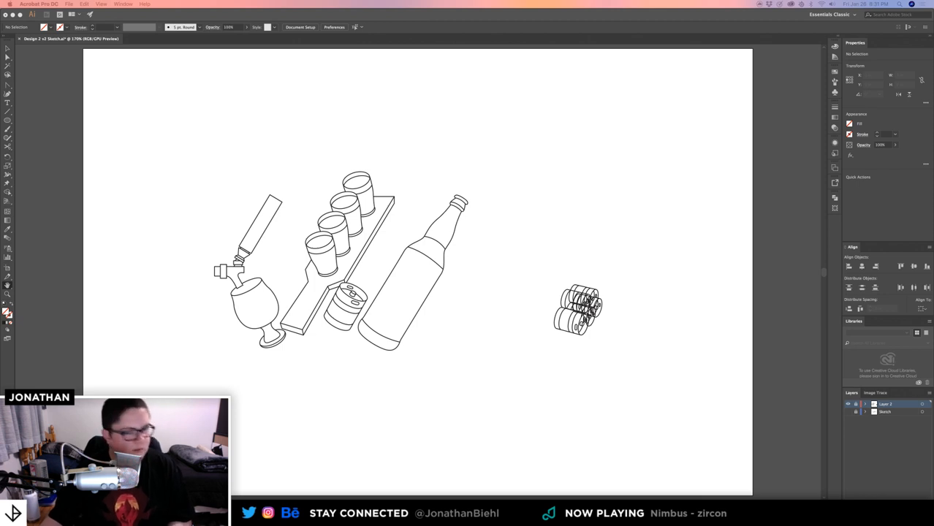
- Hide the line-art layer and show the Sketch layer with the faded reference collage
click(451, 166)
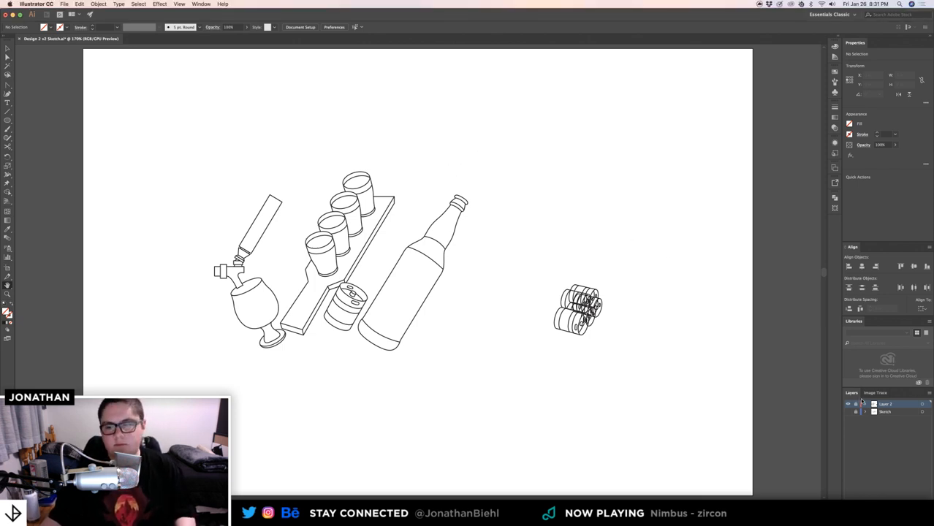
drag(847, 405, 848, 413)
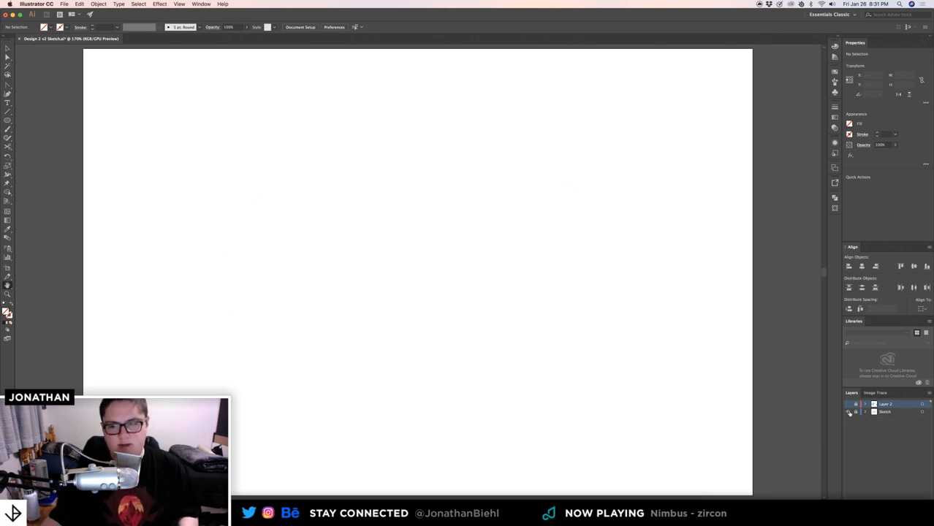
click(848, 412)
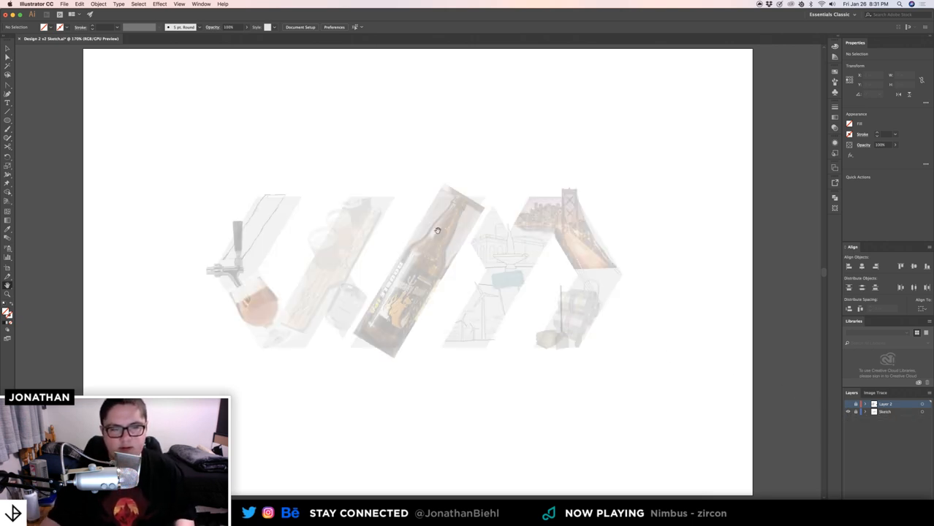
- Examine the reference collage up close, especially the beer tap, the glass and the tasting-flight board
key(z)
drag(323, 256, 375, 256)
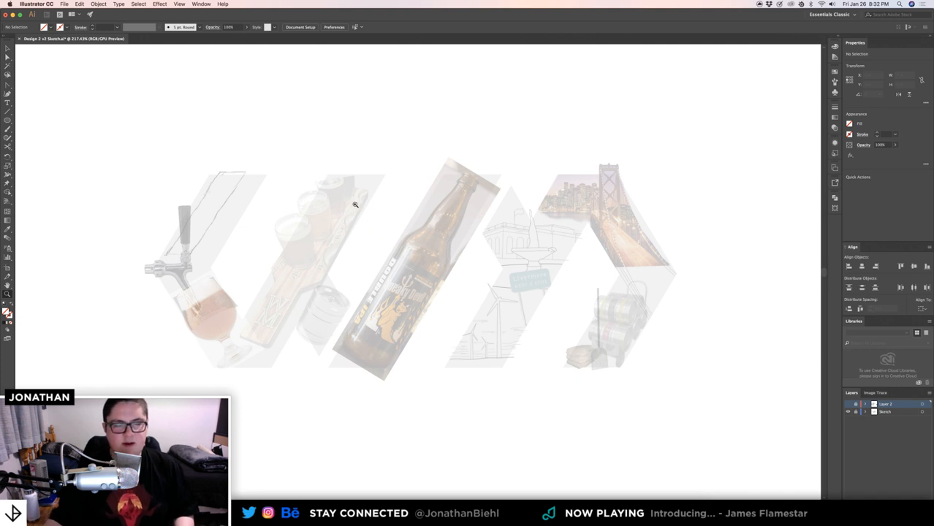
drag(441, 223, 469, 225)
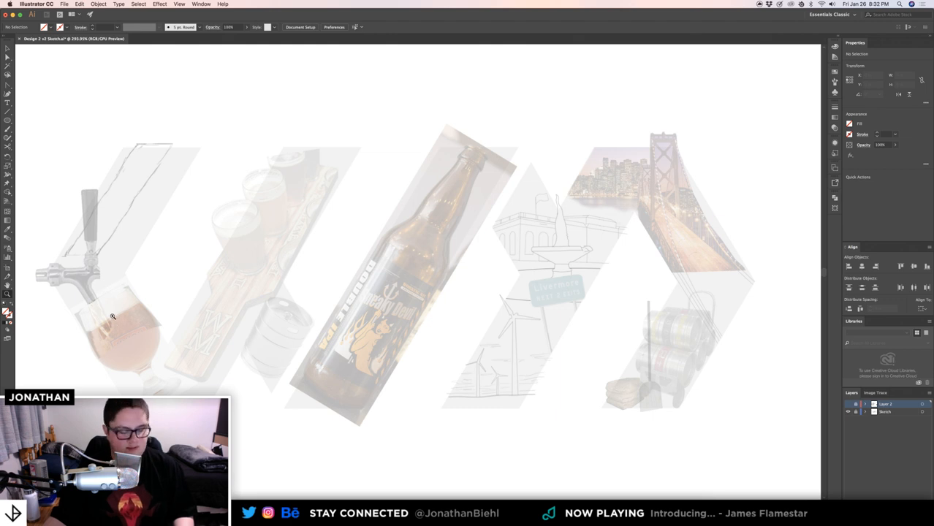
drag(87, 303, 190, 307)
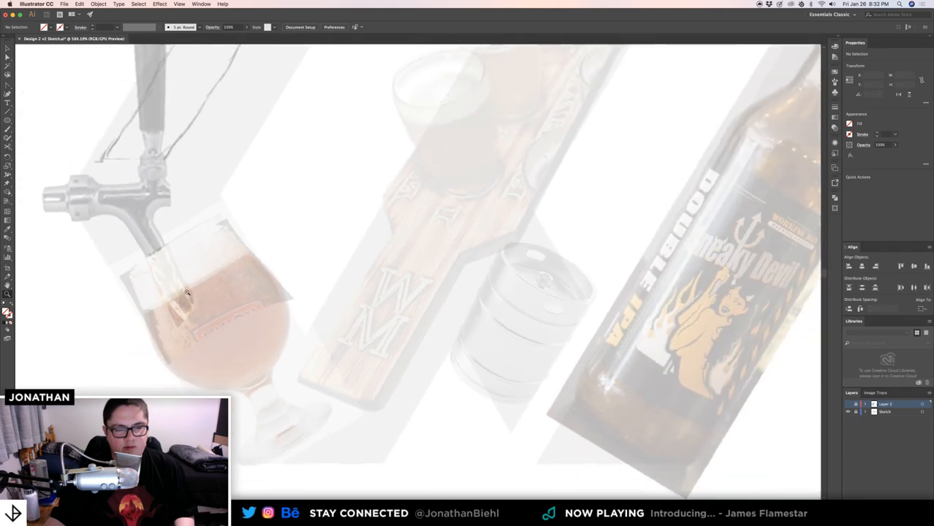
drag(284, 262, 191, 332)
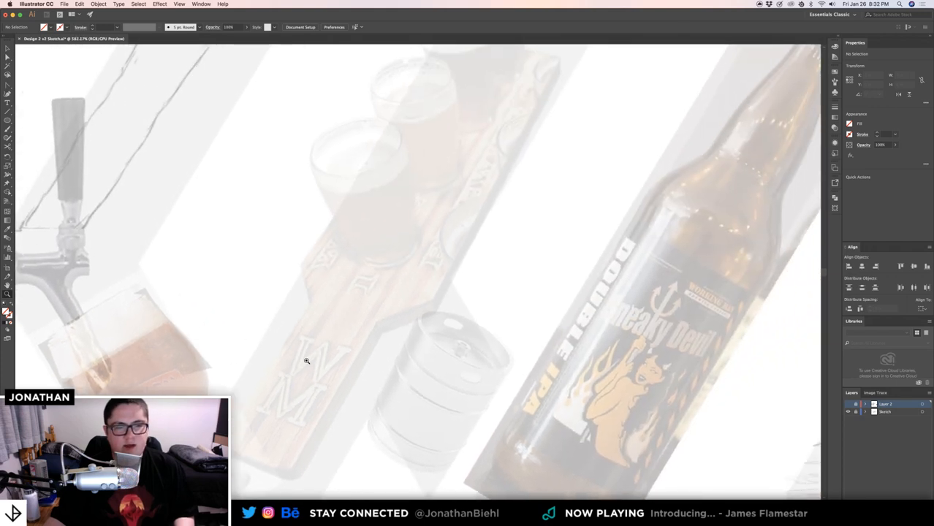
drag(352, 320, 288, 315)
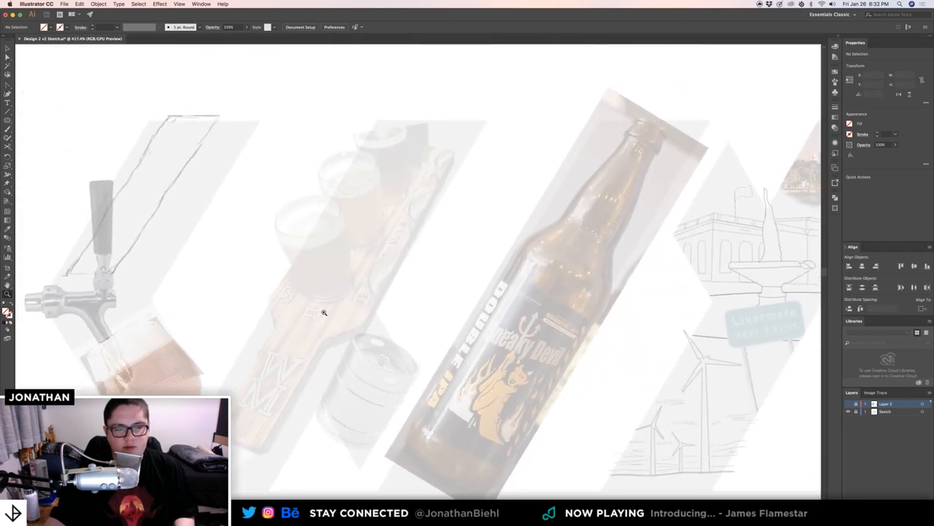
scroll(344, 278, left, 5)
scroll(344, 278, down, 2)
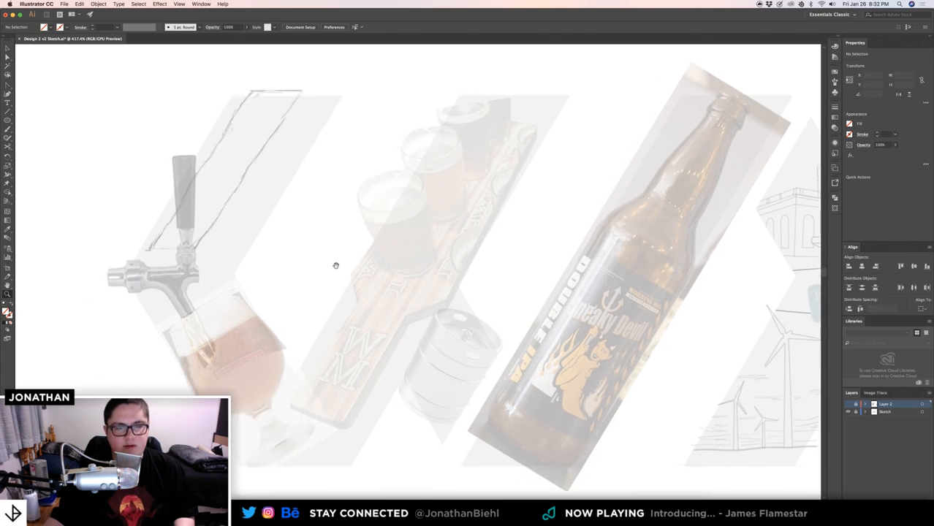
drag(154, 261, 205, 275)
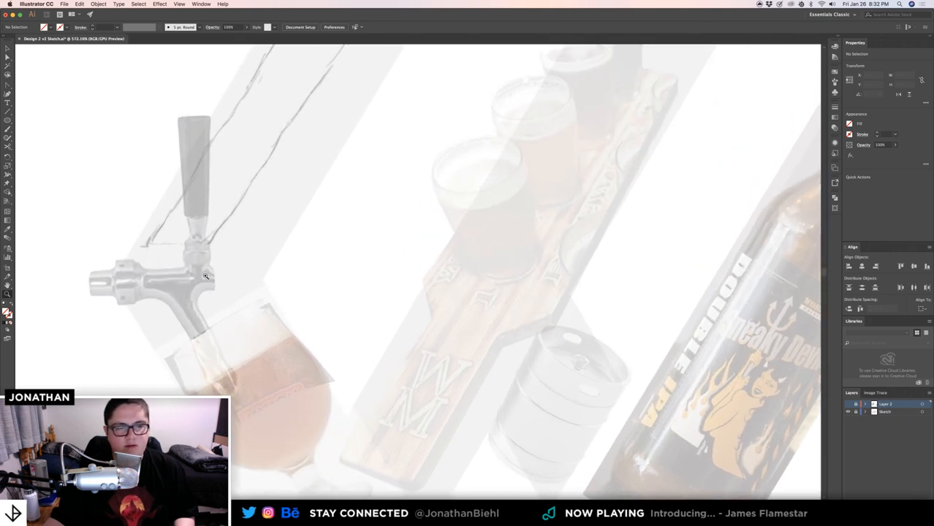
scroll(208, 185, up, 4)
scroll(208, 185, right, 2)
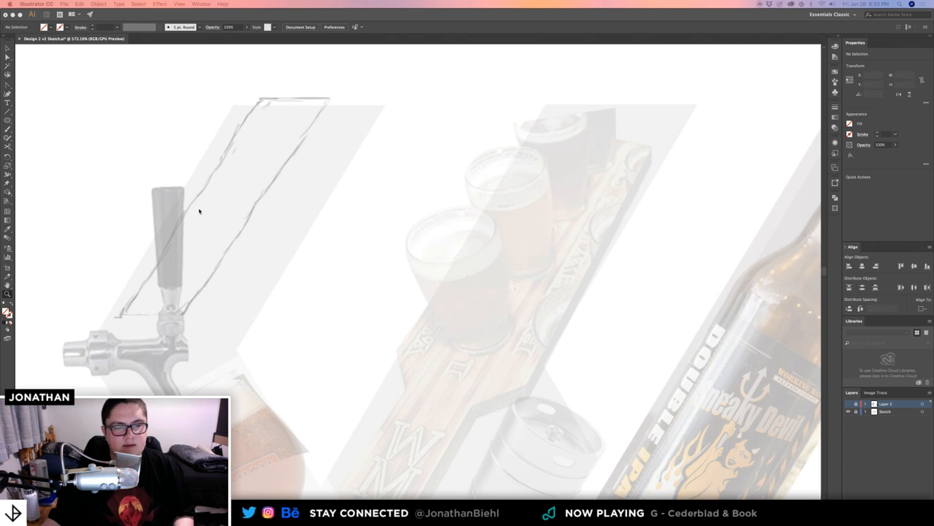
- Examine the sketched building, fountain, Livermore road sign and wind turbines in the reference collage
click(256, 184)
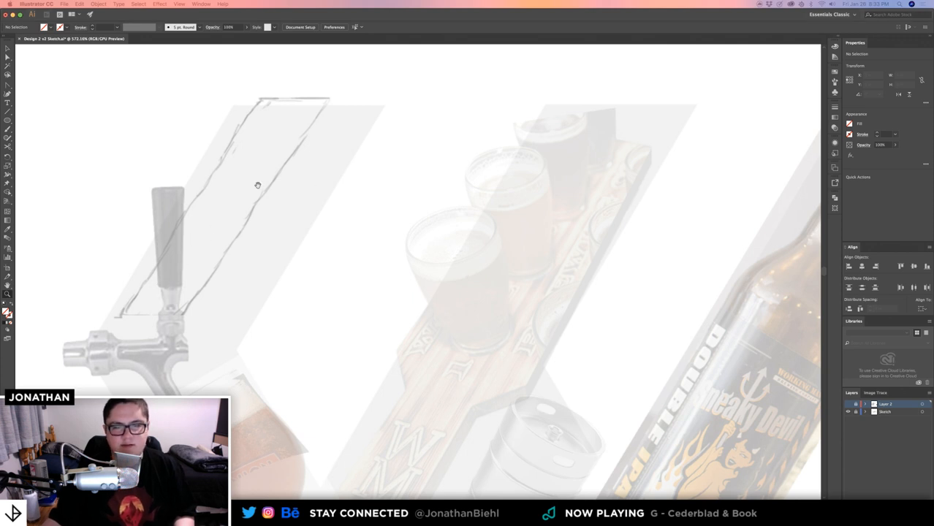
scroll(290, 229, right, 10)
scroll(290, 229, down, 4)
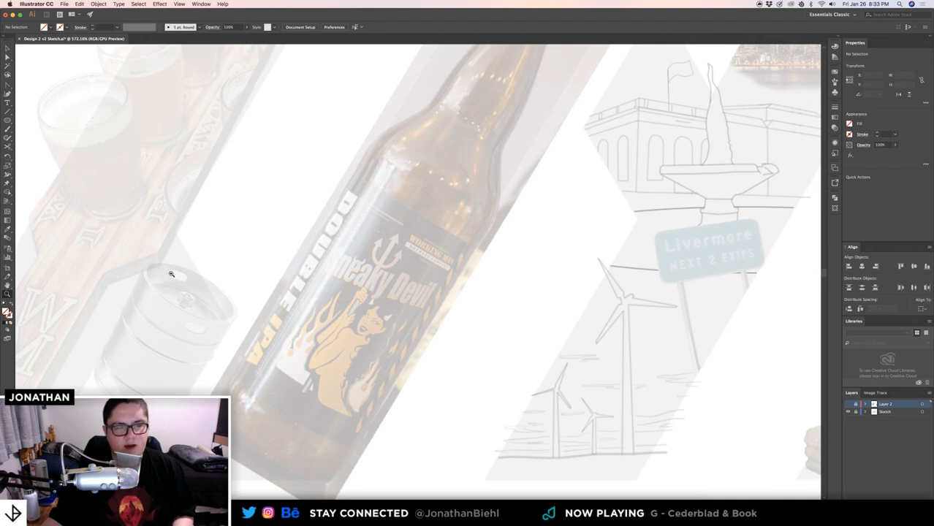
scroll(477, 227, right, 10)
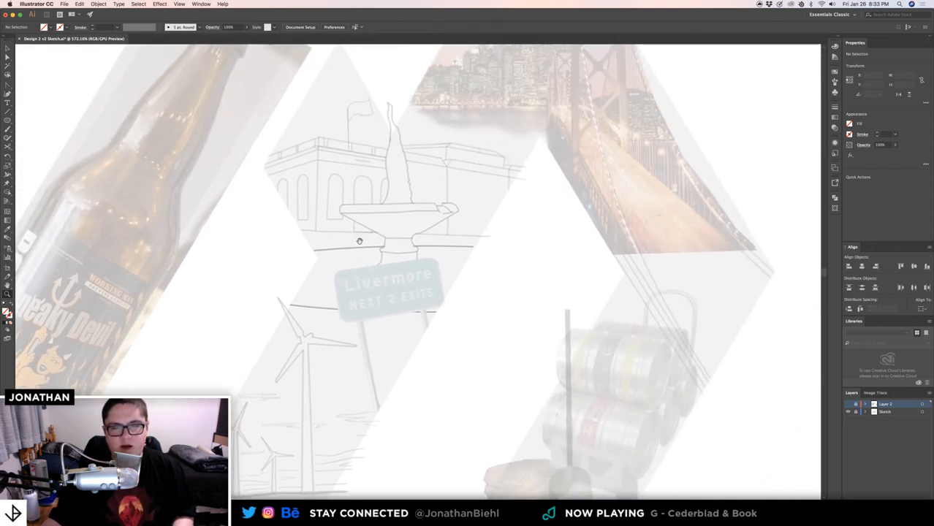
scroll(359, 241, down, 5)
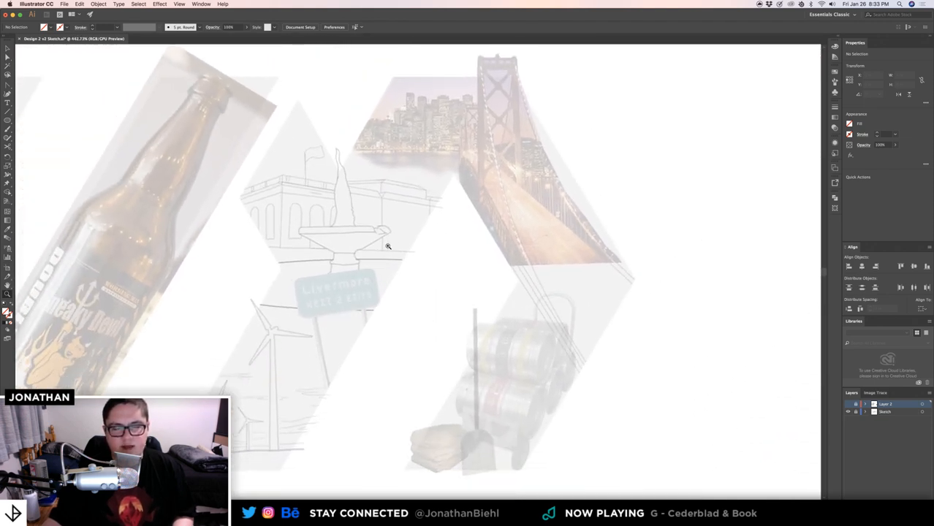
scroll(388, 247, down, 2)
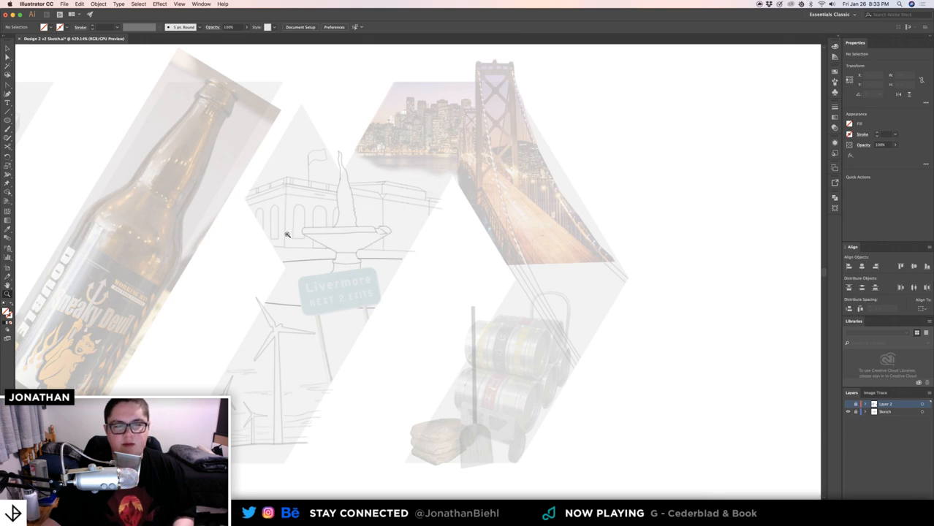
mouse_move(299, 194)
mouse_down()
mouse_move(354, 196)
mouse_move(336, 233)
mouse_up()
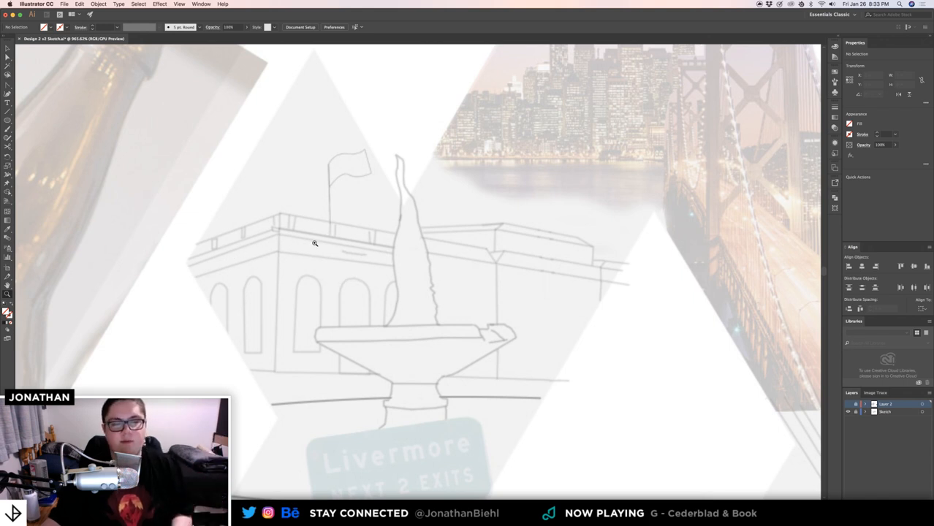
scroll(339, 237, down, 10)
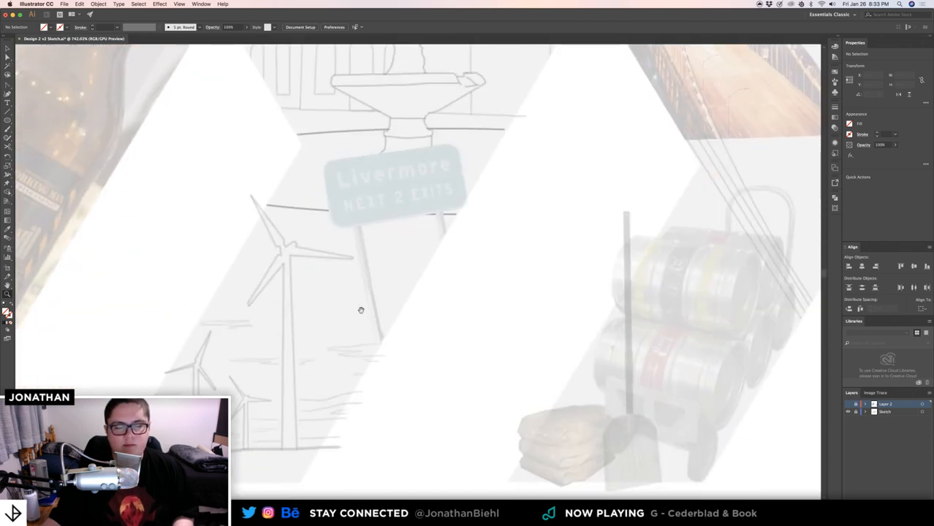
drag(361, 310, 392, 261)
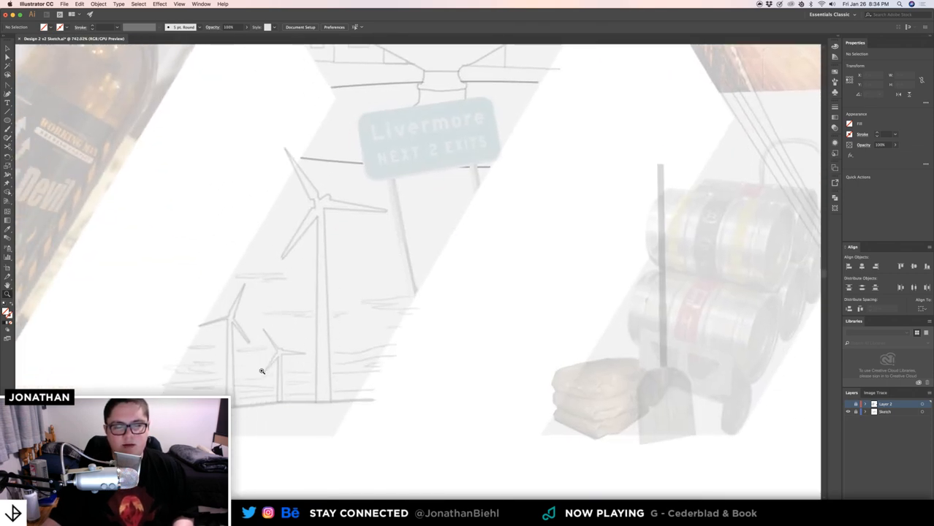
drag(365, 291, 333, 276)
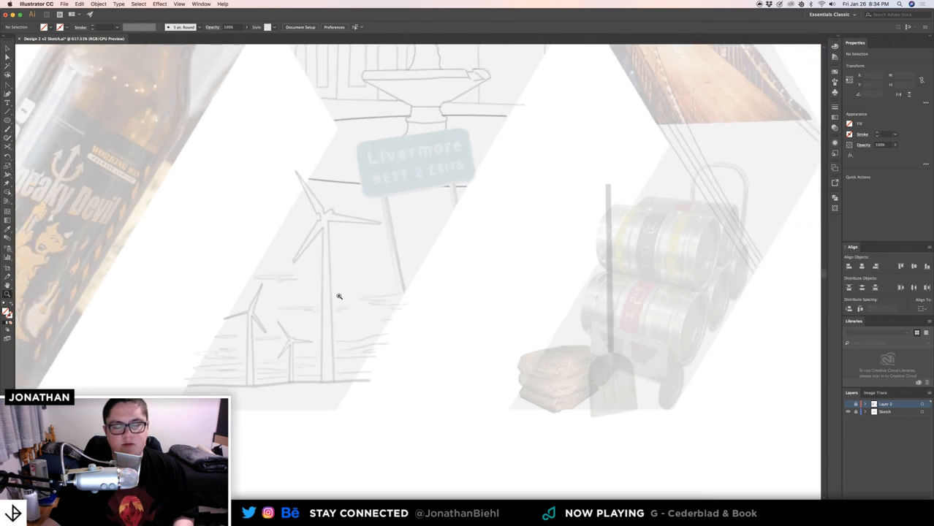
- Examine the bridge and city skyline, then the stacked kegs, shovel and grain sacks in the reference collage
scroll(337, 247, up, 10)
scroll(337, 248, right, 5)
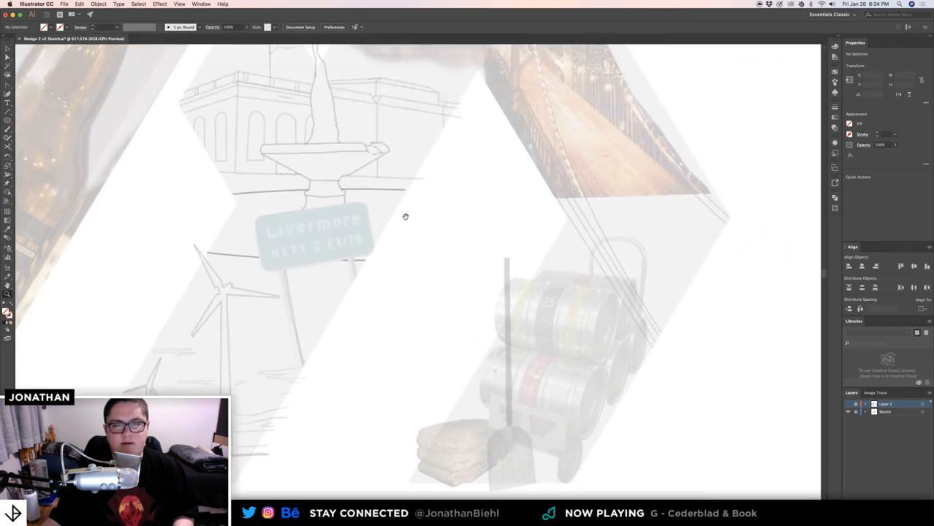
scroll(343, 261, down, 1)
scroll(342, 262, right, 1)
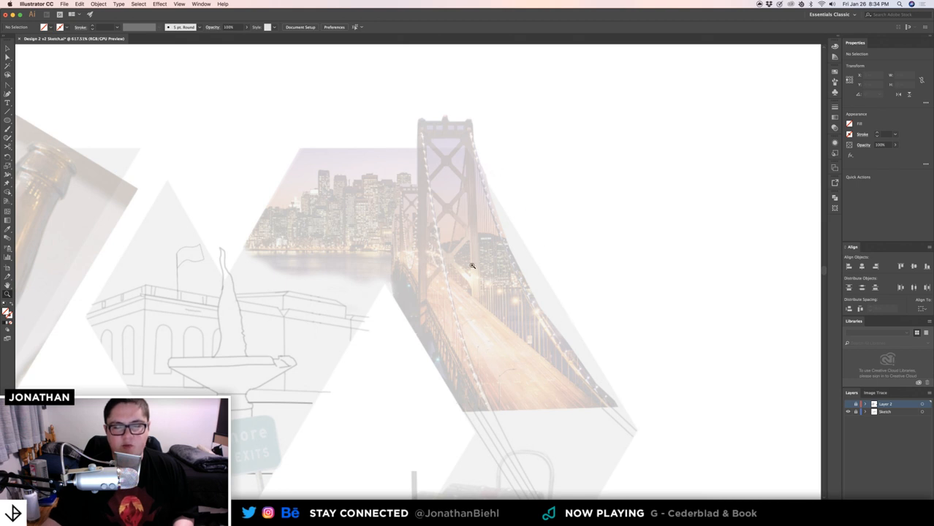
drag(469, 271, 488, 194)
drag(434, 144, 393, 150)
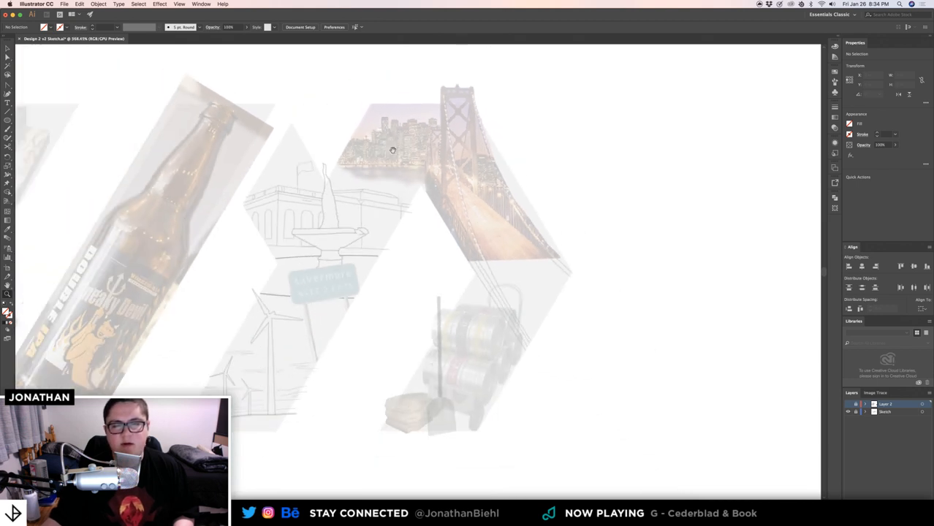
drag(498, 338, 525, 293)
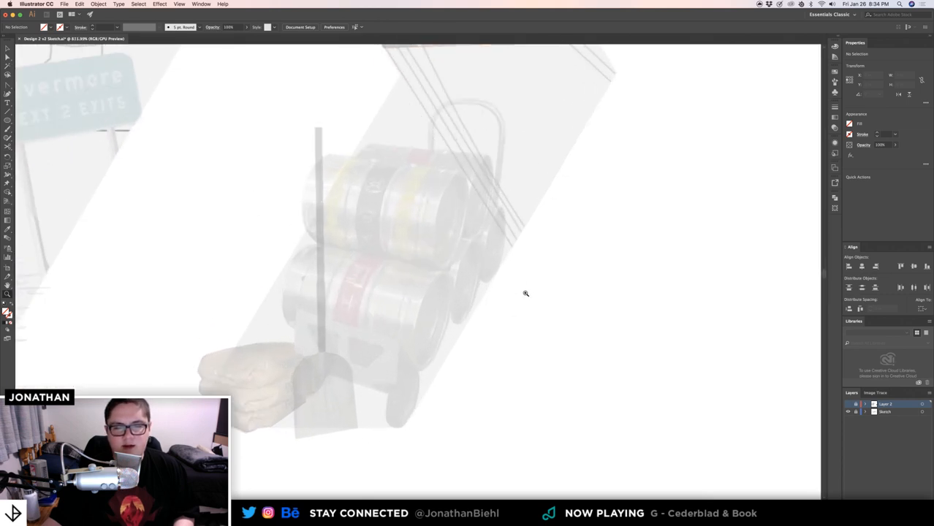
drag(451, 249, 477, 250)
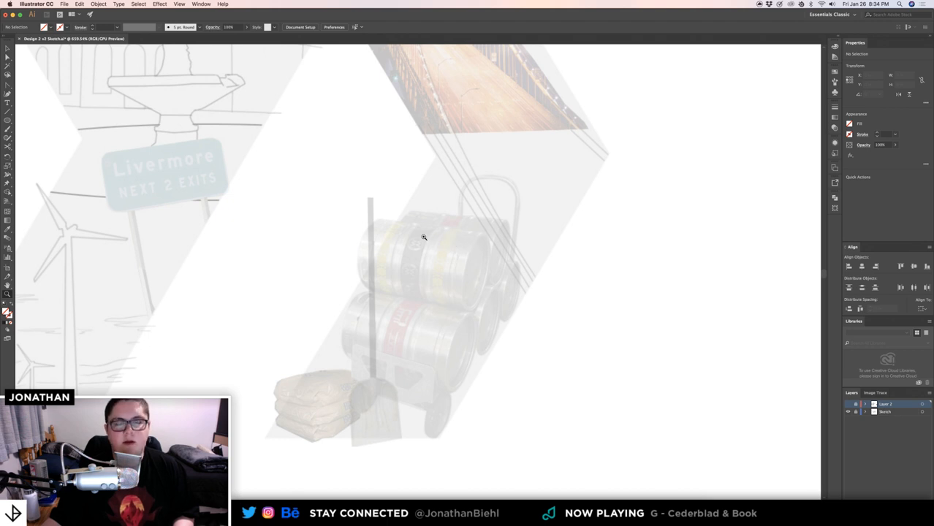
drag(487, 261, 467, 258)
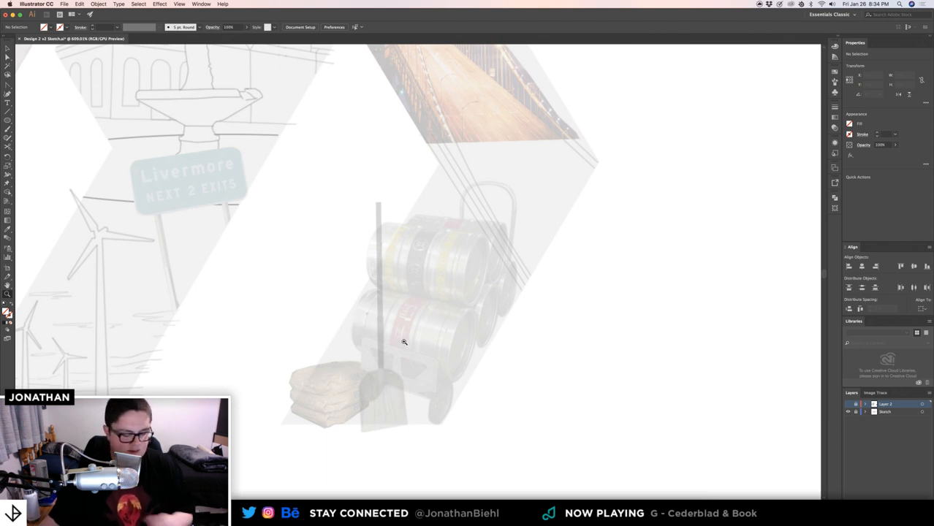
mouse_move(400, 340)
mouse_down()
mouse_move(437, 342)
mouse_move(418, 347)
mouse_up()
drag(365, 401, 381, 404)
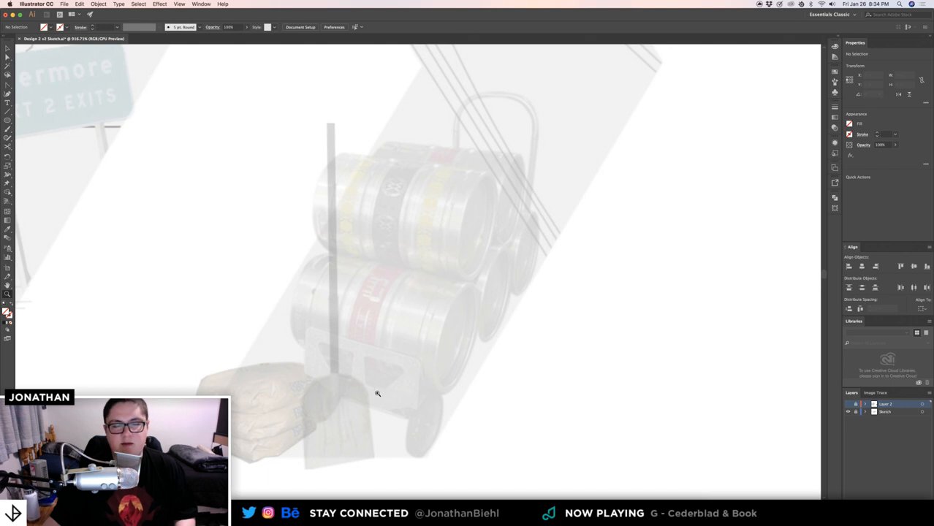
mouse_move(383, 378)
mouse_down()
mouse_move(357, 376)
mouse_move(408, 380)
mouse_move(393, 381)
mouse_move(400, 386)
mouse_up()
key(space)
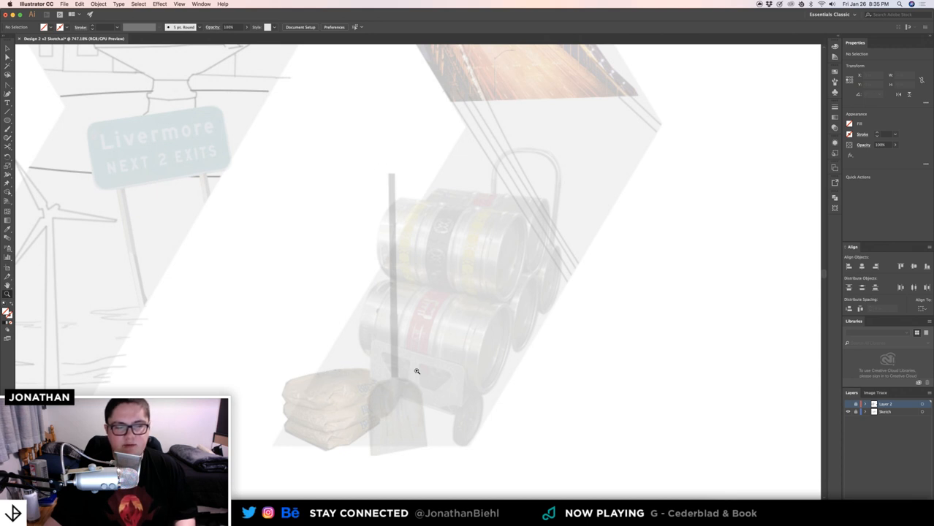
drag(382, 352, 394, 338)
drag(474, 329, 574, 311)
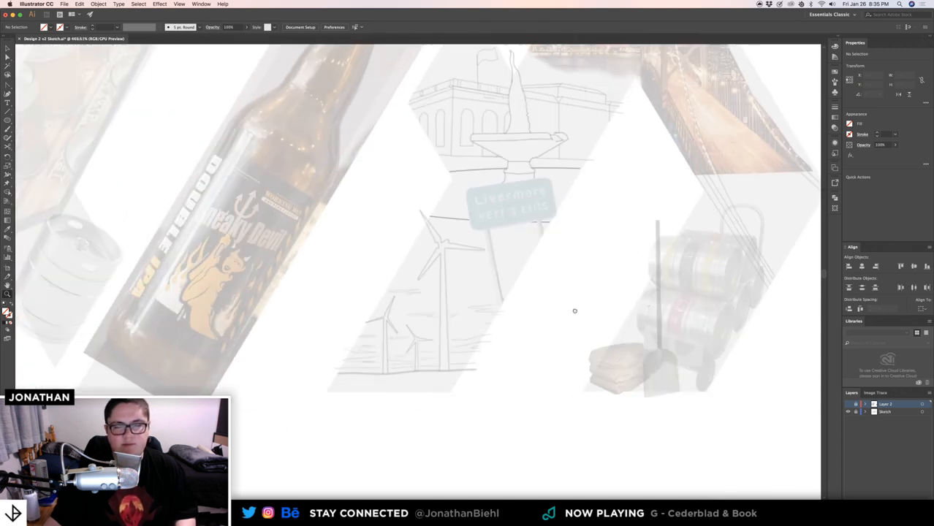
- Review the tap handle outline and the tasting-flight glasses at the start of the collage again
scroll(575, 311, left, 10)
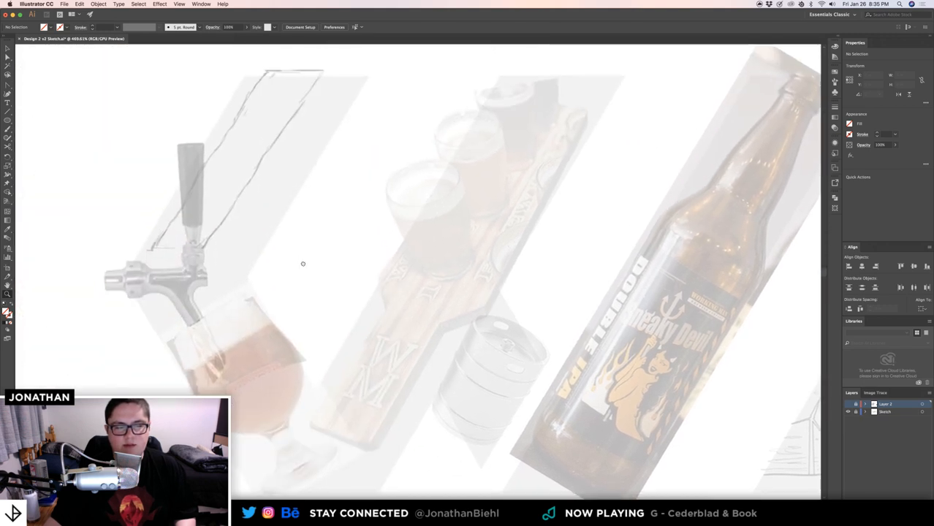
scroll(302, 263, down, 3)
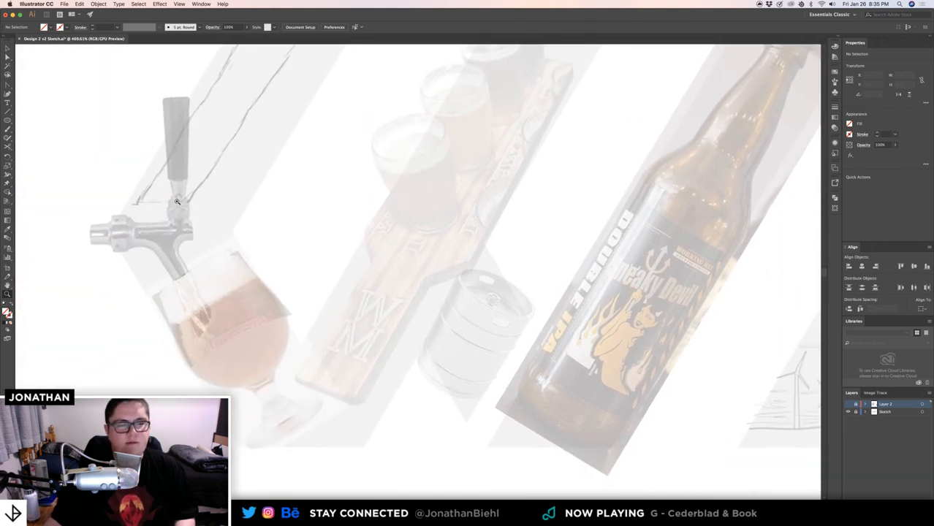
scroll(188, 183, up, 4)
drag(206, 280, 257, 292)
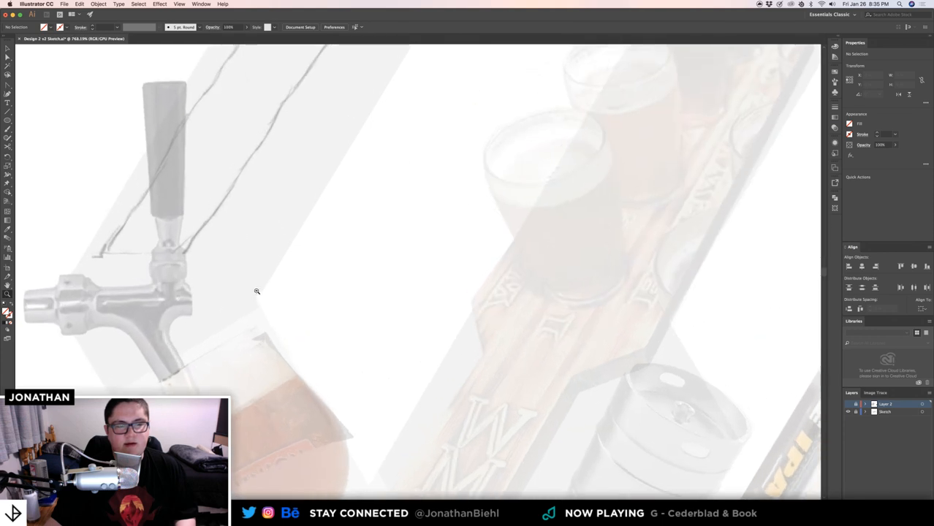
scroll(238, 286, up, 3)
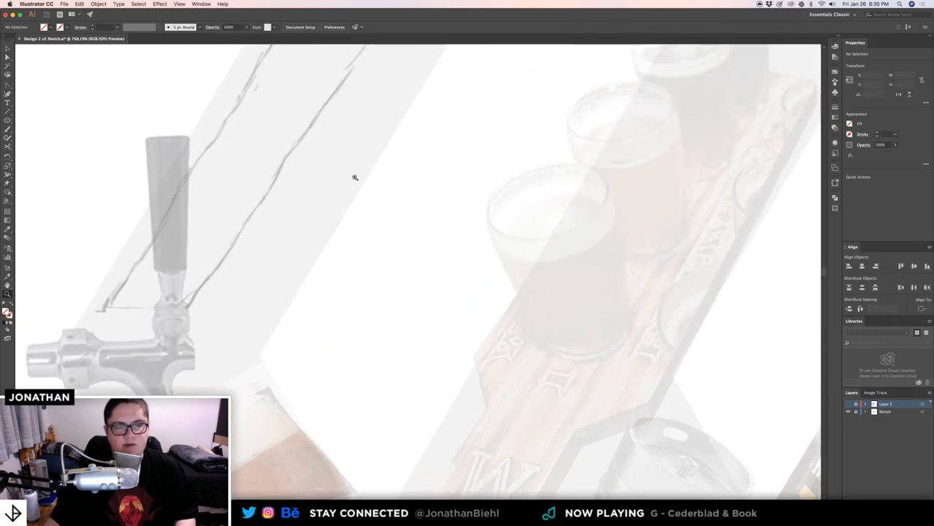
mouse_move(356, 146)
mouse_down()
mouse_move(302, 253)
mouse_move(273, 272)
mouse_up()
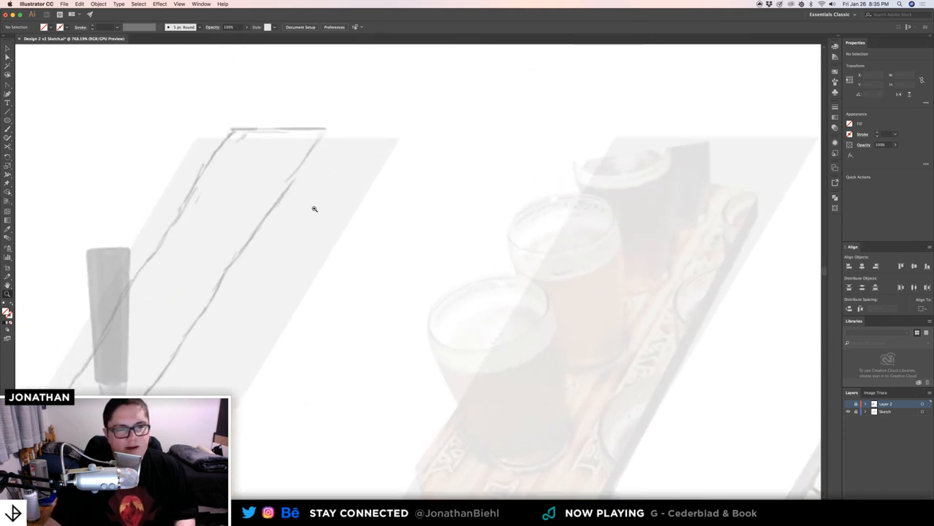
scroll(340, 202, down, 5)
scroll(340, 202, right, 3)
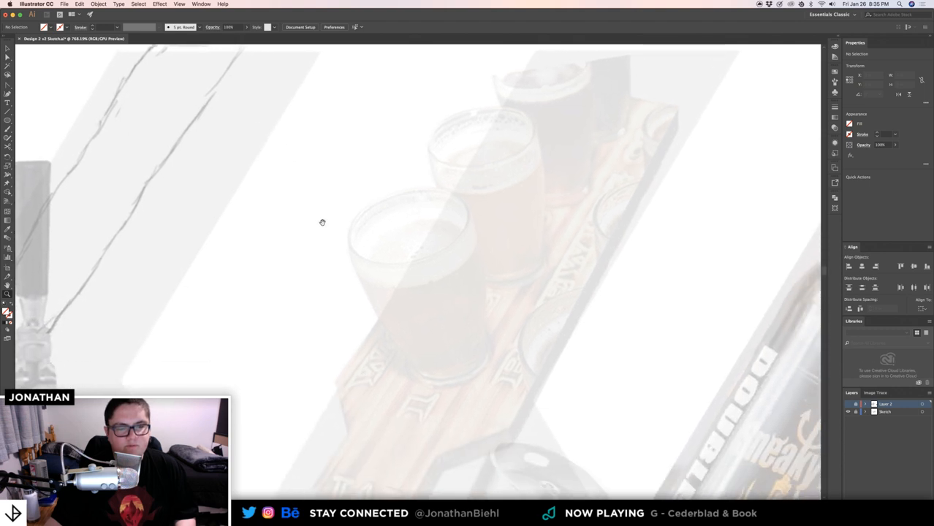
- Examine the tasting-flight board, beer glass and single keg in the reference collage, finishing with an overview of the whole design
drag(409, 322, 333, 256)
drag(315, 335, 308, 257)
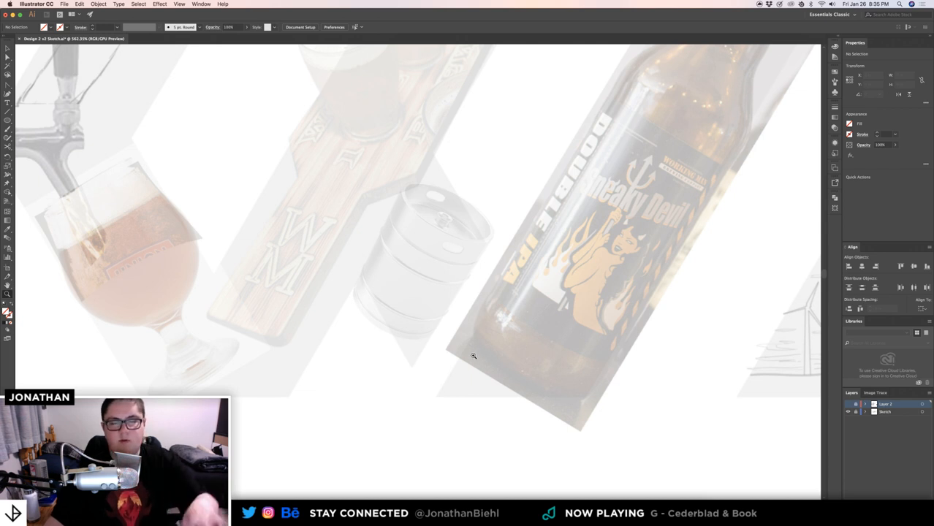
drag(236, 370, 272, 374)
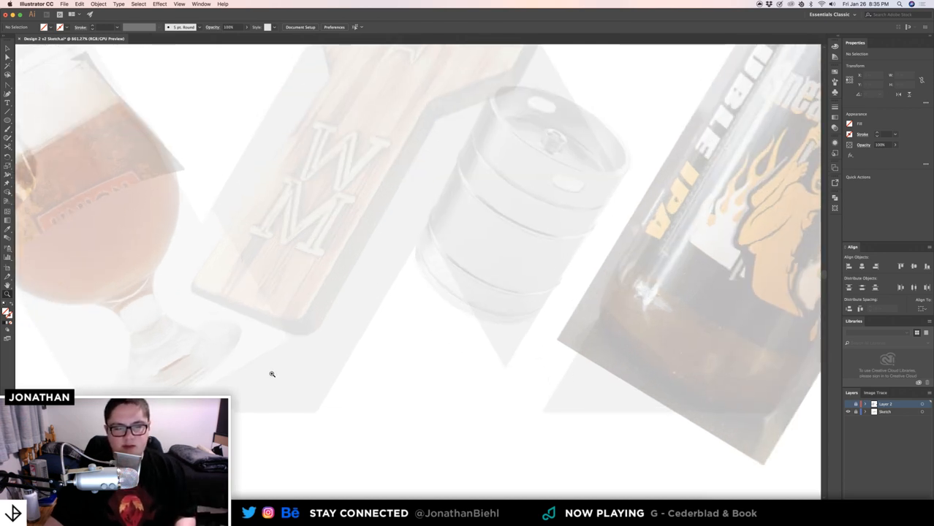
drag(197, 209, 244, 328)
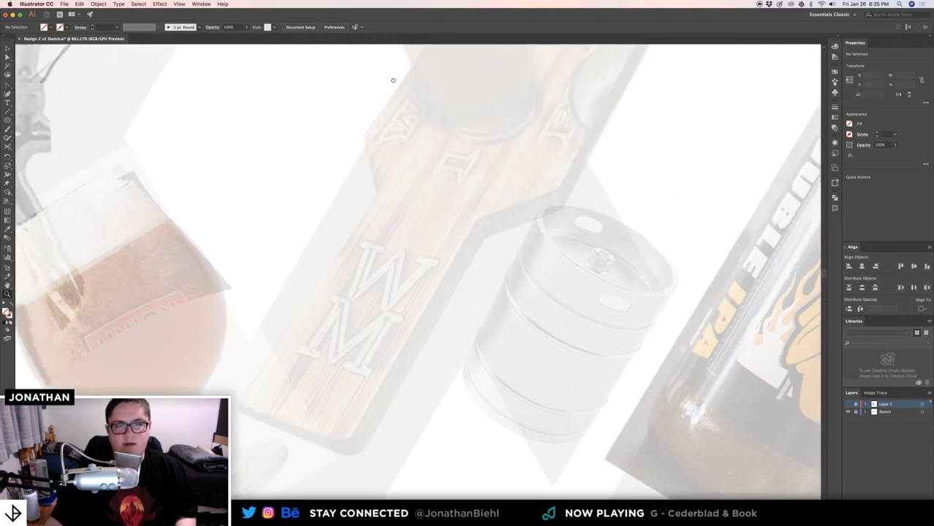
drag(394, 80, 386, 219)
drag(394, 132, 366, 212)
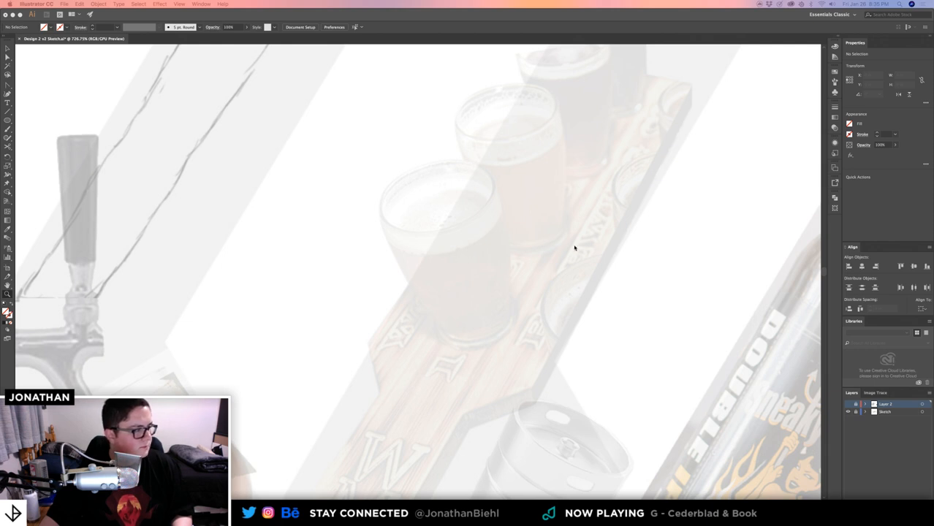
drag(574, 246, 350, 238)
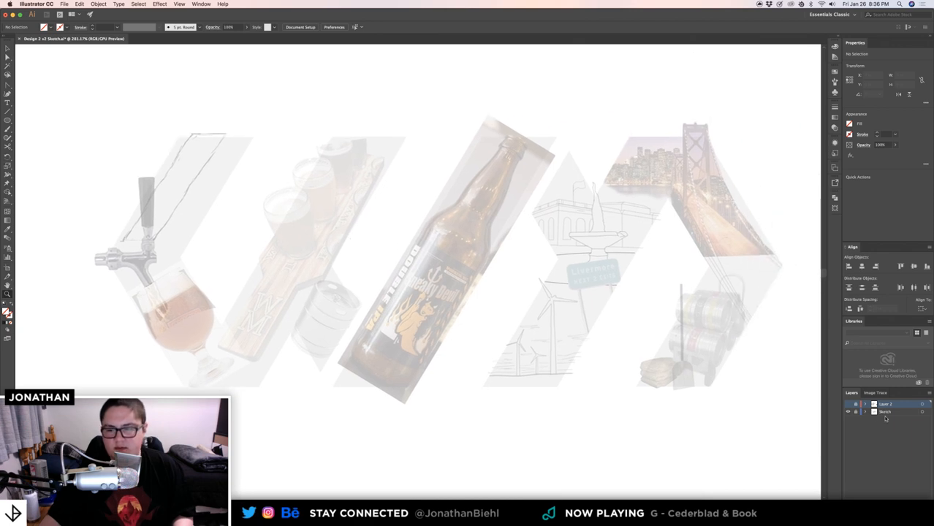
- Show Layer 2 with the line art and check the tap, flight glasses and board outlines against the references
click(848, 404)
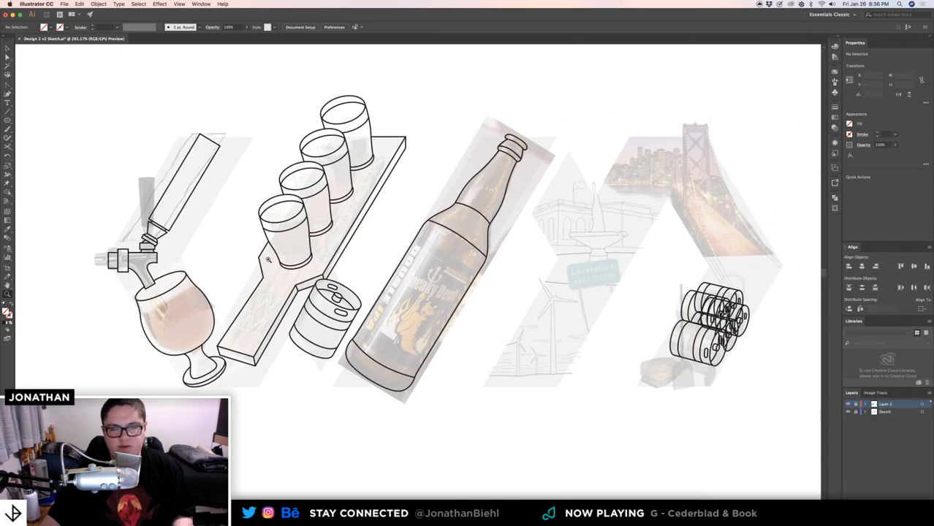
drag(268, 260, 316, 269)
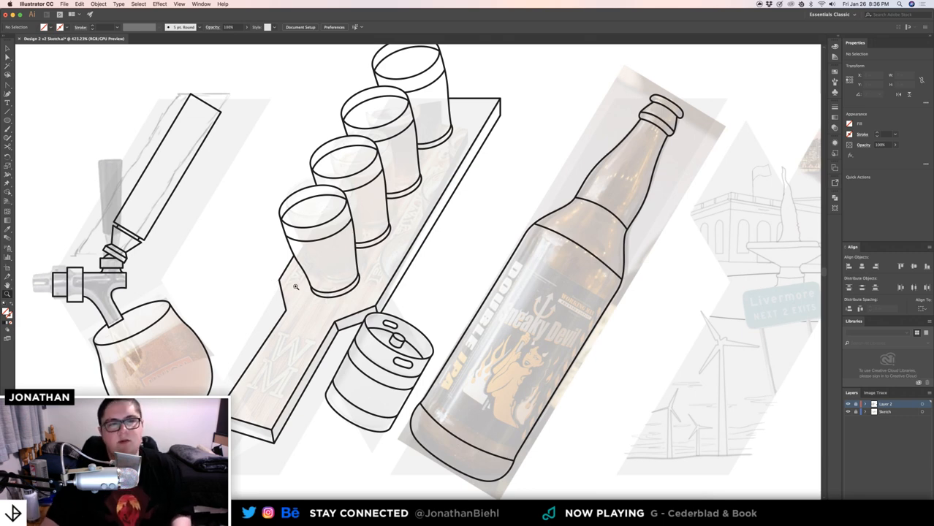
drag(318, 300, 235, 363)
drag(377, 155, 377, 294)
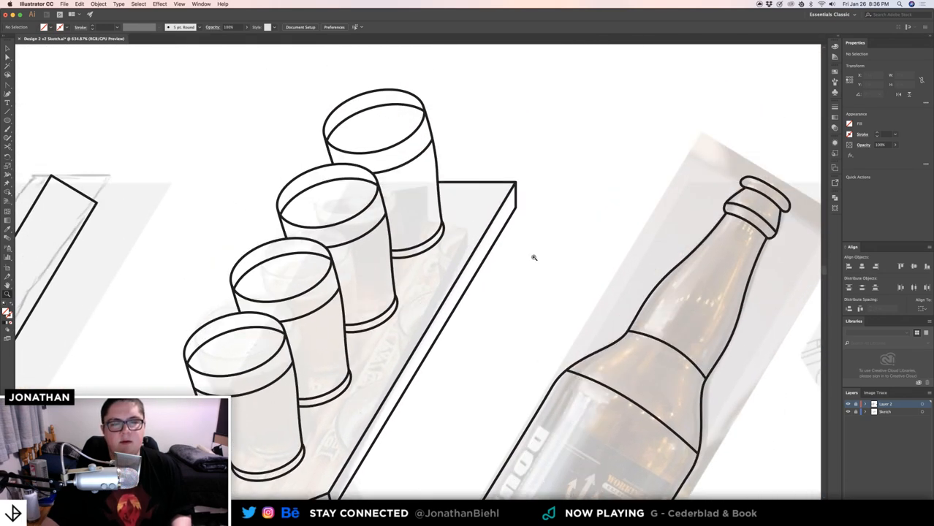
drag(545, 252, 474, 249)
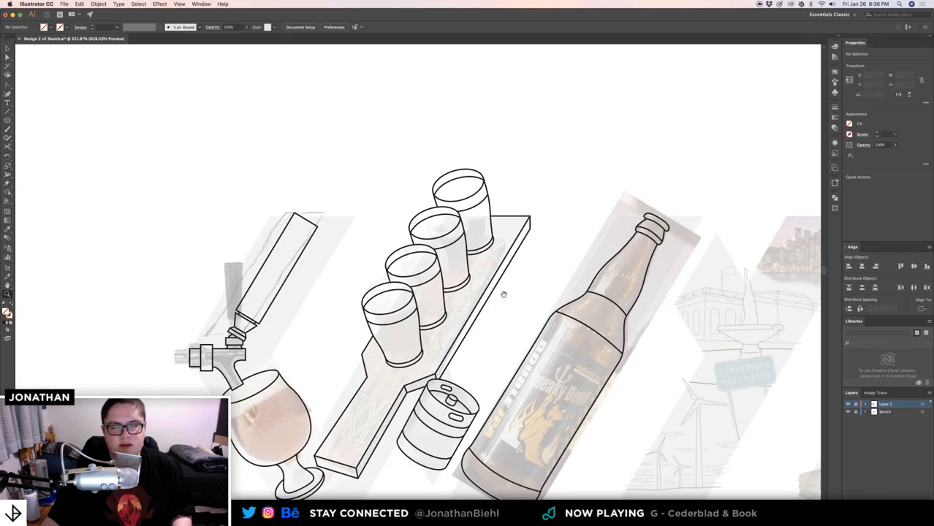
- Review the bottle outline, the untraced building, wind turbine and bridge sections, and the stacked kegs
drag(504, 294, 457, 242)
drag(595, 298, 417, 266)
drag(527, 277, 382, 253)
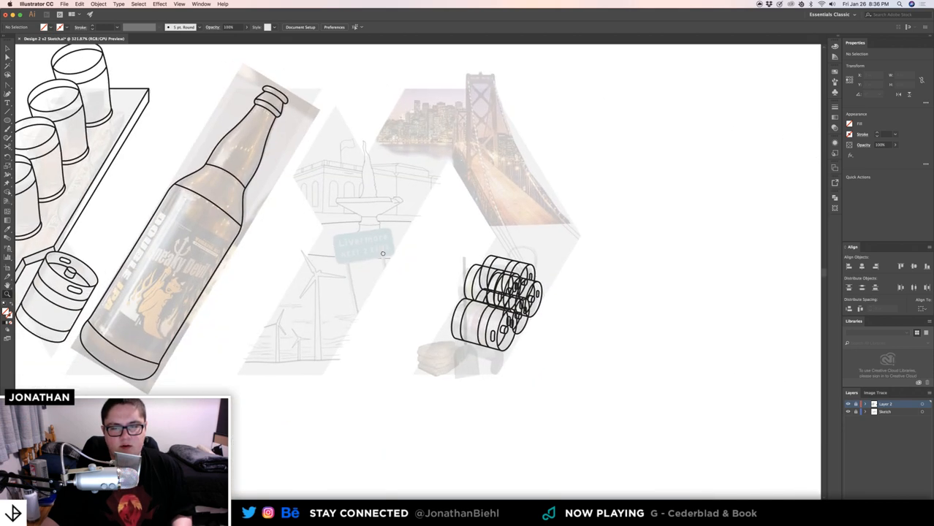
mouse_move(525, 288)
mouse_down()
mouse_move(572, 303)
mouse_move(530, 295)
mouse_up()
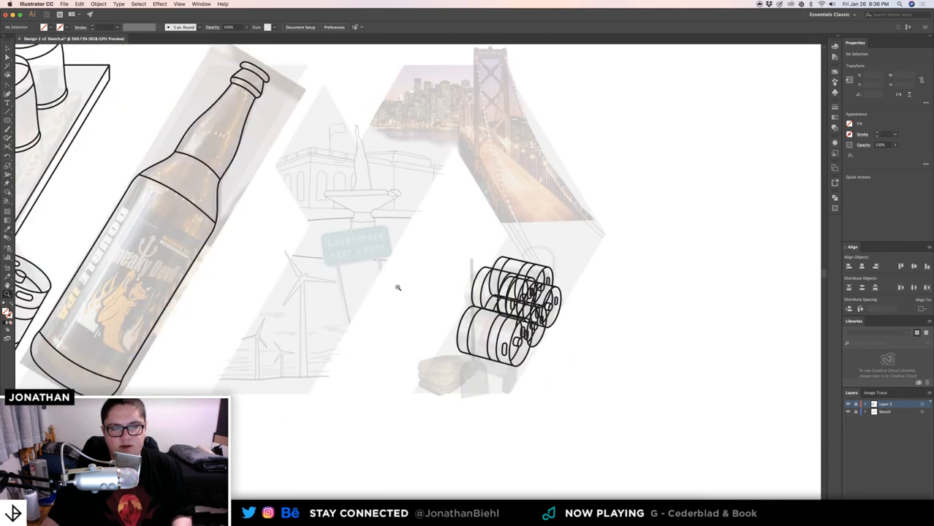
drag(303, 273, 514, 278)
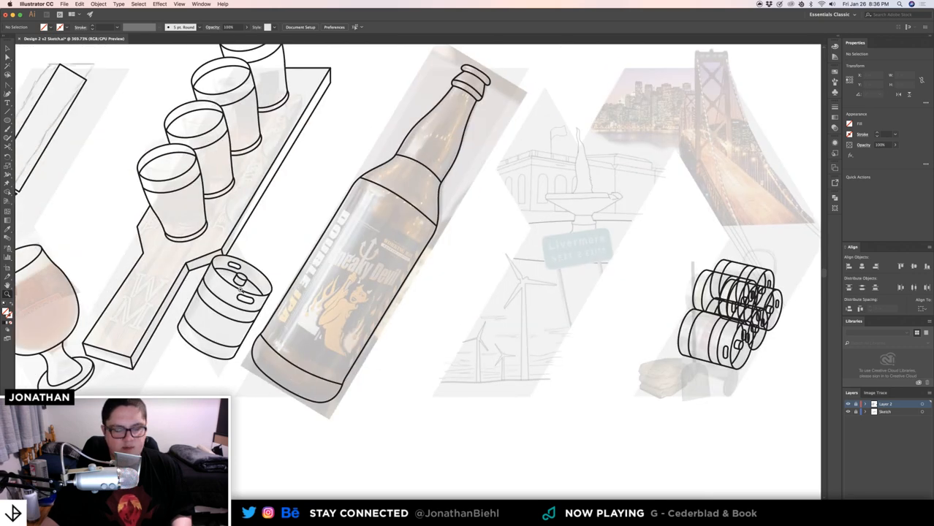
key(v)
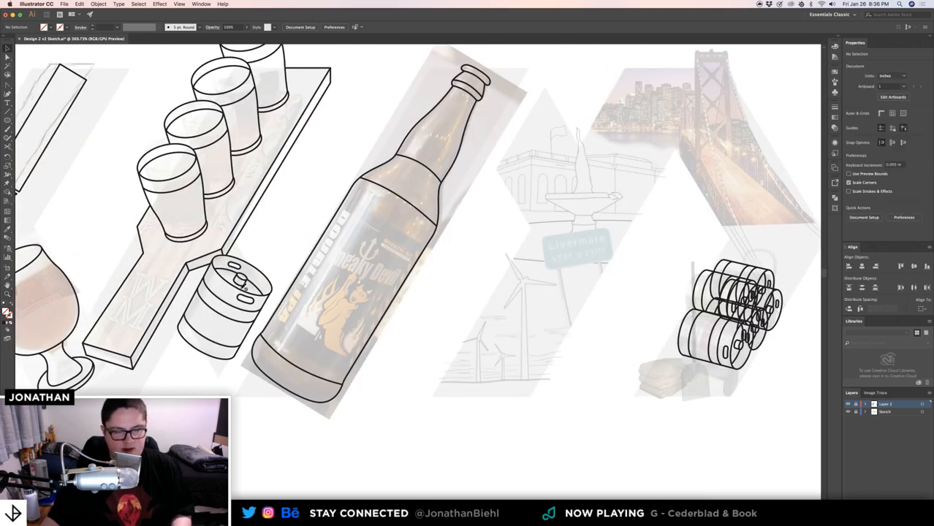
key(z)
drag(676, 327, 419, 317)
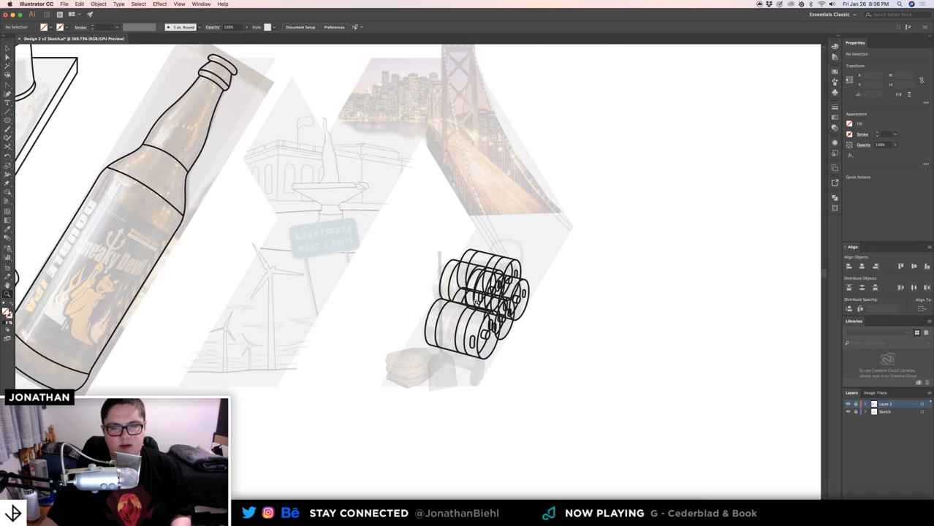
- Move the two uppermost kegs of the stack from Layer 2 in place onto a new layer, hide it and reactivate Layer 2
drag(476, 302, 636, 338)
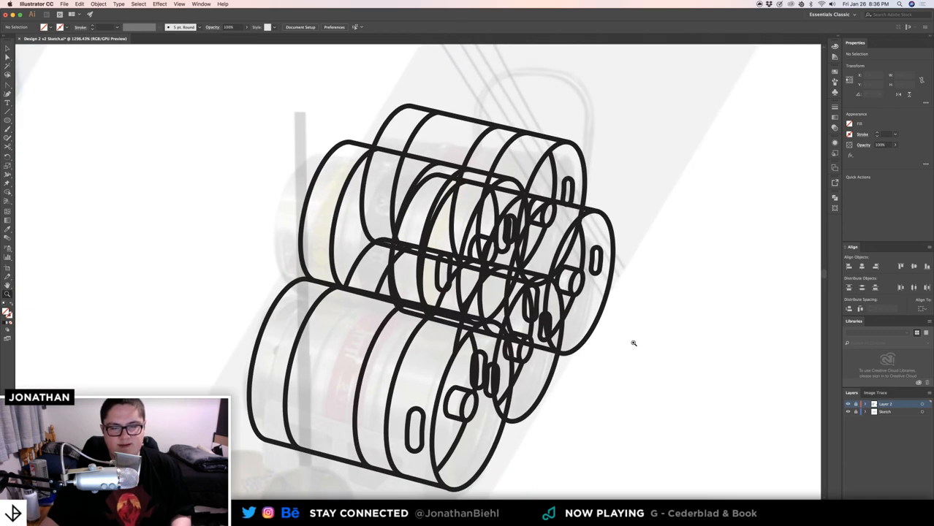
key(v)
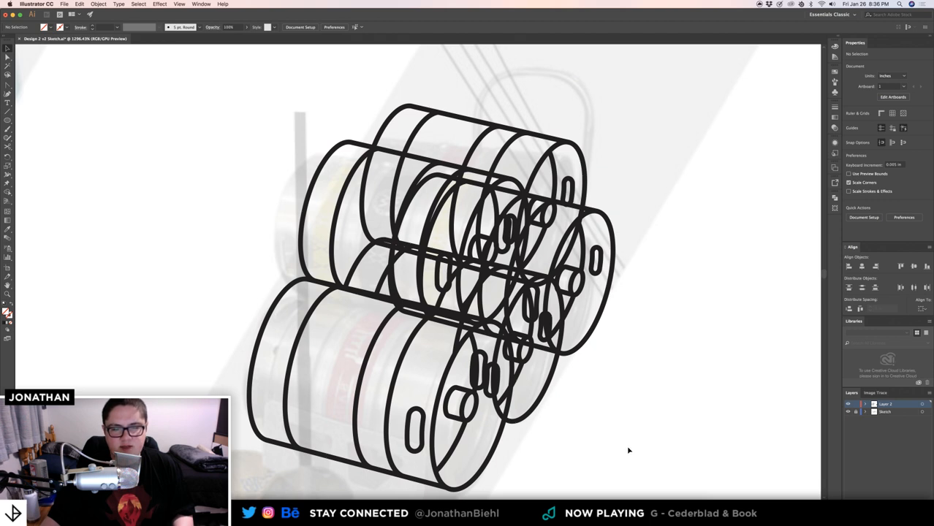
click(421, 159)
shift+click(467, 120)
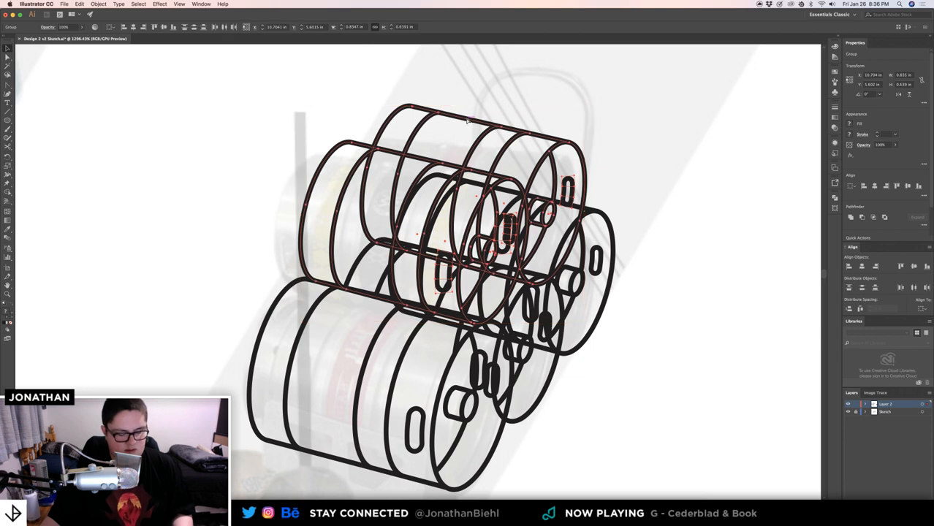
key(Delete)
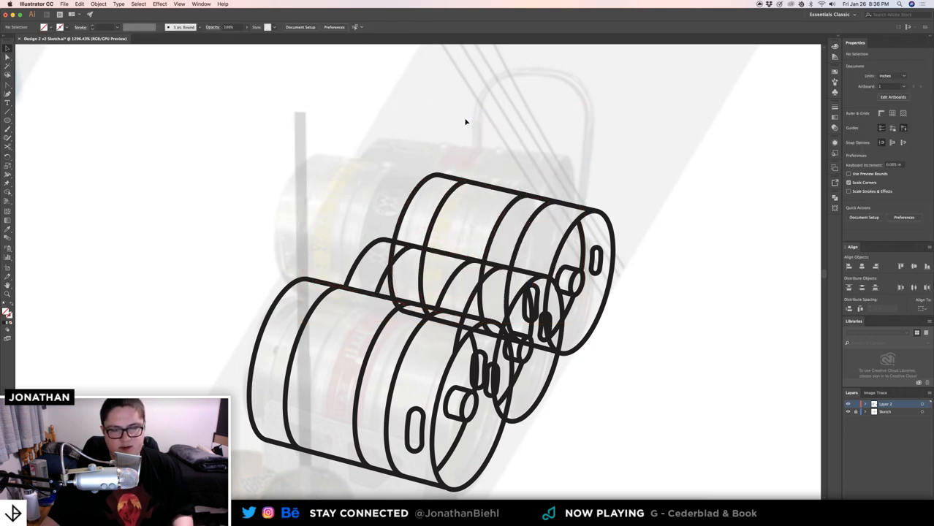
key(super+z)
key(super+shift+z)
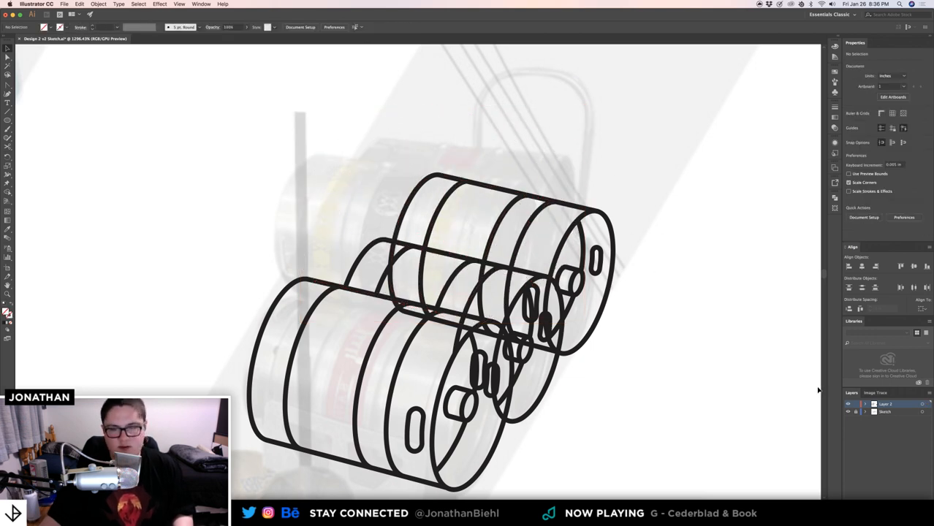
key(super+l)
key(super+f)
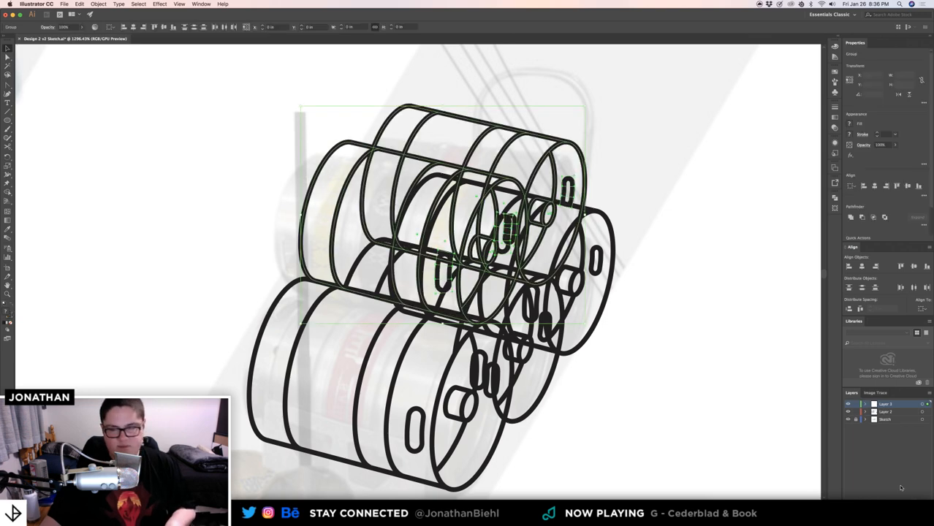
click(848, 404)
click(886, 412)
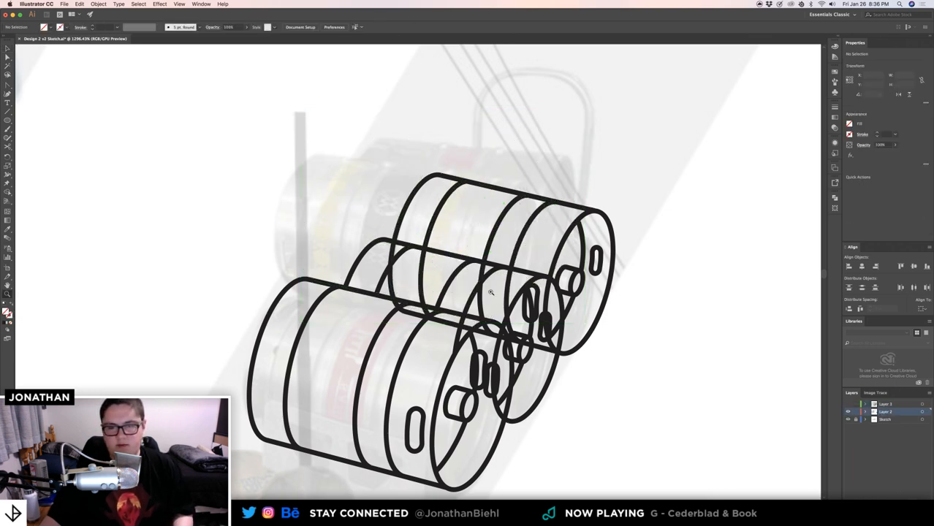
- Move the upper-right keg in place onto Layer 3 as well, hide that layer and make Layer 2 active again
drag(472, 288, 496, 288)
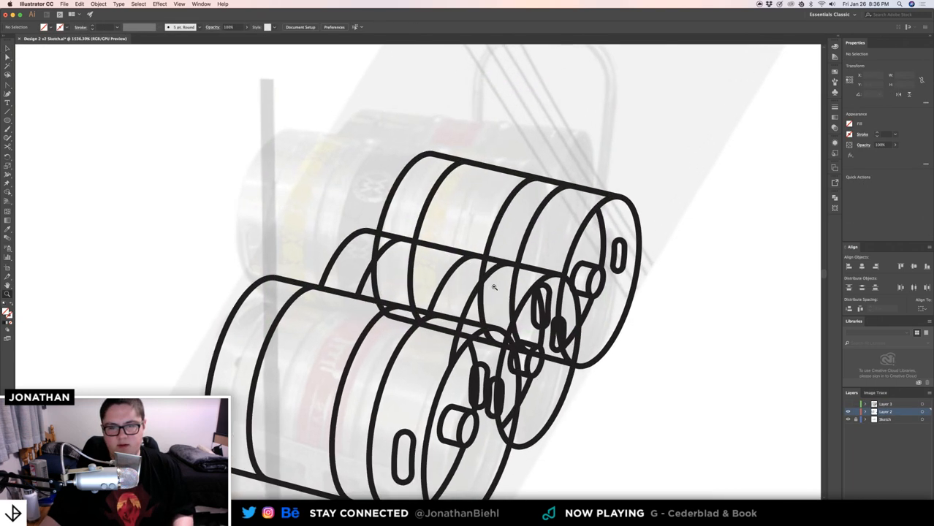
click(493, 168)
key(Delete)
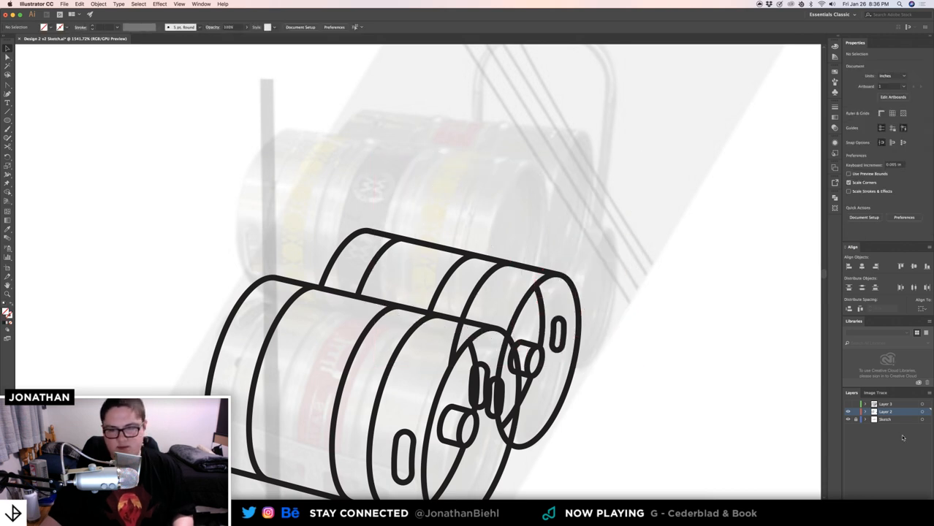
click(848, 405)
click(888, 404)
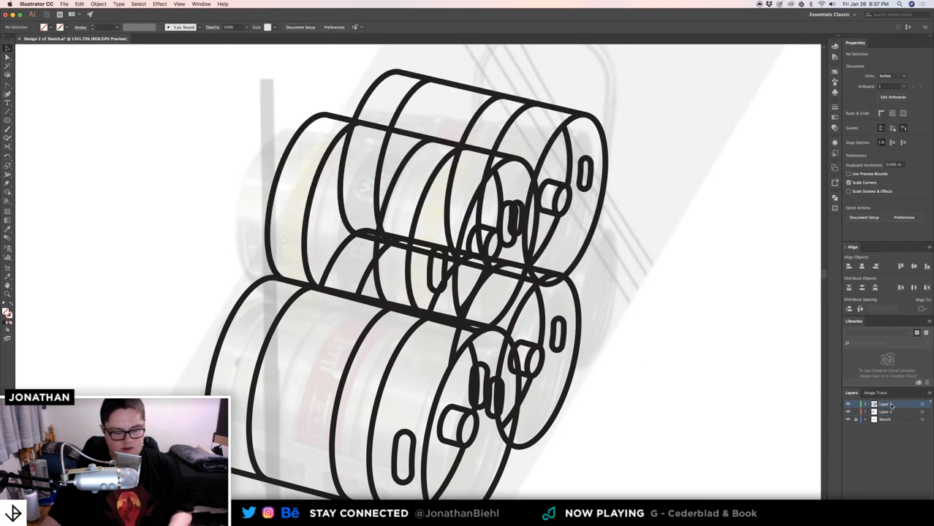
key(super+f)
click(848, 405)
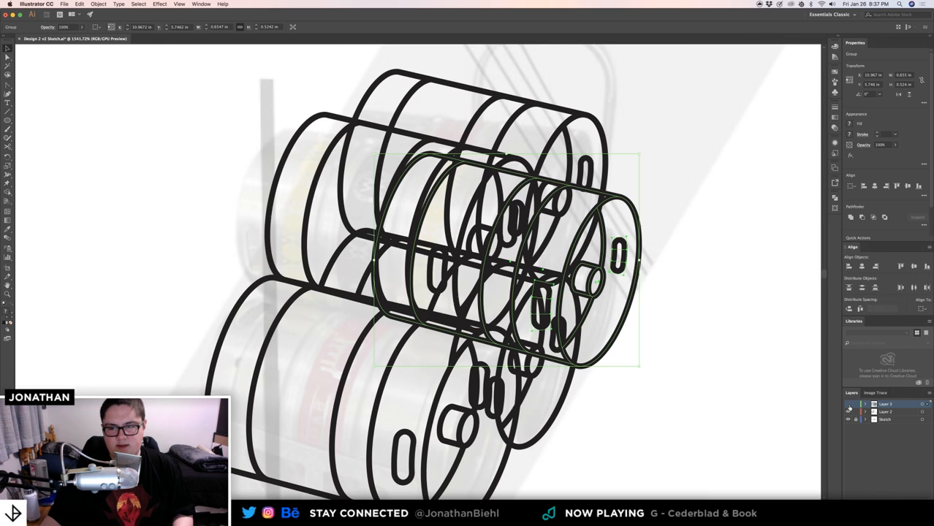
click(886, 412)
- Remove the rear keg's rim lines that overlap the front keg's end face, using the Shape Builder on both remaining kegs
scroll(350, 228, up, 5)
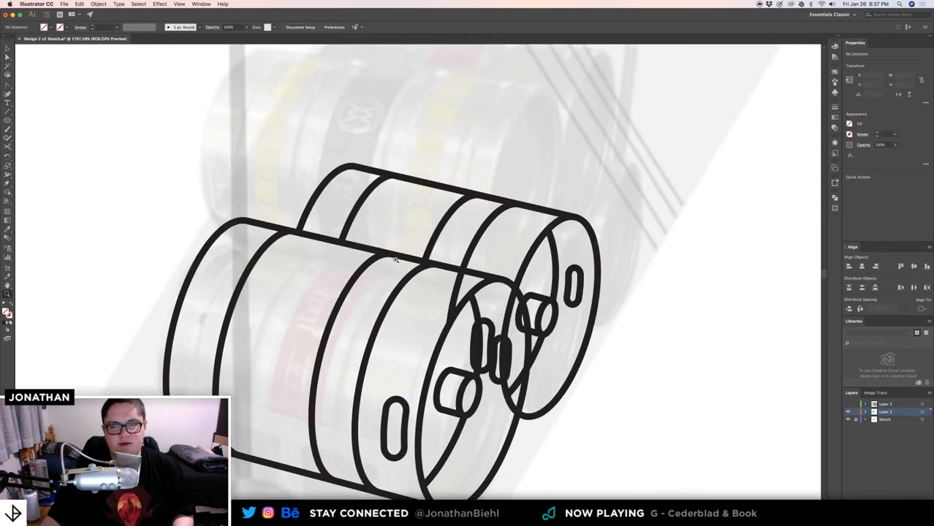
drag(173, 156, 694, 484)
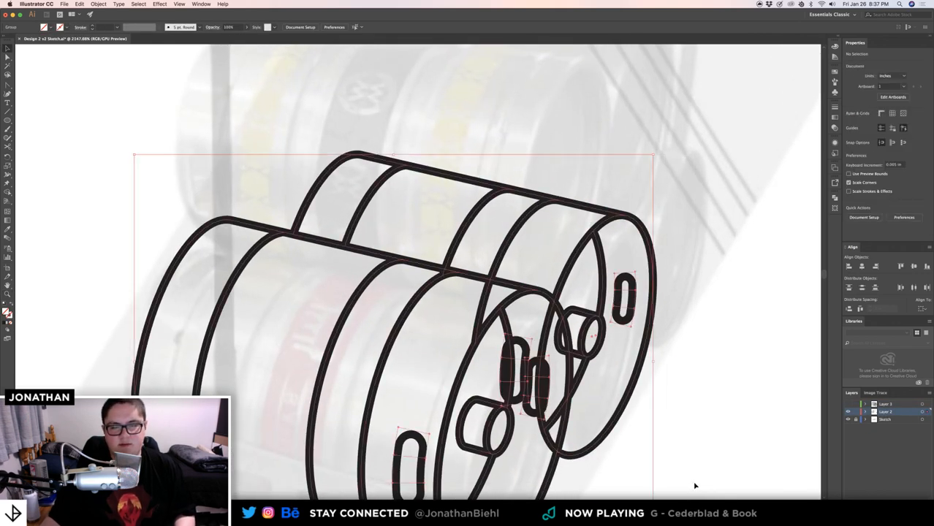
scroll(595, 423, up, 5)
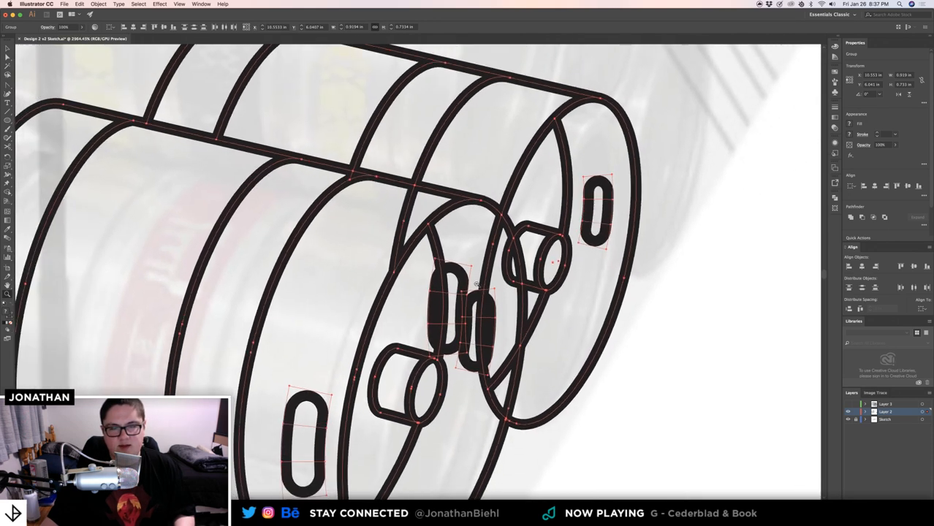
scroll(488, 290, up, 1)
key(shift+m)
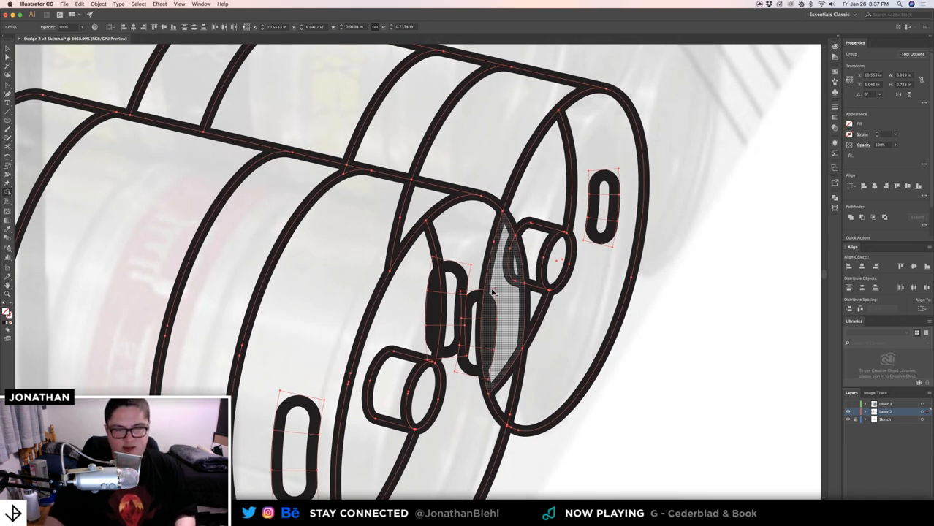
alt+click(488, 390)
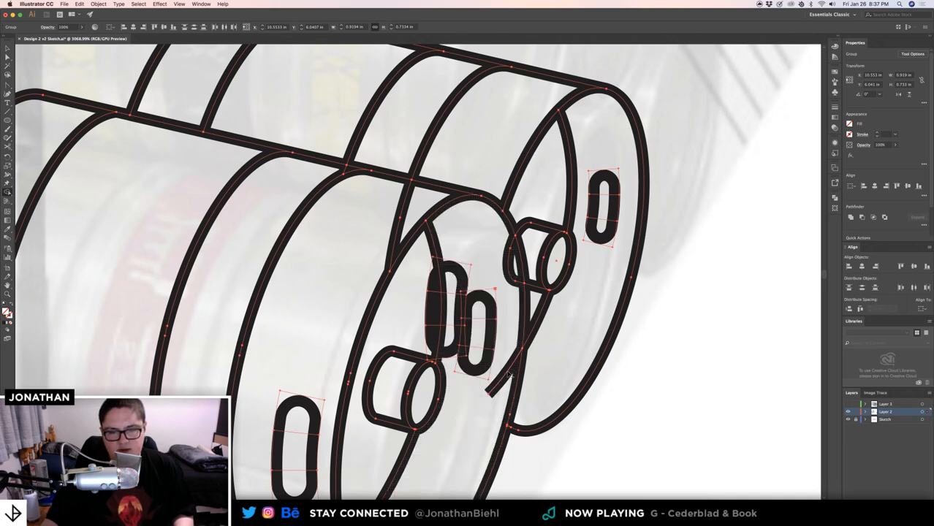
alt+click(509, 372)
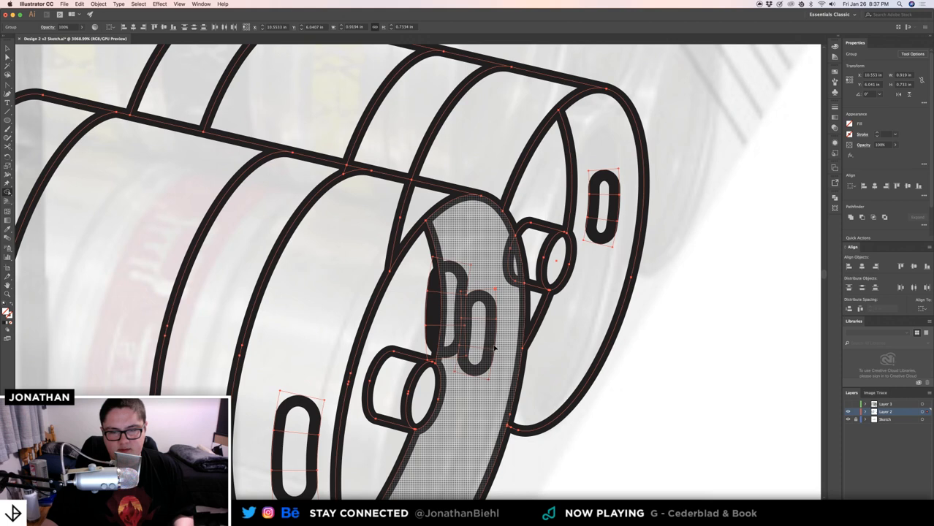
- Try to clear the overlapping handle slot pieces from the front keg's end face with the Shape Builder
key(Delete)
key(super+z)
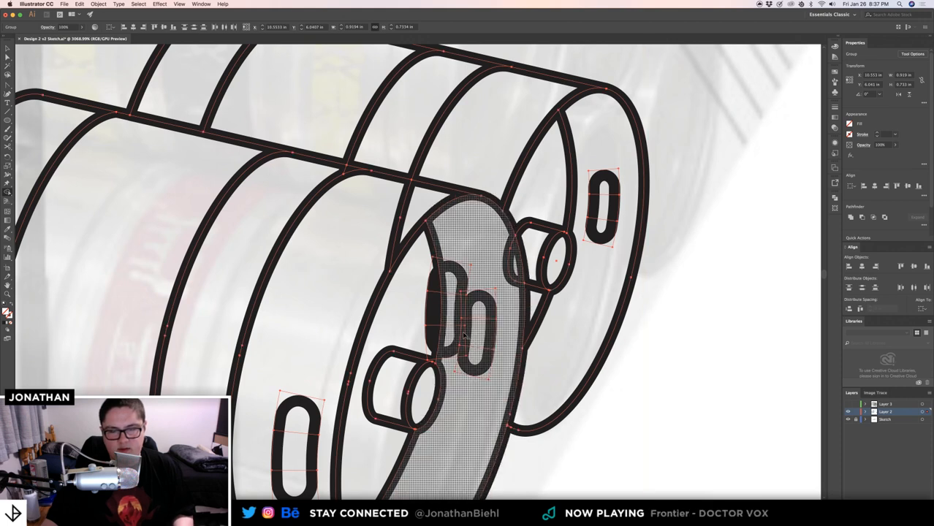
alt+click(426, 311)
key(super+z)
key(z)
drag(440, 280, 515, 290)
key(shift+m)
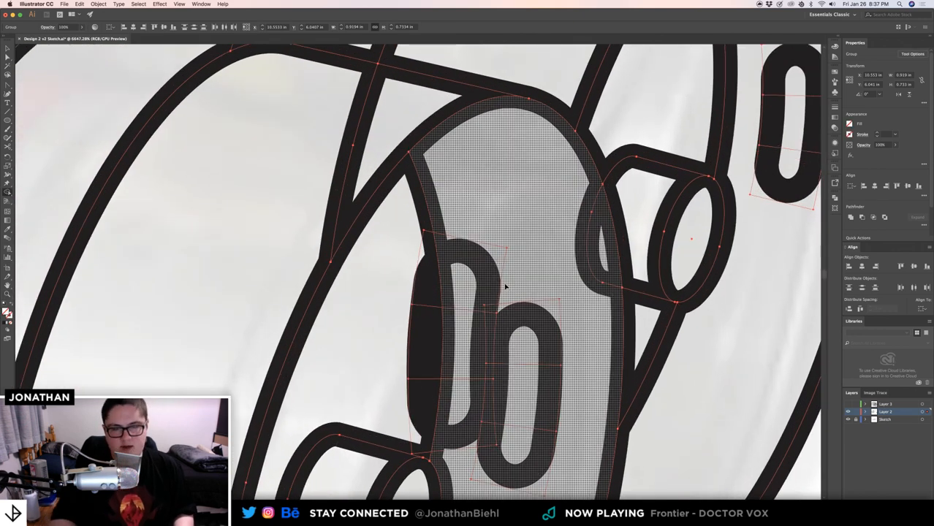
alt+click(470, 258)
key(super+z)
key(z)
drag(469, 256, 399, 249)
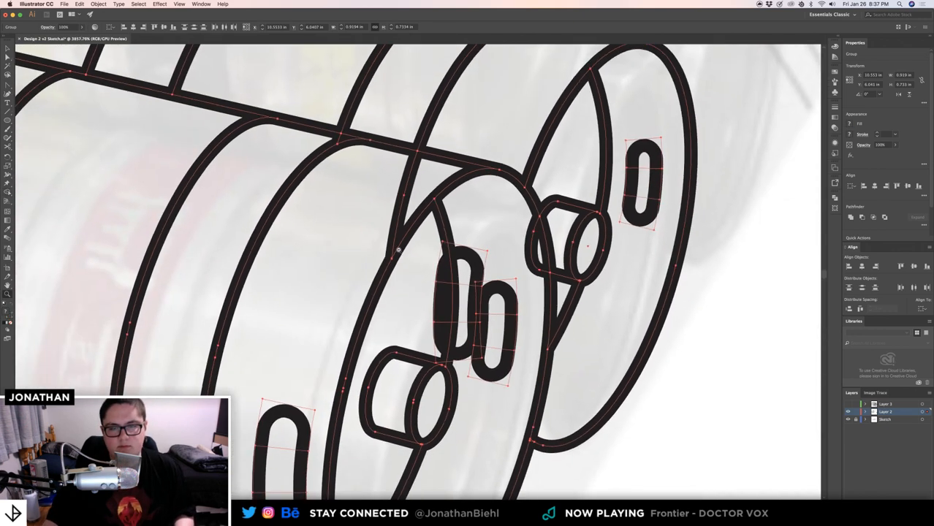
- Isolate the rear keg's group and delete its handle slot that overlaps the front keg's end face
key(v)
click(648, 413)
double_click(495, 299)
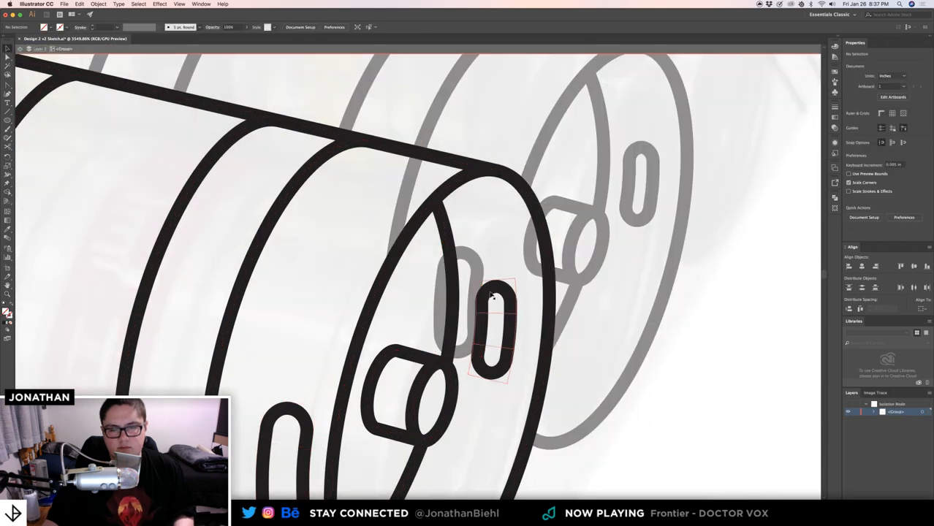
double_click(472, 259)
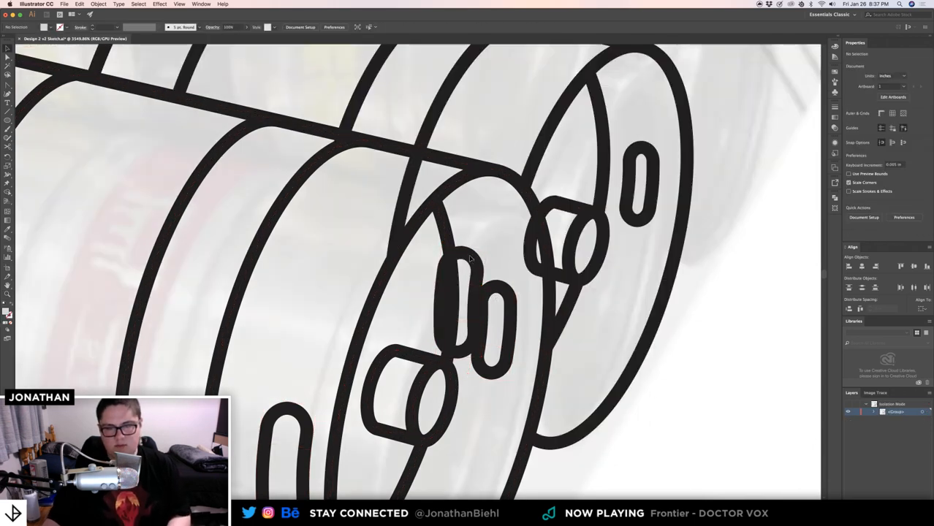
double_click(474, 261)
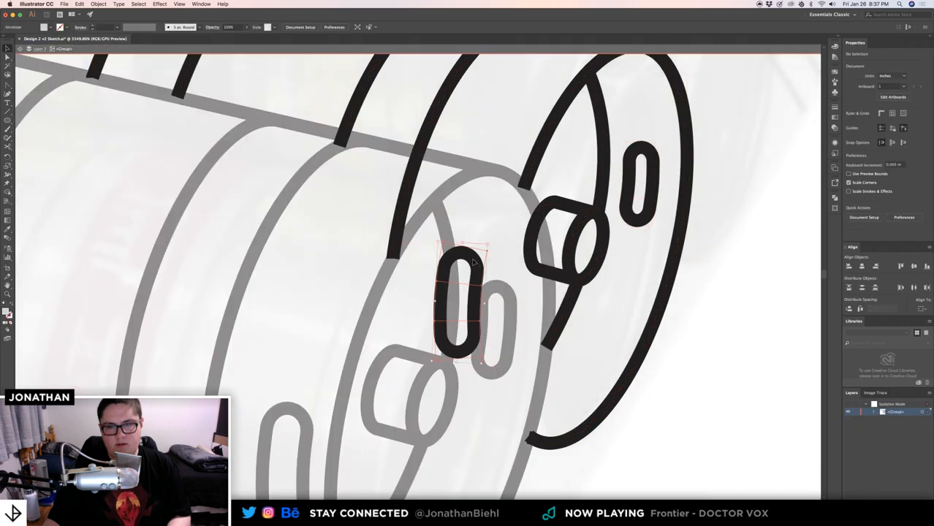
key(Delete)
double_click(687, 342)
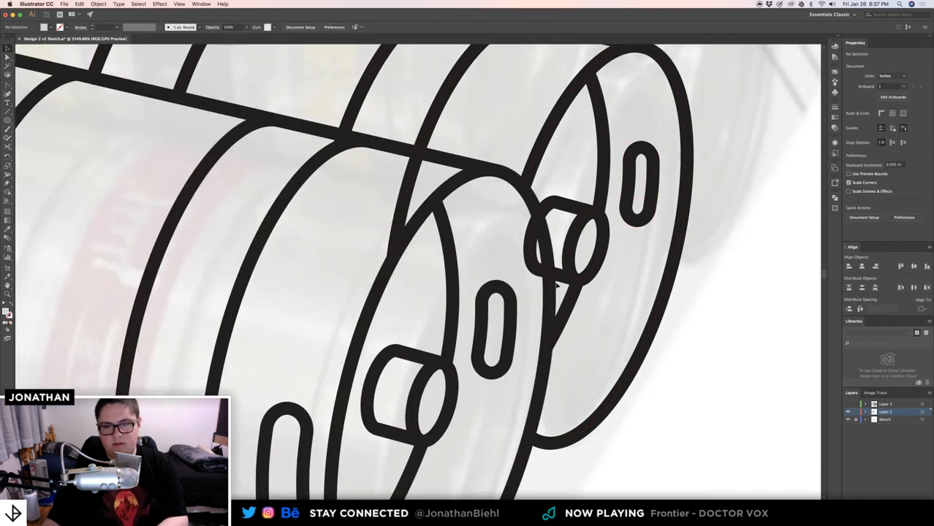
- Erase the rear keg's rim and spout lines that overlap the front keg with the Shape Builder, and save the document
scroll(557, 286, down, 3)
scroll(631, 340, down, 3)
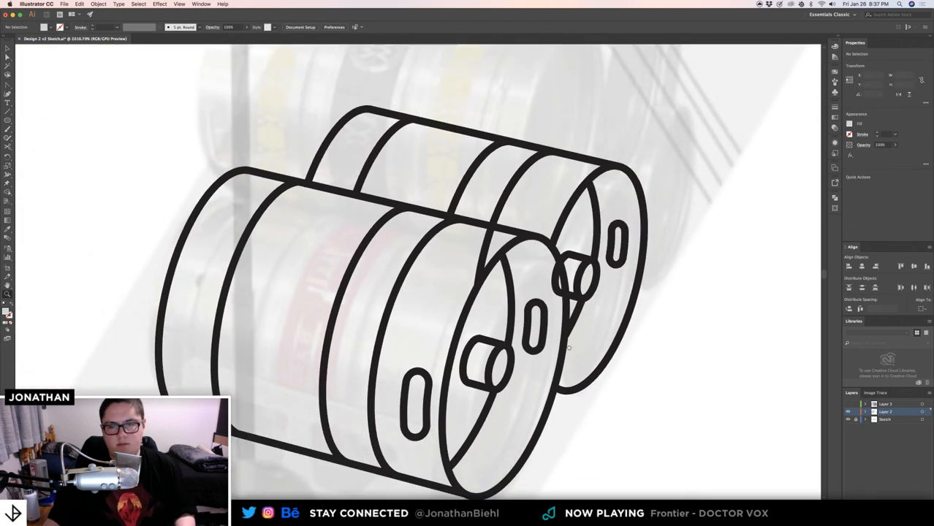
drag(568, 348, 252, 109)
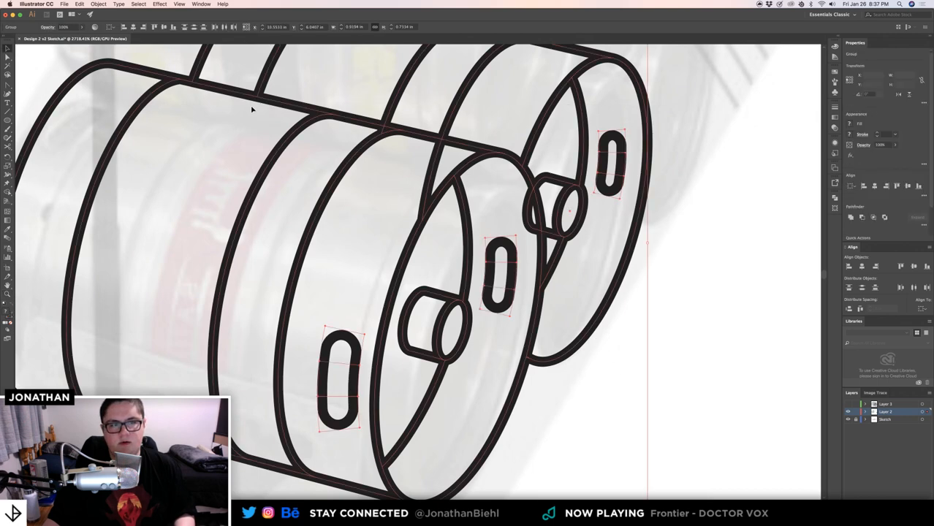
key(shift+m)
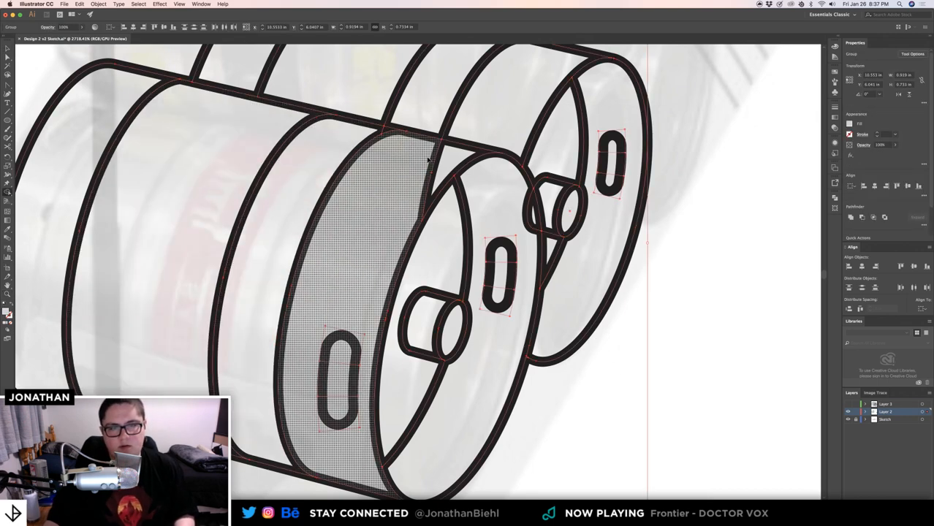
alt+click(438, 156)
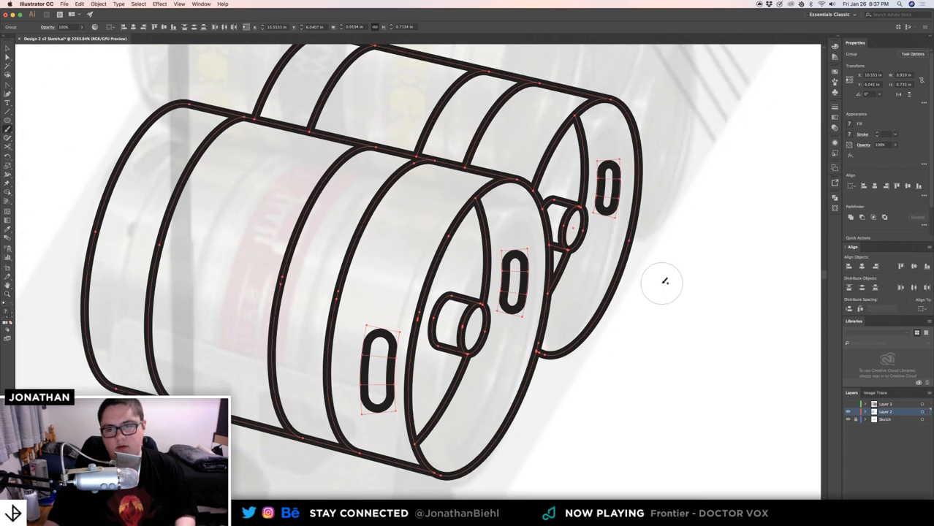
drag(663, 275, 677, 290)
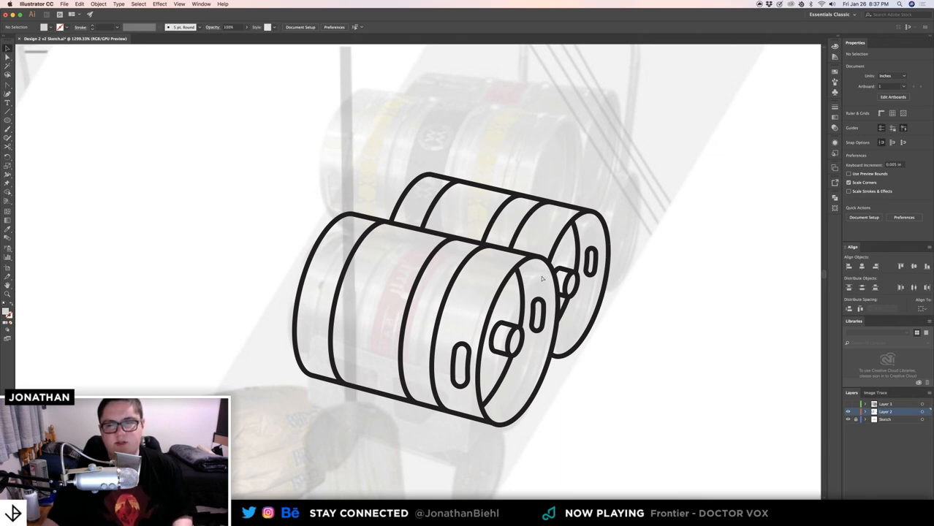
key(super+s)
- Examine the cleaned-up pair of kegs up close and against the rest of the illustration
key(z)
drag(491, 293, 86, 311)
mouse_move(150, 326)
mouse_down()
mouse_move(299, 326)
mouse_move(329, 304)
mouse_move(329, 314)
mouse_move(358, 320)
mouse_move(390, 298)
mouse_up()
drag(320, 318, 343, 318)
key(v)
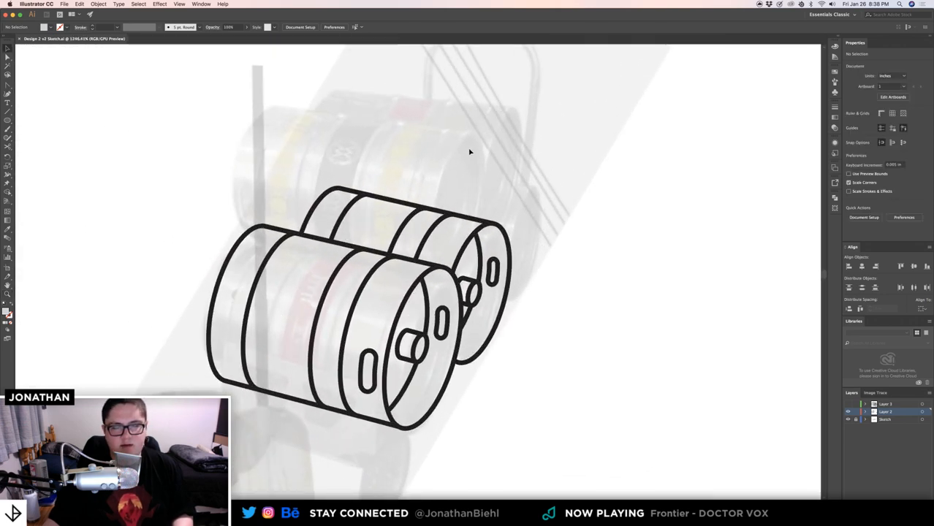
key(z)
drag(430, 217, 382, 237)
drag(225, 263, 330, 247)
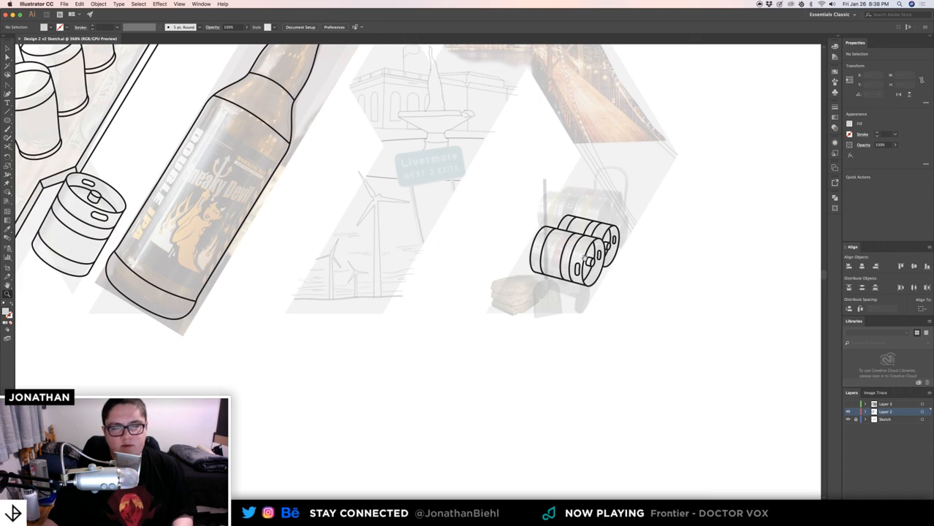
drag(591, 260, 692, 273)
drag(629, 260, 520, 317)
drag(474, 278, 523, 280)
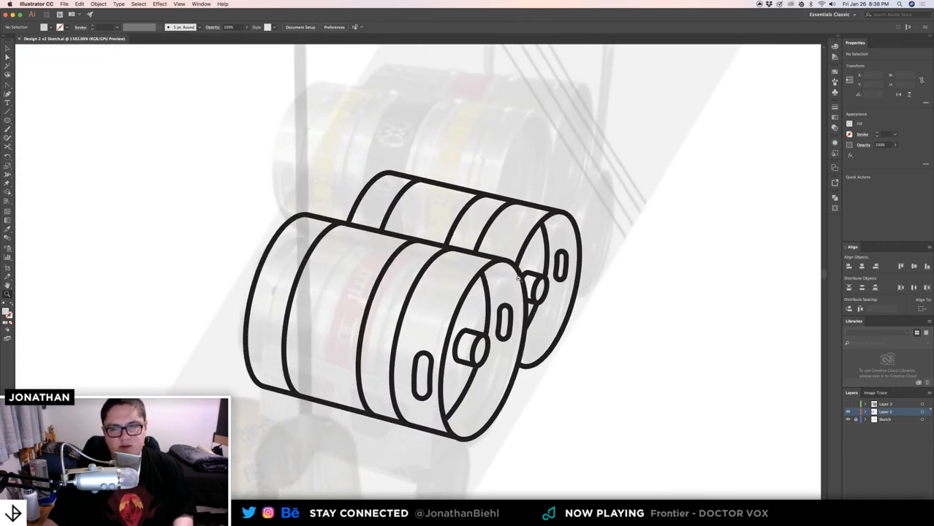
- Move the upper-right keg from Layer 3 in place onto Layer 2, leaving Layer 3 hidden and locked
key(v)
click(848, 404)
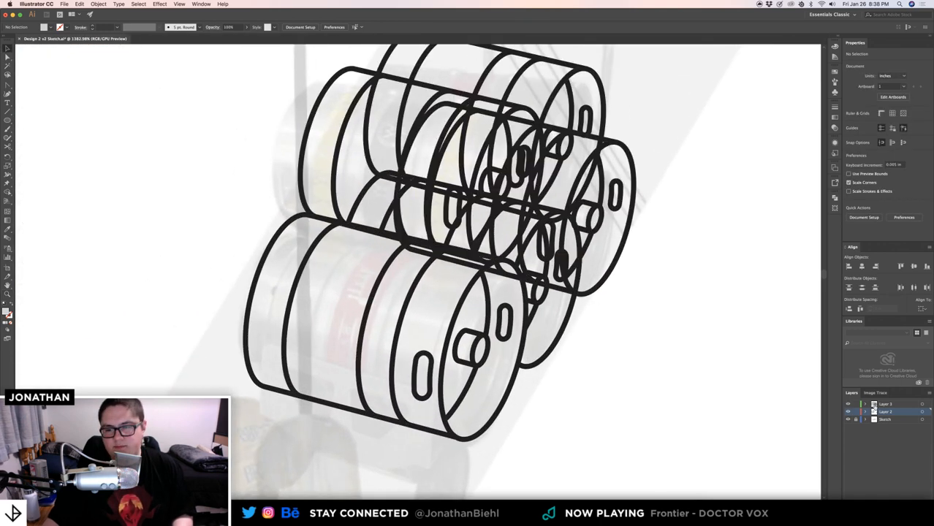
click(614, 148)
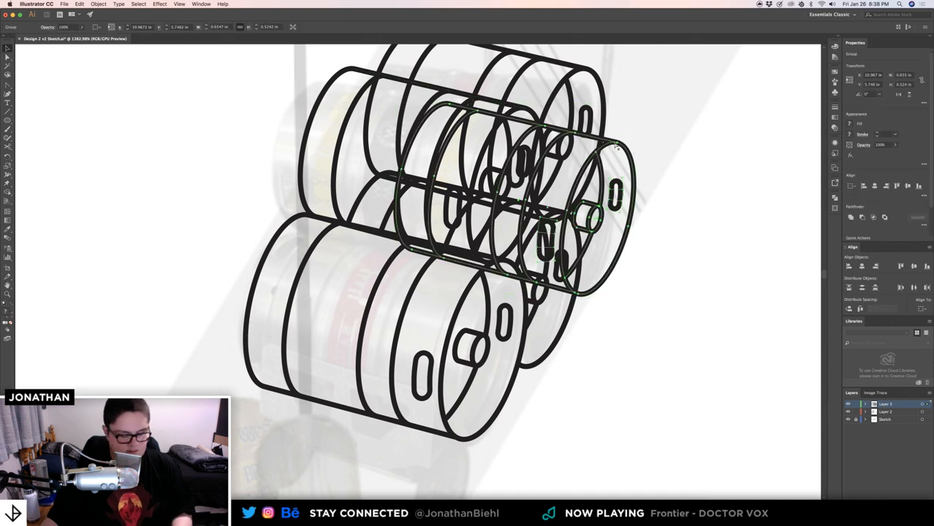
key(Delete)
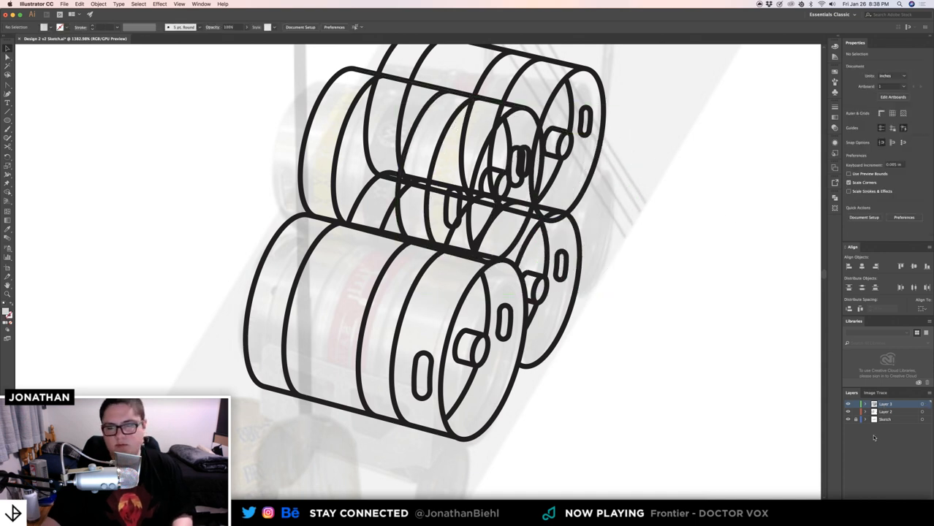
click(848, 404)
click(887, 411)
key(super+f)
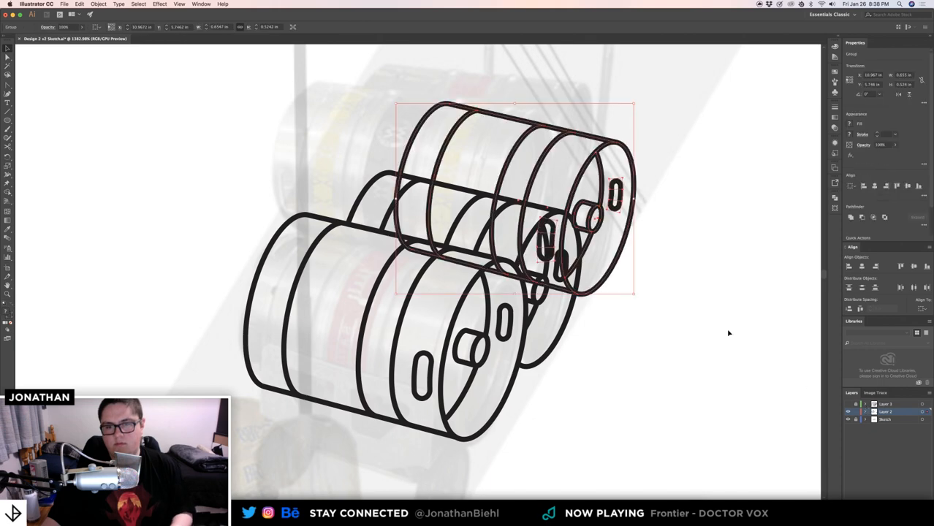
- Select all three kegs and erase the upper keg's lines that cross the front keg's body and end face with the Shape Builder
click(656, 328)
key(super+a)
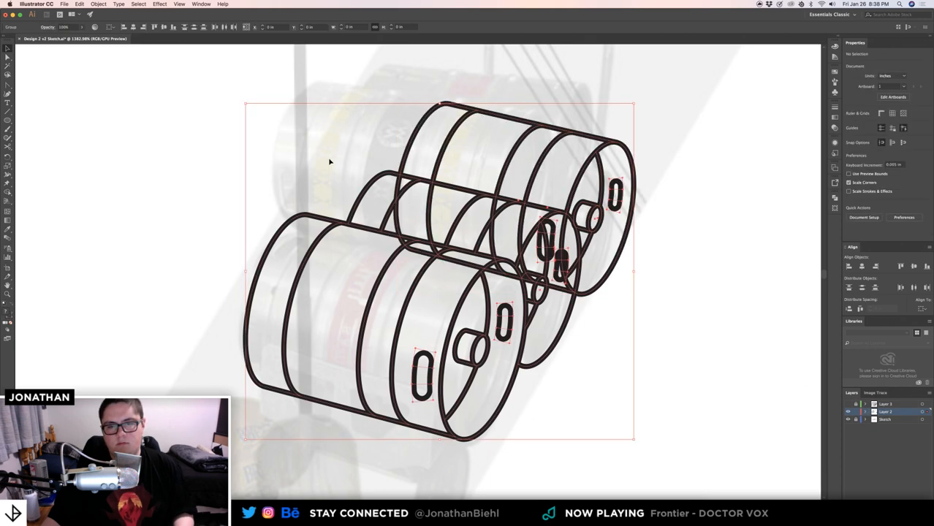
key(z)
drag(454, 254, 468, 255)
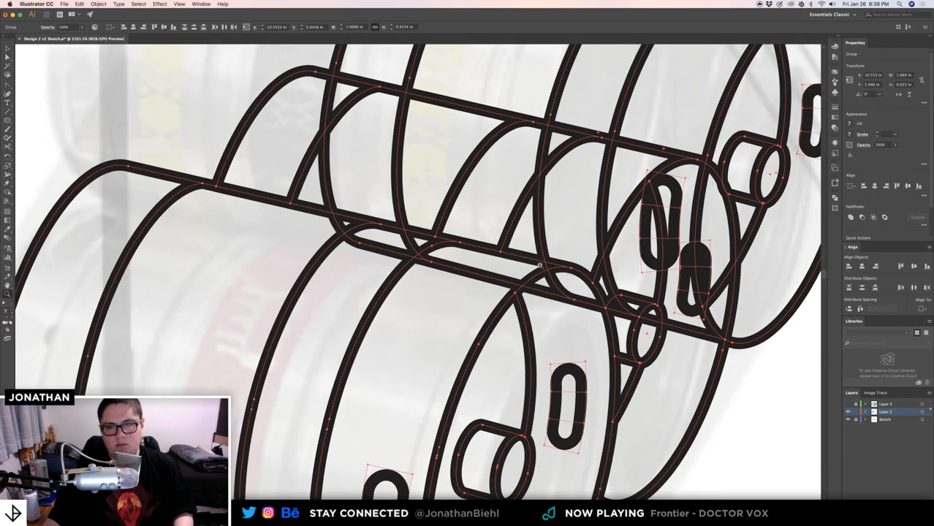
key(shift+m)
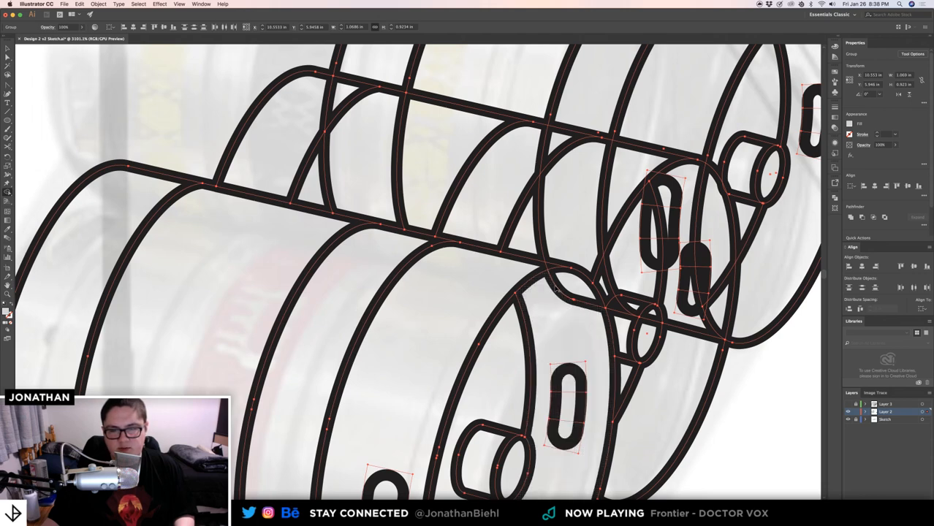
alt+click(555, 289)
alt+click(585, 304)
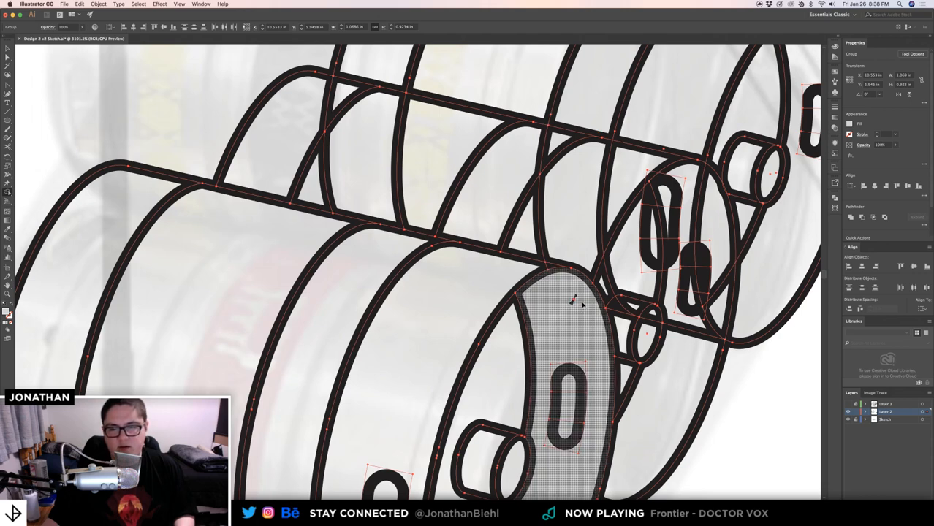
- Erase the tiny leftover line fragment inside the front keg's end face without removing the face itself
alt+click(574, 300)
key(super+z)
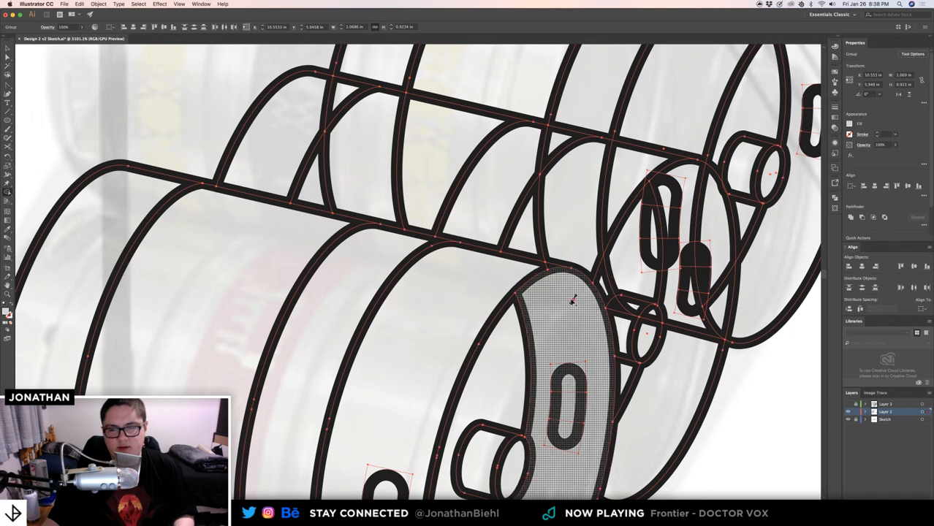
key(z)
drag(576, 298, 737, 333)
key(shift+m)
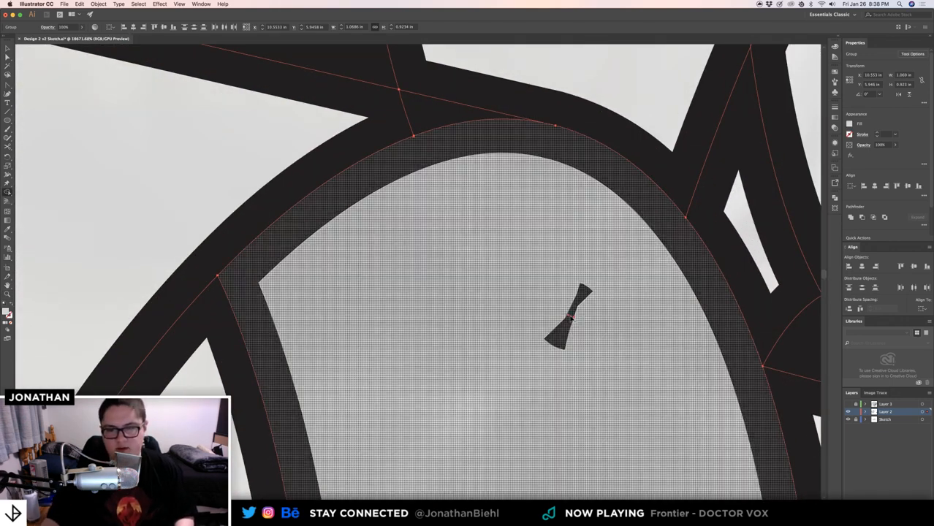
alt+click(571, 317)
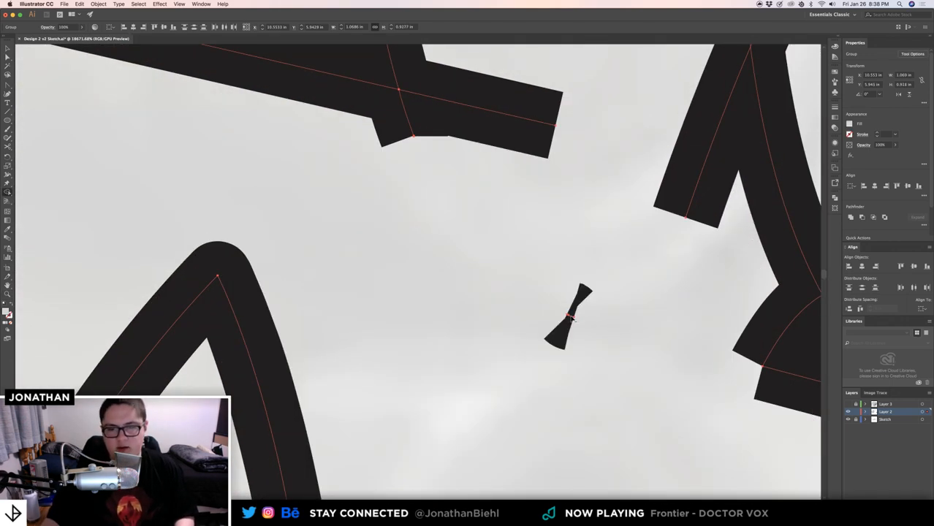
key(super+z)
alt+click(571, 317)
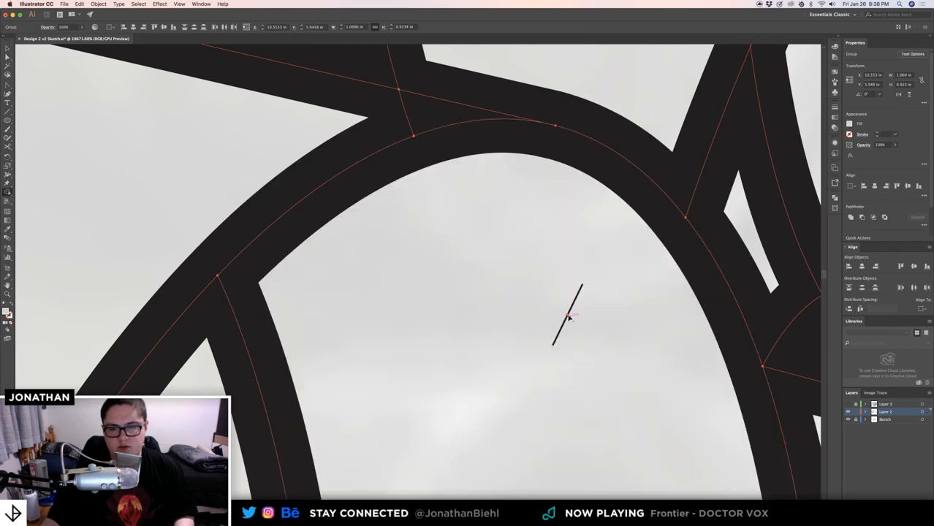
- Remove the short line stub left where the upper keg's ring meets the front keg's upper rim
scroll(569, 317, down, 5)
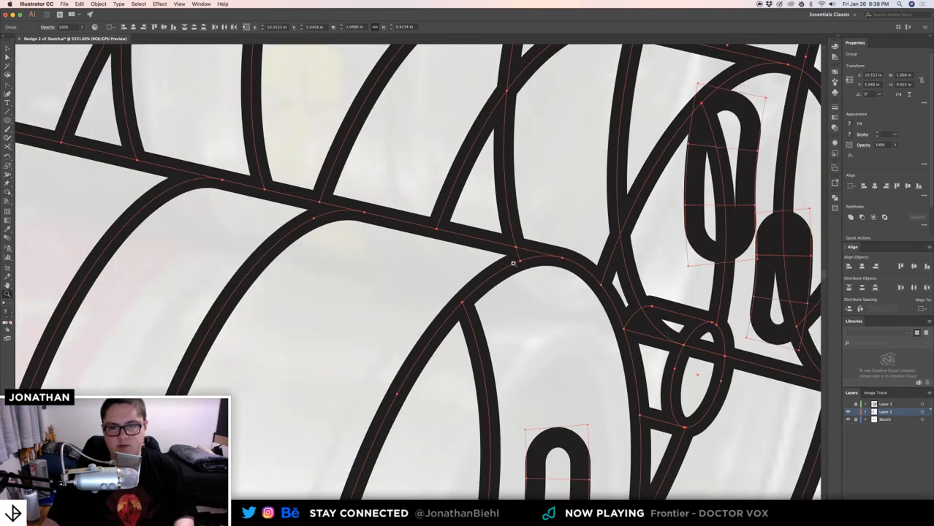
key(shift+m)
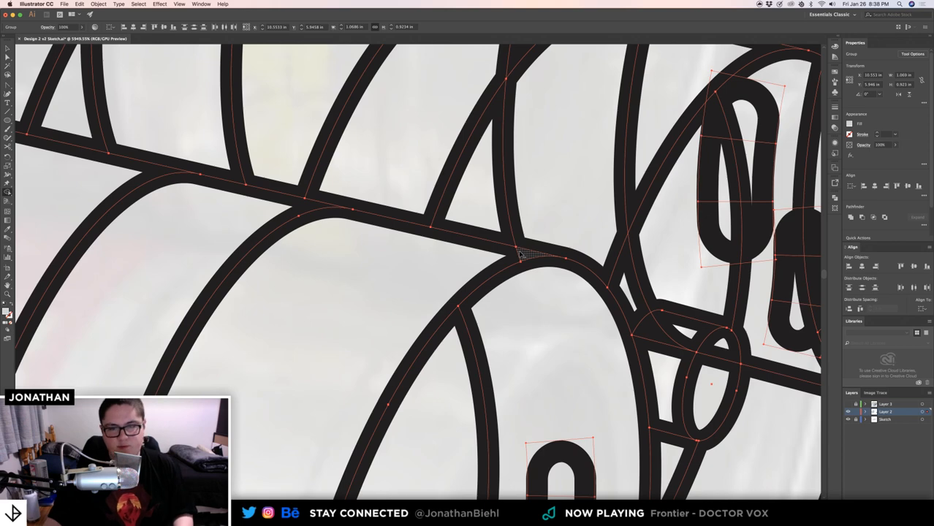
key(z)
scroll(512, 263, down, 4)
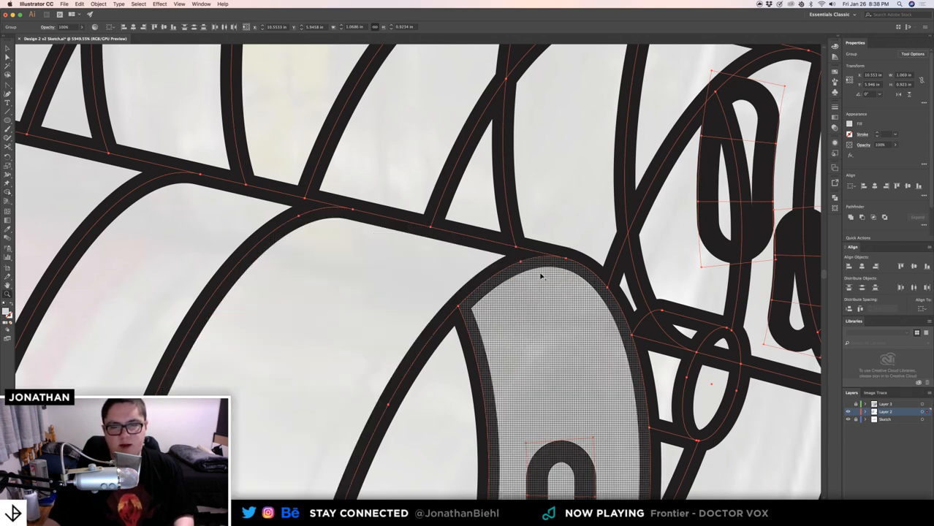
scroll(440, 261, up, 2)
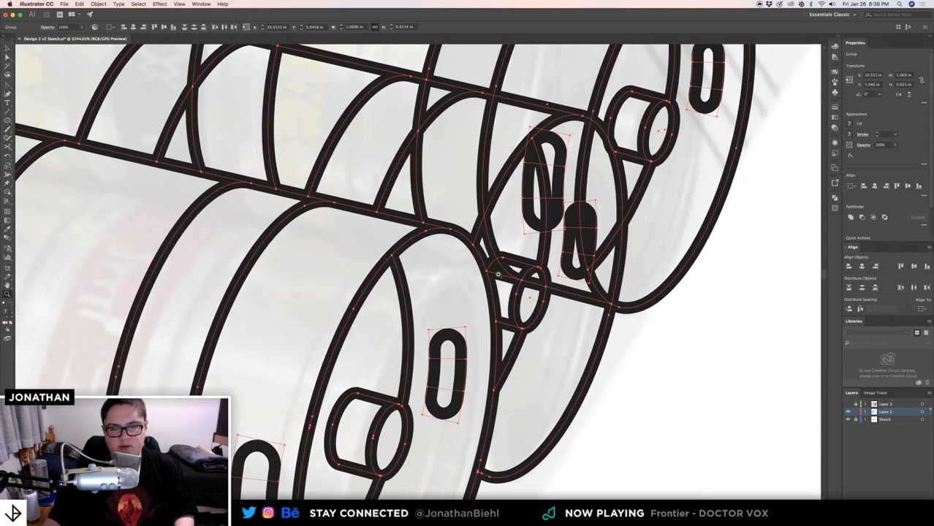
- Erase the upper keg's ring and edge lines that cross the rear keg's body with the Shape Builder
key(shift+m)
scroll(437, 194, up, 5)
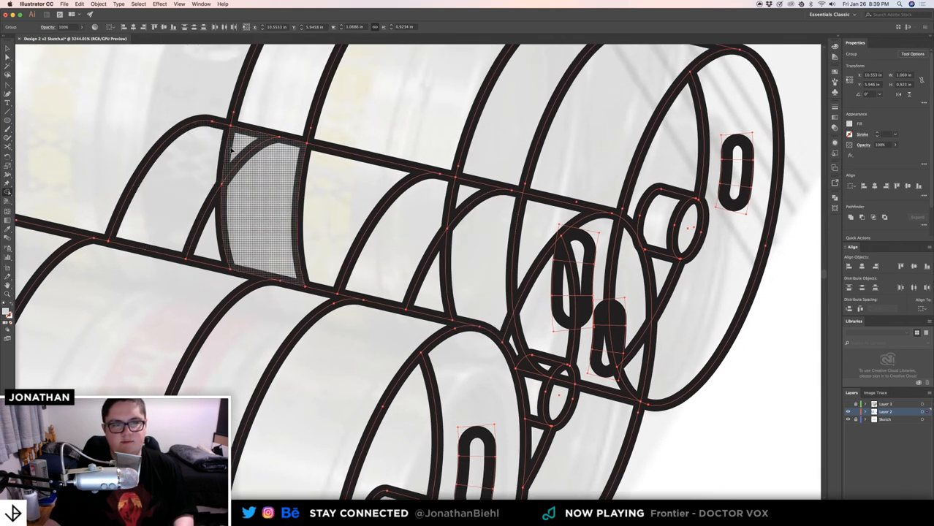
click(228, 148)
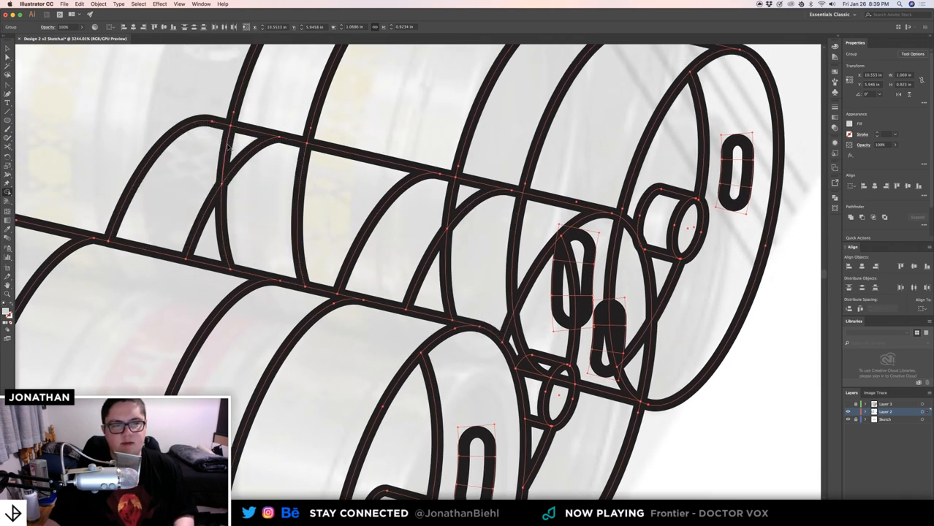
mouse_move(228, 147)
mouse_down()
mouse_move(234, 185)
mouse_move(223, 204)
mouse_up()
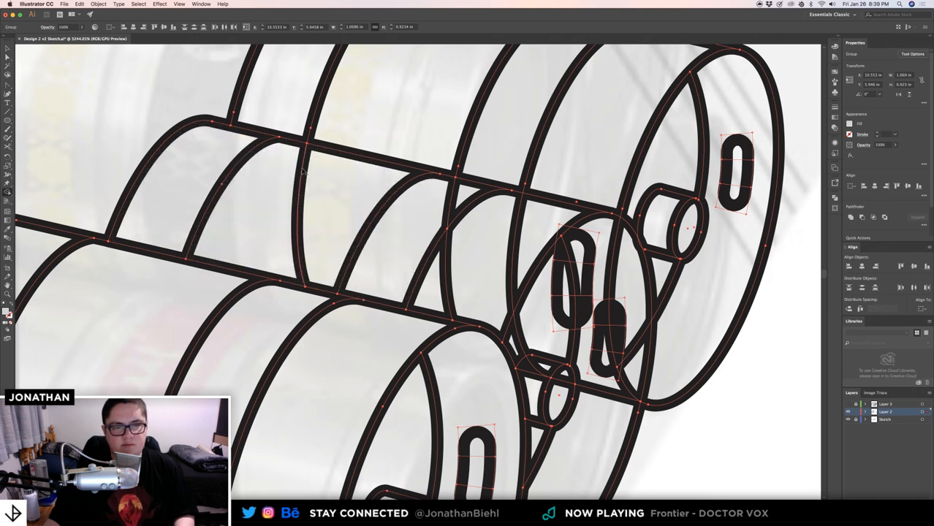
mouse_move(303, 171)
mouse_down()
mouse_move(402, 217)
mouse_move(450, 212)
mouse_up()
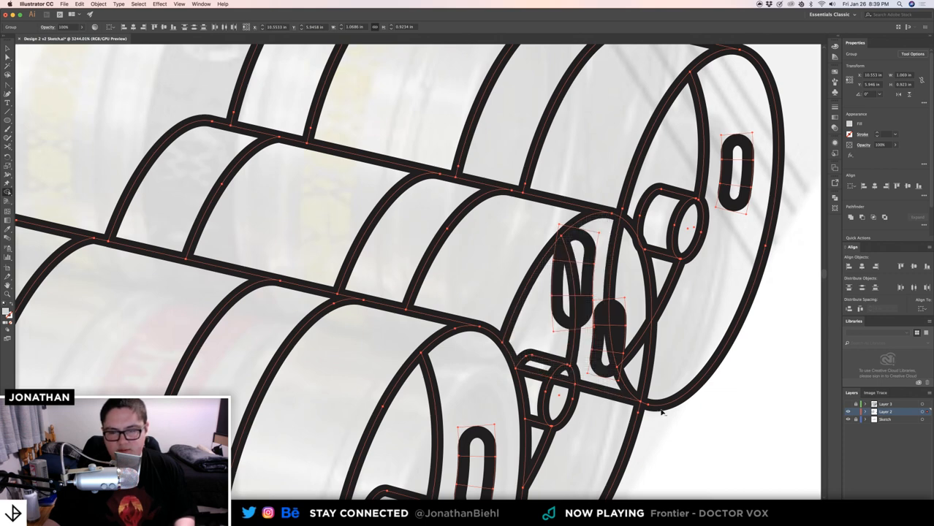
- Erase the rear keg's lines that cross the middle keg's end face with the Shape Builder
drag(601, 396, 465, 286)
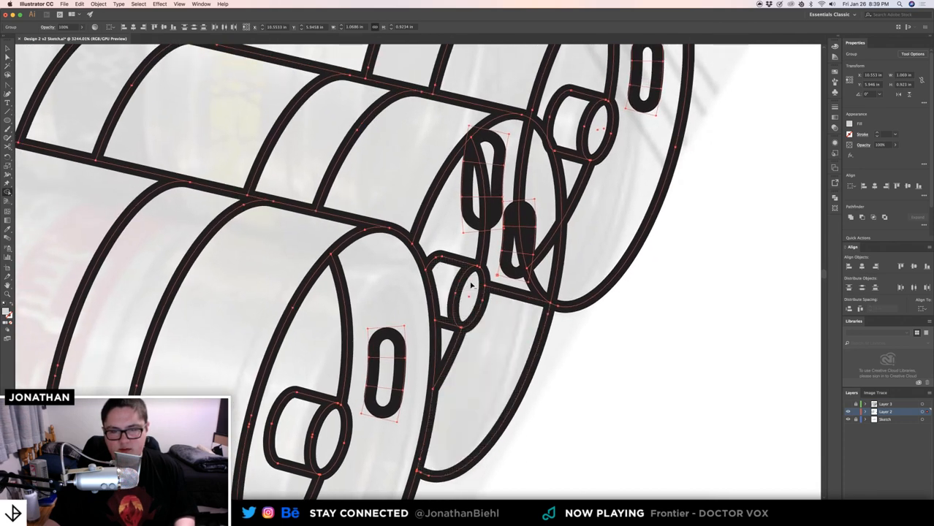
click(486, 230)
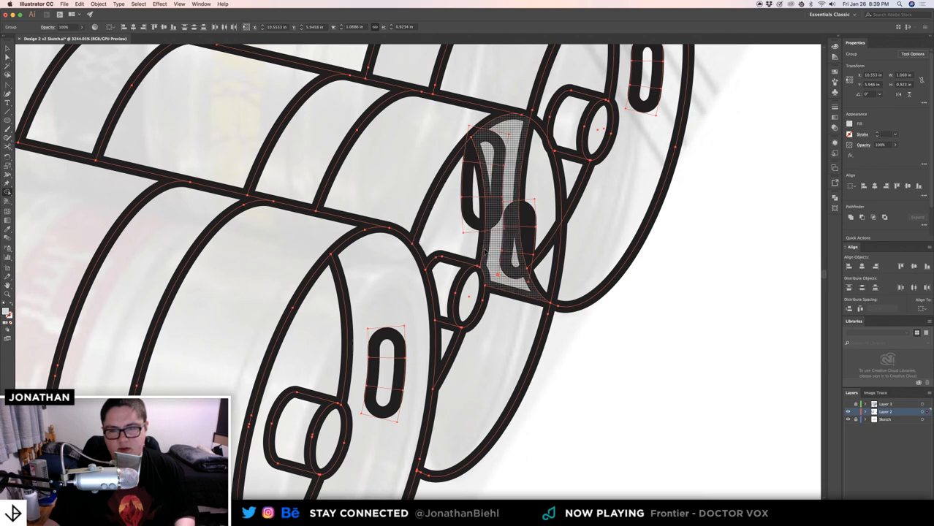
alt+click(539, 254)
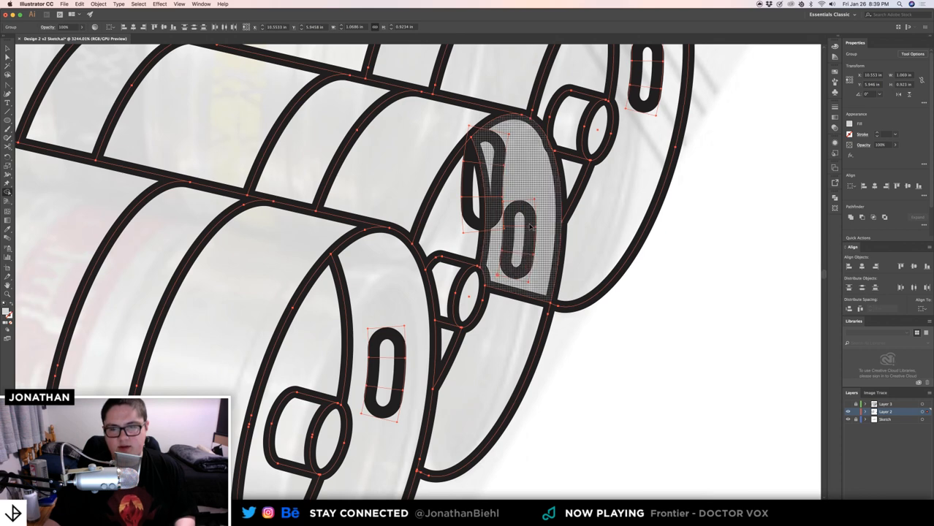
scroll(470, 189, up, 3)
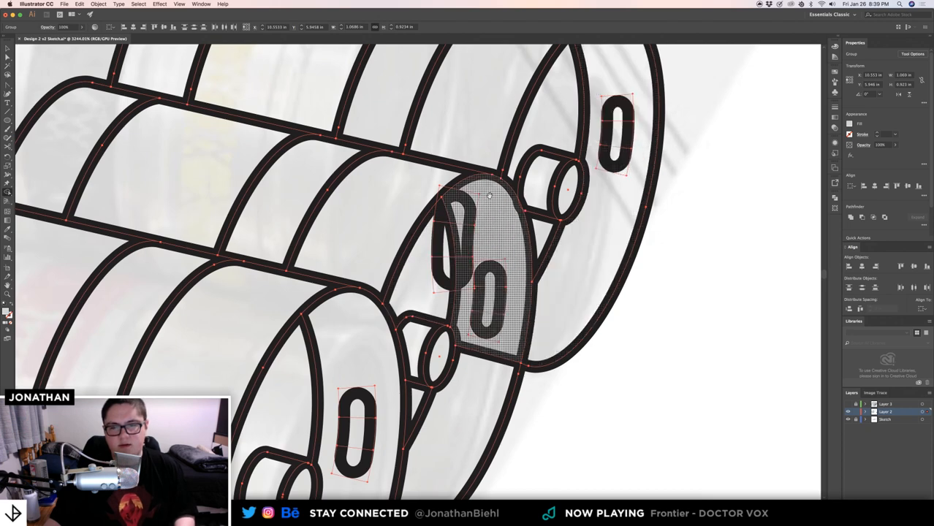
scroll(534, 307, up, 3)
scroll(534, 242, left, 3)
key(z)
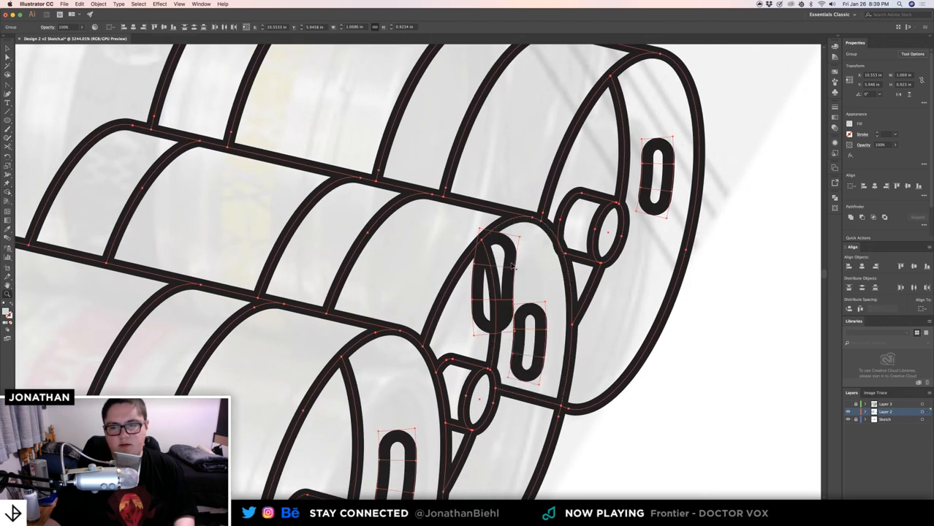
drag(487, 259, 421, 258)
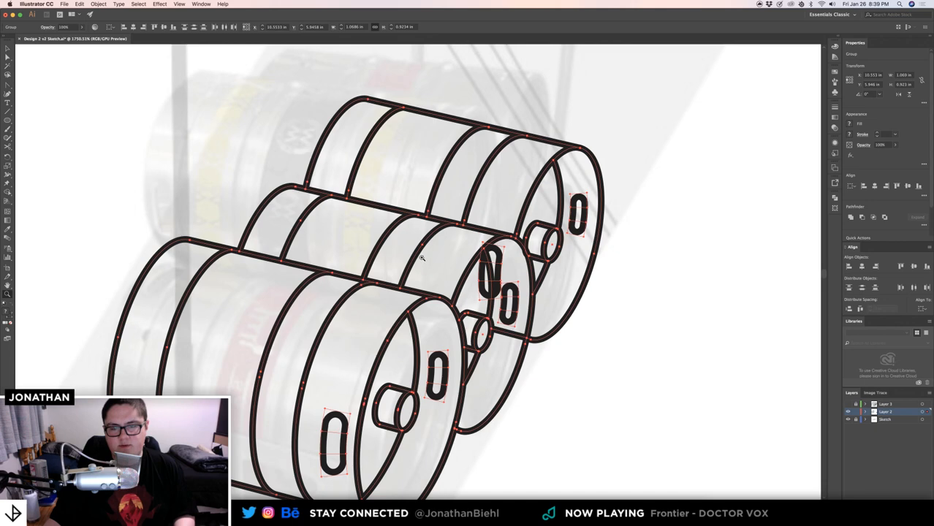
drag(504, 334, 537, 340)
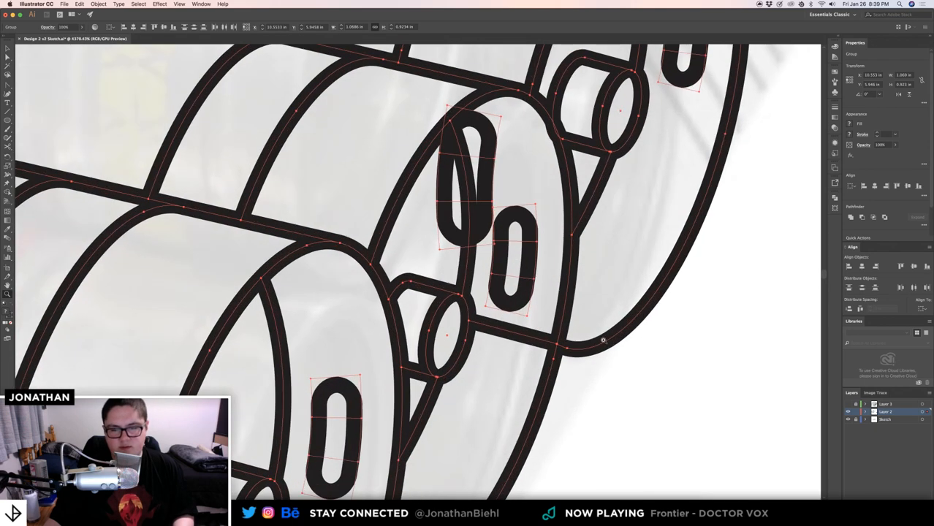
key(shift+m)
scroll(537, 339, down, 2)
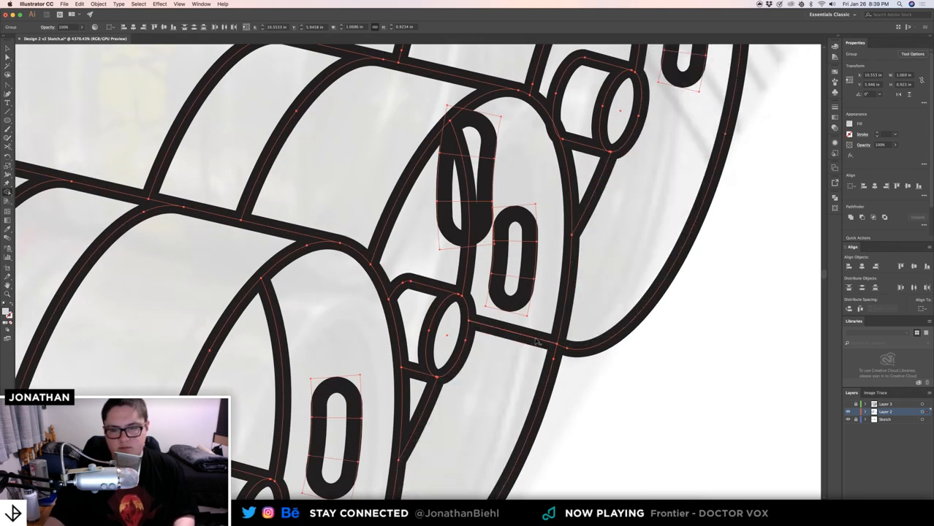
- Delete the rear keg's stray handle slot that overlaps the middle keg's end face, and leave the group's isolation mode
key(z)
key(v)
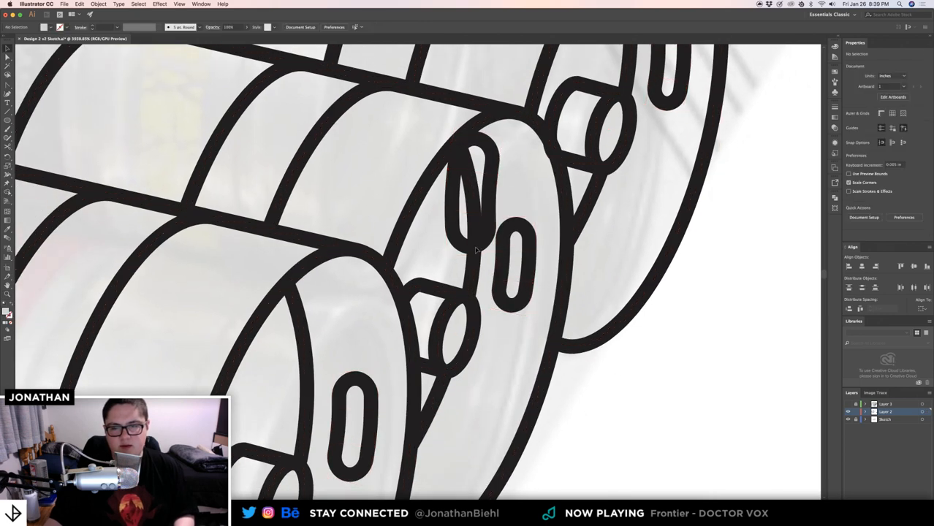
double_click(454, 231)
key(BackSpace)
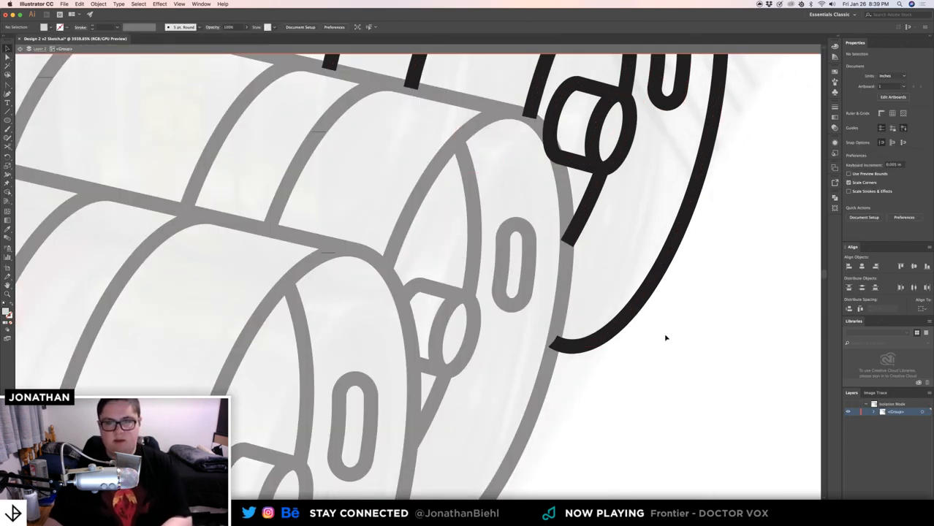
double_click(665, 335)
key(z)
drag(647, 326, 607, 326)
drag(648, 228, 663, 228)
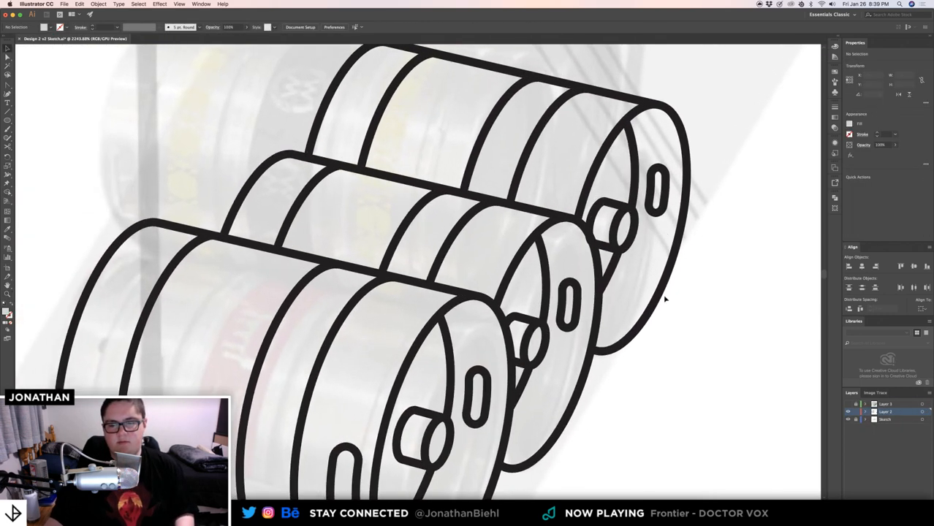
- Examine up close the junction where the rear keg's valve cylinder meets the middle keg's rim
drag(705, 319, 688, 253)
key(z)
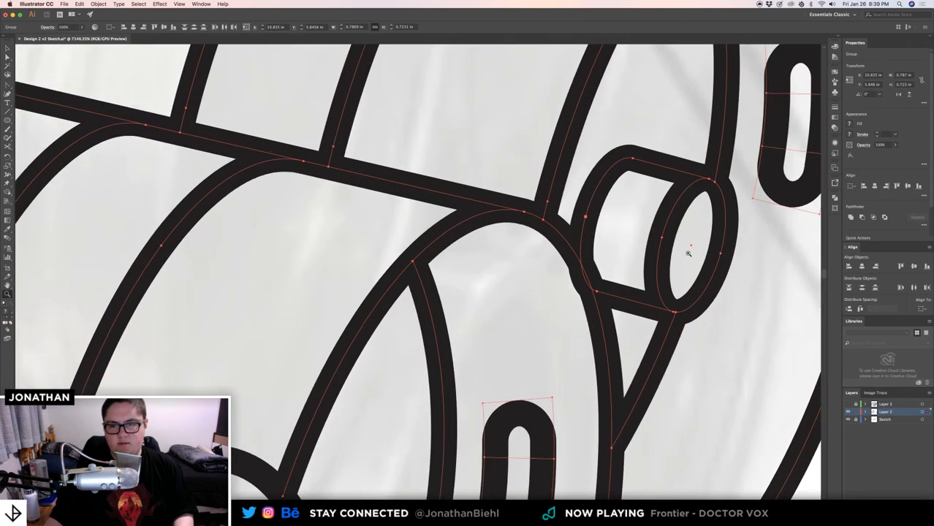
drag(636, 282, 708, 293)
key(shift+m)
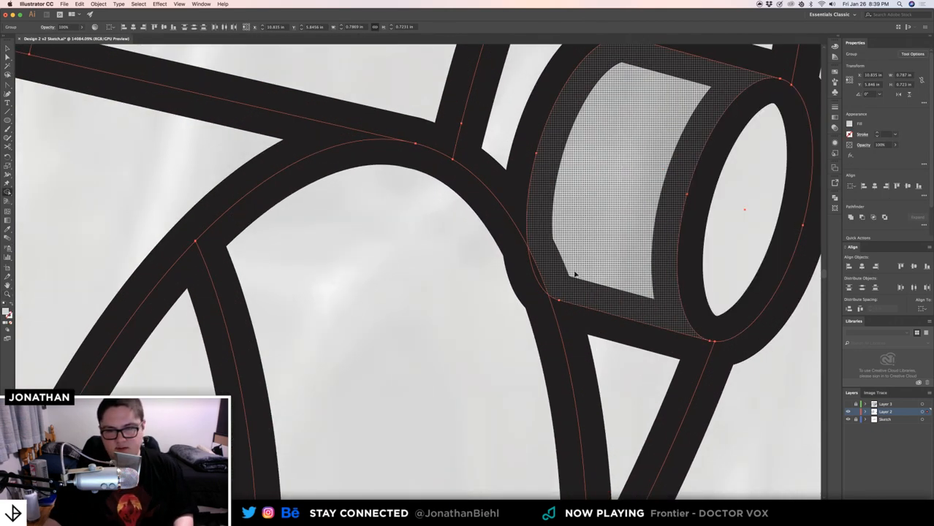
key(z)
mouse_move(537, 272)
mouse_down()
mouse_move(512, 256)
mouse_move(484, 257)
mouse_up()
super+click(676, 264)
drag(646, 259, 598, 261)
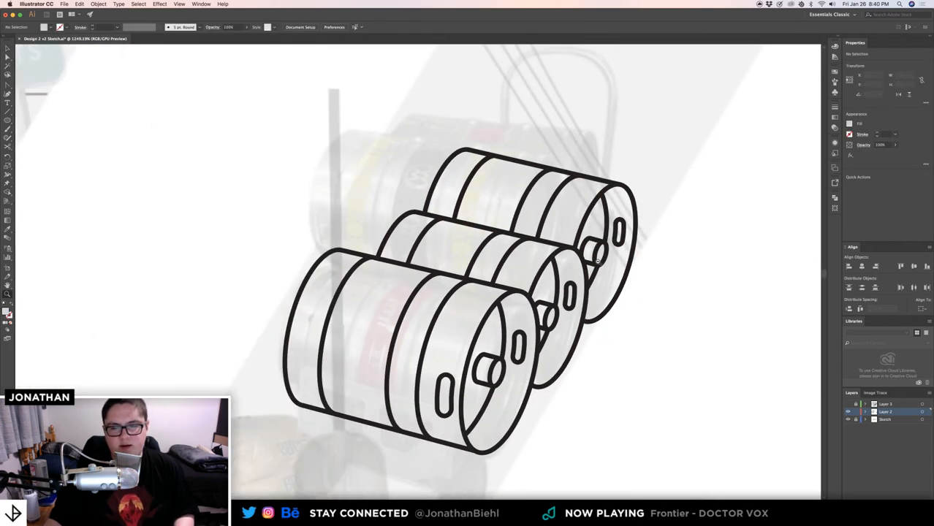
mouse_move(652, 271)
mouse_down()
mouse_move(559, 287)
mouse_move(653, 286)
mouse_move(636, 283)
mouse_up()
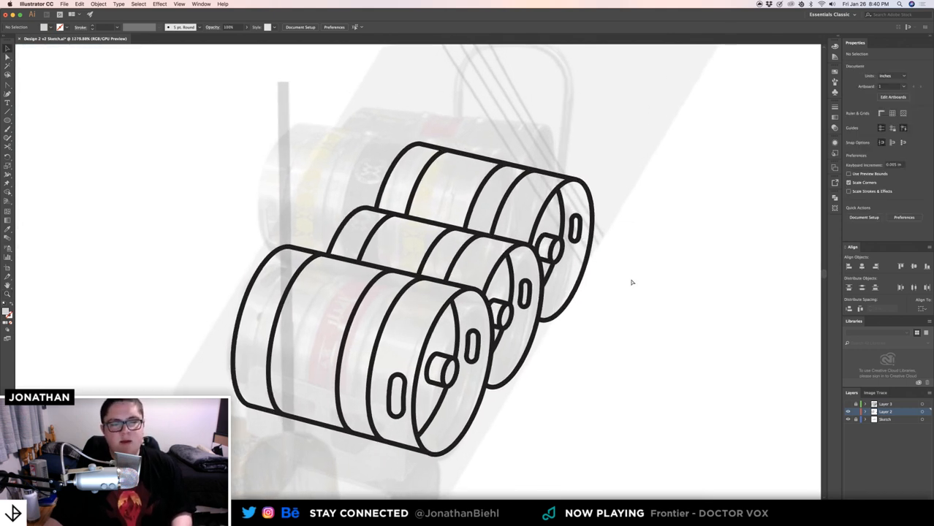
key(z)
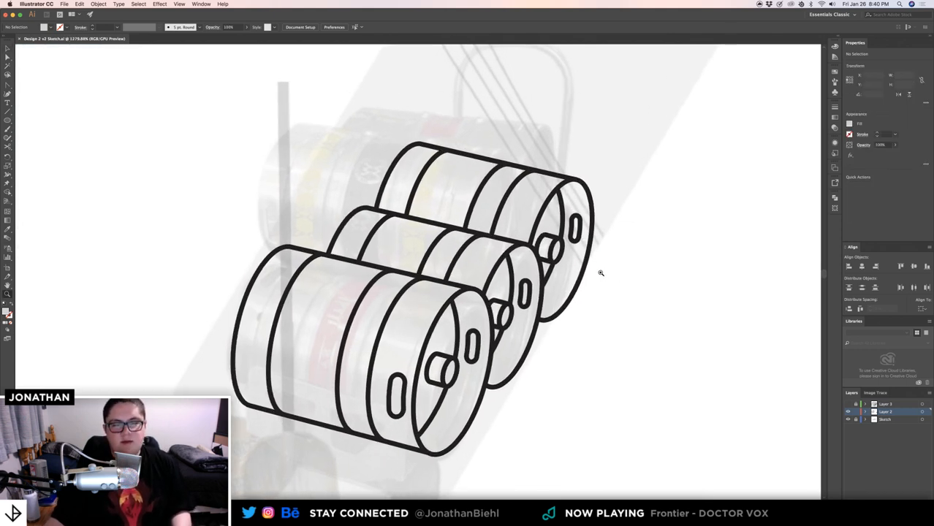
mouse_move(546, 271)
mouse_down()
mouse_move(563, 284)
mouse_move(587, 253)
mouse_move(571, 239)
mouse_move(556, 257)
mouse_move(639, 262)
mouse_move(579, 260)
mouse_up()
key(v)
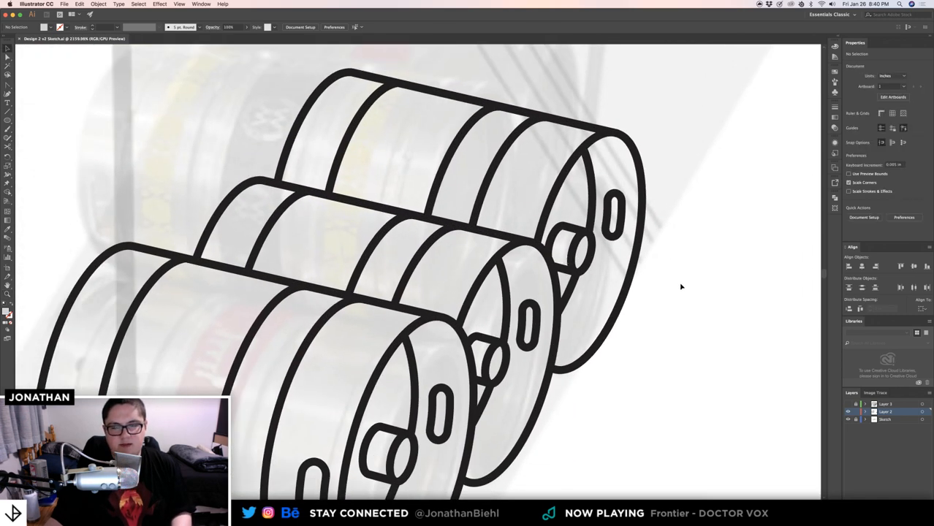
key(z)
drag(680, 286, 504, 292)
key(v)
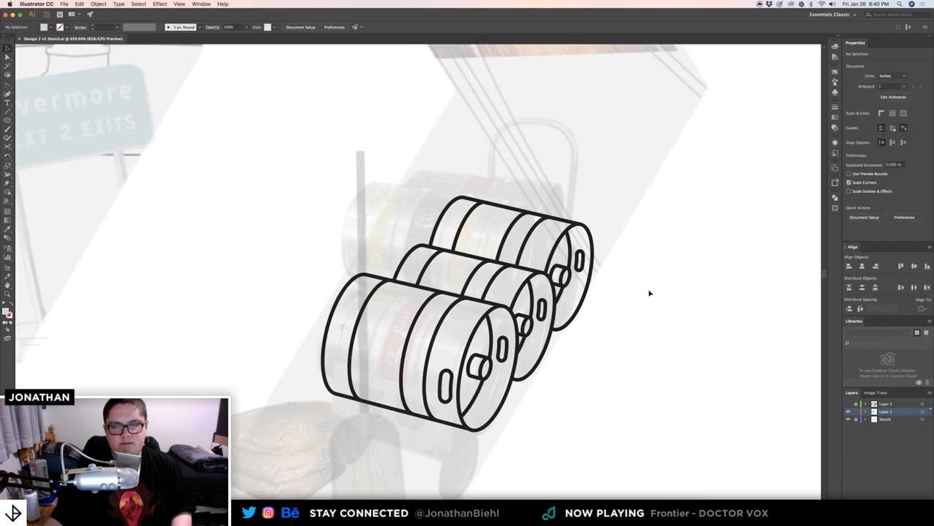
key(z)
key(v)
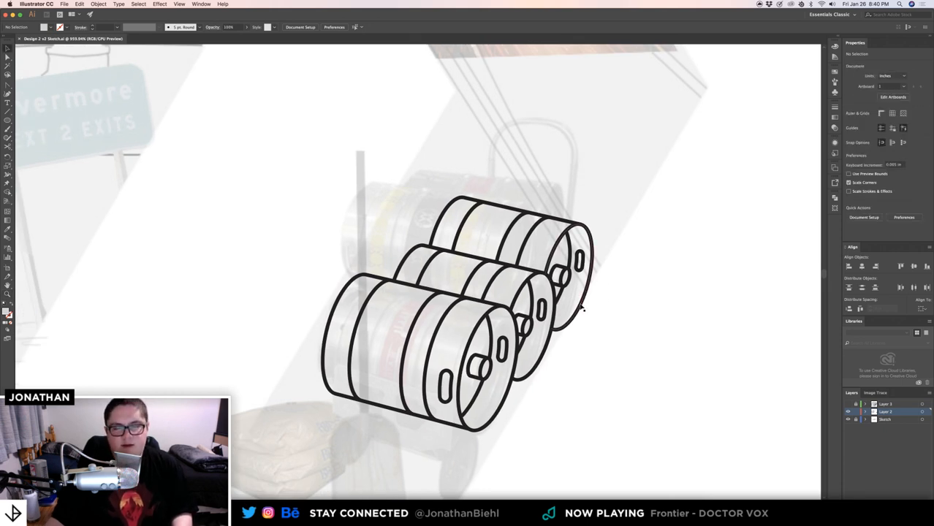
key(z)
drag(571, 313, 605, 327)
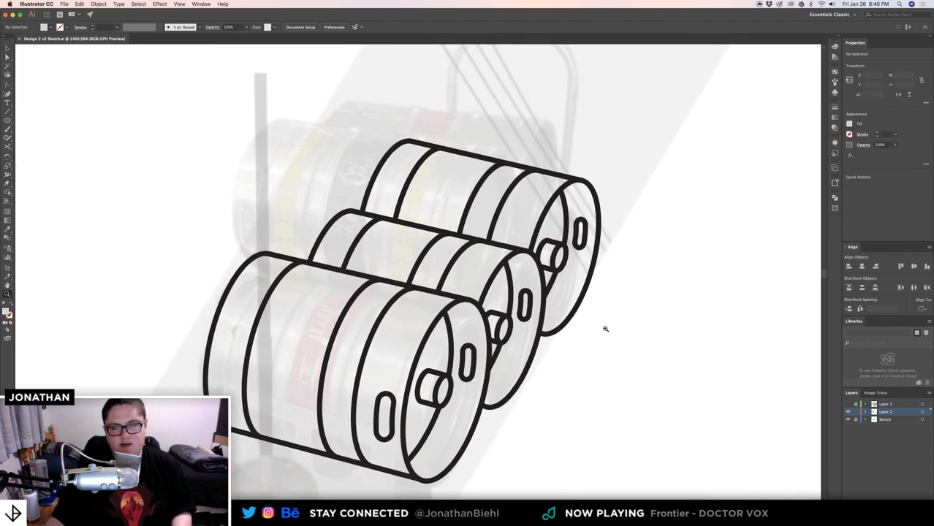
key(v)
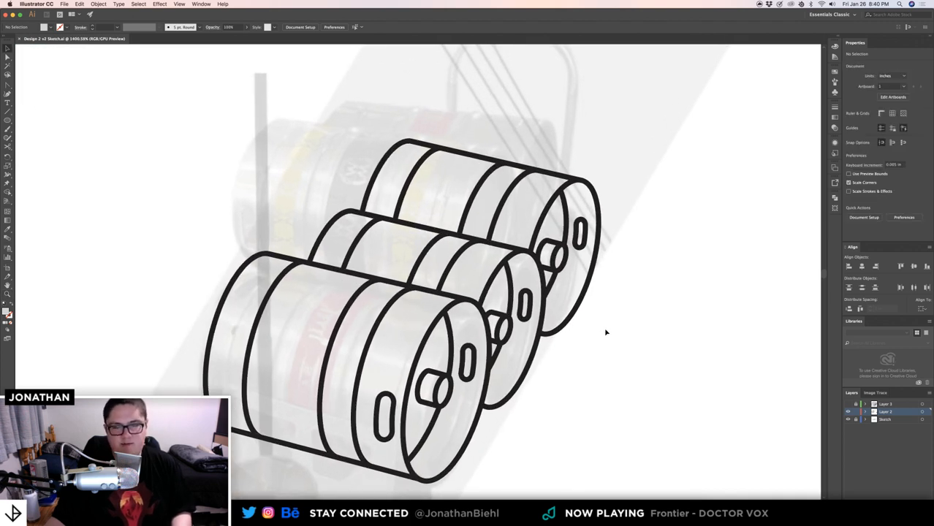
- Move the front upper keg from Layer 3 to Layer 2 at its original position, leaving Layer 3 hidden
click(849, 404)
click(447, 139)
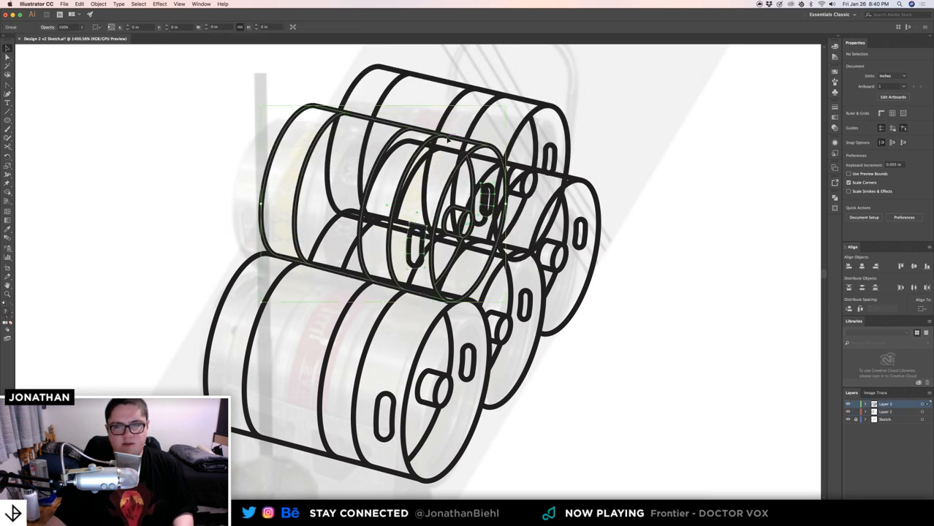
key(Delete)
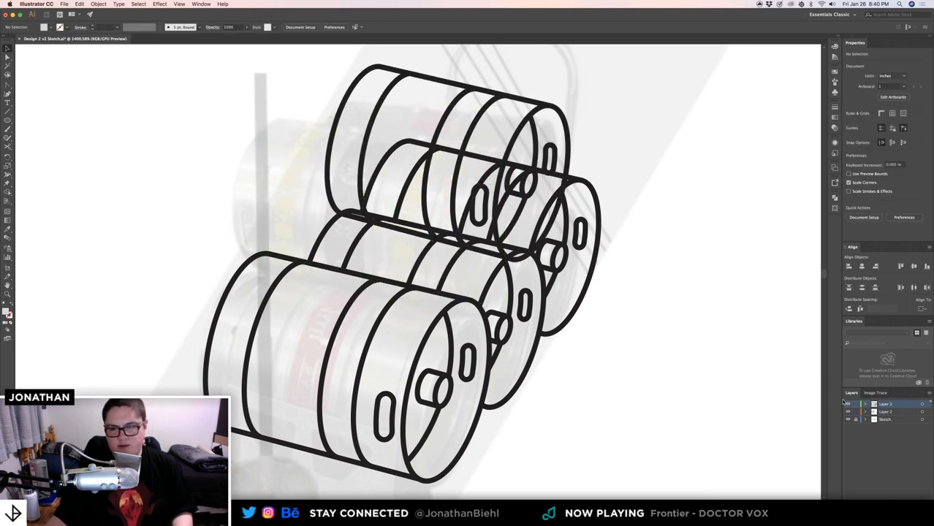
click(849, 404)
click(878, 412)
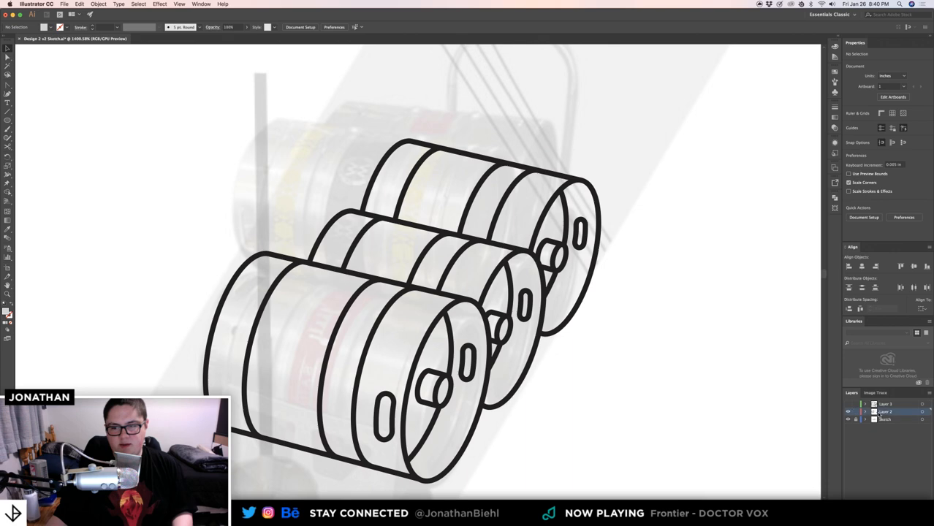
key(super+a)
key(super+v)
click(554, 371)
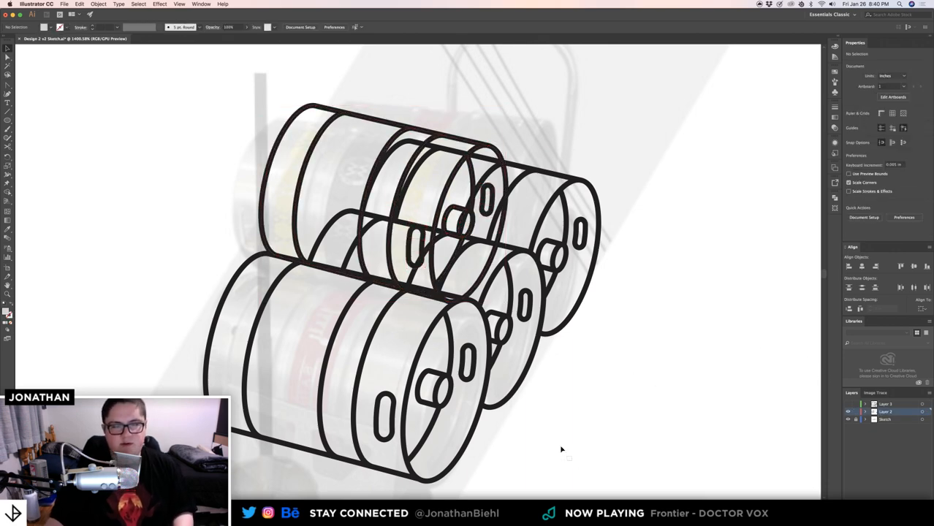
- Select the overlapping kegs and erase the middle keg's rim and ring lines, with their leftover stubs, from the upper keg's wide band
click(280, 137)
drag(306, 183, 371, 223)
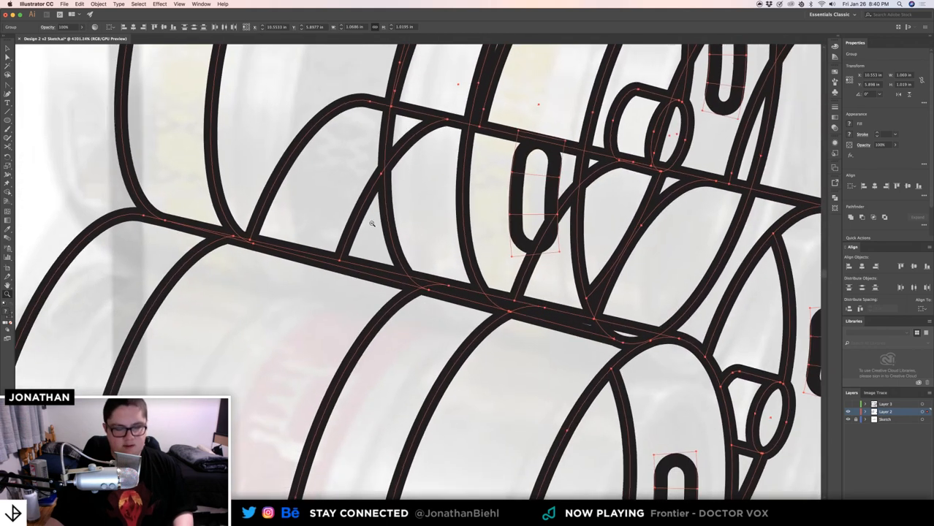
key(shift+m)
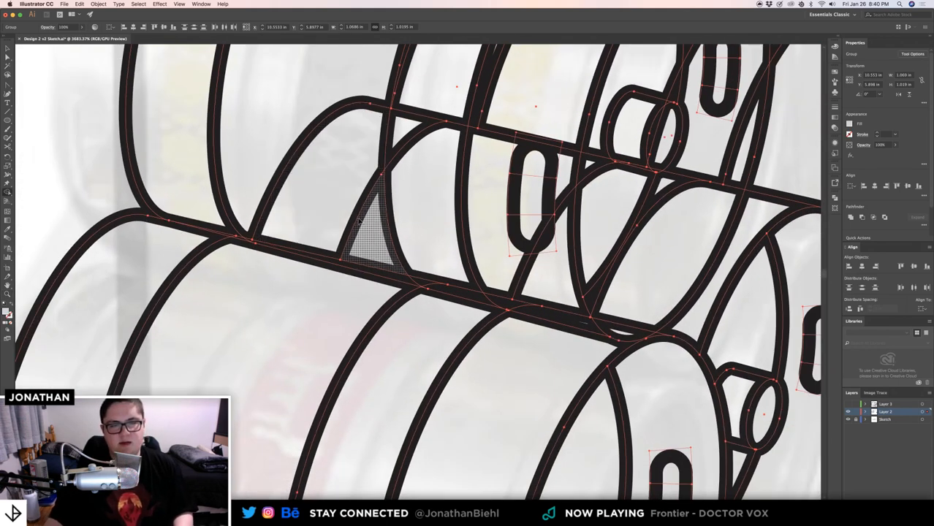
alt+click(356, 218)
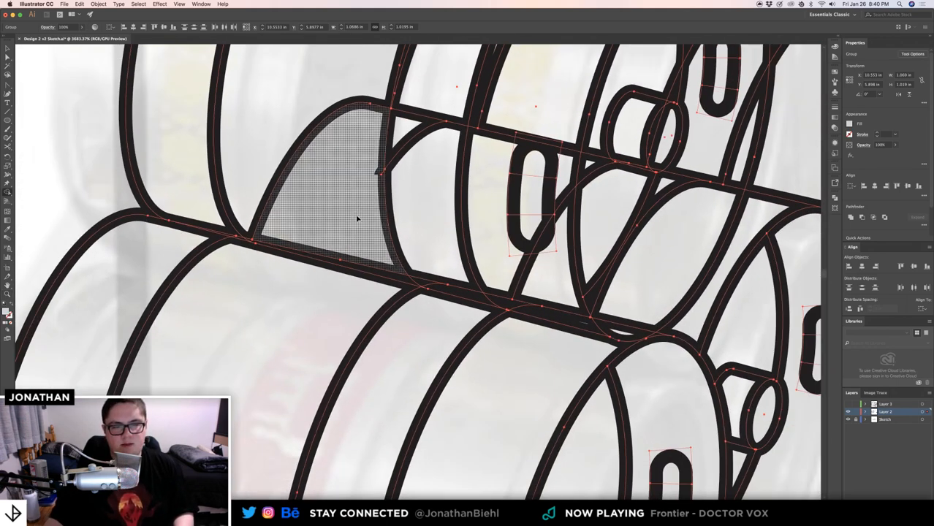
alt+click(275, 190)
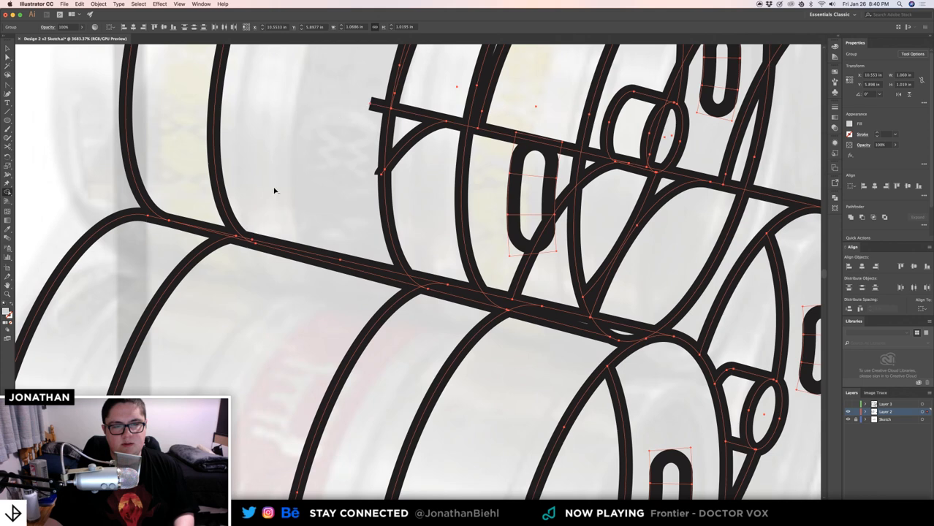
alt+click(377, 107)
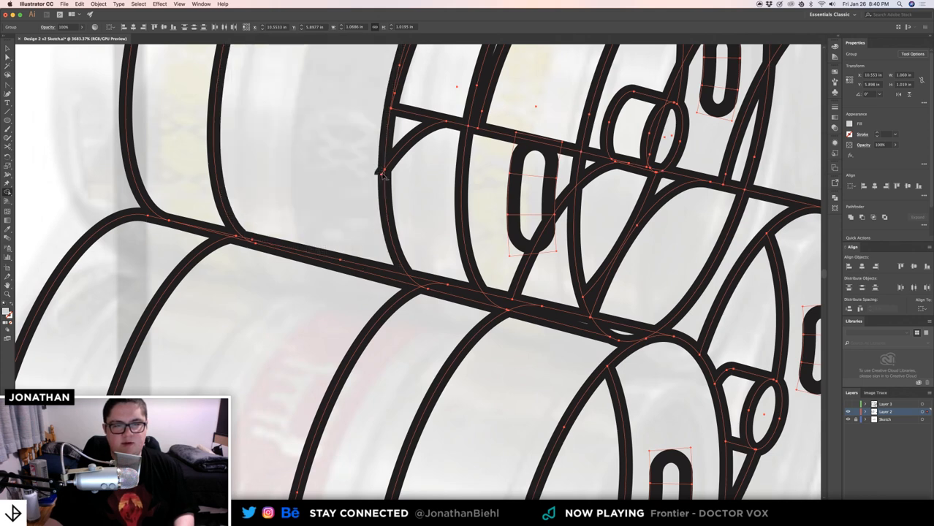
alt+click(382, 174)
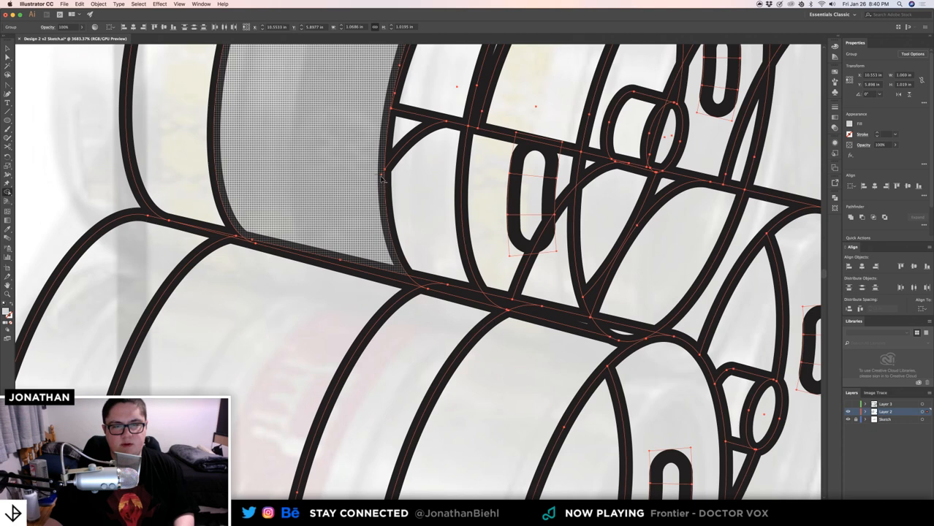
- Erase the rear keg's rim curve and the top-edge stub that cross the narrow band between the upper keg's rings
scroll(381, 177, up, 5)
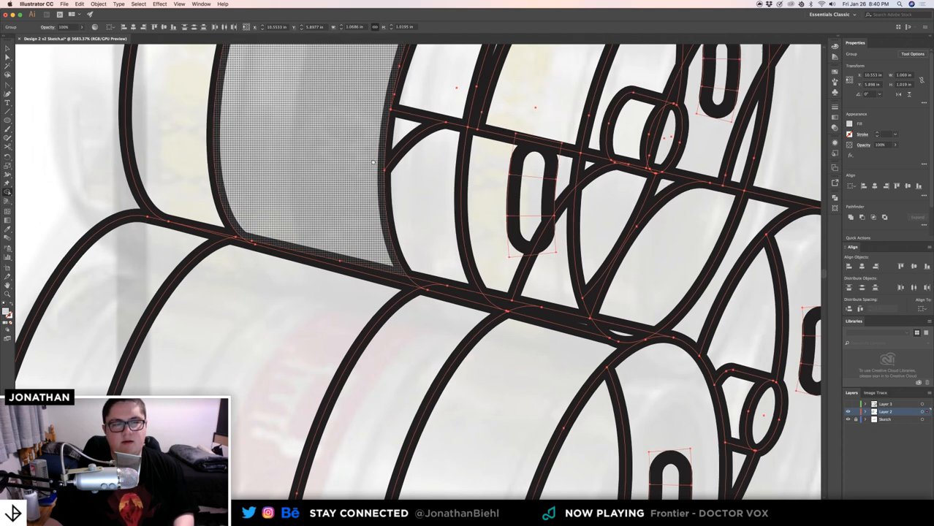
scroll(361, 193, up, 3)
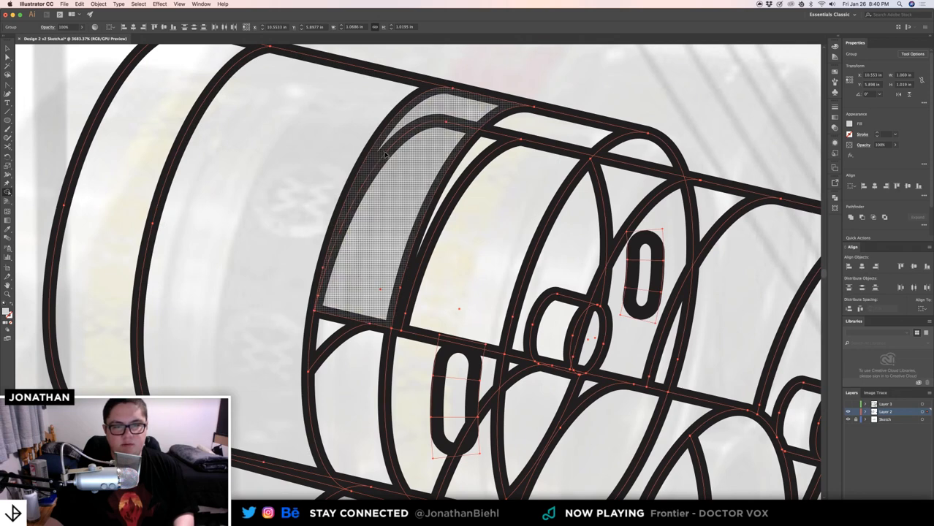
alt+click(385, 152)
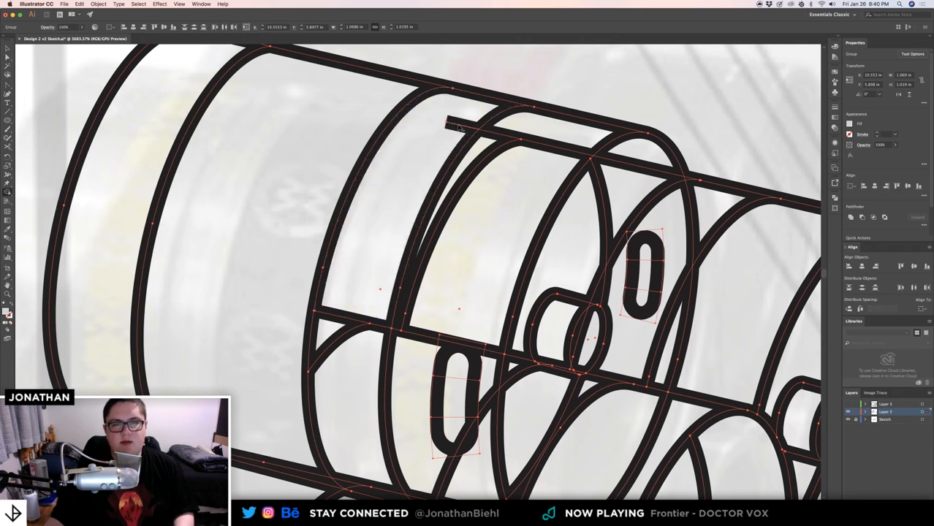
alt+click(458, 128)
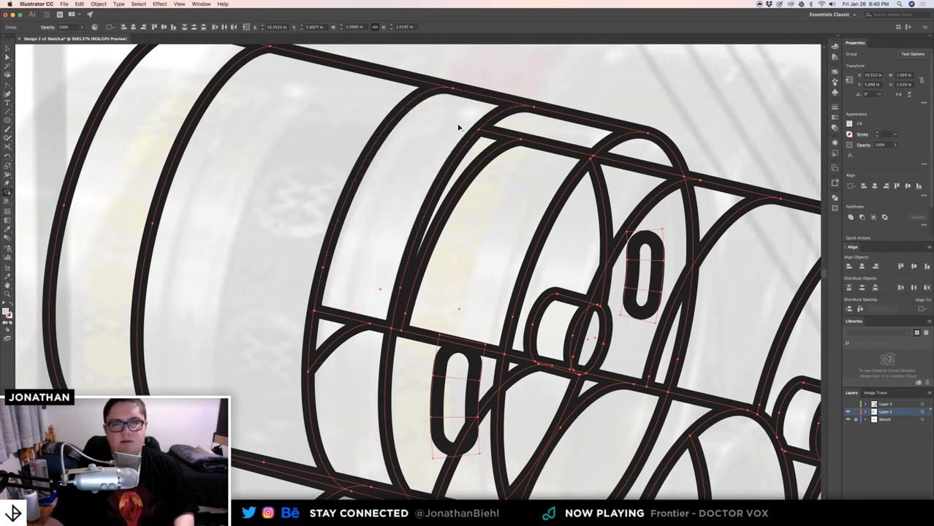
- Erase the middle keg's top edge and the leftover curve stub from the narrow band behind the upper keg's front band
click(350, 320)
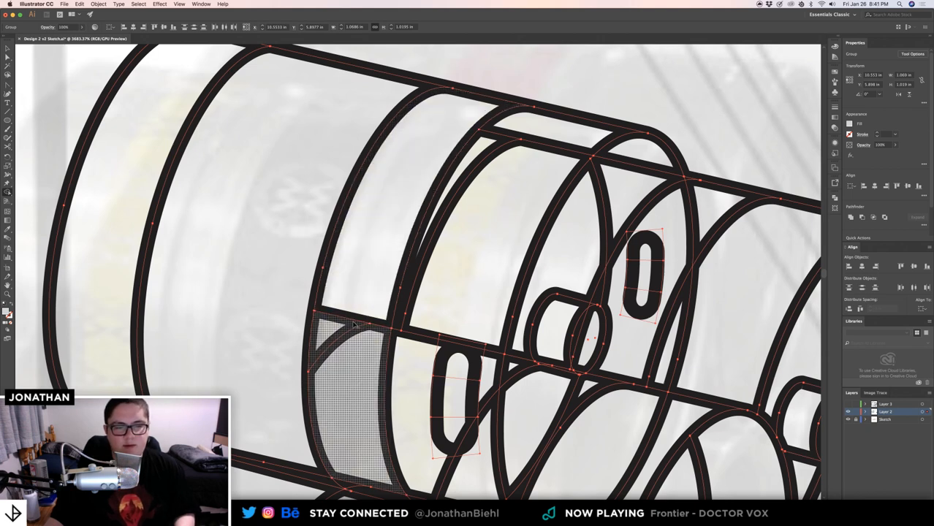
alt+click(355, 323)
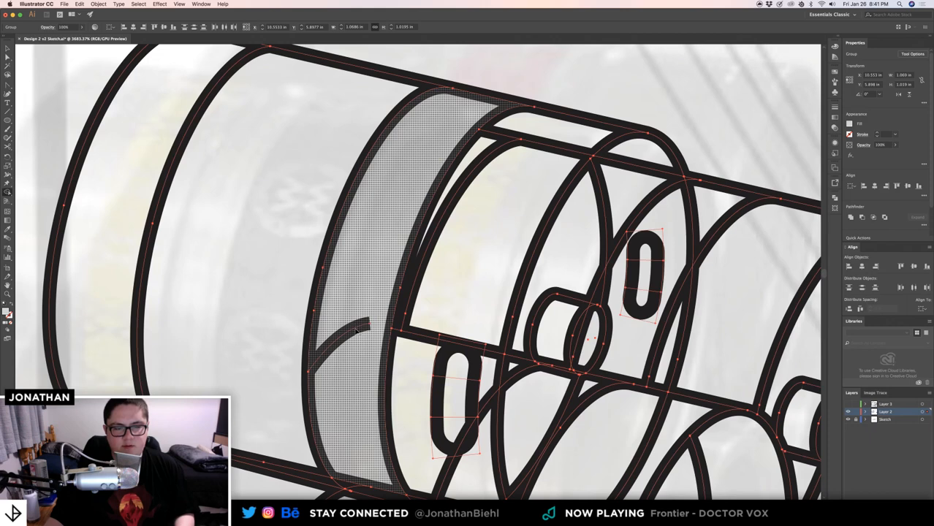
alt+click(356, 328)
scroll(399, 340, right, 5)
scroll(399, 341, down, 2)
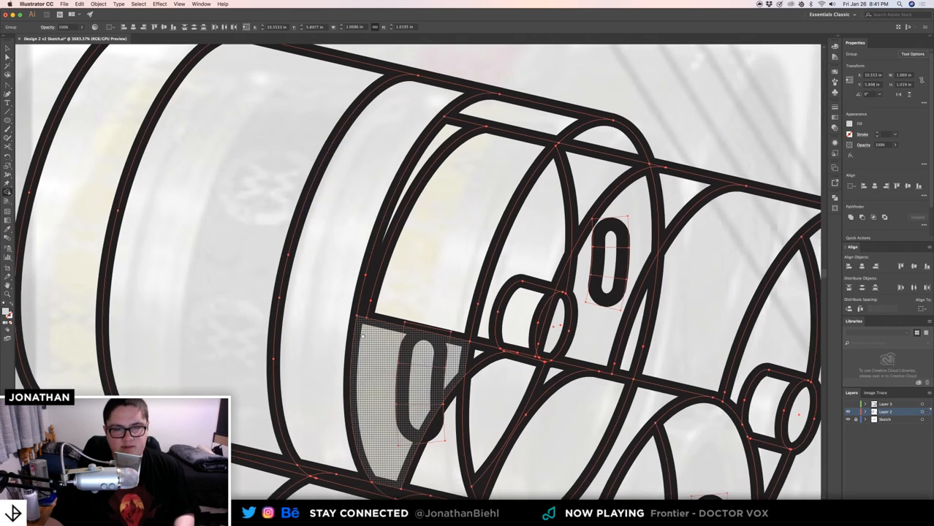
- Erase the middle and rear kegs' top edges, with the leftover stub, from the upper keg's front band
scroll(331, 302, down, 4)
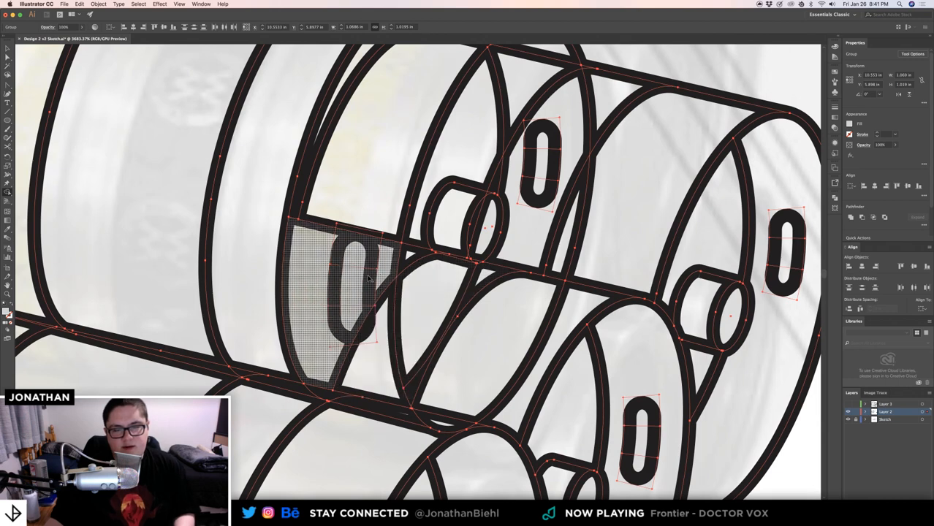
drag(361, 239, 307, 190)
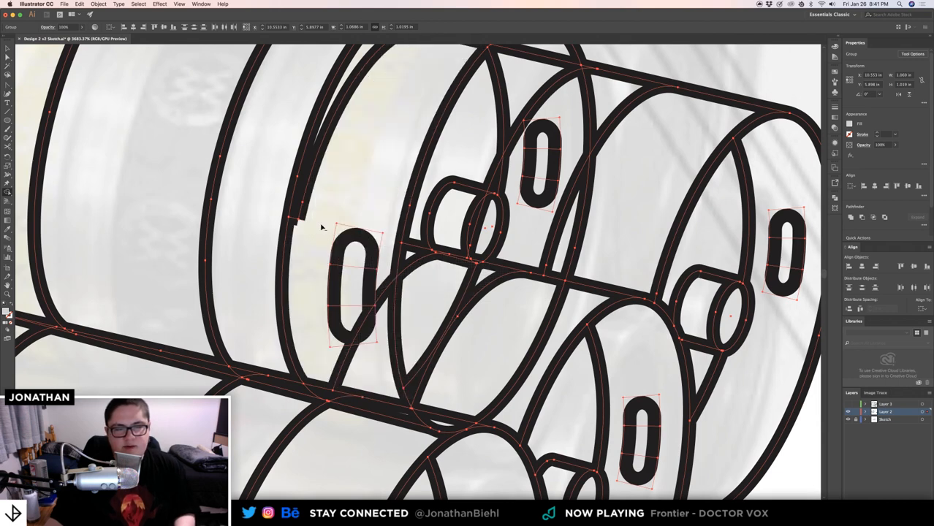
alt+click(309, 190)
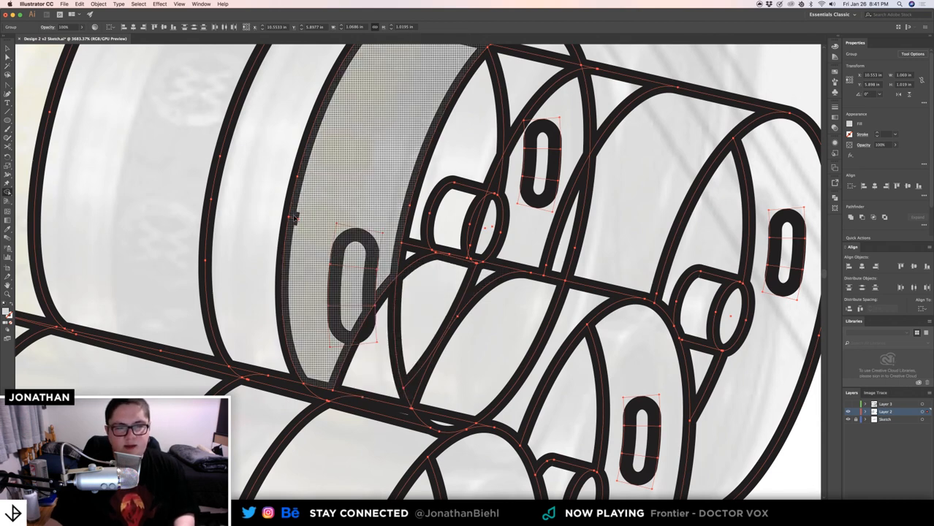
alt+click(292, 220)
drag(370, 188, 341, 278)
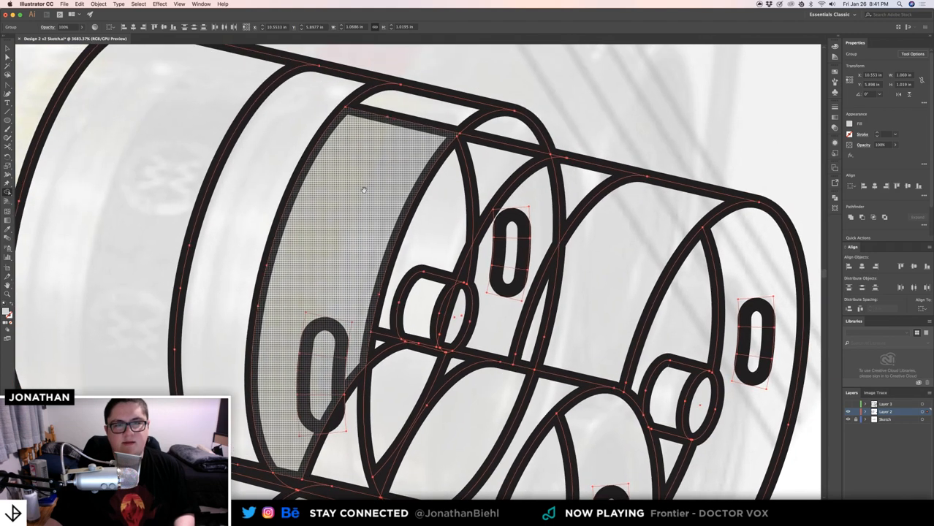
alt+click(416, 127)
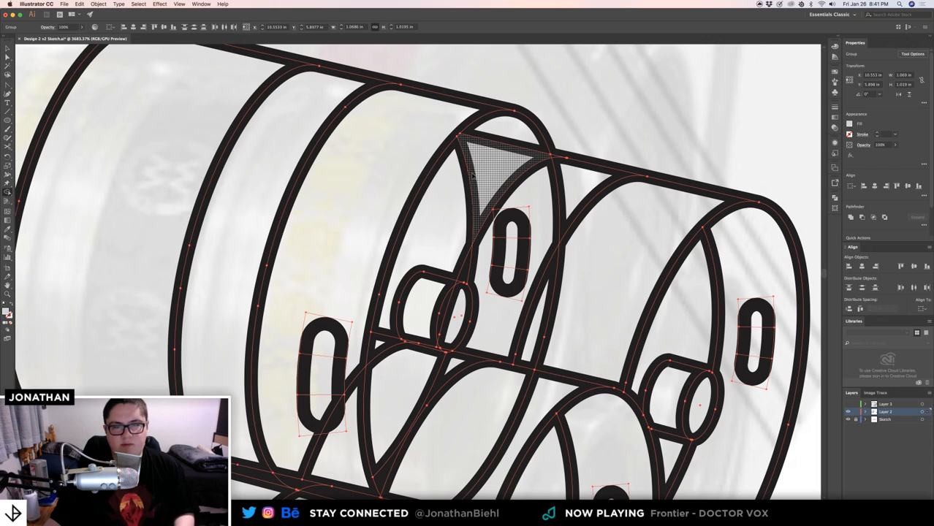
- Reselect the kegs and erase the curve that crosses the front band's handle slot and continues into the upper keg's open end
drag(480, 237, 434, 173)
super+click(434, 173)
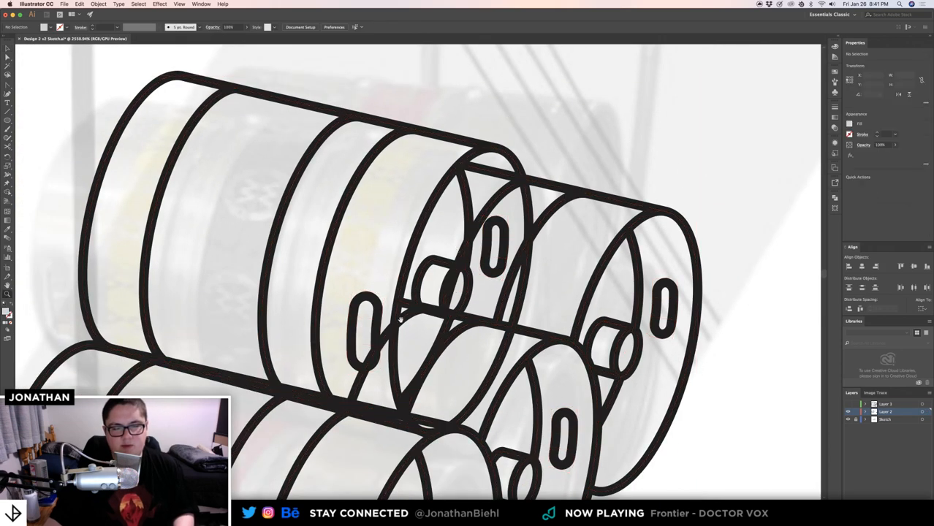
drag(400, 320, 397, 279)
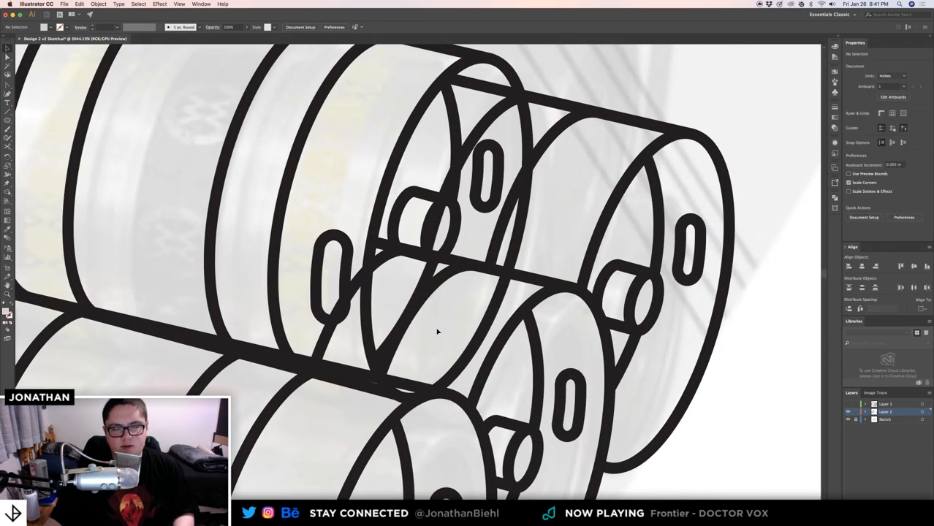
drag(443, 321, 422, 313)
key(v)
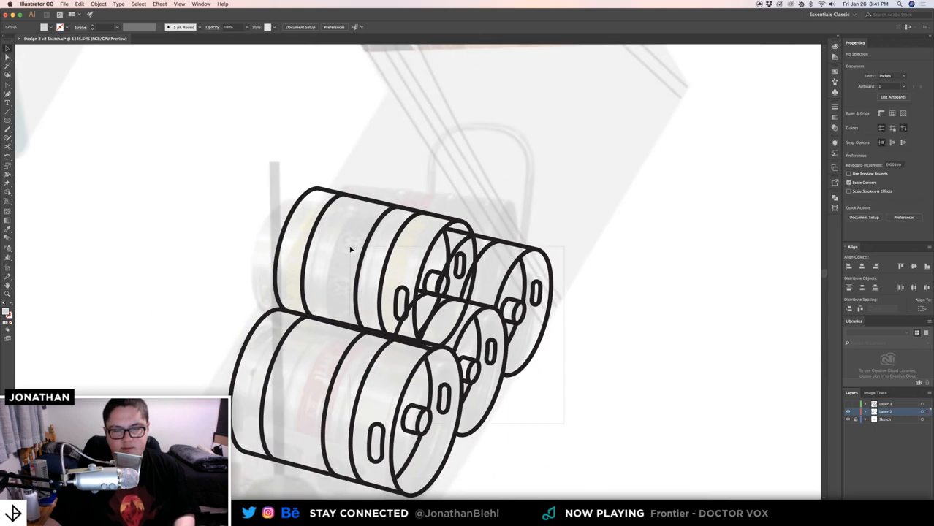
click(351, 250)
scroll(406, 344, up, 5)
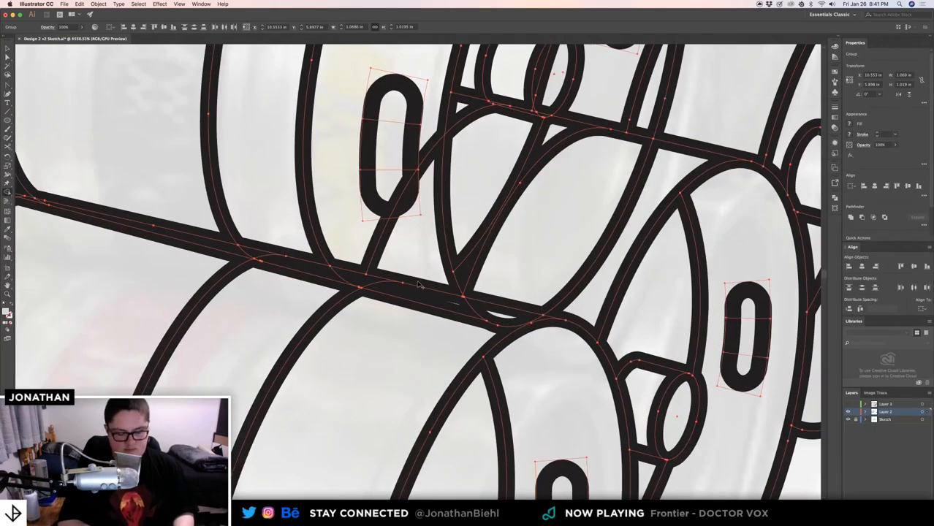
key(shift+m)
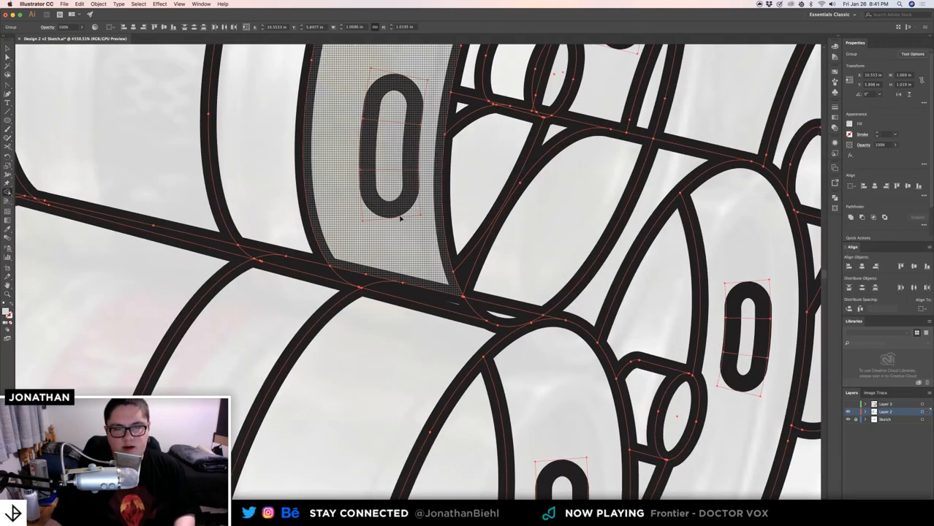
alt+click(465, 122)
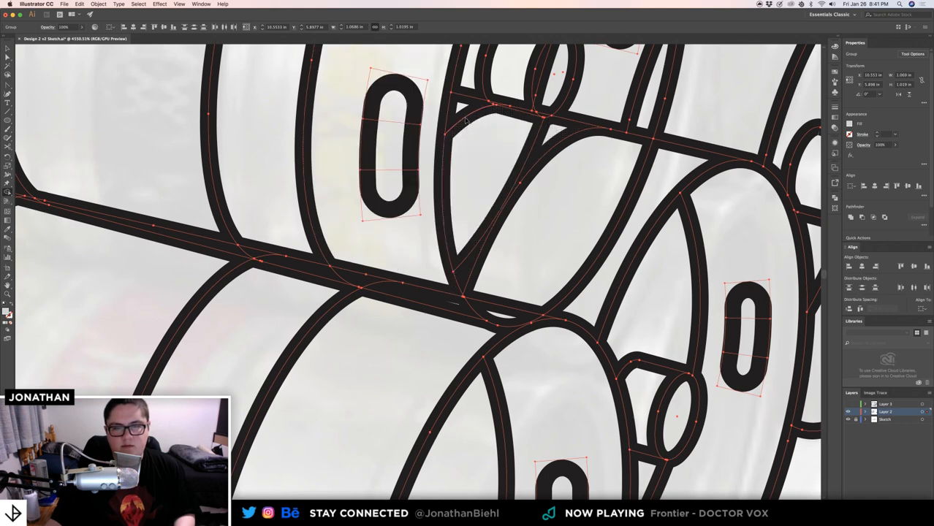
- Try to erase the inner rim curve and the neighbouring ring curve from the lower part of the upper keg's open end
click(483, 241)
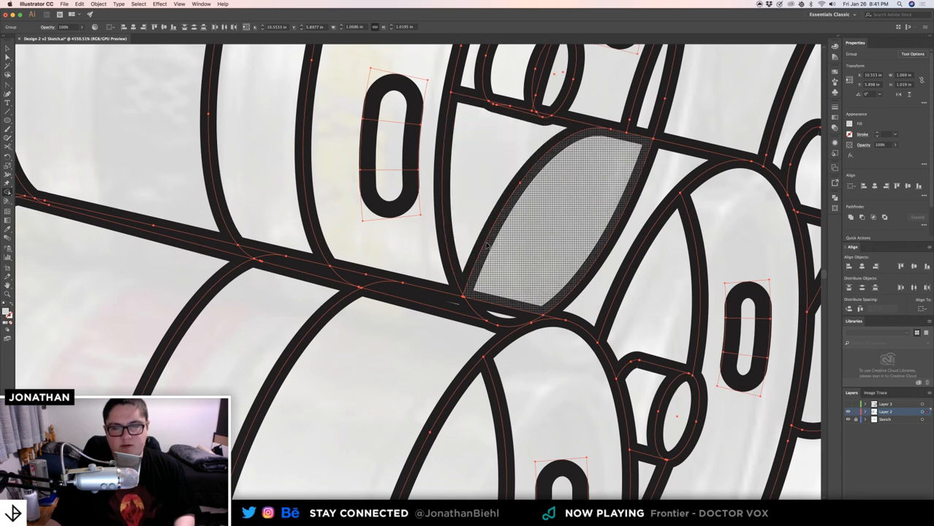
click(487, 245)
scroll(490, 267, down, 2)
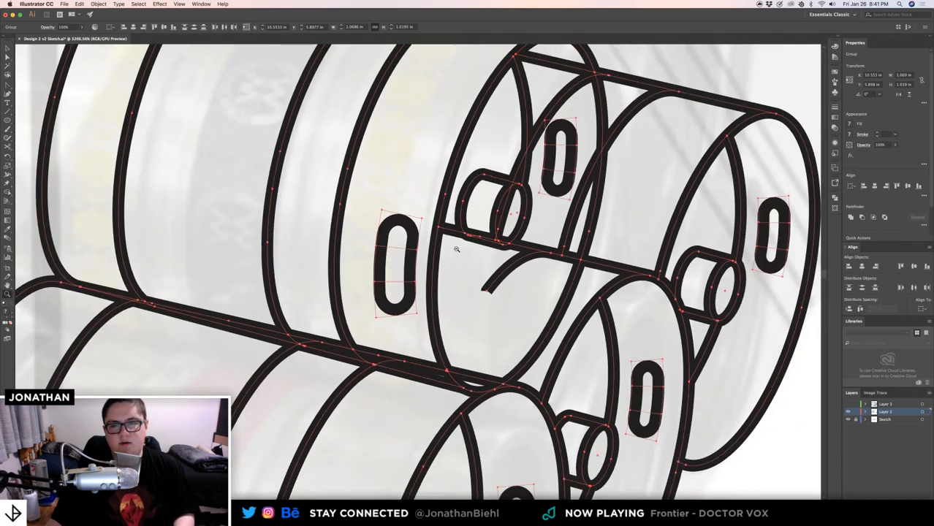
drag(503, 265, 559, 272)
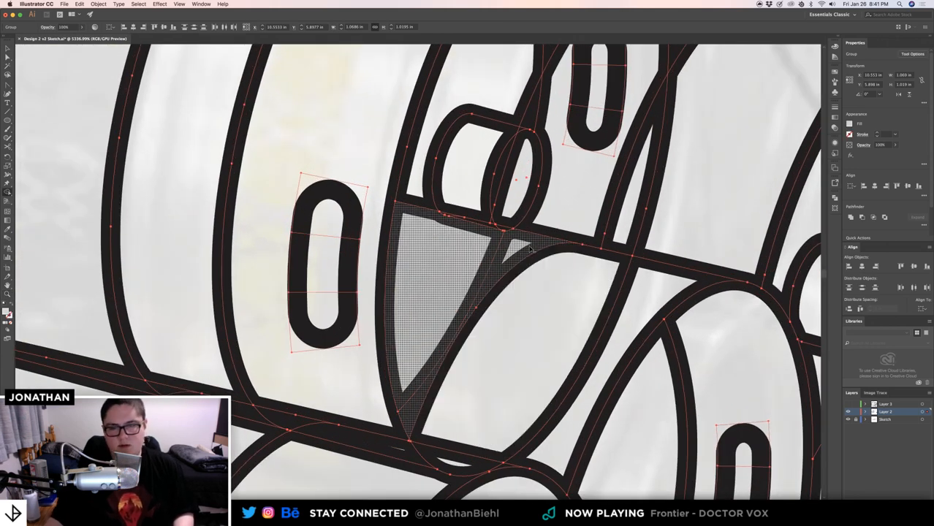
- Erase the ring curve below the upper keg's valve, keeping the inner rim curve, and the background curves crossing the valve and end rim
click(532, 256)
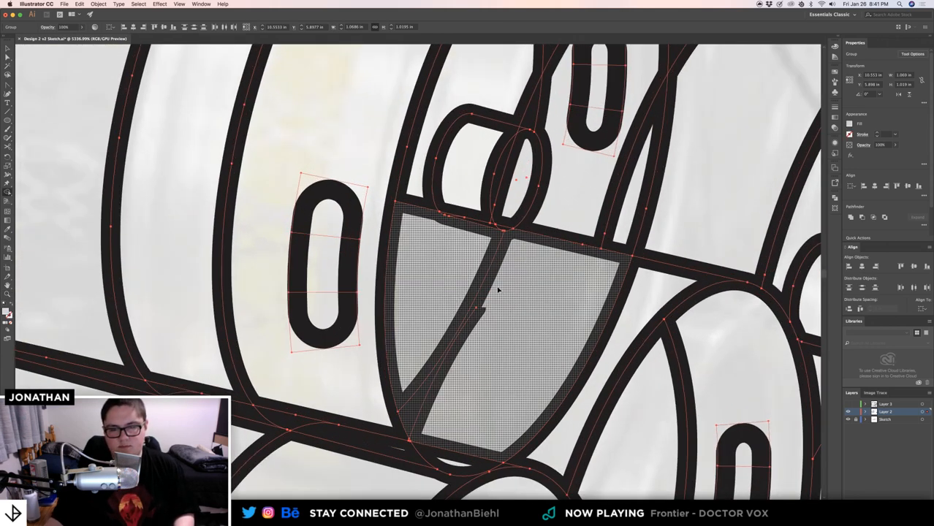
click(474, 317)
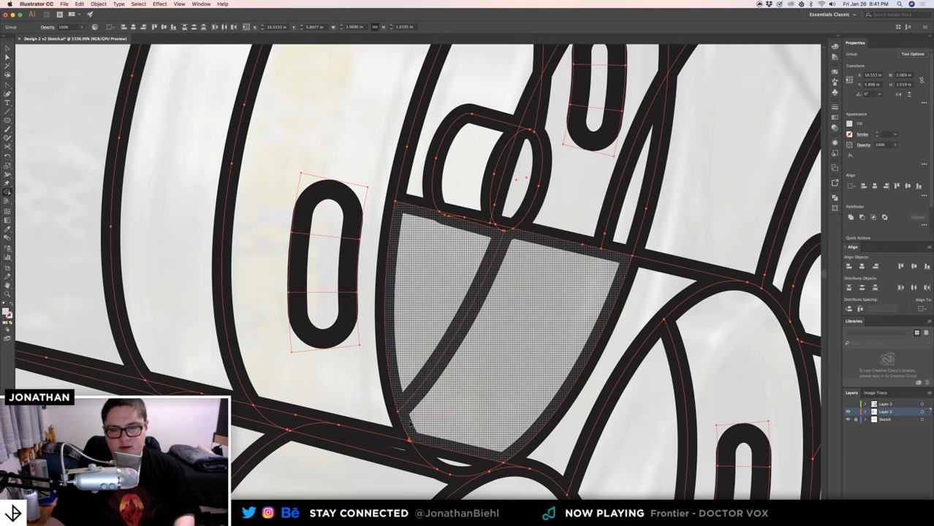
scroll(453, 284, up, 5)
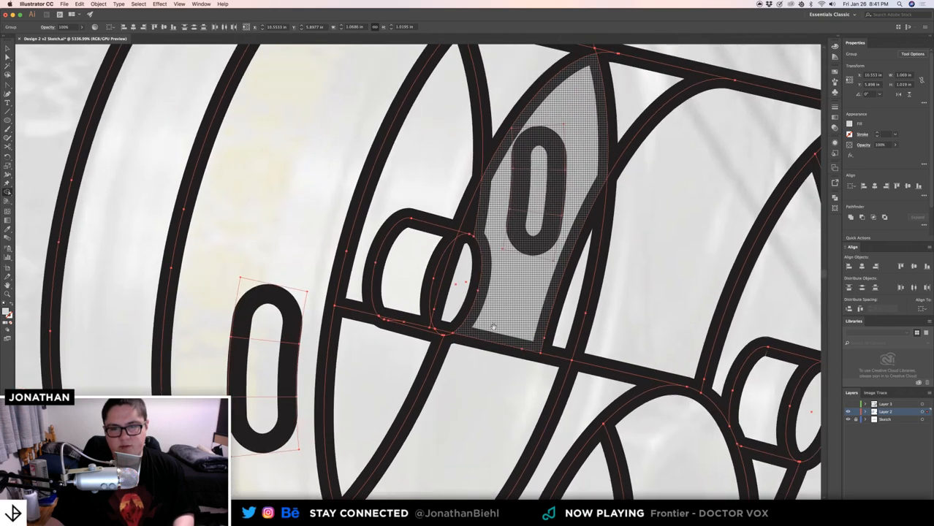
click(444, 280)
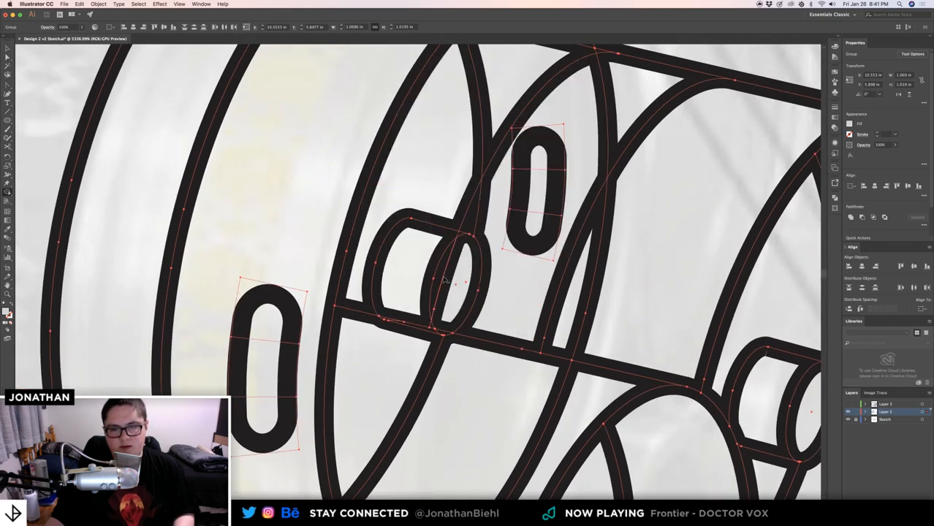
alt+click(469, 208)
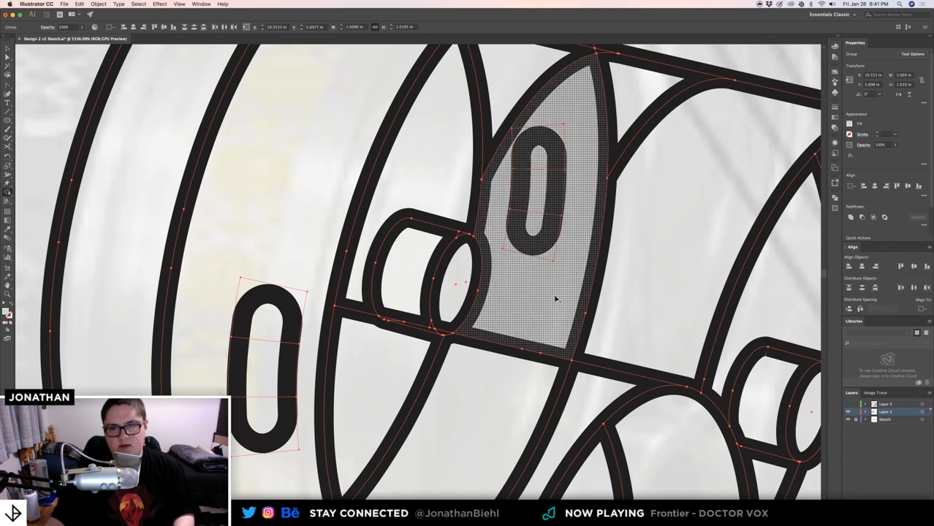
- Erase the rear keg's top edge and rim curve from the upper part of the upper keg's open end, then deselect
scroll(554, 299, down, 3)
scroll(514, 198, down, 2)
scroll(573, 178, up, 5)
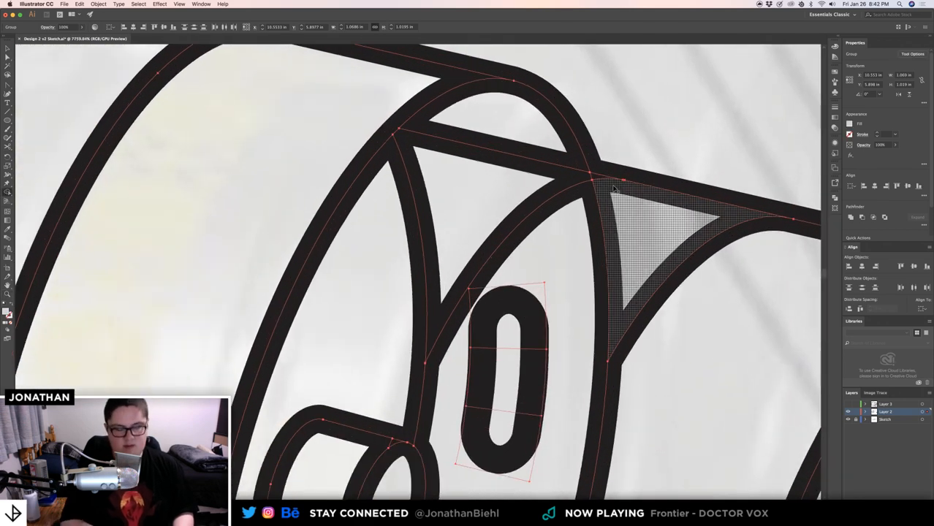
alt+click(572, 178)
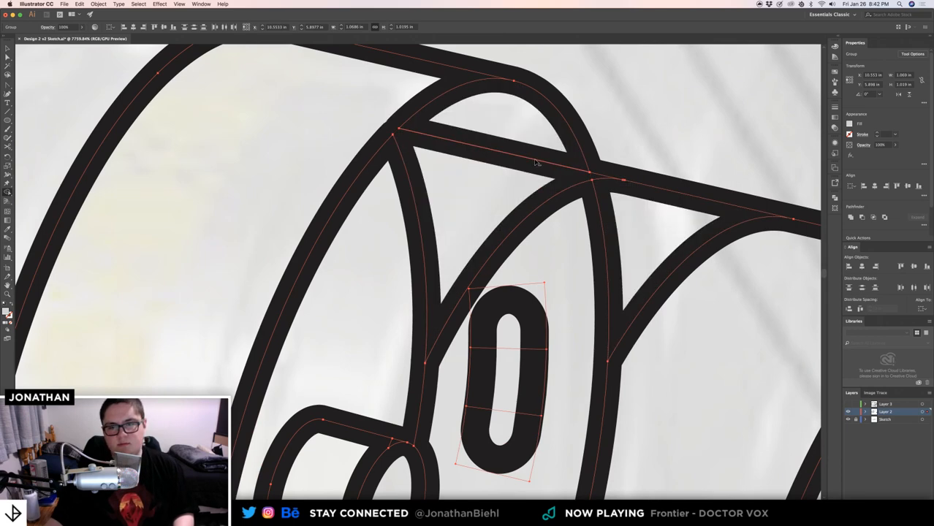
key(super+z)
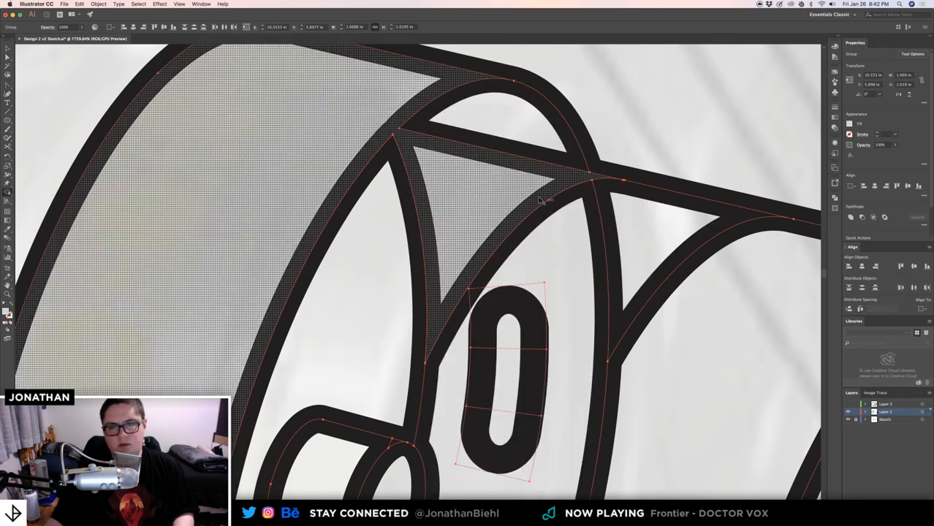
scroll(426, 144, down, 1)
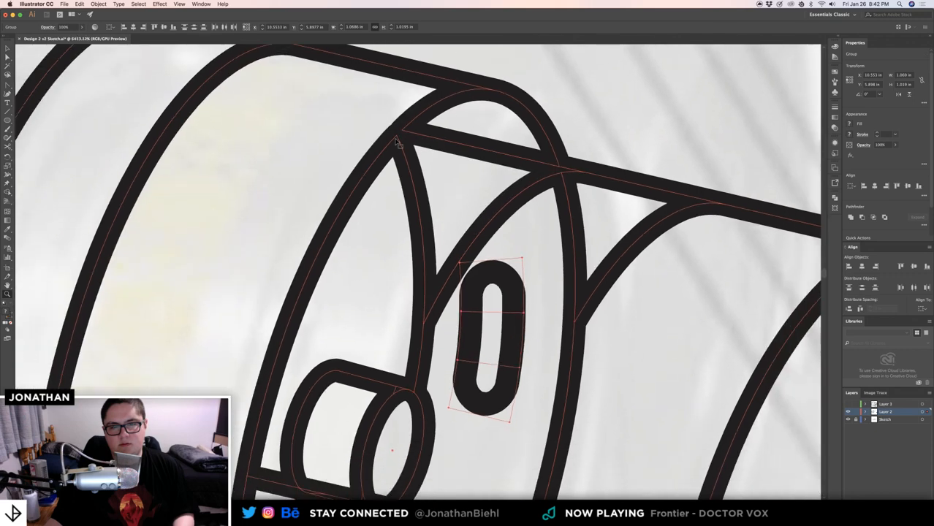
scroll(446, 142, up, 1)
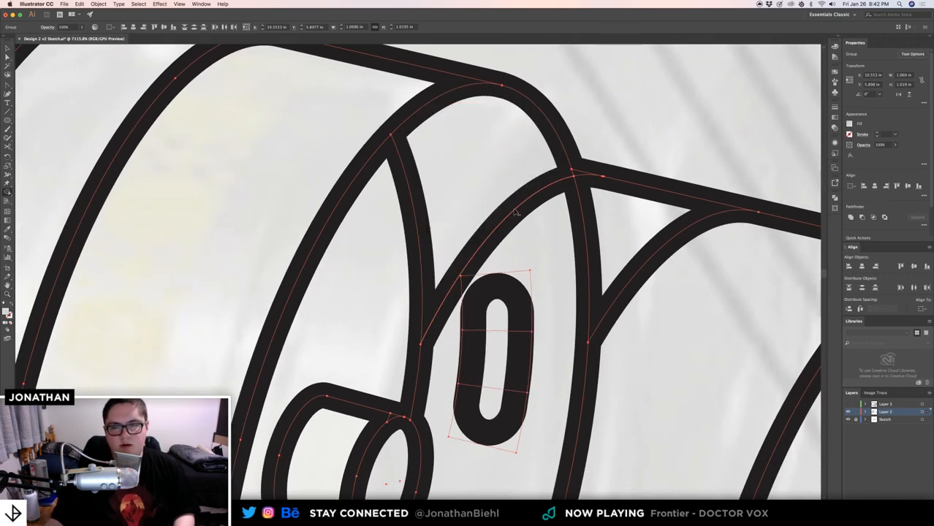
drag(474, 252, 322, 249)
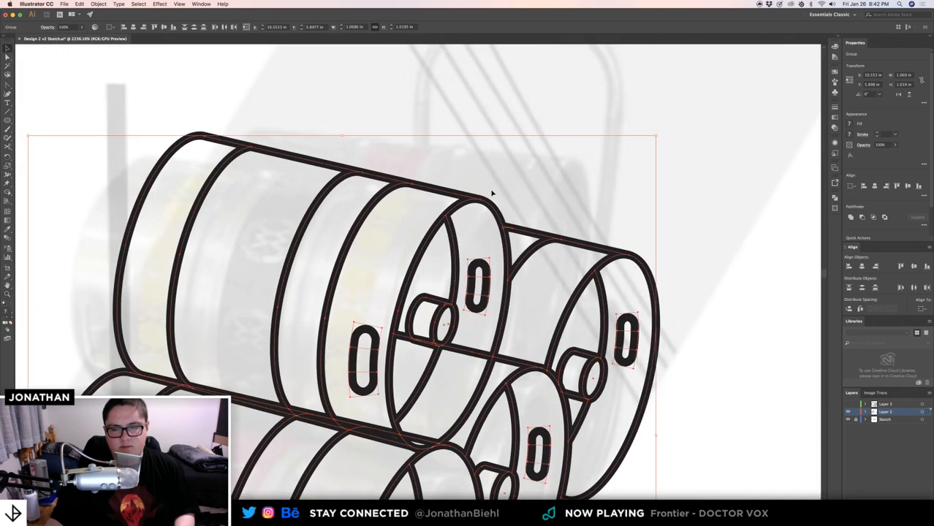
super+click(515, 185)
mouse_move(430, 355)
mouse_down()
mouse_move(457, 359)
mouse_move(416, 359)
mouse_up()
key(v)
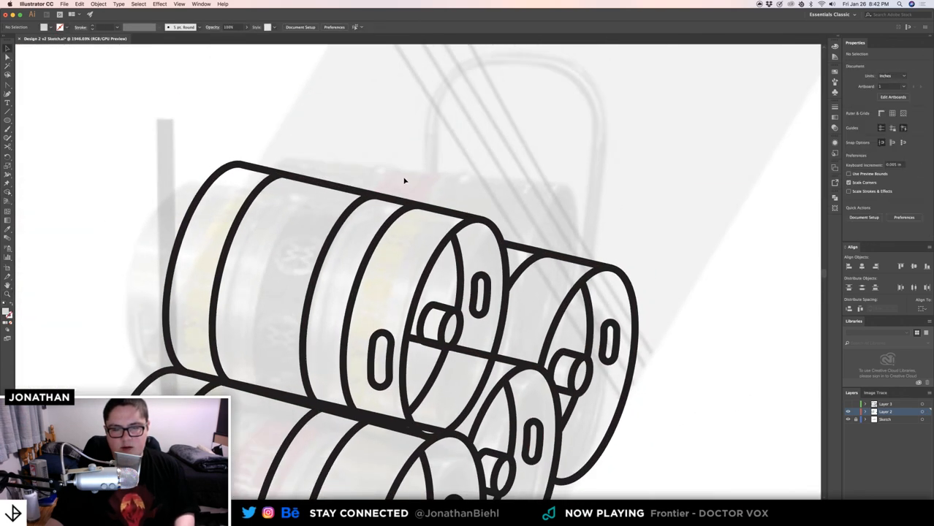
- Select all the stacked kegs and erase the upper keg's doubled bottom edge and its stubs along the front lower keg's top edge
drag(581, 425, 581, 425)
key(z)
drag(391, 402, 329, 275)
key(v)
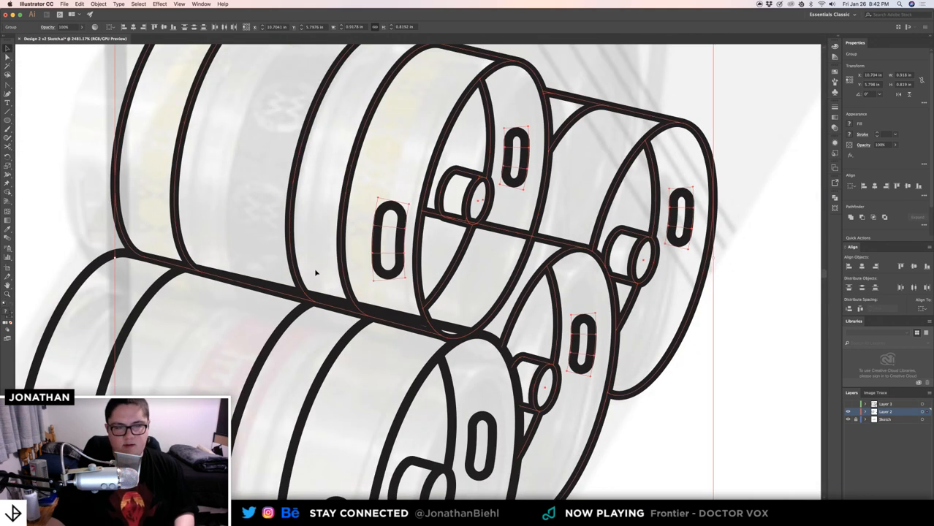
drag(64, 166, 724, 433)
key(z)
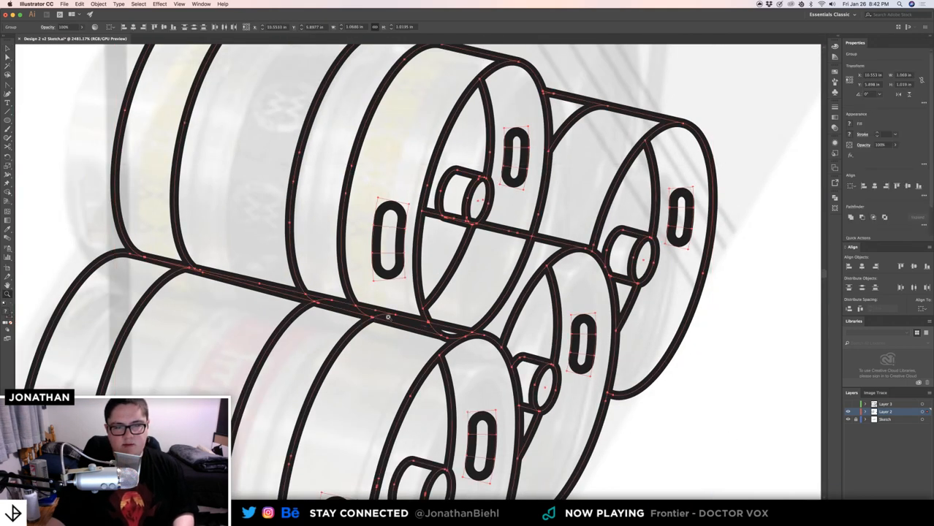
drag(340, 303, 387, 306)
key(shift+m)
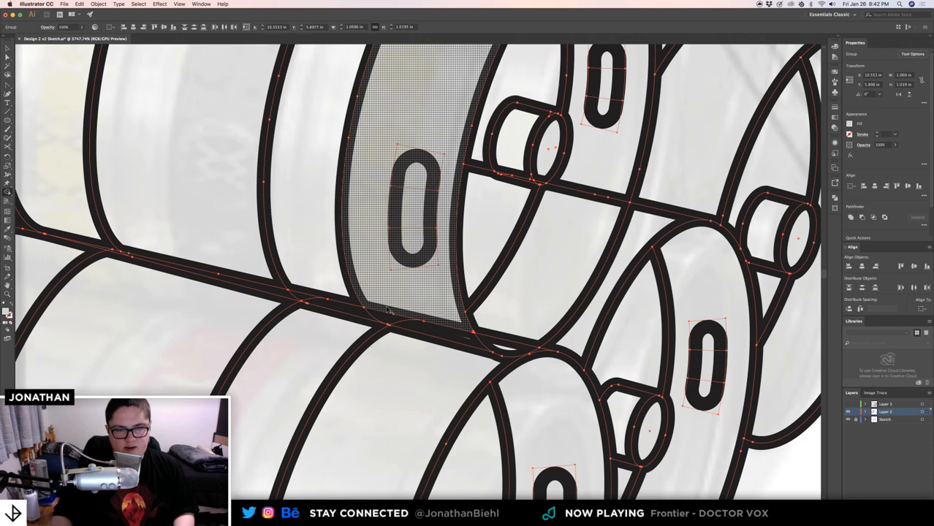
alt+click(451, 330)
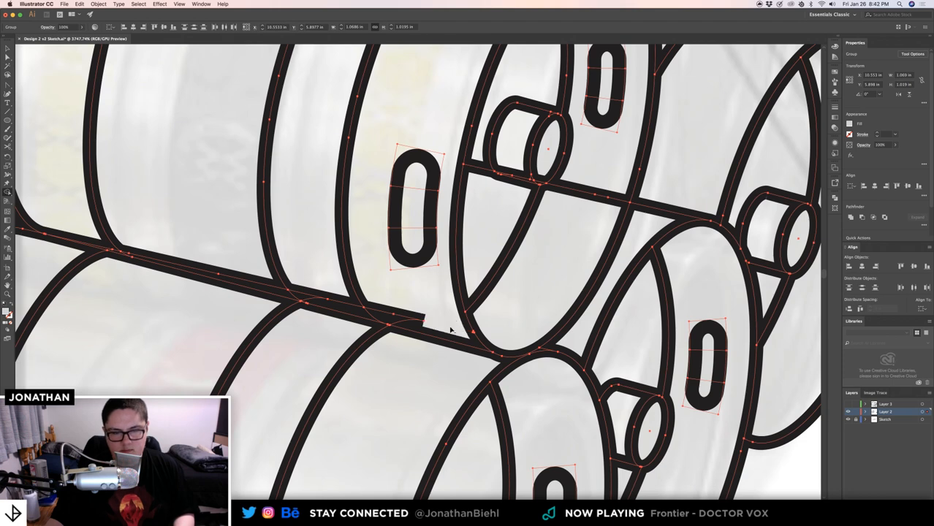
alt+click(408, 321)
alt+click(333, 305)
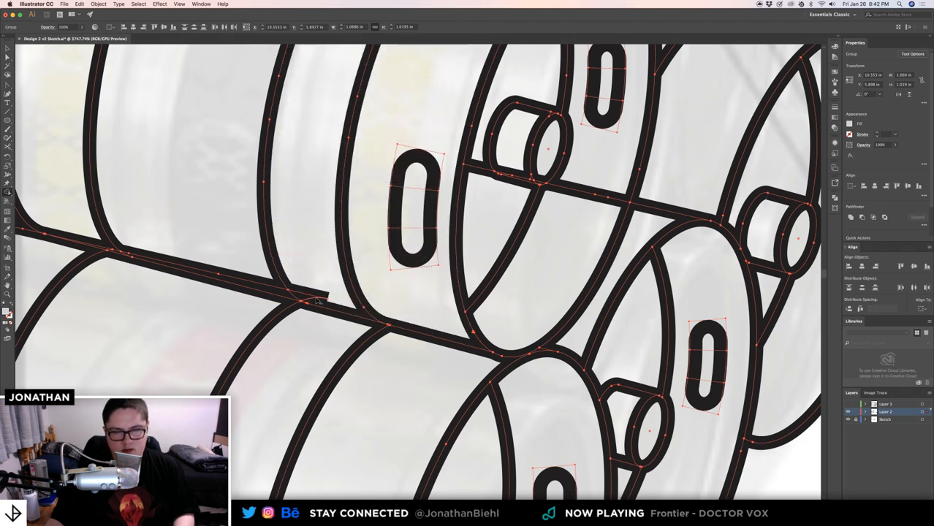
alt+click(311, 297)
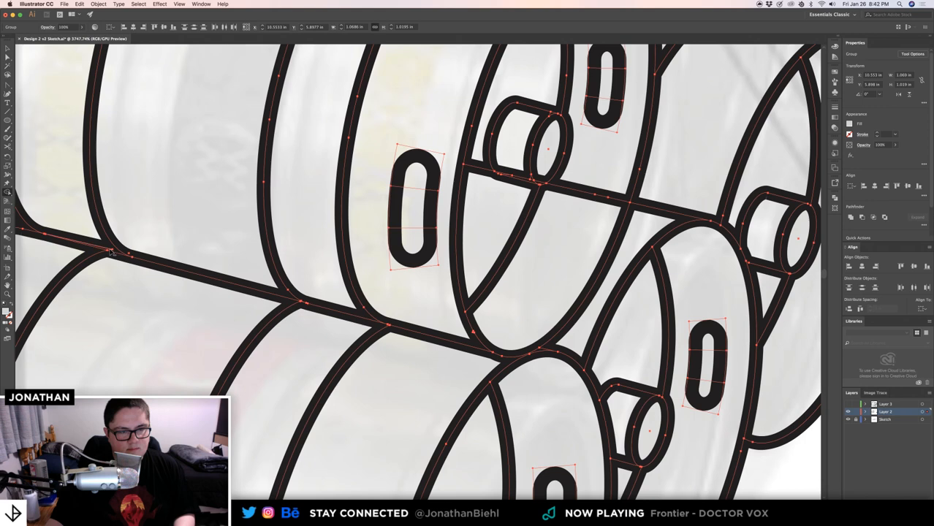
- Erase the middle lower keg's top edge across the upper keg's open end and remove the thin gap at the valve's lower corner
mouse_move(117, 256)
mouse_down()
mouse_move(362, 286)
mouse_move(128, 290)
mouse_move(38, 335)
mouse_up()
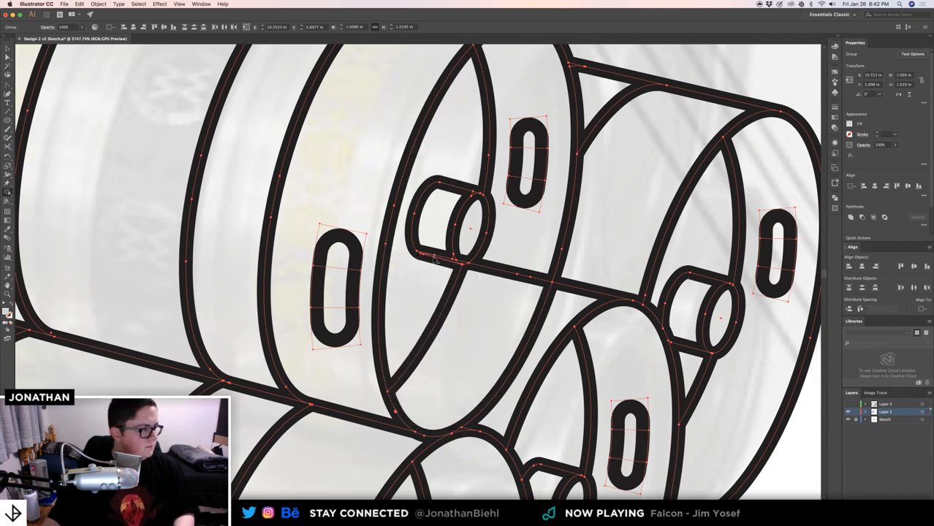
click(507, 269)
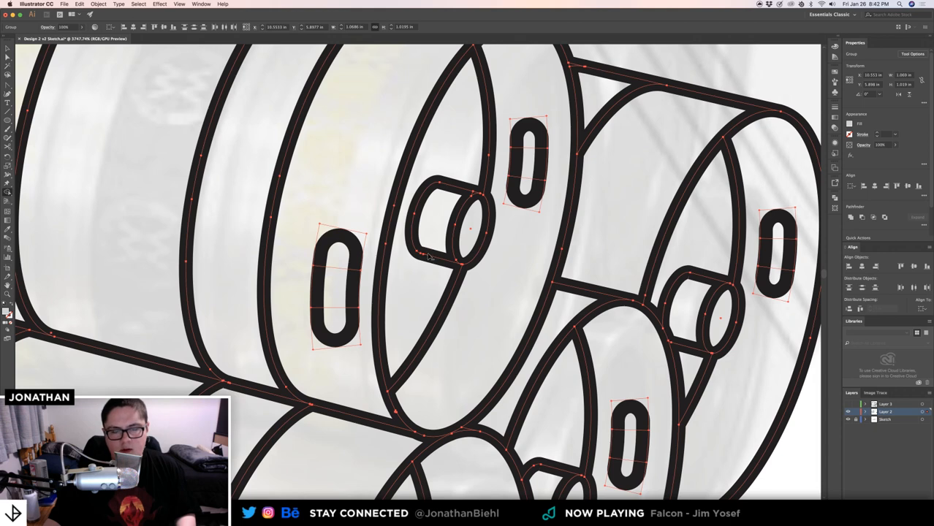
scroll(430, 255, up, 5)
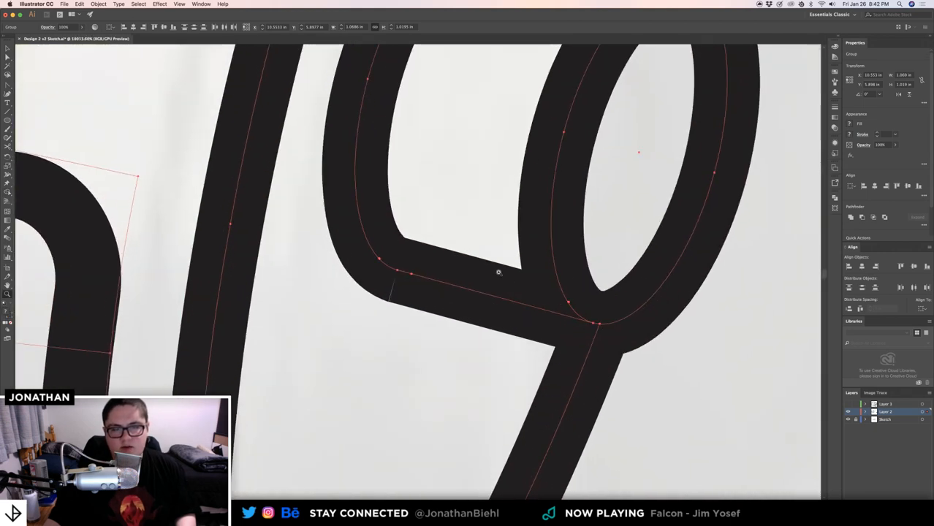
scroll(498, 273, up, 5)
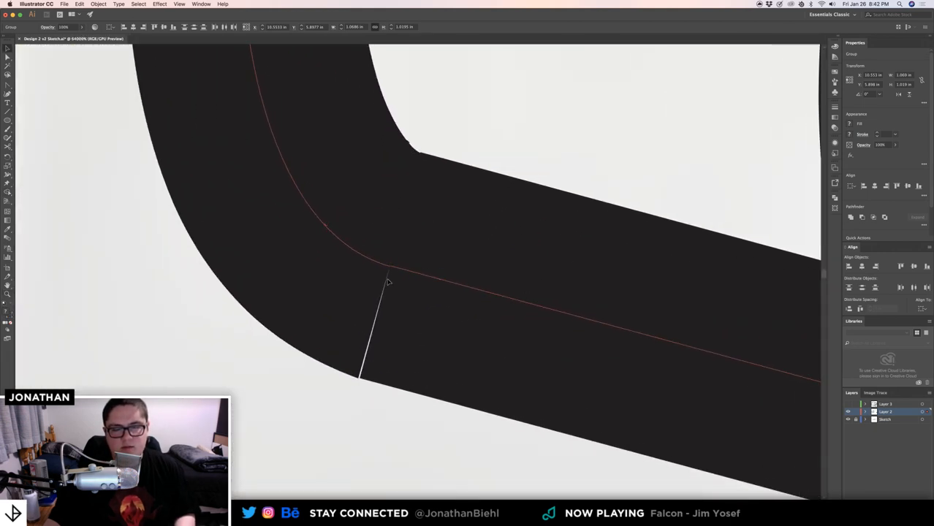
click(395, 258)
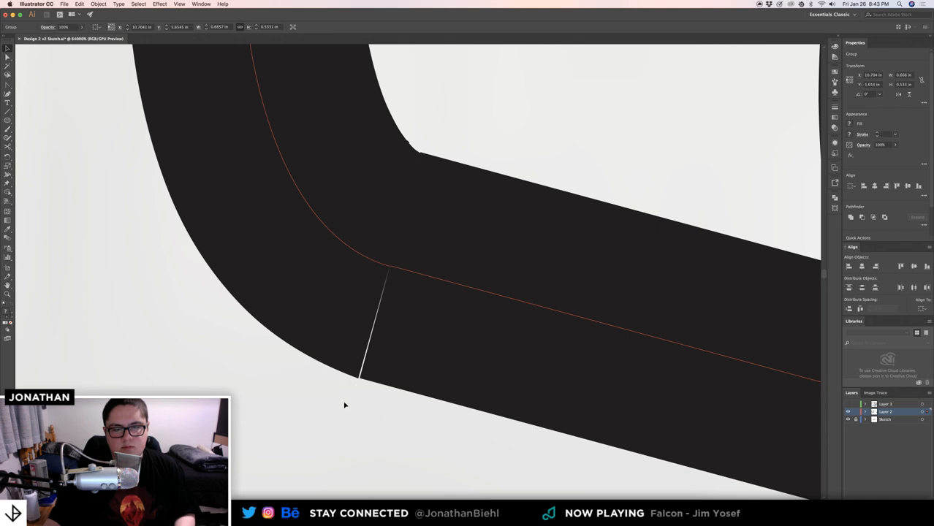
drag(341, 381, 416, 270)
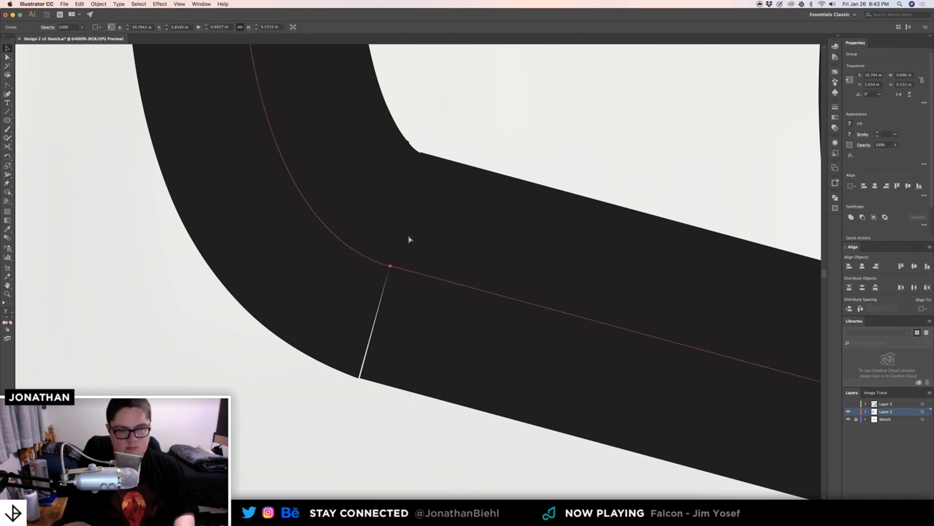
scroll(408, 238, down, 4)
click(447, 174)
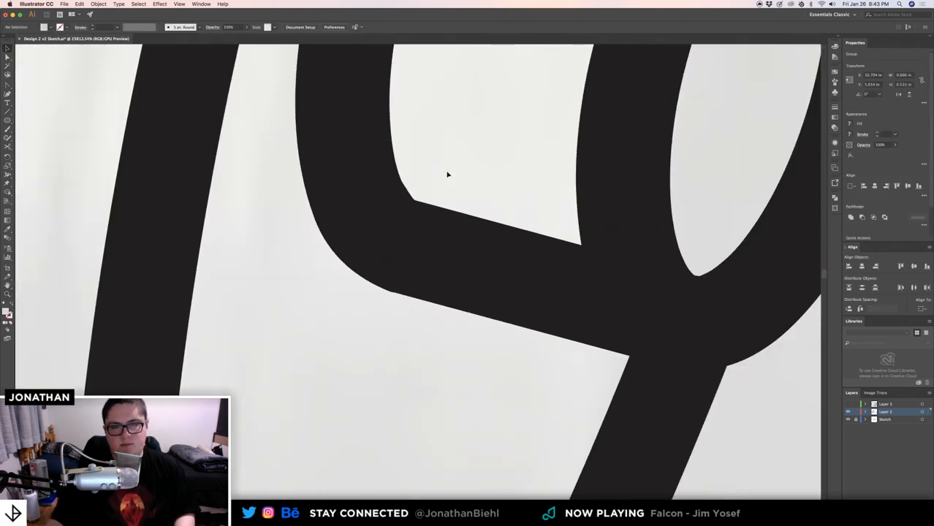
- Examine the anchor points and path at the lower corner of the upper keg's valve, including in outline view
scroll(390, 202, down, 2)
scroll(542, 230, up, 5)
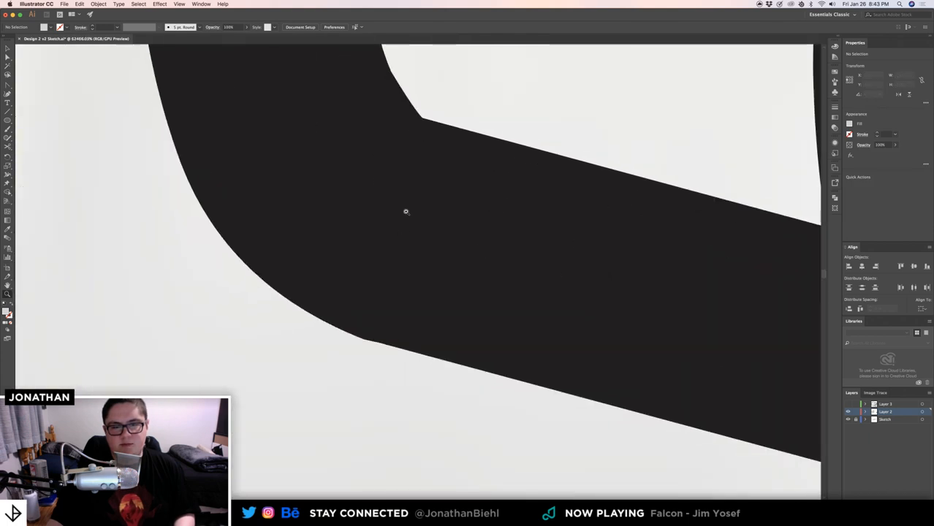
scroll(399, 342, down, 2)
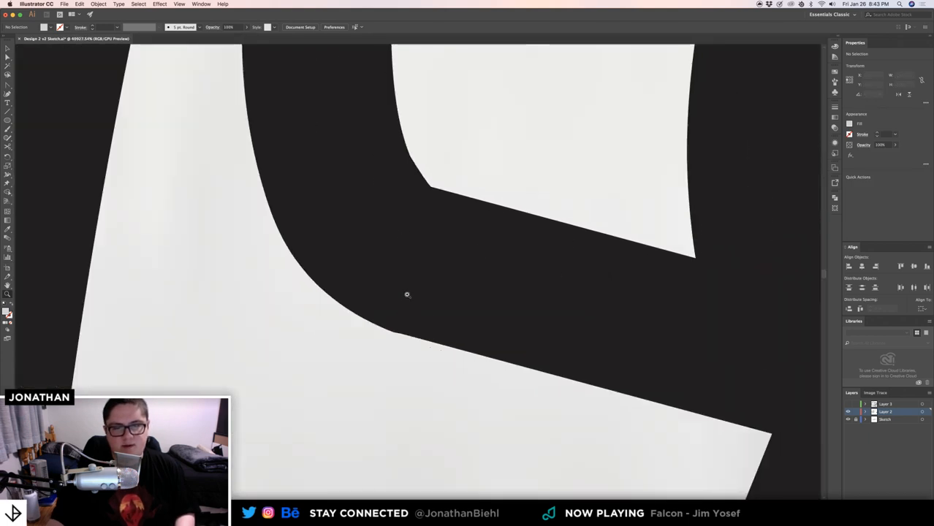
click(387, 327)
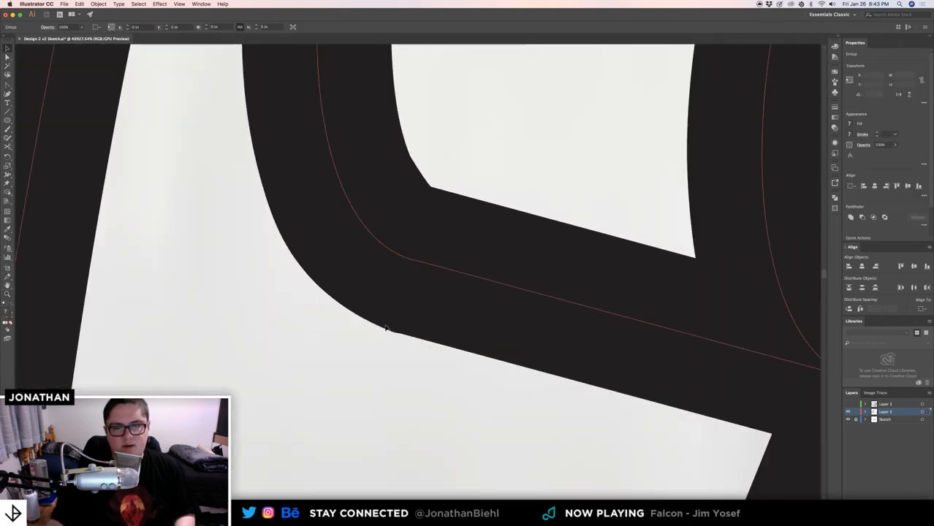
key(z)
click(419, 268)
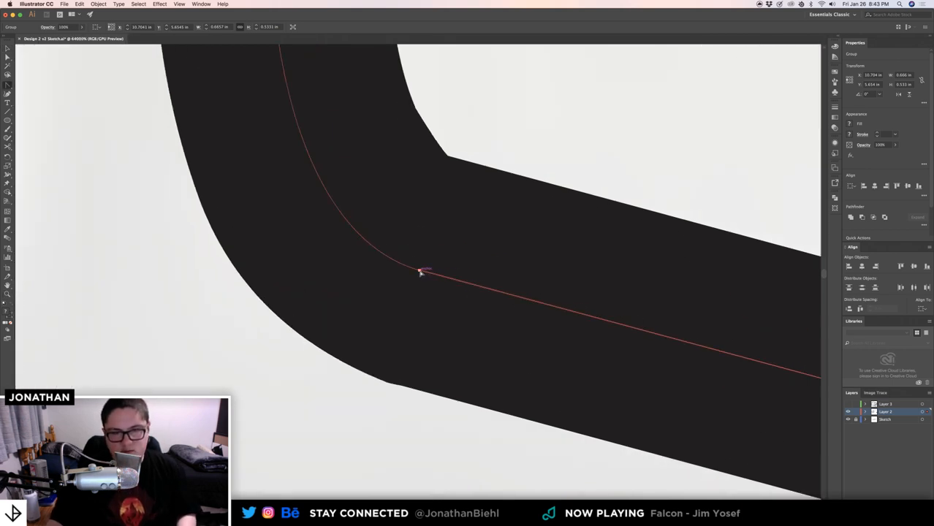
key(v)
click(425, 407)
key(z)
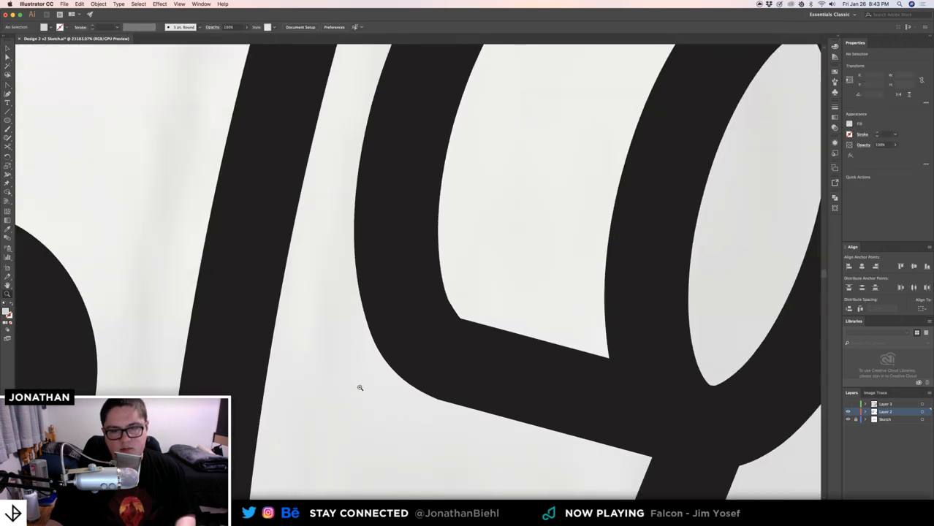
key(super+y)
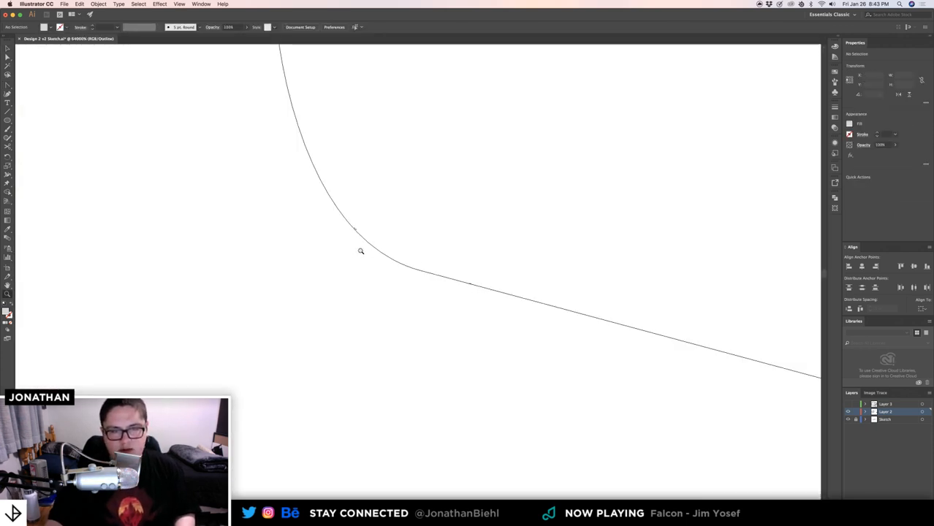
key(super+y)
- Select the upper keg and erase the stray diagonal line between its last ring and the top of its end rim, then deselect
drag(361, 252, 110, 252)
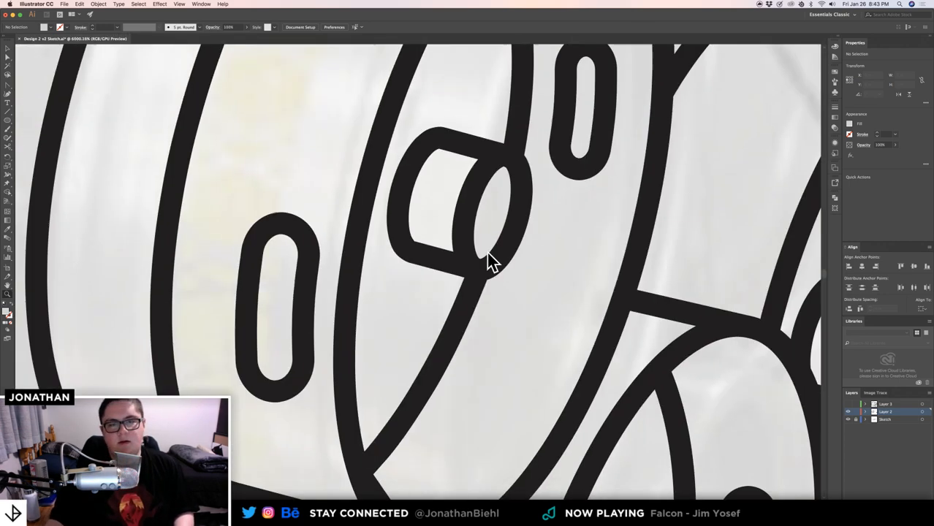
drag(512, 239, 424, 239)
drag(484, 231, 406, 302)
drag(472, 289, 443, 289)
drag(400, 189, 443, 189)
key(v)
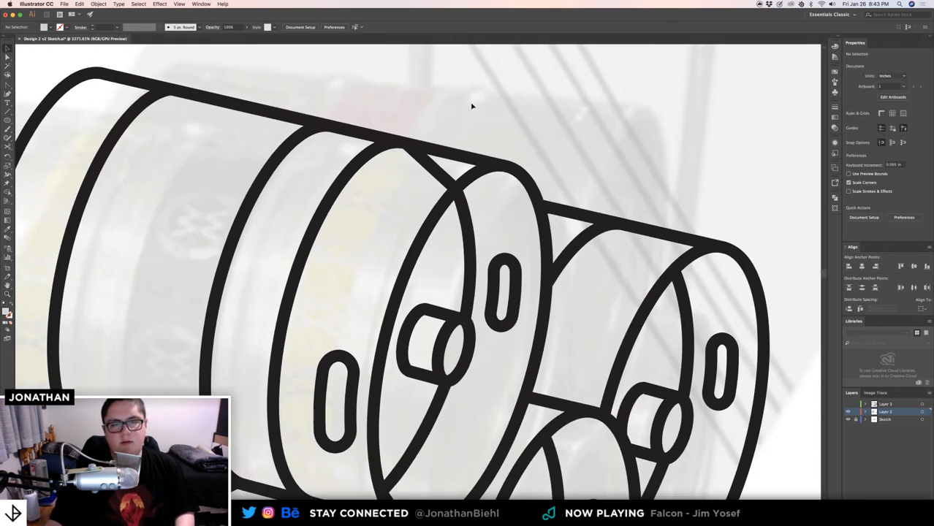
drag(471, 106, 354, 253)
key(shift+m)
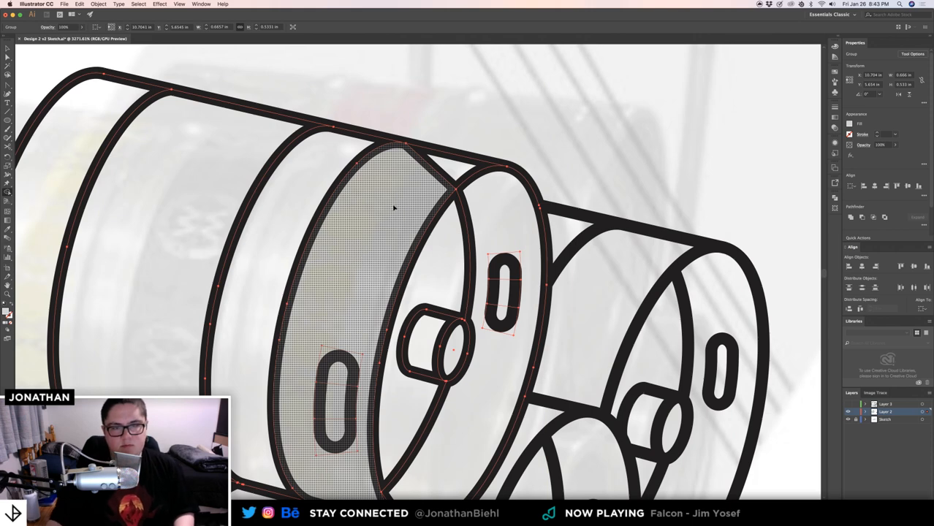
alt+click(437, 173)
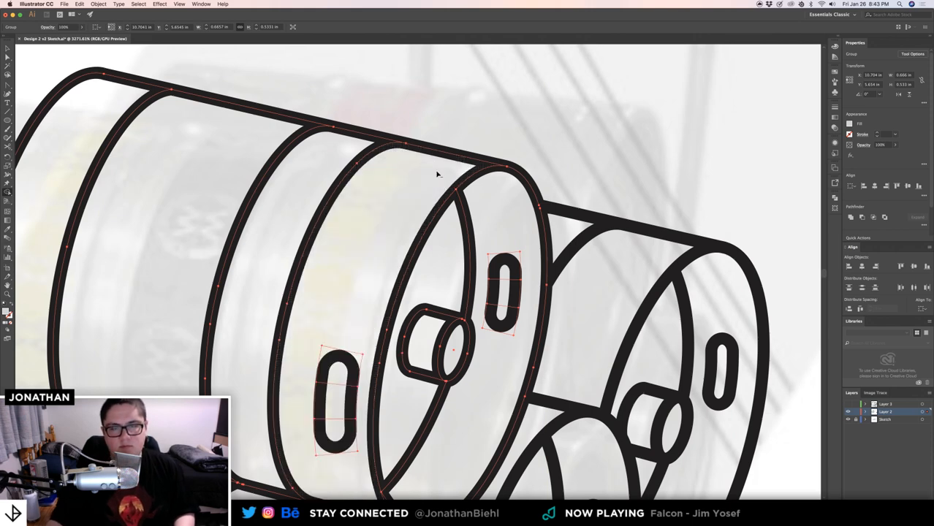
key(v)
click(485, 128)
- Select all kegs and erase the stray straight segment beside the rim at the bottom of the upper keg's open end, then deselect
key(z)
drag(485, 128, 424, 132)
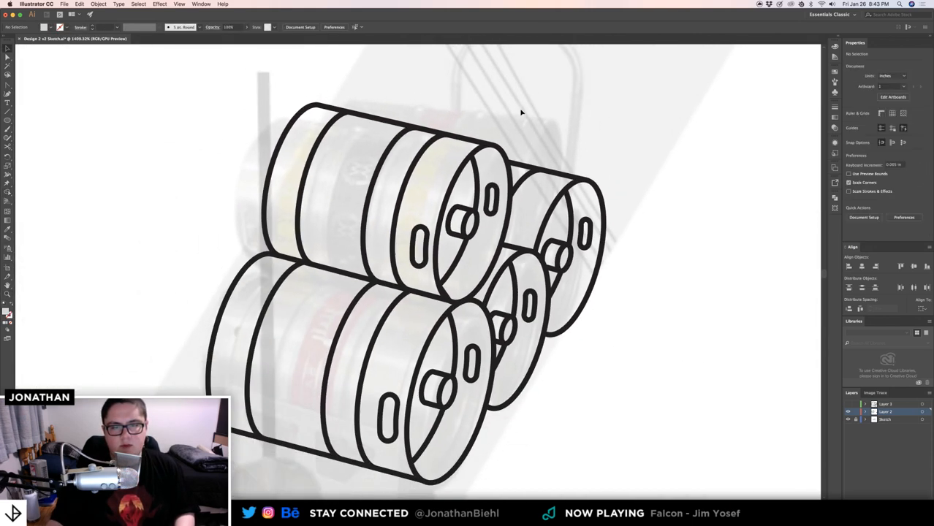
drag(521, 113, 504, 288)
key(v)
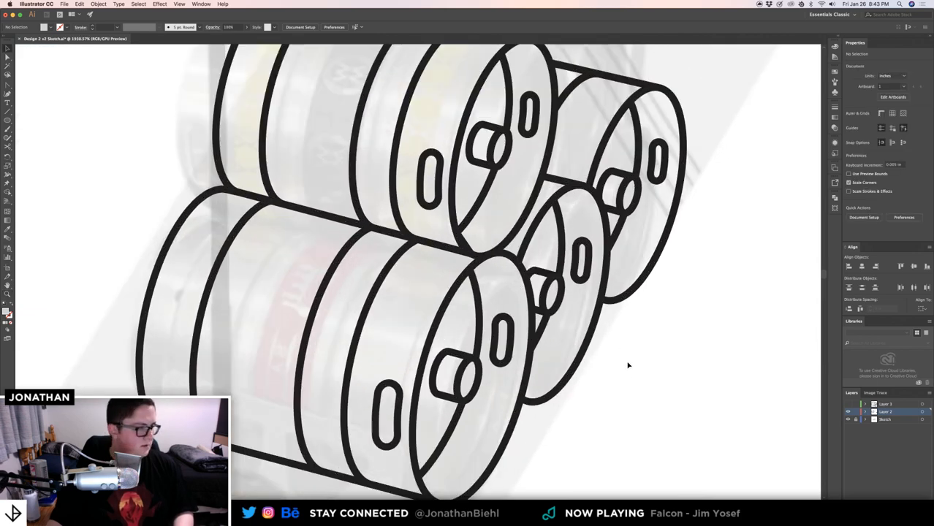
click(435, 193)
key(z)
drag(460, 229, 658, 272)
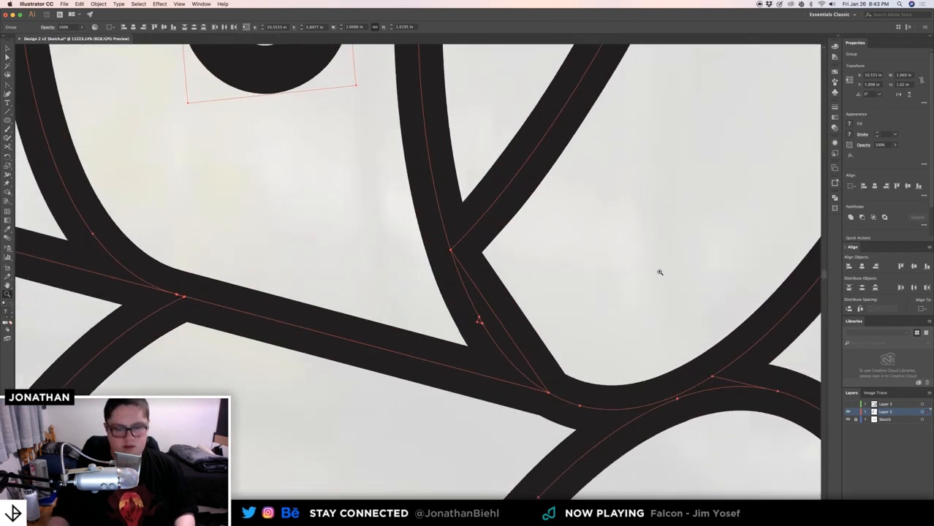
key(shift+m)
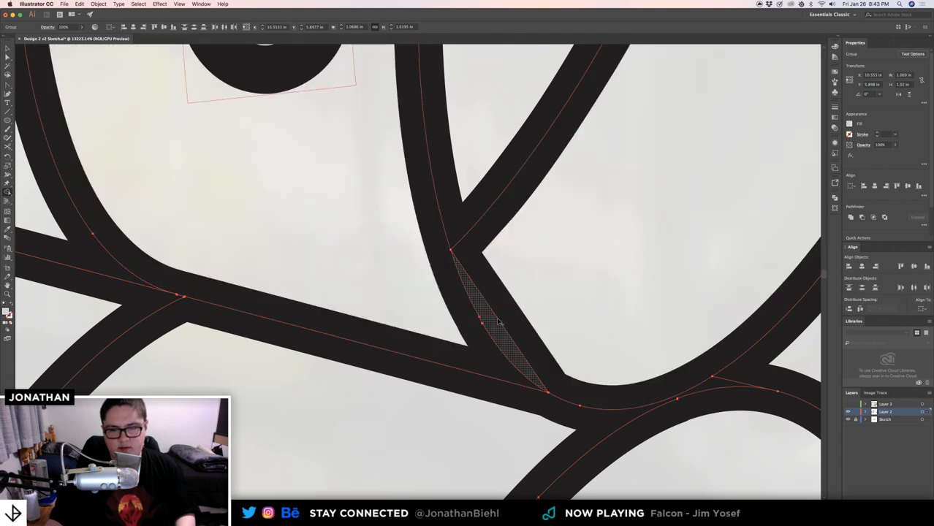
alt+click(497, 321)
key(z)
drag(471, 299, 318, 305)
key(v)
click(558, 160)
- Review the complete keg stack and save the document
key(z)
drag(574, 205, 476, 248)
key(v)
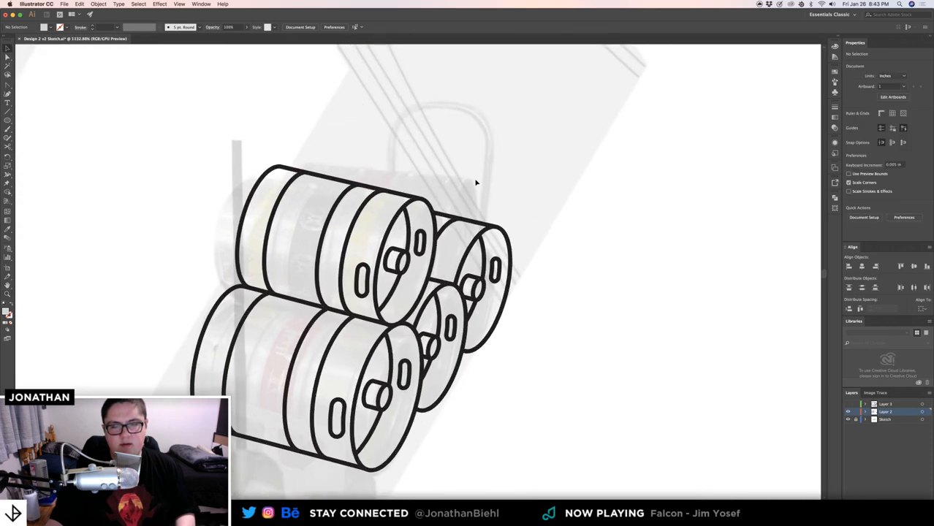
key(z)
drag(476, 181, 443, 167)
key(v)
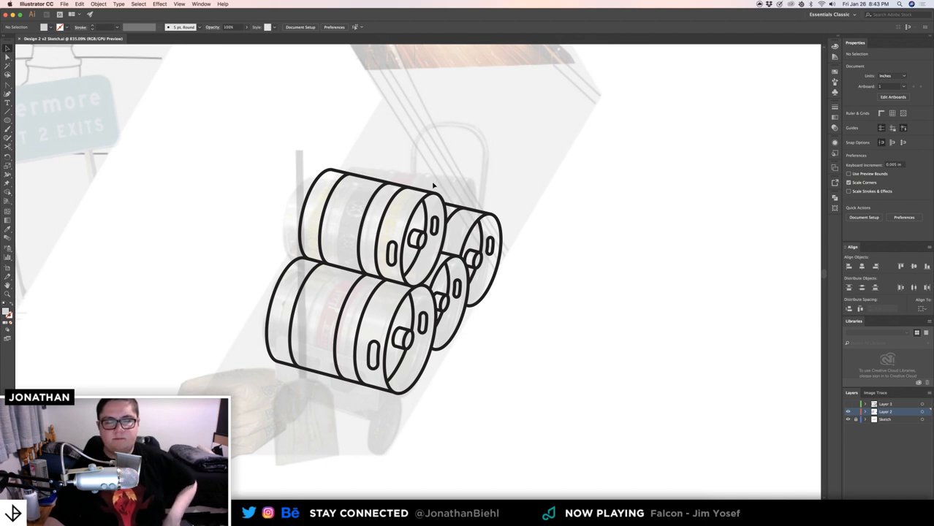
key(z)
drag(438, 194, 444, 226)
key(v)
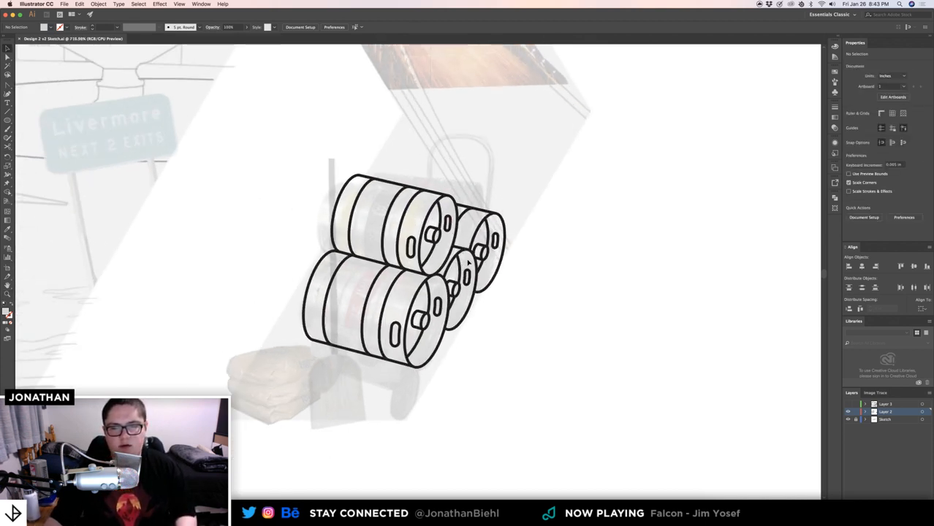
- Show Layer 3, copy its keg, hide the layer again and paste the keg in place on Layer 2
click(848, 404)
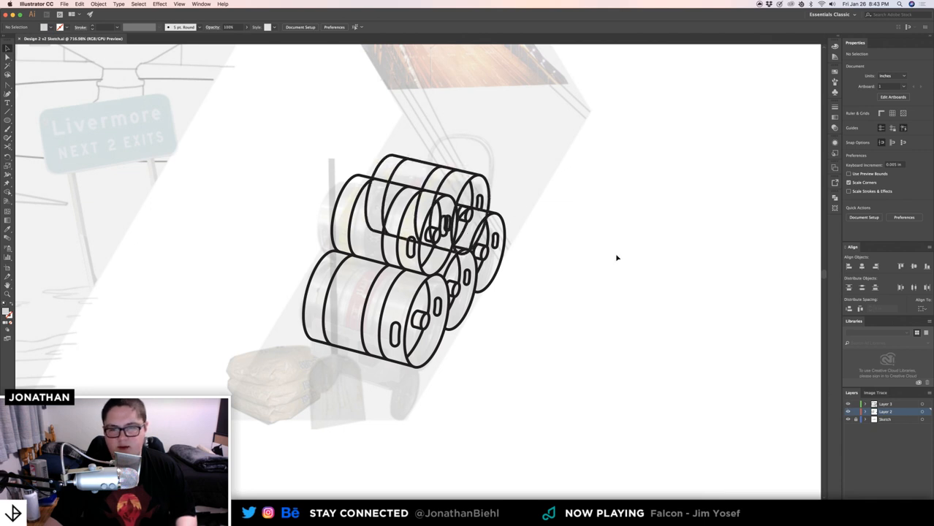
double_click(475, 176)
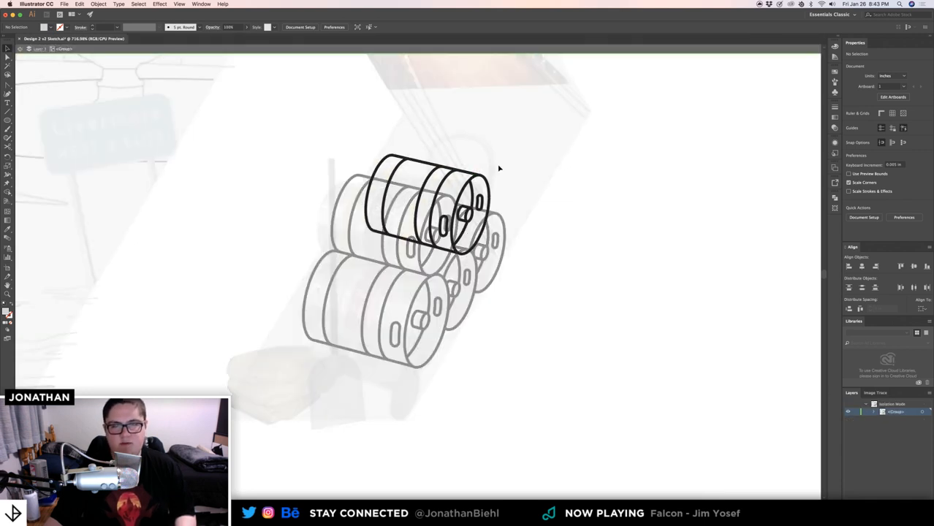
key(Escape)
click(459, 179)
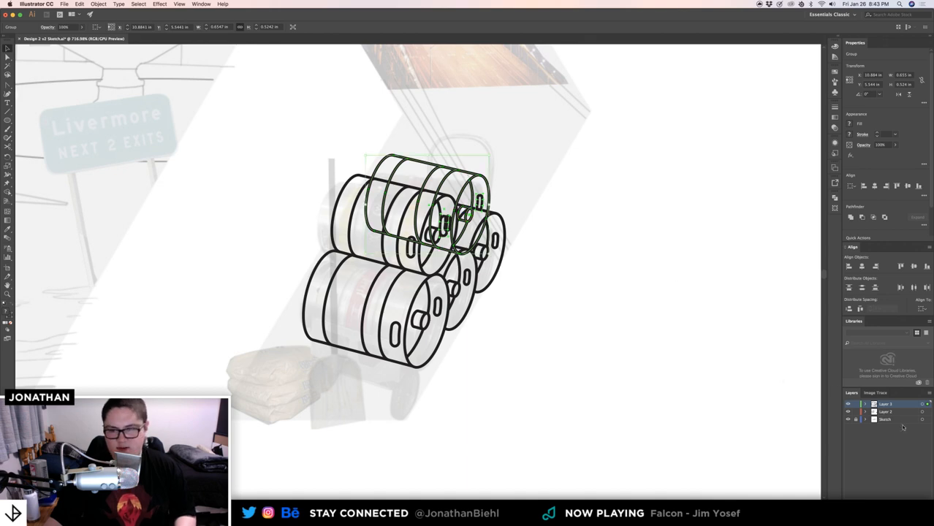
click(849, 405)
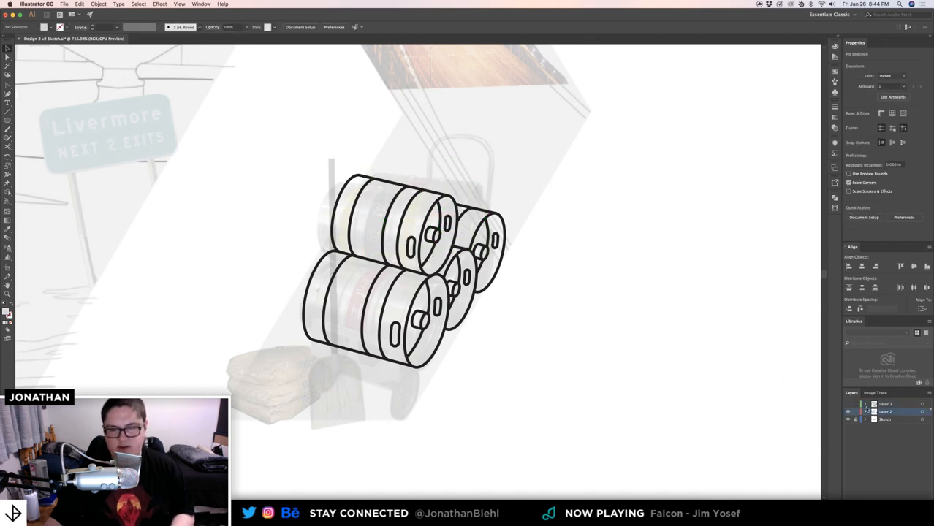
key(super+f)
- Select all kegs and erase the pasted rear keg's back outline, first ring curve and bottom-edge stub where they overlap the upper keg's body
key(super+shift+a)
key(super+a)
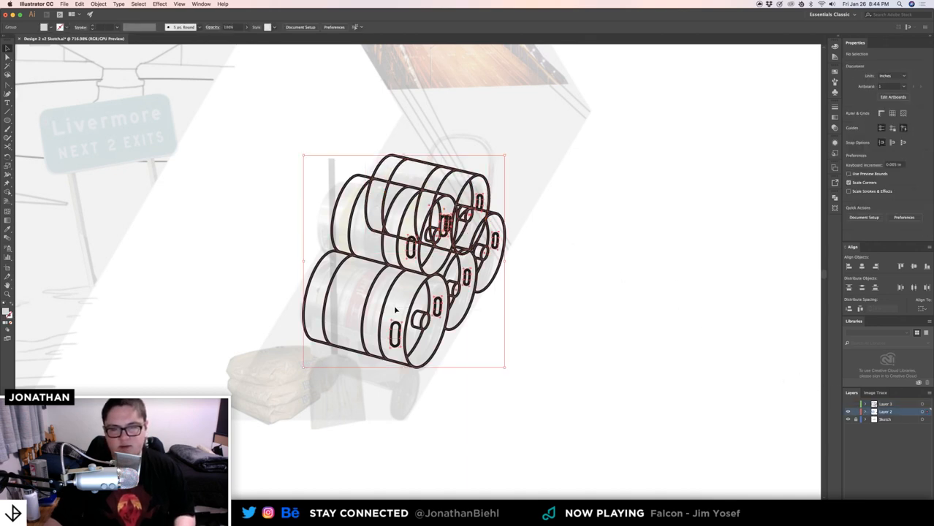
key(z)
drag(394, 183, 568, 213)
key(k)
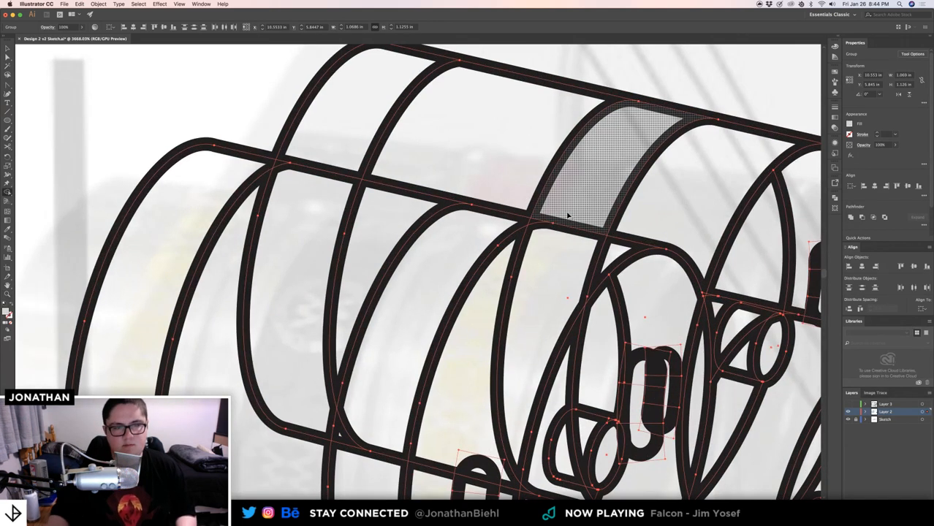
click(272, 176)
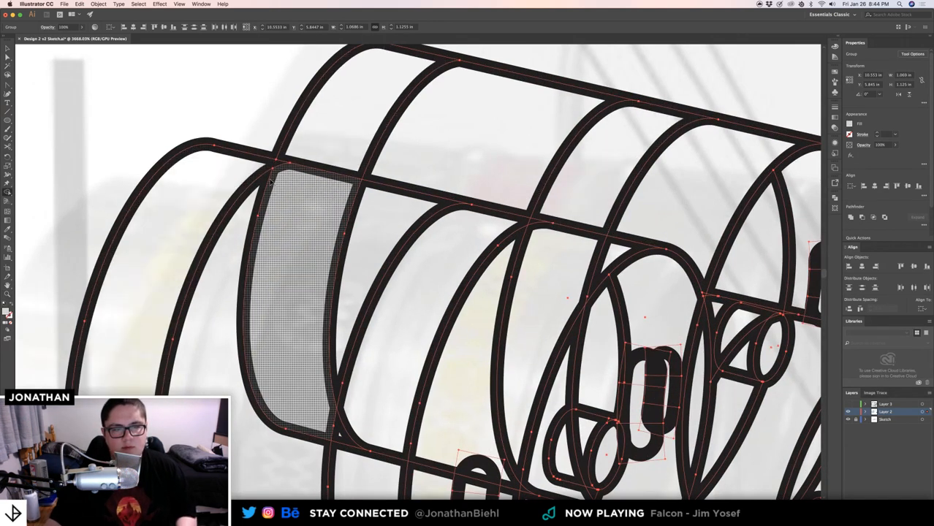
click(270, 180)
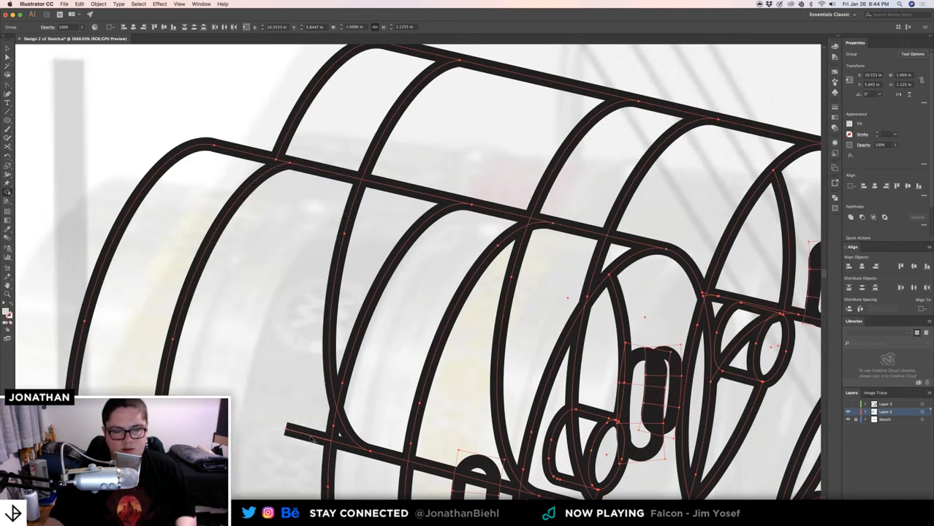
click(332, 378)
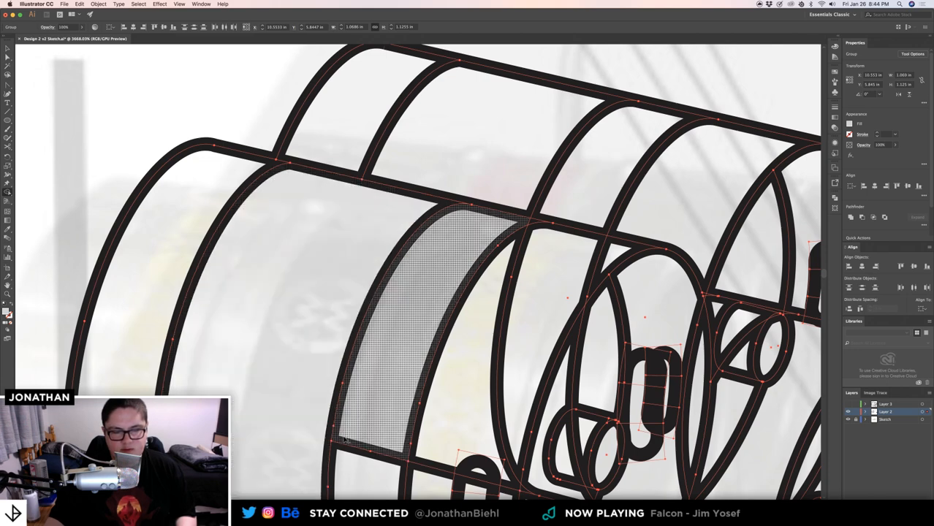
- Try to erase the rear keg's leftover bottom-edge lines around the upper keg's open end
scroll(349, 446, down, 5)
scroll(349, 446, right, 4)
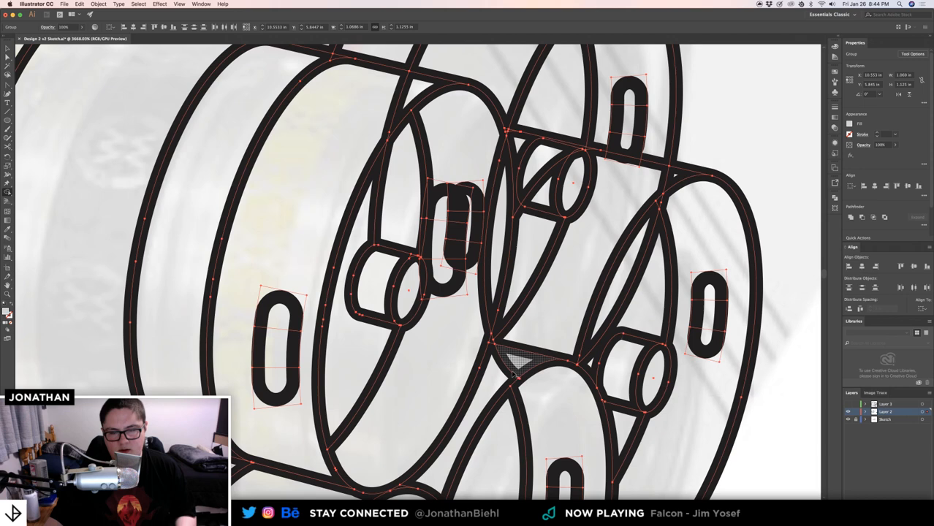
click(514, 373)
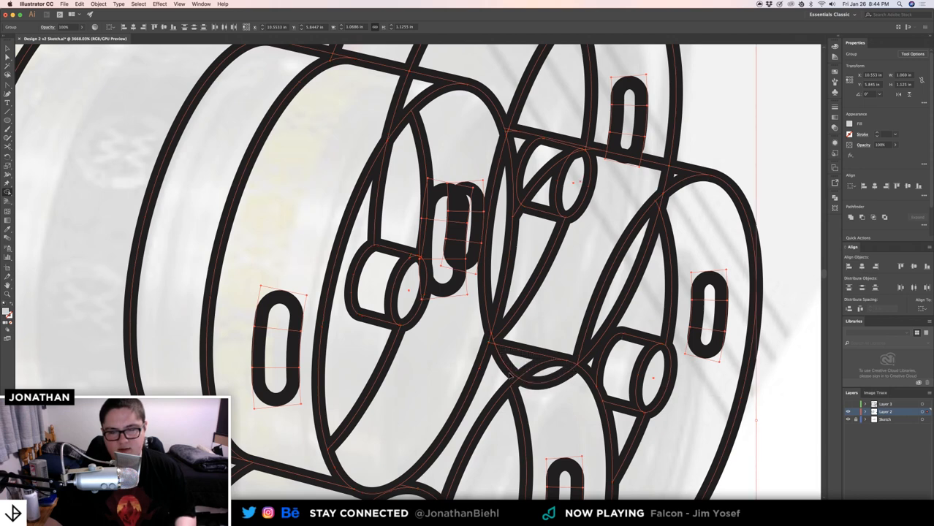
click(510, 375)
- Undo the recent erasures on the pasted rear keg until its full outline is back, then deselect everything
key(super+z)
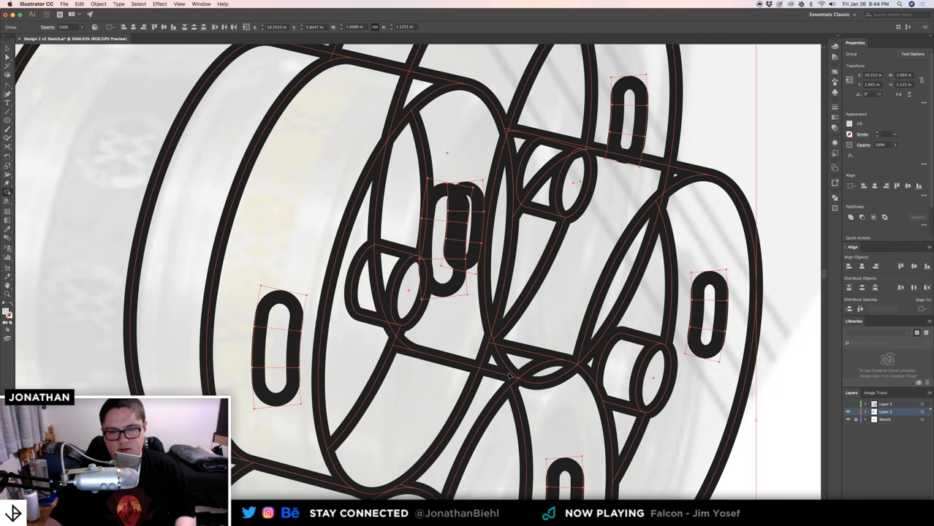
key(super+z)
key(super+z)
key(super+z)
key(super+z)
key(super+z)
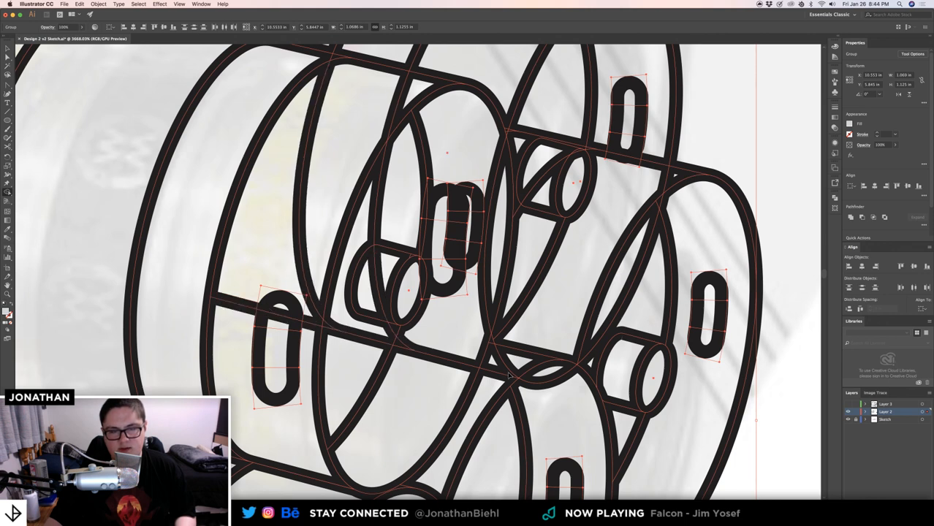
key(super+z)
key(z)
alt+click(497, 349)
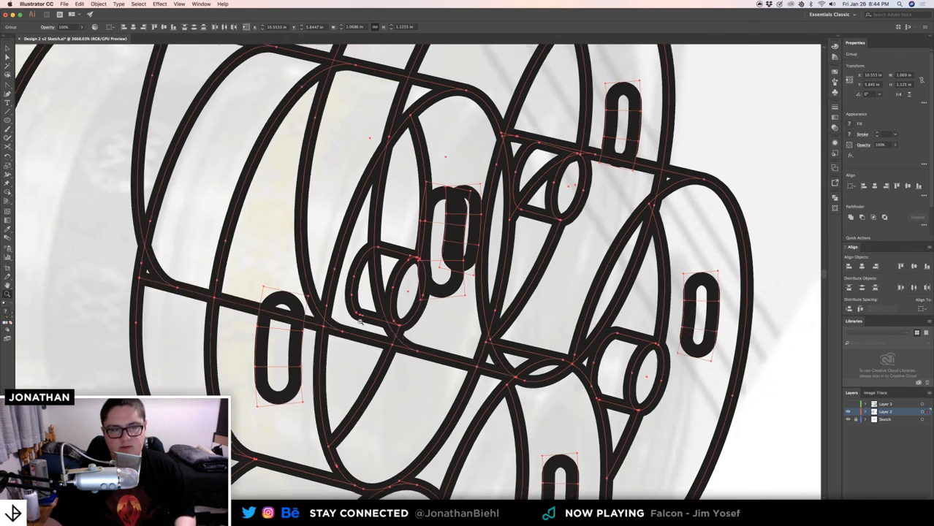
alt+click(288, 312)
key(super+z)
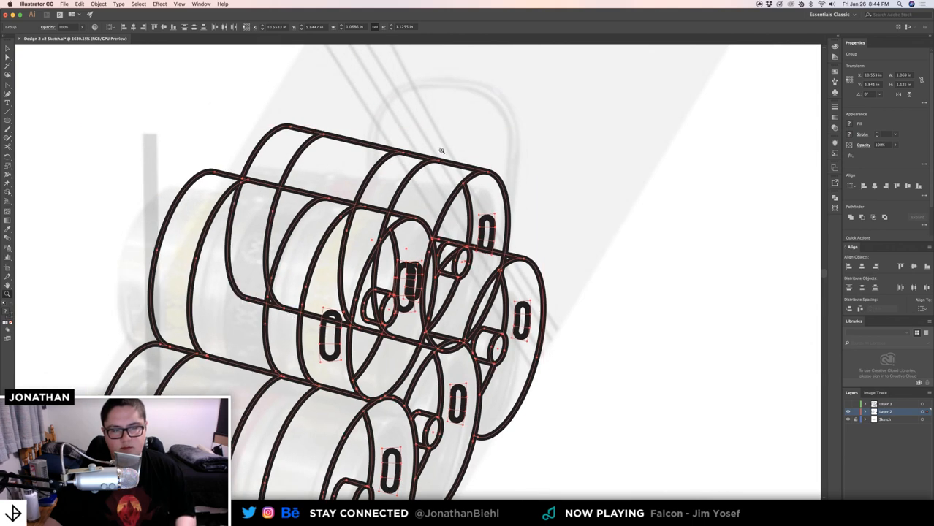
key(v)
click(431, 151)
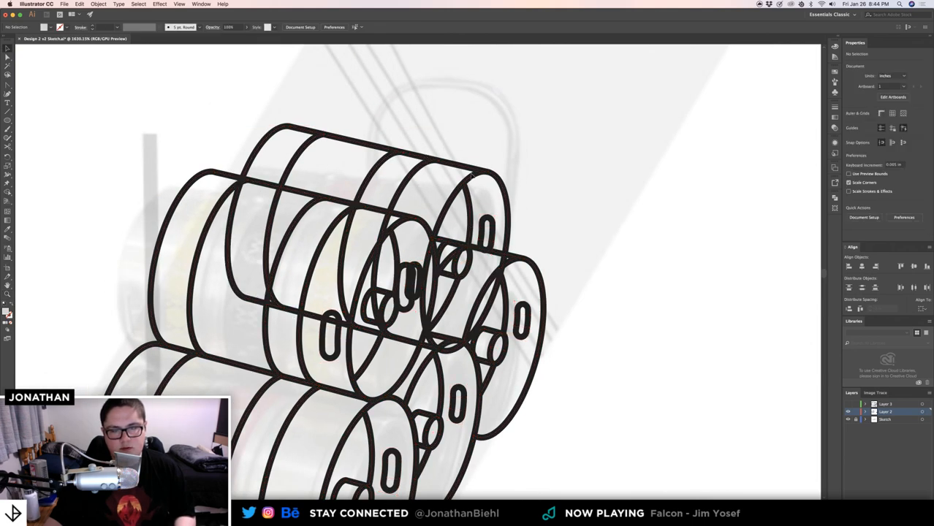
- Move the whole rear keg up and left behind the upper keg, to about X 10.851 in, Y 5.502 in
click(473, 179)
key(z)
drag(479, 337, 577, 340)
key(v)
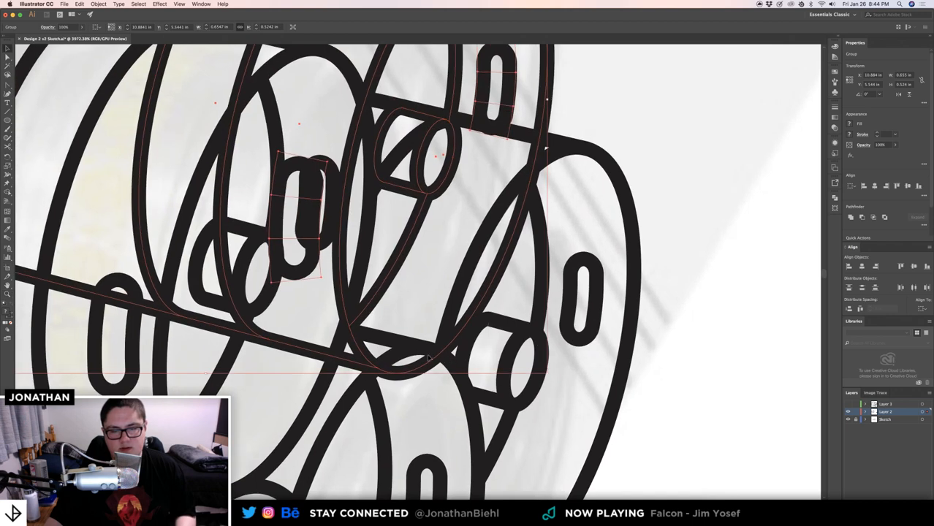
drag(446, 356, 408, 307)
key(z)
drag(408, 306, 344, 298)
drag(377, 264, 353, 264)
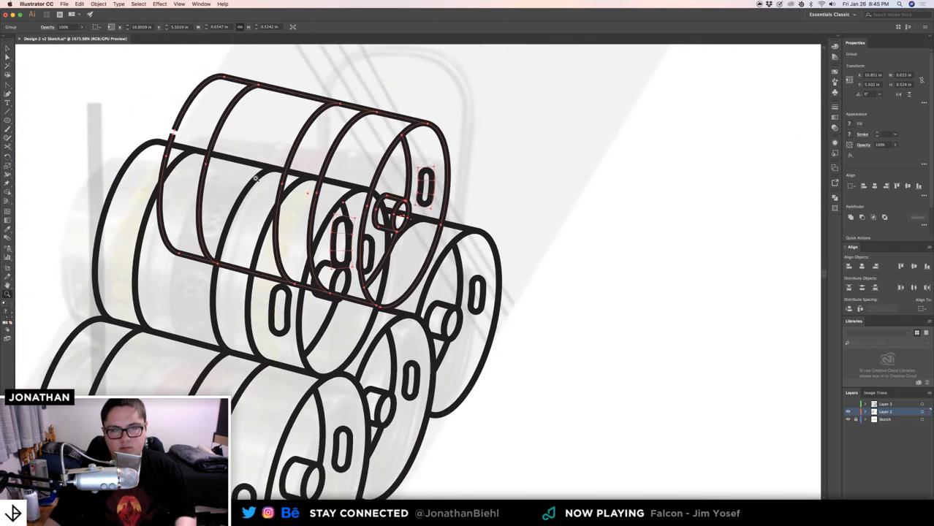
drag(131, 148, 280, 140)
drag(319, 163, 94, 181)
drag(322, 191, 329, 190)
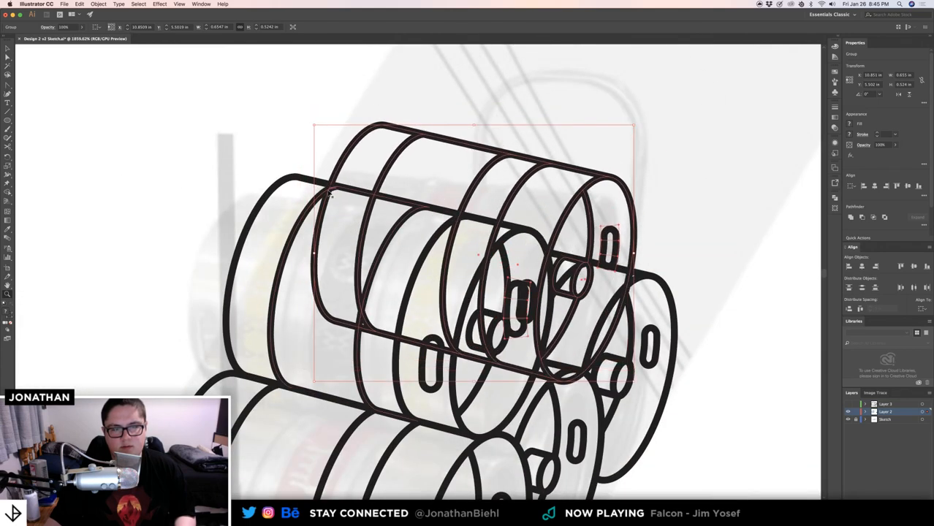
- Fine-tune the rear keg's position to about X 10.843 in, Y 5.509 in, then deselect it and check the stack
key(super+a)
key(v)
click(320, 141)
drag(345, 156, 323, 144)
key(z)
drag(597, 323, 655, 338)
key(v)
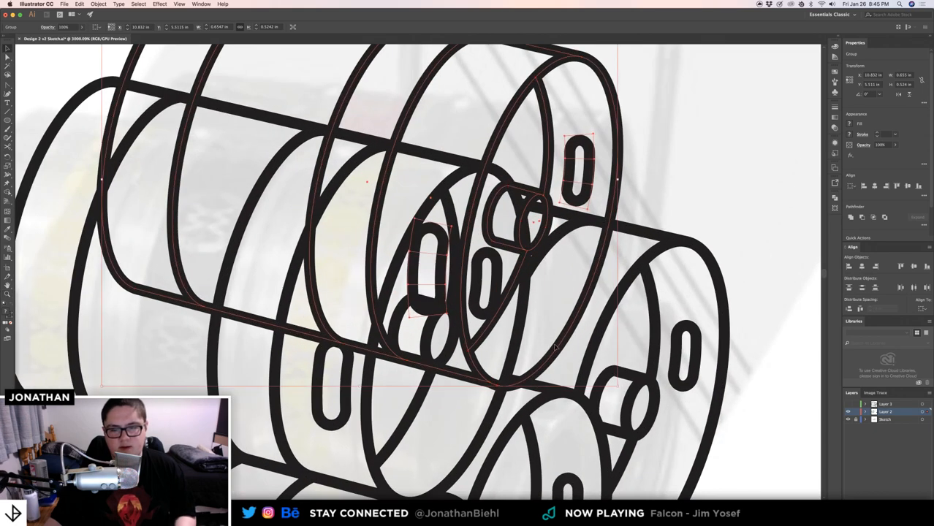
drag(565, 352, 569, 347)
scroll(568, 347, down, 6)
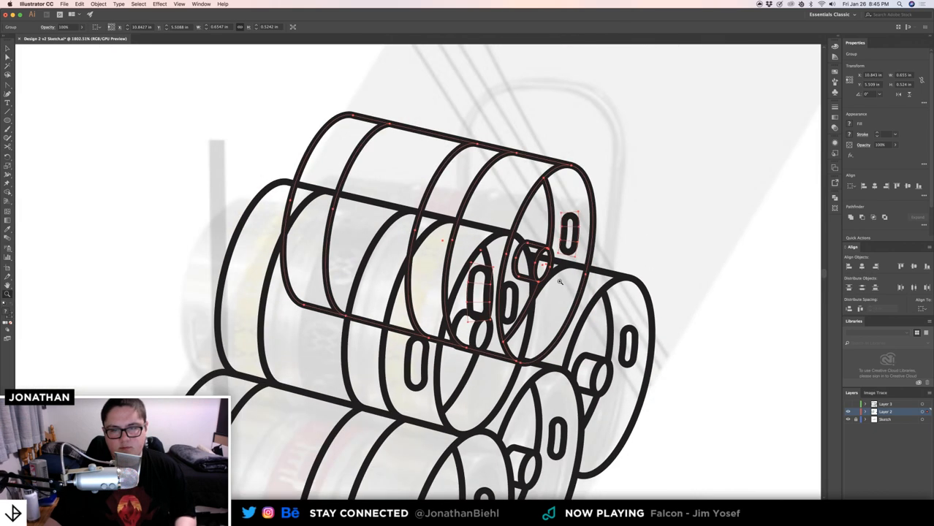
click(642, 252)
scroll(642, 252, down, 4)
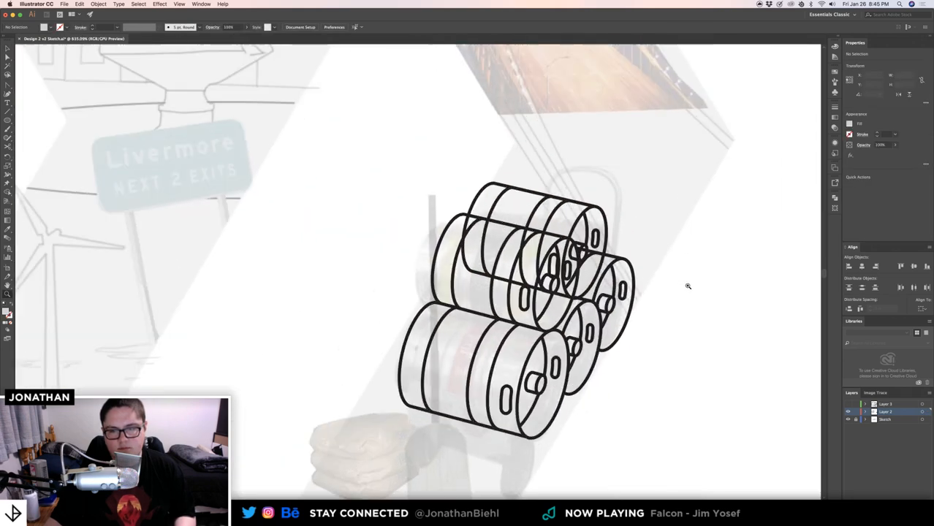
scroll(606, 292, up, 5)
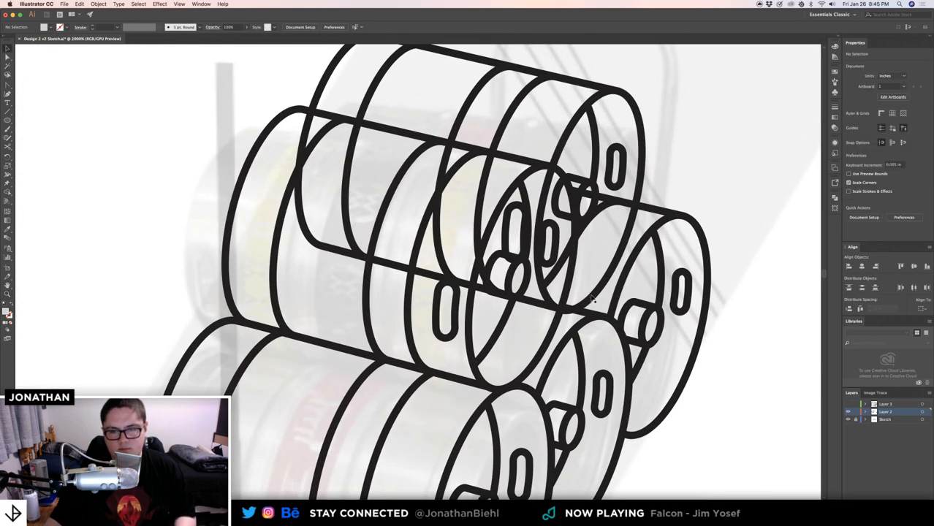
- Shift the rear keg slightly sideways to about X 10.844 in, Y 5.512 in, and deselect it
click(619, 306)
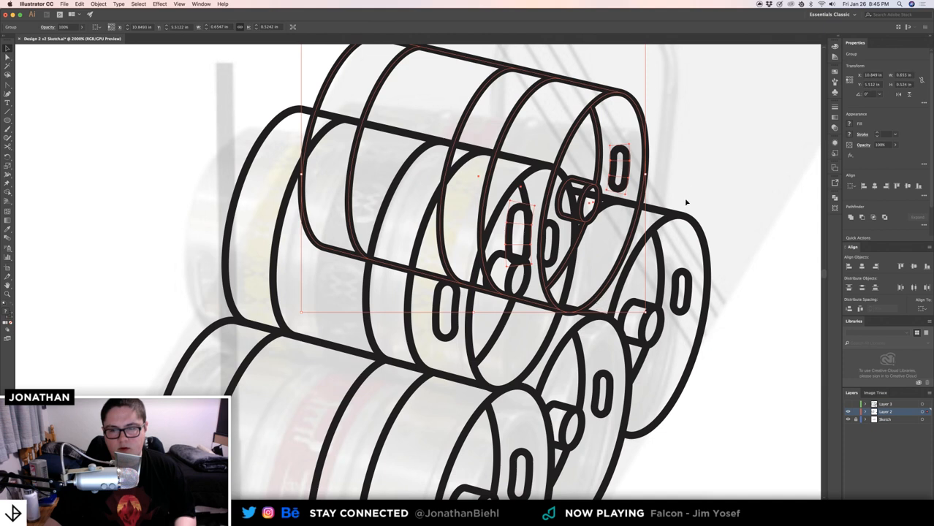
key(Left)
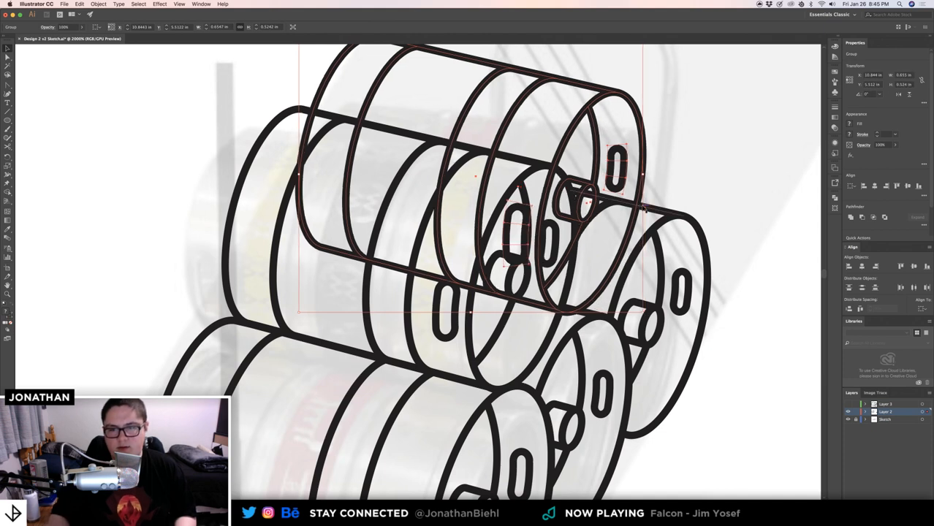
click(680, 196)
key(z)
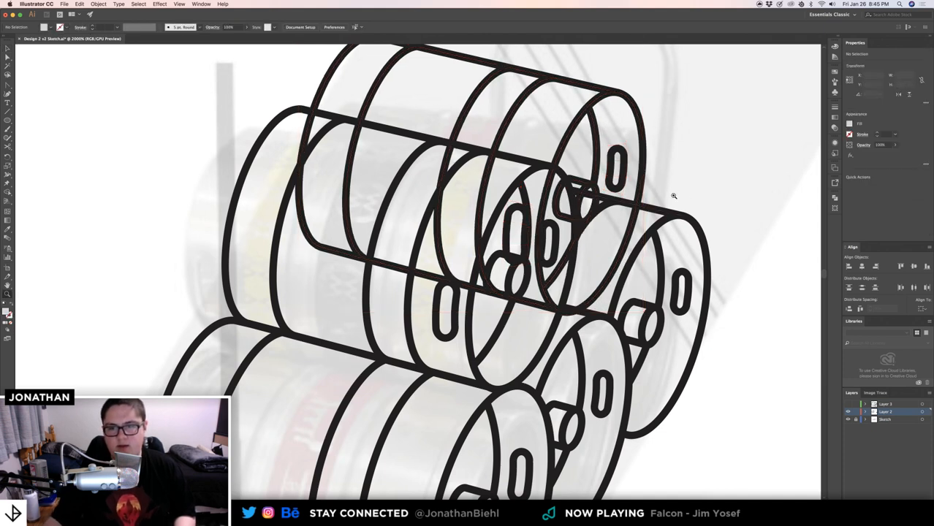
- Nudge the rear keg up to about Y 5.502 in and deselect it
key(v)
click(614, 277)
key(Up)
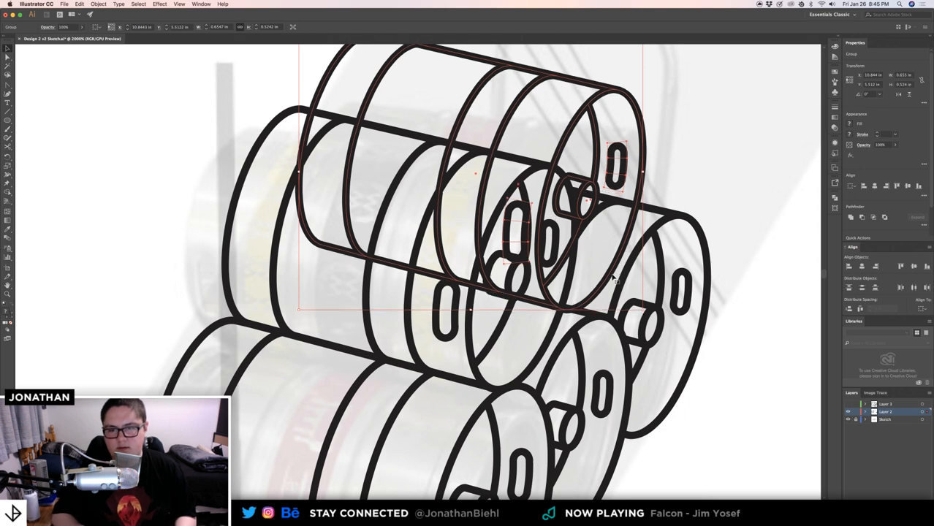
key(Up)
key(Up)
key(Up)
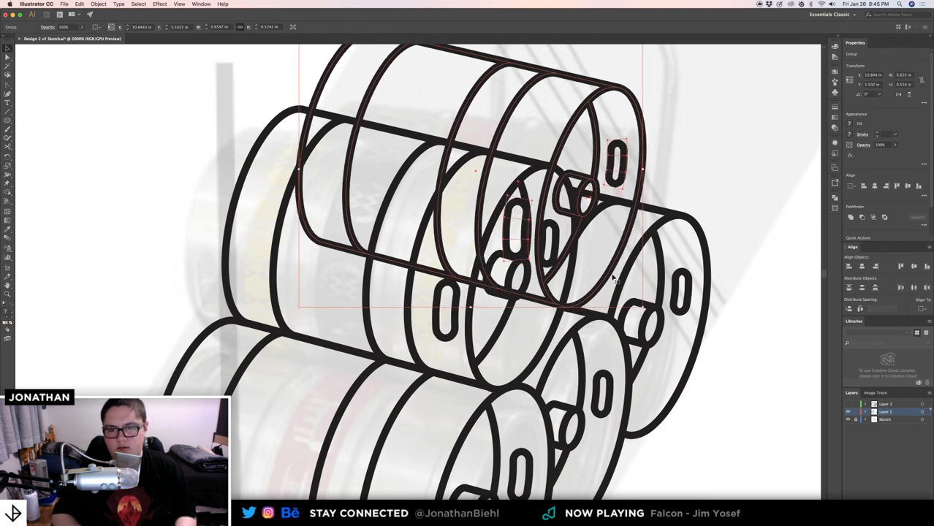
click(653, 186)
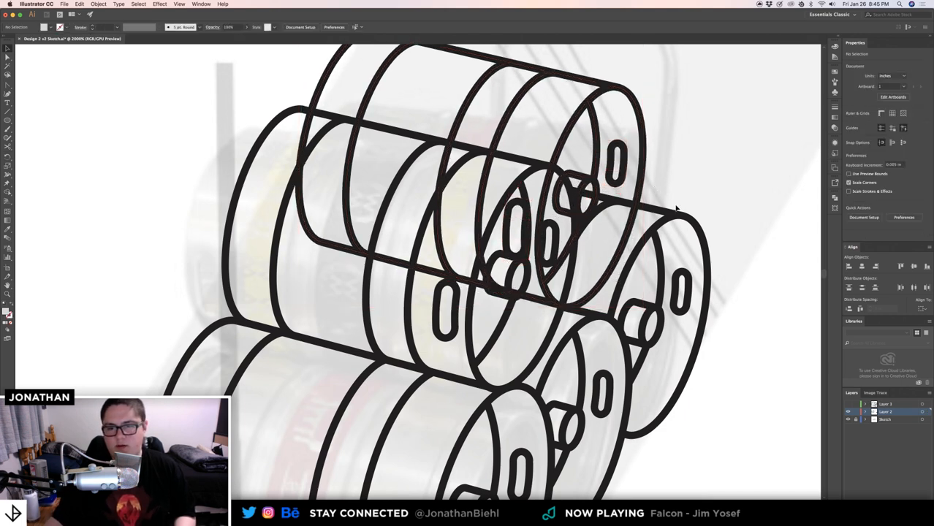
- Select all kegs and use Shape Builder to erase the rear keg's back outline, first ring curve and bottom-edge stub over the upper keg's body
scroll(676, 209, down, 3)
click(473, 168)
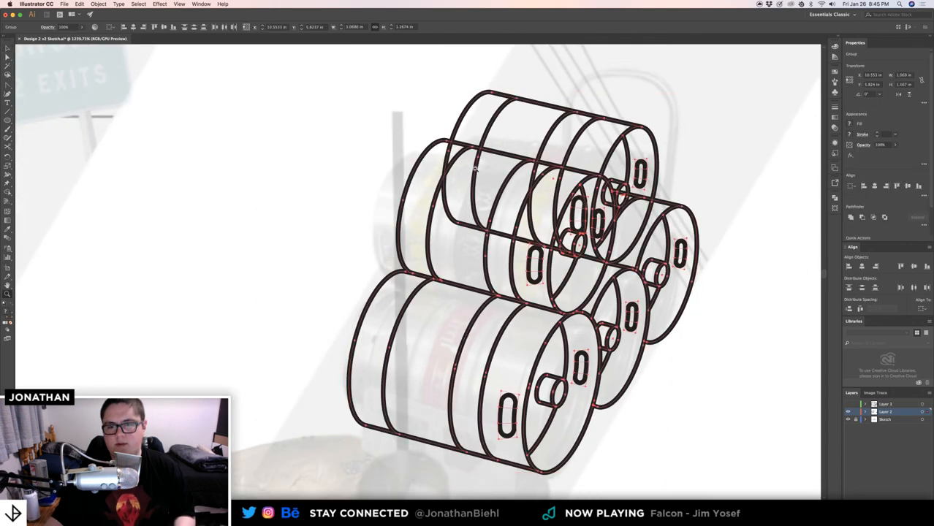
scroll(475, 167, up, 4)
key(shift+m)
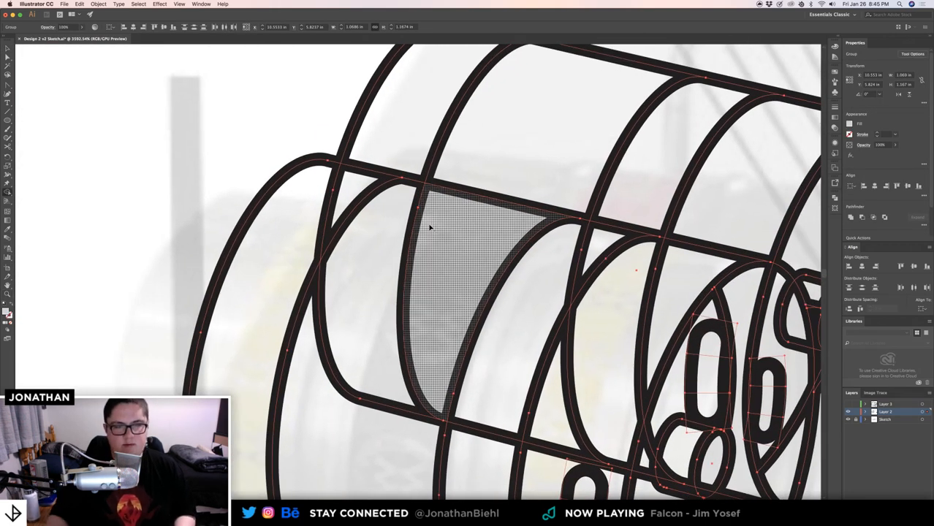
alt+click(337, 179)
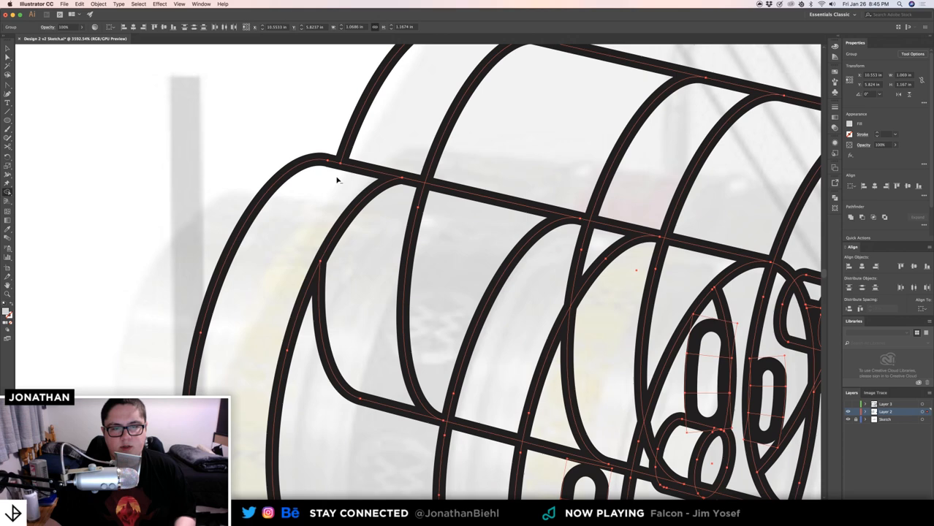
alt+click(320, 276)
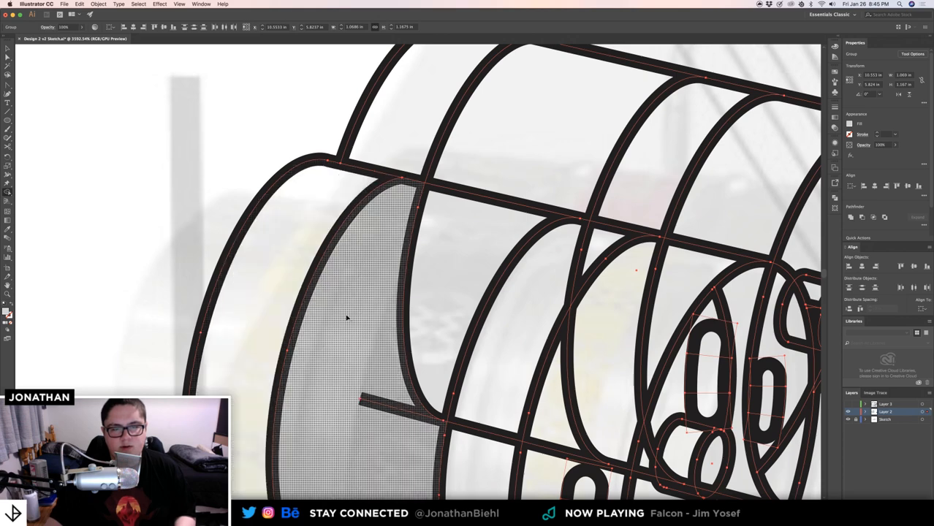
alt+click(397, 411)
alt+click(422, 406)
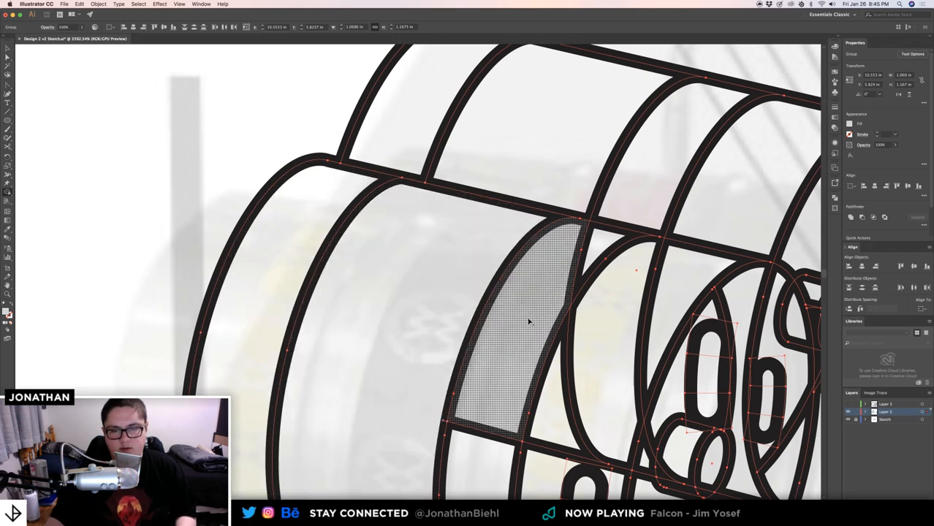
- Erase the rear keg's remaining ring curves and bottom edge where they cross the upper keg's front bands and open end
drag(492, 327, 265, 219)
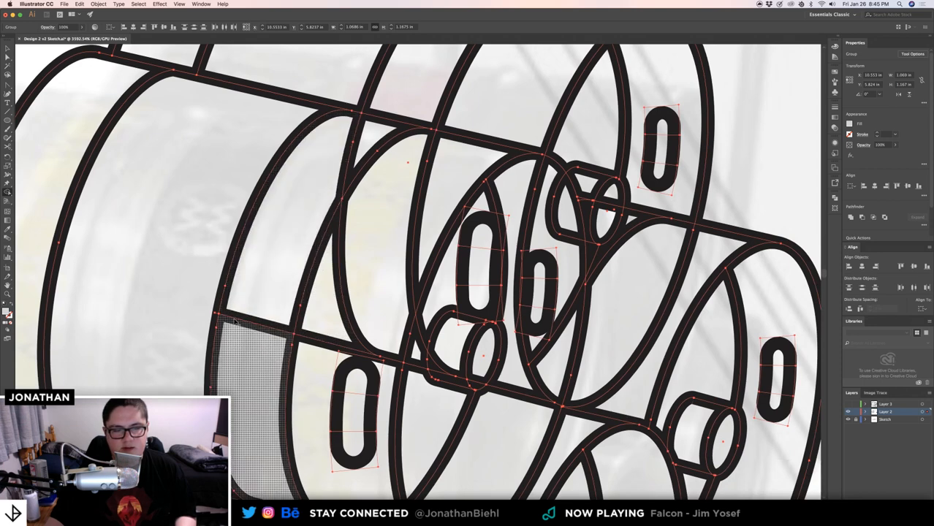
alt+click(234, 322)
scroll(236, 158, down, 5)
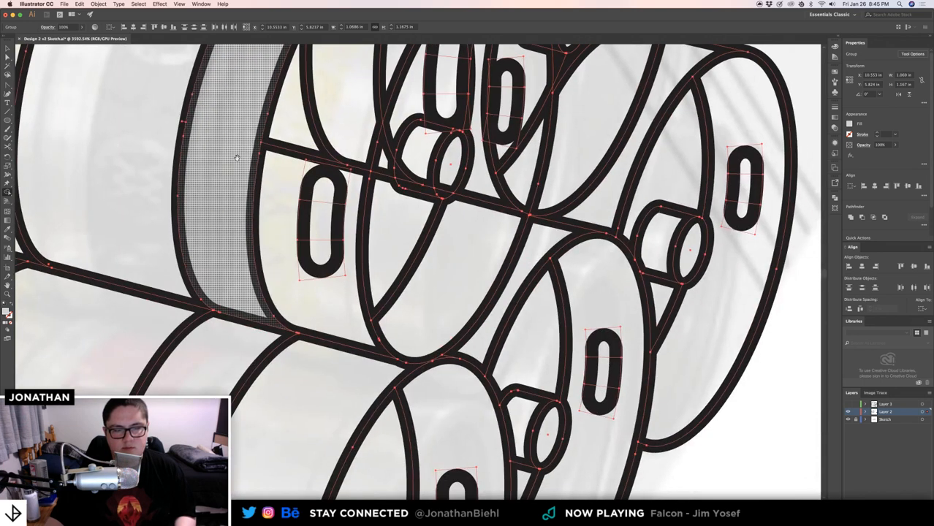
key(super+z)
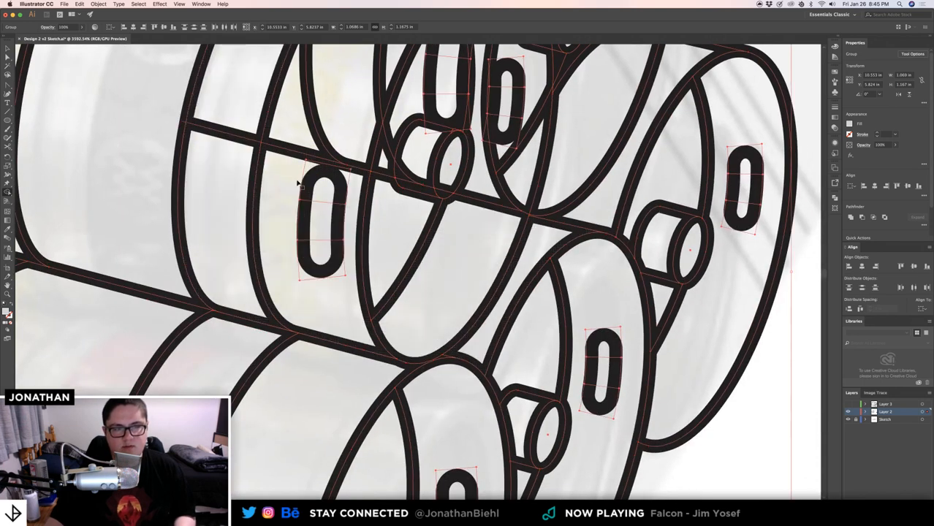
alt+click(215, 133)
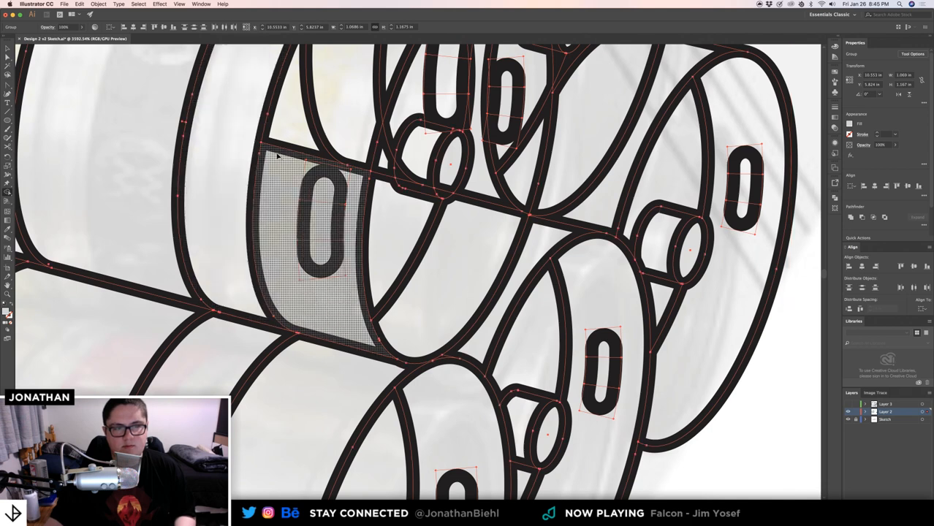
alt+click(322, 160)
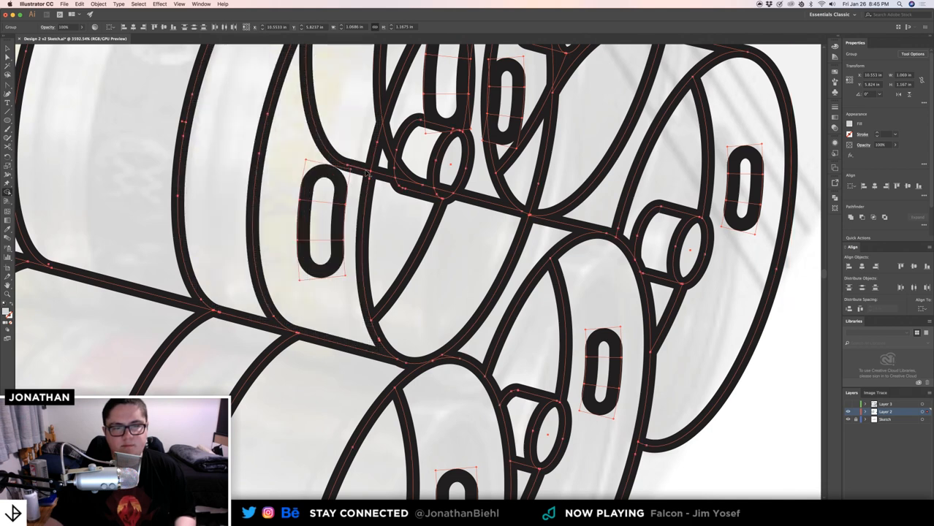
scroll(323, 150, down, 3)
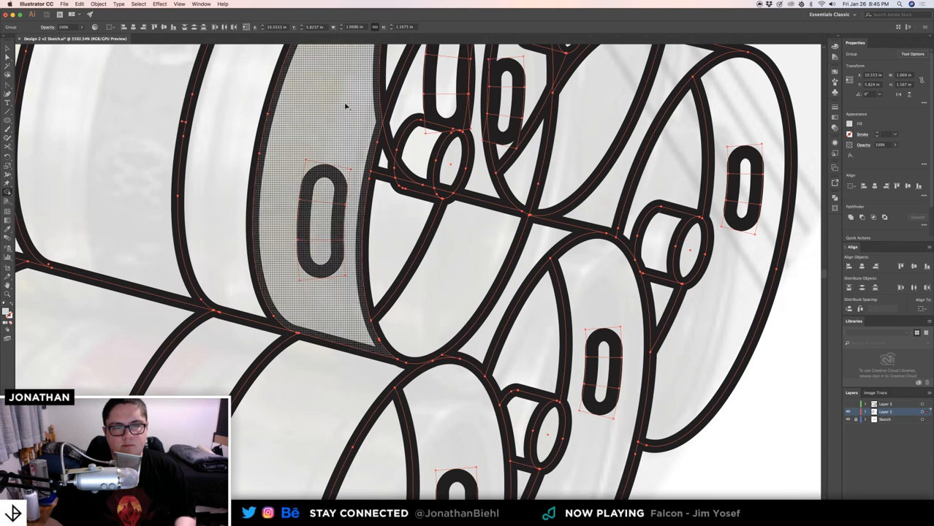
scroll(349, 265, up, 3)
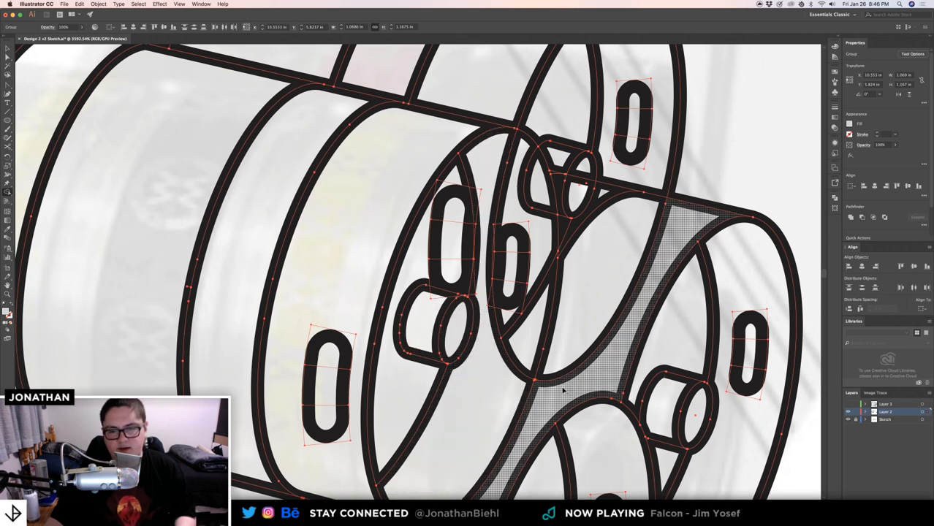
- Erase the rear keg's rim outlines and the leftover curved stub that overlap the upper keg's open end
click(502, 185)
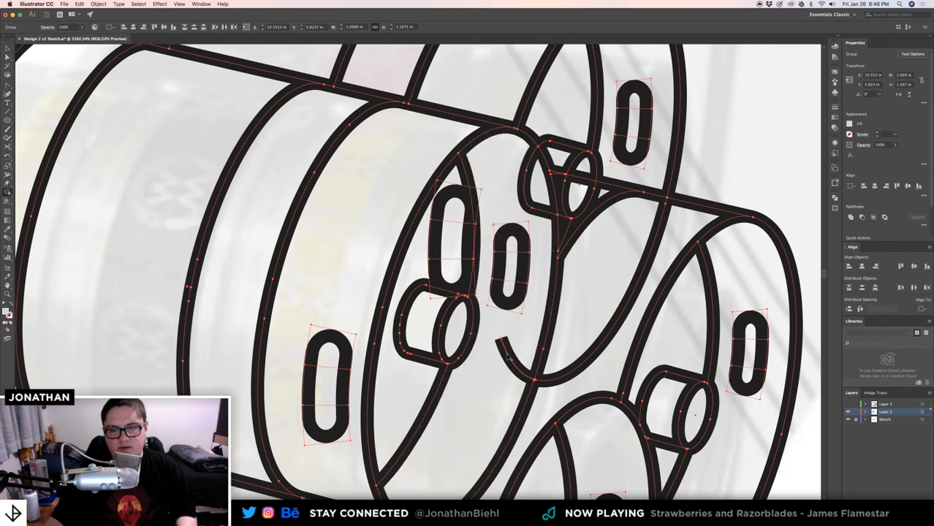
alt+click(507, 354)
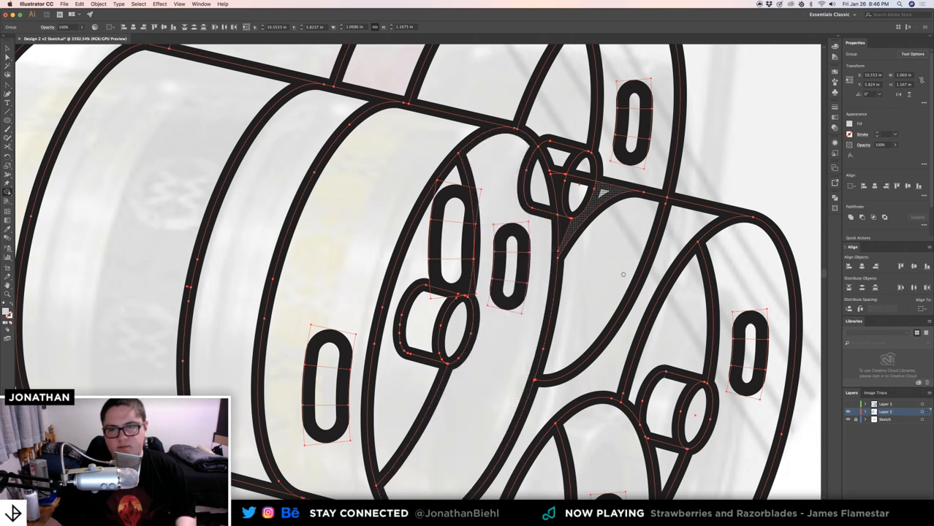
mouse_move(622, 283)
mouse_down()
mouse_move(585, 165)
mouse_move(536, 361)
mouse_up()
scroll(471, 323, down, 5)
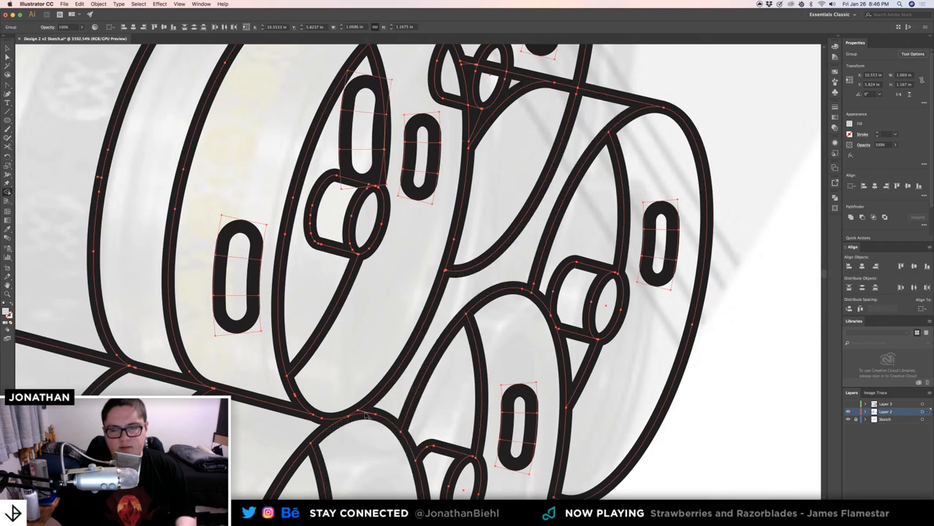
- Erase the right-hand keg's top edge and end curve where they cross the rear keg's open end and tap
scroll(454, 351, up, 5)
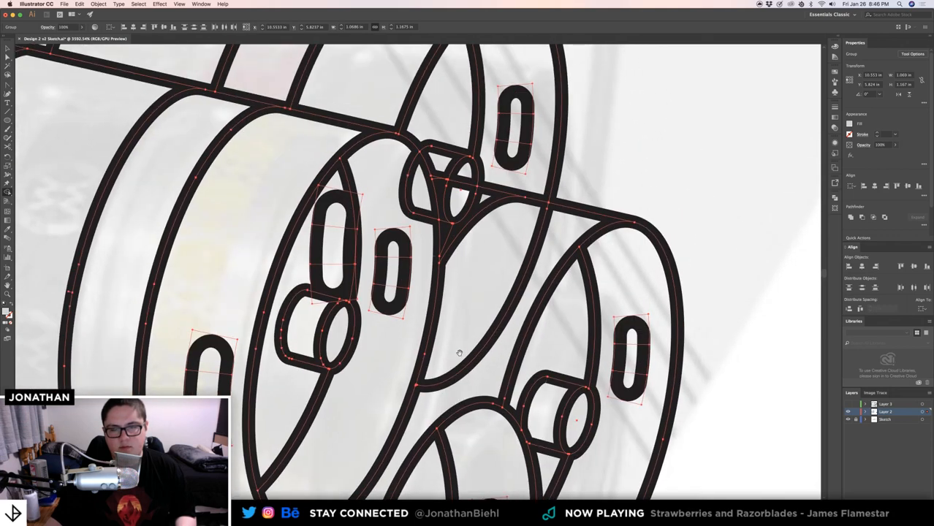
click(449, 313)
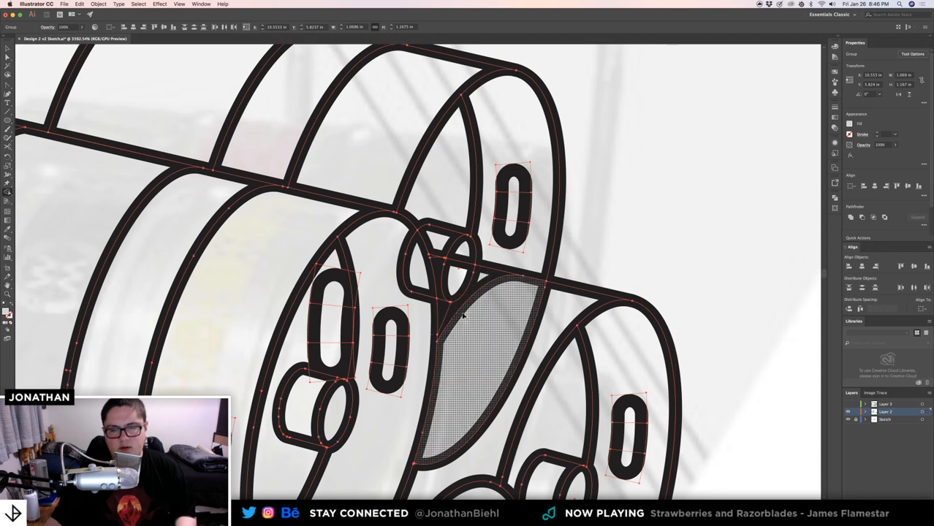
alt+click(462, 309)
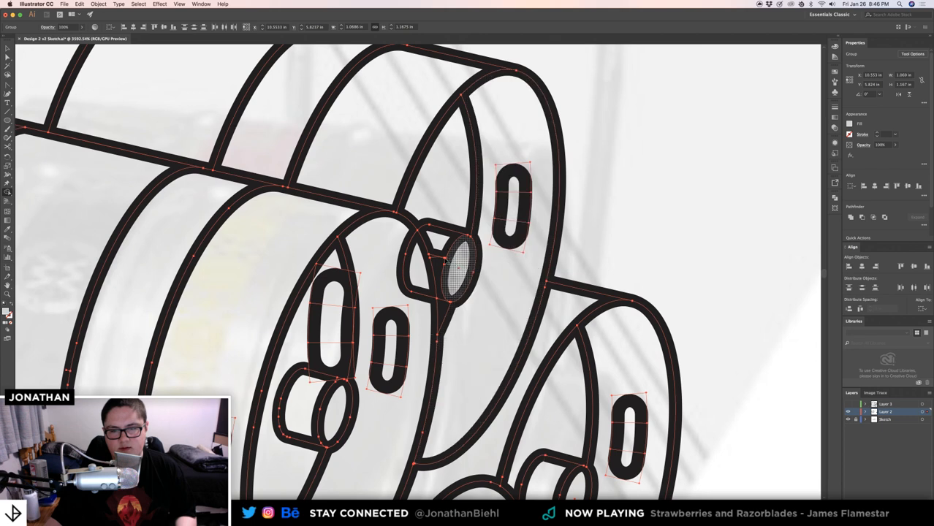
alt+click(441, 259)
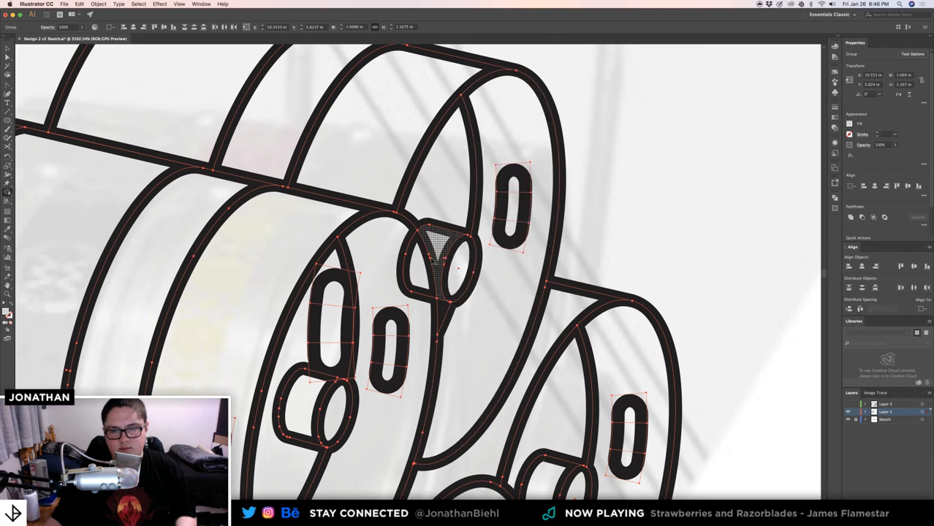
alt+click(430, 250)
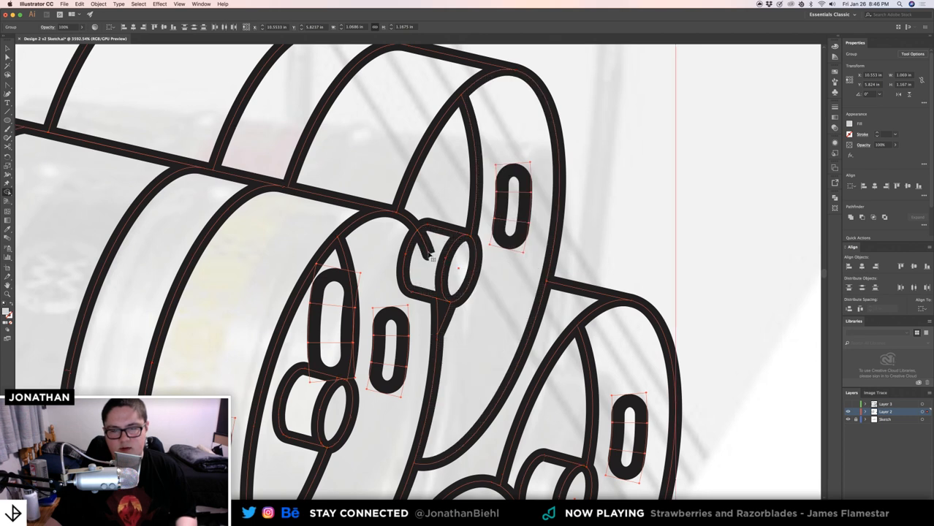
- Undo the last cut and try erasing the rear tap's side curve and bottom stub over the upper keg's end
key(super+z)
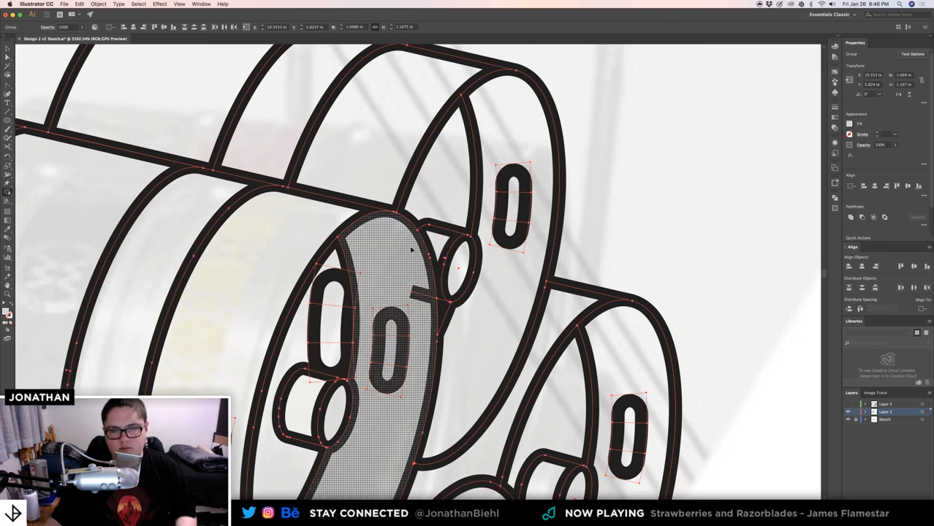
alt+click(424, 296)
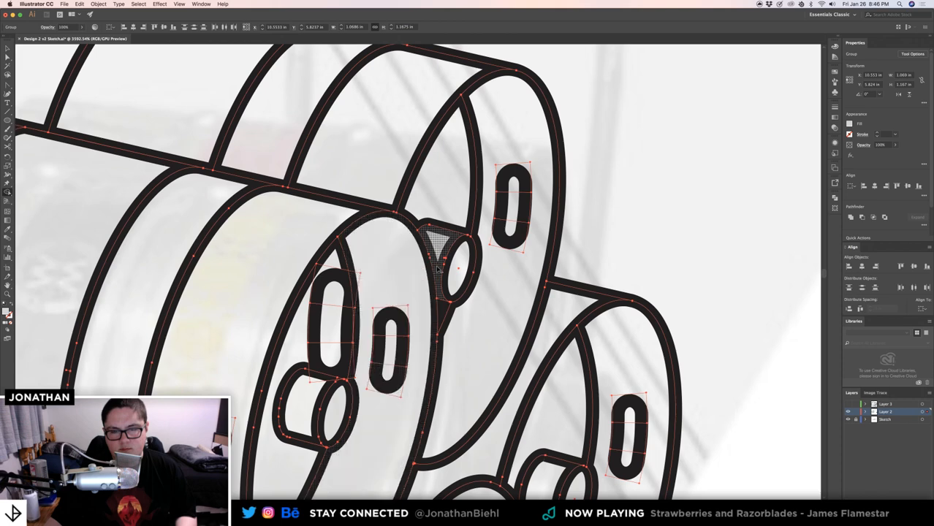
scroll(432, 235, up, 6)
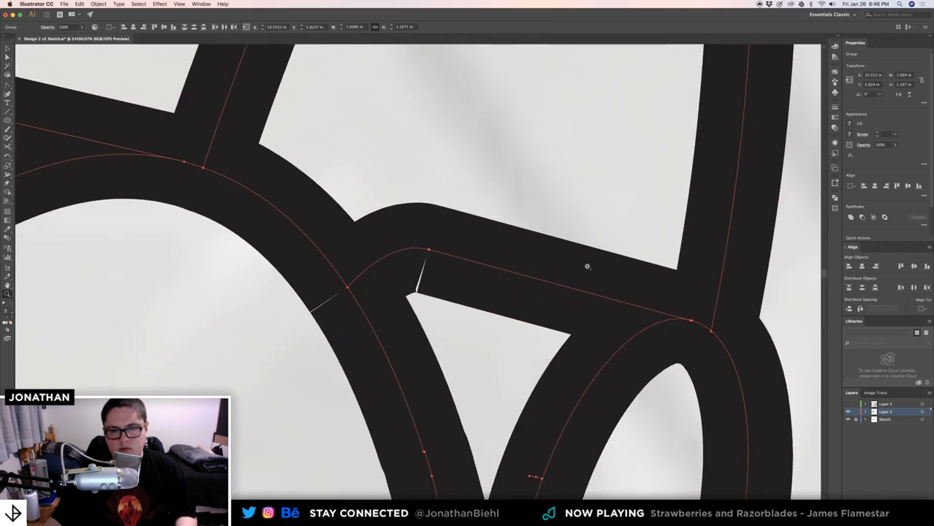
key(super+z)
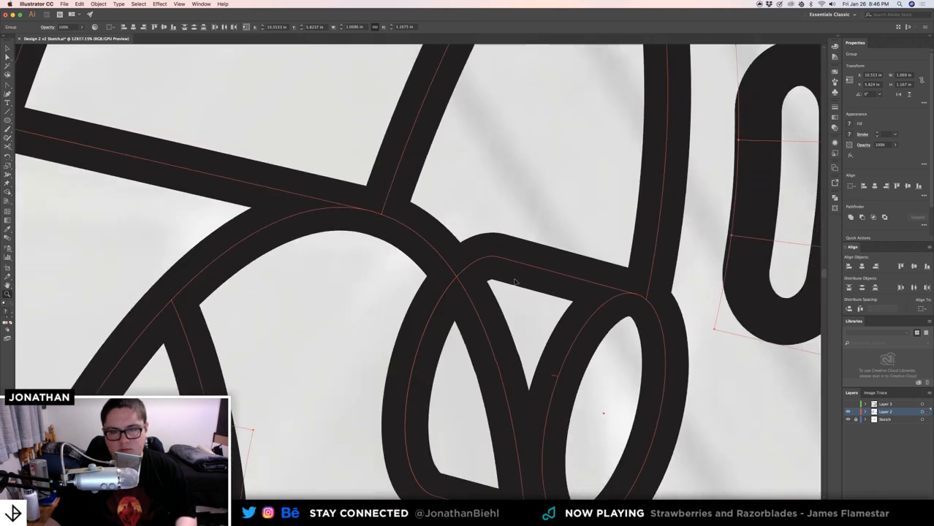
scroll(475, 296, down, 2)
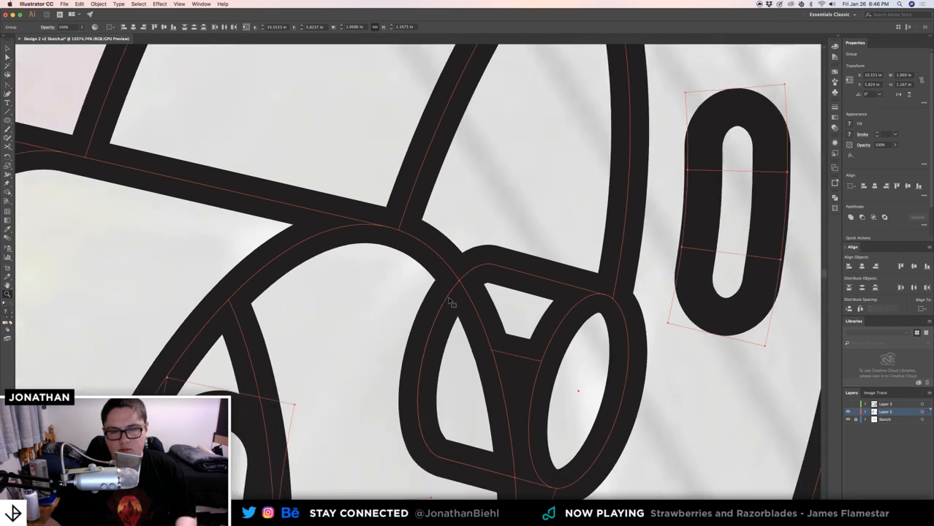
- Use Shape Builder to erase the line crossing the rear tap, plus the tap's side curve and bottom stub inside the upper keg's rim
key(shift+m)
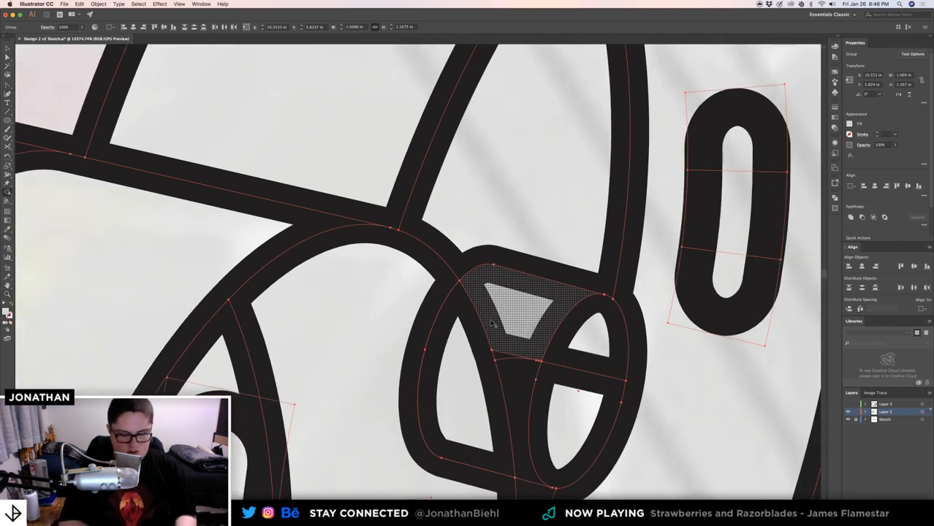
alt+click(558, 366)
alt+click(521, 361)
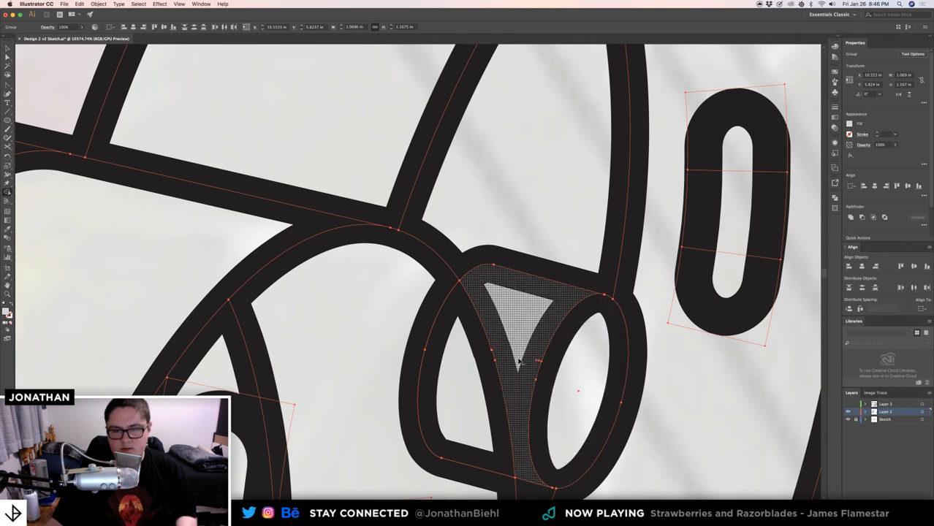
alt+click(439, 315)
key(super+z)
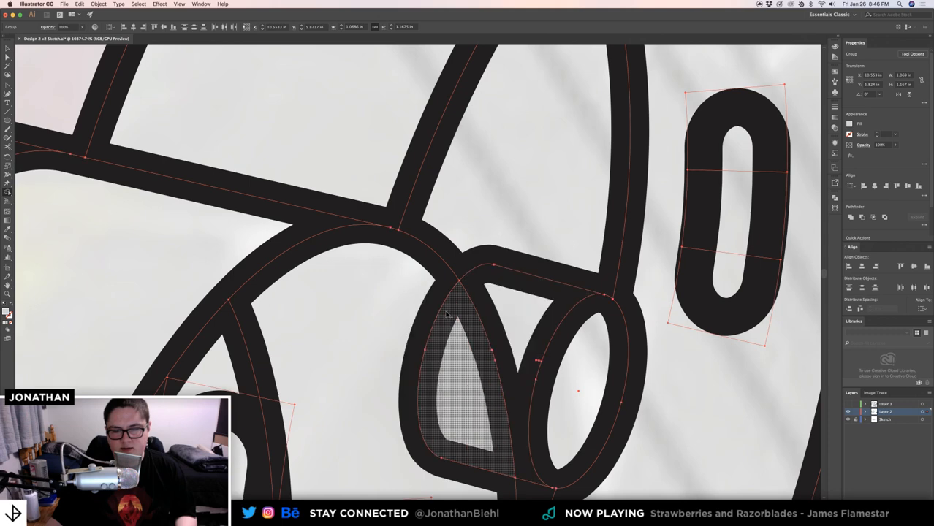
alt+click(441, 310)
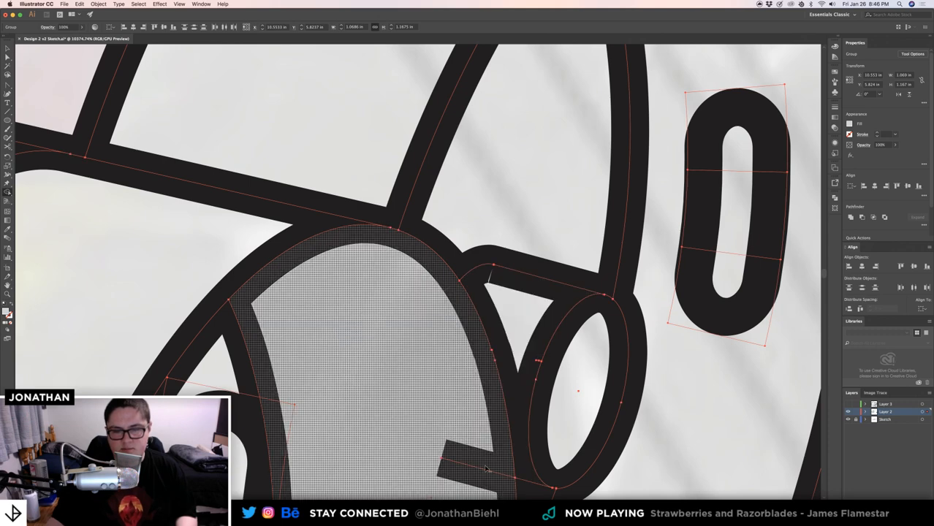
alt+click(486, 469)
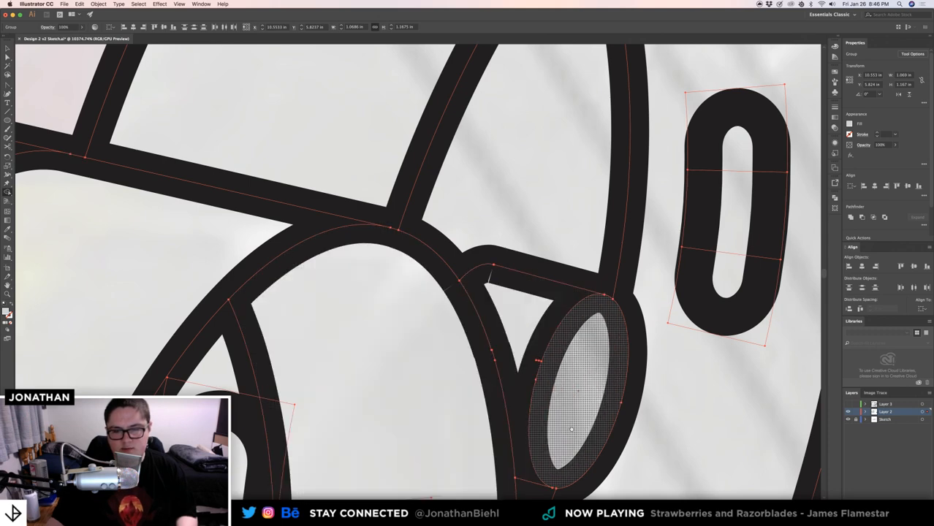
- Select the upper and rear keg groups and try to join their paths at the small gap in the rear tap's outline
scroll(404, 177, down, 2)
scroll(404, 176, right, 2)
click(455, 211)
click(471, 244)
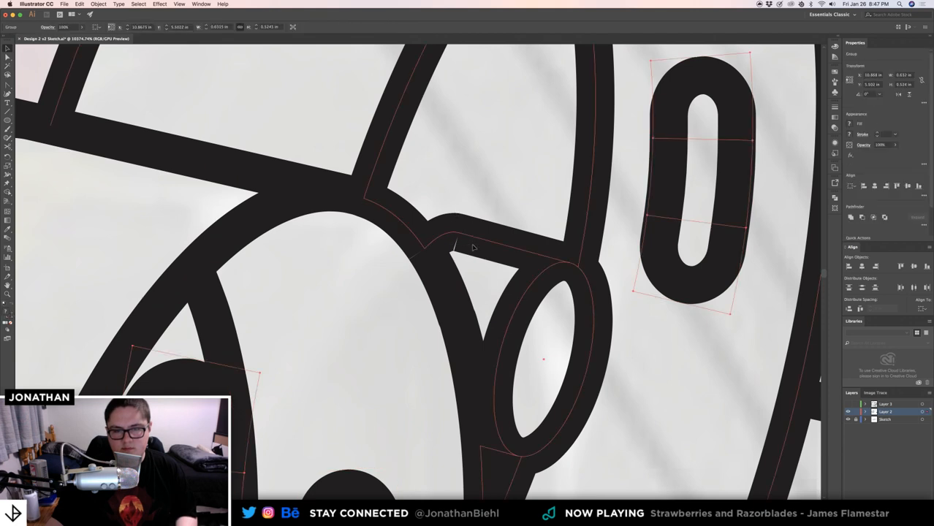
click(463, 209)
drag(407, 269, 381, 288)
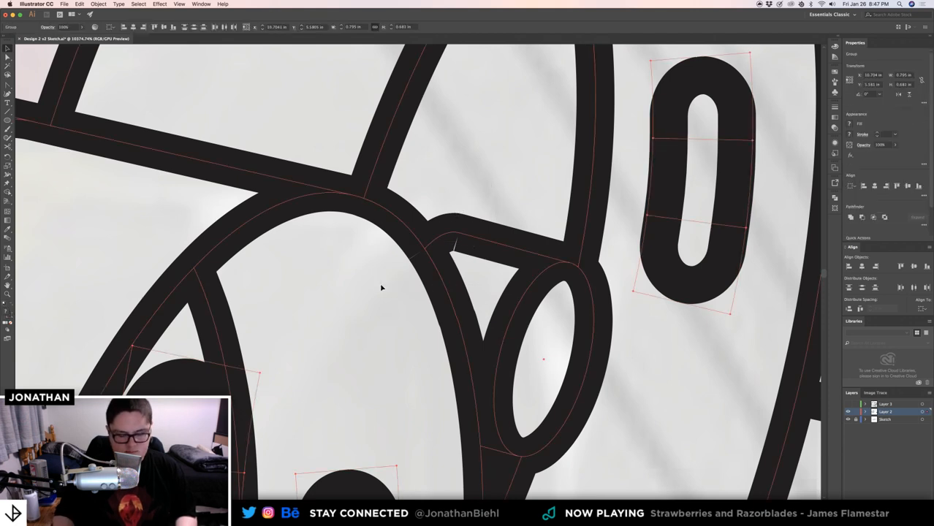
key(super+j)
key(super+z)
click(382, 288)
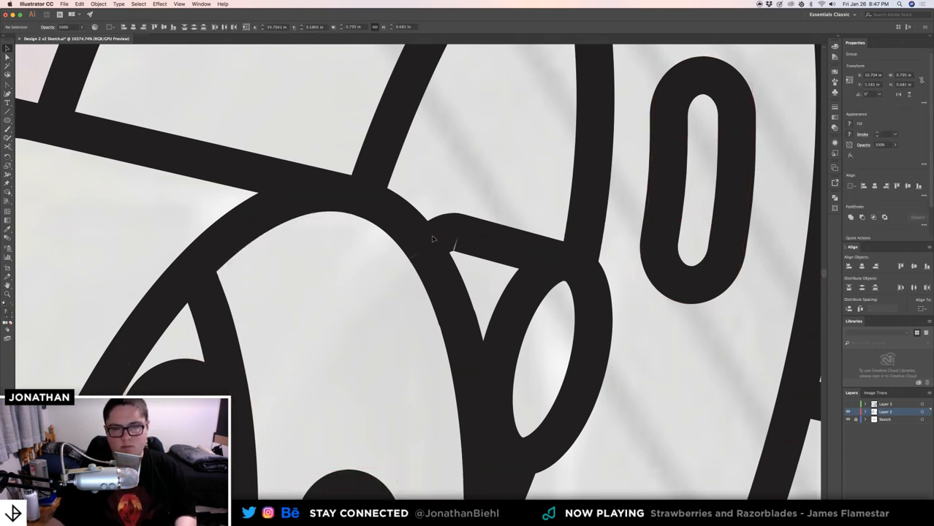
click(420, 261)
double_click(428, 258)
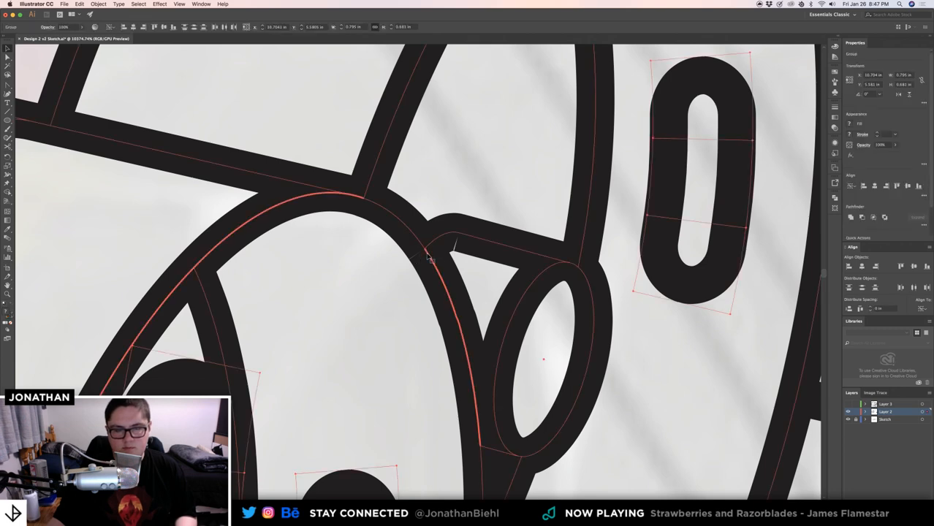
double_click(423, 235)
- Undo the recent Shape Builder cuts around the rear tap, back through the erasing of the rear keg's curved stub
key(z)
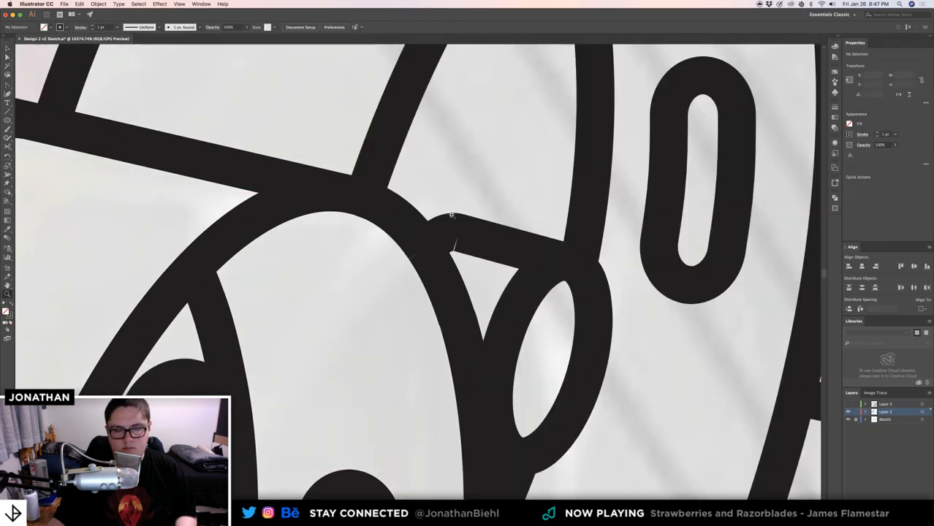
drag(450, 213, 399, 229)
drag(472, 237, 369, 260)
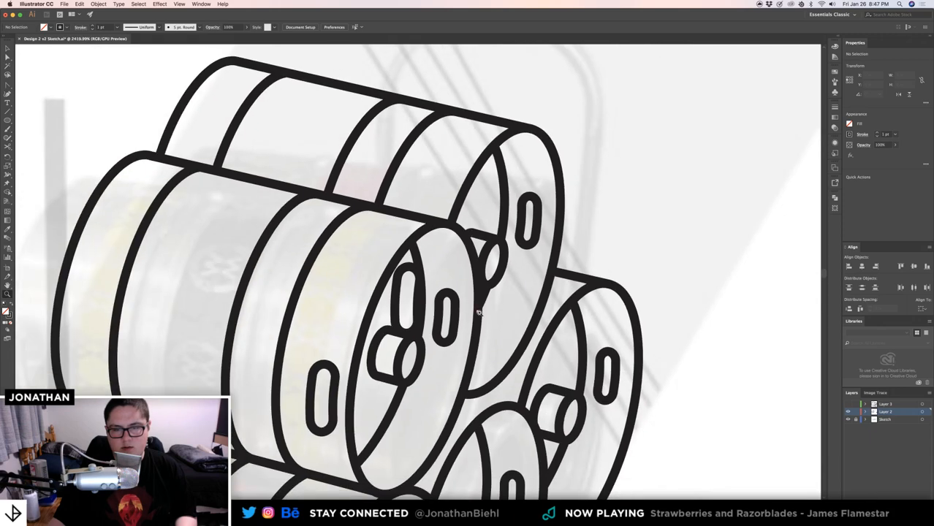
drag(479, 313, 606, 287)
key(super+z)
key(super+z)
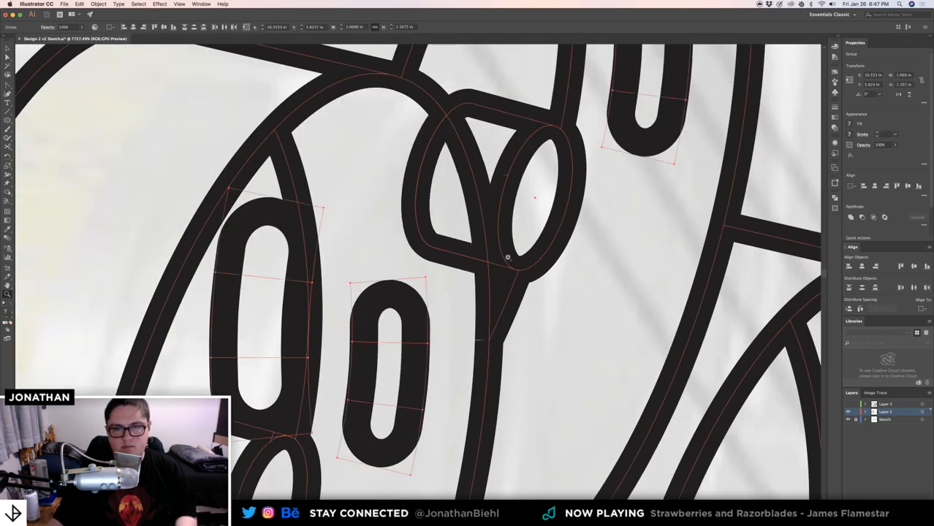
key(super+z)
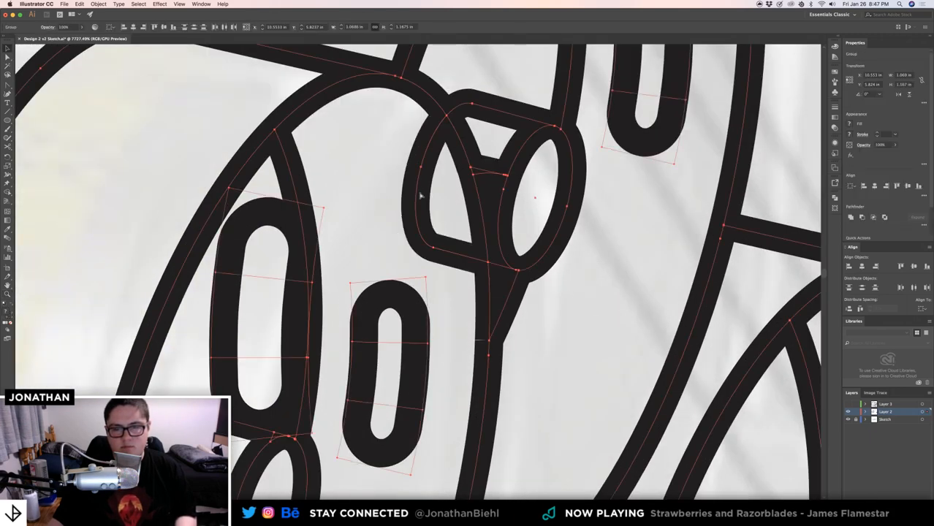
key(super+z)
key(super+z)
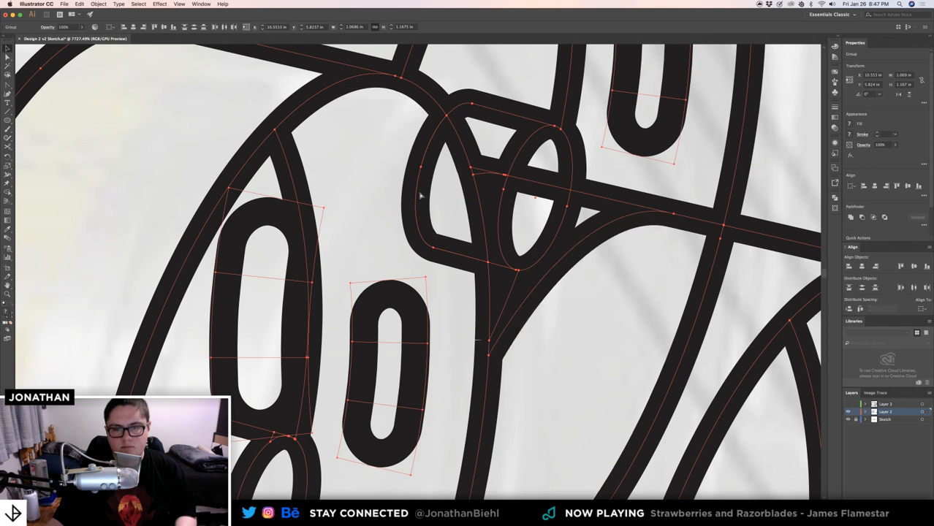
key(z)
drag(519, 199, 661, 238)
key(super+z)
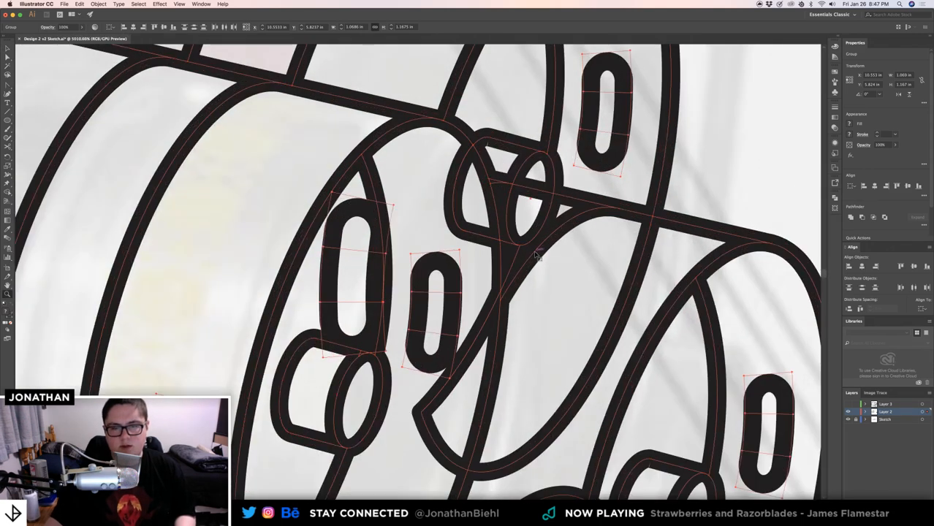
- Examine the gap in the rear tap's outline and check which keg group each overlapping path there belongs to
super+click(544, 303)
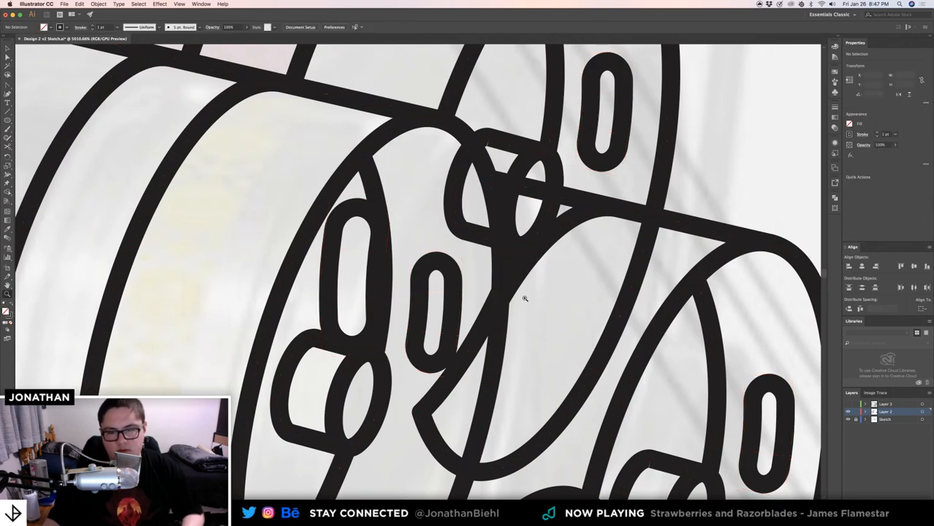
drag(524, 296, 475, 286)
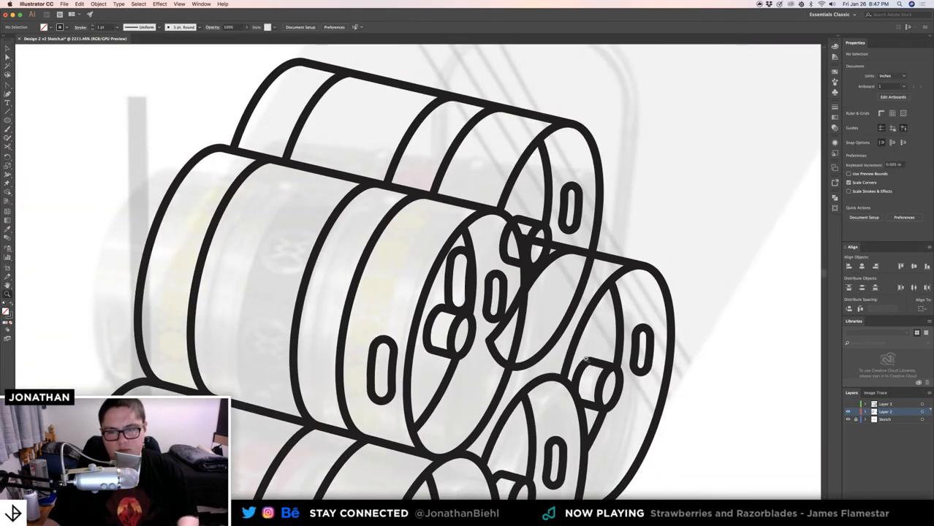
drag(591, 362, 452, 269)
drag(400, 291, 338, 307)
drag(313, 451, 352, 322)
drag(354, 362, 463, 369)
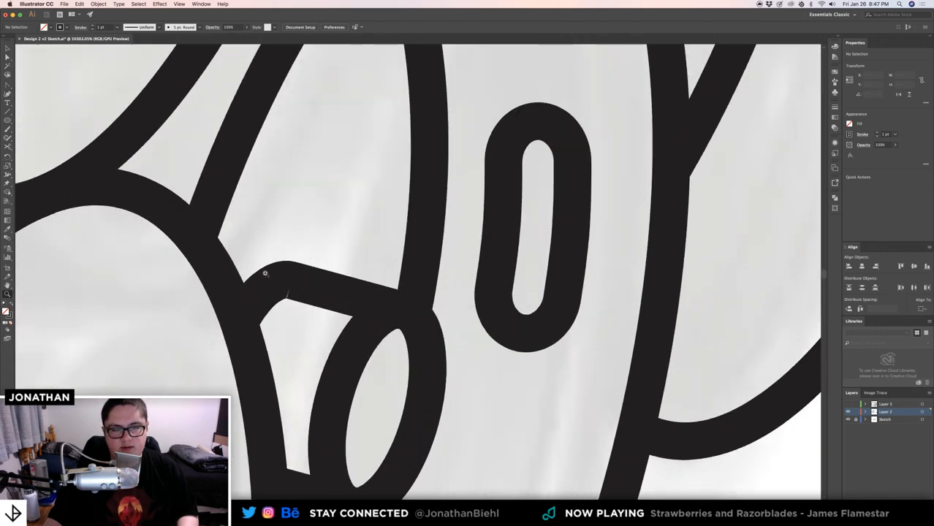
drag(267, 274, 241, 292)
drag(449, 299, 450, 273)
drag(446, 119, 441, 256)
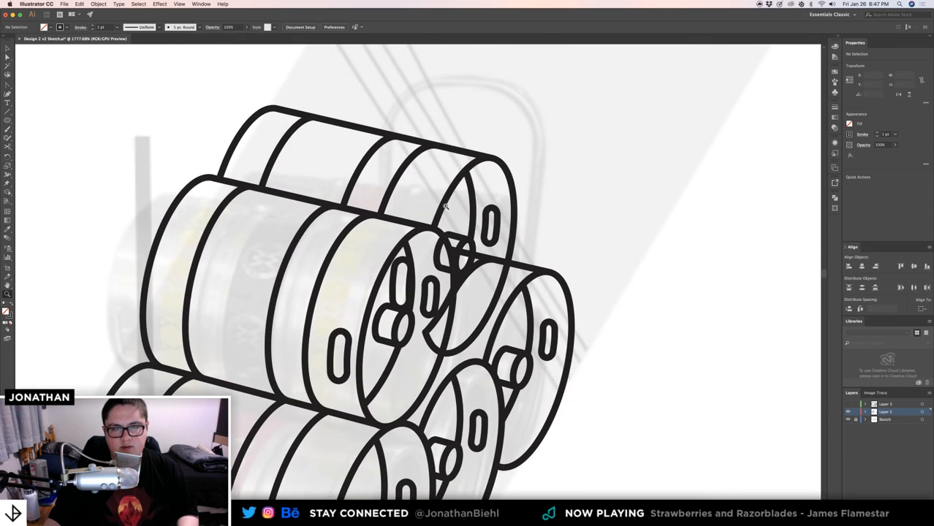
drag(475, 286, 497, 286)
key(v)
click(336, 260)
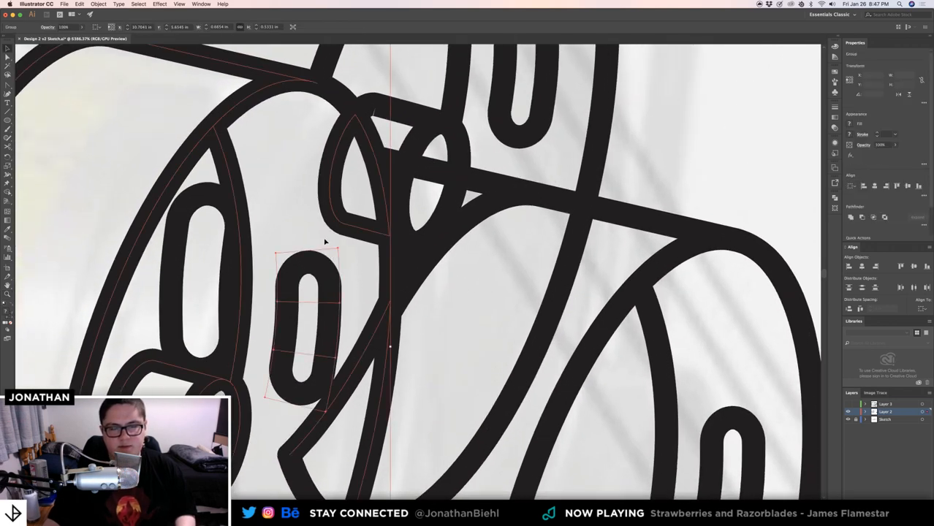
click(386, 95)
click(390, 111)
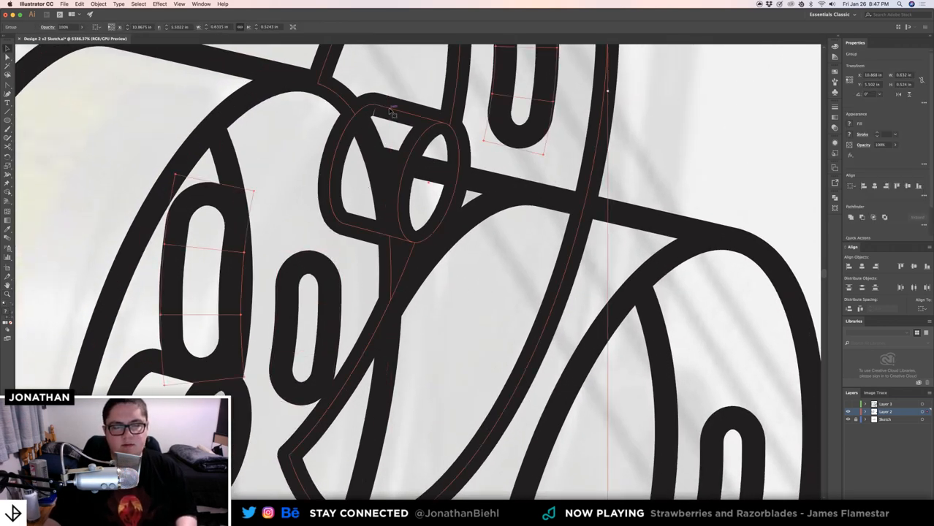
- Select all kegs and use Shape Builder to erase the line left of the rear tap's opening and the tap's side curve and bottom stub over the upper keg
key(z)
drag(467, 125, 285, 133)
key(v)
drag(547, 86, 358, 387)
key(z)
drag(436, 143, 440, 285)
key(k)
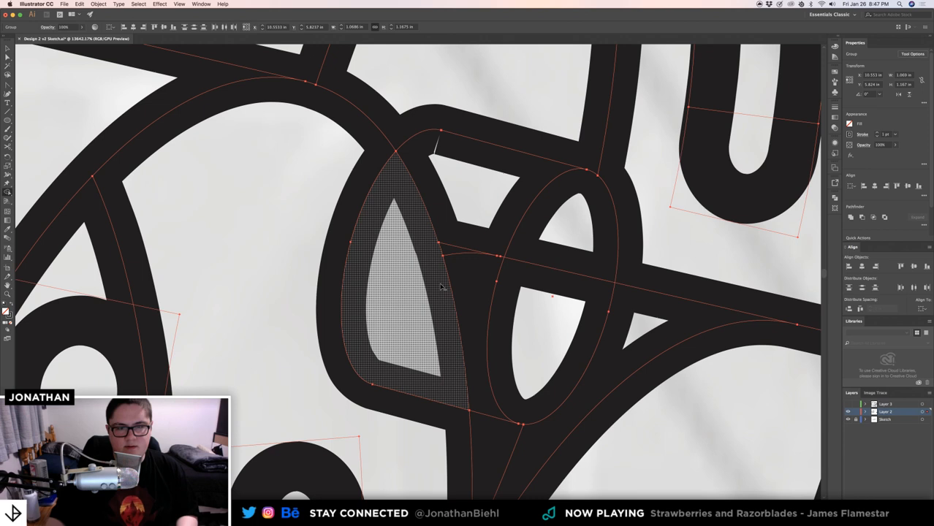
click(465, 251)
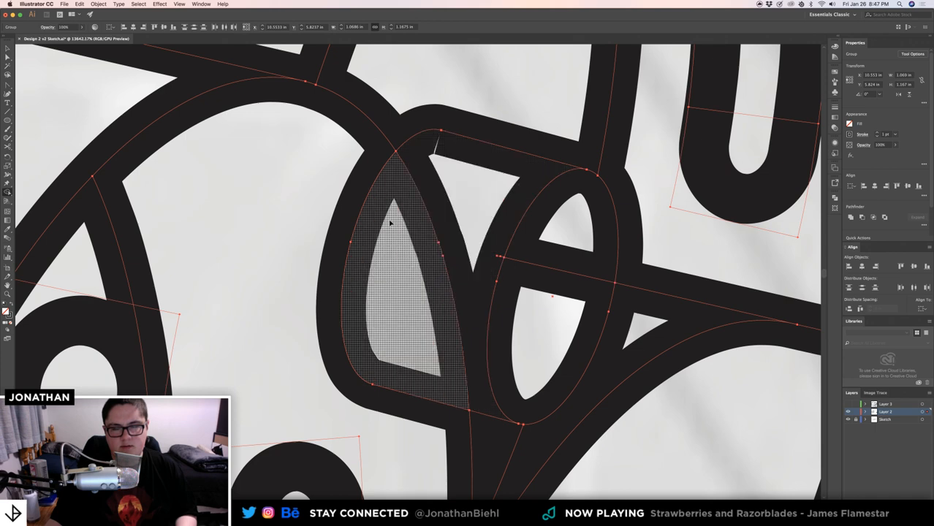
click(364, 210)
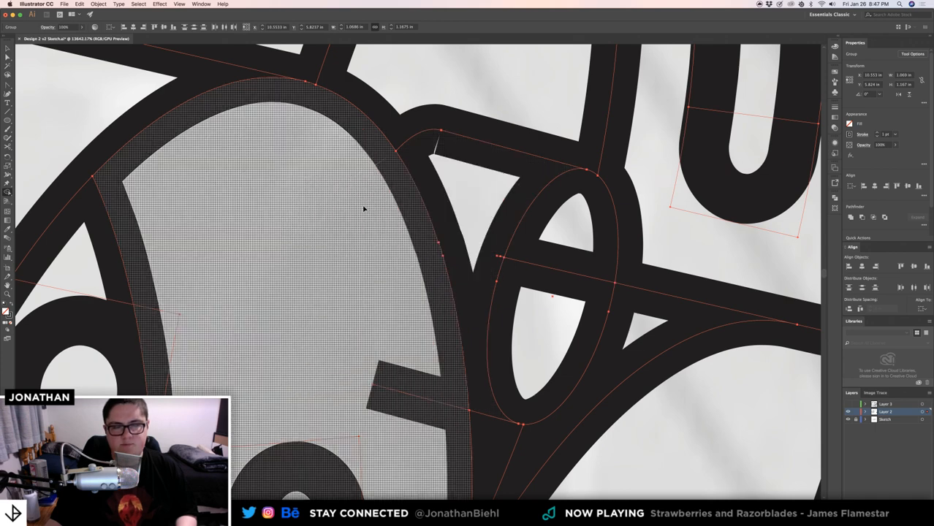
click(401, 394)
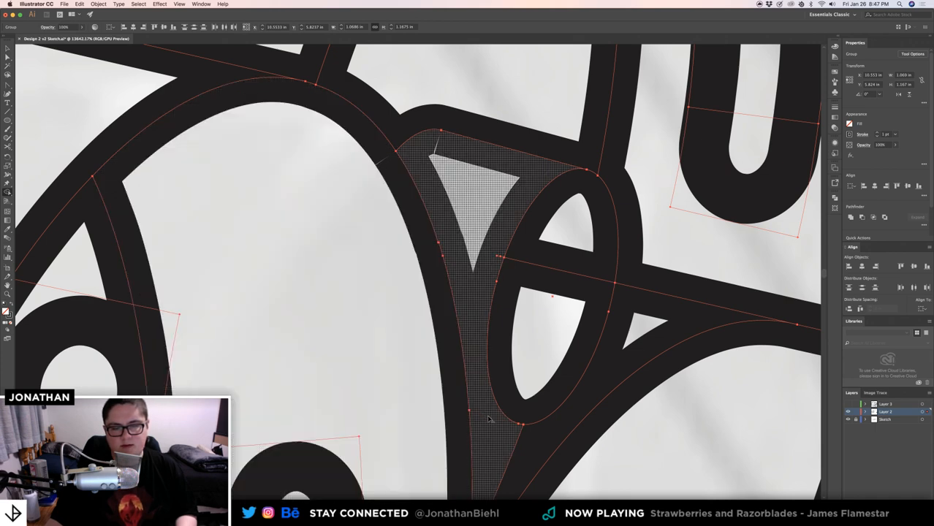
- Use Shape Builder to erase the rightmost keg's back-end curve where it crosses the upper front keg and the rear keg's face
key(z)
drag(540, 429, 471, 342)
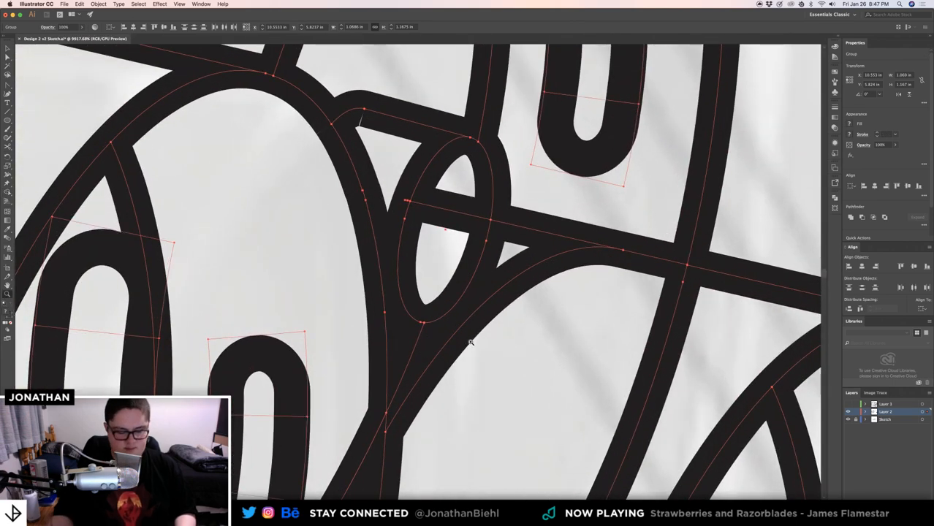
key(shift+l)
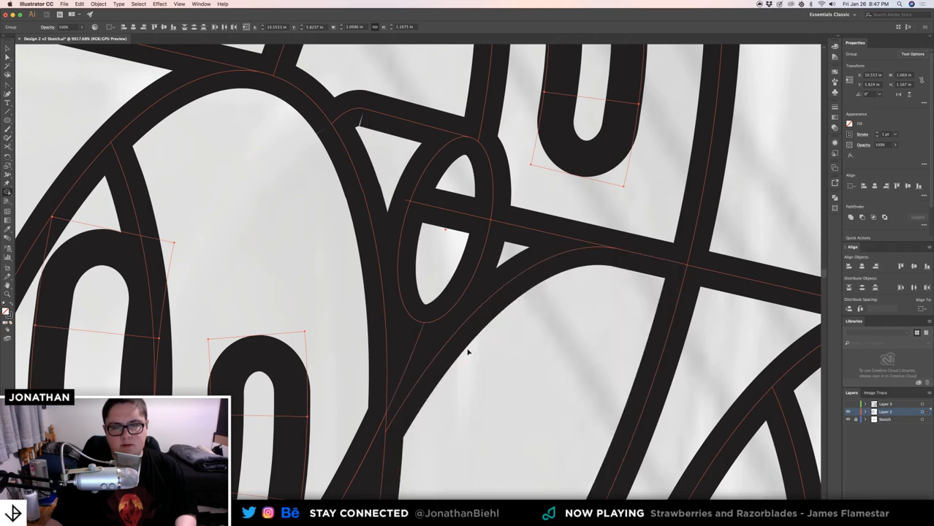
key(z)
drag(474, 324, 396, 319)
drag(437, 348, 421, 261)
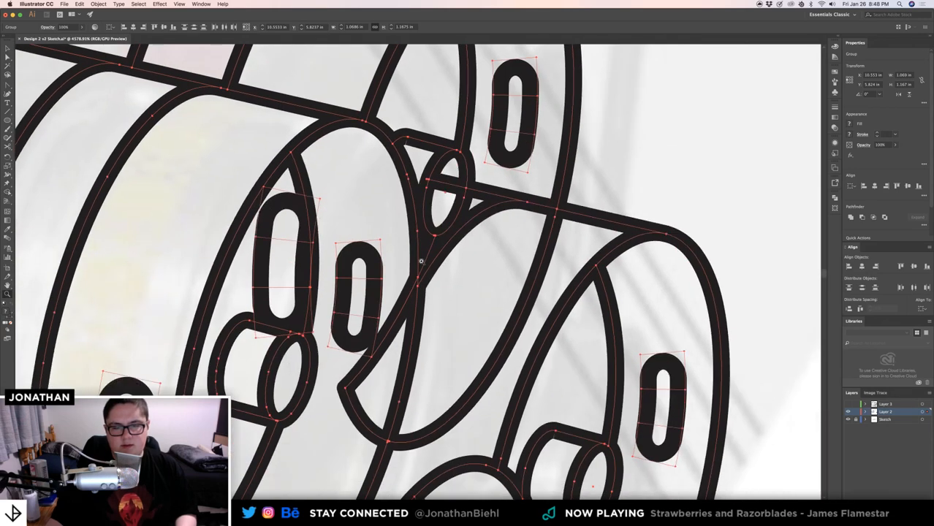
key(shift+l)
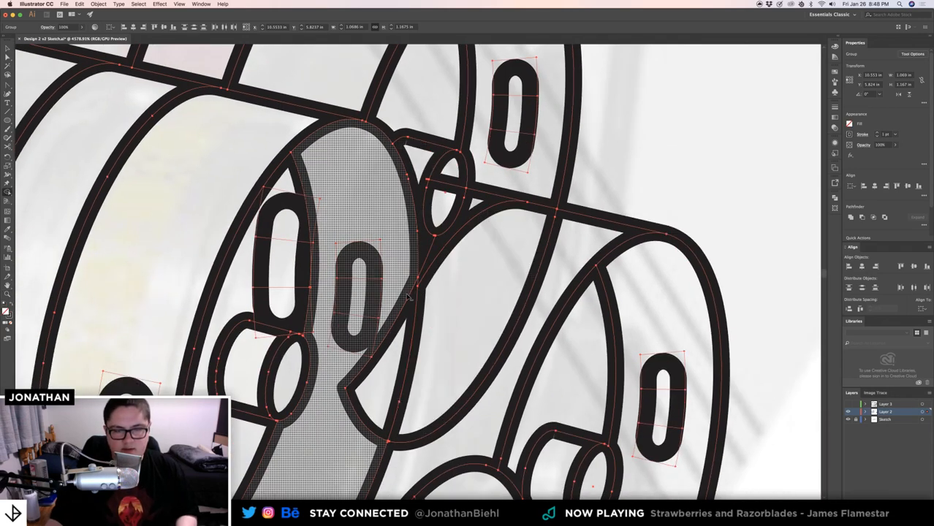
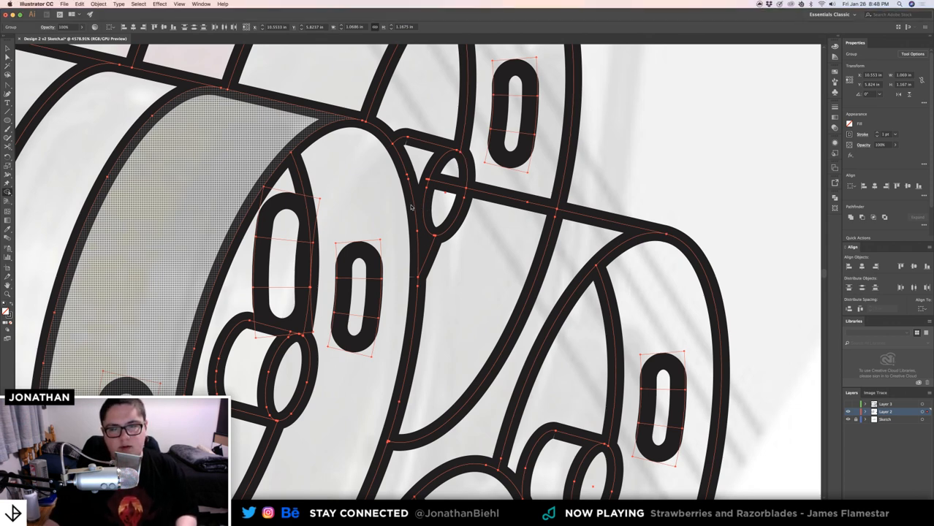
- Reselect all kegs and use Shape Builder to erase the rightmost keg's straight top line across the rear tap and the rear keg's face
scroll(429, 219, up, 3)
key(super+shift+a)
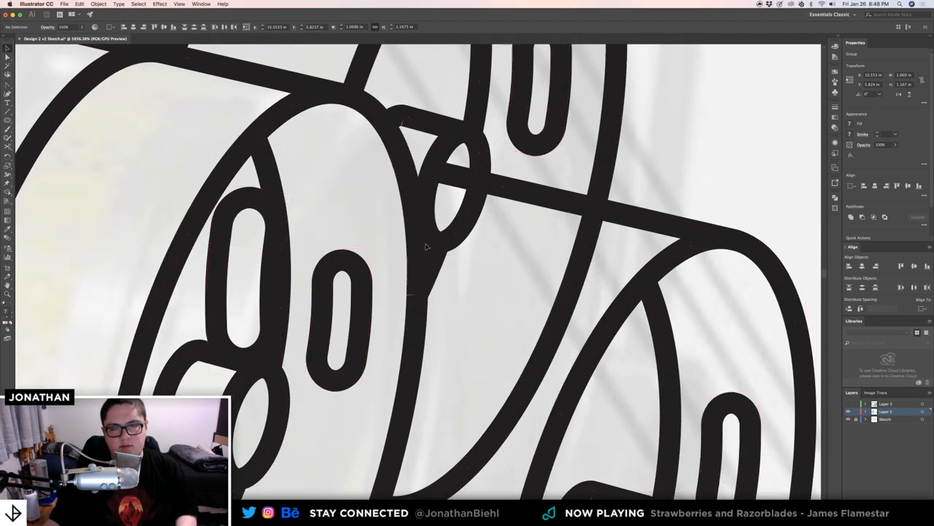
drag(432, 241, 381, 241)
drag(450, 243, 407, 242)
drag(424, 210, 559, 188)
key(super+a)
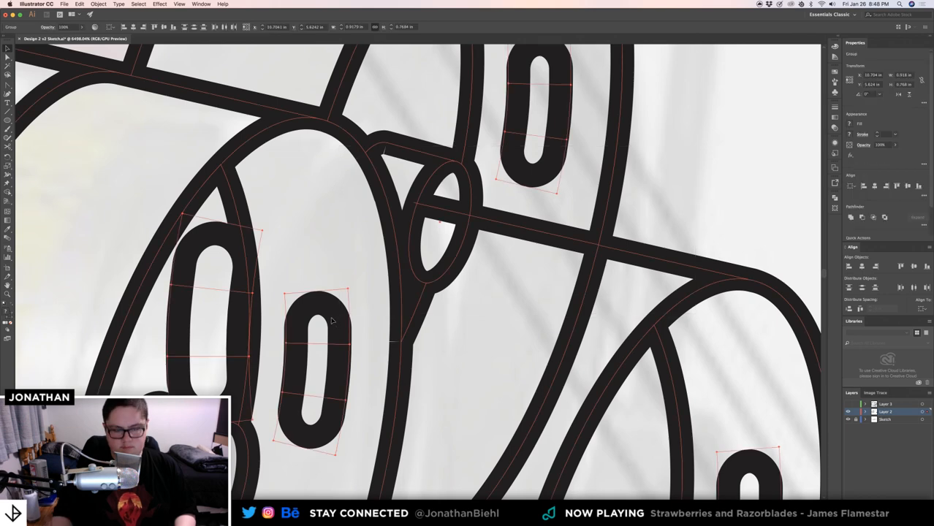
key(shift+m)
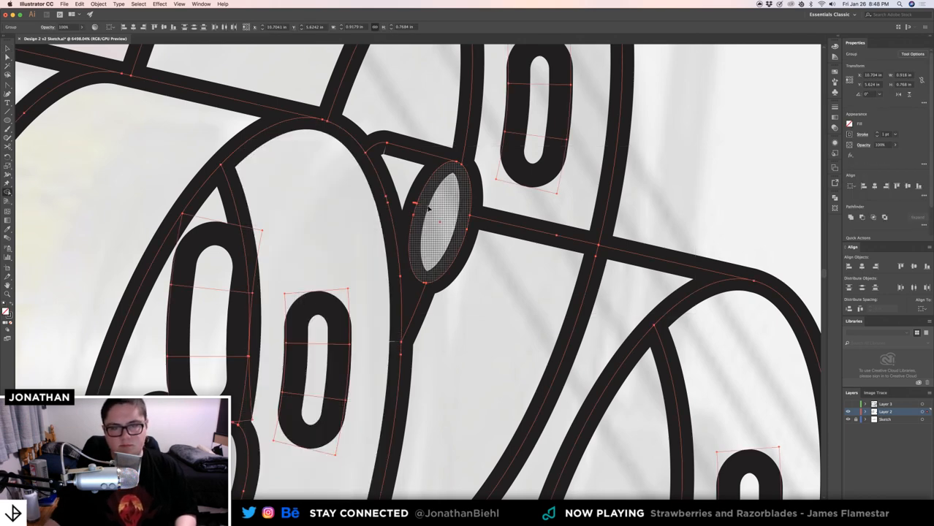
alt+click(491, 223)
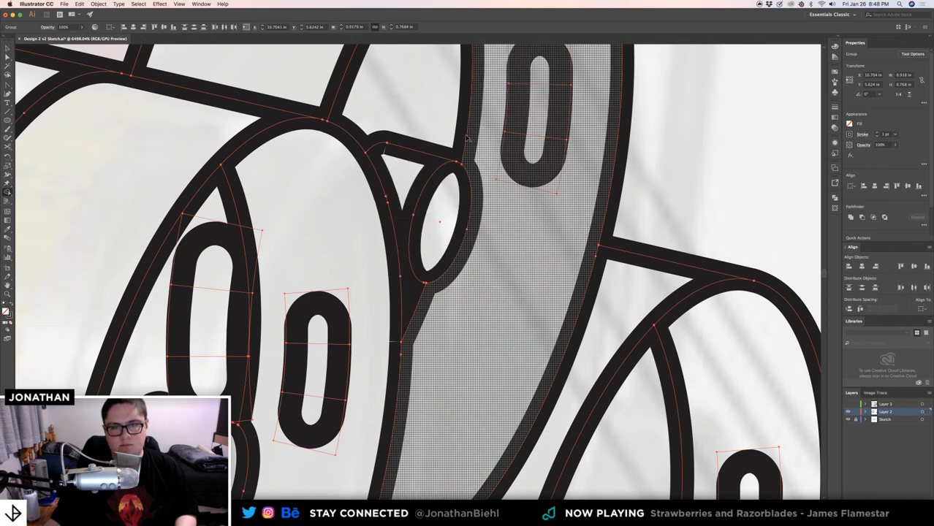
- Isolate the rear keg's group and delete its extra handle slot overlapping the upper front keg just above the tap
scroll(436, 302, up, 5)
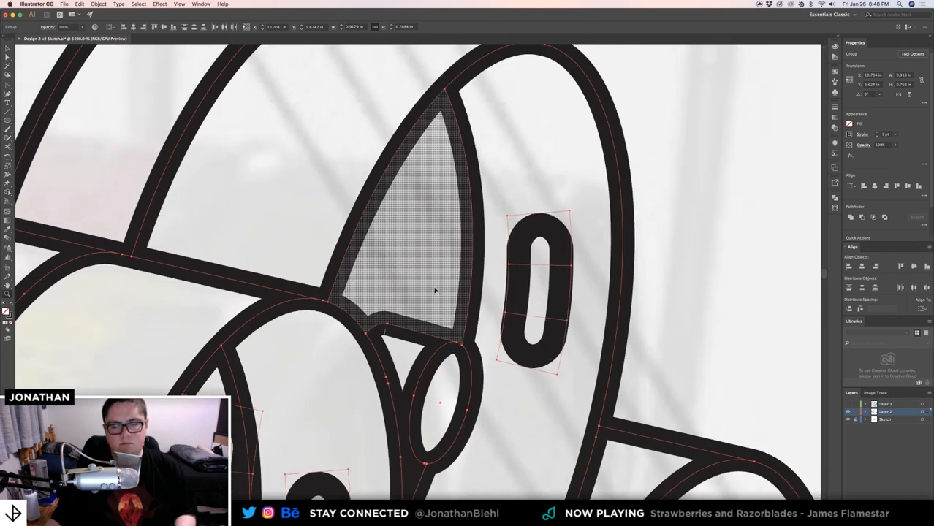
drag(435, 291, 401, 280)
key(super+shift+a)
drag(505, 277, 532, 245)
drag(414, 290, 490, 290)
key(v)
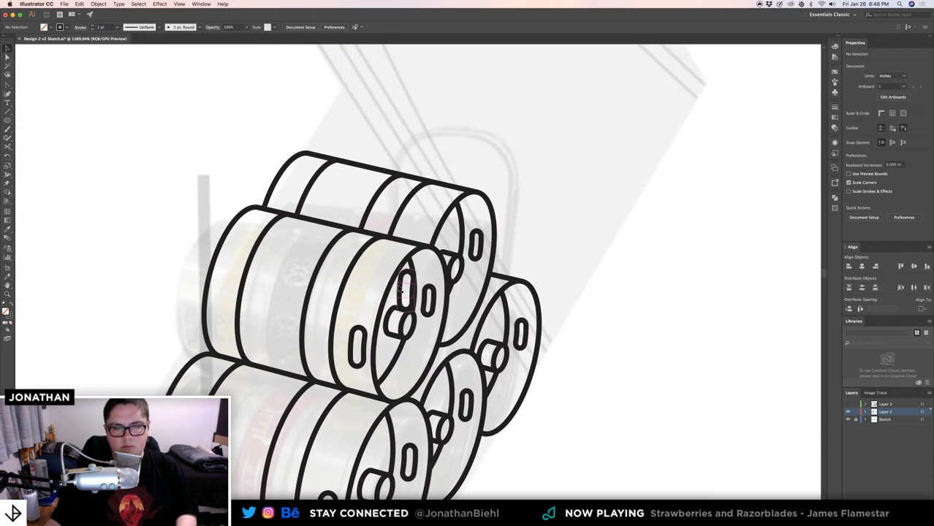
double_click(400, 290)
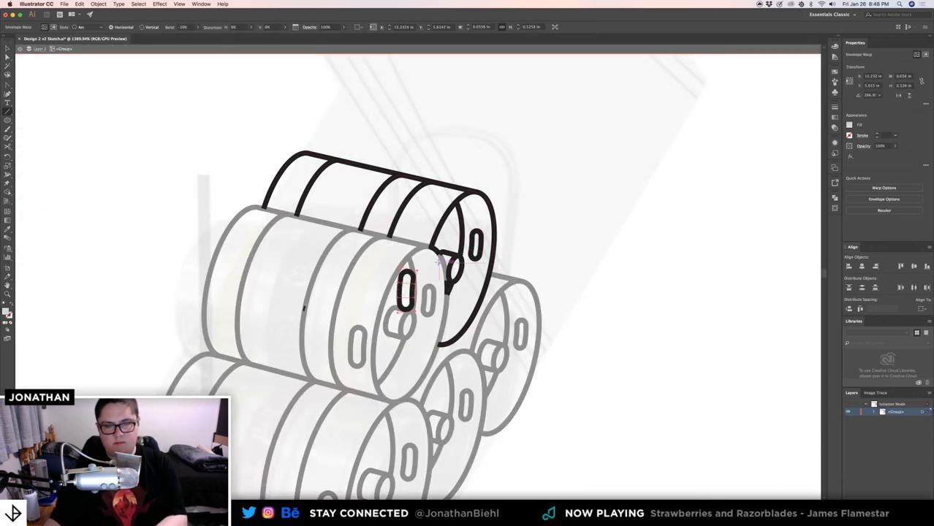
key(Delete)
key(v)
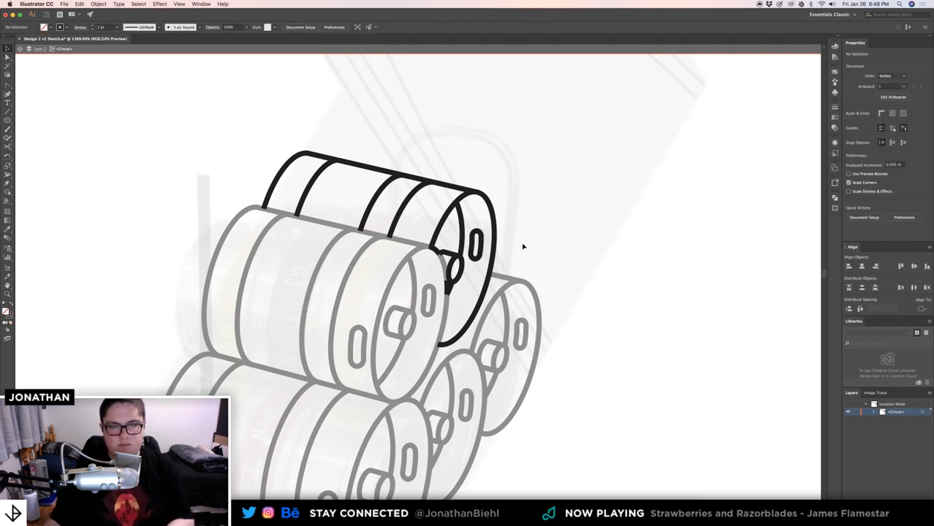
- Try to delete the short vertical path below the rear tap inside the isolated group
drag(446, 263, 484, 268)
drag(459, 296, 474, 296)
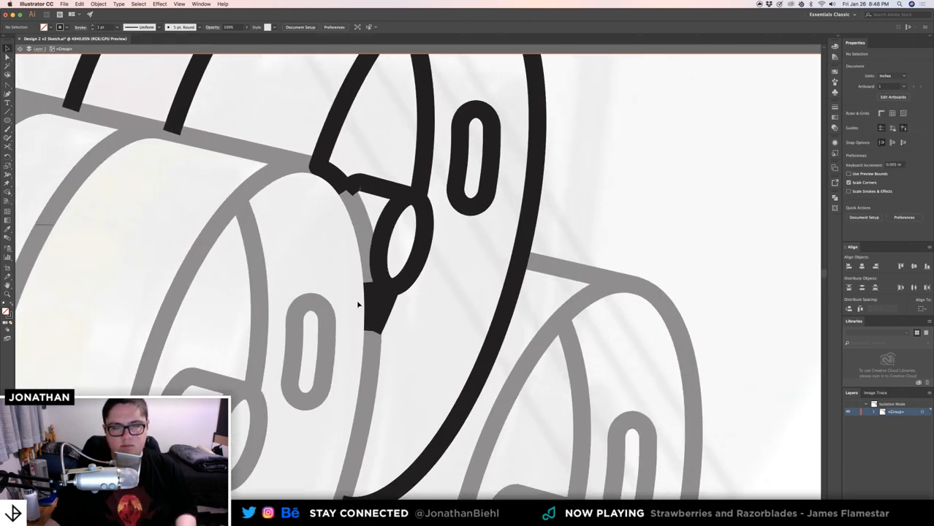
click(372, 301)
key(Delete)
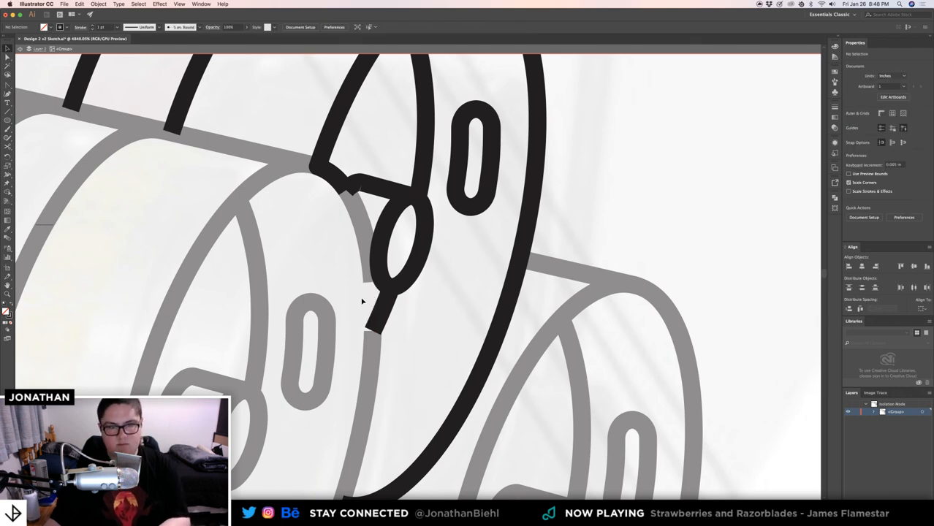
double_click(354, 306)
double_click(373, 307)
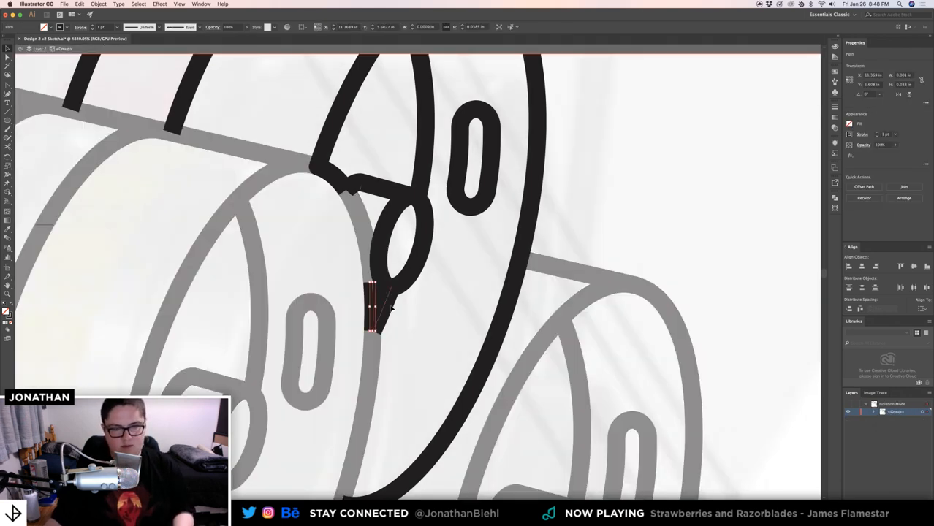
- Leave the isolated group, select all the kegs and expand their objects, fills and strokes
double_click(415, 310)
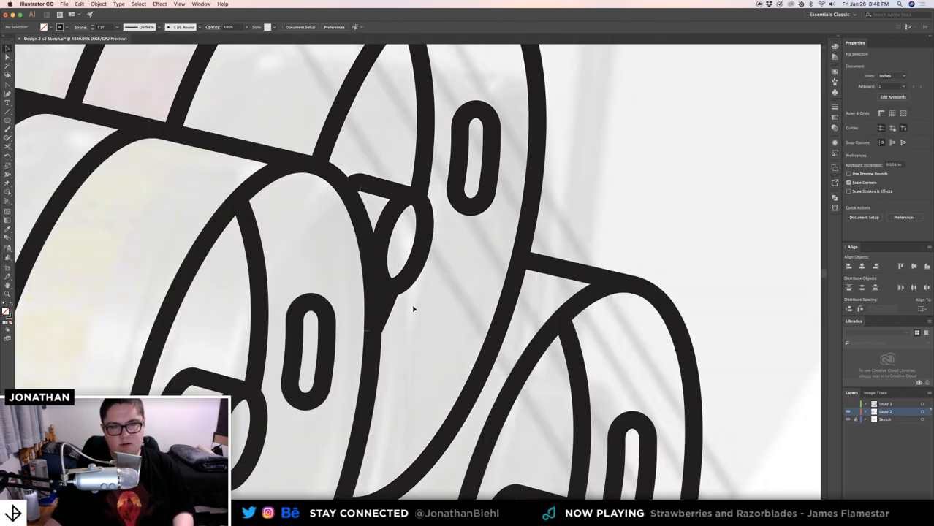
key(z)
mouse_move(414, 288)
mouse_down()
mouse_move(329, 289)
mouse_move(421, 280)
mouse_up()
drag(391, 252, 256, 175)
key(v)
drag(255, 142, 525, 399)
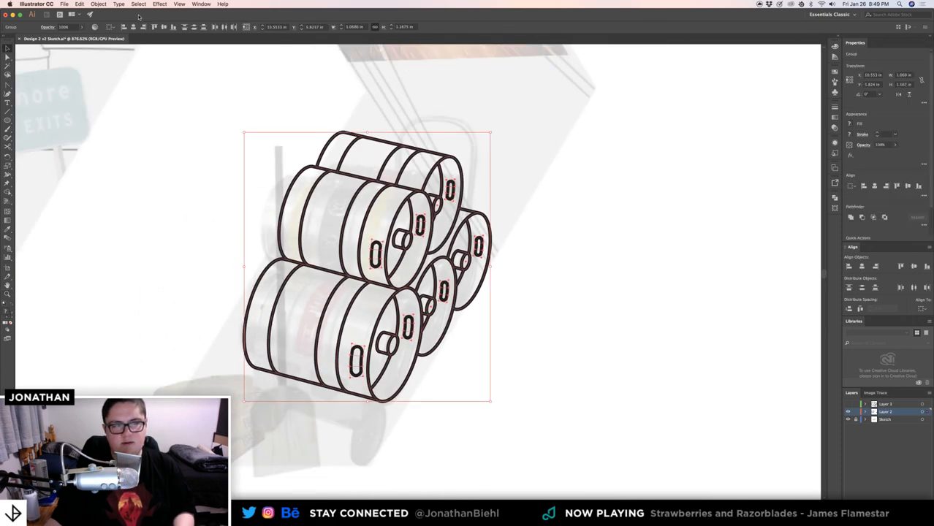
click(88, 5)
click(101, 77)
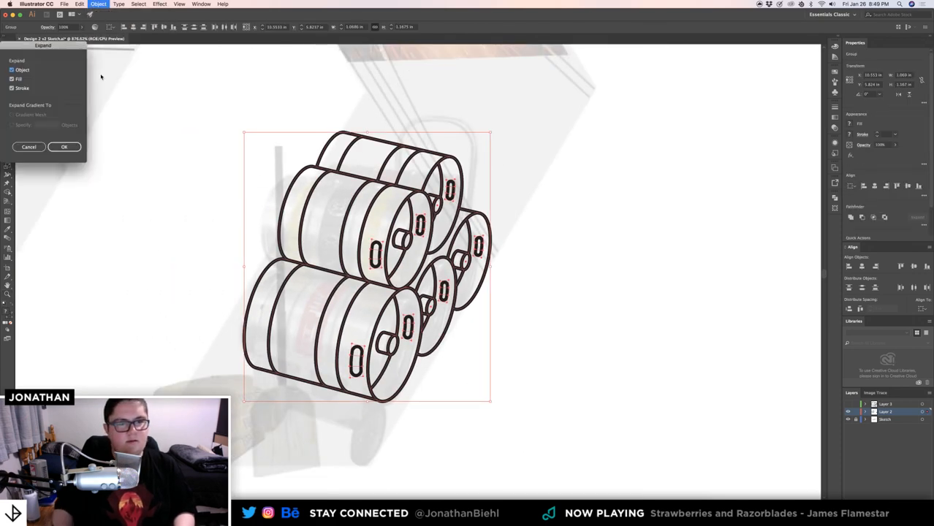
key(Return)
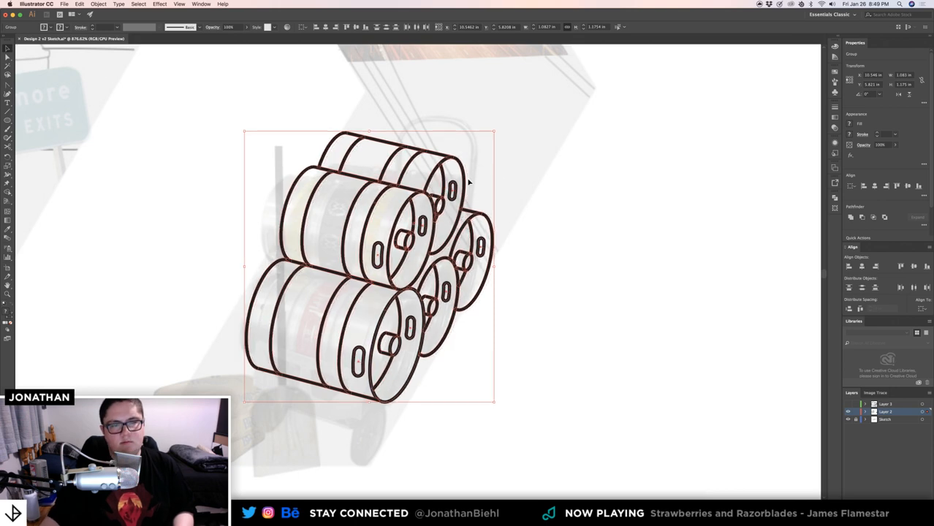
- Start a Pen path on the inner edge of the upper front keg's rim, just above the hairline gap near the rear tap
click(472, 184)
key(z)
drag(430, 193, 536, 273)
drag(296, 183, 429, 196)
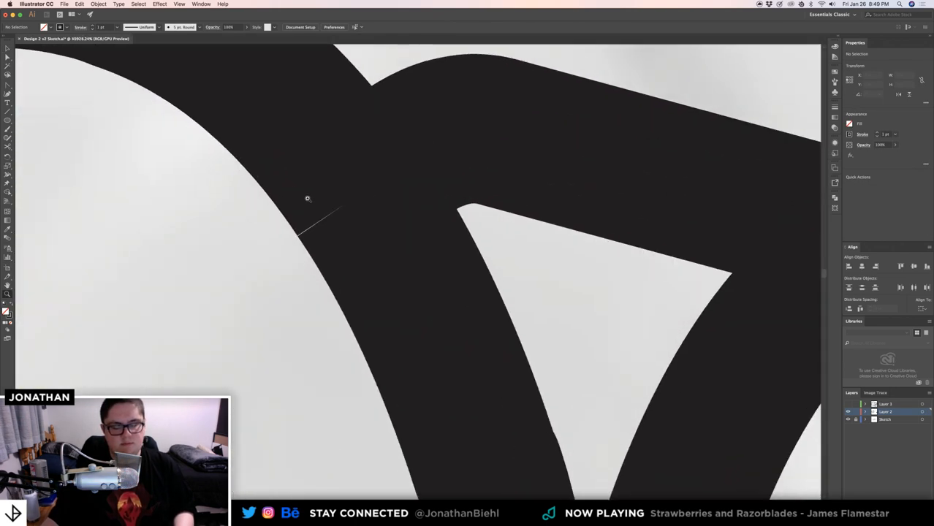
key(p)
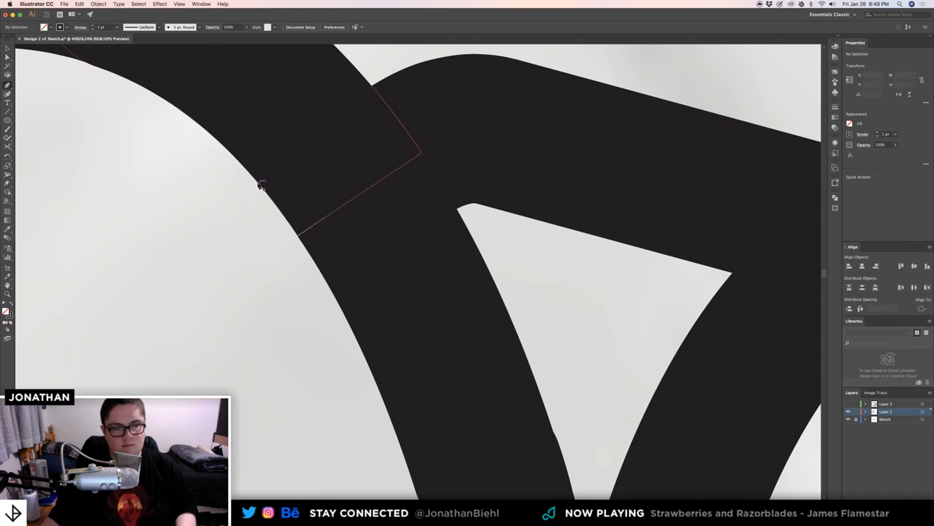
click(260, 184)
- Try to continue the patch path past the hairline gap with a black stroke and no fill
click(315, 262)
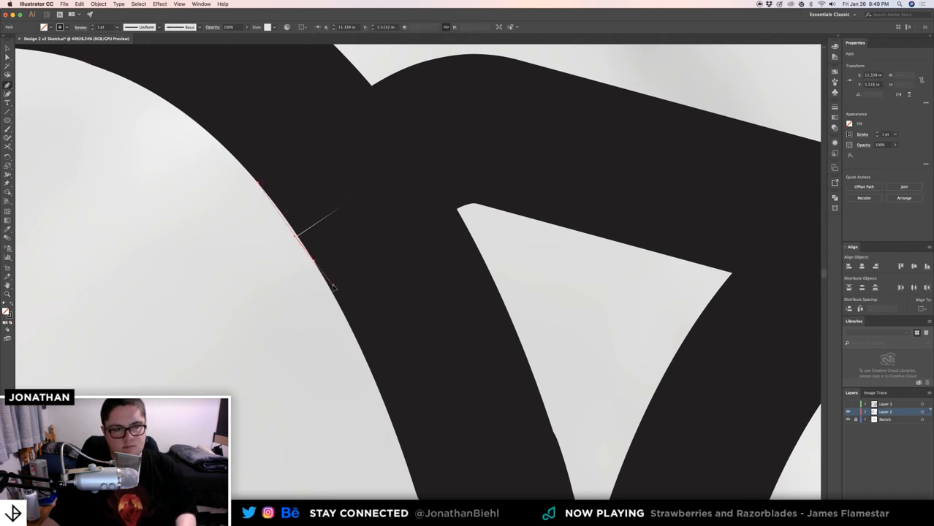
drag(334, 309, 359, 346)
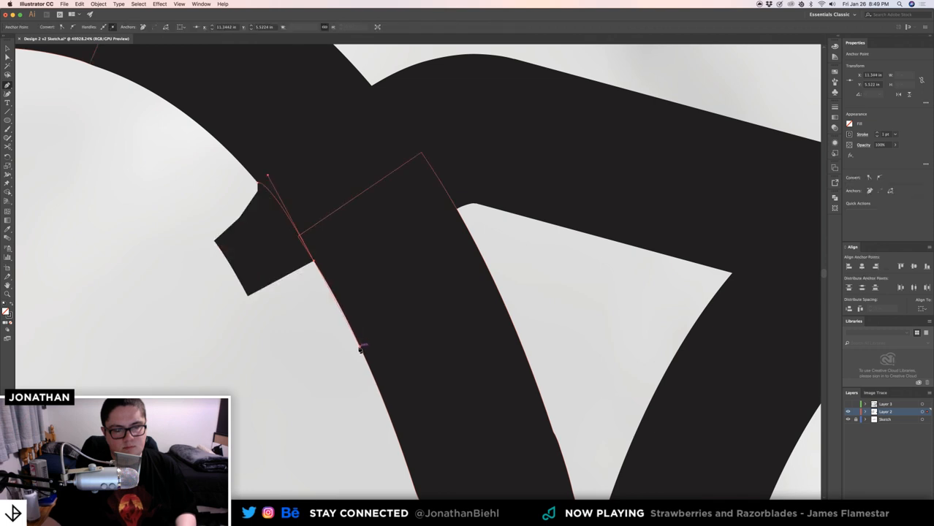
key(super+z)
drag(281, 292, 306, 307)
key(super+z)
- Swap the path to a black fill without stroke and draw it as a closed patch covering the hairline gap
key(shift+x)
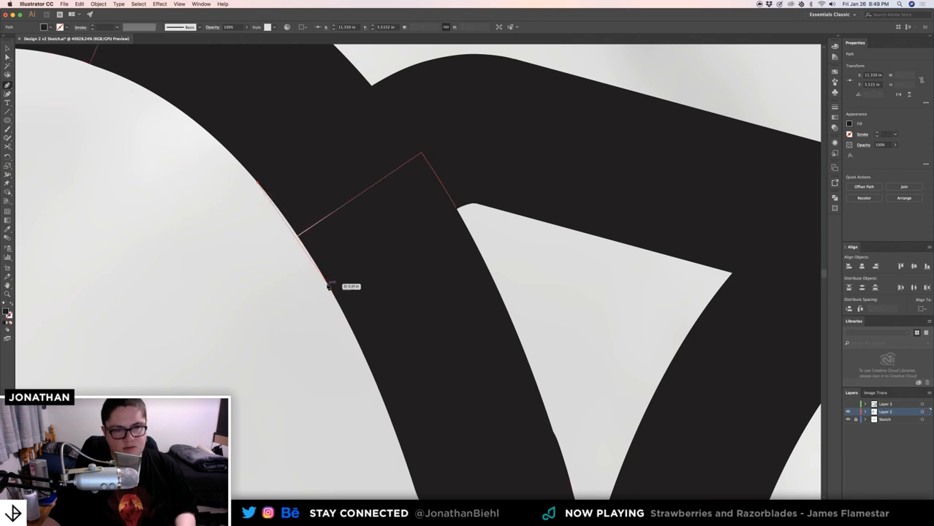
drag(327, 283, 346, 317)
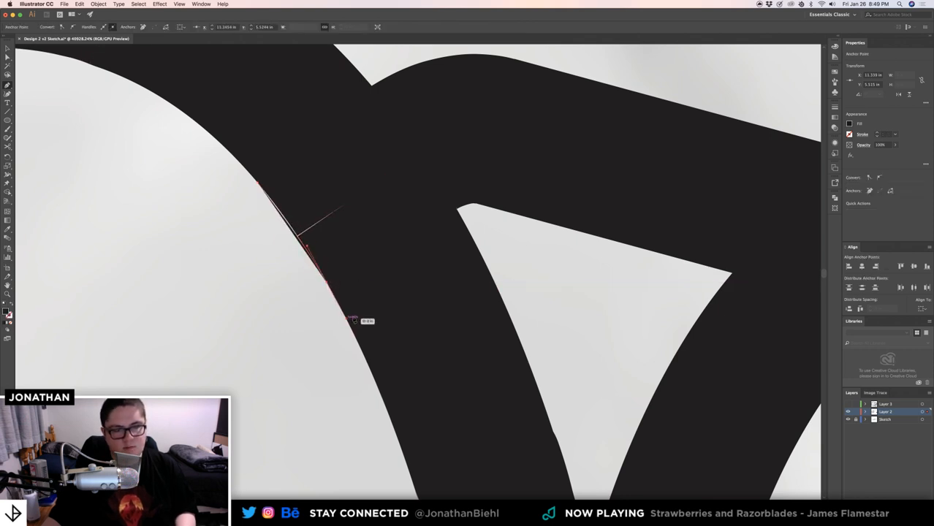
click(399, 250)
click(366, 154)
click(304, 134)
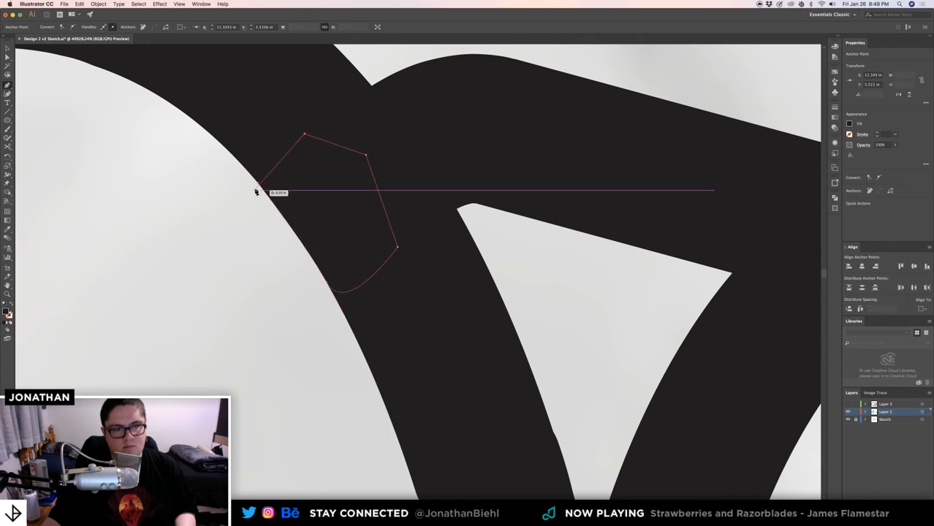
click(257, 183)
- Select the patch with the expanded kegs and merge it into the upper front keg's rim using Shape Builder
key(v)
drag(267, 236, 541, 175)
key(shift+m)
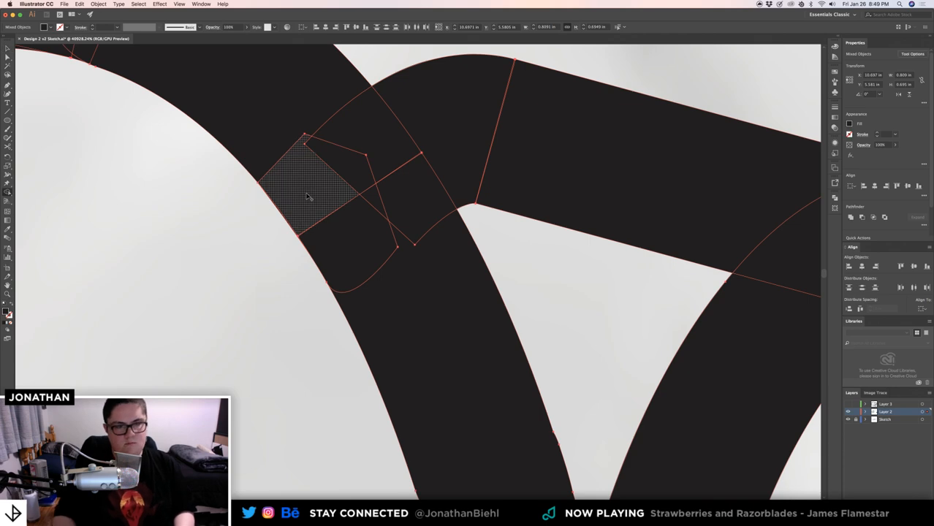
mouse_move(383, 184)
mouse_down()
mouse_move(475, 141)
mouse_move(382, 235)
mouse_move(416, 253)
mouse_move(296, 233)
mouse_up()
key(z)
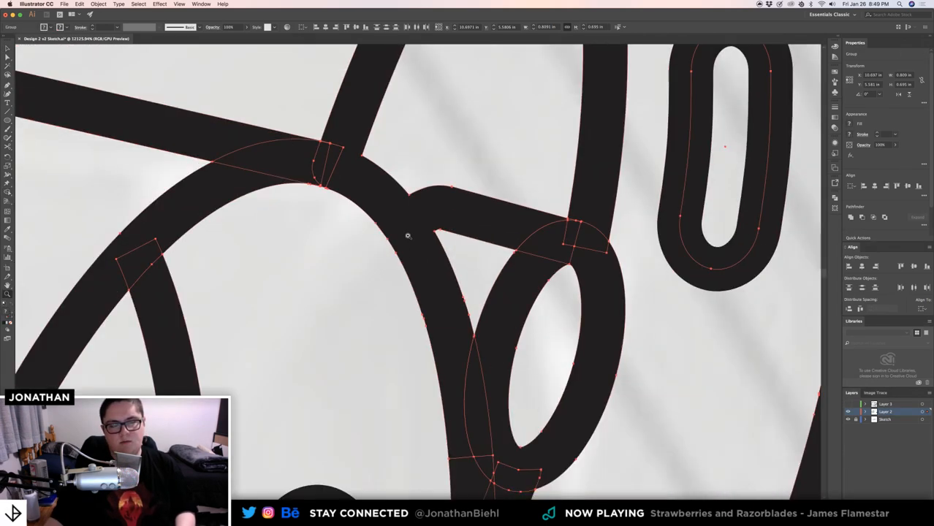
key(v)
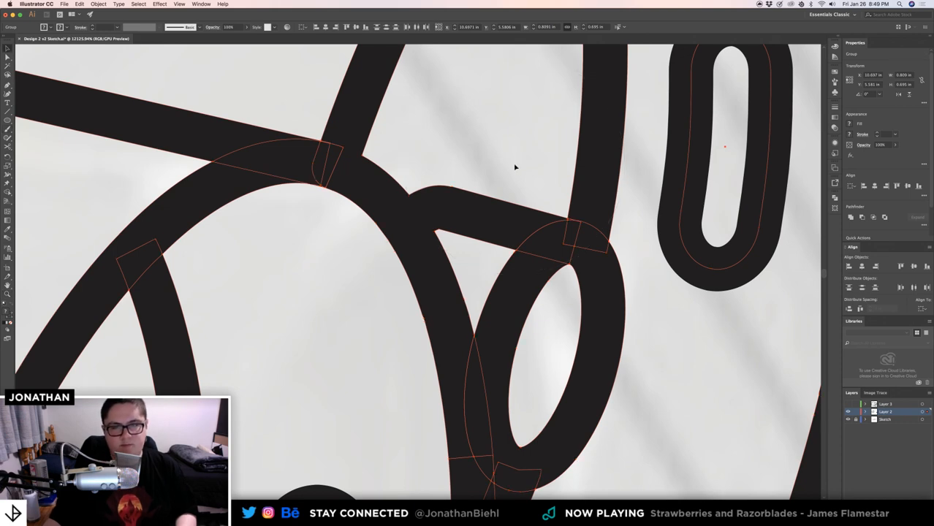
click(515, 133)
- Try swapping the fill and stroke on the entire stack of kegs
drag(514, 128, 473, 234)
key(z)
drag(412, 309, 489, 307)
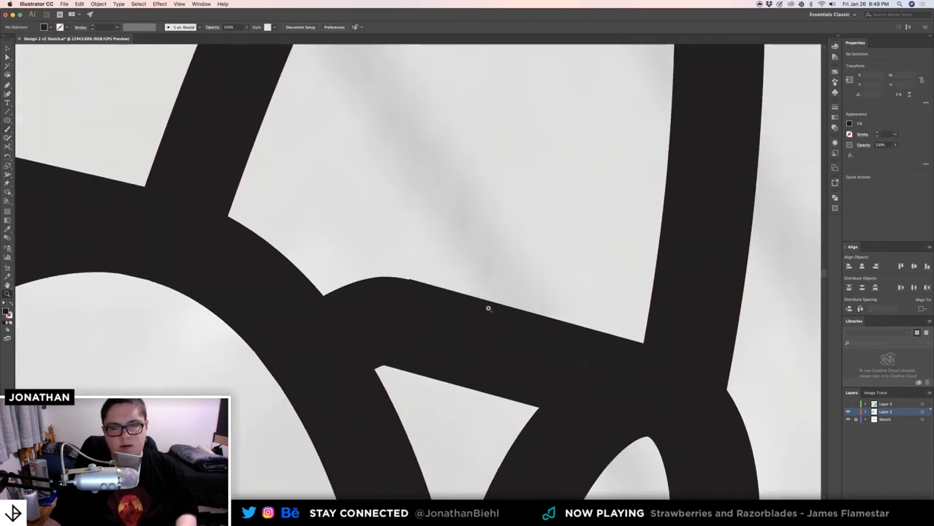
drag(448, 270, 369, 261)
scroll(369, 261, down, 3)
key(v)
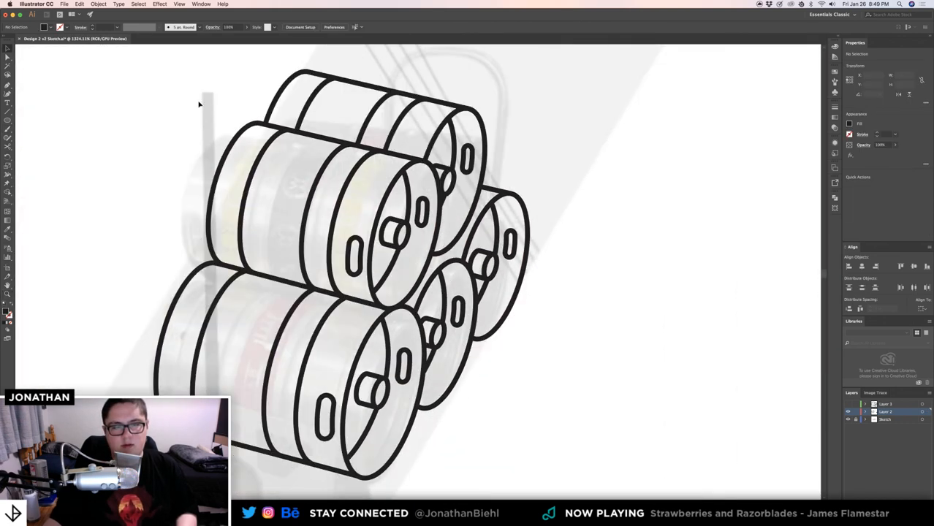
drag(200, 93, 629, 453)
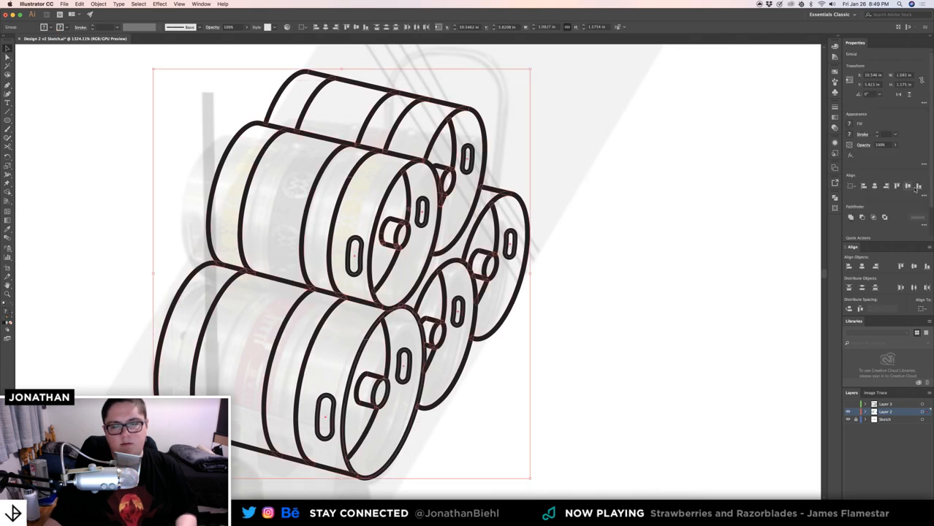
key(shift+x)
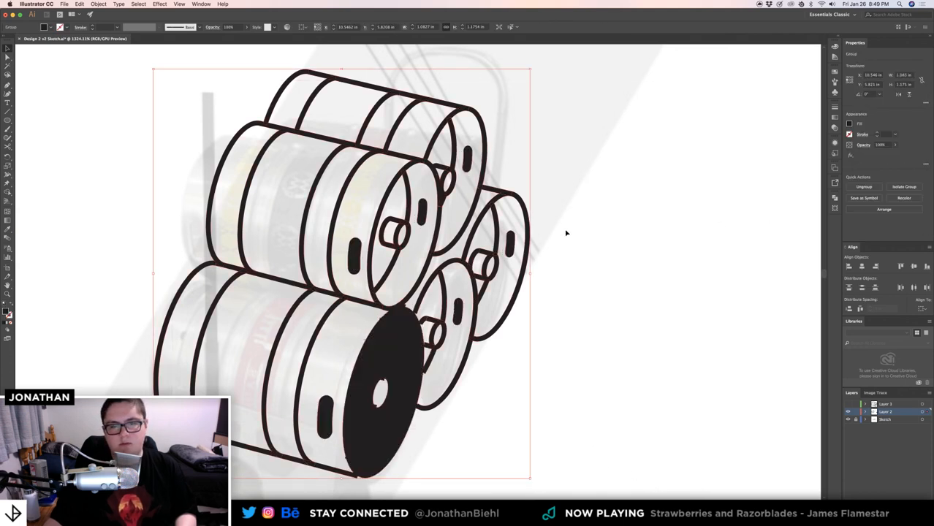
key(super+z)
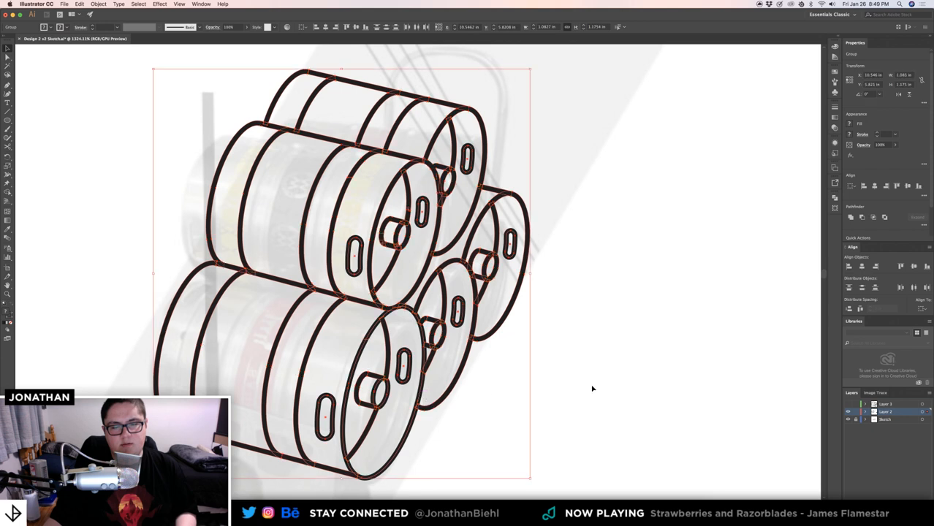
- Isolate the upper front keg and expand the strokes of its two rounded handle slots into filled shapes
click(592, 386)
drag(159, 89, 163, 113)
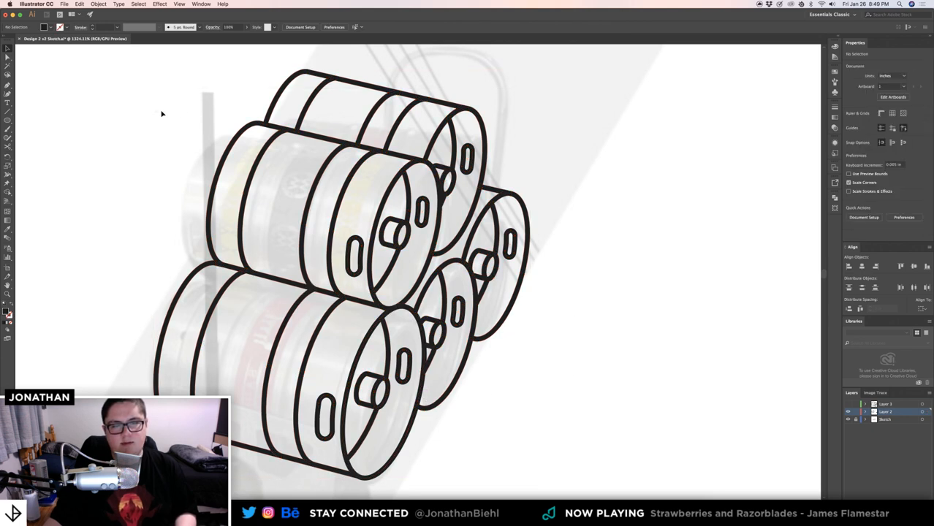
double_click(366, 253)
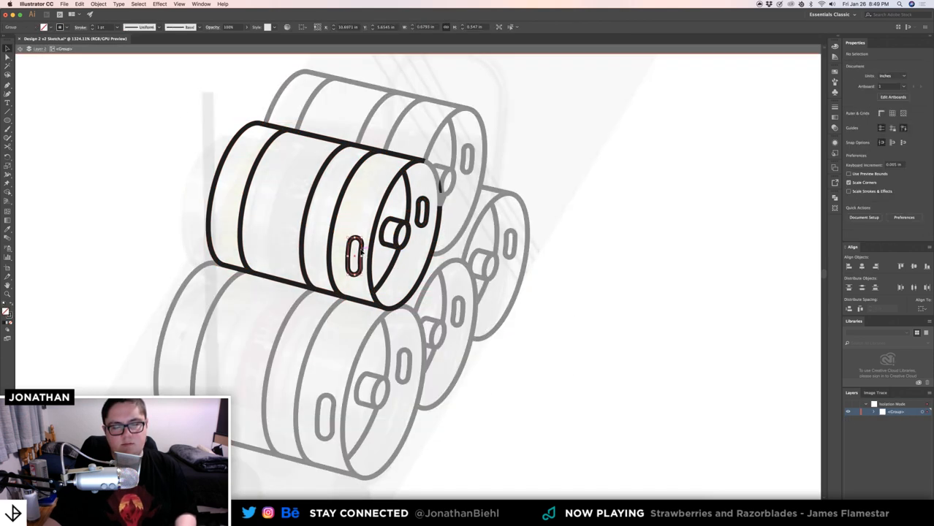
click(79, 4)
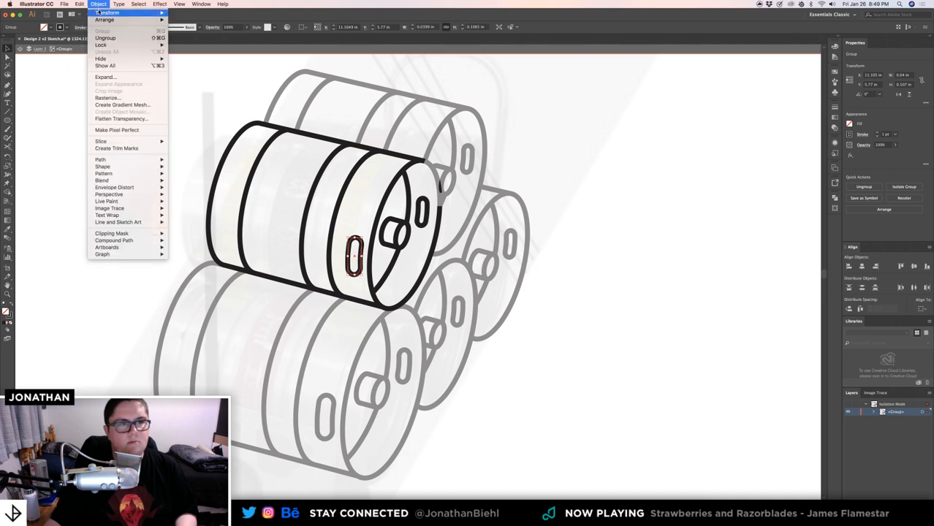
click(102, 77)
drag(346, 241, 413, 197)
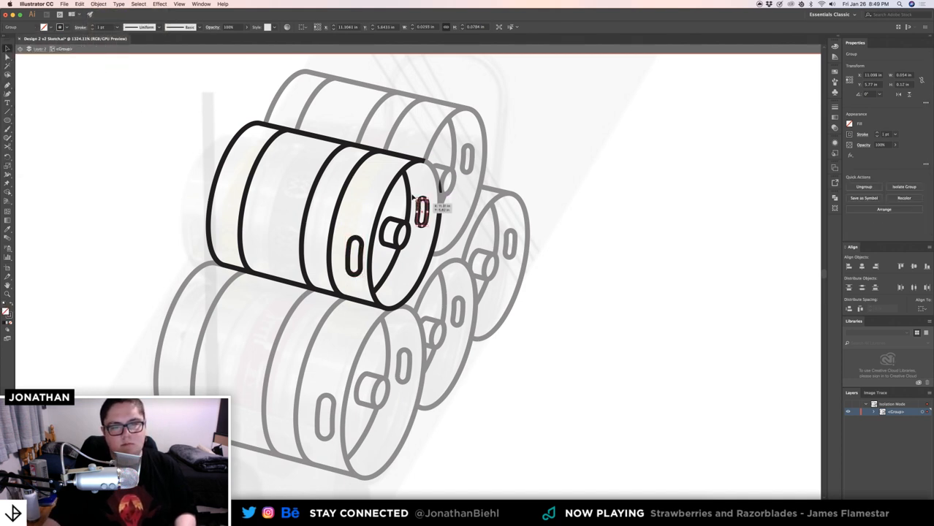
click(107, 4)
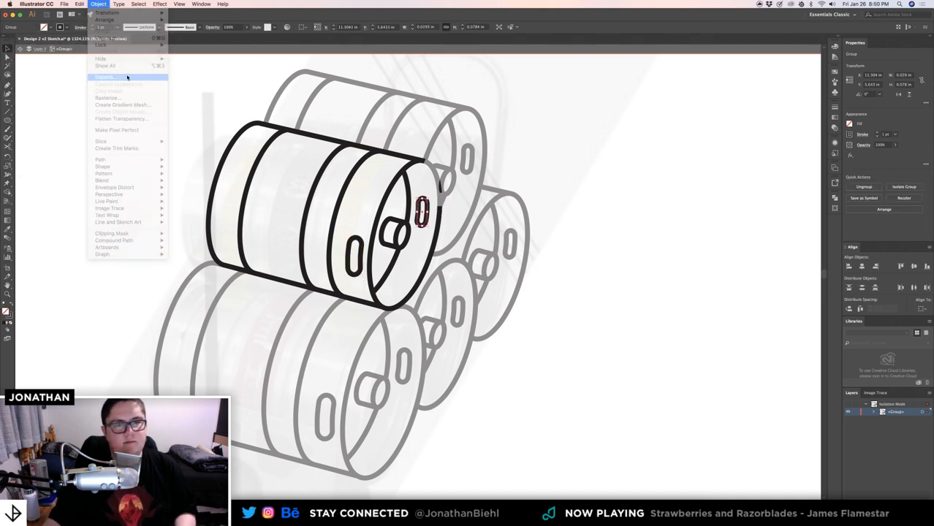
click(128, 77)
key(Return)
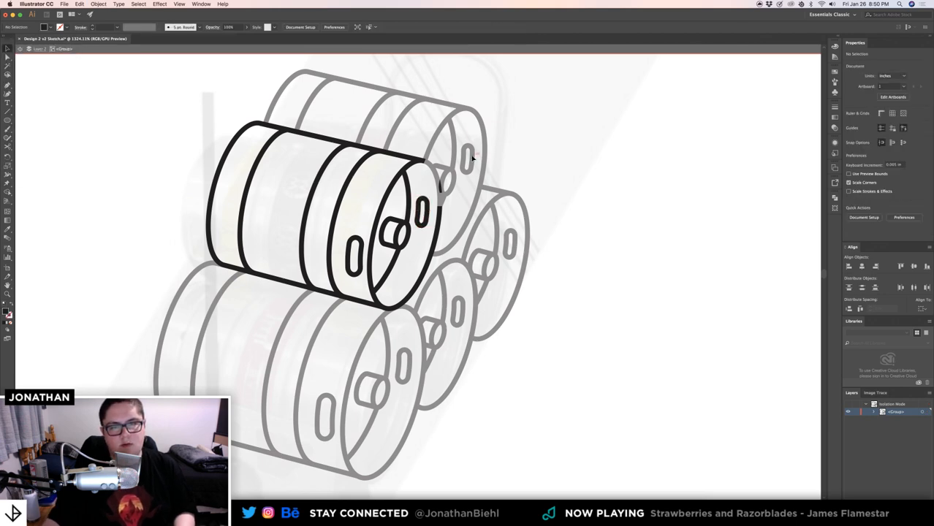
- Expand the stroke of the handle slot on the upper rear keg, isolating that keg's group for the edit
double_click(475, 159)
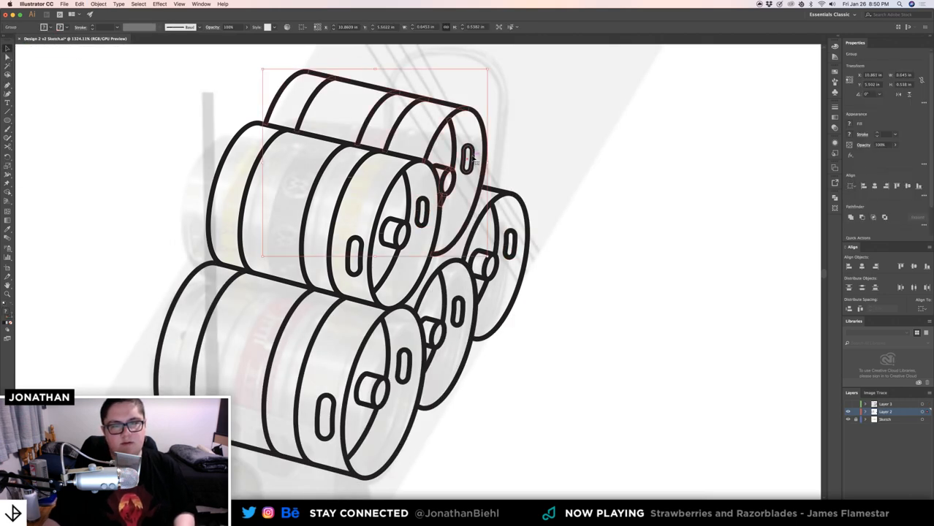
double_click(475, 157)
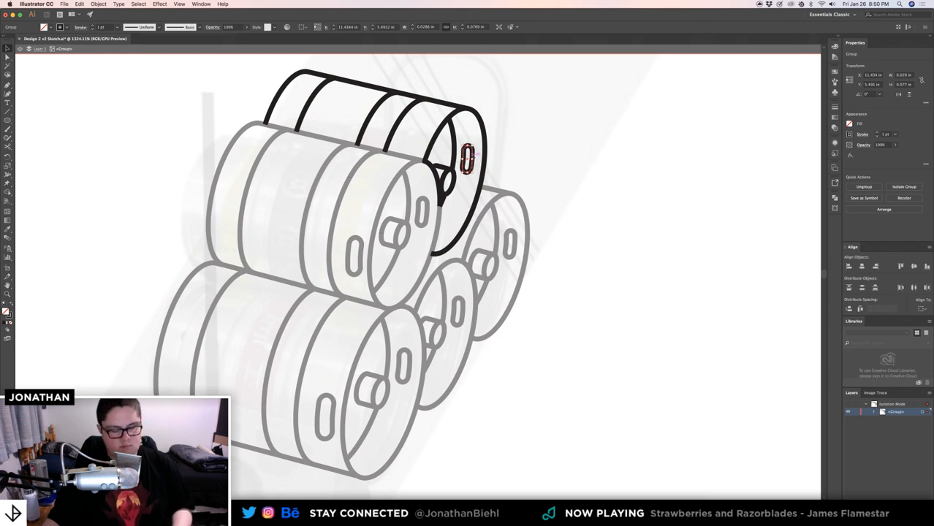
click(98, 4)
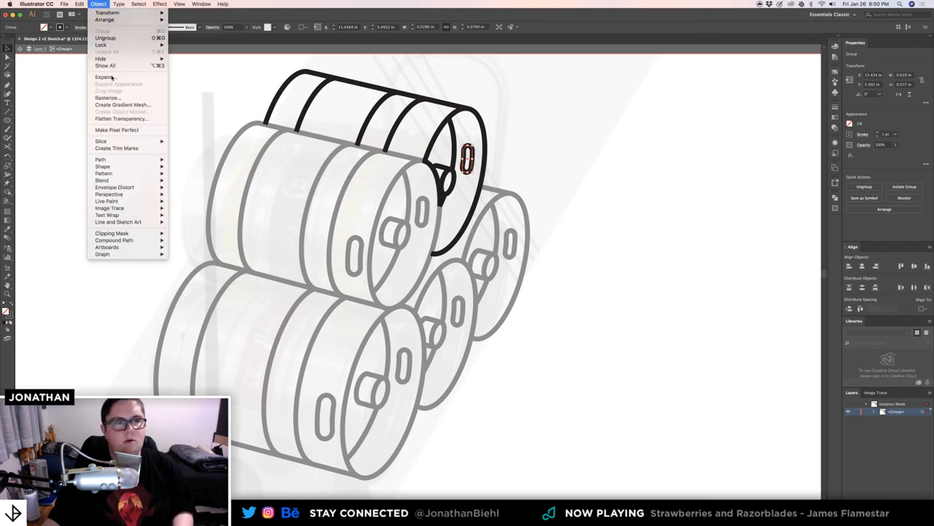
click(111, 77)
key(Return)
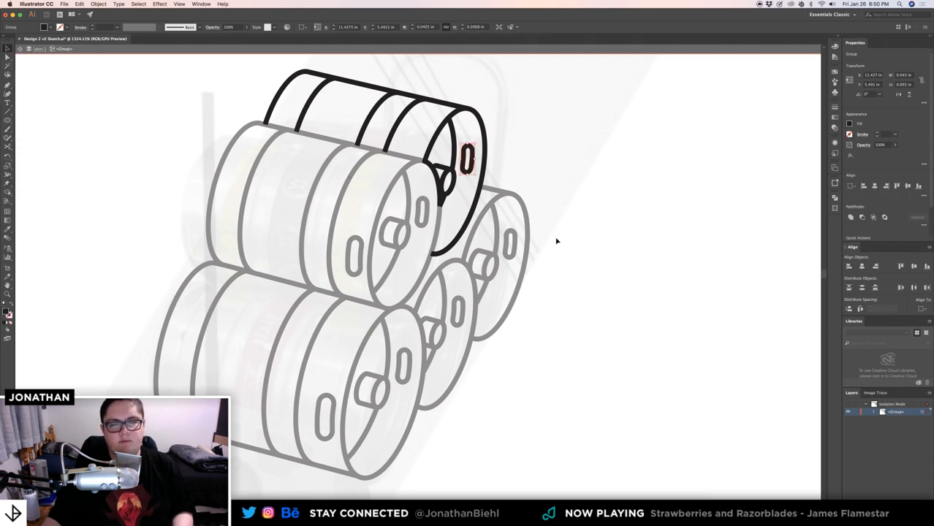
double_click(560, 330)
- Isolate the lower middle keg, expand the fill and stroke of its handle slot, and leave isolation
double_click(463, 322)
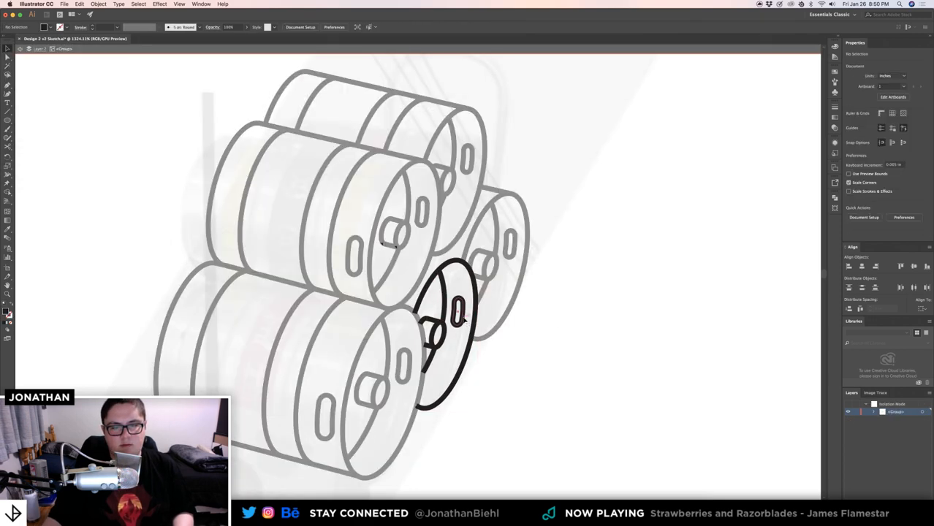
click(99, 4)
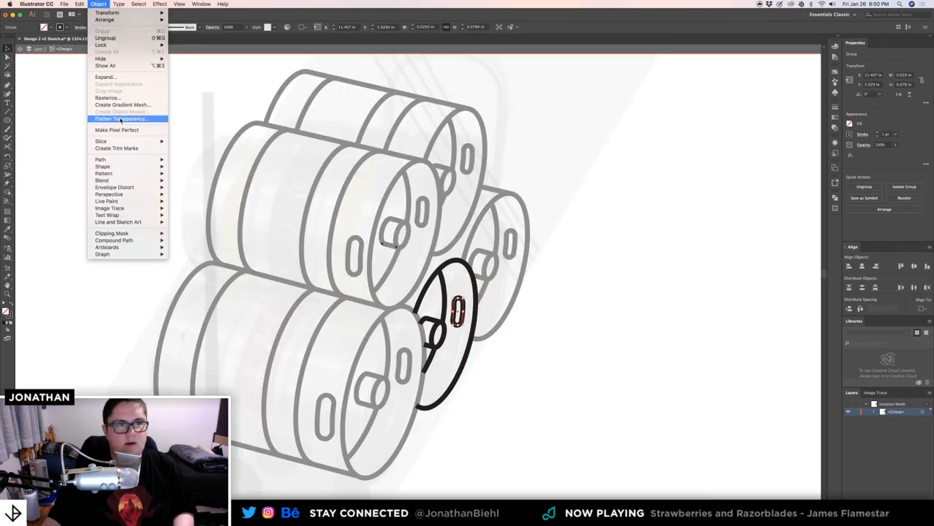
click(123, 82)
click(64, 147)
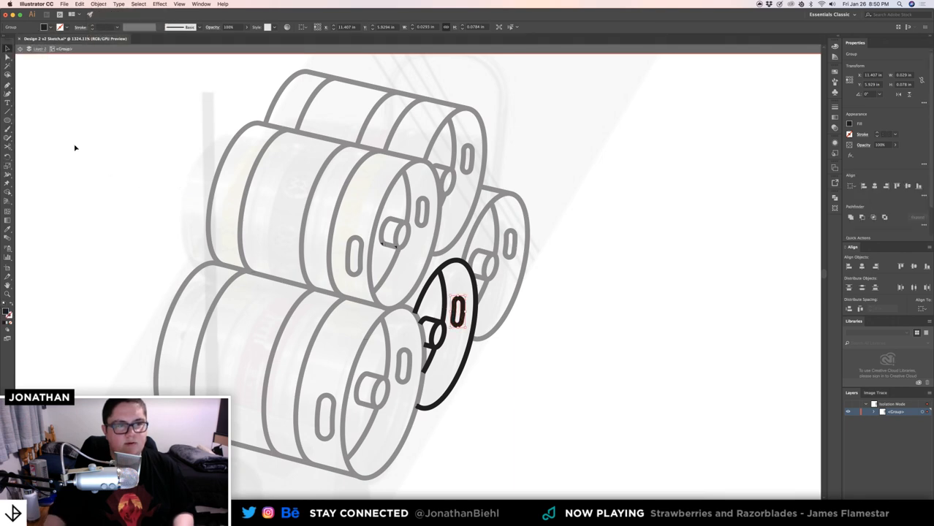
key(Return)
click(110, 178)
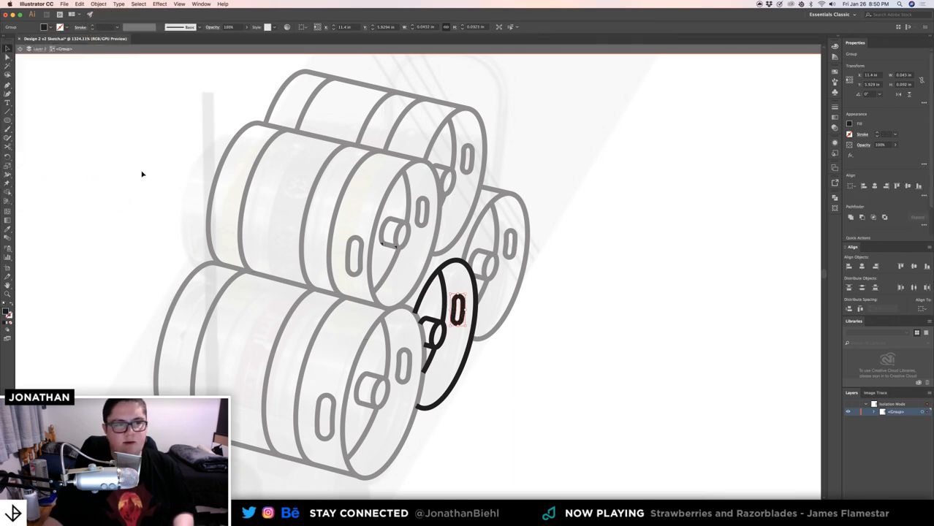
double_click(147, 172)
- Expand the fill and stroke of the handle slot on the rearmost lower keg within its isolated group
double_click(517, 250)
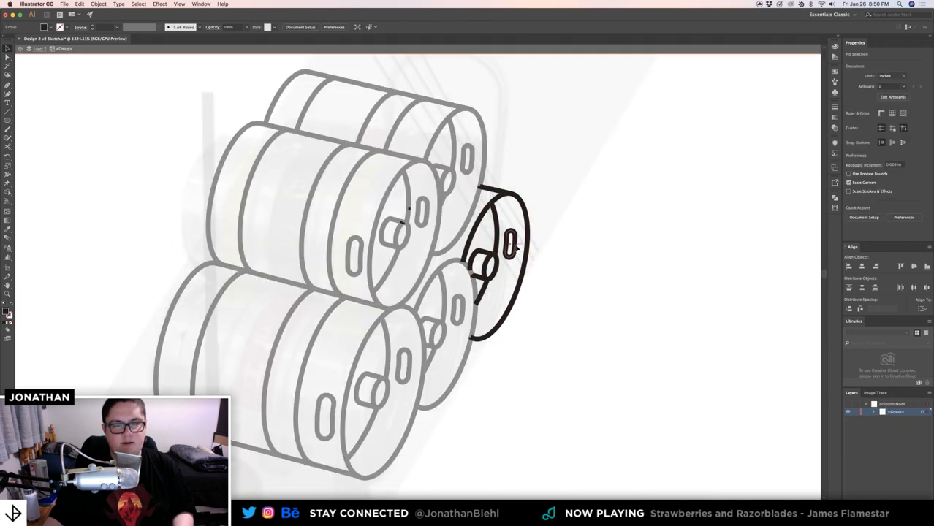
click(96, 4)
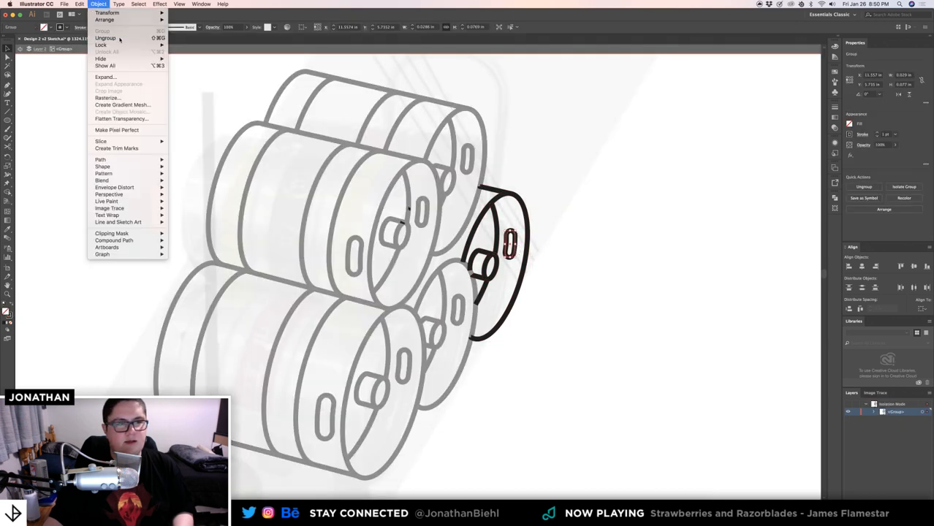
click(123, 77)
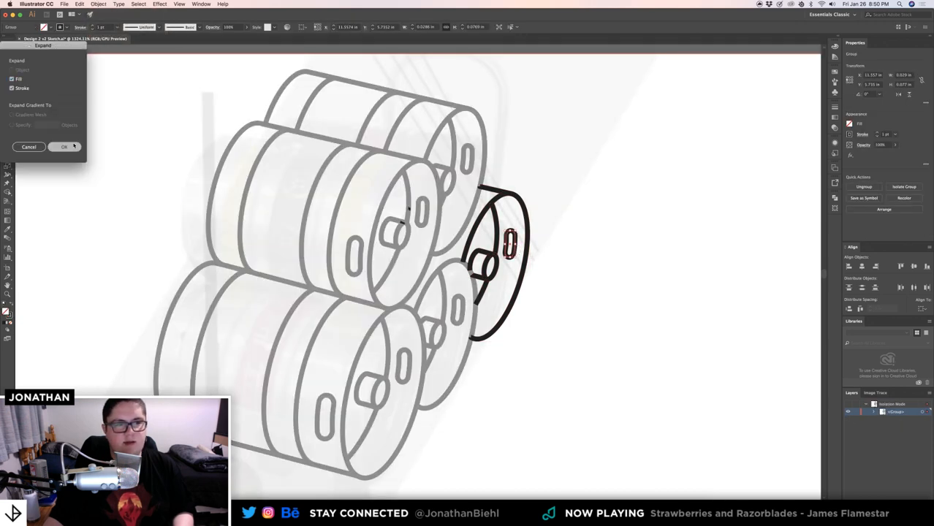
click(72, 146)
double_click(141, 130)
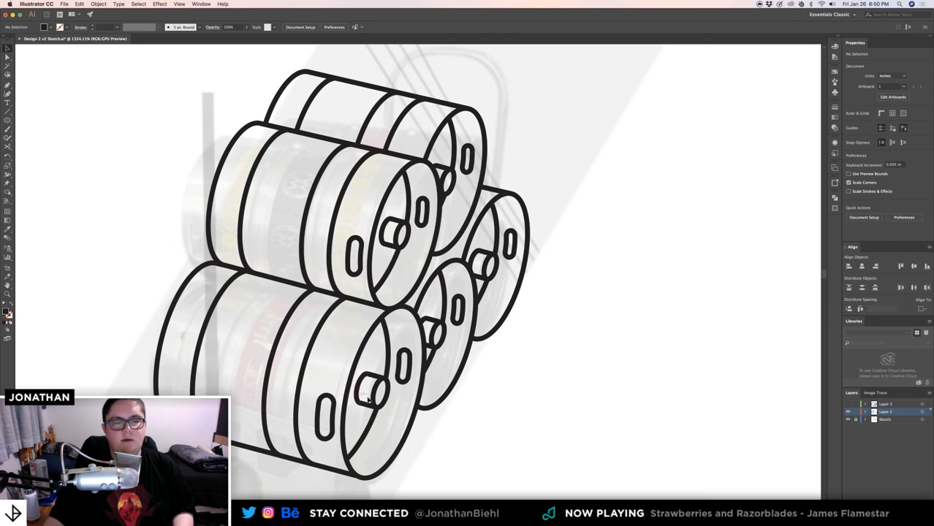
- Isolate the lower front keg and expand the fill and stroke of the handle slot inside its end face
double_click(408, 372)
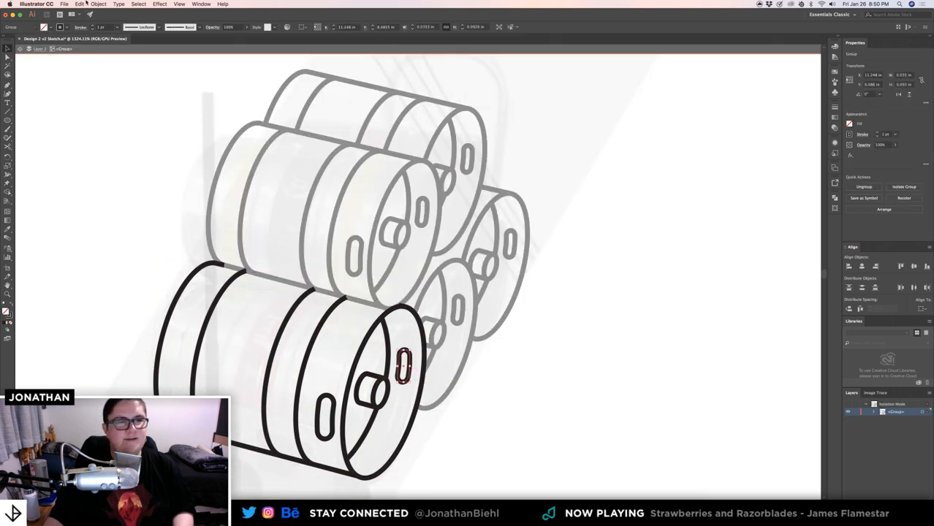
click(92, 3)
click(122, 77)
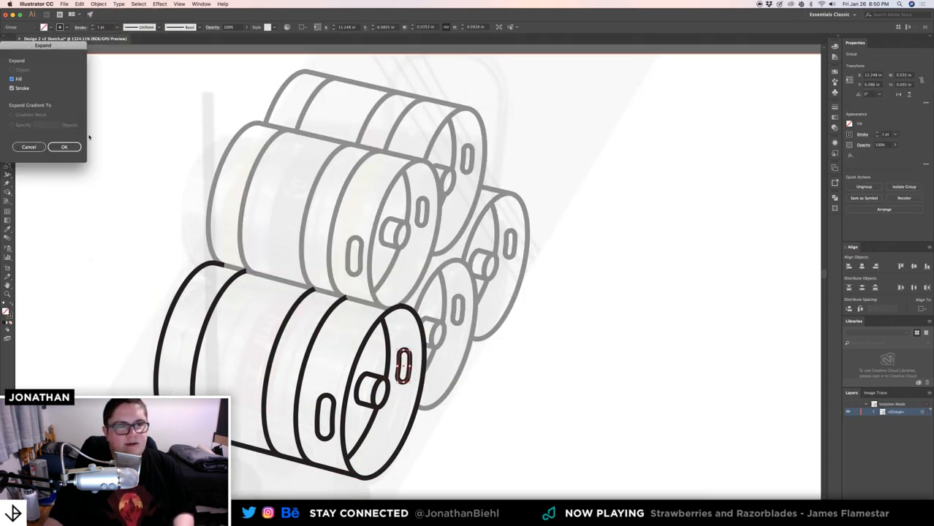
click(66, 147)
double_click(126, 160)
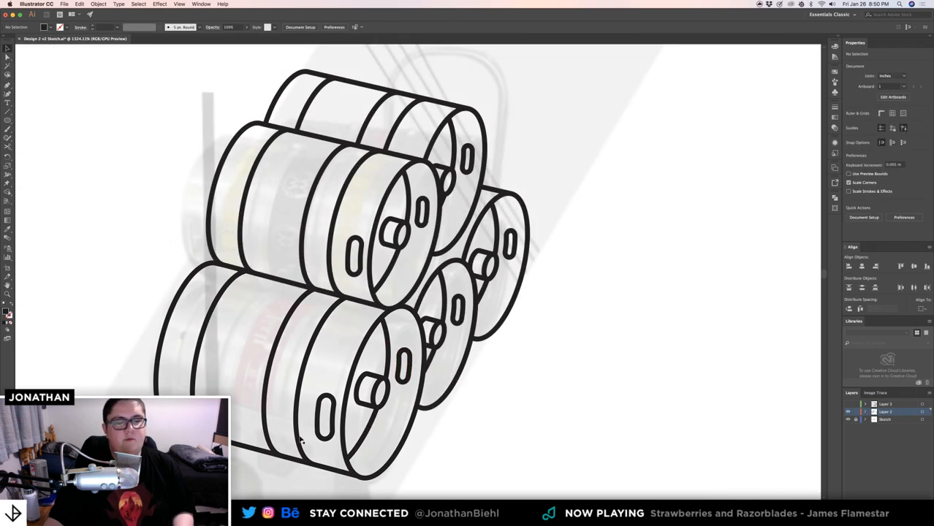
- Expand the larger handle slot on the lower front keg's side into a filled shape and exit isolation
double_click(333, 435)
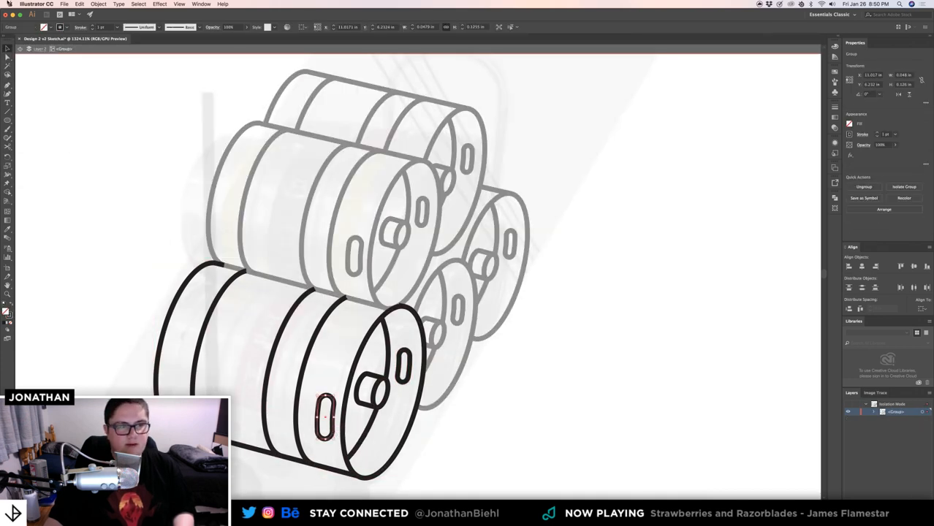
click(96, 4)
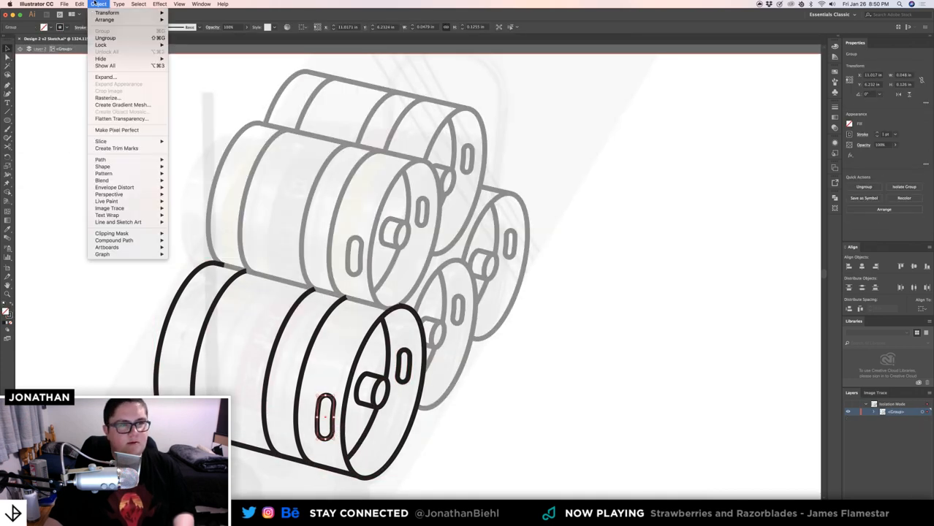
click(106, 77)
click(64, 147)
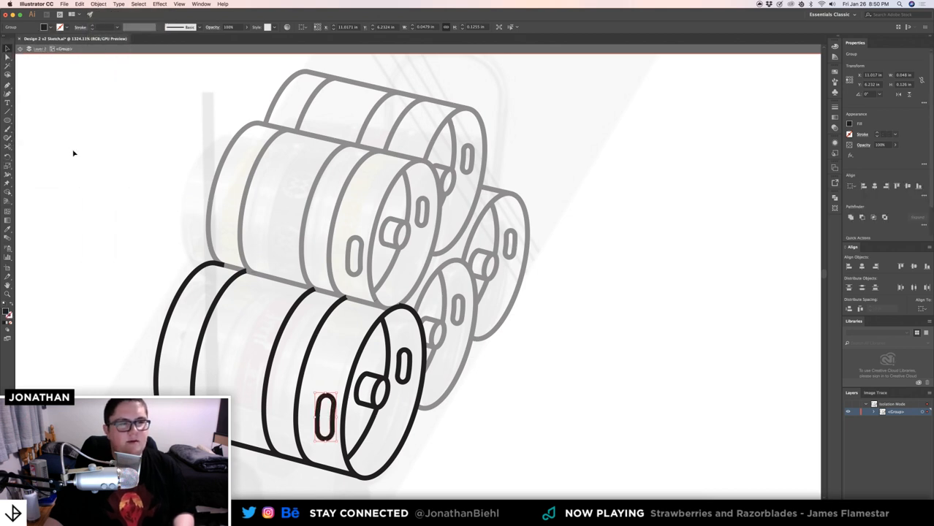
click(155, 183)
scroll(147, 177, down, 2)
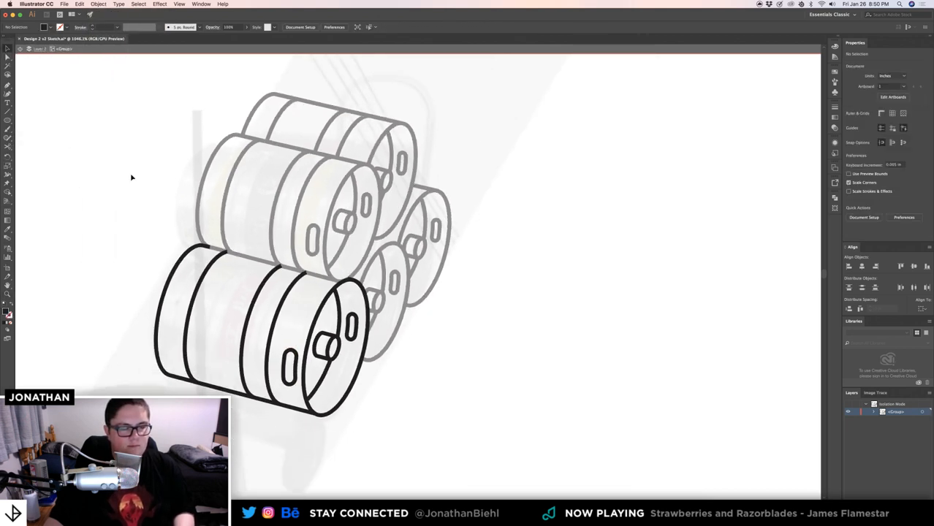
drag(215, 149, 252, 173)
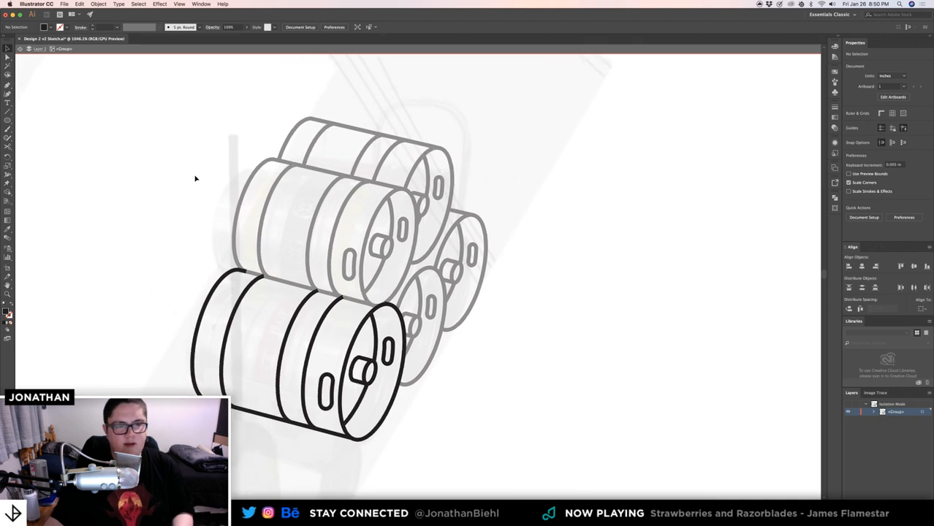
double_click(188, 175)
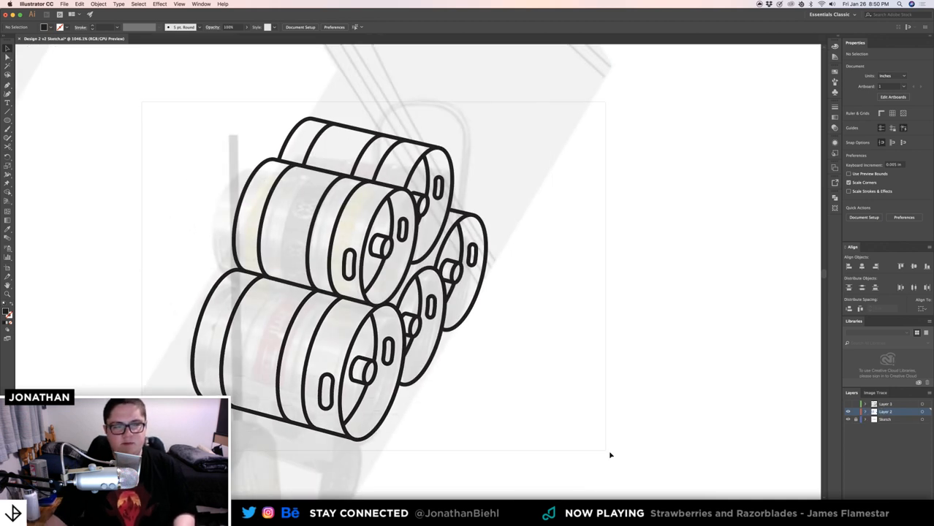
- Try to unite the entire stack of kegs into one shape with Pathfinder
key(super+a)
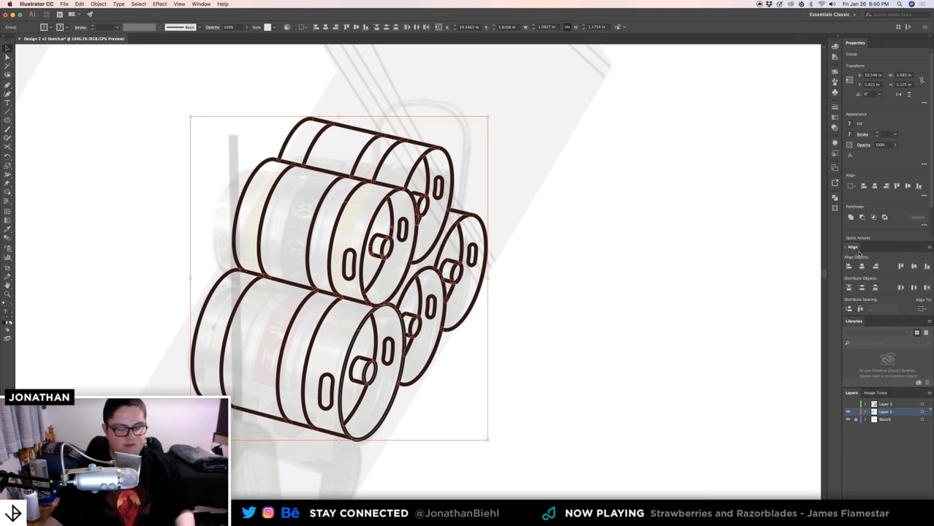
key(z)
drag(481, 236, 577, 243)
key(n)
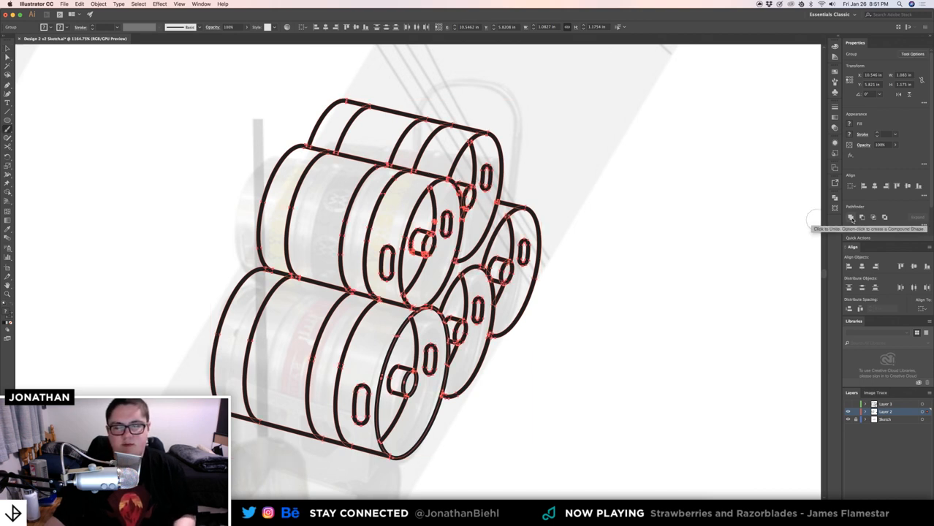
click(851, 218)
key(super+z)
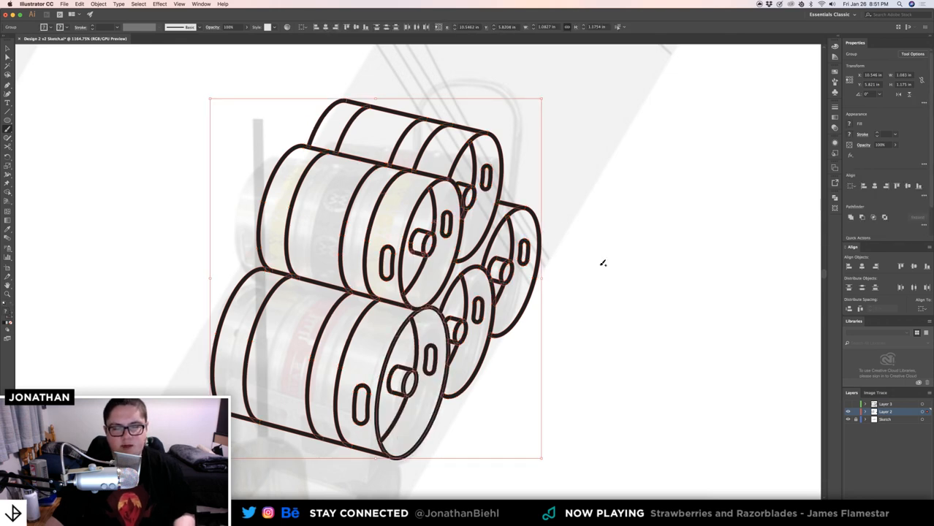
key(super+shift+a)
- Isolate the lower front keg's compound path of rim and cap ellipses and try to expand its fill and stroke
double_click(408, 384)
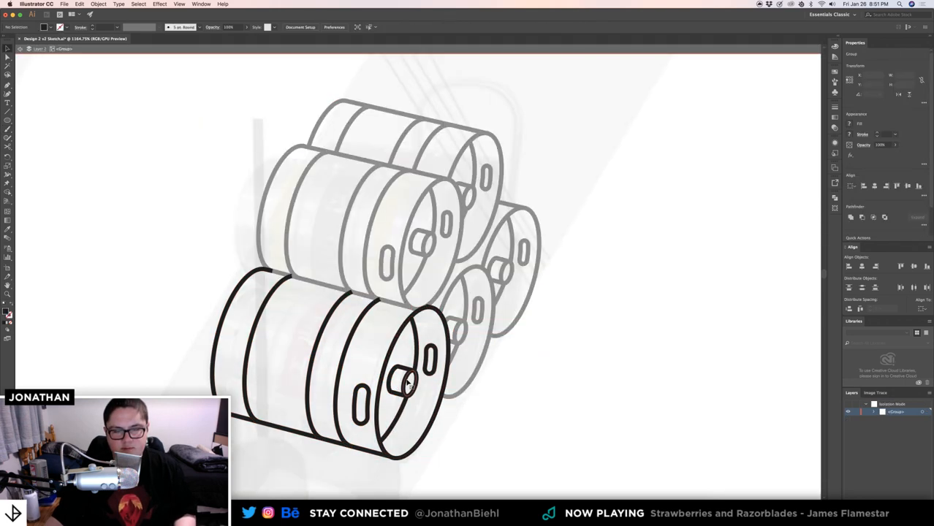
double_click(408, 384)
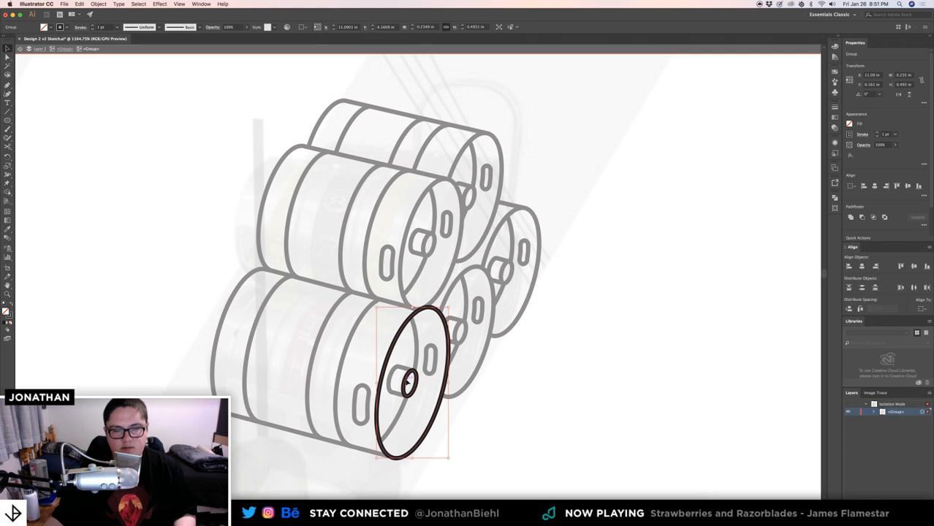
double_click(408, 382)
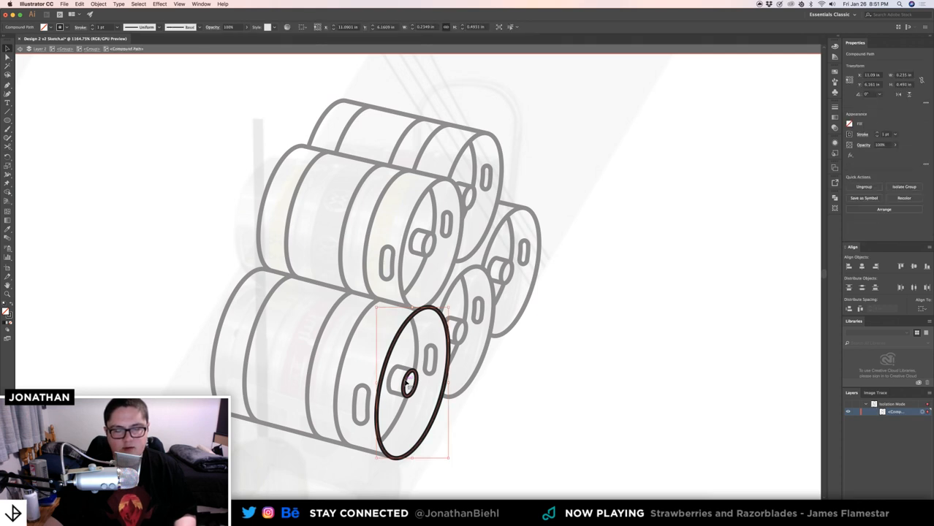
click(98, 4)
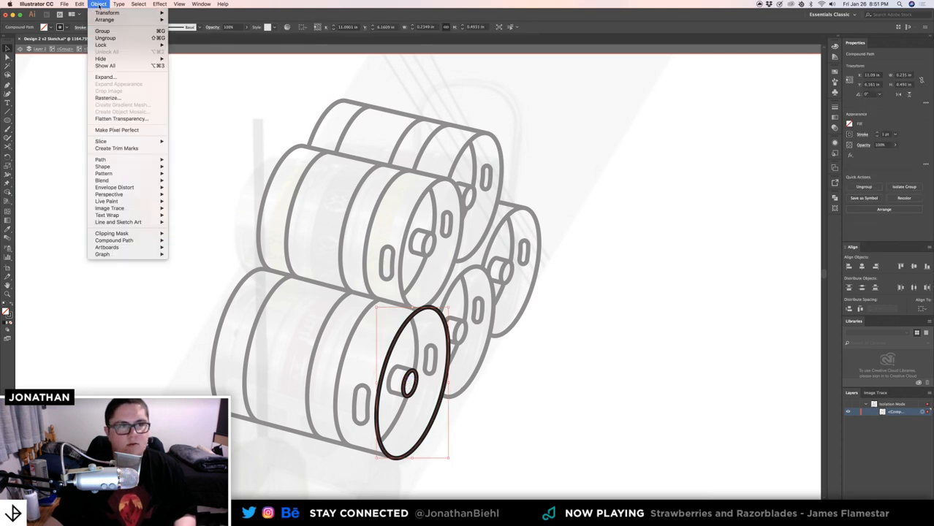
click(110, 78)
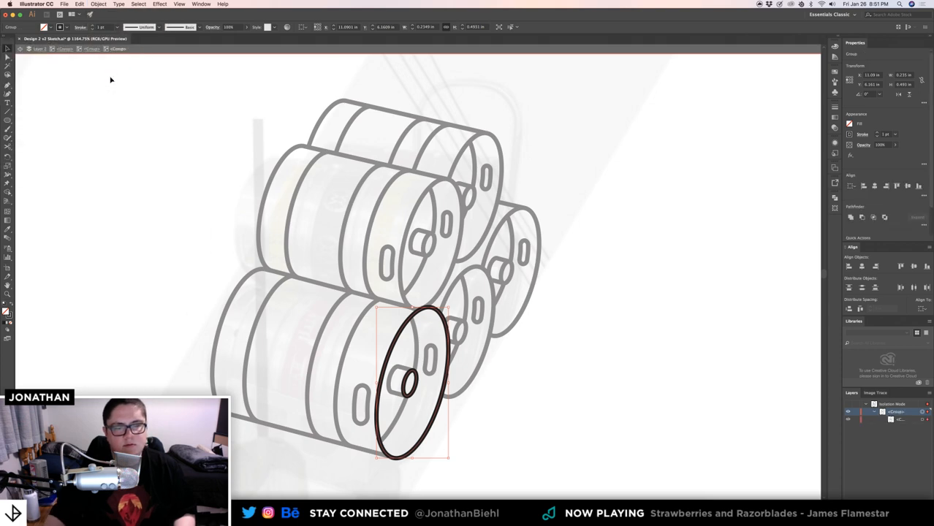
drag(414, 399, 461, 285)
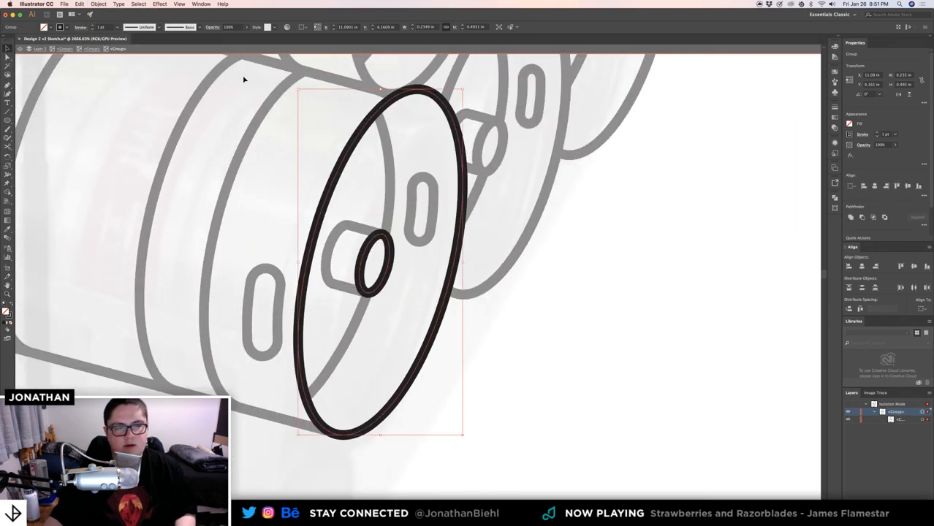
click(97, 5)
click(115, 78)
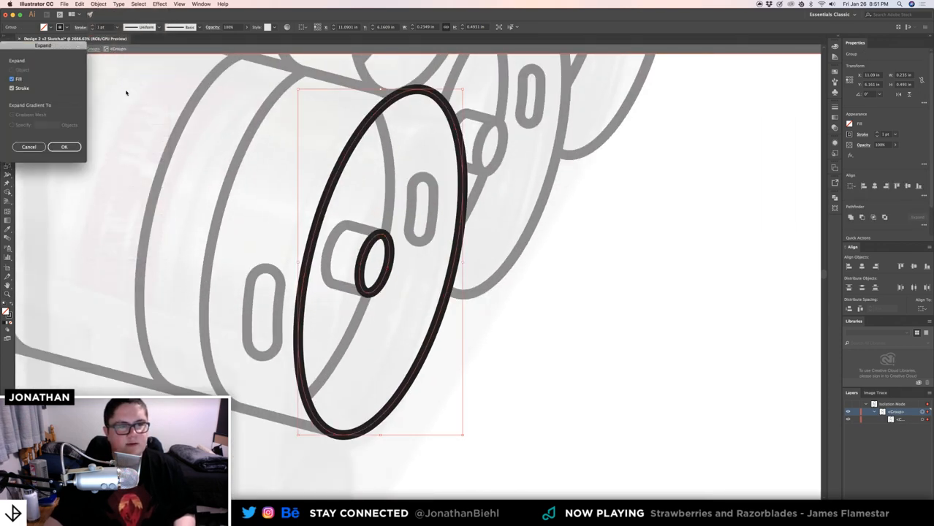
click(63, 147)
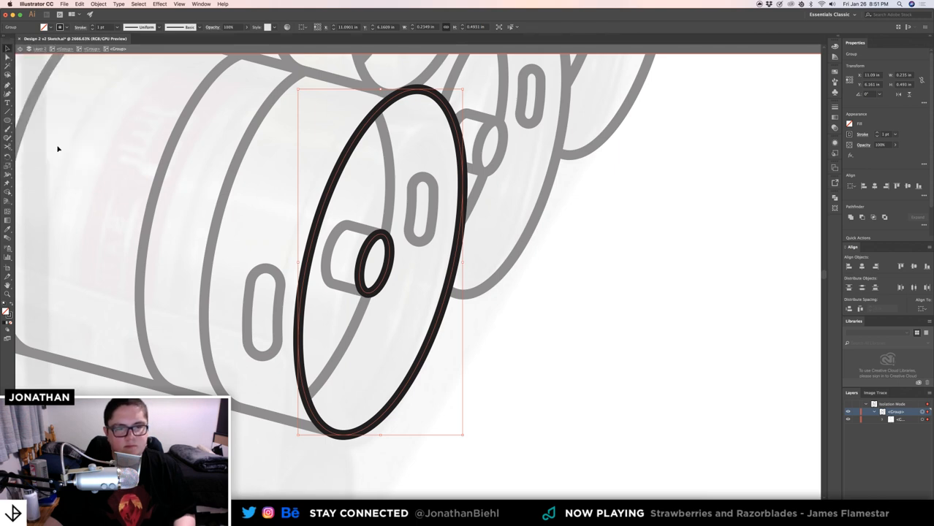
key(Escape)
- Isolate the lower front keg's rim and cap ellipses again and ungroup them
double_click(373, 245)
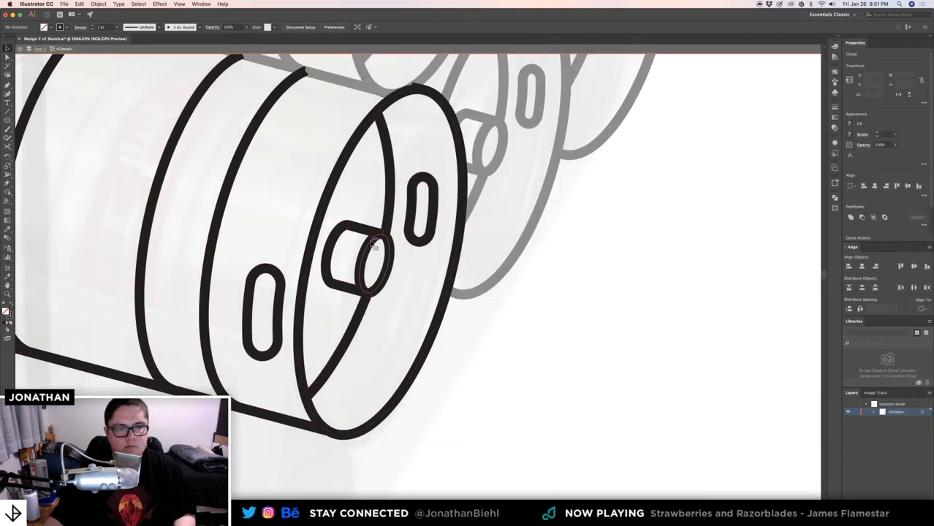
double_click(373, 245)
double_click(371, 246)
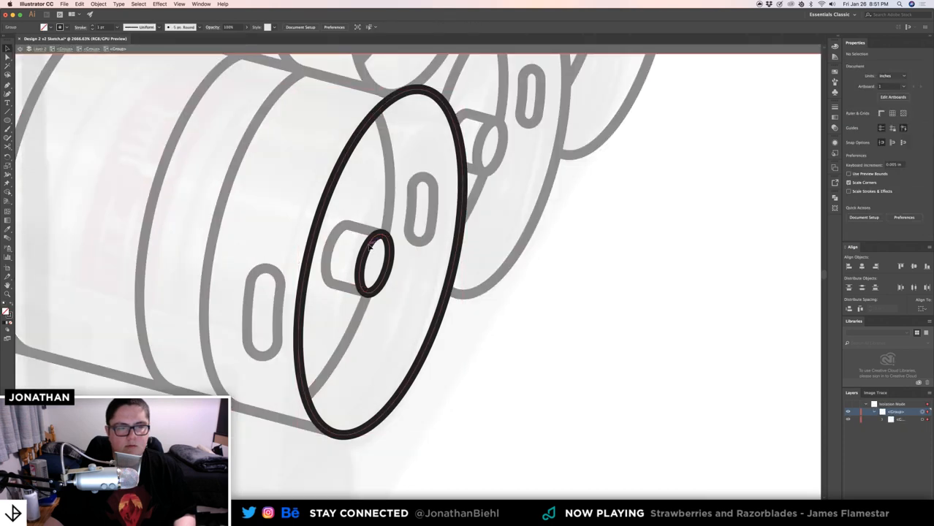
double_click(370, 247)
key(super+8)
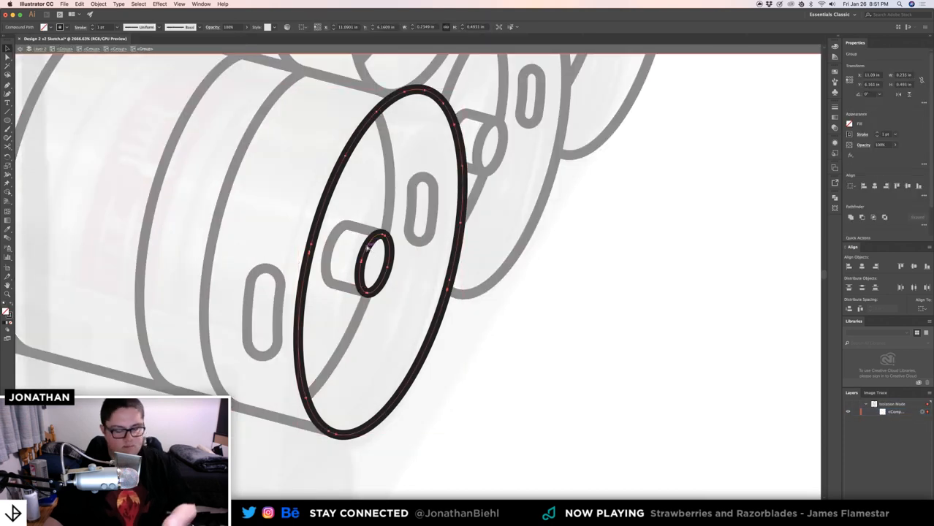
- Release the compound path joining the rim and cap ellipses and ungroup it into separate paths
double_click(369, 249)
click(369, 248)
right_click(370, 249)
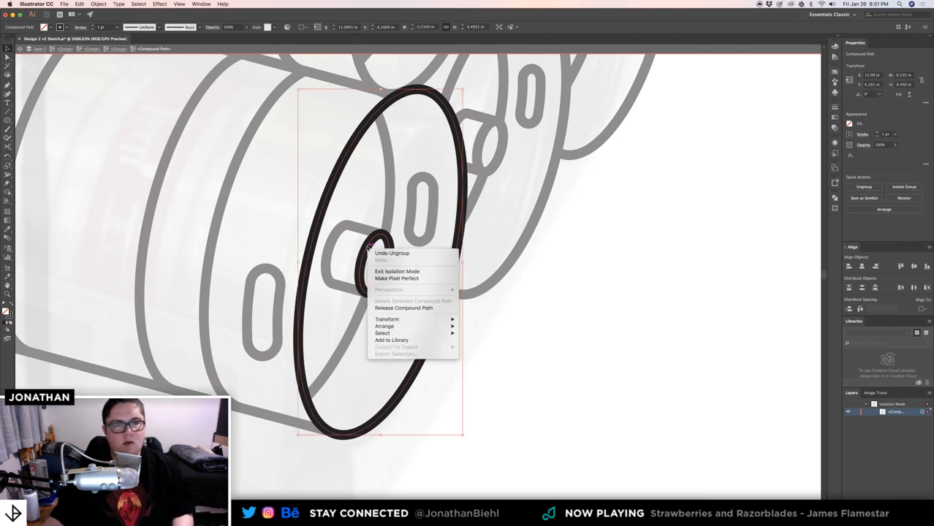
click(389, 308)
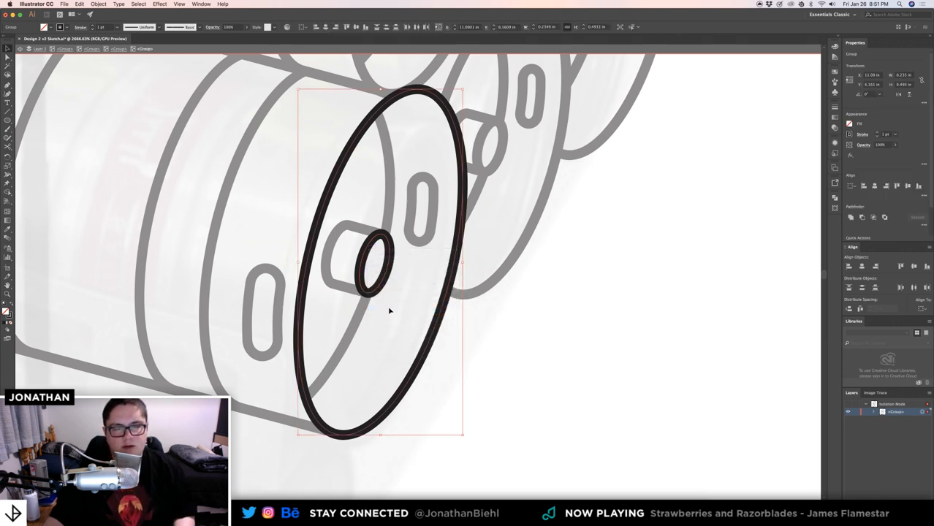
right_click(369, 240)
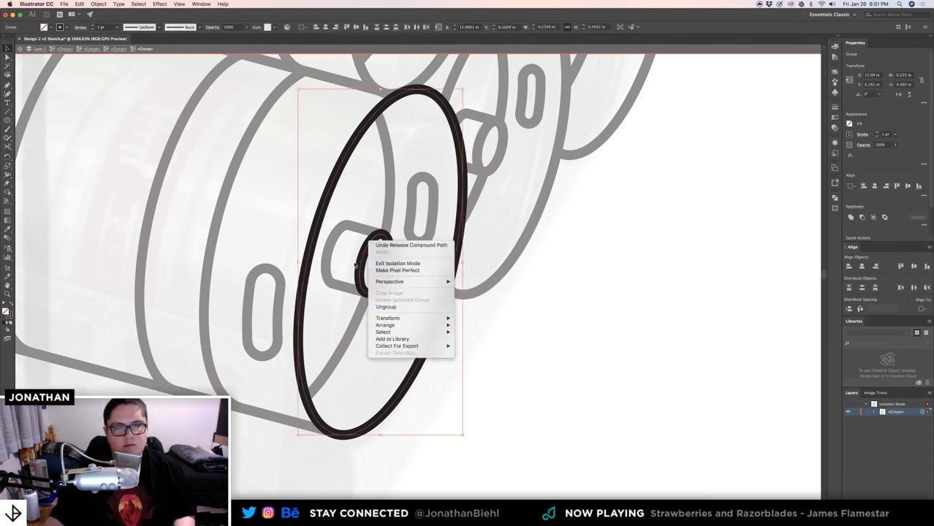
click(385, 307)
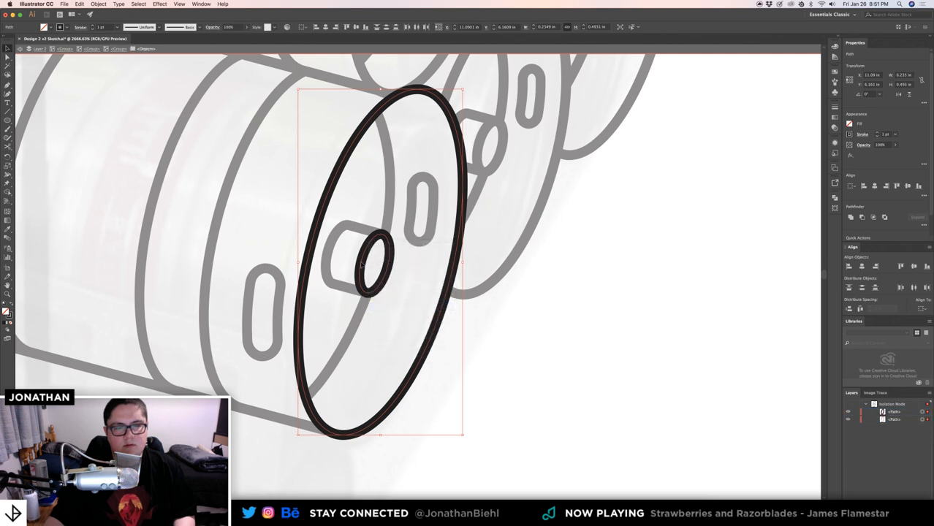
- Try expanding the fill and stroke of the separated rim and cap ellipses, undo the expansion, and exit isolation
click(98, 4)
click(130, 79)
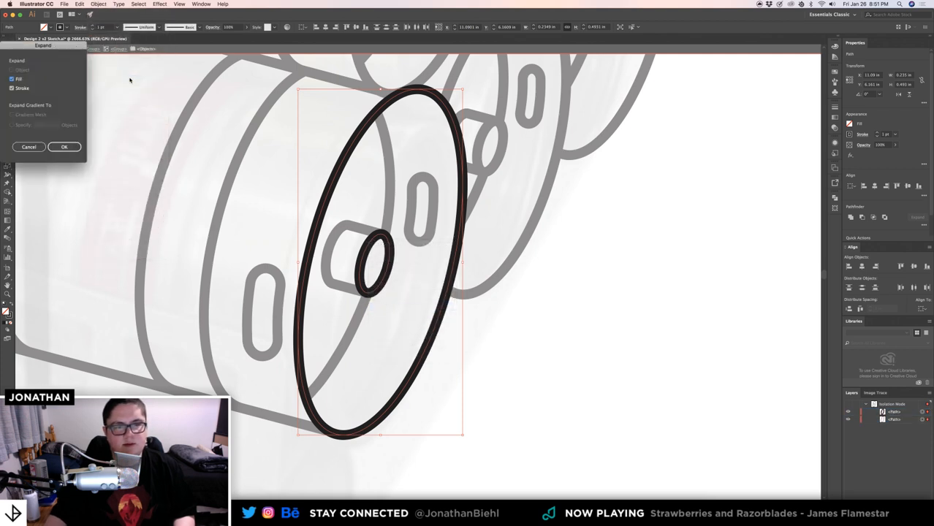
key(Return)
key(z)
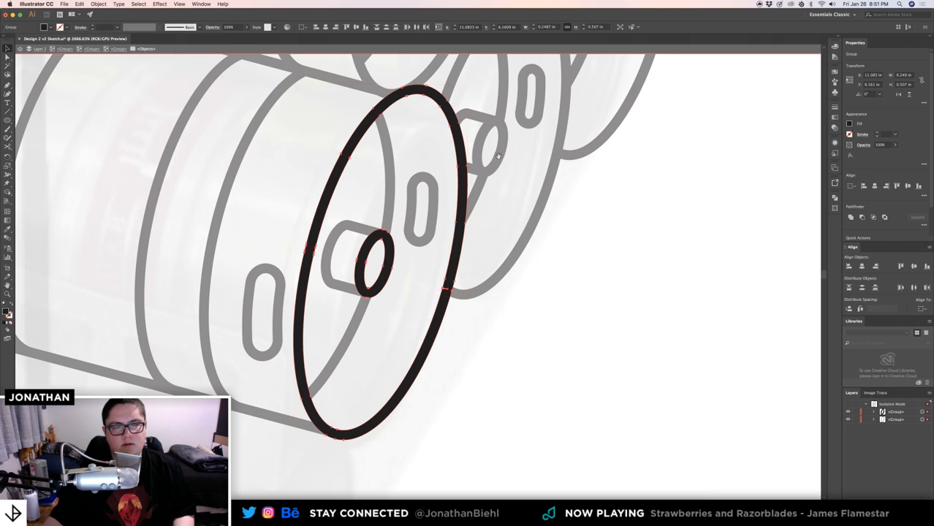
drag(439, 305, 605, 280)
key(super+z)
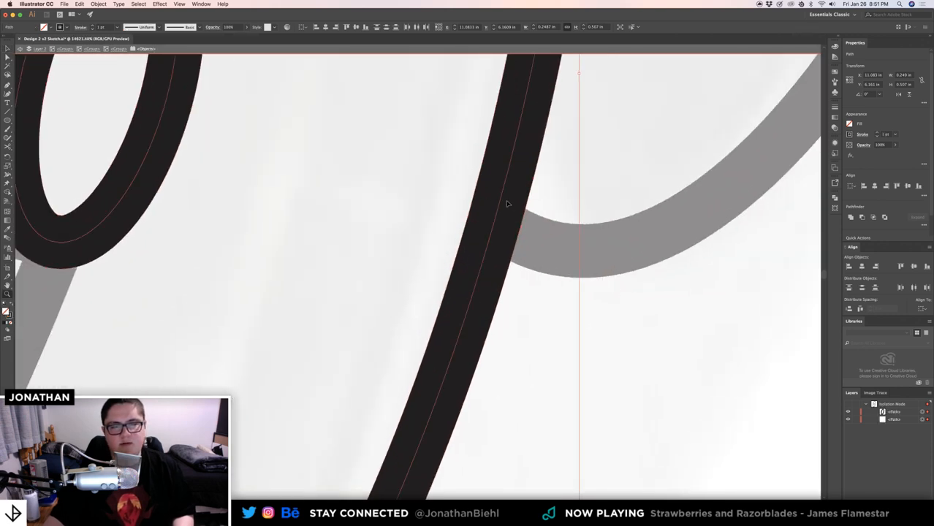
drag(505, 201, 340, 193)
drag(391, 221, 348, 318)
super+click(599, 246)
super+double_click(600, 245)
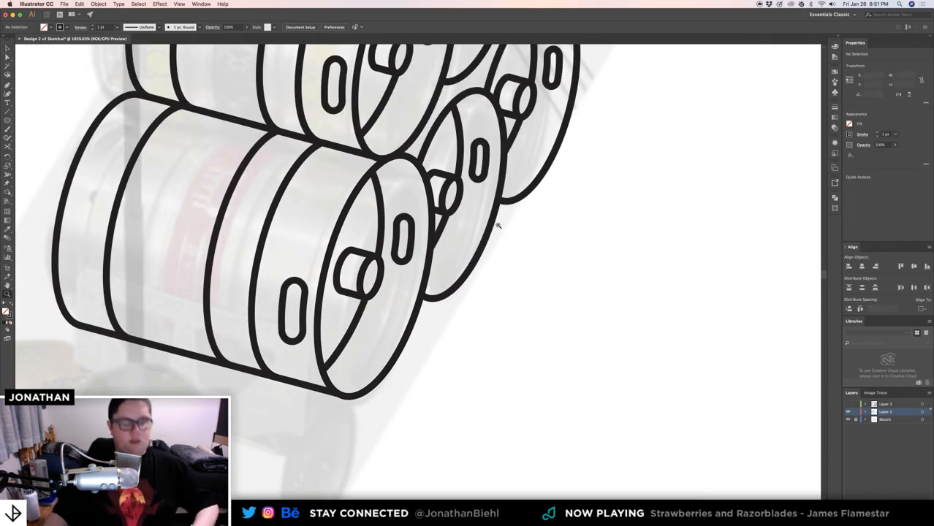
- Select the lower front keg and examine its rim path's anchor points where the neighbouring keg's outline meets it
drag(431, 276, 497, 283)
key(v)
click(545, 280)
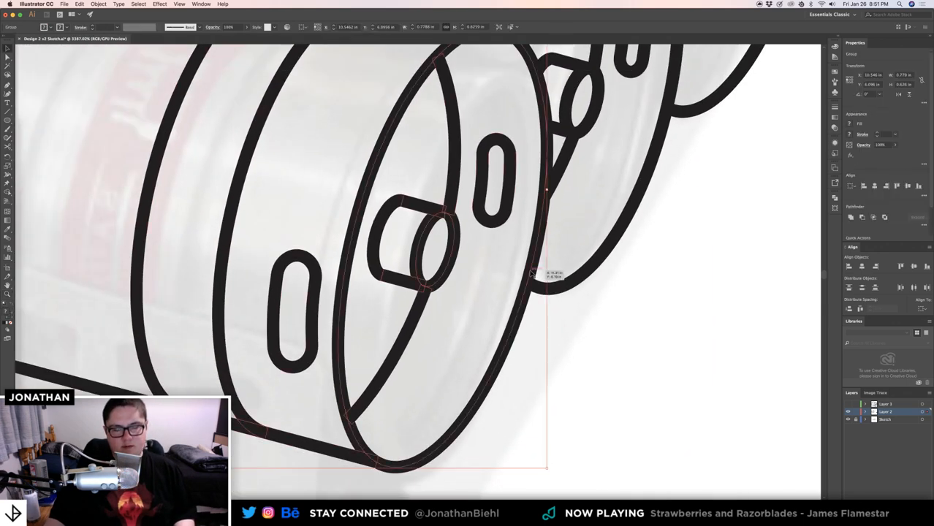
key(z)
drag(577, 276, 698, 288)
drag(533, 321, 576, 321)
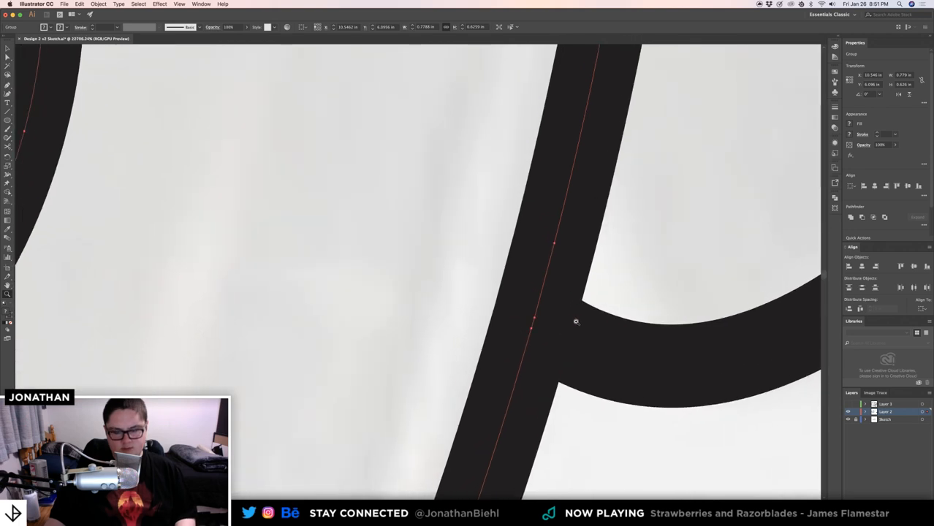
- Try to delete the stray anchor point on the front keg's rim path beside the spout
click(533, 325)
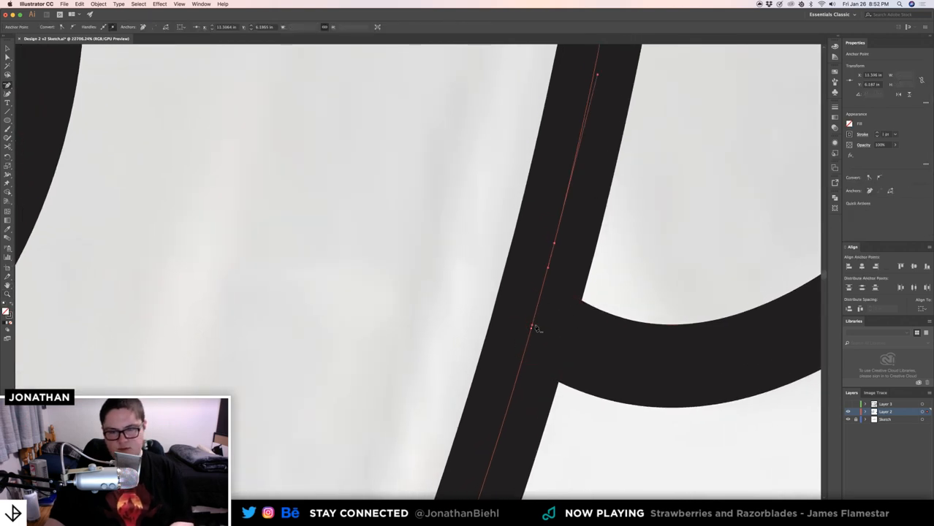
key(minus)
click(534, 329)
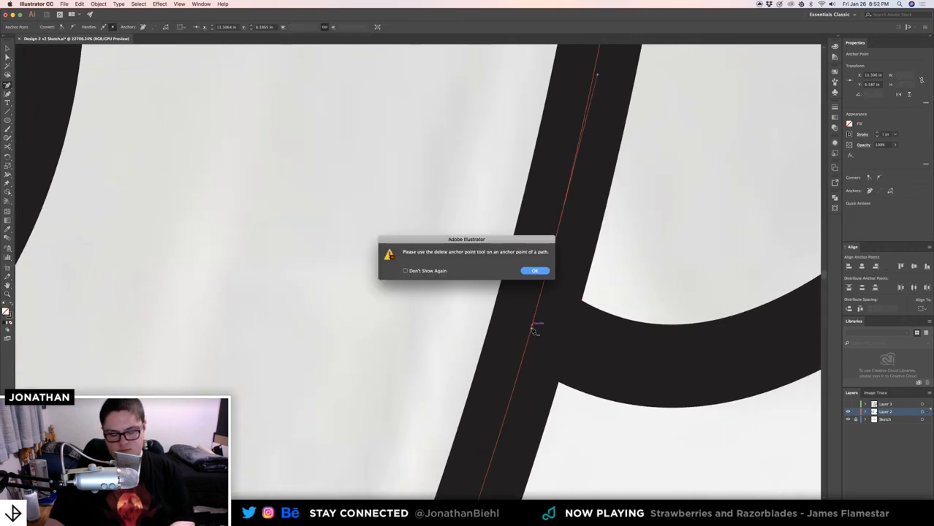
key(Return)
click(534, 331)
key(super+z)
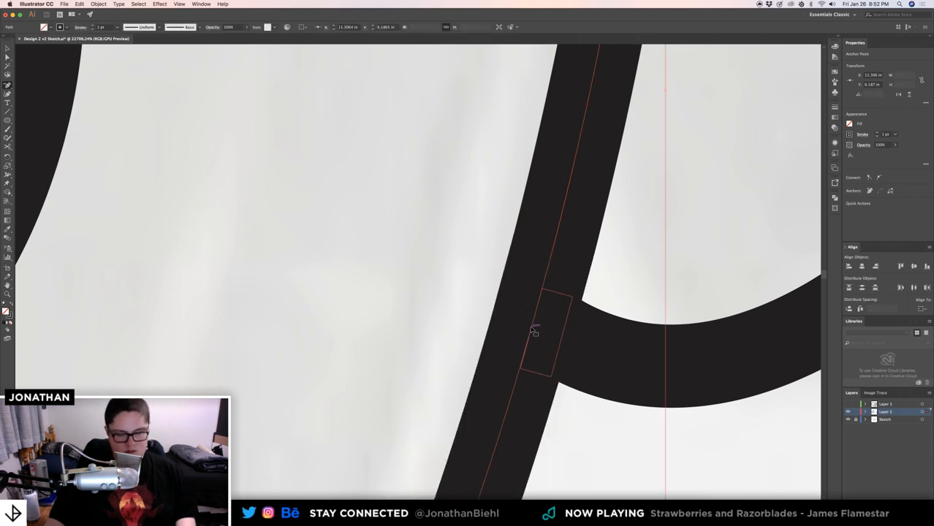
- Isolate the nested group holding the front keg's rim and expand the small spout ellipse into a filled outline
key(z)
mouse_move(533, 330)
mouse_down()
mouse_move(363, 294)
mouse_move(219, 281)
mouse_up()
super+click(467, 270)
mouse_move(476, 274)
mouse_down()
mouse_move(430, 277)
mouse_move(494, 277)
mouse_up()
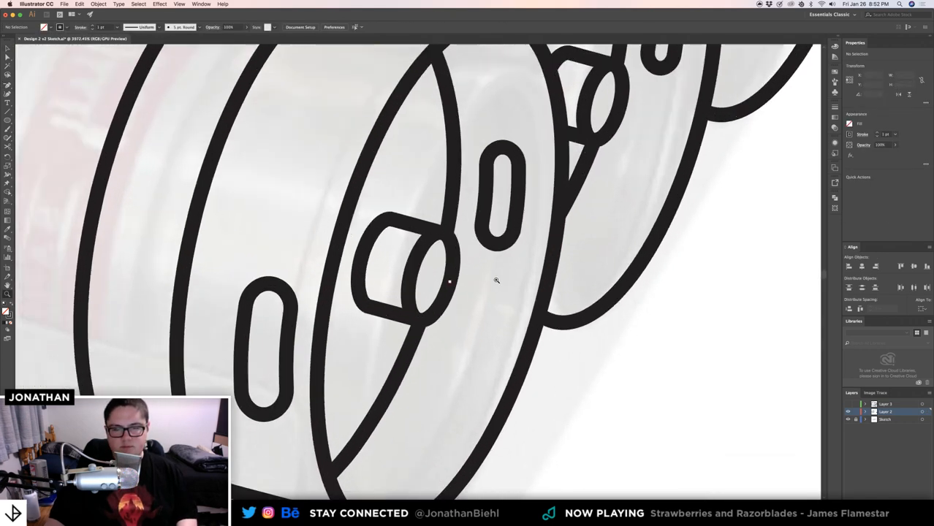
key(v)
double_click(454, 274)
double_click(453, 274)
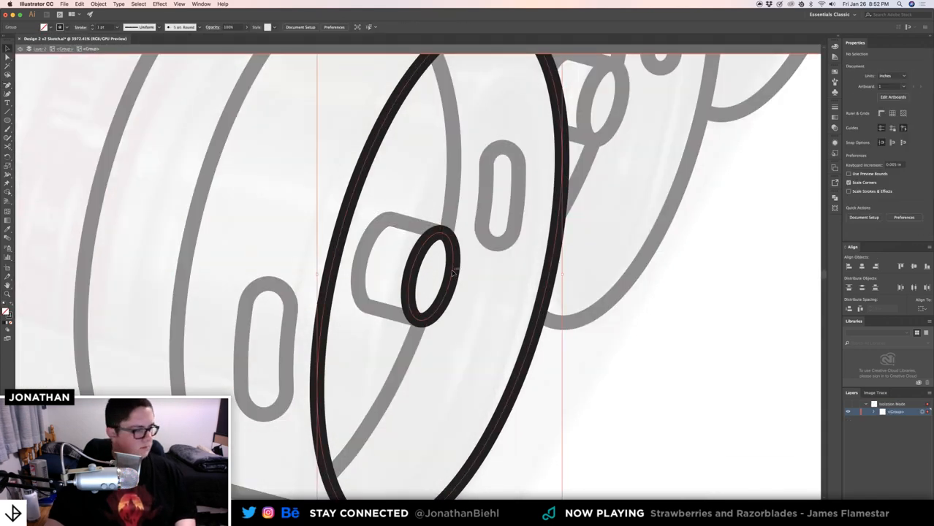
click(453, 274)
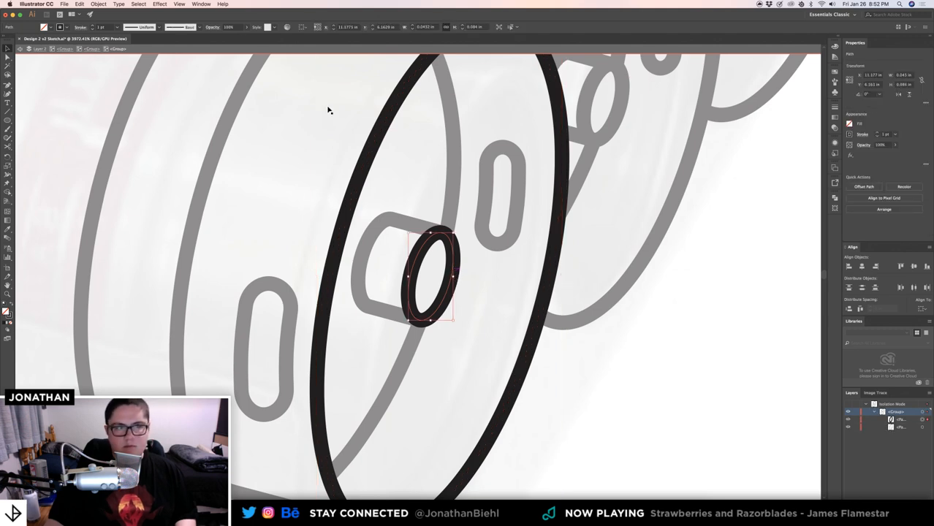
click(90, 4)
click(123, 78)
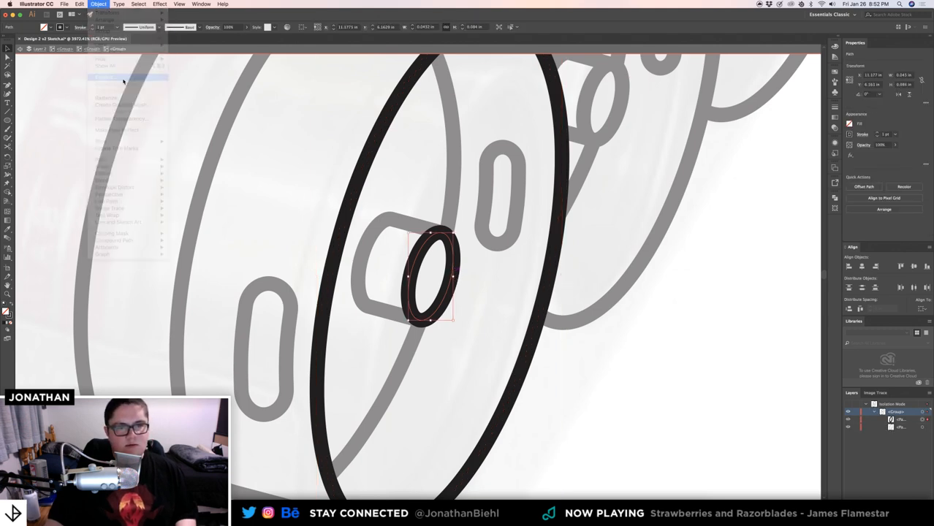
key(Return)
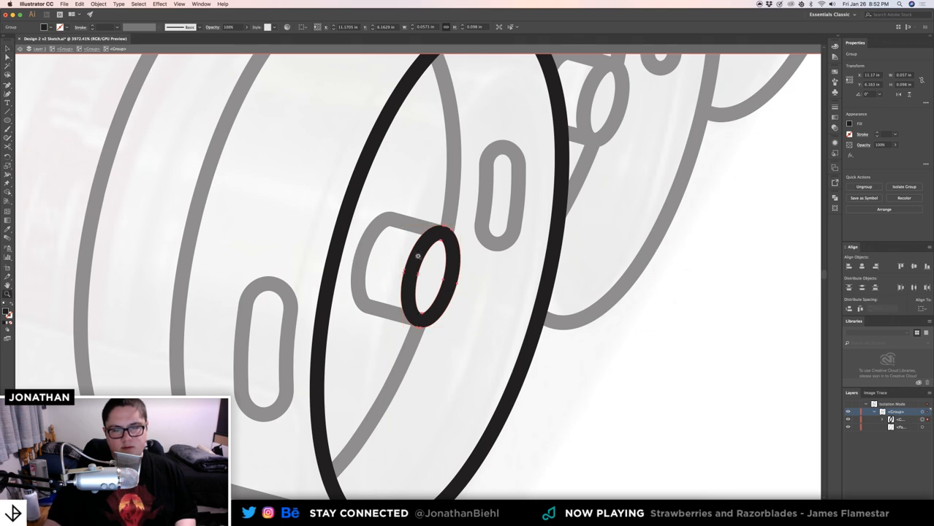
- Expand the fill and stroke of the front keg's large rim ellipse and leave isolation mode
scroll(419, 256, up, 5)
scroll(599, 290, down, 4)
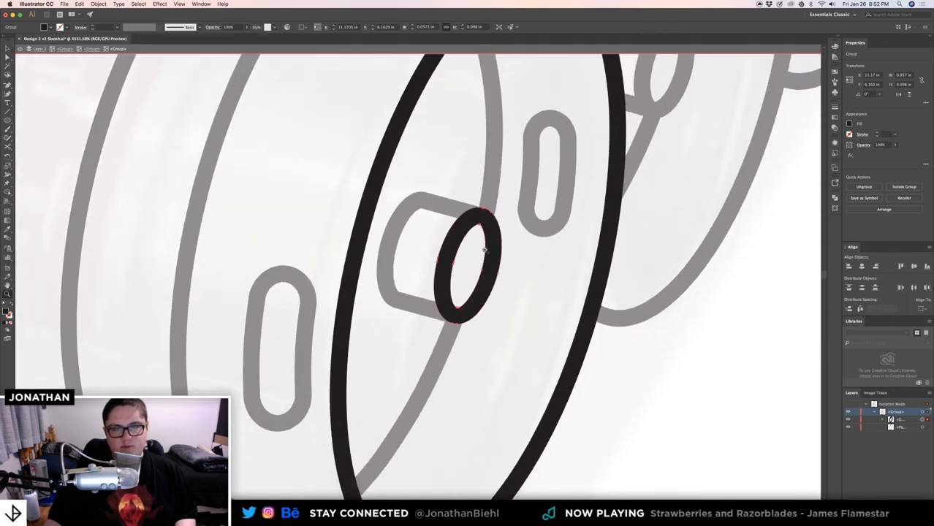
click(391, 149)
click(98, 4)
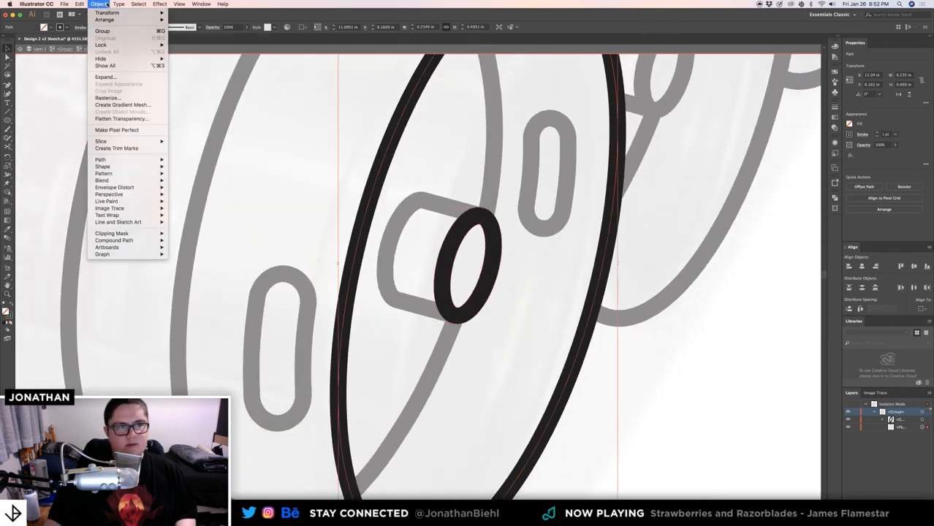
click(106, 76)
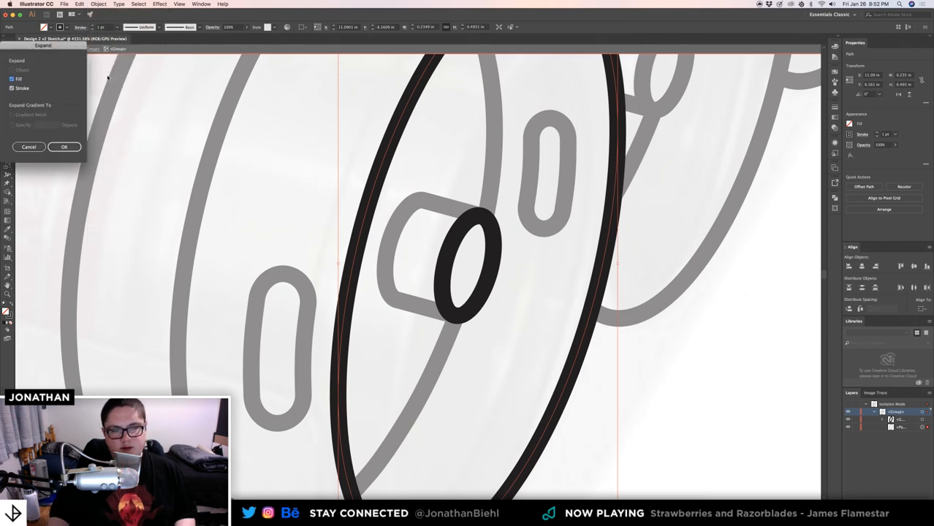
key(Return)
drag(563, 302, 515, 273)
key(v)
click(516, 273)
drag(488, 302, 462, 329)
double_click(603, 315)
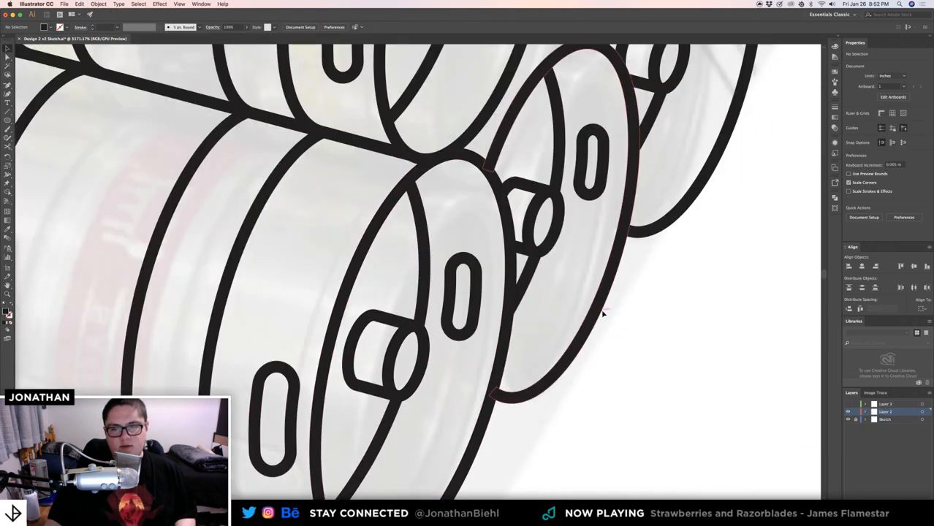
- Select the other kegs one by one to check whether their strokes are already expanded
click(590, 321)
drag(529, 225, 517, 314)
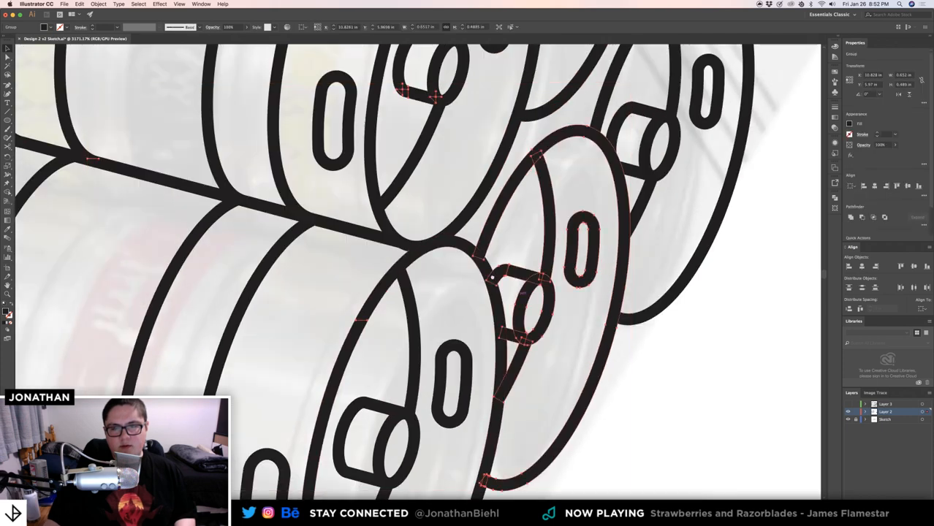
click(435, 104)
drag(553, 211, 451, 325)
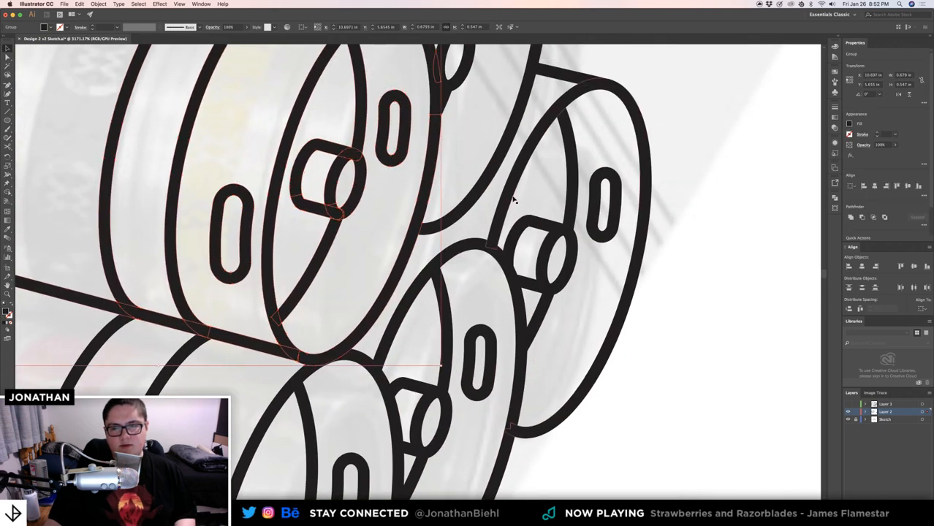
click(518, 189)
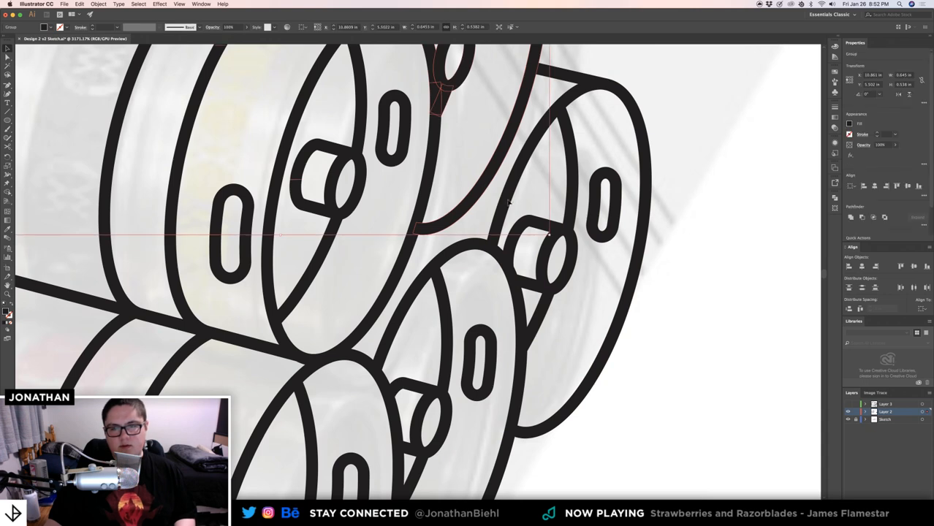
drag(652, 288, 457, 323)
- Select the entire stack of kegs and unite all outlines with Pathfinder, then deselect
super+click(680, 292)
key(v)
drag(261, 169, 568, 405)
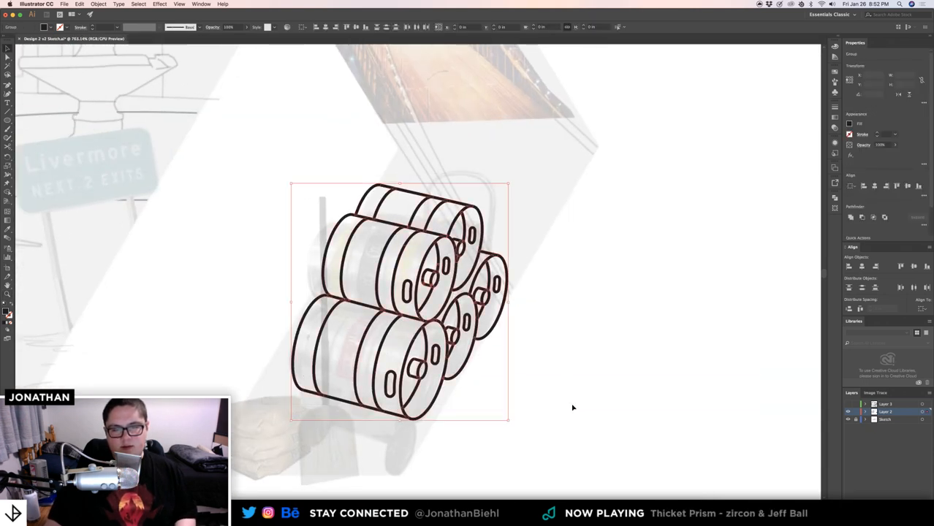
click(851, 217)
click(642, 329)
- Delete the stray anchor point forming the thin sliver inside the lower middle keg's spout outline
drag(447, 321, 625, 329)
click(450, 345)
key(z)
drag(453, 355, 692, 354)
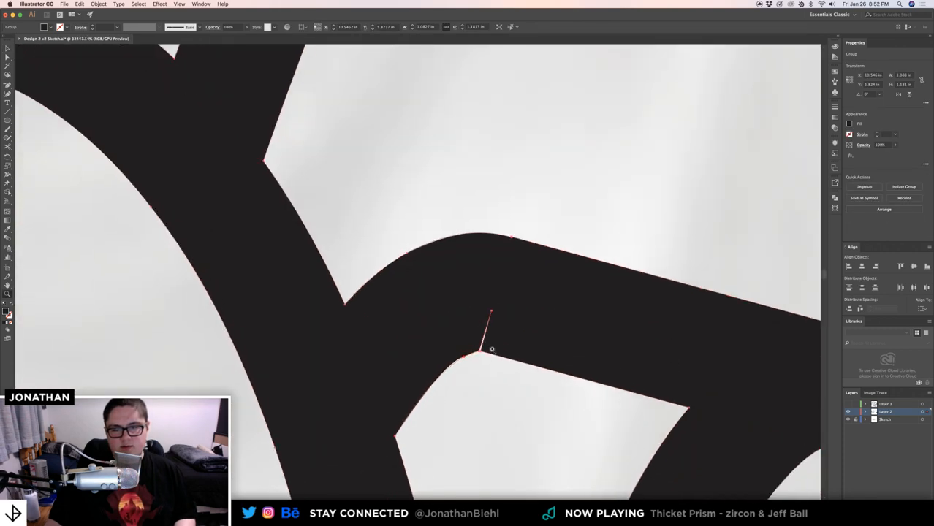
drag(493, 349, 662, 359)
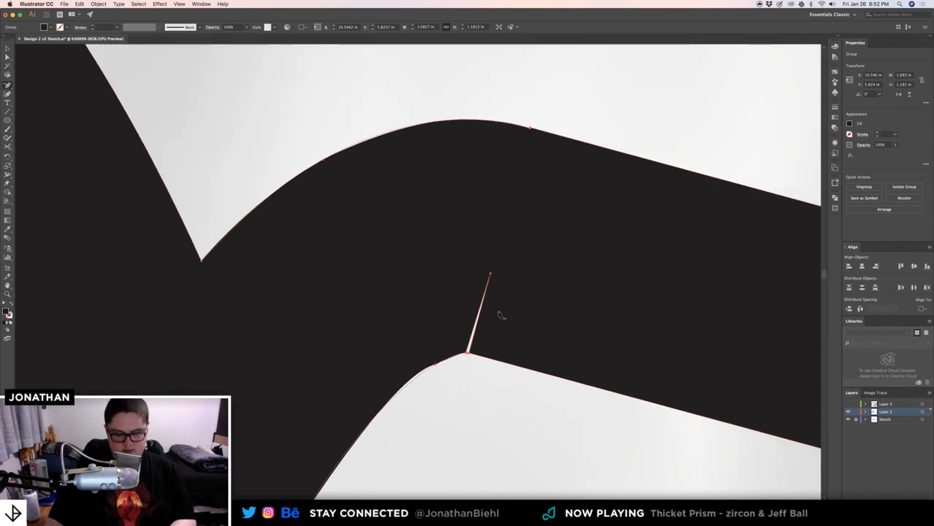
click(490, 273)
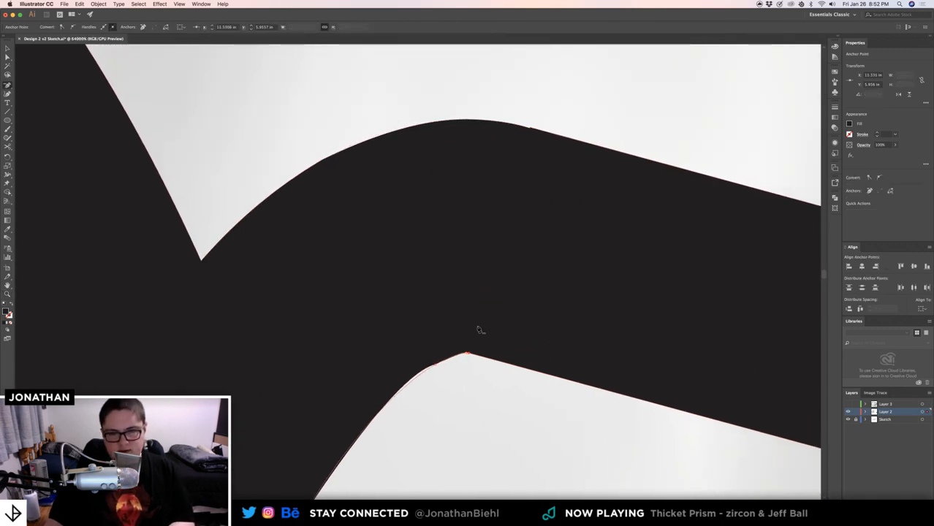
- Try to delete the anchor point at the small bump on the same spout's outer upper edge
key(z)
drag(525, 336, 380, 329)
drag(510, 296, 645, 261)
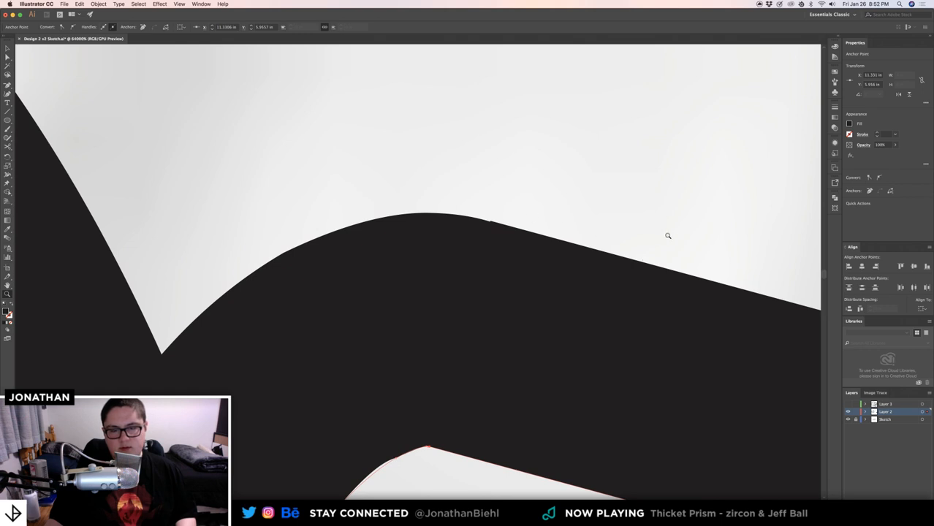
click(490, 223)
super+click(455, 190)
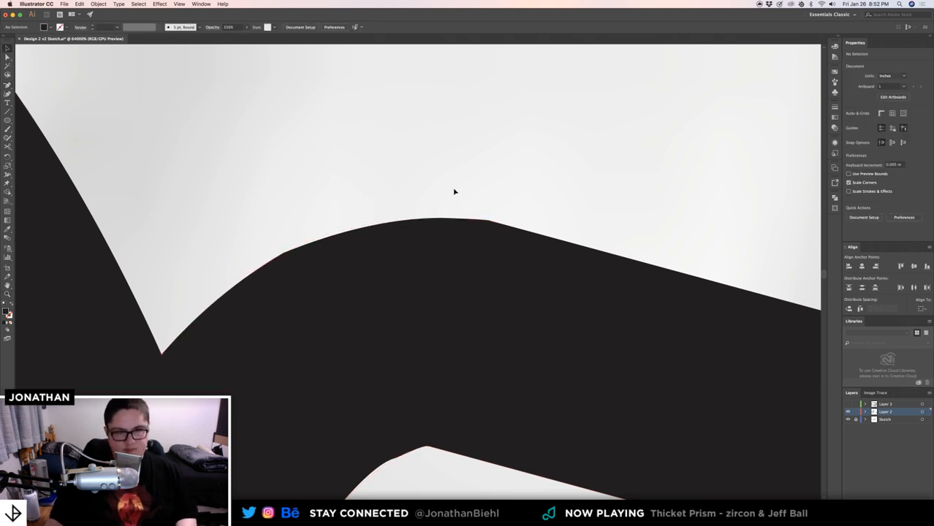
key(super+z)
key(super+z)
super+click(484, 196)
key(z)
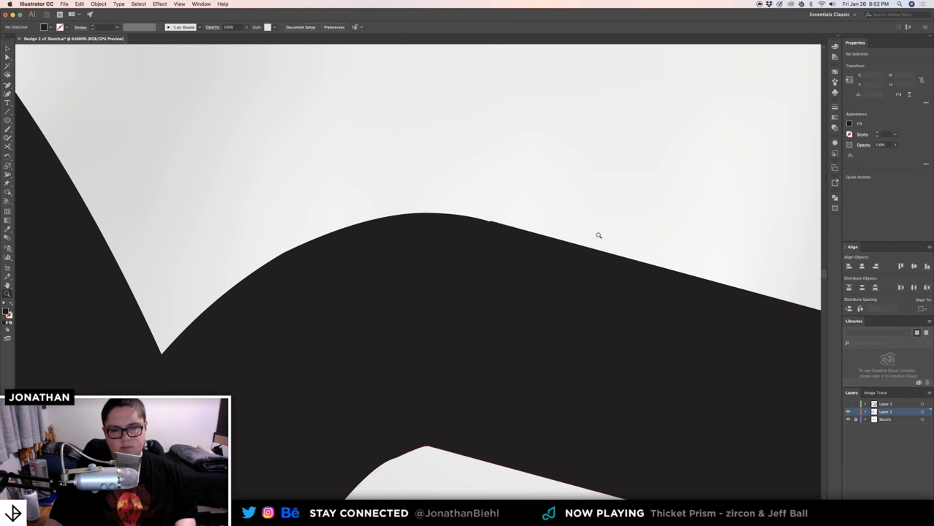
- Delete the extra anchor point at the bump with the Pen tool, keeping the spout's outer curve smooth
key(p)
click(492, 223)
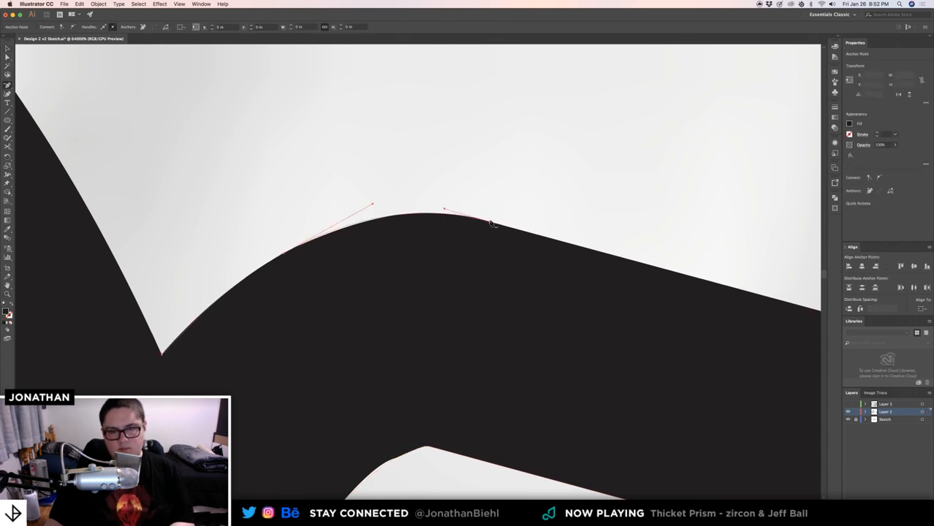
super+click(506, 207)
key(z)
drag(526, 211, 339, 207)
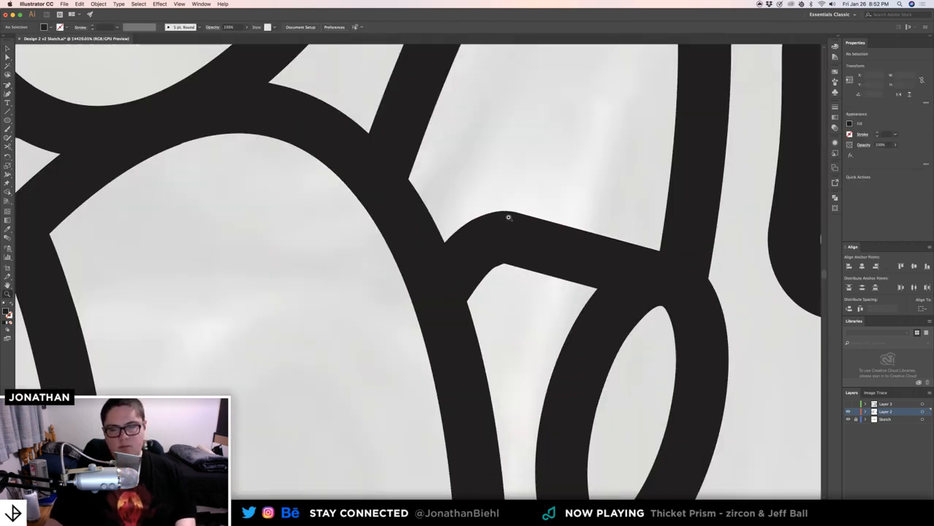
- Delete the stray anchor point forming the thin sliver in the upper front keg's outer rim
drag(534, 227, 462, 344)
drag(446, 307, 380, 305)
drag(376, 152, 360, 206)
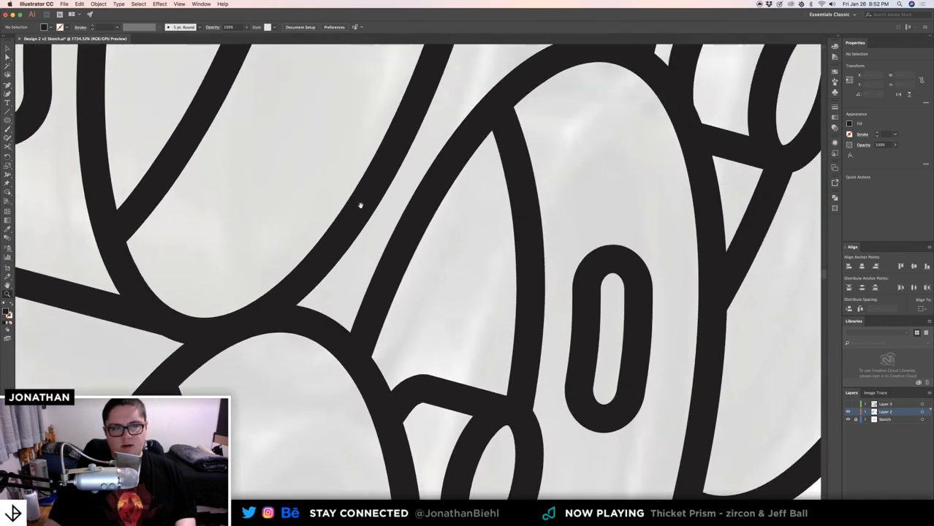
drag(433, 178, 423, 183)
scroll(422, 219, up, 15)
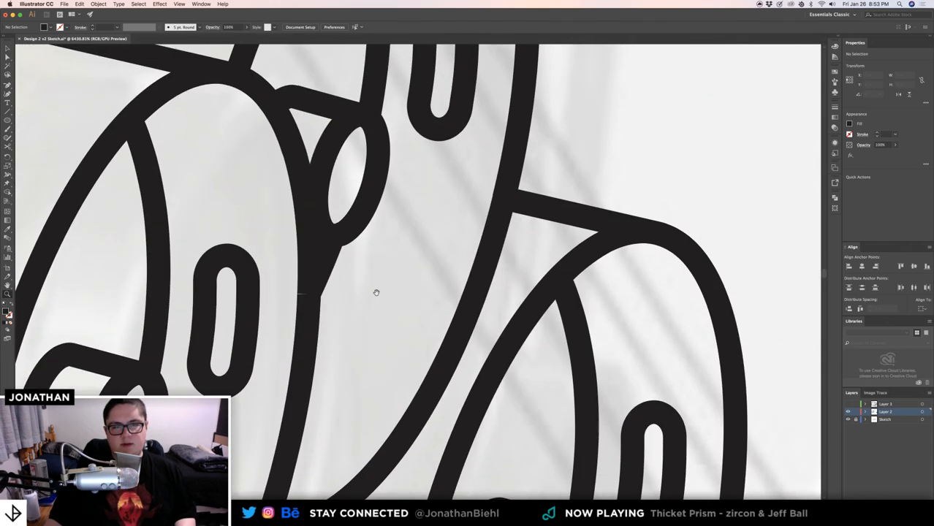
drag(269, 298, 405, 250)
key(v)
click(407, 255)
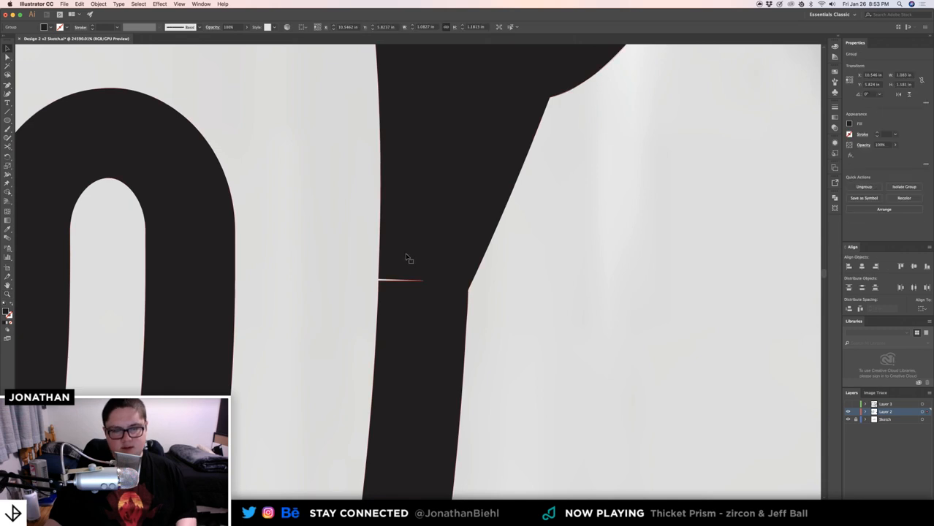
click(425, 284)
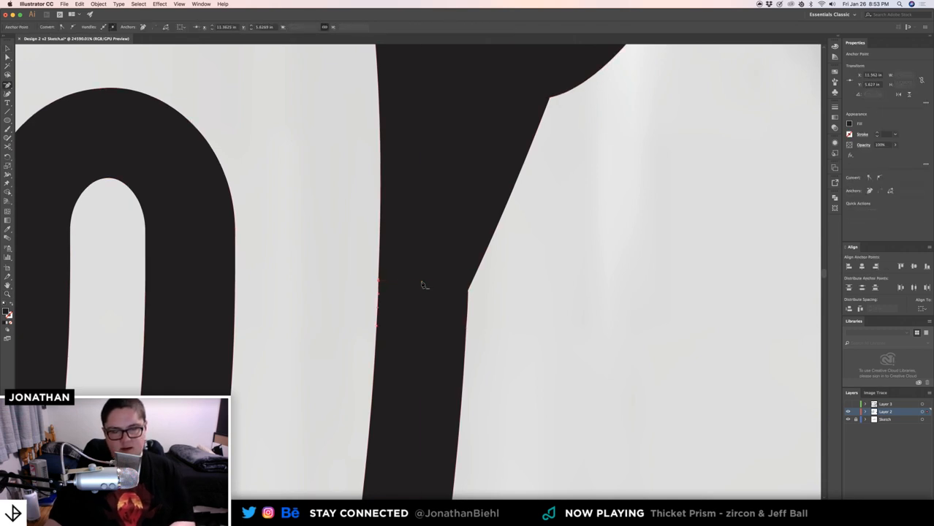
super+click(541, 311)
- Examine the united outlines of the remaining kegs up close for leftover slivers and stray anchor points
key(z)
drag(523, 279, 432, 311)
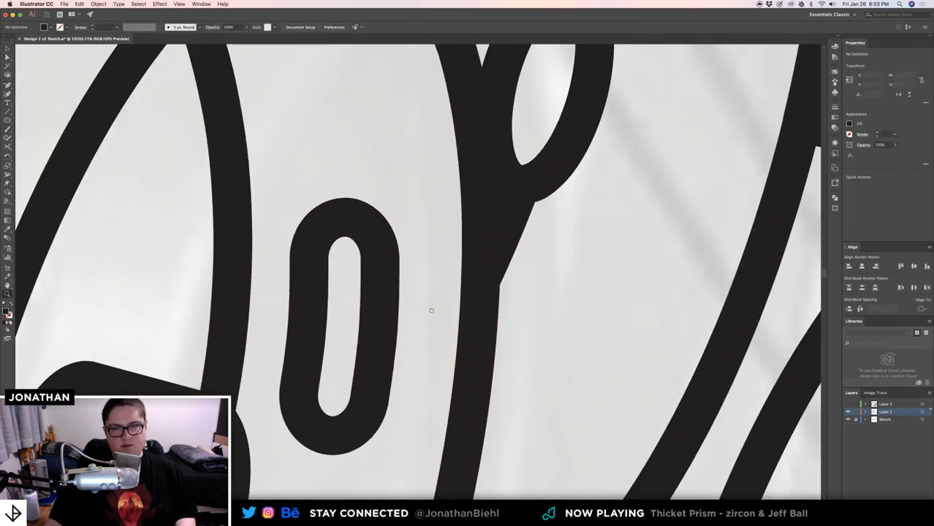
drag(242, 490, 395, 444)
drag(418, 253, 342, 351)
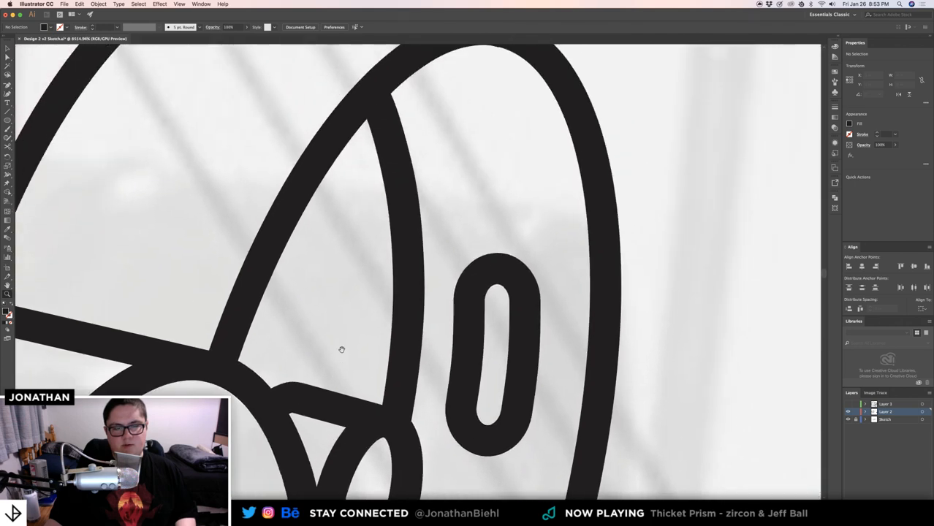
drag(439, 265, 300, 269)
drag(383, 307, 317, 216)
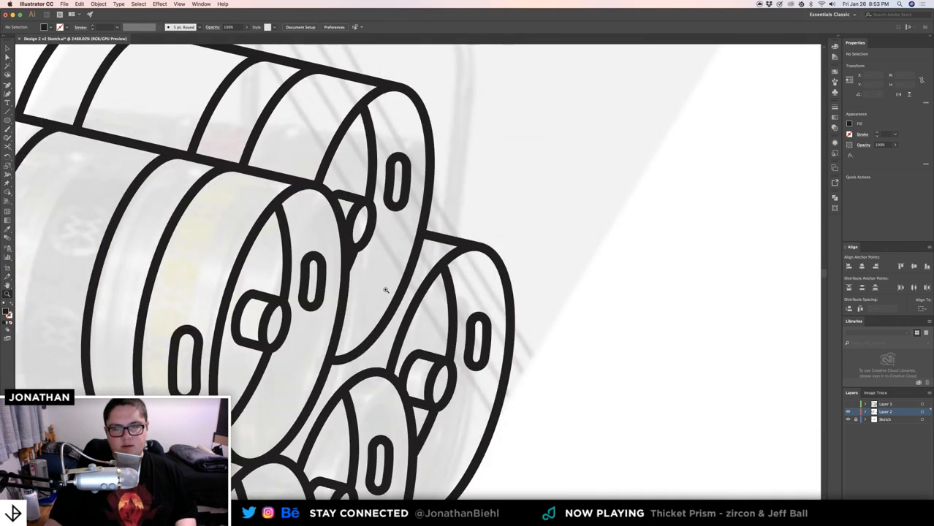
drag(472, 287, 541, 310)
drag(479, 355, 548, 140)
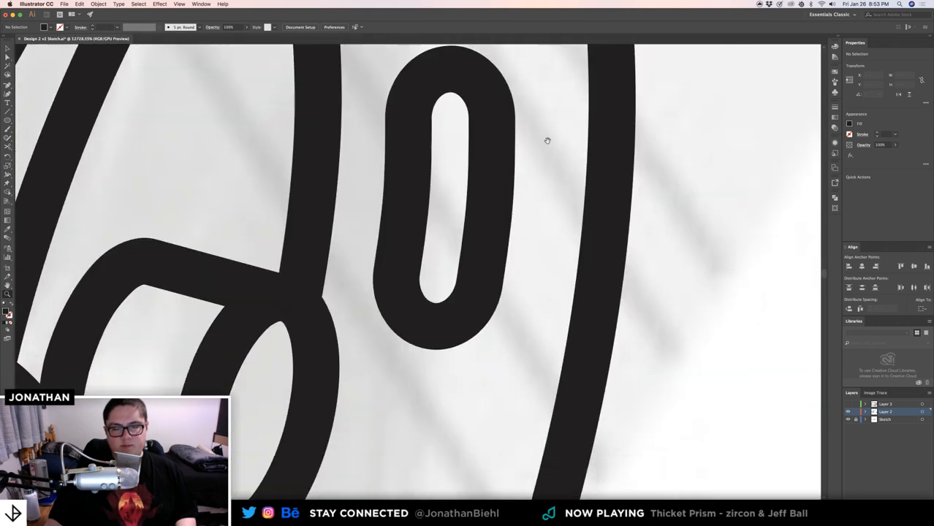
drag(538, 306, 518, 106)
drag(497, 201, 556, 132)
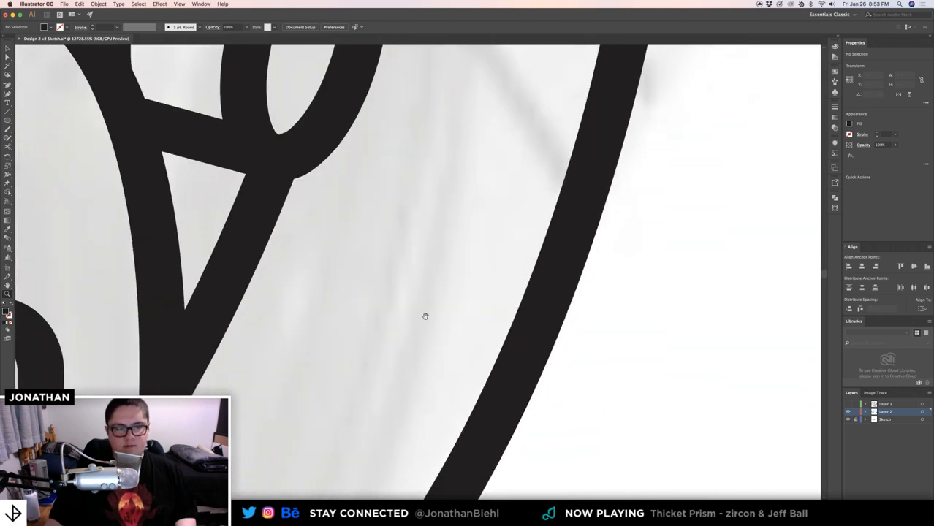
drag(426, 316, 550, 125)
drag(502, 225, 570, 127)
drag(496, 313, 590, 175)
drag(585, 183, 548, 140)
drag(536, 298, 303, 349)
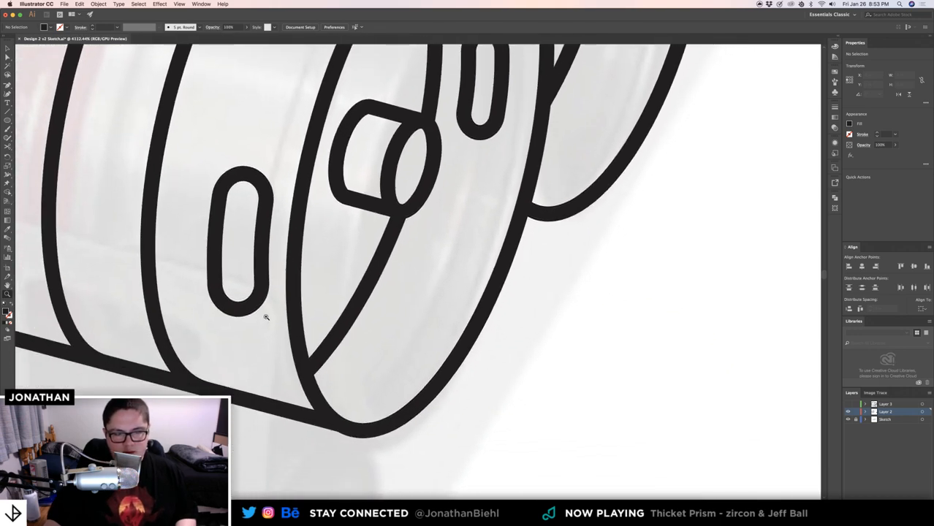
drag(366, 302, 329, 178)
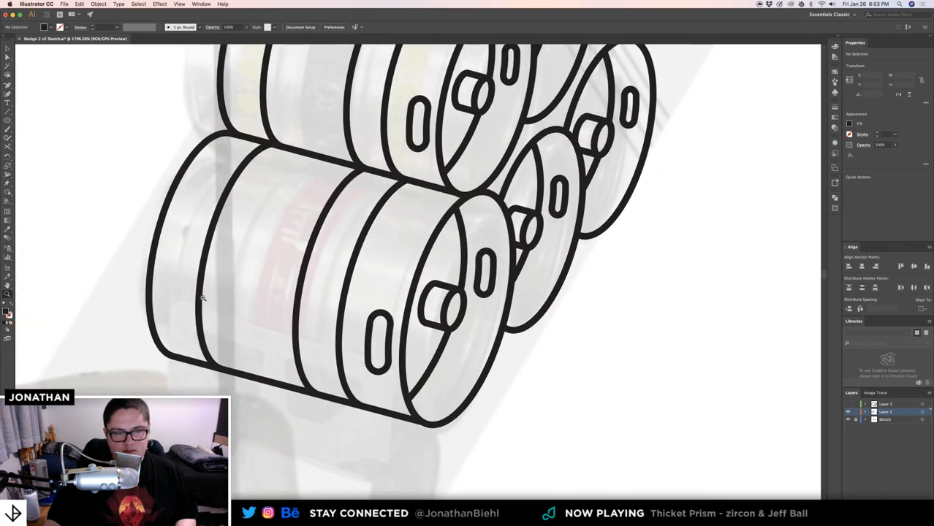
- Examine the kegs' rims, handle slots, spouts and band joints up close for bumps and uneven edges in the outline
drag(408, 155, 380, 329)
drag(457, 276, 614, 264)
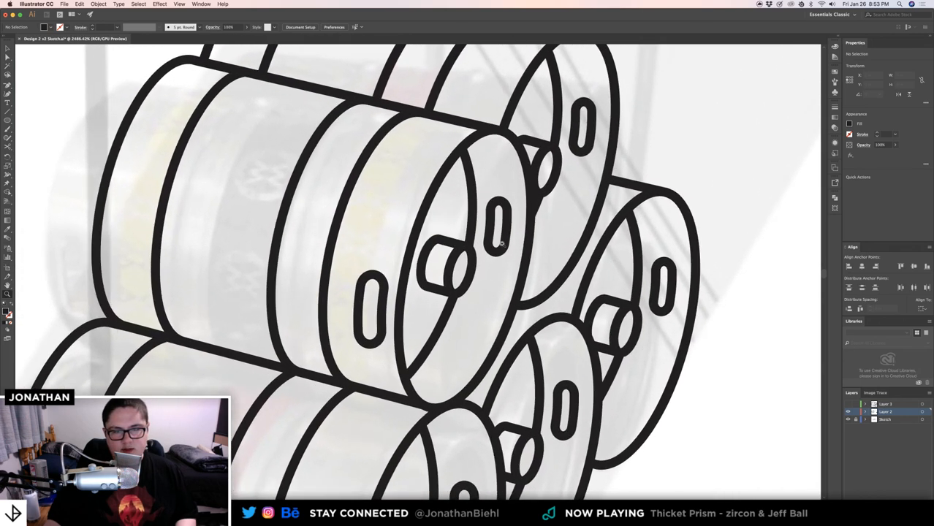
drag(502, 242, 573, 257)
drag(465, 254, 434, 427)
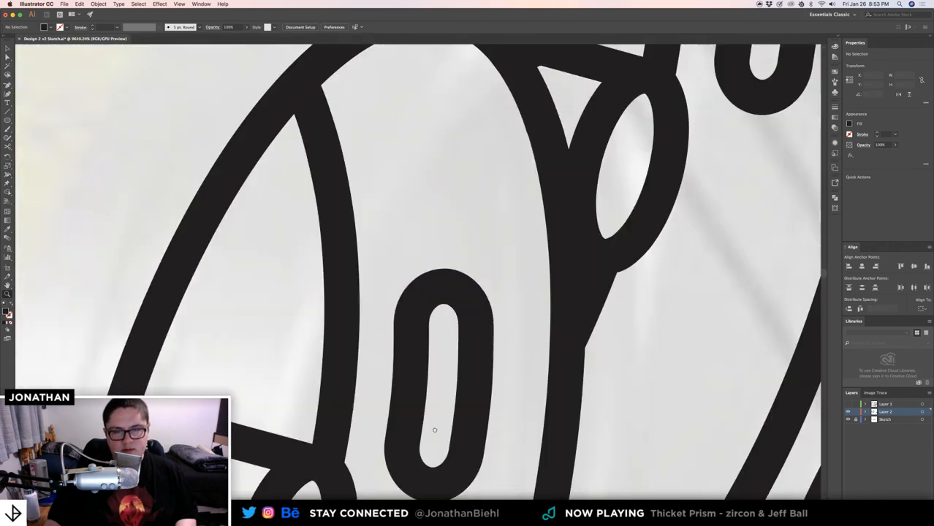
drag(442, 239, 387, 437)
drag(502, 141, 419, 298)
drag(426, 235, 380, 255)
drag(256, 232, 210, 232)
drag(209, 230, 583, 294)
drag(291, 199, 487, 296)
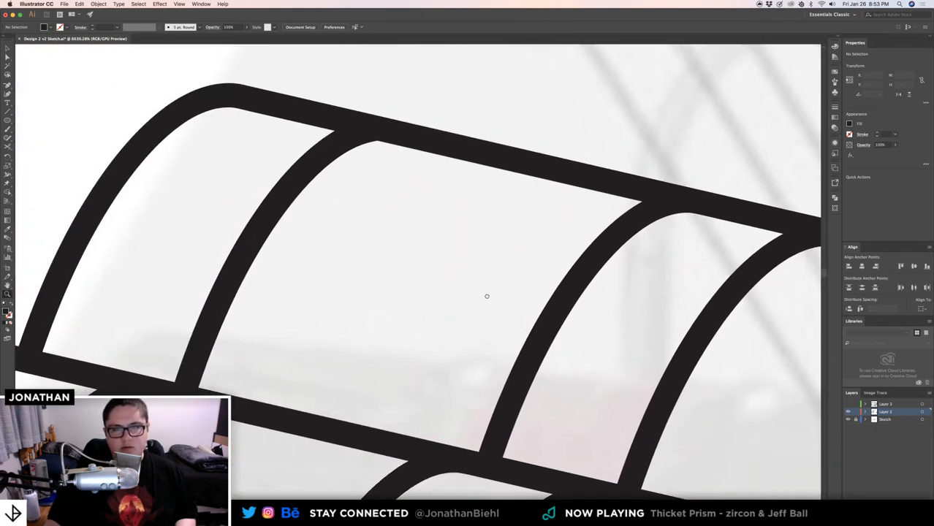
drag(352, 392, 457, 210)
drag(501, 270, 387, 281)
key(v)
key(z)
drag(424, 257, 562, 271)
drag(292, 279, 602, 288)
drag(503, 270, 607, 272)
- Delete the extra anchor point on the outer edge of the upper front keg's rear rim, just before the back keg's outline
key(v)
click(310, 248)
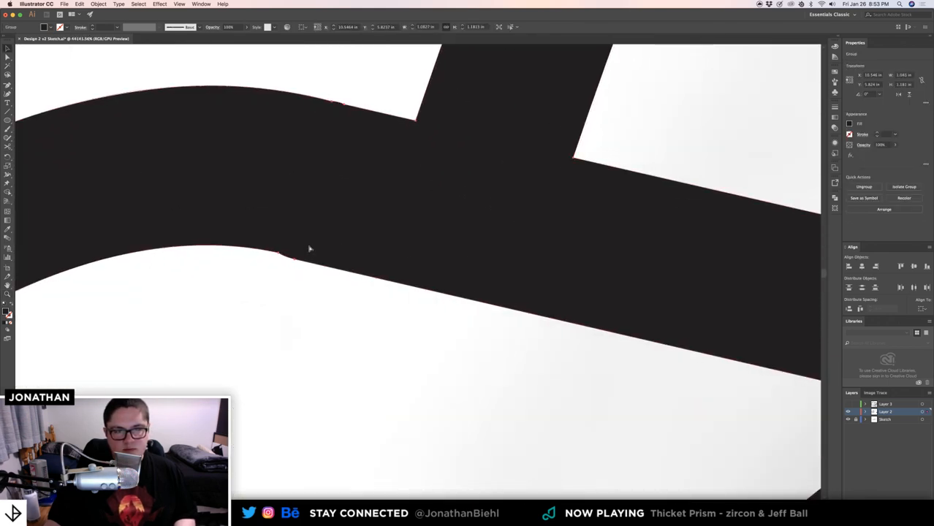
click(331, 101)
key(super+z)
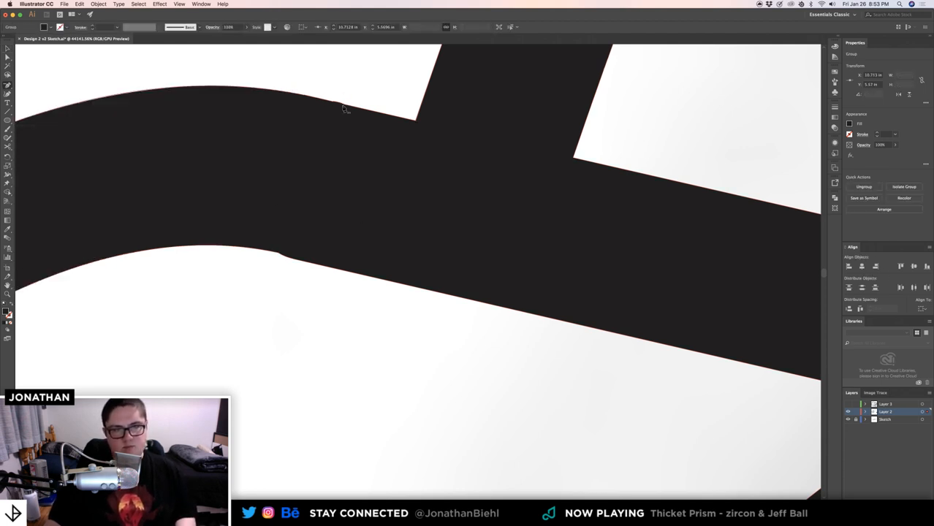
click(346, 106)
key(v)
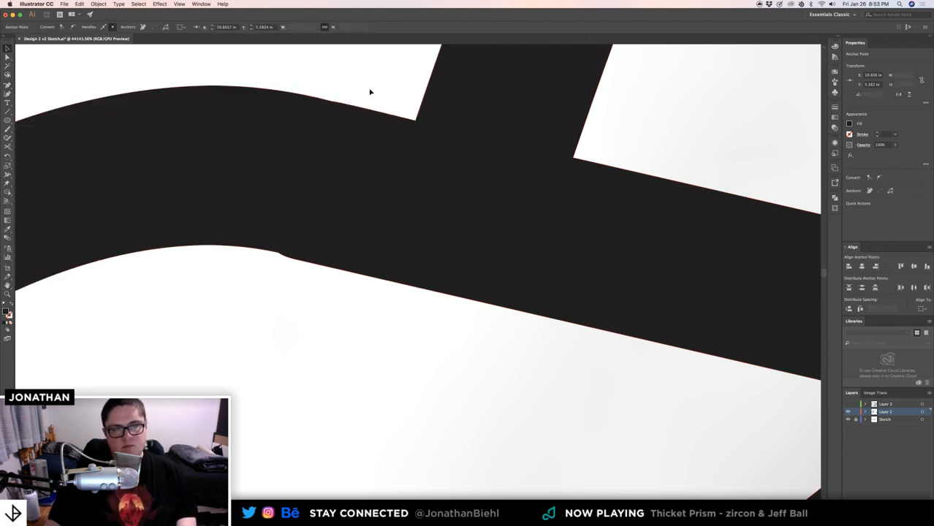
click(369, 92)
- Isolate the keg group, delete the extra anchor point at the rim's inner bump, and smooth the remaining point into the straight edge
double_click(288, 251)
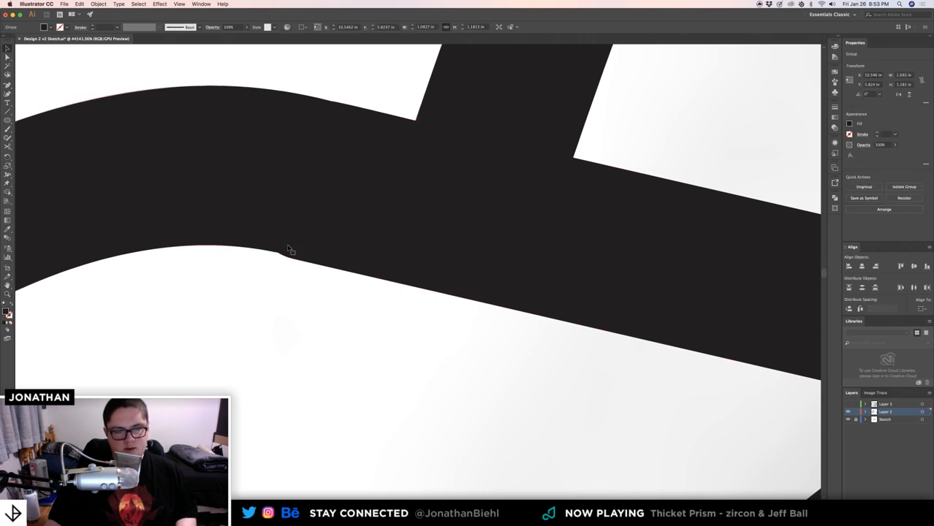
key(super+y)
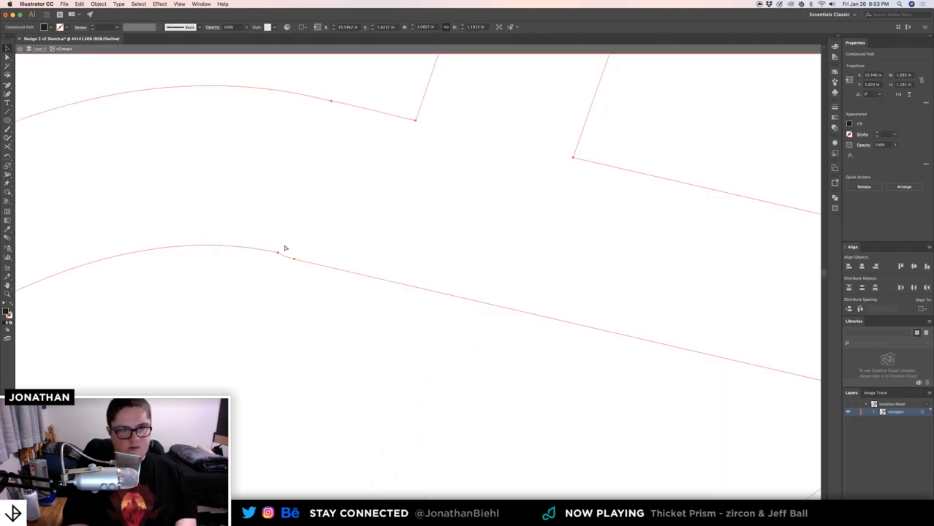
key(super+y)
key(super+y)
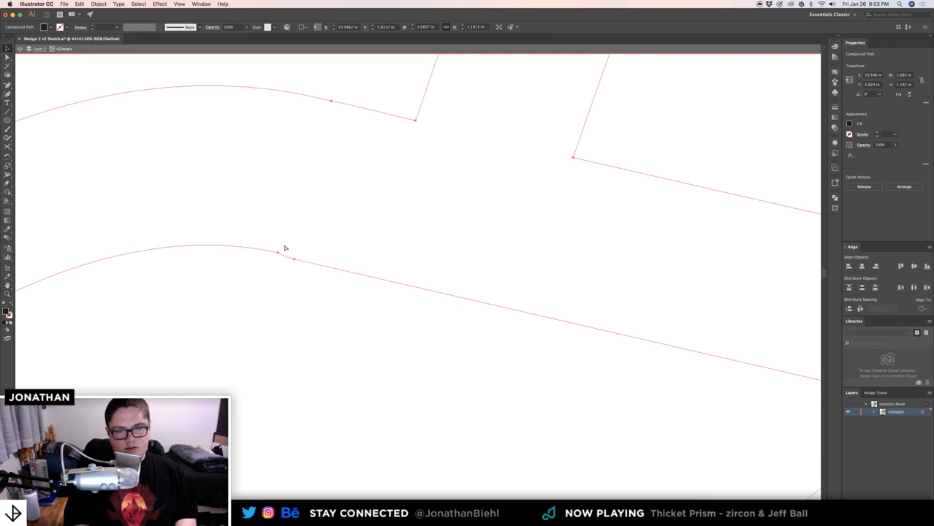
key(super+y)
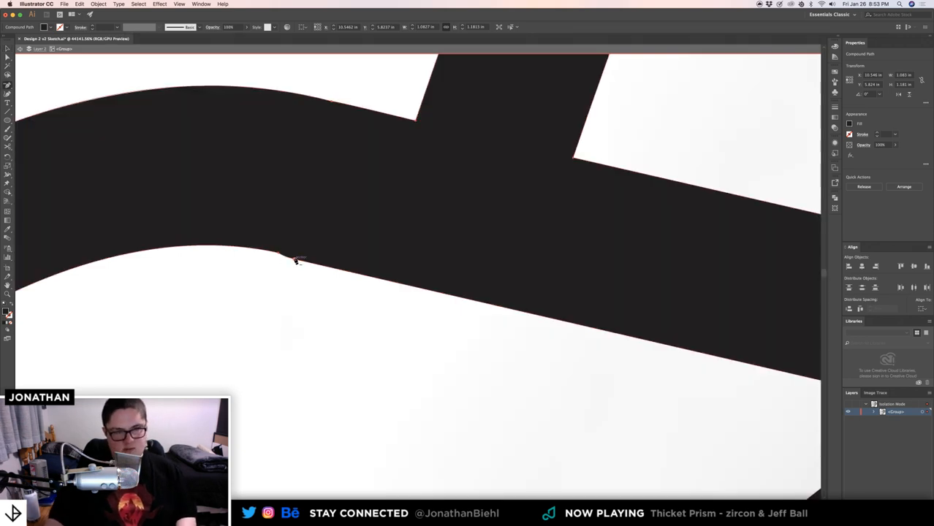
click(298, 263)
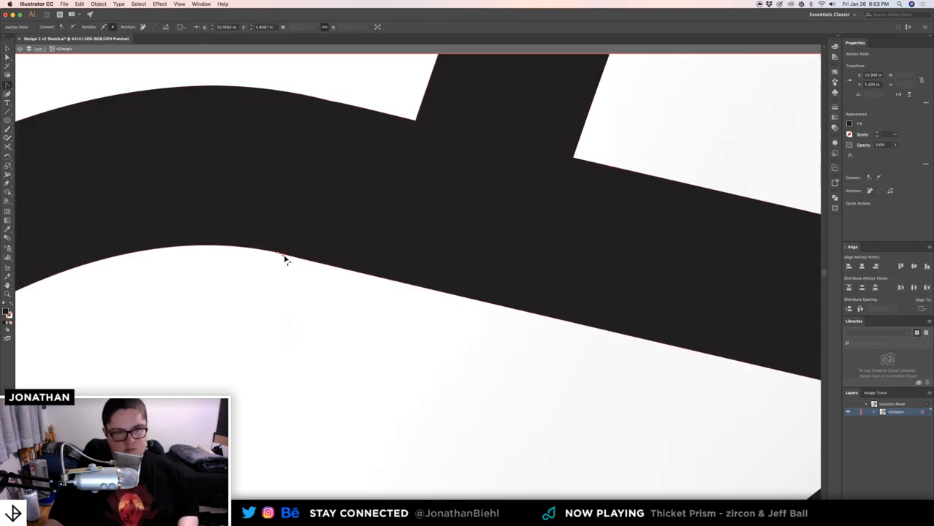
drag(284, 256, 349, 272)
key(v)
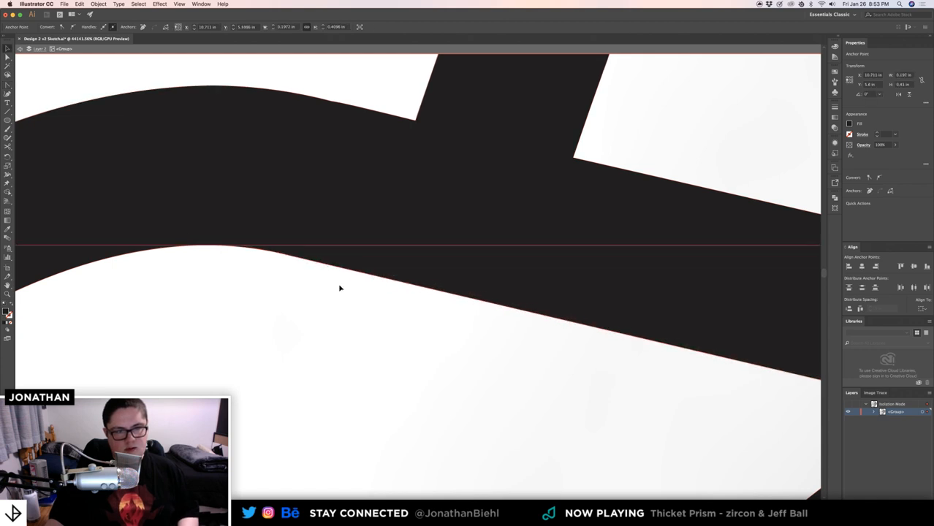
click(340, 286)
- Leave the keg group's isolation mode and save the document
key(z)
drag(366, 290, 278, 278)
key(v)
key(z)
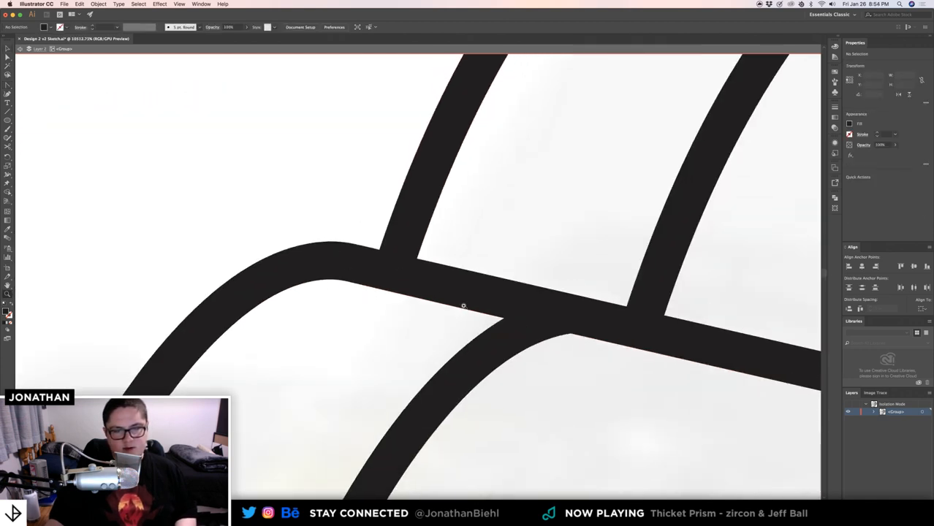
drag(462, 305, 442, 311)
drag(494, 377, 342, 225)
drag(441, 265, 325, 239)
drag(413, 257, 327, 251)
key(v)
key(z)
drag(272, 224, 274, 194)
key(v)
double_click(246, 200)
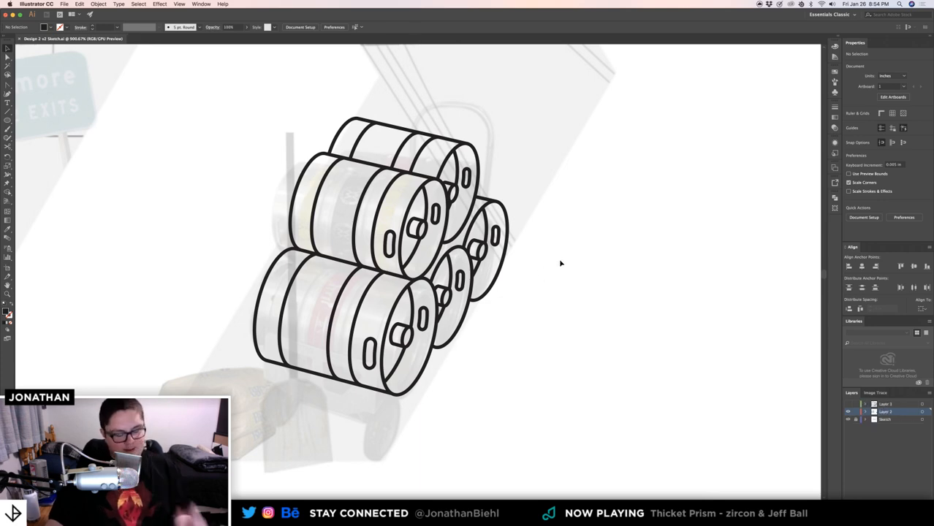
- Draw a straight line along the lower front keg's top edge and move it into the gap above the lower middle keg as a 1 pt stroke
key(z)
drag(434, 220, 598, 265)
drag(523, 283, 397, 169)
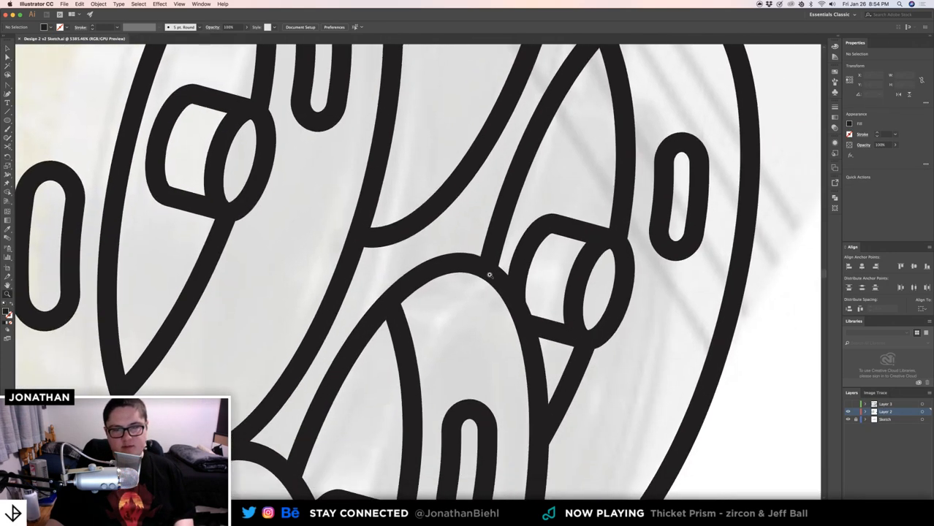
key(v)
click(469, 267)
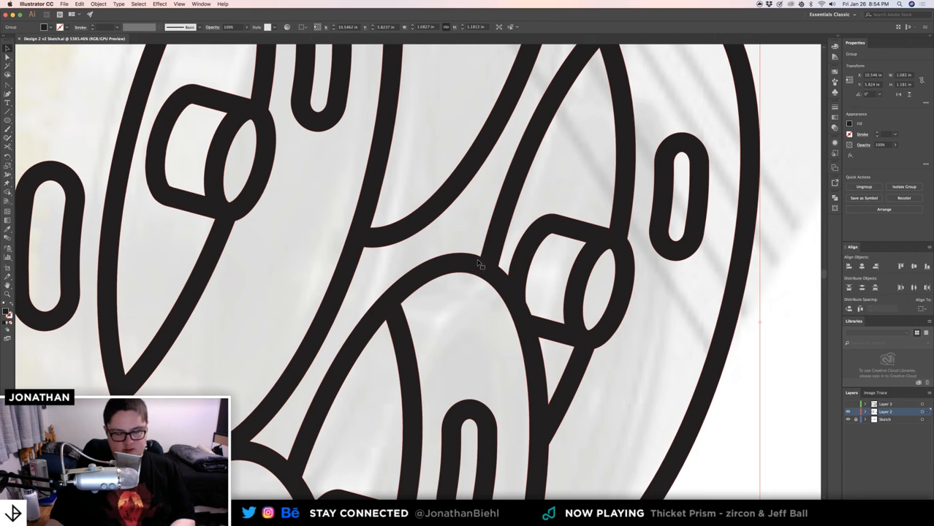
key(p)
drag(127, 446, 235, 331)
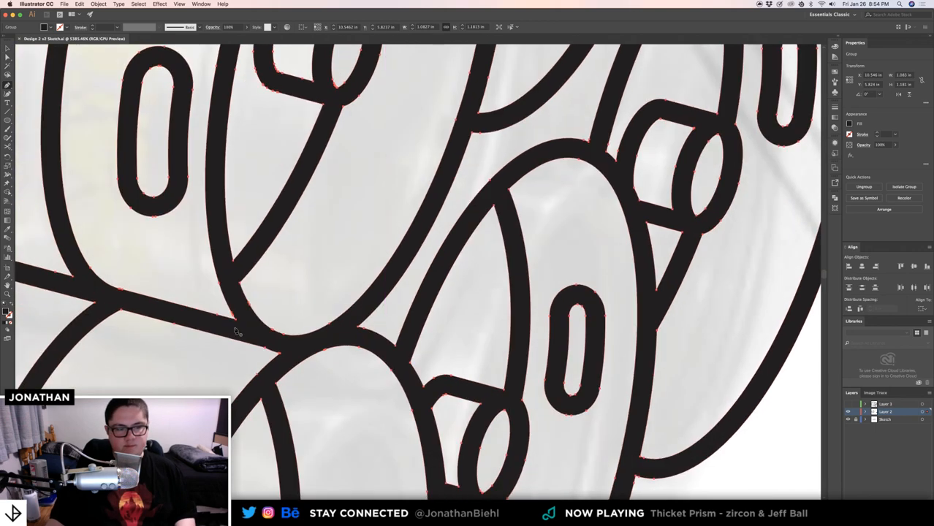
click(187, 315)
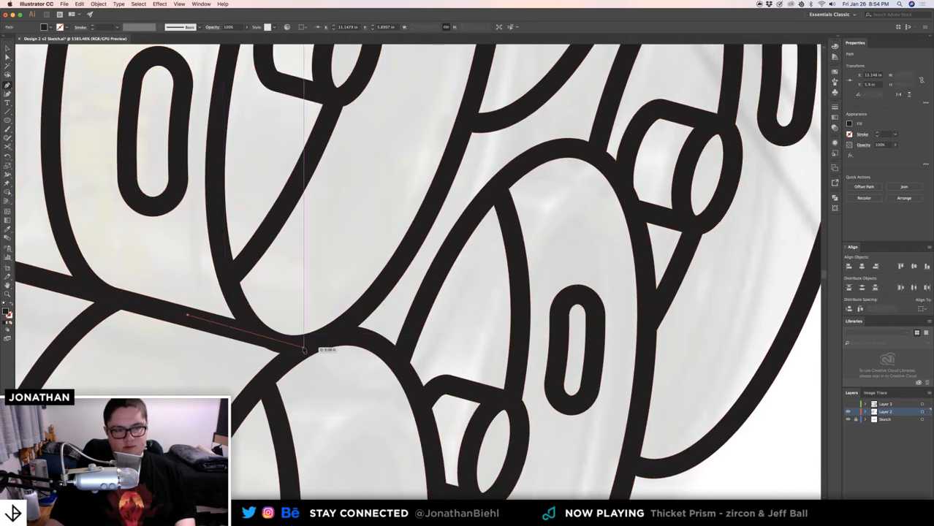
click(304, 349)
key(v)
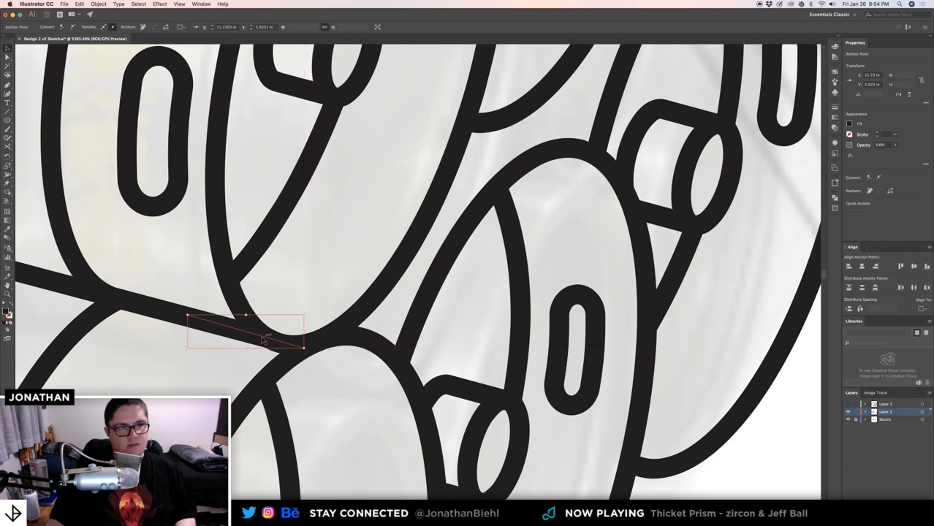
mouse_move(257, 338)
mouse_down()
mouse_move(334, 273)
mouse_move(430, 242)
mouse_move(560, 125)
mouse_move(545, 135)
mouse_up()
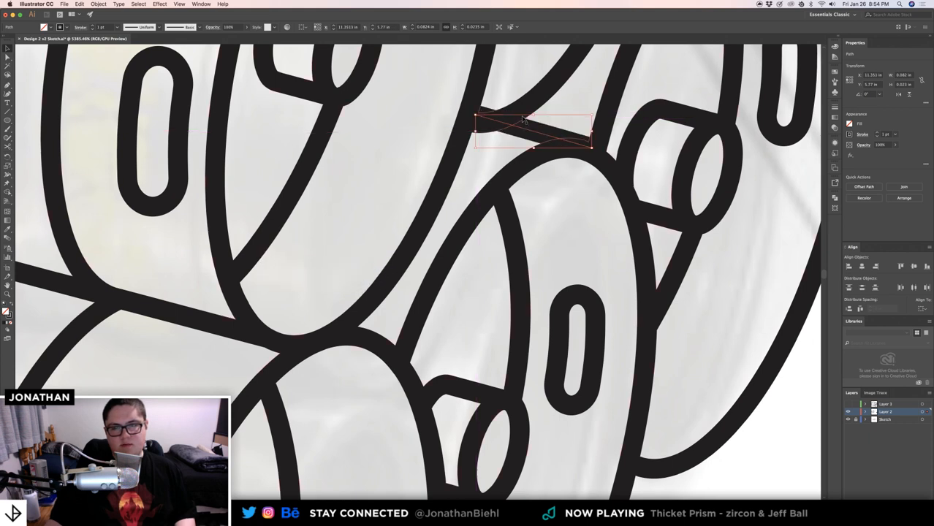
- Expand the short connecting line above the lower middle keg into a filled shape
click(100, 4)
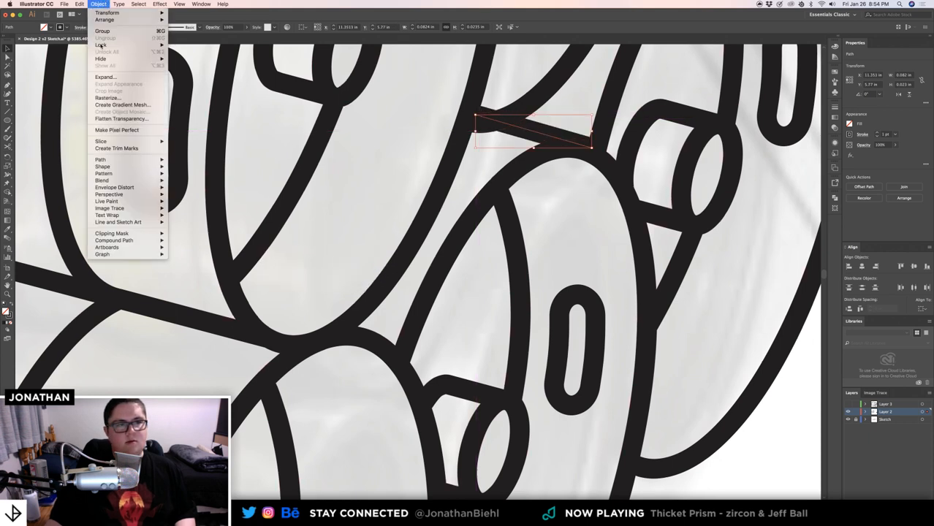
click(113, 77)
key(Return)
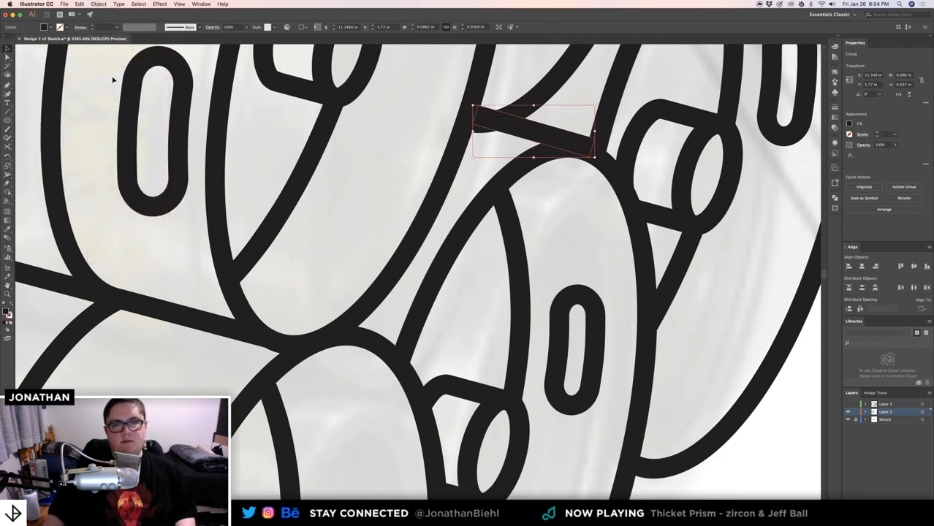
- Try to merge the short connecting bar with the keg outlines using the Shape Builder tool
shift+click(547, 95)
key(shift+m)
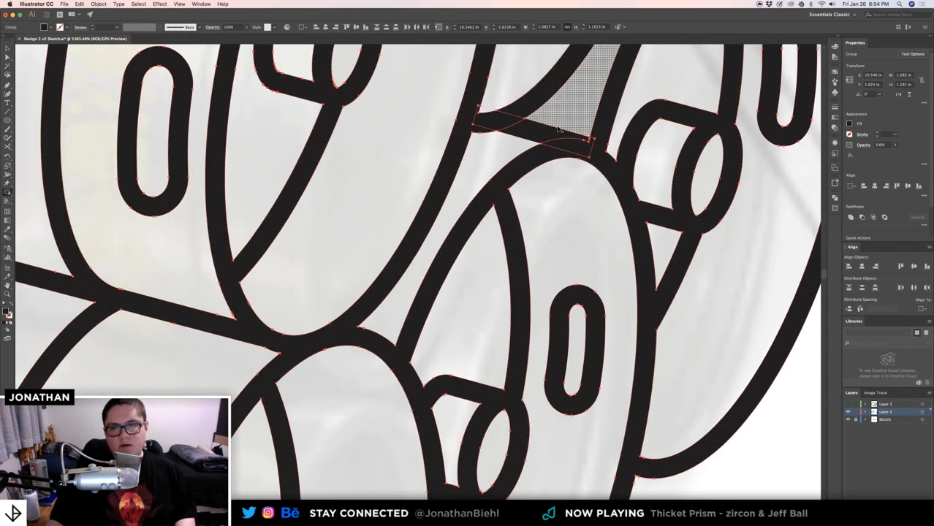
click(593, 147)
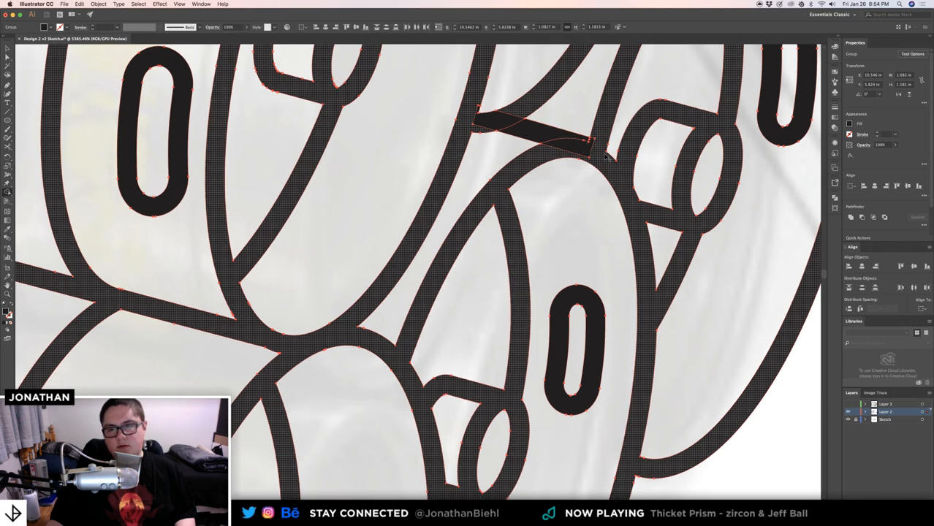
key(super+shift+a)
key(z)
mouse_move(573, 175)
mouse_down()
mouse_move(541, 167)
mouse_move(581, 174)
mouse_up()
key(v)
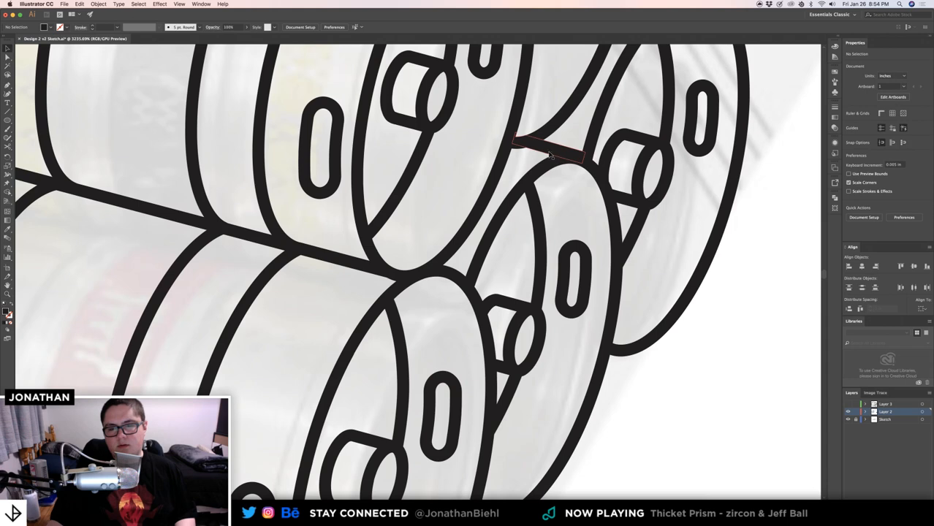
click(550, 154)
scroll(567, 176, down, 2)
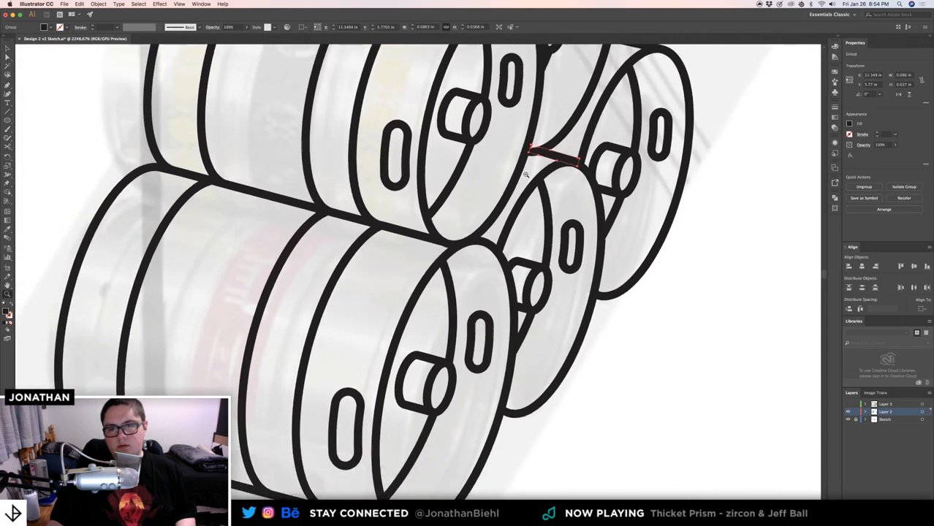
drag(526, 175, 483, 173)
key(v)
click(574, 182)
- Unite the short connecting bar above the lower middle keg with the keg outline group
key(z)
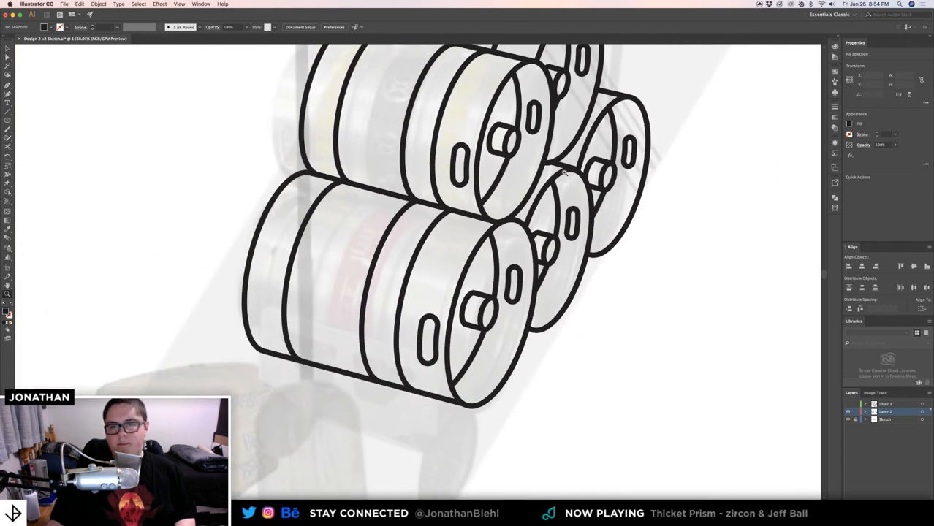
drag(566, 172, 528, 164)
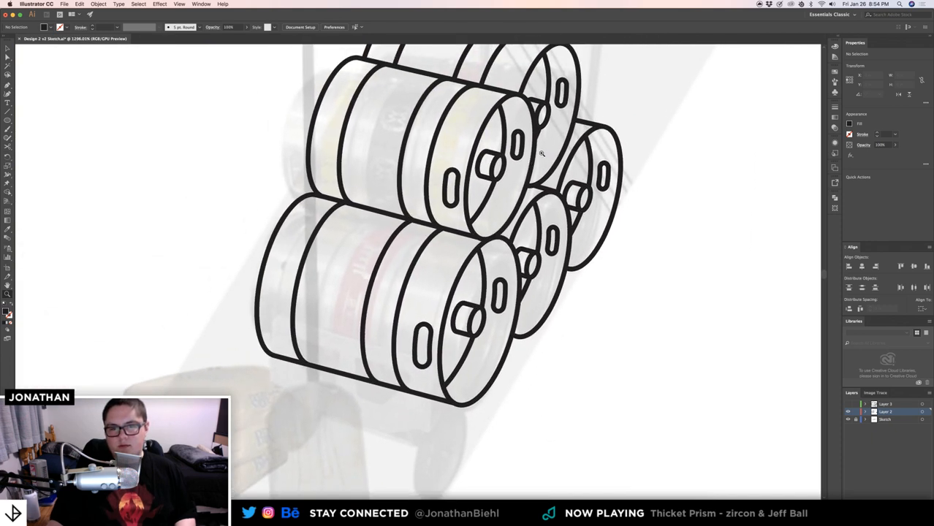
drag(535, 187, 544, 192)
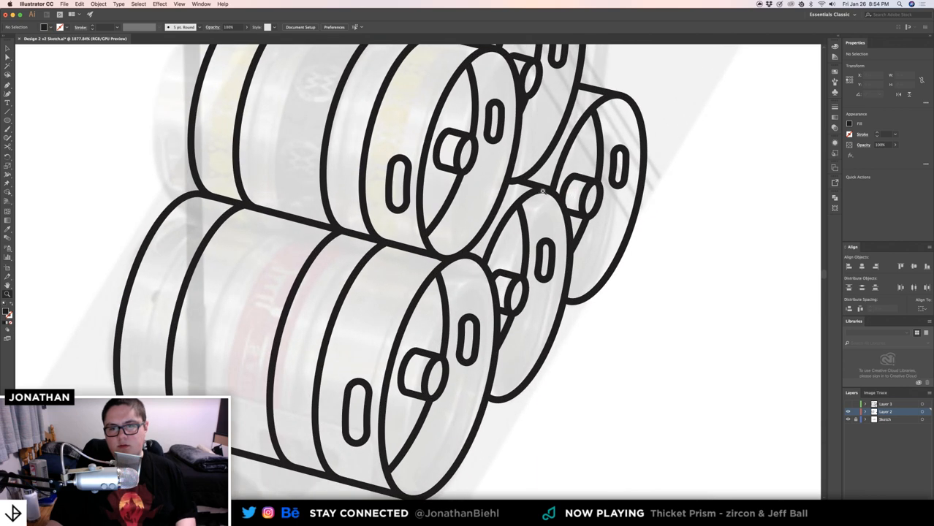
key(v)
click(535, 181)
shift+click(538, 163)
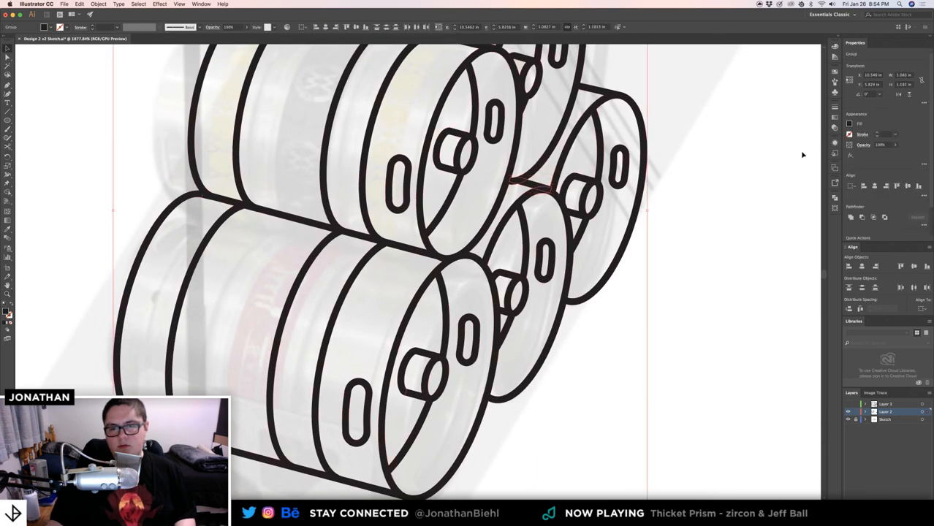
click(852, 217)
click(722, 217)
- Review the united keg stack as a whole and save the document
key(z)
drag(596, 160, 462, 190)
alt+click(505, 169)
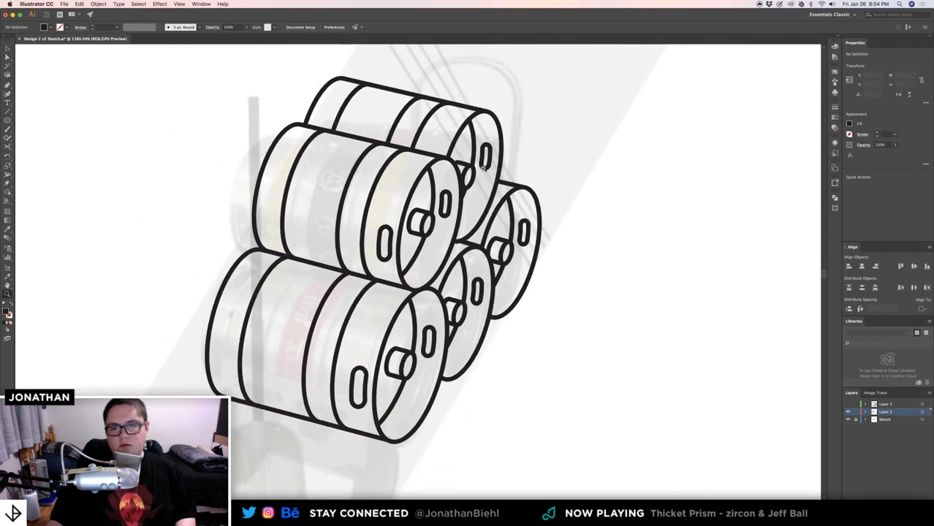
alt+click(523, 137)
key(v)
key(z)
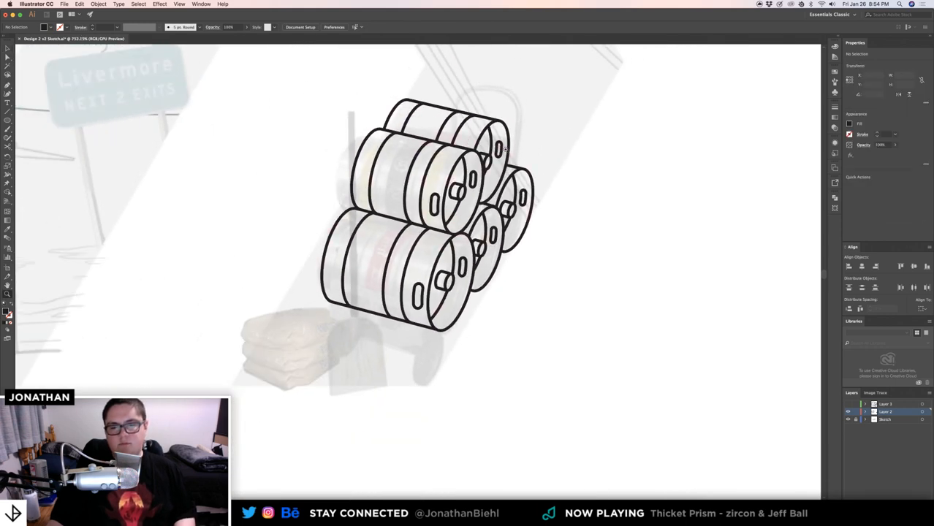
drag(500, 148, 555, 149)
drag(421, 165, 343, 170)
key(v)
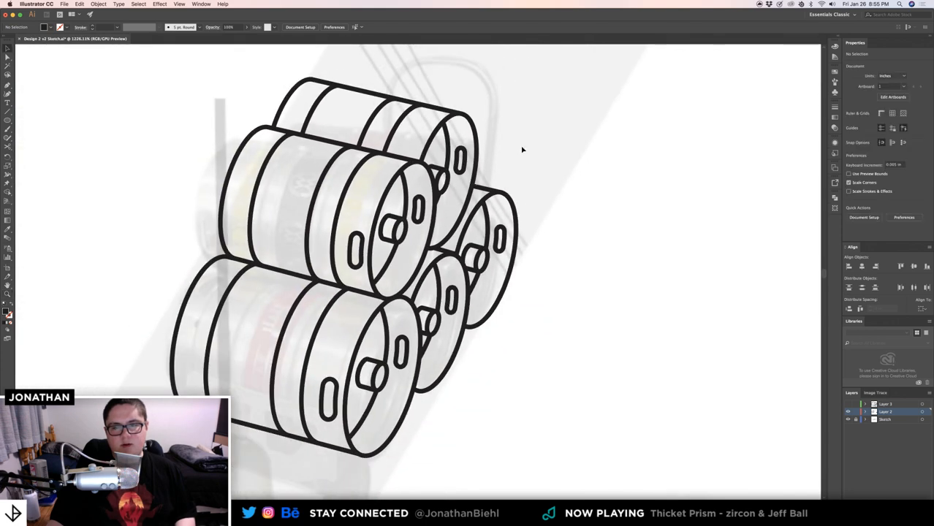
key(z)
drag(521, 150, 515, 177)
alt+click(514, 177)
key(v)
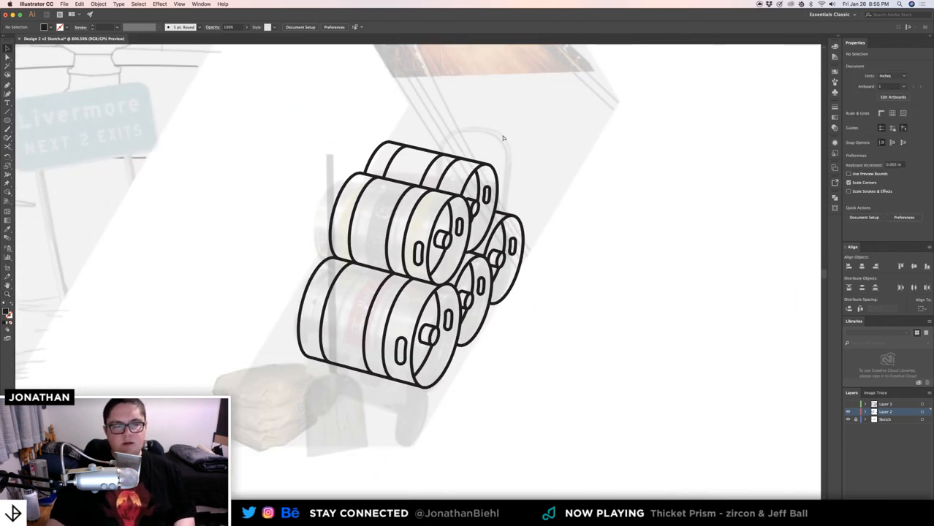
key(z)
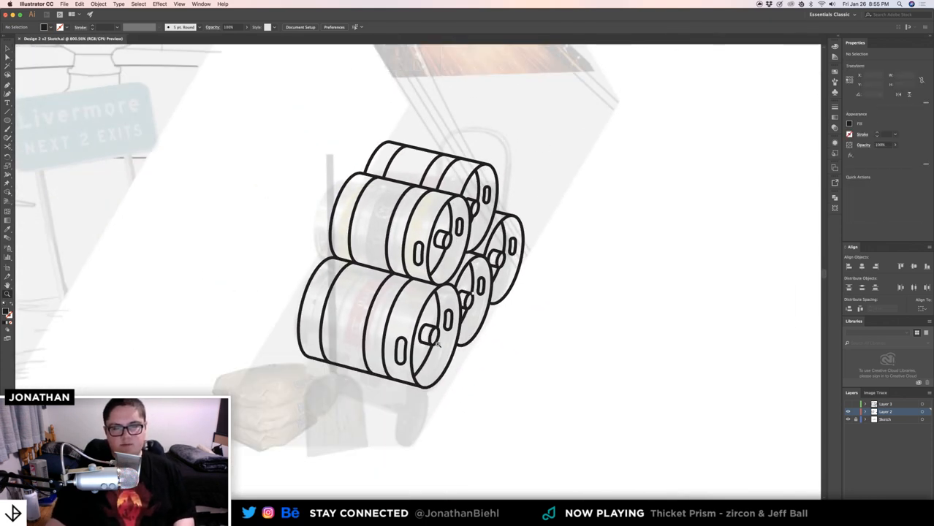
- Draw an unfilled 1 pt stroked rectangle, about 0.47 by 0.40 in, across the lower front keg's bottom edge
drag(417, 373, 490, 208)
drag(353, 197, 413, 197)
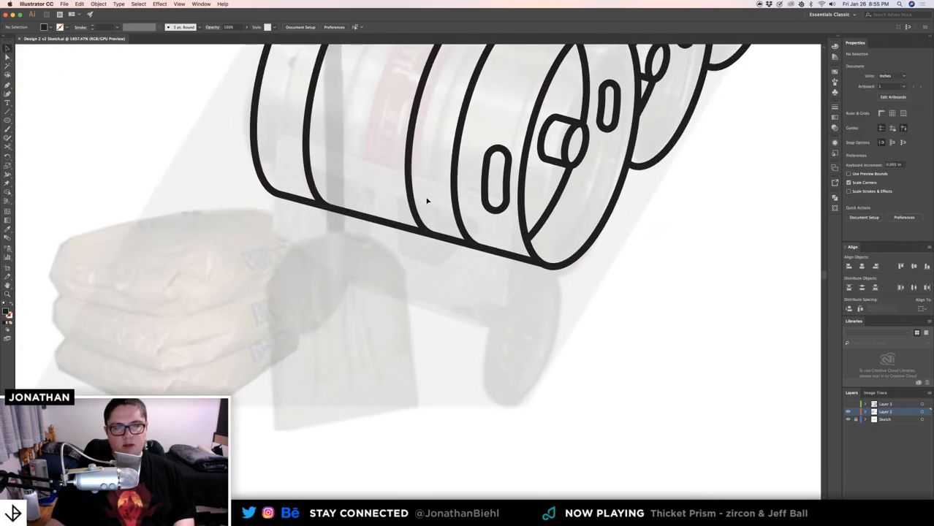
drag(353, 166, 382, 169)
key(v)
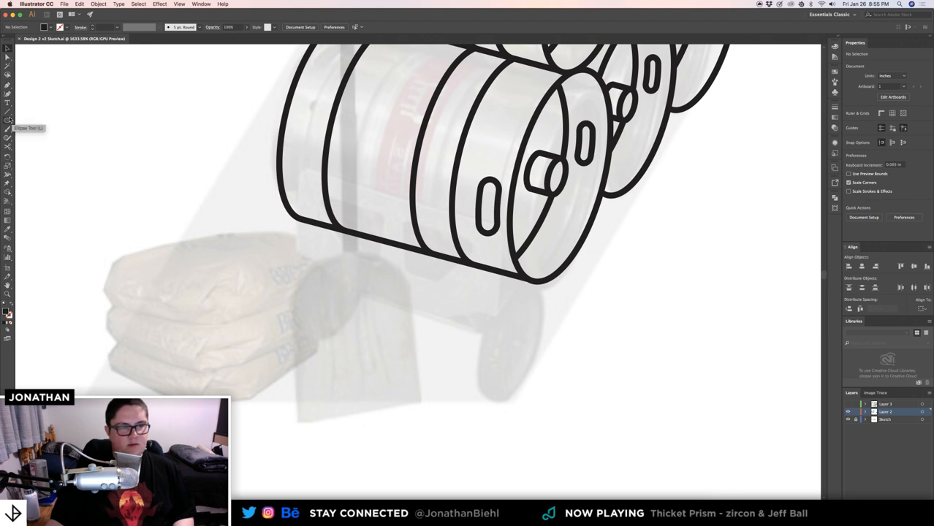
drag(9, 120, 33, 120)
mouse_move(298, 167)
mouse_down()
mouse_move(496, 304)
mouse_move(498, 338)
mouse_up()
key(shift+x)
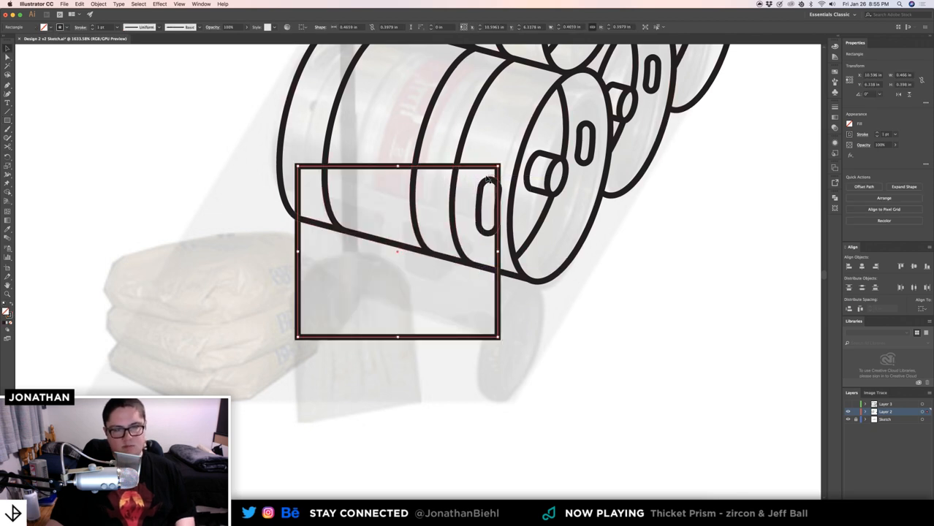
- Slant the rectangle along the keg's bottom edge by lowering its upper-right corner and raising its lower-left corner
key(p)
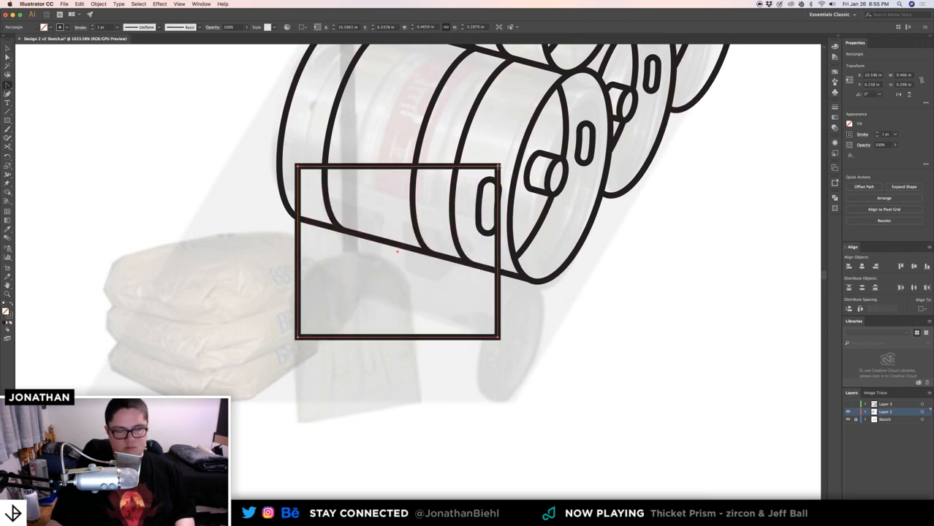
drag(498, 166, 499, 224)
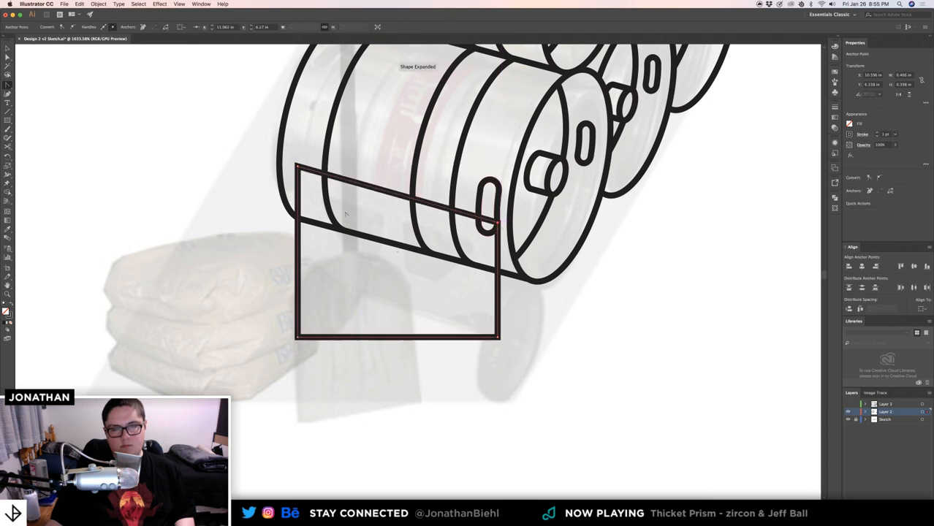
drag(296, 339, 300, 273)
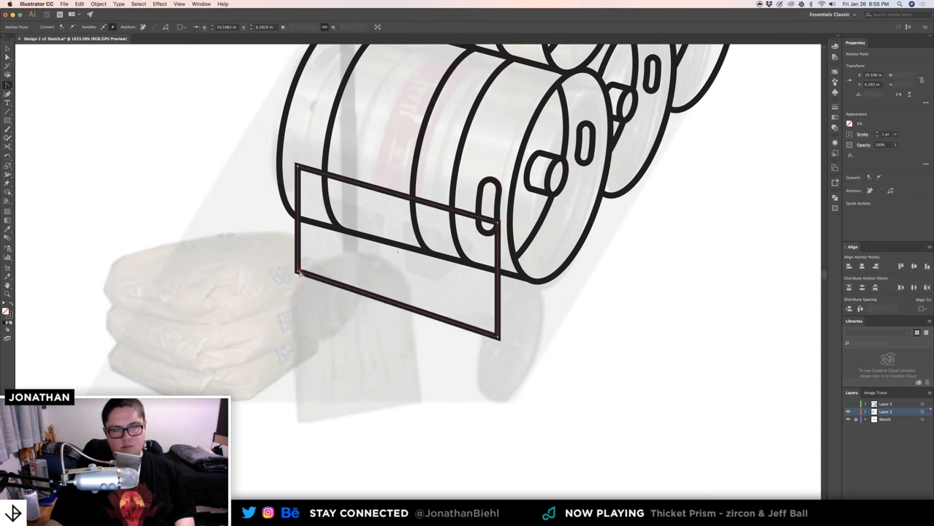
key(super+z)
key(Up)
key(Up)
key(Up)
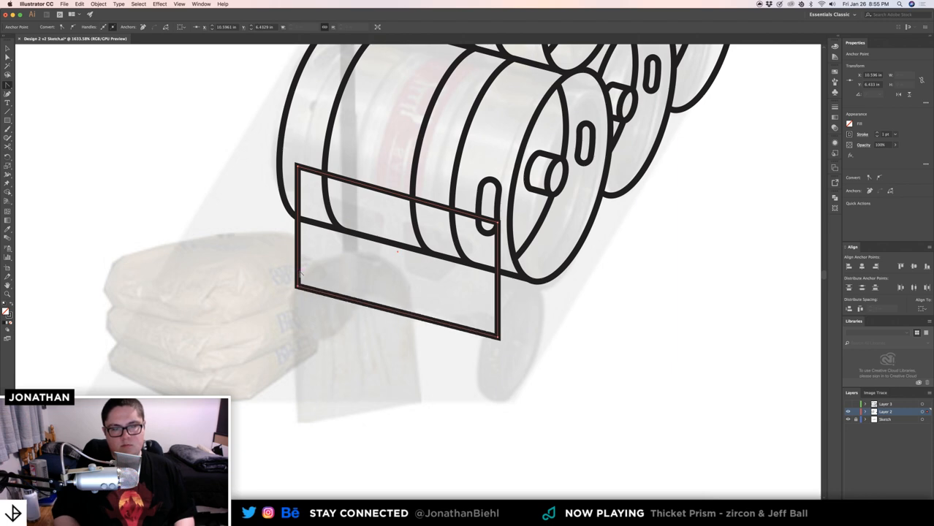
key(v)
click(390, 267)
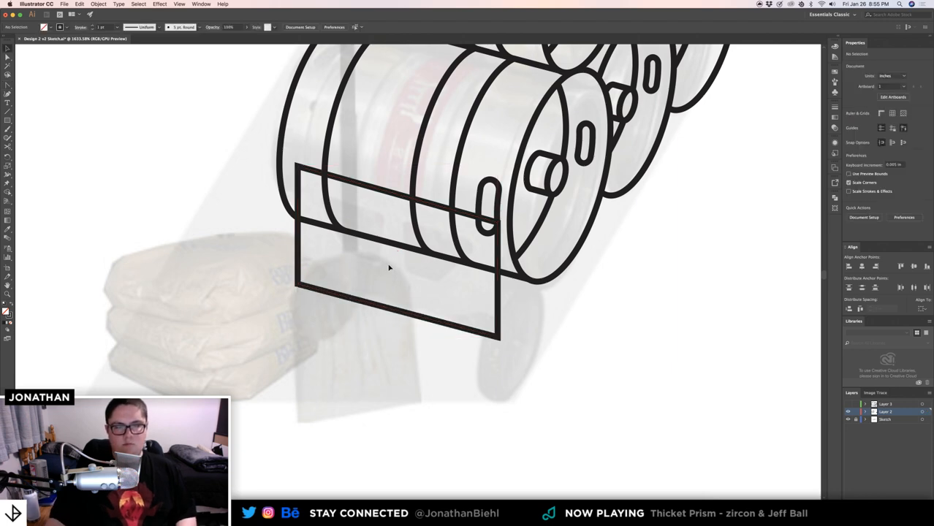
- Nudge the slanted outline's upper-left corner down to match the angle of the lower keg's bottom edge
key(z)
drag(431, 260, 357, 362)
key(v)
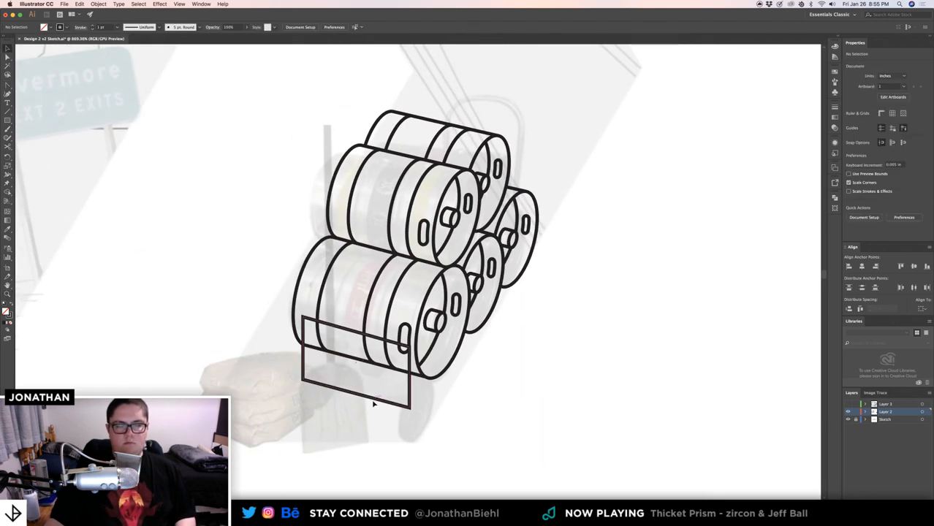
click(375, 401)
scroll(373, 358, up, 3)
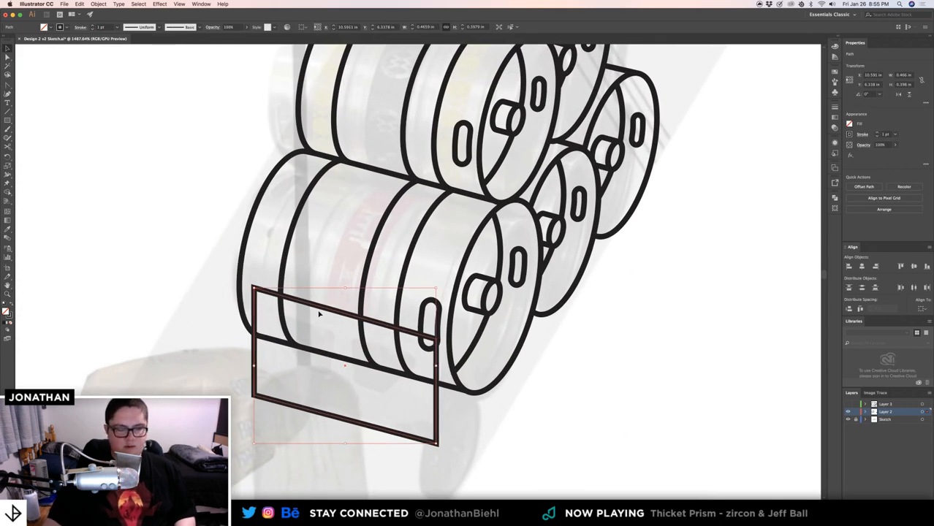
key(a)
click(255, 288)
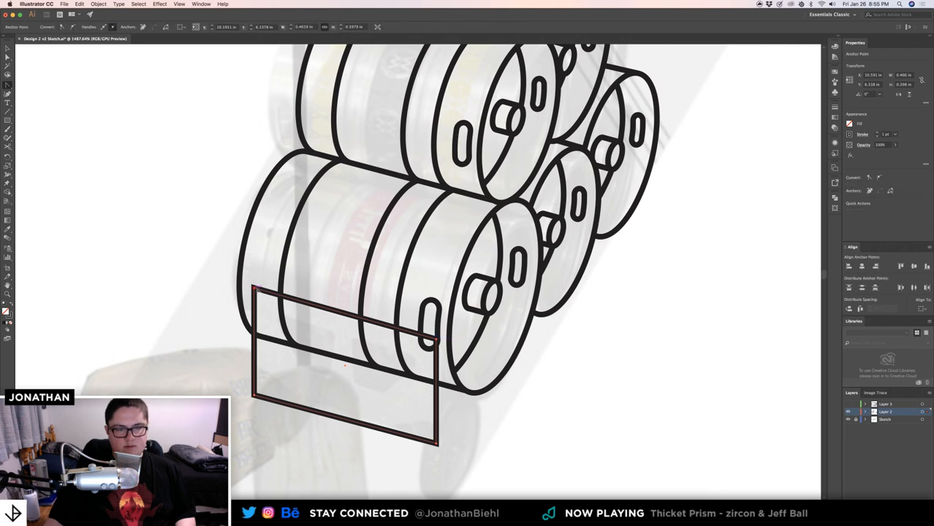
key(Down)
key(Down)
key(Down)
key(Down)
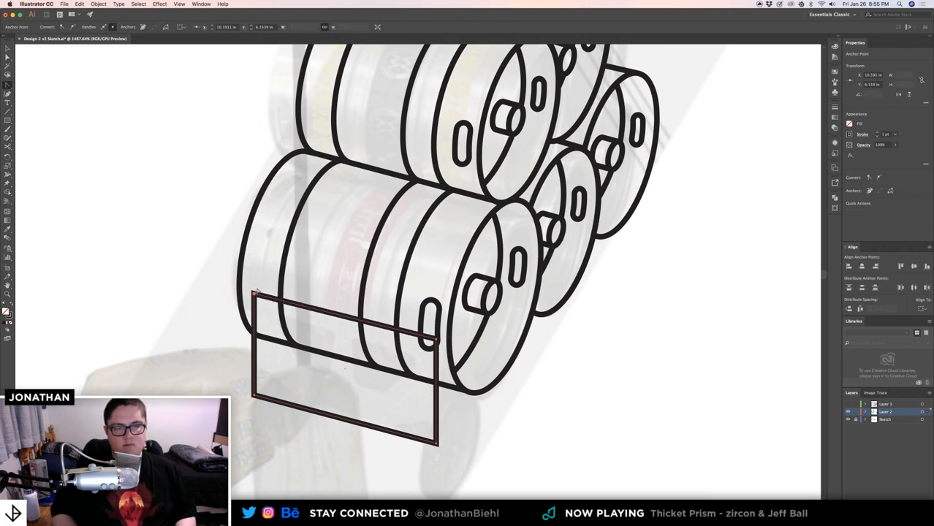
key(v)
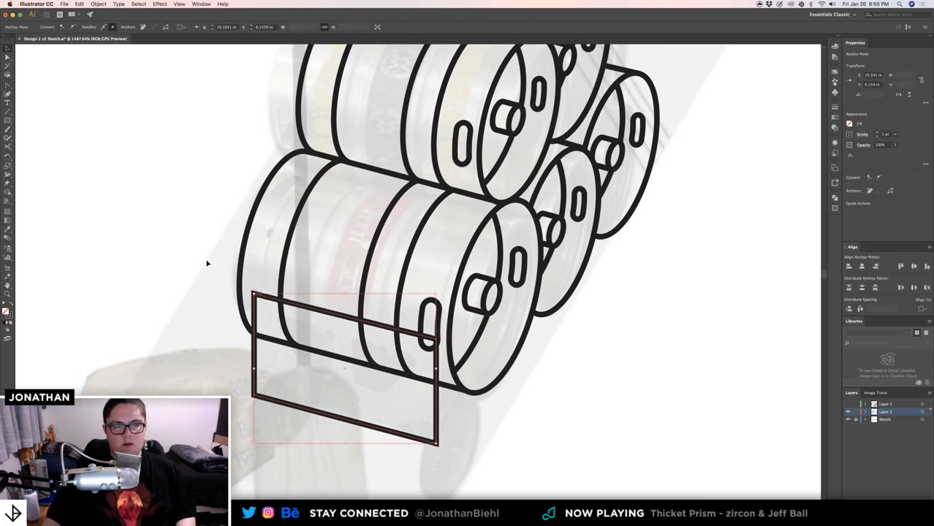
click(207, 261)
- Examine how the slanted outline's edges line up with the lower front keg and the sketch
key(z)
drag(268, 283, 252, 303)
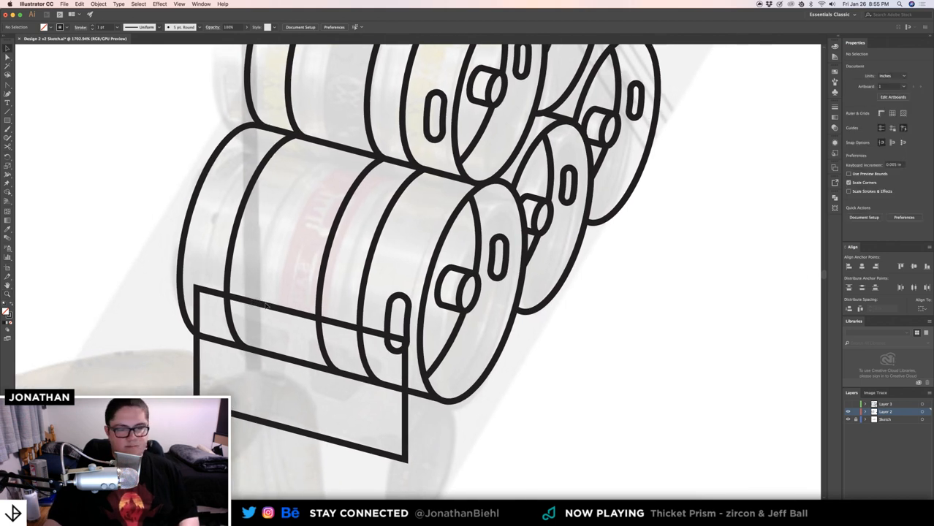
super+click(264, 304)
drag(316, 322, 308, 323)
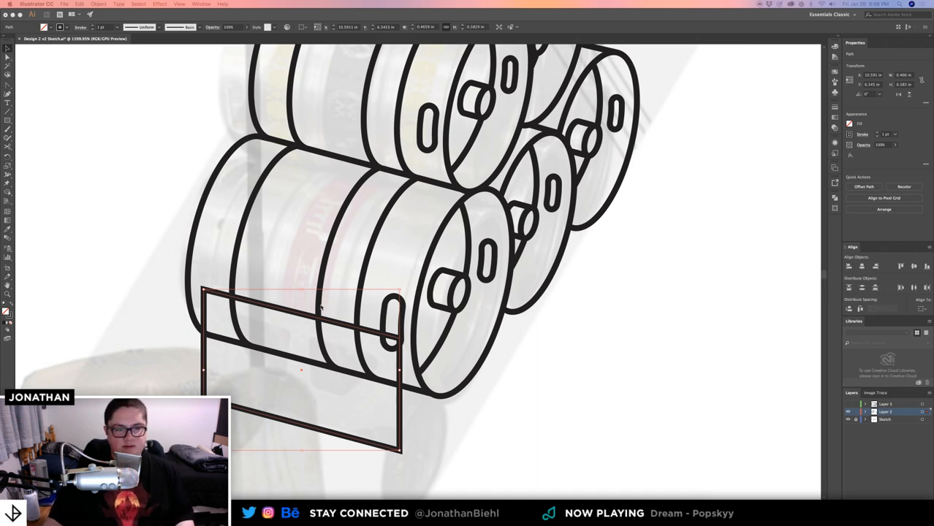
scroll(320, 309, down, 3)
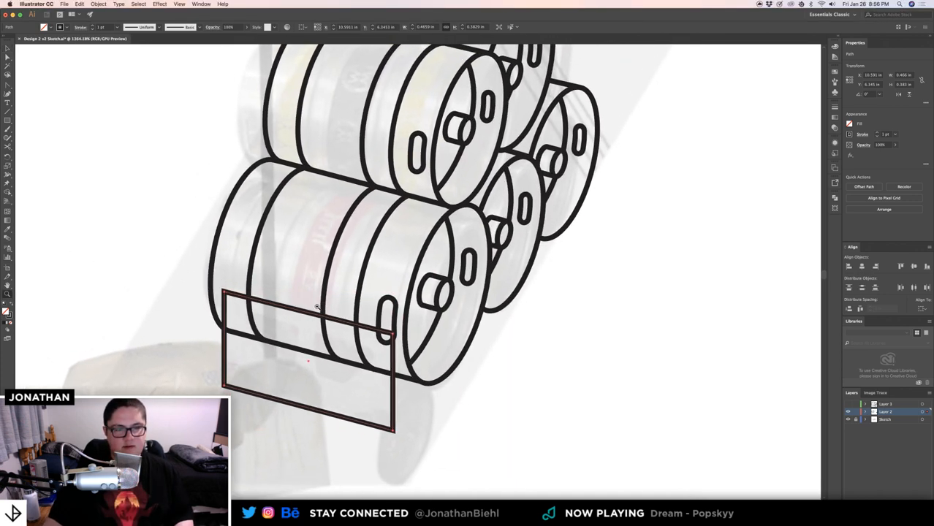
scroll(317, 307, down, 2)
scroll(322, 318, up, 3)
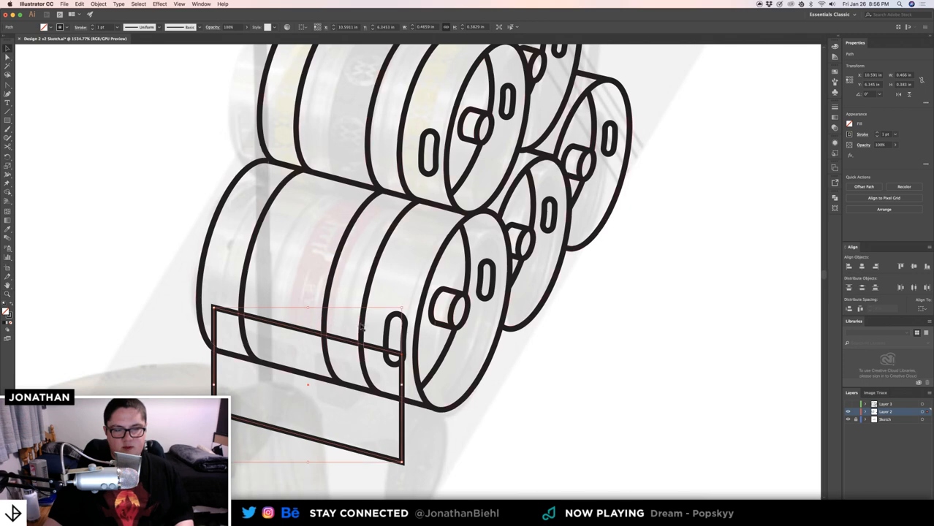
scroll(361, 327, down, 4)
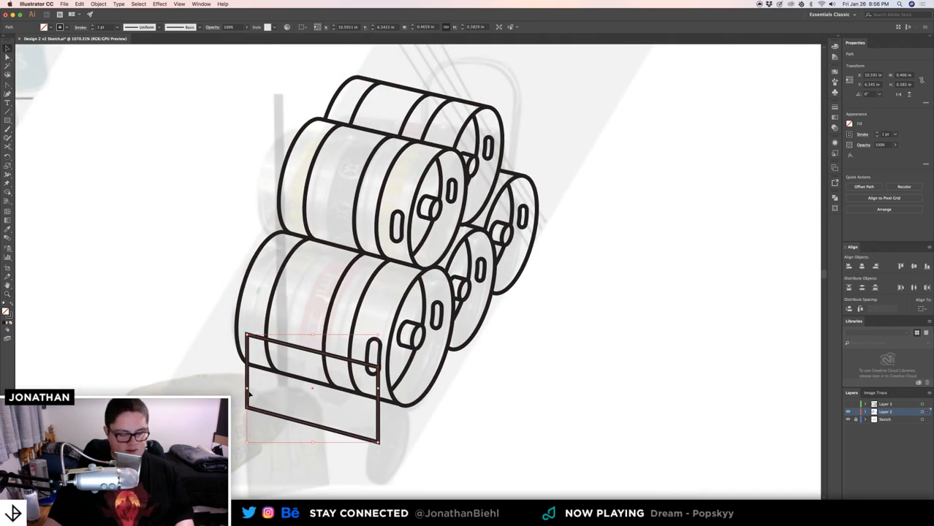
- Fine-tune the lower-left corner of the slanted outline beneath the lower front keg
key(a)
click(247, 409)
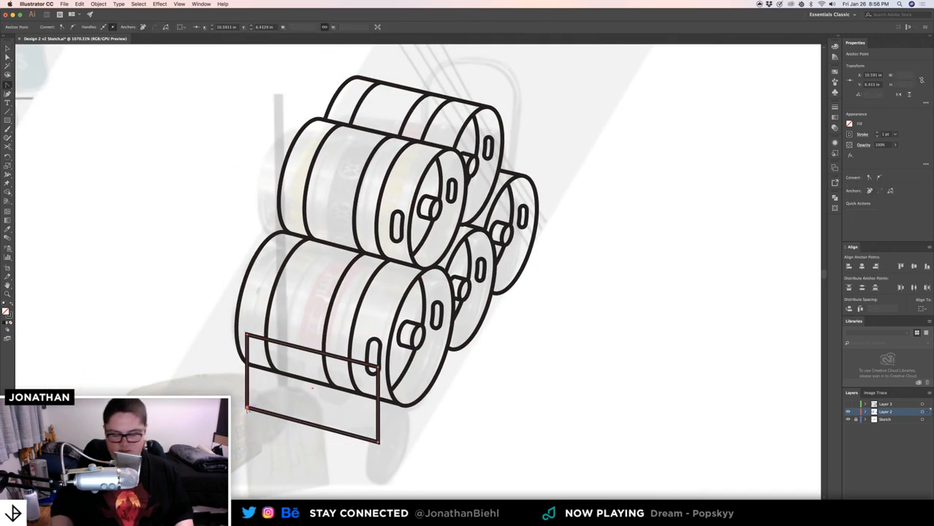
drag(247, 409, 247, 411)
click(278, 361)
key(z)
drag(277, 362, 268, 391)
- Place a copy of the slanted outline over the upper kegs and delete that copy
key(v)
drag(272, 438, 404, 261)
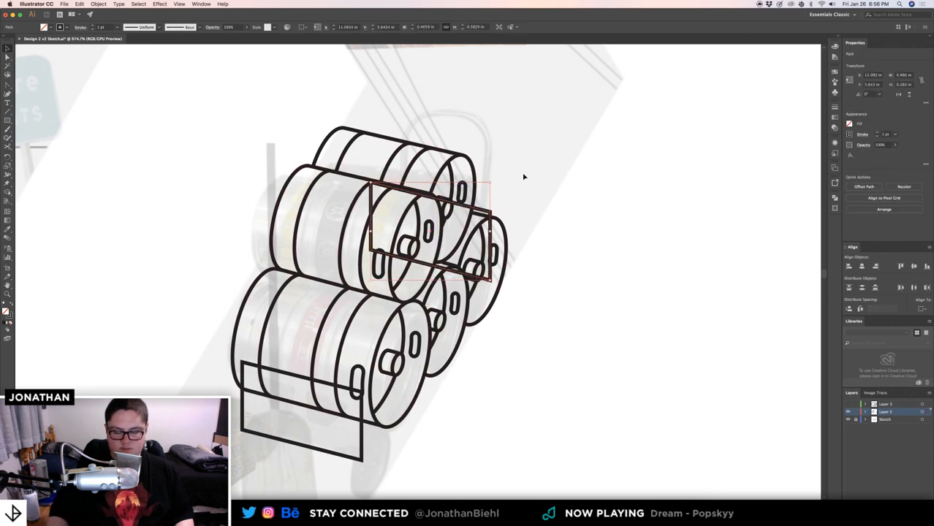
key(Delete)
- Look over the line art of the glasses, single keg and bottle elsewhere in the design
key(z)
drag(456, 206, 499, 206)
drag(431, 118, 491, 220)
drag(322, 207, 594, 239)
drag(196, 141, 150, 150)
drag(202, 161, 279, 173)
drag(185, 219, 280, 262)
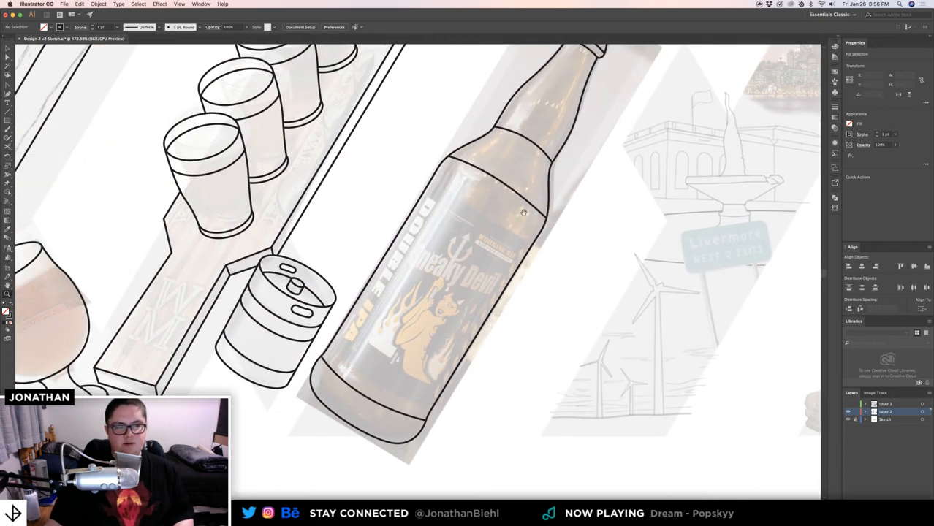
drag(524, 213, 305, 188)
drag(640, 272, 404, 251)
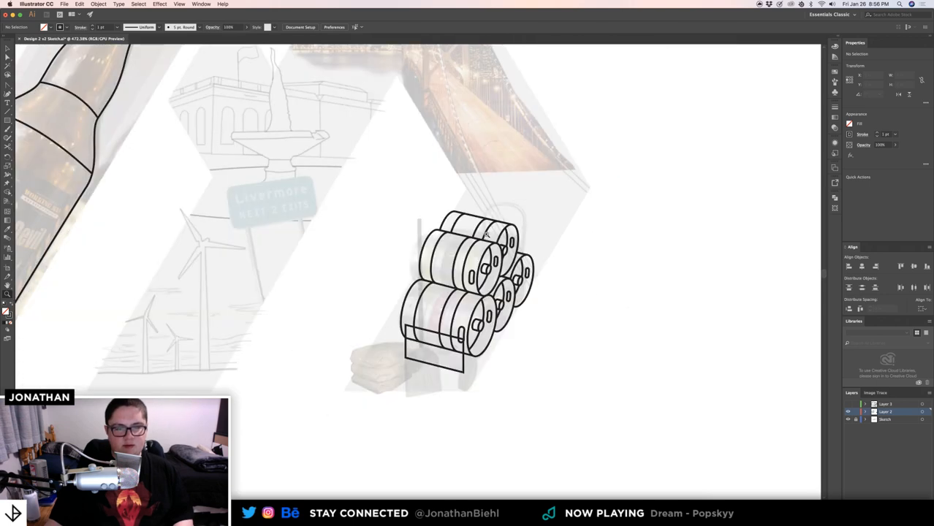
- Trace the hand truck's arched handle with the Pen tool from the top keg's upper edge to the rear keg, about 0.34 by 0.40 in
drag(487, 234, 668, 243)
drag(542, 196, 490, 233)
drag(467, 193, 496, 192)
key(v)
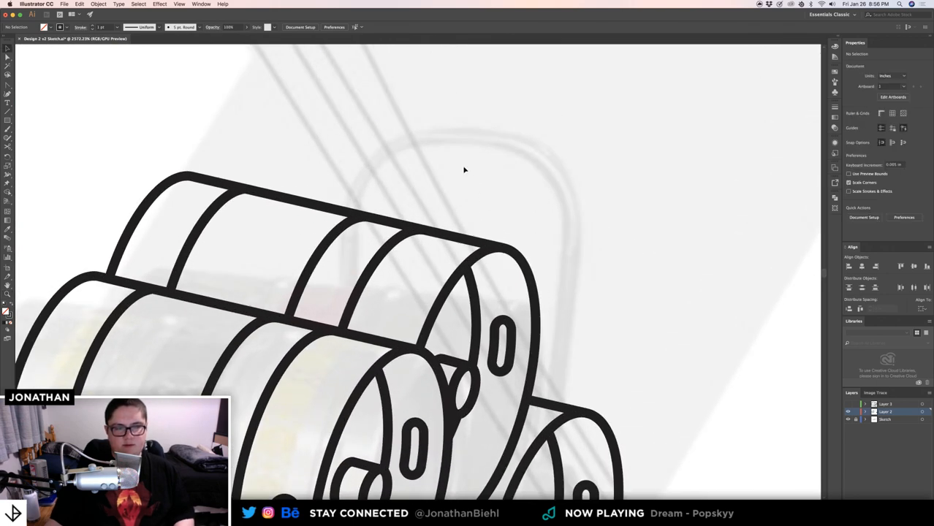
key(p)
click(342, 208)
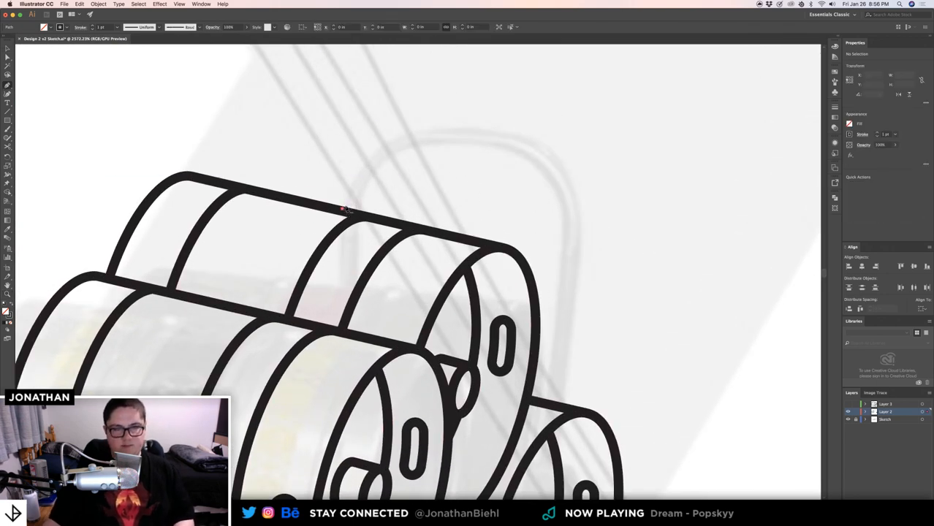
mouse_move(418, 135)
mouse_down()
mouse_move(515, 139)
mouse_move(497, 144)
mouse_up()
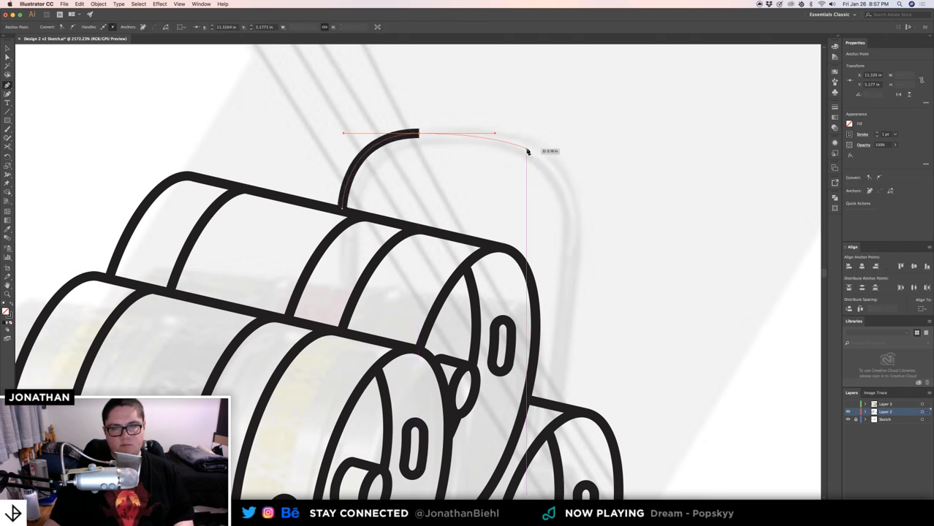
drag(560, 177, 582, 234)
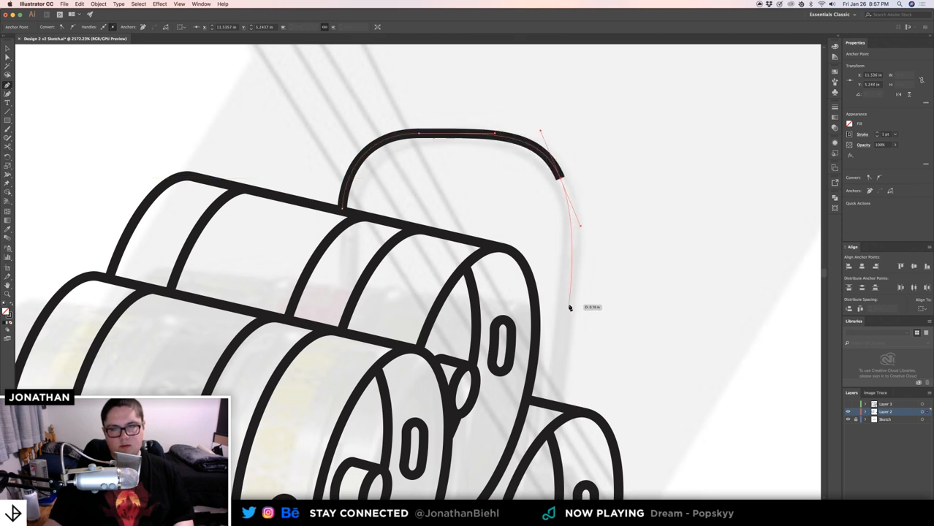
key(ctrl+z)
drag(571, 195, 580, 255)
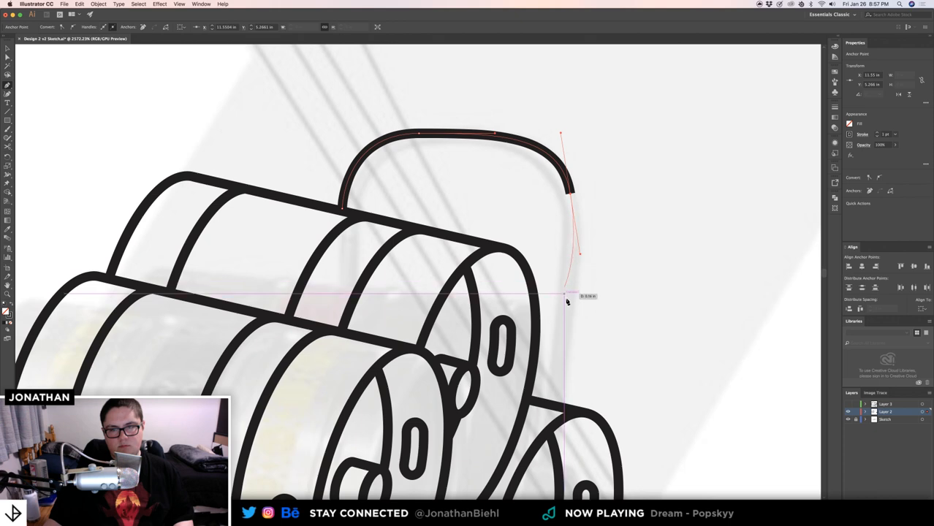
click(562, 406)
super+click(615, 326)
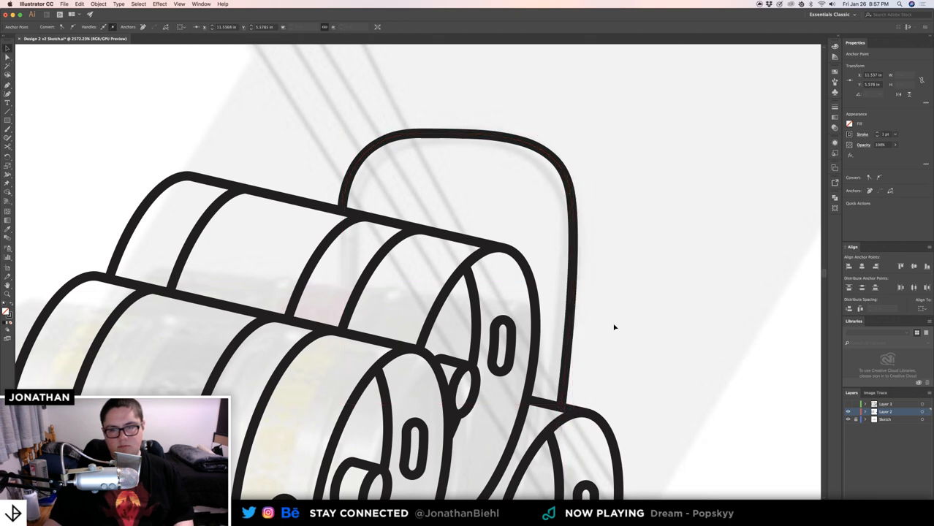
- Try to offset the handle path by 0.1389 in with miter joins and a miter limit of 4
key(z)
drag(611, 324, 410, 220)
click(413, 167)
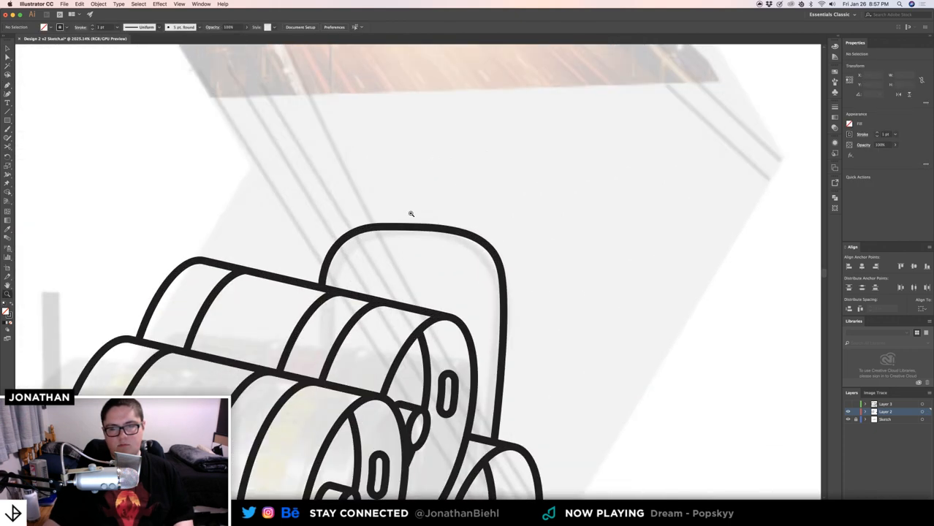
click(413, 218)
drag(475, 280, 450, 225)
key(v)
drag(382, 139, 352, 204)
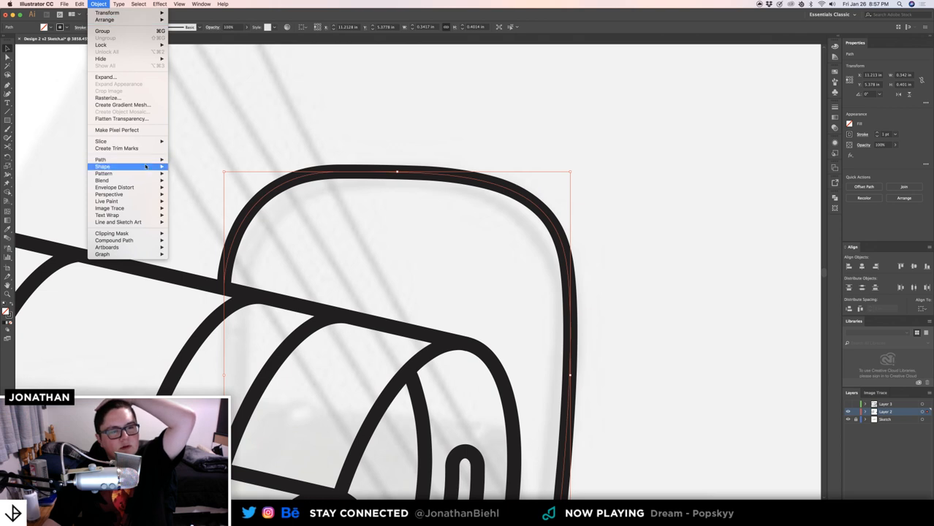
mouse_move(156, 174)
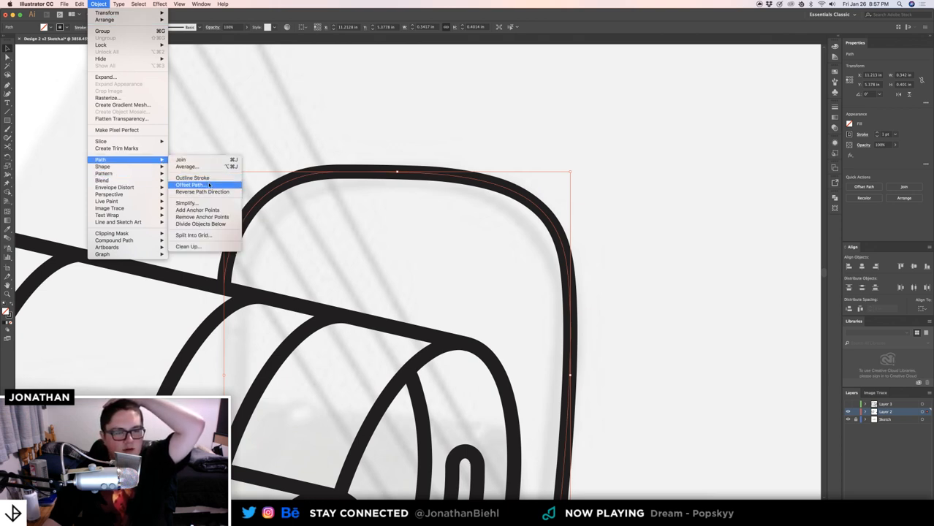
click(192, 184)
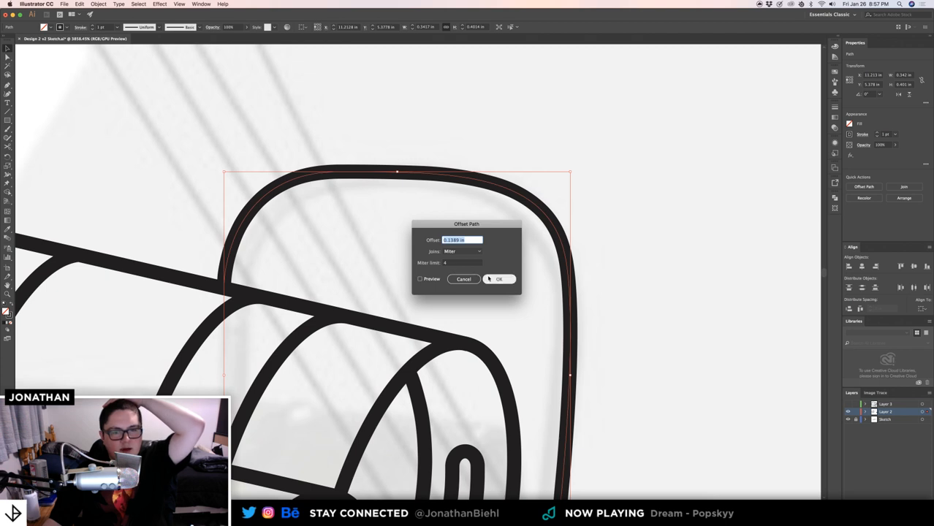
click(489, 279)
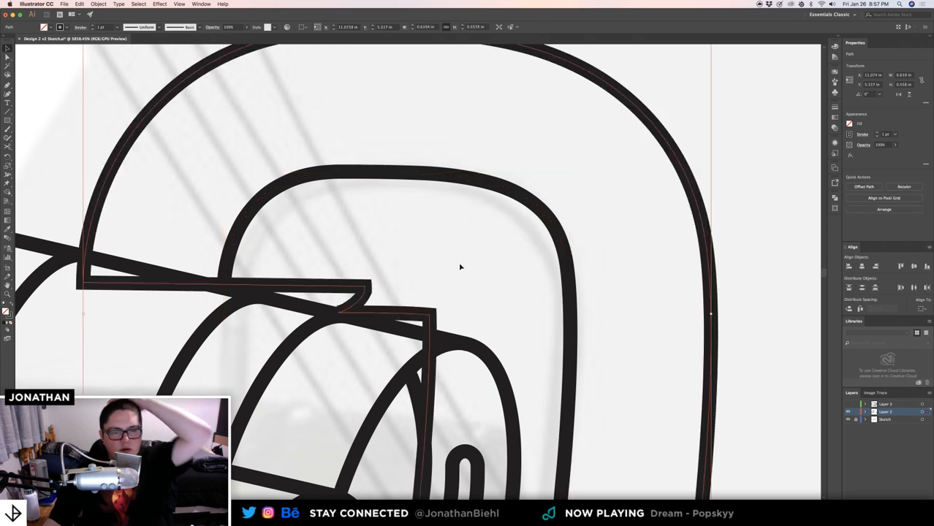
key(a)
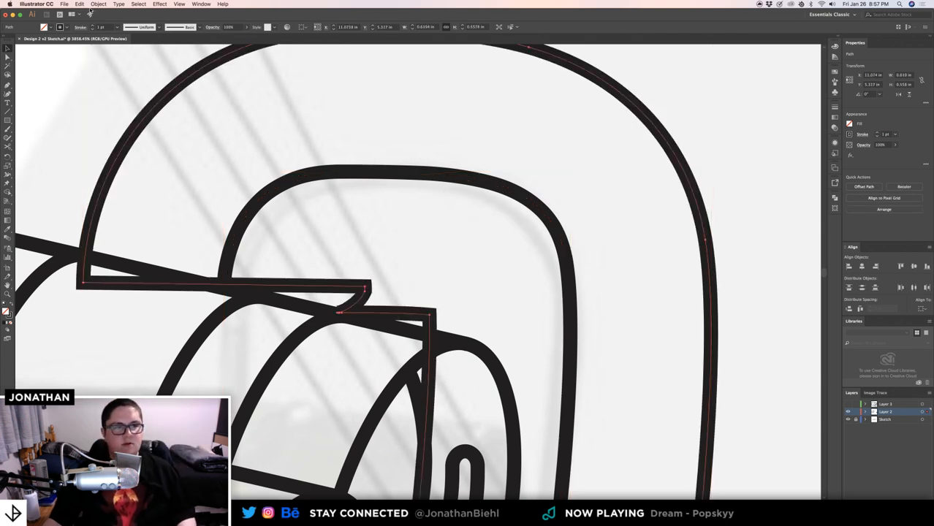
key(super+z)
- Offset the hand truck's arched handle path by 1 pt with miter joins and a miter limit of 4
click(98, 4)
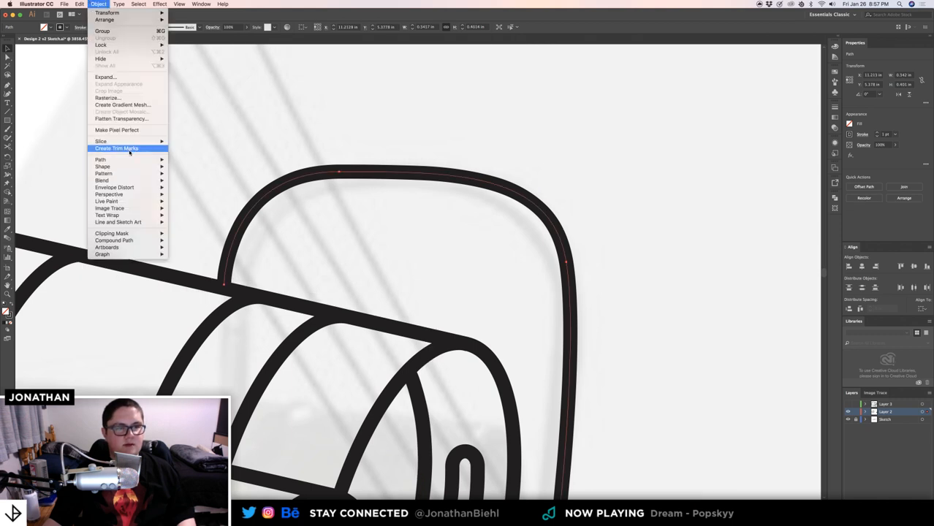
mouse_move(135, 159)
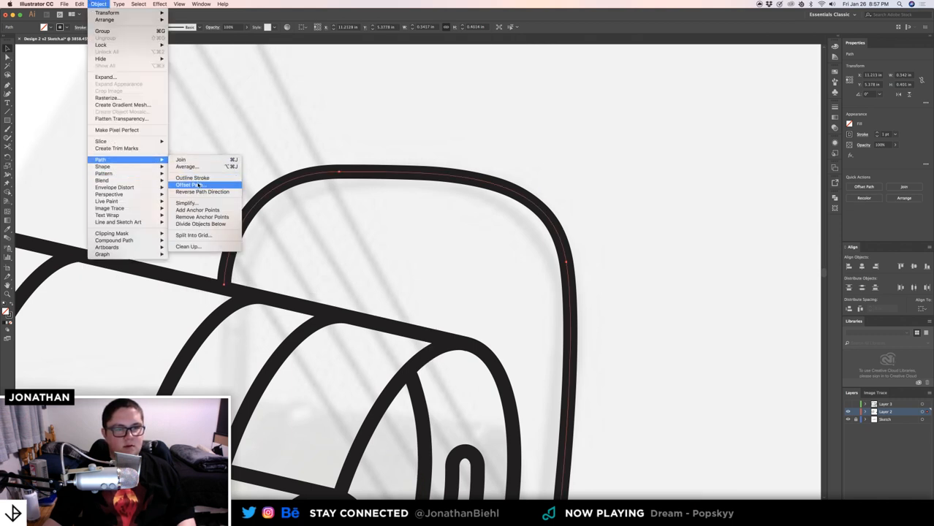
click(198, 184)
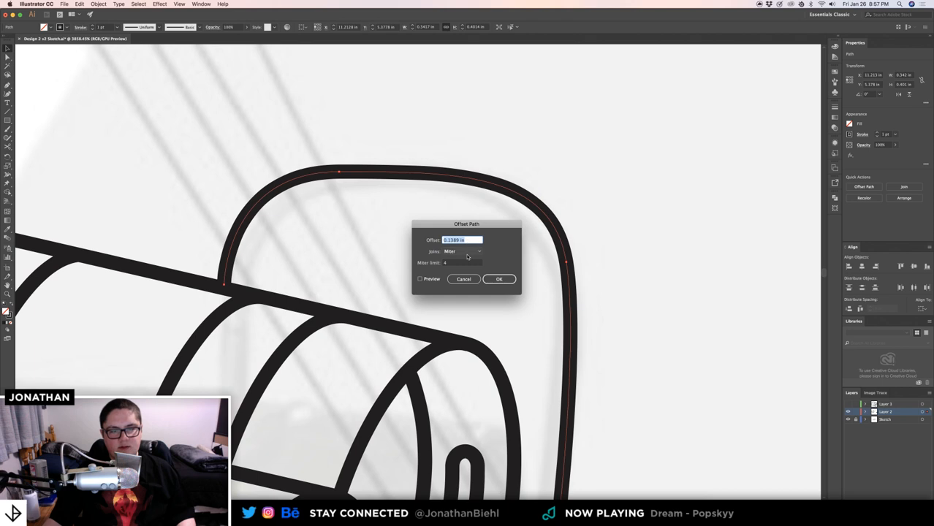
click(467, 252)
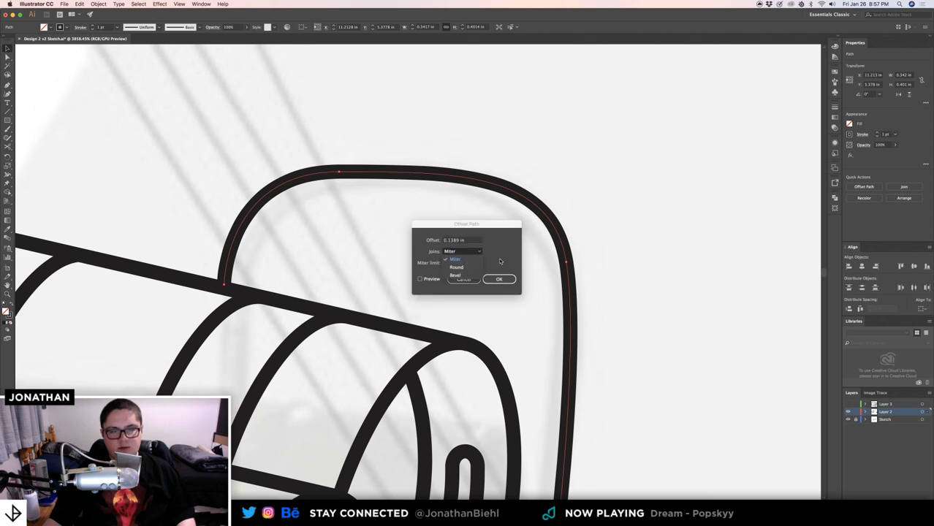
click(500, 261)
click(456, 240)
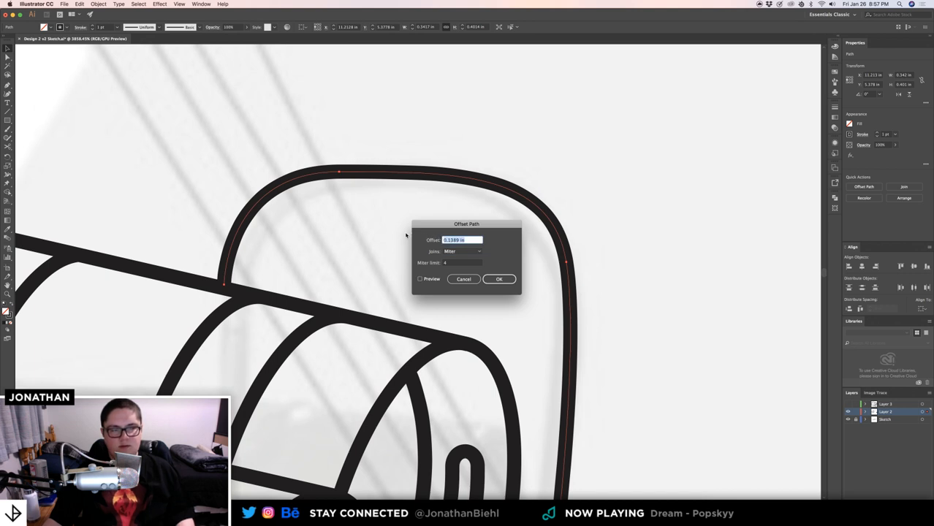
text(2pt)
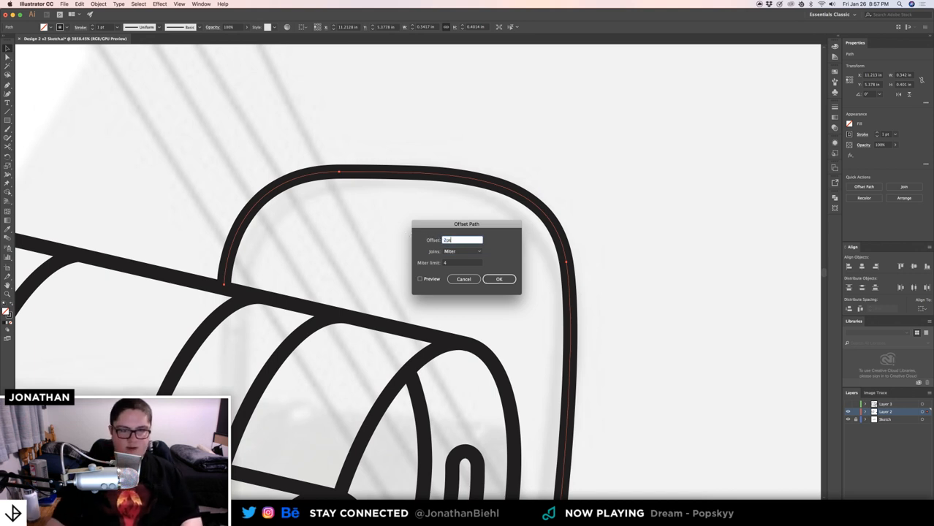
click(421, 279)
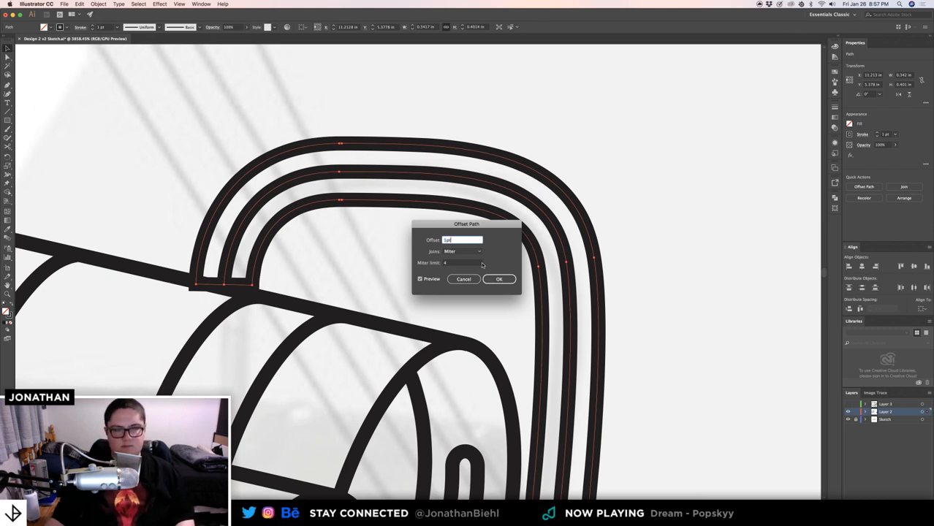
key(Return)
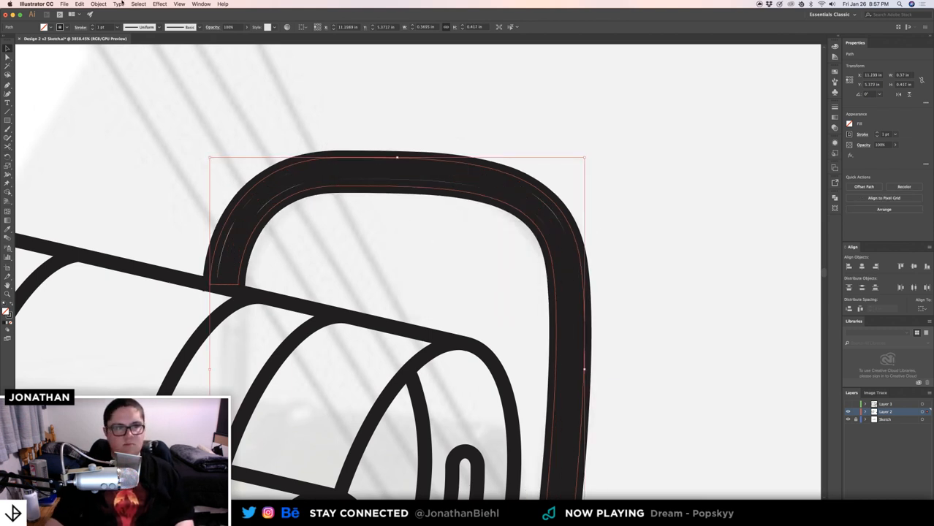
- Expand the offset handle outline into filled shapes
click(98, 5)
click(115, 77)
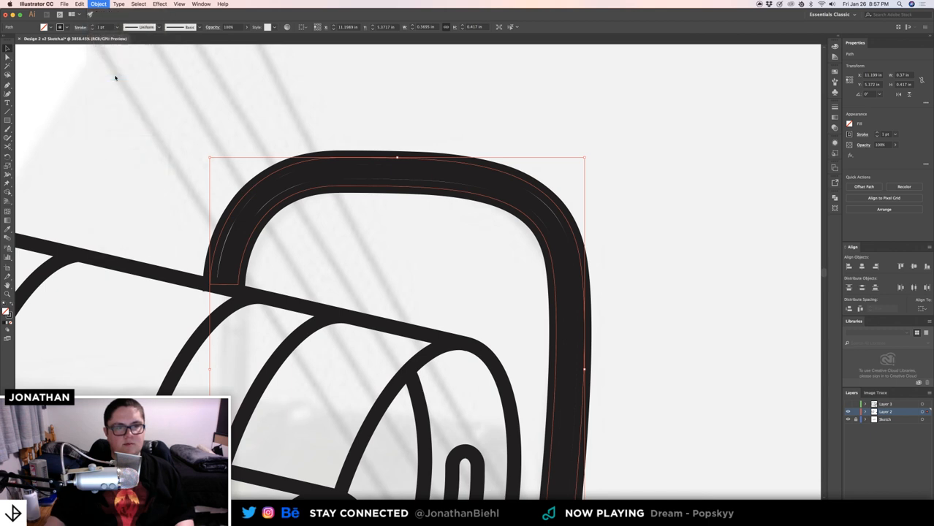
key(Return)
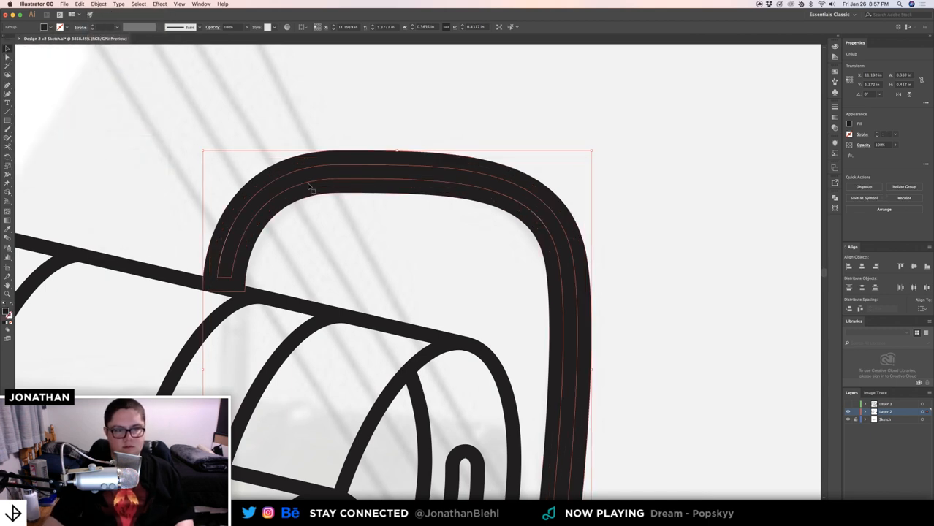
- Select the expanded handle together with its centre path and remove the strip between its two lines with the Shape Builder tool
key(shift+m)
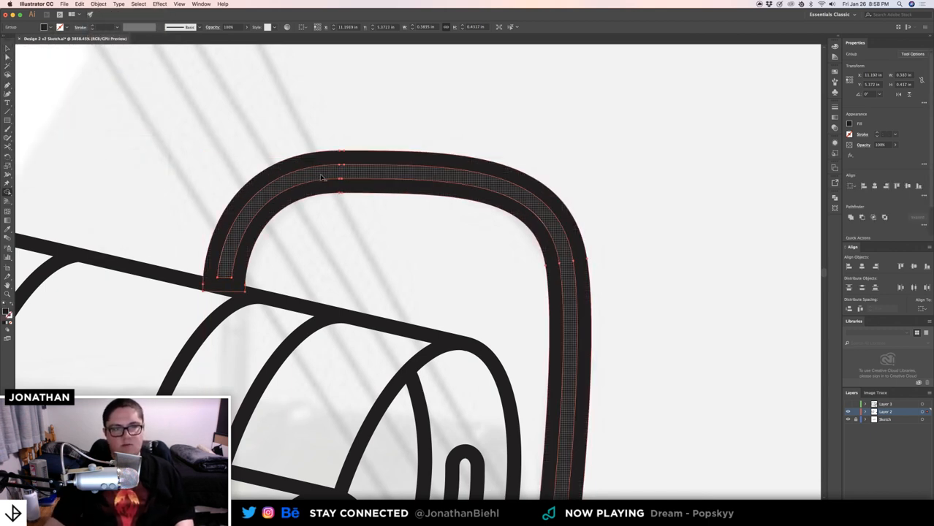
click(351, 173)
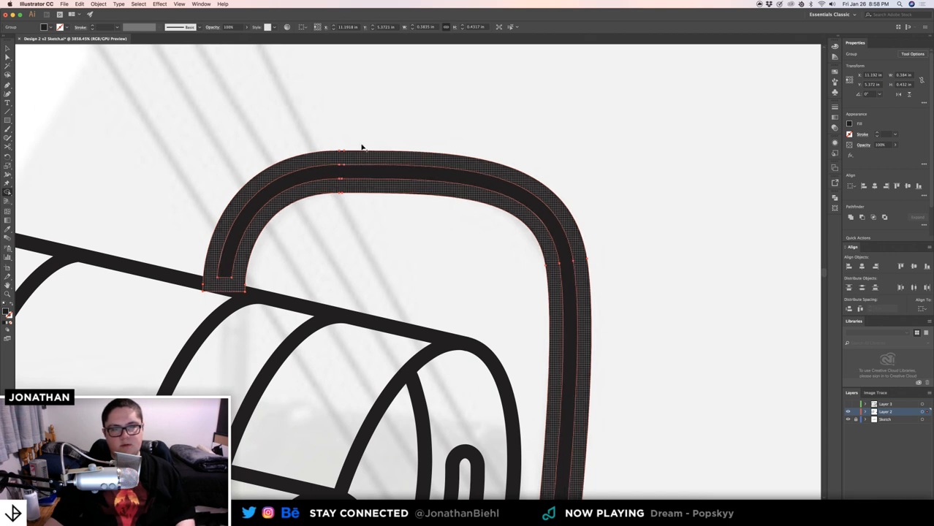
key(v)
drag(386, 134, 415, 208)
key(shift+m)
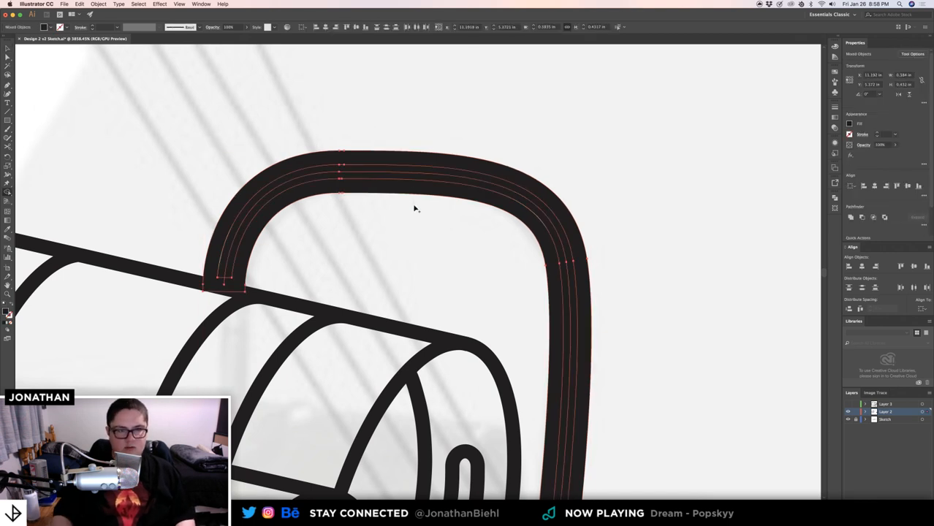
alt+click(386, 174)
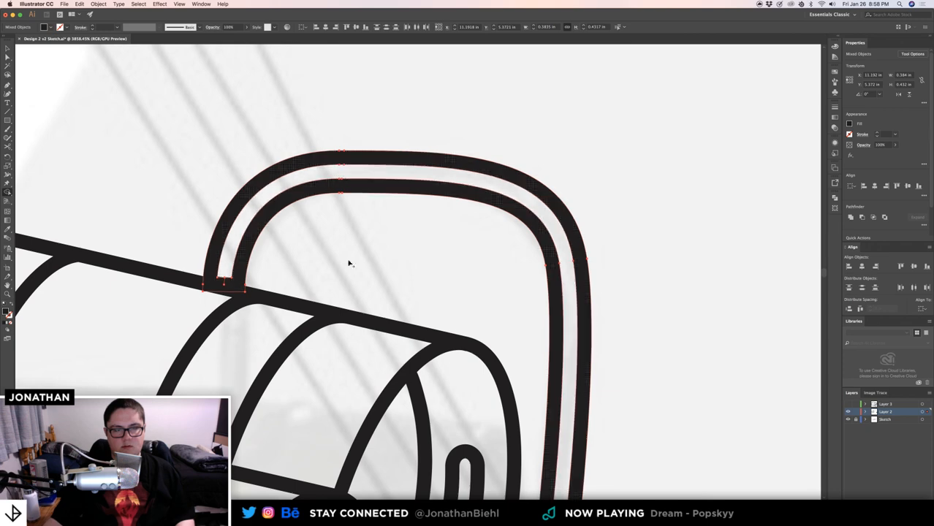
drag(241, 290, 218, 288)
key(v)
click(328, 215)
- Examine how the handle's lower end meets the upper edge of the rear keg
key(z)
drag(438, 228, 291, 226)
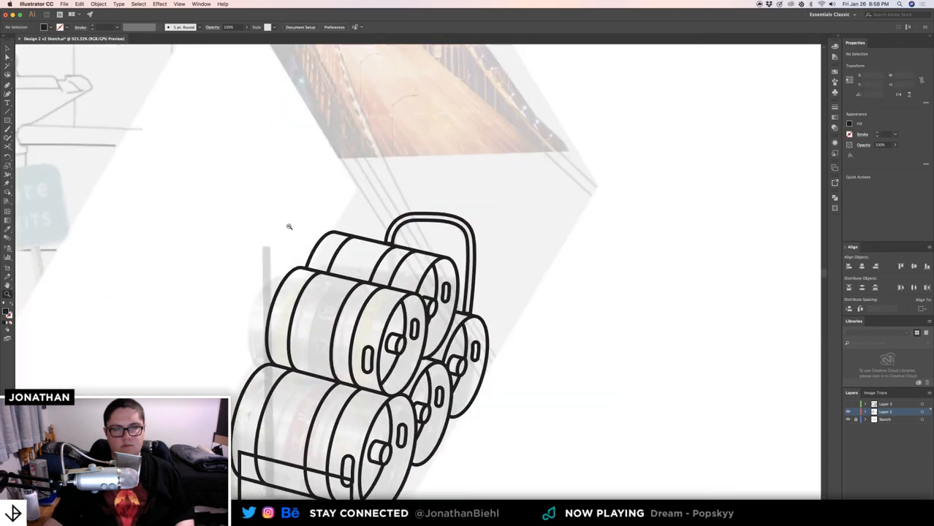
drag(407, 254, 360, 217)
drag(432, 288, 585, 303)
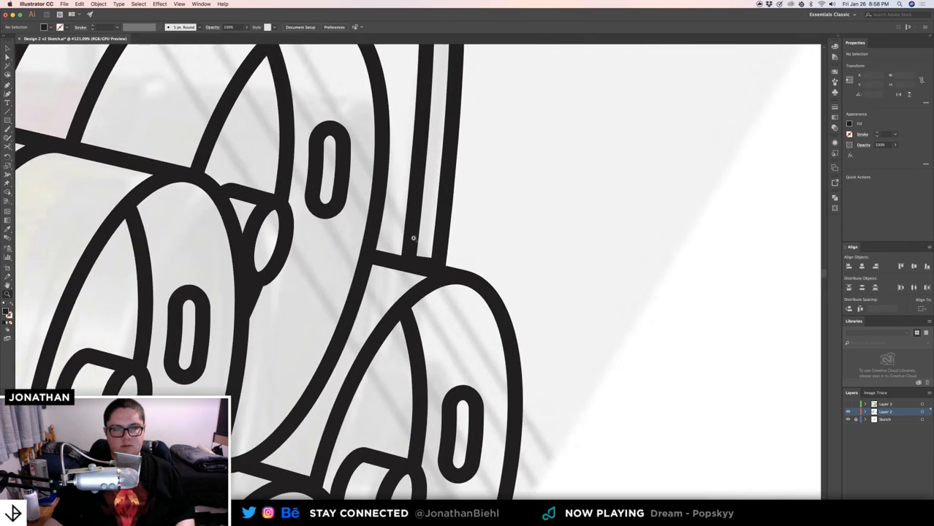
key(v)
click(410, 224)
key(z)
mouse_move(452, 264)
mouse_down()
mouse_move(551, 269)
mouse_move(444, 252)
mouse_up()
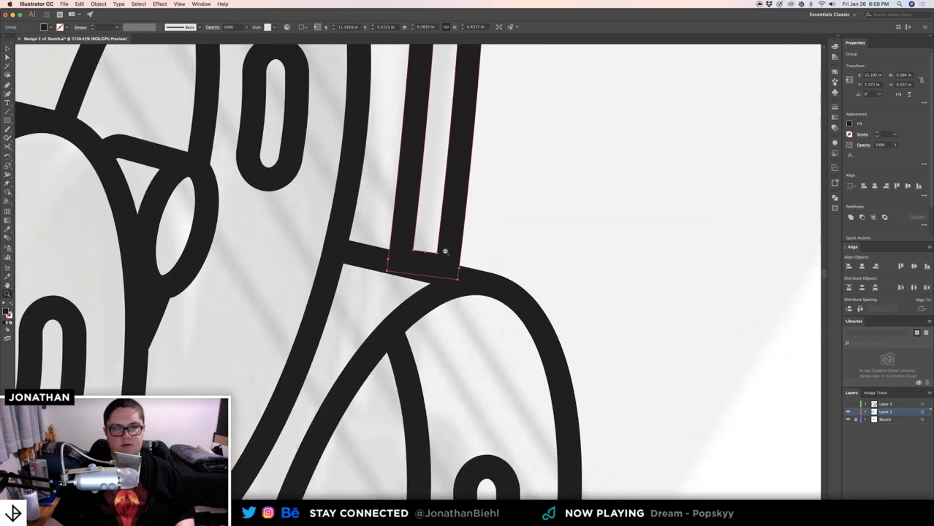
key(v)
key(z)
key(v)
click(427, 228)
key(z)
drag(488, 282, 441, 310)
drag(497, 333, 556, 336)
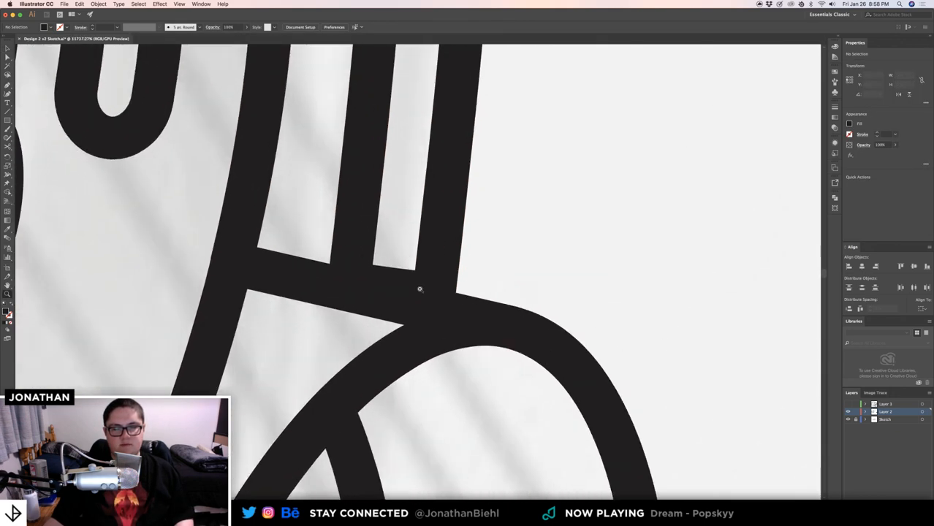
- Enlarge the handle outline slightly to about 0.39 by 0.44 in, extending its lower end over the rear keg's edge
key(v)
drag(416, 288, 325, 283)
click(373, 267)
key(z)
key(v)
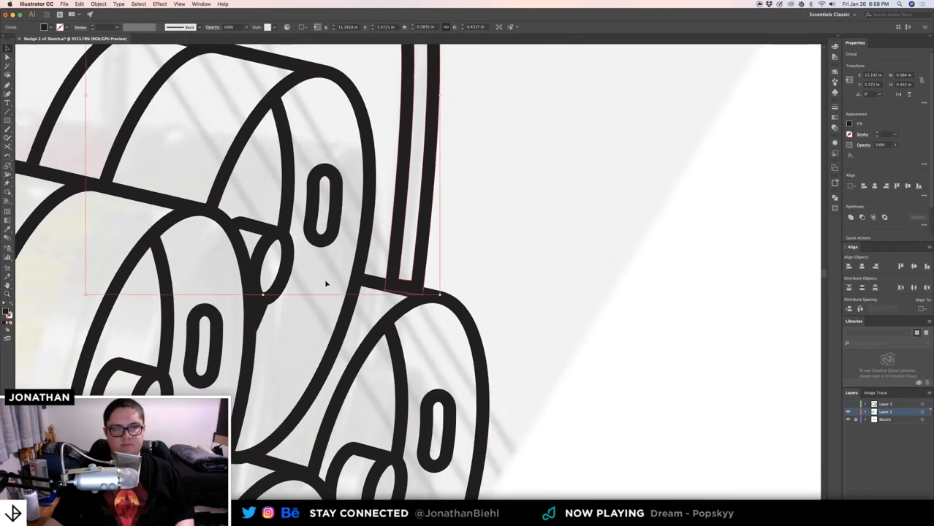
click(263, 297)
click(432, 260)
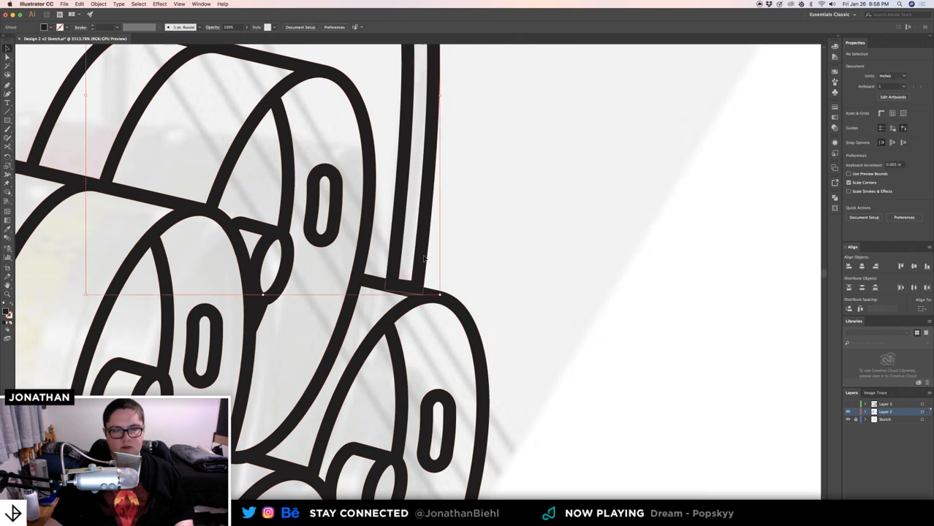
drag(263, 296, 266, 300)
click(514, 250)
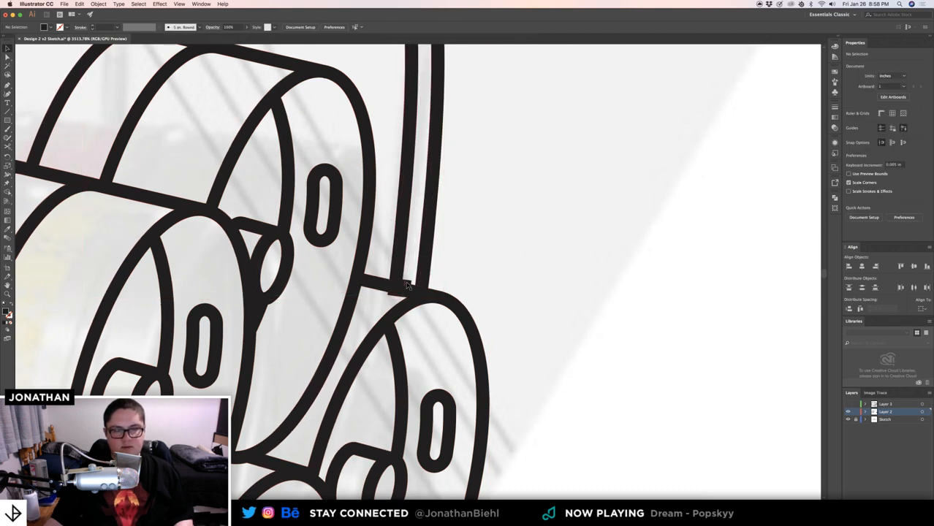
- Delete the leftover centre path inside the handle's lower end
click(405, 284)
key(Delete)
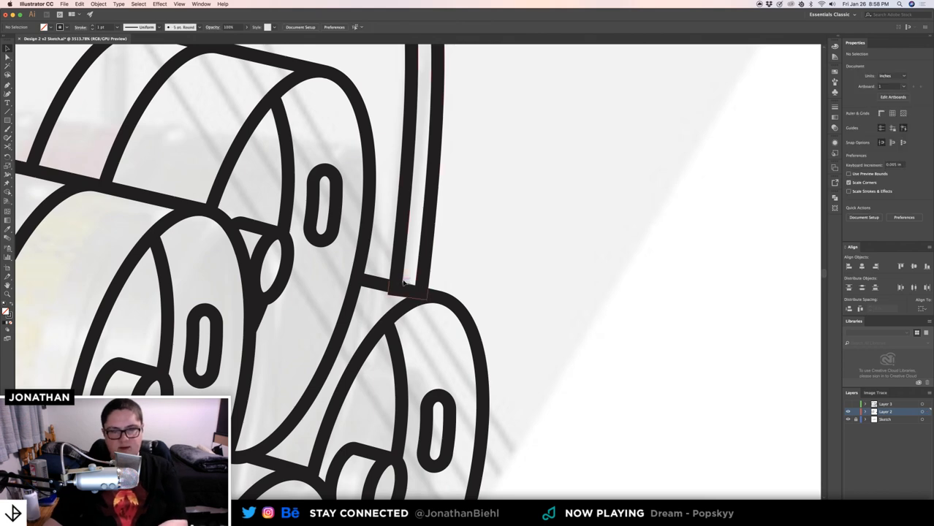
click(403, 283)
click(442, 270)
- Cut the handle outline, delete the leftover stub on the top keg's upper edge, and paste the handle back in front
key(z)
drag(444, 269, 409, 269)
drag(241, 88, 271, 184)
drag(272, 184, 239, 185)
key(v)
click(250, 183)
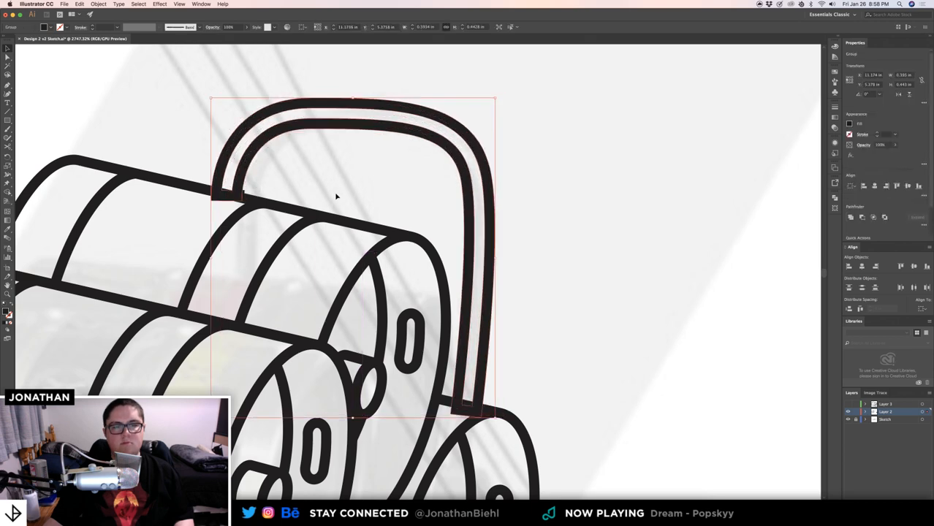
click(506, 227)
key(z)
drag(511, 230, 444, 224)
key(v)
key(z)
key(v)
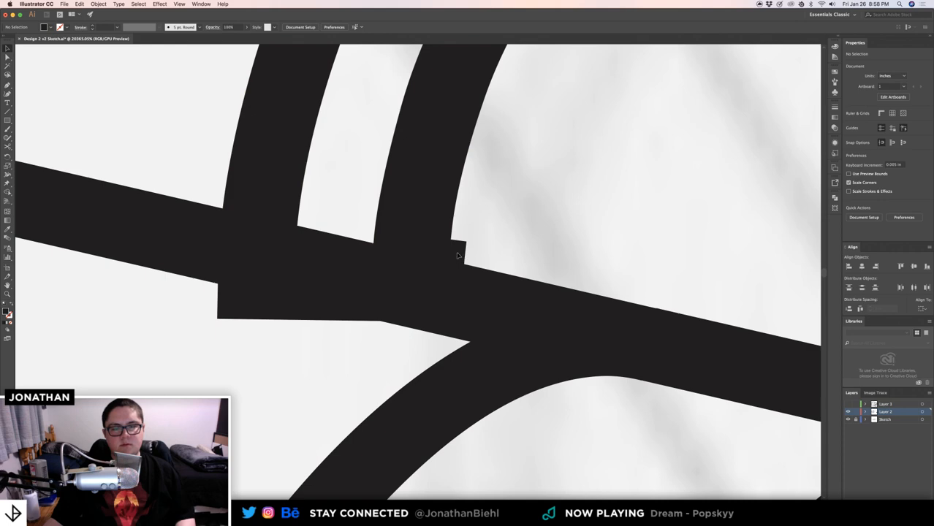
click(429, 223)
key(Delete)
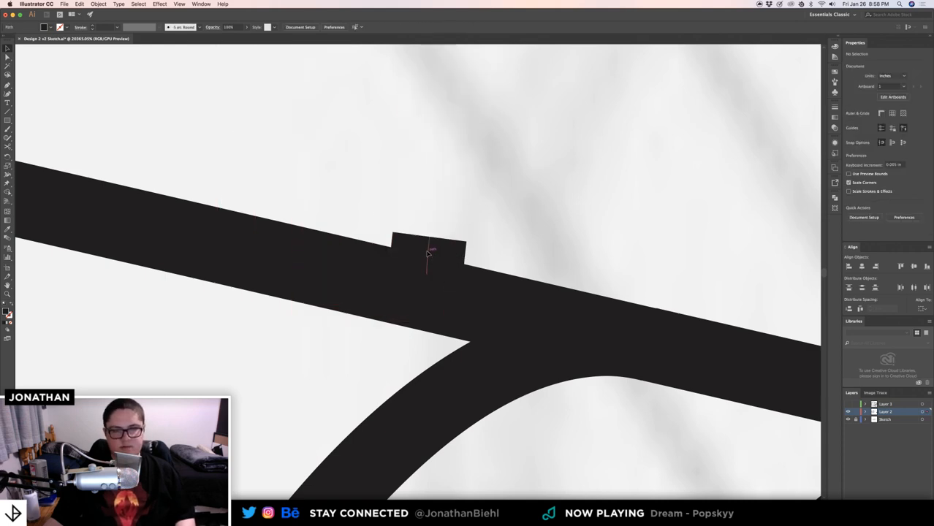
click(428, 254)
key(Delete)
key(super+f)
- Select the handle with the keg line art and trim its overhang below the rear keg's upper line using Shape Builder
key(z)
drag(438, 233, 409, 232)
key(v)
drag(398, 175, 475, 248)
key(z)
drag(621, 422, 661, 423)
drag(629, 419, 523, 355)
key(v)
key(shift+m)
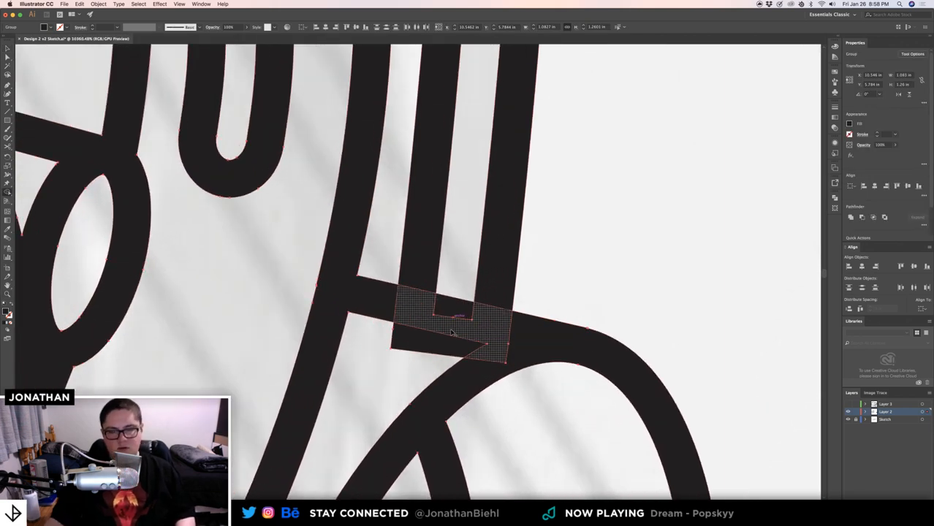
alt+click(447, 342)
alt+click(455, 312)
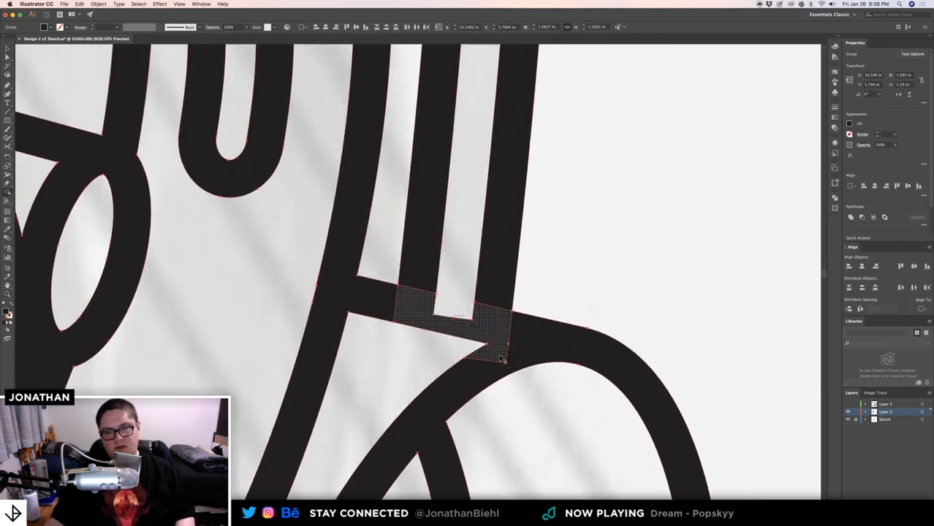
key(z)
key(super+z)
- Trim the handle's overhang below the top keg's upper line with the Shape Builder tool and deselect the artwork
drag(429, 265, 565, 361)
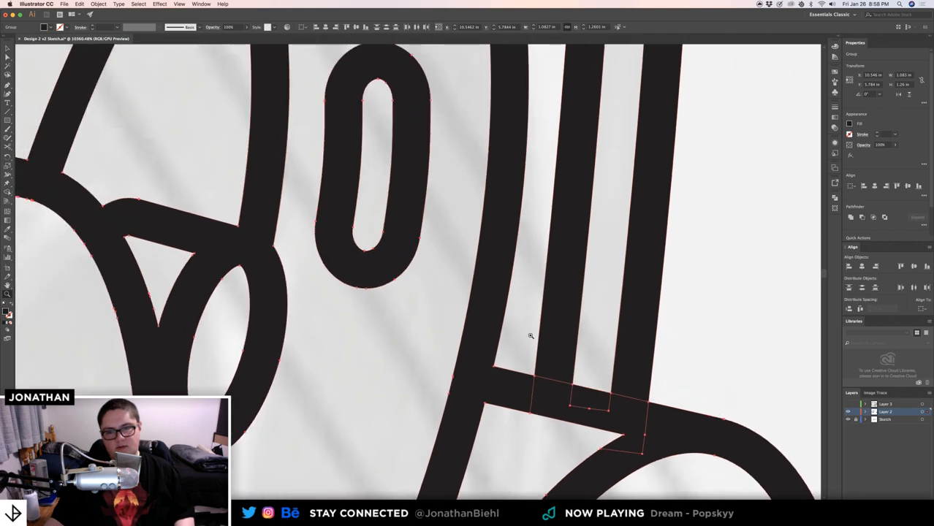
drag(476, 313, 388, 301)
drag(283, 227, 443, 313)
drag(253, 182, 454, 347)
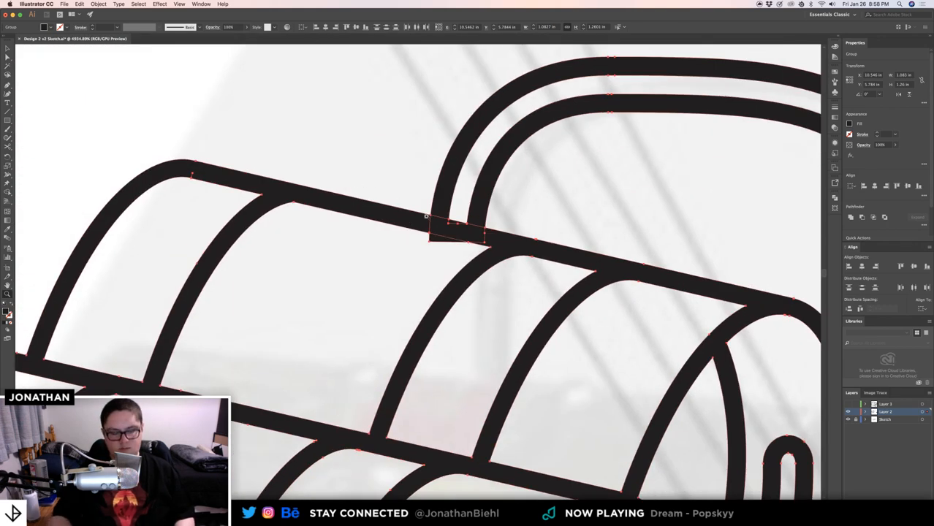
key(shift+m)
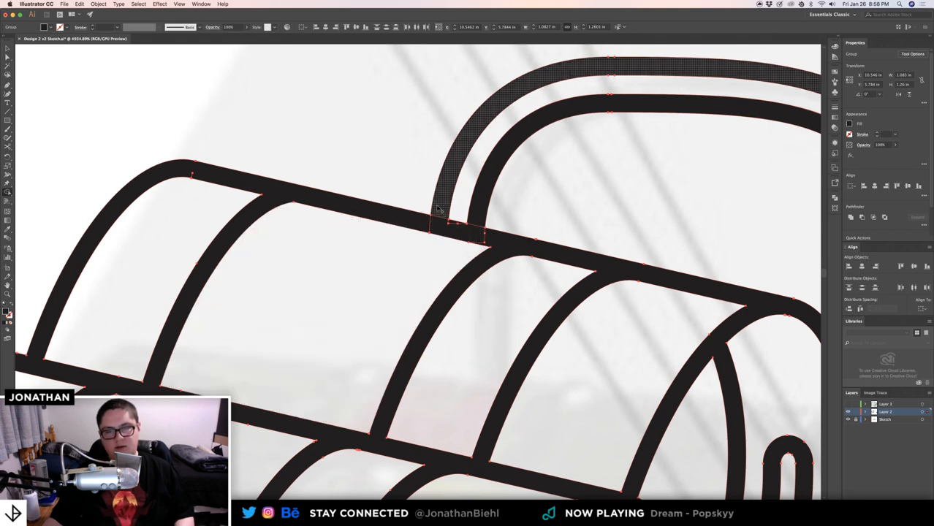
key(z)
drag(401, 182, 355, 177)
key(v)
click(373, 156)
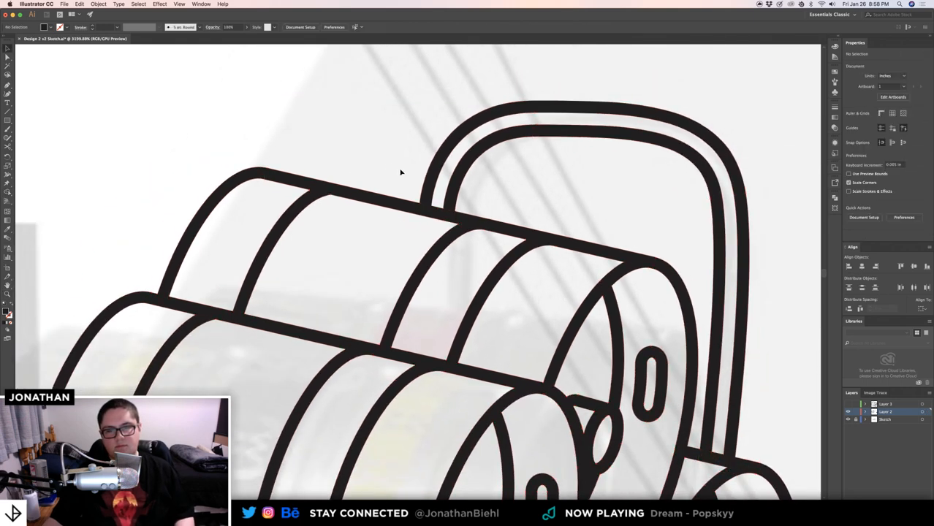
click(431, 183)
click(510, 211)
- Give the slanted plate outline below the front kegs rounded stroke corners
key(z)
drag(510, 211, 432, 213)
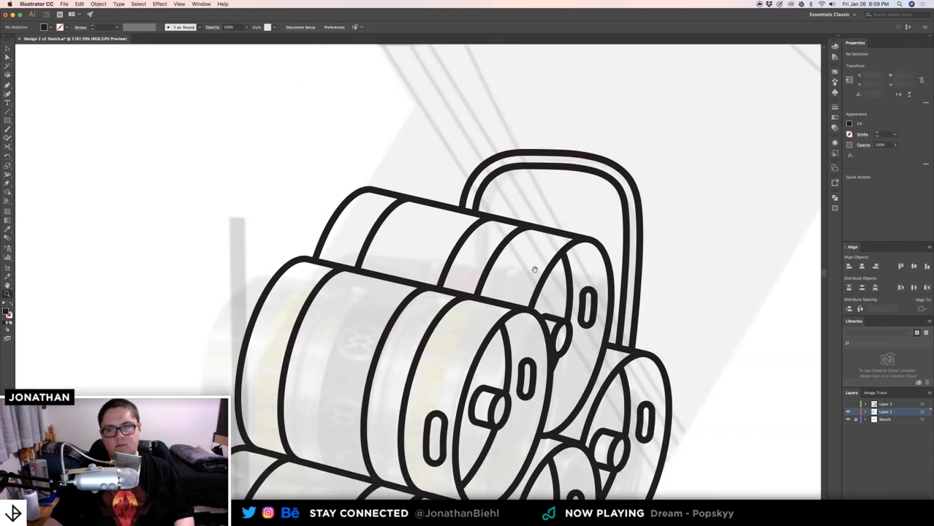
drag(537, 271, 386, 256)
drag(470, 312, 501, 264)
scroll(362, 388, down, 3)
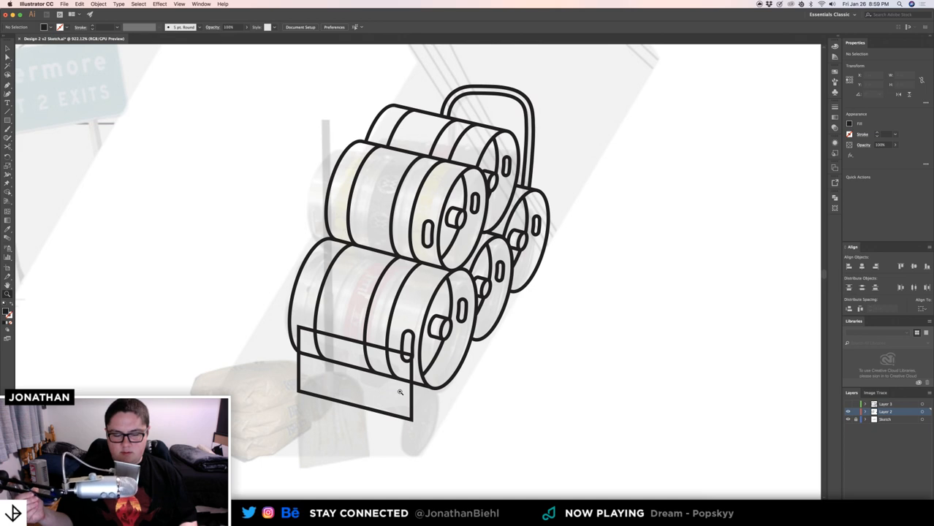
click(405, 389)
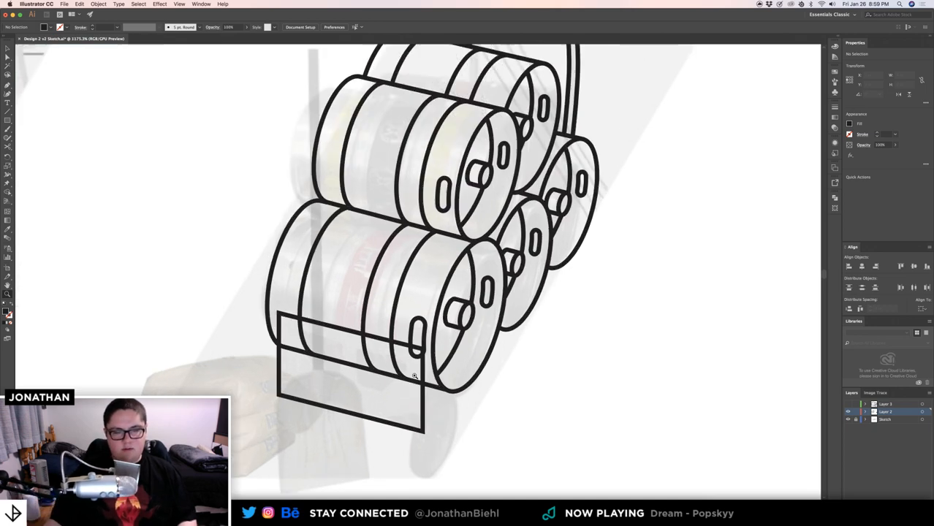
drag(401, 369, 442, 336)
mouse_move(368, 331)
mouse_down()
mouse_move(318, 319)
mouse_move(359, 307)
mouse_move(365, 342)
mouse_up()
click(361, 344)
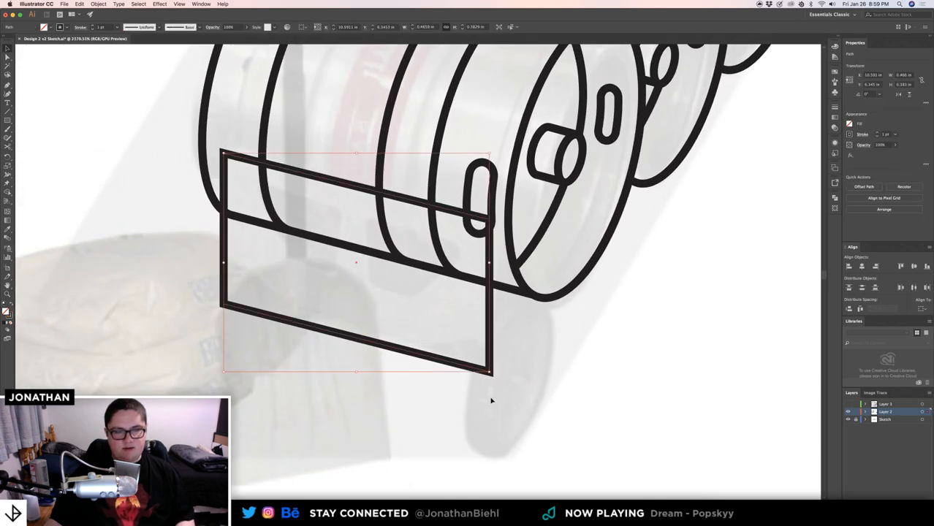
click(79, 28)
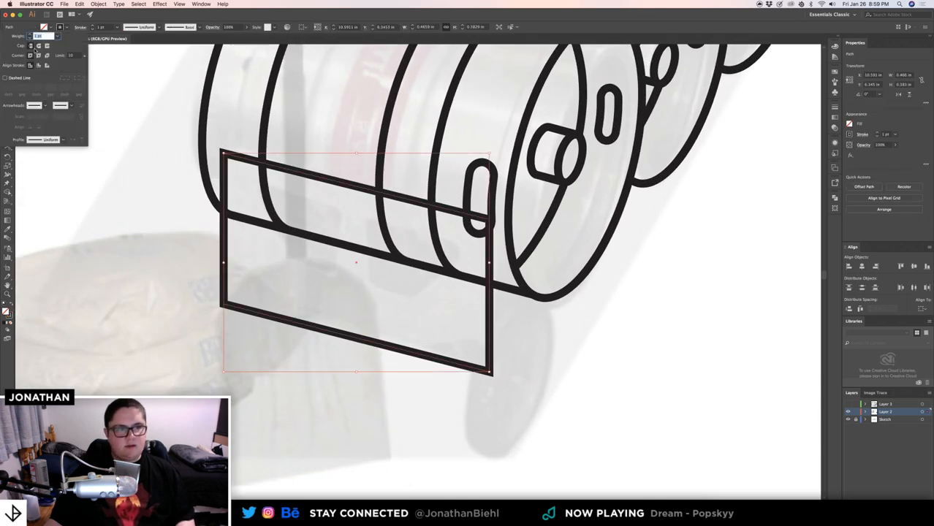
click(124, 179)
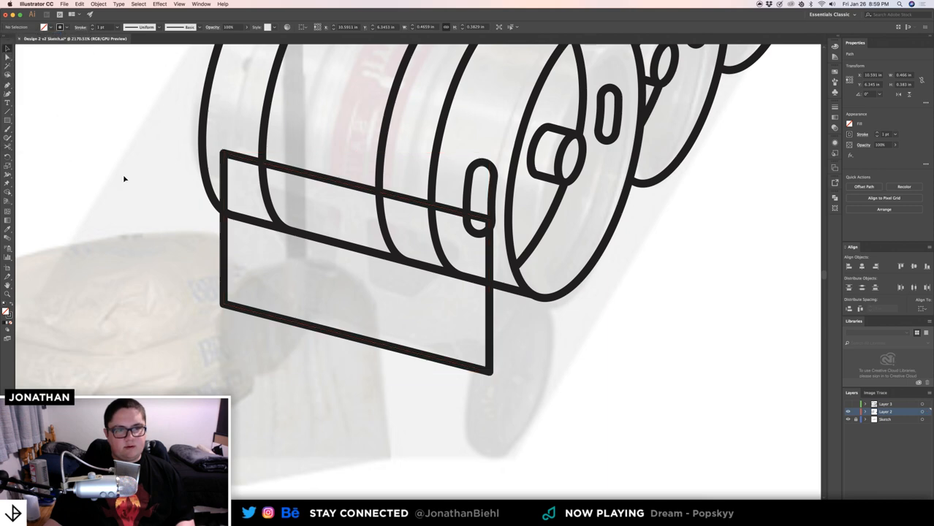
- Create a small slot rectangle from a copy of the slanted plate, scaled to about 0.11 by 0.09 in
drag(253, 175, 306, 179)
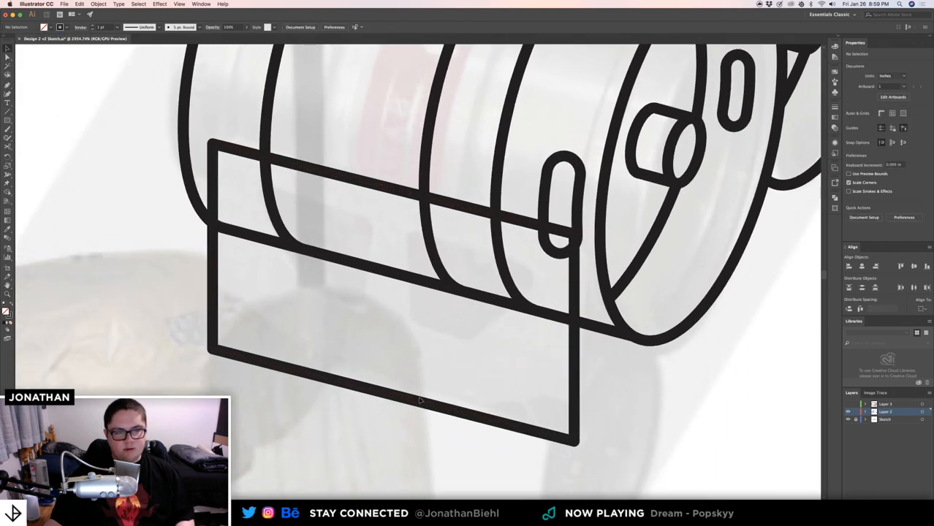
click(460, 413)
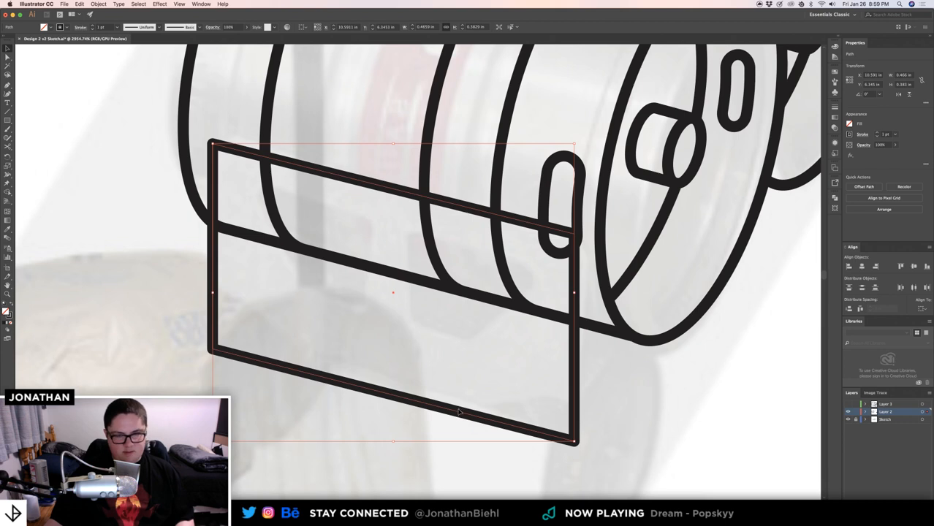
key(a)
click(554, 414)
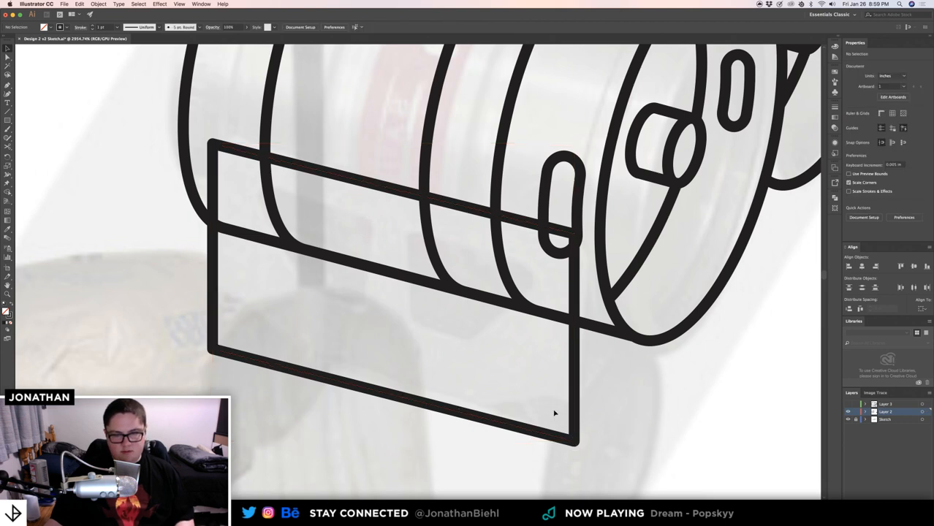
drag(498, 451, 494, 451)
key(v)
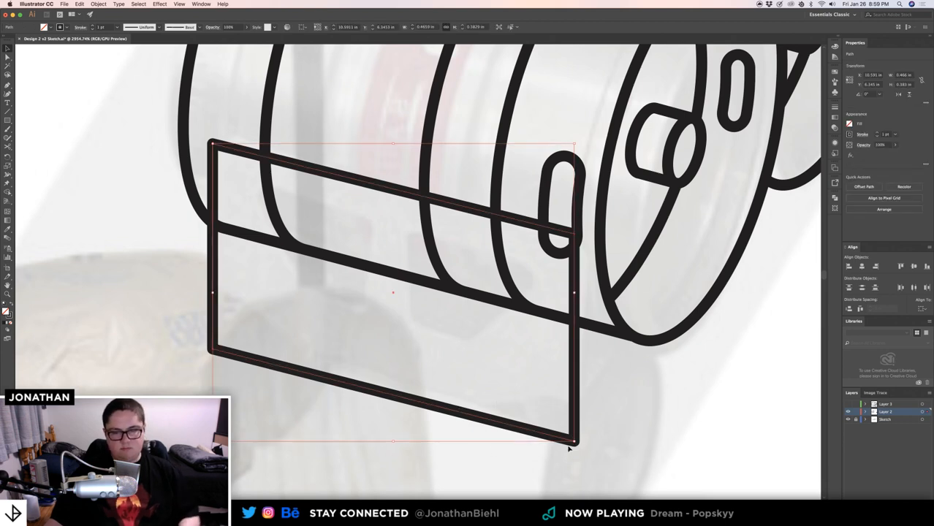
drag(576, 442, 325, 255)
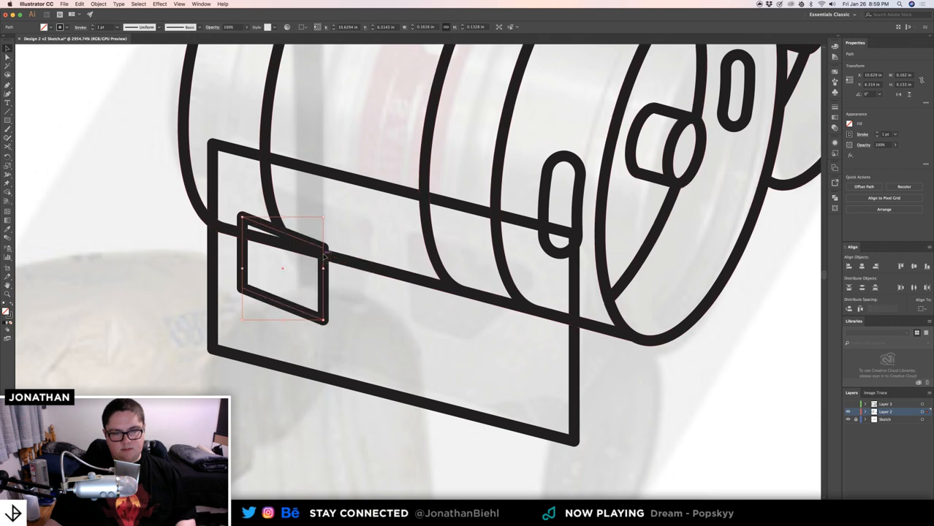
key(super+z)
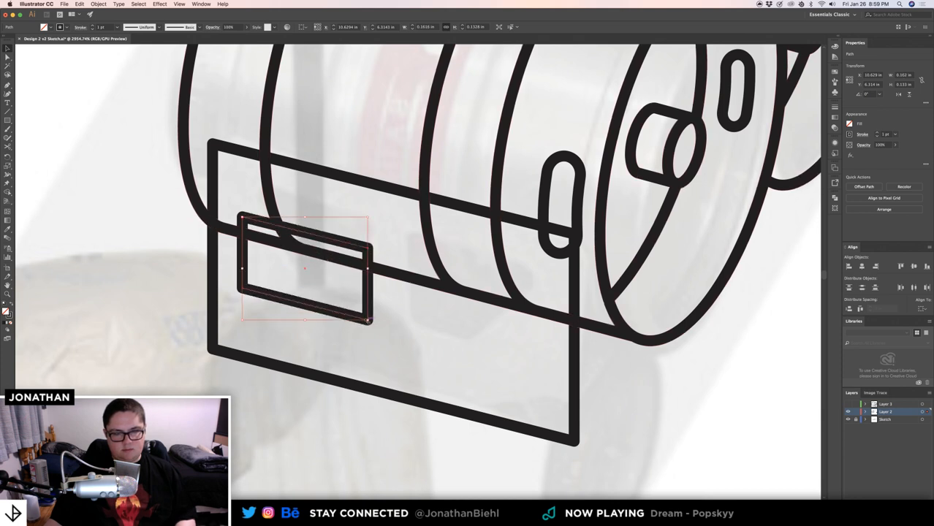
drag(370, 320, 355, 306)
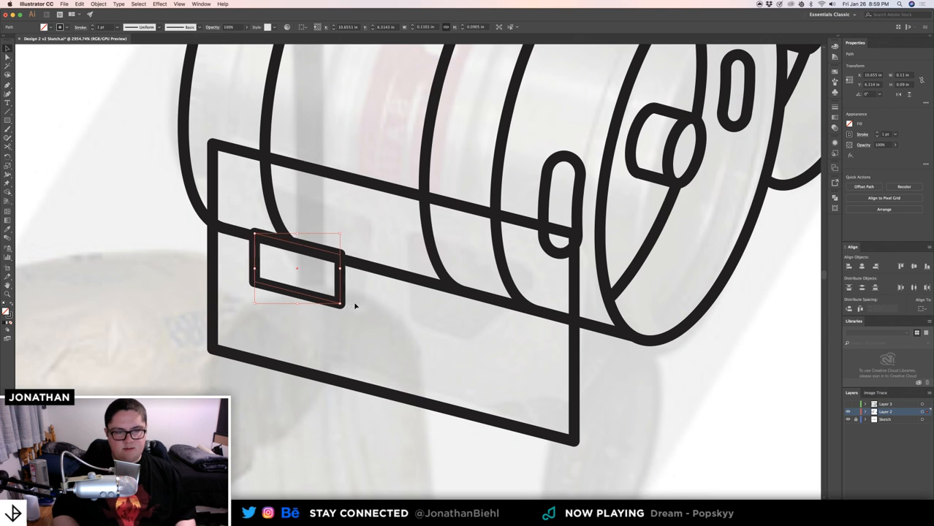
- Nudge the small slot rectangle until its upper edge sits on the bottom line of the lowest front keg
key(Left)
key(Down)
key(Right)
key(Up)
key(Up)
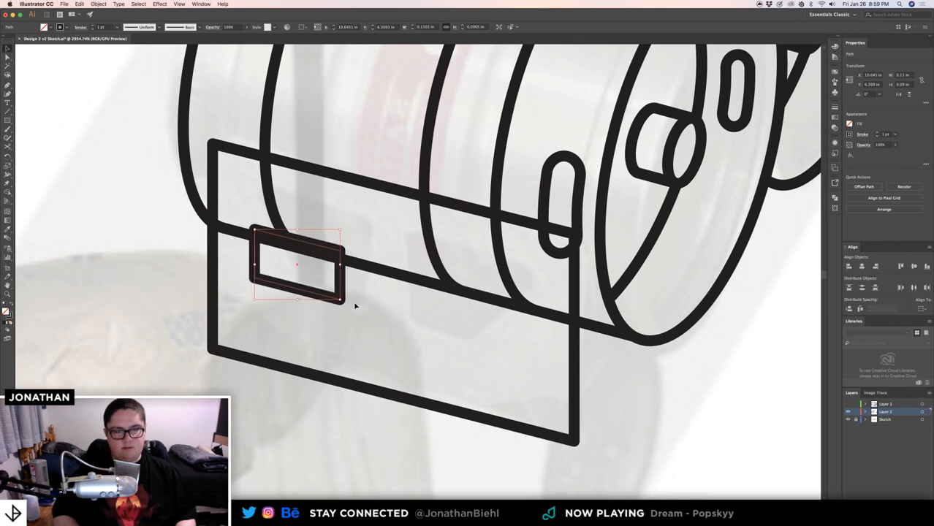
key(Up)
key(Up)
key(Up)
key(Up)
key(shift+Down)
key(shift+Up)
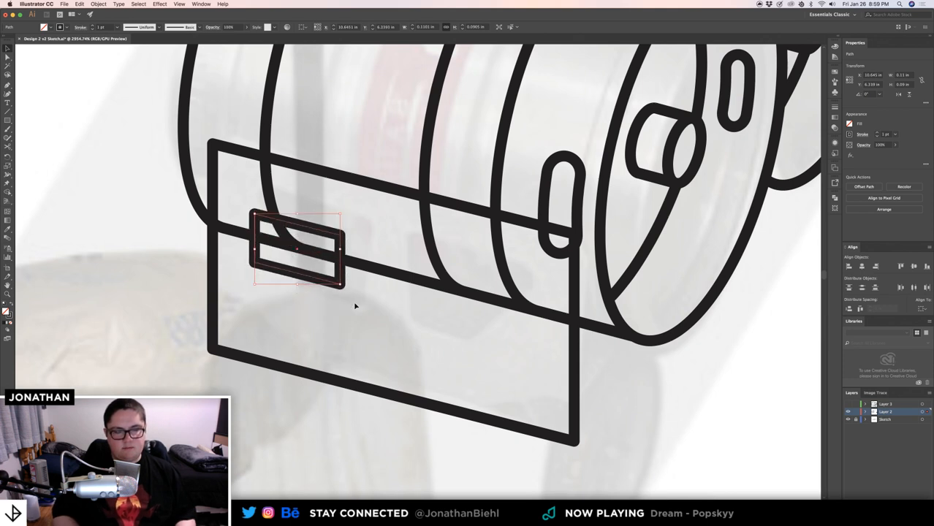
key(Down)
key(Down)
key(Down)
key(Down)
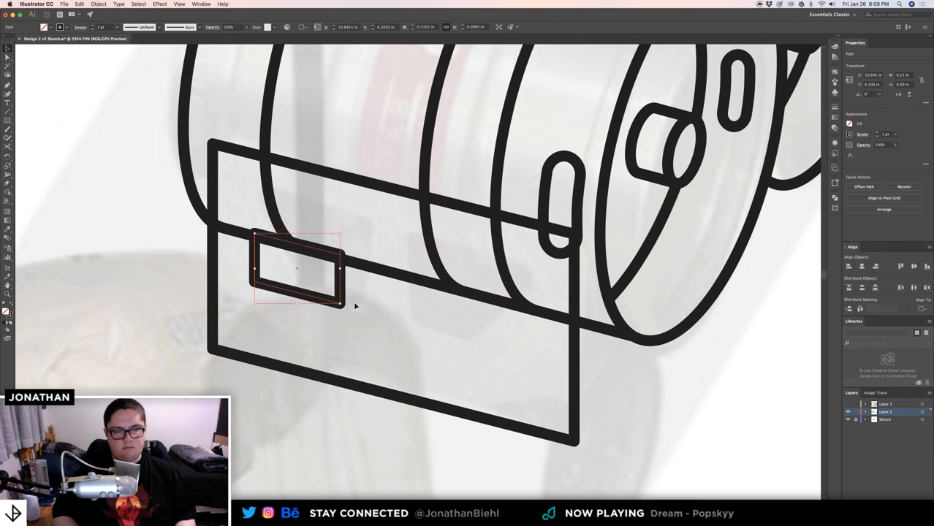
key(Down)
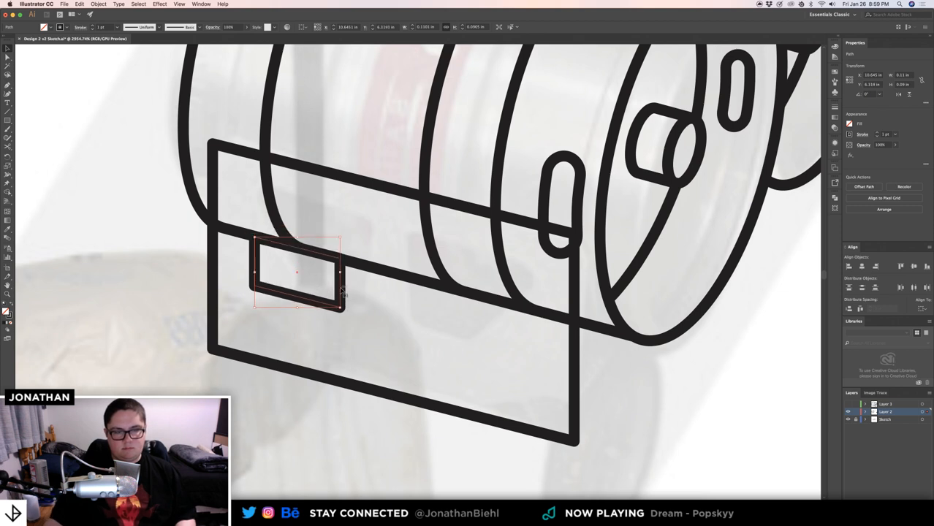
- Duplicate the small slot farther right along the keg's bottom line and shift the original slightly toward the copy
drag(341, 292, 498, 330)
click(517, 382)
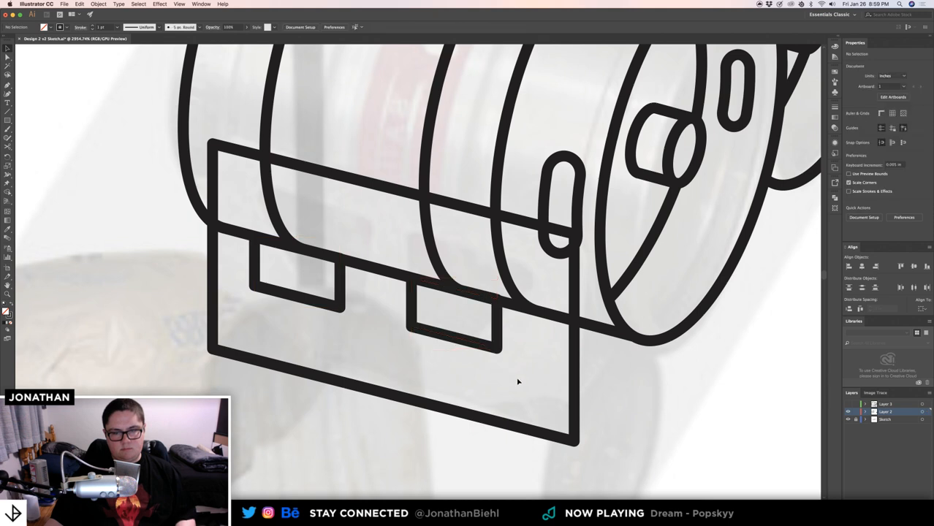
drag(348, 291, 370, 300)
click(383, 304)
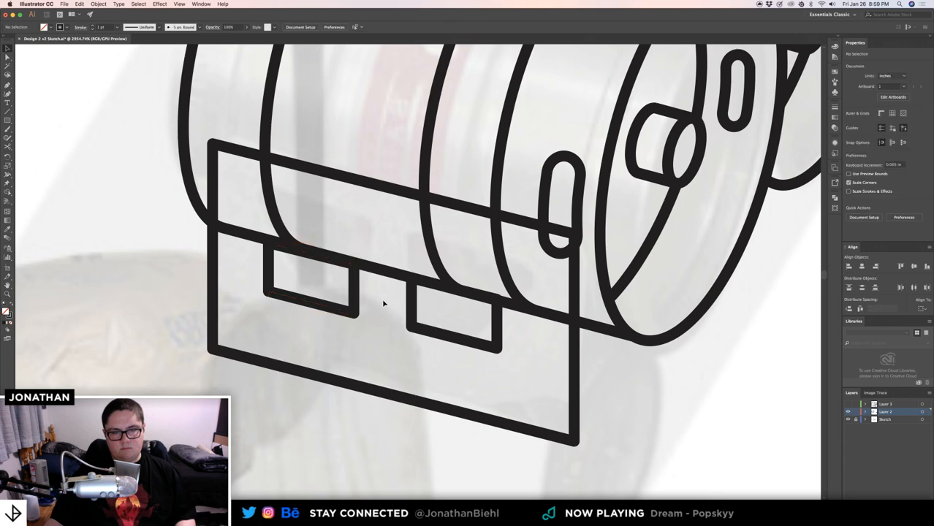
- Move the left slot back along the keg's bottom line to adjust the spacing of both slots within the plate
click(341, 310)
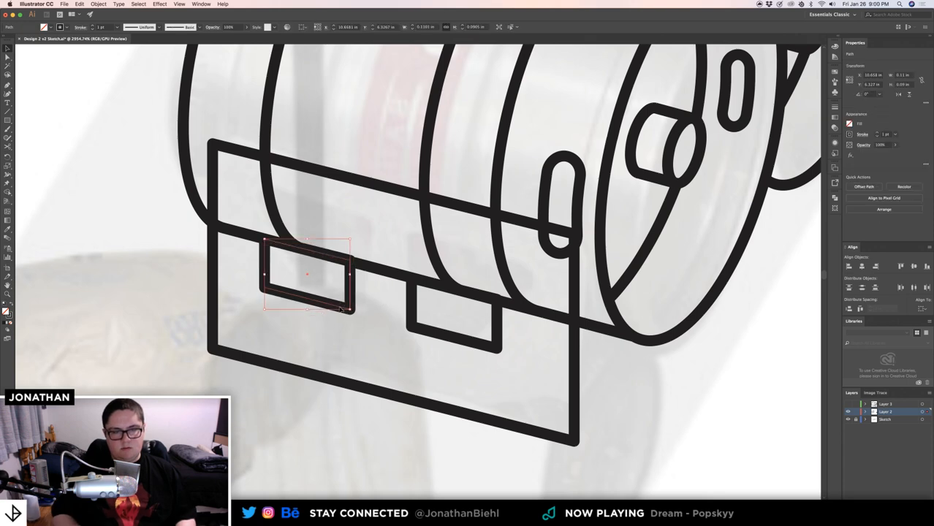
drag(340, 309, 454, 310)
click(388, 306)
key(z)
key(v)
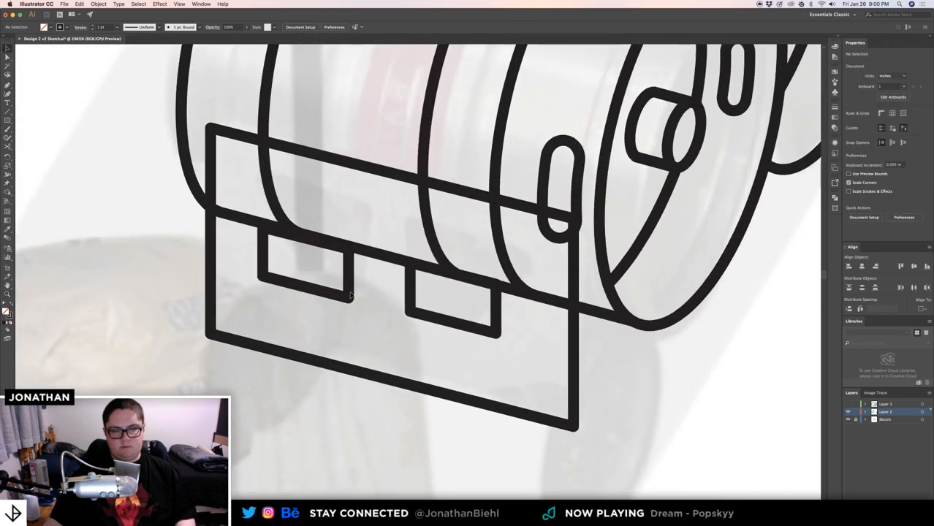
click(350, 295)
drag(351, 295, 515, 323)
click(371, 300)
key(z)
key(p)
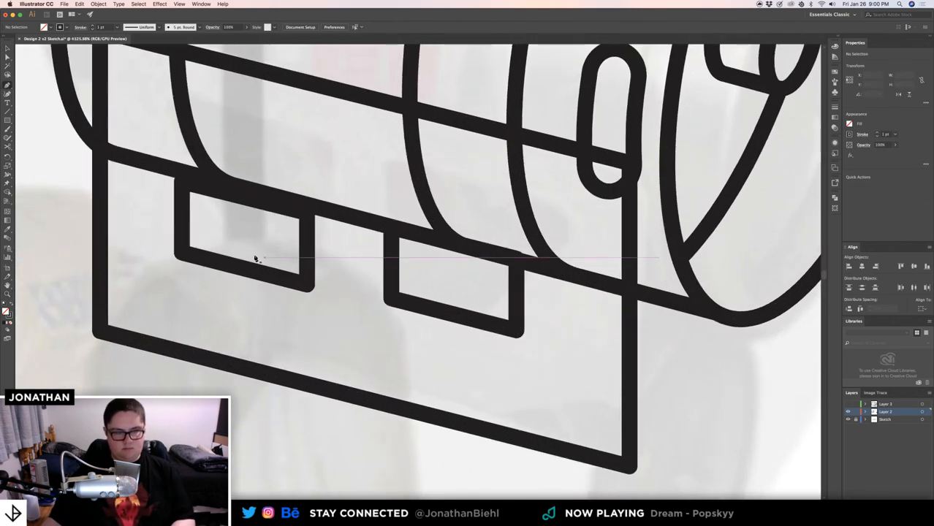
click(136, 242)
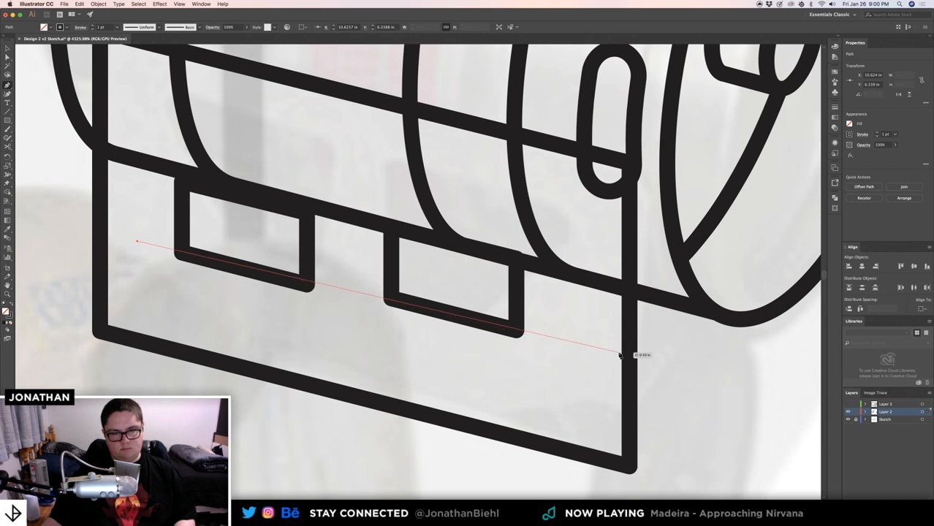
key(v)
key(Delete)
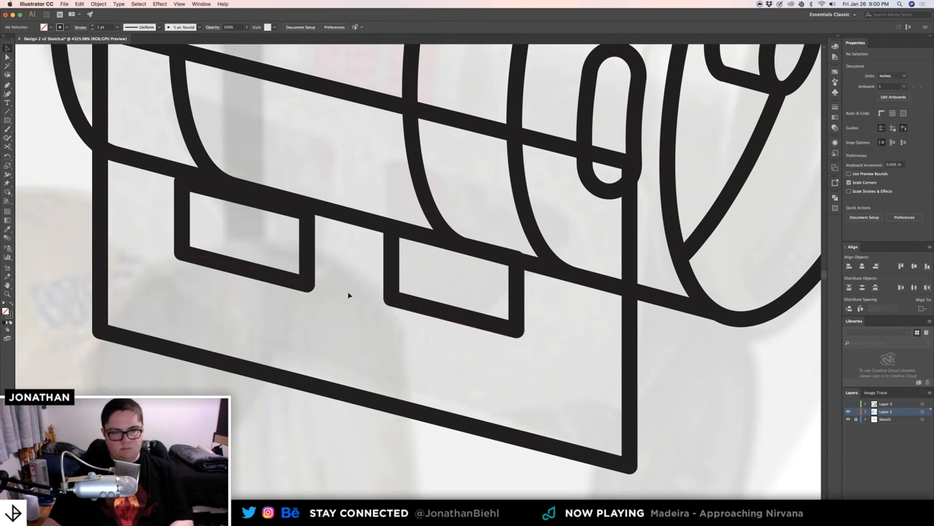
- Raise the left slot slightly, and expand the plate and both slots as one group of outlined shapes
click(309, 277)
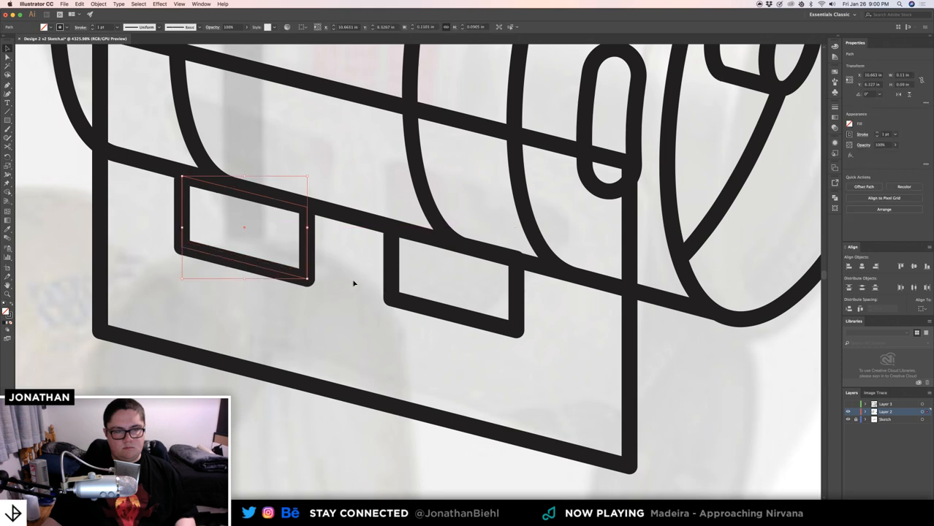
scroll(353, 283, down, 3)
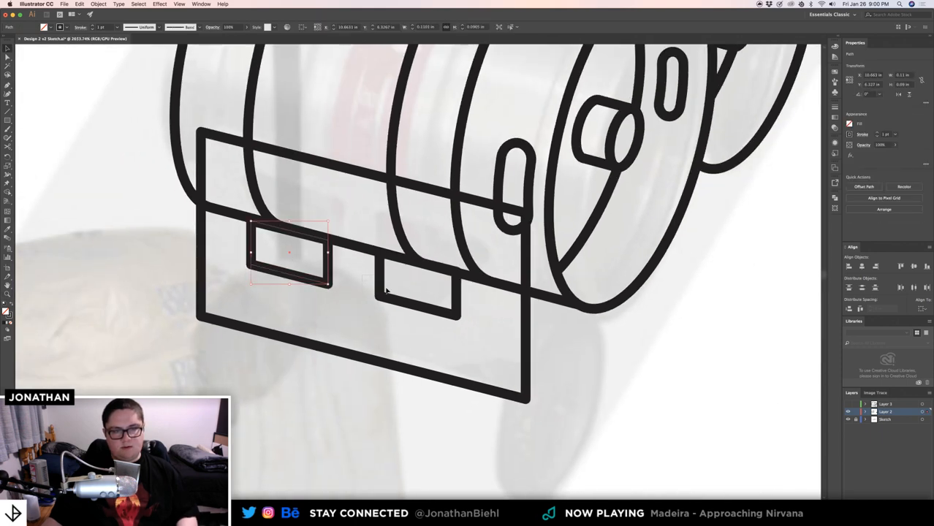
shift+click(386, 289)
drag(336, 388, 334, 389)
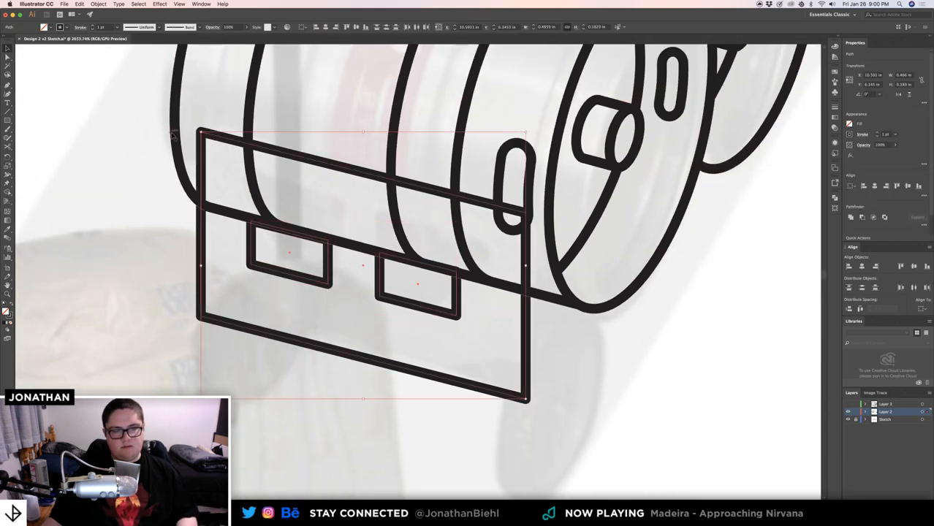
key(a)
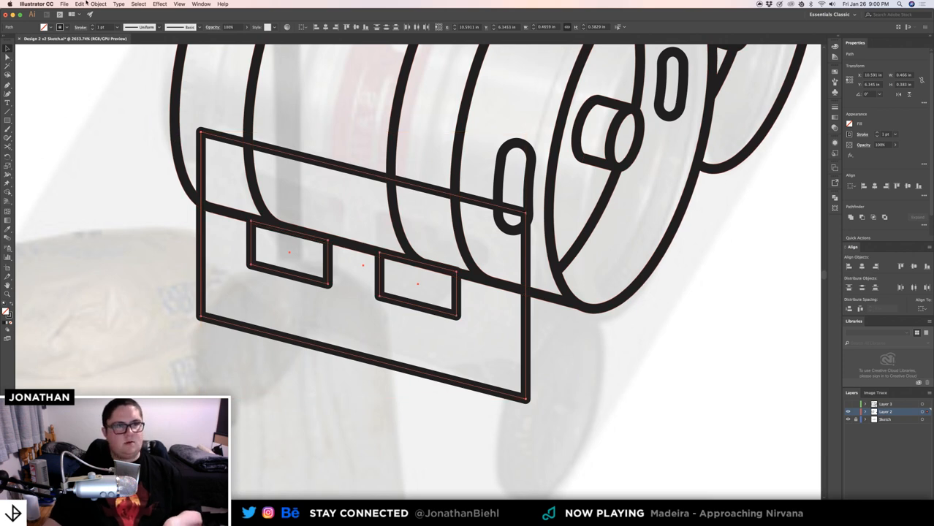
click(79, 4)
mouse_move(98, 4)
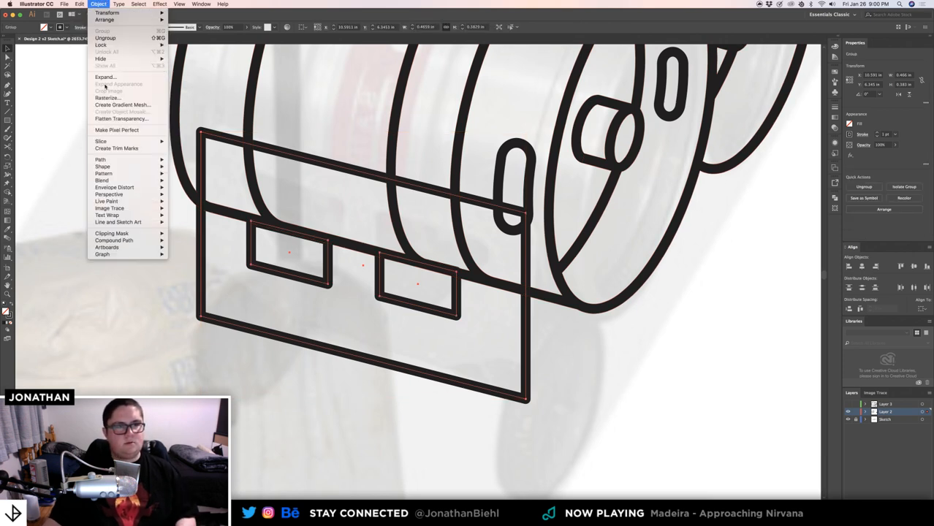
click(109, 77)
key(Return)
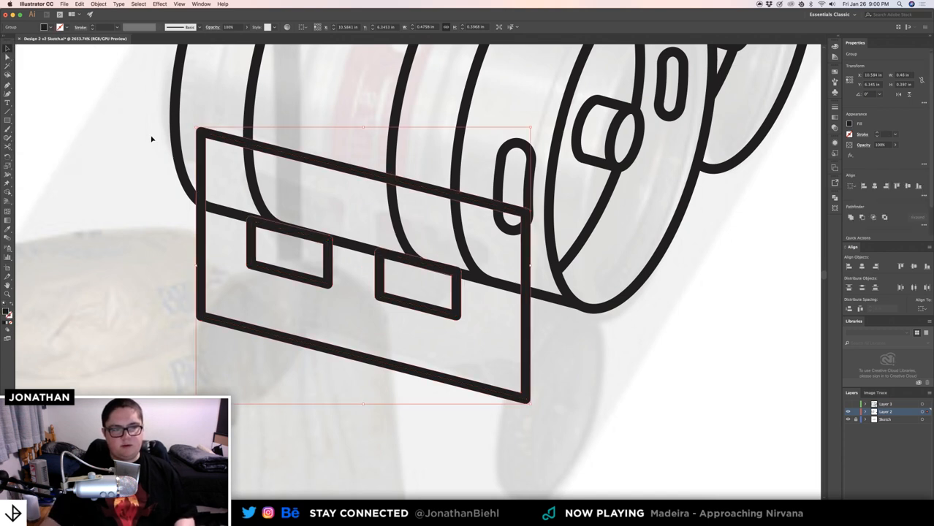
- Select the plate with the keg line art and remove the keg lines inside the plate using Shape Builder
drag(364, 267, 381, 272)
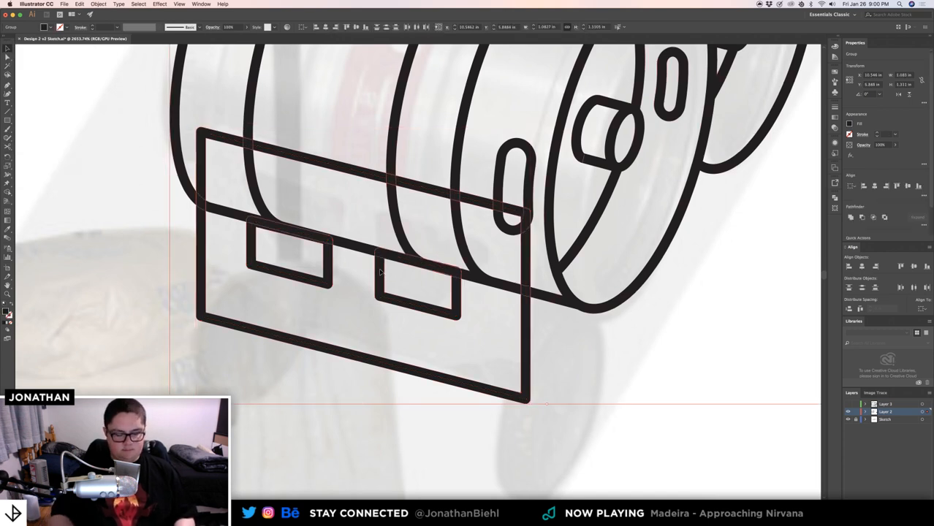
key(shift+m)
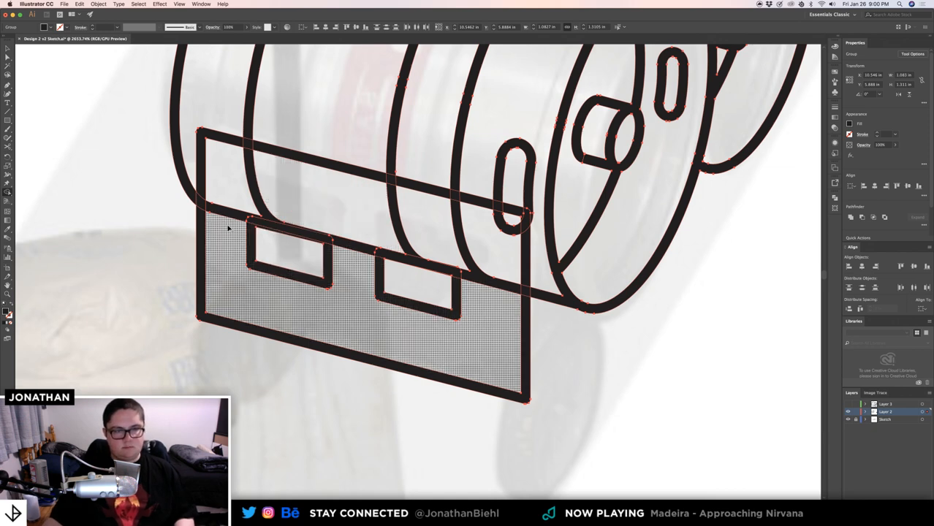
mouse_move(228, 229)
mouse_down()
mouse_move(239, 200)
mouse_move(256, 197)
mouse_move(353, 213)
mouse_up()
mouse_move(443, 238)
mouse_down()
mouse_move(479, 256)
mouse_move(488, 291)
mouse_up()
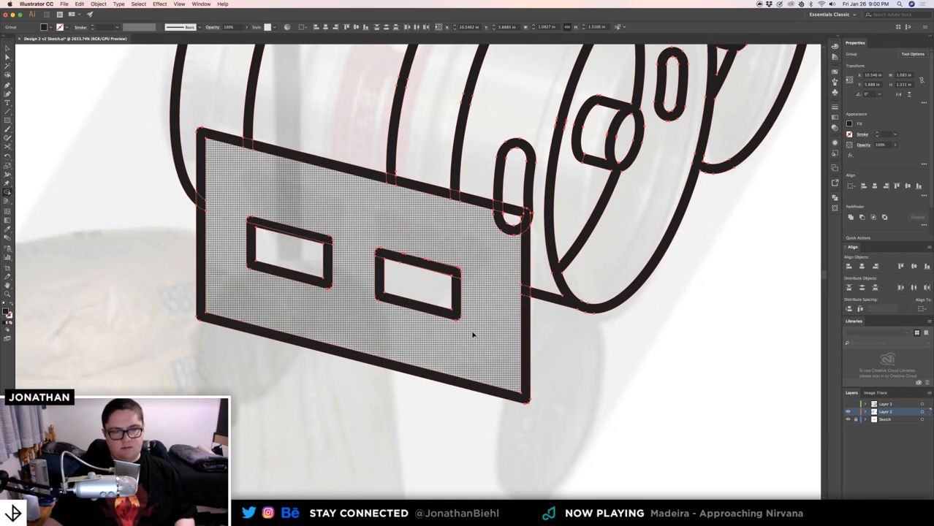
drag(473, 272, 267, 216)
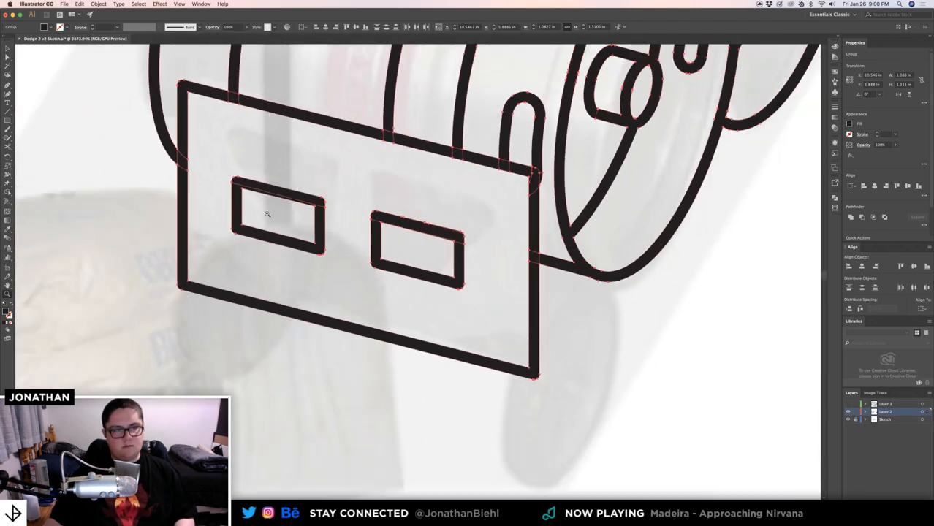
key(v)
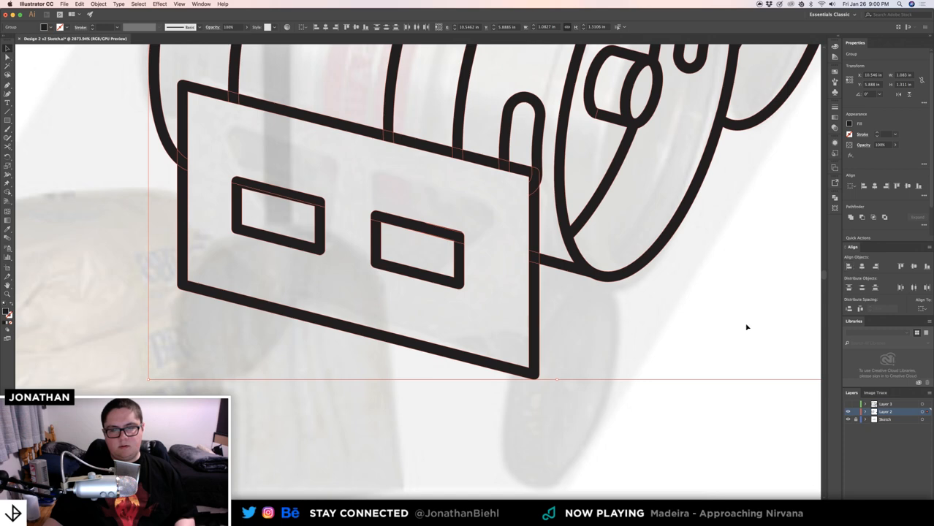
- Draw a straight line from the plate's lower right corner to the bottom of the keg rim, swapping its fill for a black stroke
click(628, 341)
key(z)
drag(610, 328, 401, 330)
drag(401, 330, 475, 334)
drag(477, 326, 446, 326)
drag(481, 315, 487, 389)
key(v)
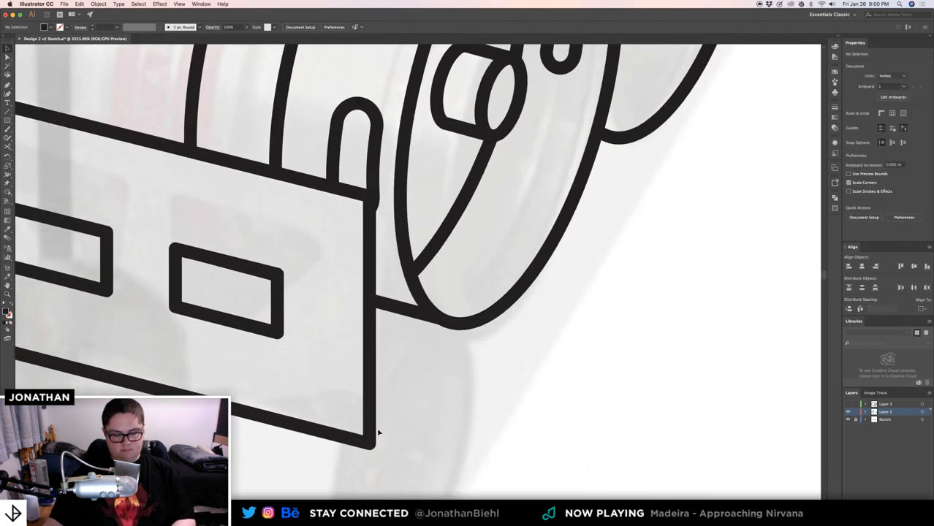
click(371, 441)
click(372, 441)
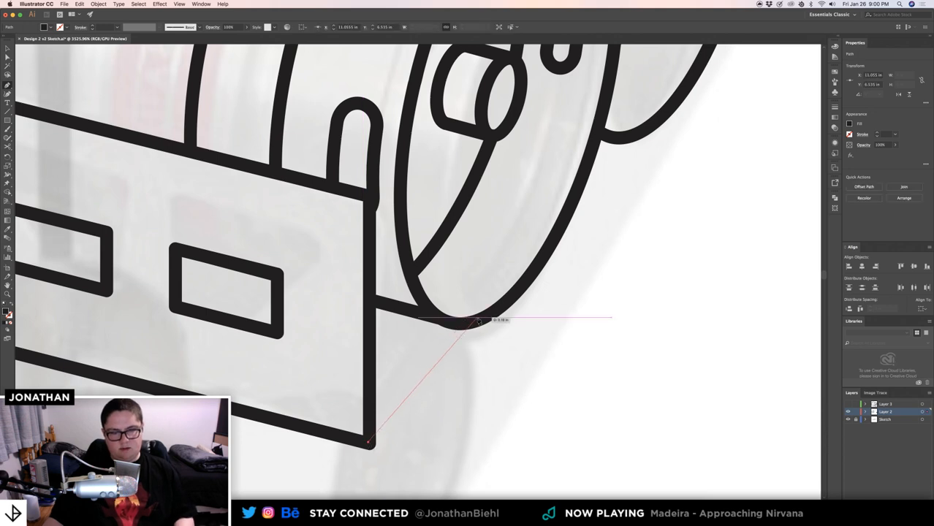
click(476, 322)
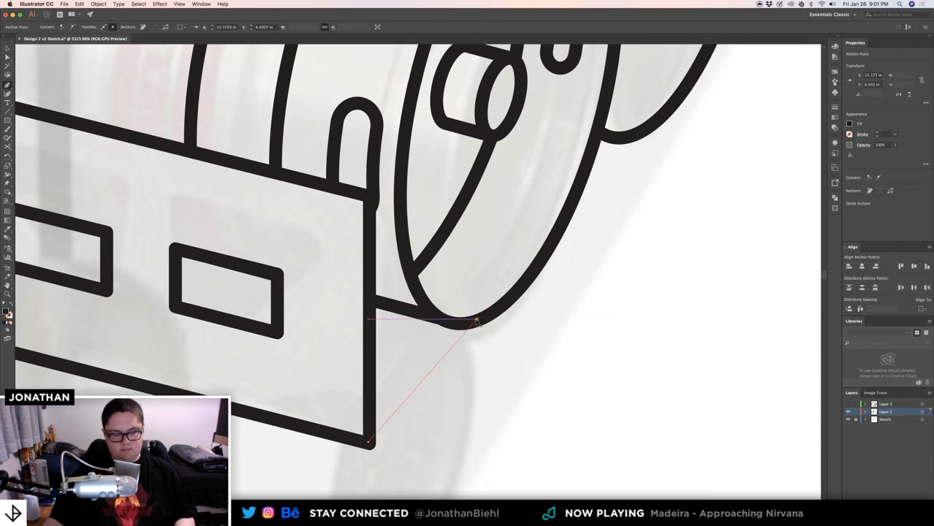
key(shift+x)
super+click(504, 384)
- Shift the diagonal line slightly into the plate's corner and extend its upper end into the keg rim
key(z)
mouse_move(417, 465)
mouse_down()
mouse_move(456, 425)
mouse_move(522, 322)
mouse_move(532, 287)
mouse_up()
key(v)
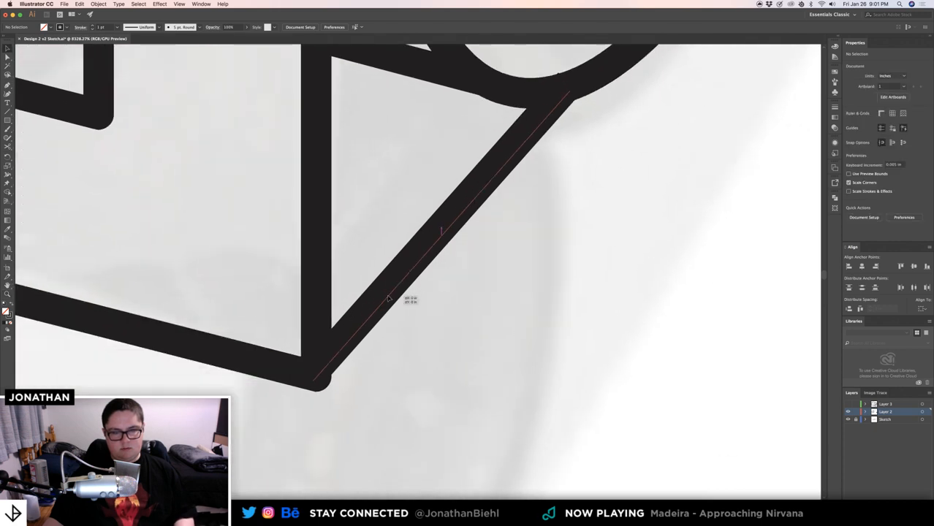
click(388, 299)
drag(388, 299, 382, 307)
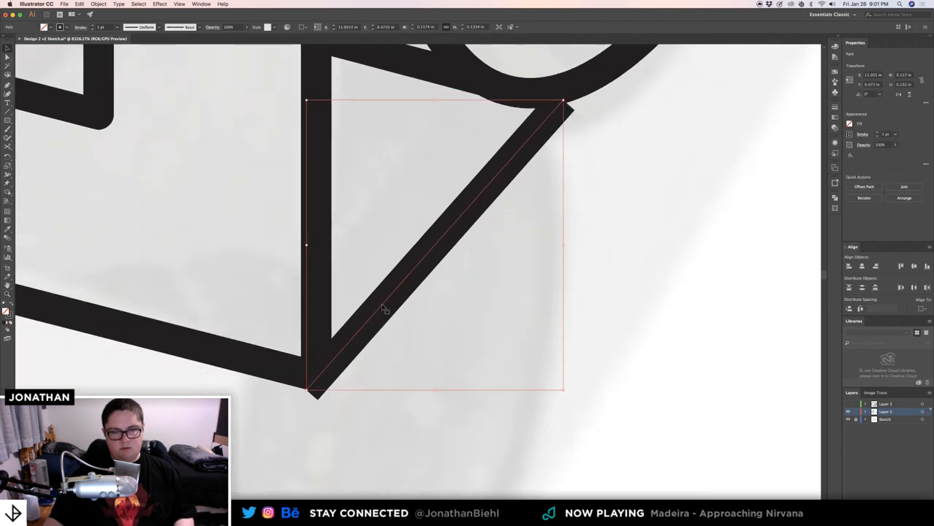
drag(563, 100, 576, 77)
click(596, 132)
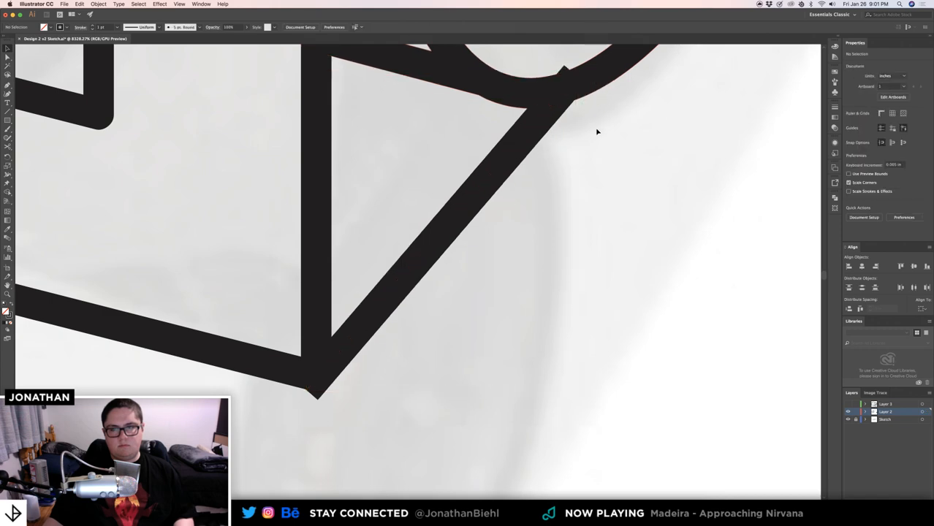
- Duplicate the diagonal line onto the plate's lower left corner so it crosses the left slot
key(z)
drag(590, 127, 519, 351)
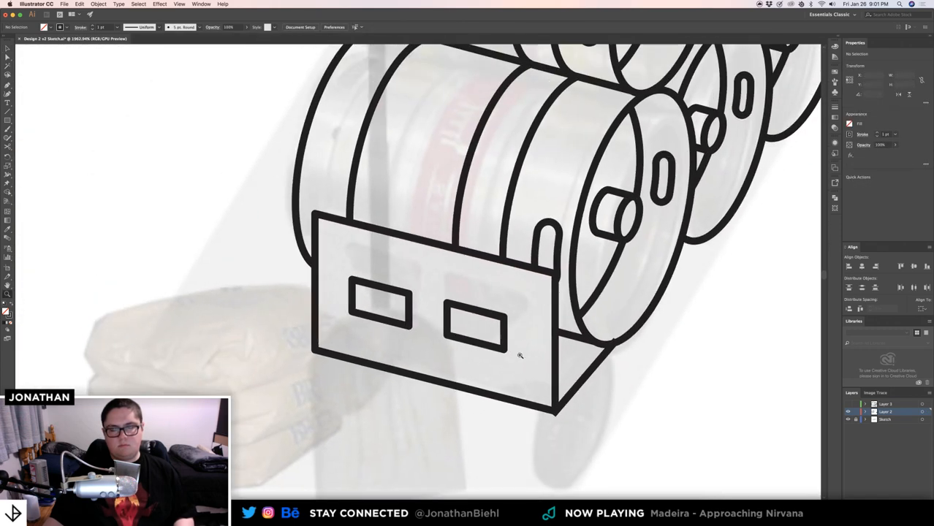
drag(597, 369, 358, 301)
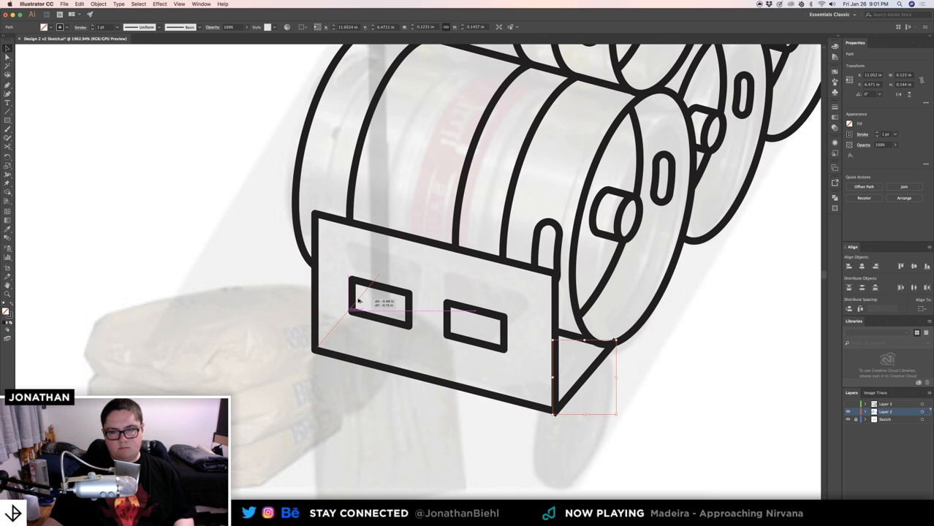
drag(359, 299, 359, 300)
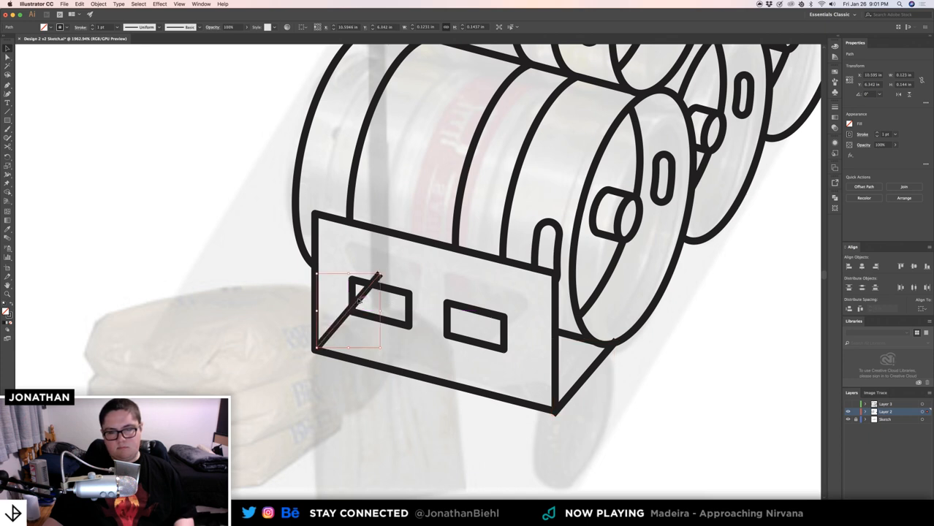
click(334, 382)
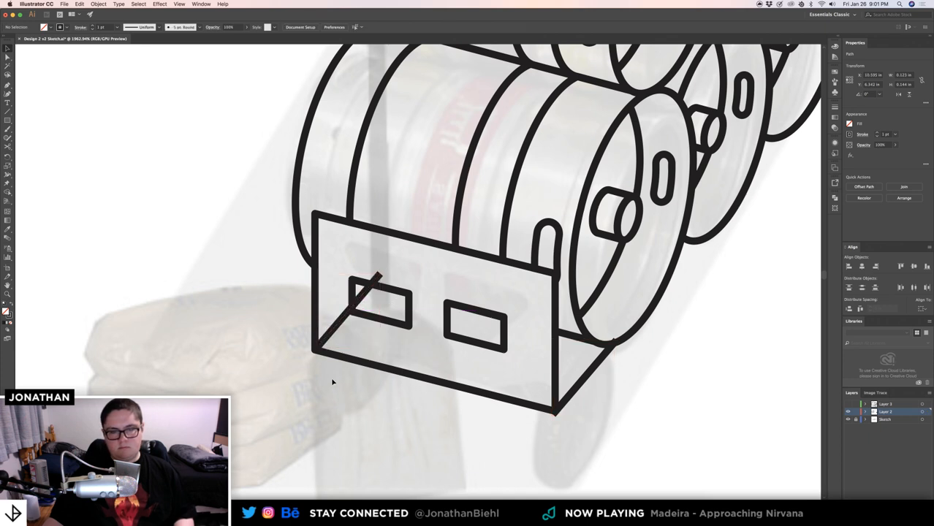
- Expand both diagonal lines into outlined shapes
click(344, 328)
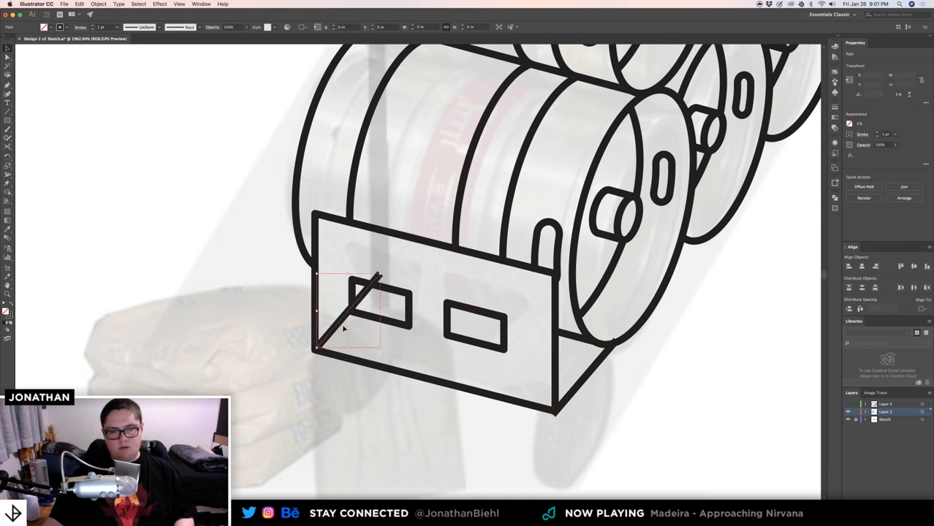
shift+click(593, 372)
click(98, 4)
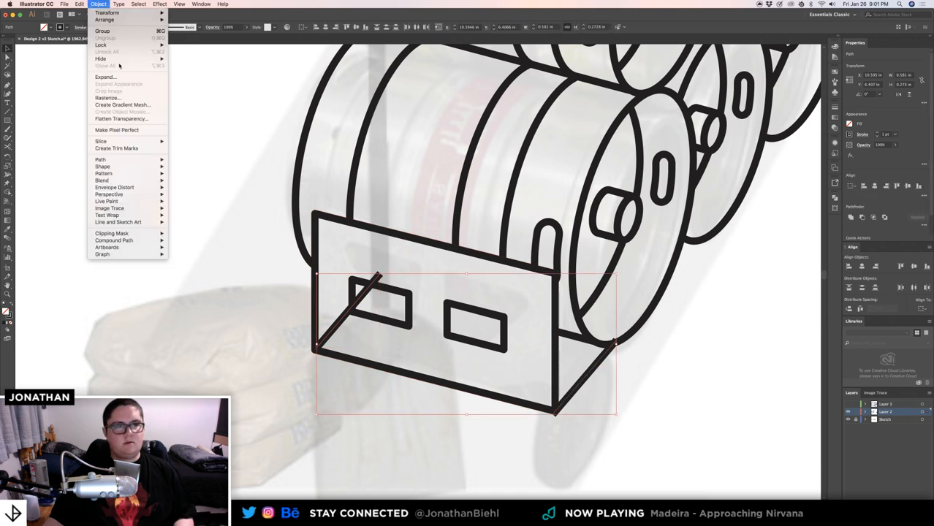
click(115, 77)
key(Return)
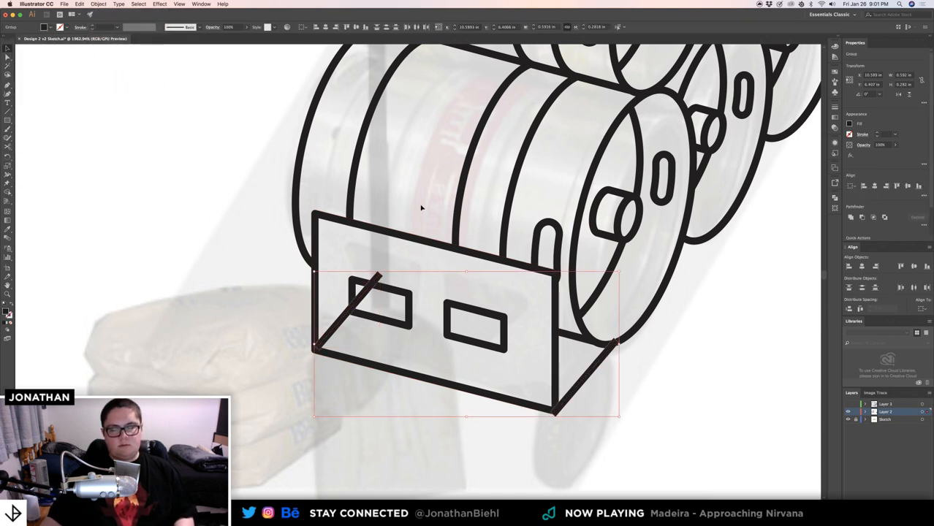
- Select the diagonals with the keg line art and remove the left diagonal's end above the slot using Shape Builder
click(655, 396)
drag(317, 277, 290, 247)
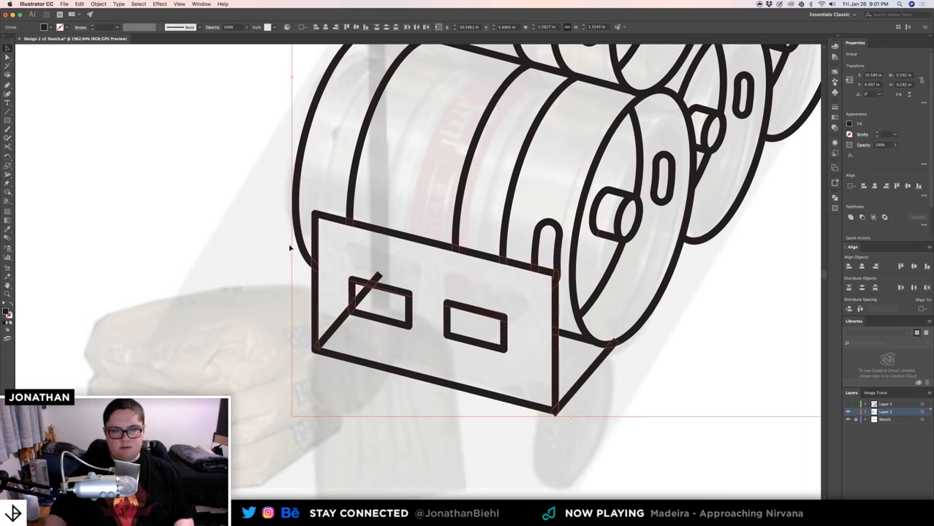
key(shift+m)
key(z)
drag(357, 229, 465, 242)
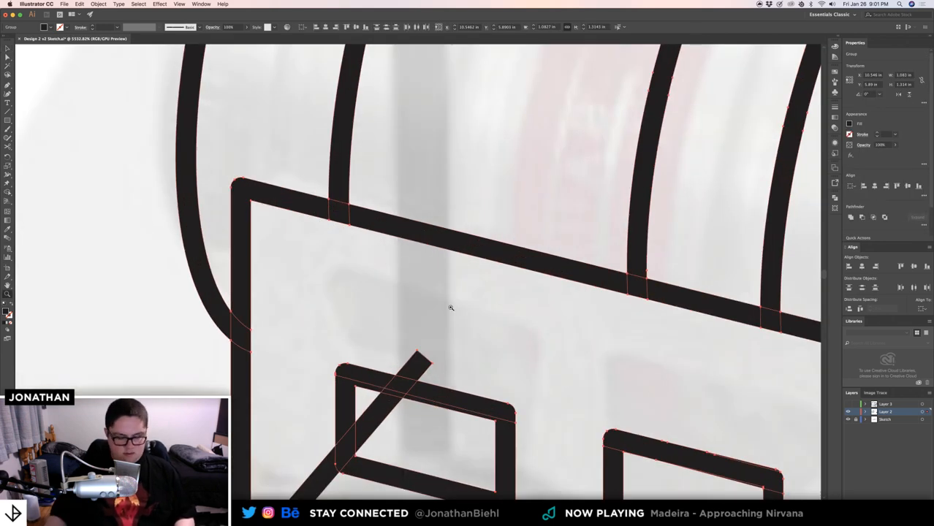
alt+click(415, 366)
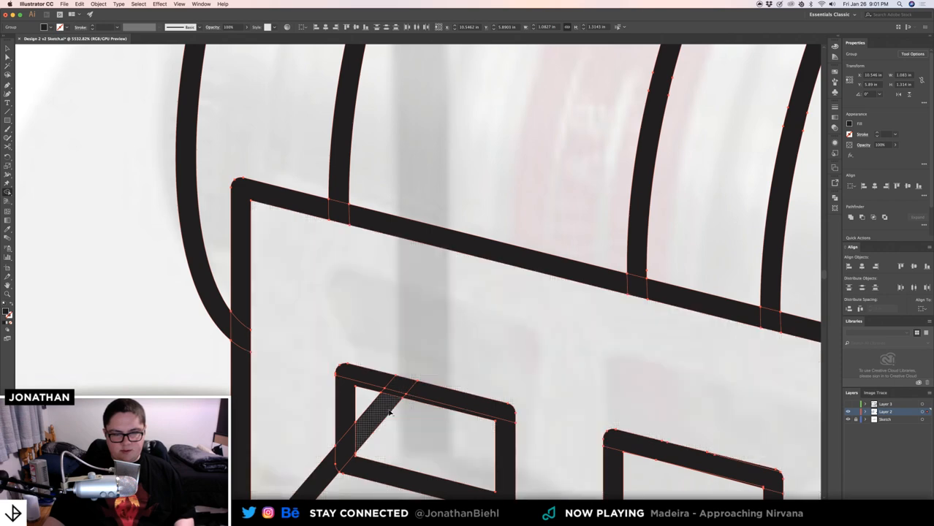
- Examine the overlaps at the slots and at the plate's lower right corner where the diagonal joins
scroll(388, 415, down, 6)
scroll(388, 415, right, 2)
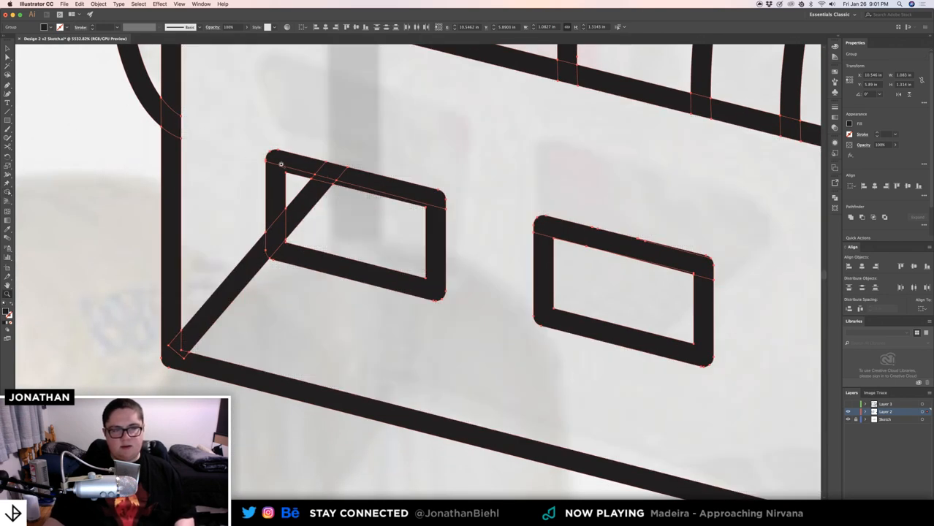
drag(483, 242, 254, 192)
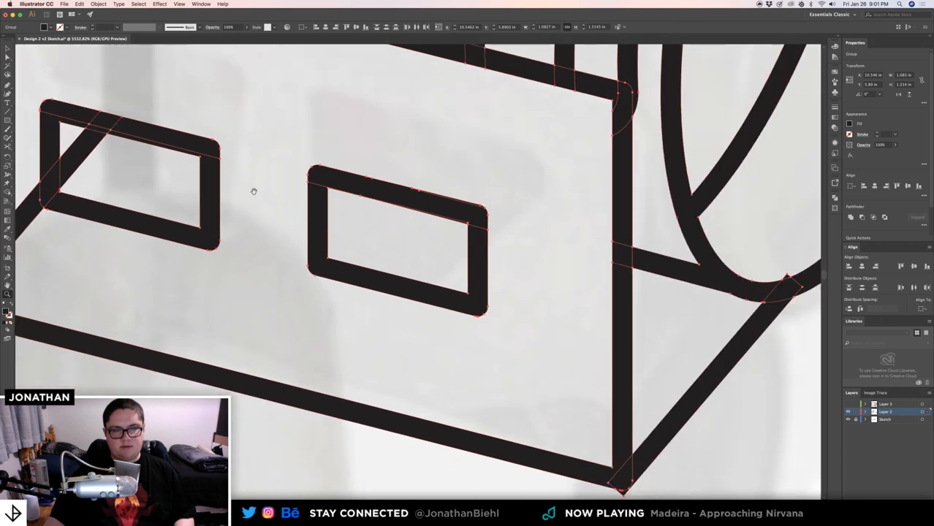
drag(559, 241, 359, 188)
key(shift+m)
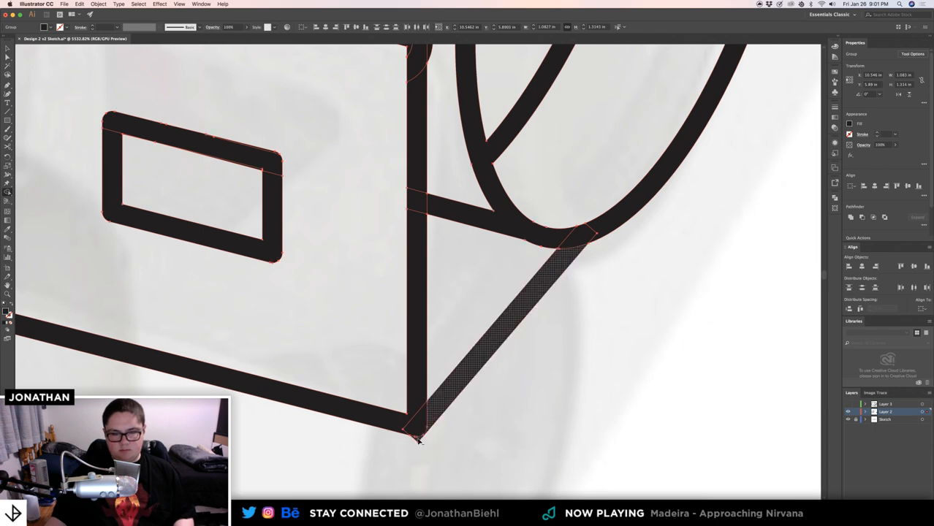
key(z)
drag(415, 435, 643, 420)
drag(589, 411, 497, 405)
key(v)
click(653, 397)
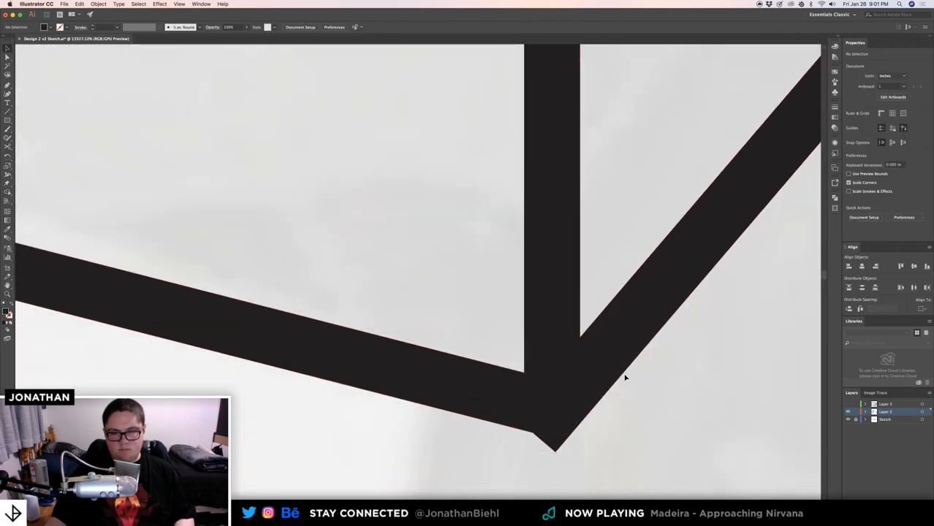
click(623, 370)
key(z)
drag(639, 370, 515, 347)
drag(629, 308, 459, 346)
drag(563, 326, 683, 334)
drag(568, 358, 611, 300)
key(v)
double_click(412, 419)
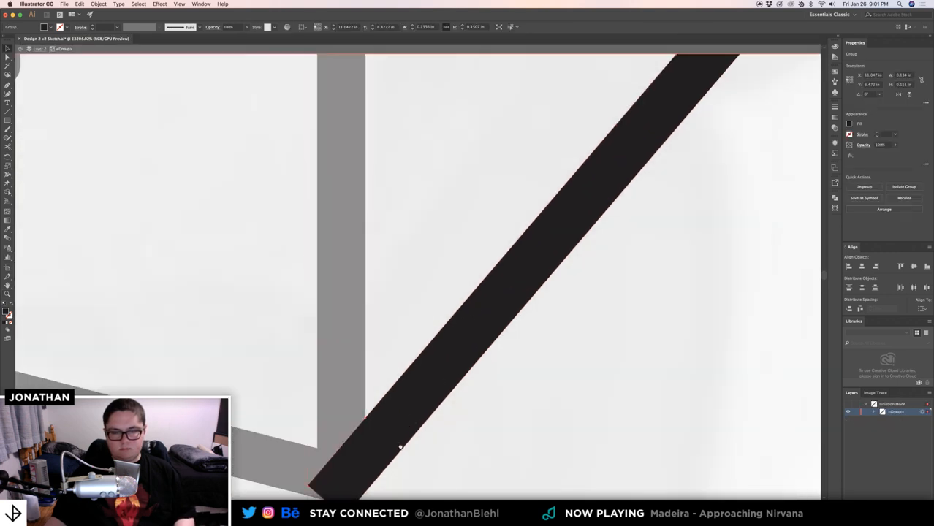
drag(401, 447, 410, 335)
mouse_move(365, 376)
mouse_down()
mouse_move(355, 359)
mouse_move(344, 370)
mouse_move(375, 365)
mouse_move(361, 376)
mouse_up()
key(z)
drag(450, 333, 376, 332)
key(v)
double_click(607, 240)
drag(525, 184, 503, 171)
key(super+z)
- Select the line art and remove the diagonal's tip protruding below the plate's lower right corner using Shape Builder
drag(585, 275, 374, 155)
key(z)
mouse_move(397, 288)
mouse_down()
mouse_move(428, 294)
mouse_move(475, 357)
mouse_move(440, 201)
mouse_up()
key(shift+m)
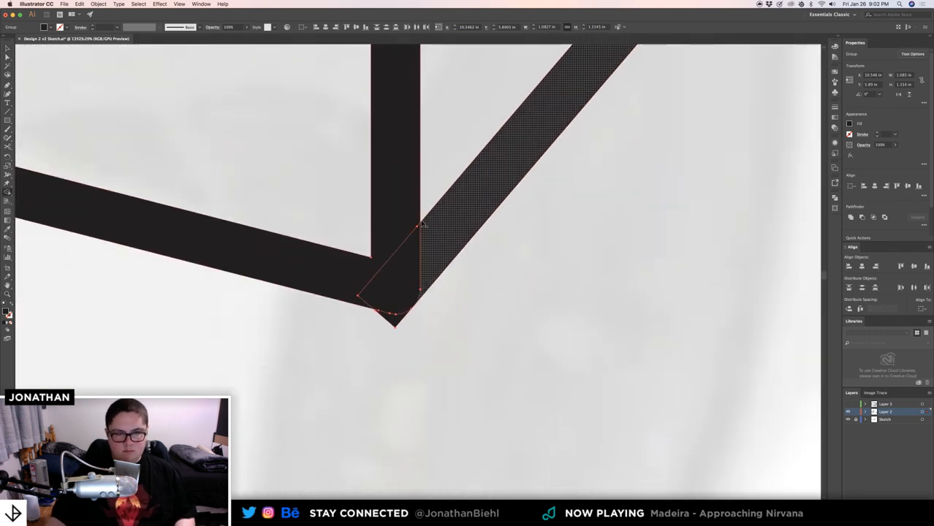
click(387, 313)
key(super+z)
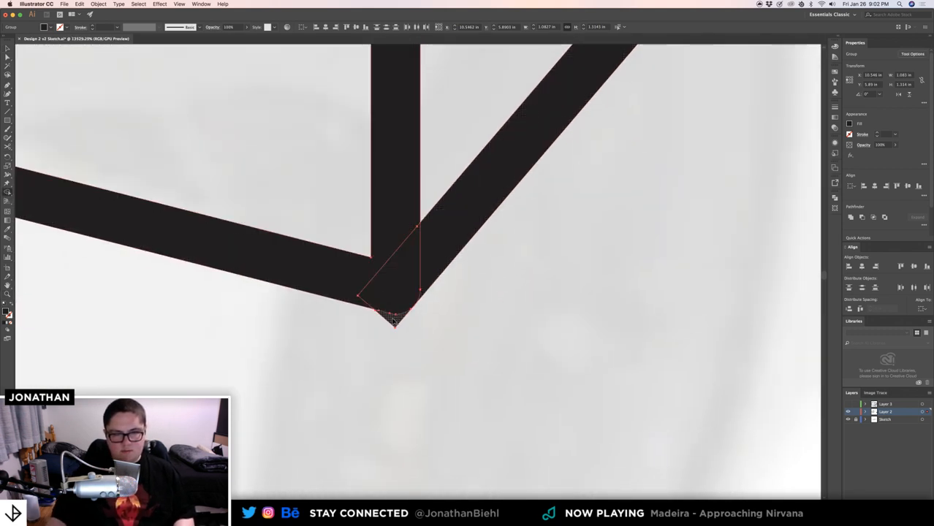
alt+click(394, 322)
- Trim the right diagonal's protruding tip from the inner edge of the keg rim using Shape Builder
scroll(504, 157, up, 10)
scroll(505, 157, right, 6)
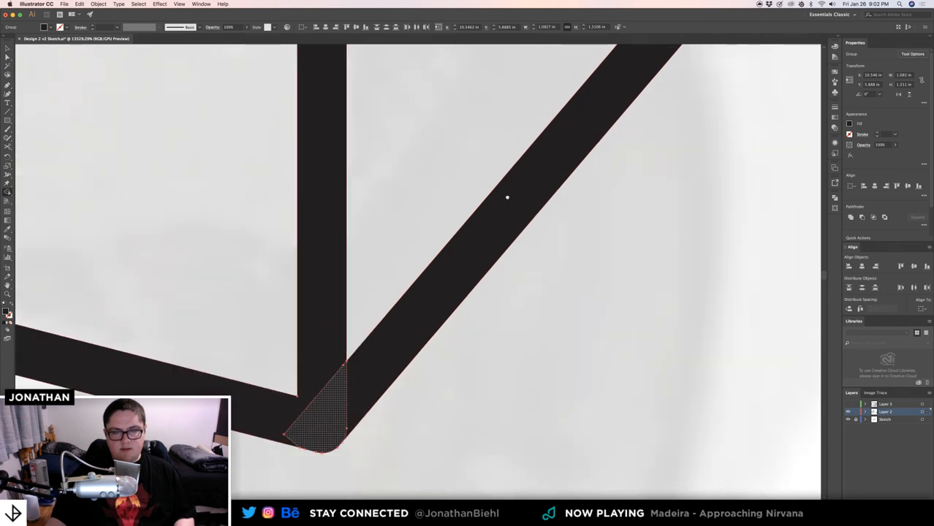
scroll(519, 274, up, 2)
scroll(519, 273, right, 1)
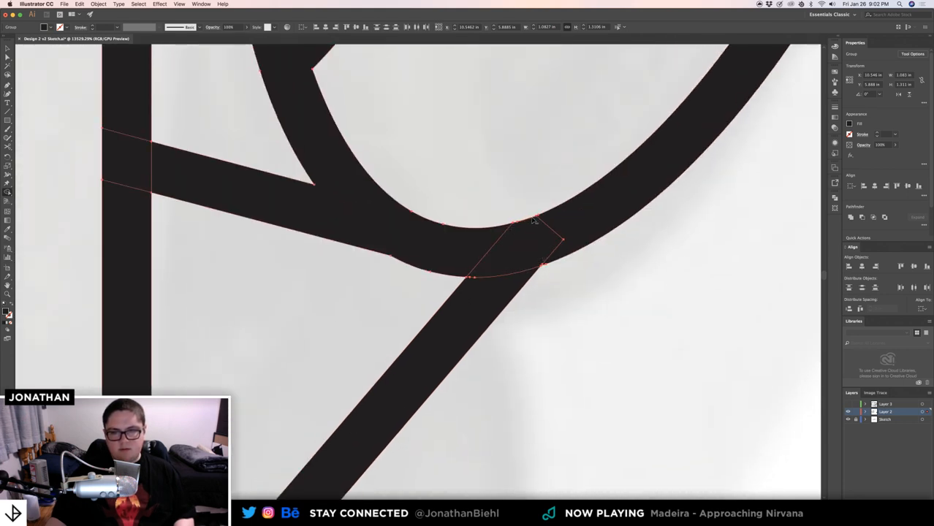
click(534, 221)
key(v)
click(517, 195)
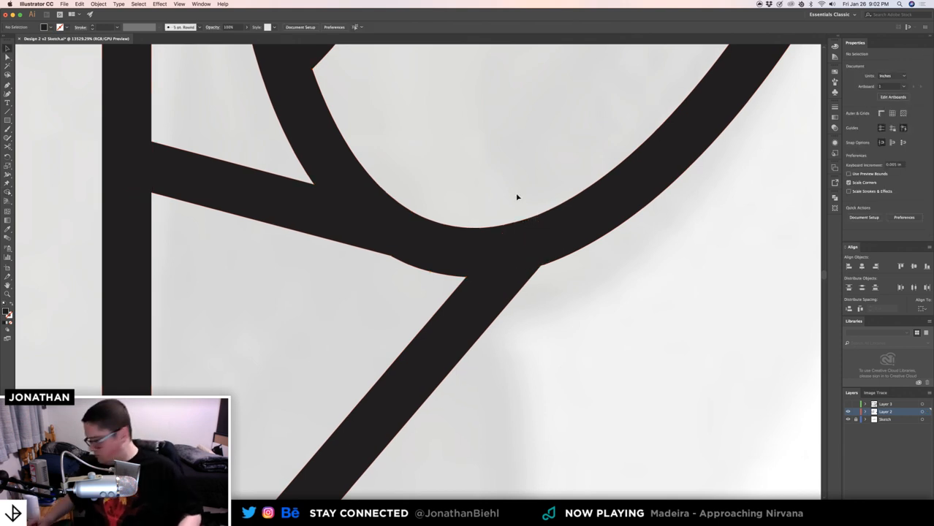
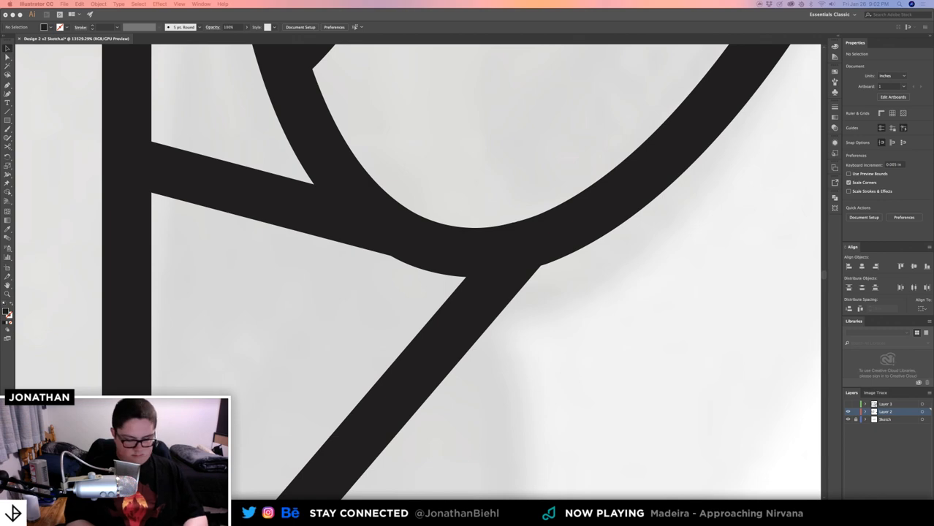
- Remove the left diagonal between the plate's corner and the left slot with Shape Builder, keeping the piece inside the slot
click(544, 294)
key(z)
alt+click(544, 295)
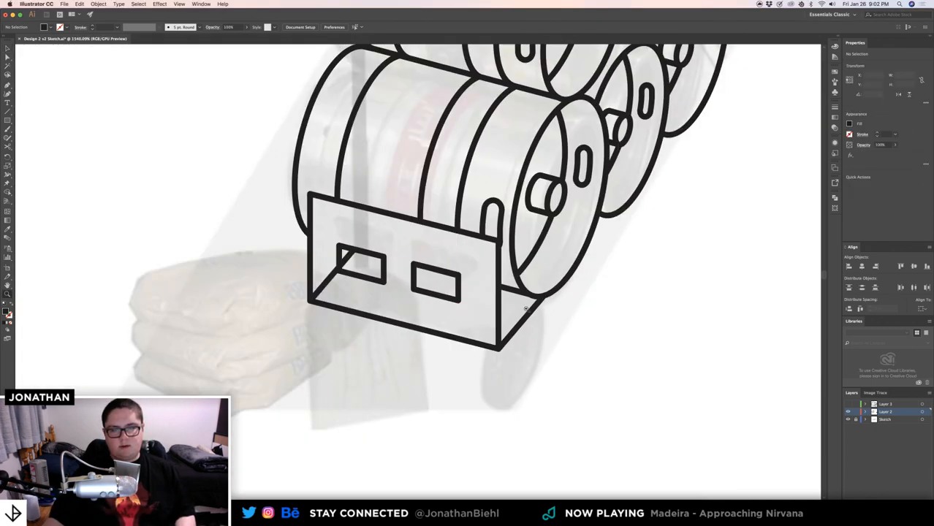
click(326, 279)
key(v)
click(344, 341)
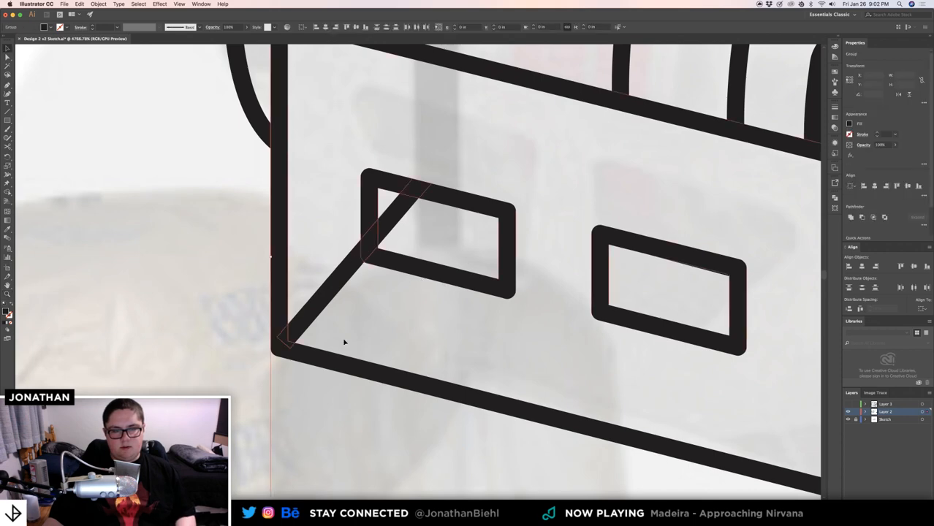
key(shift+m)
alt+click(309, 311)
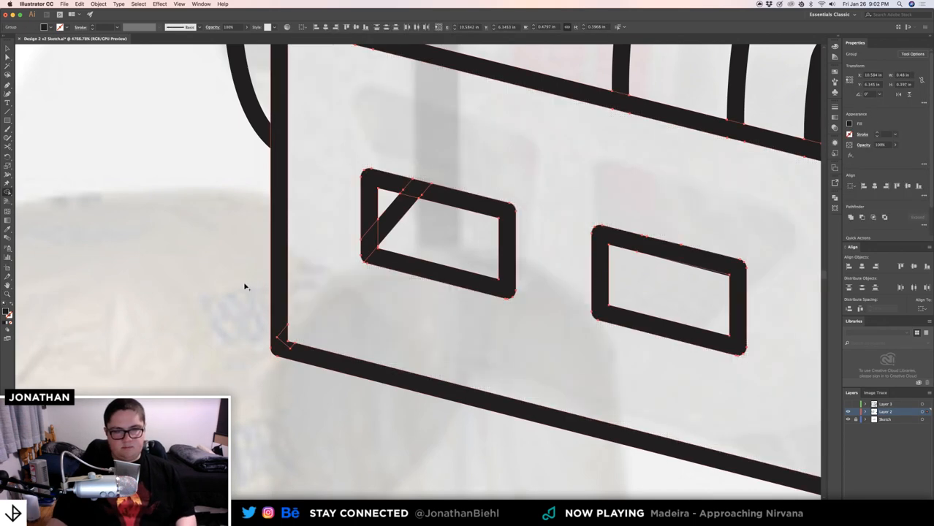
key(v)
click(245, 284)
- Draw an ellipse about 0.13 by 0.17 in below the plate's lower right corner, near the sketched wheel
key(z)
alt+click(333, 290)
drag(494, 297, 465, 314)
drag(466, 351, 512, 350)
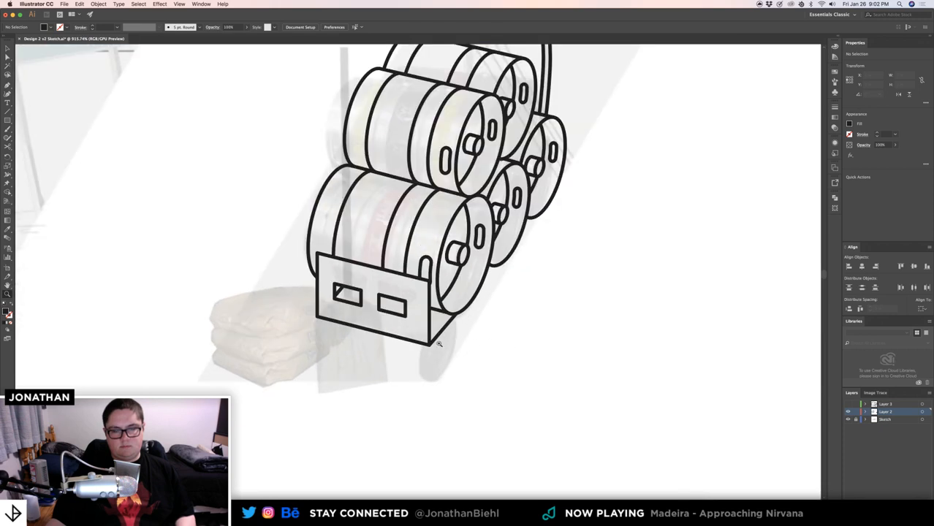
drag(432, 343, 523, 326)
key(v)
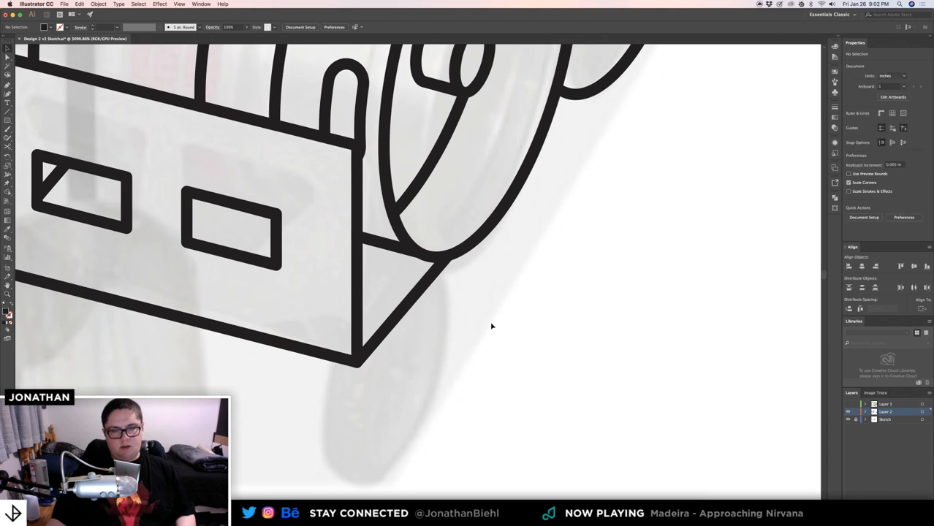
key(z)
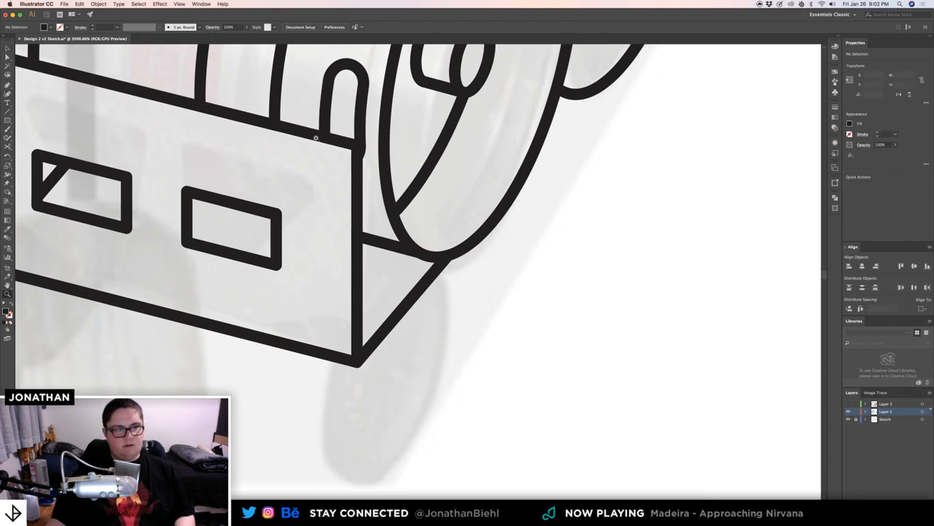
drag(9, 117, 33, 139)
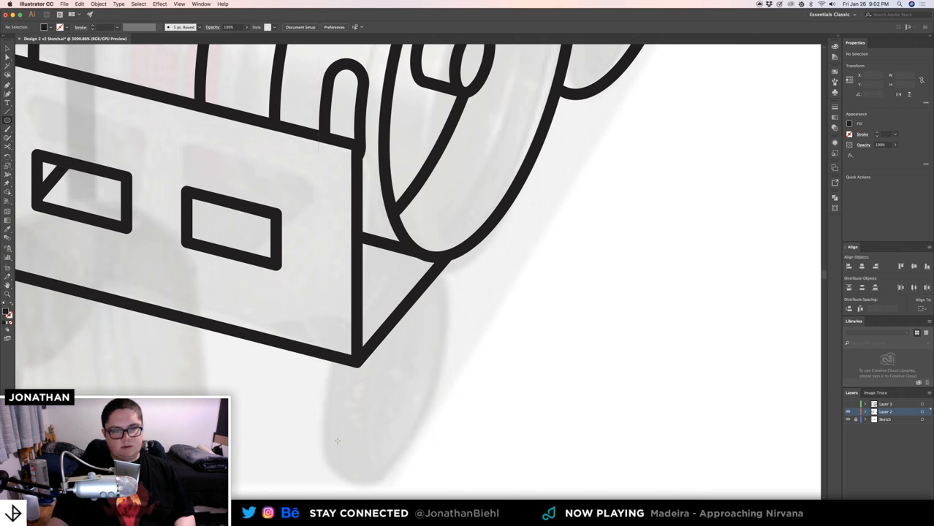
drag(367, 457, 473, 316)
key(v)
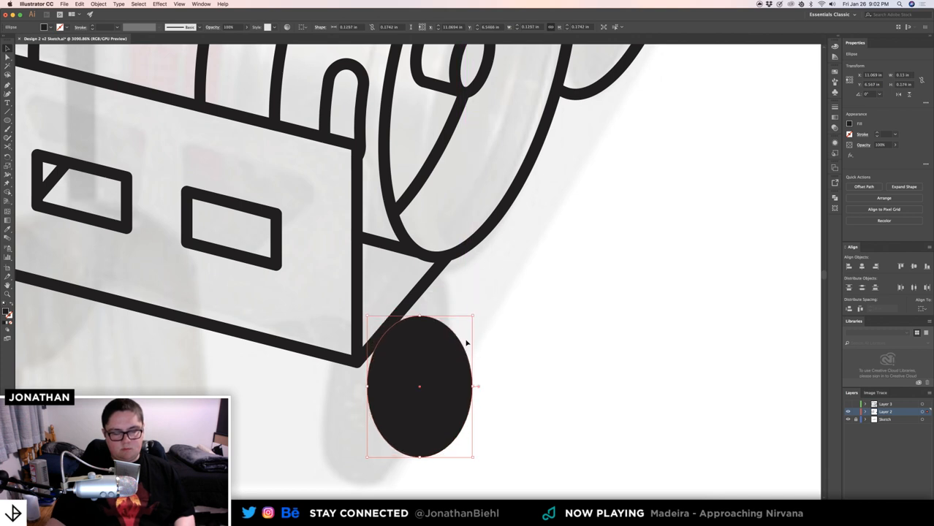
- Swap the new ellipse's fill and stroke so it becomes an unfilled 1 pt outline
key(shift+x)
key(a)
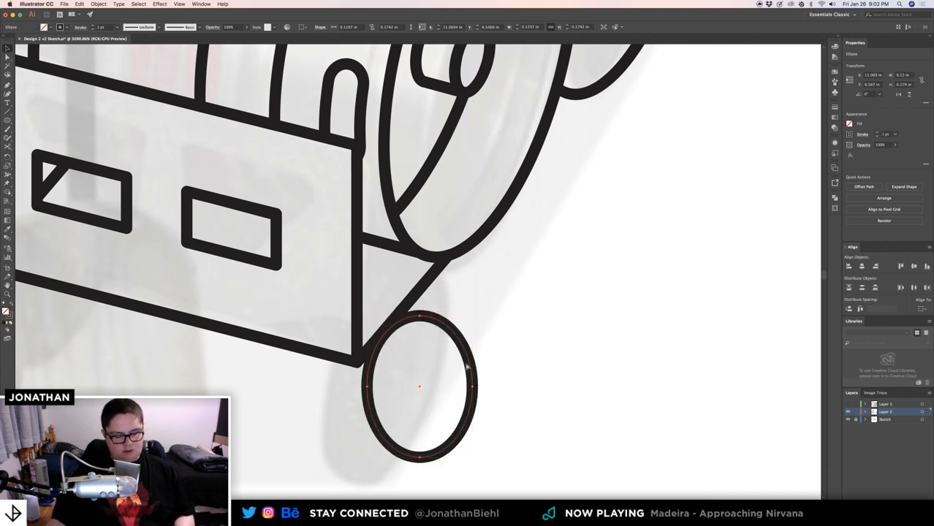
key(v)
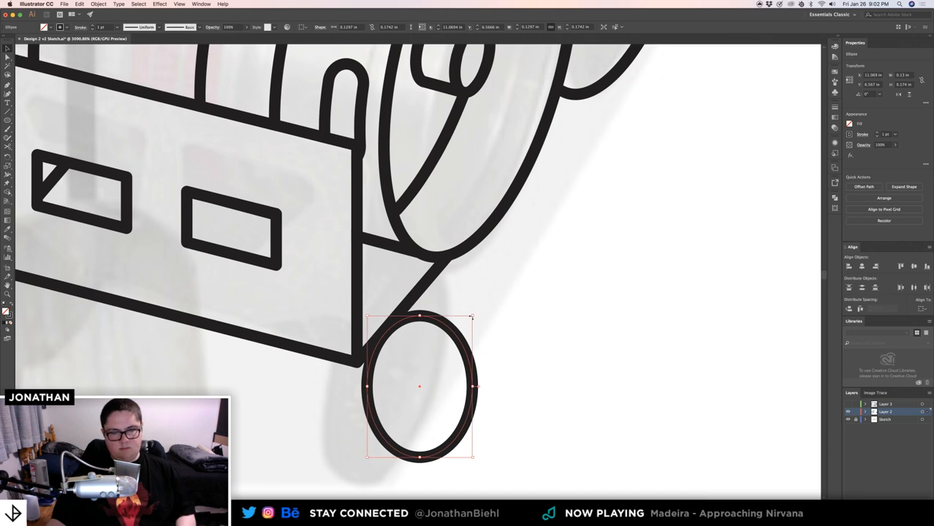
- Add two larger concentric copies of the ellipse, about 0.16 by 0.22 in and 0.21 by 0.29 in
drag(473, 316, 408, 299)
key(z)
click(501, 320)
click(407, 298)
key(v)
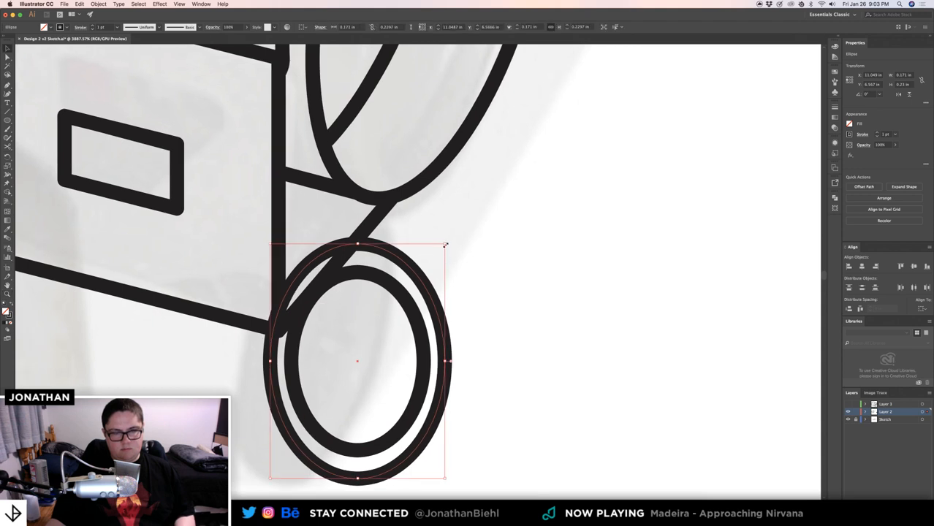
mouse_move(445, 245)
mouse_down()
mouse_move(477, 215)
mouse_move(443, 249)
mouse_up()
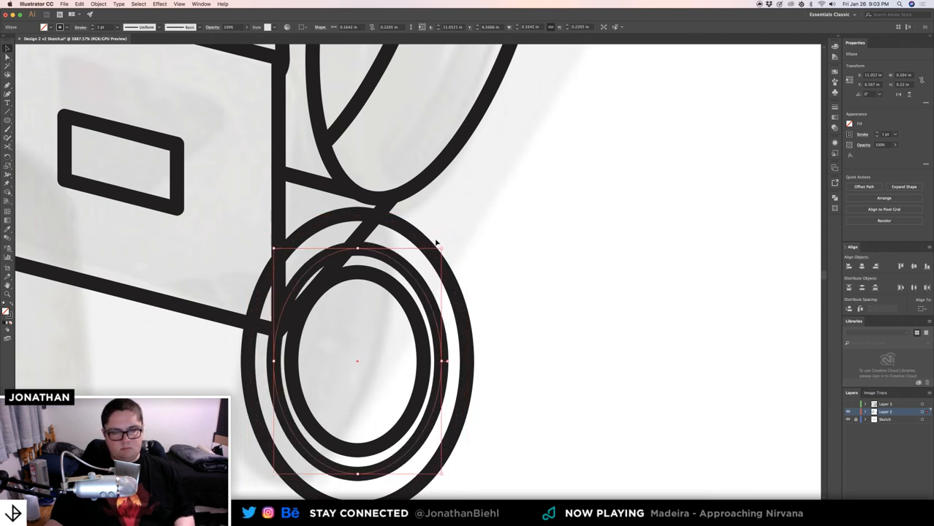
- Fill the middle ellipse black and cut the inner ellipse out of it with Shape Builder to form a solid ring
click(424, 244)
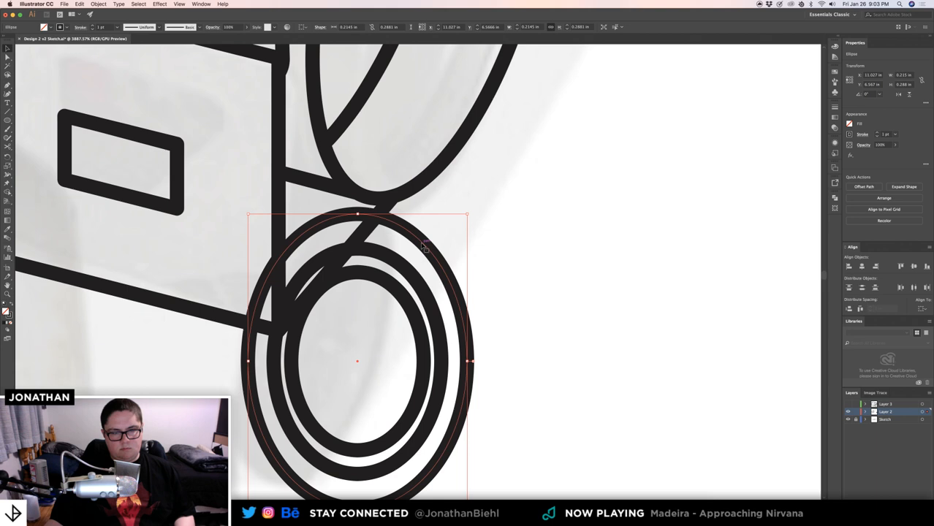
click(416, 286)
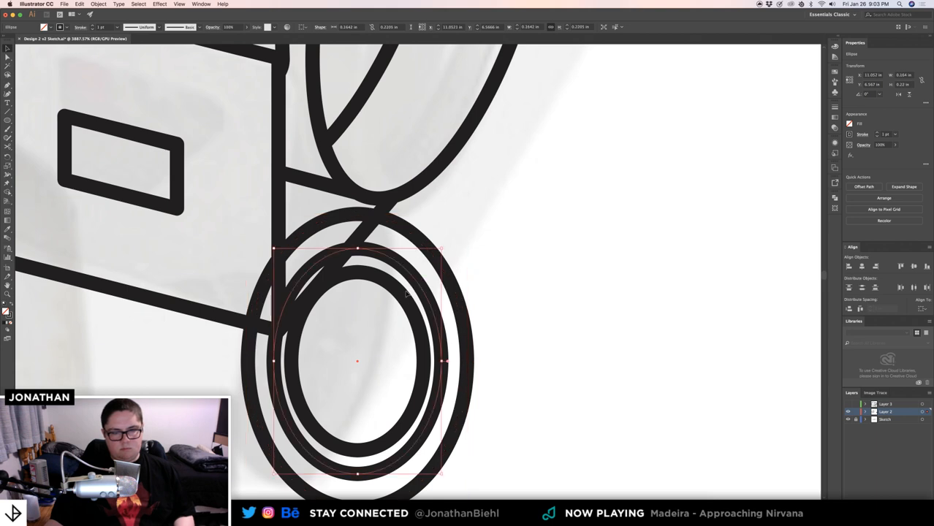
shift+click(402, 295)
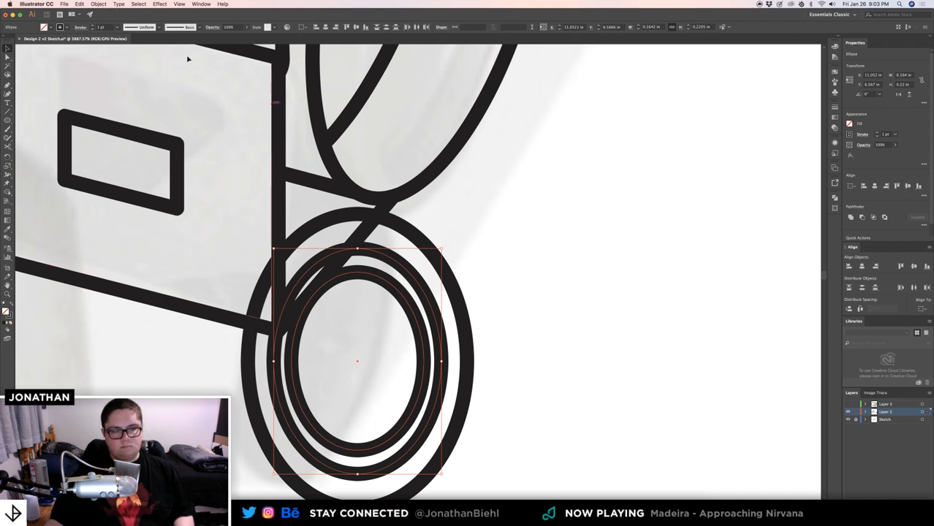
click(386, 255)
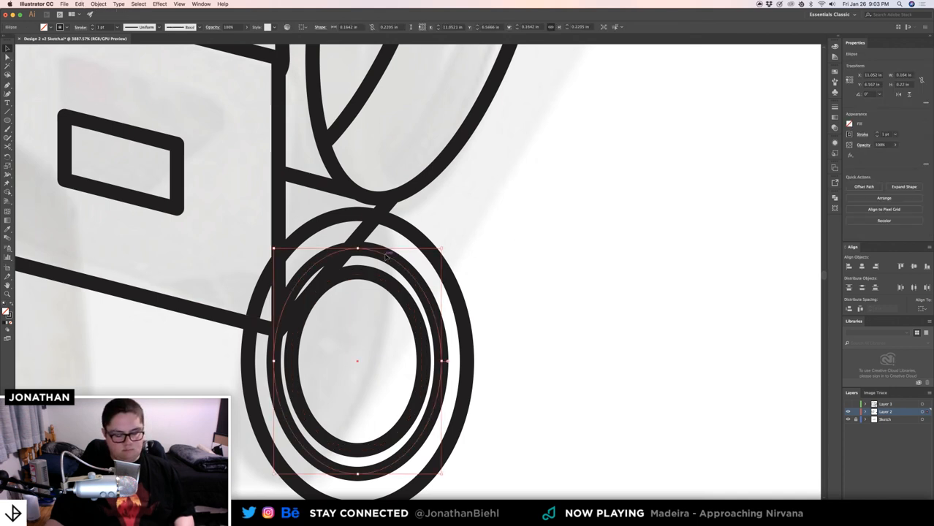
key(shift+x)
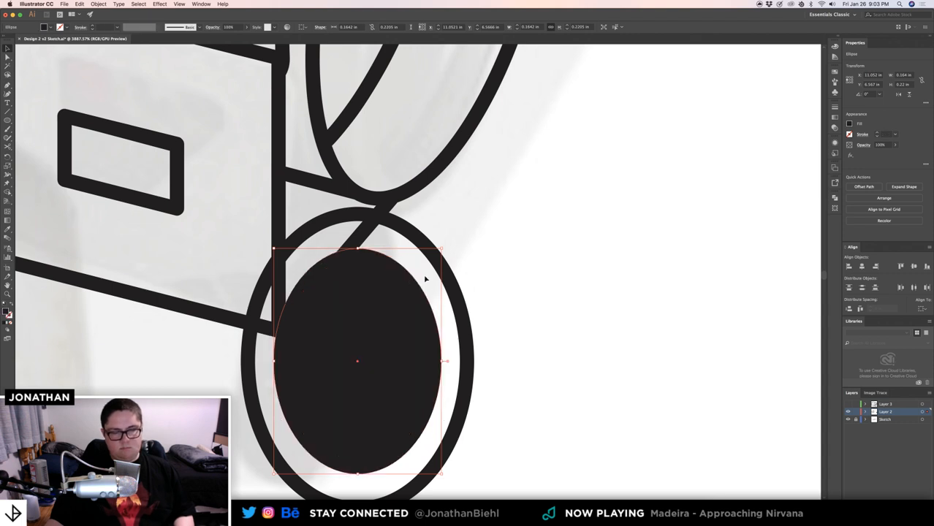
shift+click(369, 329)
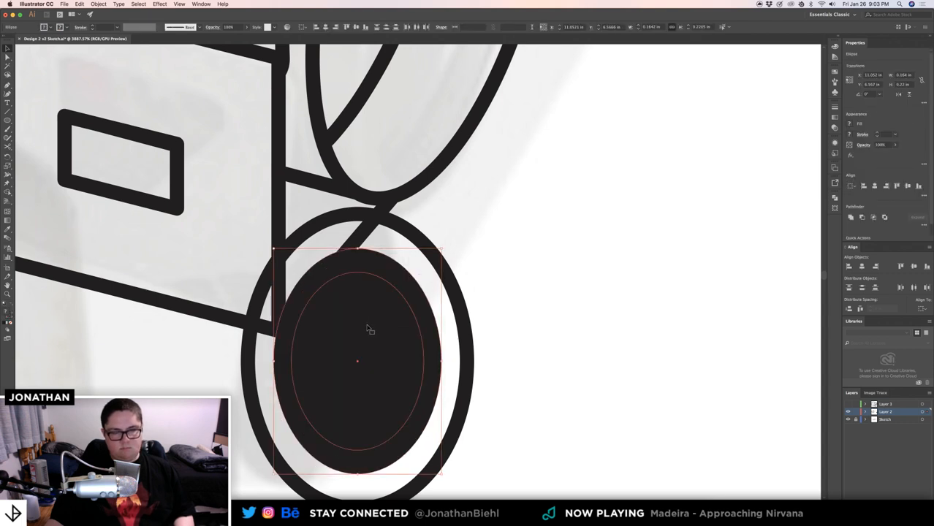
key(shift+m)
alt+click(367, 326)
key(v)
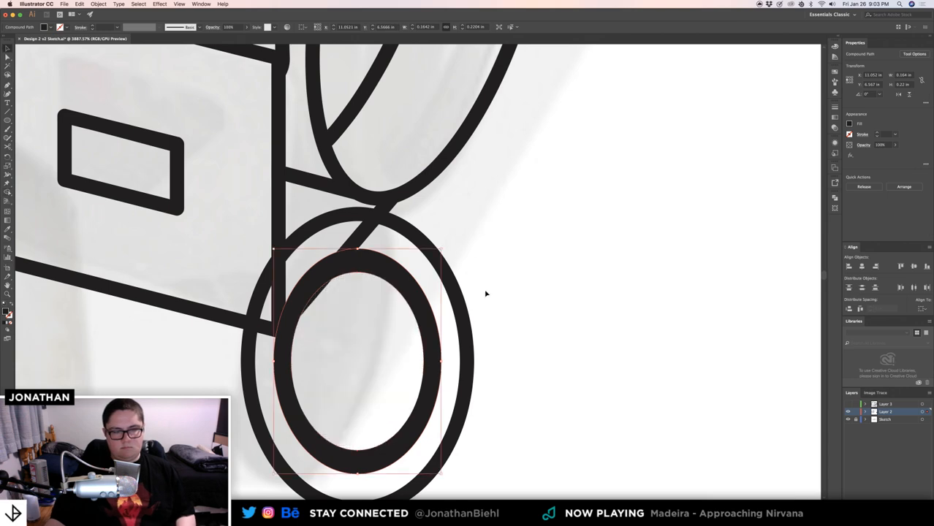
click(488, 291)
key(z)
drag(515, 280, 462, 280)
key(v)
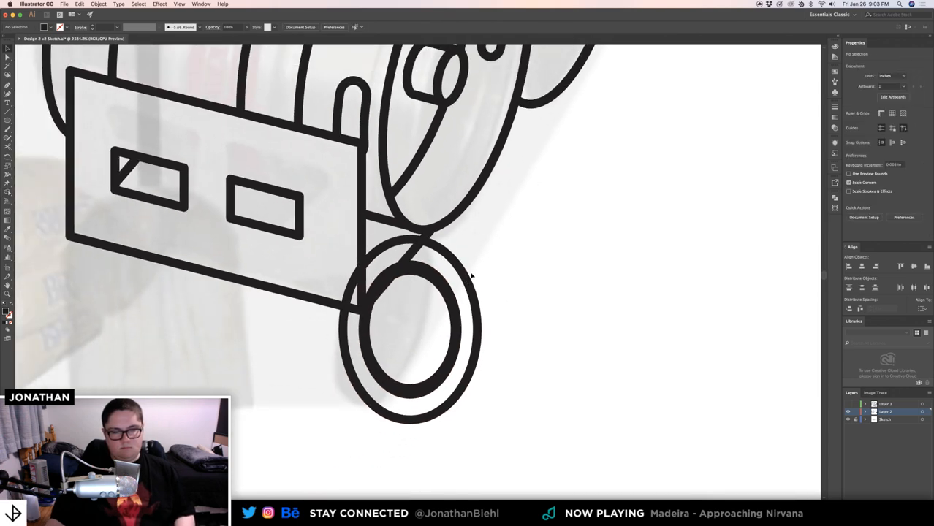
- Undo the Shape Builder cut and turn the black middle ellipse back into an unfilled outline
key(super+z)
key(super+z)
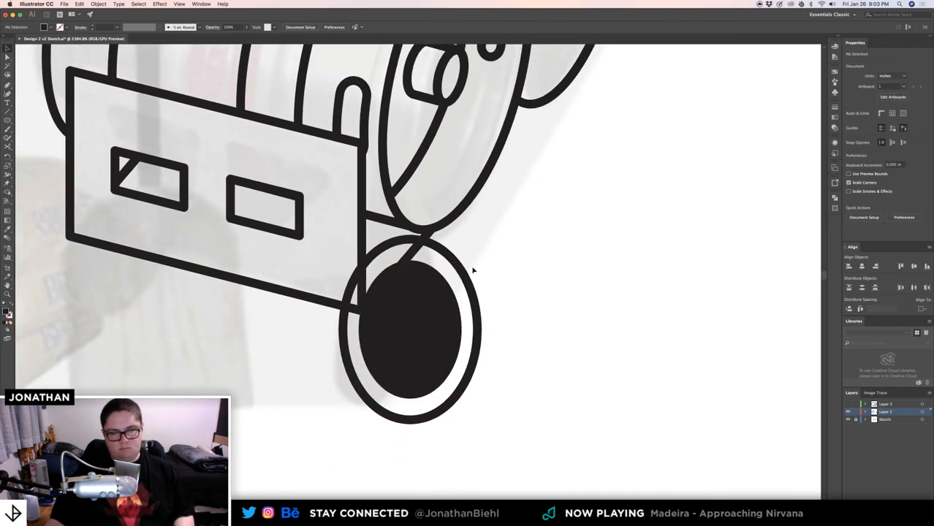
click(411, 312)
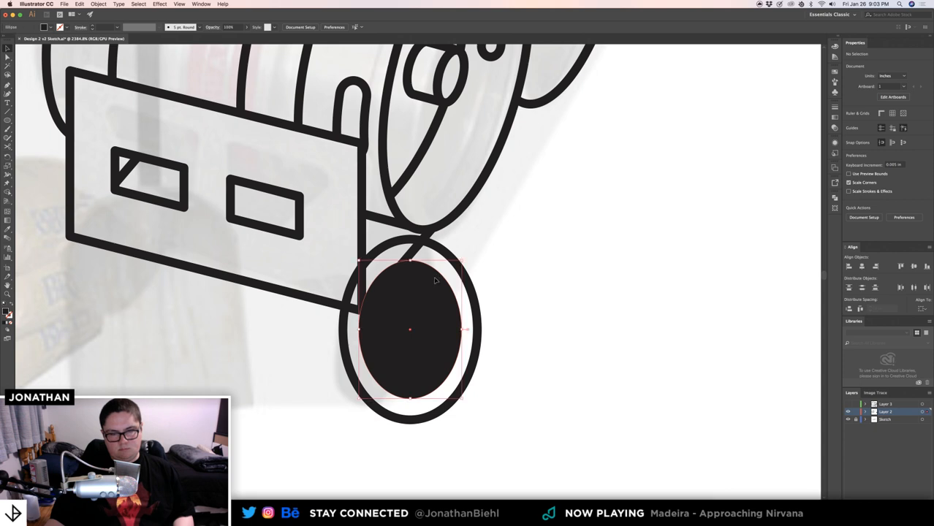
key(shift+x)
click(503, 282)
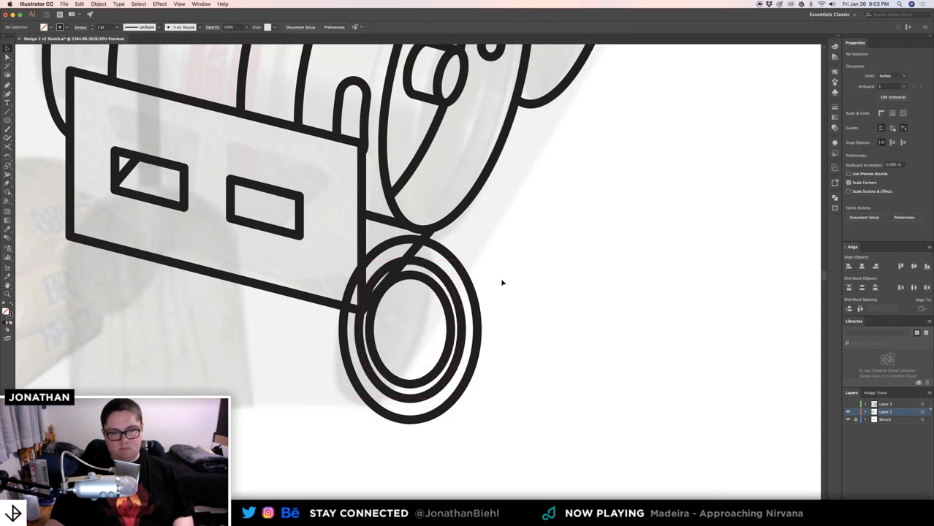
- Delete the middle ellipse and move the other two about 0.29 in right, into the blank area beside the sketched wheel
scroll(460, 285, down, 3)
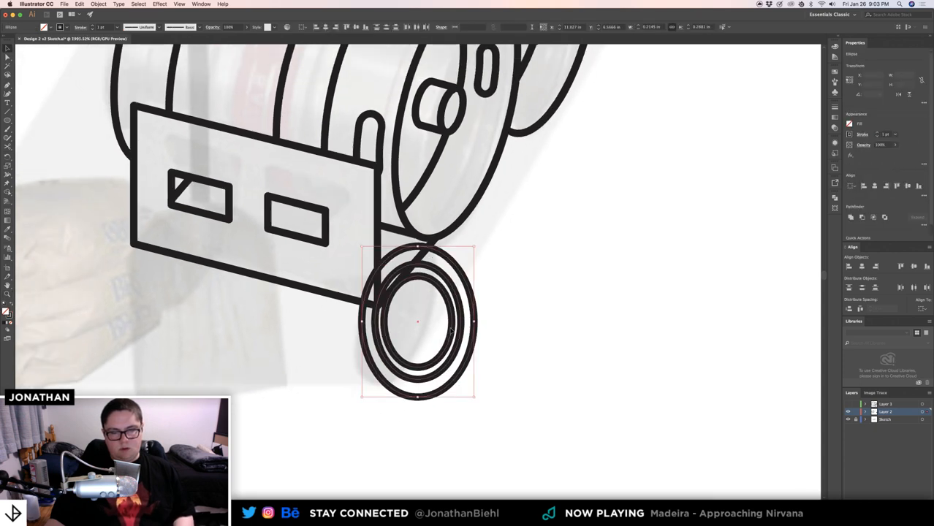
click(458, 305)
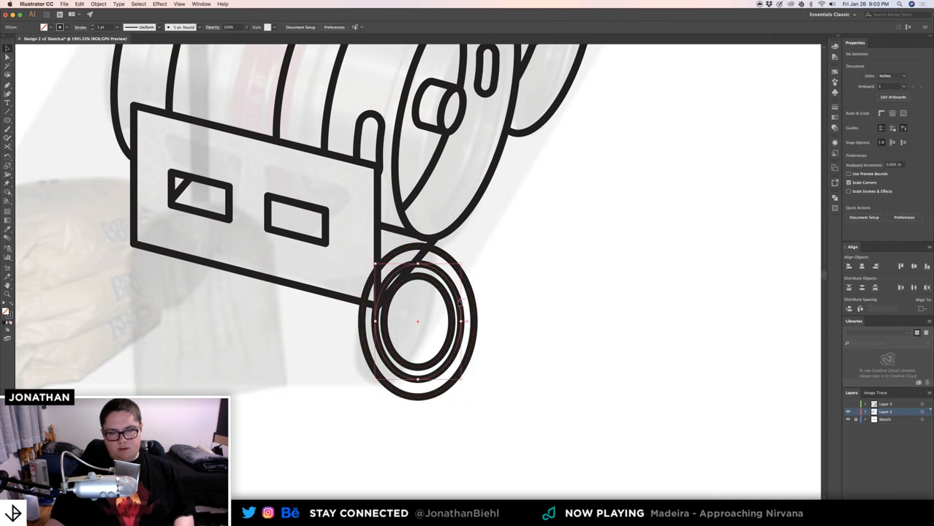
key(Delete)
drag(499, 300, 581, 331)
click(423, 325)
scroll(383, 324, down, 2)
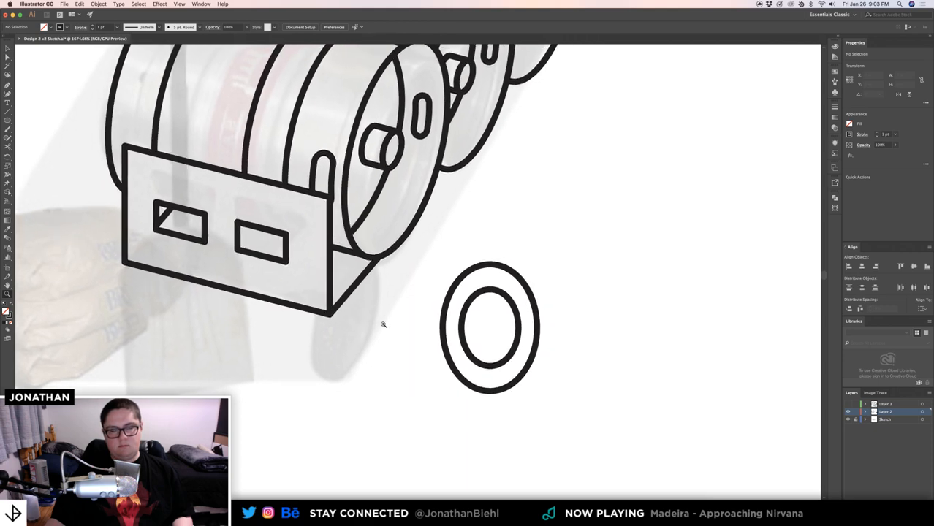
scroll(383, 324, up, 3)
scroll(569, 276, up, 4)
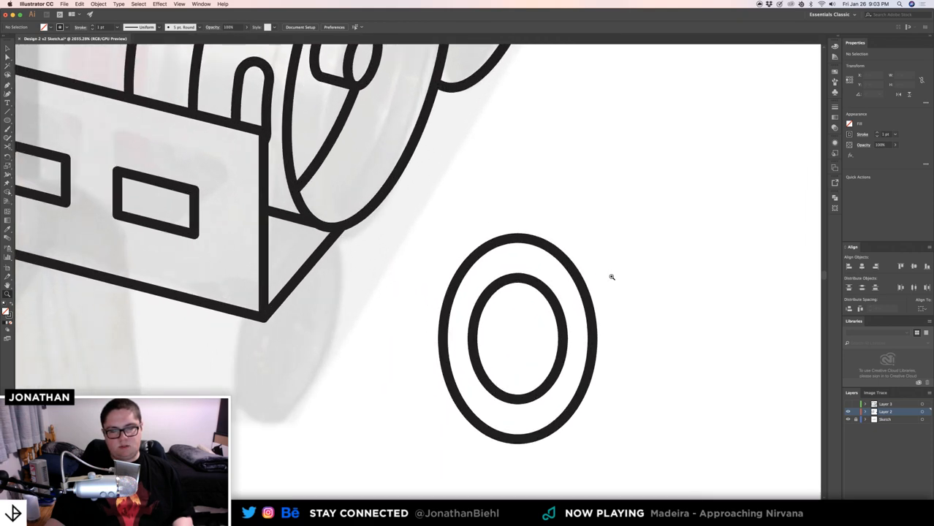
- Set the outer ellipse's stroke to 3 pt
click(530, 265)
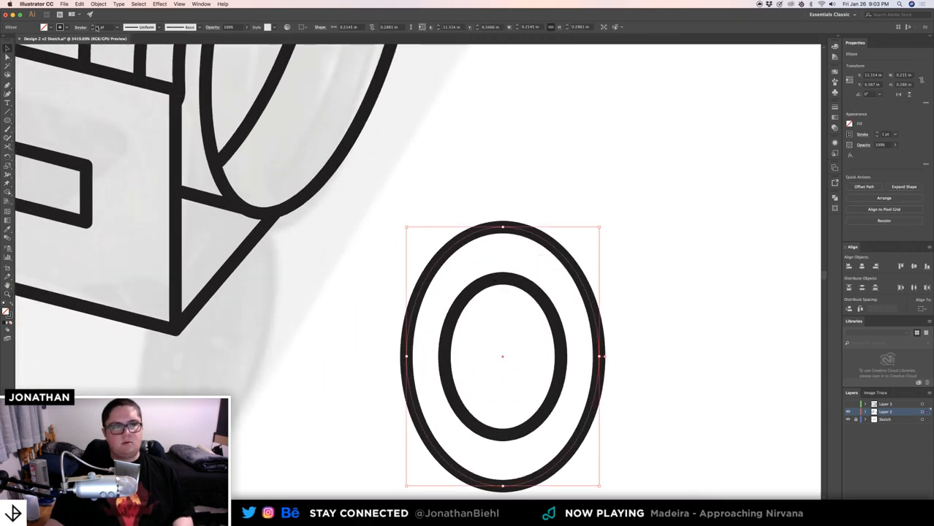
click(92, 26)
click(93, 26)
click(517, 176)
key(z)
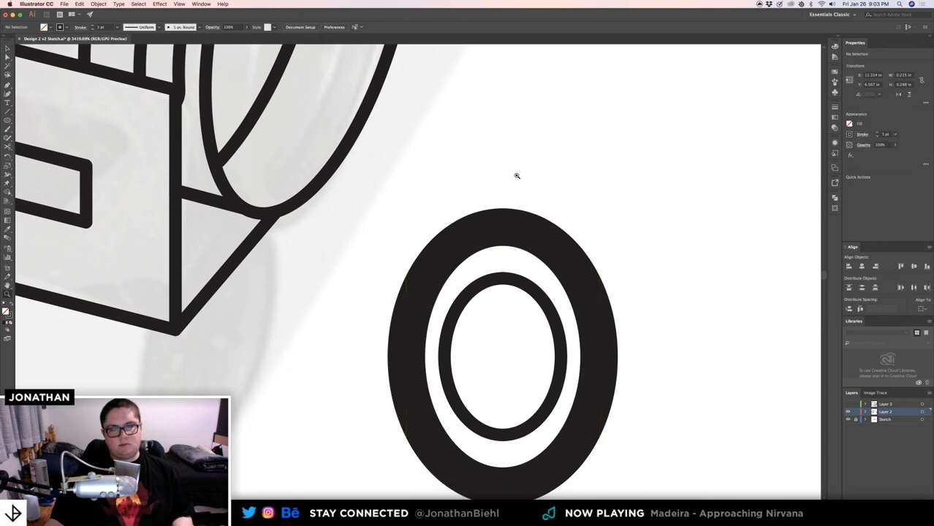
drag(517, 175, 538, 257)
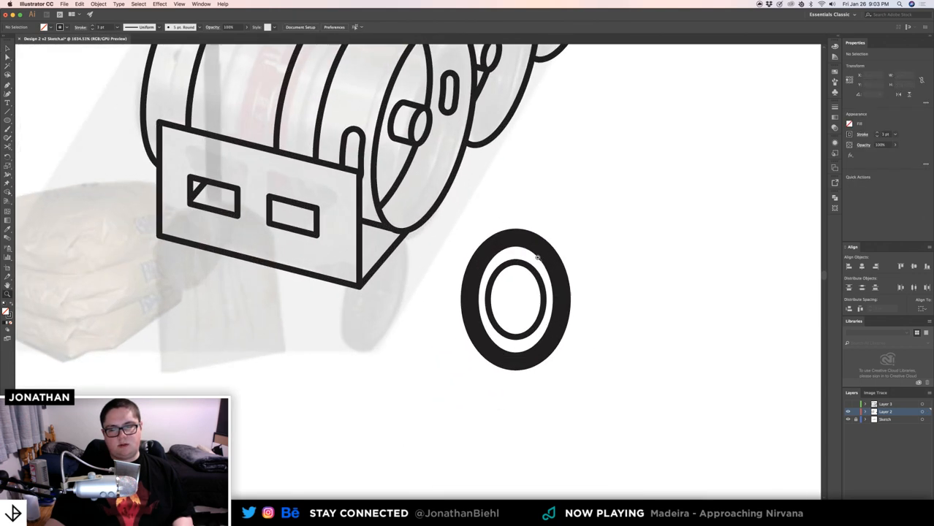
- Try both wheel ellipses in place below the plate's lower right corner, check the whole truck, and move them back to the blank area
click(547, 347)
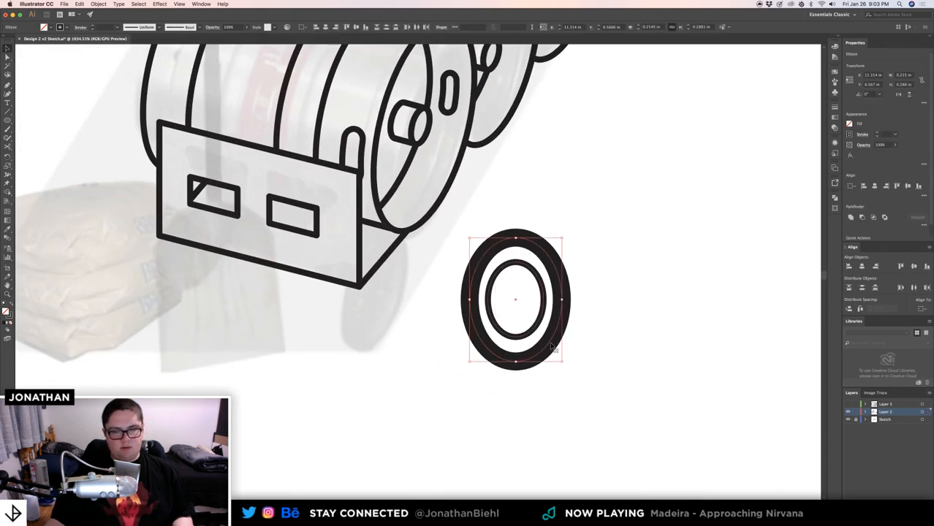
drag(551, 345, 433, 345)
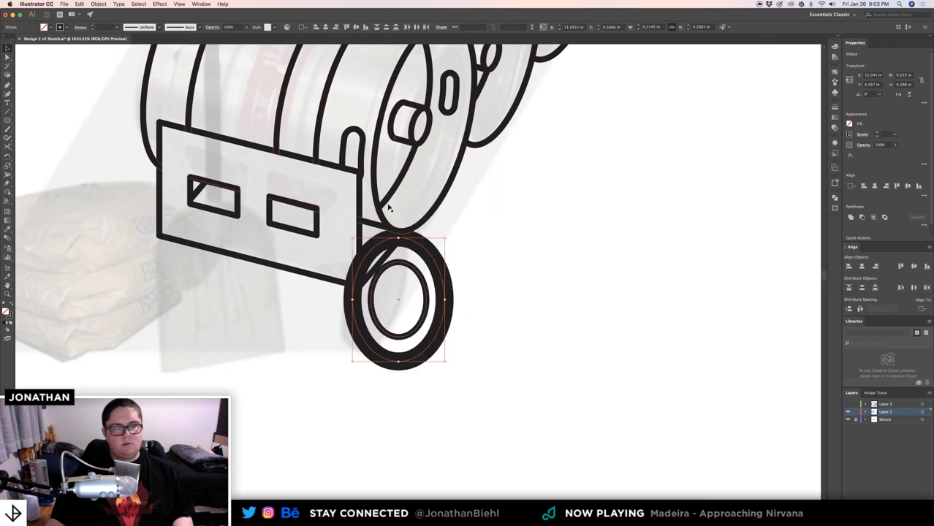
drag(511, 238, 483, 245)
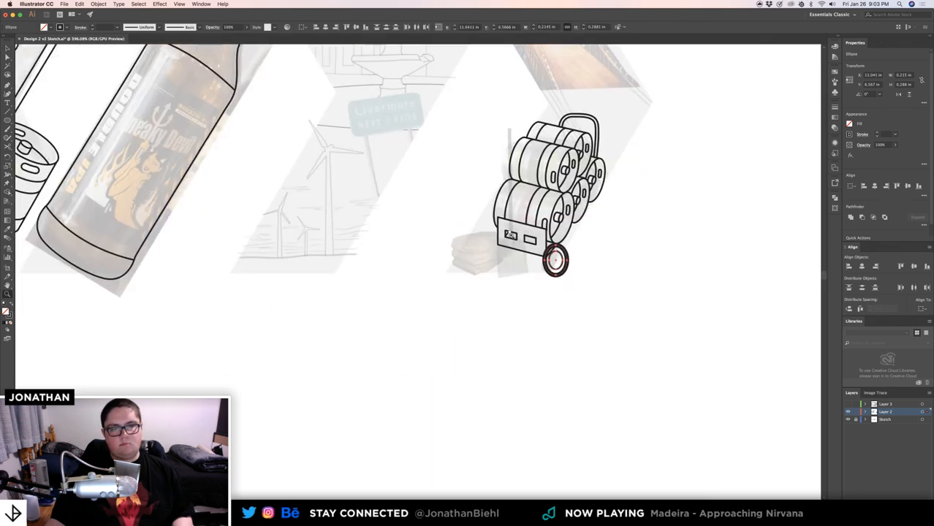
click(619, 267)
drag(478, 236, 566, 347)
drag(385, 306, 588, 311)
- Match the outer ellipse's stroke to the inner ellipse's 1 pt outline with the Eyedropper
key(i)
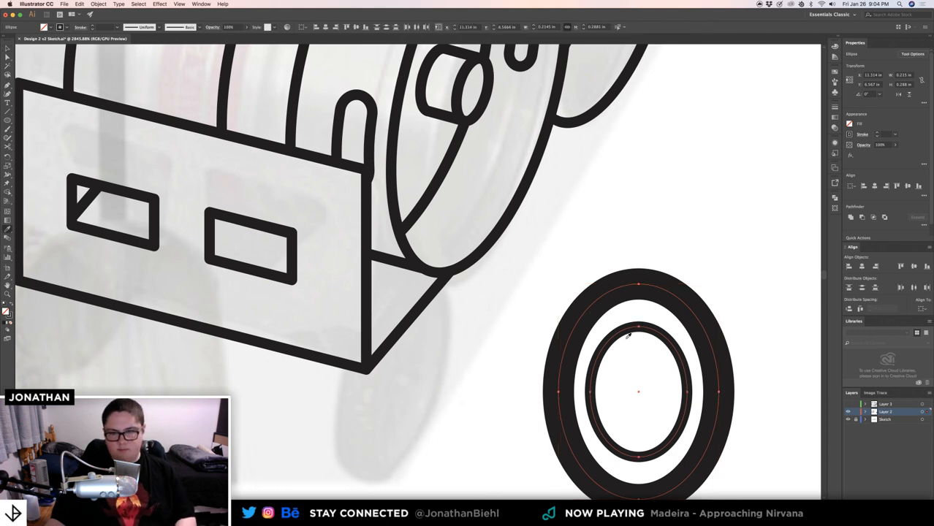
click(625, 331)
key(v)
click(582, 253)
- Add a small concentric copy of the inner ellipse, about 0.05 by 0.07 in, as the wheel's hub
drag(596, 294, 561, 286)
click(561, 292)
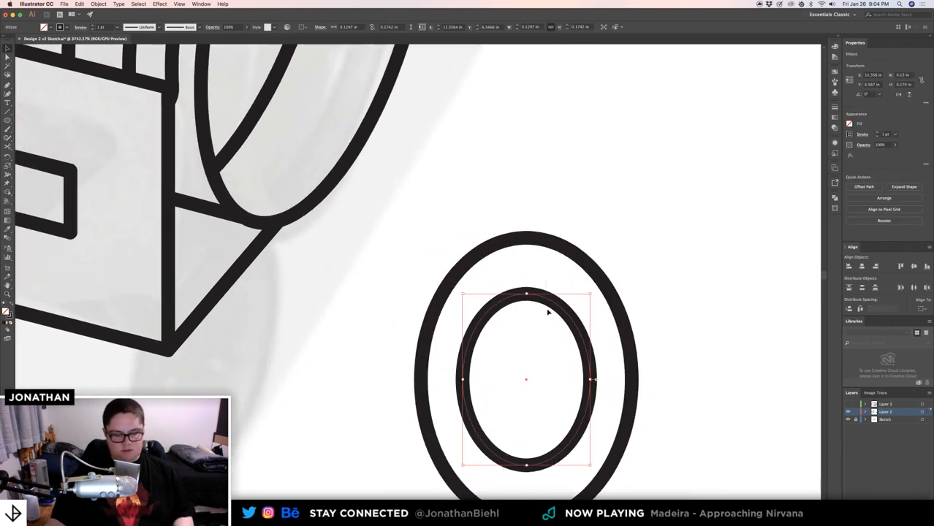
drag(590, 295, 618, 260)
key(cmd+z)
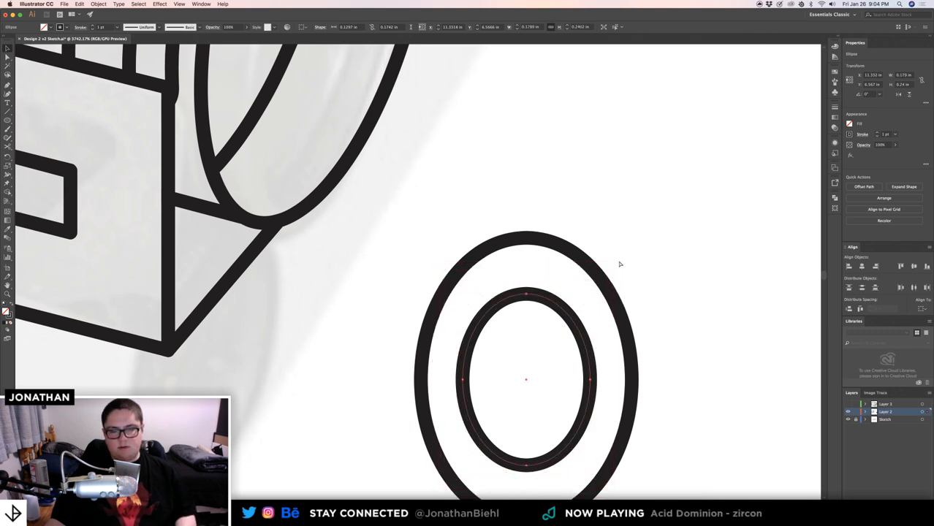
mouse_move(591, 293)
mouse_down()
mouse_move(585, 320)
mouse_move(563, 344)
mouse_up()
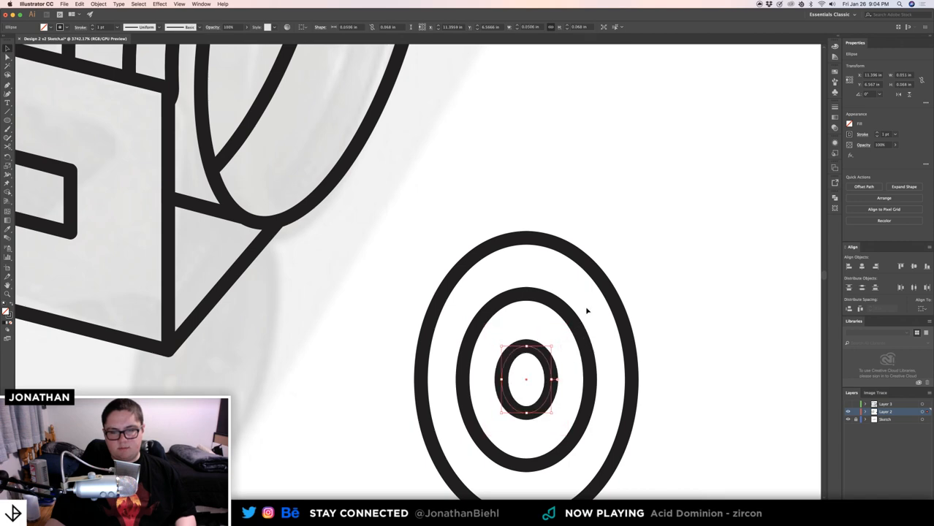
click(611, 267)
scroll(611, 267, down, 4)
scroll(512, 291, up, 3)
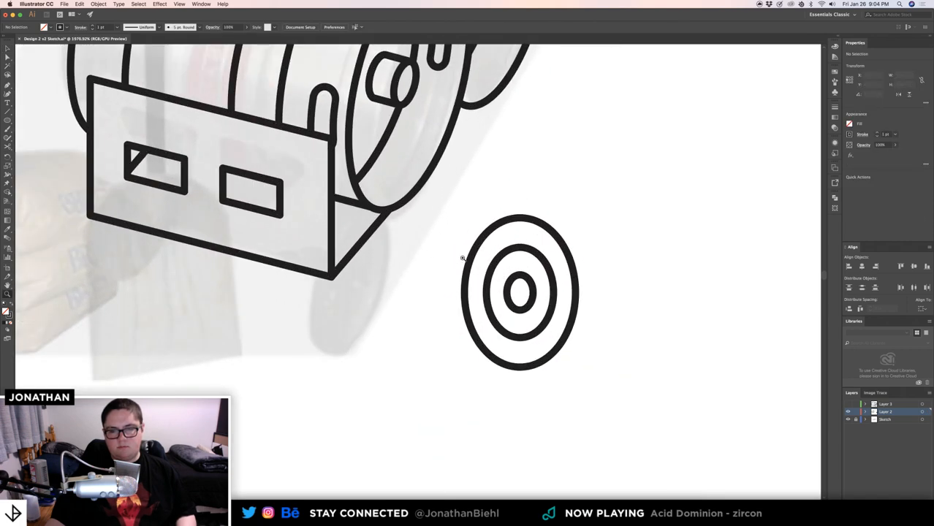
- Try to combine the wheel's outer and middle ellipses with Pathfinder's Unite and Minus Front
click(505, 258)
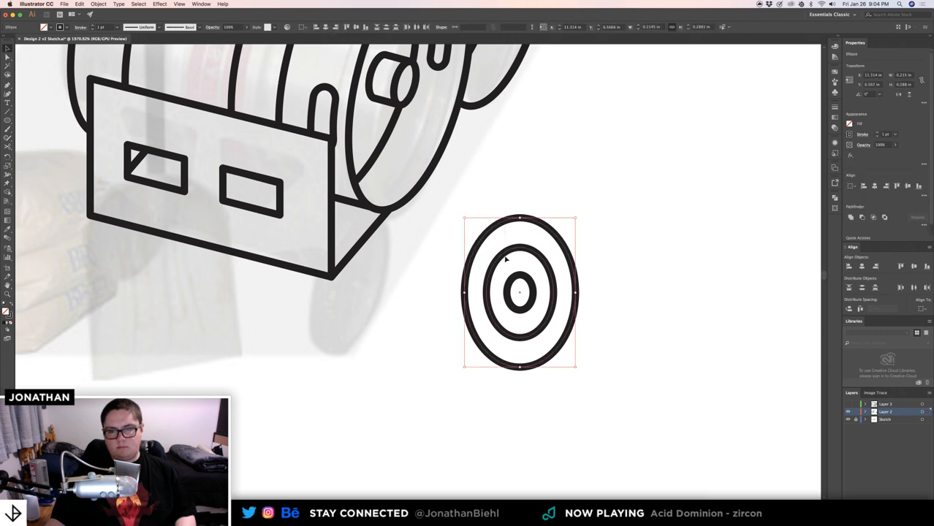
click(850, 217)
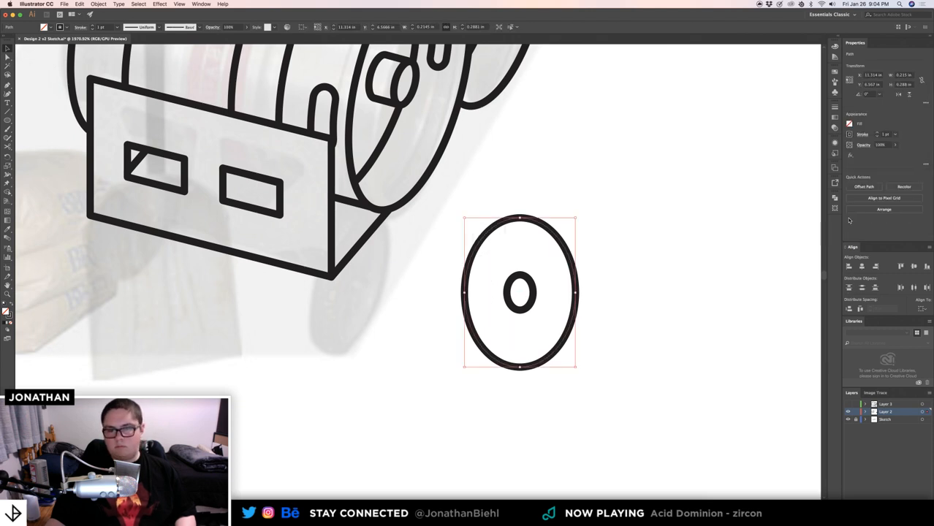
click(864, 218)
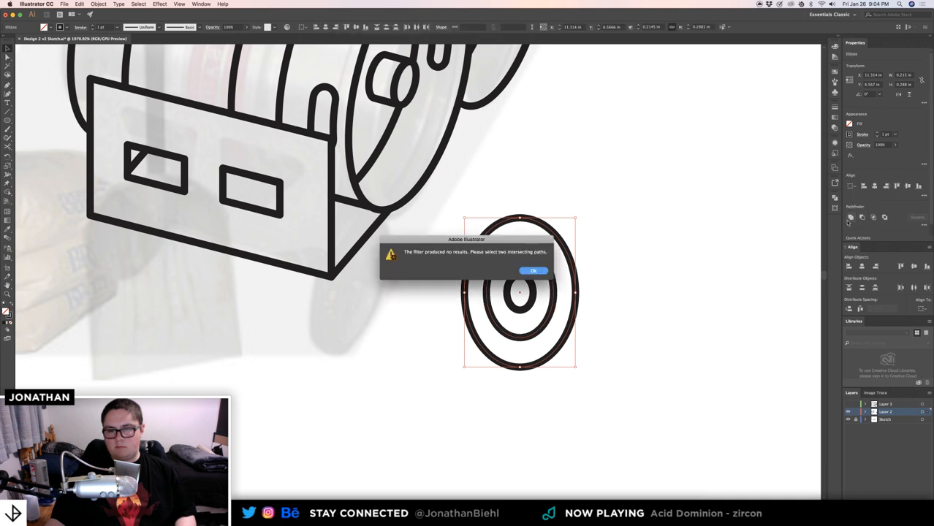
click(537, 276)
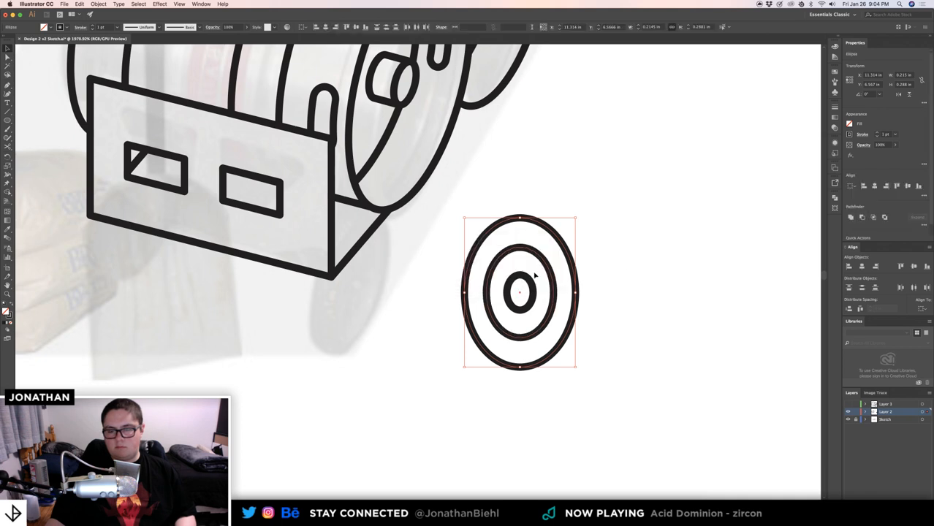
click(558, 205)
- Give the wheel's outer and middle ellipses a solid black fill without stroke and combine them into a compound path as the tyre
click(534, 221)
key(shift+x)
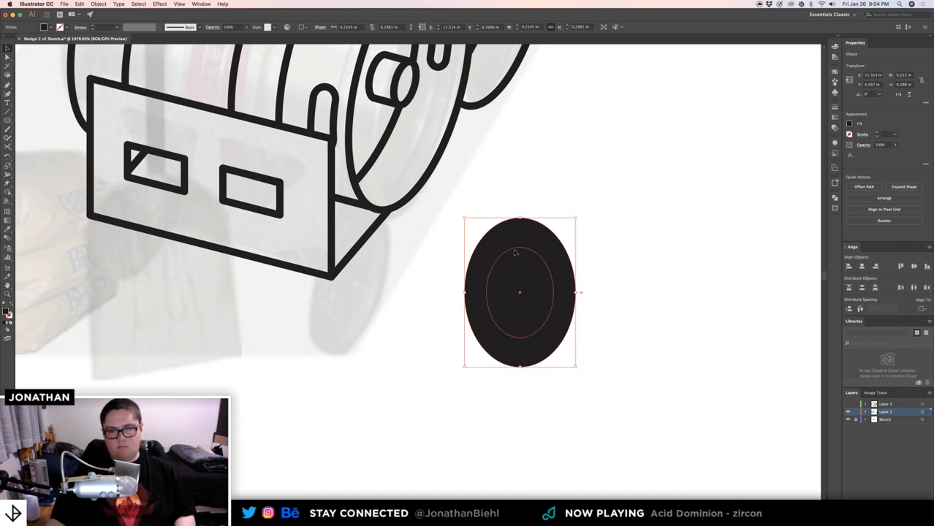
shift+click(514, 252)
key(super+8)
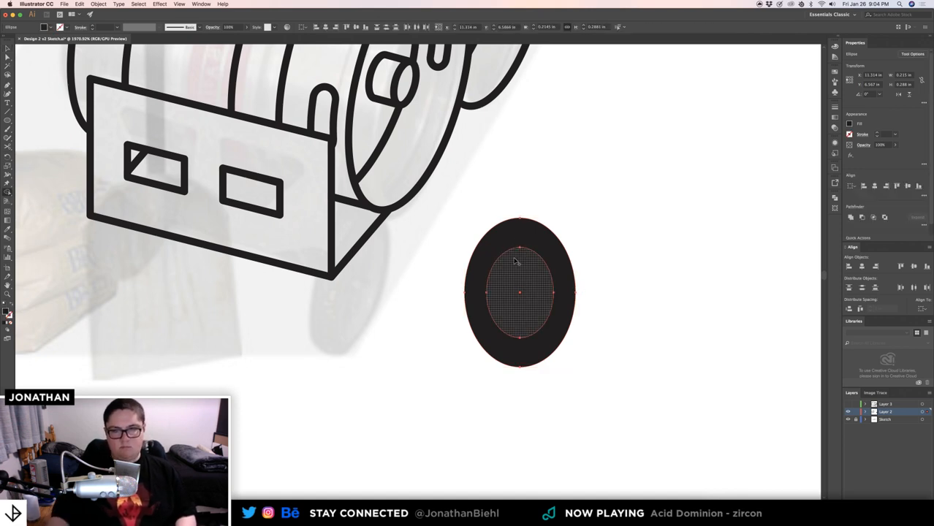
click(583, 224)
scroll(501, 215, down, 3)
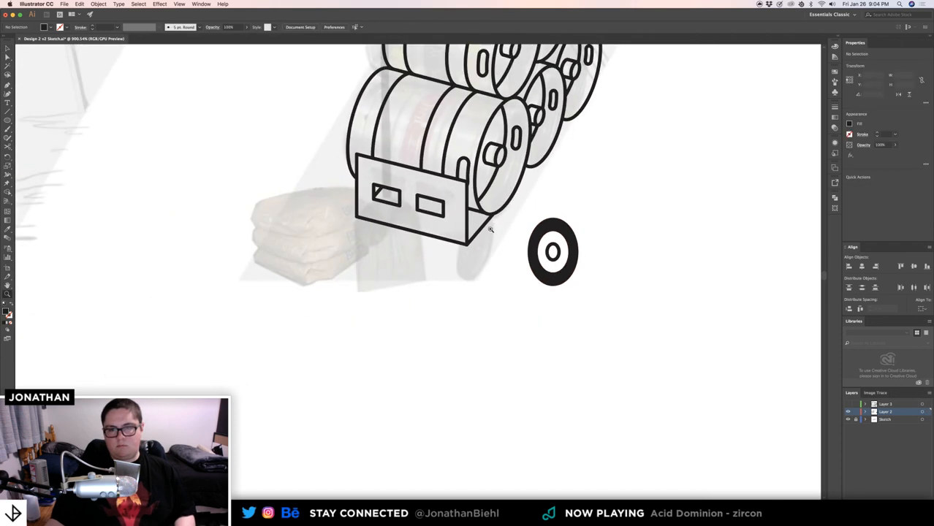
- Select the wheel's tyre and hub and expand them into one group of filled black shapes
scroll(548, 323, up, 3)
key(super+a)
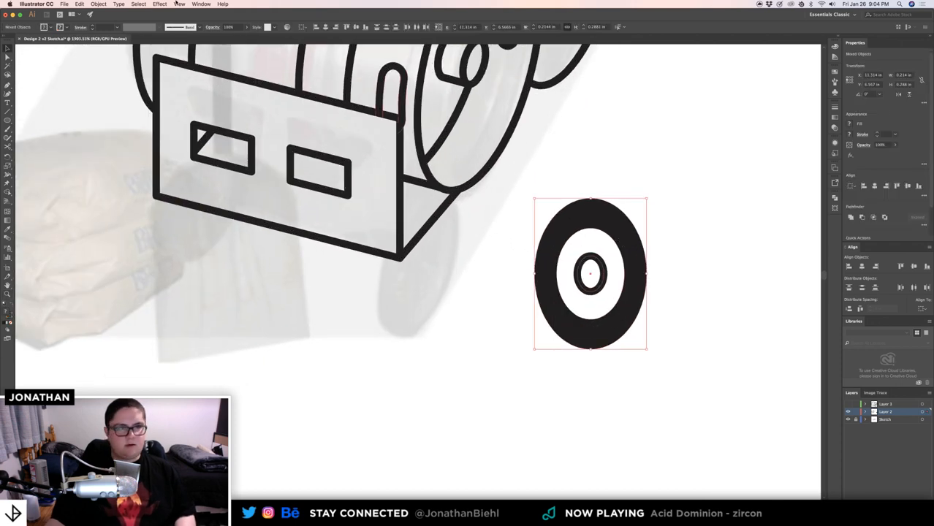
click(99, 4)
click(106, 76)
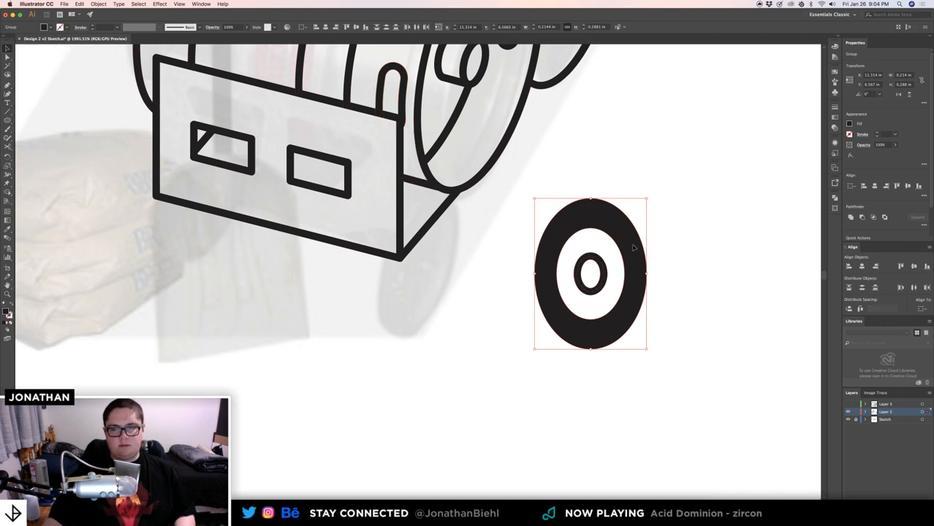
- Try placing the grouped wheel over the plate's lower right corner and resizing it there
drag(633, 248, 452, 239)
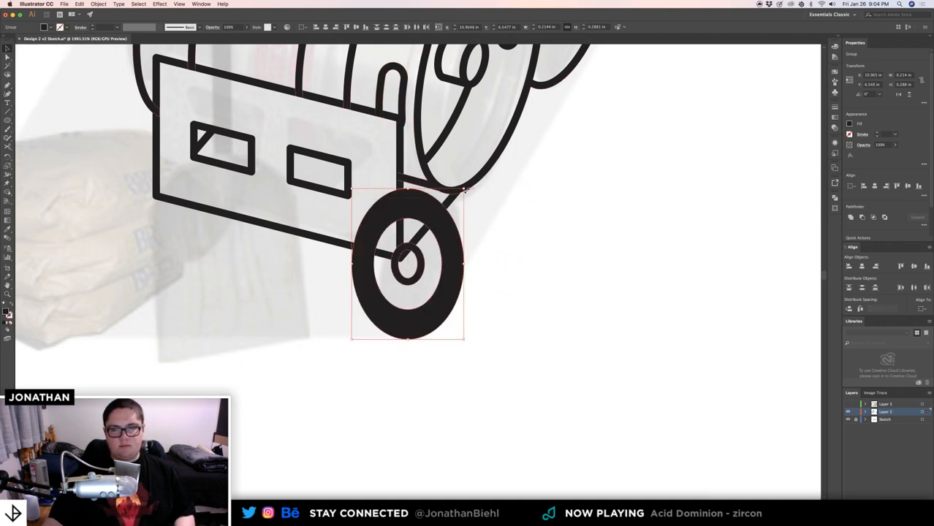
drag(464, 189, 471, 207)
drag(351, 206, 598, 234)
key(super+z)
key(super+z)
click(579, 190)
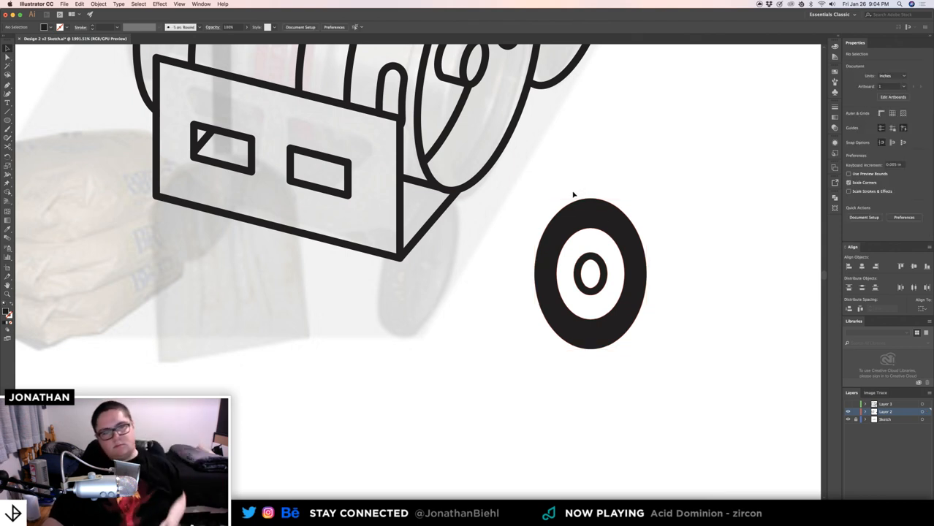
- Examine the keg stack, hand truck and separate wheel at several magnifications against the faded sketch
key(z)
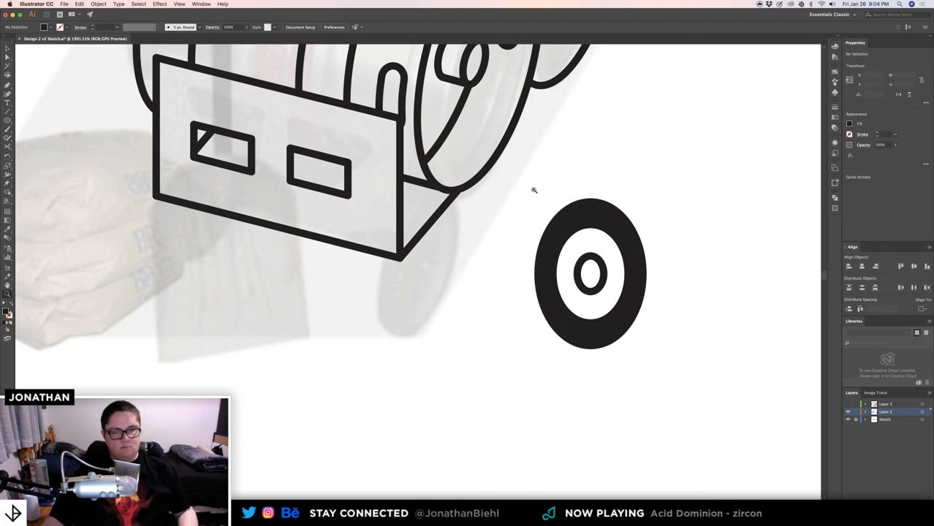
drag(534, 190, 383, 281)
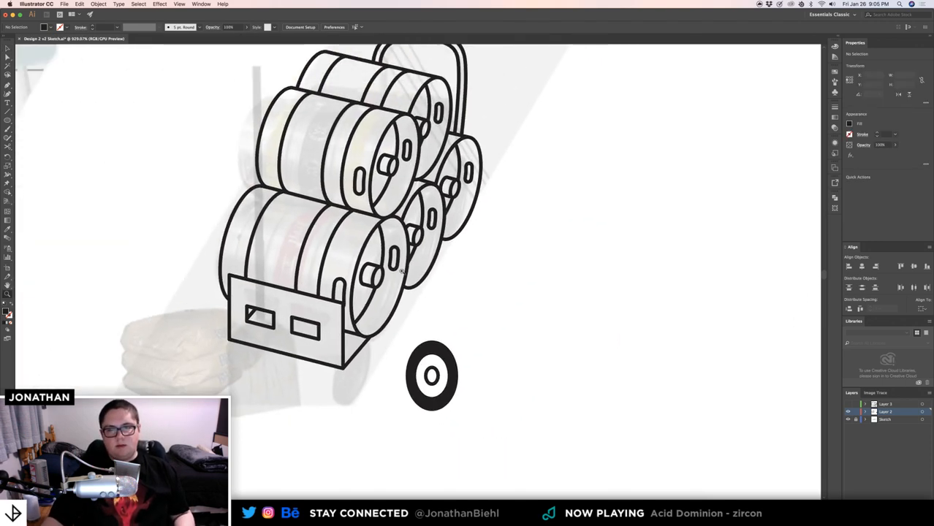
drag(473, 229, 535, 231)
drag(421, 278, 394, 280)
drag(394, 280, 422, 252)
drag(452, 298, 429, 297)
drag(450, 240, 460, 286)
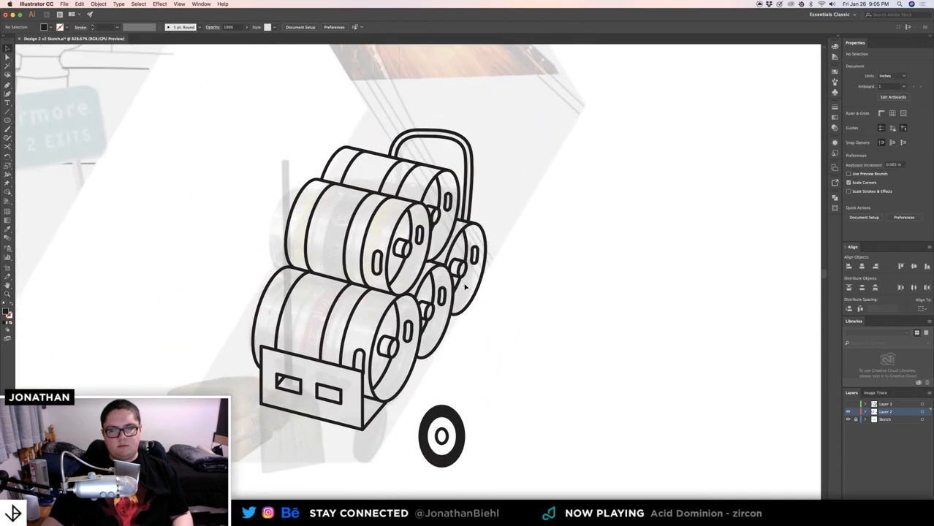
drag(454, 334, 486, 330)
drag(447, 360, 406, 354)
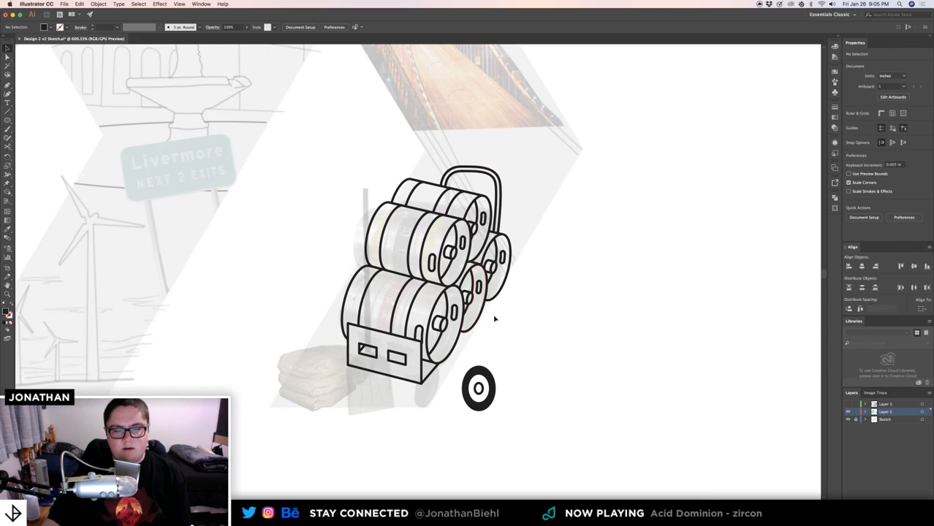
key(z)
click(420, 346)
click(420, 345)
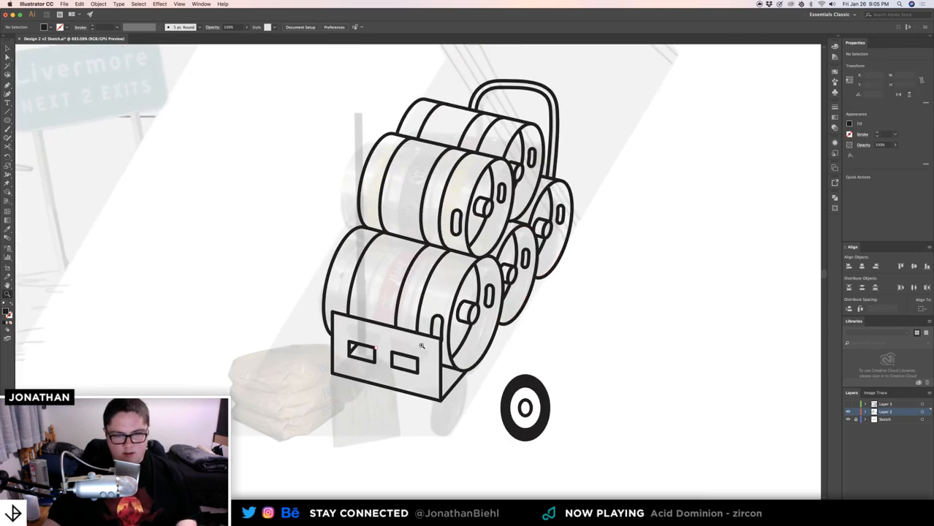
mouse_move(371, 291)
mouse_down()
mouse_move(414, 291)
mouse_move(441, 330)
mouse_move(321, 307)
mouse_move(405, 323)
mouse_up()
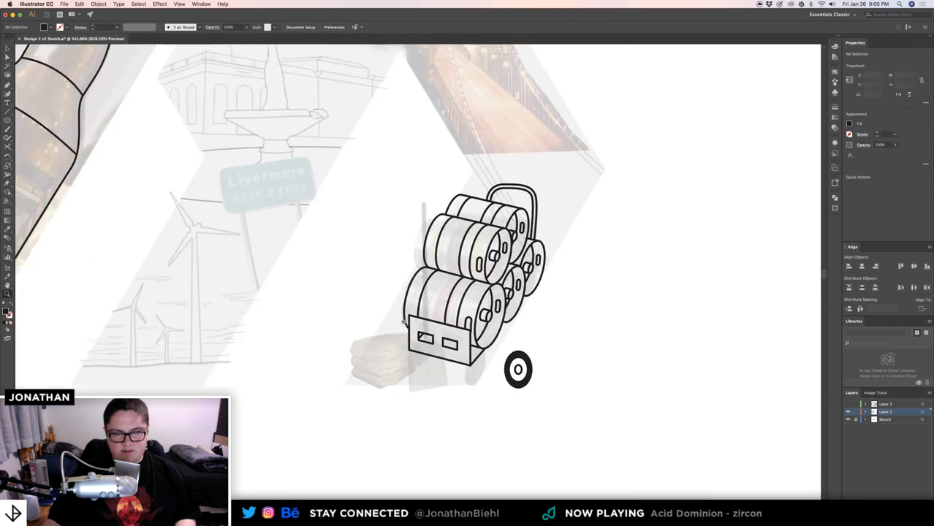
key(z)
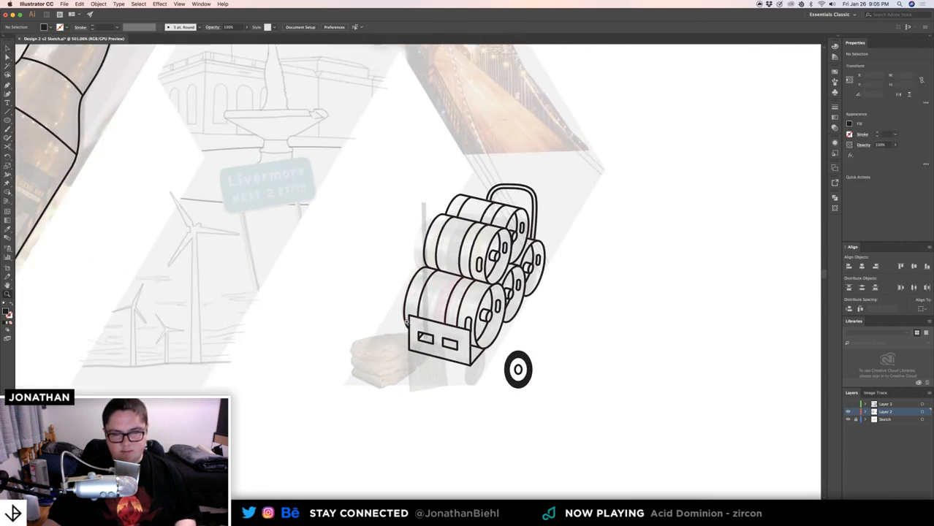
key(z)
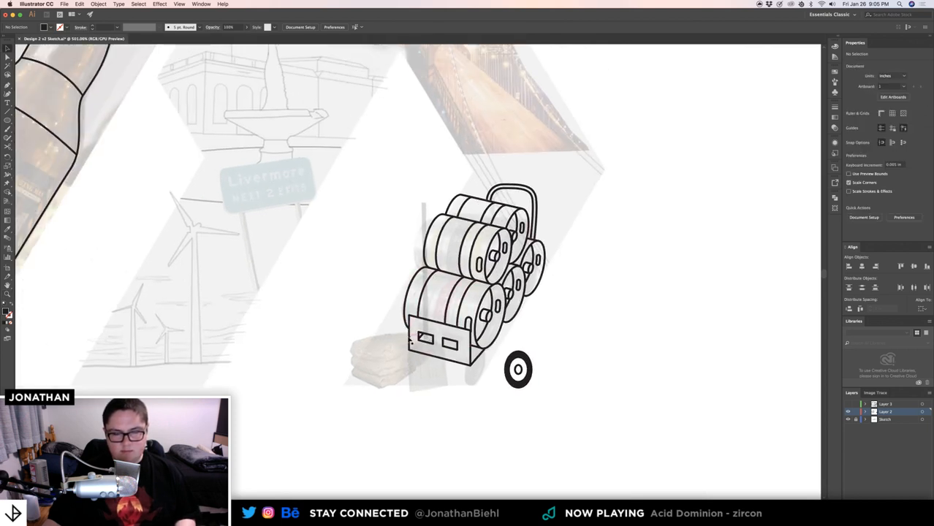
key(z)
drag(421, 344, 462, 346)
key(v)
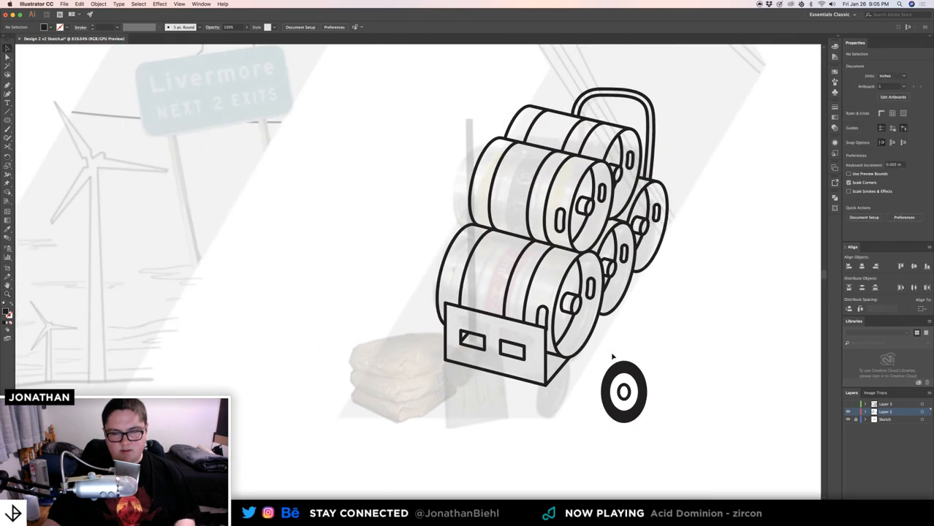
key(z)
drag(609, 356, 594, 345)
drag(593, 345, 483, 342)
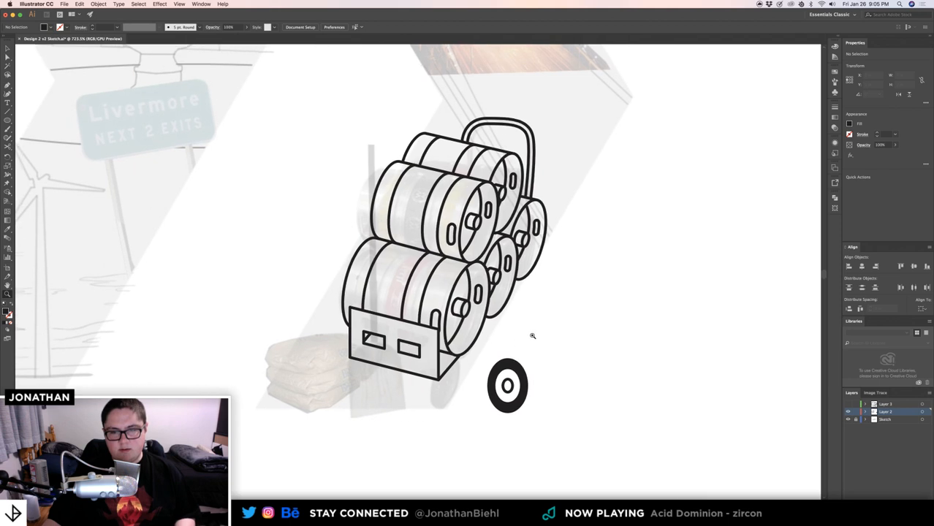
- Expand the complete keg, hand truck and wheel artwork into one group of filled black shapes and copy it
key(v)
drag(387, 152, 311, 114)
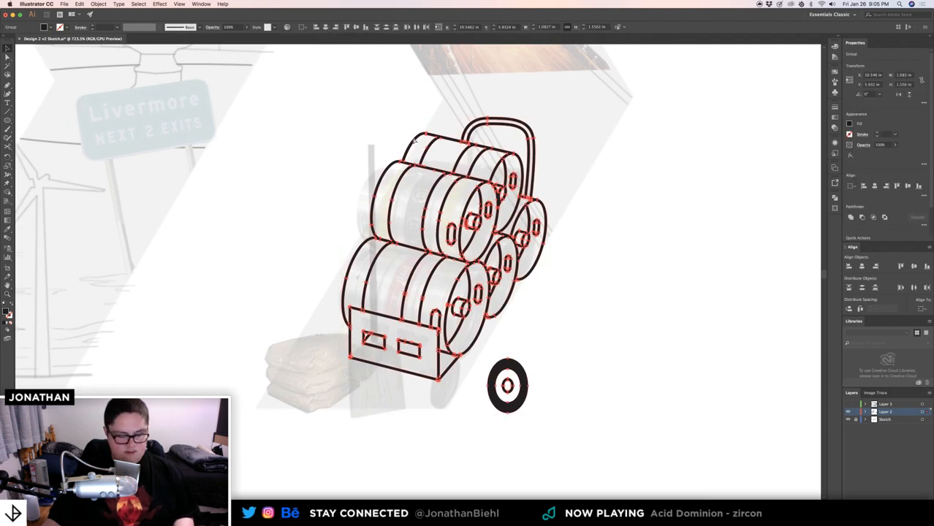
click(594, 229)
- Undo the expansion, the wheel, the plate's diagonal side edges and the trimming of the keg lines behind the plate
key(super+z)
key(super+z)
key(super+z)
key(super+z)
key(super+z)
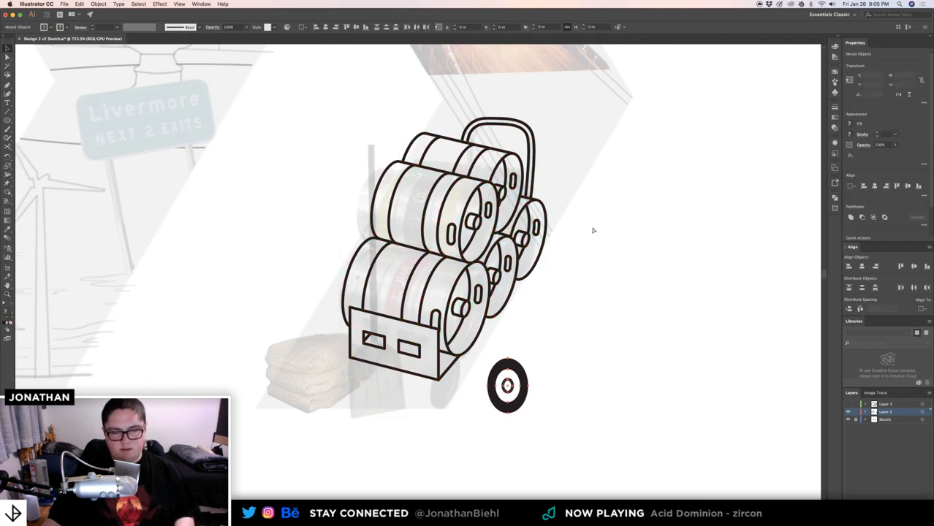
key(super+z)
key(super+z)
key(super+z)
key(super+z)
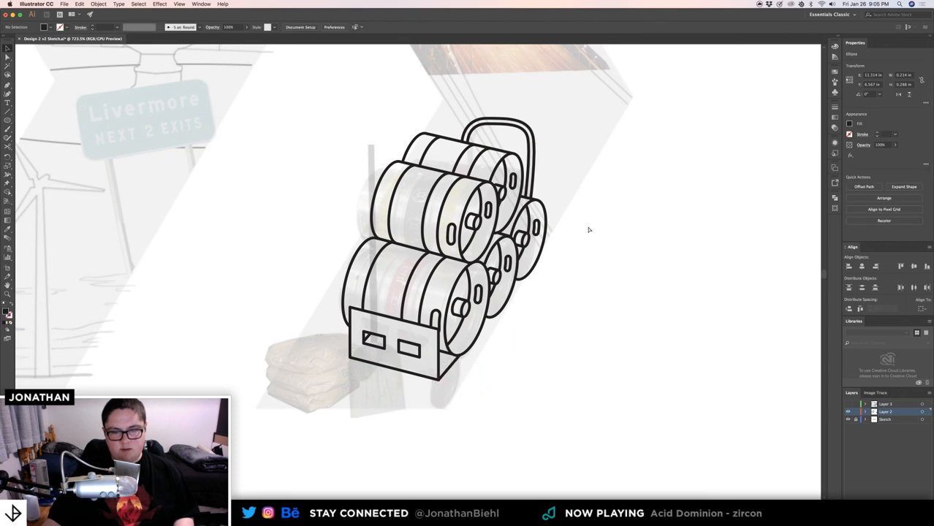
key(super+z)
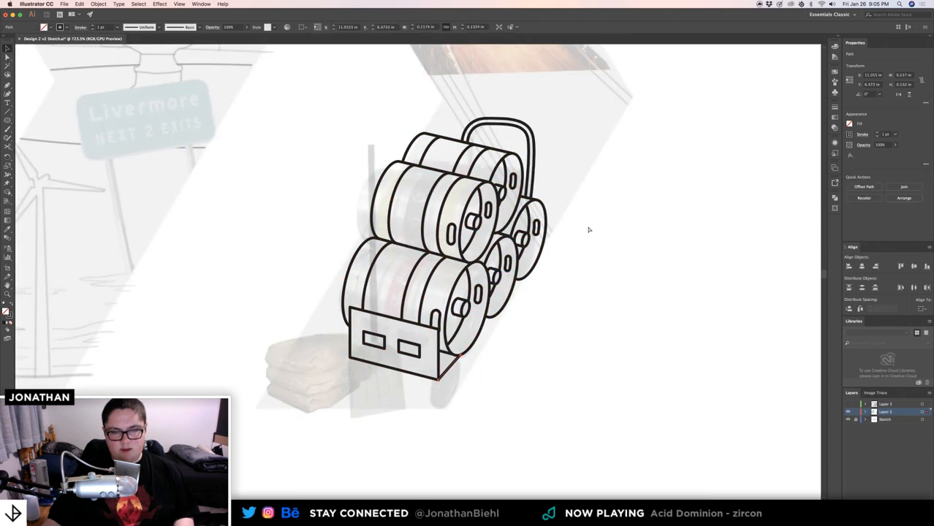
key(super+z)
key(super+z)
key(super+z)
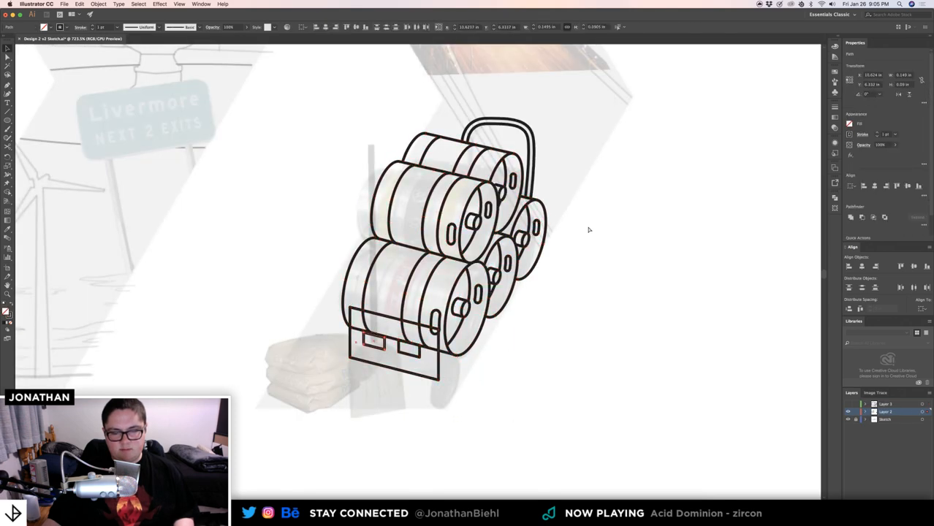
- Isolate the hand truck's curved handle group behind the upper kegs and delete it
double_click(531, 165)
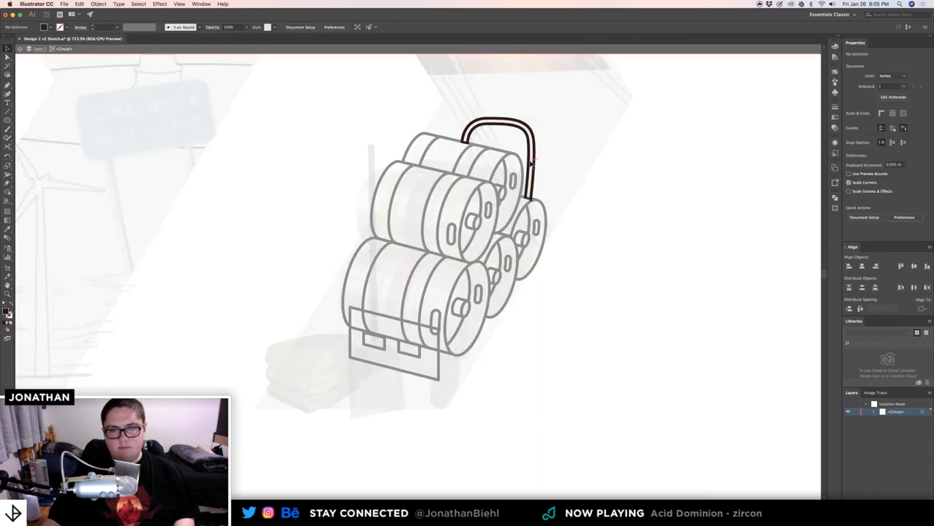
mouse_move(502, 133)
mouse_down()
mouse_move(560, 106)
mouse_move(511, 132)
mouse_up()
double_click(538, 92)
key(BackSpace)
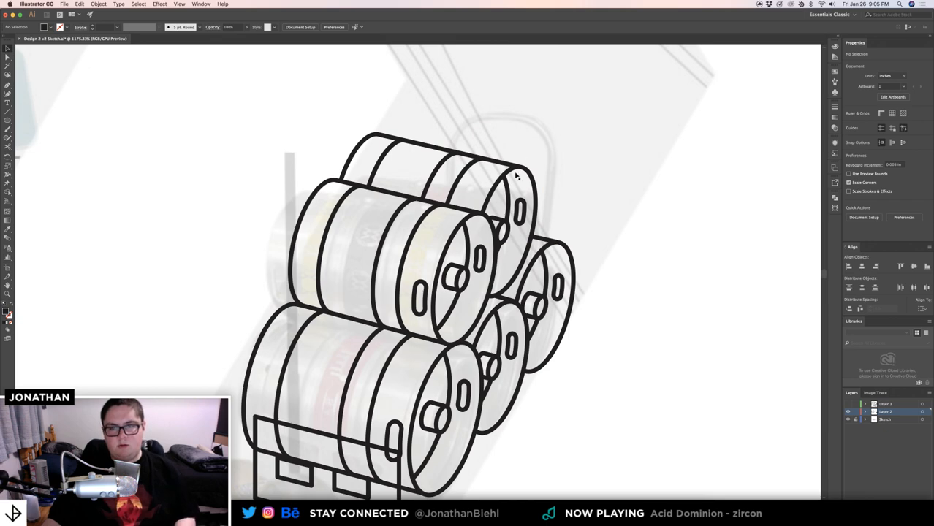
- Delete the slotted plate and its two rectangular slots in front of the lowest keg
scroll(456, 192, down, 3)
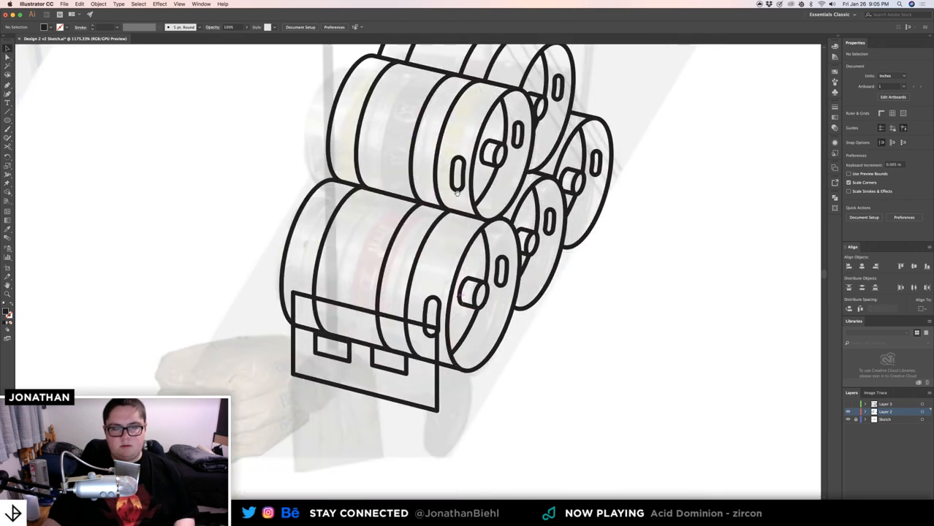
click(329, 361)
key(BackSpace)
click(389, 367)
key(BackSpace)
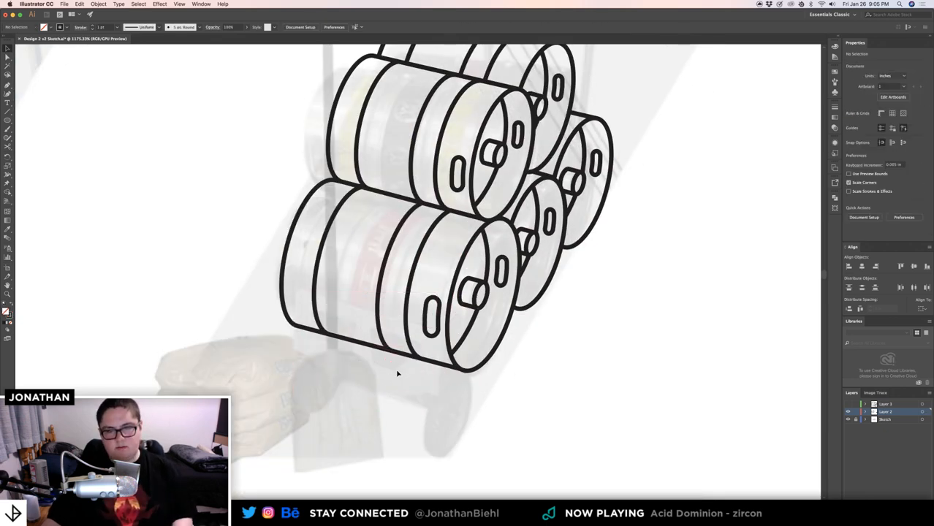
- Show Layer 3 with Layer 2 locked, and replace its old keg with the copied truck artwork pasted in its original position
key(z)
drag(390, 365, 301, 336)
drag(350, 361, 344, 329)
key(v)
key(z)
key(v)
key(z)
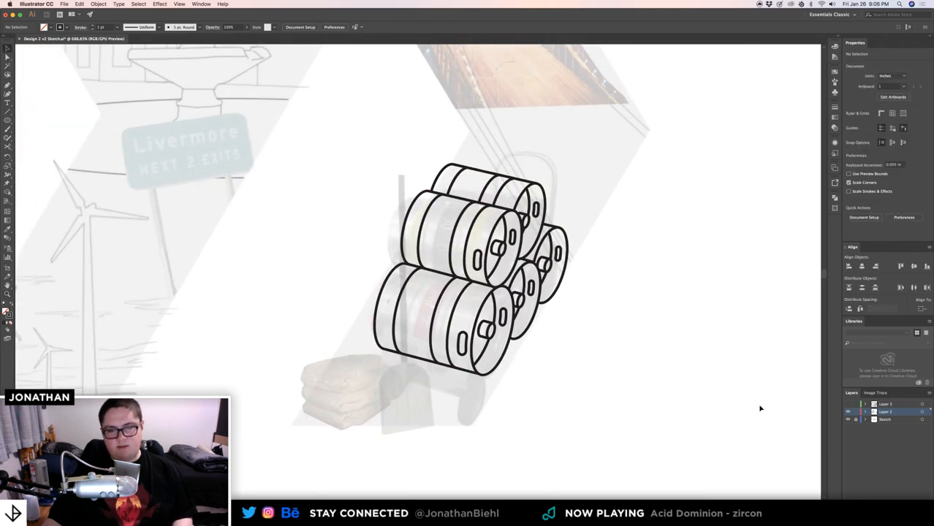
click(848, 404)
click(885, 404)
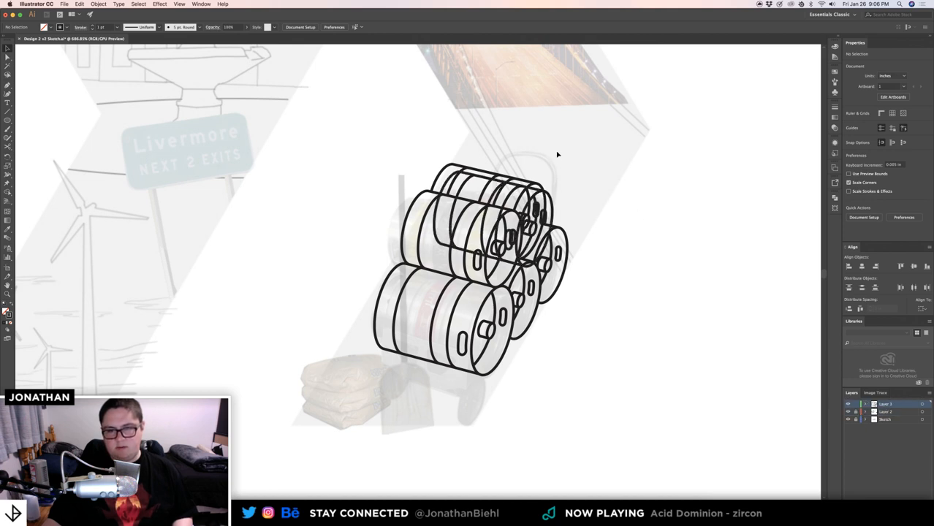
key(super+a)
key(Delete)
key(super+f)
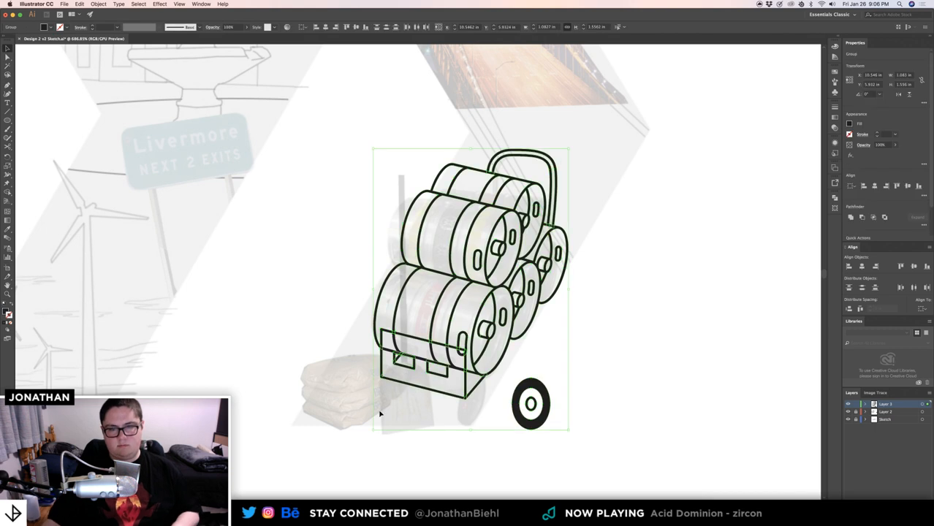
- Hide Layer 3 and rename it "cart - not used"
click(620, 356)
click(848, 404)
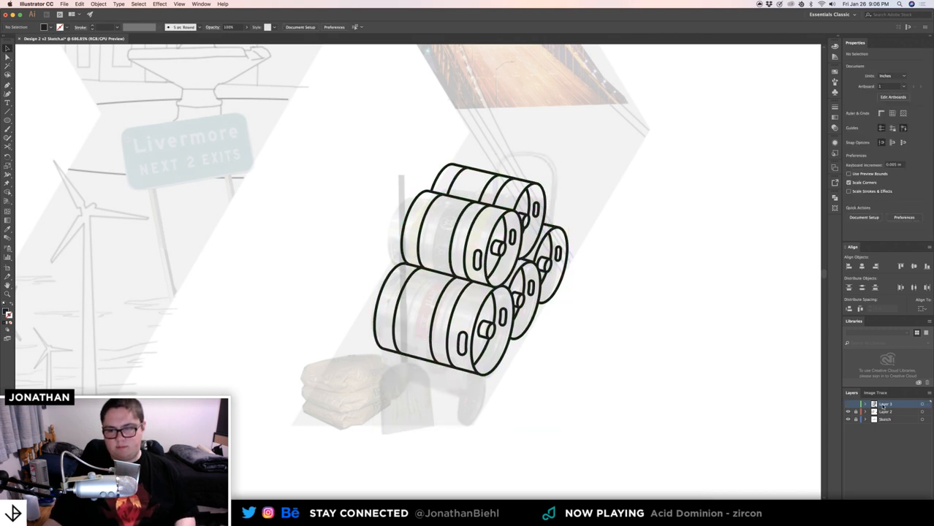
double_click(886, 404)
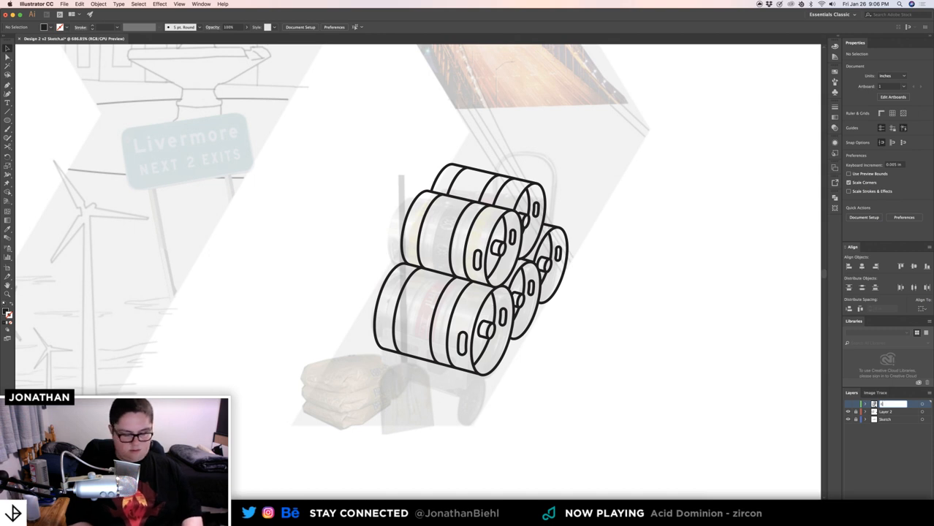
key(Return)
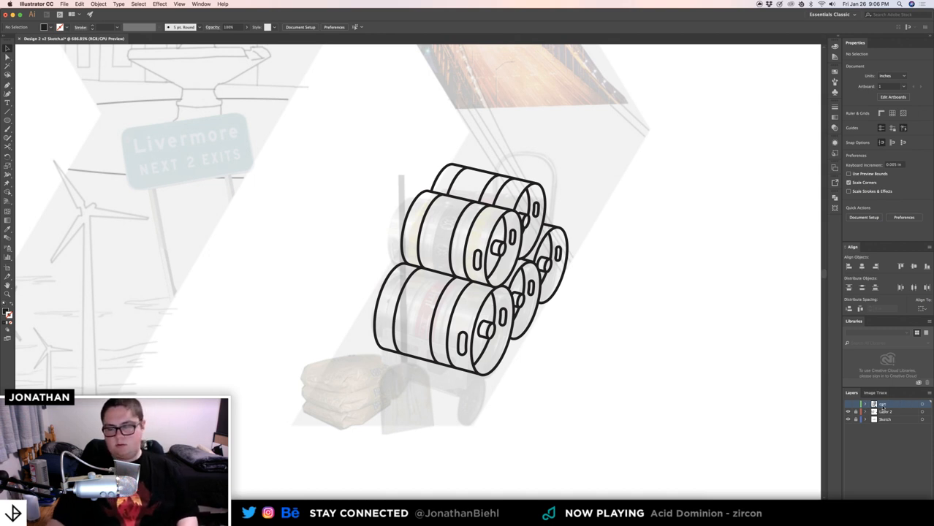
double_click(883, 405)
text(- not used)
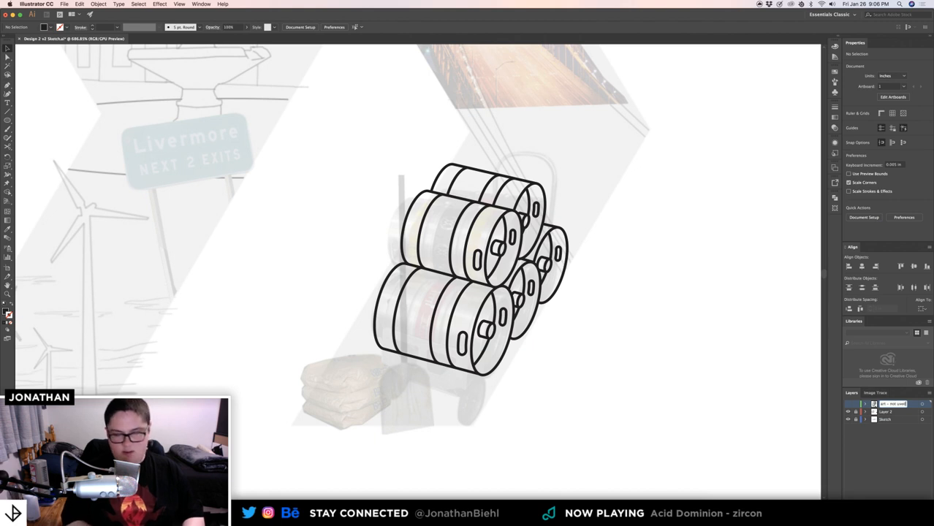
key(Return)
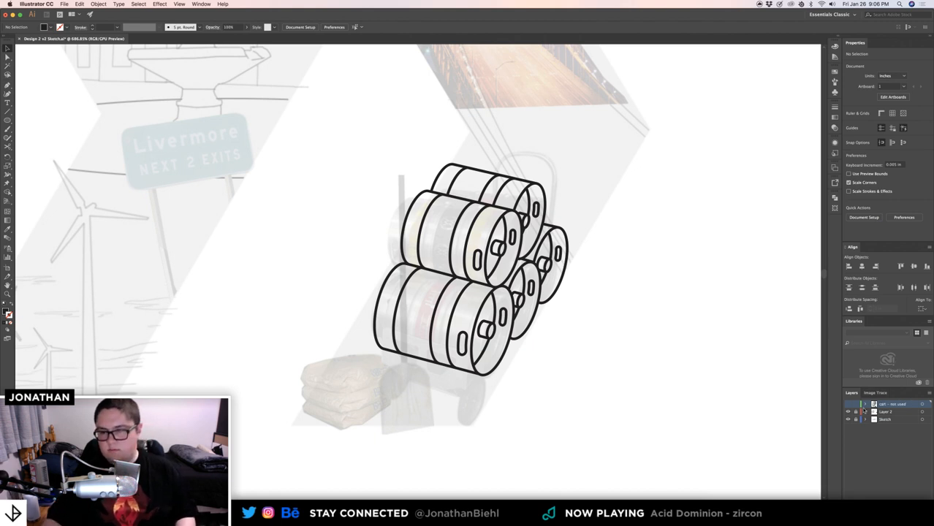
- Unlock Layer 2 and rename it "Outlines Rough"
double_click(886, 412)
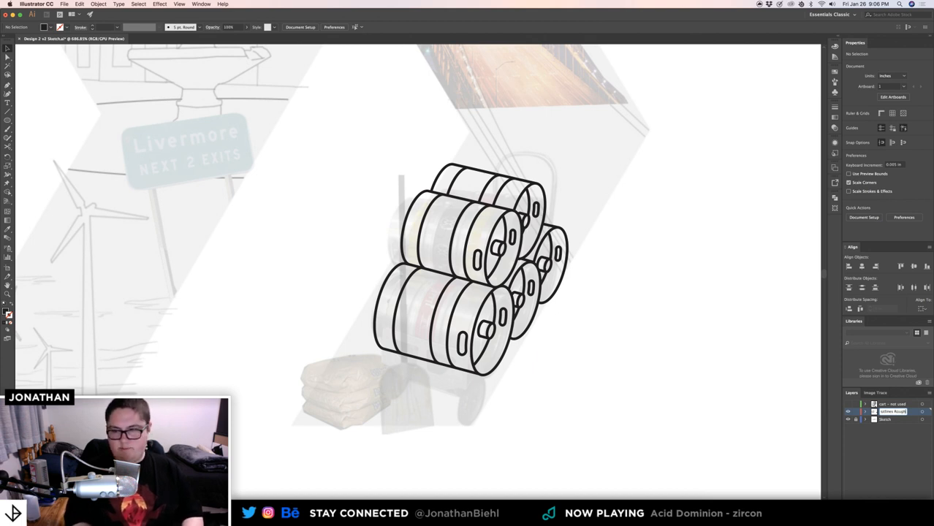
key(Return)
- Look over the artwork not yet traced and examine the stacked grain sacks in the sketch beside the lowest keg
scroll(676, 369, down, 1)
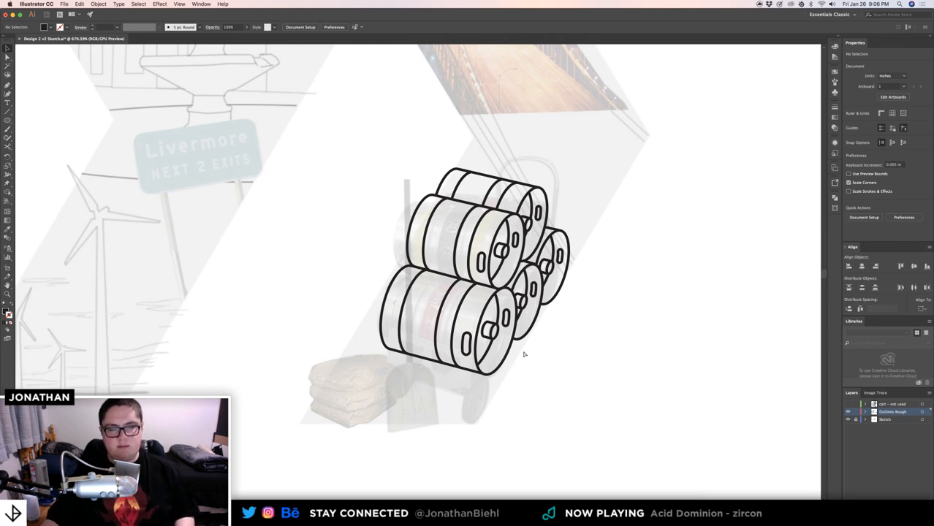
click(541, 366)
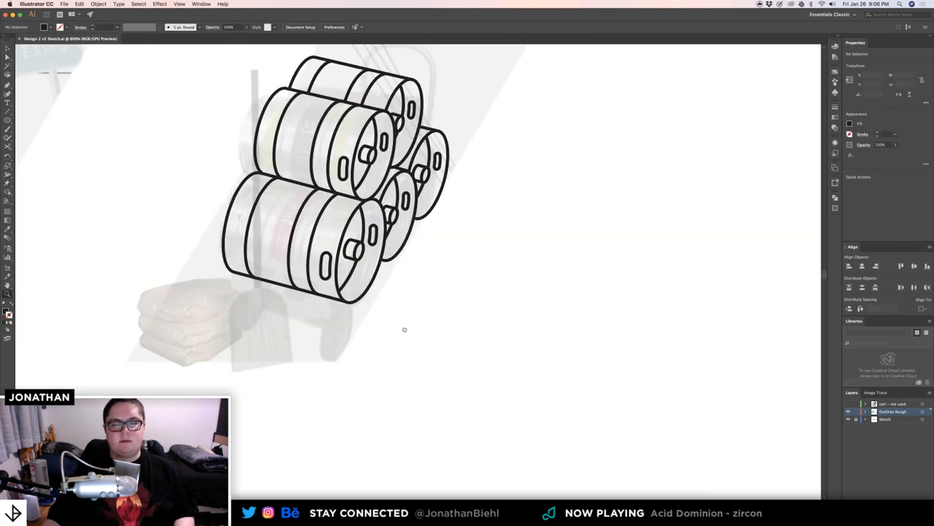
drag(404, 329, 560, 426)
mouse_move(267, 300)
mouse_down()
mouse_move(540, 335)
mouse_move(367, 348)
mouse_move(470, 316)
mouse_up()
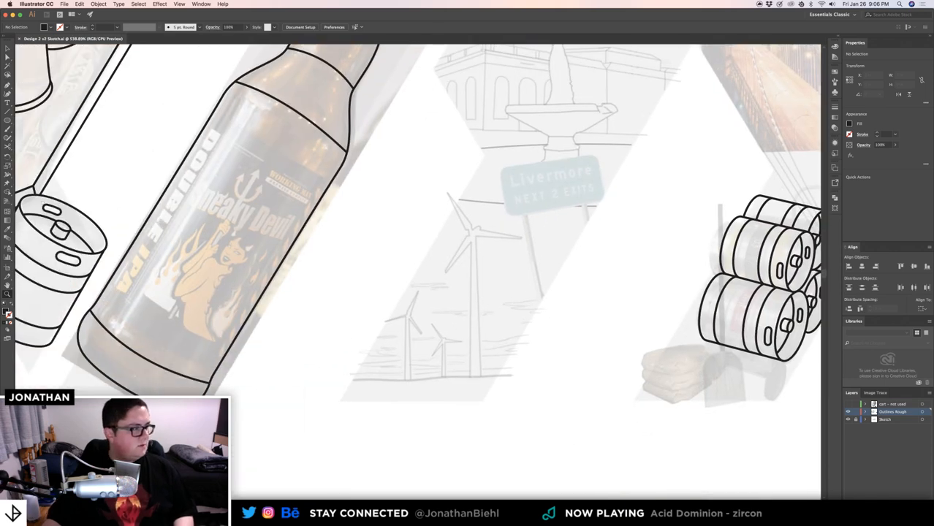
key(v)
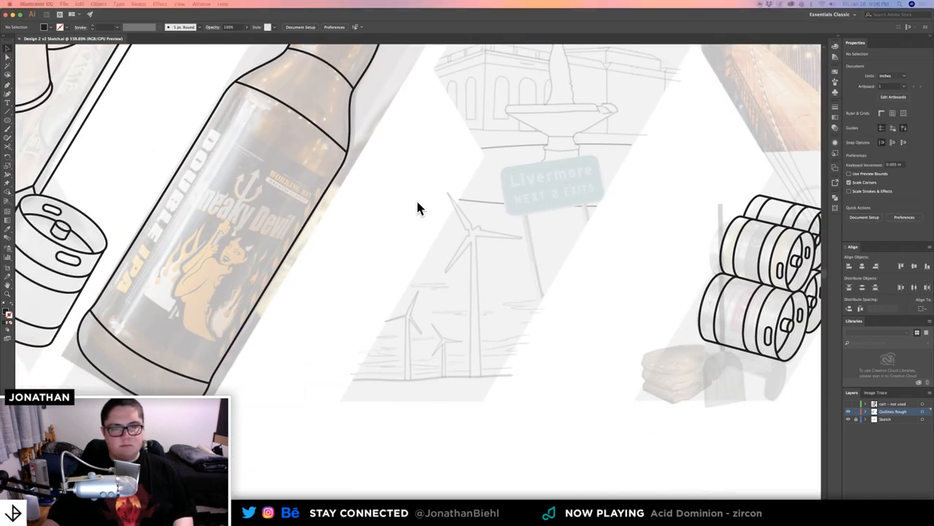
drag(418, 208, 300, 170)
drag(263, 277, 387, 267)
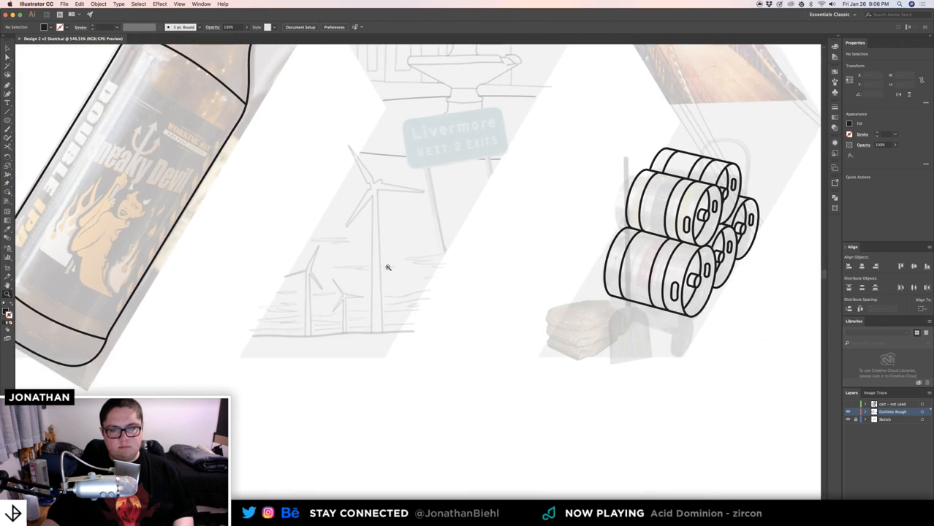
drag(607, 300, 533, 306)
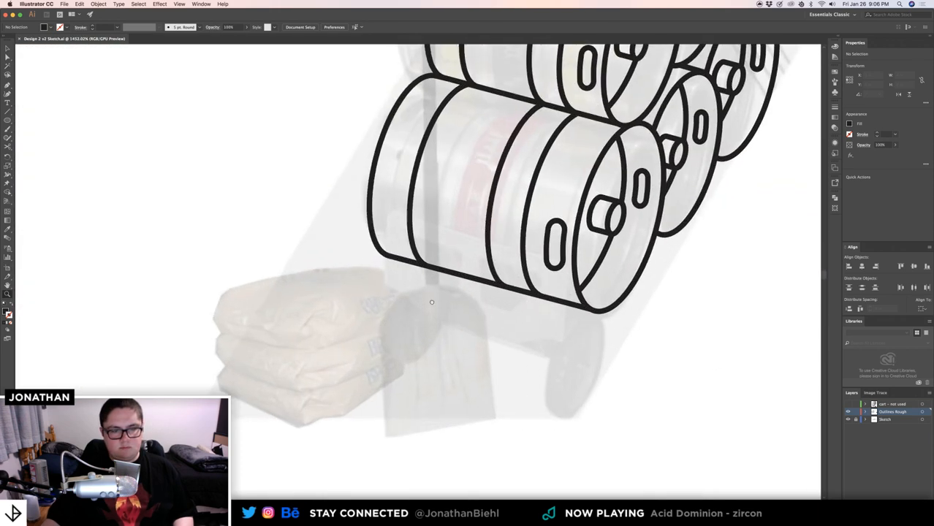
drag(318, 317, 383, 277)
drag(383, 277, 431, 277)
drag(367, 260, 403, 264)
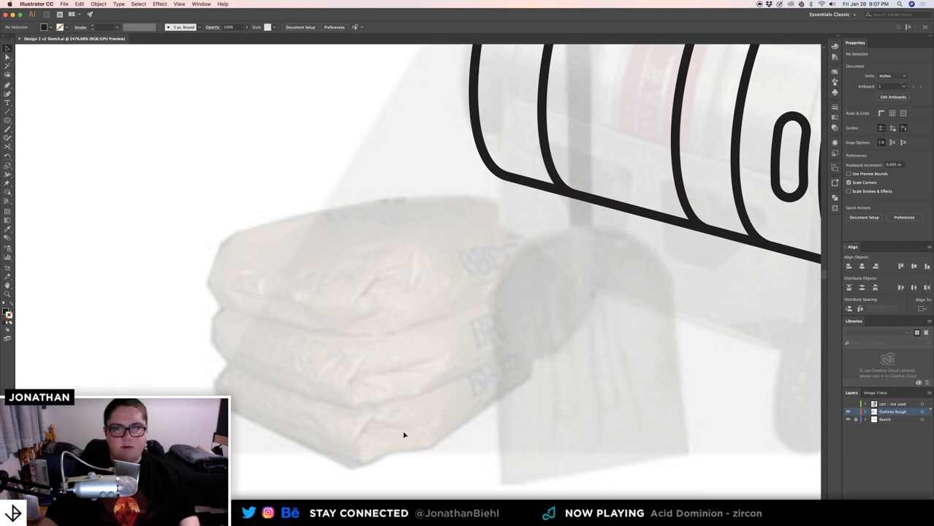
drag(460, 375, 500, 343)
drag(500, 343, 443, 336)
drag(423, 277, 437, 290)
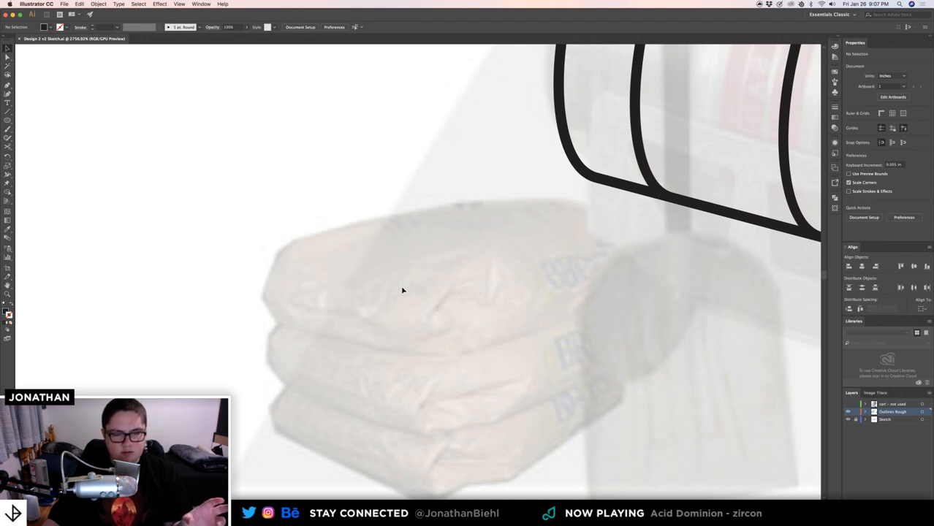
key(z)
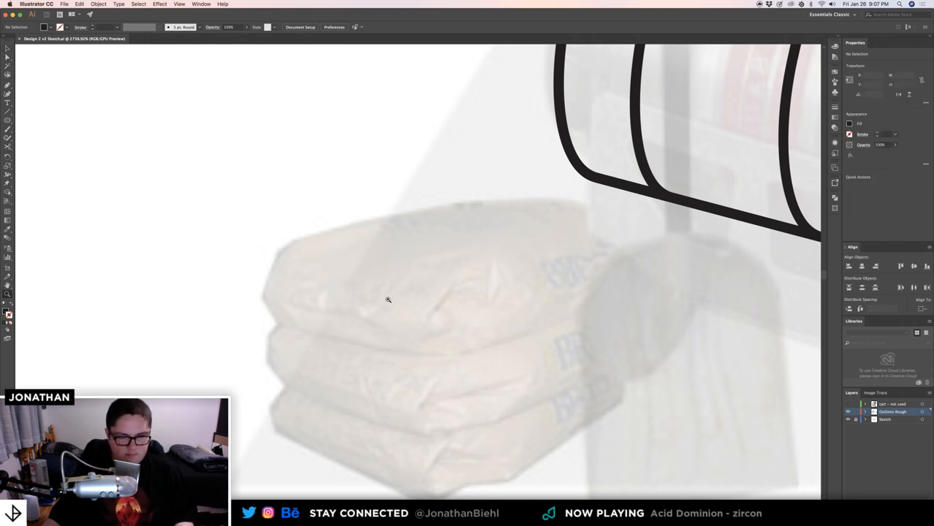
drag(388, 299, 349, 272)
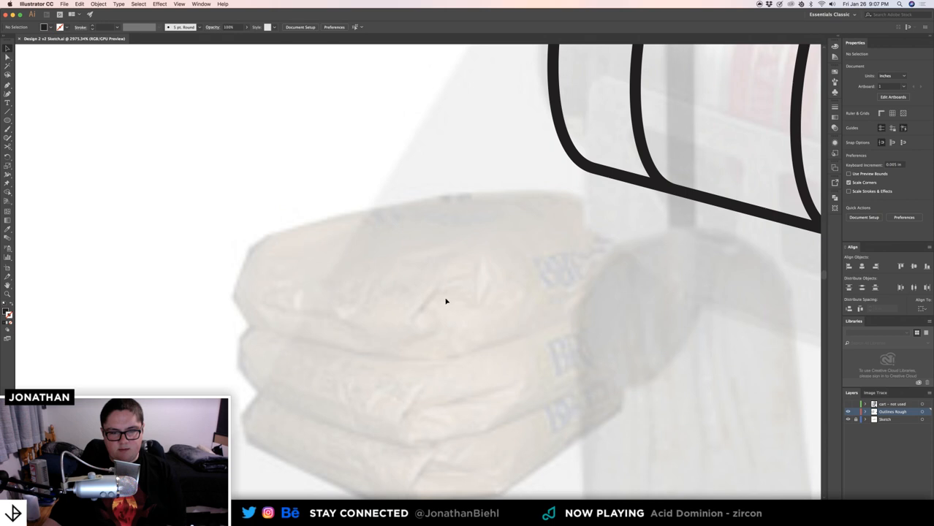
- Draw the top sack's narrow end face as a closed five-corner Pen path with a 1 pt black stroke and no fill
key(p)
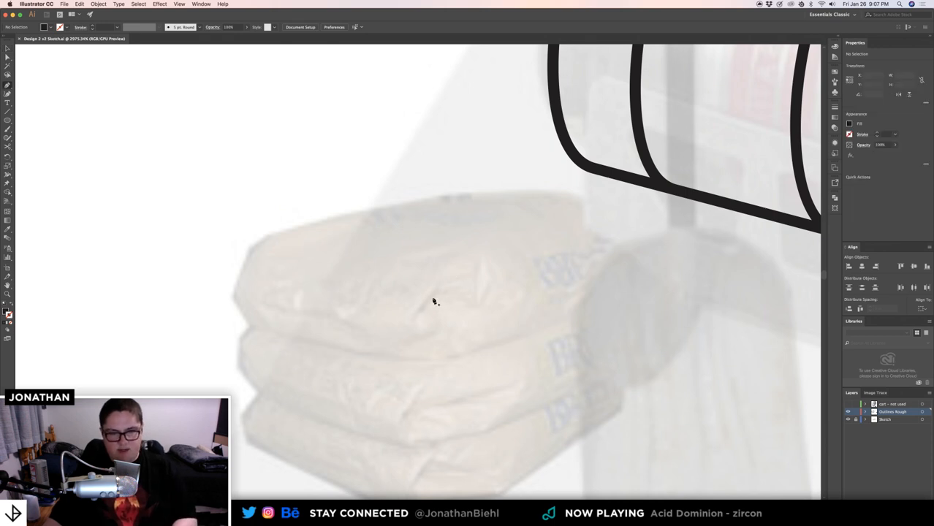
click(434, 293)
click(402, 326)
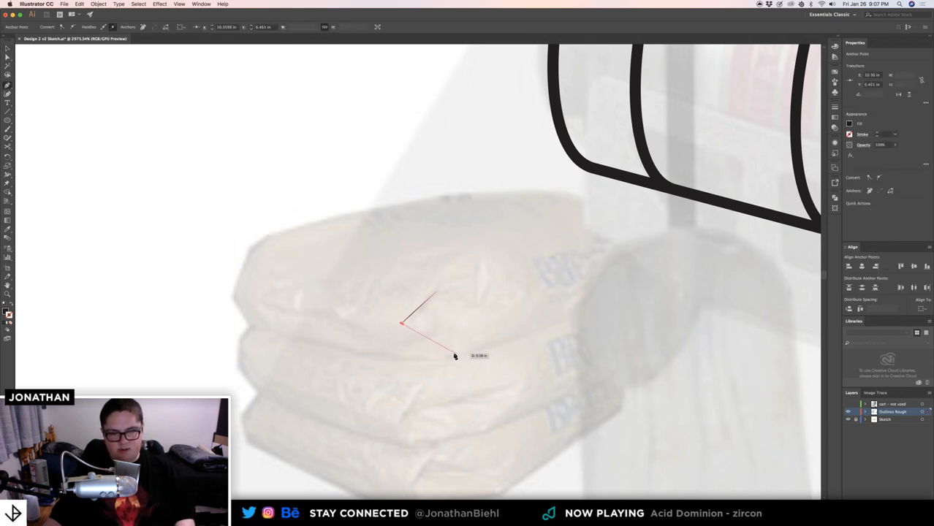
click(453, 355)
key(shift+x)
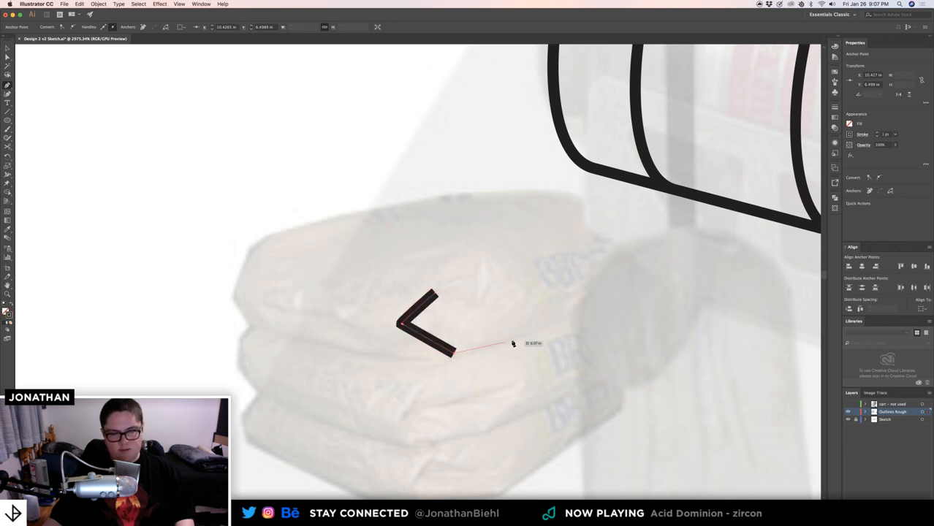
click(639, 284)
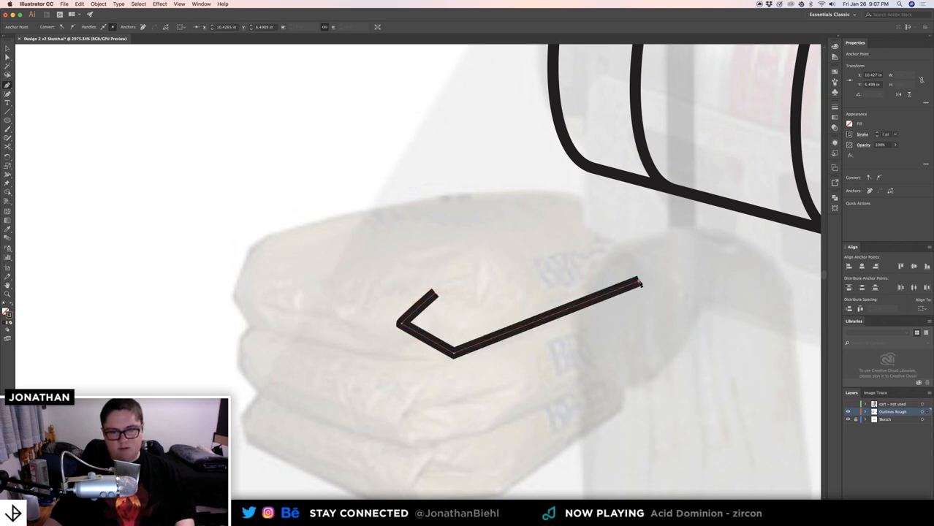
click(621, 218)
click(432, 294)
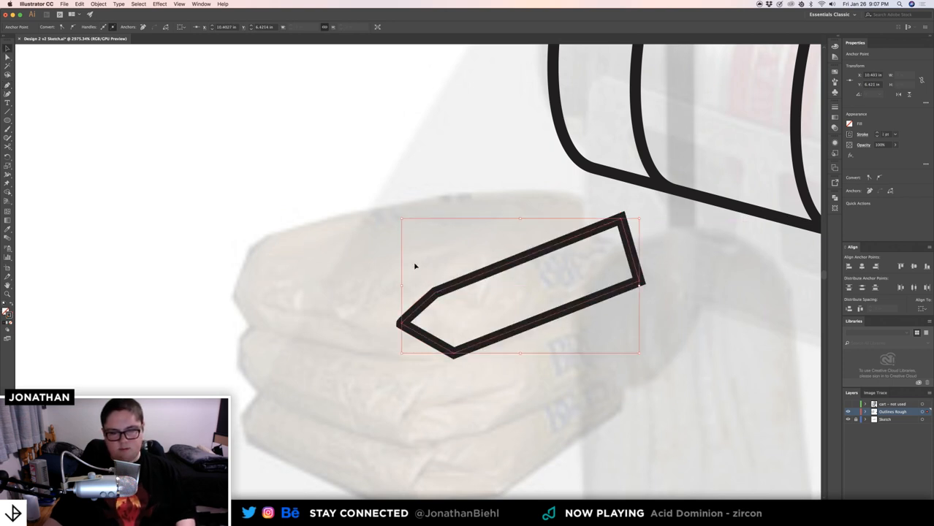
super+click(418, 264)
super+click(610, 228)
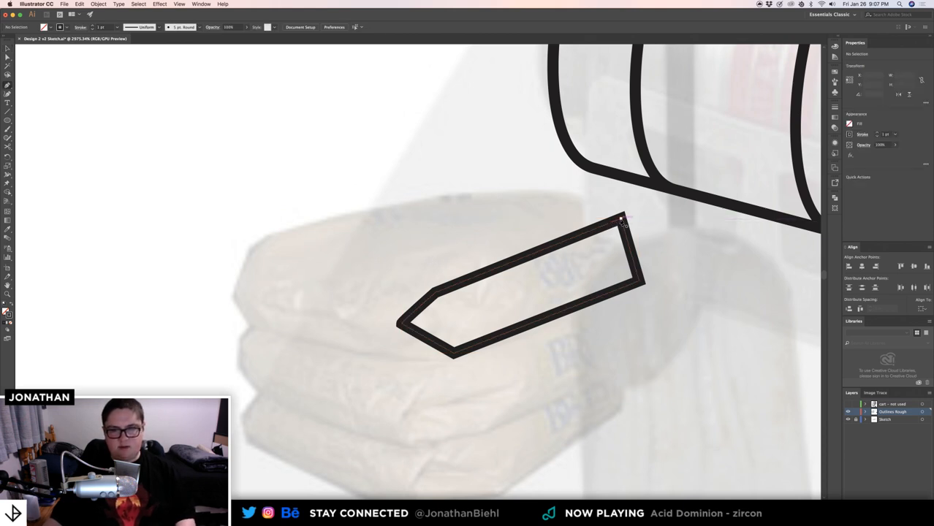
- Trace the rest of the top sack's angular outline from the end face's upper far corner around to its lowest corner
click(622, 218)
click(442, 198)
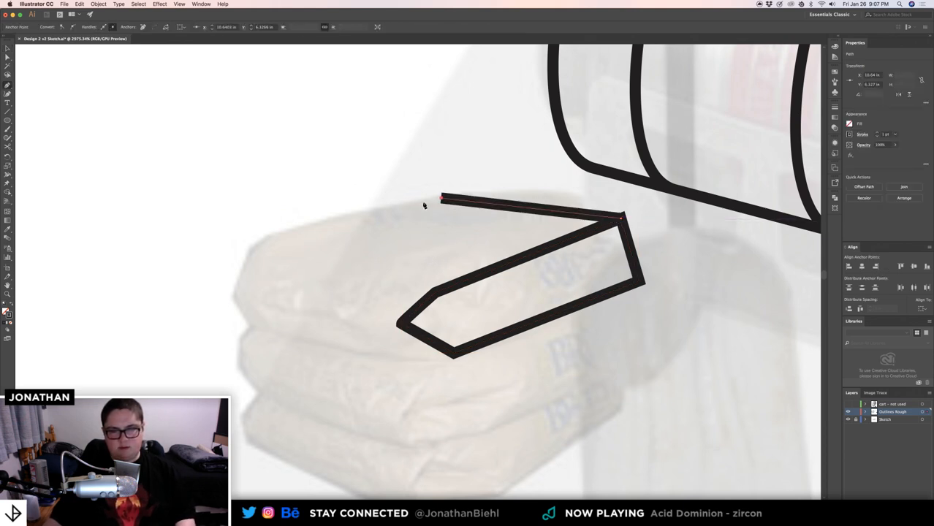
click(249, 243)
click(224, 289)
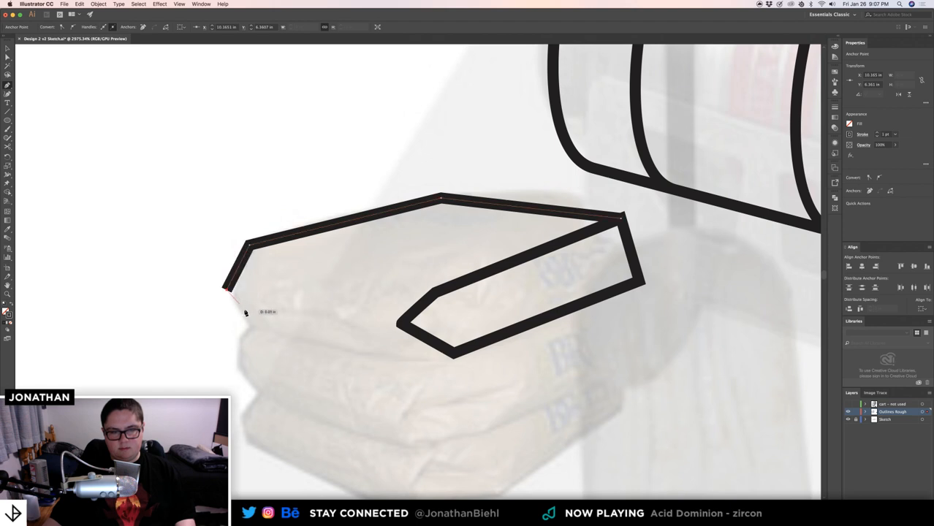
click(248, 321)
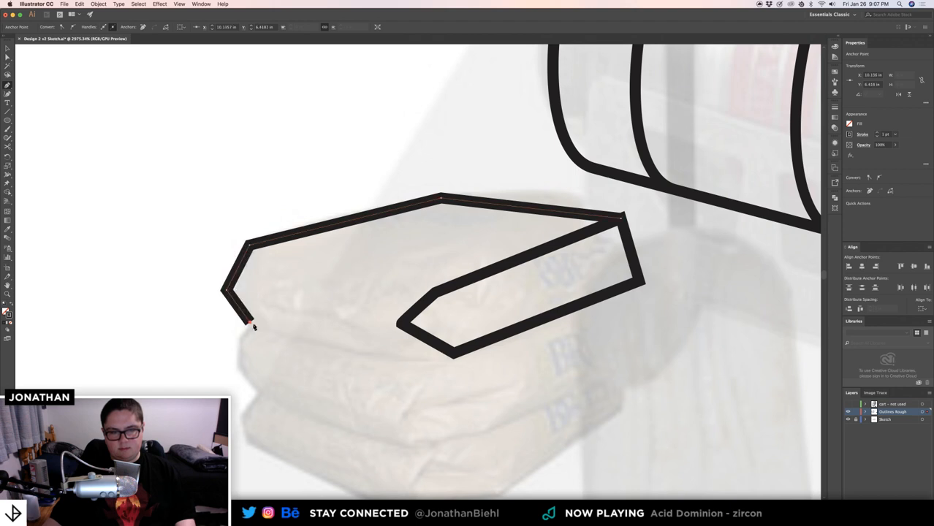
click(454, 356)
super+click(354, 301)
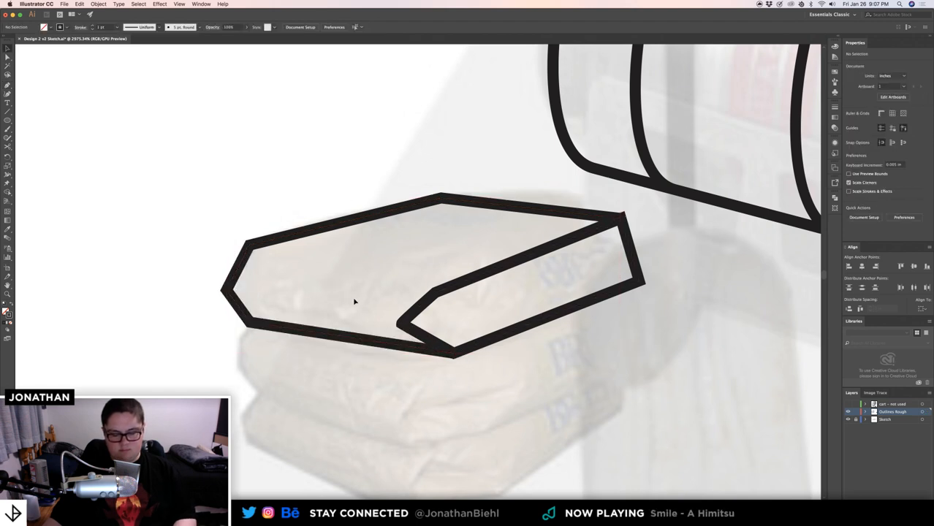
- Add two straight edges across the top sack, joining the end face's near corners to the corners on the opposite end
key(p)
click(400, 323)
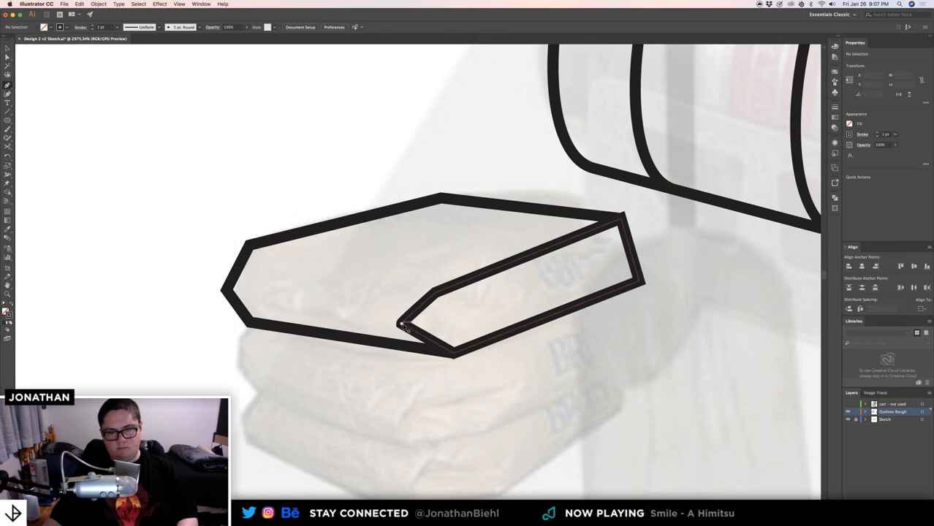
click(225, 290)
super+click(328, 275)
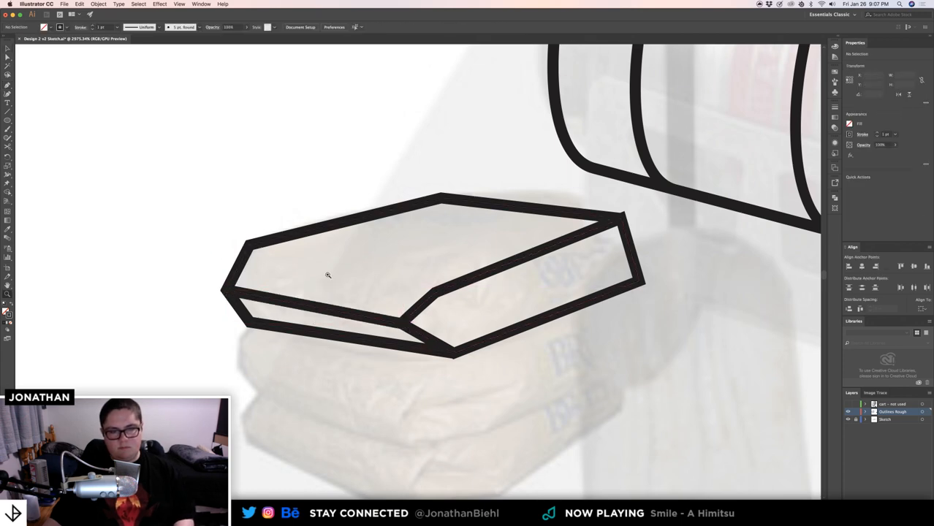
drag(328, 275, 417, 281)
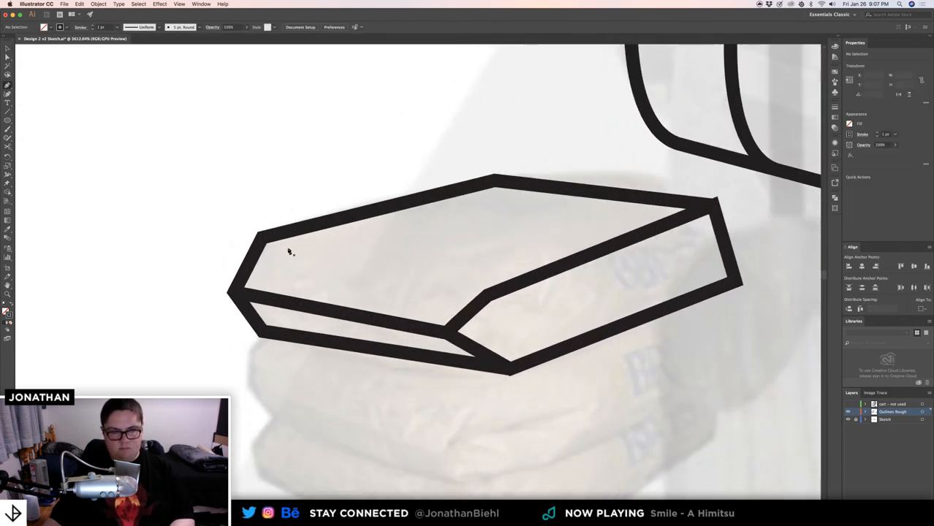
click(262, 236)
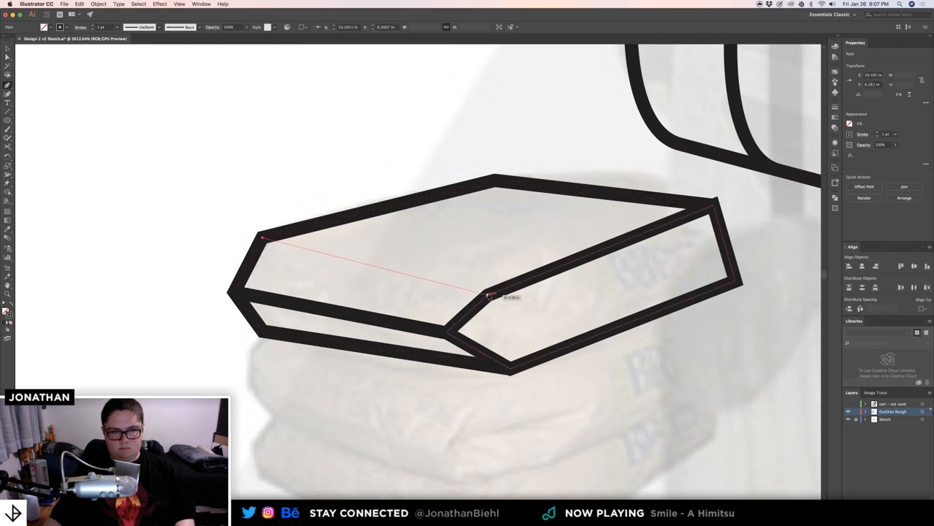
click(488, 295)
super+click(446, 240)
- Select all the traced lines of the top sack and delete them
drag(444, 239, 242, 225)
drag(393, 241, 371, 277)
key(v)
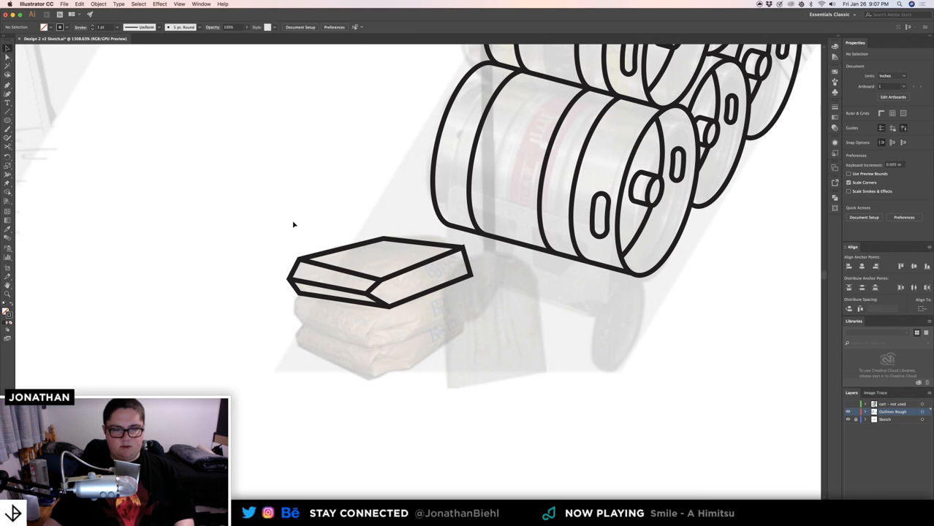
drag(419, 321, 417, 318)
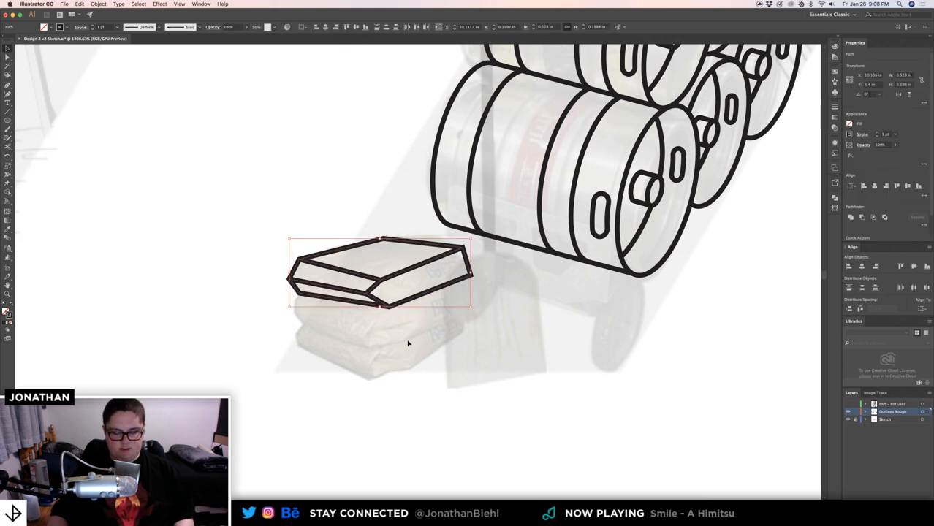
key(Delete)
- Start a new Pen path at the back corner of the sketched top sack's upper edge
drag(371, 275, 435, 284)
key(p)
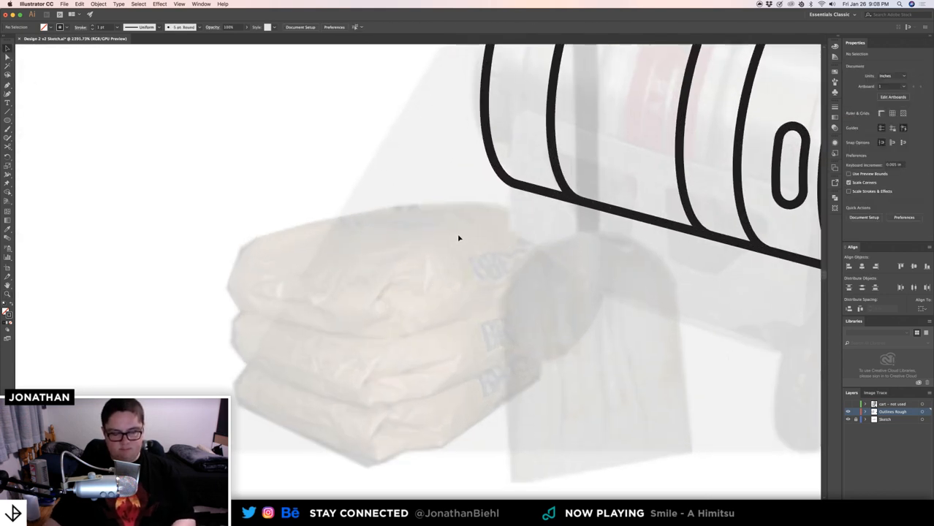
click(432, 203)
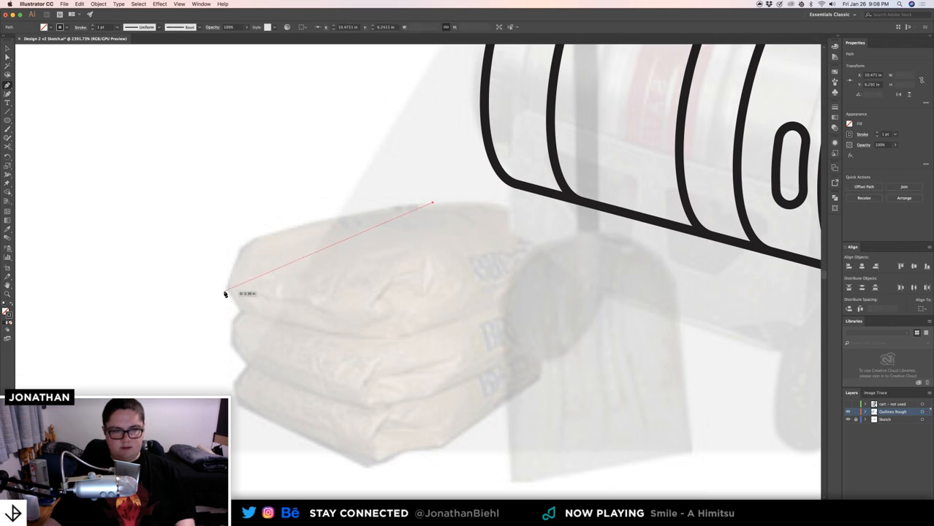
drag(230, 292, 242, 342)
key(ctrl+z)
click(265, 234)
key(super+z)
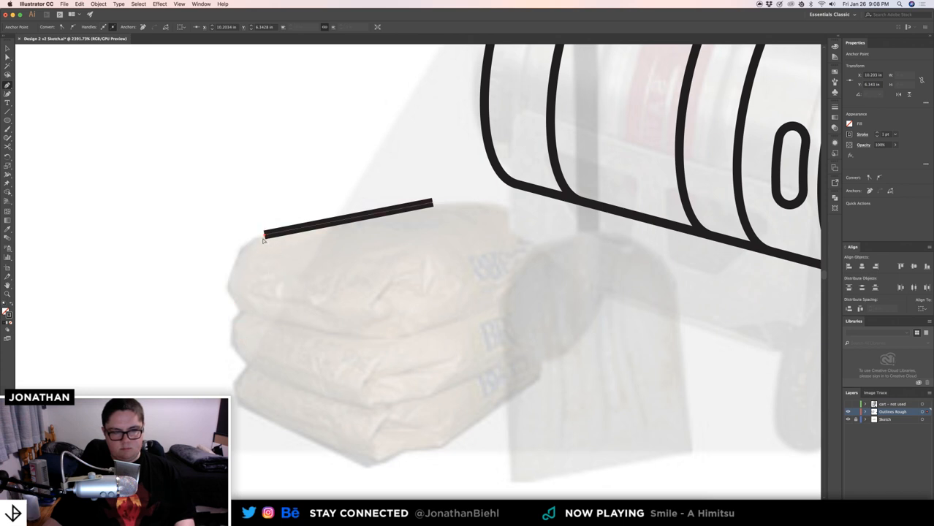
mouse_move(263, 237)
mouse_down()
mouse_move(272, 239)
mouse_move(247, 250)
mouse_move(267, 241)
mouse_up()
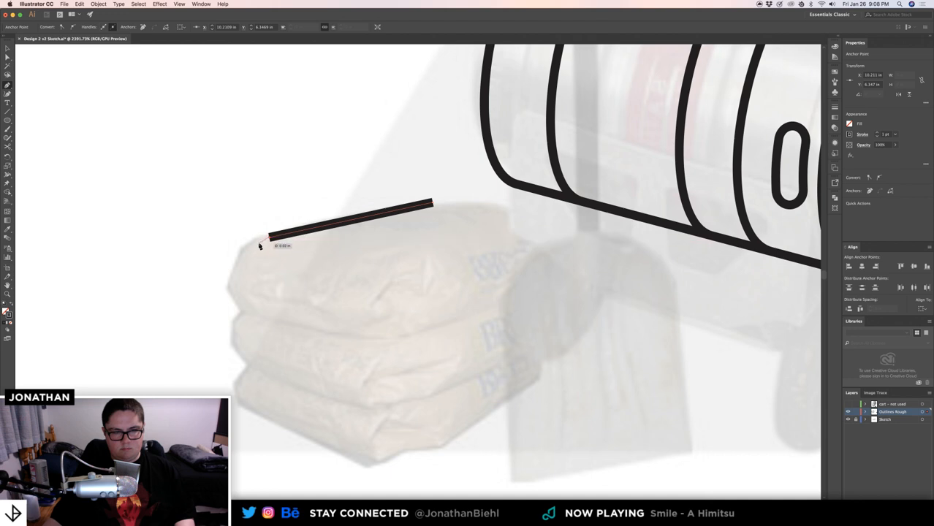
click(268, 241)
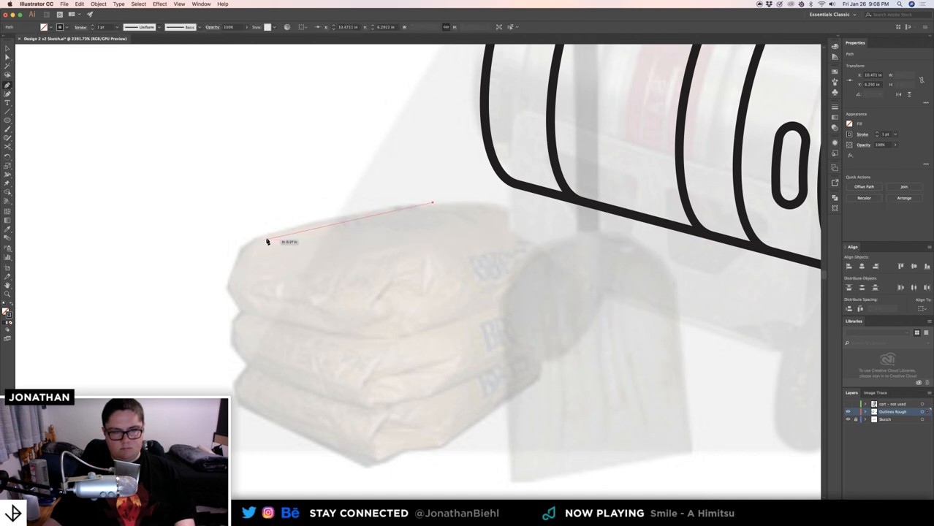
drag(267, 241, 270, 238)
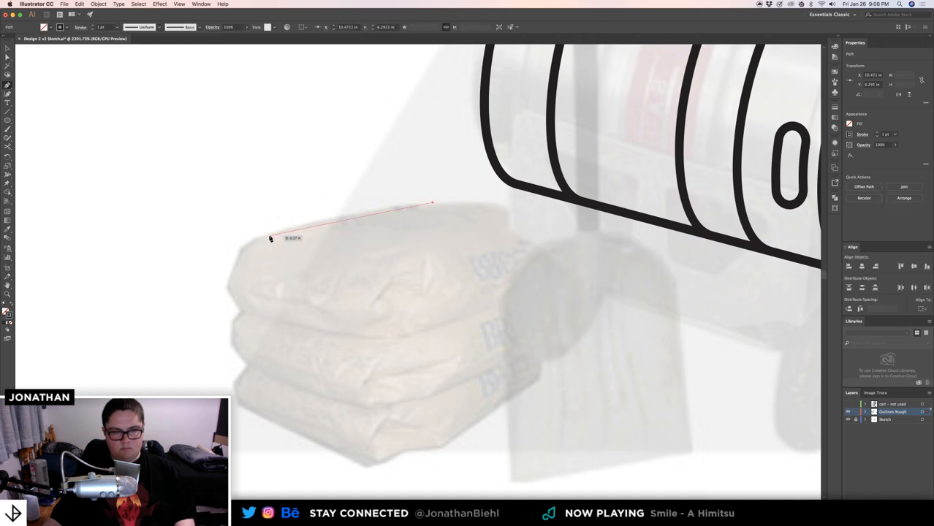
click(233, 285)
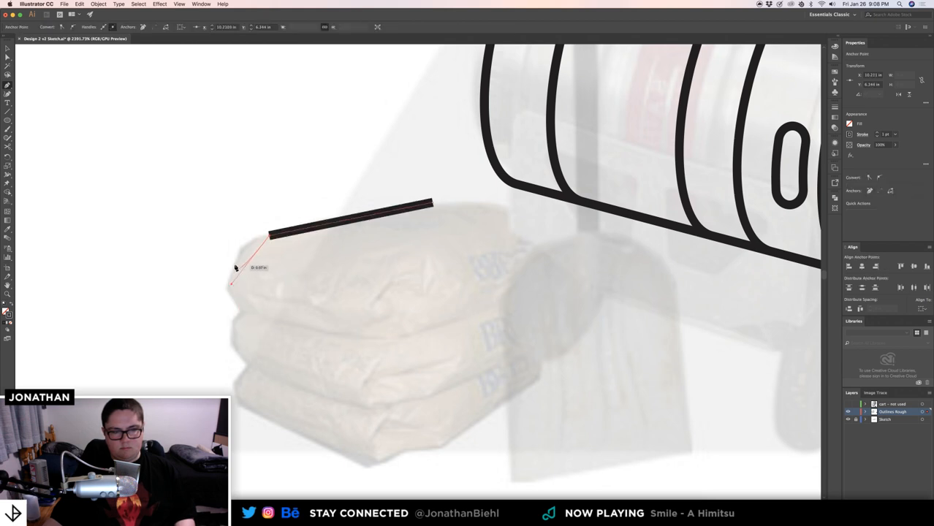
key(super+z)
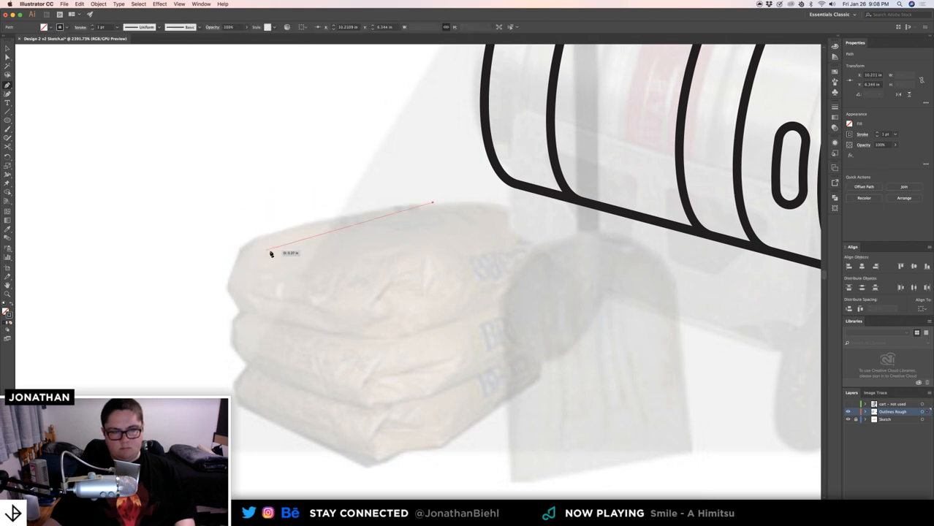
click(268, 234)
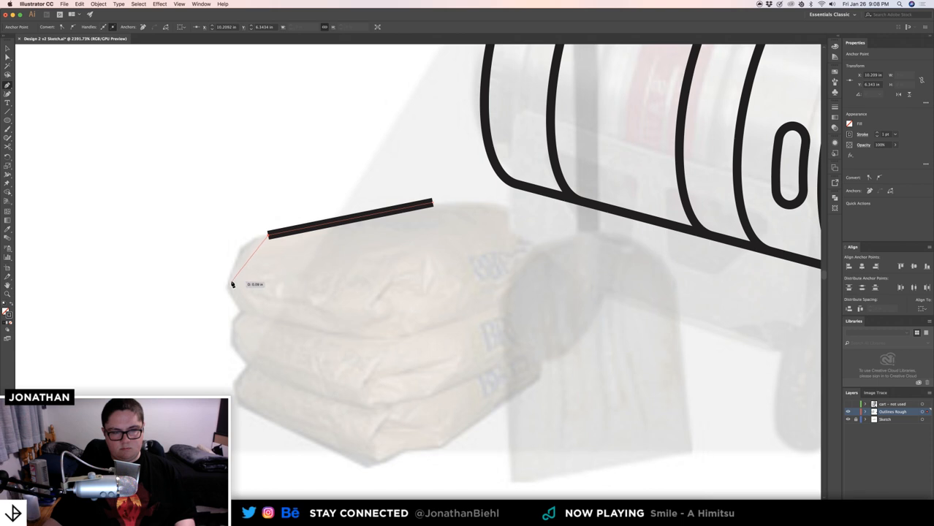
click(230, 280)
key(super+z)
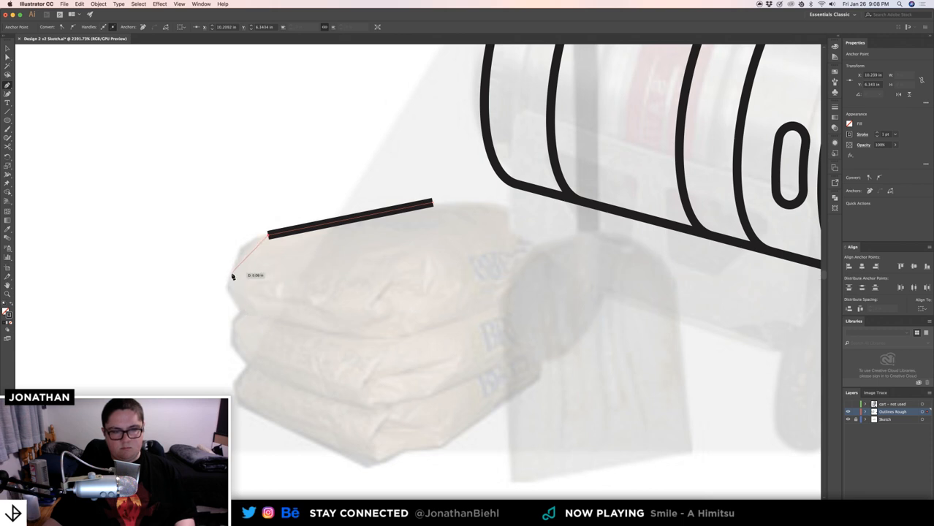
mouse_move(229, 277)
mouse_down()
mouse_move(238, 318)
mouse_move(294, 328)
mouse_up()
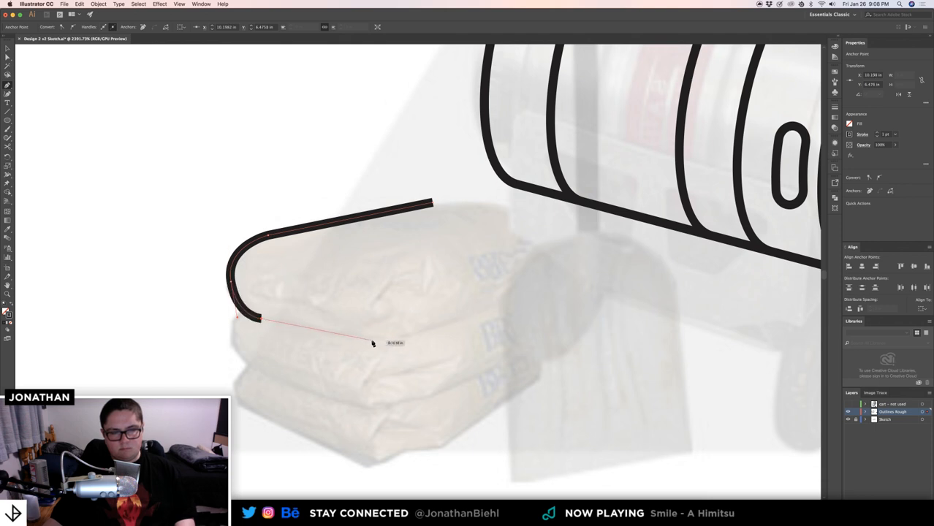
click(351, 337)
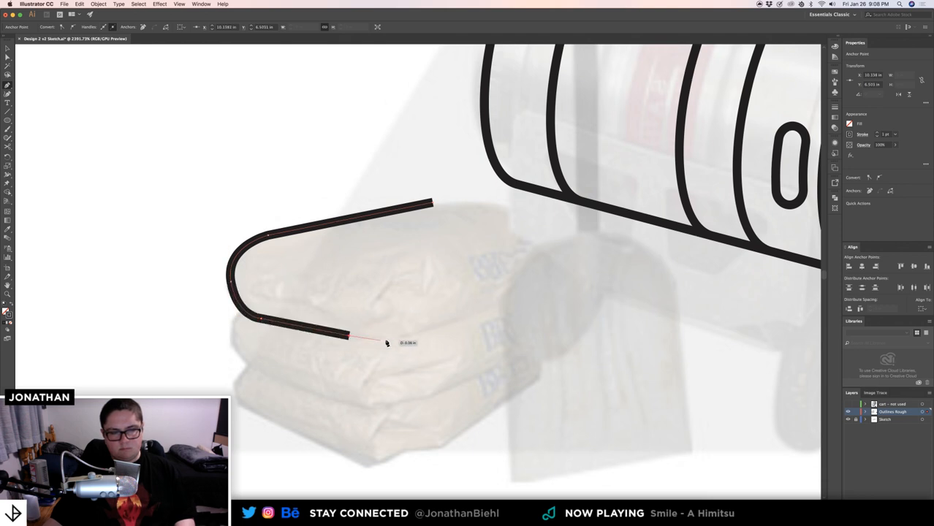
key(super+z)
key(super+z)
key(super+z)
key(super+z)
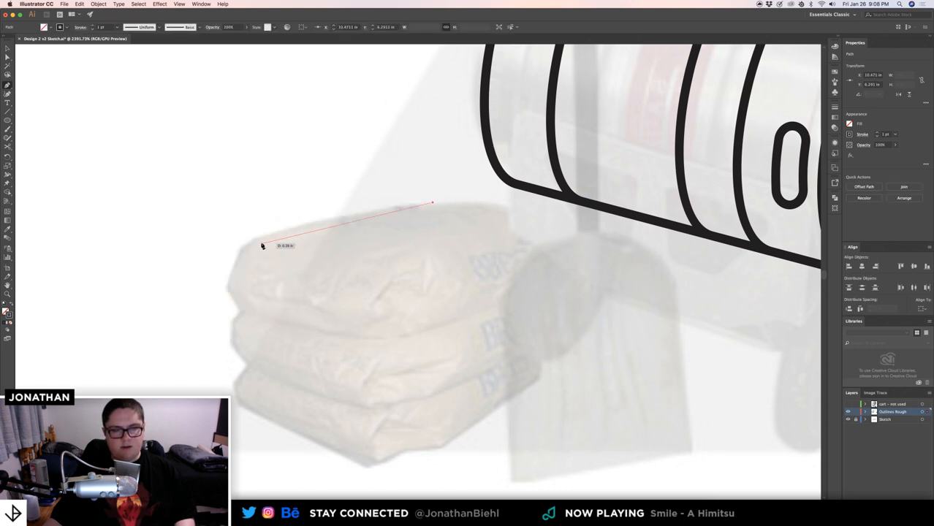
- Trace the top sack's rounded outline from its back corner around its left end and along its lower edge to the right end
drag(269, 234, 234, 247)
key(super+z)
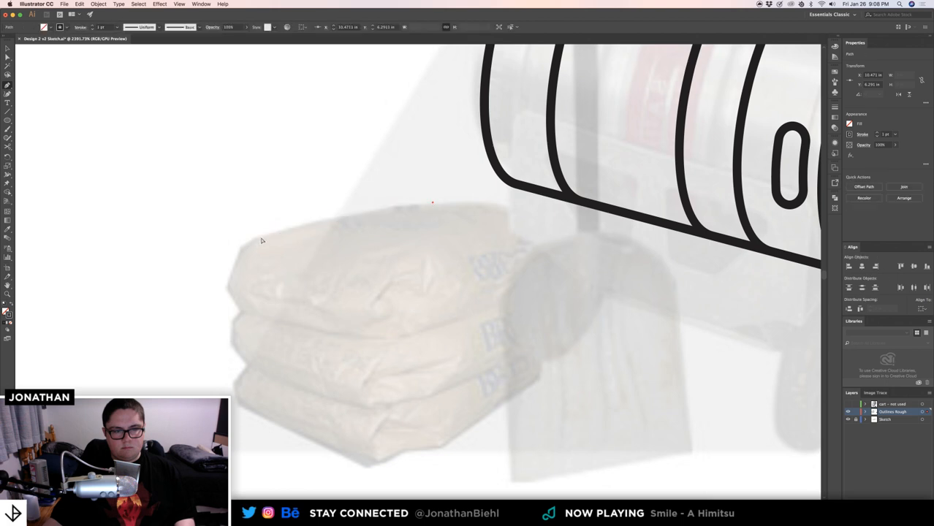
key(super+shift+z)
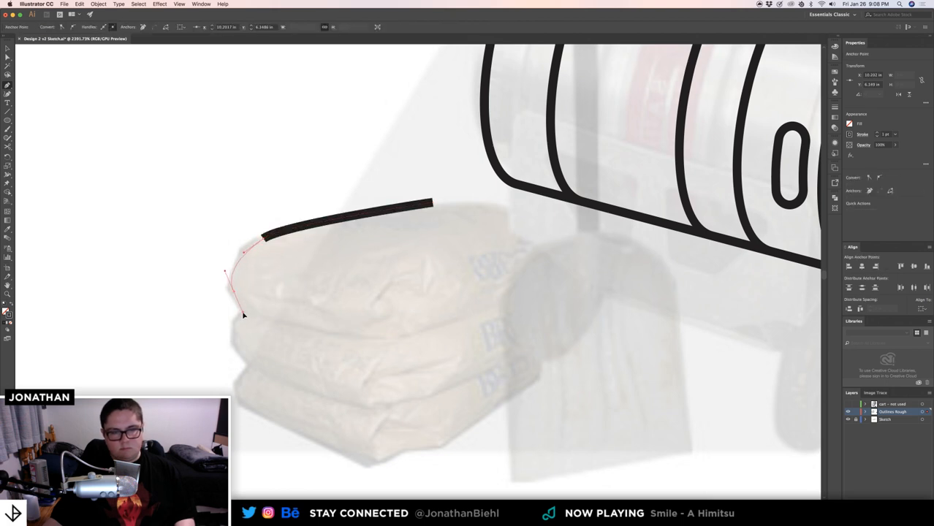
drag(231, 291, 247, 312)
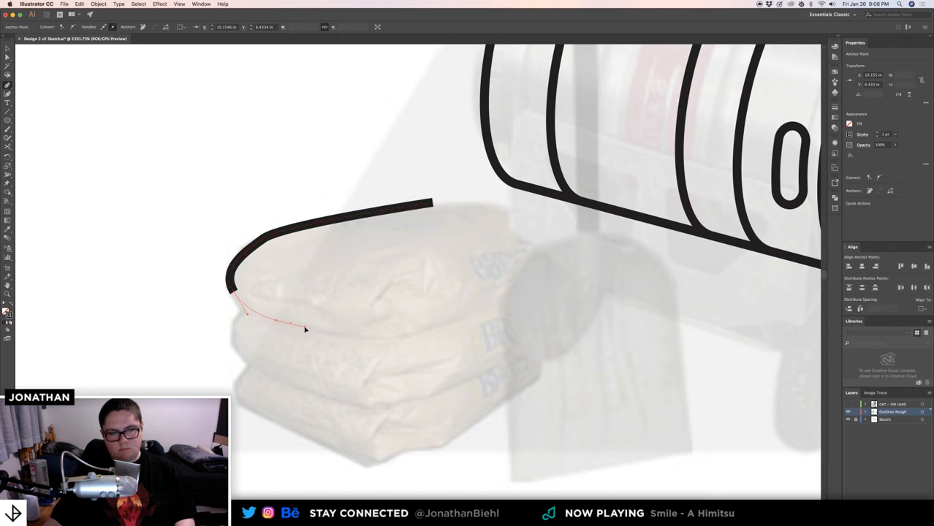
drag(305, 329, 571, 271)
click(571, 269)
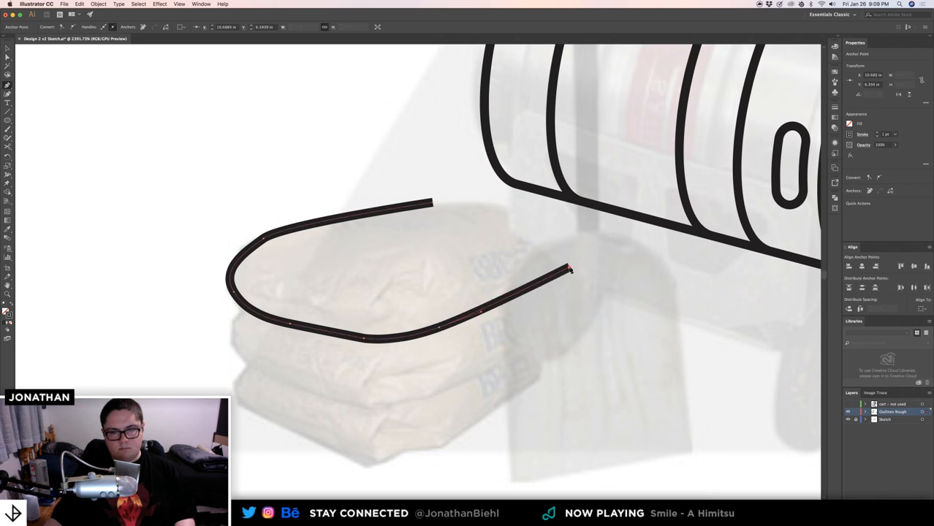
key(super+z)
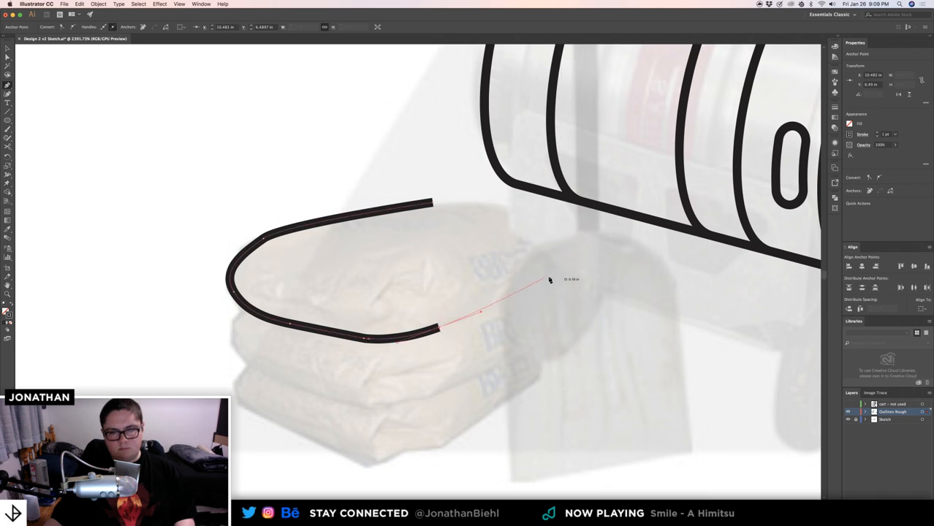
click(562, 272)
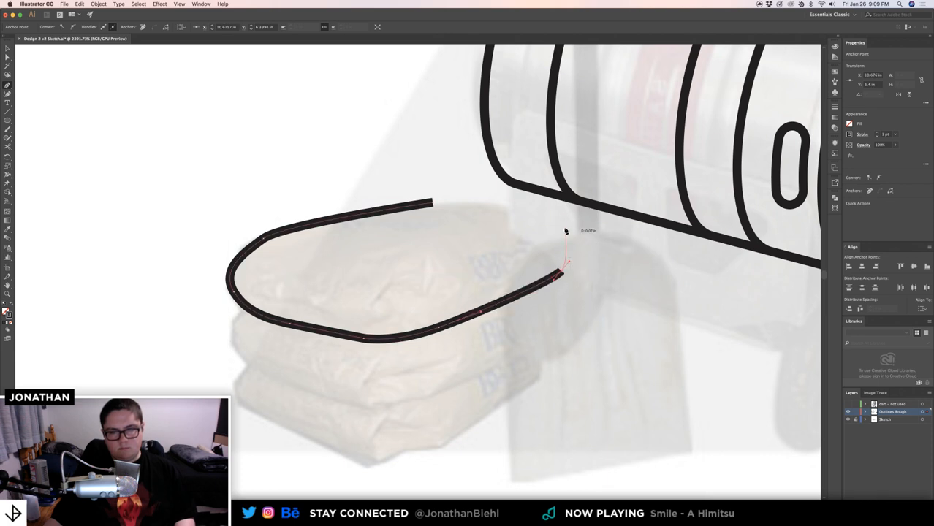
- Curve the outline around the sack's right end, close it at the starting anchor and deselect it
super+click(563, 222)
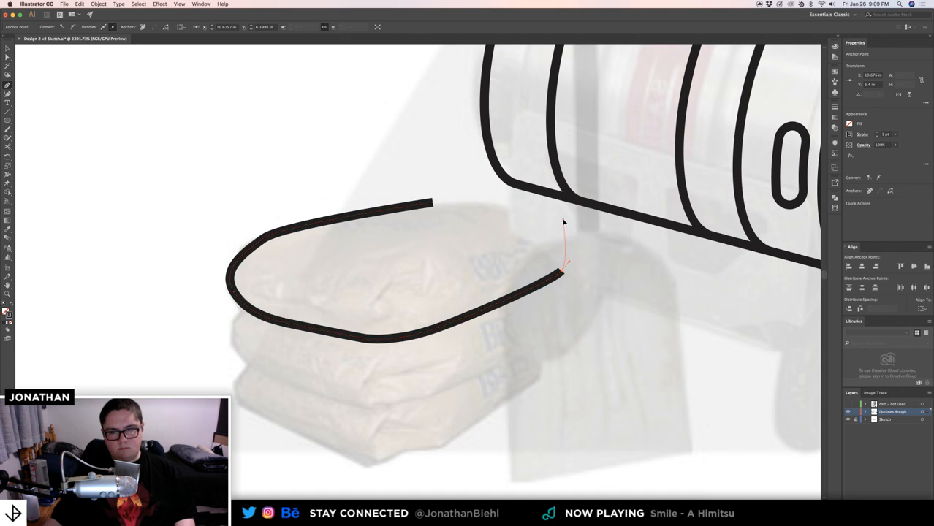
click(554, 213)
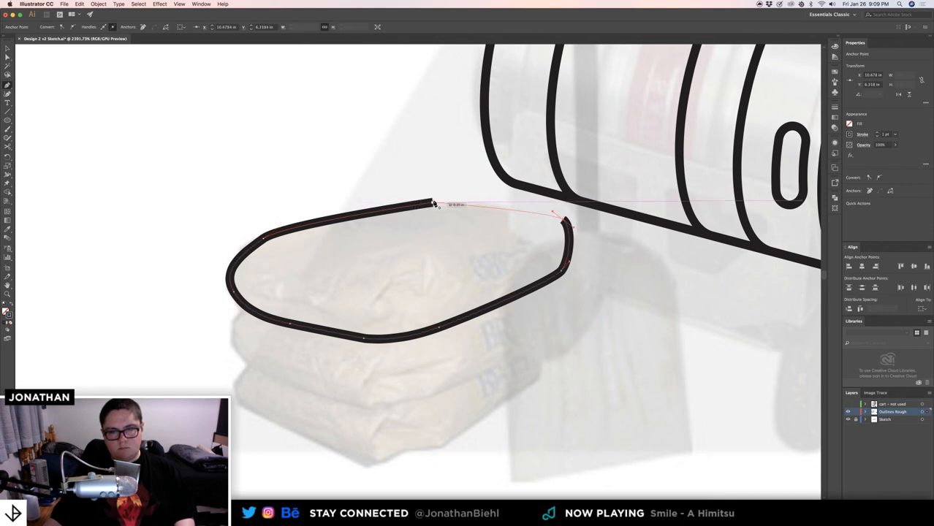
drag(433, 203, 341, 216)
super+click(365, 198)
- Draw a curved crease from the left end of the sack outline inward to about the middle of the sack, and deselect it
key(z)
drag(354, 247, 335, 274)
key(super+space)
drag(251, 181, 273, 183)
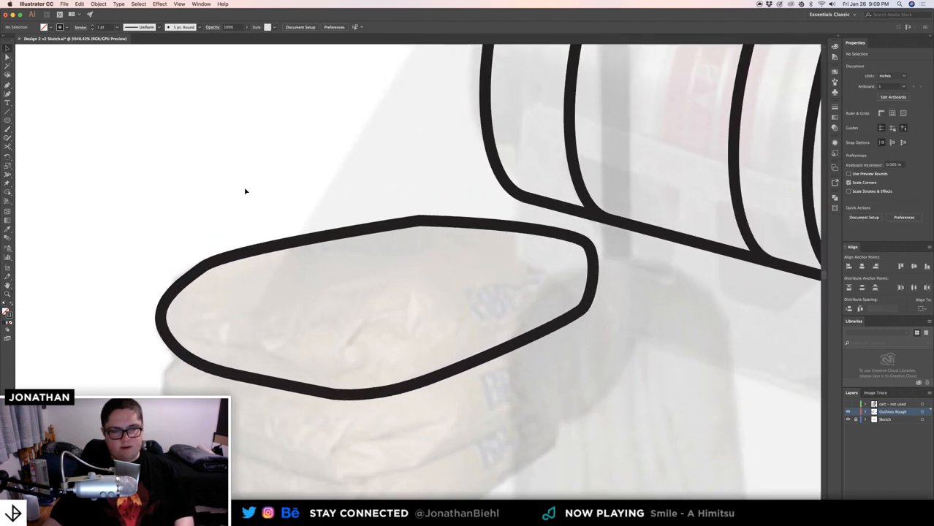
key(p)
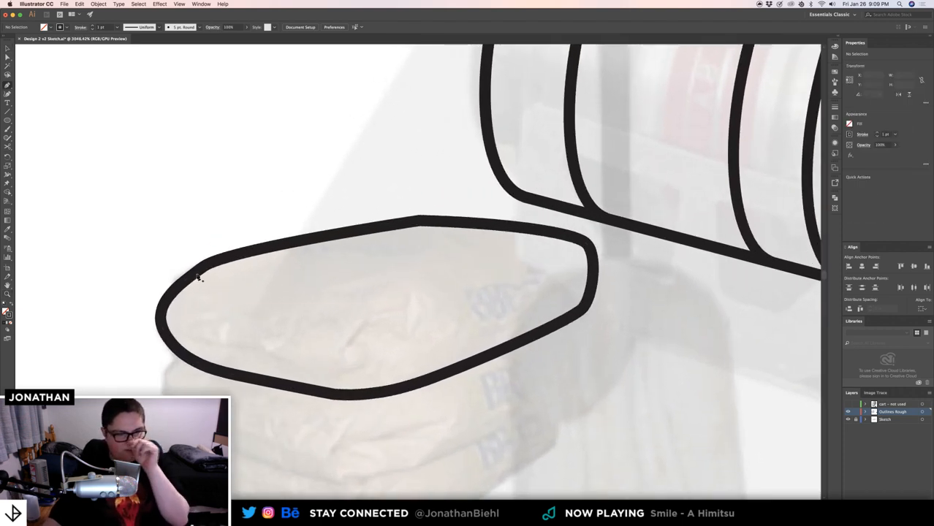
click(161, 323)
click(303, 345)
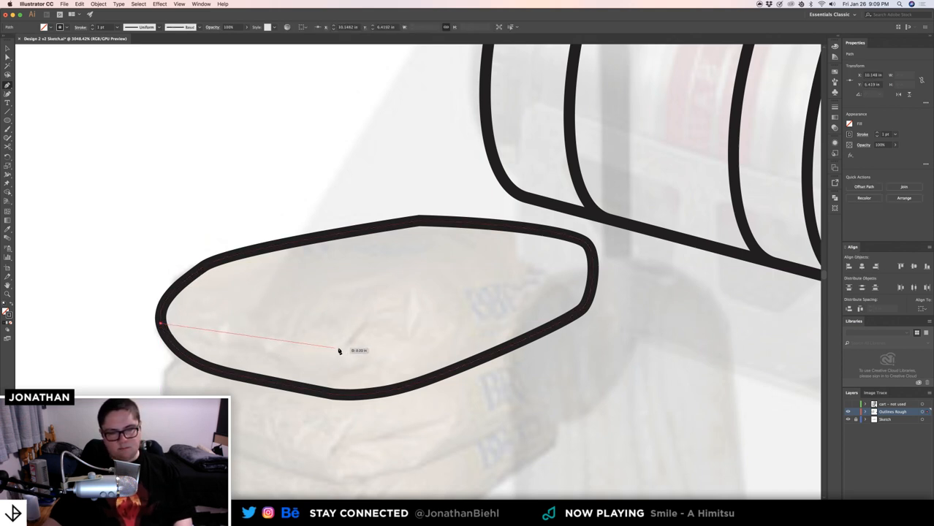
drag(394, 355, 434, 344)
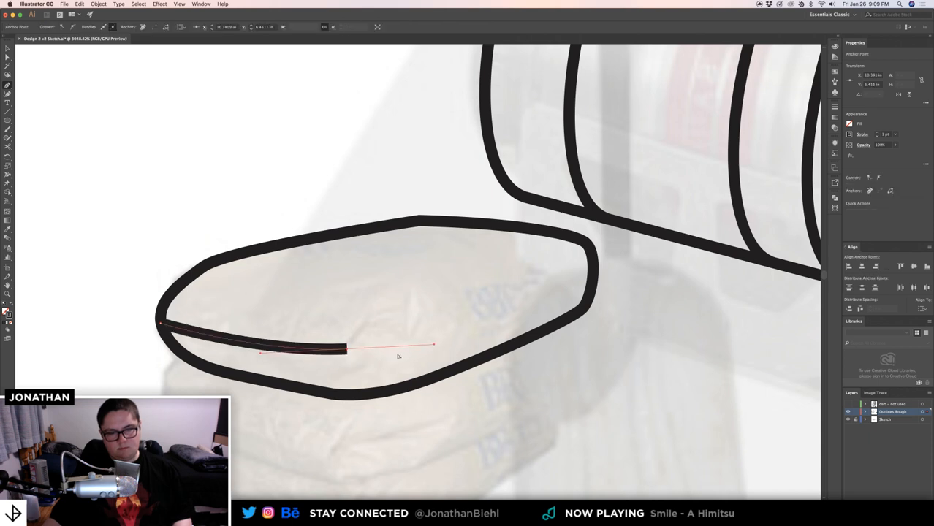
super+click(358, 315)
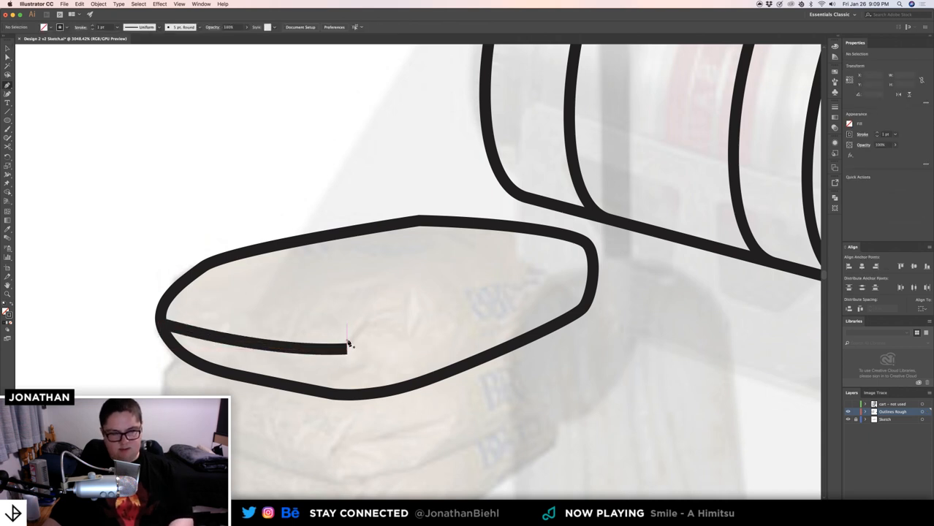
click(346, 349)
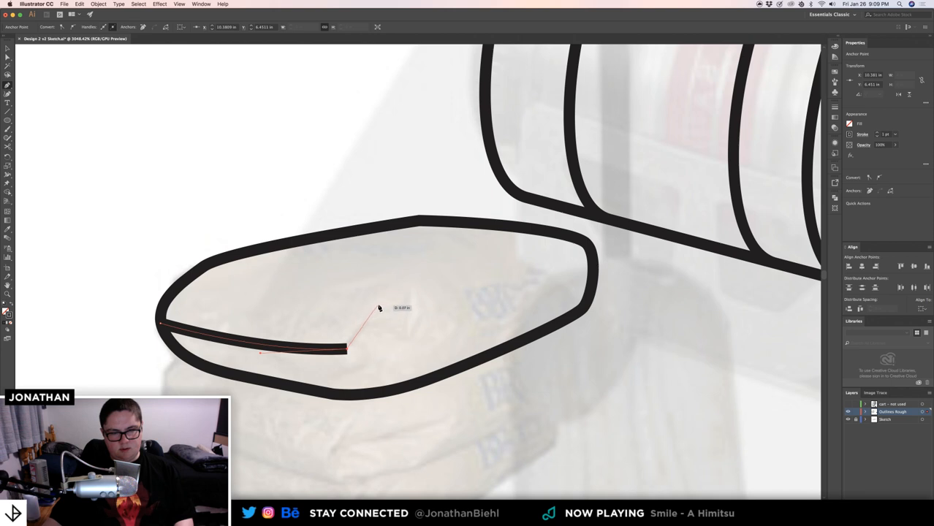
drag(375, 303, 410, 292)
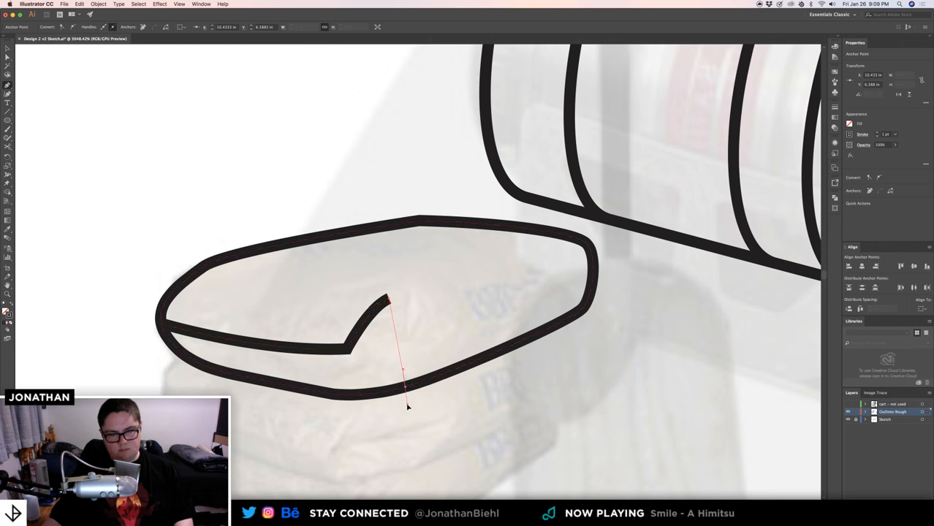
drag(404, 417, 403, 414)
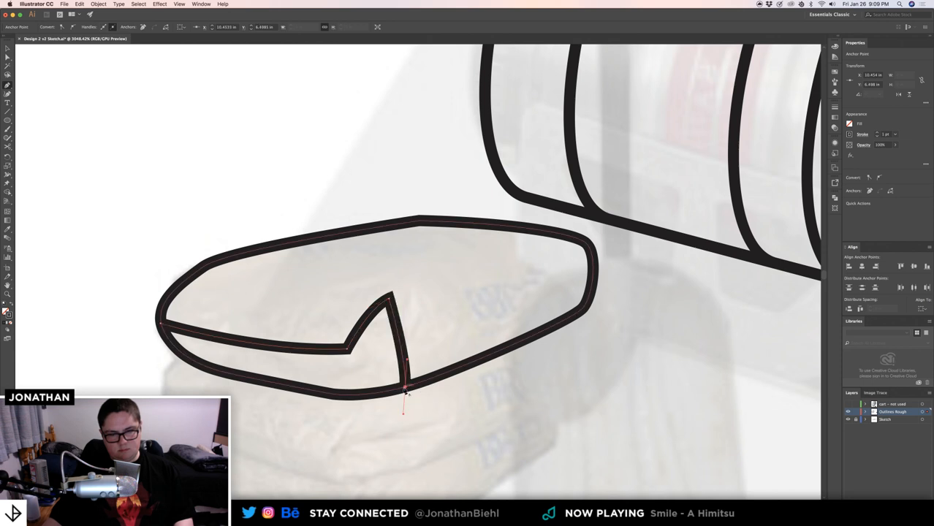
click(348, 350)
key(super+z)
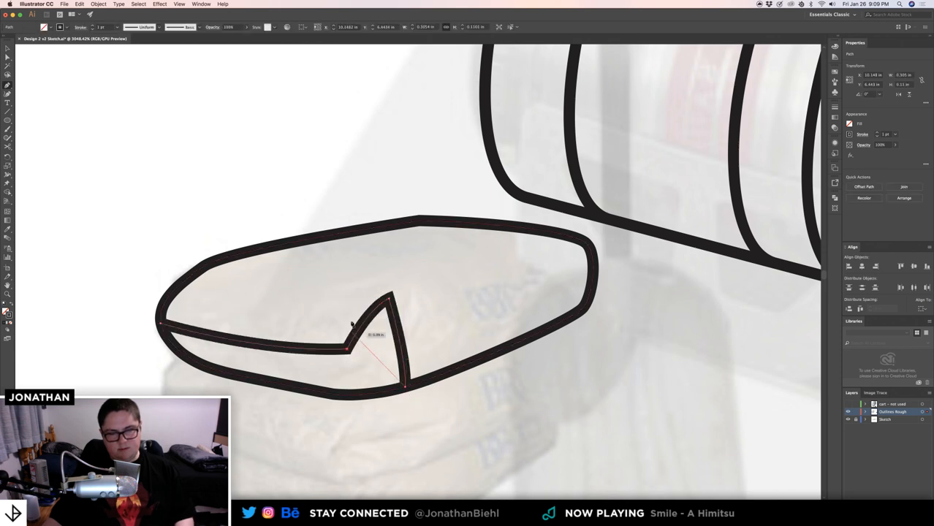
key(v)
click(345, 302)
super+click(393, 337)
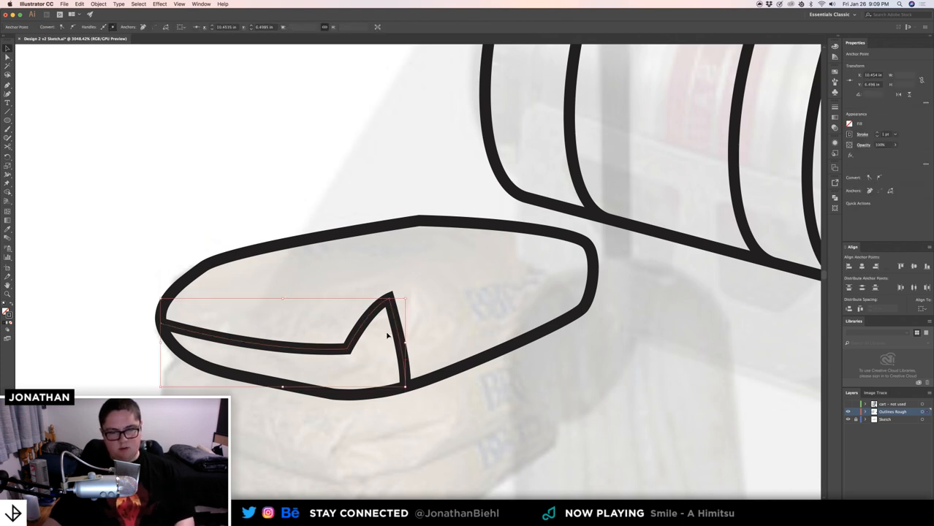
key(Delete)
key(Delete)
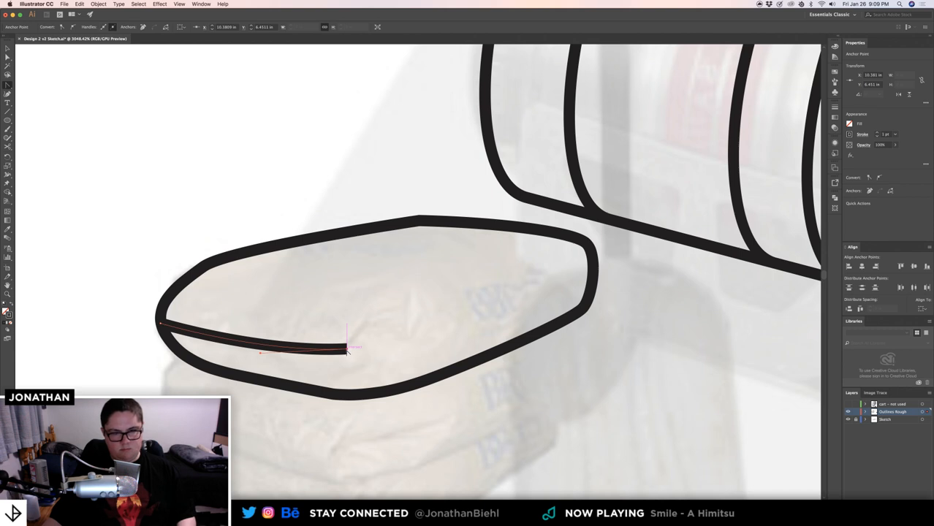
- Lower the crease's inner end slightly, then extend it up into a curved peak and down to the sack's lower edge
drag(347, 351, 348, 357)
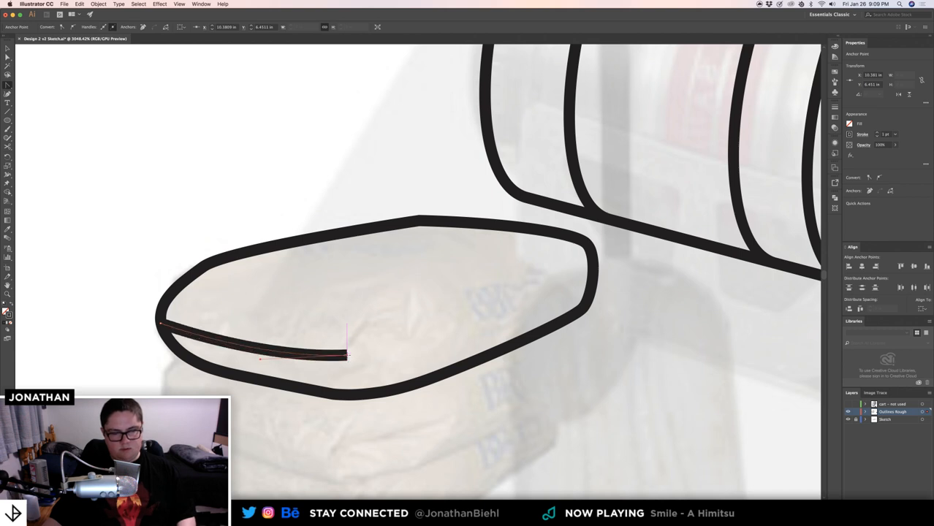
click(360, 320)
key(p)
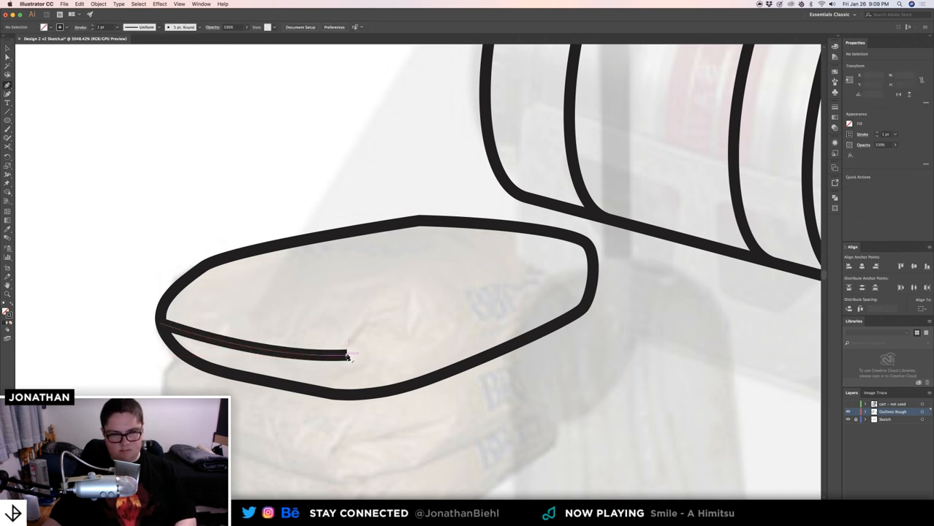
drag(348, 355, 390, 302)
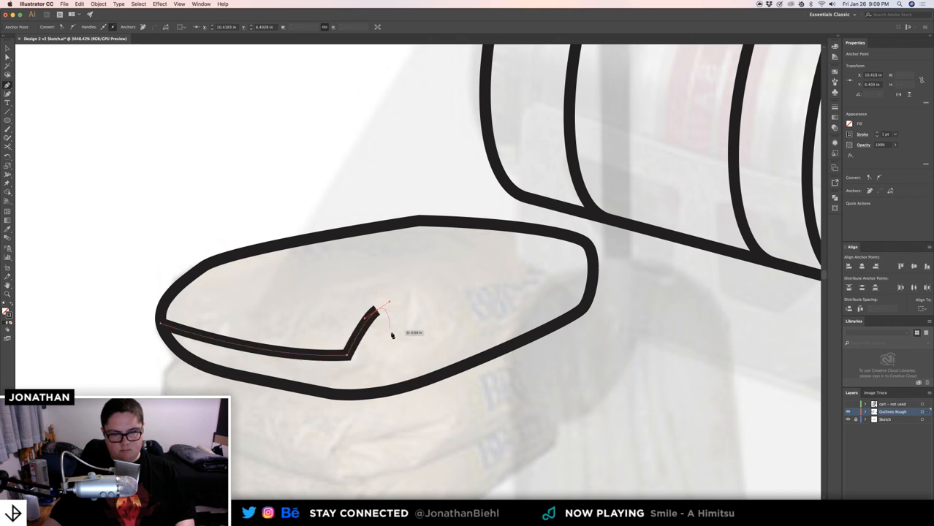
click(389, 388)
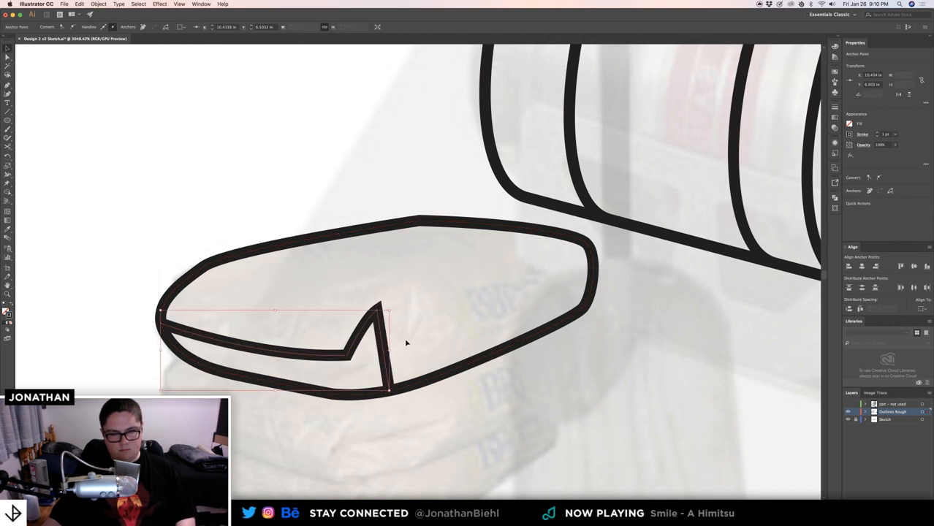
super+click(406, 343)
- Draw a straight line from the corner at the crease's inner end to the fold's foot on the sack's lower edge
click(348, 357)
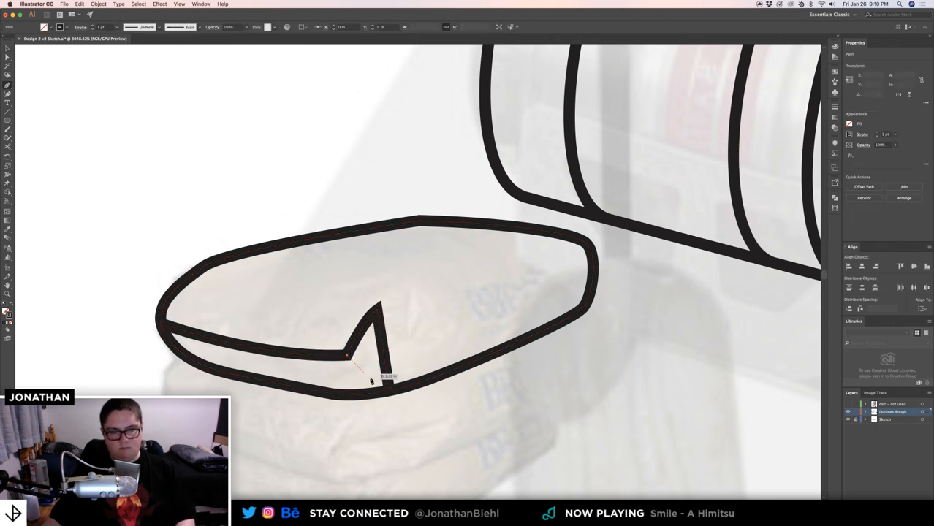
click(390, 390)
super+click(398, 361)
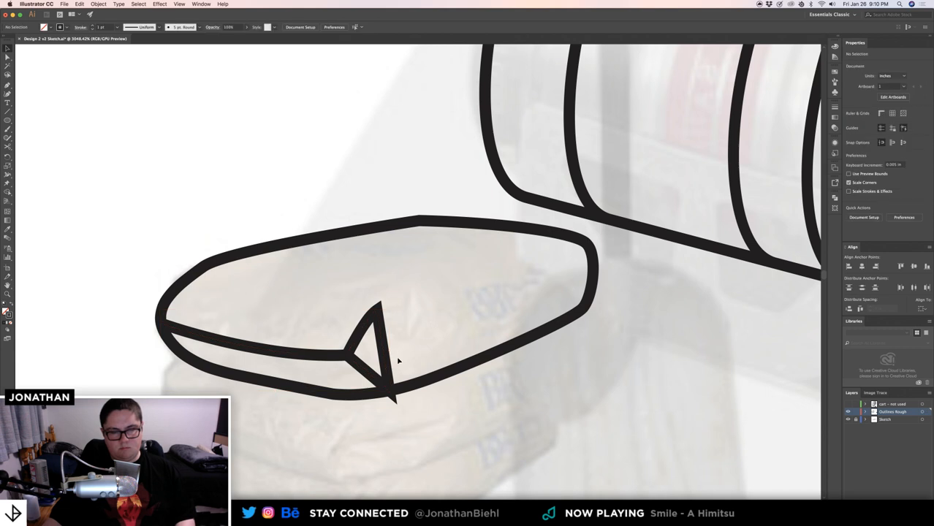
- Give the crease and triangular fold lines round caps and round corners, and deselect them
super+click(338, 373)
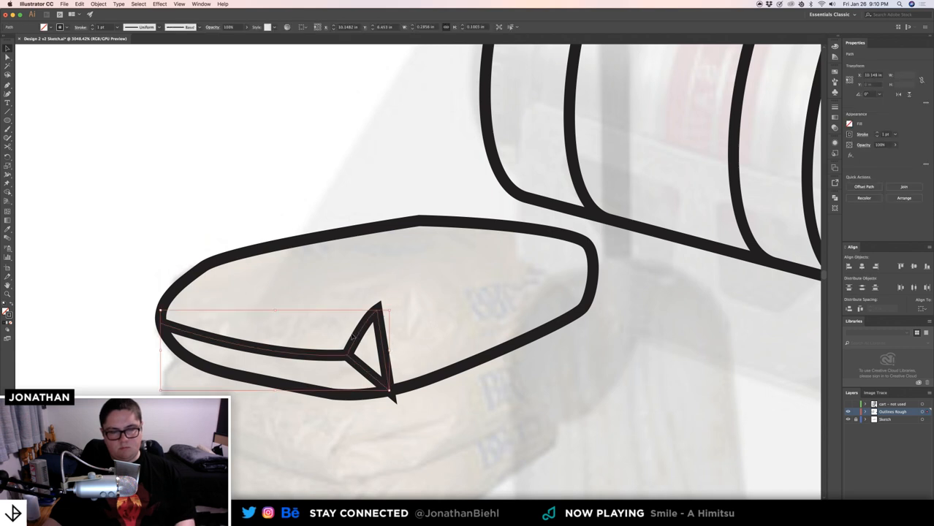
click(78, 28)
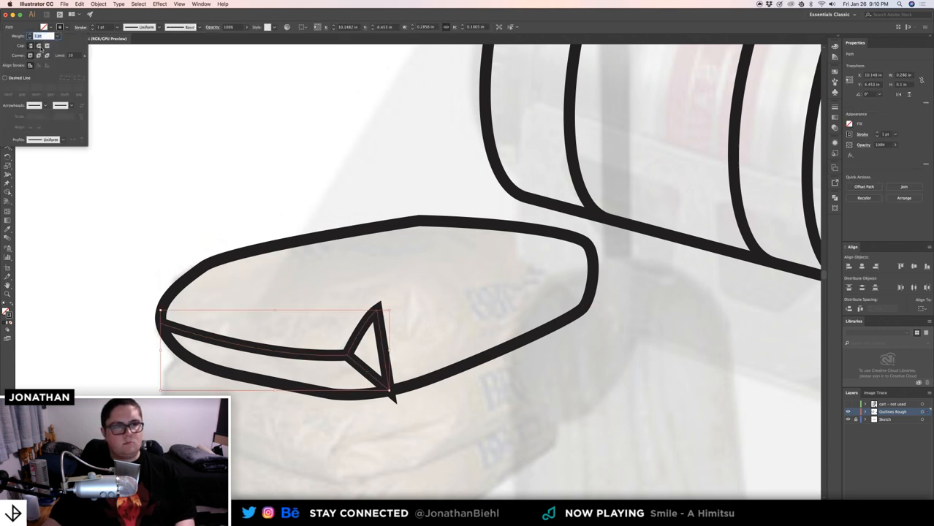
click(357, 254)
- Draw the front top edge as a gentle curve from the fold's peak to the sack's back right corner
key(z)
mouse_move(420, 313)
mouse_down()
mouse_move(350, 315)
mouse_move(400, 313)
mouse_up()
key(v)
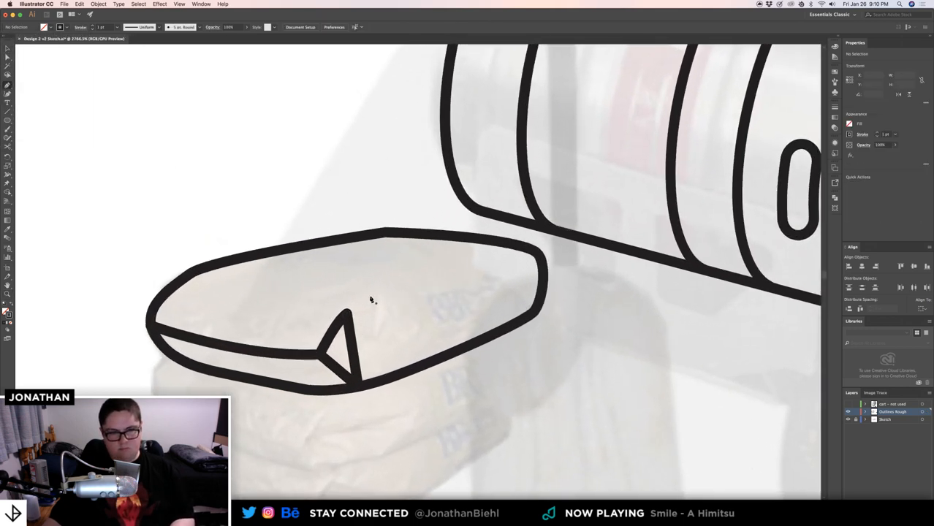
key(p)
click(348, 314)
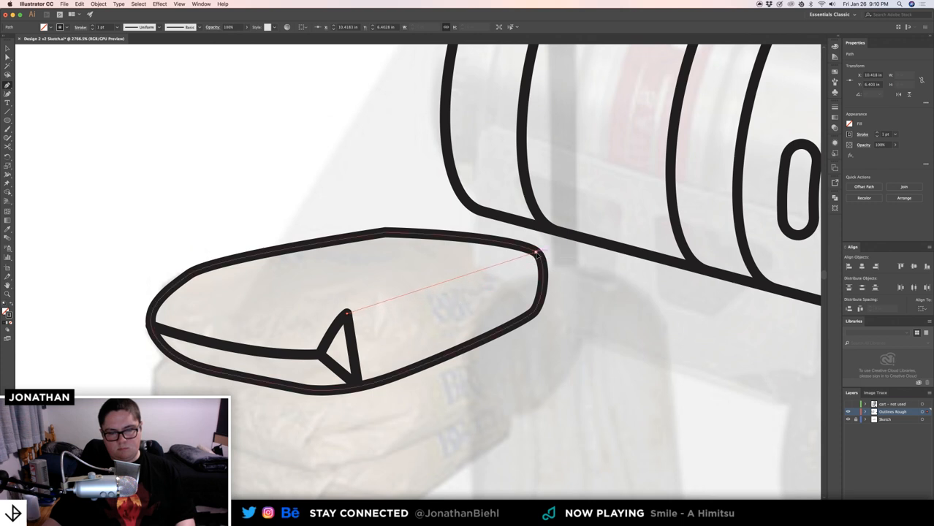
drag(536, 253, 602, 241)
super+click(575, 255)
- Try to draw a curve across the sack's top face from its upper left edge to the fold's peak
key(z)
drag(384, 260, 421, 267)
drag(322, 281, 358, 281)
key(v)
key(p)
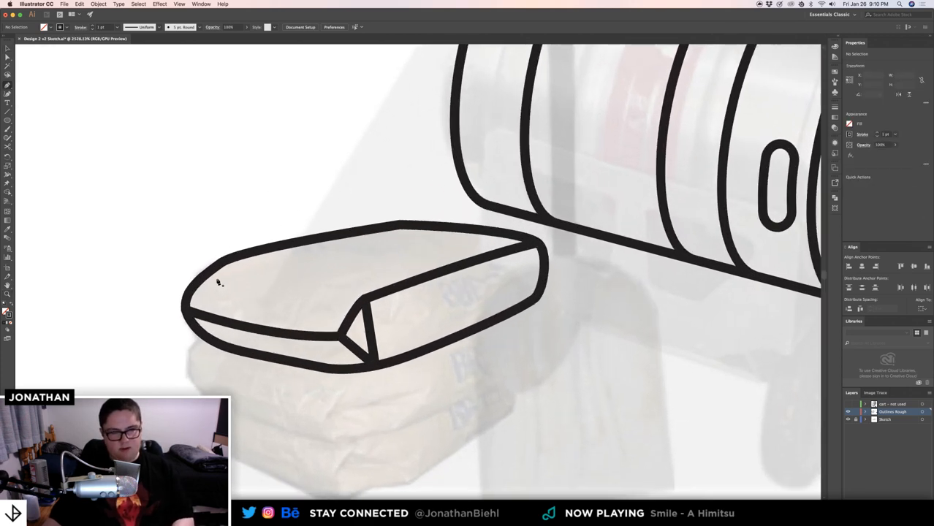
click(210, 271)
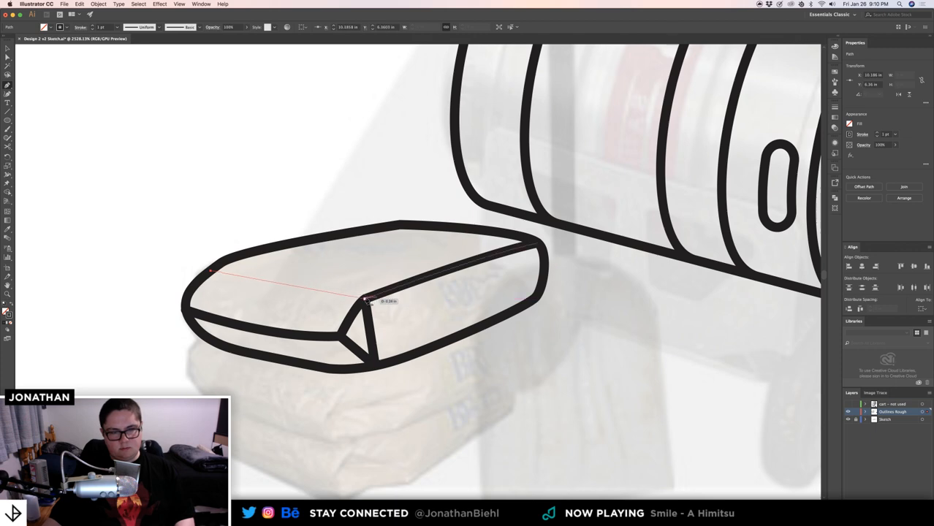
mouse_move(365, 299)
mouse_down()
mouse_move(411, 320)
mouse_move(411, 310)
mouse_up()
key(v)
click(382, 263)
- Bend the straight right side of the triangular fold outward into a curve and deselect it
key(z)
mouse_move(346, 250)
mouse_down()
mouse_move(262, 246)
mouse_move(317, 252)
mouse_move(359, 235)
mouse_up()
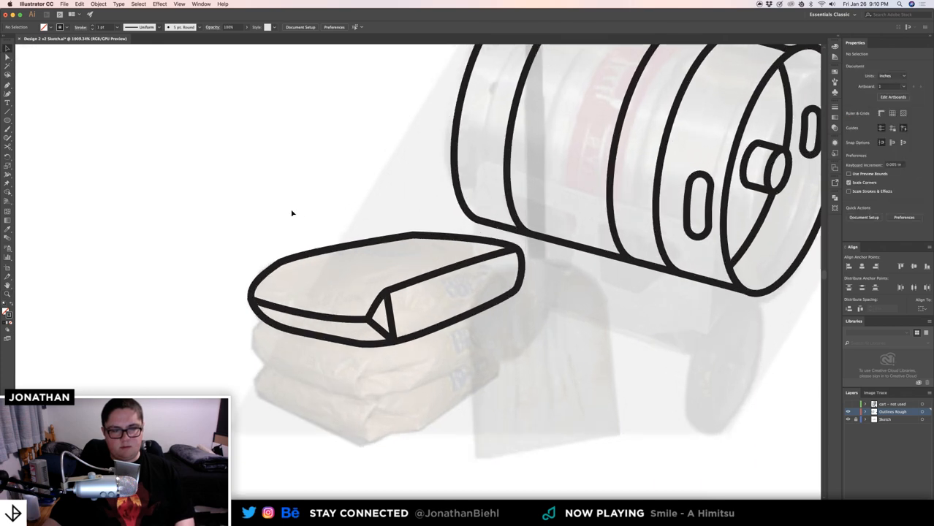
key(super+space)
drag(400, 312, 519, 320)
drag(446, 372, 437, 358)
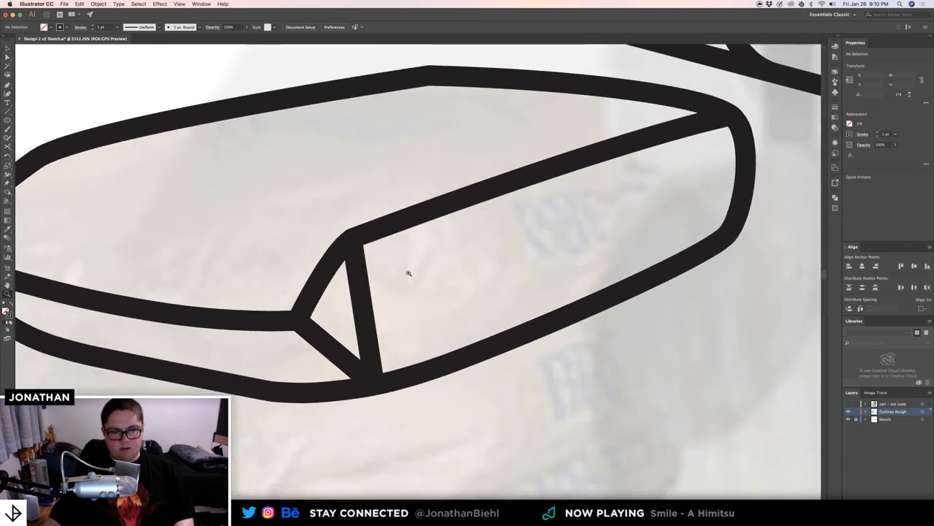
drag(394, 254, 368, 254)
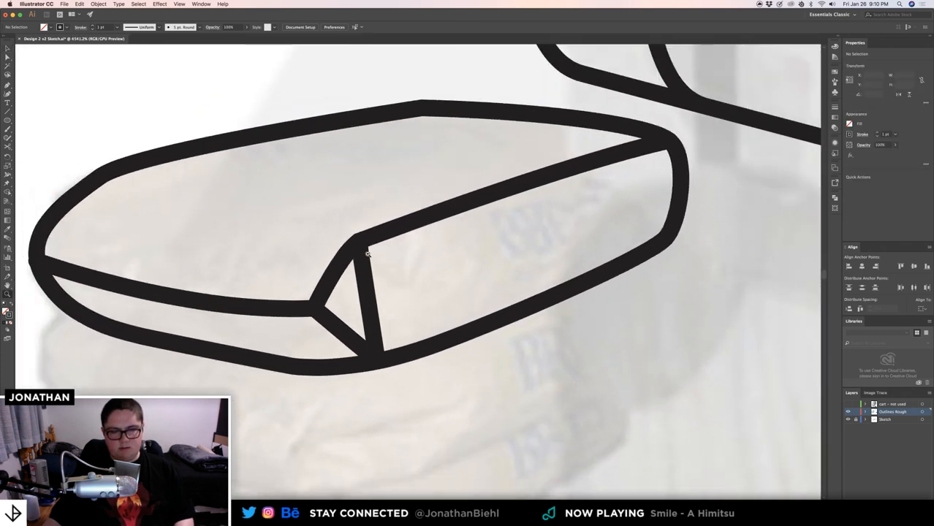
click(377, 301)
drag(378, 299, 336, 278)
super+click(420, 284)
- Draw a short curved crease inside the upper part of the triangular fold, ending on its curved right side
key(z)
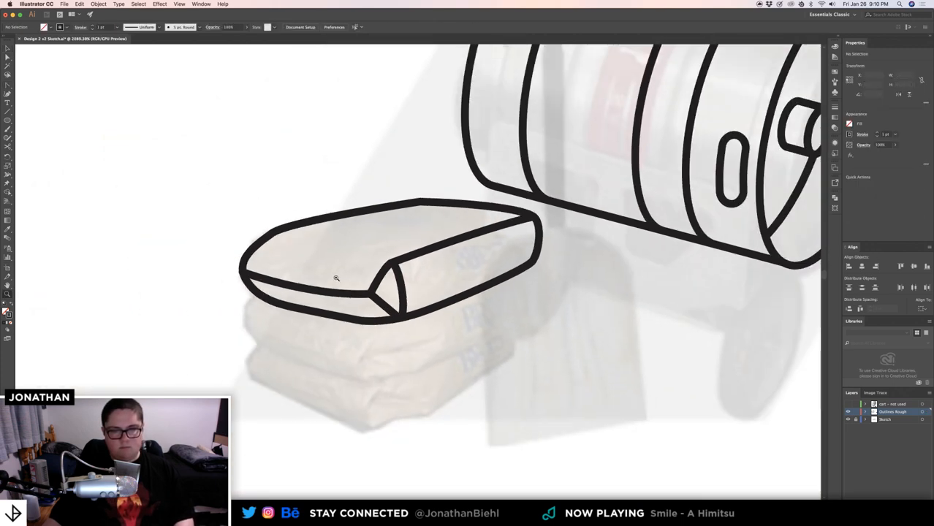
alt+click(358, 276)
drag(402, 296, 542, 296)
key(v)
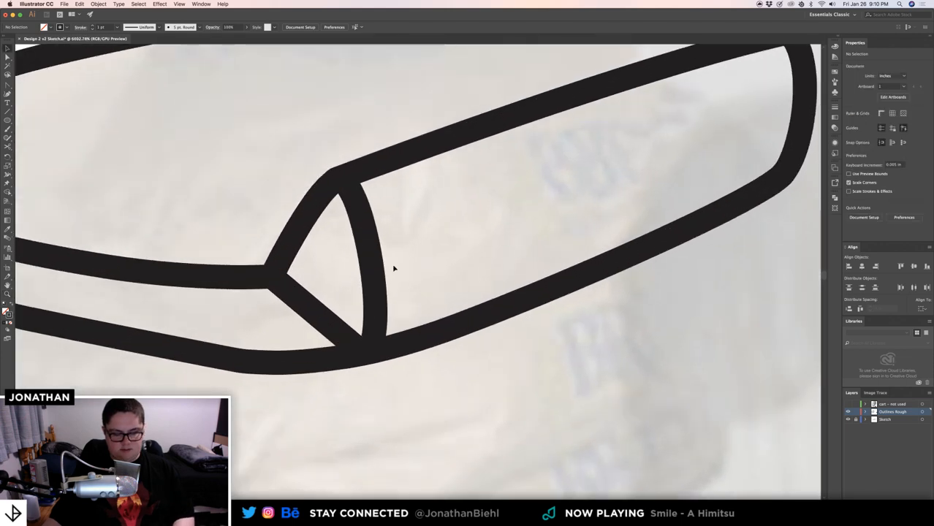
key(p)
click(310, 266)
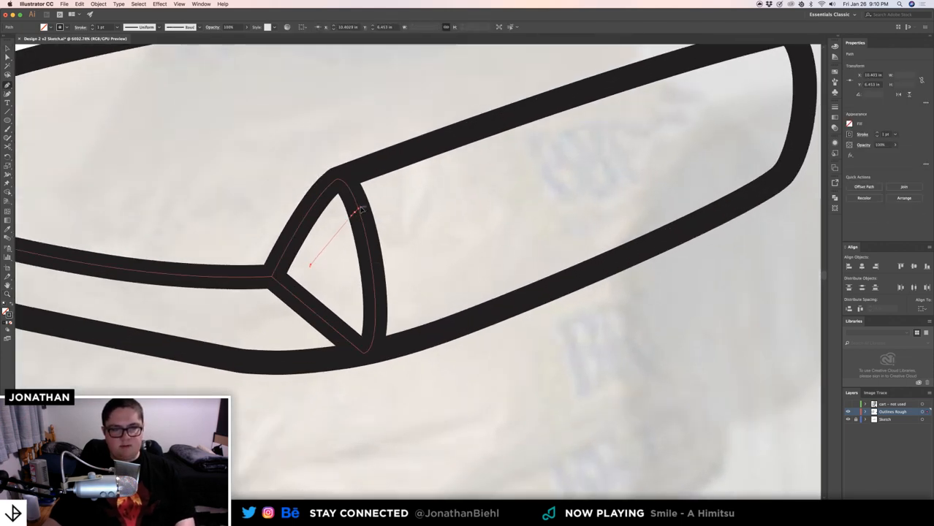
drag(355, 212, 372, 203)
key(v)
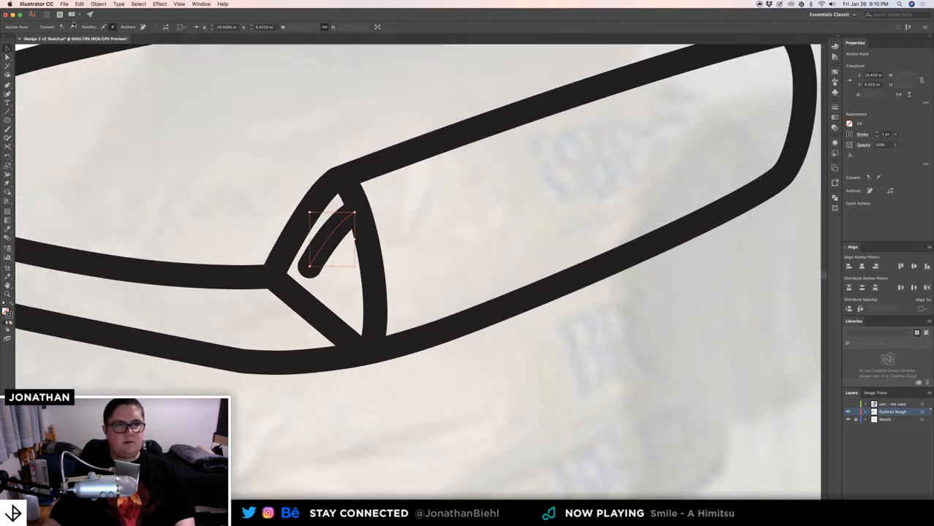
- Set the short crease's stroke to 0.5 pt and apply the width profile that tapers to a point at one end
click(334, 245)
click(331, 242)
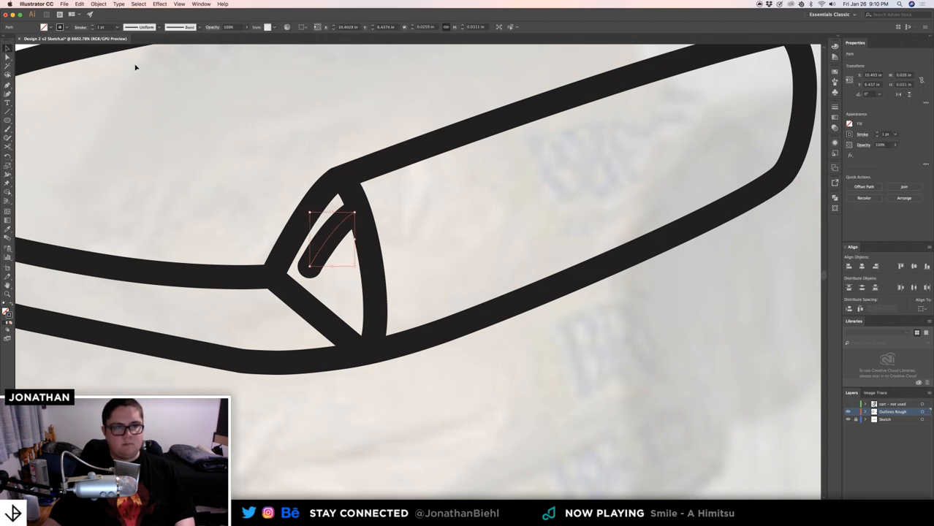
click(116, 27)
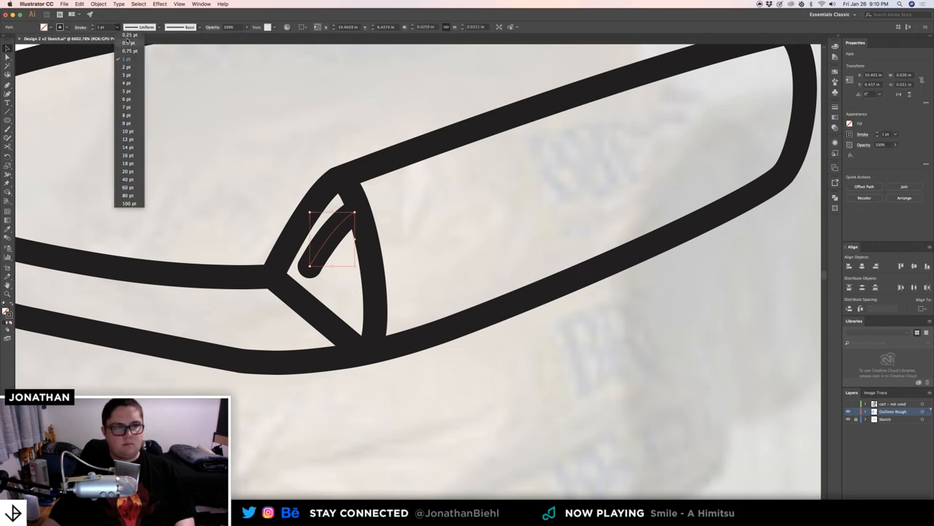
click(129, 44)
click(199, 27)
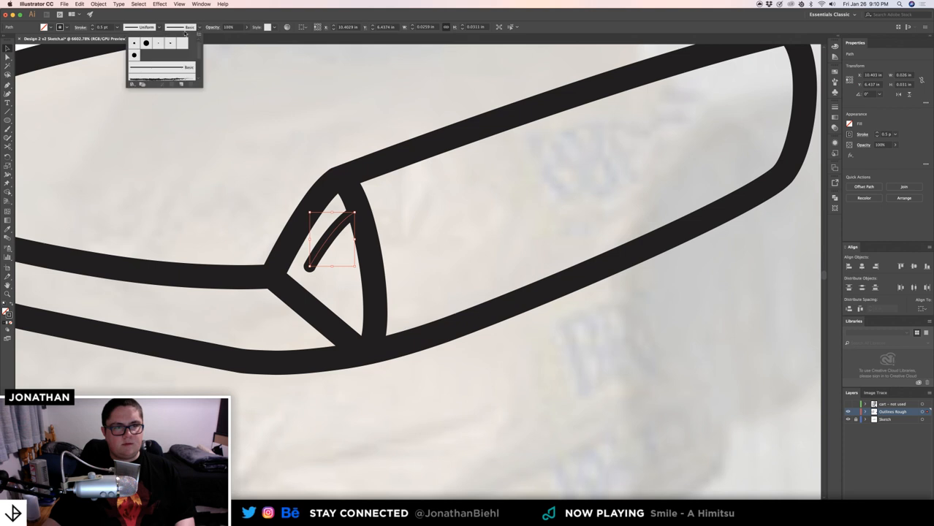
click(161, 27)
click(161, 27)
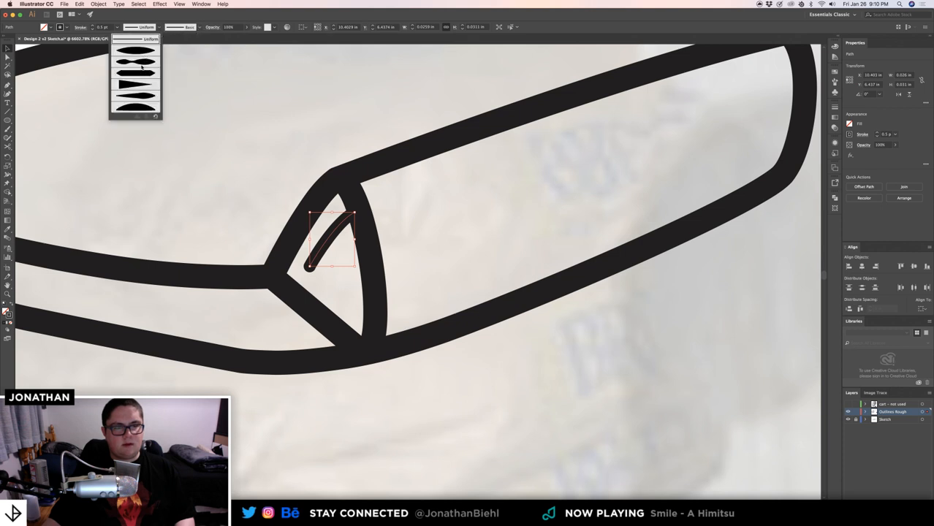
click(132, 96)
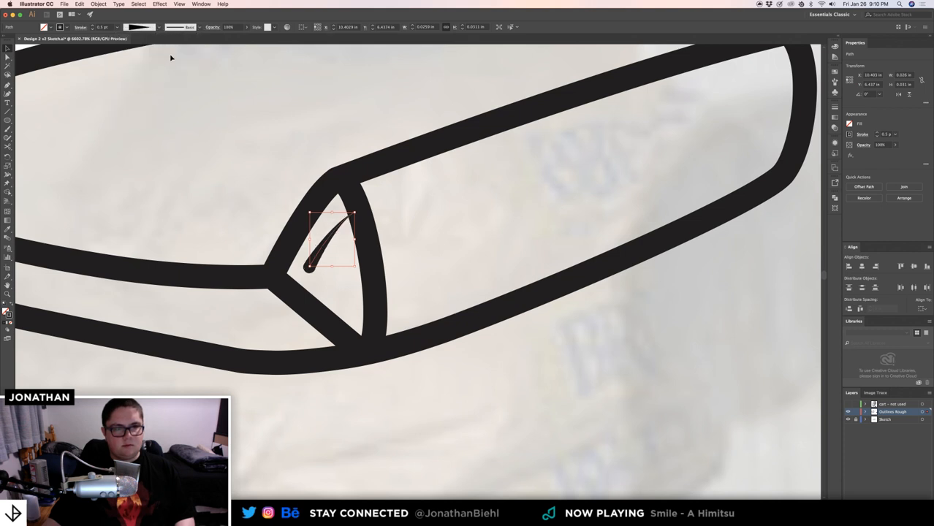
- Flip the short crease's width profile so it tapers toward the inside of the fold, and deselect it
click(81, 27)
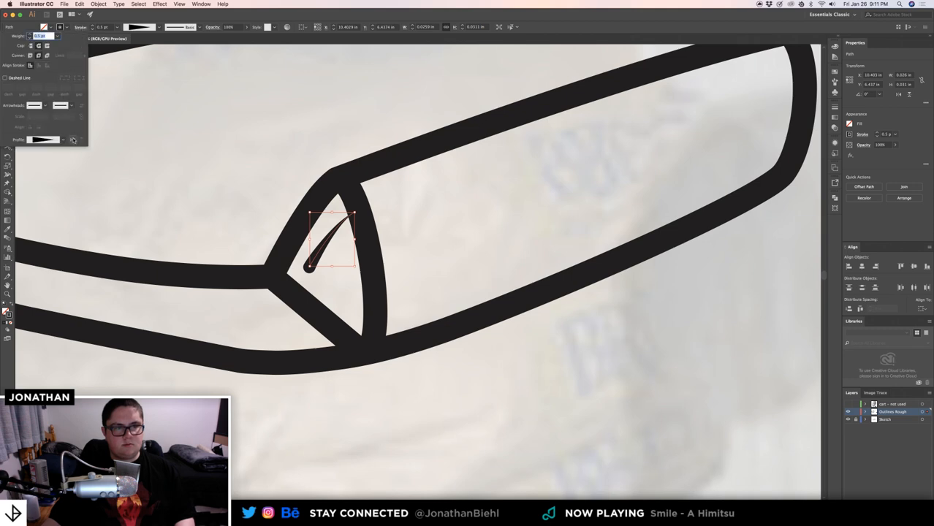
click(73, 140)
click(250, 138)
- Start a second short crease inside the lower part of the triangular fold, curving toward its right side
key(z)
drag(363, 236, 399, 250)
key(v)
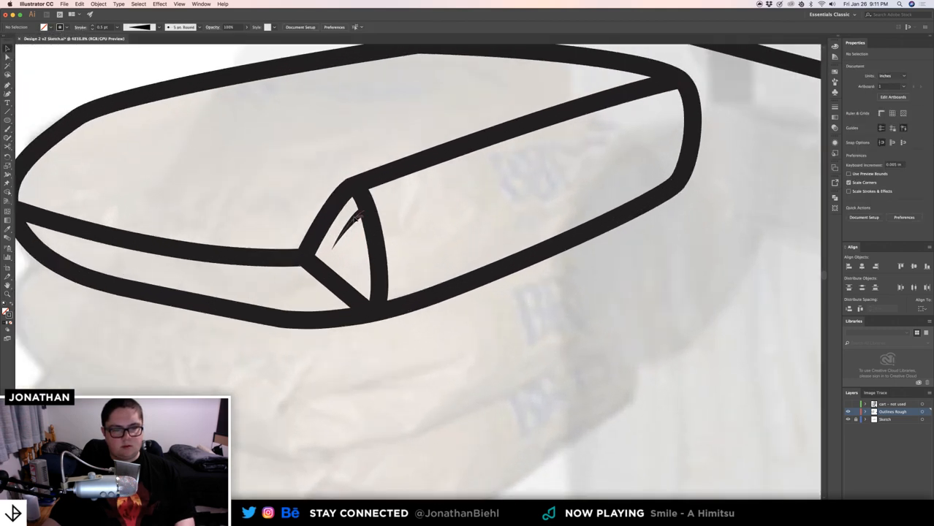
click(355, 219)
click(362, 269)
key(p)
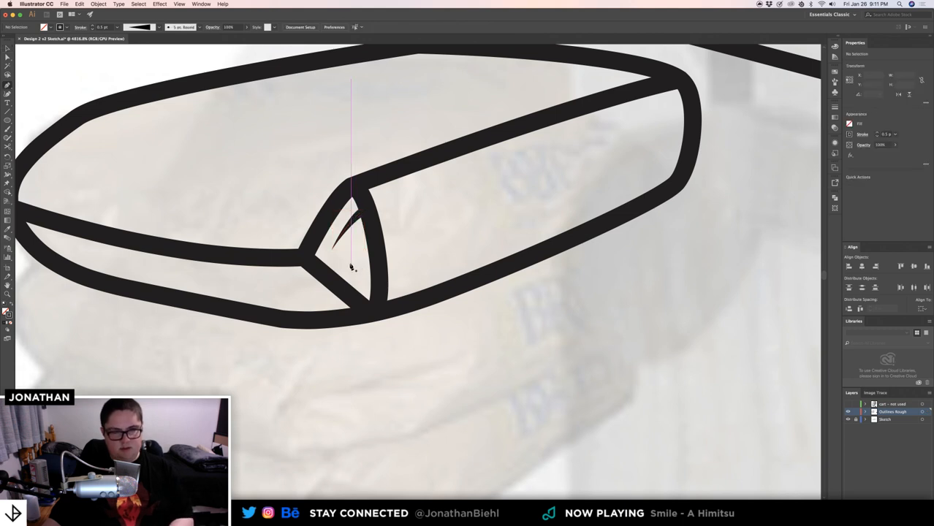
click(336, 260)
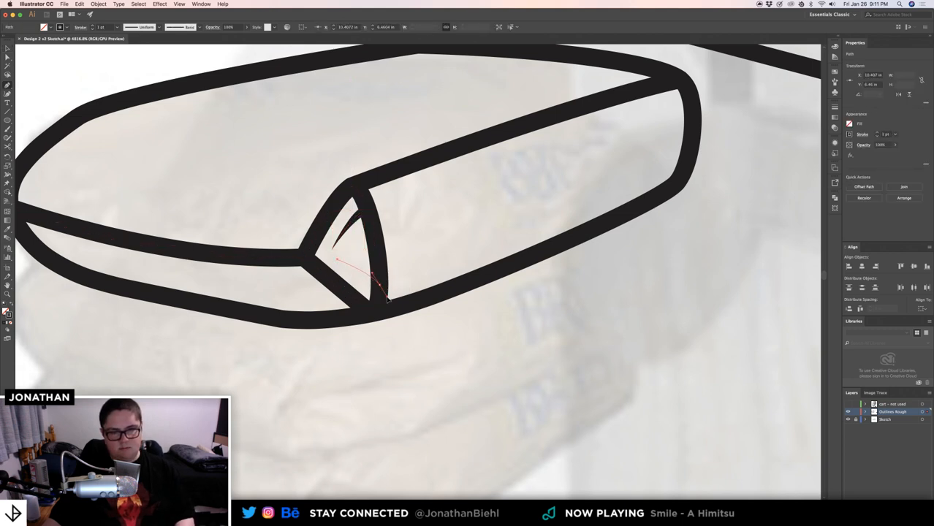
- Draw a short curved crease across the lower part of the bag's triangular end fold, matching the upper crease's 0.5 pt stroke
drag(380, 285, 381, 296)
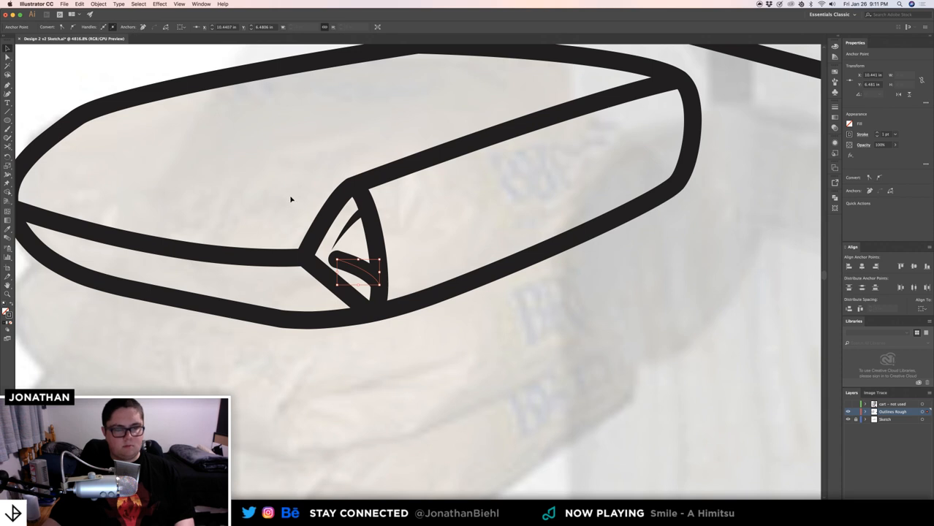
key(i)
click(354, 217)
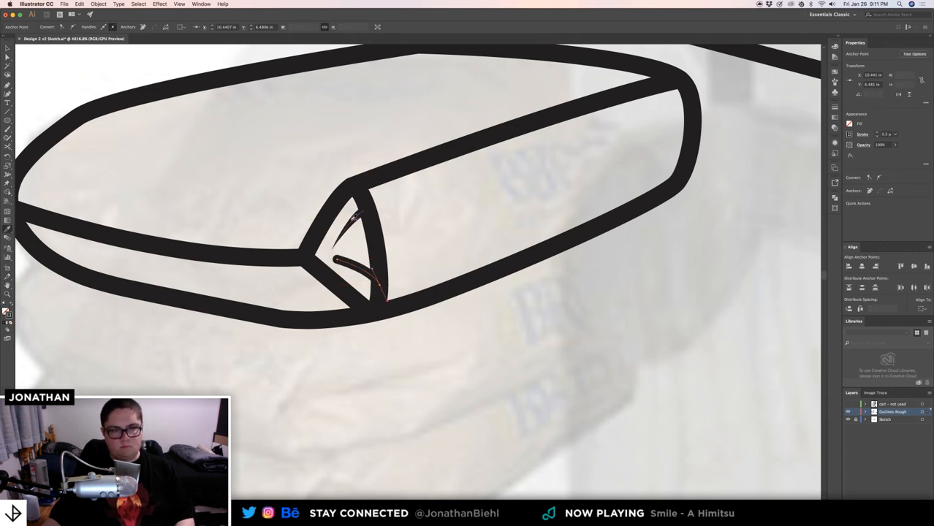
key(v)
click(330, 240)
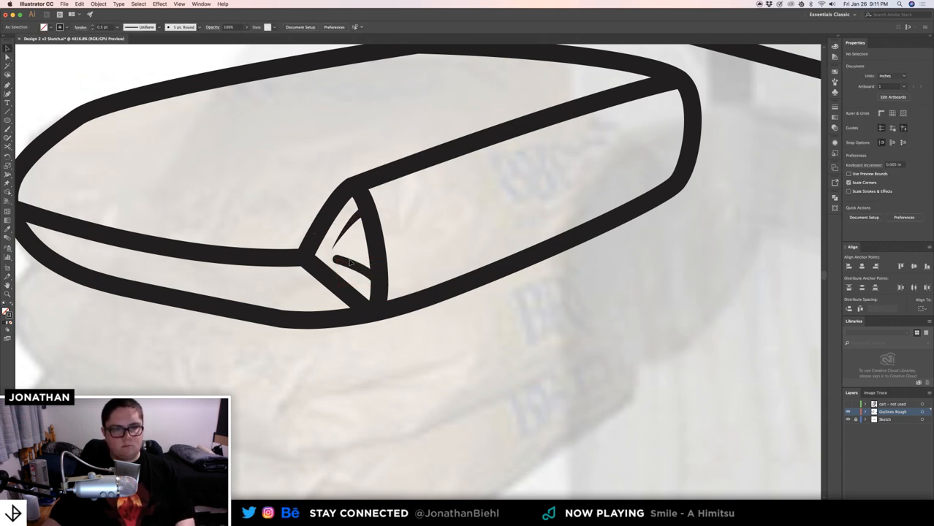
click(350, 265)
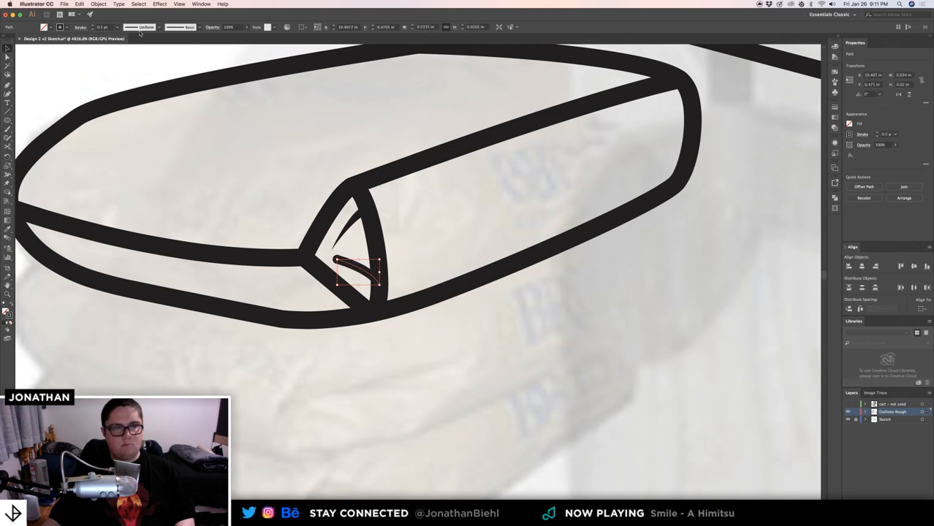
- Reshape the upper crease so its tapered tip reaches the inner corner of the bag's end fold
click(341, 234)
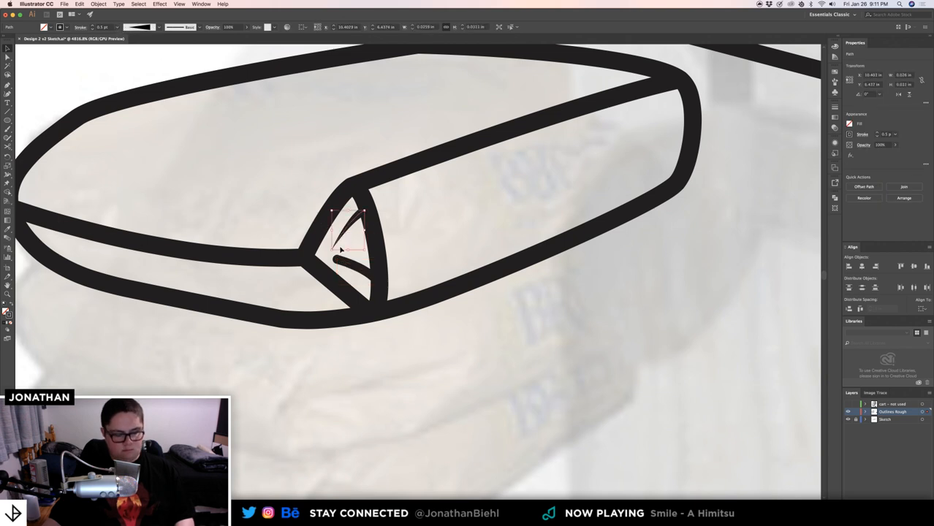
key(p)
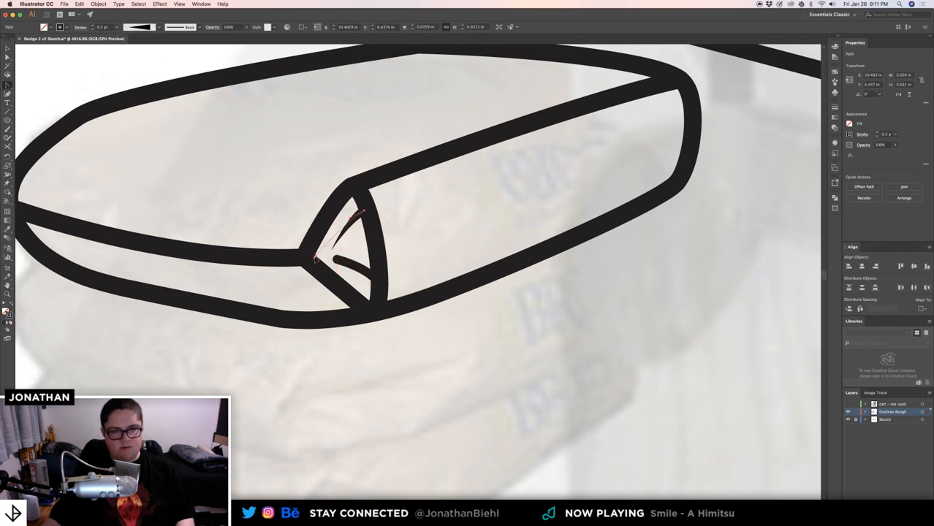
drag(315, 258, 385, 220)
super+click(361, 257)
- Move the lower crease's inner end to the fold corner where the upper crease's tip sits
key(z)
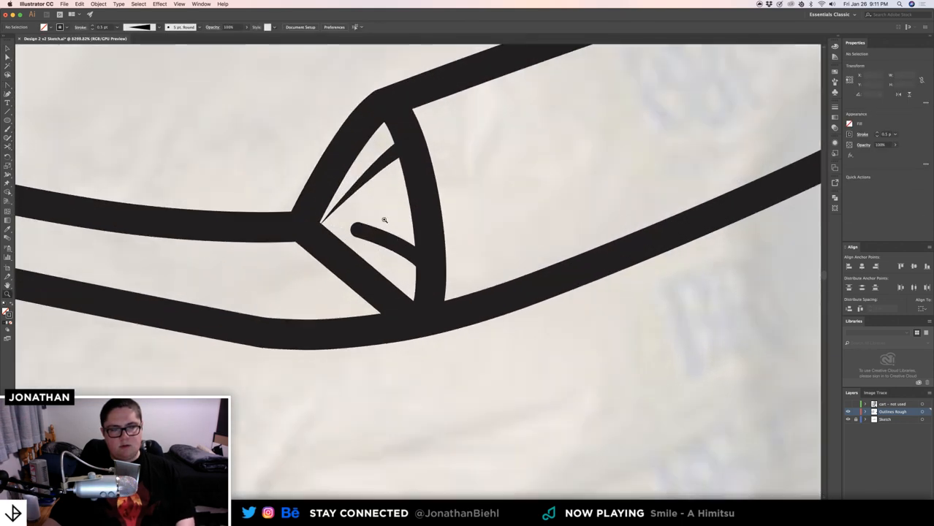
super+click(378, 243)
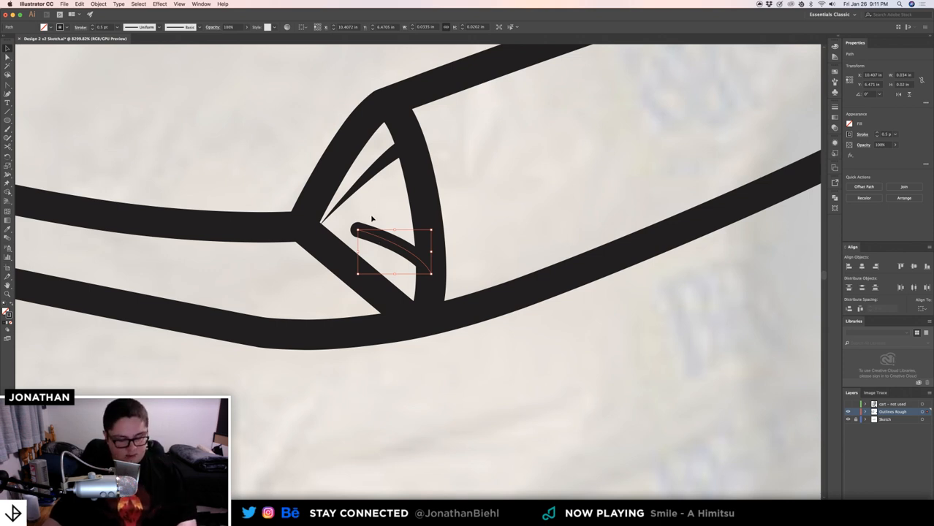
key(shift+x)
key(shift+x)
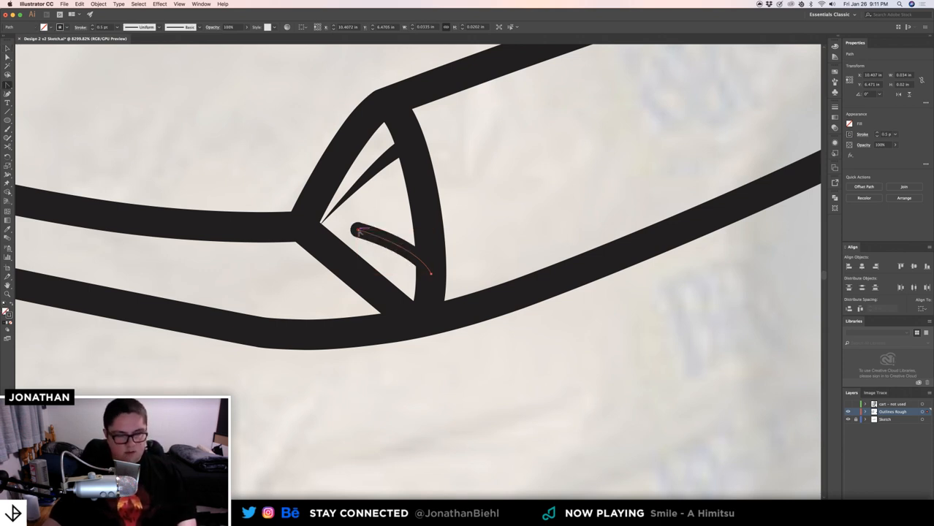
drag(356, 231, 320, 226)
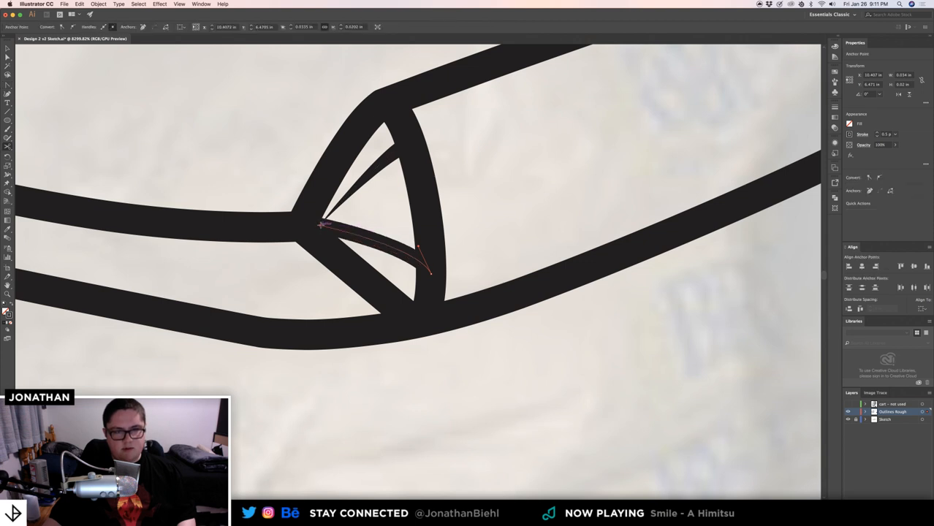
- Replace the lower crease with a tapered 0.5 pt curve from the fold corner to the fold's curved edge
key(\)
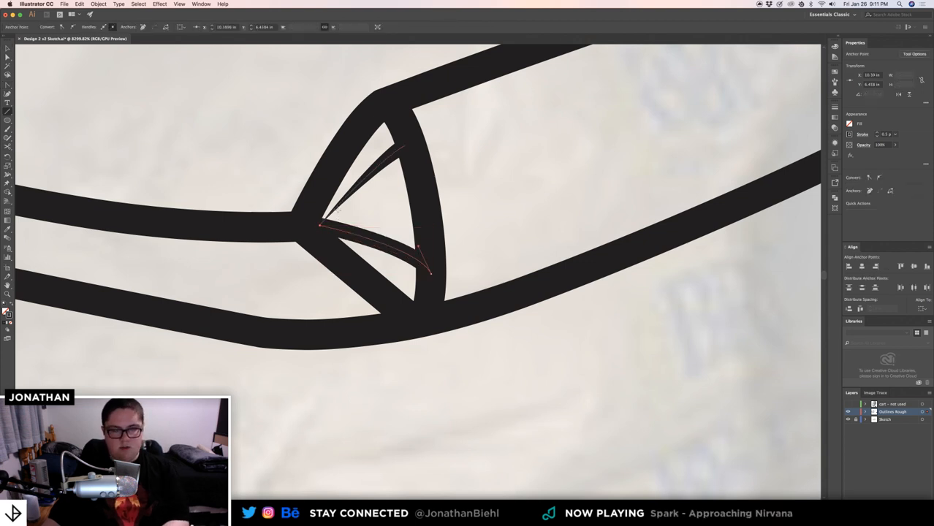
key(BackSpace)
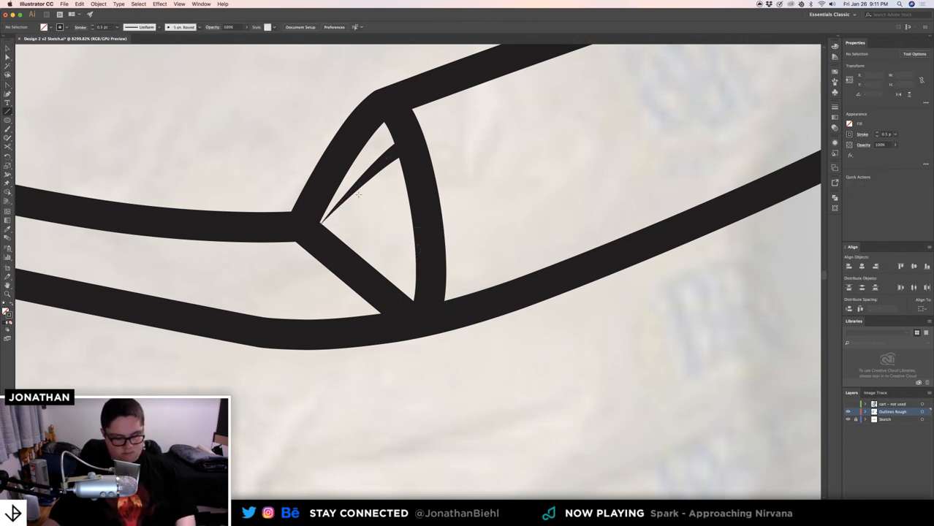
key(v)
drag(370, 175, 320, 225)
key(v)
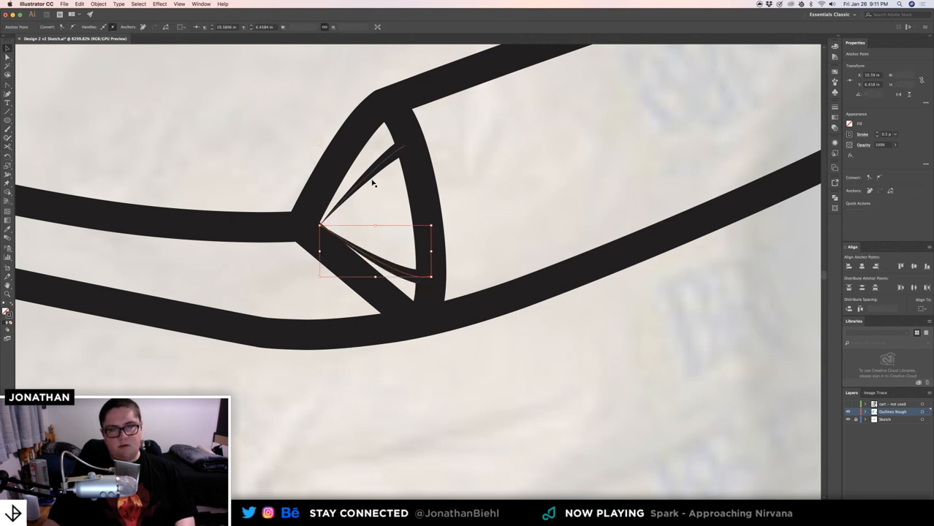
- Blend the upper and lower tapered creases to fan intermediate creases out from the fold corner
shift+click(373, 174)
click(119, 3)
mouse_move(99, 4)
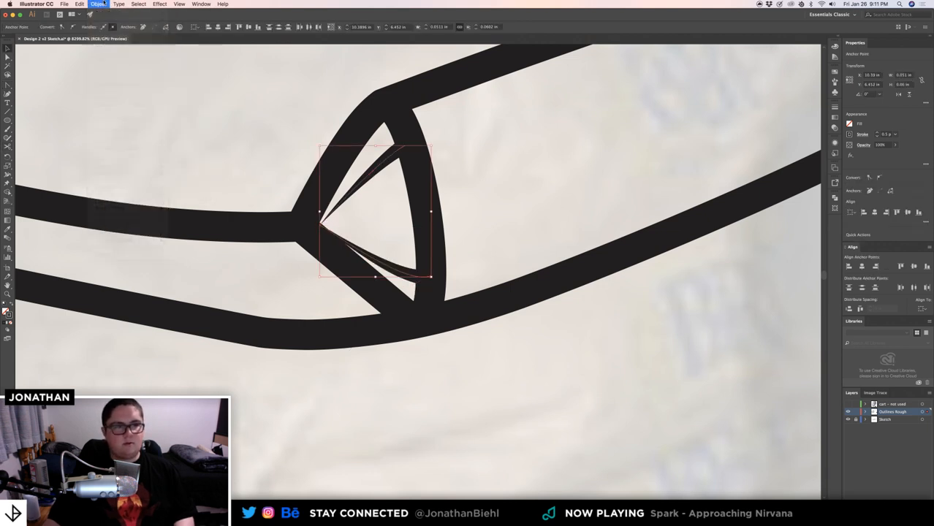
mouse_move(131, 181)
click(191, 182)
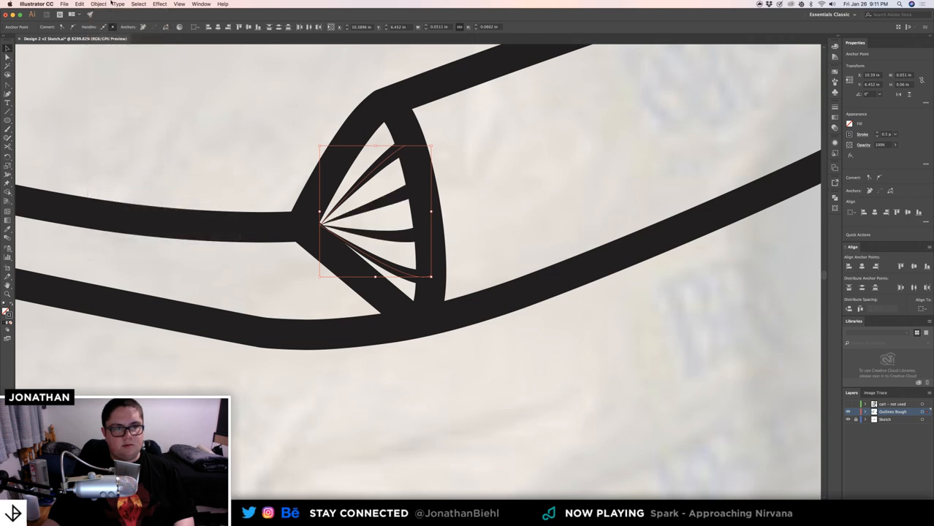
click(248, 81)
- Examine the fanned creases on the bag's end fold up close and from farther out
key(z)
drag(295, 105, 134, 96)
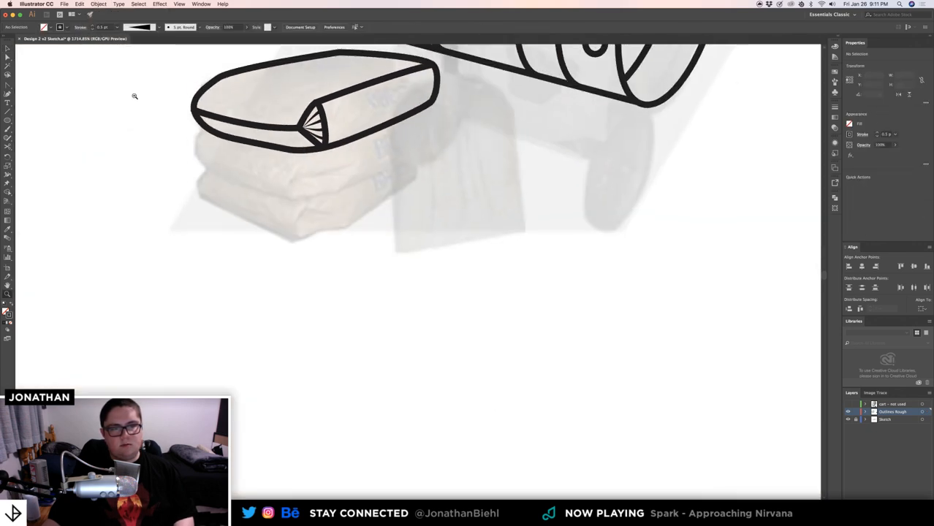
drag(246, 92, 243, 143)
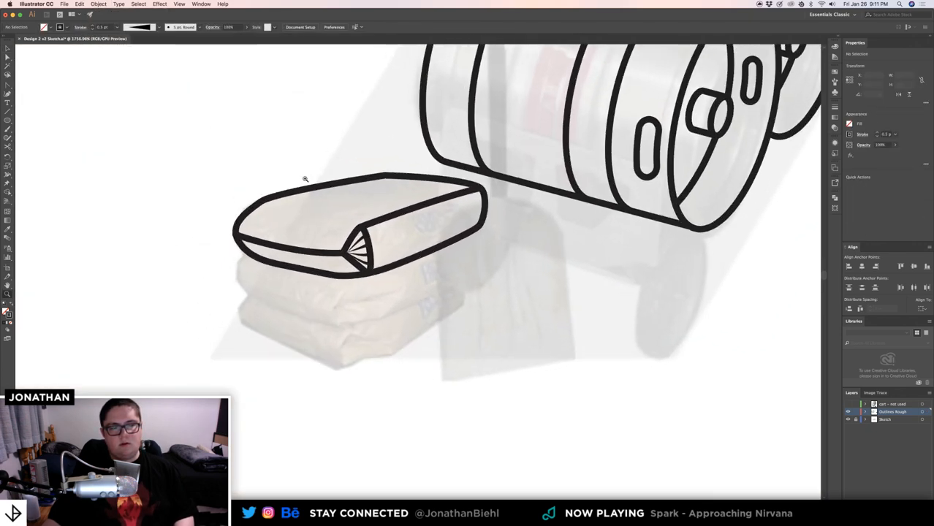
drag(418, 263, 490, 259)
key(v)
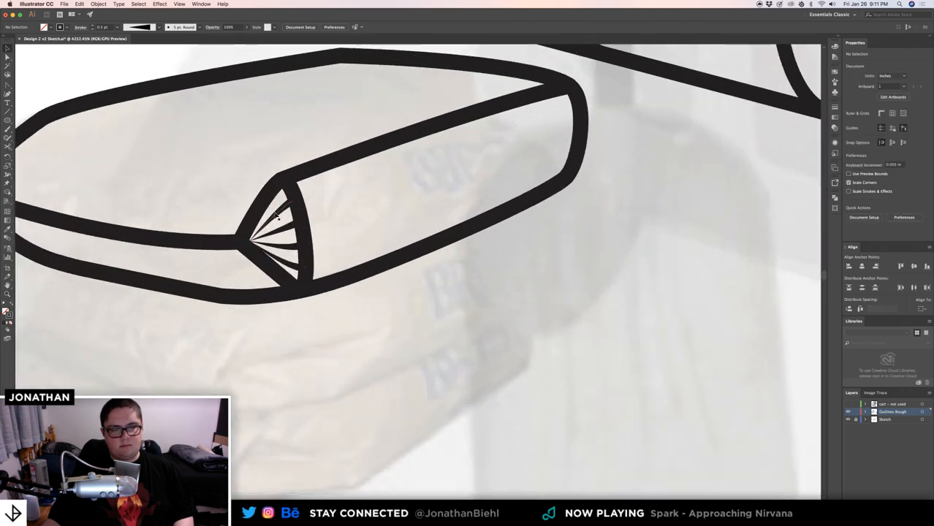
key(z)
drag(359, 222, 260, 168)
drag(232, 104, 256, 131)
key(v)
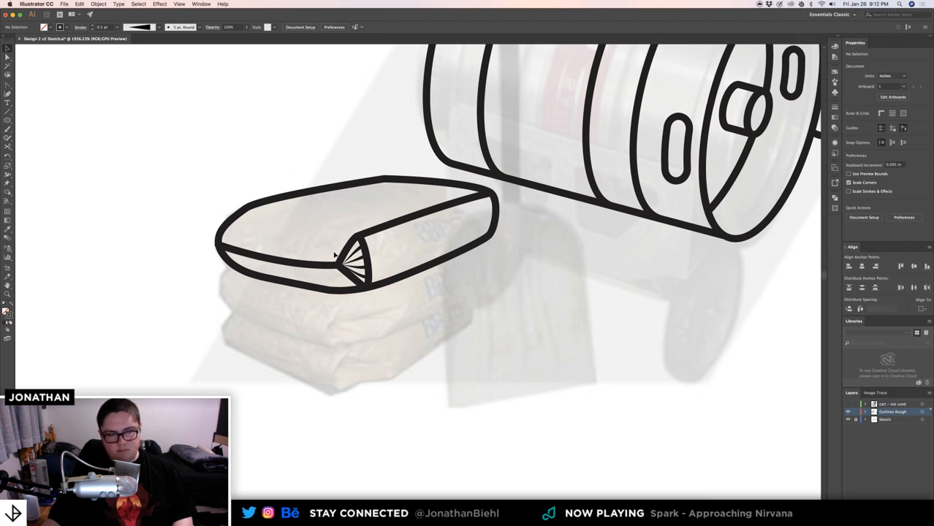
drag(335, 254, 470, 233)
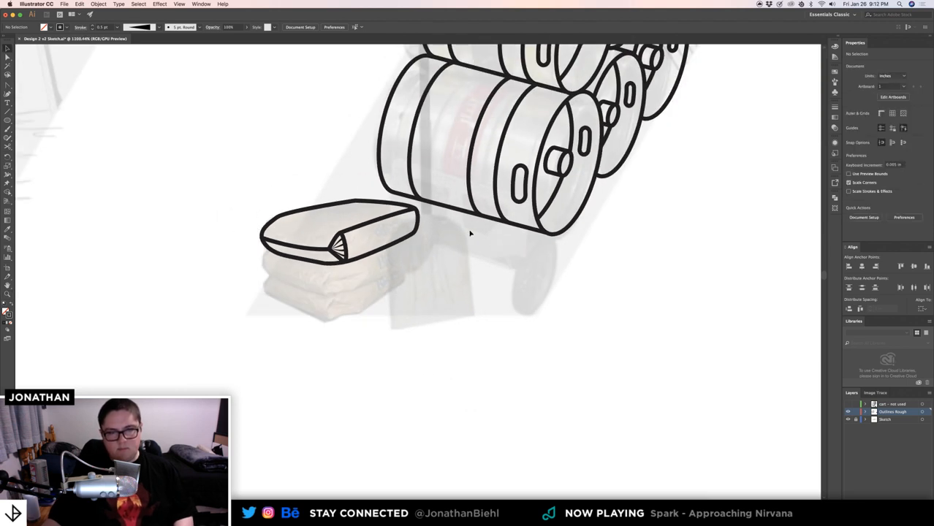
- Hide the Sketch layer and examine the bag outline and its creases without the reference
click(848, 420)
key(z)
drag(492, 302, 468, 301)
mouse_move(434, 269)
mouse_down()
mouse_move(513, 346)
mouse_move(433, 346)
mouse_up()
drag(505, 354, 619, 358)
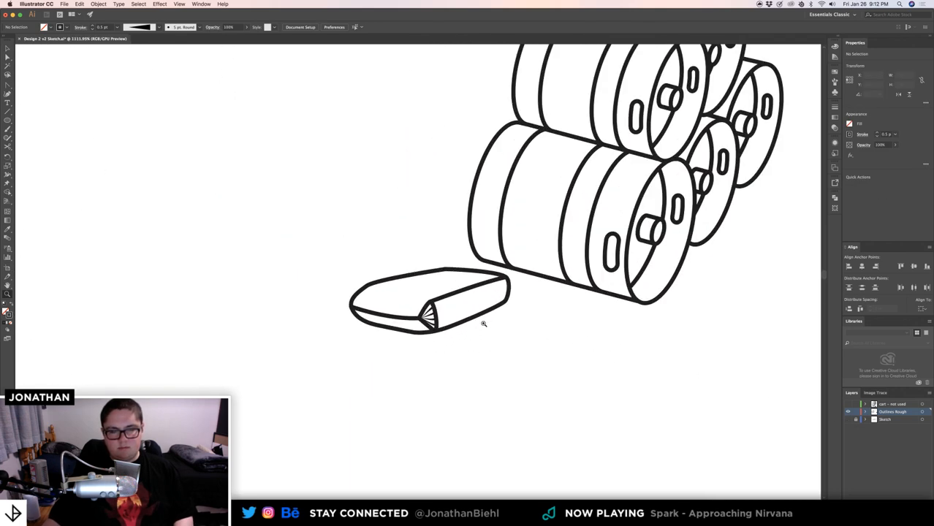
drag(415, 318, 546, 313)
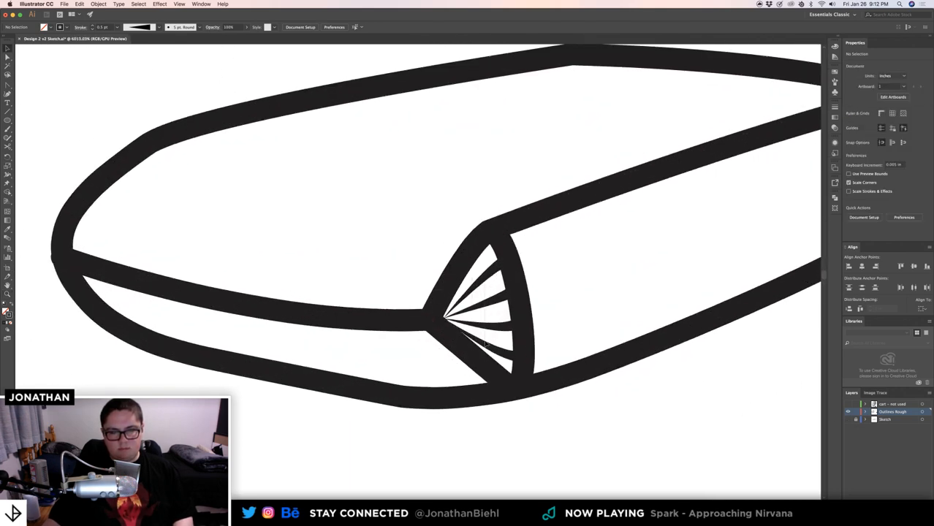
- Widen the inner ends of the blended creases at the fold corner with the Width tool
click(486, 343)
key(shift+w)
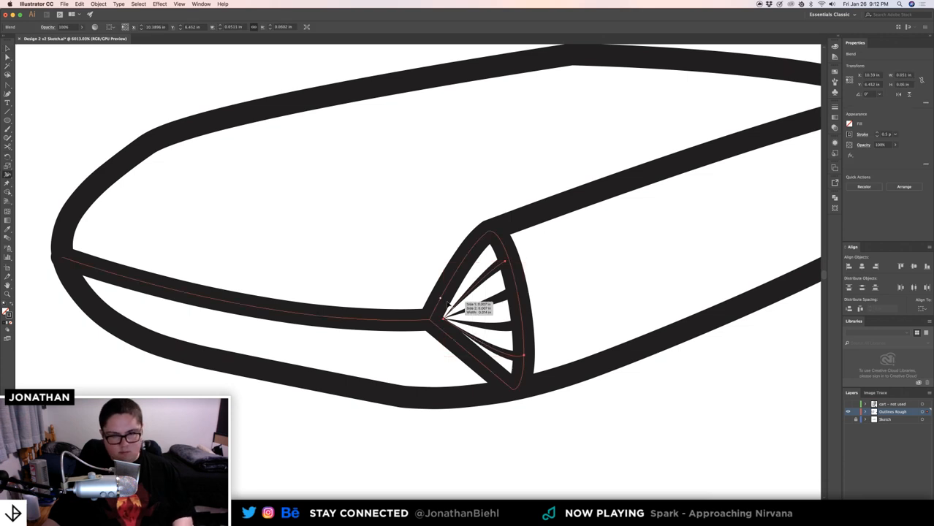
mouse_move(444, 319)
mouse_down()
mouse_move(449, 334)
mouse_move(450, 320)
mouse_up()
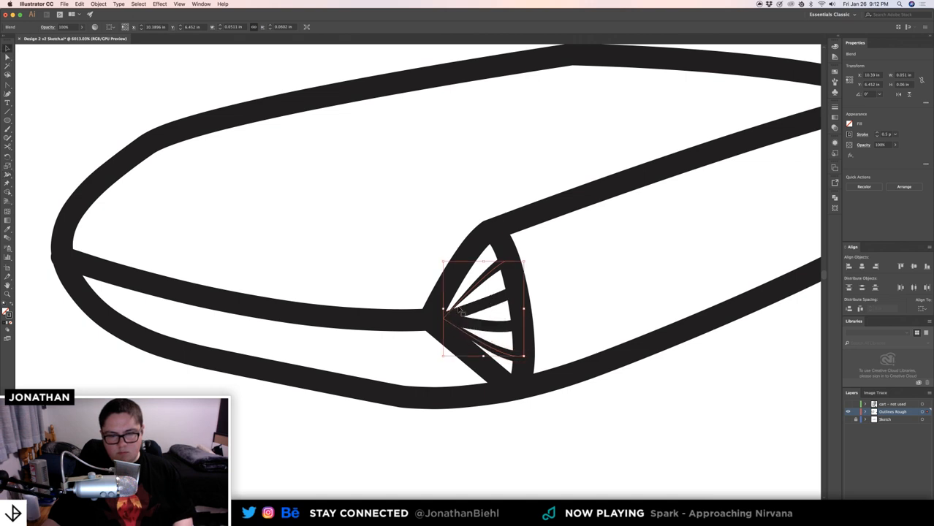
key(shift+w)
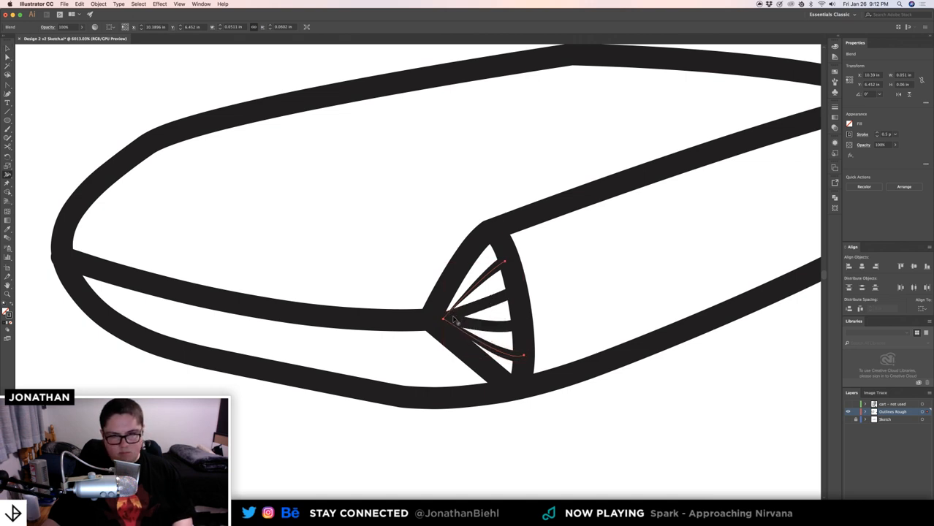
drag(448, 321, 448, 321)
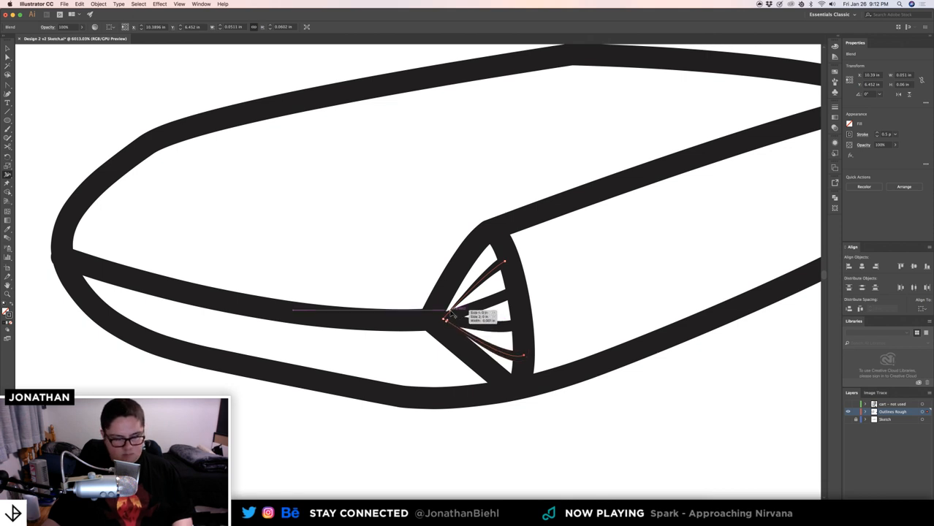
drag(450, 315, 449, 316)
super+click(408, 280)
- Examine the thickened creases where they meet at the fold corner and within the whole bag outline
mouse_move(431, 283)
mouse_down()
mouse_move(361, 282)
mouse_move(371, 288)
mouse_up()
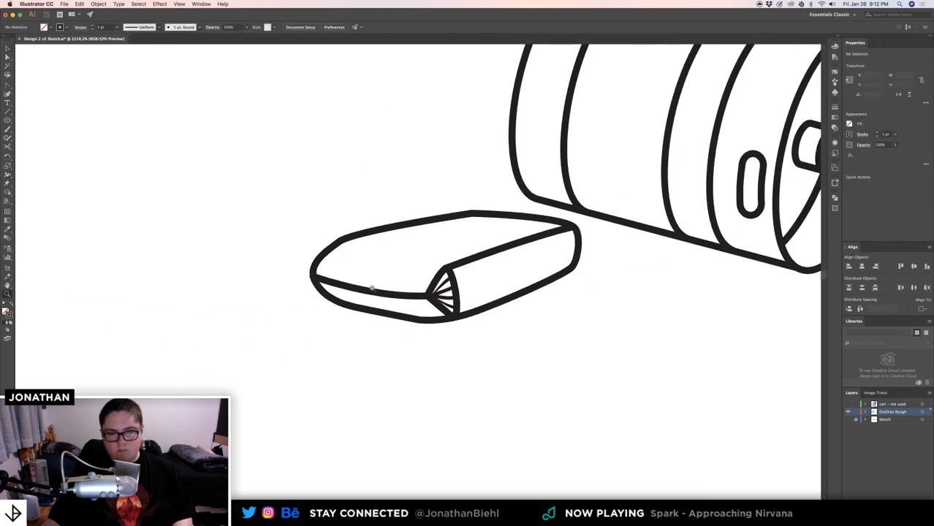
key(v)
key(z)
drag(462, 305, 624, 332)
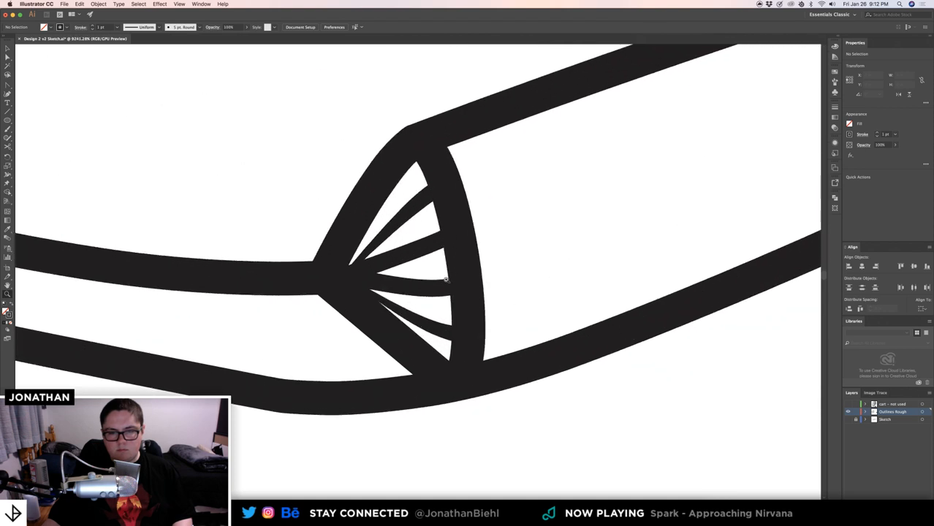
drag(372, 264, 371, 284)
drag(453, 289, 279, 320)
key(v)
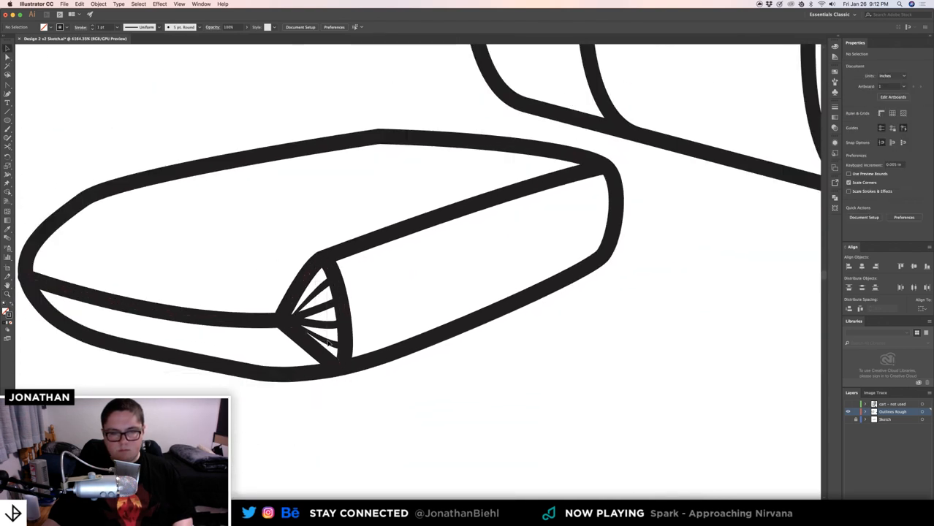
- Delete the blended crease lines from the bag's triangular end fold
click(329, 343)
key(shift+x)
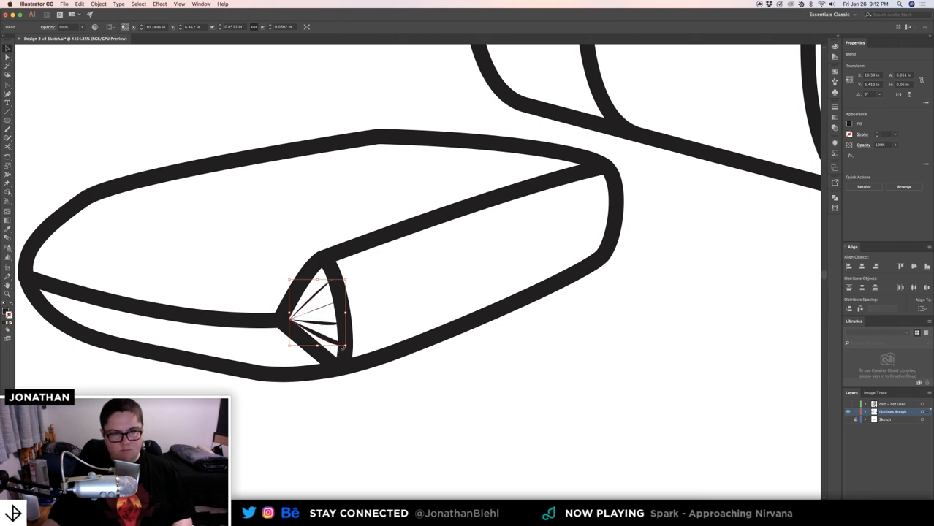
key(shift+x)
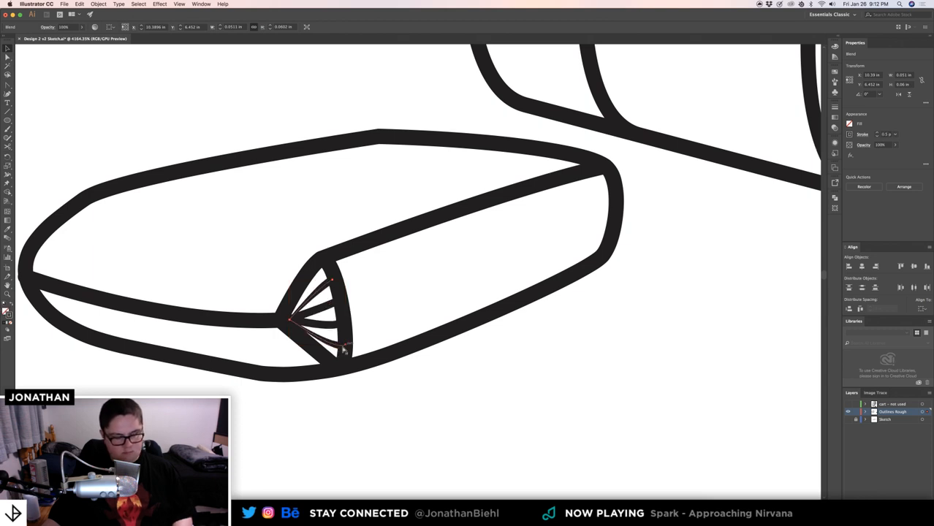
key(Delete)
drag(378, 342, 298, 335)
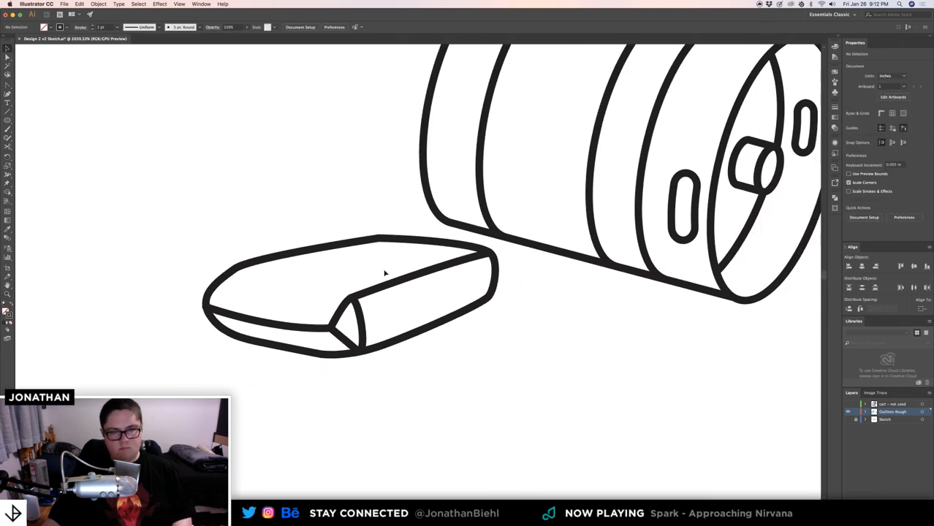
- Show the Sketch layer again and expand the top bag's strokes into filled shapes
click(853, 419)
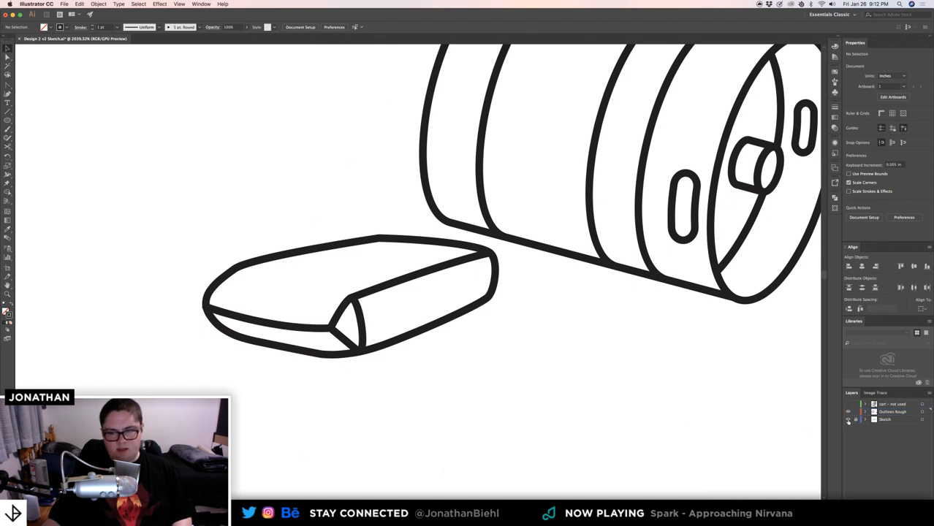
click(848, 420)
drag(516, 355, 475, 350)
drag(321, 267, 395, 392)
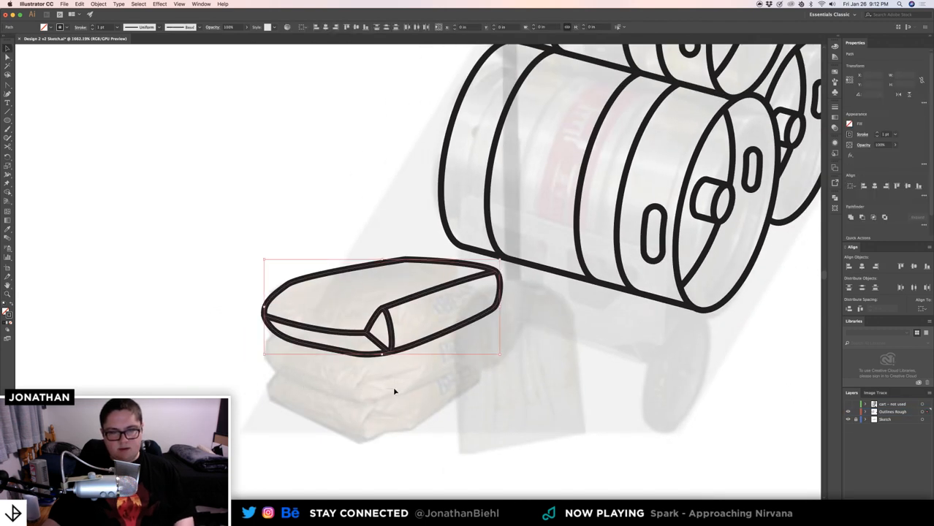
drag(378, 338, 404, 338)
click(95, 5)
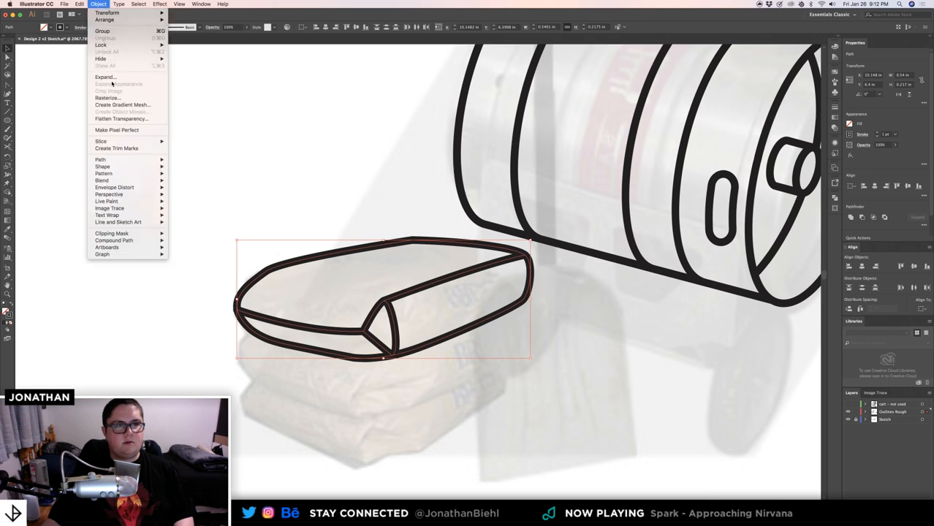
click(114, 77)
key(Return)
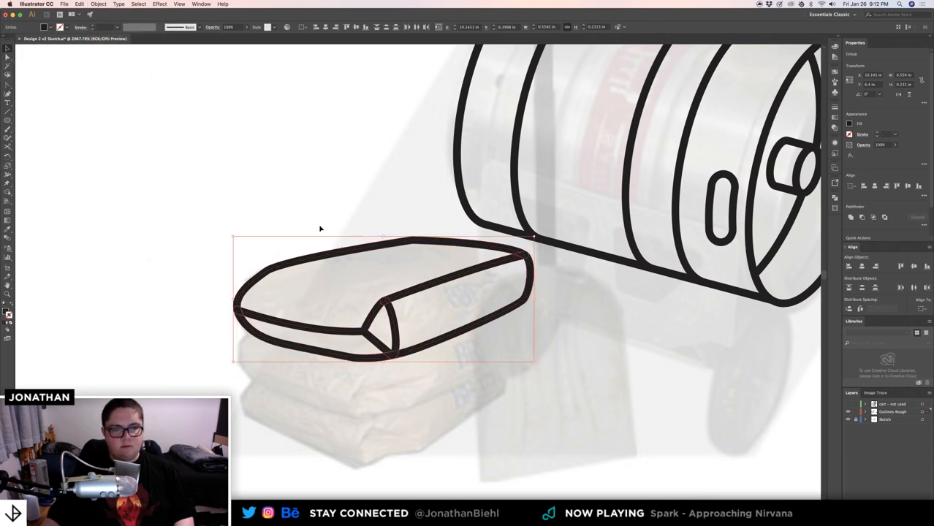
- Try to trim the side crease's overhanging end at the bag's left tip with the Shape Builder
click(328, 217)
key(z)
drag(325, 217, 254, 217)
drag(353, 235, 415, 249)
key(v)
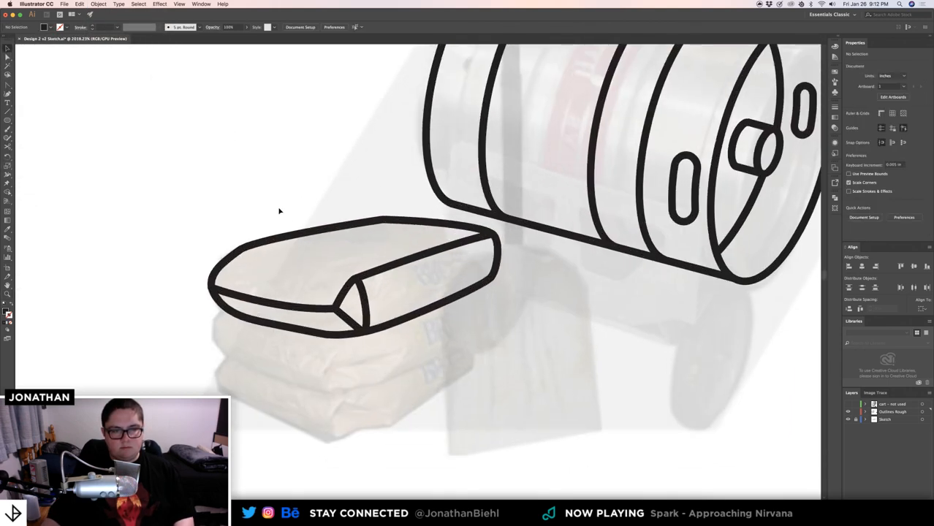
key(z)
drag(346, 281, 303, 273)
key(v)
key(z)
drag(205, 289, 354, 305)
key(v)
drag(271, 229, 329, 322)
key(shift+m)
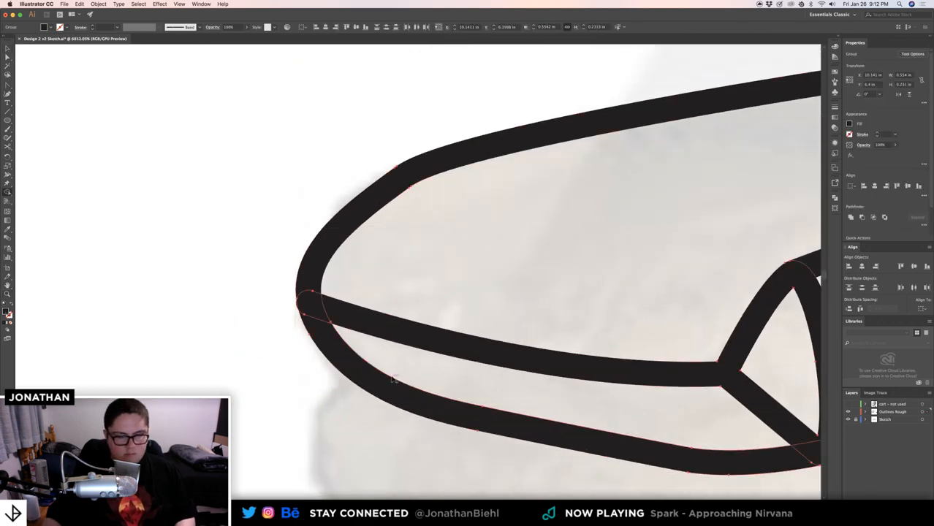
alt+click(297, 310)
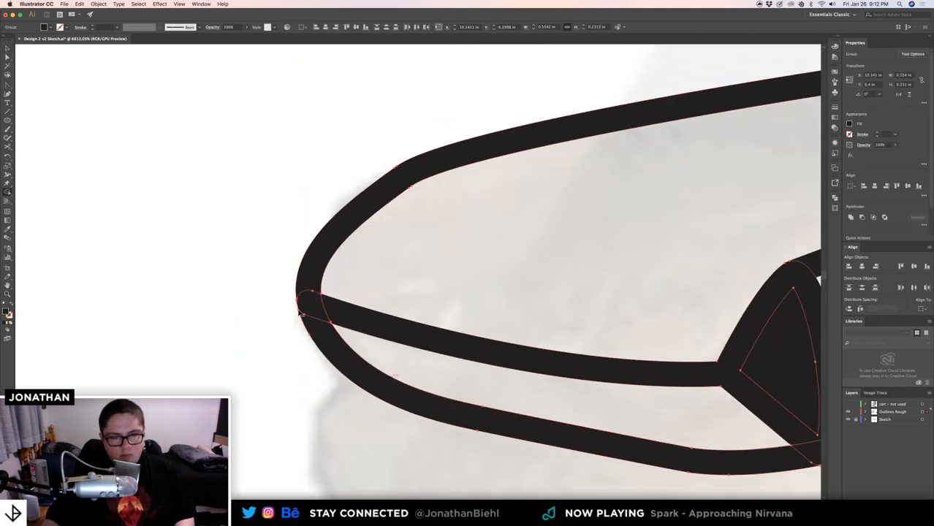
key(z)
drag(340, 310, 502, 328)
key(v)
click(282, 240)
key(super+z)
- Try to cut away the rounded crease end beyond the bag's left contour at closer range with the Shape Builder
key(z)
drag(406, 259, 502, 267)
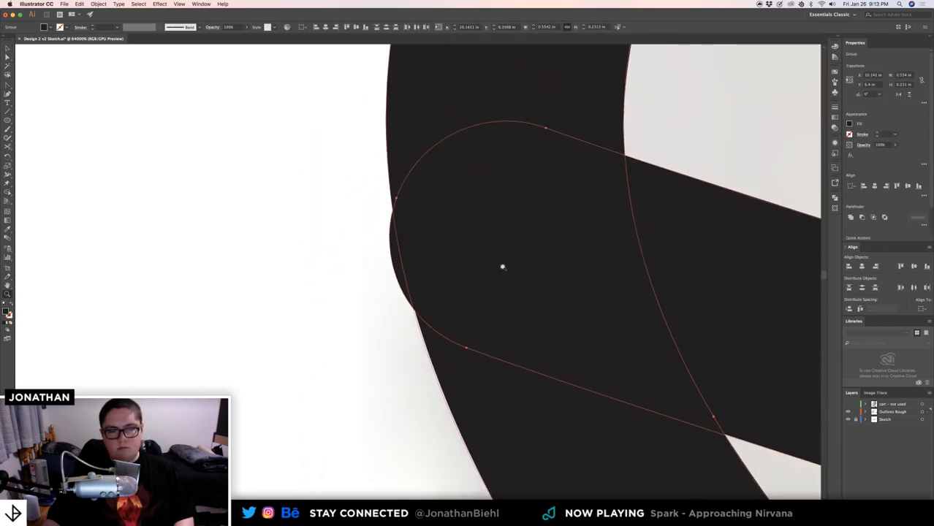
key(shift+m)
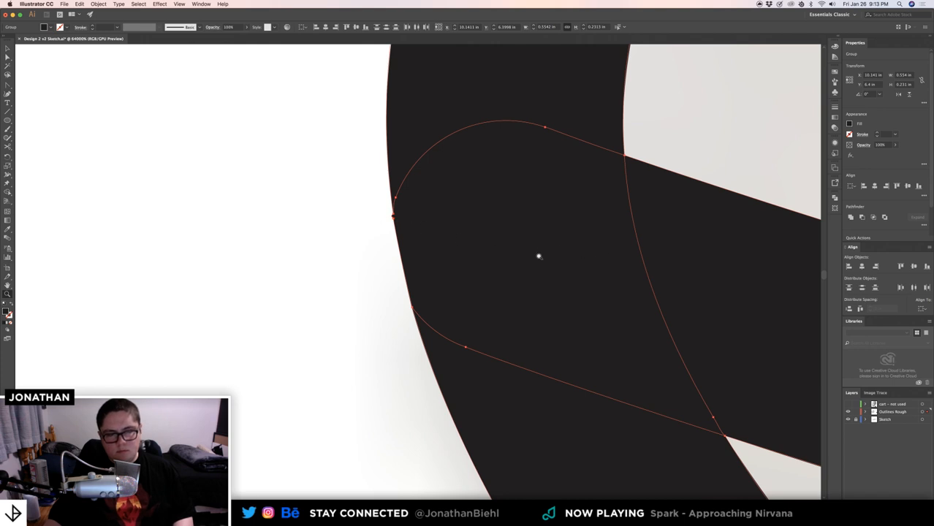
super+click(364, 218)
key(super+z)
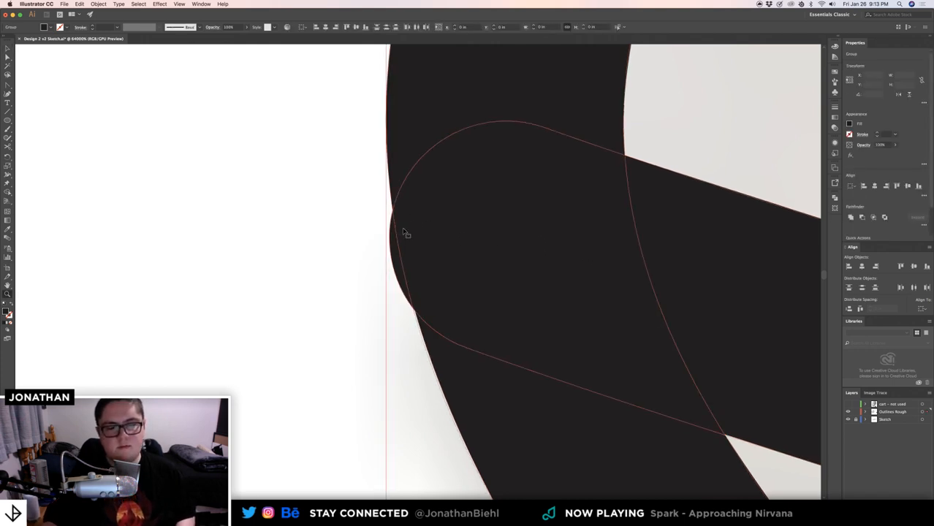
- Remove the sliver of the side crease protruding beyond the bag's left outline with the Shape Builder
click(331, 223)
drag(368, 226, 179, 228)
drag(319, 233, 502, 233)
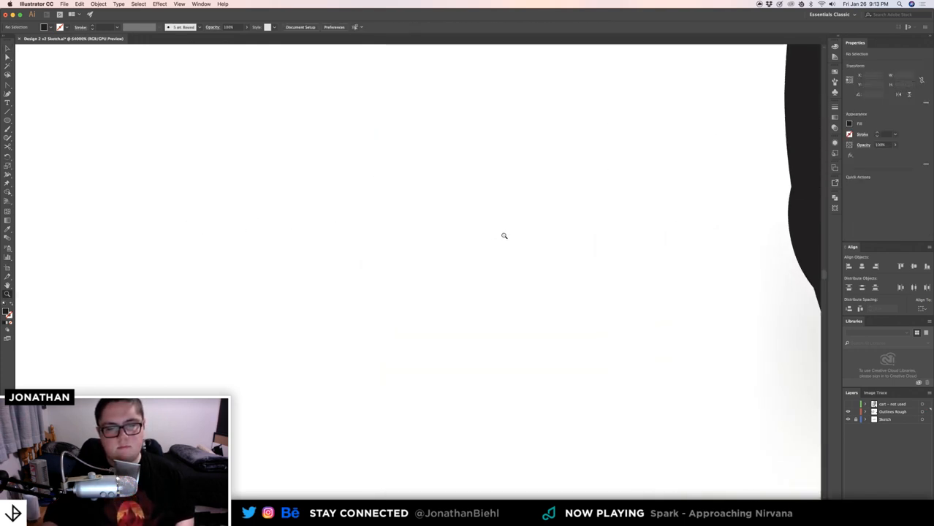
drag(518, 198, 413, 182)
click(655, 347)
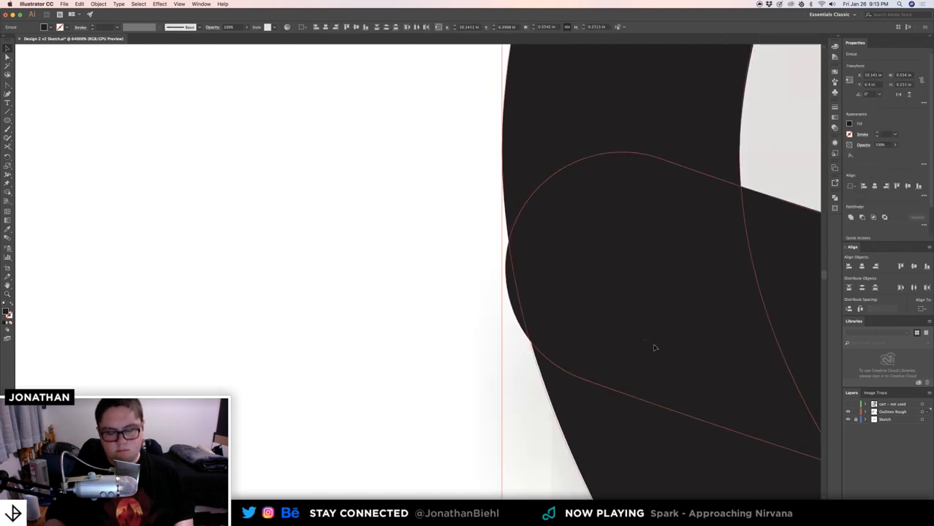
key(shift+m)
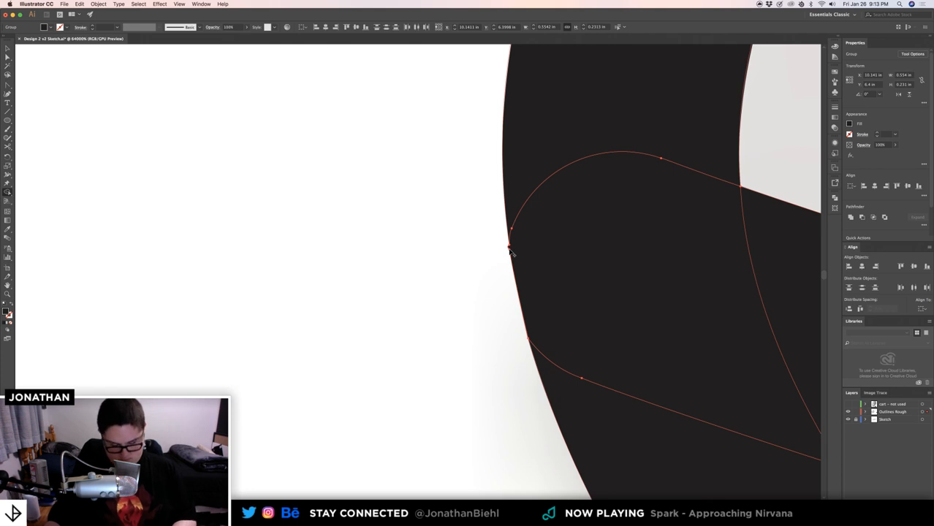
- Clean up the leftover anchor points at the trimmed crease end so they follow the bag's outer contour
key(p)
super+click(509, 249)
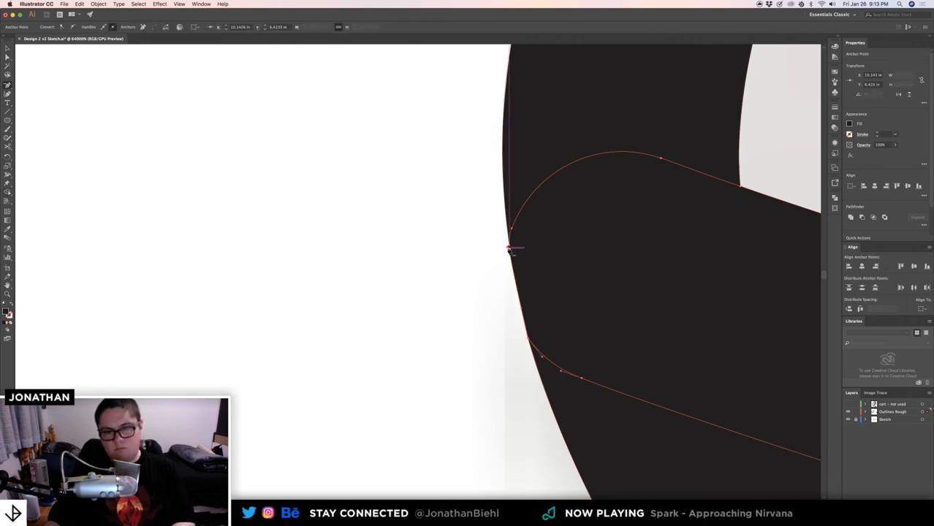
drag(510, 250, 510, 250)
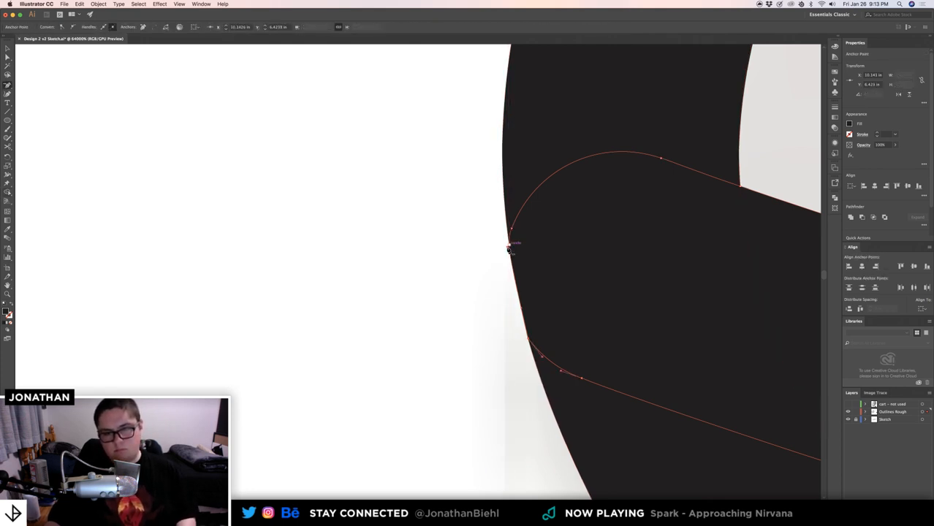
click(509, 250)
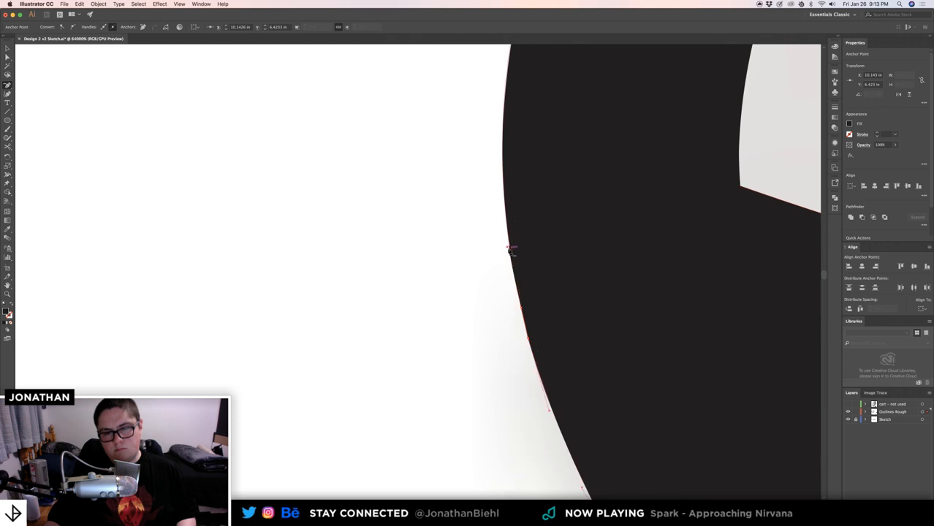
click(510, 249)
click(535, 271)
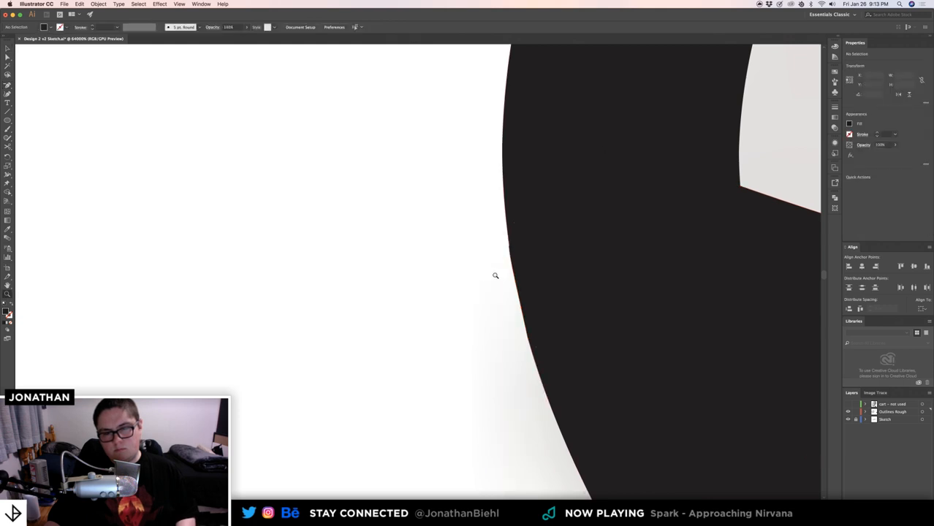
- Unite all of the bag's expanded outline and crease shapes into one compound shape
scroll(494, 274, down, 5)
drag(462, 290, 241, 274)
drag(568, 294, 687, 303)
key(v)
click(463, 287)
click(546, 362)
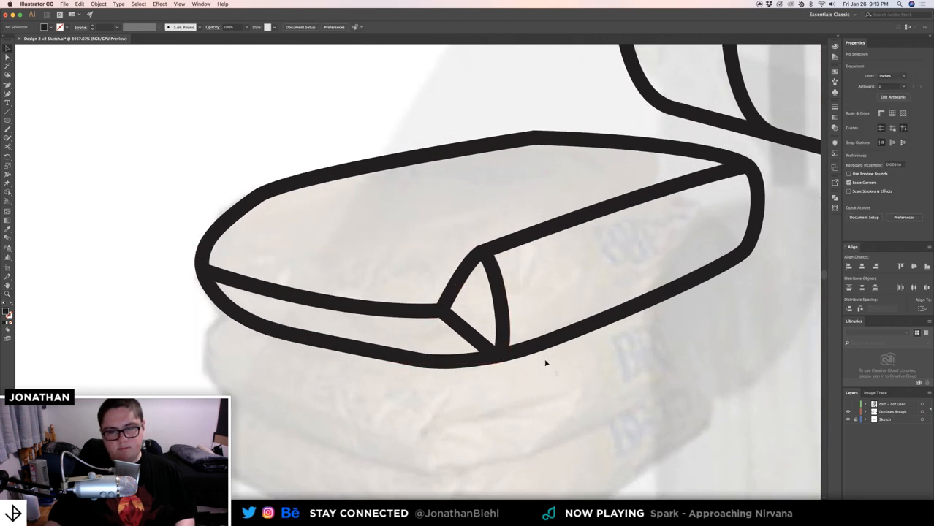
drag(559, 375, 174, 167)
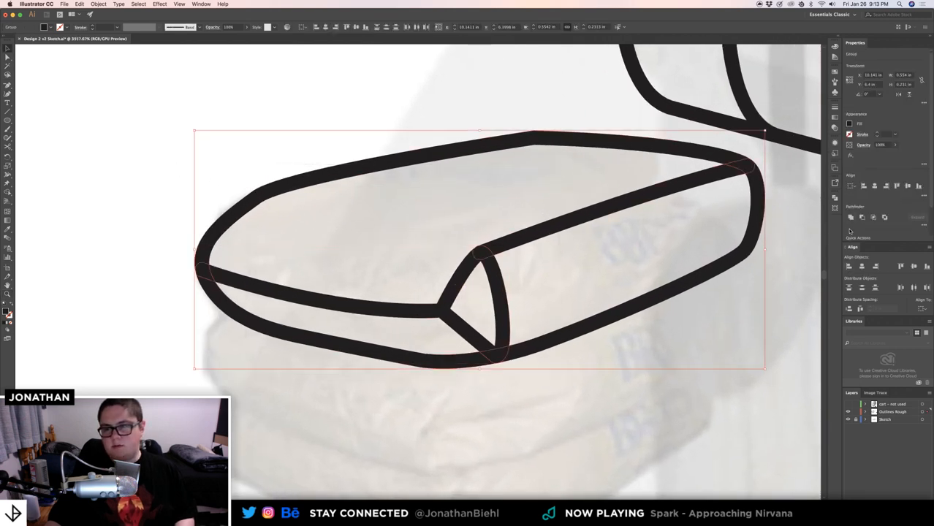
click(851, 218)
click(628, 409)
- Duplicate the finished bag twice straight down, spacing the copies evenly to form a stack of three bags
key(z)
drag(597, 379, 667, 392)
drag(609, 397, 531, 346)
key(v)
drag(350, 207, 400, 353)
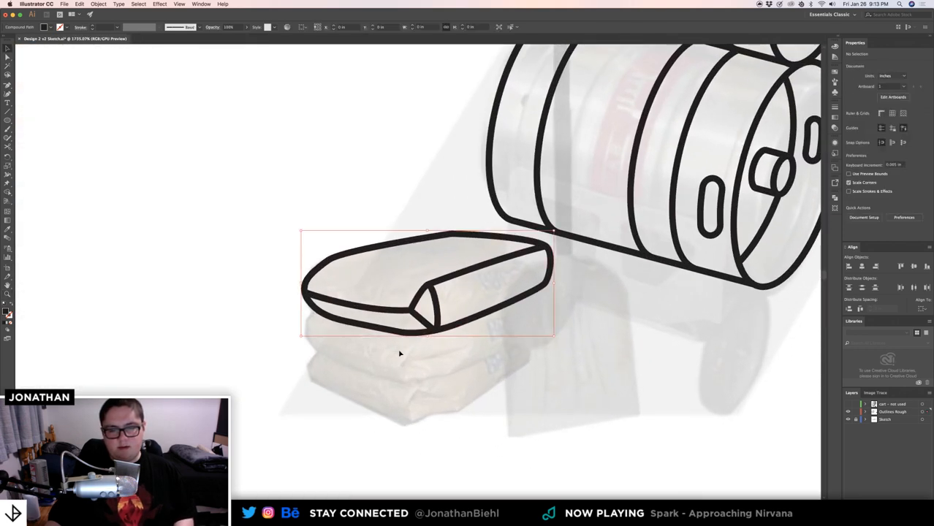
drag(436, 236, 438, 328)
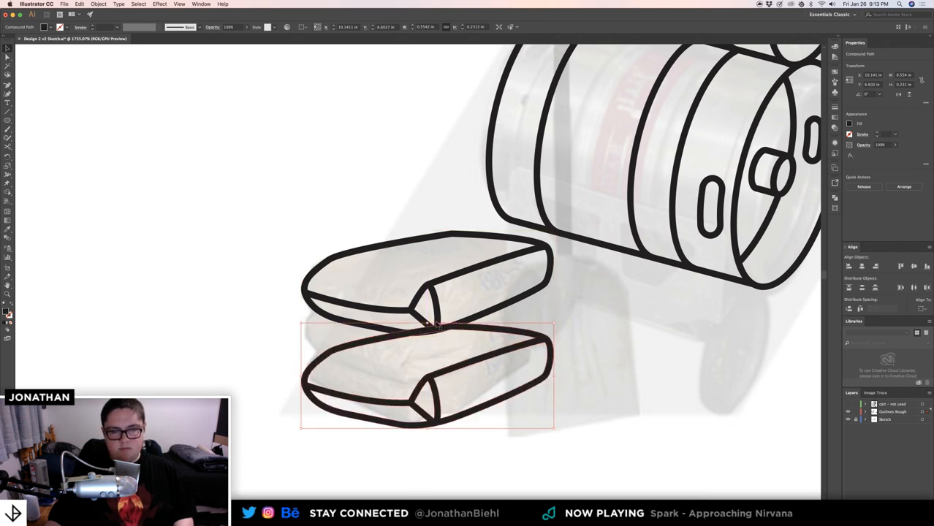
drag(431, 382, 425, 340)
key(super+shift+a)
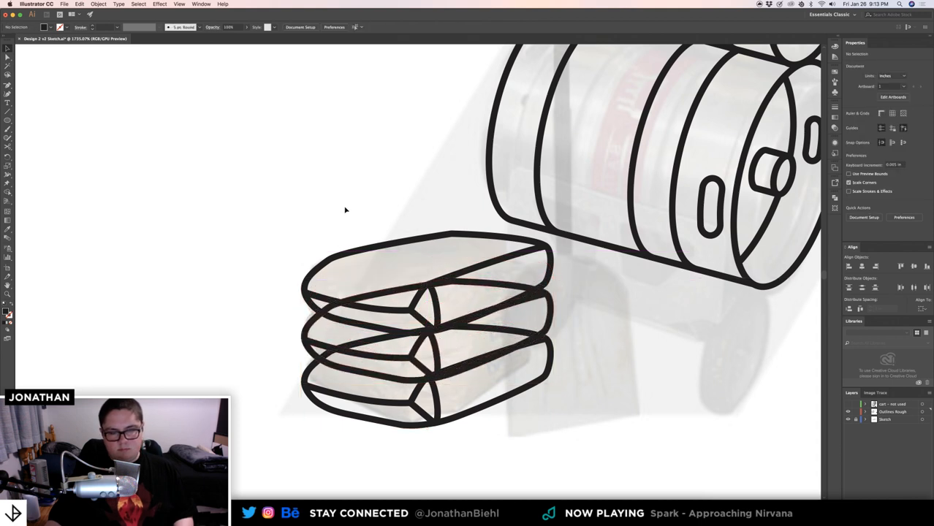
- Remove the hidden overlapping top edges of the two lower bags with the Shape Builder
drag(485, 453, 487, 452)
scroll(460, 363, up, 3)
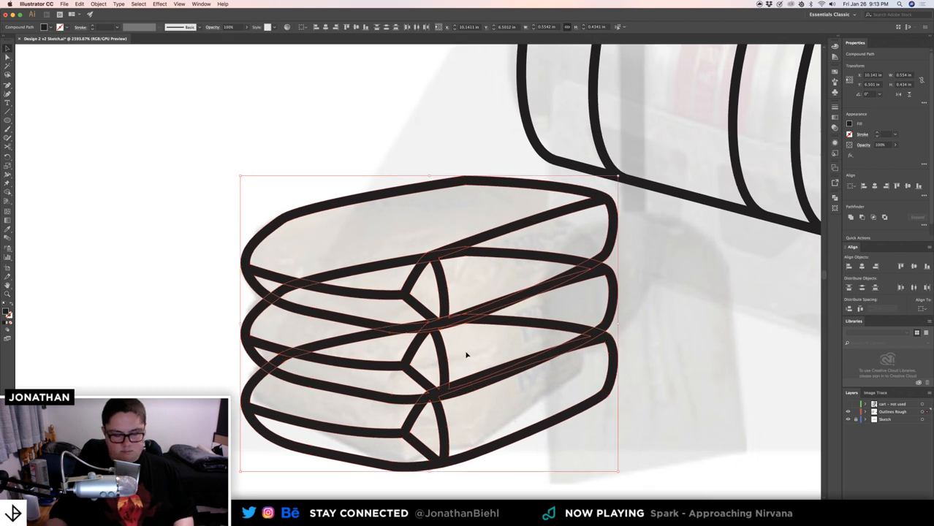
key(shift+m)
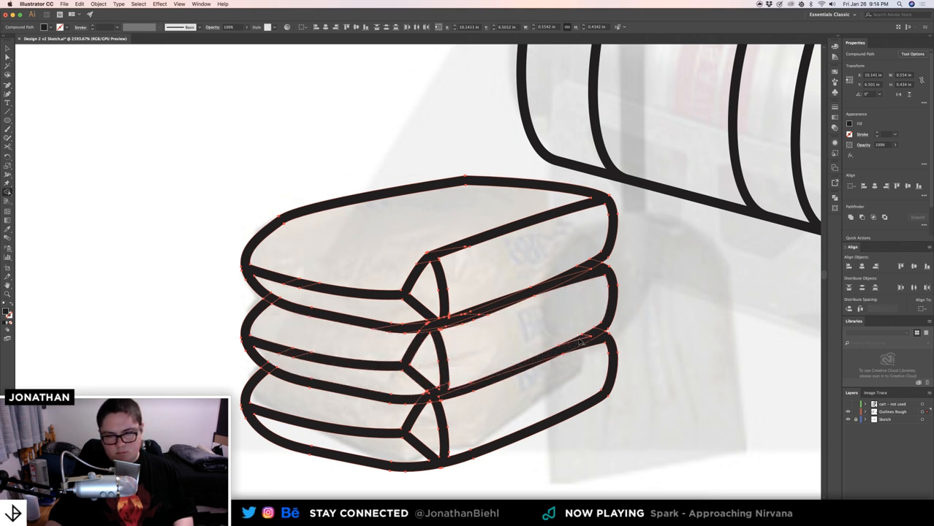
key(v)
click(215, 268)
- Merge the leftover overlap pieces where the stacked bags' fold corners meet with the Shape Builder
key(z)
drag(429, 426, 494, 427)
key(v)
drag(311, 331, 522, 386)
key(z)
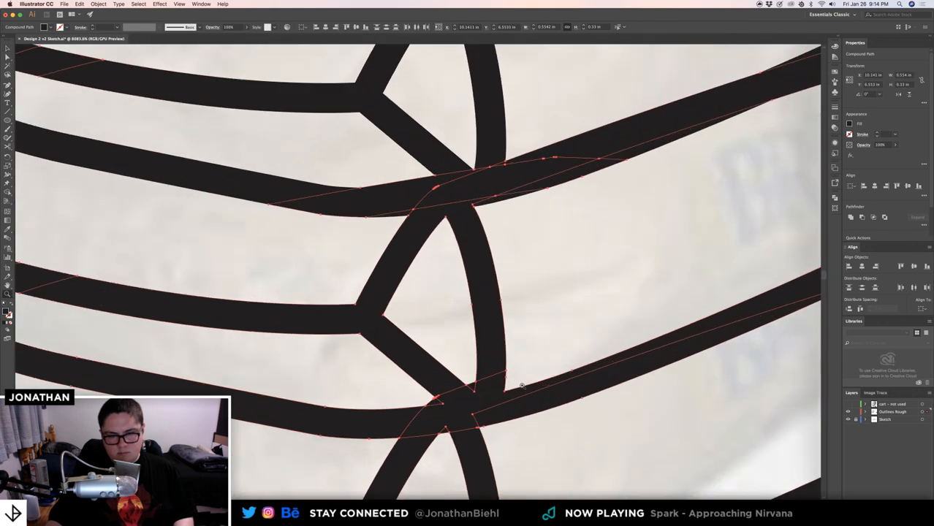
key(shift+m)
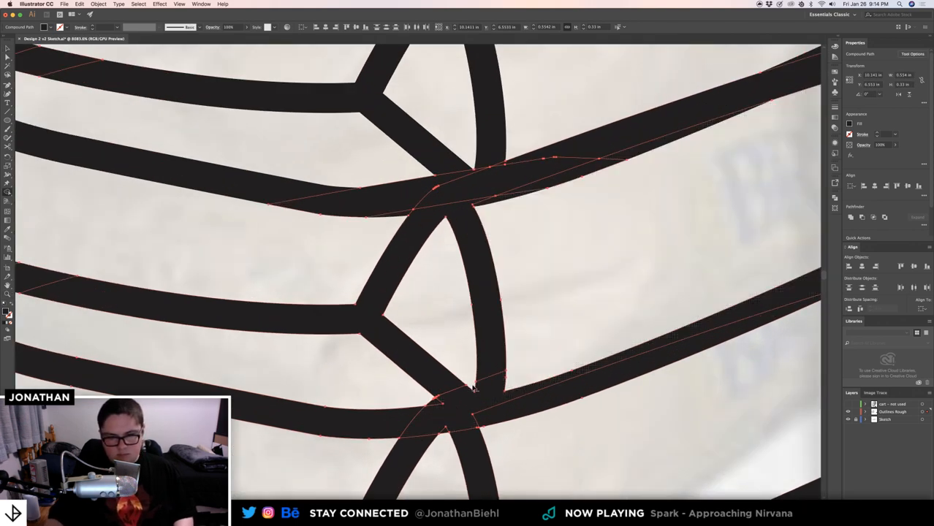
click(404, 187)
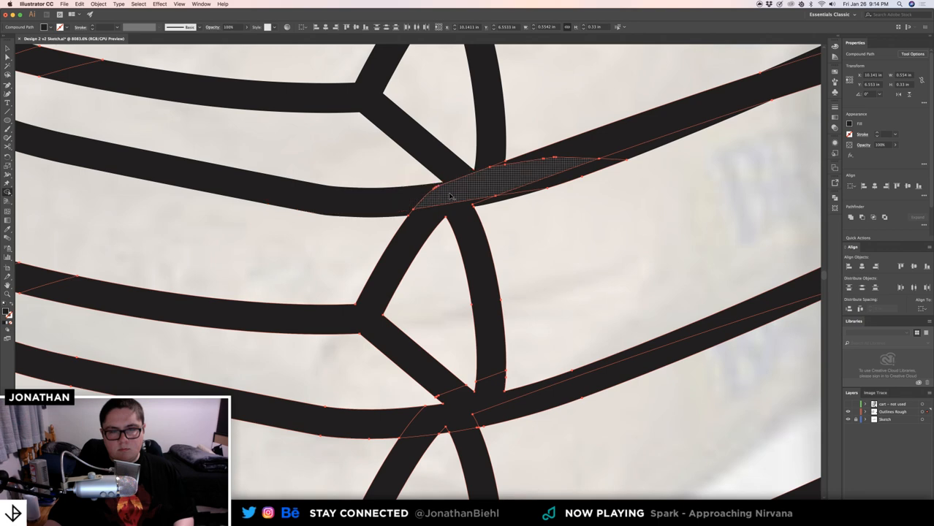
- Examine the trimmed bag stack up close and alongside the kegs in the whole design
key(space)
drag(296, 186, 553, 286)
key(super+space)
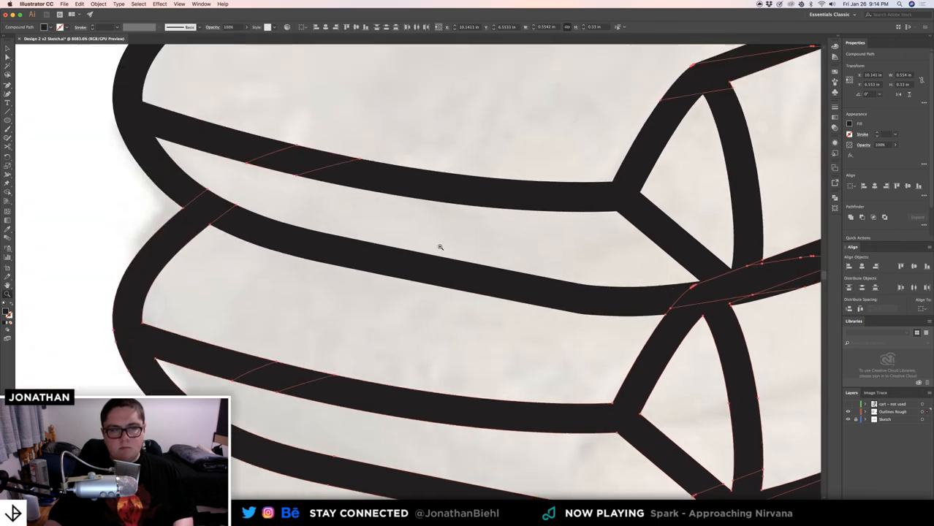
drag(437, 245, 258, 231)
key(v)
click(258, 230)
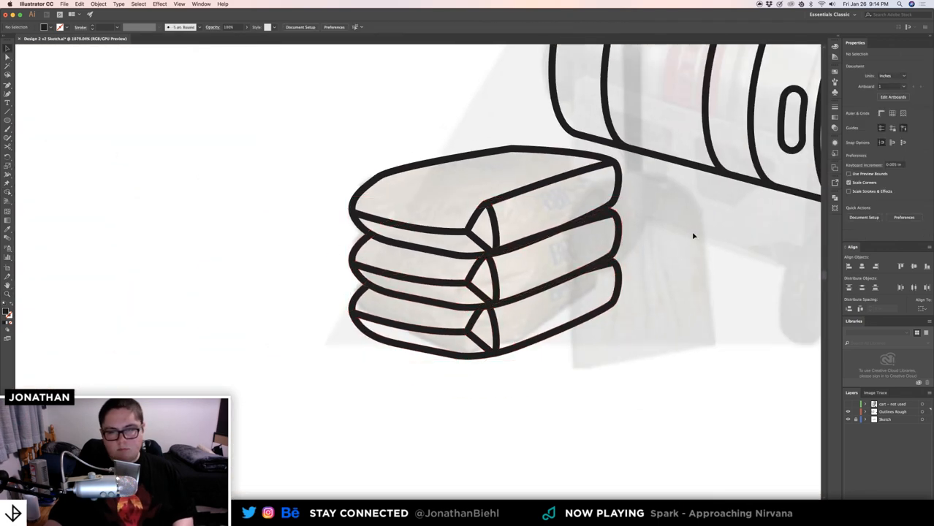
click(618, 233)
key(space)
drag(698, 251, 454, 241)
click(631, 263)
key(super+space)
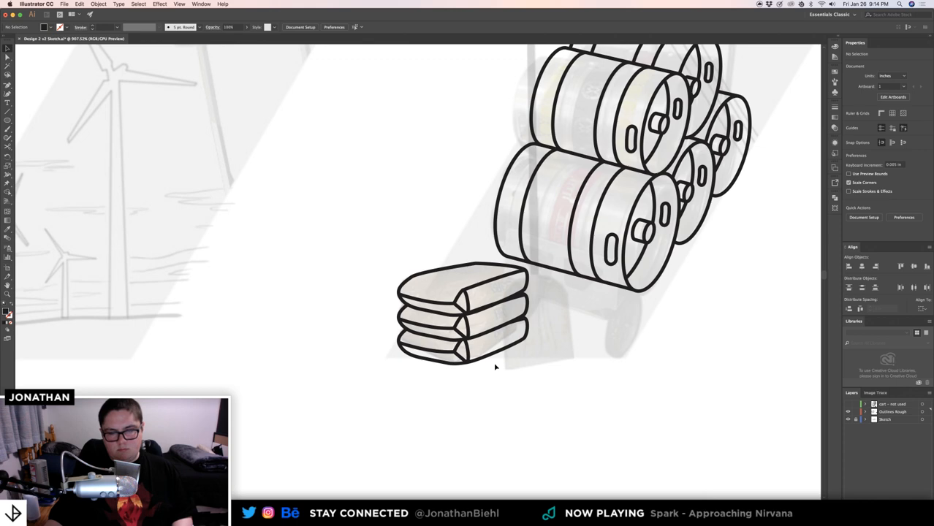
key(super+space)
drag(495, 367, 386, 360)
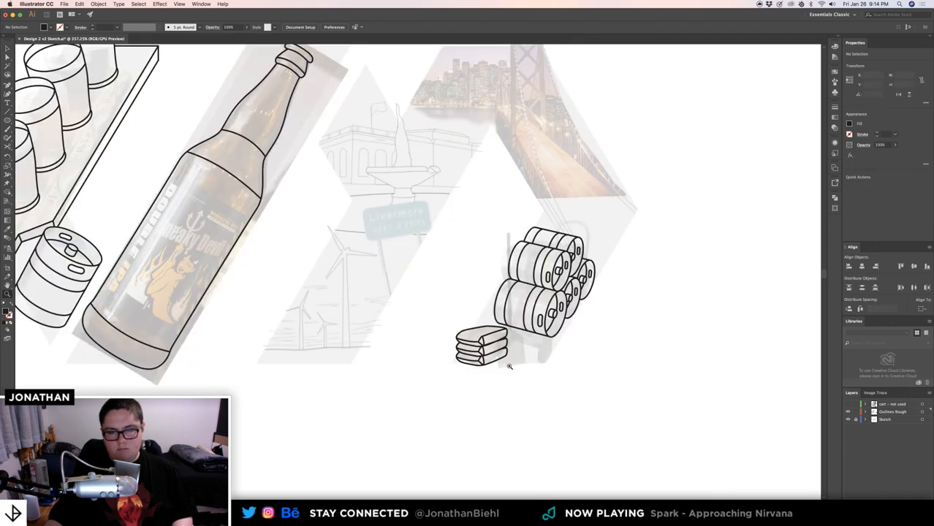
key(super+space)
drag(512, 367, 663, 372)
click(650, 374)
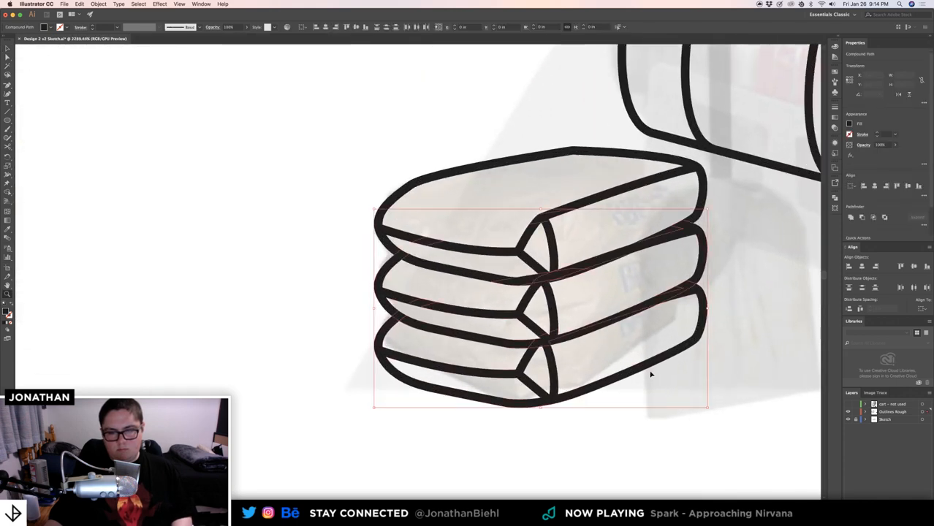
- Undo the Shape Builder trimming back to the three separate overlapping bag outlines
key(super+z)
key(super+z)
key(super+z)
key(super+z)
key(super+z)
key(super+z)
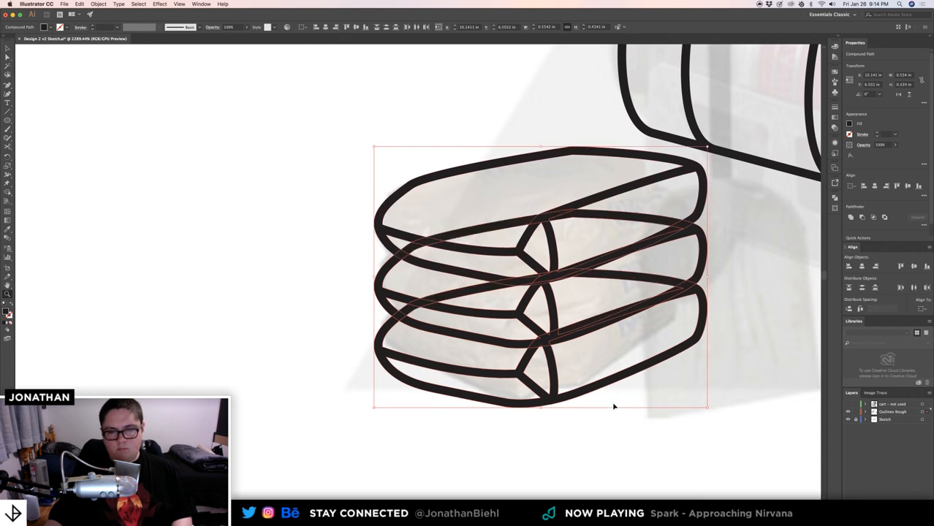
key(super+z)
key(super+shift+z)
- Rotate the bottom bag of the stack clockwise by about 3°
click(585, 396)
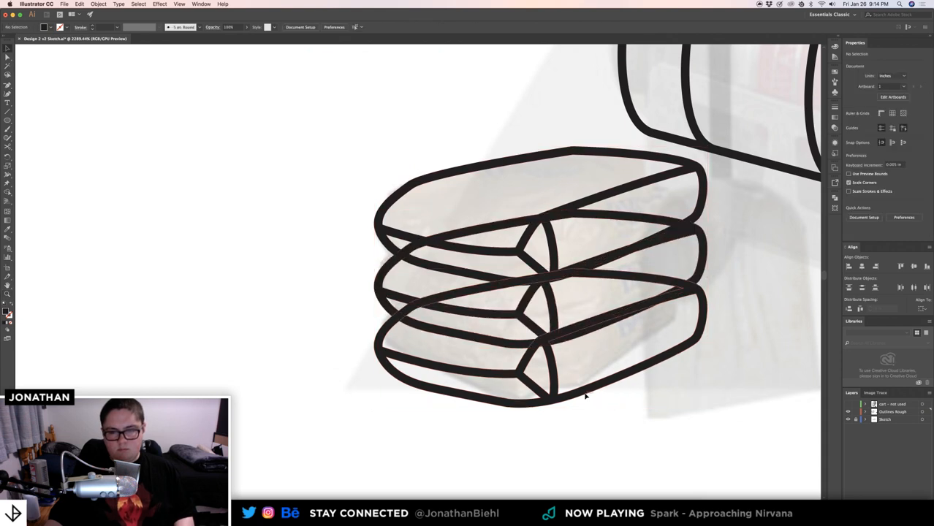
click(585, 395)
drag(710, 410, 706, 418)
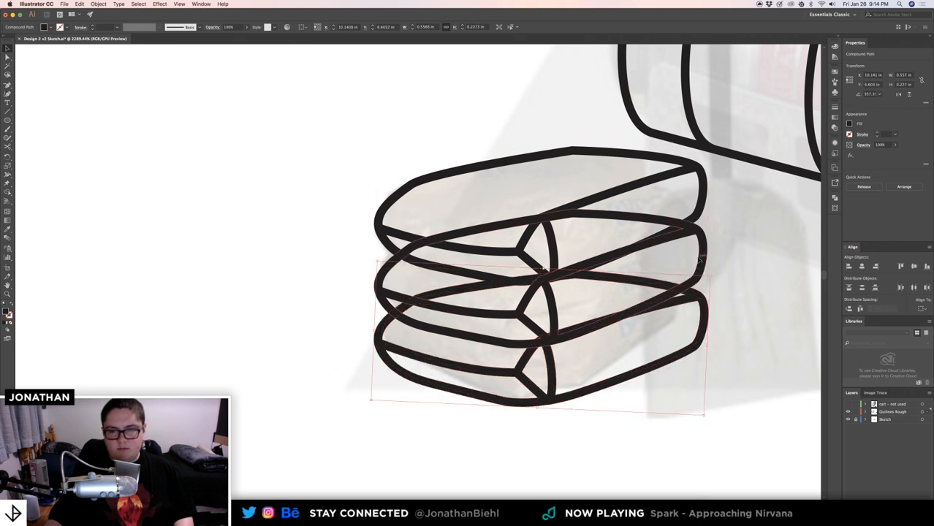
- Try offsetting the middle bag slightly sideways from the top and bottom bags of the stack
mouse_move(699, 260)
mouse_down()
mouse_move(724, 268)
mouse_move(692, 268)
mouse_up()
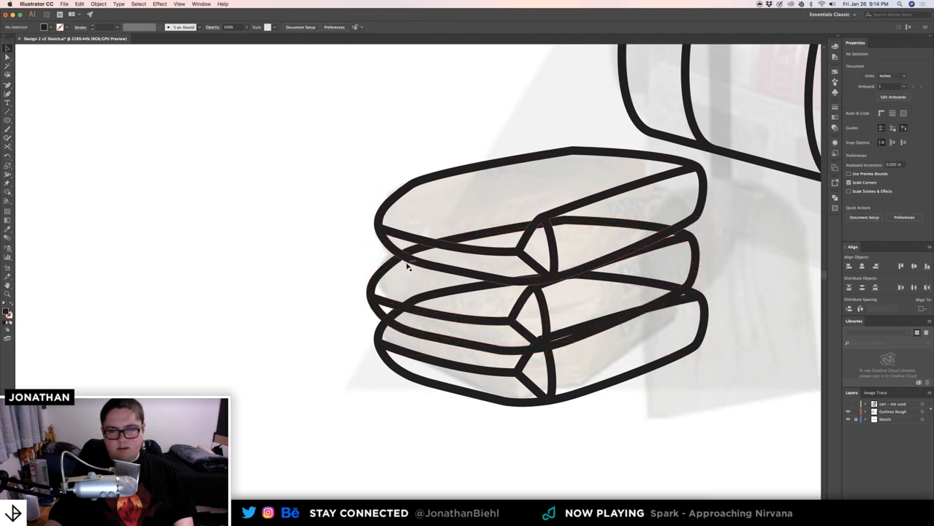
drag(409, 267, 409, 261)
click(326, 194)
drag(316, 175, 674, 417)
click(700, 256)
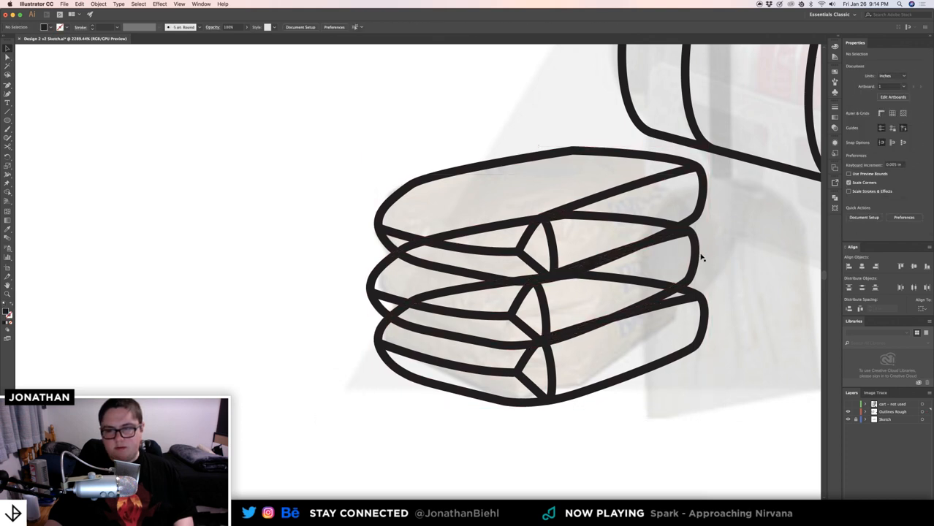
drag(692, 258, 663, 255)
click(719, 260)
key(z)
drag(663, 254, 517, 293)
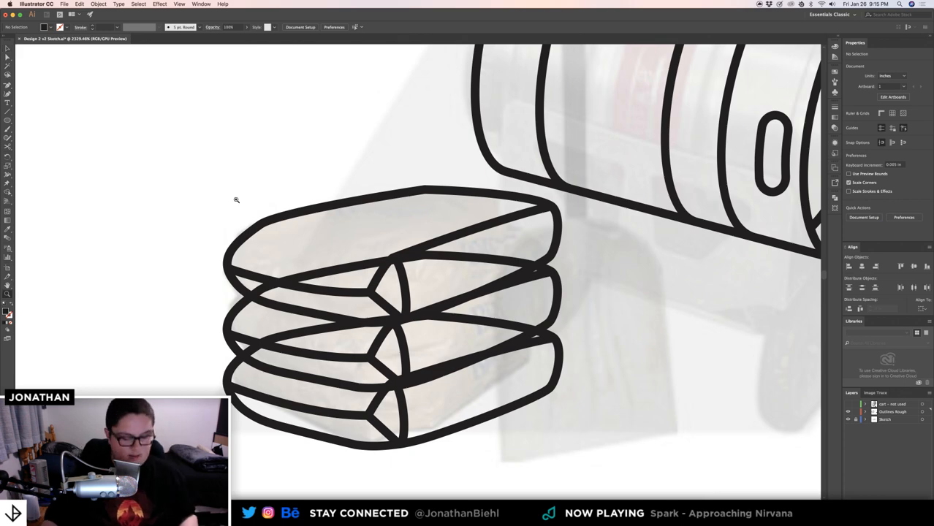
drag(267, 205, 253, 206)
- Select all three bags and remove the middle bag's outline where it crosses the top bag with the Shape Builder
key(v)
drag(472, 435, 468, 431)
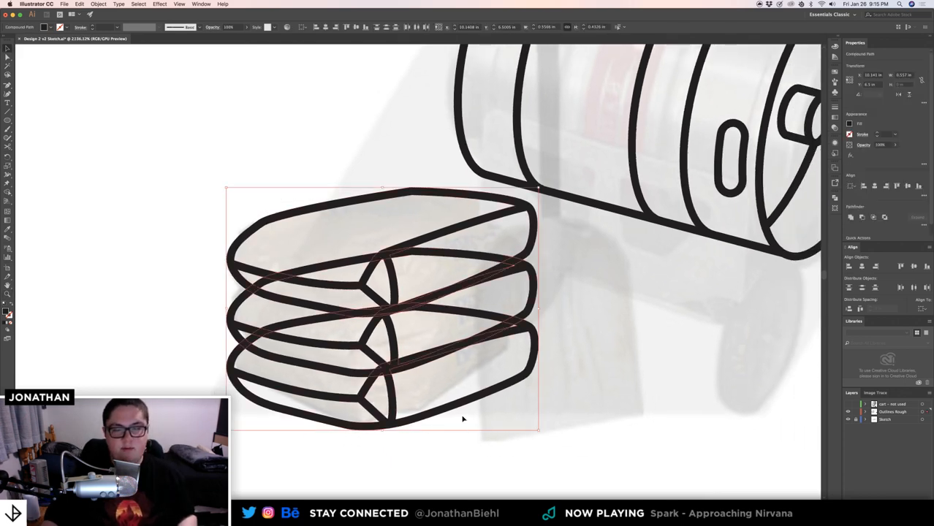
drag(370, 332, 403, 337)
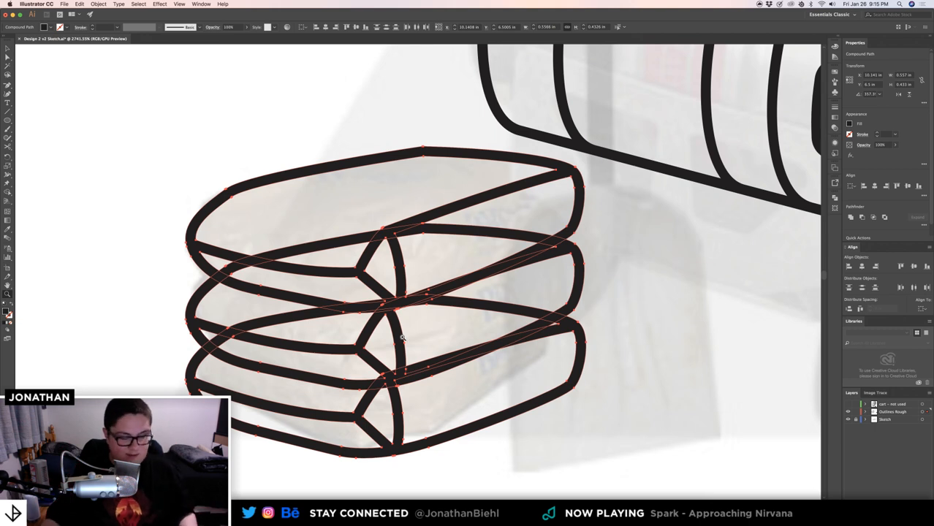
drag(402, 337, 423, 344)
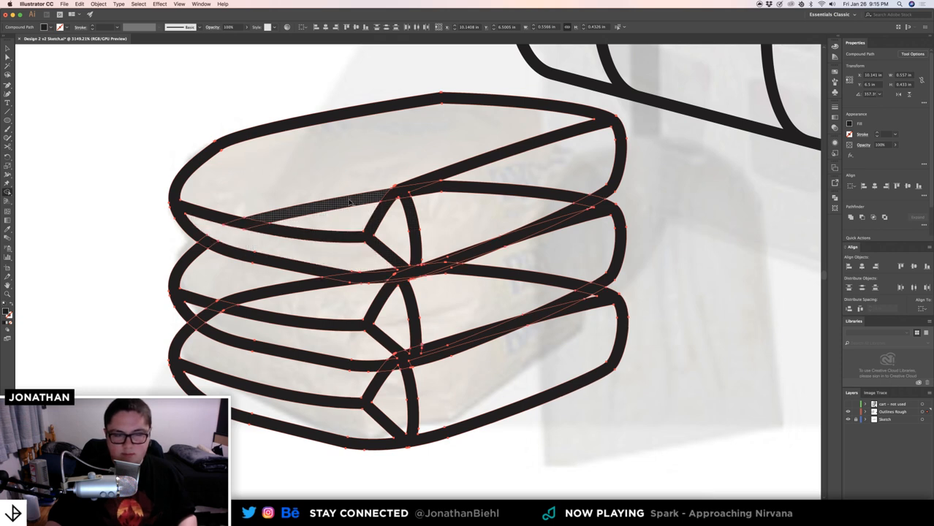
alt+click(450, 192)
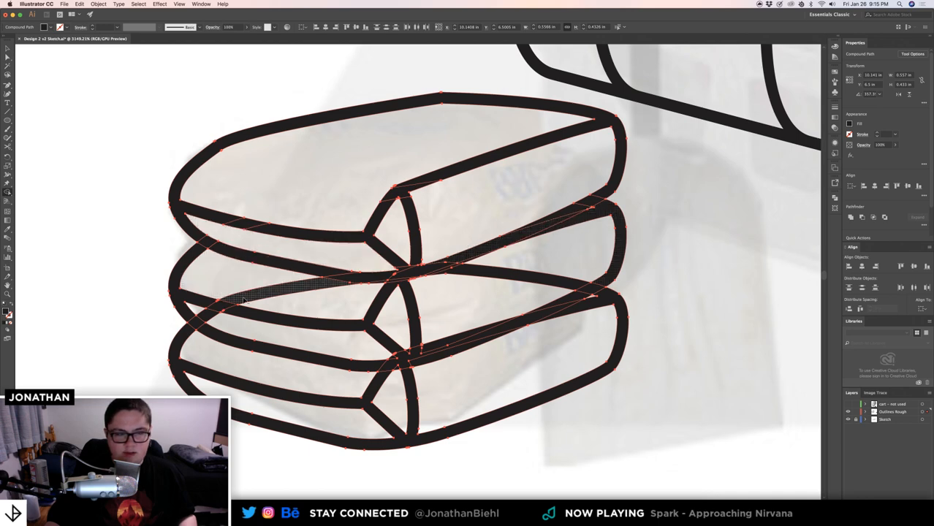
- Remove the bottom bag's outline crossing the middle bag's long front side with the Shape Builder
key(z)
drag(567, 235, 683, 246)
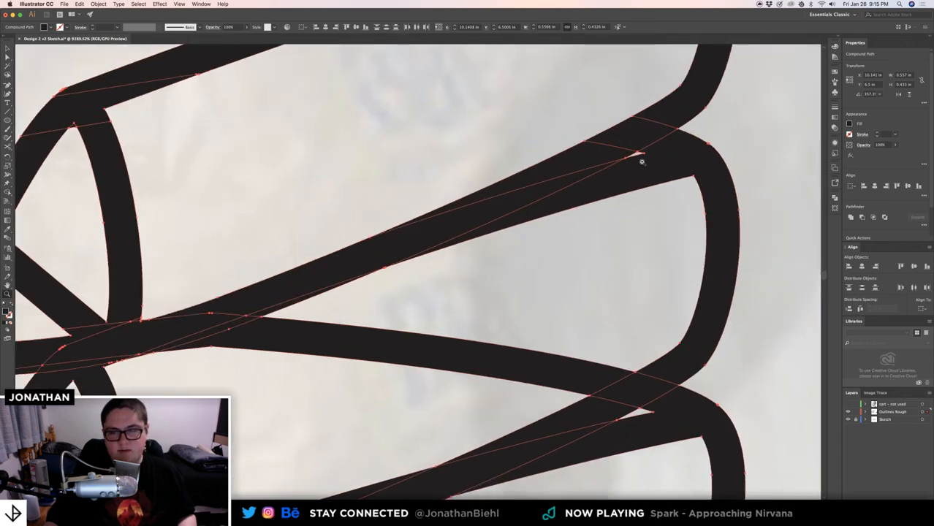
drag(635, 160, 602, 153)
drag(361, 244, 566, 157)
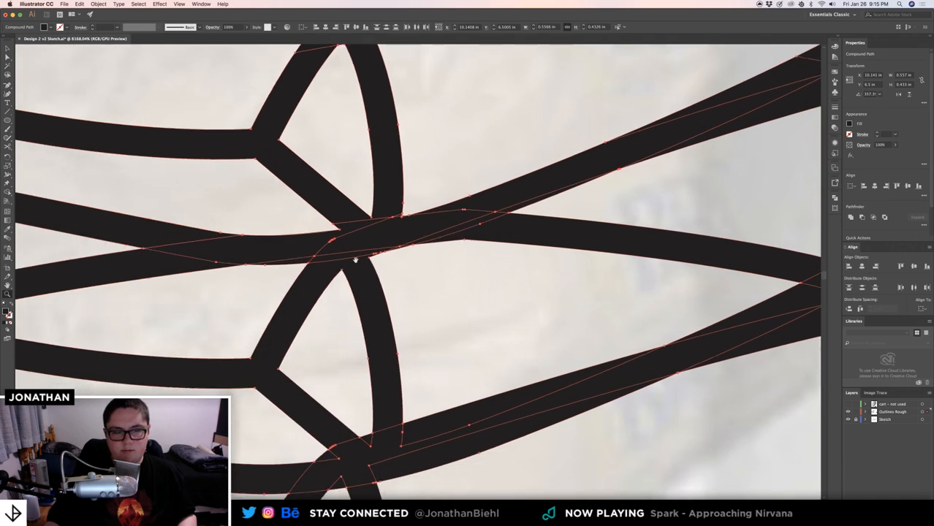
drag(356, 259, 463, 233)
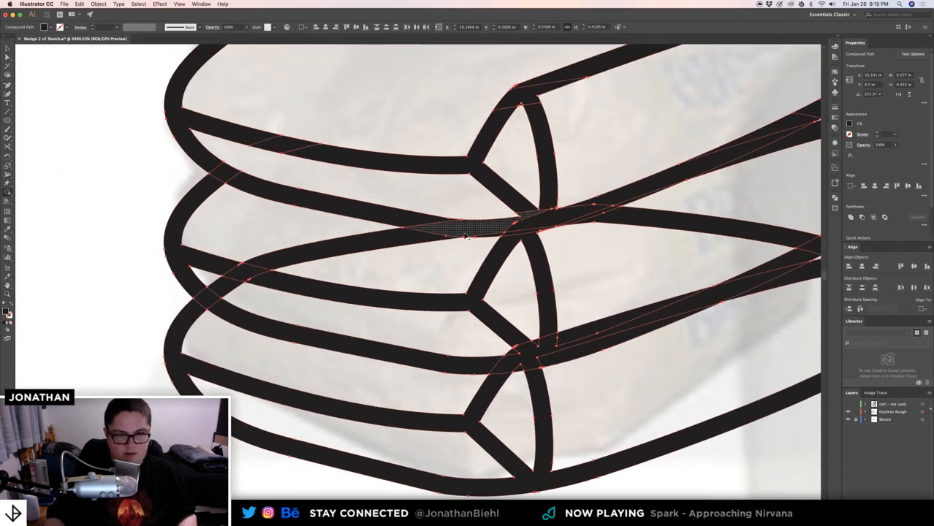
key(shift+m)
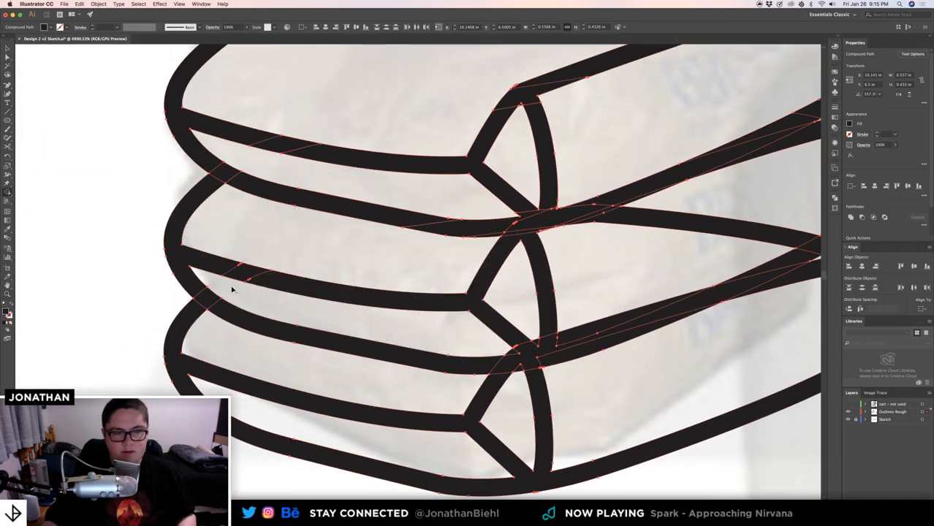
mouse_move(231, 292)
mouse_down()
mouse_move(497, 323)
mouse_move(481, 341)
mouse_move(504, 355)
mouse_up()
click(537, 345)
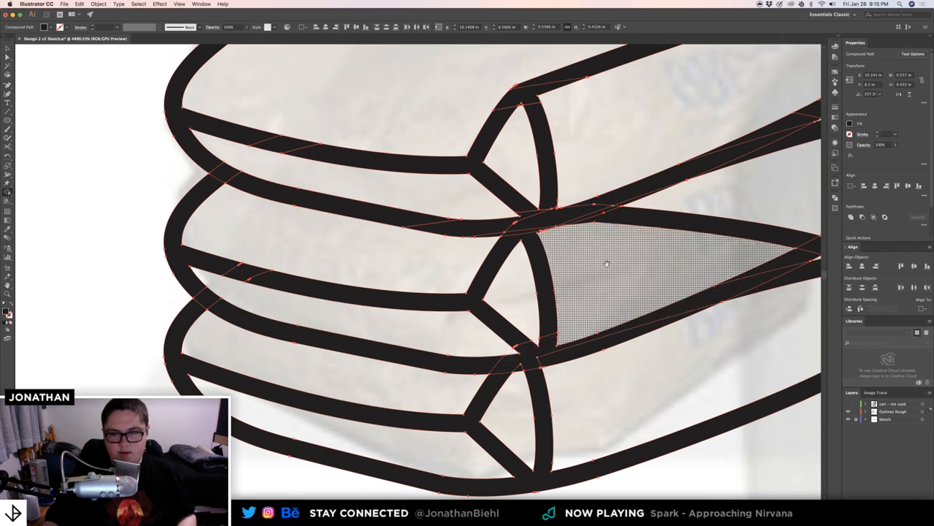
- Try clearing the bottom bag's overlapping line from the middle bag's side panel with the Shape Builder
drag(607, 264, 447, 321)
drag(513, 346, 469, 296)
click(505, 268)
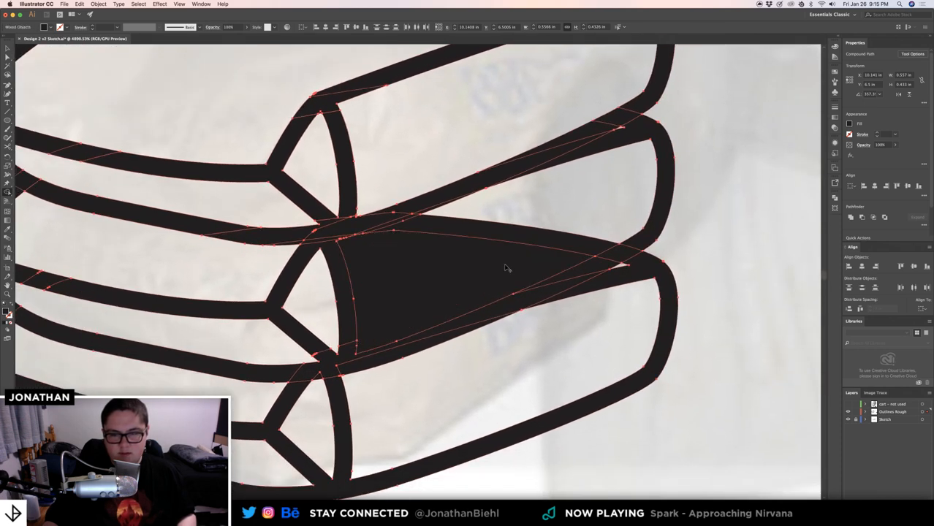
key(v)
key(super+z)
click(711, 244)
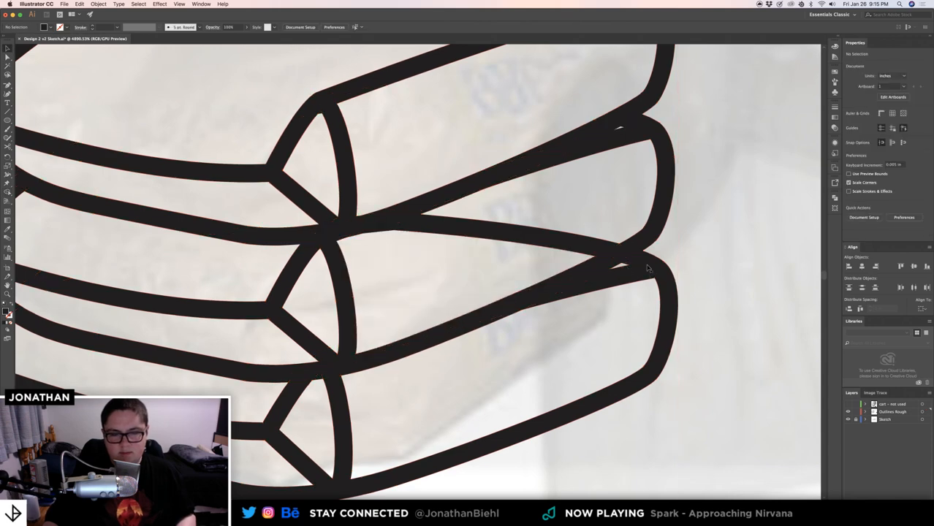
- Select the lower two bags and remove the bottom bag's line crossing the middle bag's side panel with the Shape Builder
key(z)
drag(570, 301, 508, 312)
drag(655, 294, 668, 287)
drag(598, 212, 635, 255)
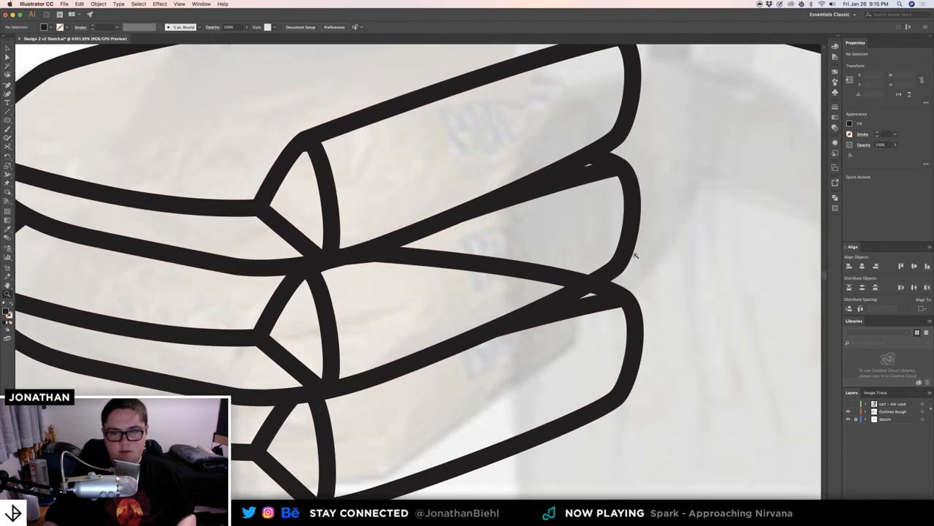
drag(471, 243, 516, 250)
key(v)
click(623, 284)
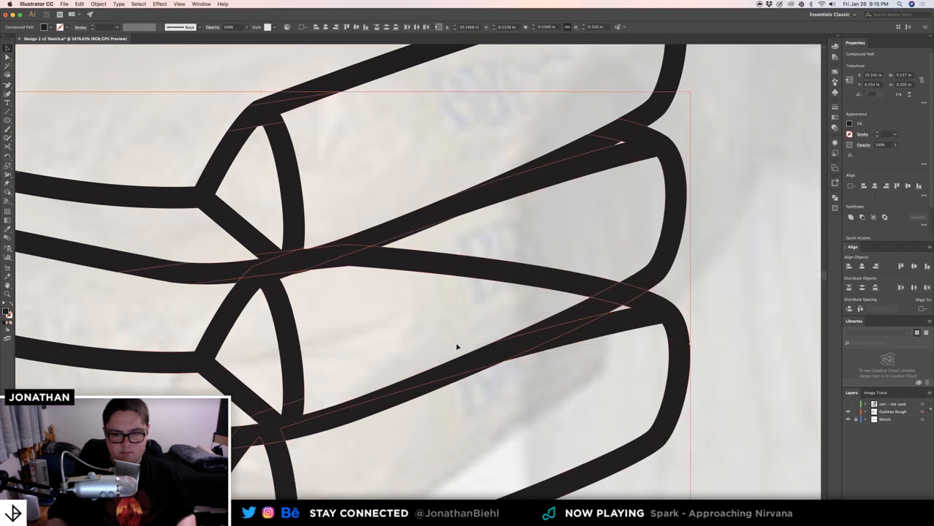
key(shift+m)
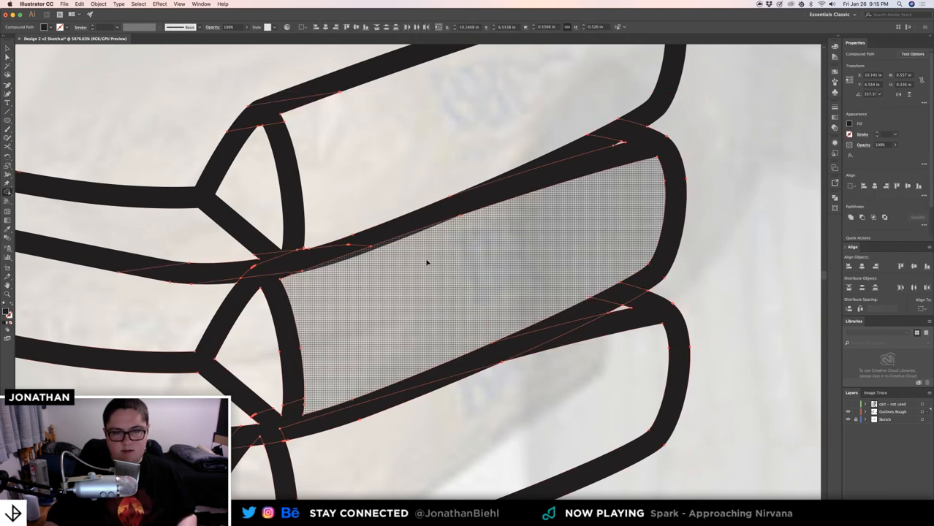
click(620, 144)
key(v)
click(694, 121)
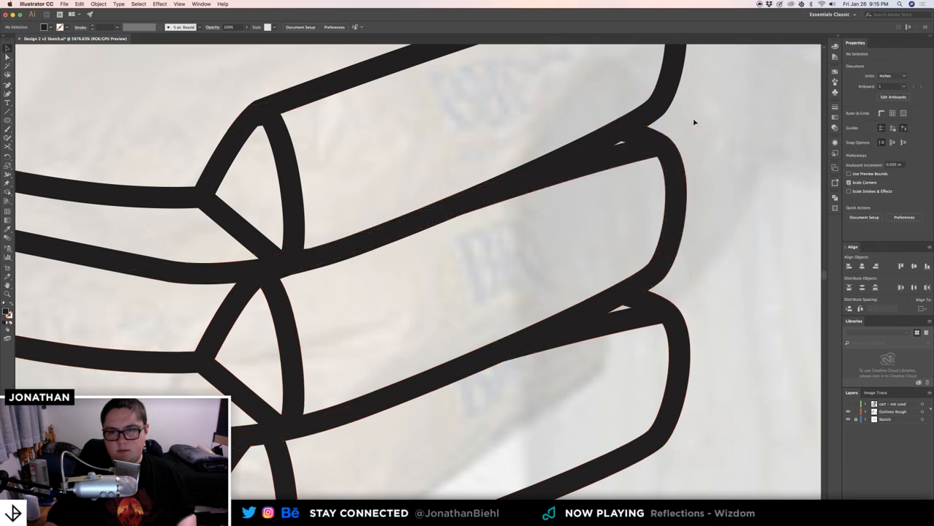
- Fill the thin slits between the bags at the far ends of their side panels with the Shape Builder
click(579, 171)
drag(726, 361, 366, 45)
key(shift+m)
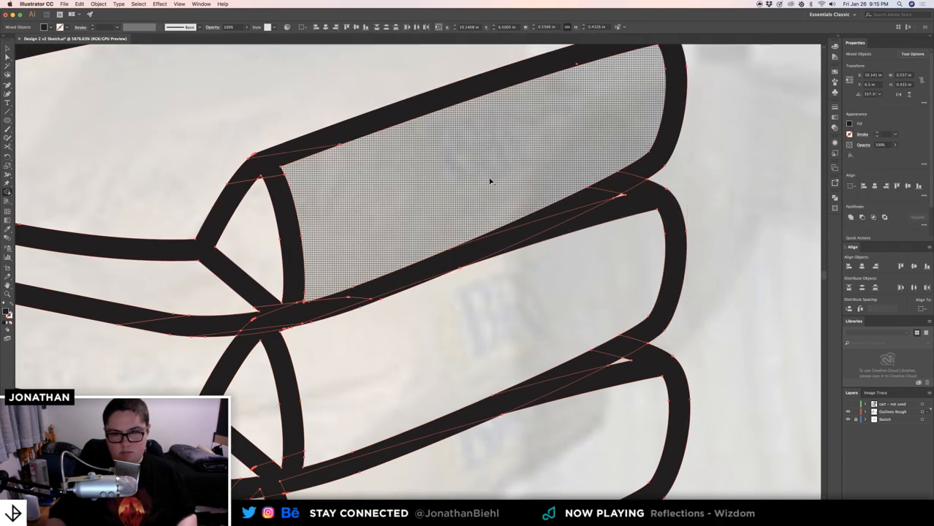
click(622, 198)
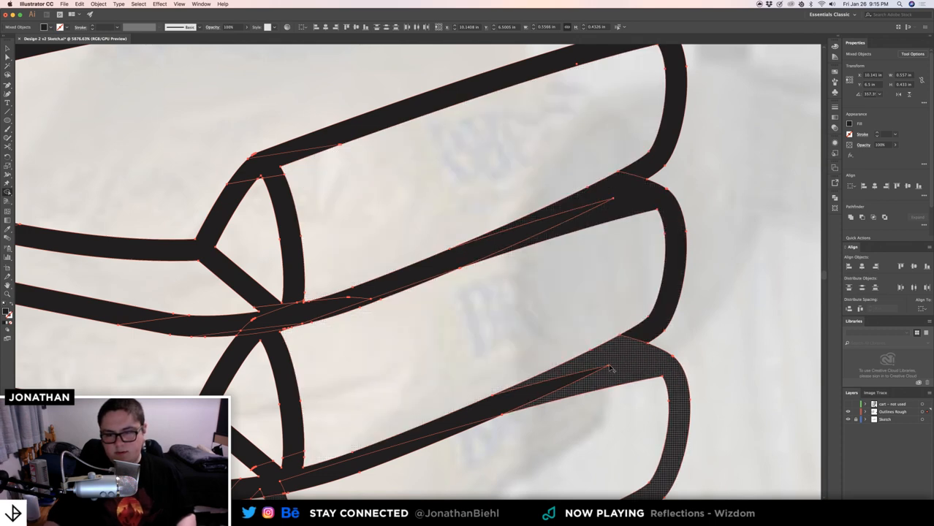
mouse_move(599, 365)
mouse_down()
mouse_move(603, 378)
mouse_move(626, 362)
mouse_up()
- Select the whole trimmed bag stack and unite its pieces into one shape
key(z)
mouse_move(598, 312)
mouse_down()
mouse_move(512, 317)
mouse_move(536, 273)
mouse_up()
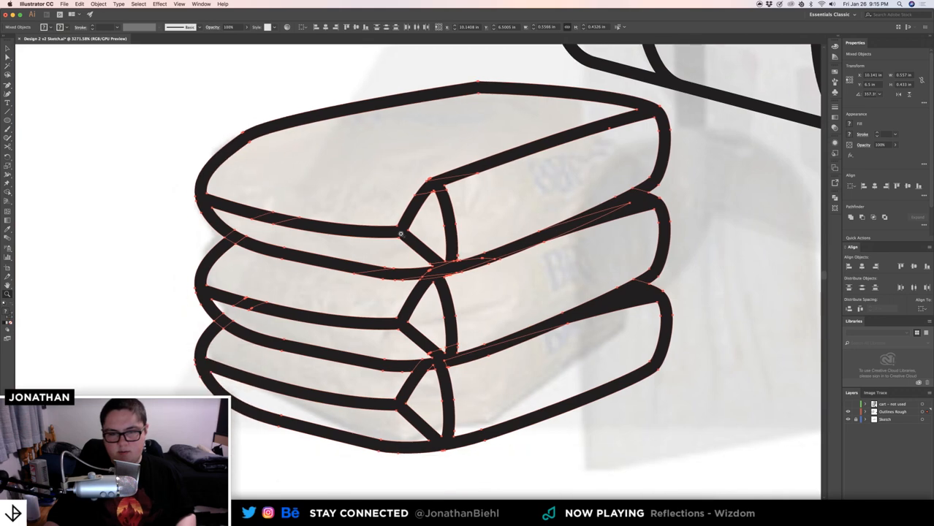
key(v)
click(182, 168)
scroll(315, 184, down, 2)
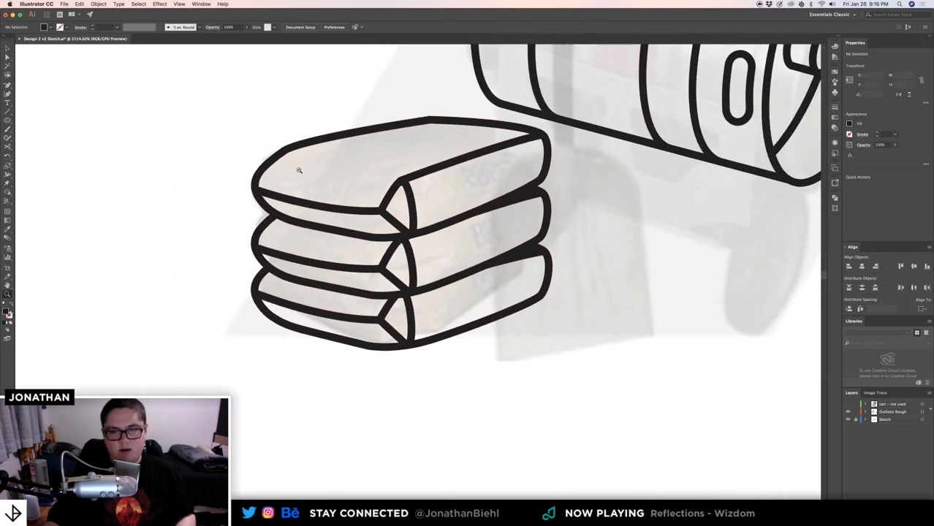
drag(218, 117, 399, 387)
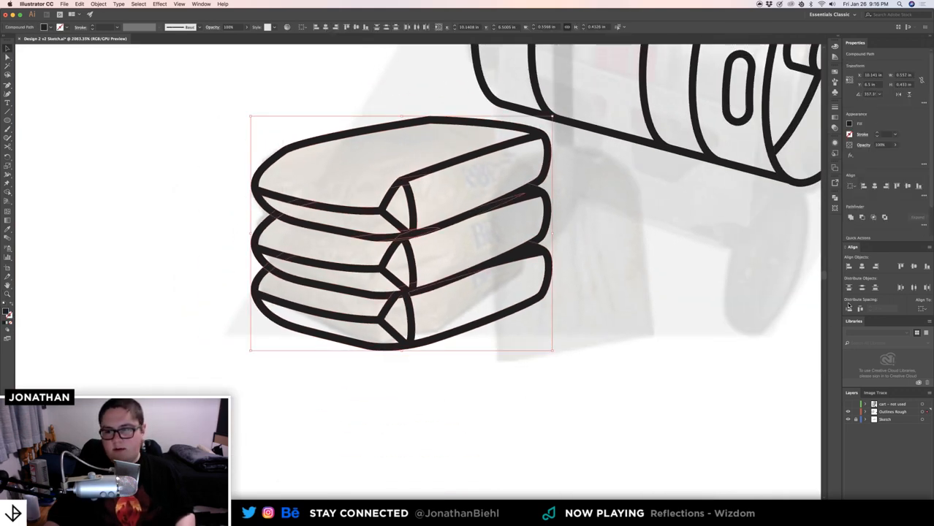
click(851, 218)
click(642, 294)
- Enlarge the group of kegs proportionally to about 1.18 in wide by 1.28 in high
key(z)
drag(561, 269, 508, 234)
drag(508, 235, 476, 347)
key(v)
click(483, 315)
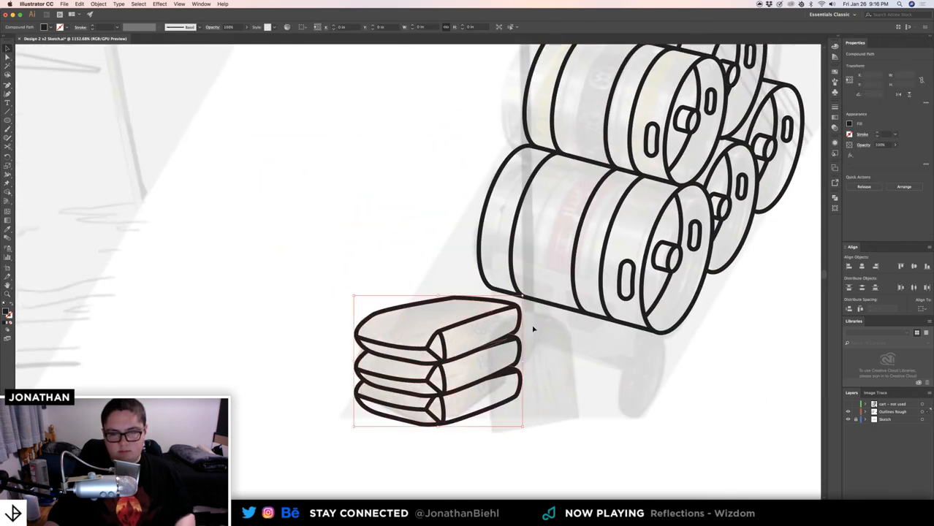
click(555, 333)
drag(567, 334, 526, 333)
drag(693, 337, 548, 300)
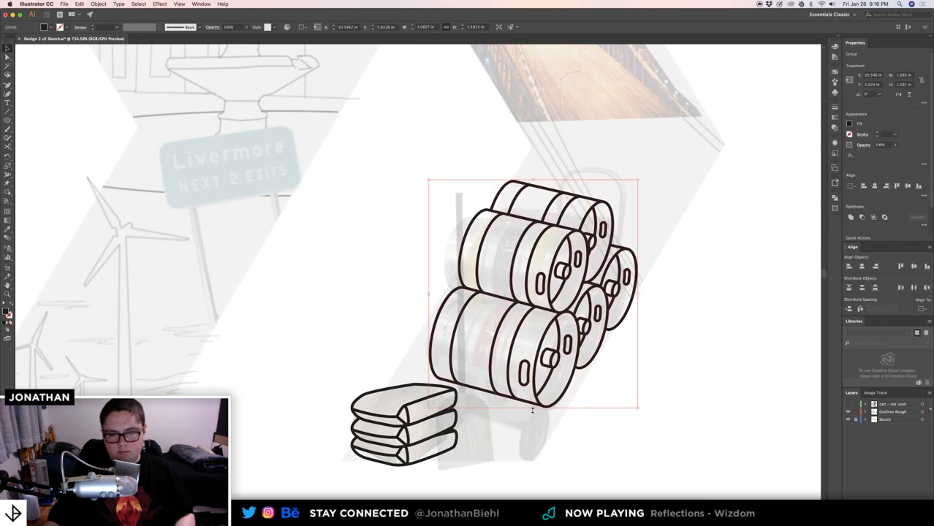
drag(533, 411, 537, 430)
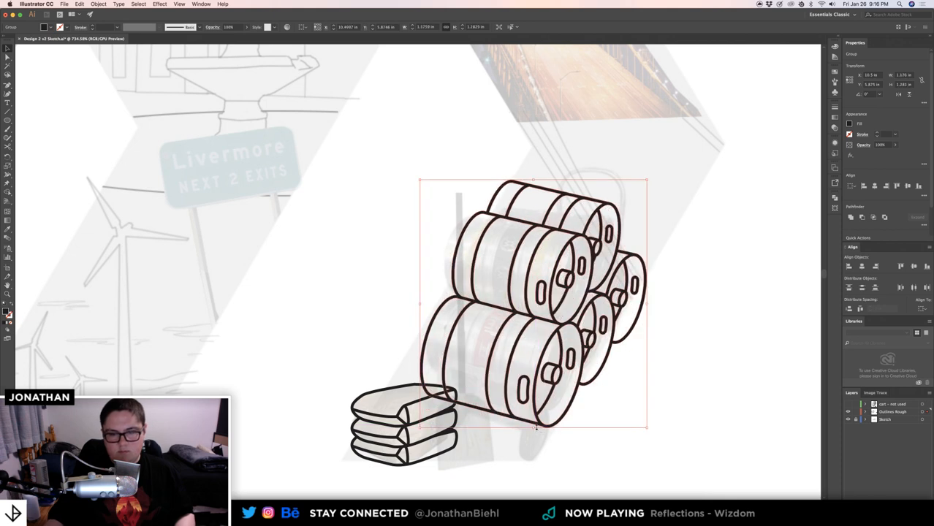
- Nudge the keg group slightly left over the bag stack
key(Left)
key(Left)
key(Left)
key(Left)
key(Up)
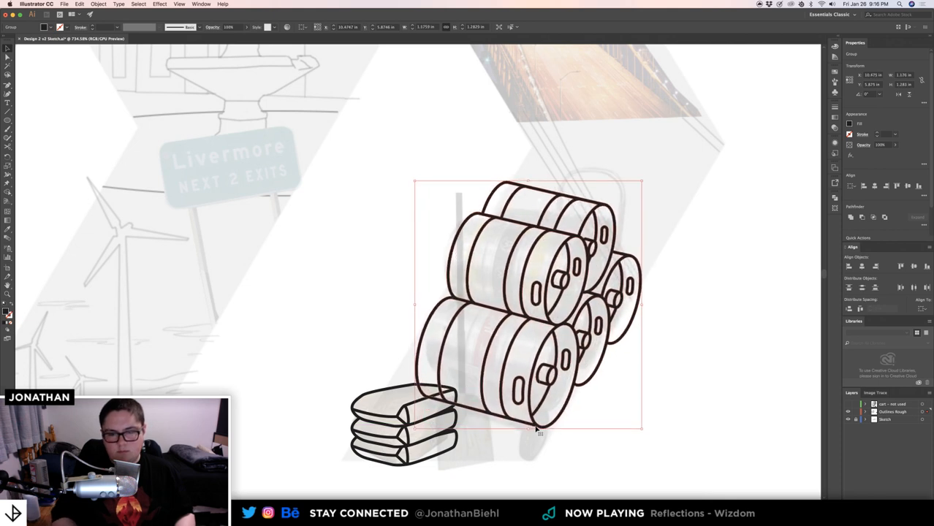
key(Left)
key(Up)
click(384, 359)
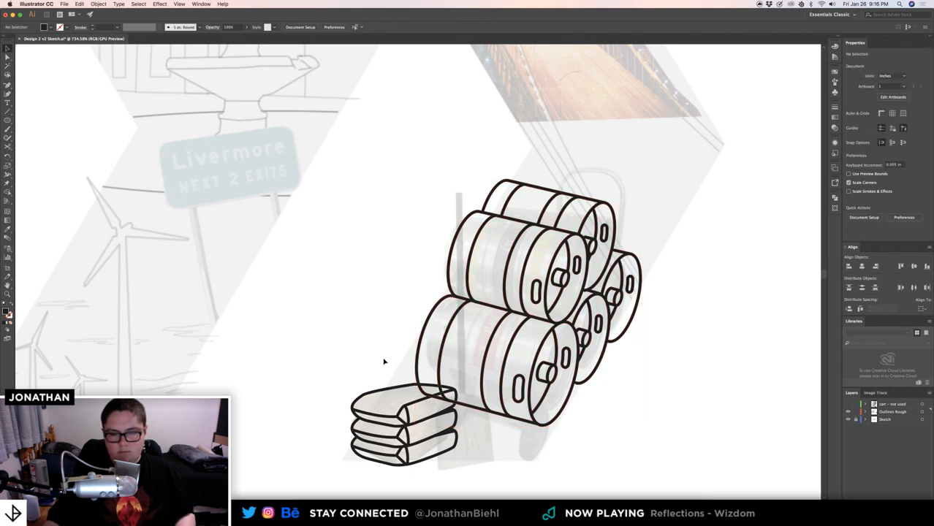
- Try enlarging the bag stack by about 10% toward the kegs
click(482, 458)
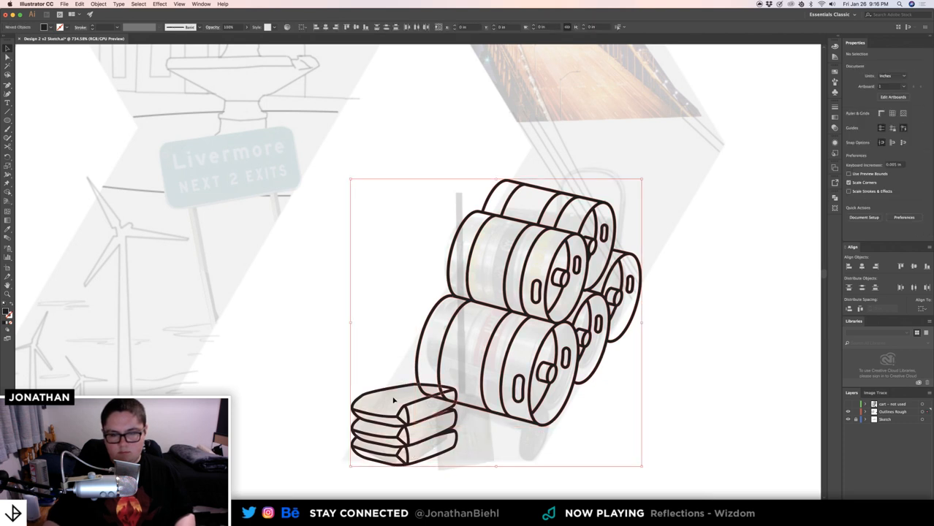
click(403, 389)
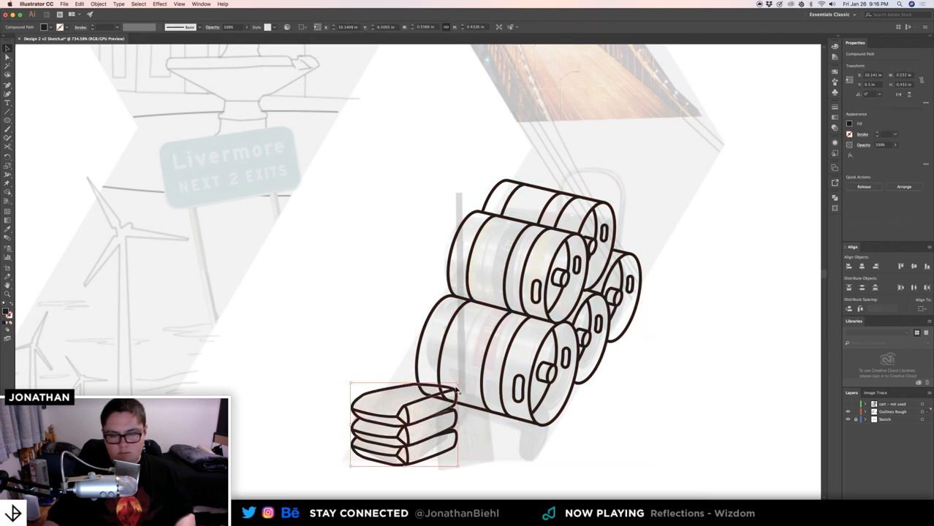
drag(458, 383, 469, 376)
click(384, 330)
key(z)
drag(405, 363, 383, 362)
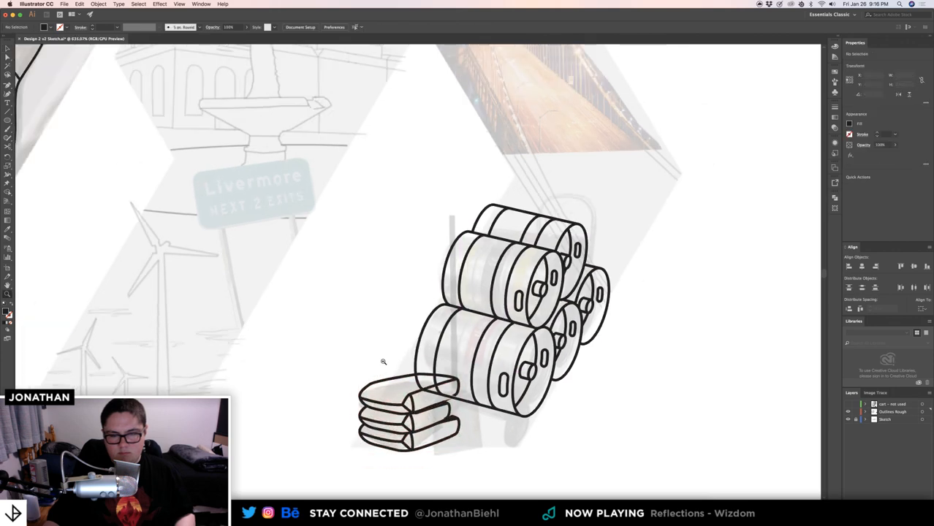
key(super+z)
- Enlarge the bag stack slightly so that it overlaps more of the lowest front keg
drag(422, 411, 501, 438)
key(v)
click(502, 459)
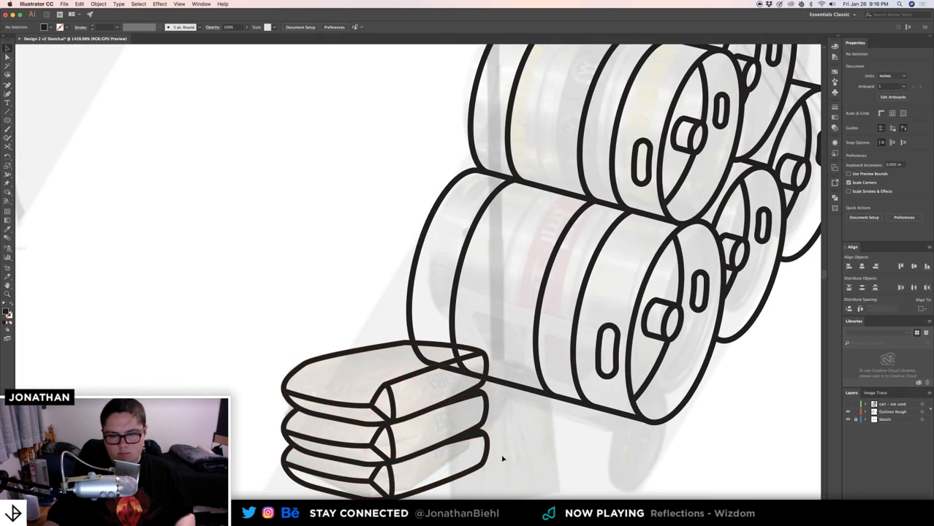
drag(480, 476, 271, 315)
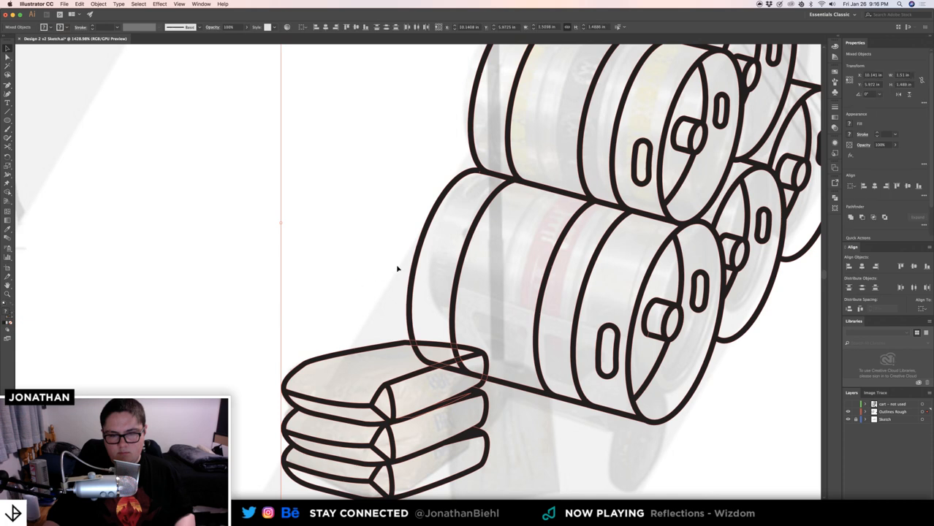
shift+click(419, 261)
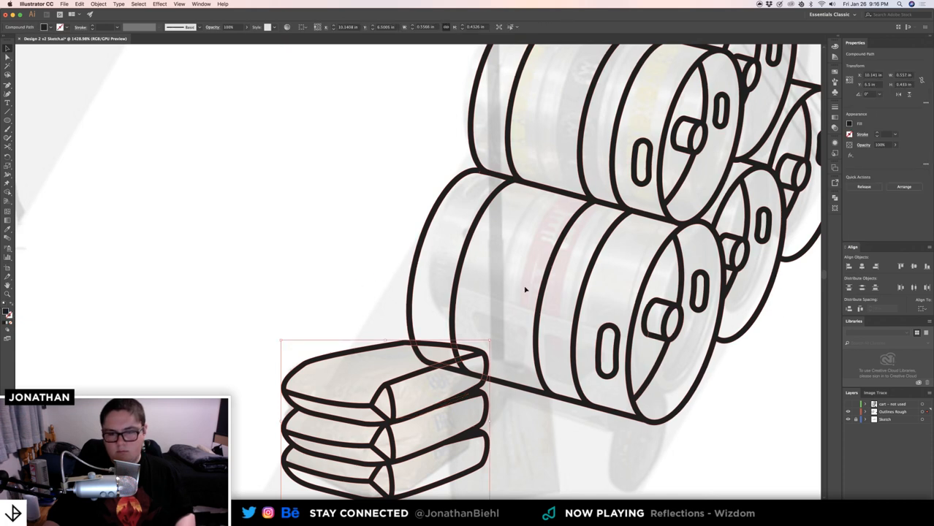
key(shift+super+a)
scroll(379, 273, down, 2)
mouse_move(379, 272)
mouse_down()
mouse_move(359, 225)
mouse_move(420, 276)
mouse_move(479, 255)
mouse_move(396, 272)
mouse_up()
key(v)
click(432, 286)
click(348, 231)
key(z)
key(v)
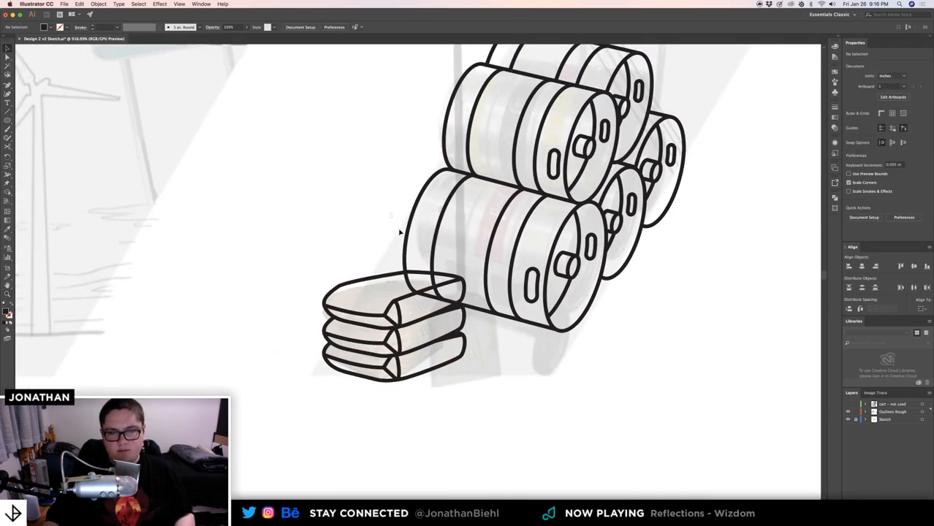
- Paste a copy of the bag stack in place on the "cart - not used" layer, hide that layer and reactivate Outlines Rough
drag(400, 232, 448, 311)
drag(343, 233, 356, 396)
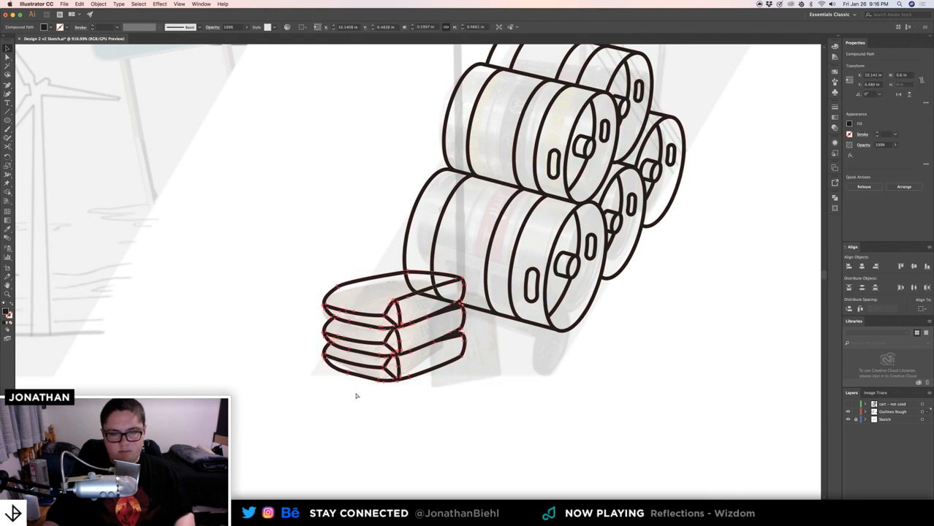
click(849, 404)
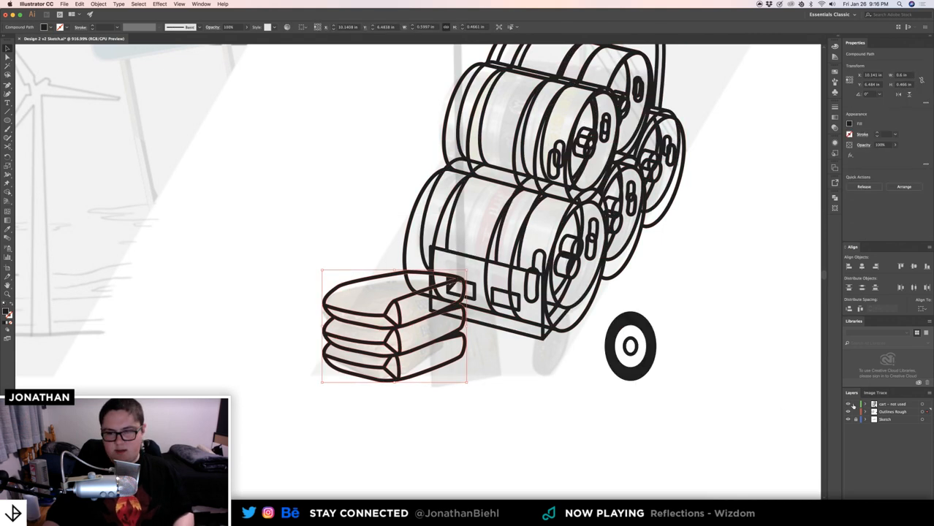
key(super+f)
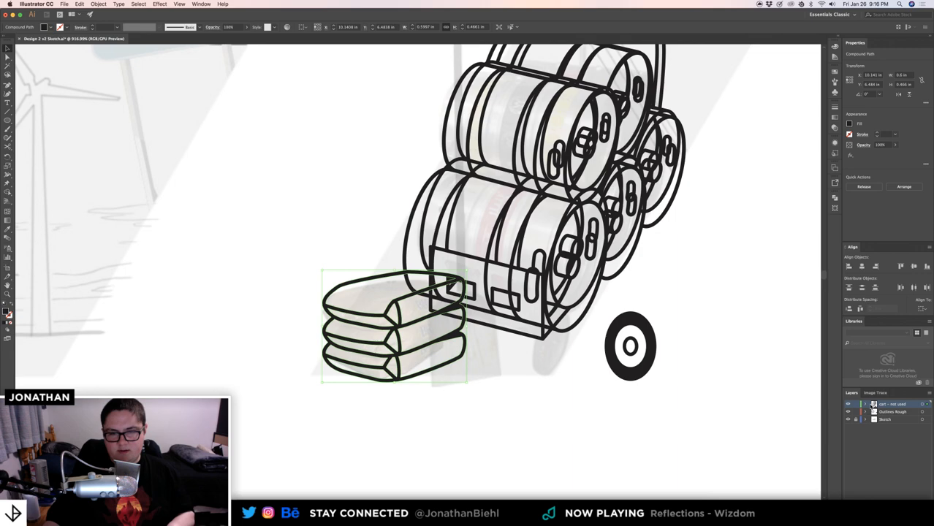
click(848, 406)
click(861, 413)
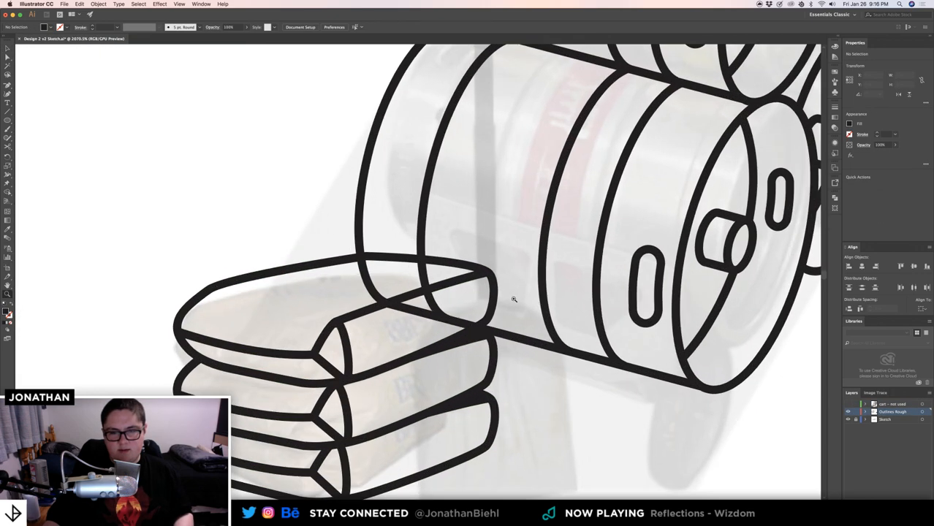
- Remove the lowest front keg's line segments that cross the top bag, using the Shape Builder tool on both groups
scroll(440, 281, up, 5)
drag(292, 198, 452, 369)
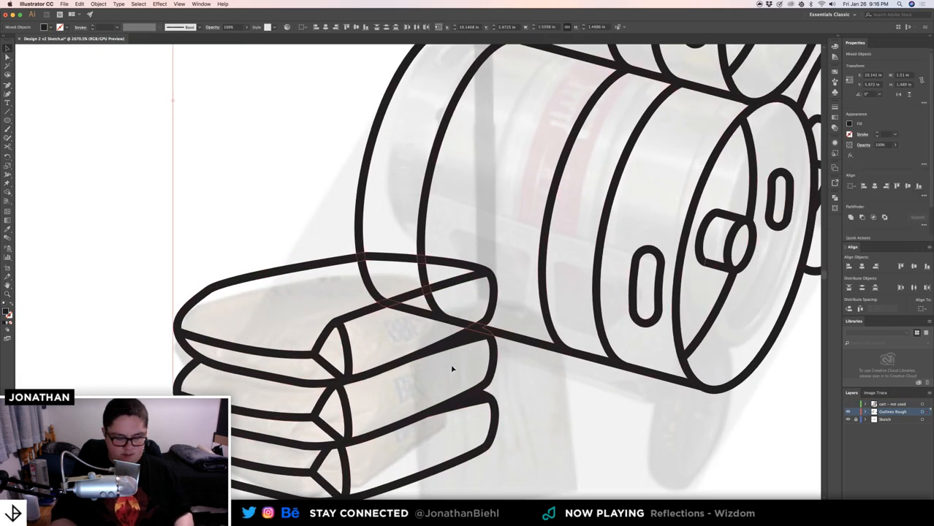
key(shift+m)
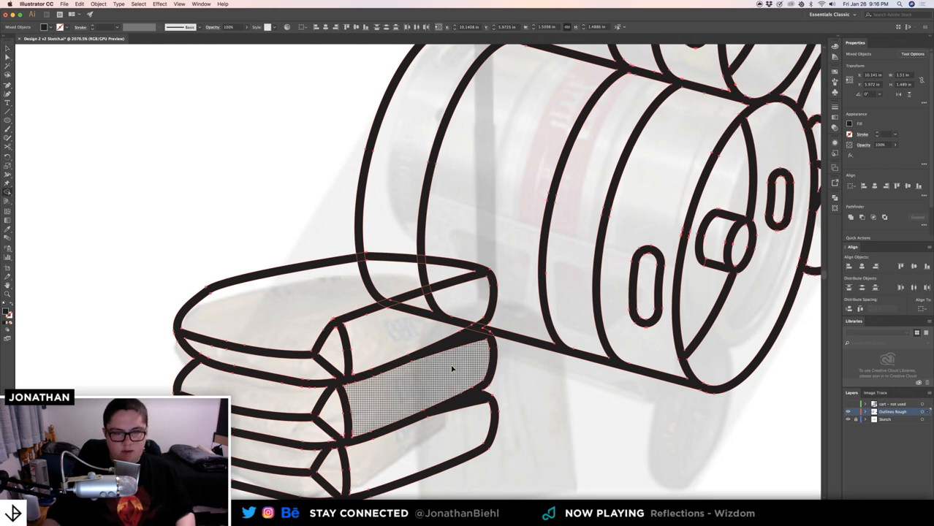
drag(431, 274, 365, 292)
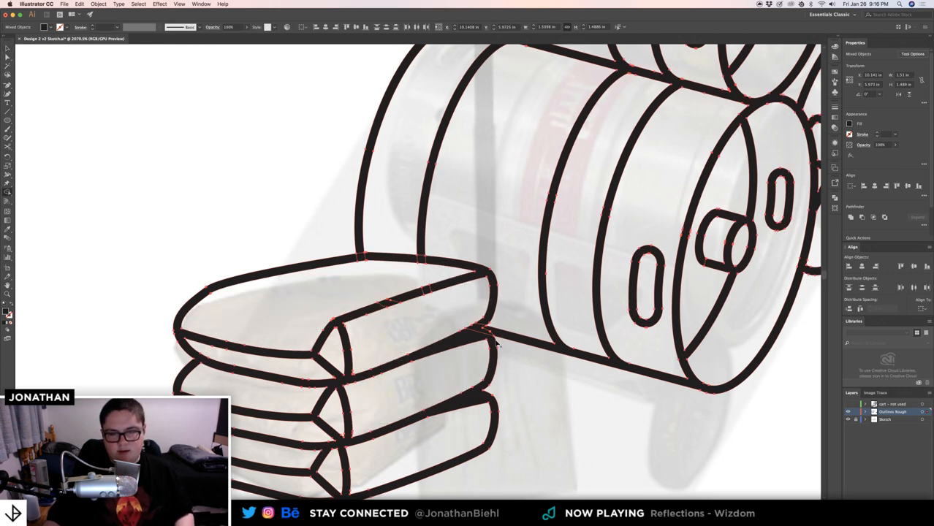
key(v)
click(534, 371)
drag(540, 377, 351, 367)
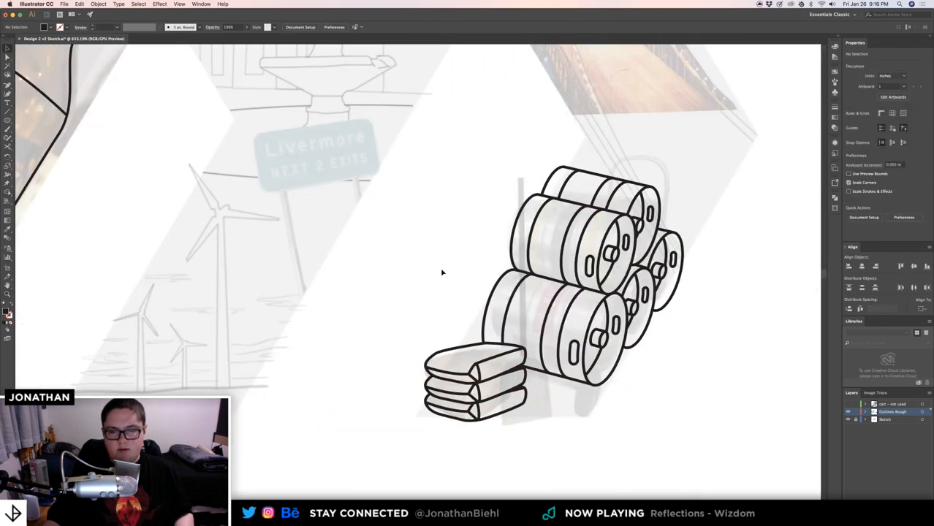
- Examine the bags and kegs at different magnifications beside the neighbouring wind turbine and bottle artwork
key(super+space)
drag(442, 273, 452, 305)
key(super+space)
key(super+space)
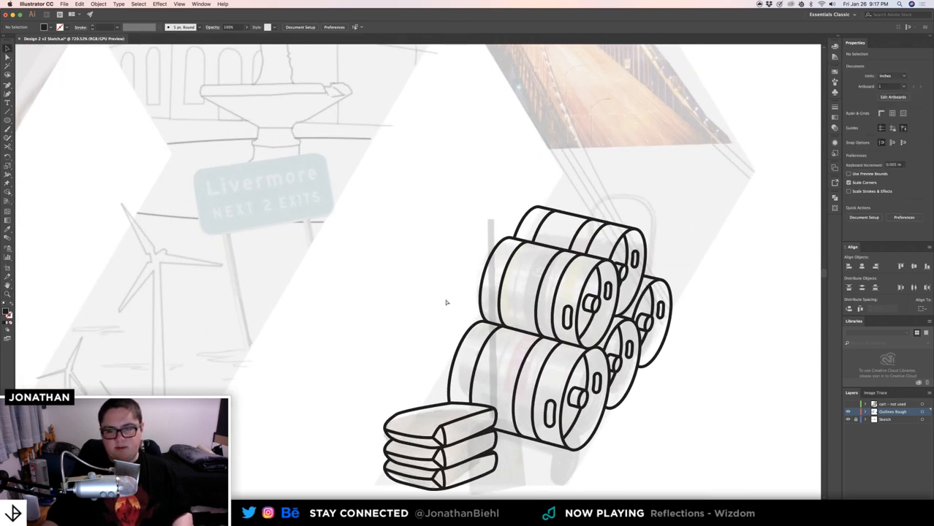
drag(438, 307, 376, 296)
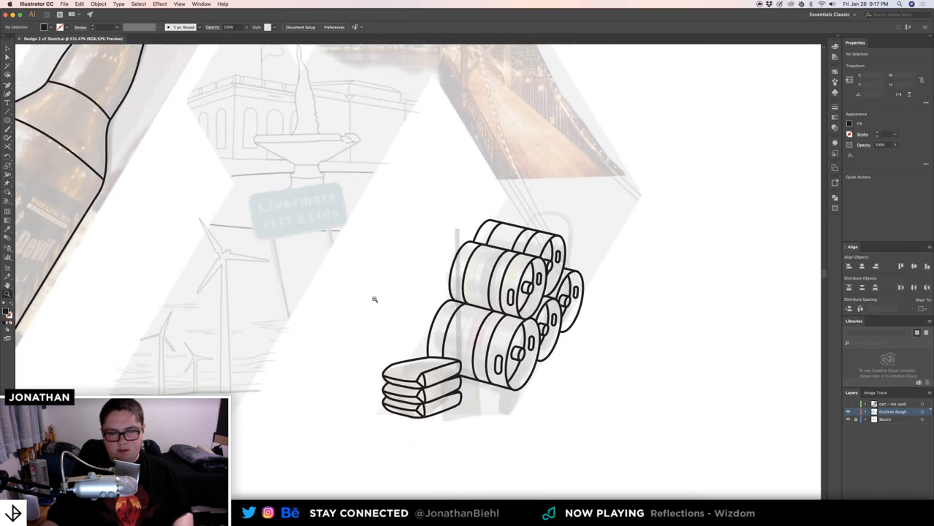
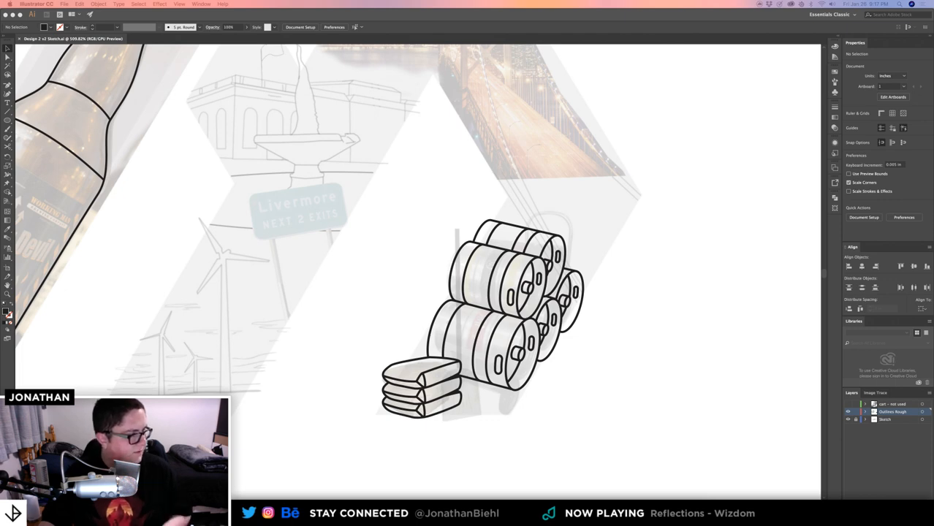
click(317, 262)
key(z)
drag(316, 263, 413, 263)
drag(685, 296, 559, 278)
drag(585, 334, 403, 205)
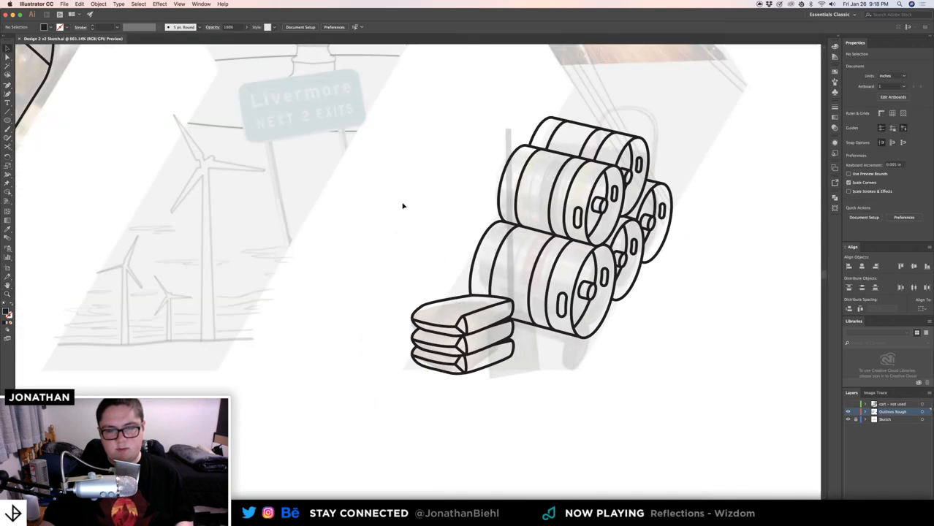
drag(360, 230, 403, 289)
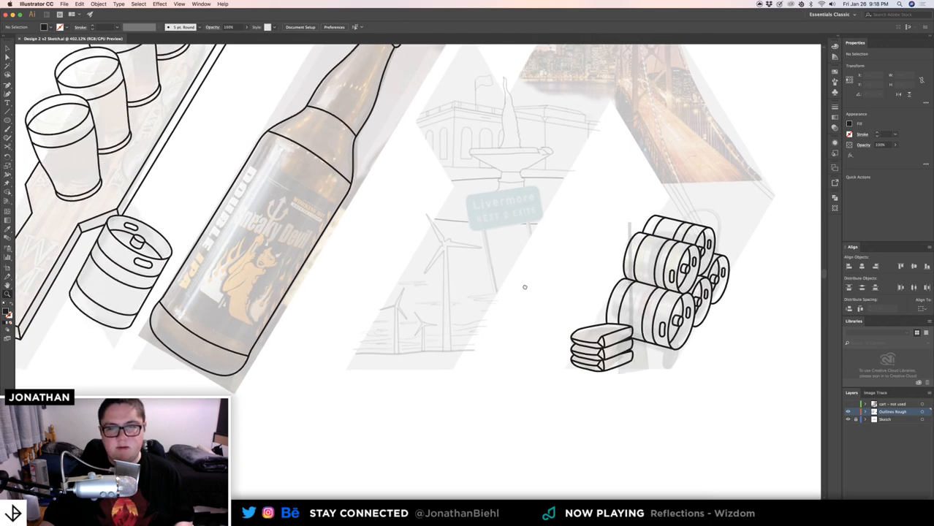
drag(526, 285, 425, 284)
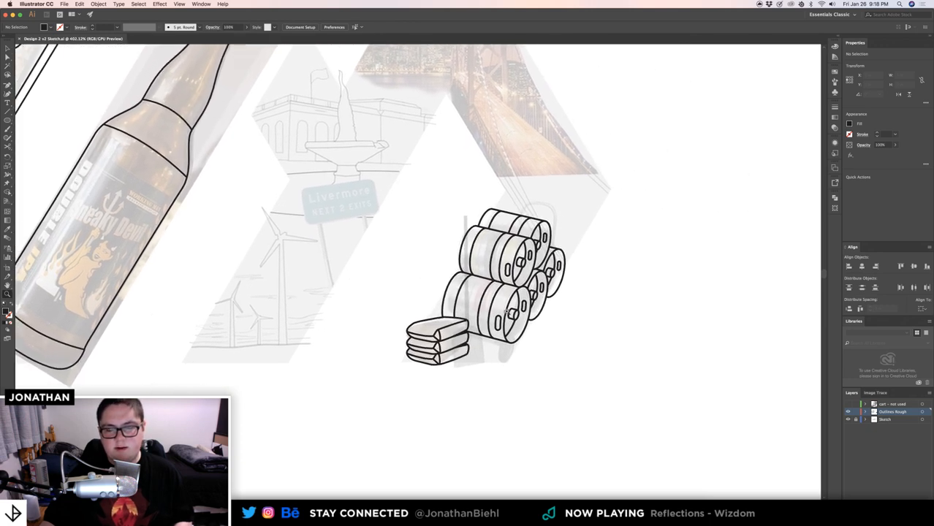
drag(515, 312, 572, 313)
key(v)
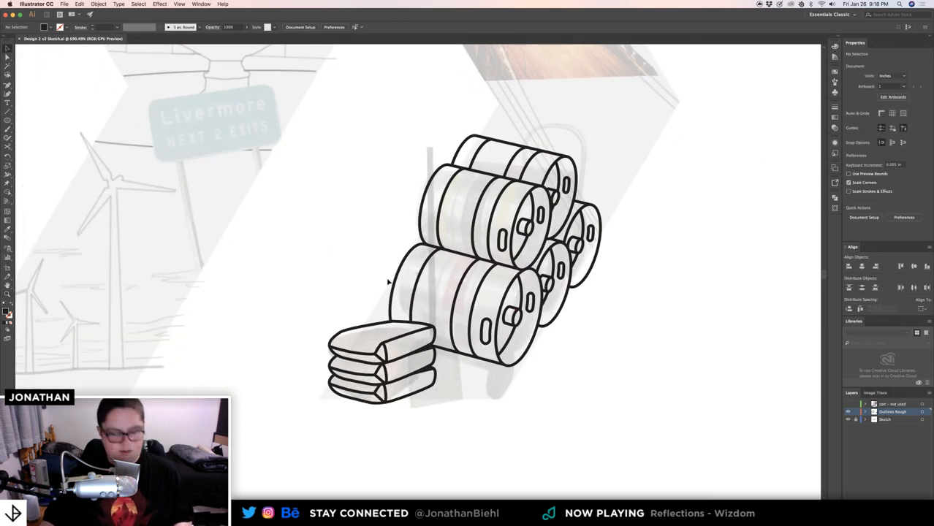
- Hide the Outlines Rough layer and add a new layer above it for tracing the shovel
click(848, 412)
key(z)
drag(444, 380, 797, 393)
key(super+l)
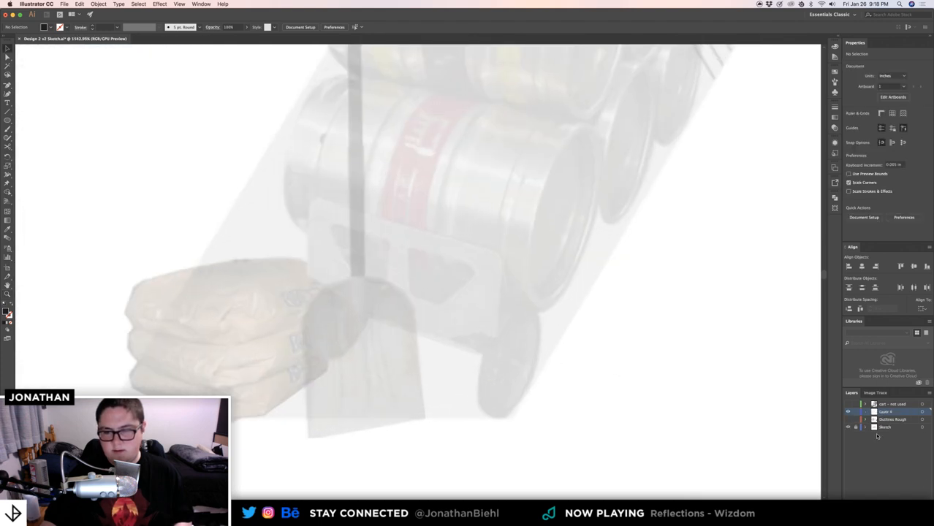
- Trace the sketch's shovel blade as a closed, round-topped Pen path about 0.31 in wide by 0.40 in high with a curved lower edge
key(z)
drag(377, 349, 415, 302)
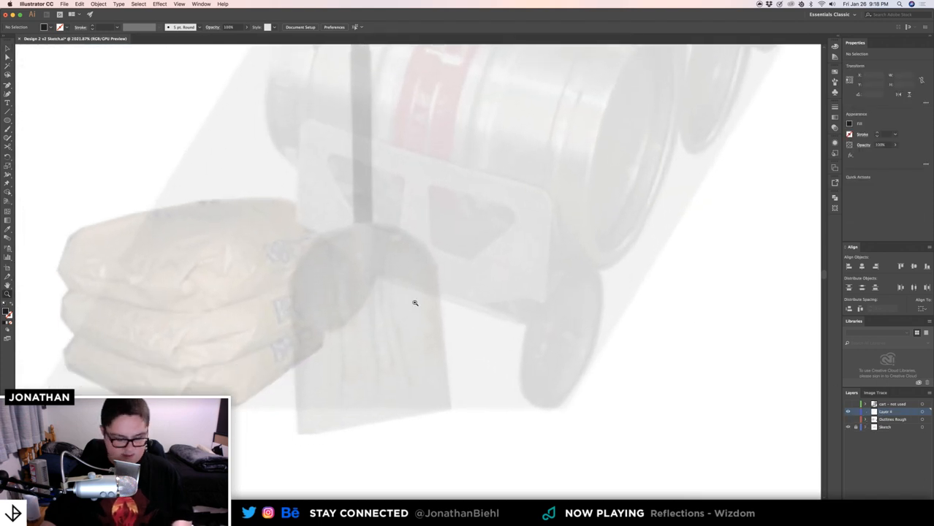
key(p)
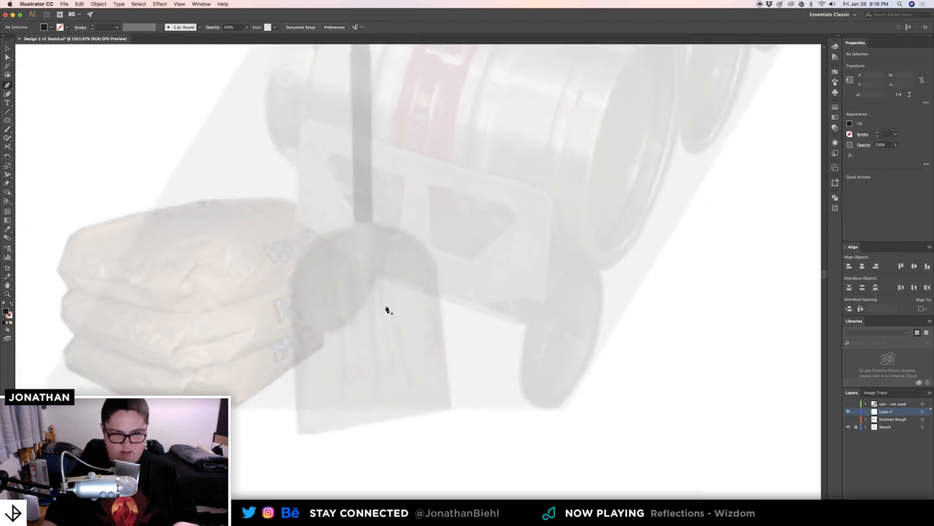
click(298, 435)
drag(291, 271, 306, 245)
drag(358, 222, 400, 218)
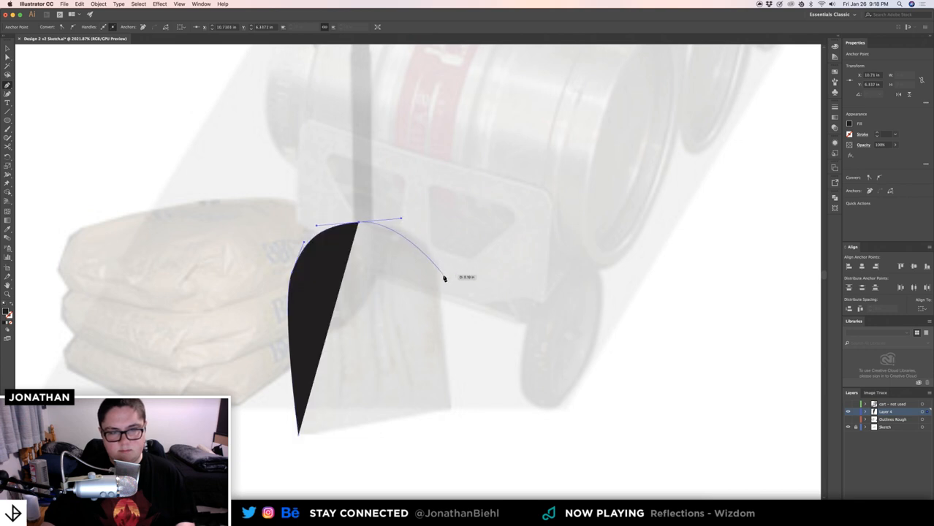
drag(438, 279, 442, 314)
click(450, 415)
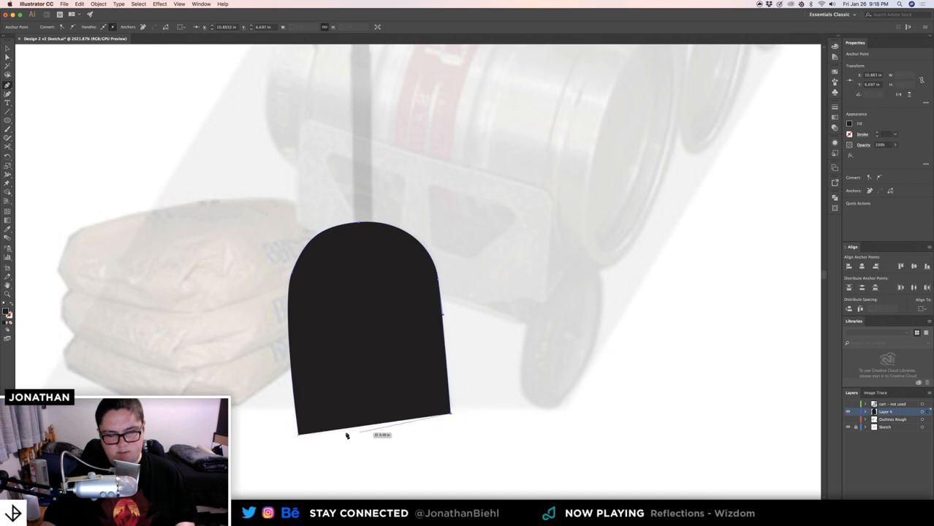
drag(299, 435, 191, 438)
key(v)
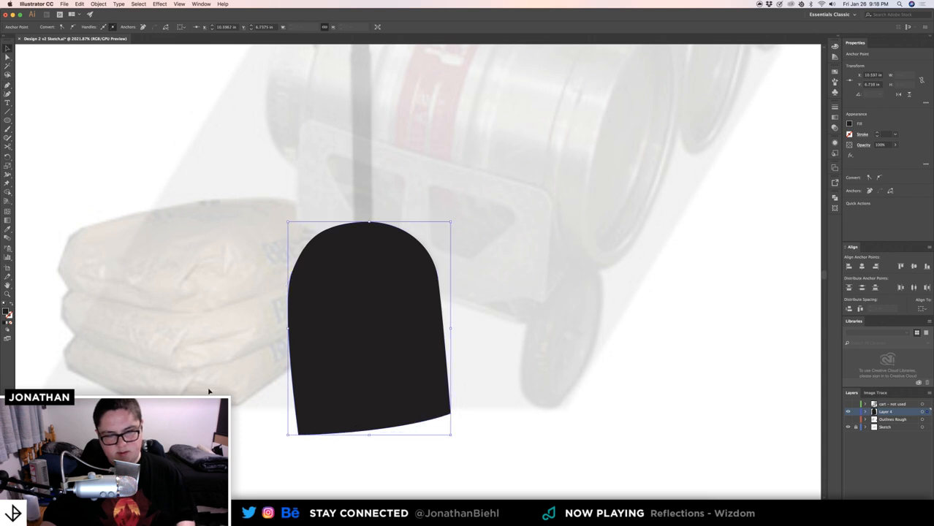
- Swap the shovel blade's fill and stroke so that it is a black 1 pt outline without fill
click(209, 390)
click(326, 352)
key(shift+x)
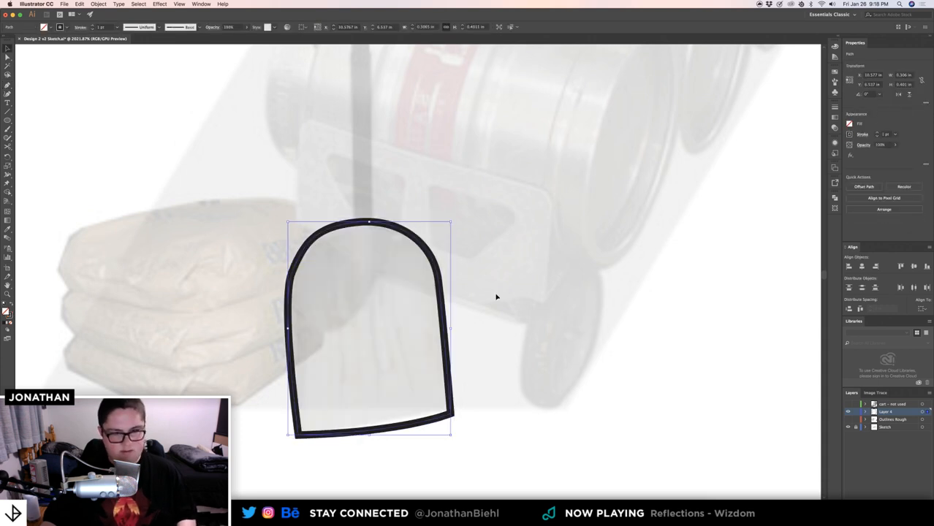
click(474, 284)
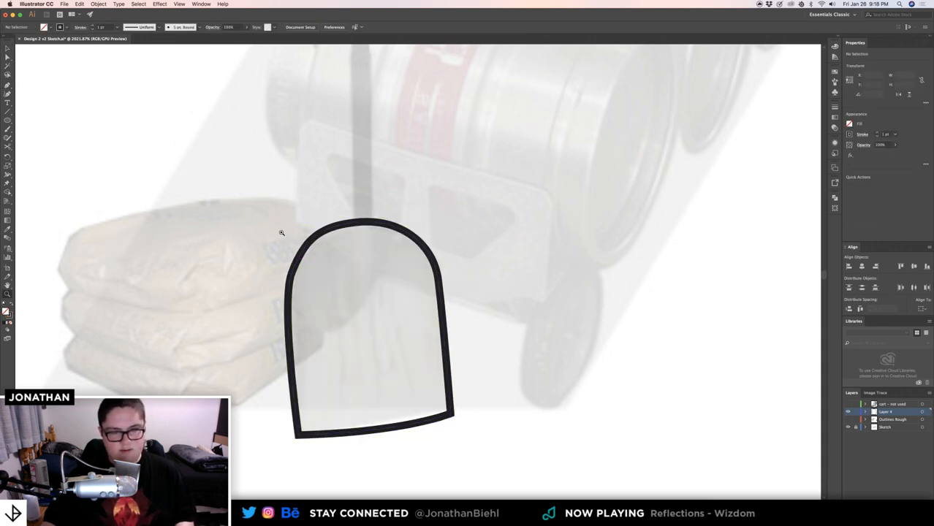
- Inspect the shovel blade outline up close with the Sketch layer hidden, and show the sketch again
click(306, 267)
key(super+space)
drag(344, 293, 234, 291)
drag(301, 296, 415, 278)
key(super+space)
drag(453, 327, 415, 292)
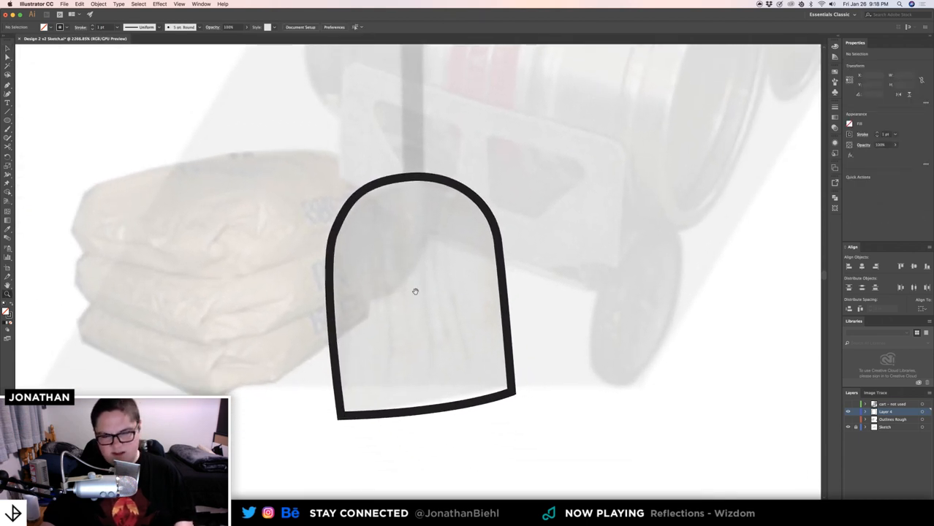
key(v)
click(849, 428)
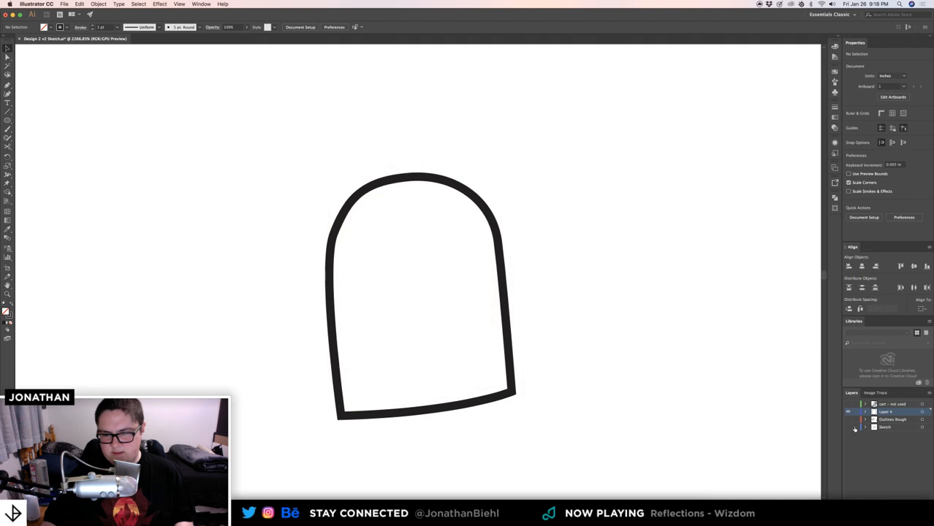
click(849, 427)
- Lock the Sketch layer again and make Layer 4 the active layer
click(603, 194)
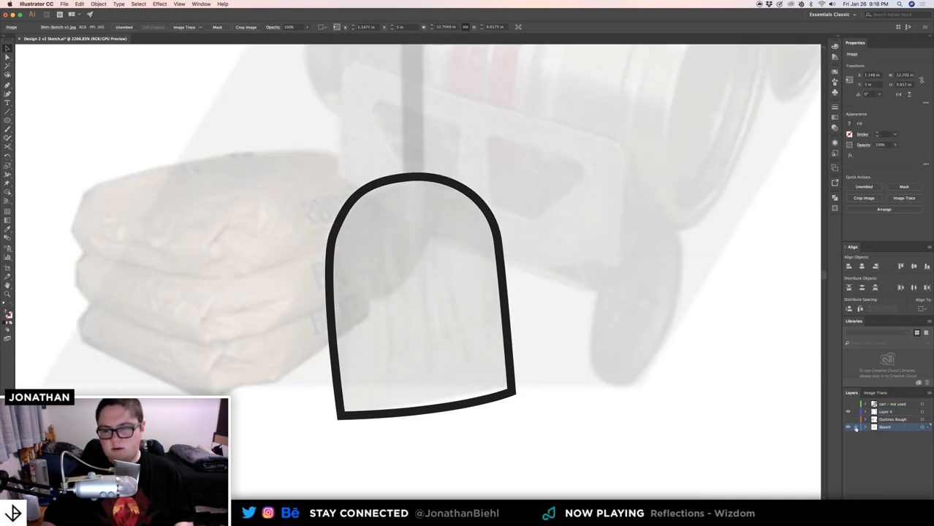
click(856, 427)
click(889, 419)
click(887, 411)
- Draw a bowed vertical crease about 0.28 in long inside the shovel blade near its left edge with the Pen tool
key(z)
mouse_move(411, 300)
mouse_down()
mouse_move(381, 298)
mouse_move(421, 299)
mouse_up()
key(v)
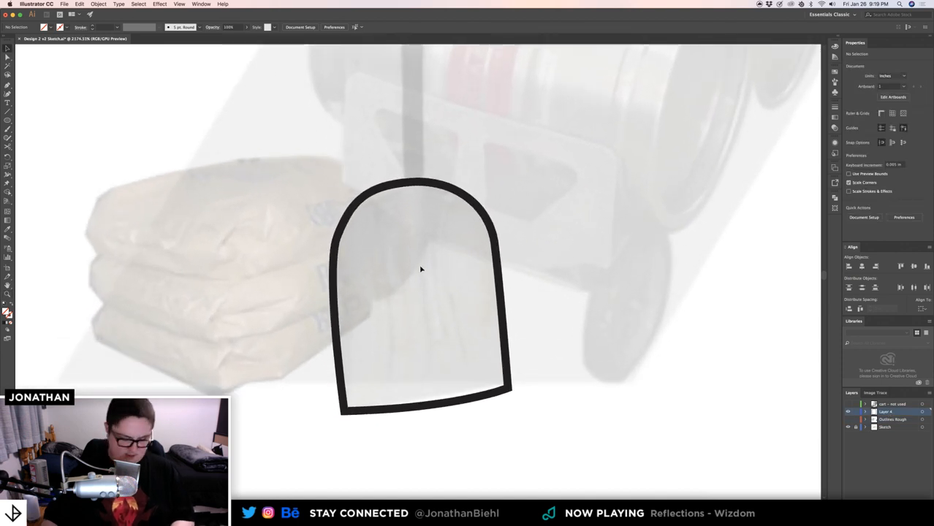
key(p)
click(371, 218)
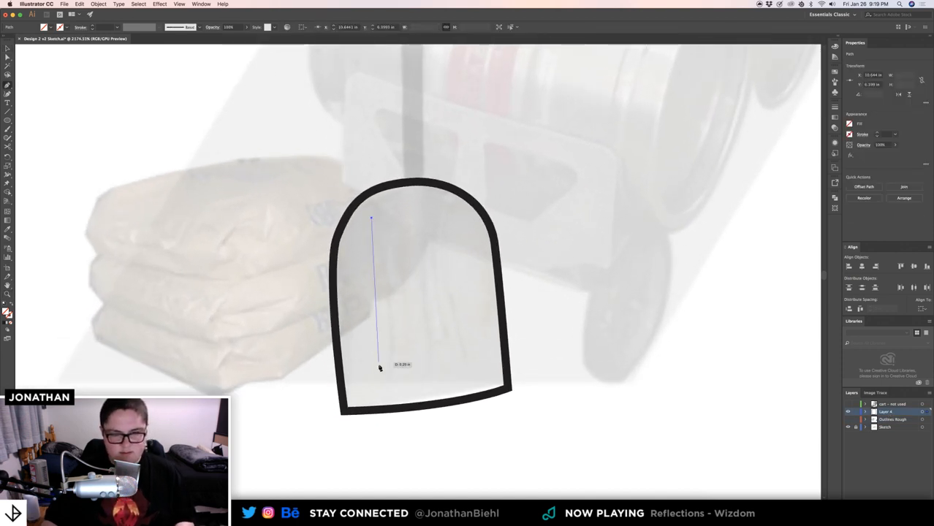
drag(382, 377, 359, 478)
key(v)
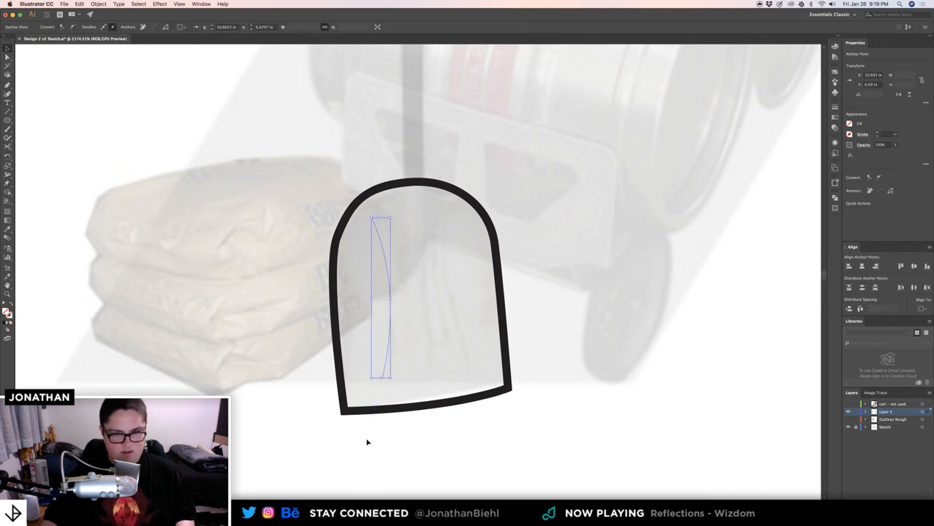
- Copy the blade outline's 1 pt black stroke onto the crease line and give it round caps and round corners
key(i)
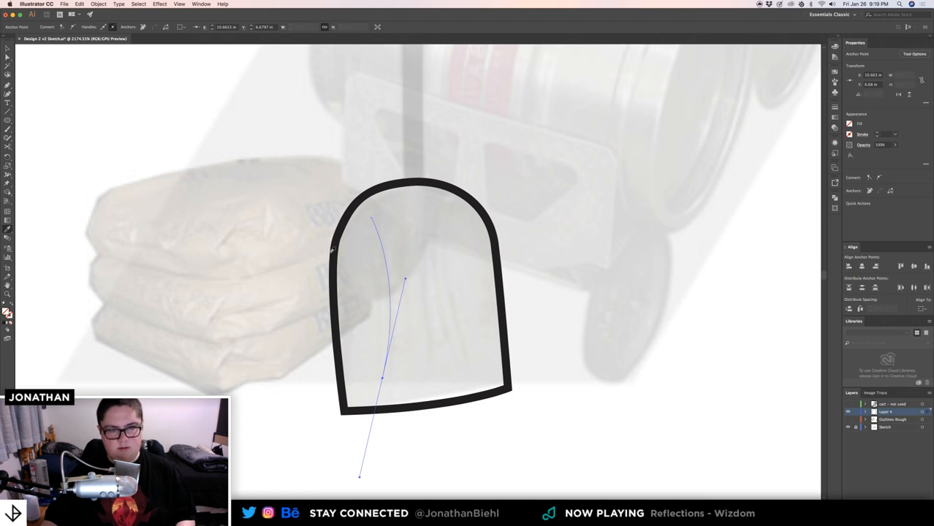
click(334, 248)
key(v)
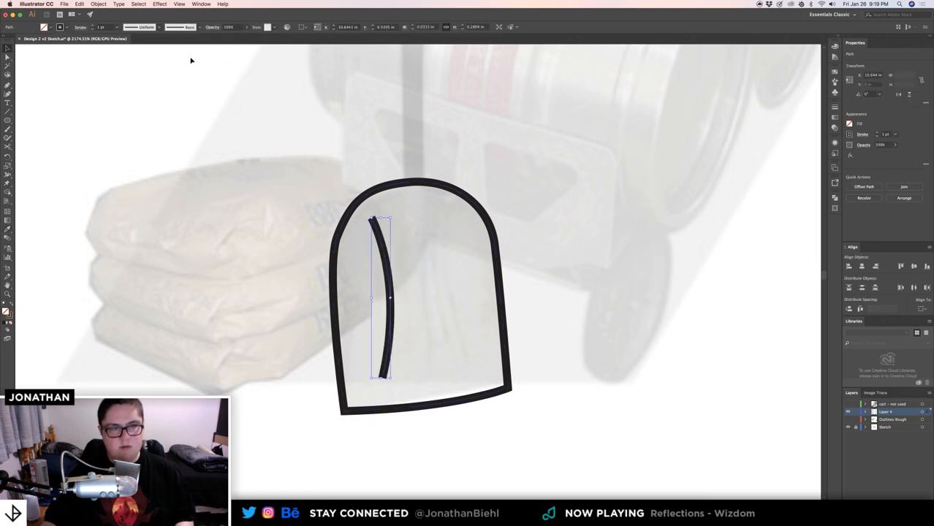
click(80, 27)
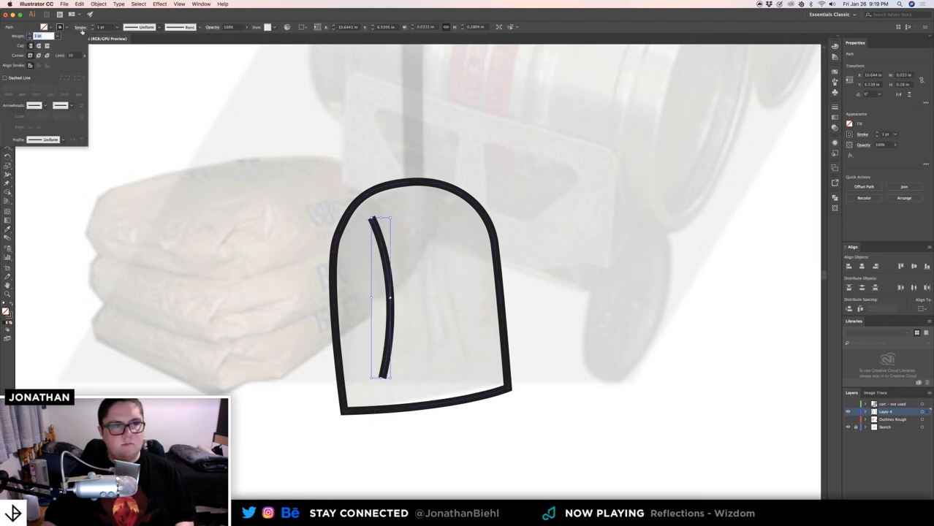
click(38, 46)
click(39, 55)
click(403, 249)
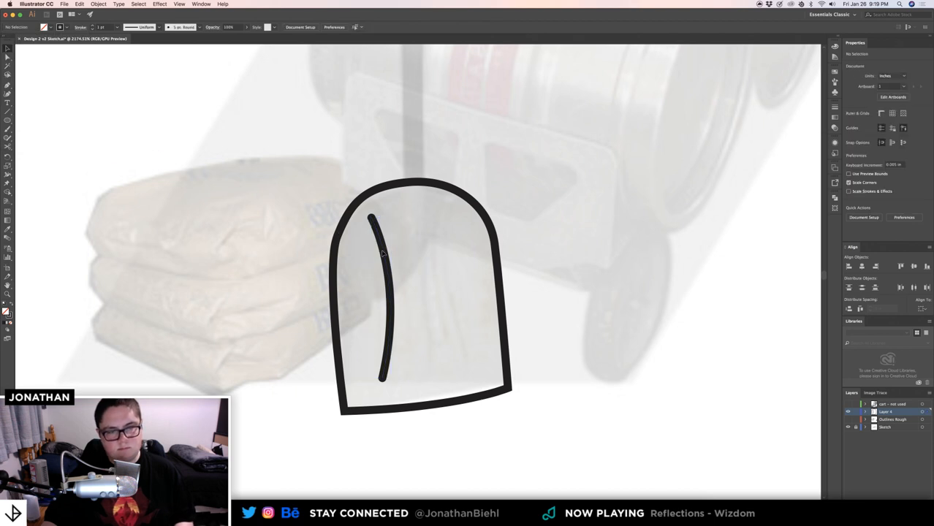
- Flatten the left crease's bow, shorten the crease to about 0.25 in tall, and shift it slightly toward the shovel blade's centre
click(382, 253)
click(418, 339)
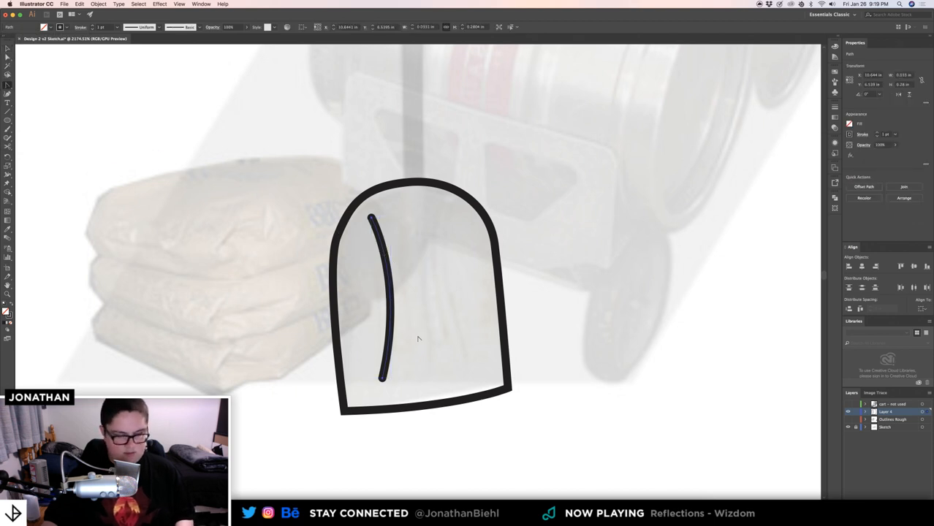
click(393, 330)
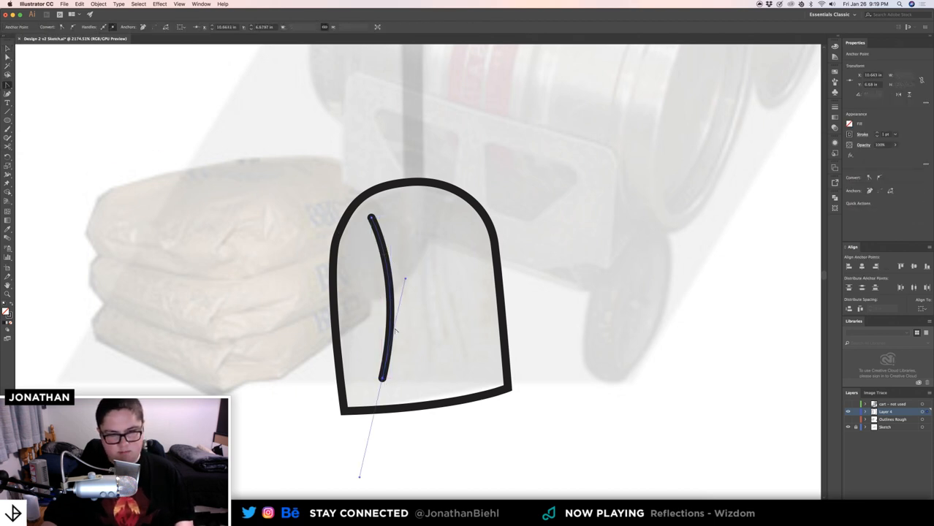
mouse_move(406, 280)
mouse_down()
mouse_move(397, 263)
mouse_move(398, 272)
mouse_up()
click(388, 280)
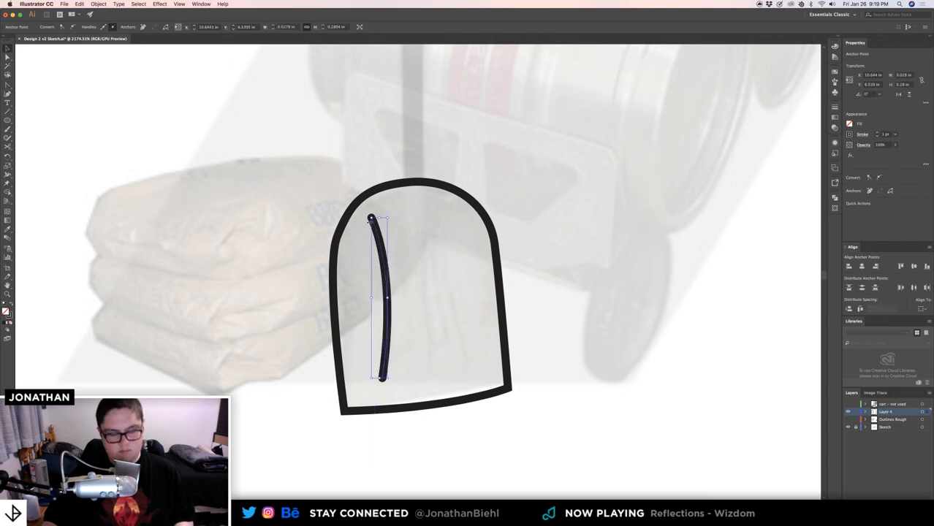
key(shift+c)
drag(371, 218, 379, 234)
key(v)
drag(388, 267, 399, 273)
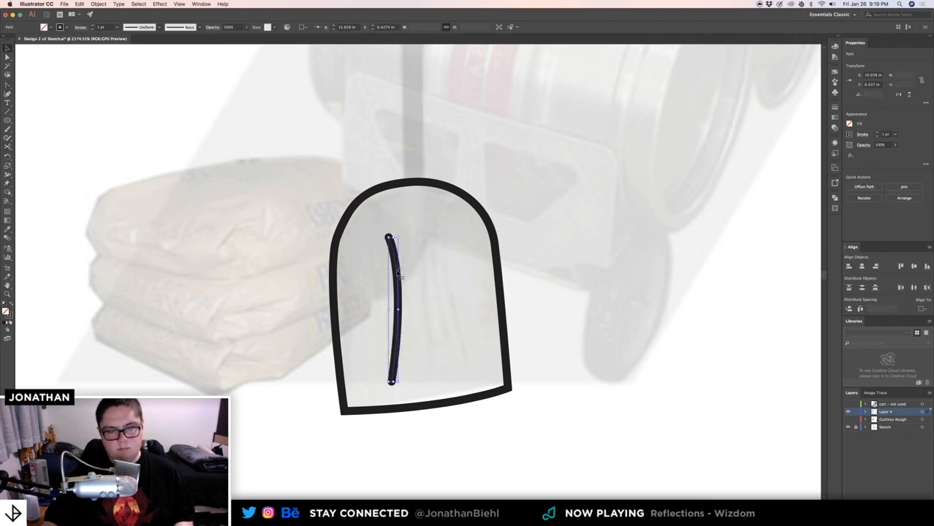
- Try a horizontally mirrored copy of the crease right of the blade's centre, reshape its lower end, and delete that copy
click(898, 95)
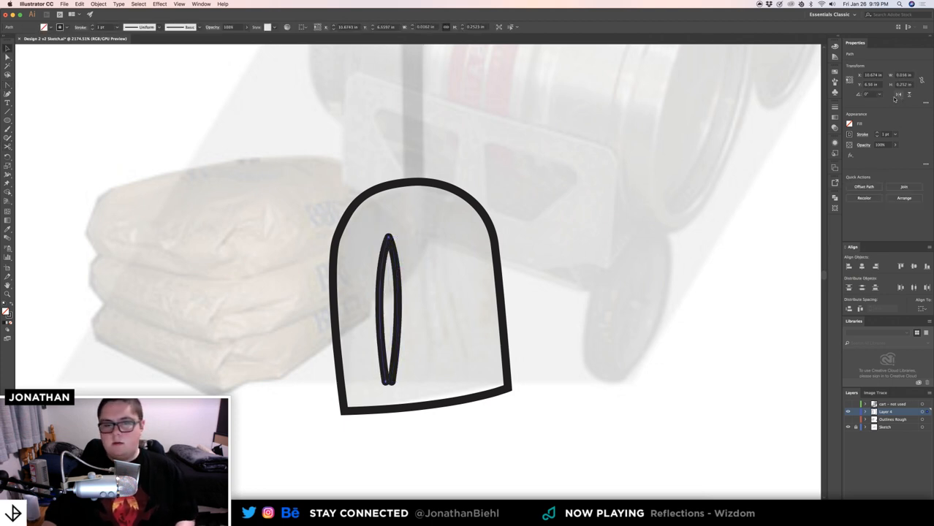
click(398, 266)
click(413, 267)
drag(383, 276, 435, 272)
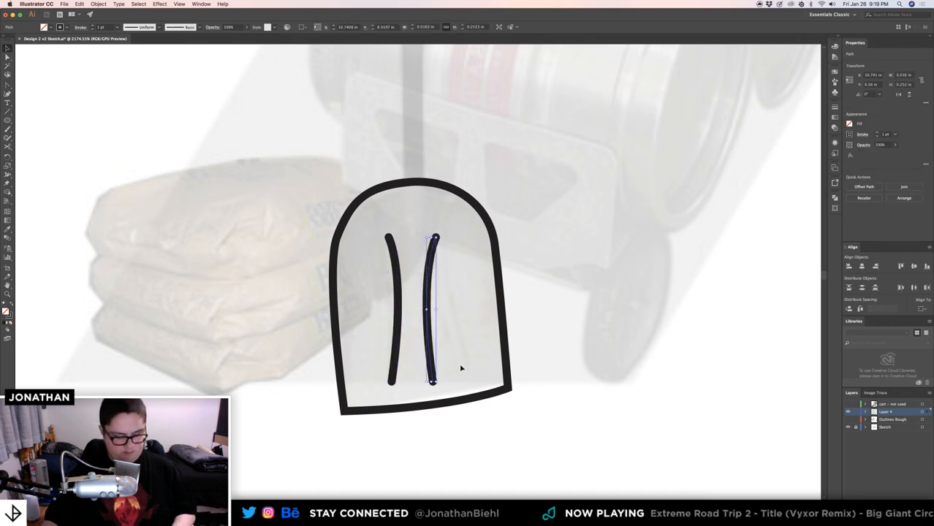
key(shift+c)
drag(433, 381, 454, 368)
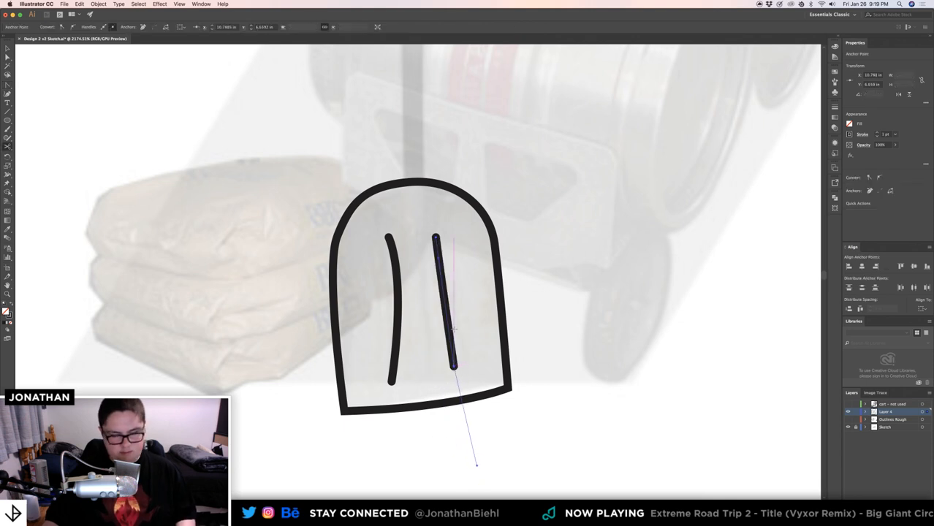
key(Delete)
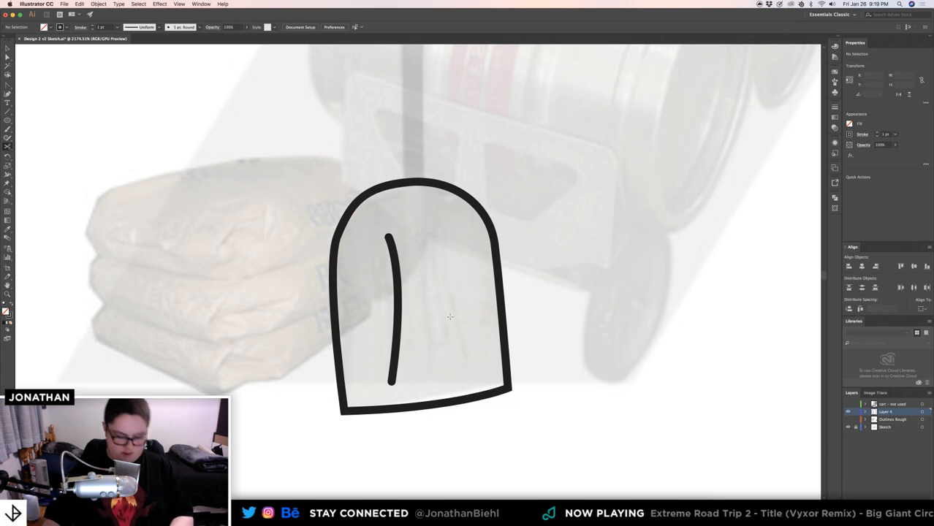
- Draw a curved crease about 0.25 in long right of the blade's centre with the Pen tool and touch up the left crease's ends
click(429, 233)
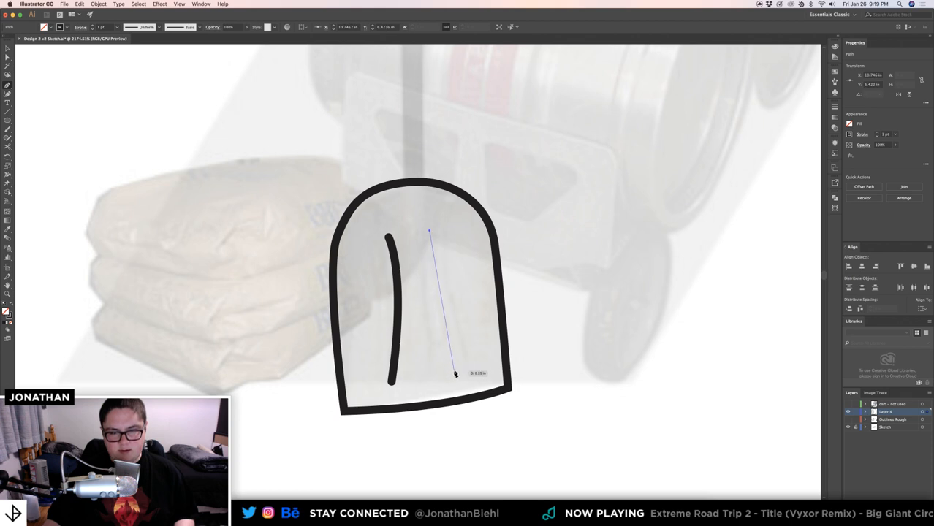
mouse_move(457, 376)
mouse_down()
mouse_move(488, 448)
mouse_move(484, 439)
mouse_up()
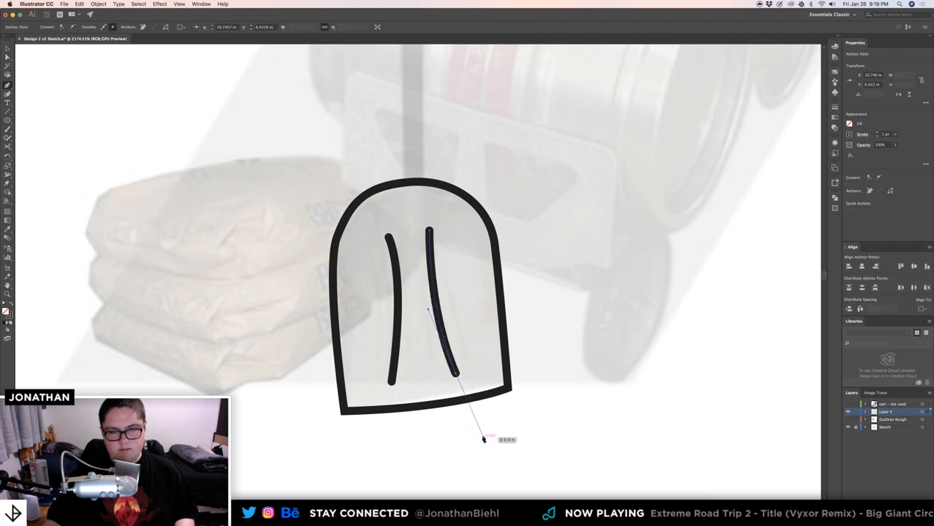
super+click(459, 314)
key(z)
mouse_move(452, 285)
mouse_down()
mouse_move(434, 279)
mouse_move(431, 264)
mouse_up()
key(p)
mouse_move(400, 408)
mouse_down()
mouse_move(424, 287)
mouse_move(399, 231)
mouse_up()
key(shift+c)
super+click(396, 190)
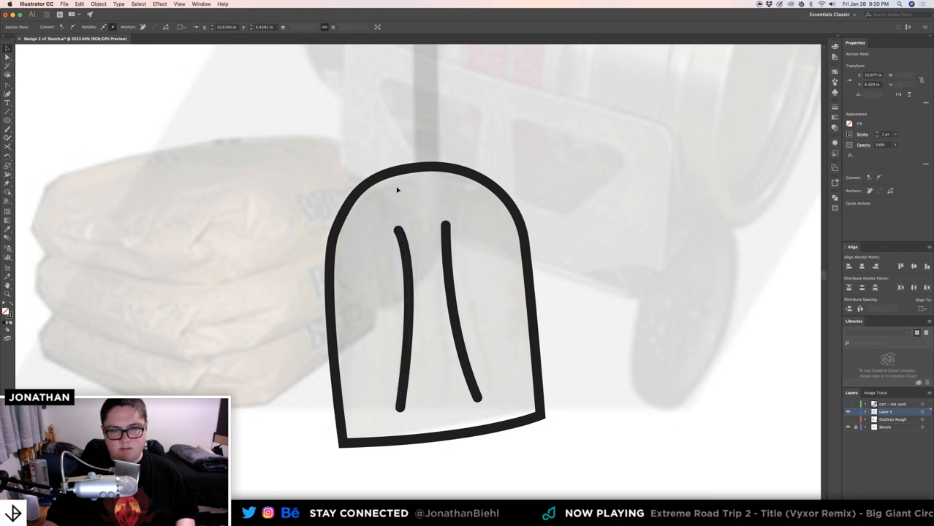
key(z)
mouse_move(424, 199)
mouse_down()
mouse_move(241, 203)
mouse_move(575, 213)
mouse_up()
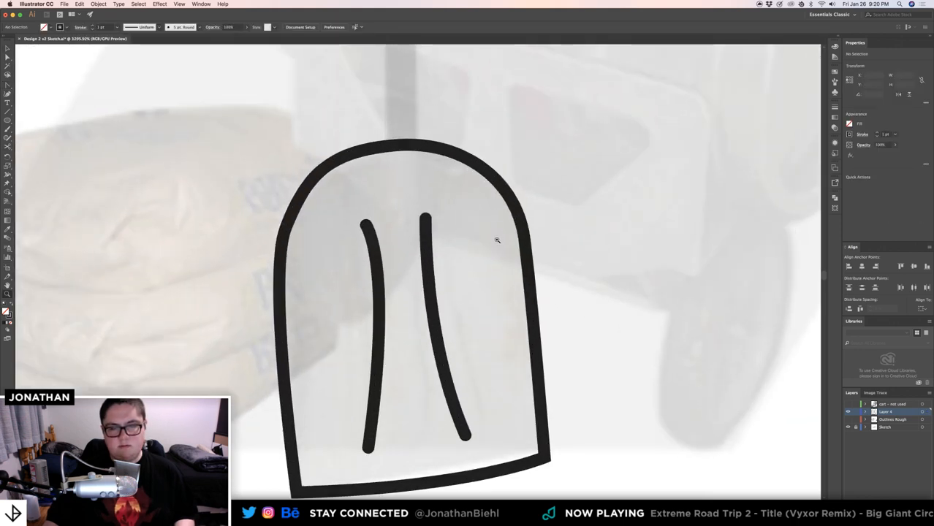
- Draw a shorter bowed crease between the left crease and the blade's left edge with the Pen tool
key(v)
key(p)
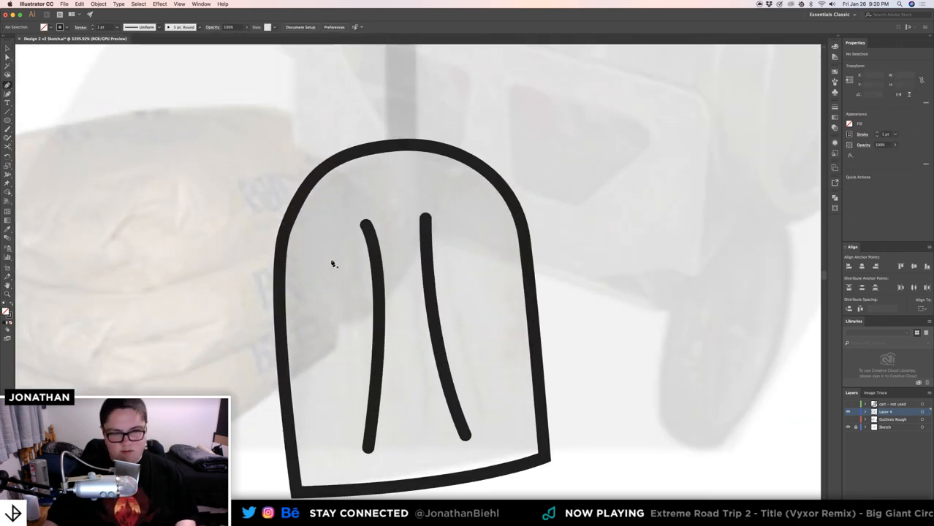
click(332, 256)
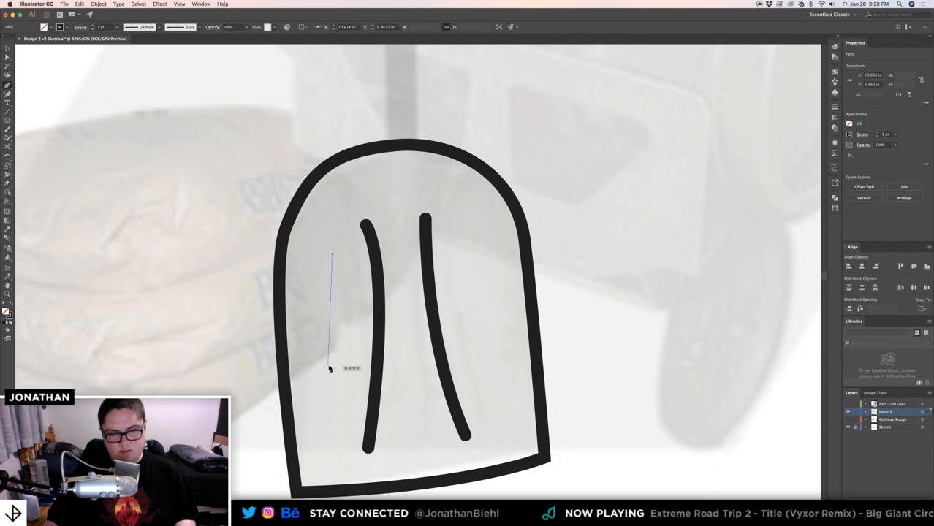
mouse_move(329, 377)
mouse_down()
mouse_move(313, 416)
mouse_move(315, 457)
mouse_up()
super+click(290, 325)
- Draw a matching short curved crease between the right crease and the blade's right edge with the Pen tool
key(z)
drag(320, 315, 248, 315)
drag(395, 303, 460, 303)
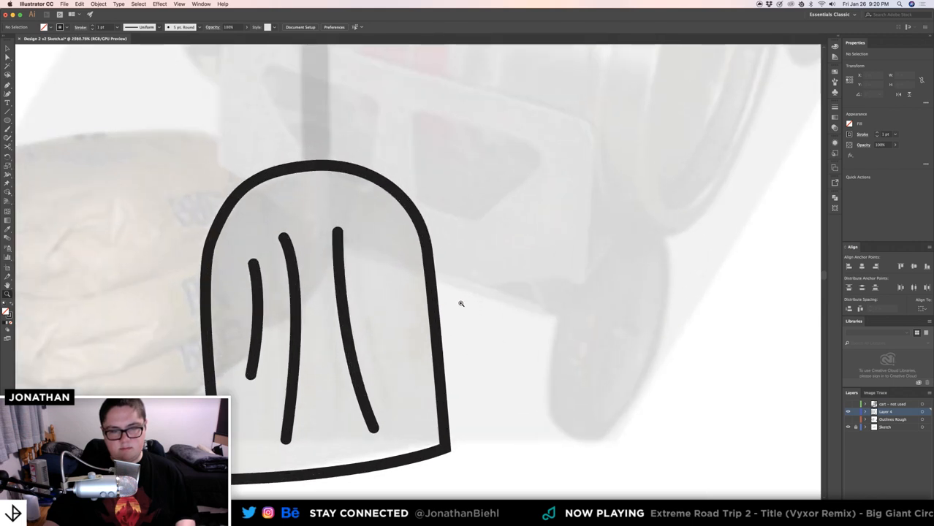
key(v)
key(p)
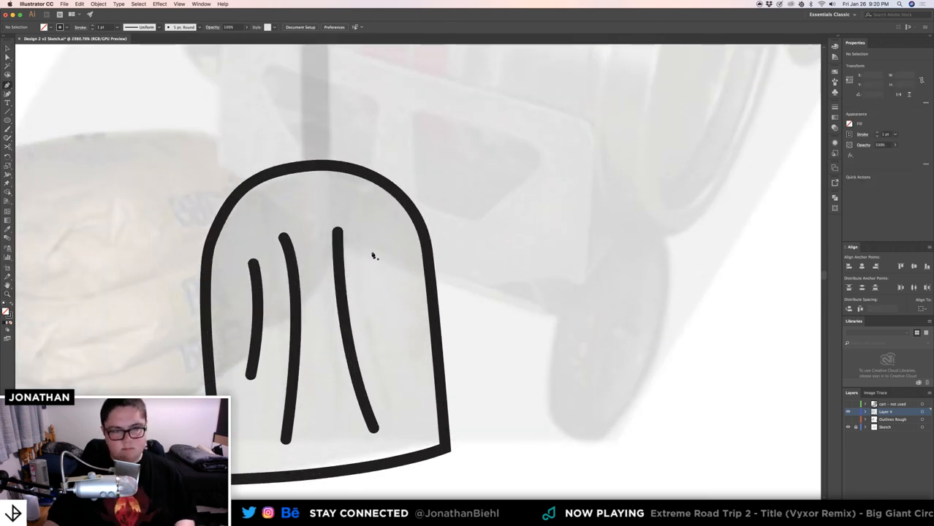
click(369, 251)
drag(393, 349, 414, 375)
super+click(413, 371)
- Examine the creased shovel blade at a smaller scale against the sketched handle, kegs and bags
key(super+space)
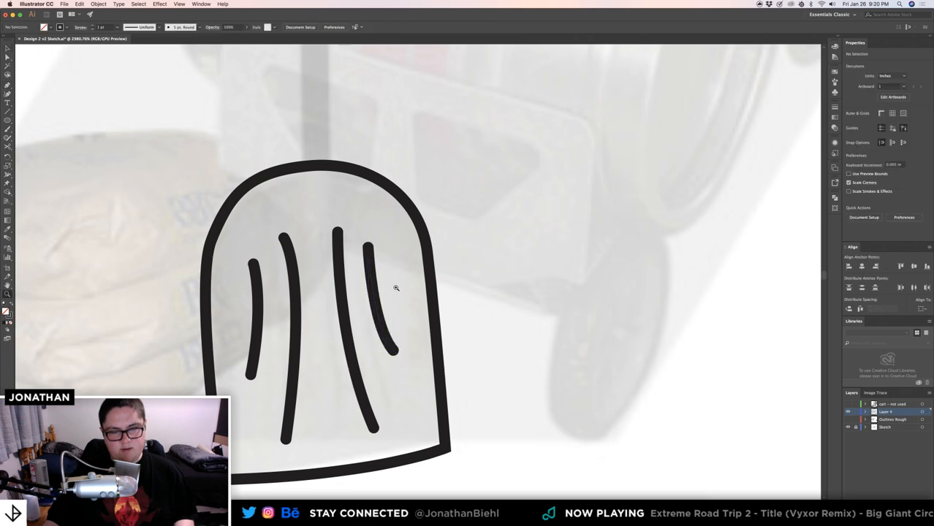
drag(383, 283, 411, 265)
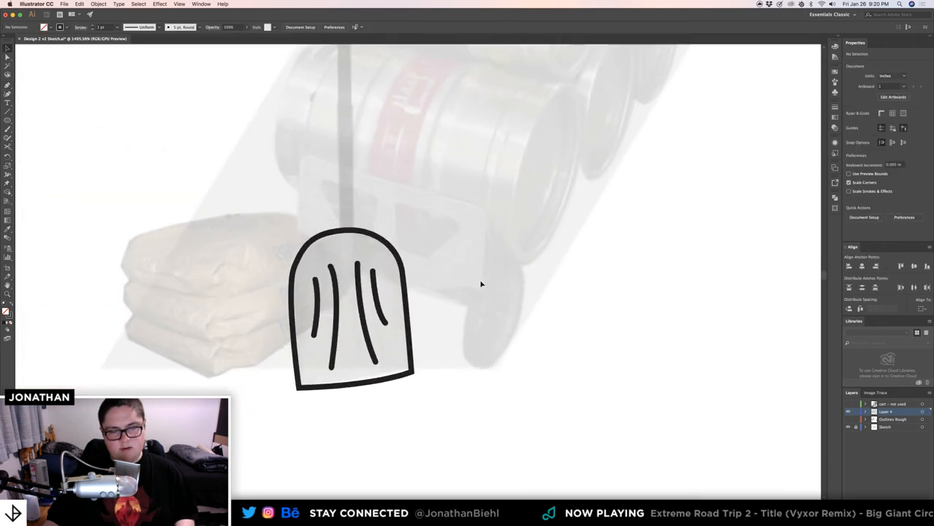
key(super+space)
drag(348, 294, 407, 301)
drag(415, 245, 380, 372)
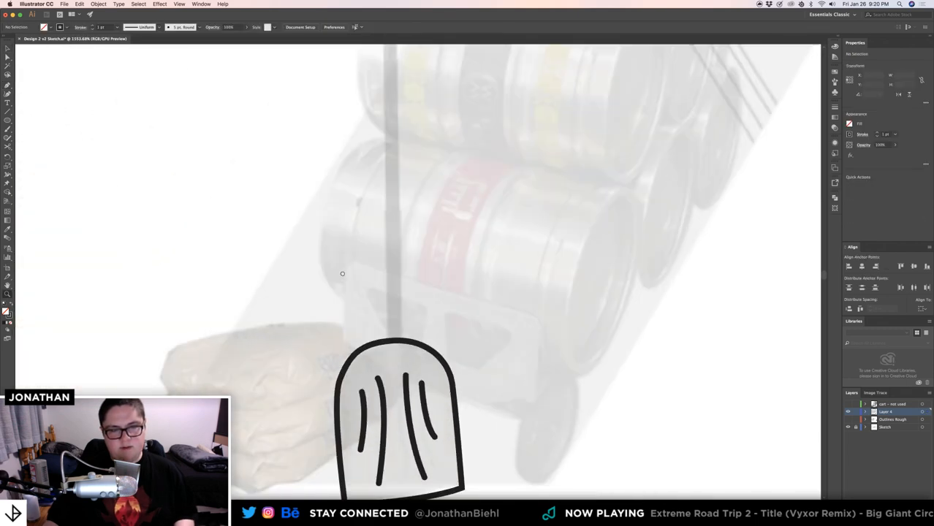
drag(346, 279, 400, 323)
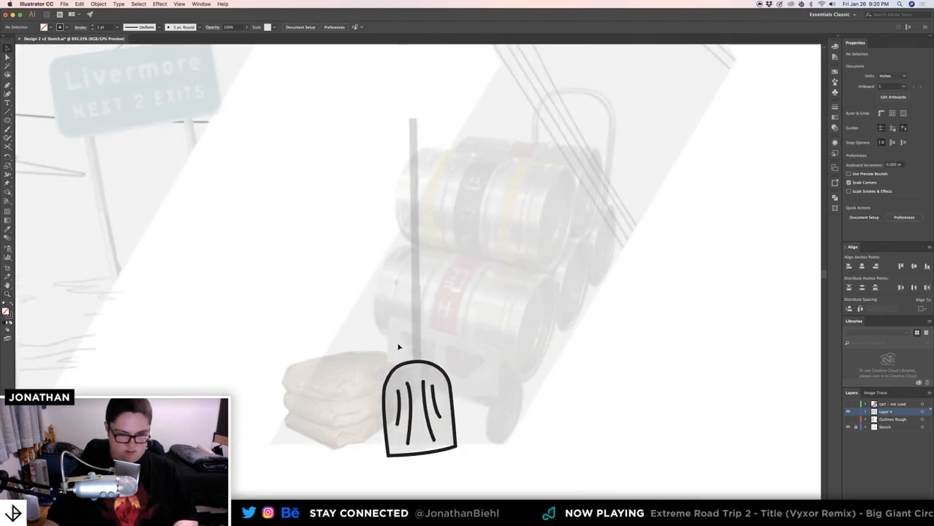
drag(387, 385, 460, 449)
click(484, 455)
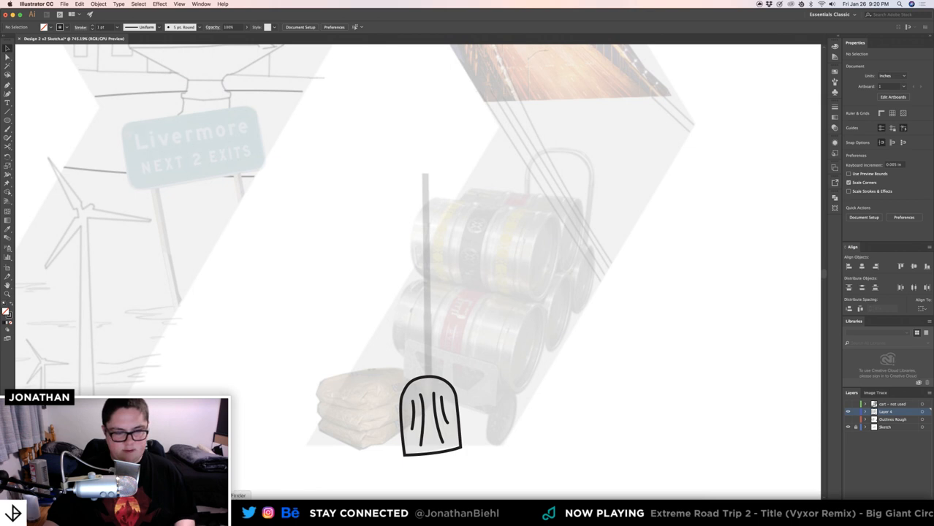
- Switch to Finder, study the shovel's blade and ridges in the reference photo IMG_0587.CR2, and return to Illustrator
click(133, 511)
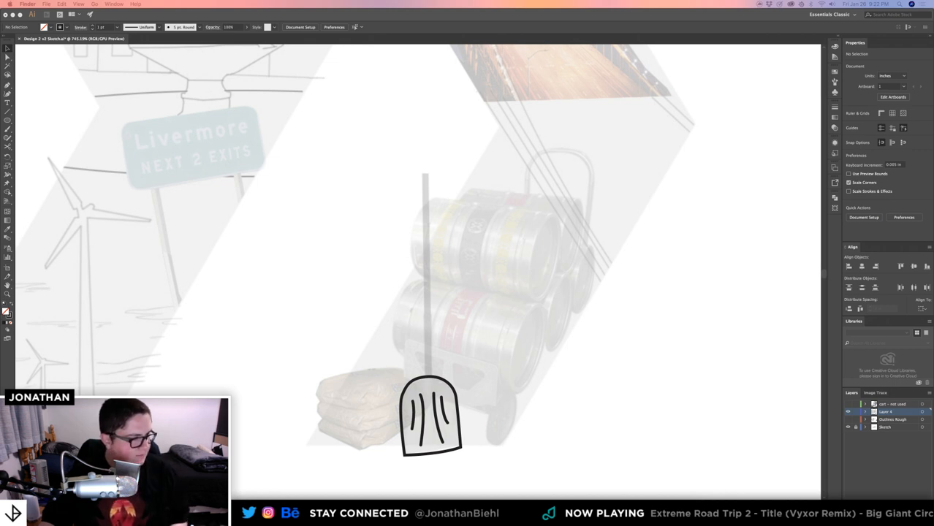
key(space)
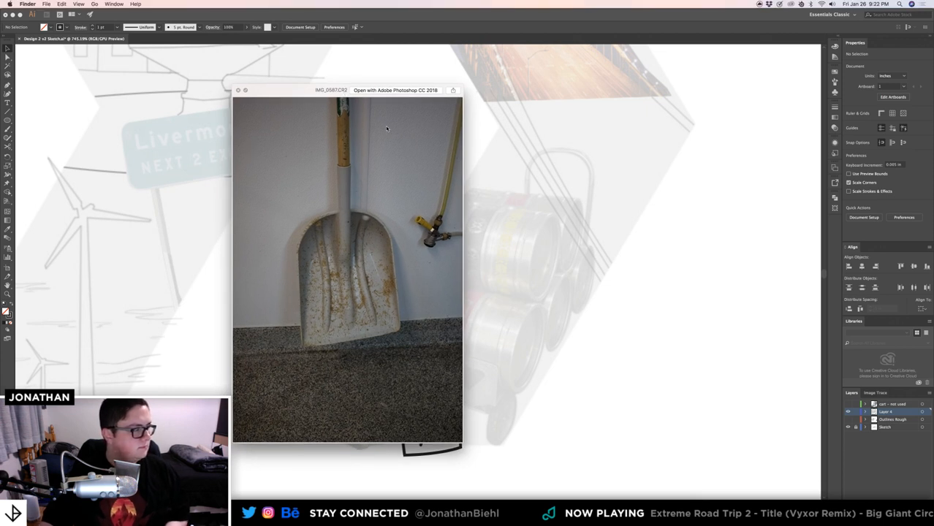
drag(365, 104, 239, 84)
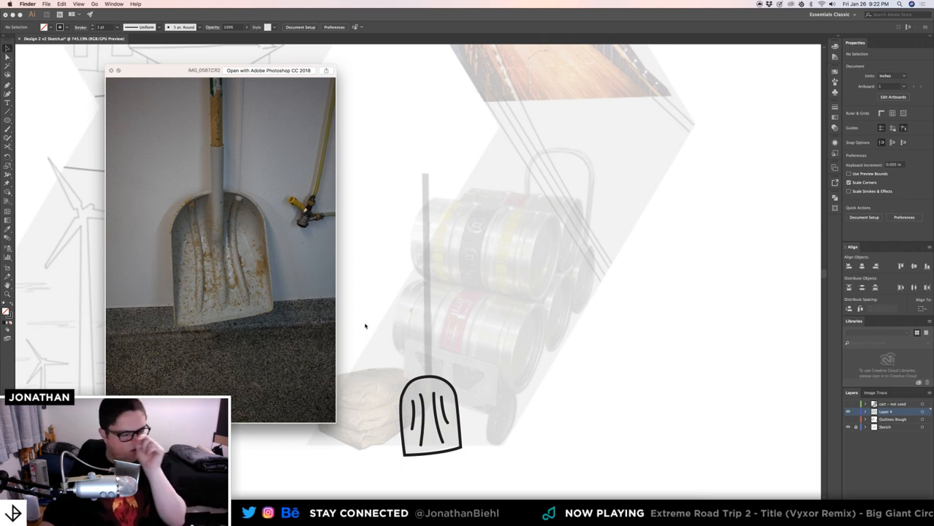
click(389, 323)
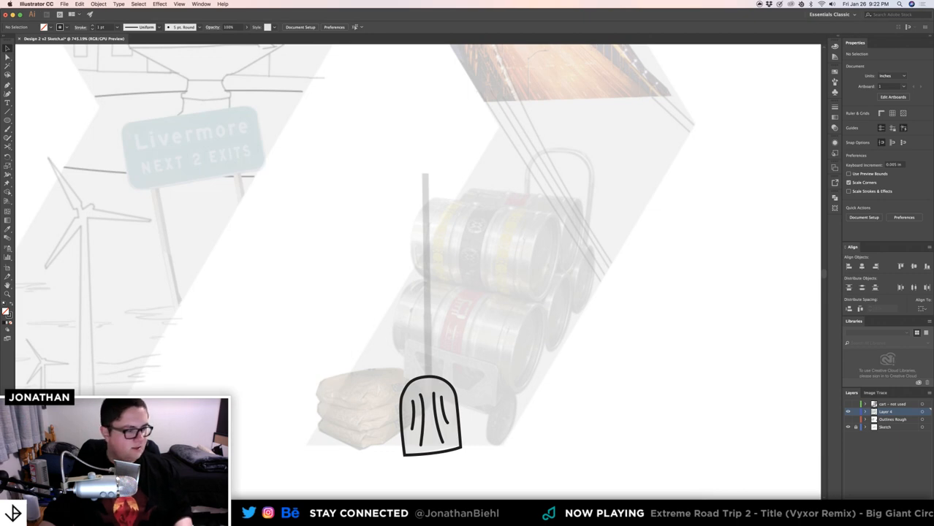
key(super+Tab)
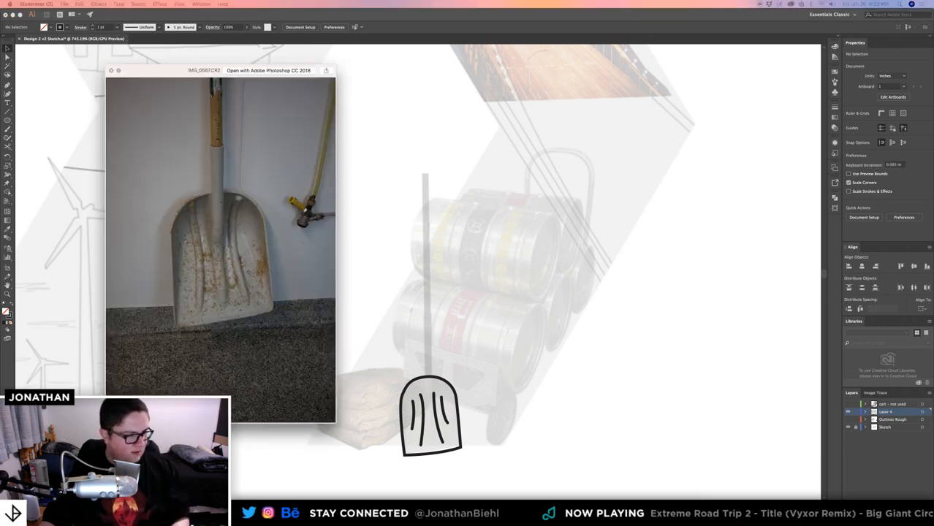
key(space)
key(space)
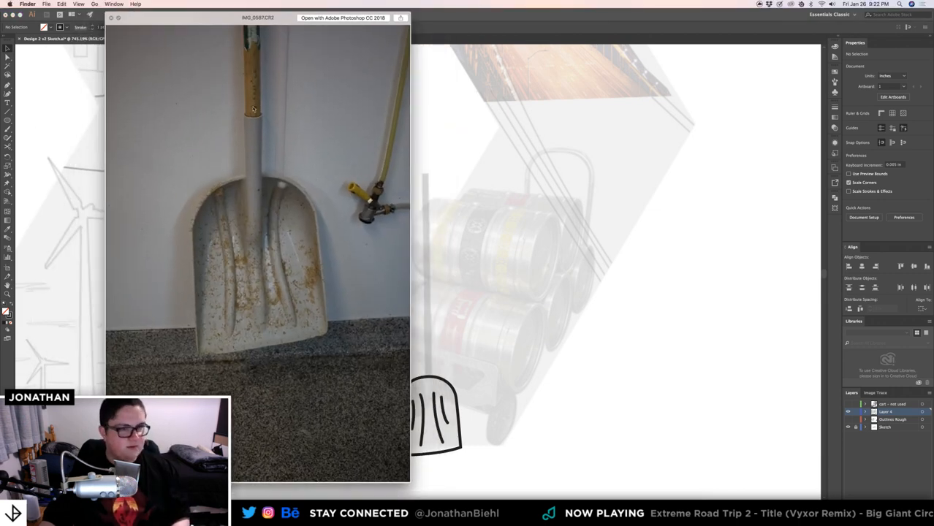
key(space)
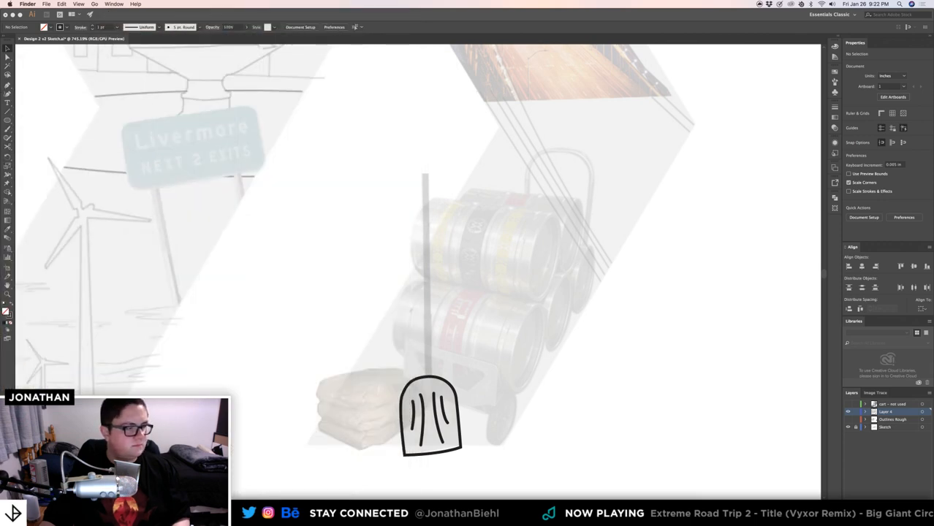
click(455, 354)
- Delete the four crease lines and the shovel blade outline from Layer 4
key(z)
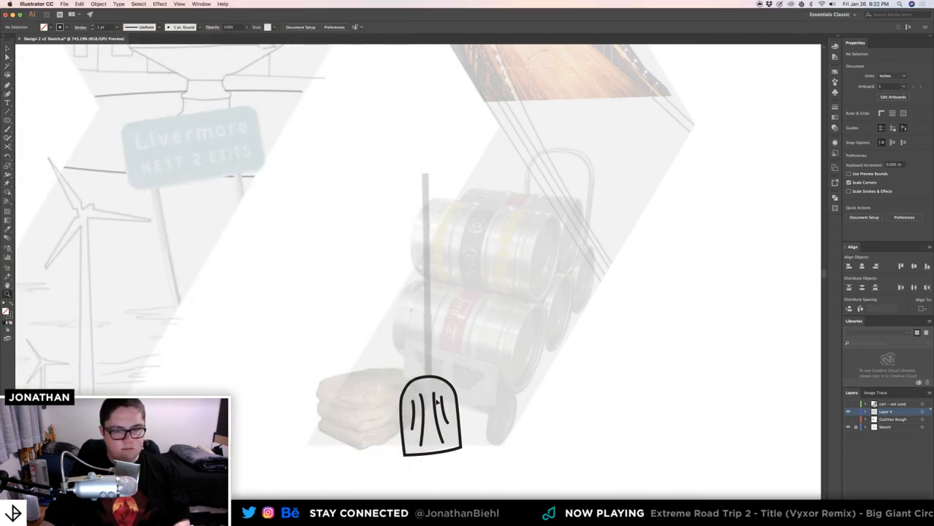
drag(429, 398, 421, 361)
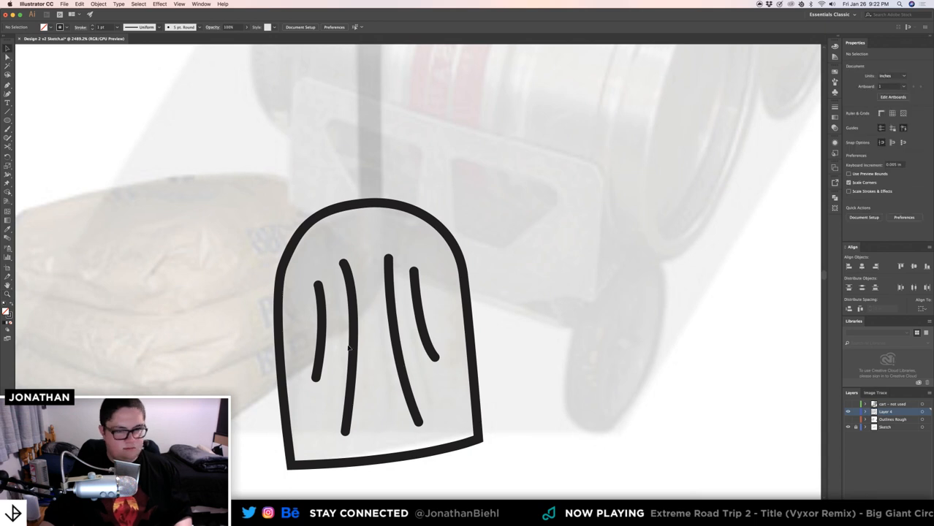
click(432, 323)
key(BackSpace)
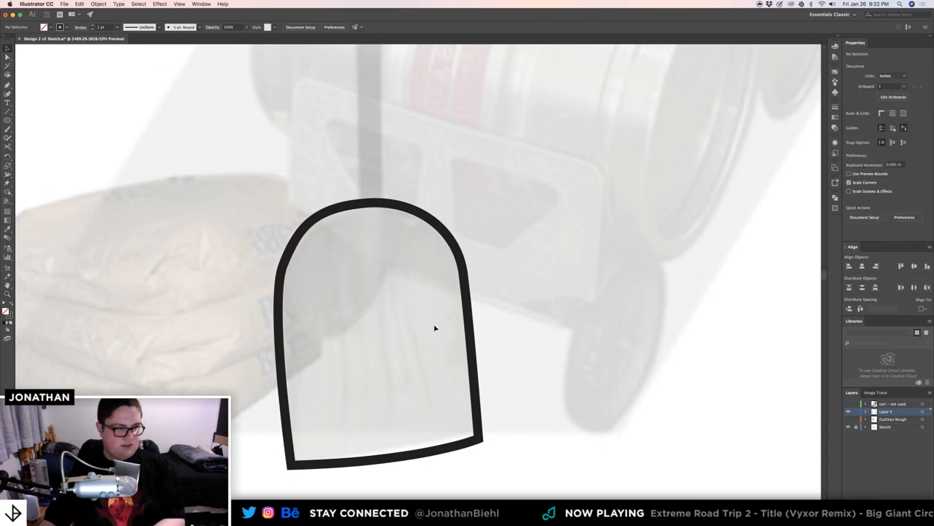
drag(495, 264, 350, 383)
key(BackSpace)
- Draw an unfilled rectangle about 0.36 in wide and 0.45 in tall with a 1 pt black stroke, partly over the sketched shovel blade
key(z)
mouse_move(430, 398)
mouse_down()
mouse_move(364, 395)
mouse_move(423, 402)
mouse_up()
key(v)
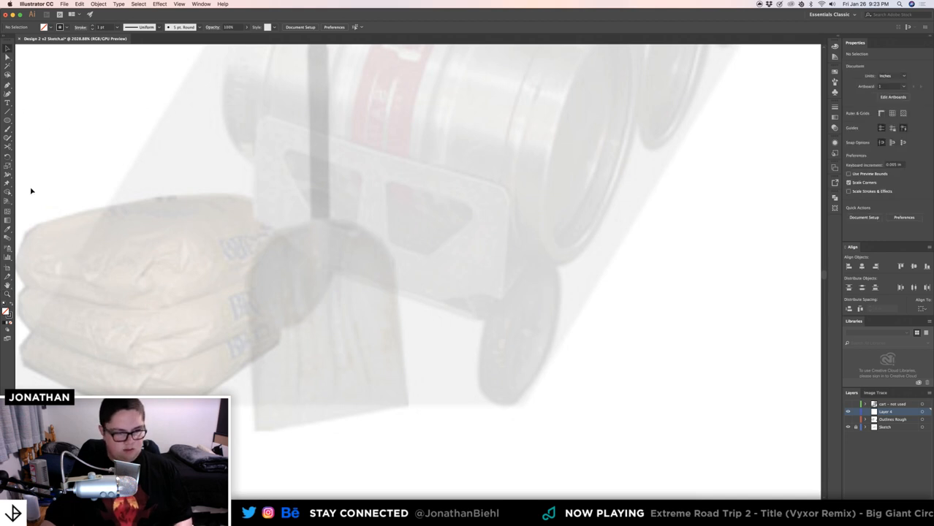
drag(7, 120, 33, 119)
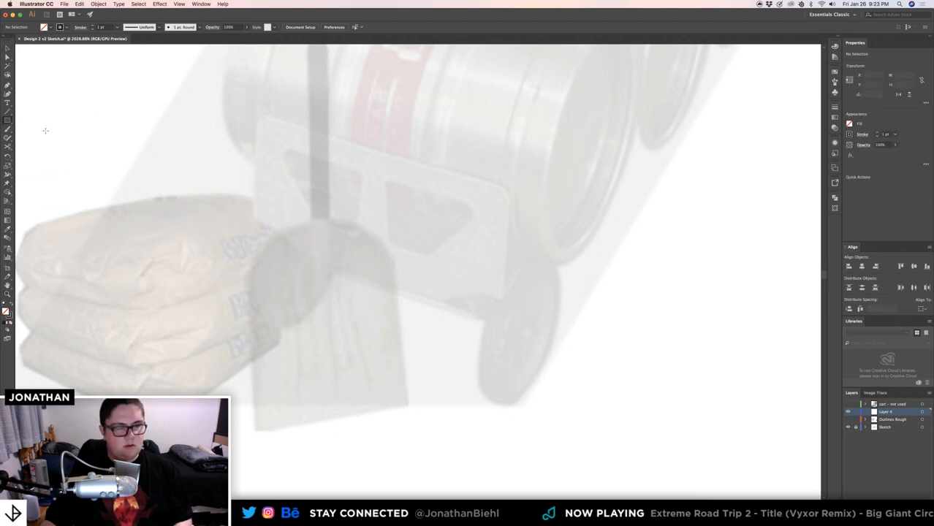
mouse_move(304, 132)
mouse_down()
mouse_move(453, 396)
mouse_move(497, 372)
mouse_up()
key(v)
- Add an anchor point midway along the rectangle's top edge and stretch it upward into an arch, making the outline about 0.58 in tall
drag(414, 110, 361, 210)
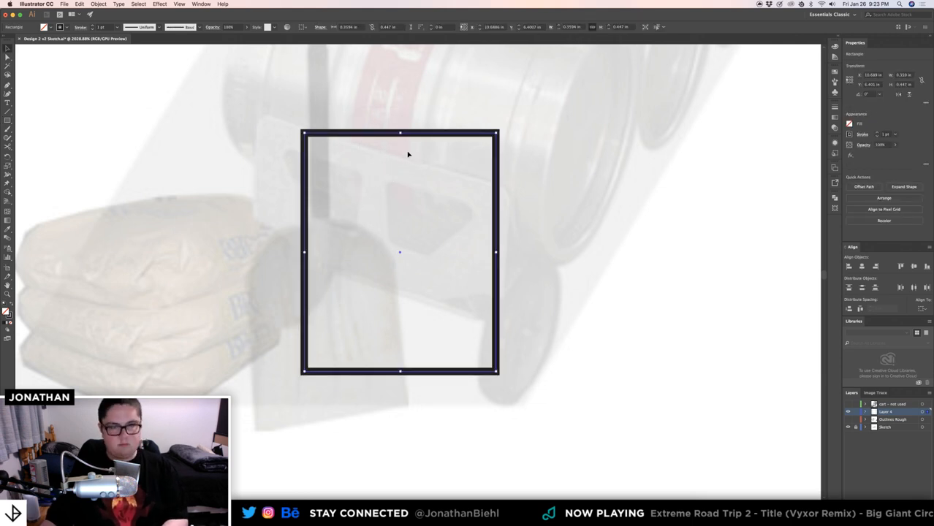
key(a)
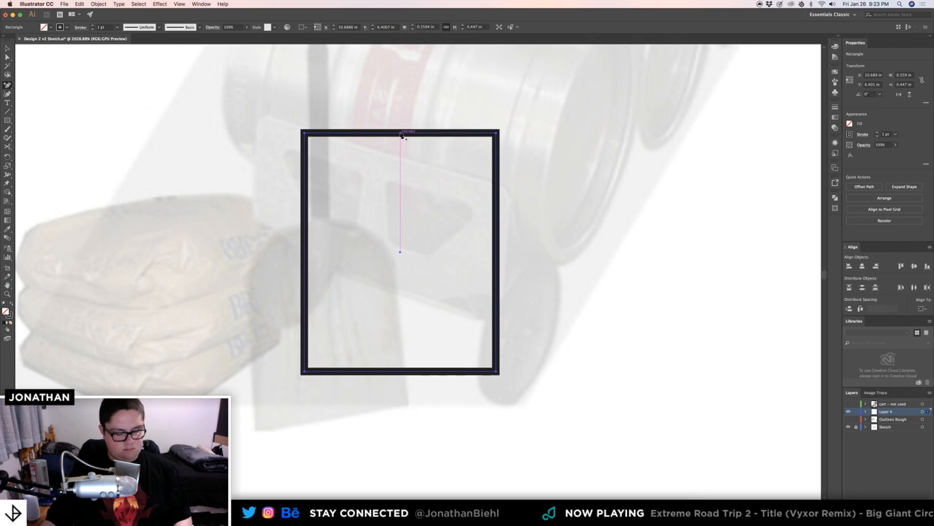
drag(401, 135, 389, 202)
key(v)
click(388, 250)
key(z)
drag(406, 270, 367, 270)
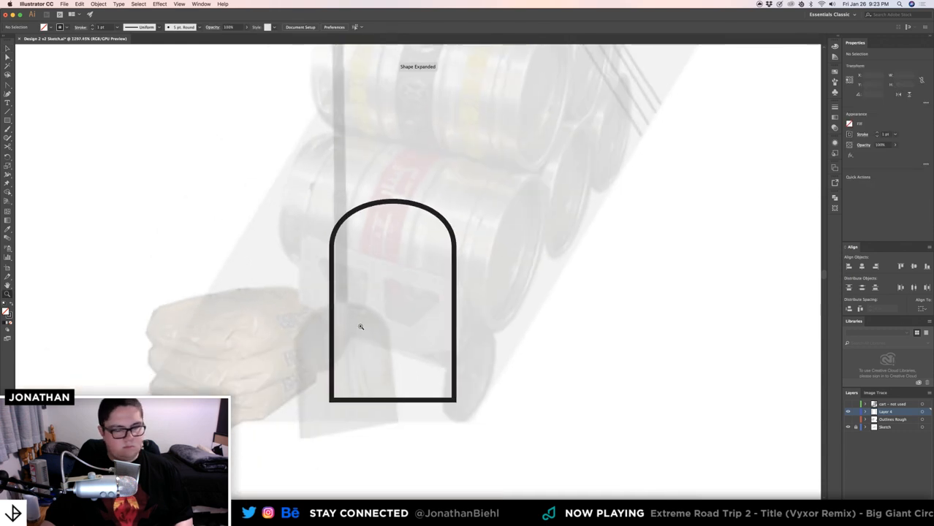
drag(364, 326, 392, 322)
key(v)
- Try shortening the arched outline from its bottom edge, and undo both that change and the arch's curve
drag(411, 129, 377, 315)
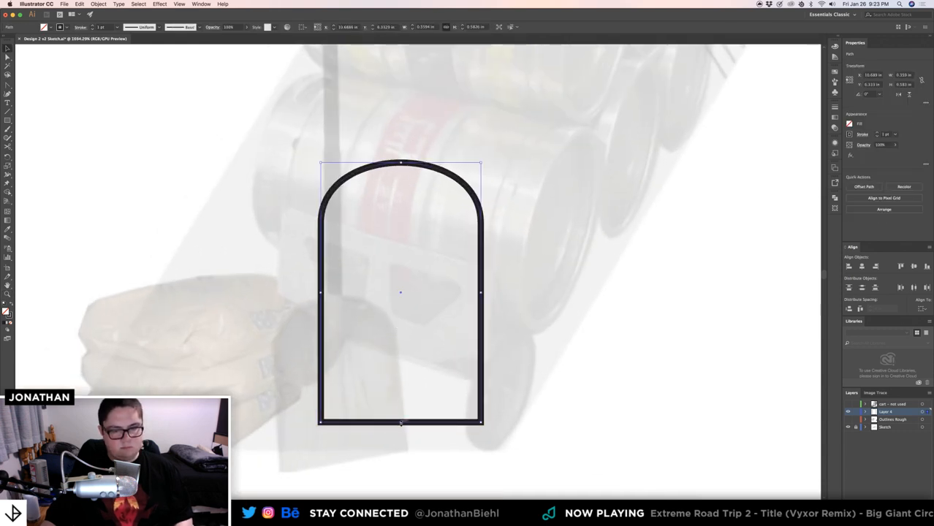
drag(401, 423, 406, 327)
key(a)
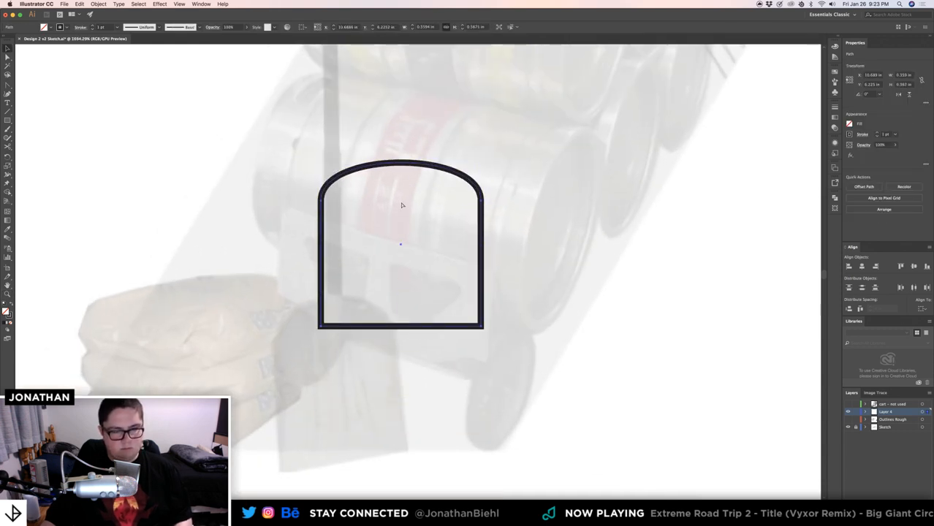
key(super+z)
key(super+z)
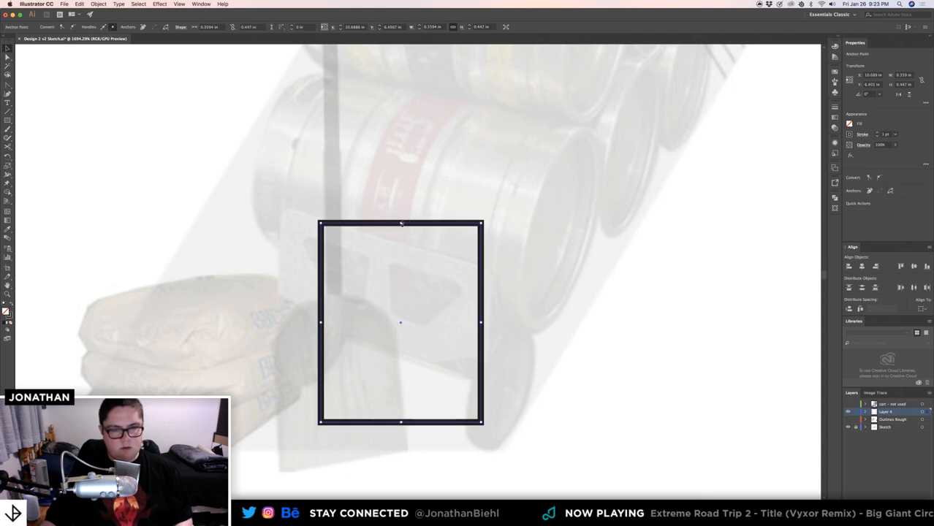
- Raise the rectangle's top midpoint and round it into an arch, making the blade outline about 0.53 in tall
drag(402, 224, 405, 187)
key(shift+c)
click(364, 152)
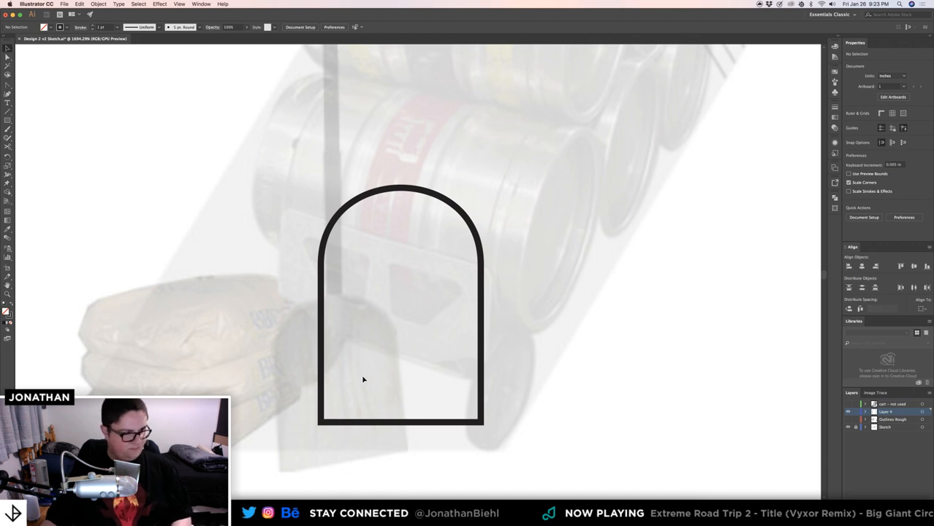
- Duplicate the arched outline in place and lower the copy's top so it is about 0.36 in tall
key(p)
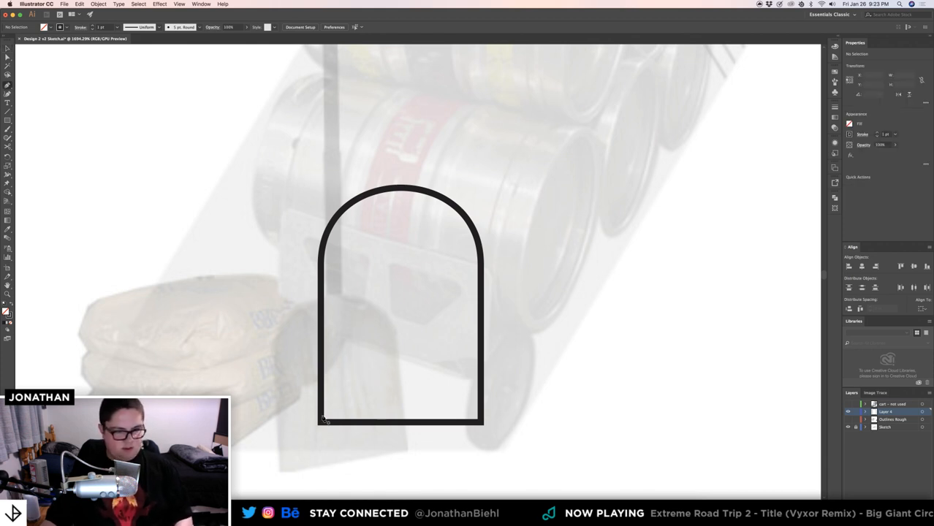
key(v)
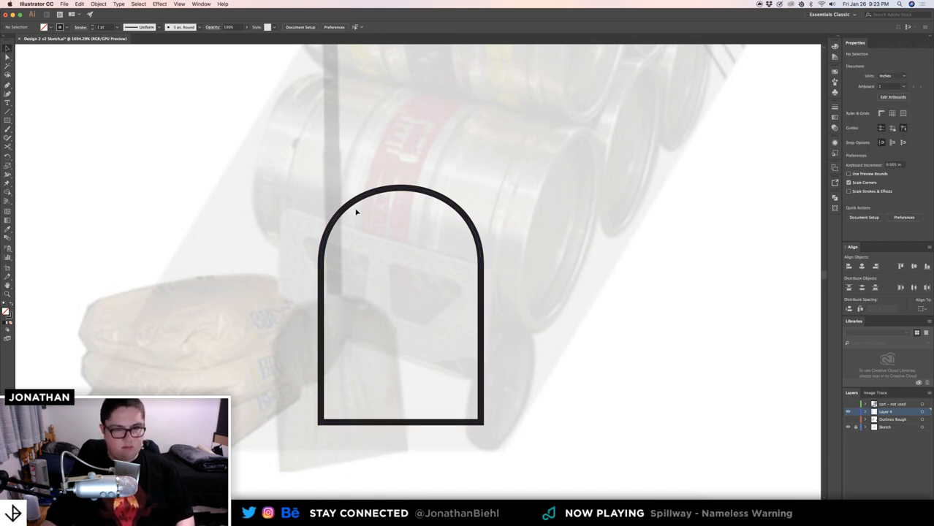
drag(350, 197, 394, 265)
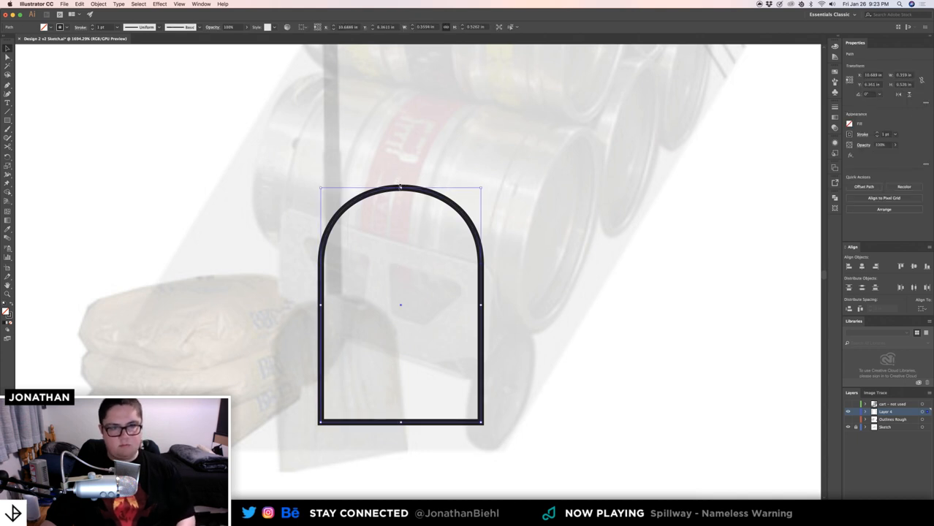
drag(400, 187, 395, 261)
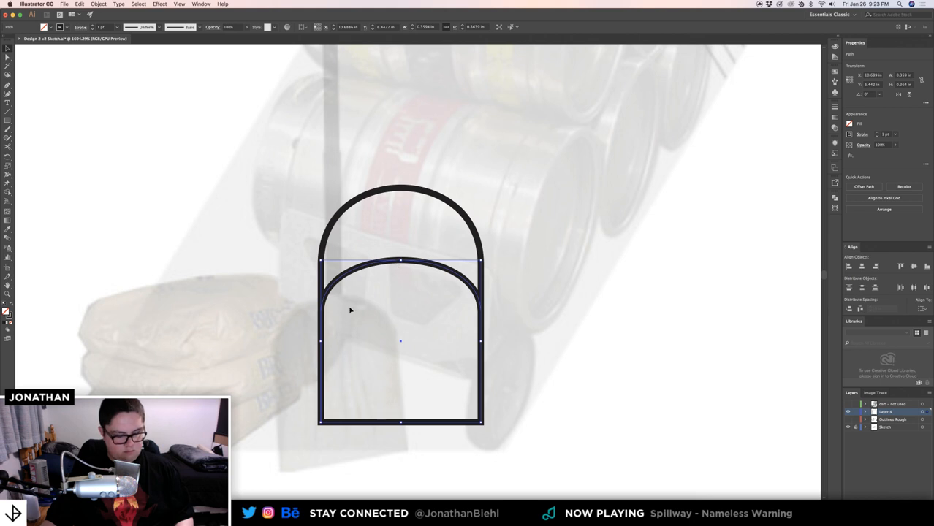
- Move both shoulder anchors of the inner arch inward by equal amounts so its sides taper toward the top
key(a)
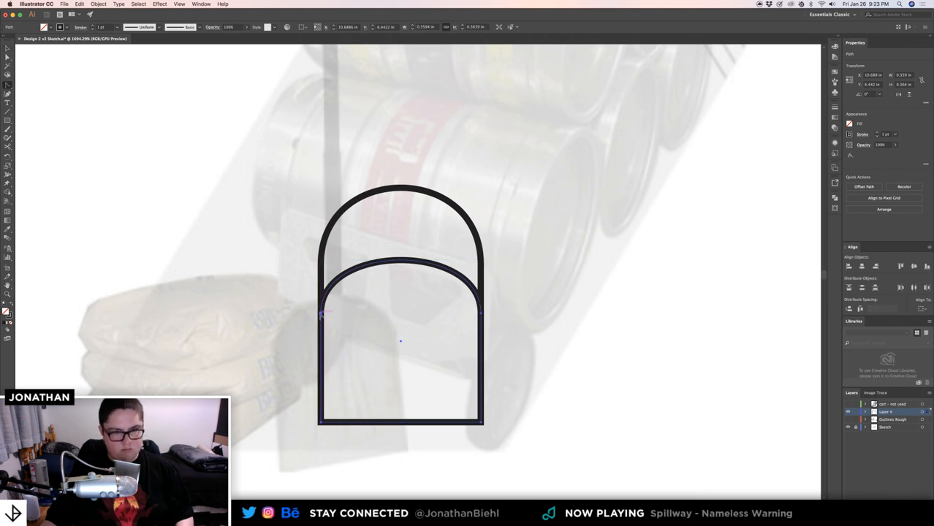
click(321, 313)
click(321, 314)
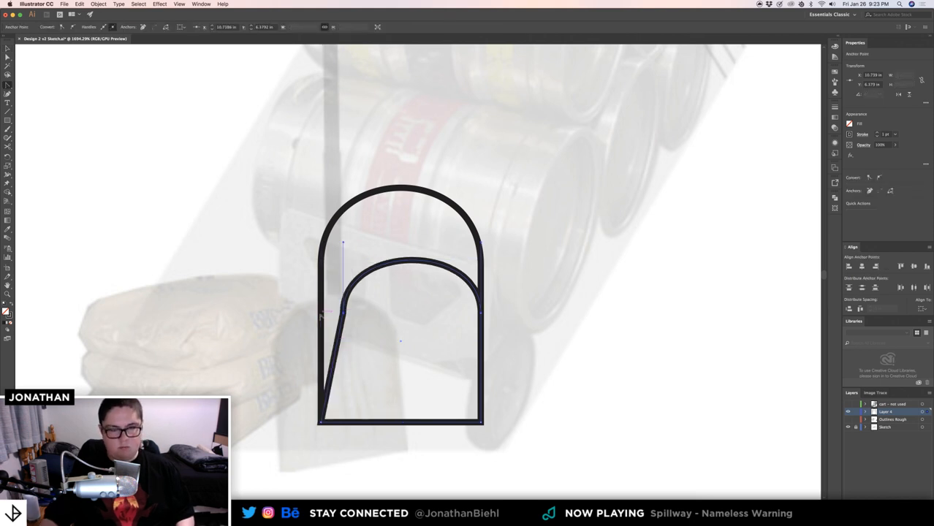
key(super+z)
drag(321, 314, 343, 314)
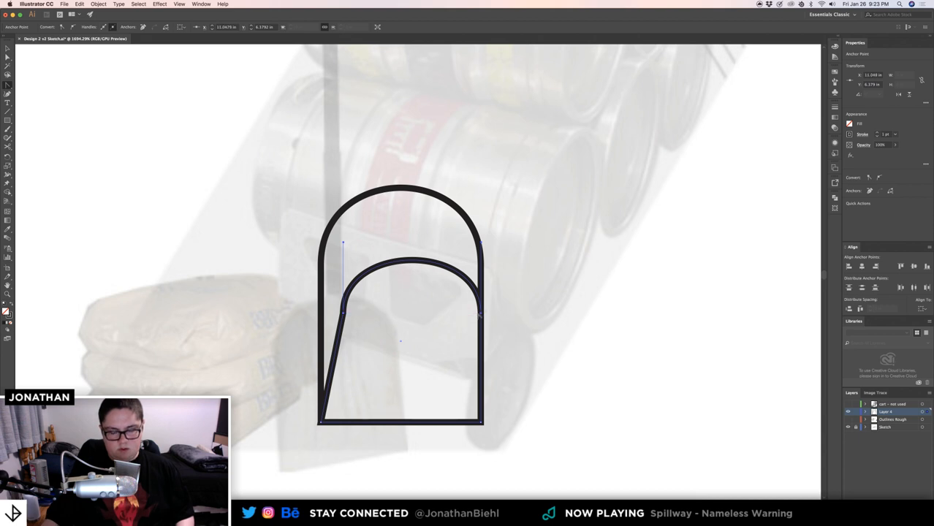
drag(480, 315, 458, 313)
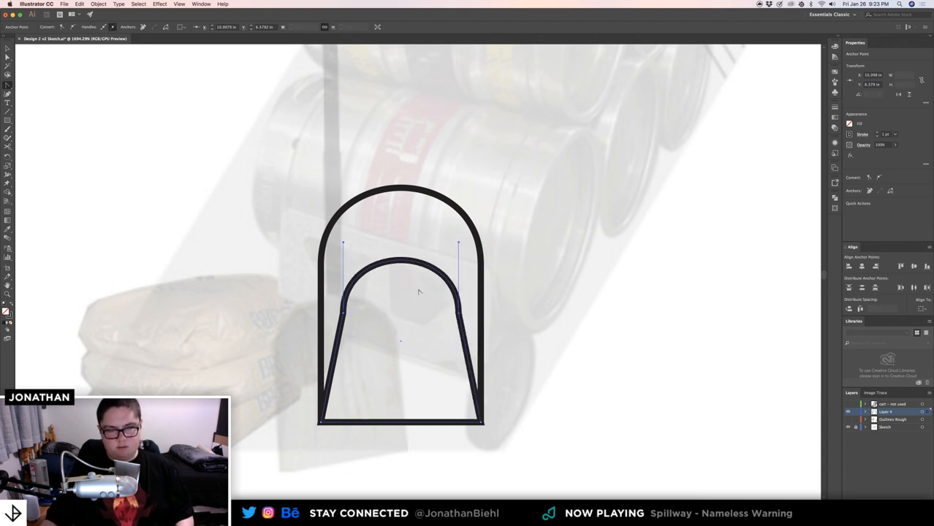
click(389, 270)
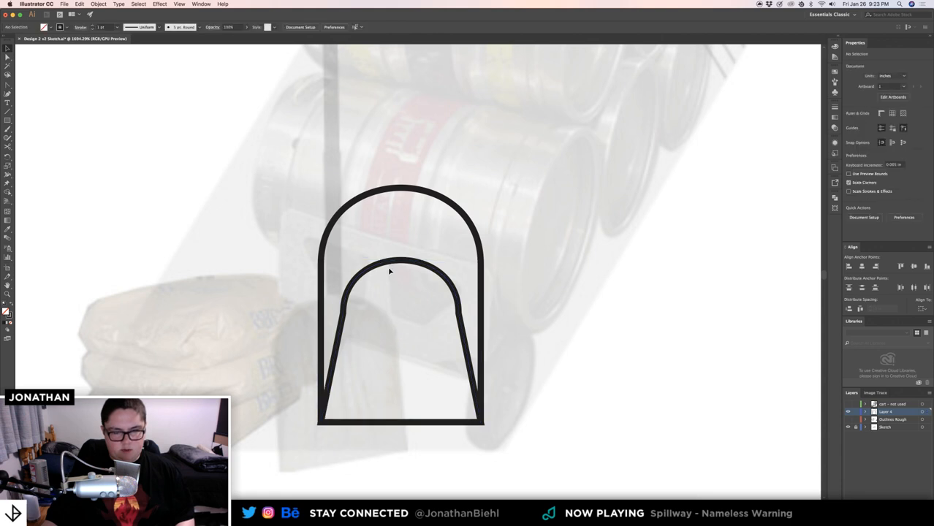
- Angle the inner arch's left shoulder handle in line with the slanted side to smooth the corner there
drag(377, 248, 394, 246)
click(389, 267)
key(a)
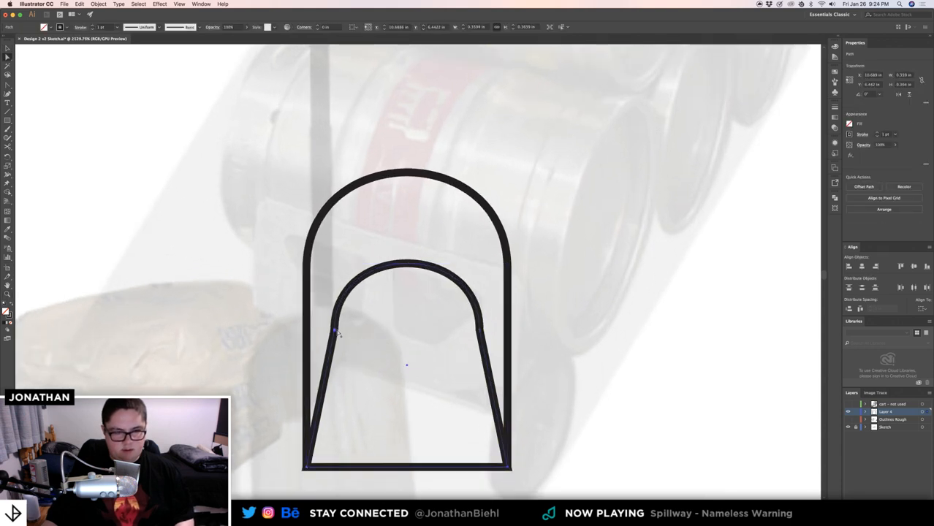
drag(340, 320, 432, 313)
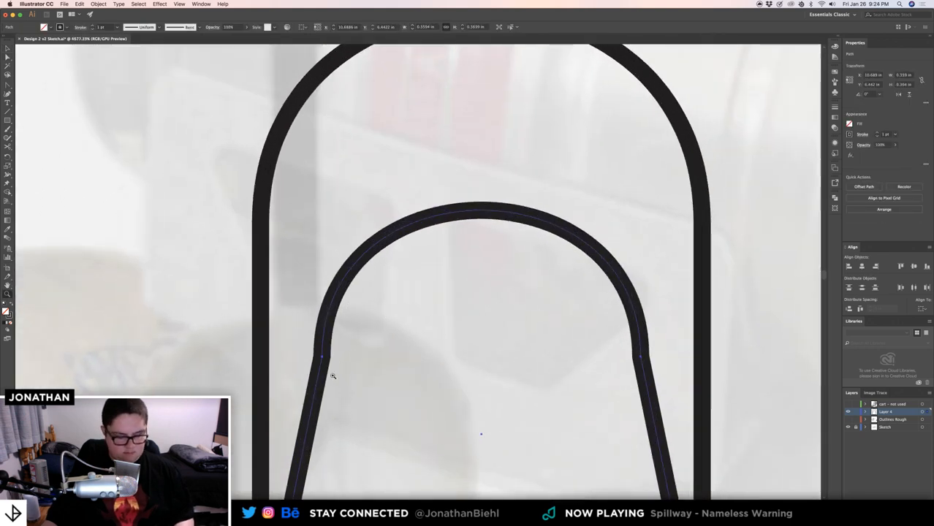
click(322, 357)
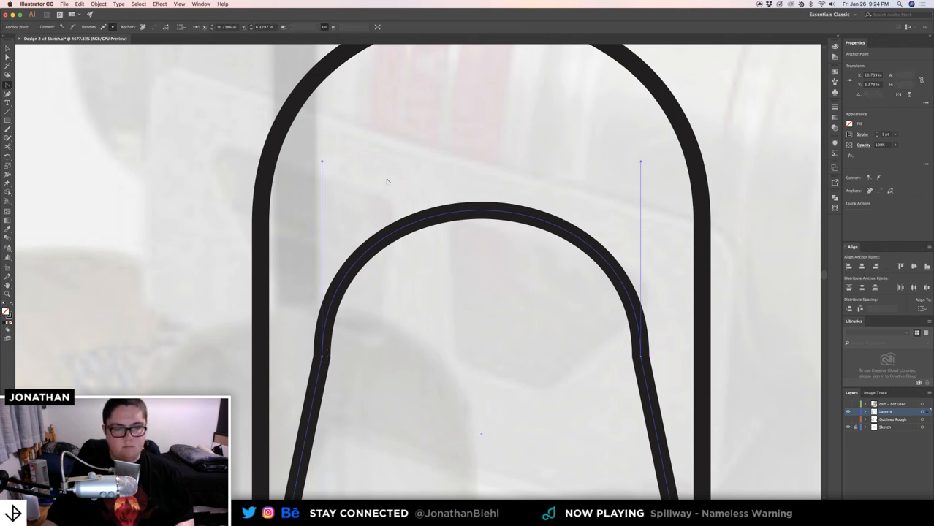
mouse_move(322, 160)
mouse_down()
mouse_move(407, 186)
mouse_move(400, 134)
mouse_move(370, 122)
mouse_up()
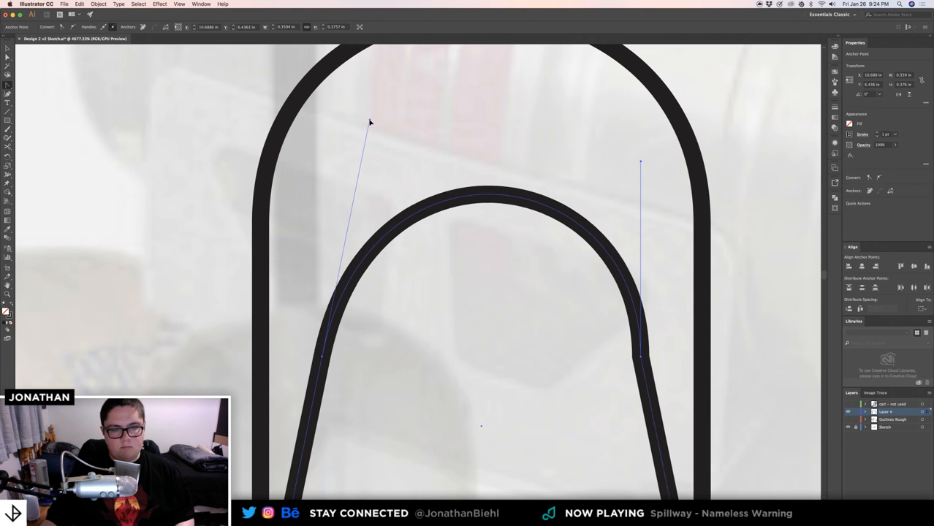
- Cut the inner arch at its top centre and bottom midpoint, and delete its right half
scroll(435, 183, down, 2)
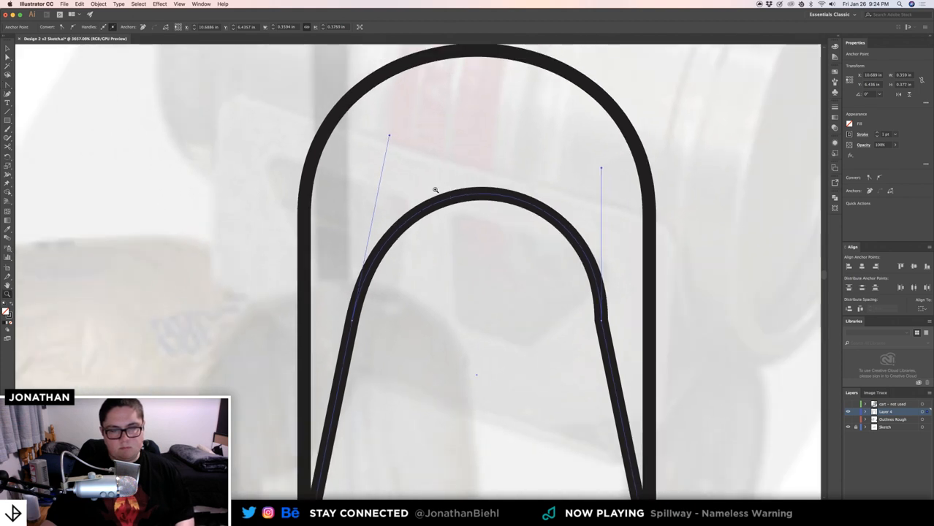
click(477, 195)
key(c)
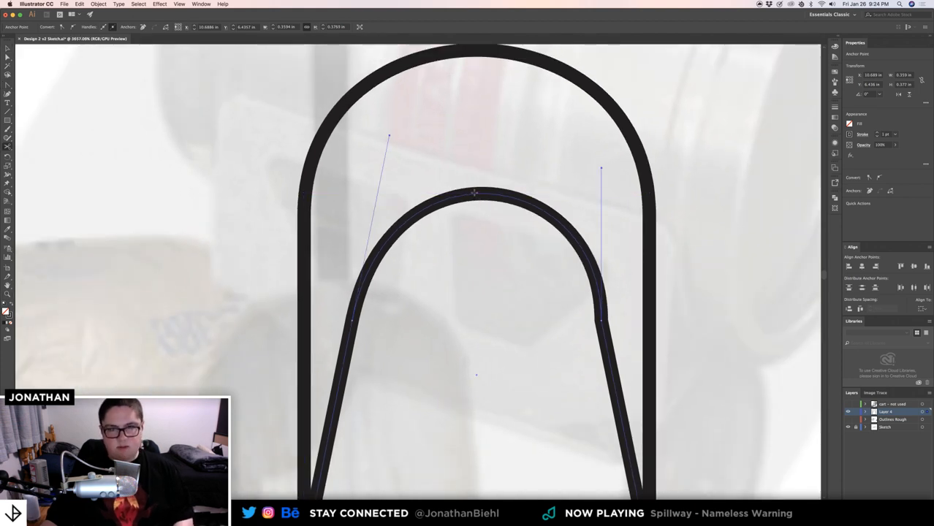
click(476, 194)
scroll(455, 374, down, 5)
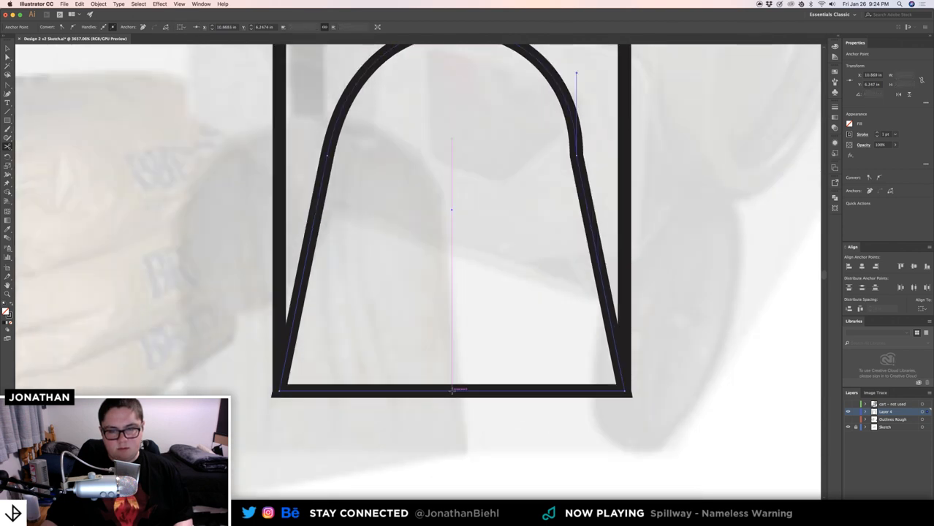
click(452, 391)
key(v)
click(473, 391)
key(Delete)
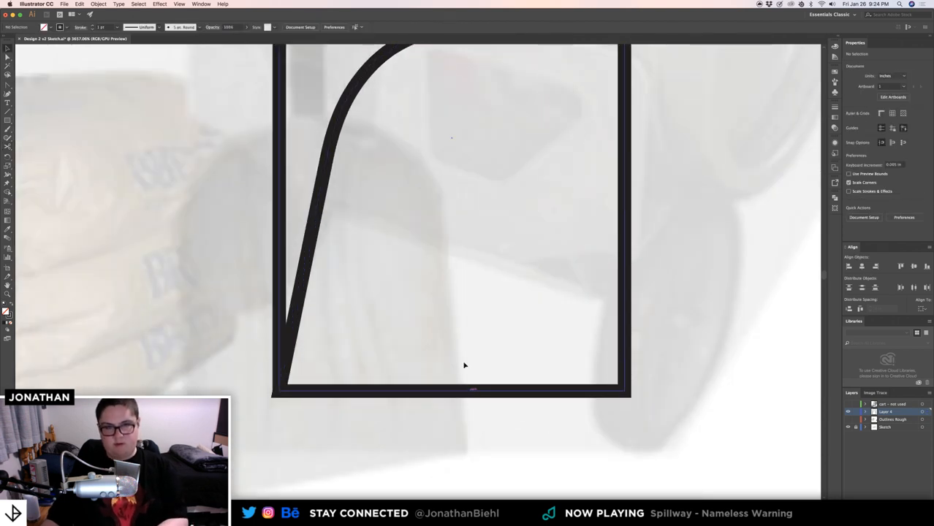
- Mirror a copy of the inner arch's left half horizontally and place it as the matching right half
scroll(464, 366, up, 7)
click(380, 223)
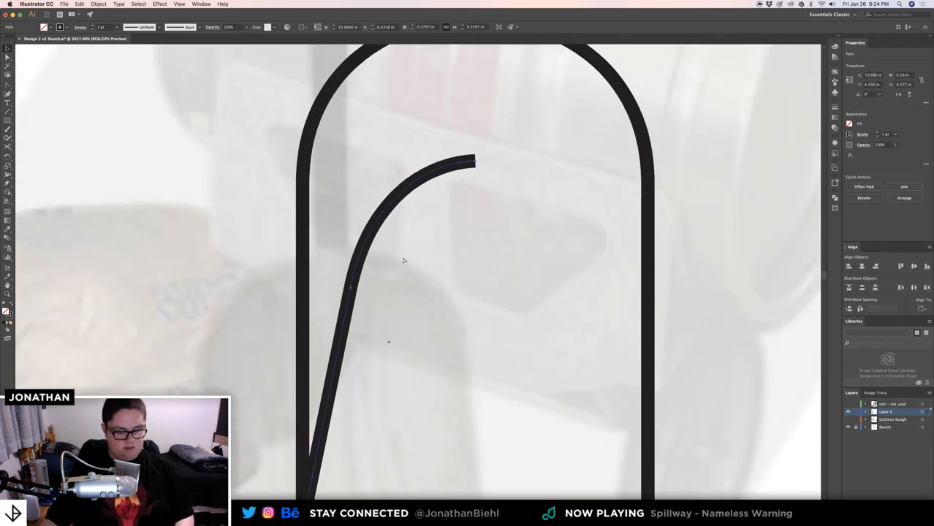
click(900, 95)
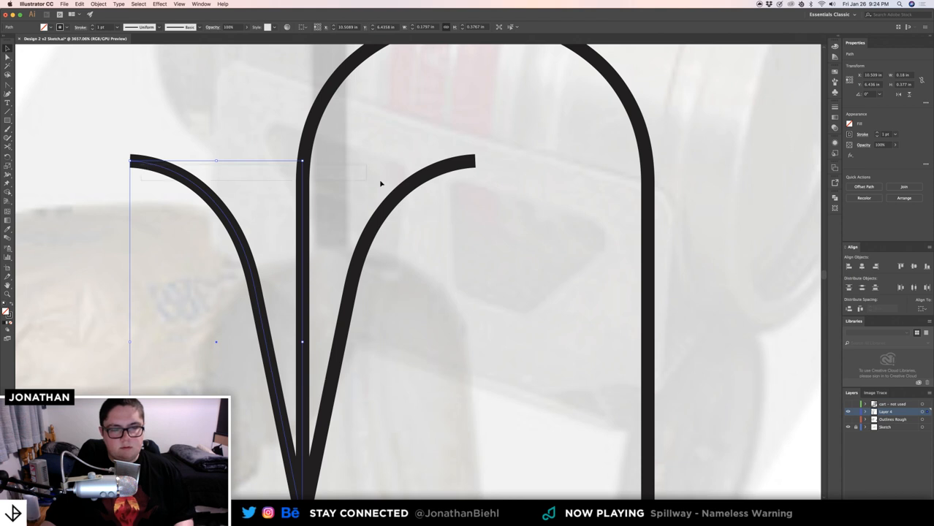
drag(380, 183, 402, 184)
click(174, 190)
click(154, 166)
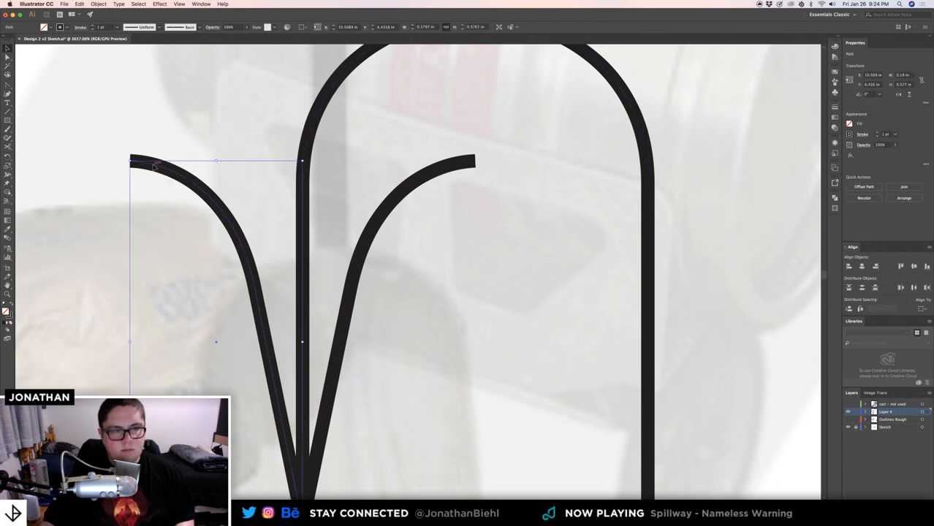
drag(154, 166, 496, 168)
click(481, 135)
- Join the two halves of the inner arch at the top centre into one path
key(z)
click(484, 136)
key(v)
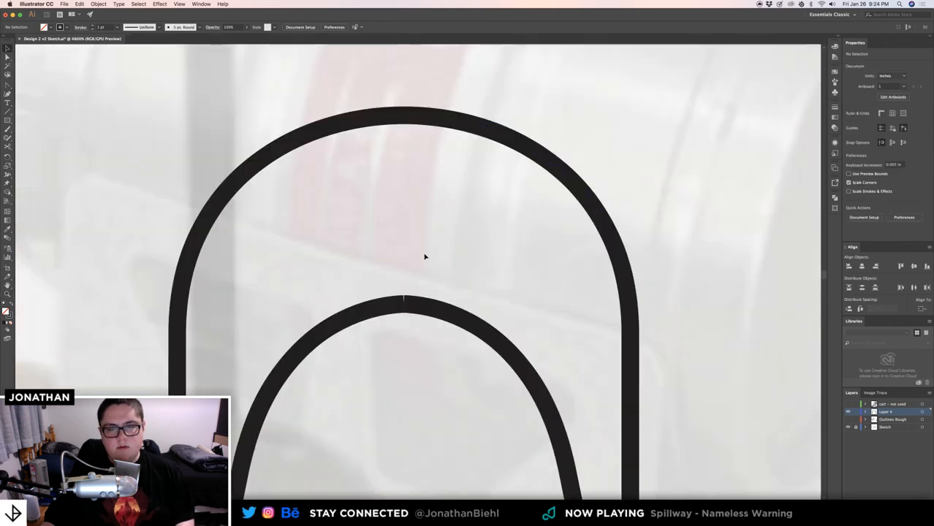
drag(424, 257, 372, 343)
key(super+j)
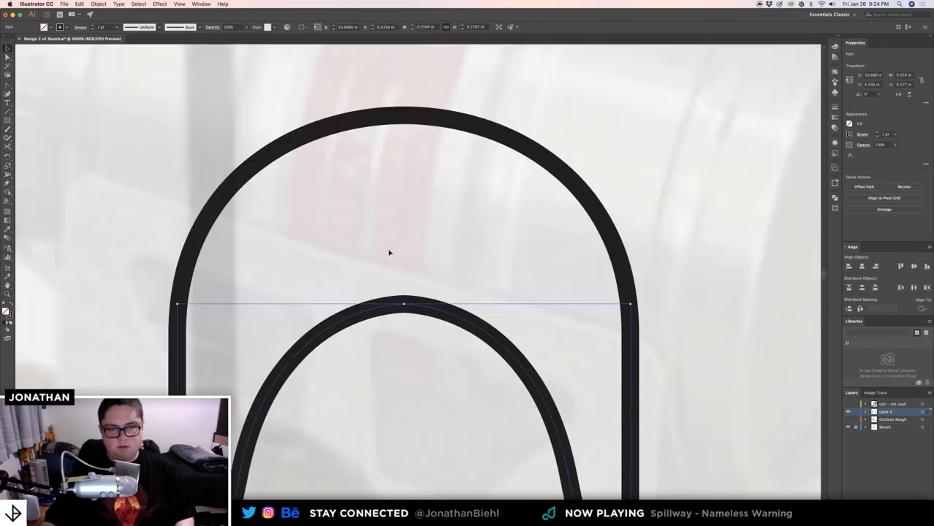
click(389, 253)
- Examine the nested inner and outer arches of the shovel blade against the sketched blade, bags and kegs
key(z)
drag(413, 312, 334, 313)
drag(415, 355, 384, 302)
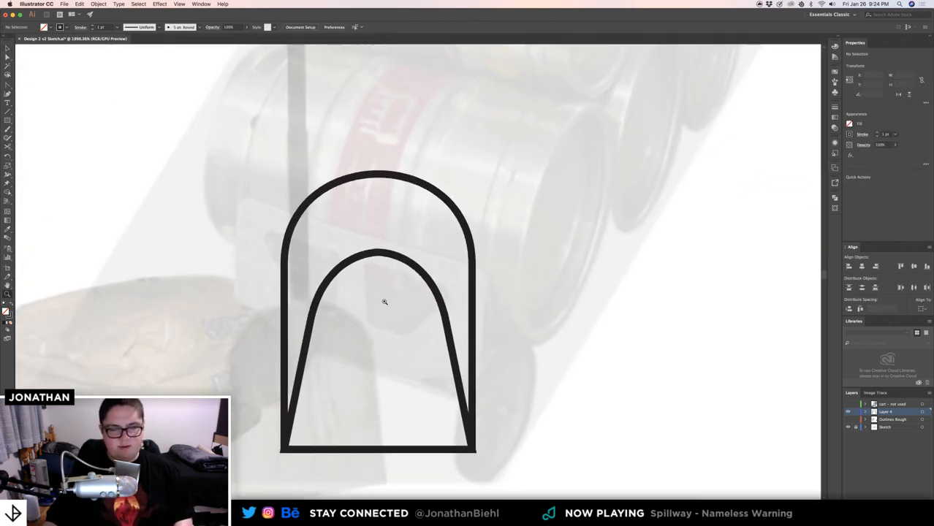
key(v)
key(z)
drag(355, 246, 367, 248)
key(v)
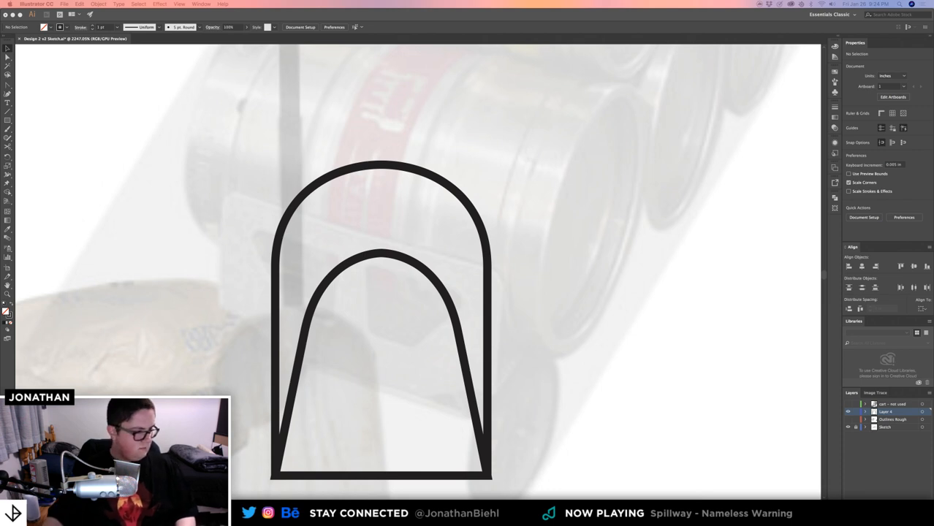
key(super+space)
mouse_move(349, 312)
mouse_down()
mouse_move(326, 314)
mouse_move(357, 327)
mouse_up()
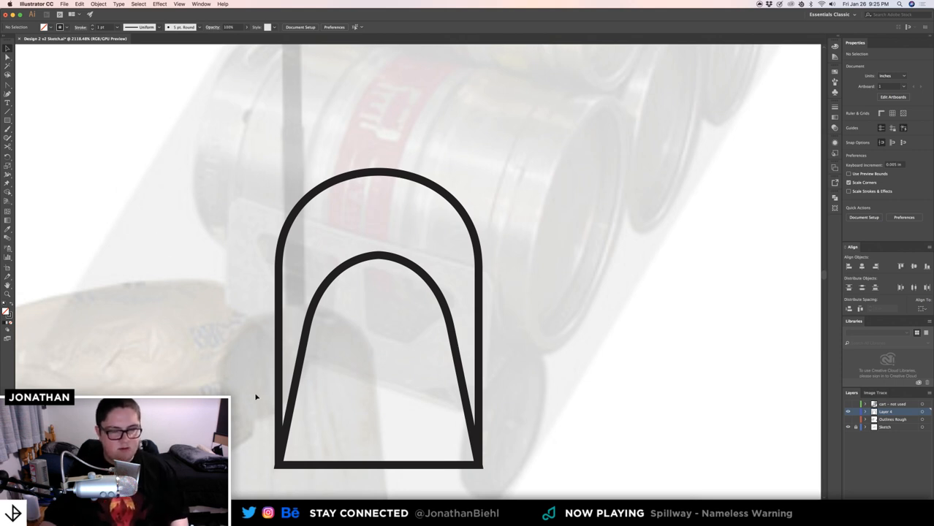
key(z)
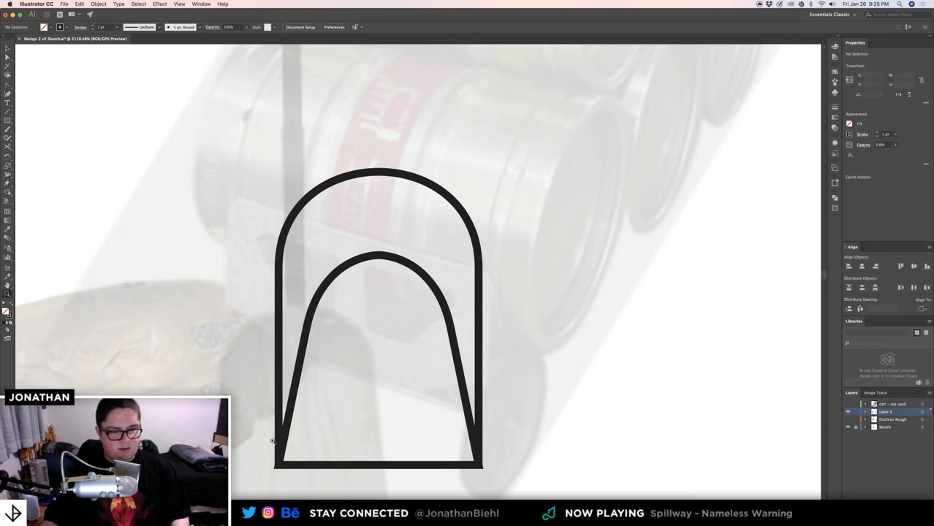
drag(272, 442, 224, 338)
key(v)
drag(265, 178, 258, 244)
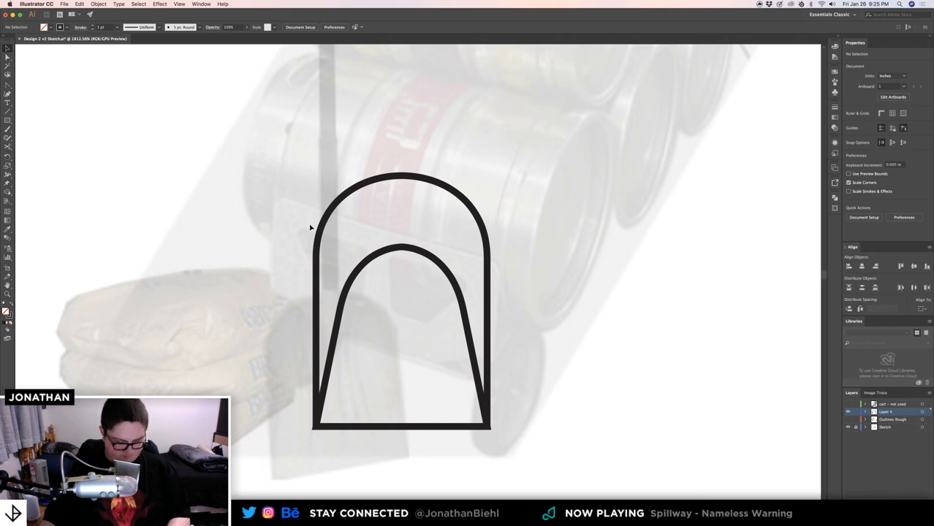
- Draw a curved line with the Pen tool from the outer arch's upper-left curve down to the blade's bottom-left corner
key(p)
click(352, 195)
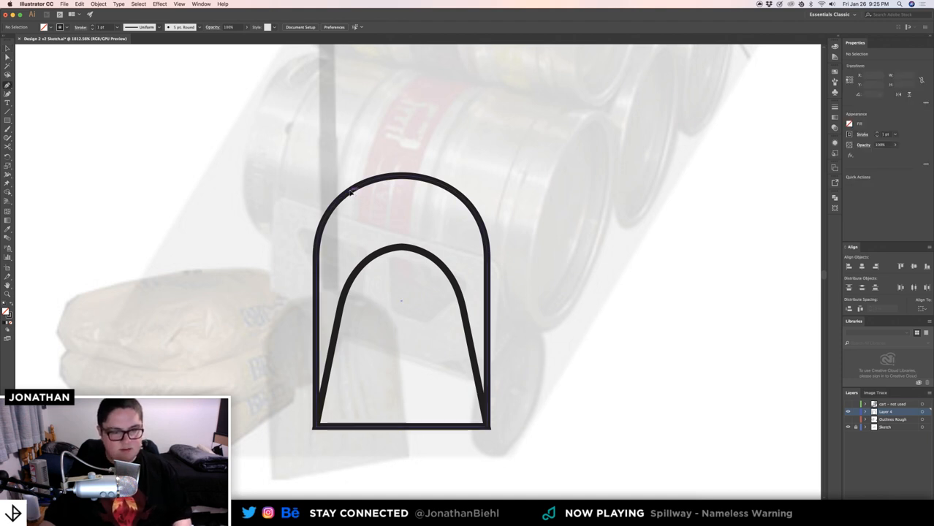
click(352, 192)
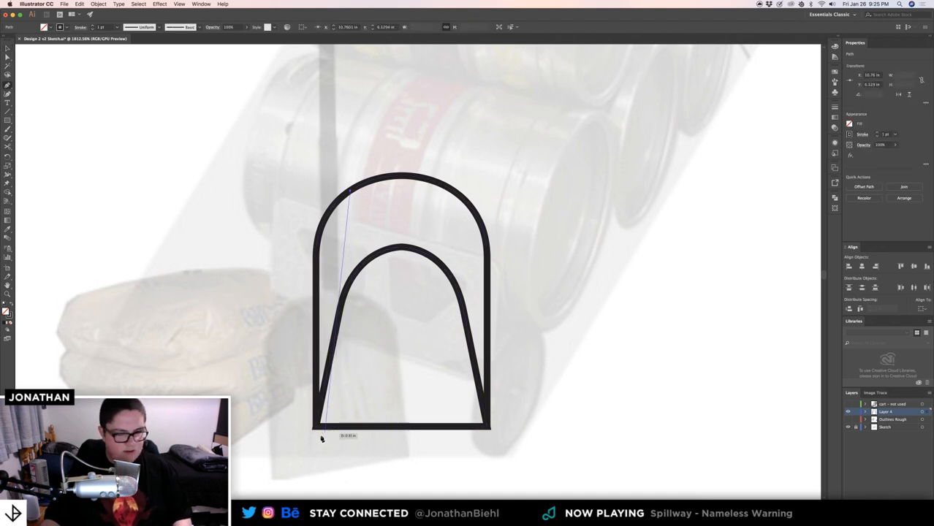
drag(316, 427, 246, 485)
key(v)
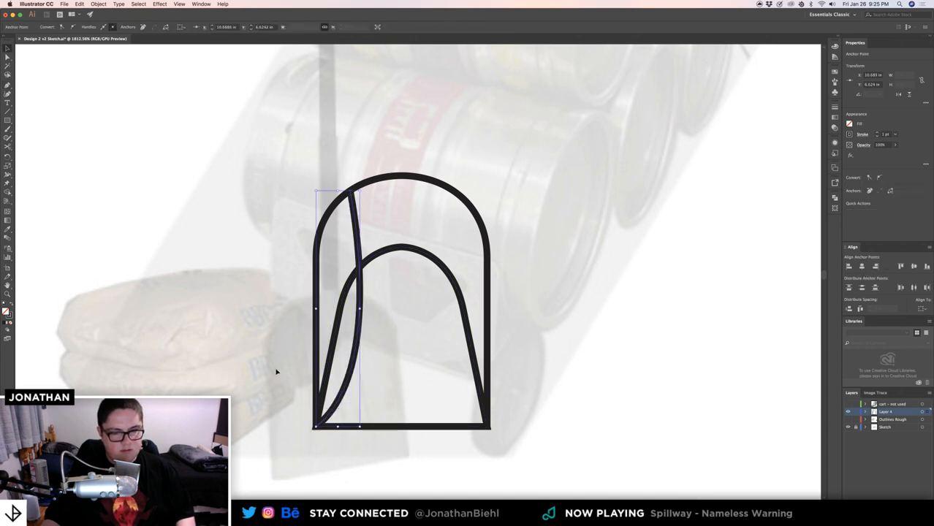
click(276, 372)
key(z)
drag(309, 303, 347, 282)
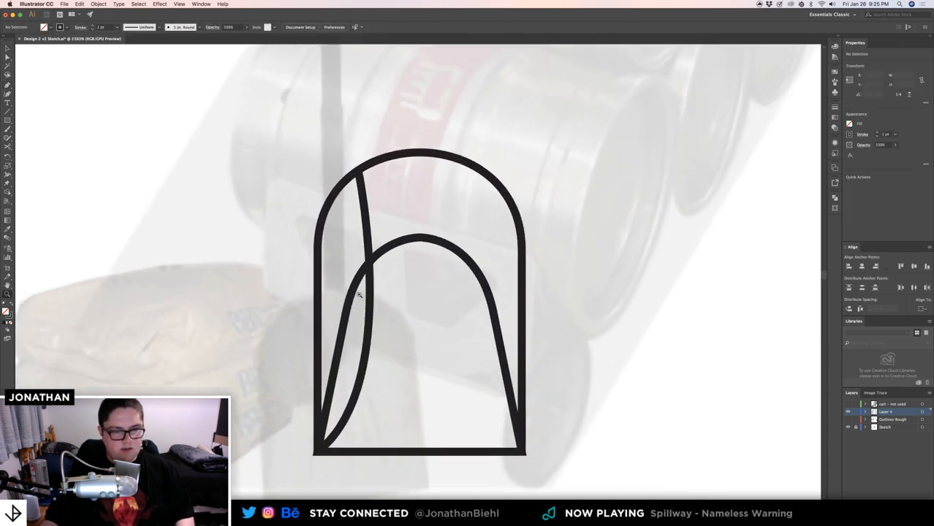
- Mirror a copy of the curved line horizontally and place it symmetrically on the right half of the blade
key(v)
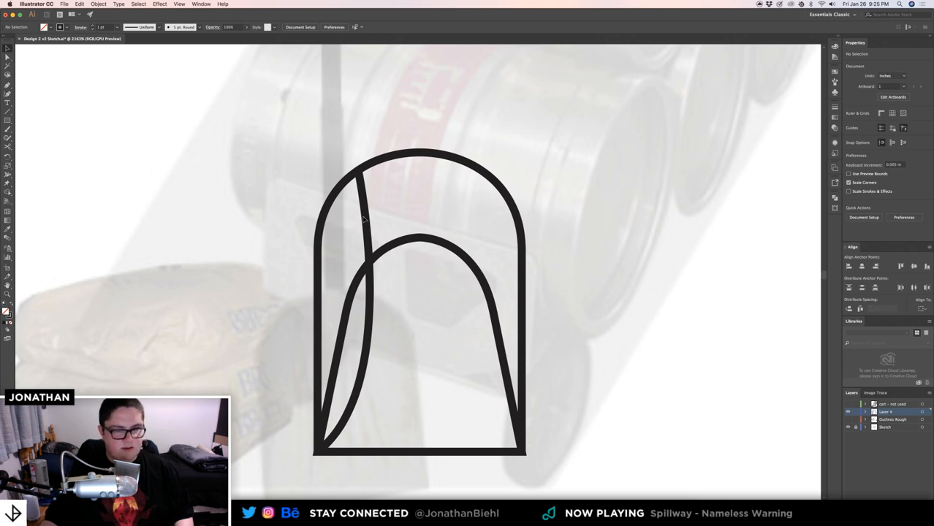
double_click(366, 217)
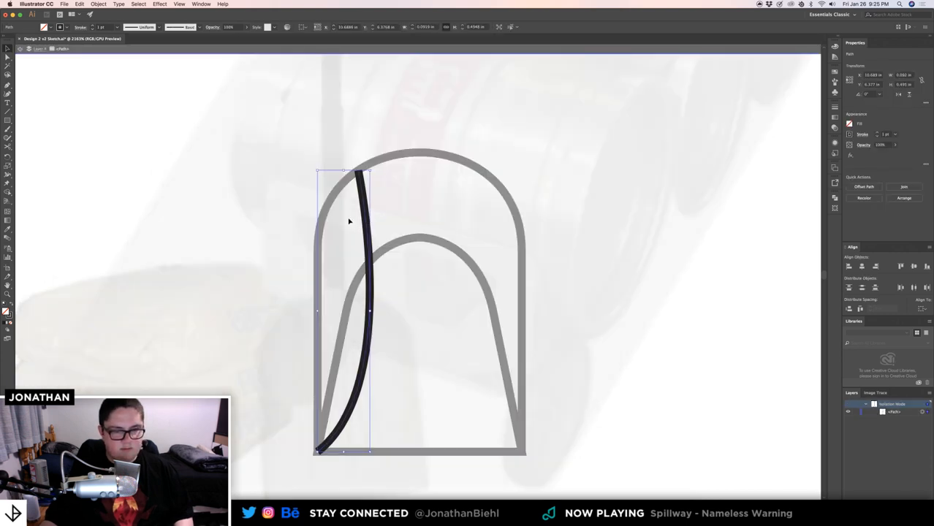
double_click(350, 221)
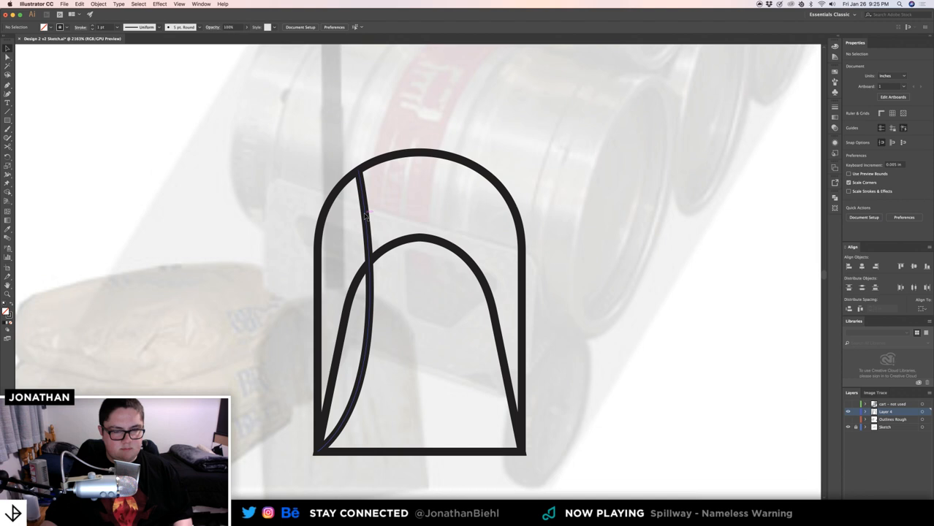
click(366, 215)
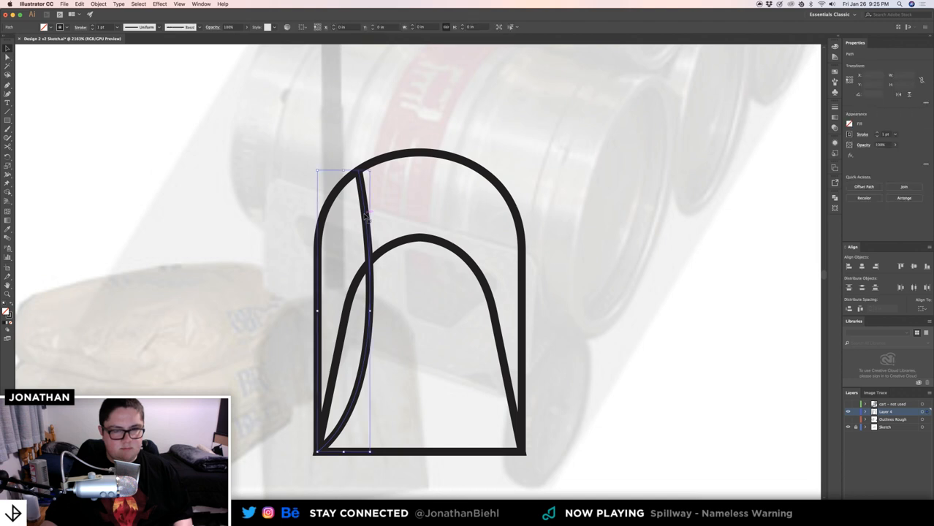
click(900, 93)
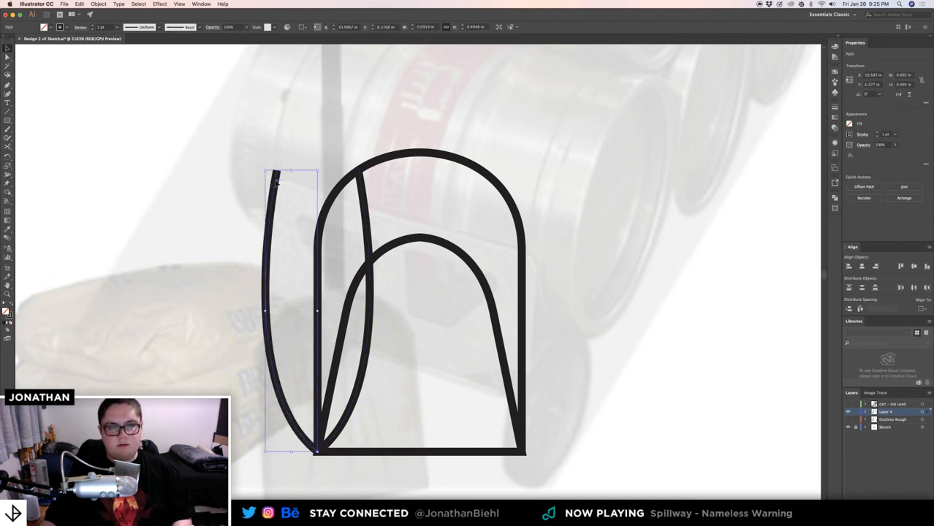
drag(277, 181, 479, 176)
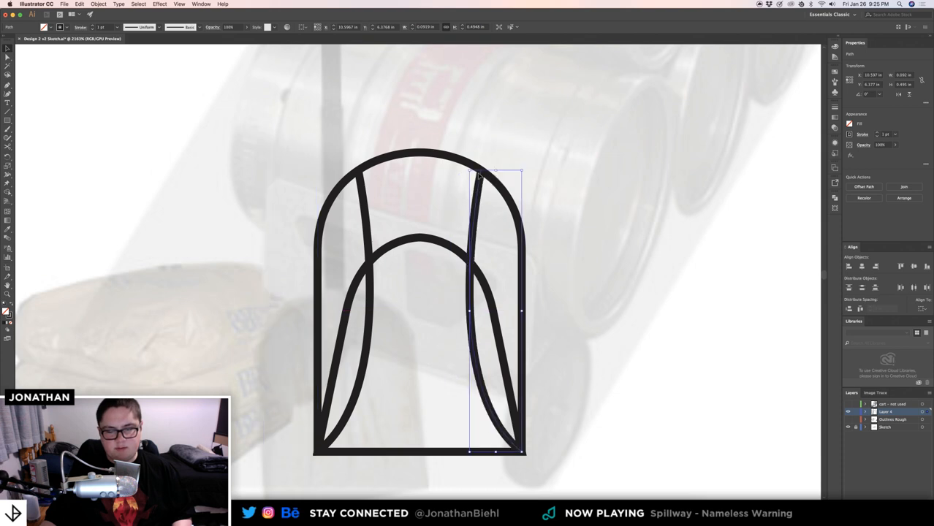
- Draw a cutting rectangle about 0.57 in wide and 0.14 in high across the lower ends of both curved lines
scroll(380, 365, down, 5)
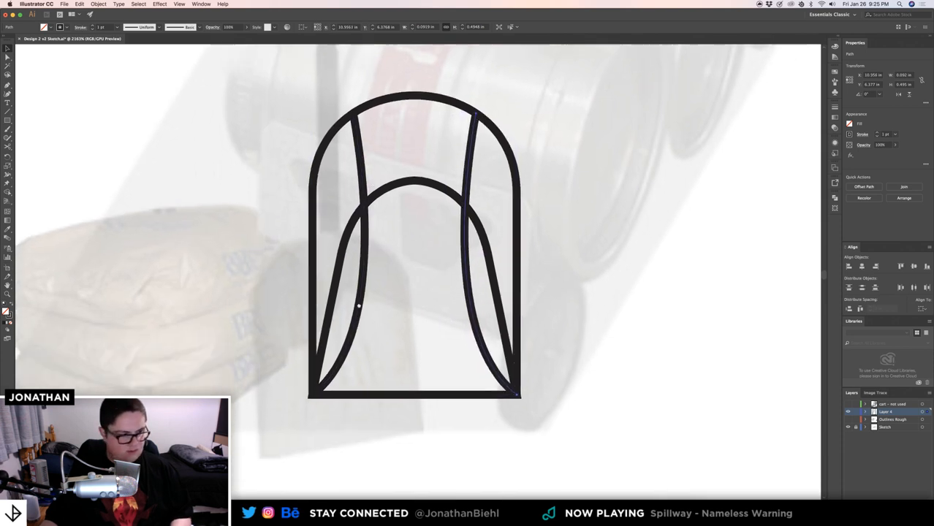
click(288, 319)
key(m)
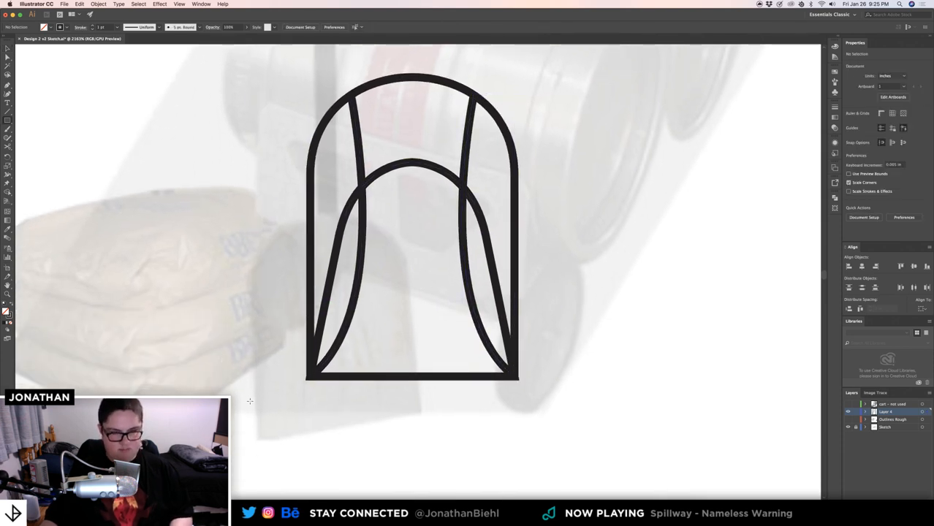
drag(238, 408, 563, 327)
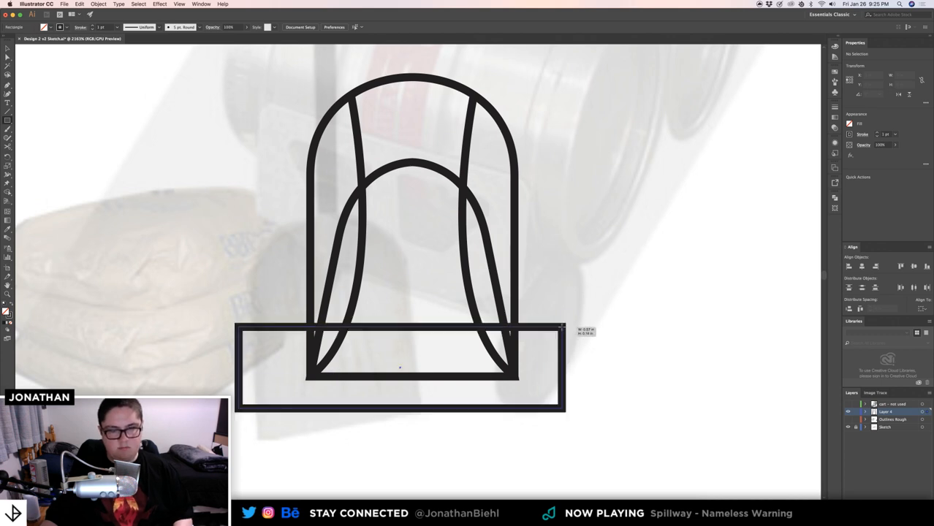
- Trim off the lower ends of both curved lines inside the rectangle with Shape Builder and delete the rectangle
click(358, 268)
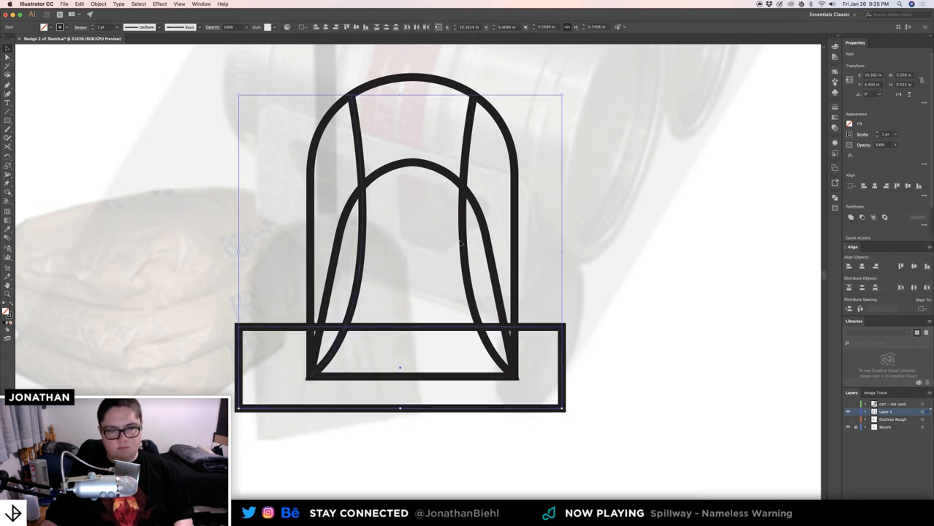
key(shift+m)
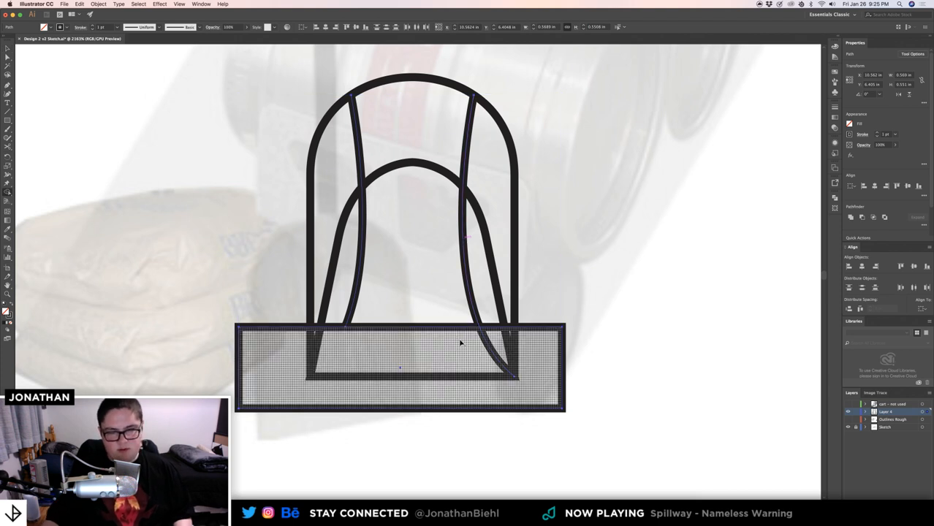
click(488, 339)
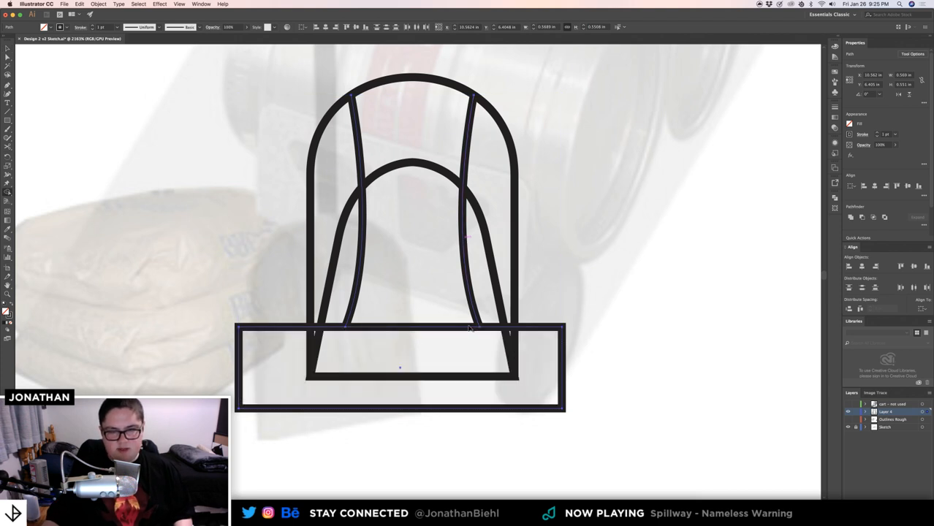
key(v)
click(550, 311)
drag(550, 311, 540, 361)
key(Delete)
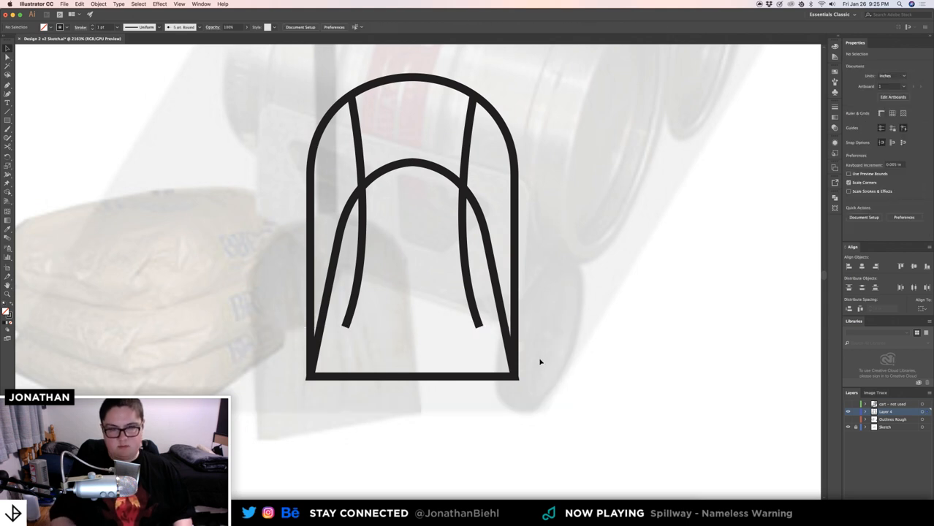
- Give the strokes of both curved lines round caps
drag(462, 148, 476, 144)
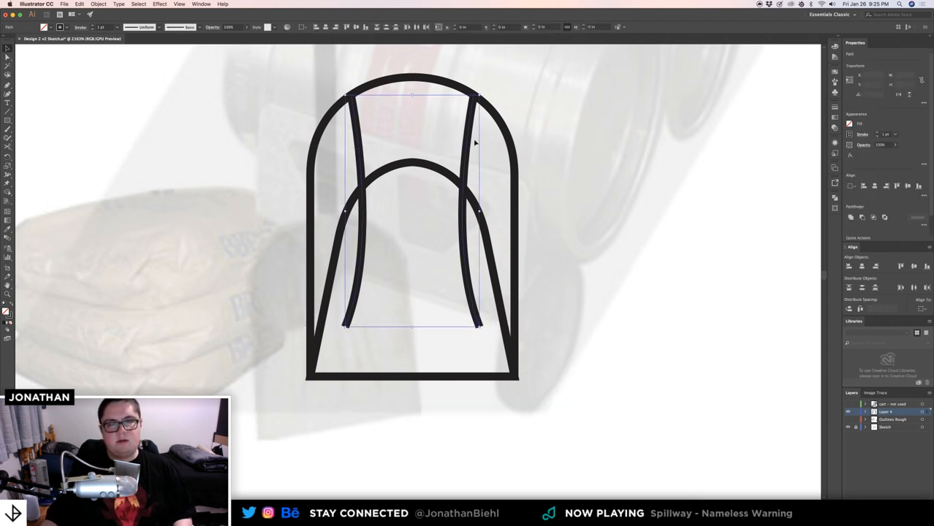
click(80, 28)
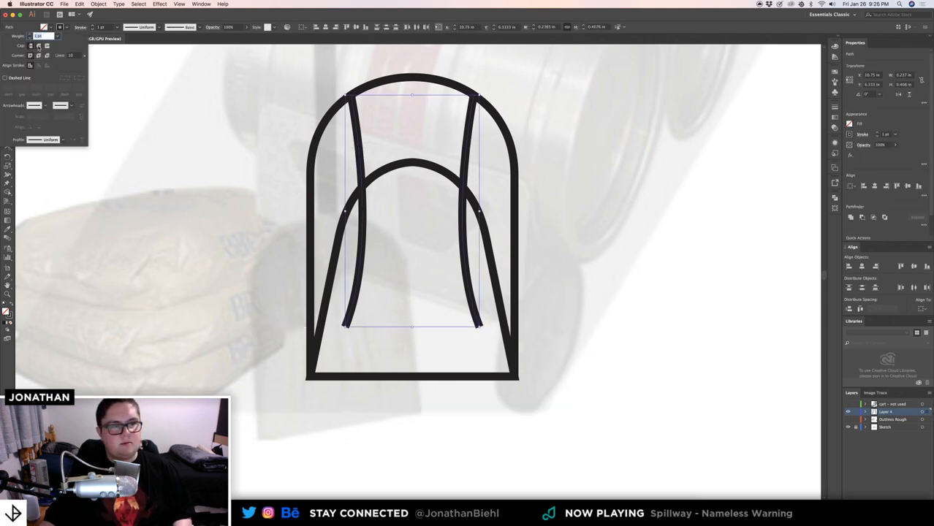
click(38, 46)
click(182, 172)
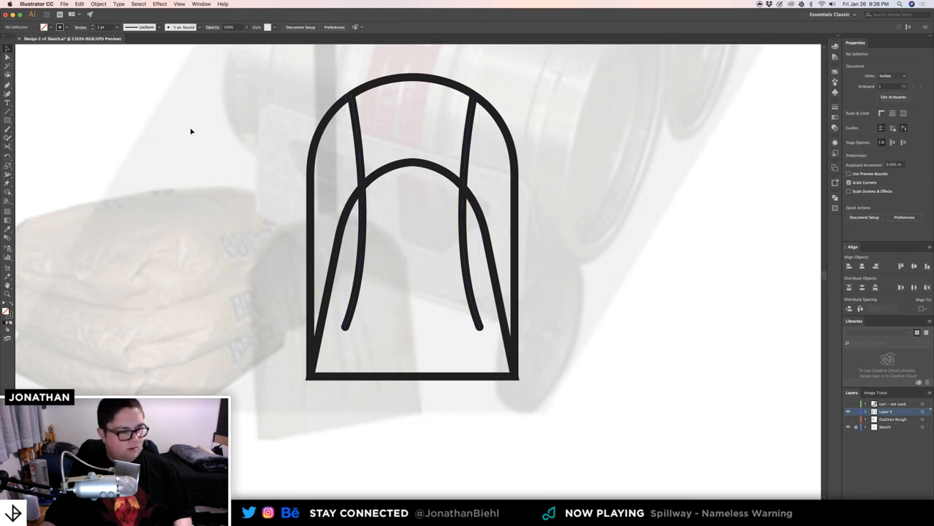
- Draw a narrow rectangular shovel handle rising from inside the blade, about 0.033 in wide and 1.35 in tall
key(p)
drag(419, 104, 408, 252)
drag(407, 253, 374, 225)
key(v)
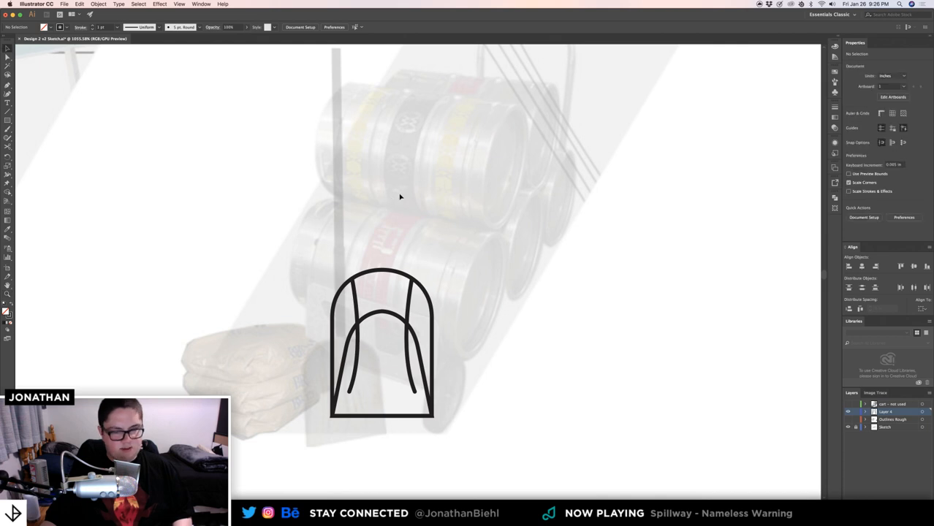
key(m)
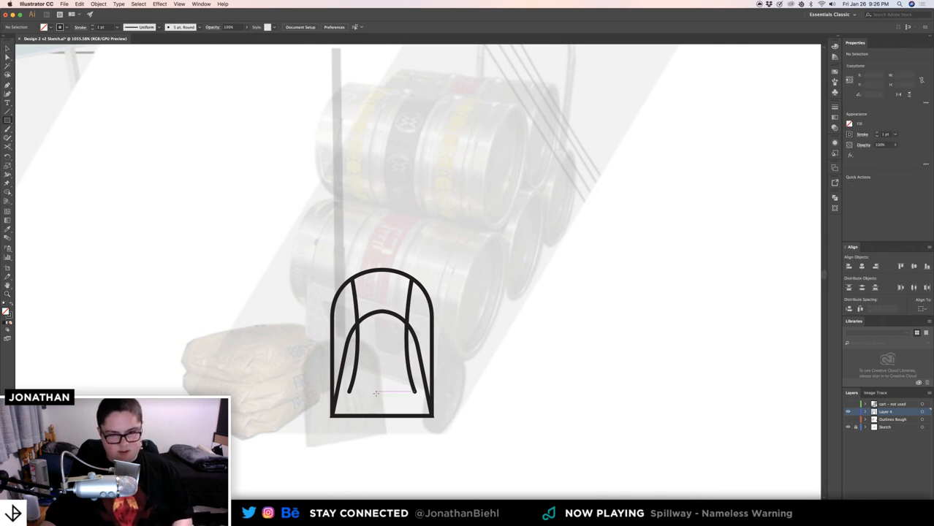
drag(376, 395, 386, 55)
scroll(419, 288, up, 5)
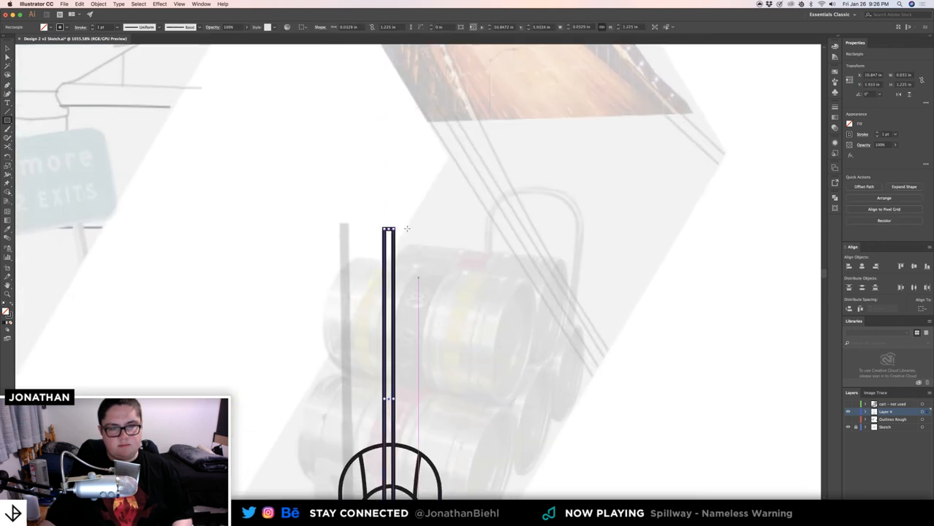
key(v)
drag(389, 230, 389, 193)
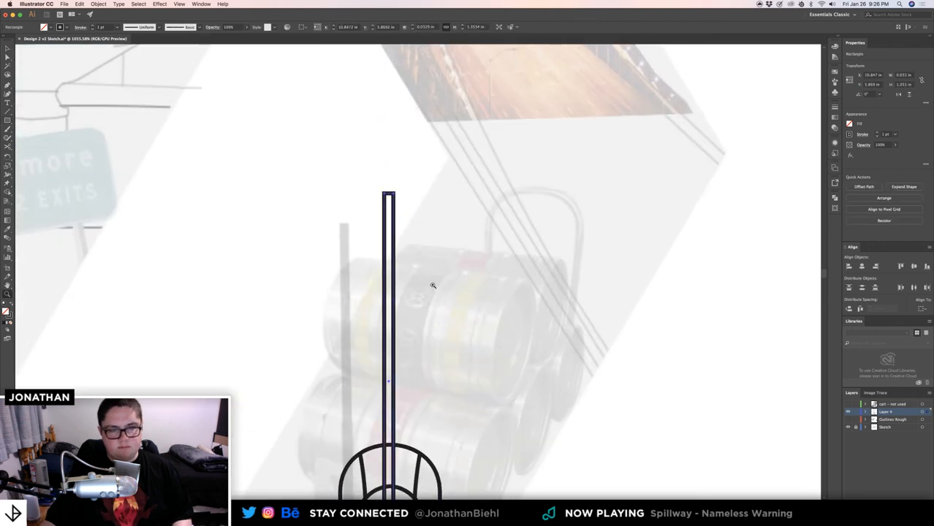
- Scale the whole shovel down to about 0.26 by 1.04 in and move it beside the sketched bags
scroll(433, 283, down, 2)
drag(430, 330, 418, 236)
click(439, 148)
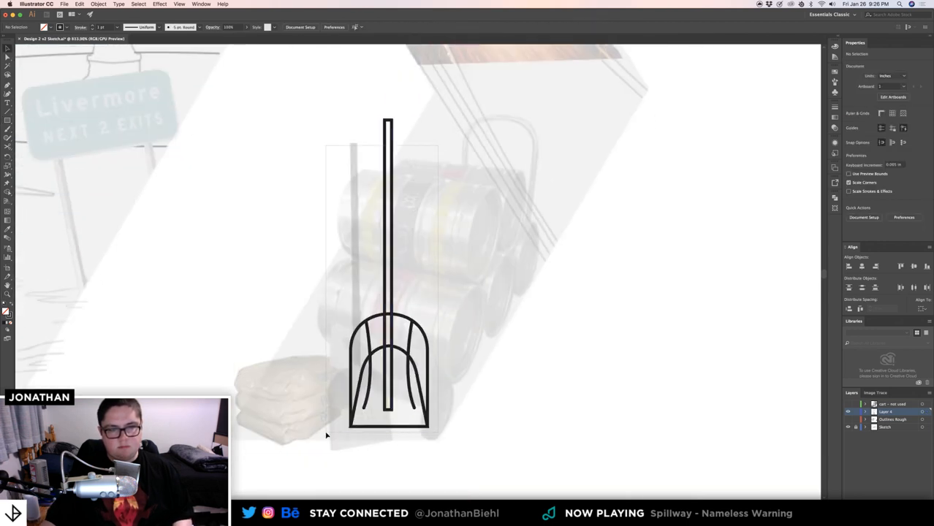
drag(326, 435, 432, 160)
drag(427, 119, 417, 149)
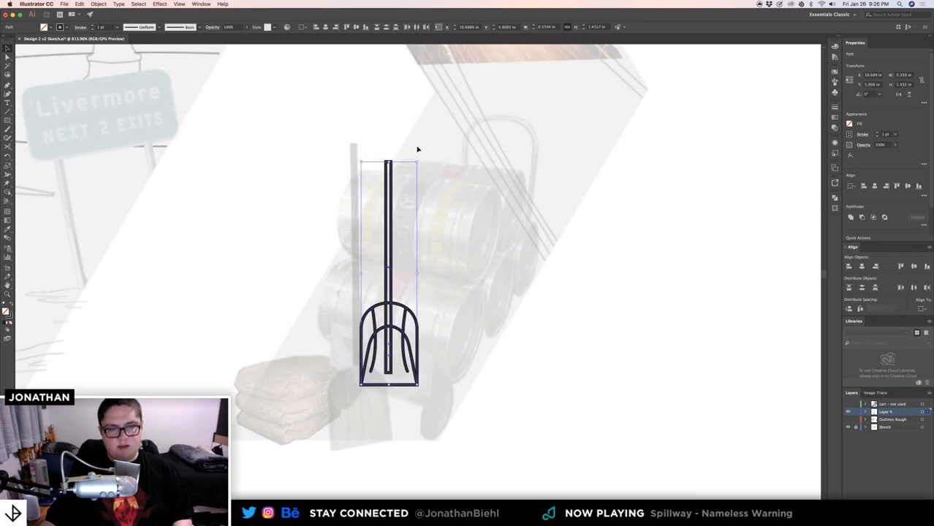
drag(400, 313, 385, 369)
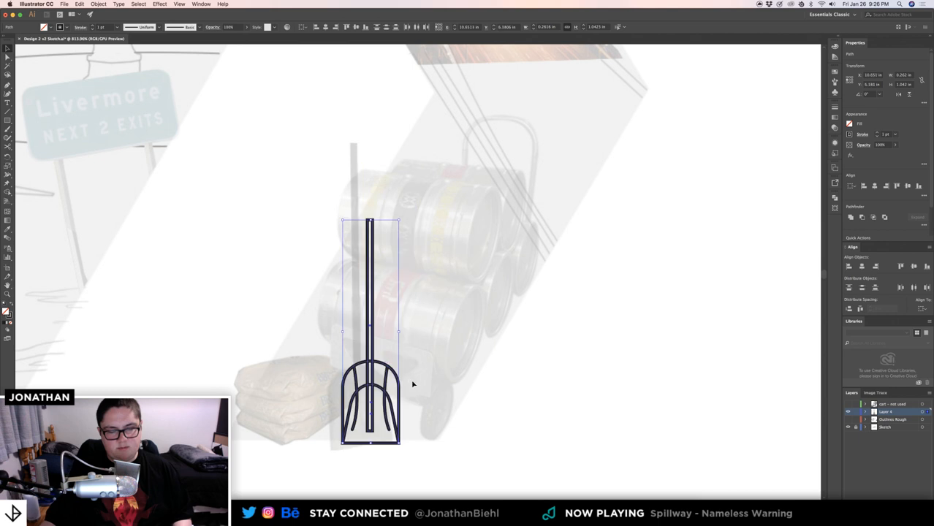
click(406, 447)
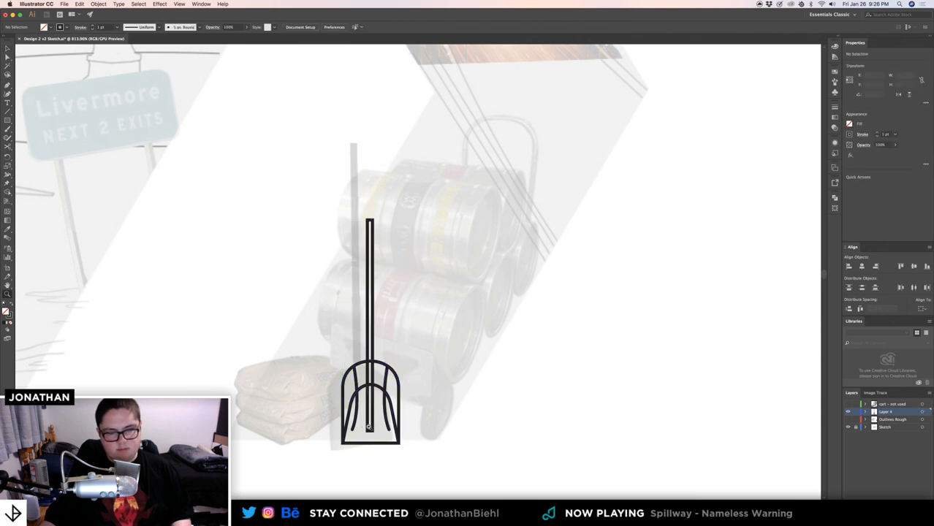
- Stretch the handle upward from its top end to about 1.38 in tall, slightly past the sketched handle
scroll(380, 432, up, 1)
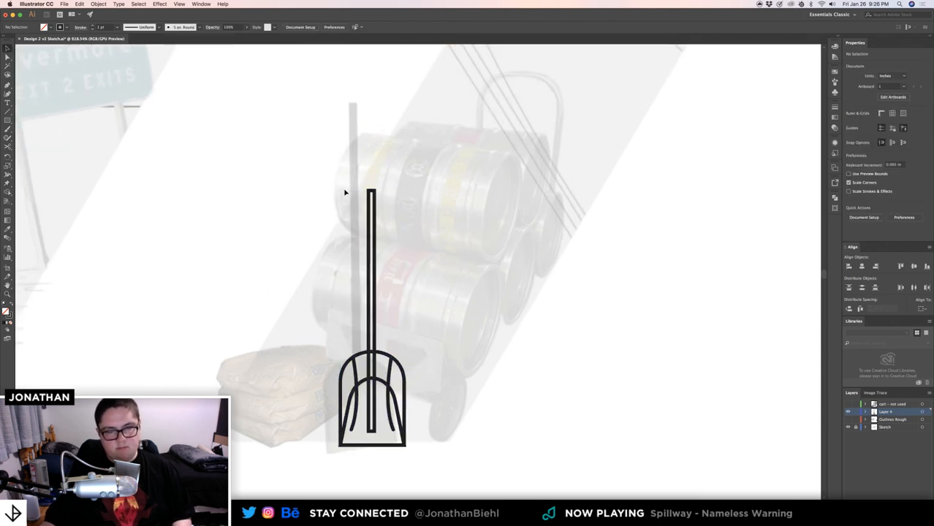
click(370, 191)
scroll(369, 188, up, 8)
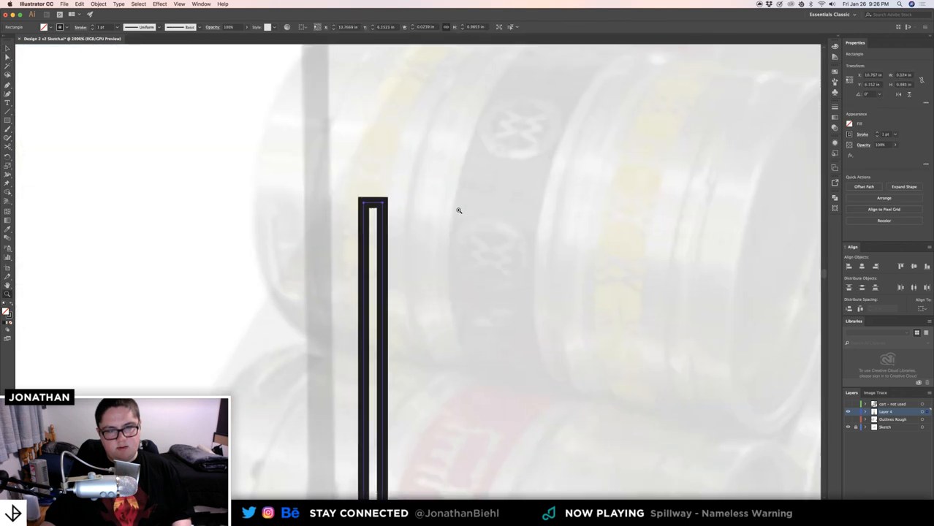
drag(373, 203, 380, 64)
drag(398, 131, 431, 313)
drag(408, 245, 404, 76)
click(400, 143)
key(z)
drag(440, 206, 285, 212)
scroll(431, 282, down, 2)
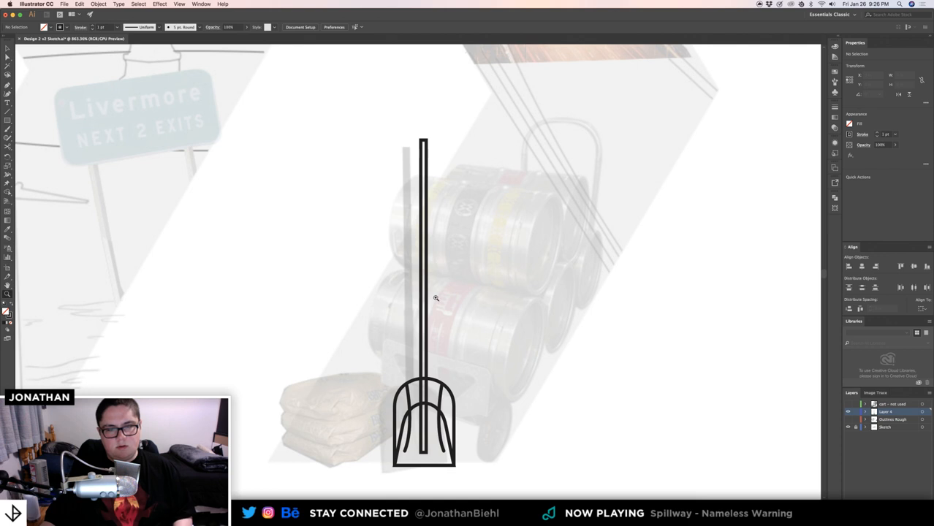
- Shorten the handle by lowering its top edge slightly below the top of the sketched handle
key(v)
click(423, 155)
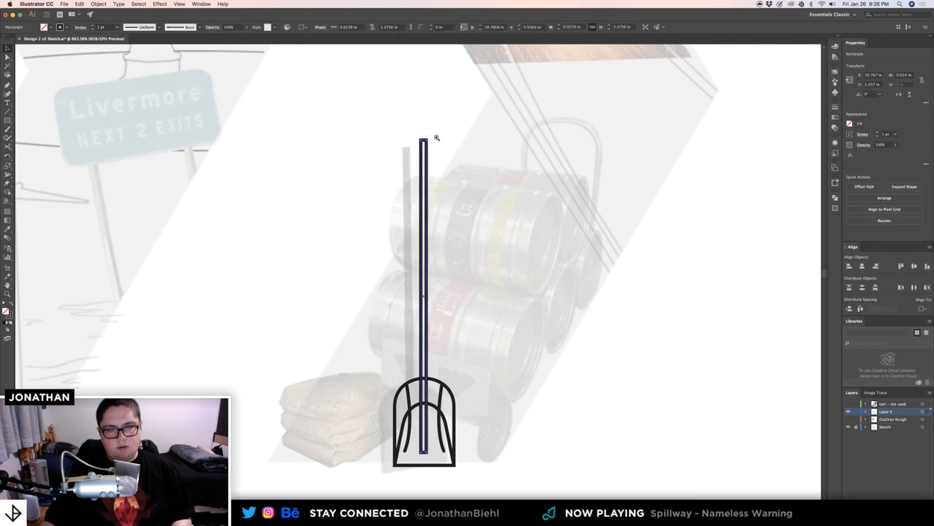
scroll(434, 134, up, 5)
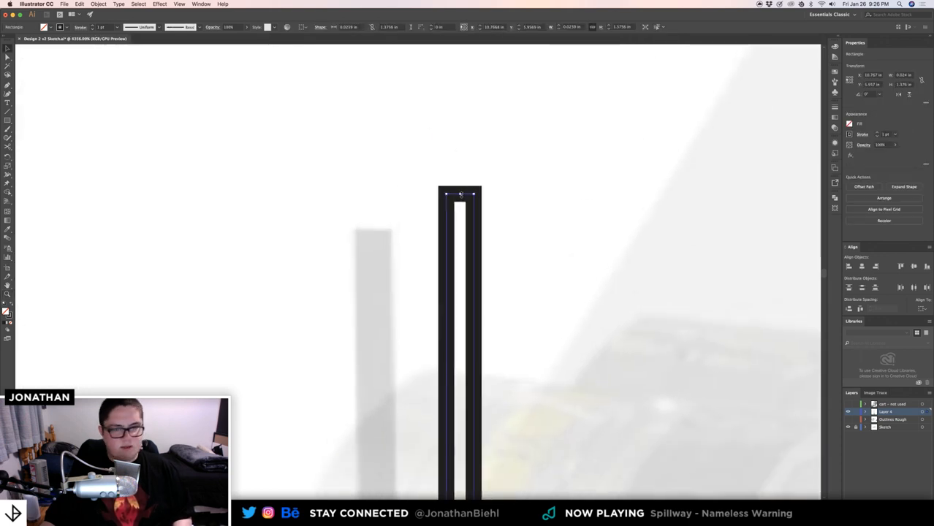
drag(460, 193, 471, 295)
click(502, 312)
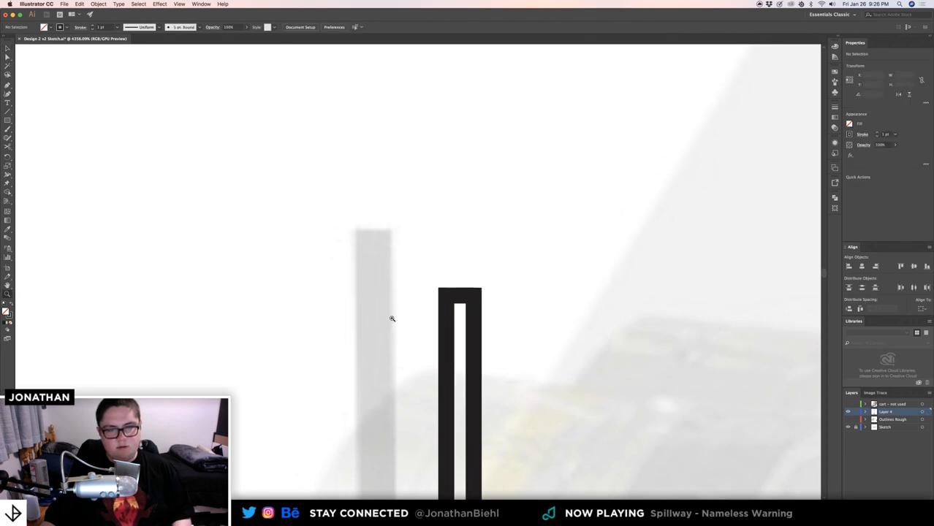
key(z)
drag(392, 317, 344, 267)
drag(419, 234, 380, 134)
key(v)
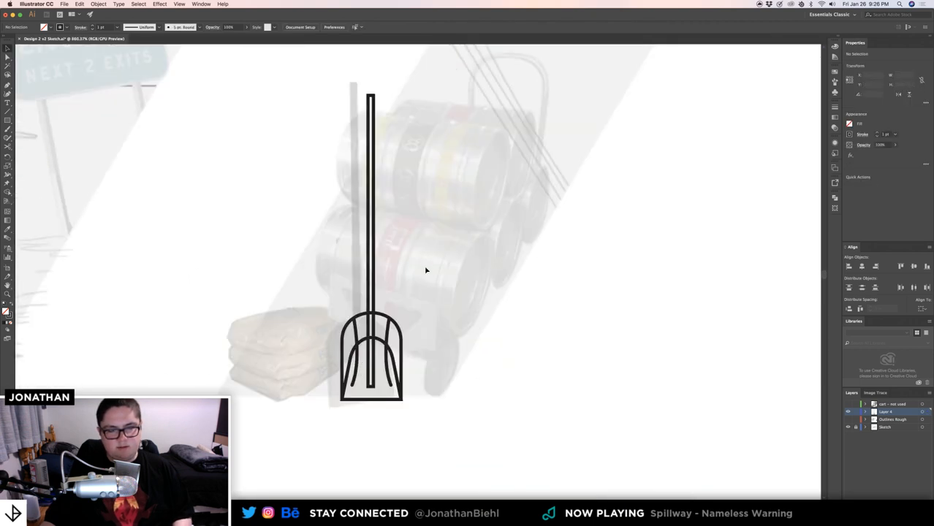
- Fully round the corners of the rectangular shovel handle by raising its corner radius
key(z)
drag(368, 338, 435, 334)
key(v)
click(381, 256)
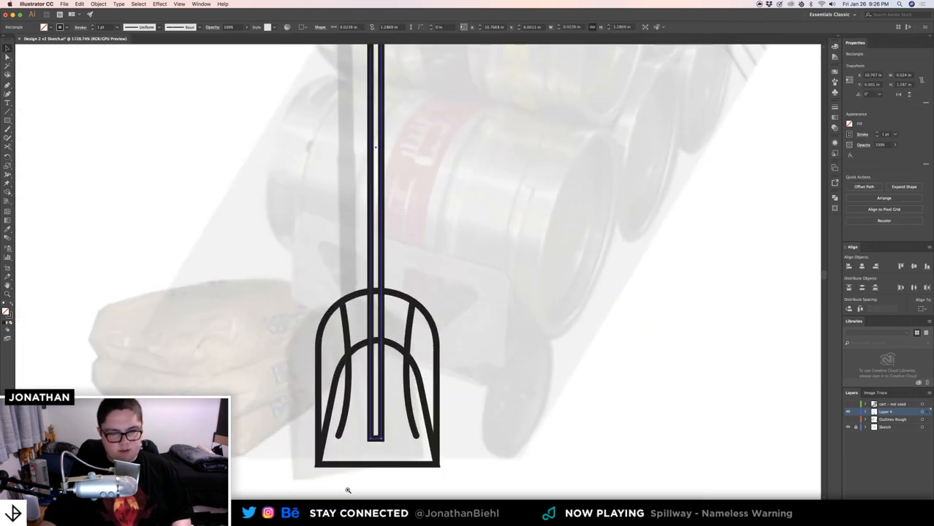
key(z)
drag(380, 432, 428, 432)
key(a)
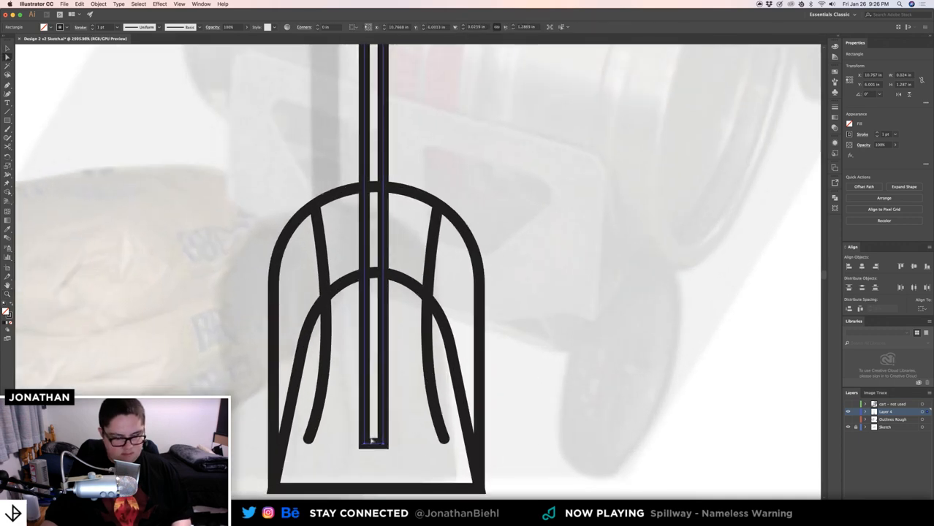
key(z)
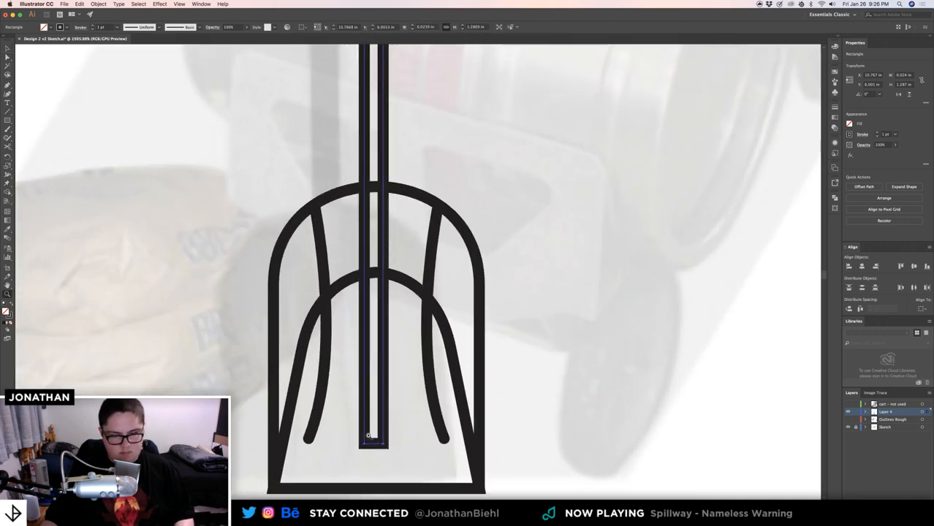
drag(371, 442, 484, 436)
key(a)
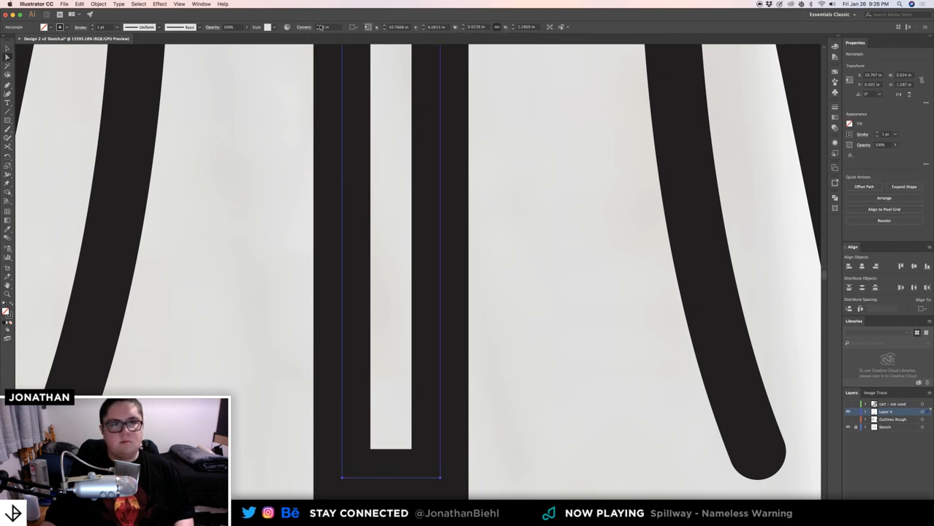
click(320, 27)
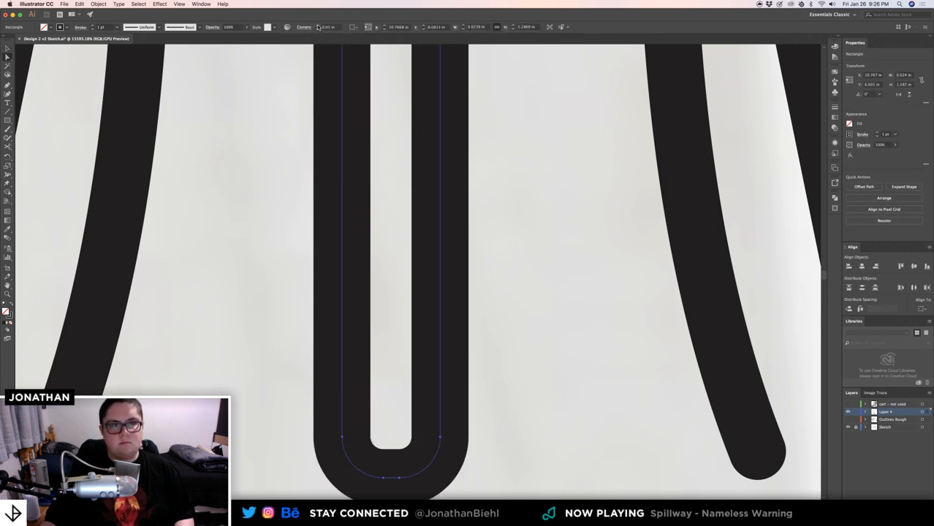
text(1)
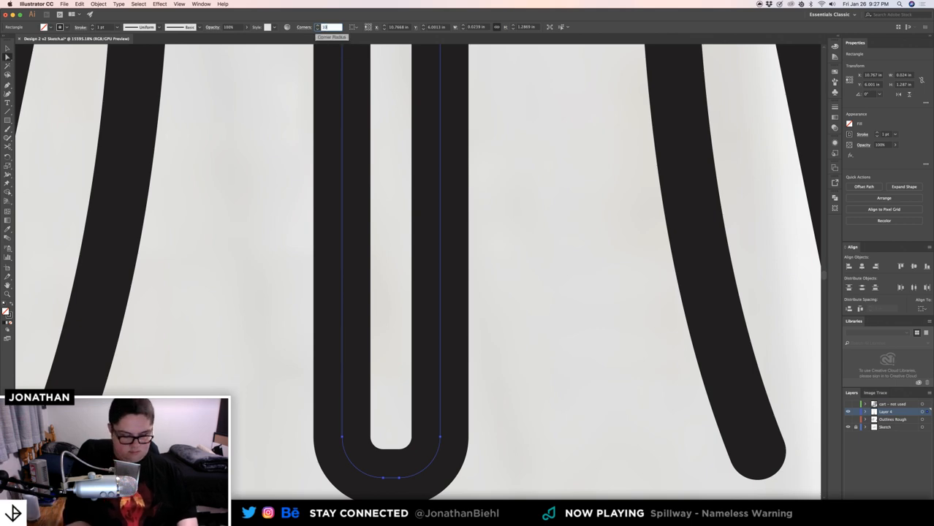
key(Return)
key(v)
click(296, 267)
- Try to remove the blade's outer and inner arch segments crossing inside the handle with the Shape Builder
key(z)
drag(375, 267, 162, 267)
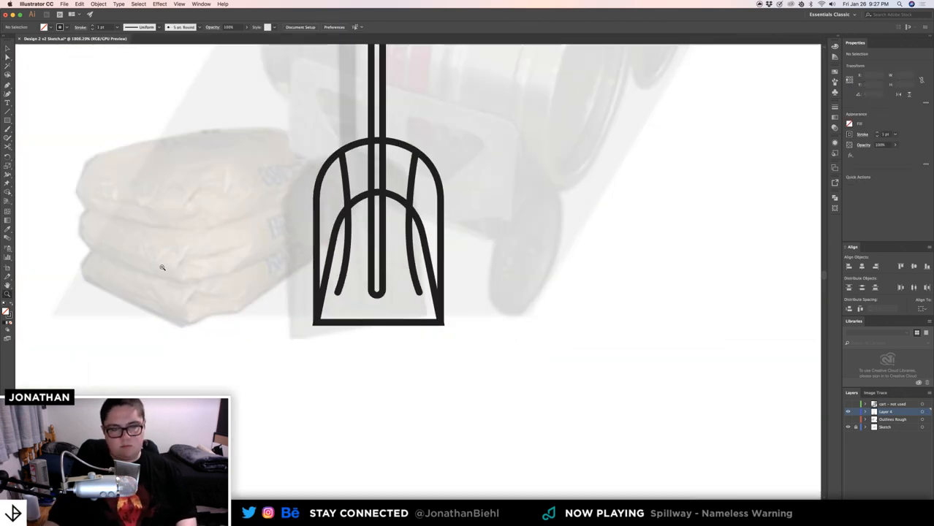
drag(388, 243, 362, 241)
scroll(369, 172, up, 5)
key(v)
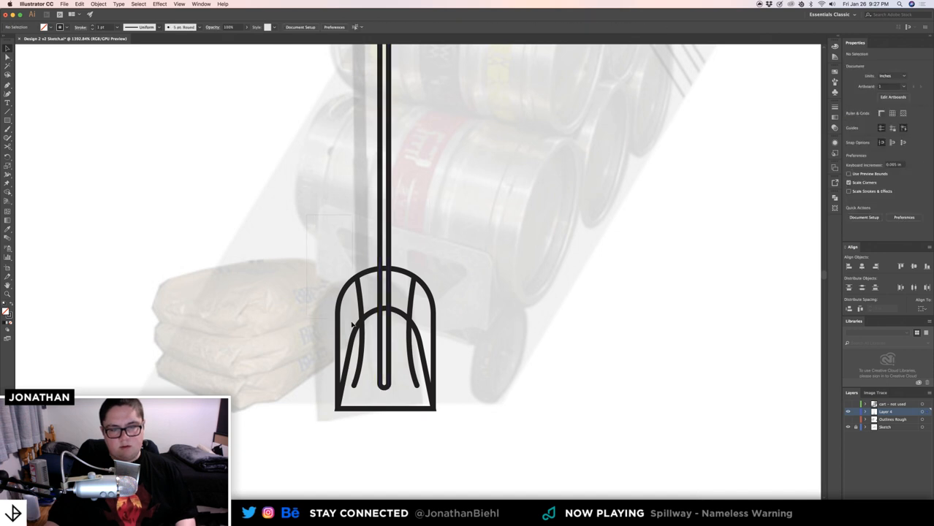
click(368, 410)
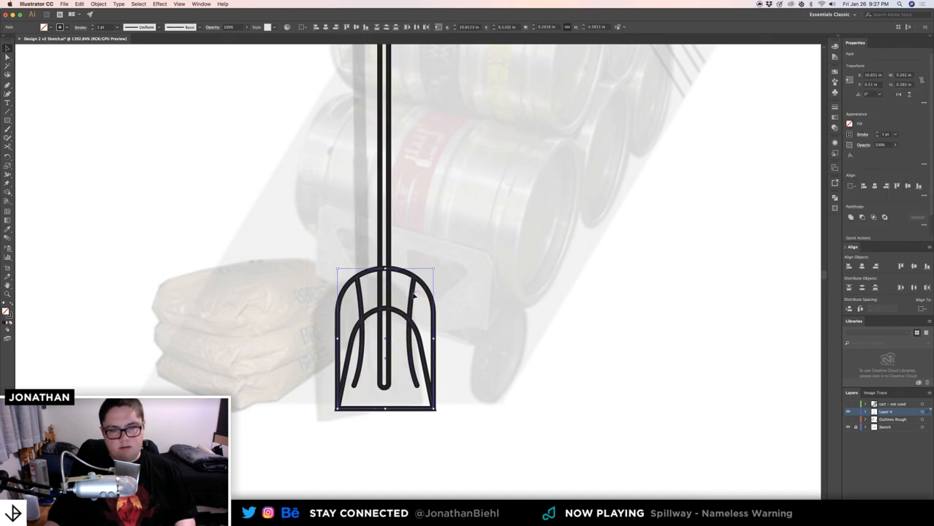
drag(429, 223, 317, 406)
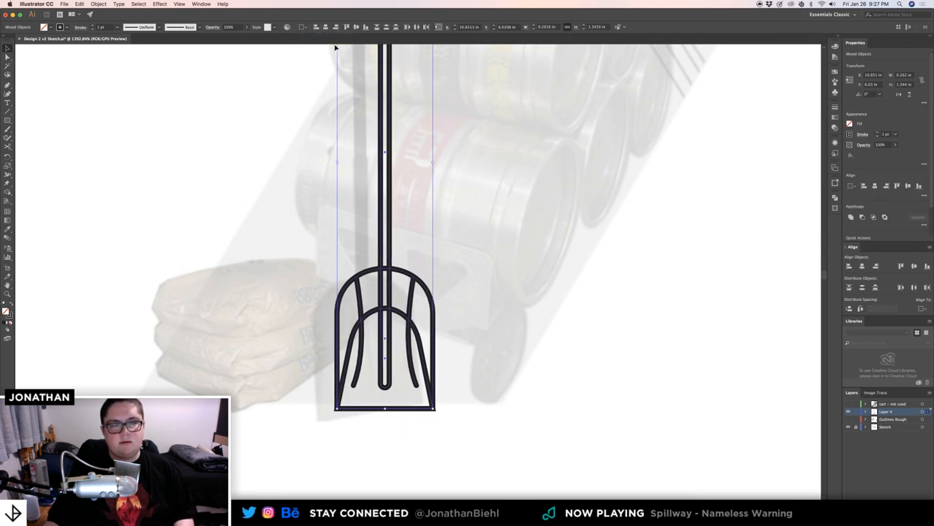
click(411, 227)
drag(326, 343, 458, 426)
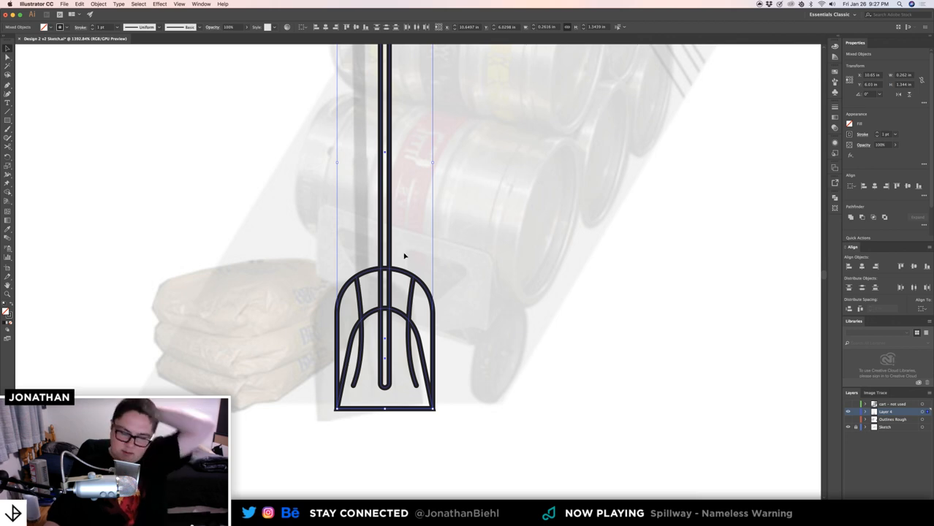
key(z)
drag(381, 286, 390, 131)
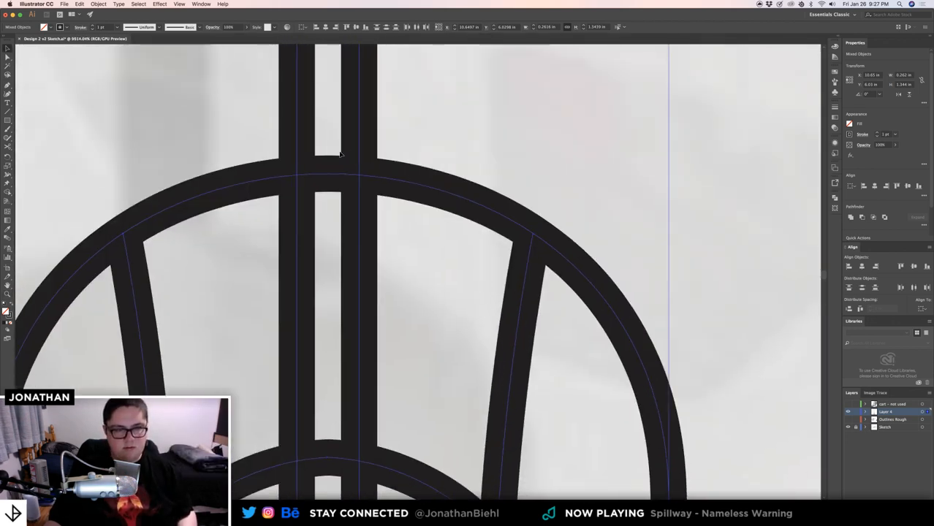
key(shift+m)
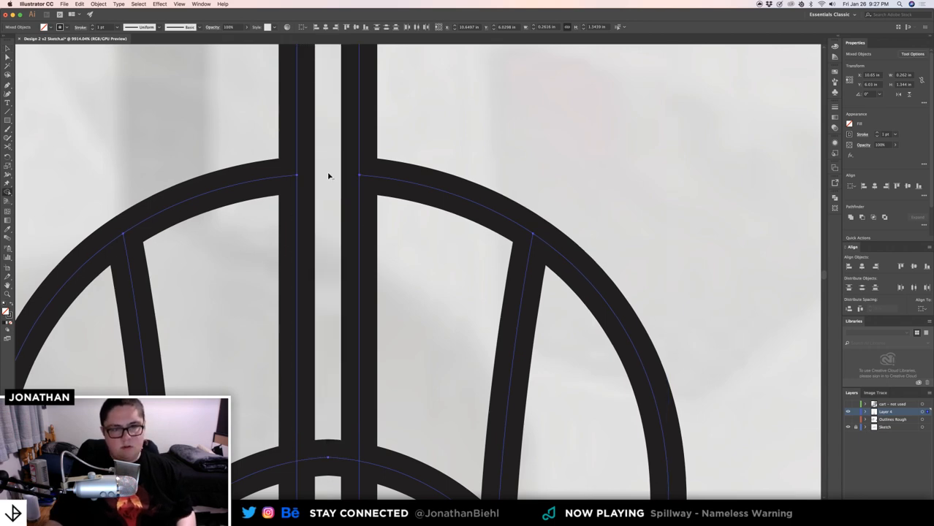
scroll(351, 318, up, 5)
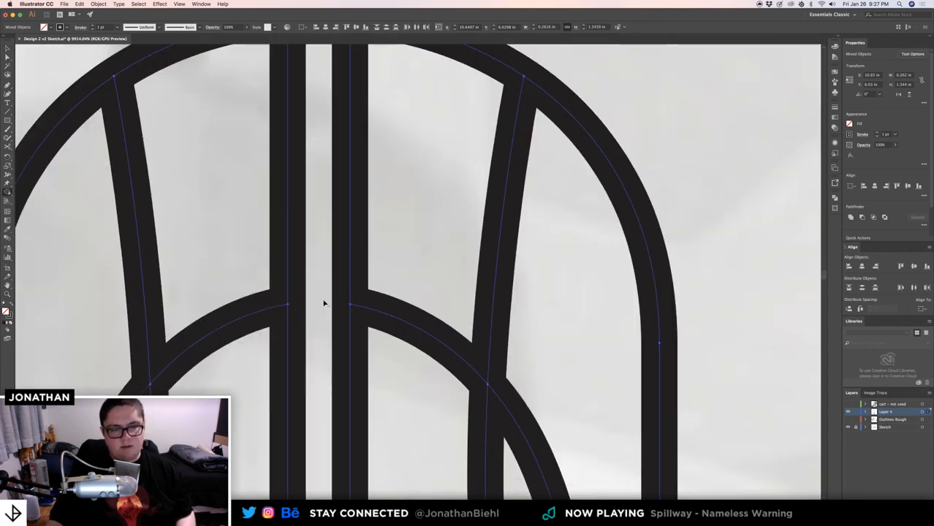
scroll(323, 340, down, 10)
- Examine the trimmed shovel at several zoom levels against the sketched shovel
key(z)
drag(370, 157, 202, 177)
key(v)
click(486, 152)
key(z)
drag(444, 144, 375, 132)
drag(359, 101, 329, 196)
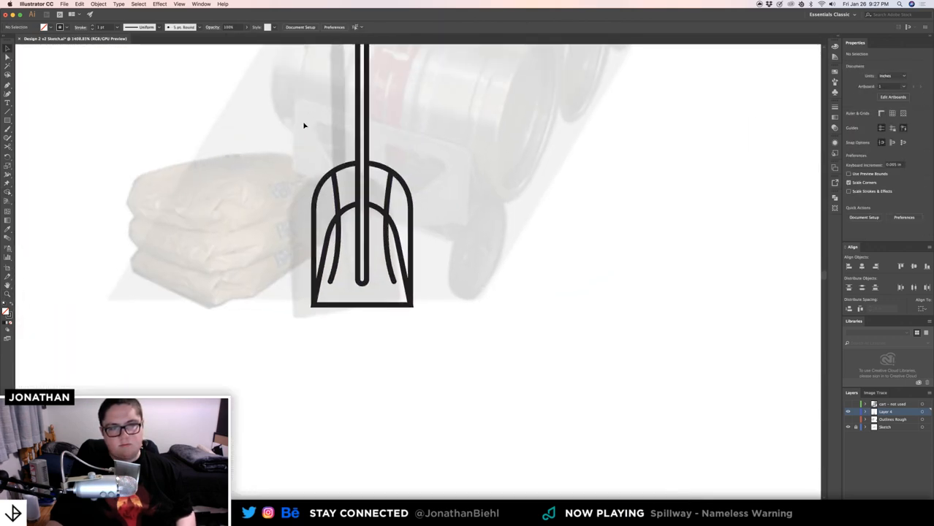
drag(333, 130, 241, 215)
key(v)
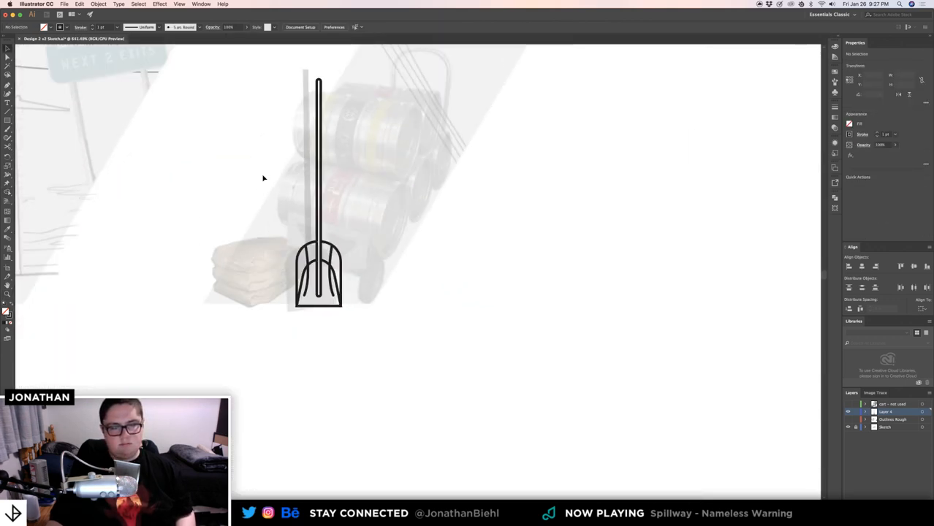
key(z)
drag(303, 175, 328, 176)
key(v)
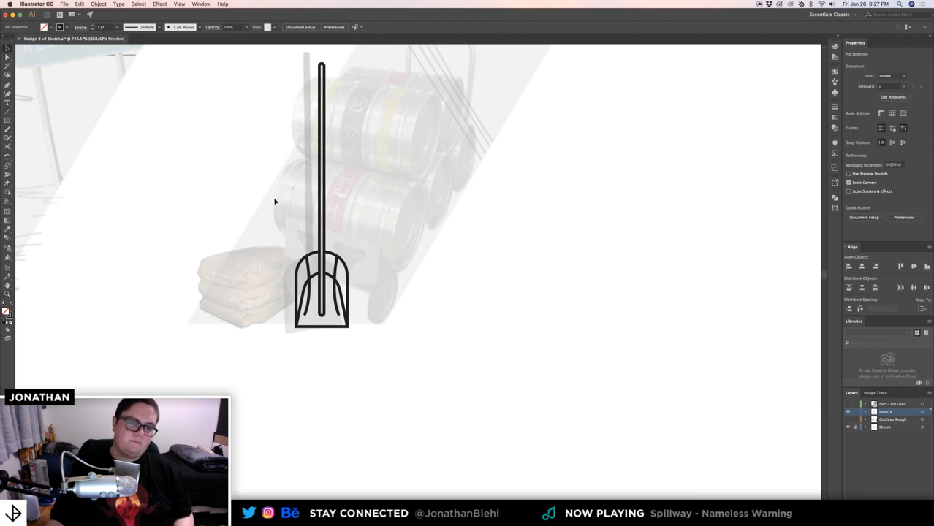
- Undo the removal of the blade's arch segments inside the handle
key(z)
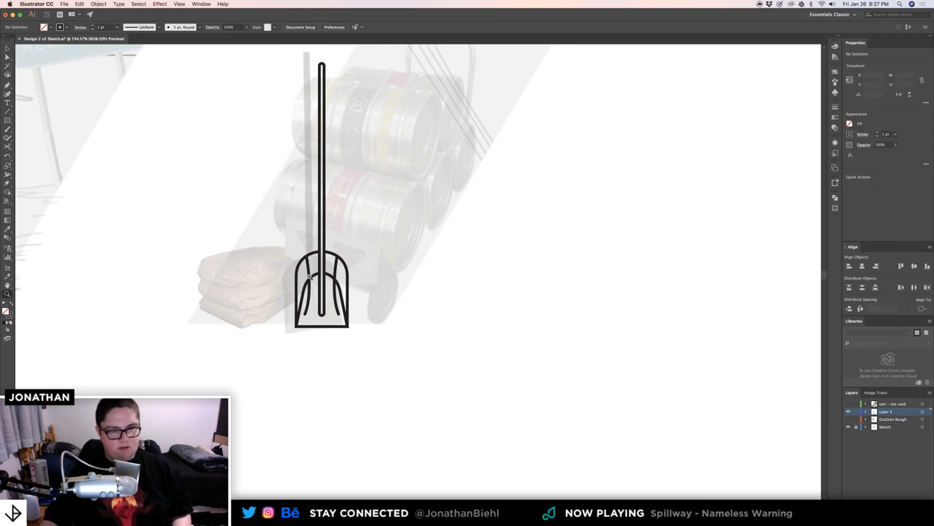
drag(311, 278, 427, 282)
key(super+a)
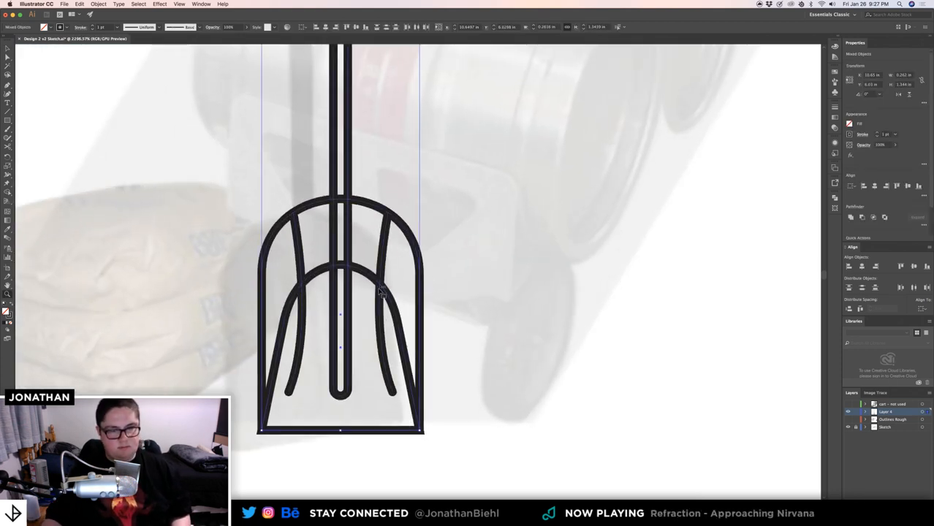
- Shorten the handle by raising its lower end to just below the inner arch, about 1.13 in tall overall
click(354, 341)
click(340, 395)
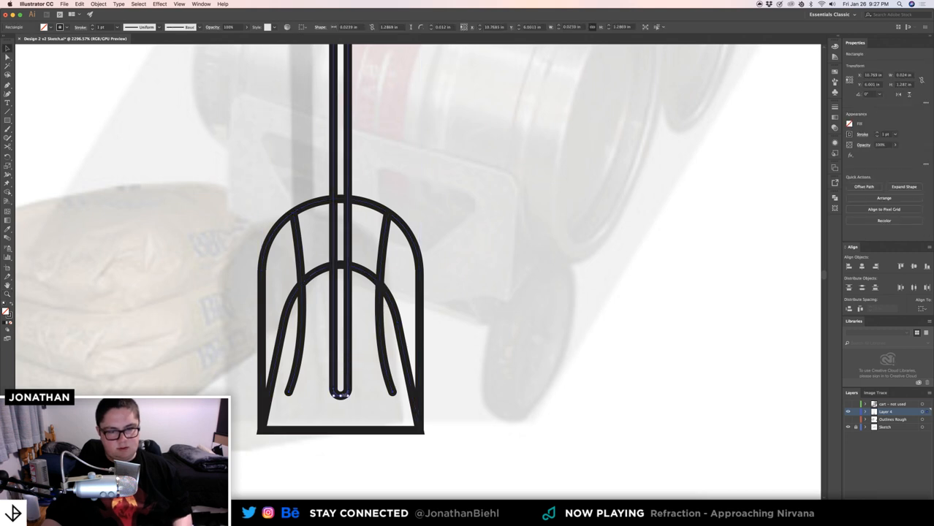
drag(342, 396, 350, 303)
click(479, 256)
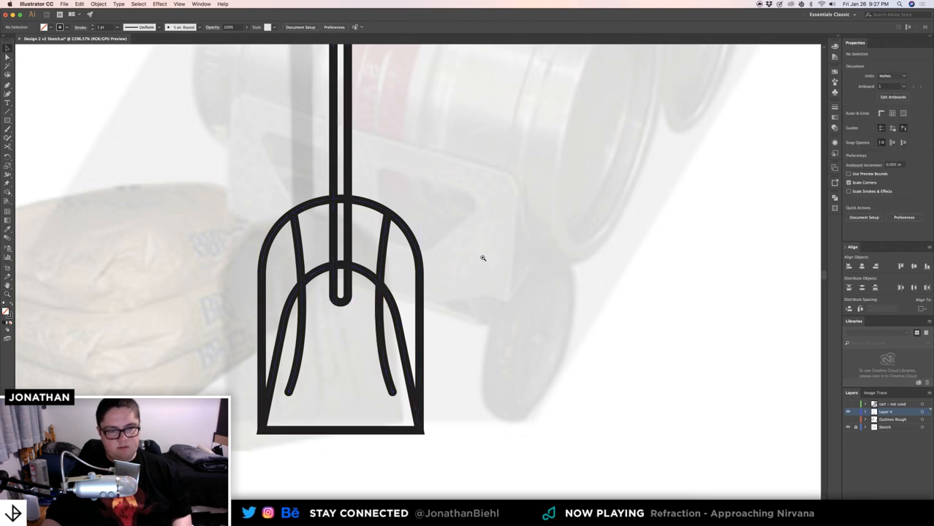
- Inspect the shortened handle along its full length, including its rounded ends
key(z)
drag(462, 255, 430, 254)
scroll(378, 255, up, 3)
drag(424, 137, 426, 207)
drag(395, 145, 388, 203)
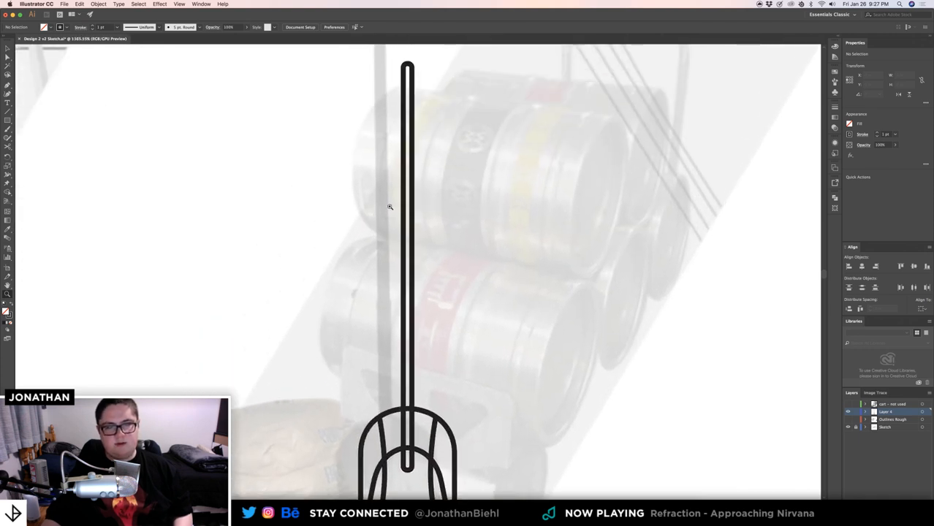
click(410, 125)
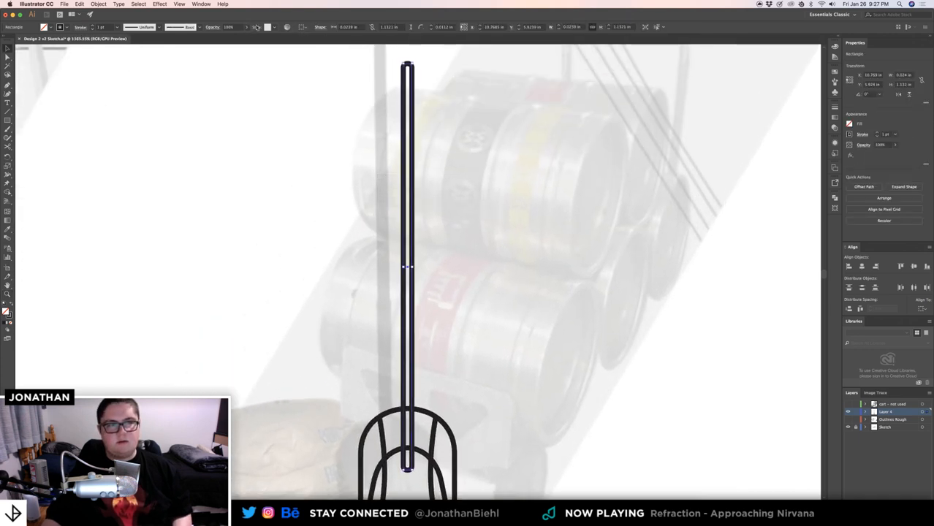
key(a)
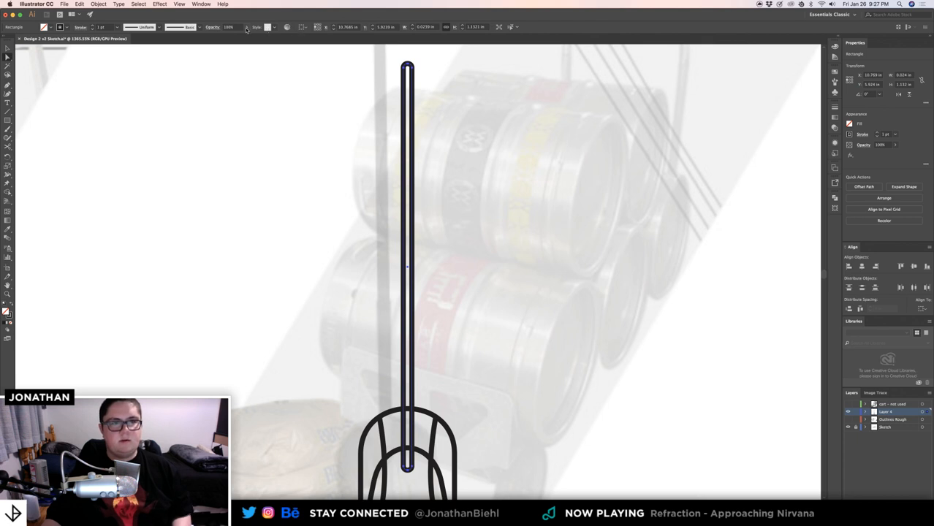
click(385, 155)
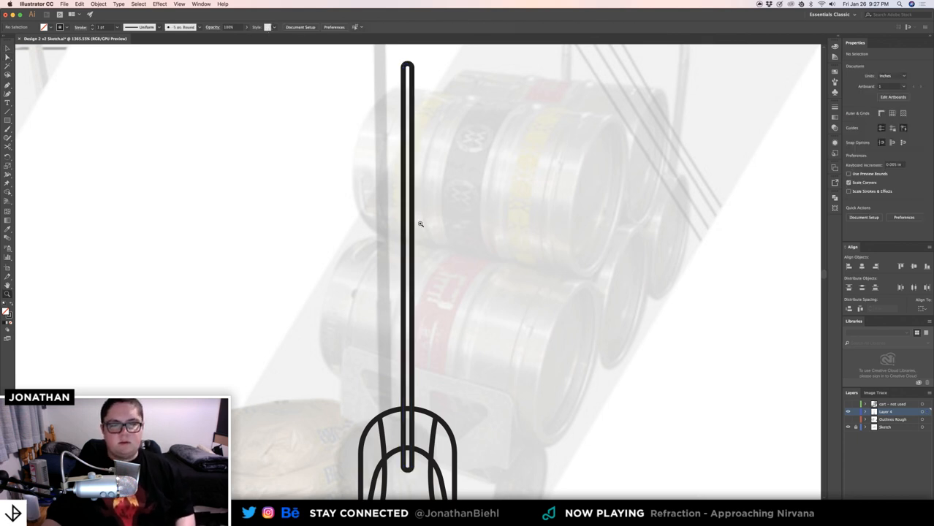
mouse_move(419, 223)
mouse_down()
mouse_move(472, 228)
mouse_move(377, 205)
mouse_up()
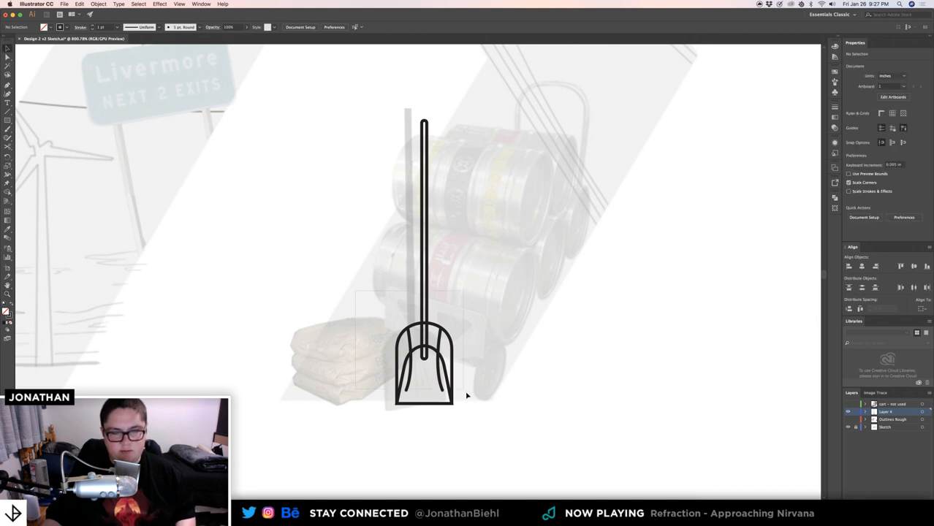
- Group the whole shovel and paste a copy of it in front on the "cart – not used" layer
drag(466, 395, 505, 462)
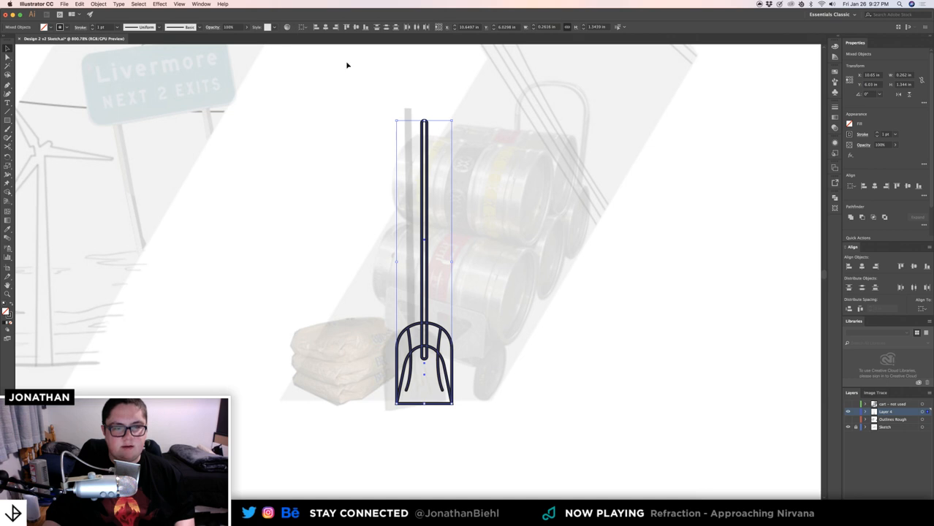
key(super+g)
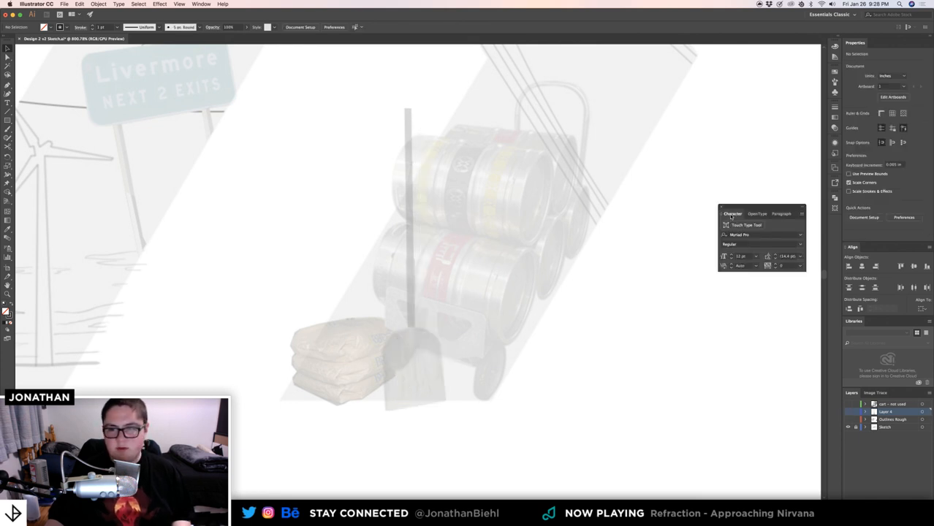
click(722, 208)
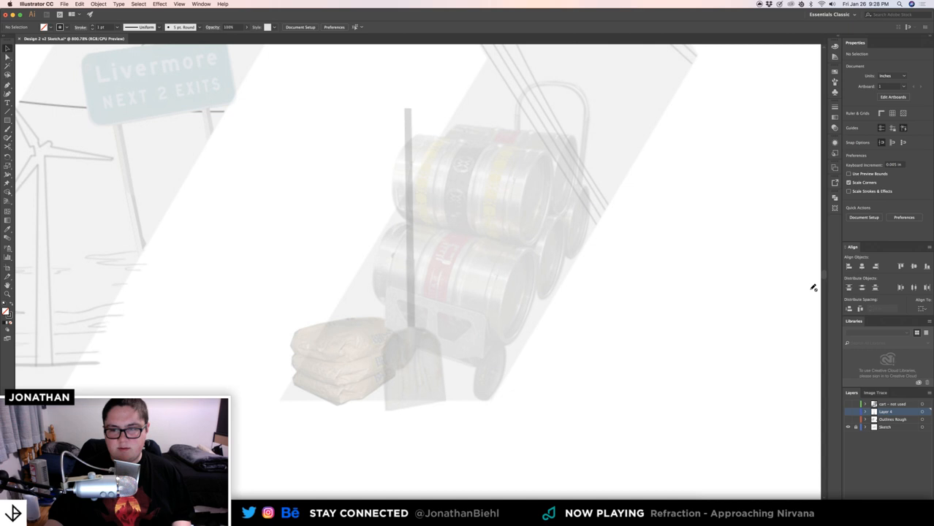
click(848, 405)
click(883, 405)
key(super+f)
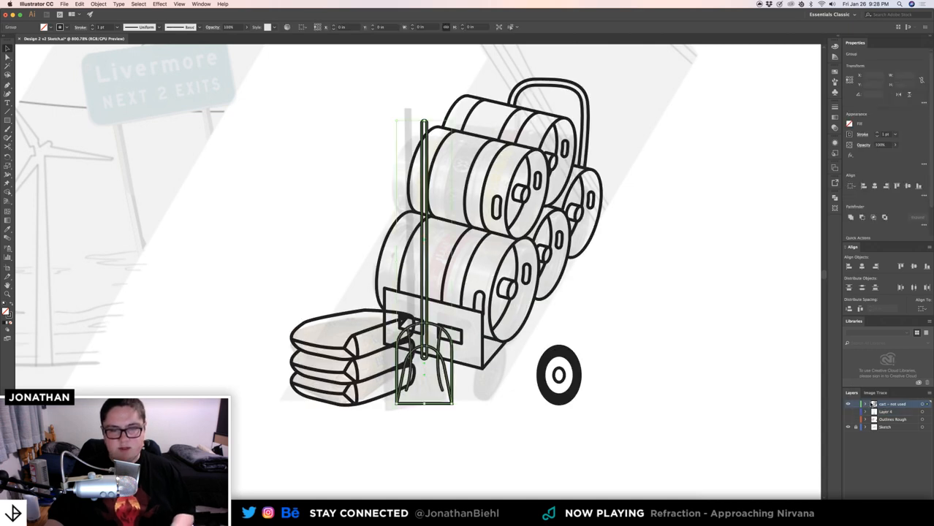
click(713, 396)
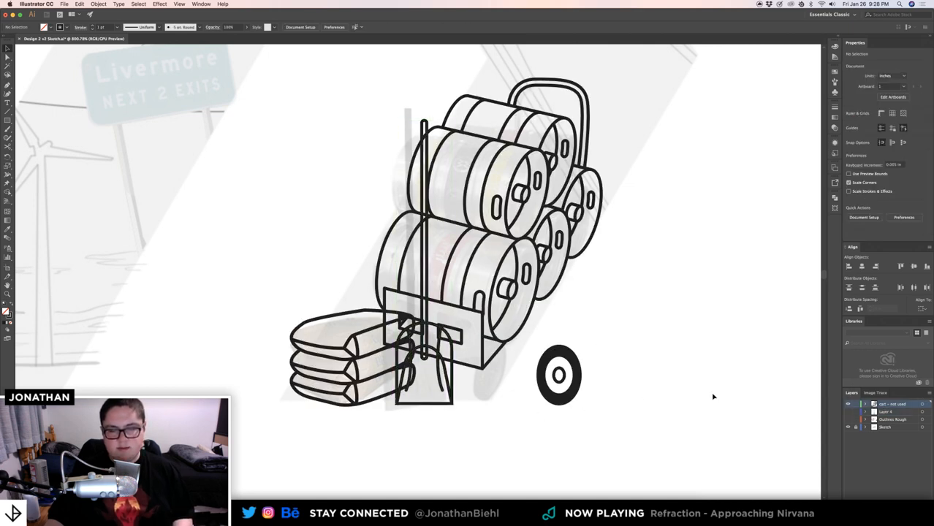
- Hide the "cart – not used" layer, return to Layer 4 and expand the shovel group's strokes into filled shapes
click(849, 405)
click(887, 413)
drag(522, 229, 384, 486)
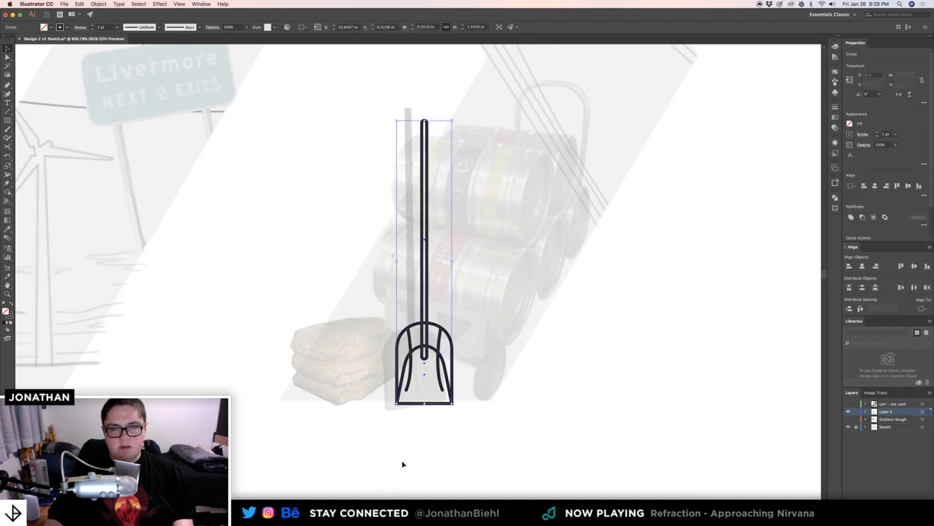
click(80, 3)
mouse_move(98, 4)
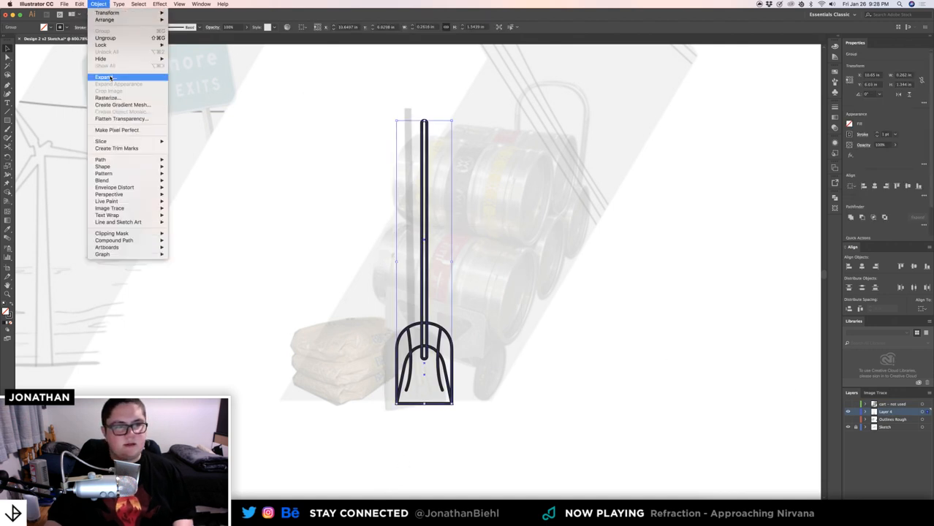
click(105, 77)
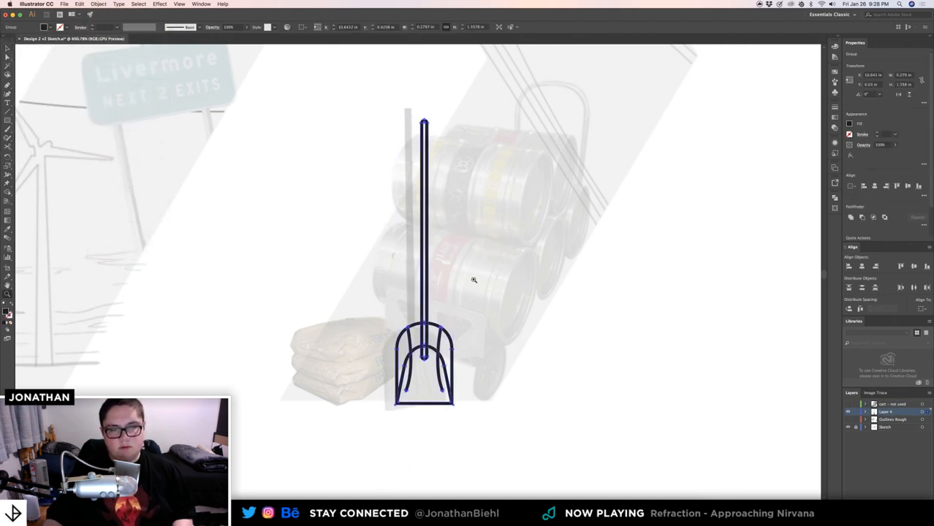
- Remove the two arch segments that cross the hollow inside of the shovel handle, using the Shape Builder
mouse_move(457, 280)
mouse_down()
mouse_move(475, 330)
mouse_move(477, 200)
mouse_up()
drag(352, 330, 477, 318)
key(shift+m)
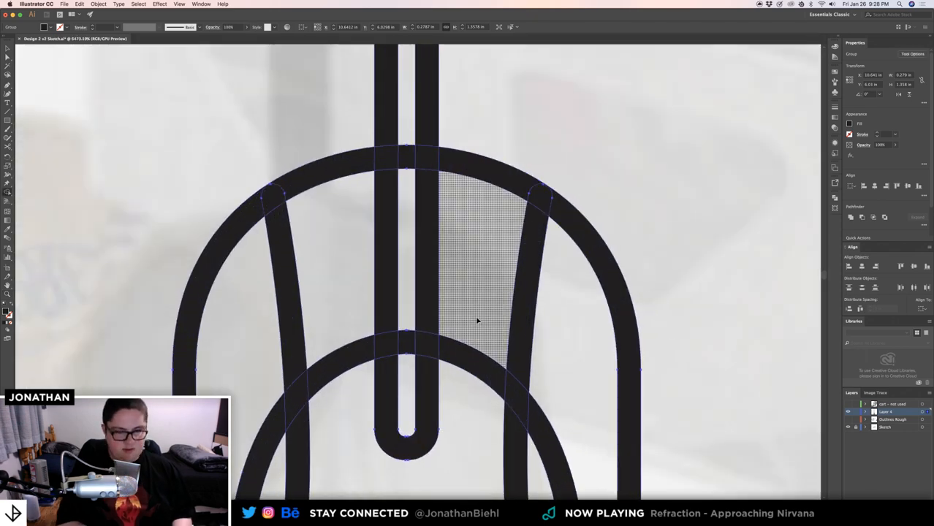
alt+click(406, 341)
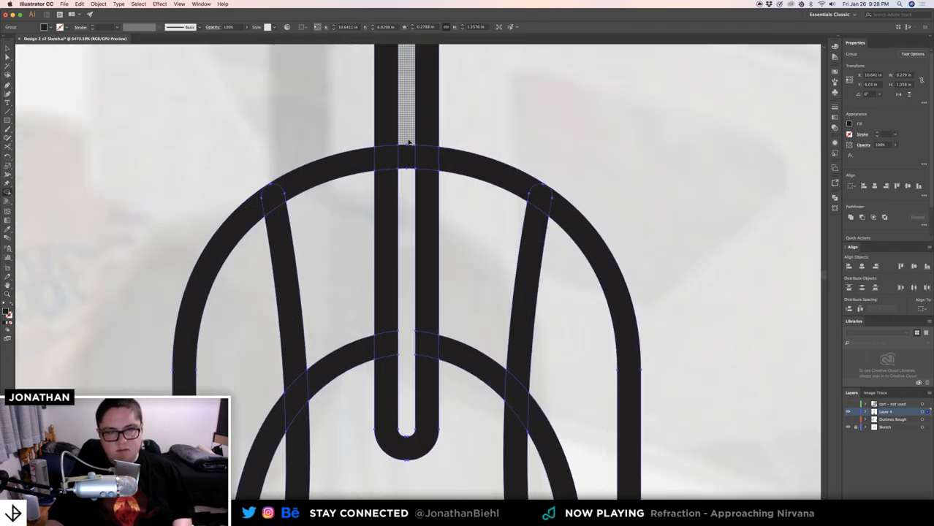
alt+click(407, 158)
scroll(458, 156, down, 2)
key(v)
click(495, 127)
key(z)
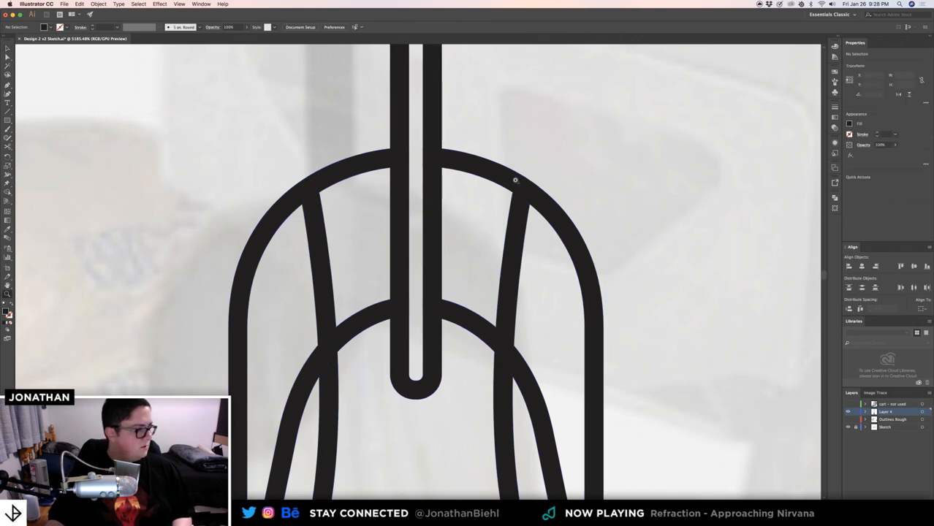
scroll(515, 180, down, 3)
scroll(532, 208, down, 3)
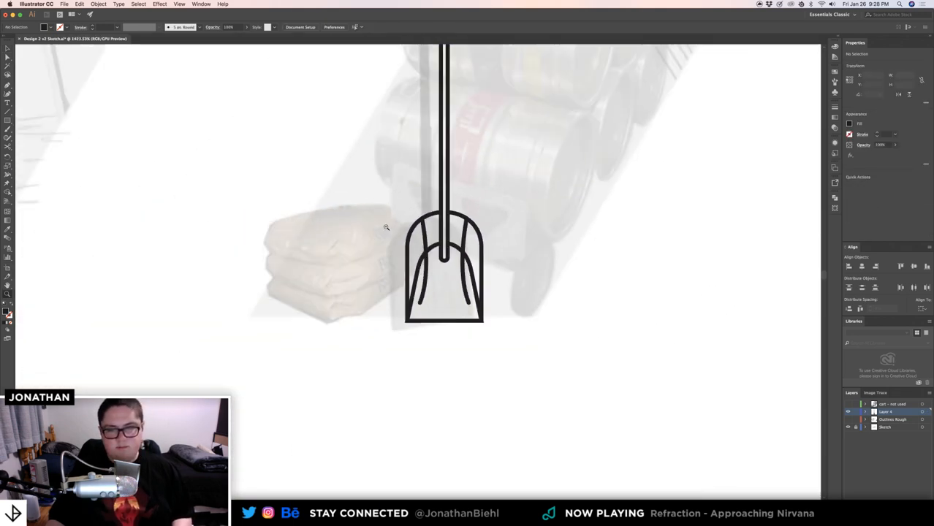
- Try to trim the pointed overhangs at the two lower corners of the shovel blade with the Shape Builder
drag(386, 227, 370, 227)
drag(481, 160, 451, 185)
drag(411, 328, 546, 340)
key(v)
drag(598, 373, 330, 314)
scroll(333, 355, up, 3)
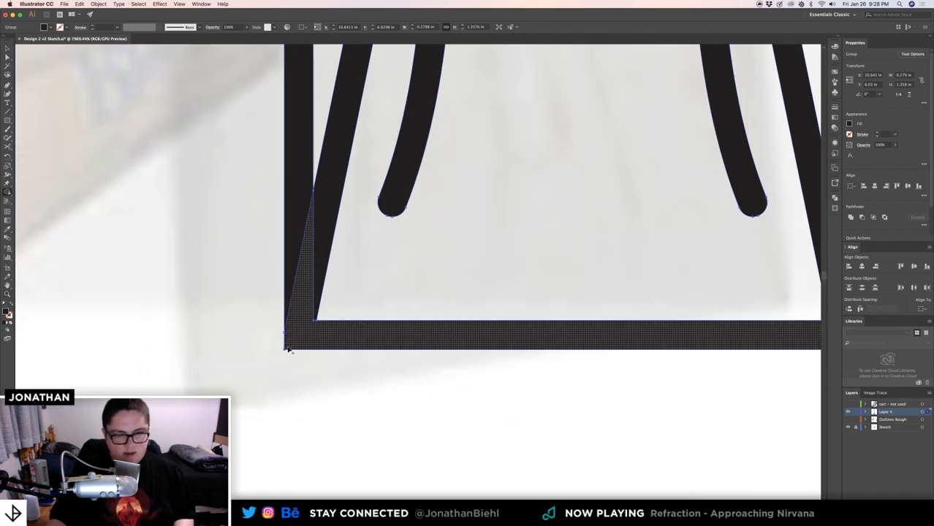
scroll(336, 329, right, 10)
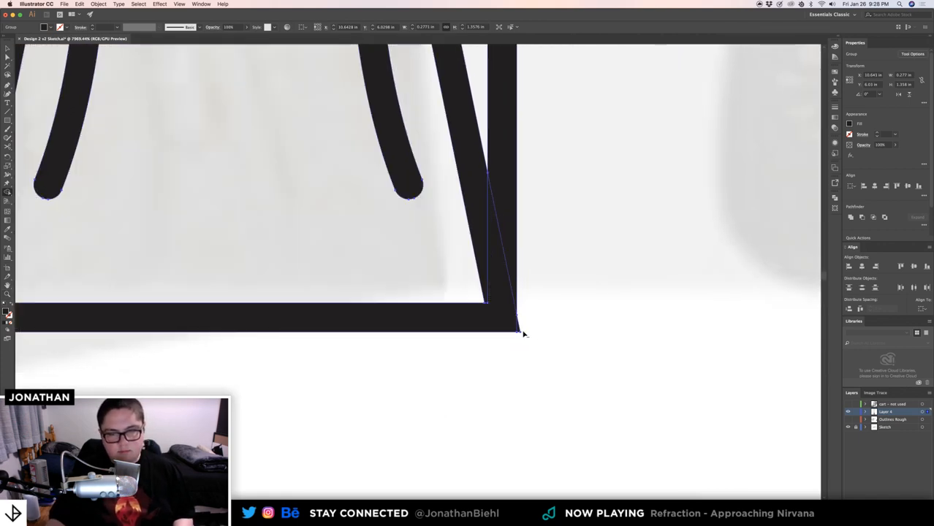
scroll(520, 334, down, 5)
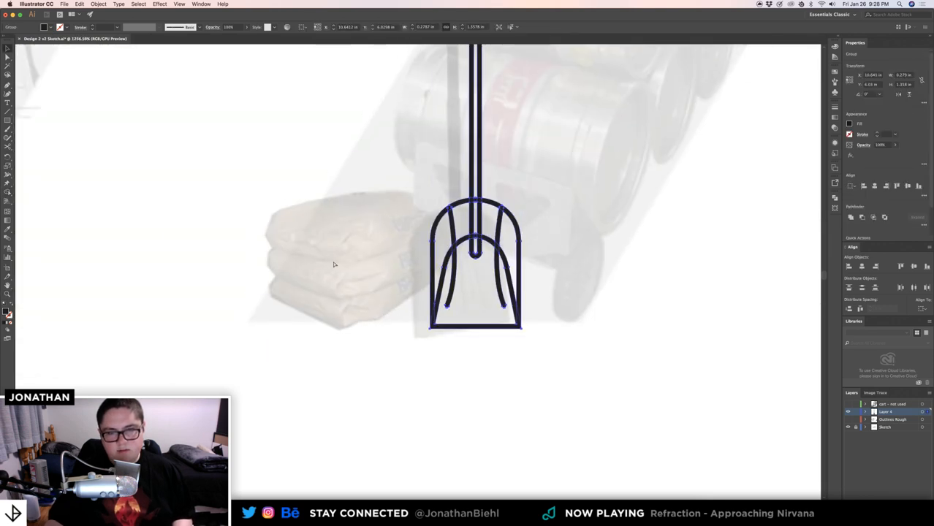
- Undo the shovel's expansion and give the group's 1 pt strokes round corner joins with centre stroke alignment
click(334, 264)
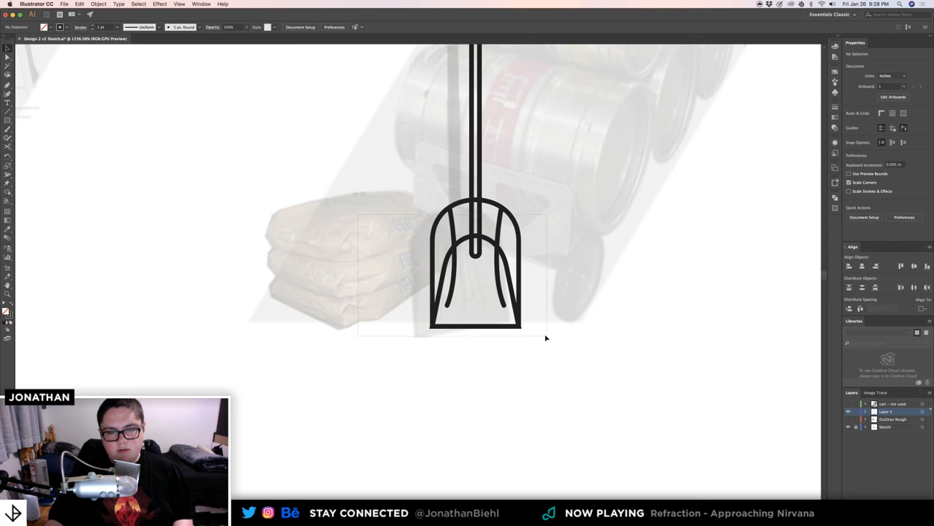
drag(585, 352, 321, 101)
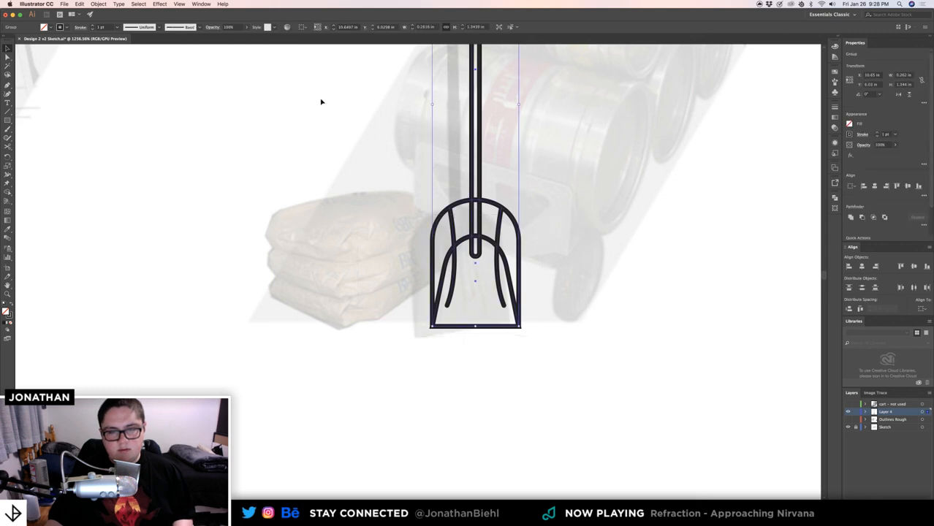
click(78, 27)
click(39, 65)
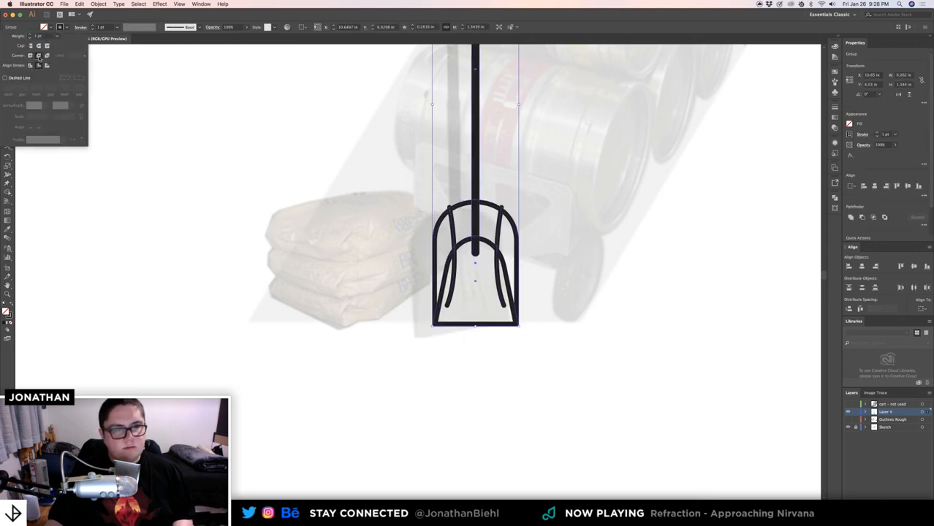
click(30, 65)
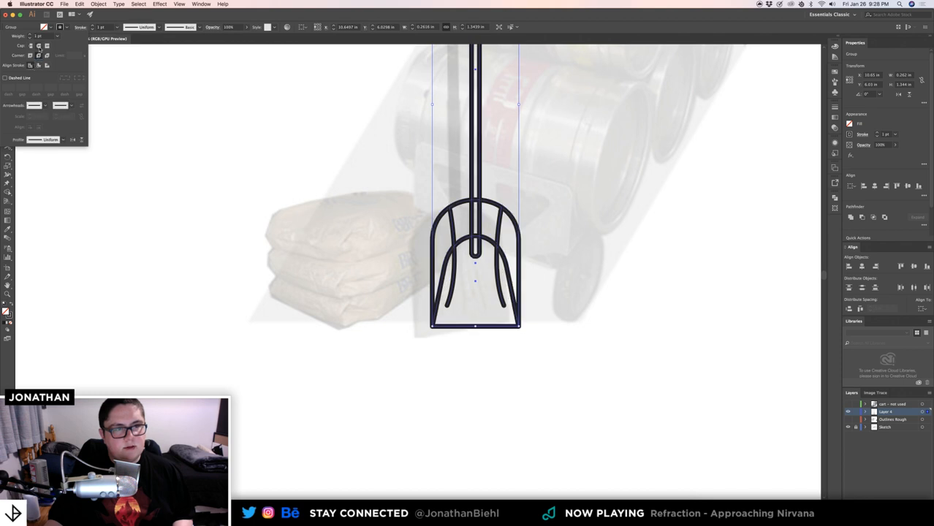
click(325, 250)
mouse_move(484, 320)
mouse_down()
mouse_move(609, 331)
mouse_move(557, 313)
mouse_up()
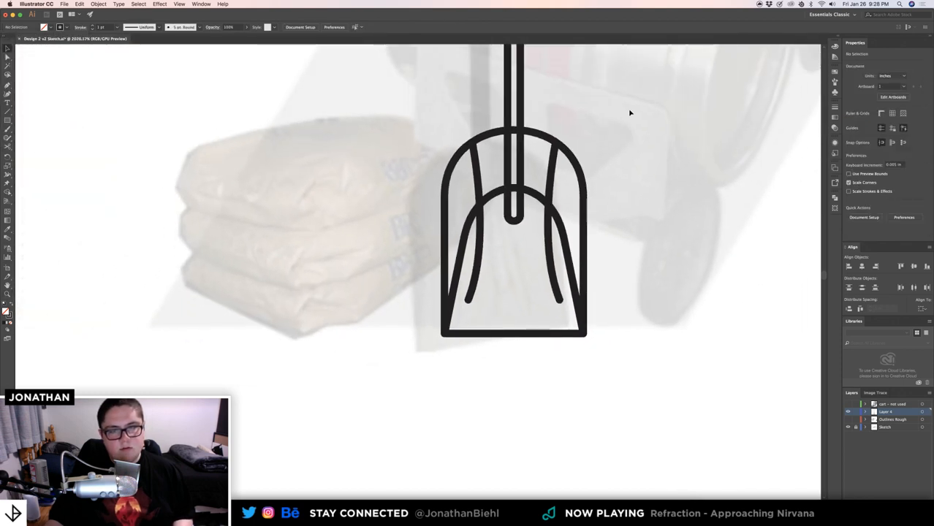
- Expand the round-cornered shovel into filled shapes and remove the arch segments crossing the inside of the handle
key(super+a)
click(93, 4)
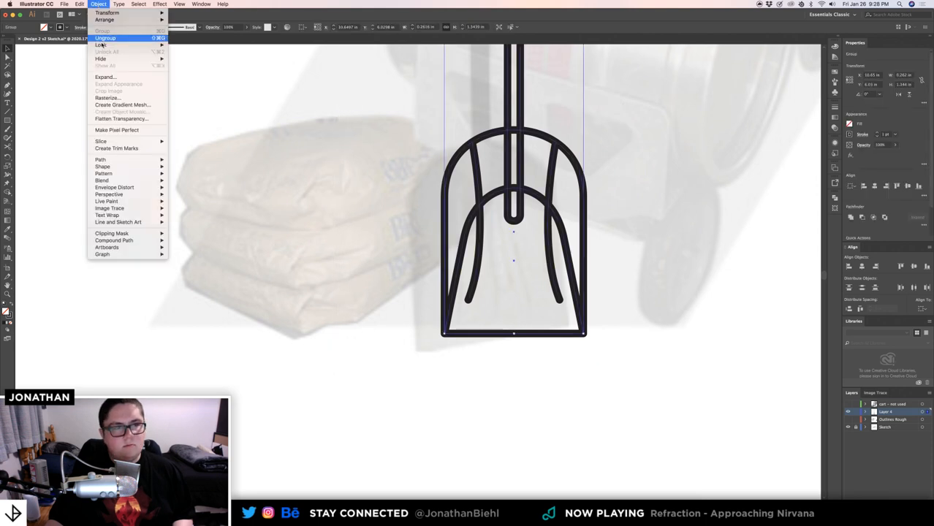
click(114, 82)
key(Return)
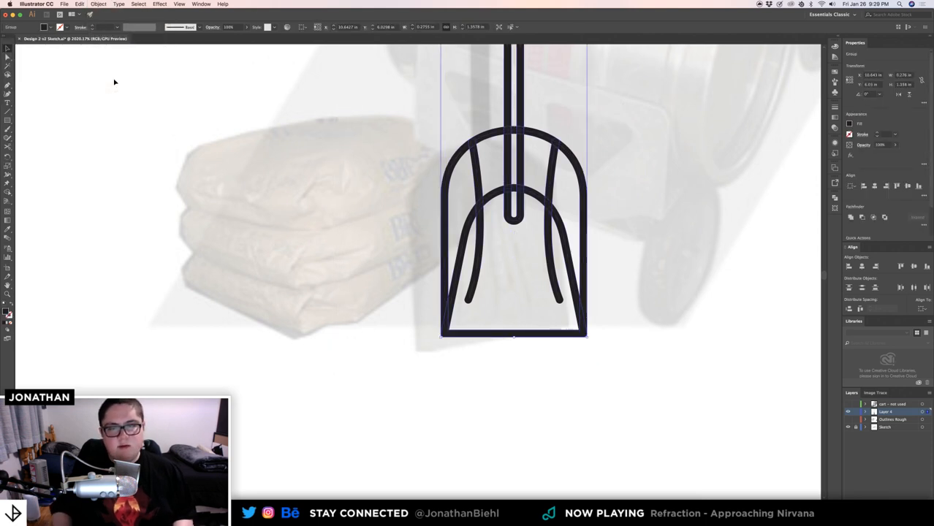
key(shift+m)
drag(435, 162, 492, 167)
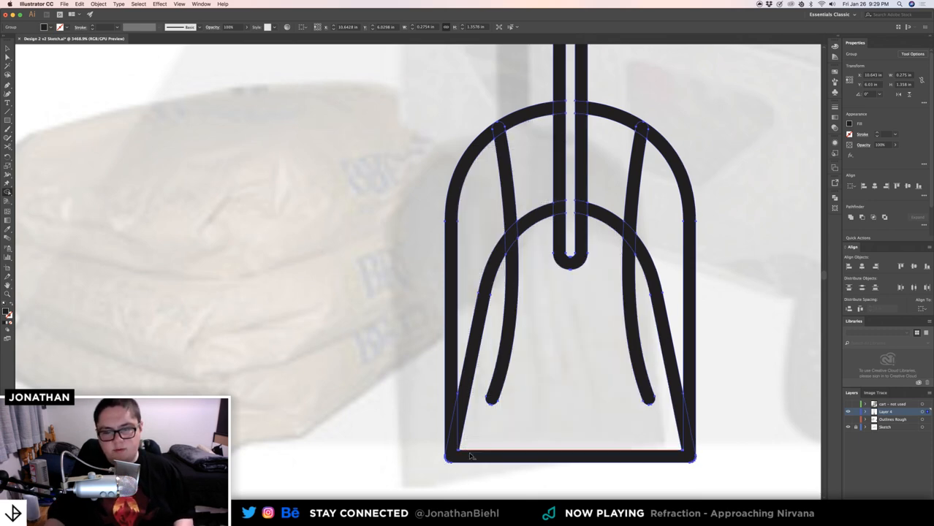
scroll(457, 462, up, 10)
- Examine both rounded lower corners of the blade for uneven edges where the expanded shapes overlap
drag(562, 407, 488, 397)
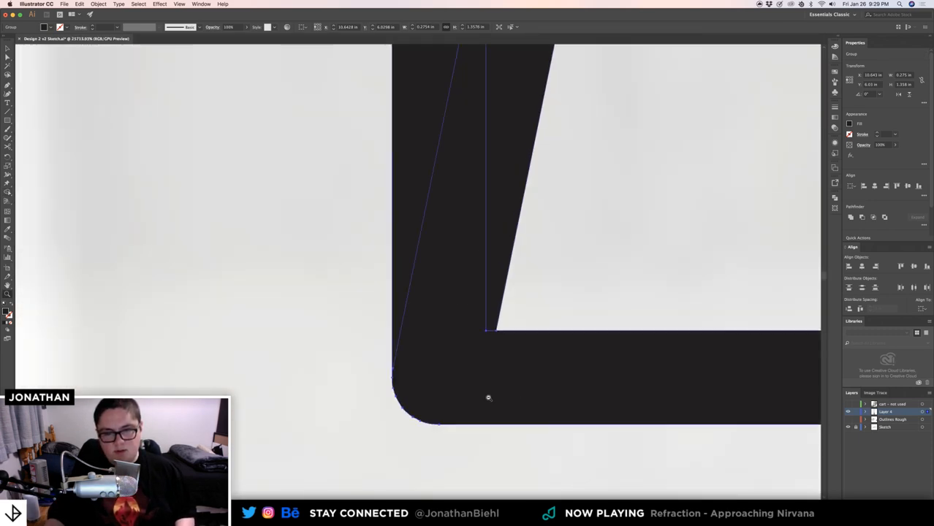
super+click(400, 310)
drag(497, 318, 455, 315)
drag(561, 311, 193, 307)
drag(664, 315, 265, 291)
drag(548, 318, 636, 301)
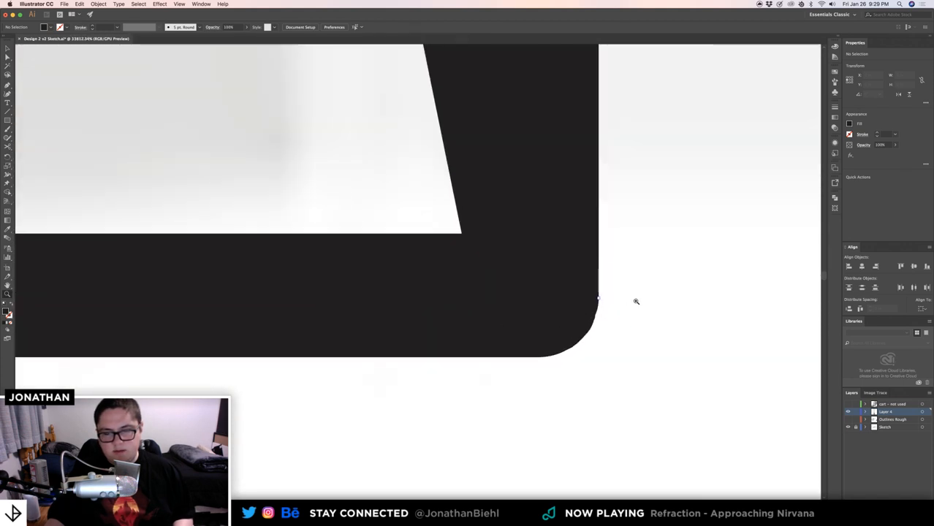
key(v)
click(541, 329)
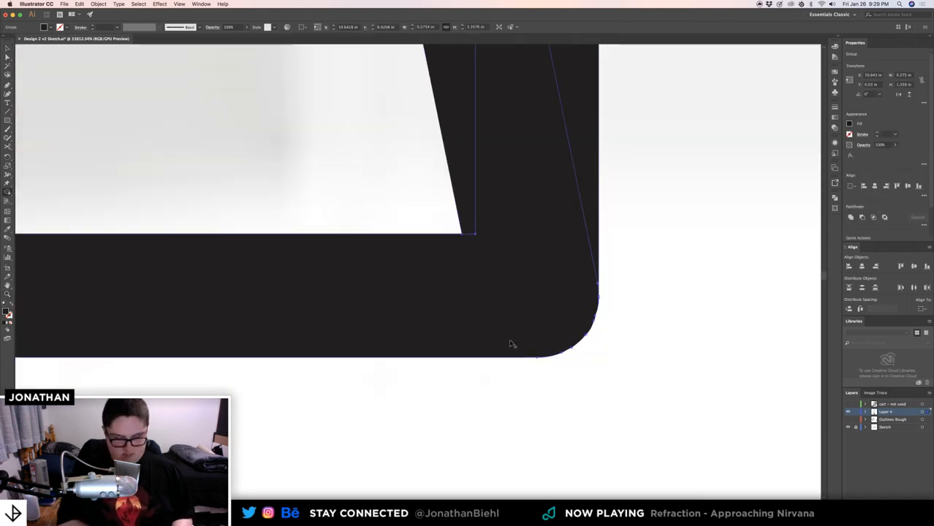
key(shift+m)
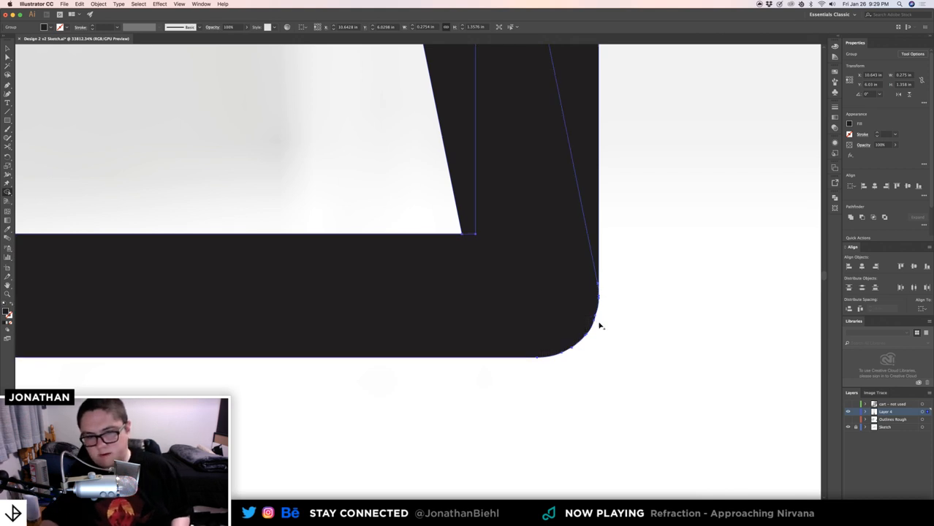
key(v)
click(626, 334)
key(z)
drag(593, 319, 378, 298)
- Select the entire shovel and unite all its expanded shapes with the Pathfinder
key(v)
click(441, 256)
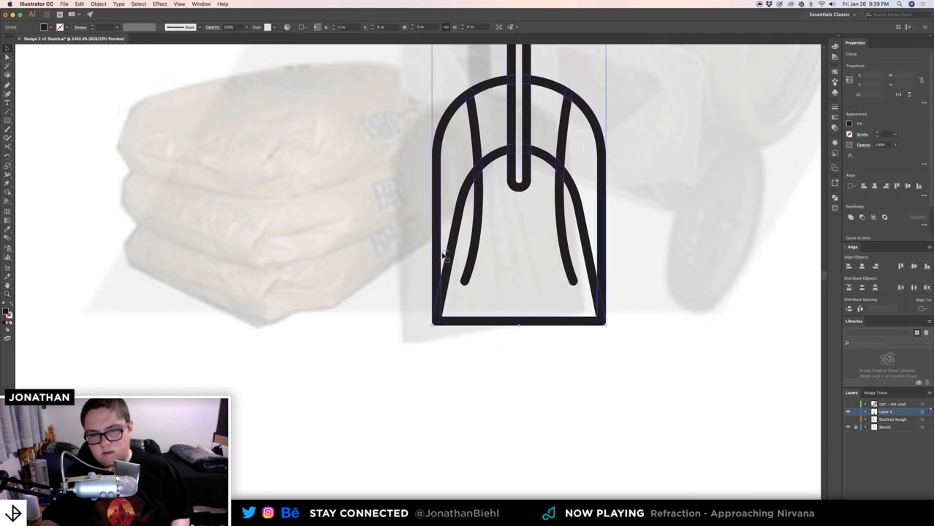
drag(472, 252, 421, 251)
click(394, 218)
drag(429, 219, 429, 302)
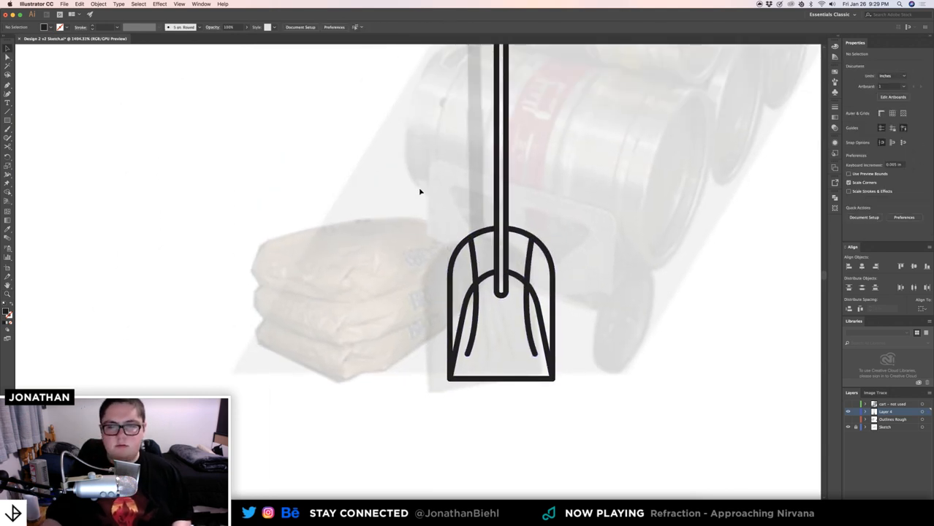
drag(421, 192, 596, 412)
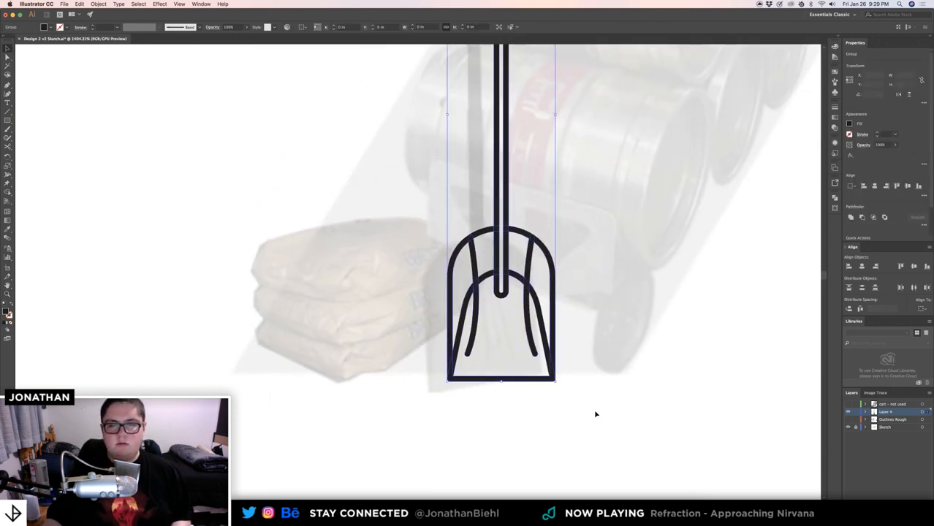
click(851, 218)
click(687, 265)
drag(625, 248, 584, 248)
drag(586, 182, 554, 240)
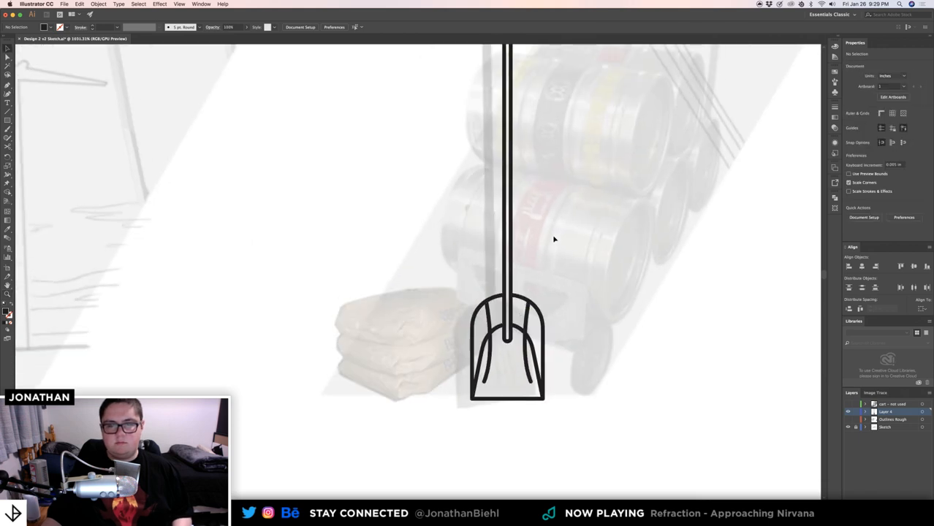
- Show the Outlines Rough layer and rotate the shovel about 6.4° so its handle leans left against the kegs
click(503, 277)
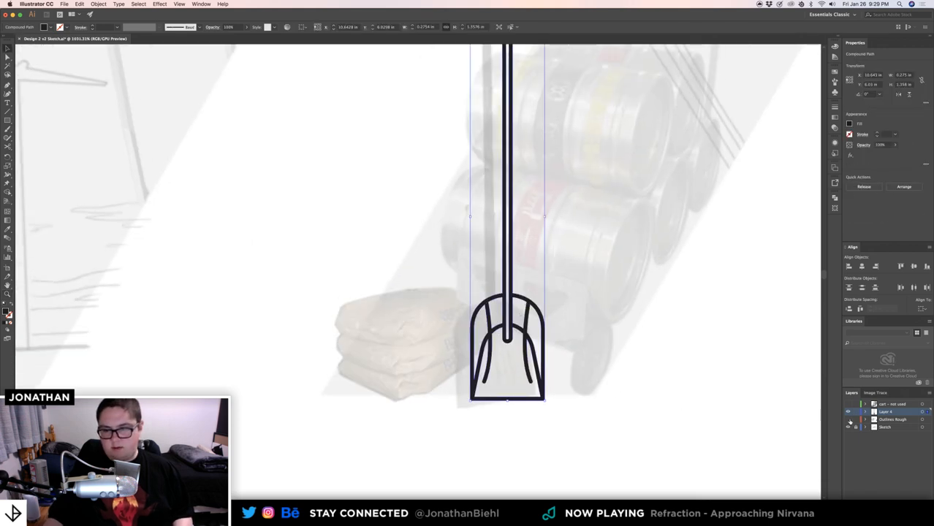
click(849, 420)
click(632, 408)
click(528, 358)
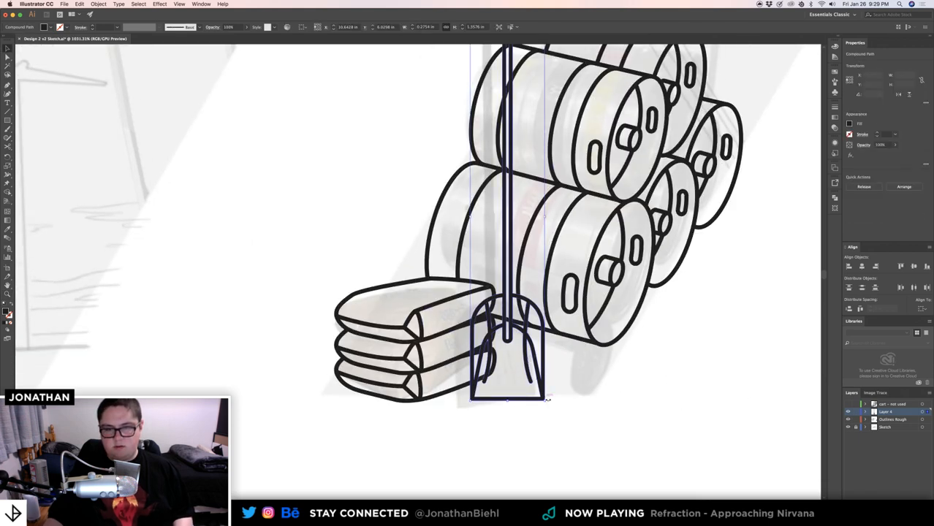
drag(567, 387, 507, 386)
key(v)
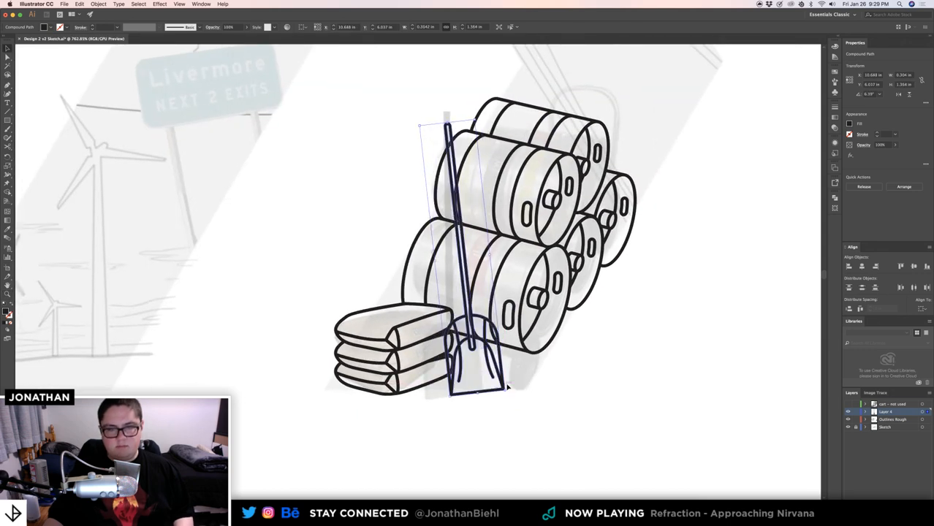
- Move the tilted shovel clear of the bags so its blade stands in front of the lower keg
click(526, 393)
click(506, 383)
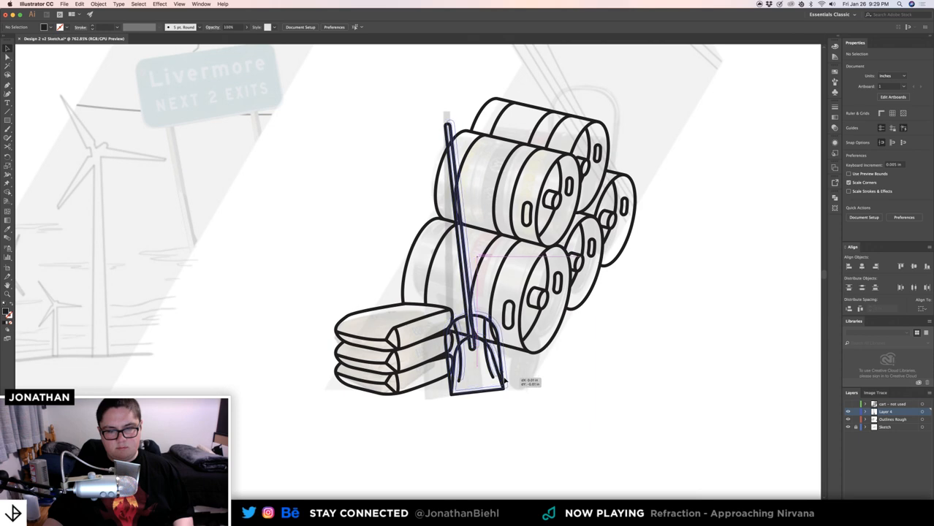
click(526, 385)
scroll(541, 394, down, 3)
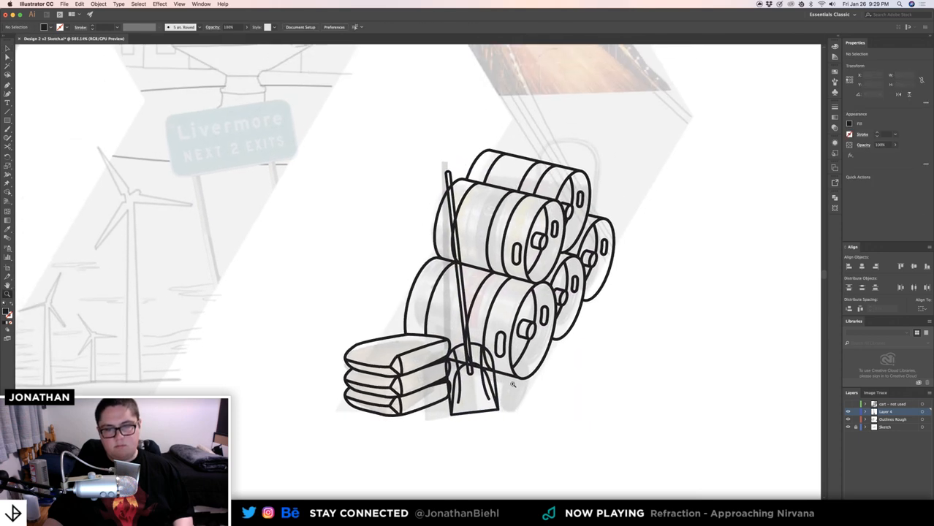
key(z)
drag(503, 392, 626, 407)
key(v)
click(494, 360)
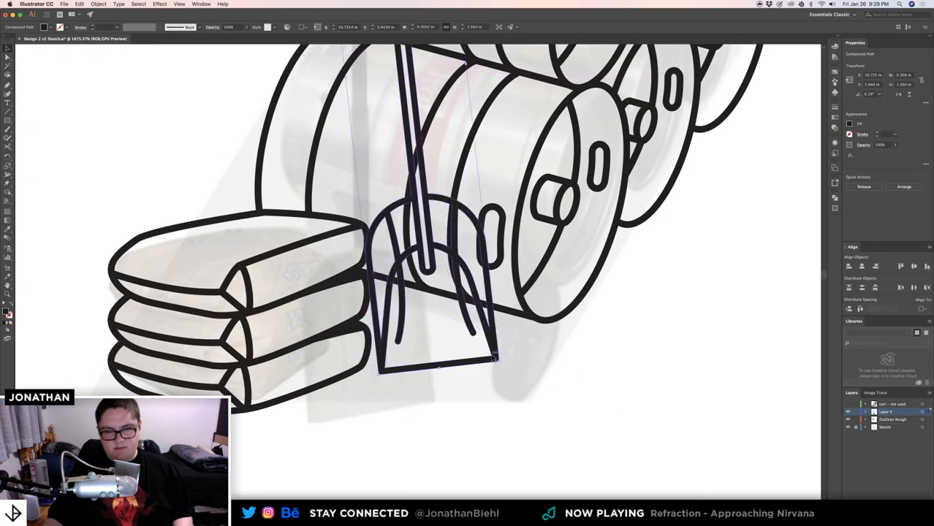
drag(500, 361, 525, 400)
scroll(510, 356, down, 2)
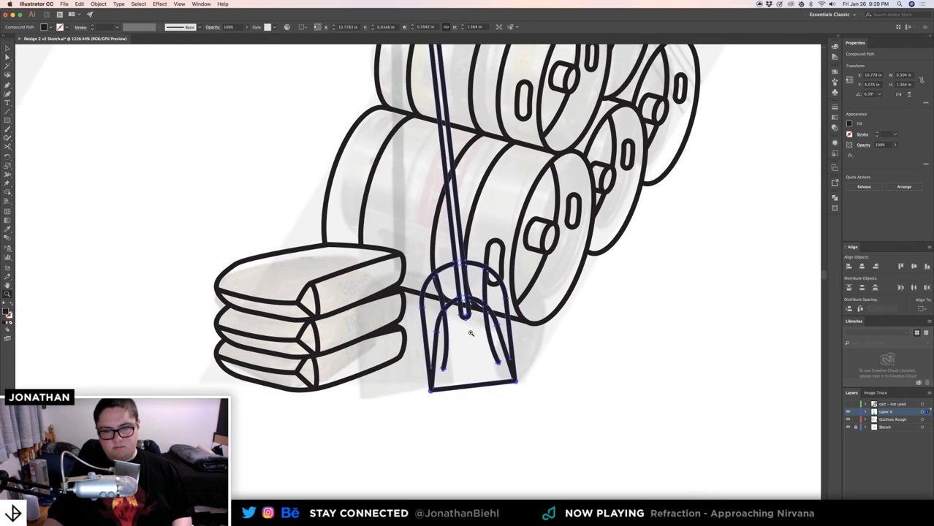
- Try moving the stack of bags right until it meets the shovel blade
drag(400, 330, 421, 331)
click(375, 410)
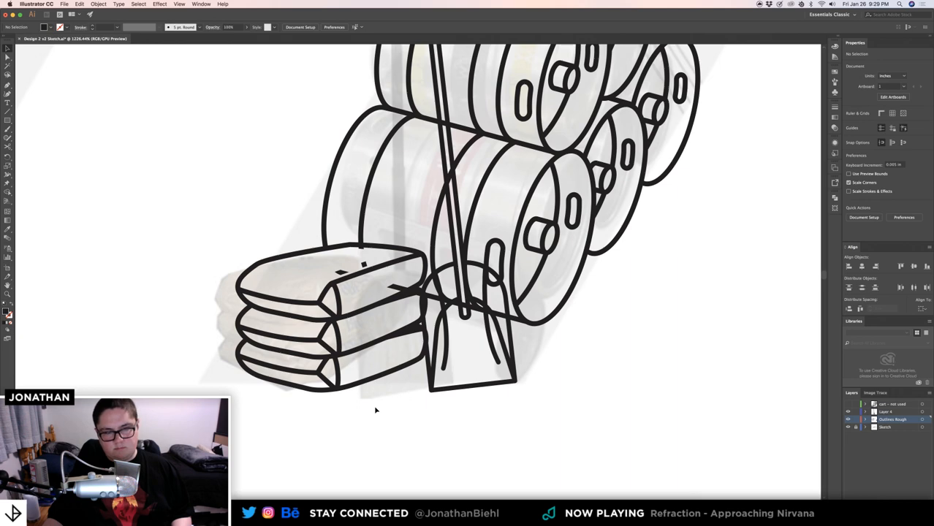
scroll(377, 407, down, 3)
scroll(313, 407, up, 1)
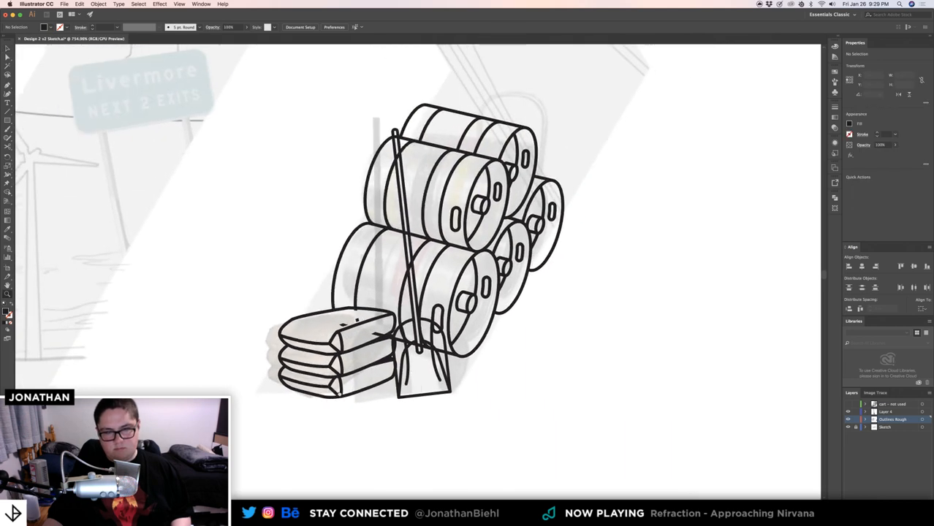
click(341, 316)
click(261, 261)
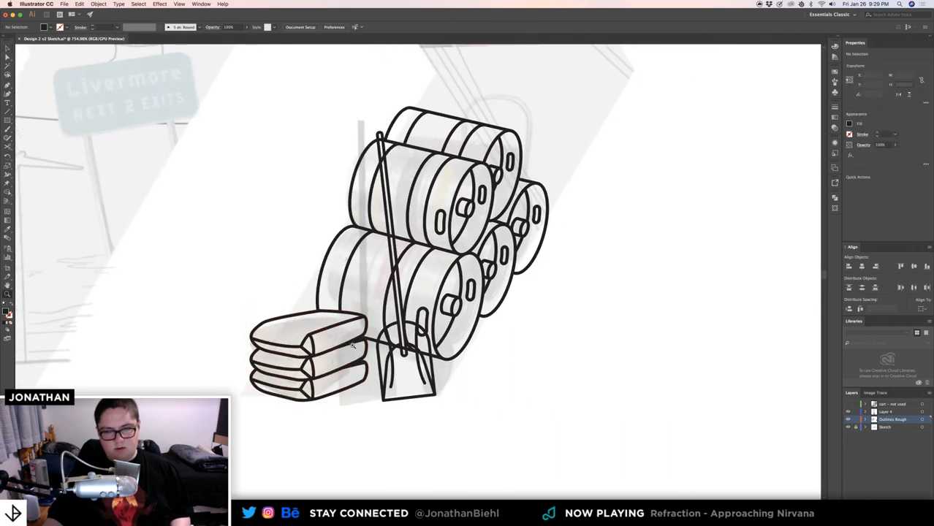
- Move the shovel left and nudge it slightly upward so its blade sits just beside the stack of bags
scroll(365, 352, up, 3)
drag(407, 366, 366, 366)
click(568, 418)
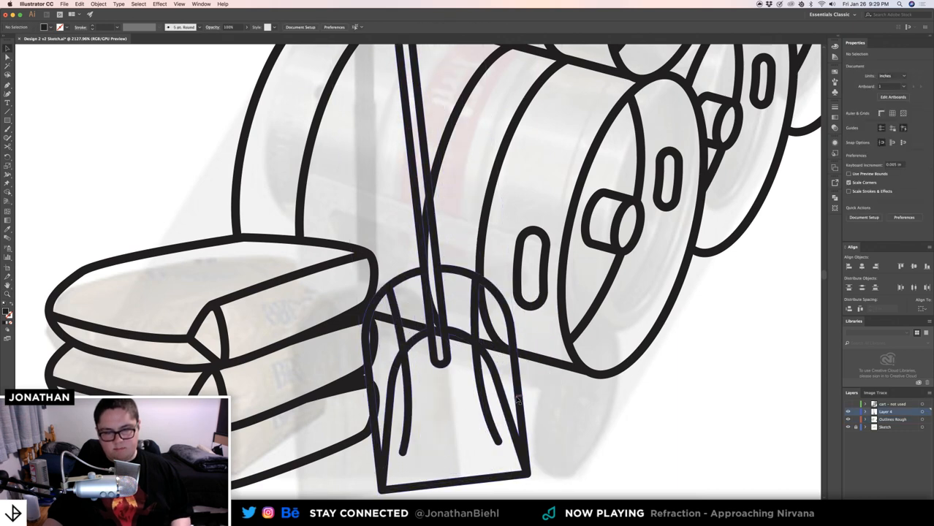
mouse_move(518, 399)
mouse_down()
mouse_move(575, 387)
mouse_move(528, 384)
mouse_up()
click(598, 405)
key(z)
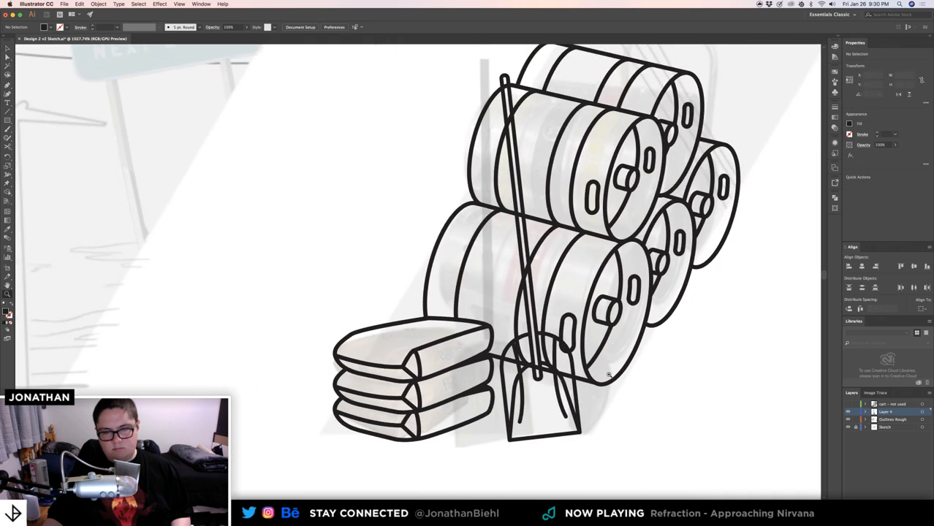
- Copy the bags, kegs and shovel together, show the "cart - not used" layer and hide Layer 4 and Outlines Rough
drag(607, 378, 563, 376)
drag(657, 368, 528, 373)
key(v)
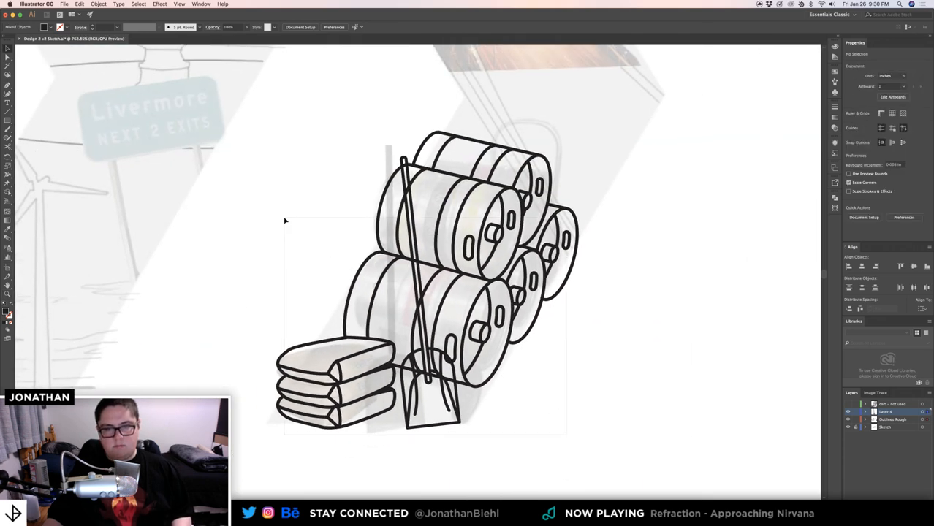
drag(286, 220, 289, 223)
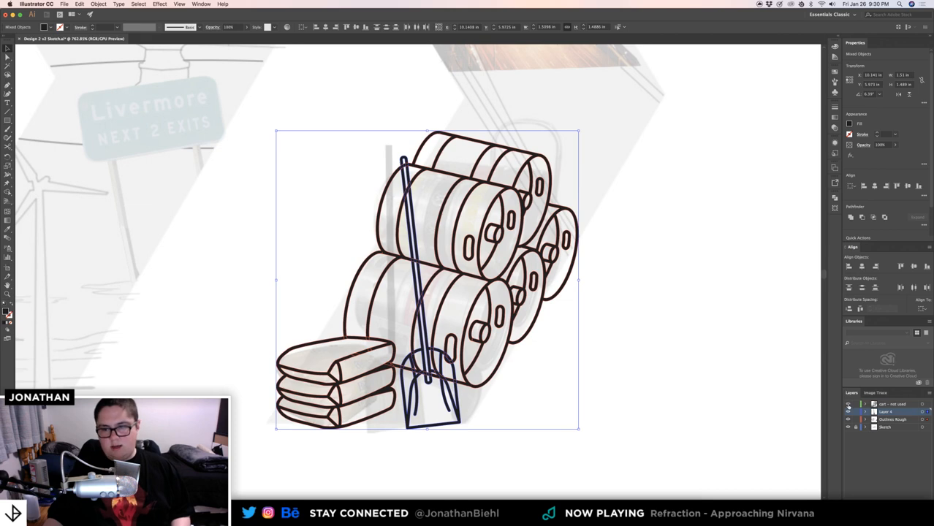
click(848, 404)
click(848, 419)
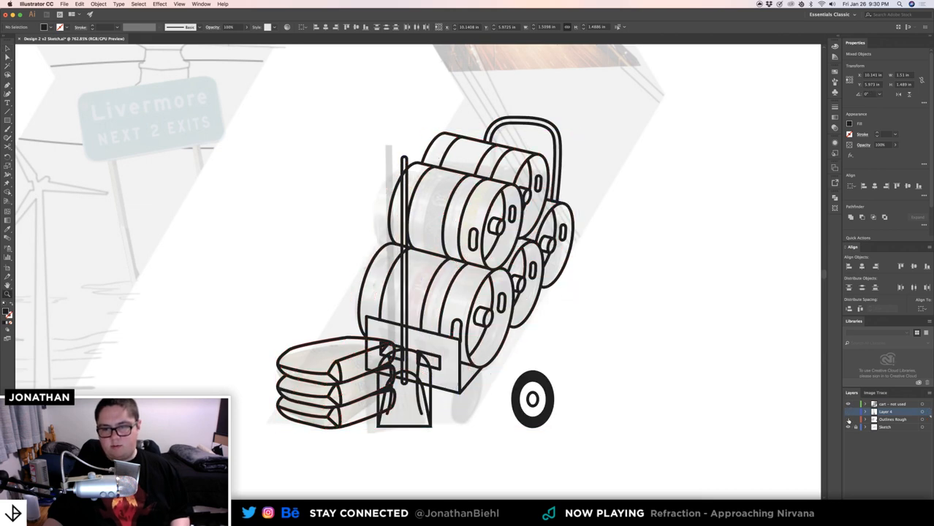
- Paste a spare copy of the bags, kegs and shovel into the "cart - not used" layer and move it right, off the artboard
drag(648, 324, 419, 296)
drag(778, 303, 483, 307)
key(super+v)
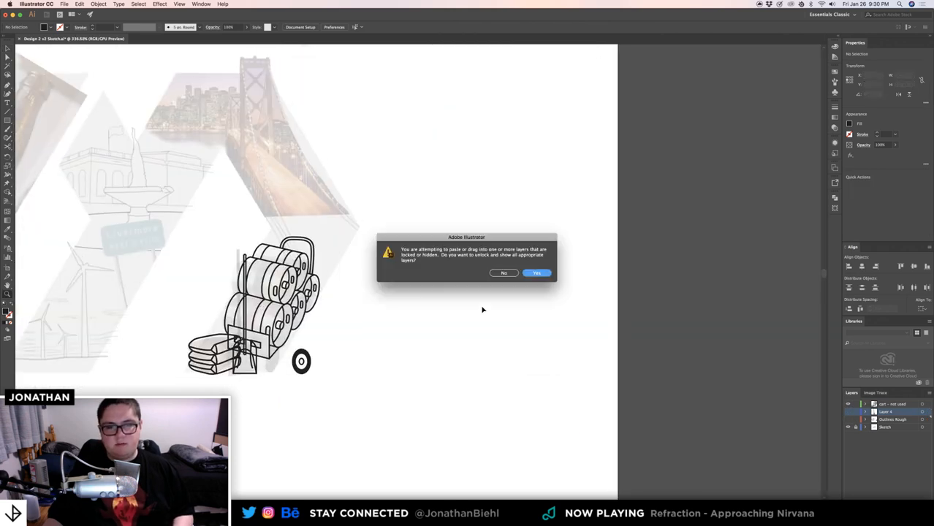
click(521, 275)
click(902, 405)
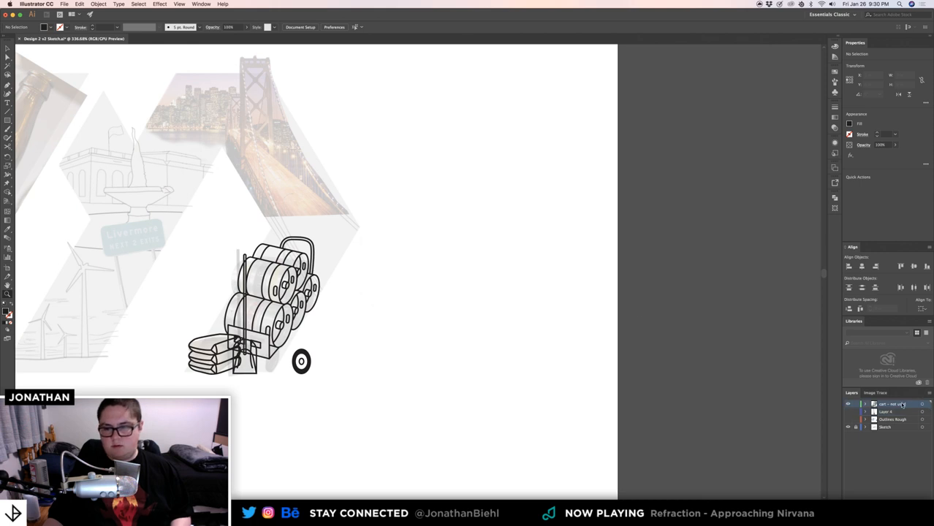
key(super+v)
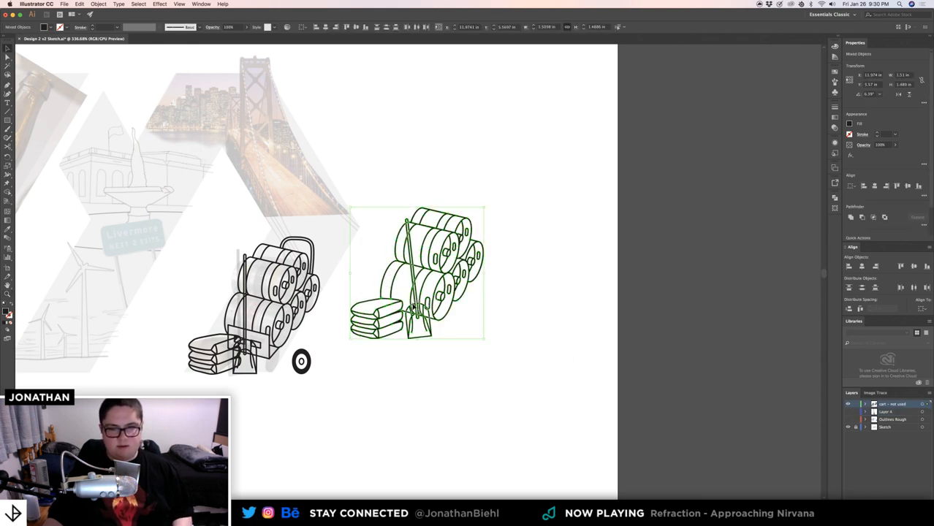
drag(413, 307, 706, 267)
click(797, 371)
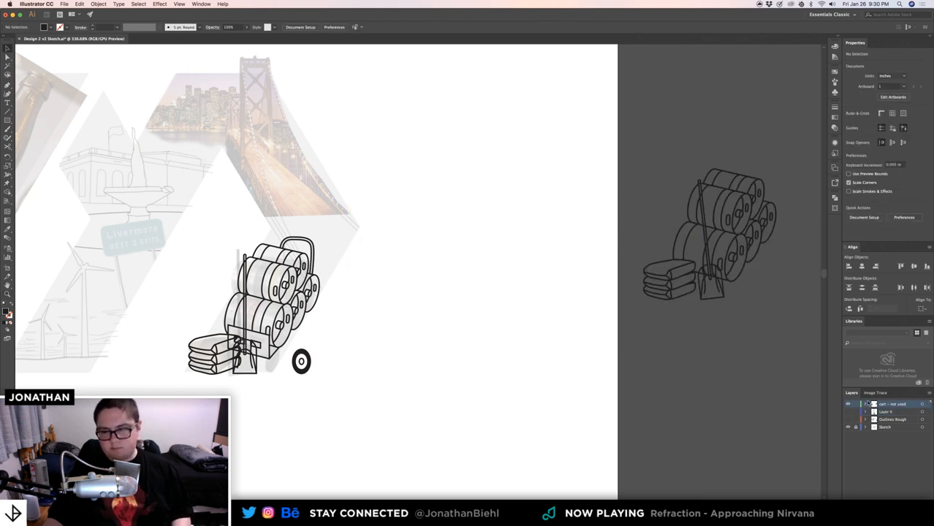
- Hide the "cart - not used" layer and show the Outlines Rough layer and Layer 4 again
click(848, 405)
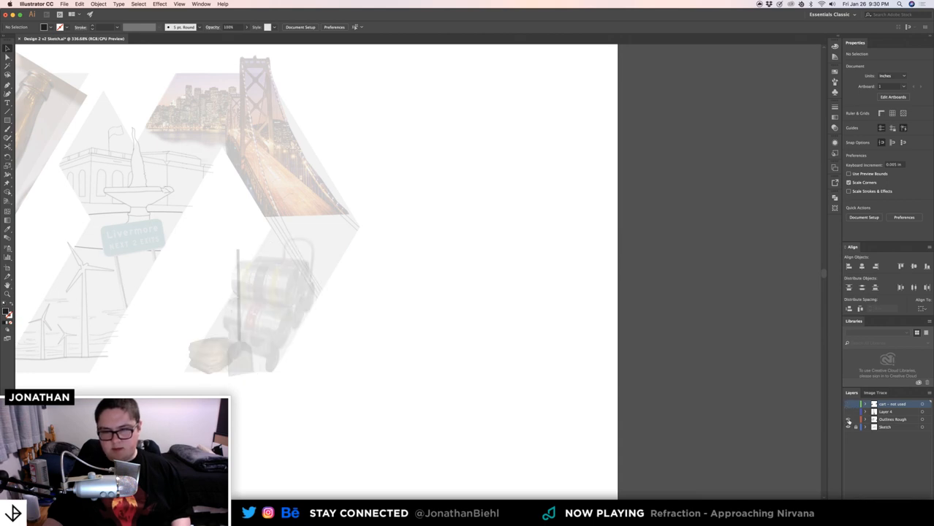
click(848, 420)
key(z)
click(848, 412)
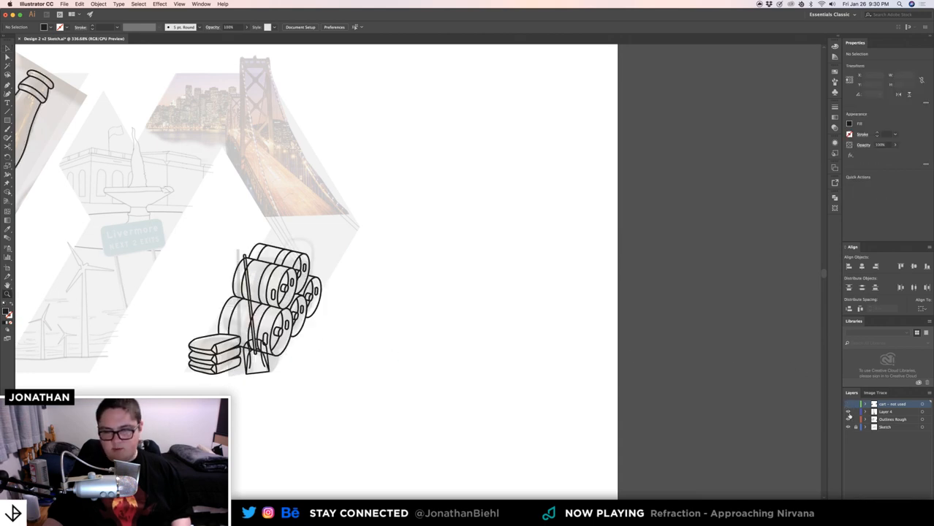
- Cut the shovel from Layer 4 and paste it in the same place on the Outlines Rough layer
click(881, 413)
drag(208, 318, 477, 179)
key(v)
click(425, 285)
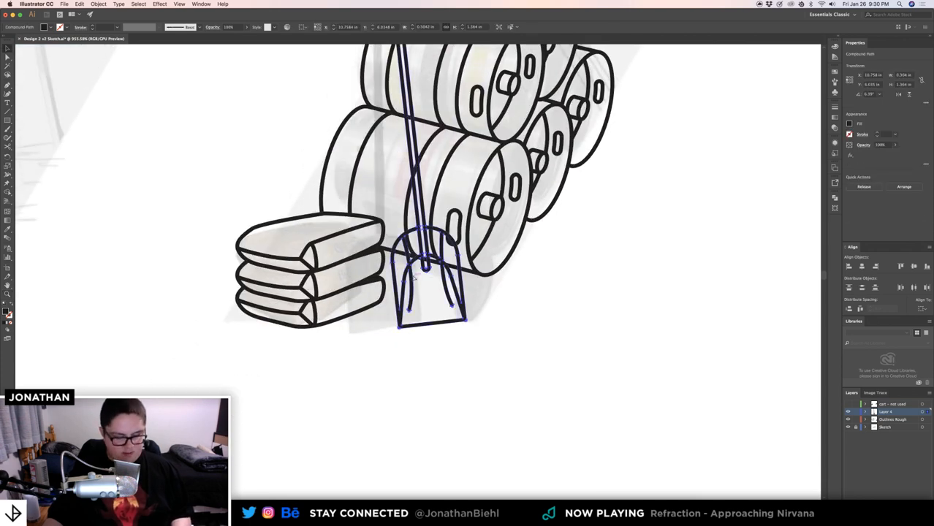
key(Delete)
click(886, 420)
click(888, 414)
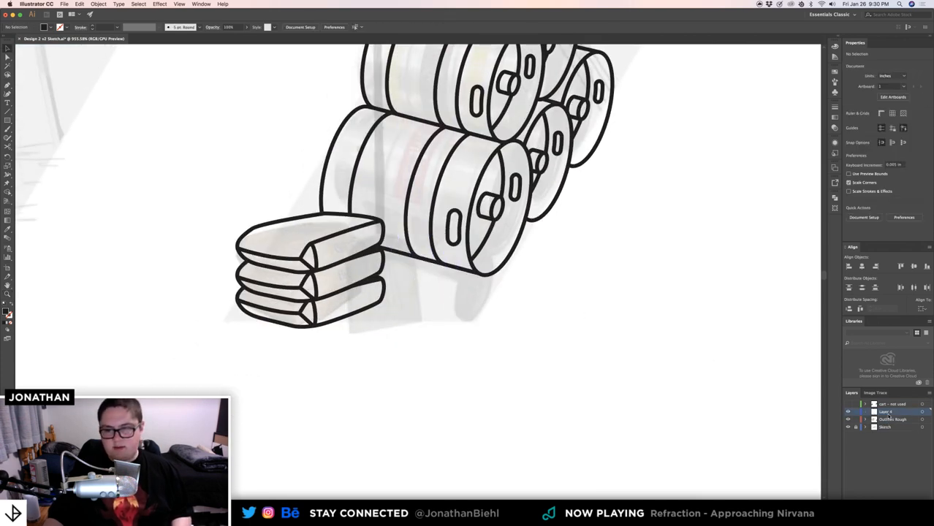
click(892, 419)
key(super+f)
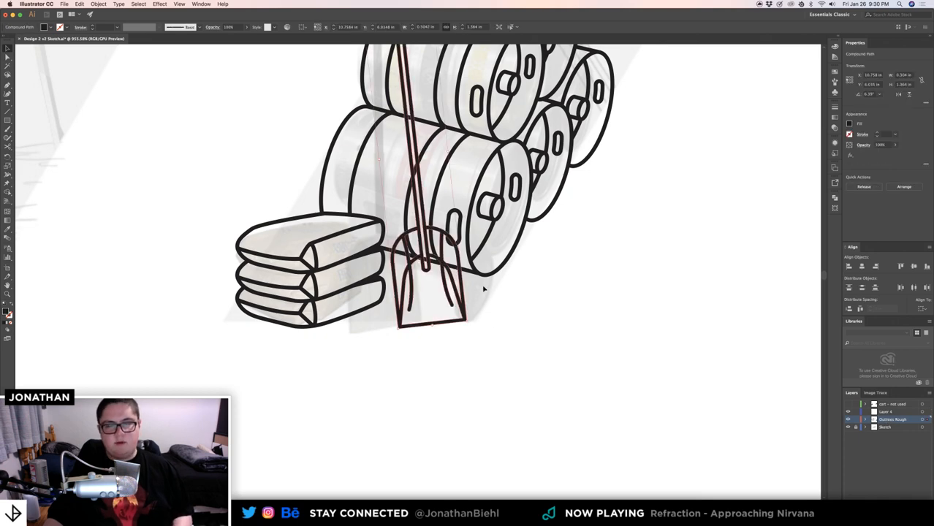
- Select the bags, kegs and shovel and use Shape Builder to remove the keg lines crossing the shovel blade
key(z)
drag(483, 270, 526, 271)
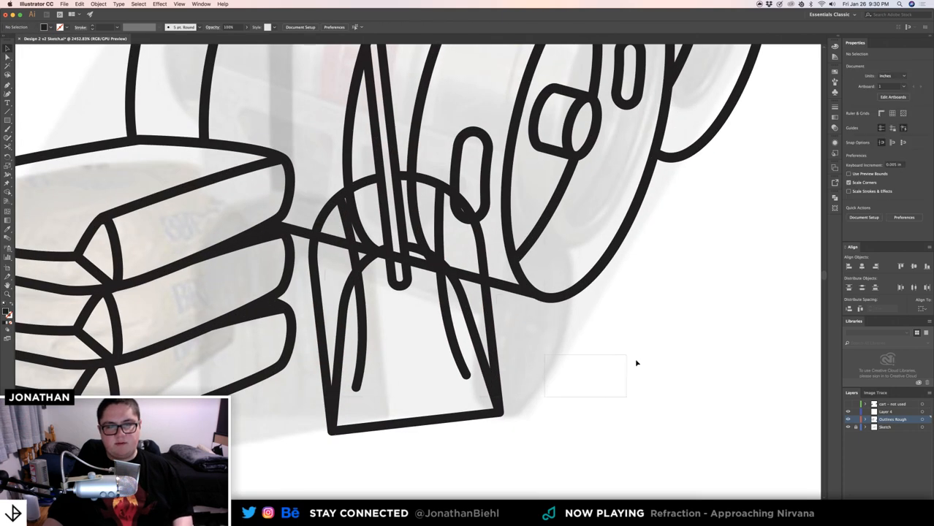
key(z)
drag(636, 363, 506, 290)
drag(576, 330, 675, 329)
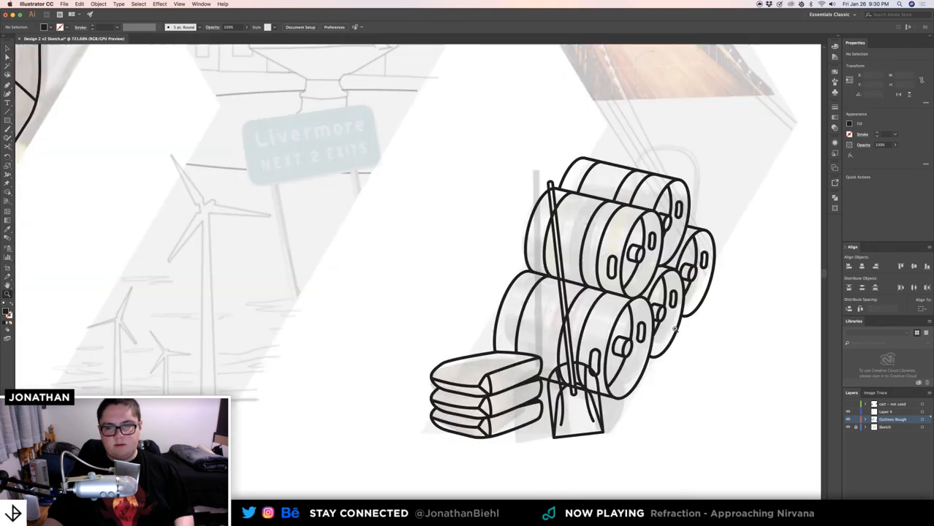
key(v)
drag(687, 442, 482, 260)
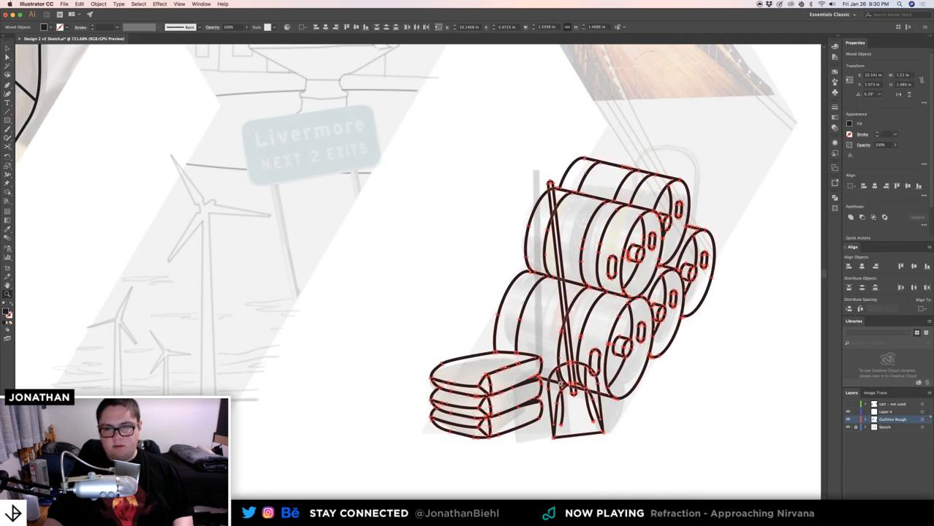
key(z)
drag(557, 390, 549, 311)
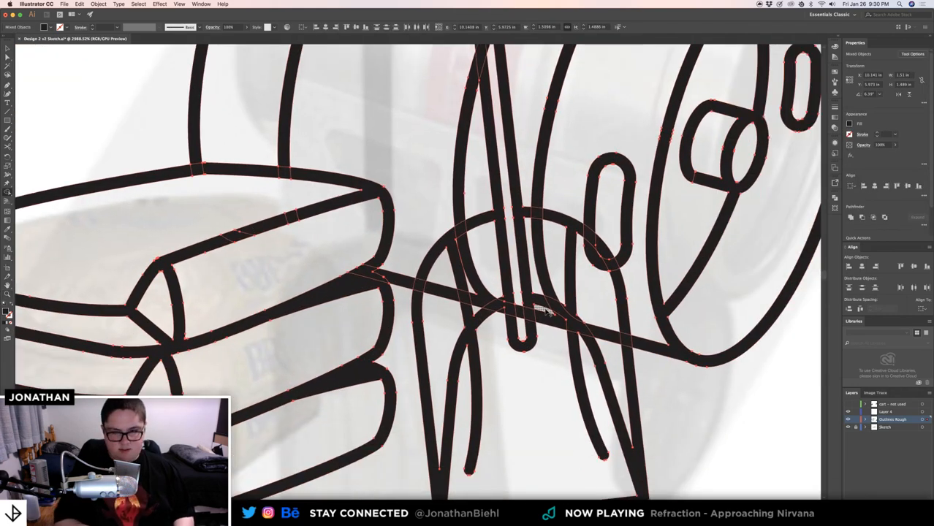
key(shift+m)
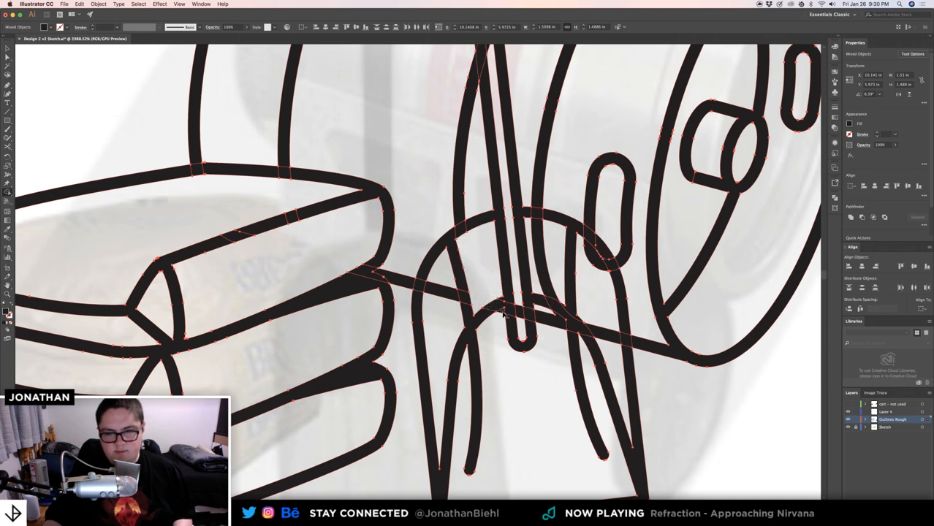
alt+click(547, 322)
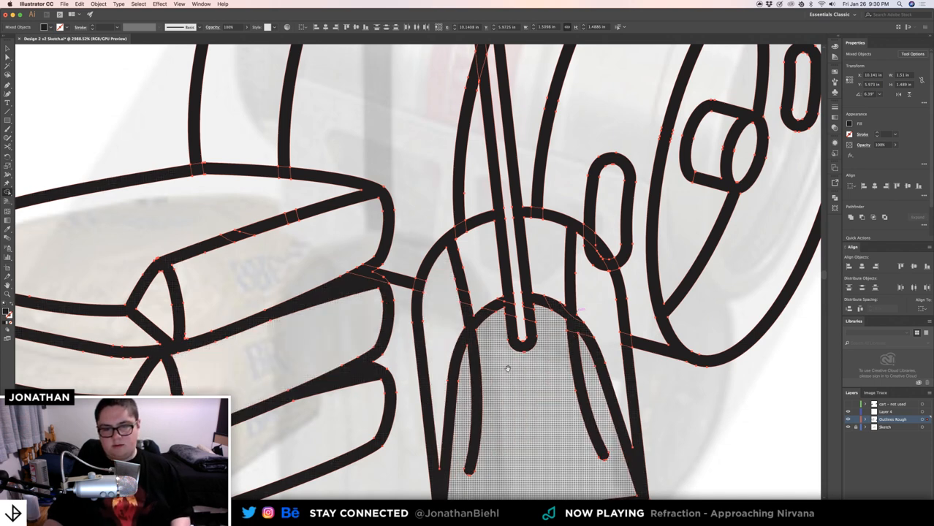
- Clear the keg lines crossing the inside of the shovel's handle along its full length, and deselect the artwork
scroll(471, 240, up, 5)
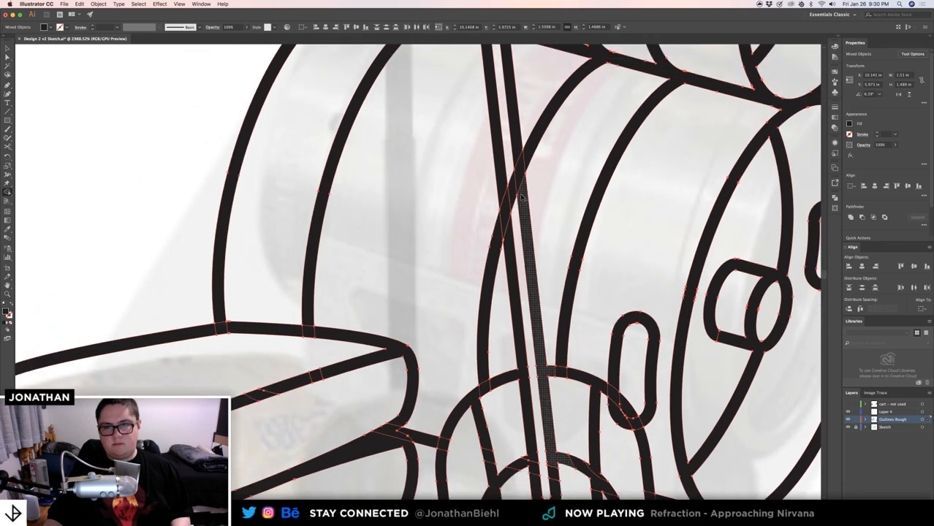
scroll(514, 191, up, 5)
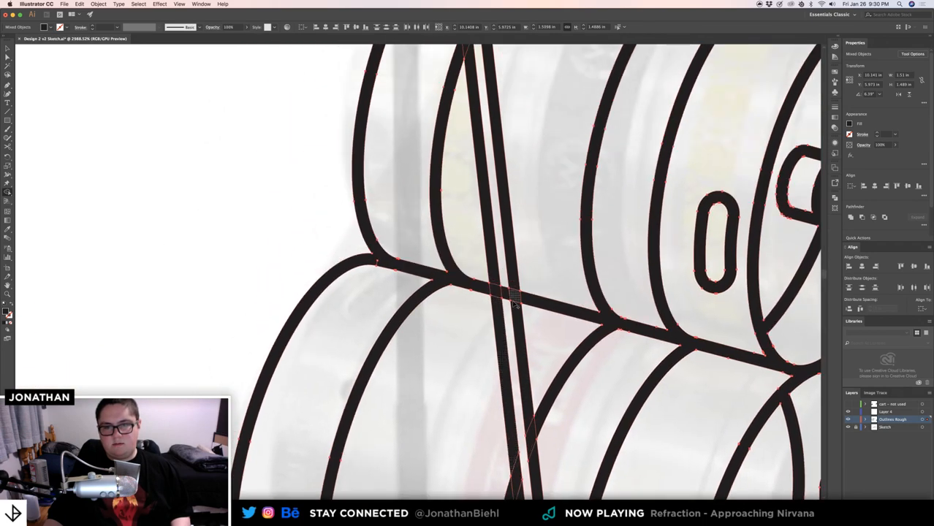
scroll(509, 303, up, 5)
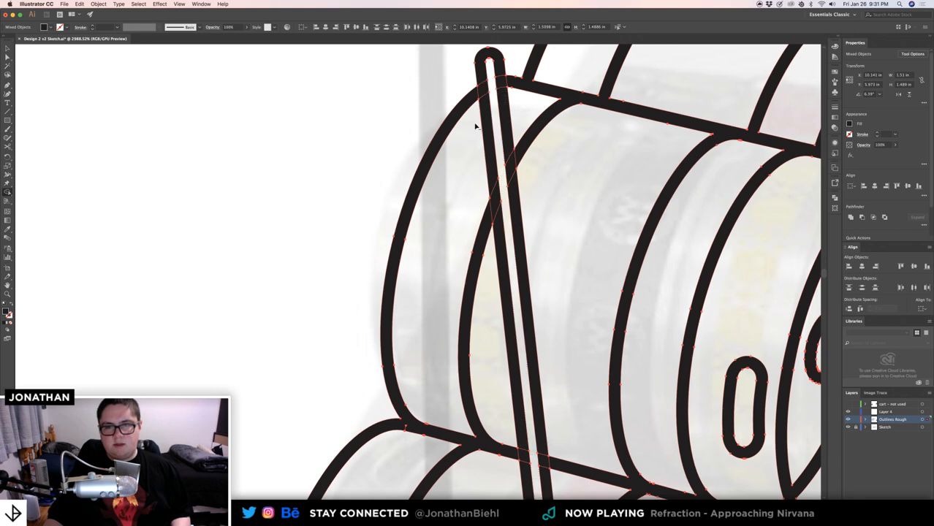
key(v)
click(420, 128)
drag(461, 208, 273, 198)
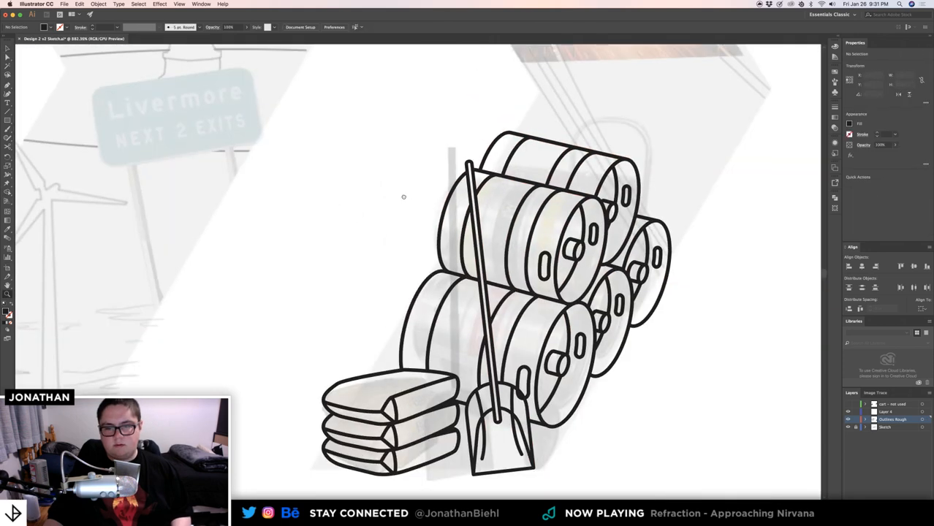
- Reselect the kegs and shovel and use Shape Builder to remove the part of the keg's grip slot that lies inside the blade
drag(403, 196, 370, 138)
drag(514, 390, 548, 390)
key(super+a)
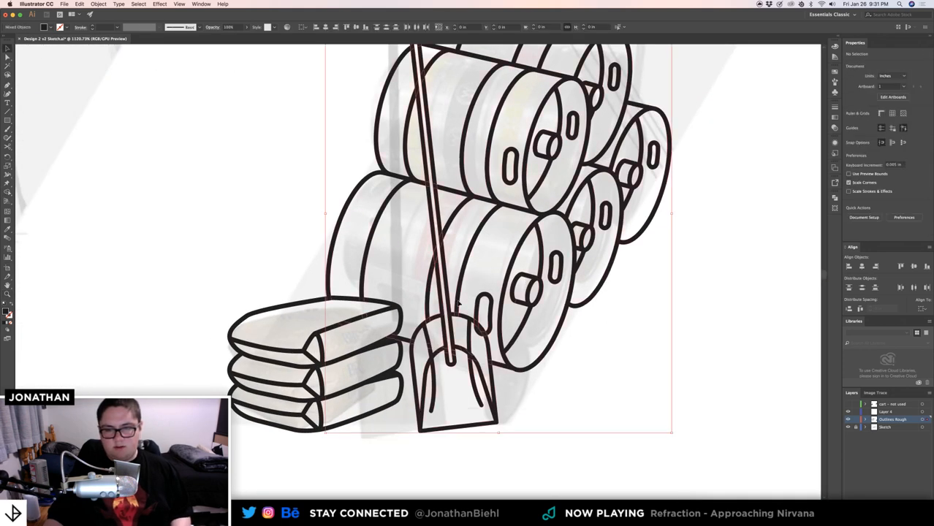
drag(489, 327, 663, 347)
key(shift+m)
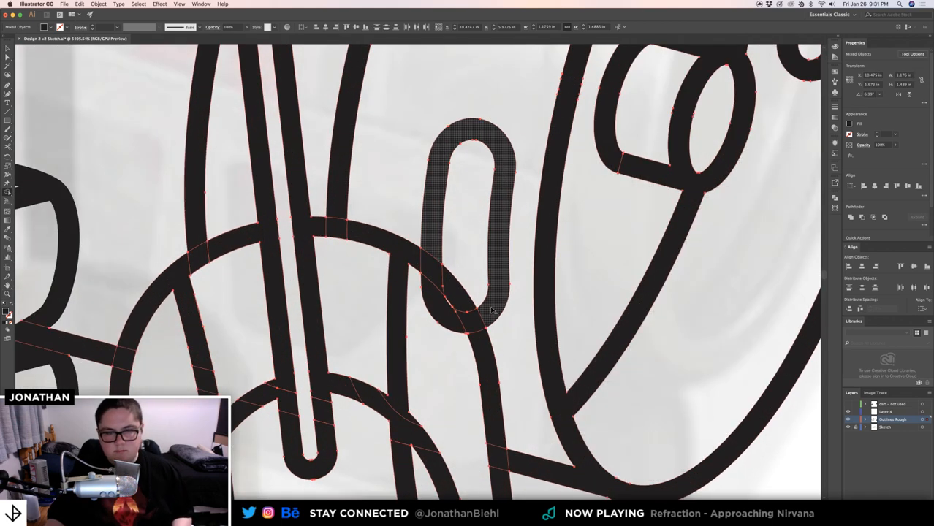
click(454, 311)
key(super+z)
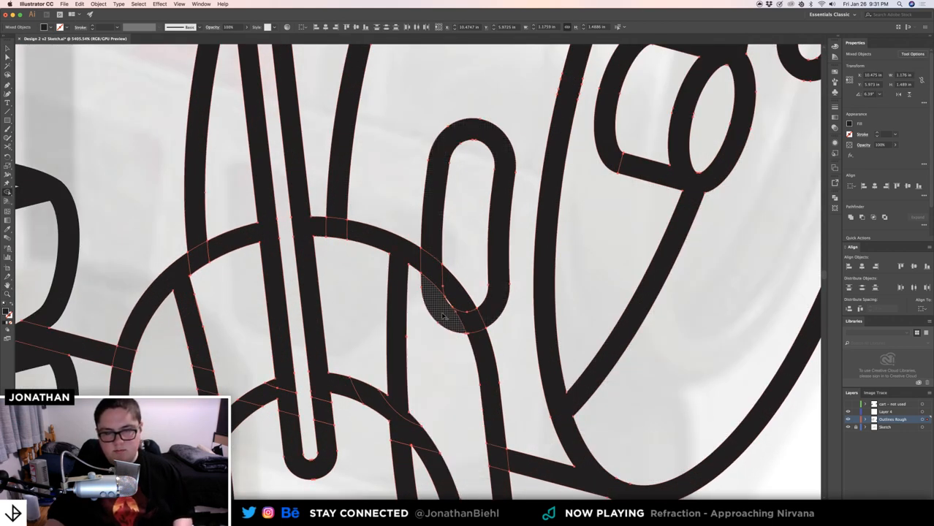
alt+click(444, 313)
key(z)
drag(442, 315, 377, 314)
key(super+shift+a)
drag(548, 389, 472, 374)
drag(598, 384, 474, 371)
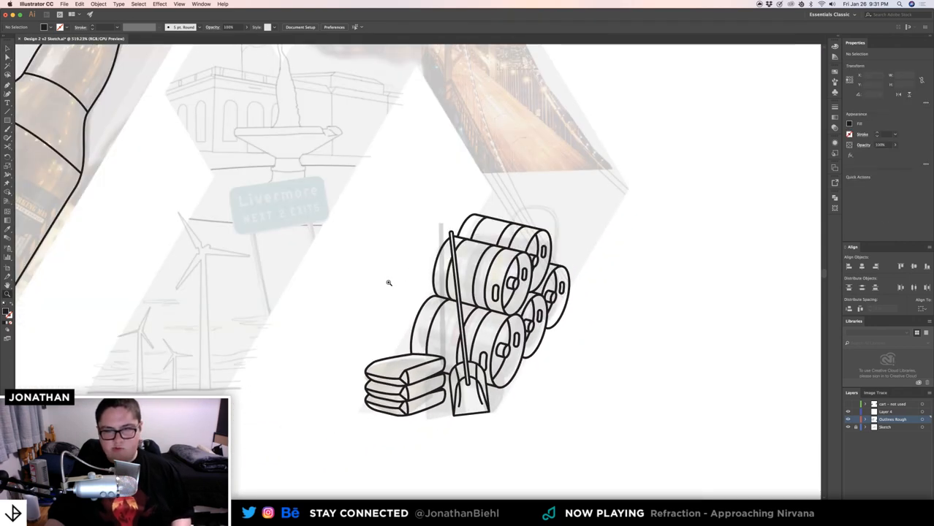
- Review the whole design, comparing the finished bags, kegs and shovel with the other outlined illustrations
drag(410, 287, 559, 308)
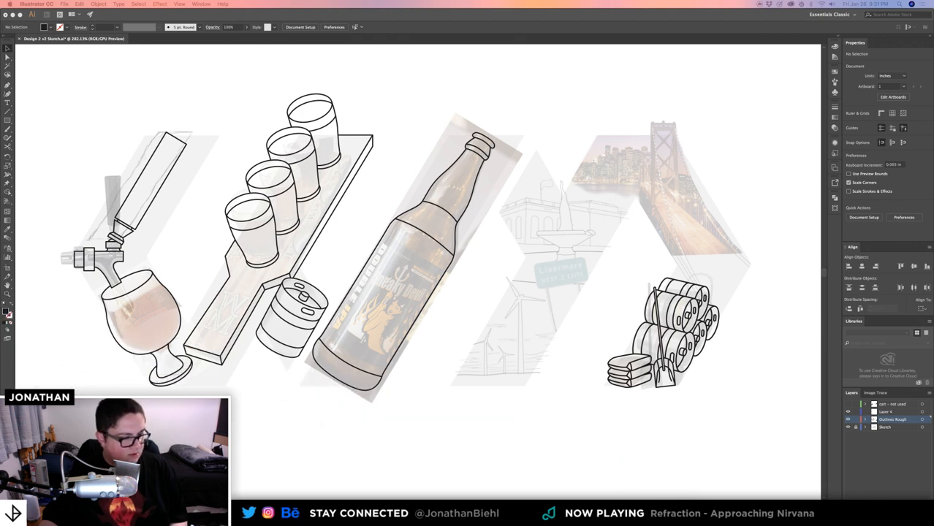
click(611, 325)
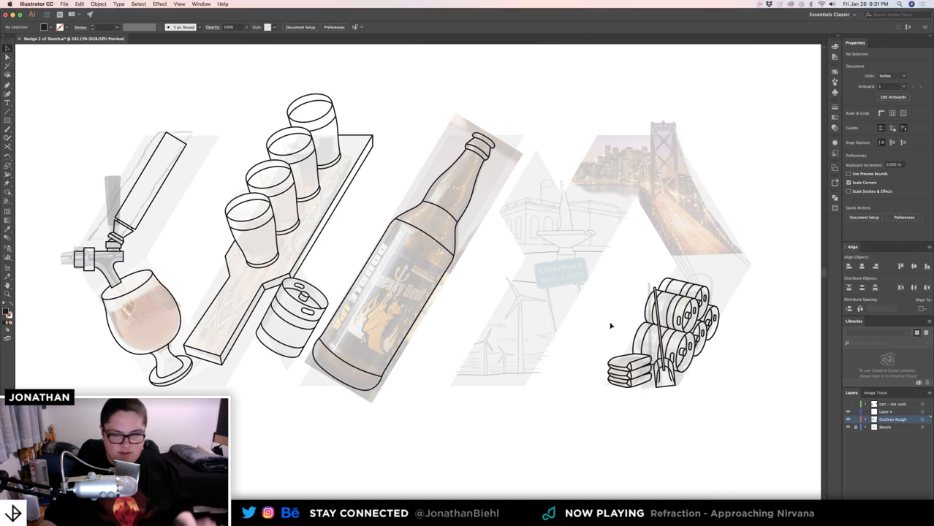
key(z)
drag(694, 361, 591, 330)
key(v)
key(z)
drag(459, 317, 467, 317)
key(v)
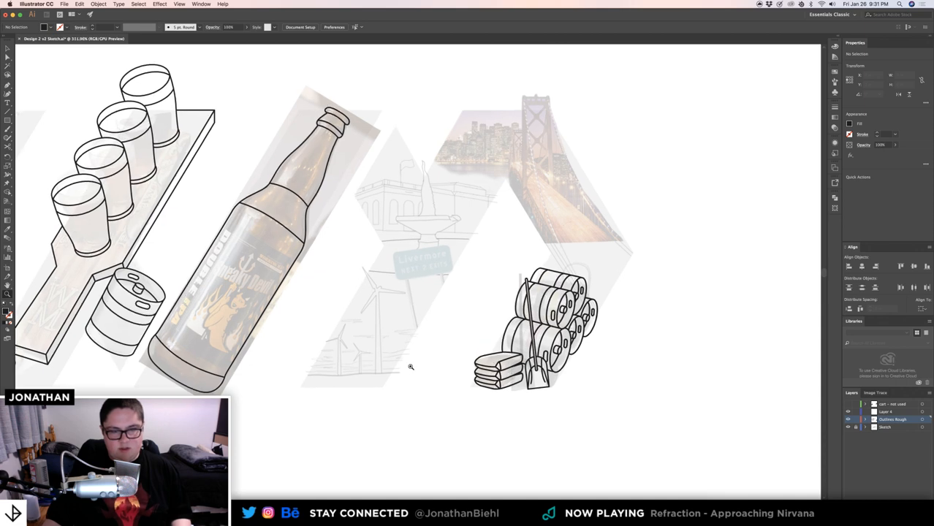
- Examine the windmill sketch below the Livermore road sign closely
drag(409, 368, 471, 297)
drag(385, 314, 487, 299)
click(347, 332)
drag(516, 257, 484, 356)
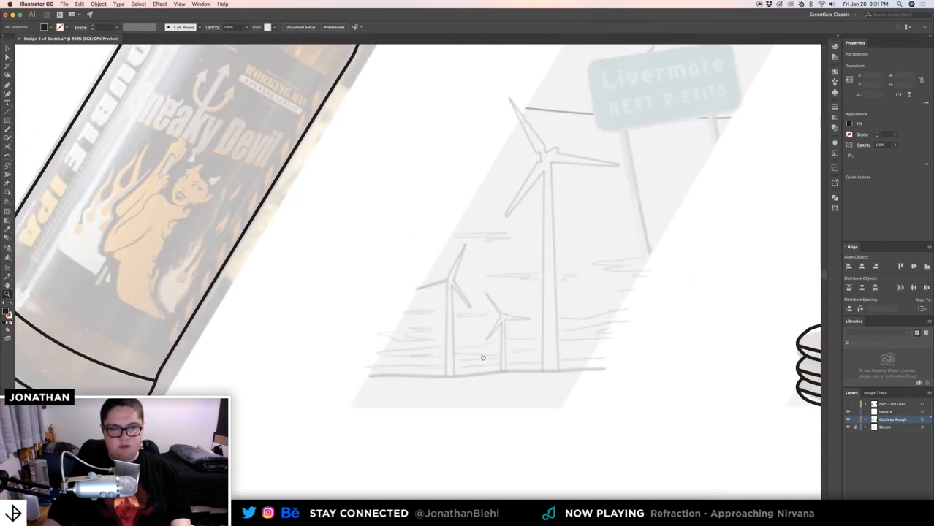
alt+click(486, 336)
alt+click(487, 334)
alt+click(461, 276)
- Save the document with the whole design in view
drag(353, 243, 438, 349)
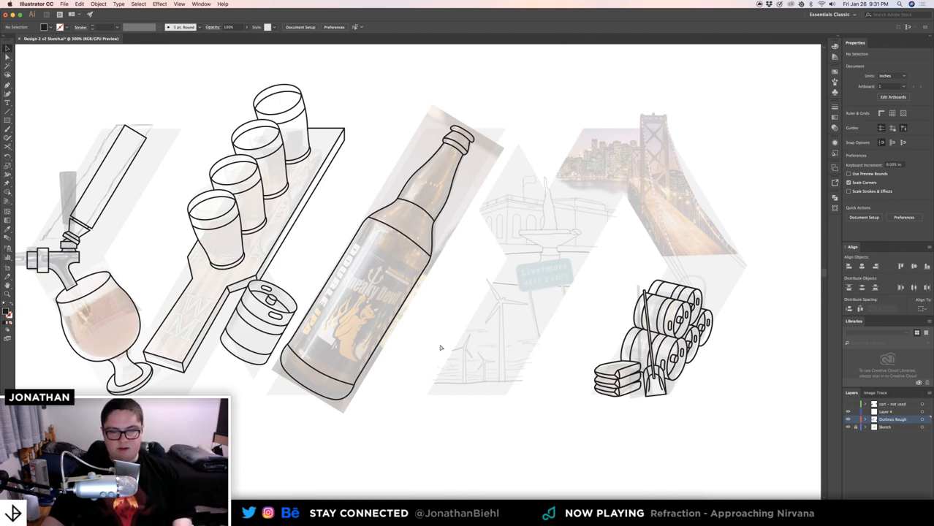
key(super+s)
- Check the stroke settings of the bottle outline and compare its line weight with the bags and kegs
super+click(424, 346)
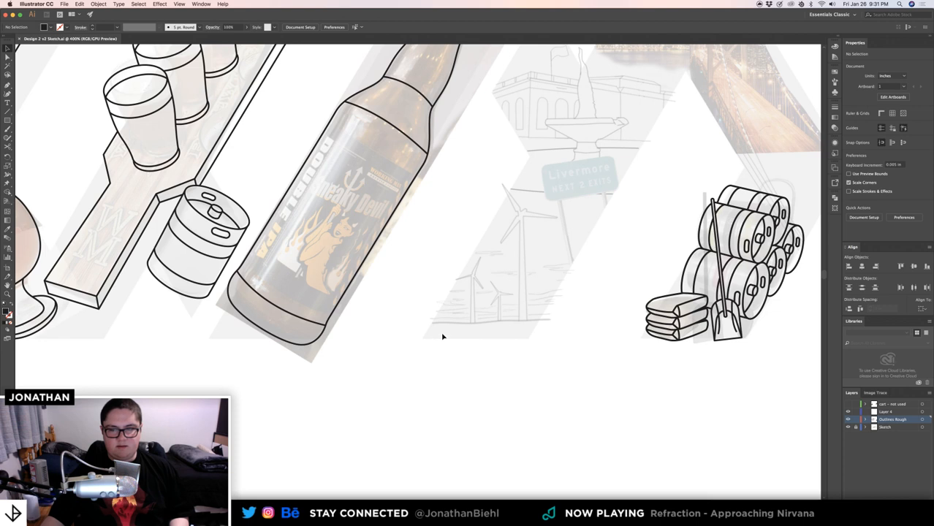
click(371, 249)
click(500, 261)
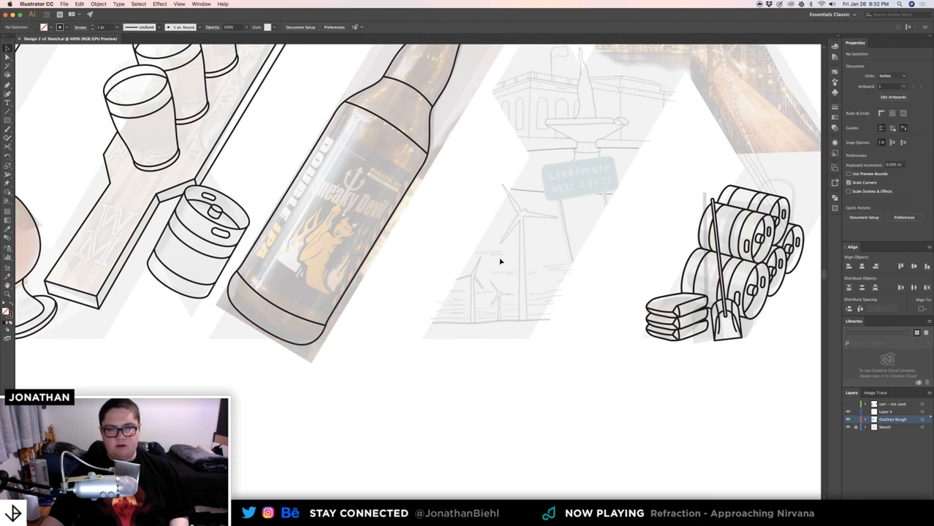
click(356, 199)
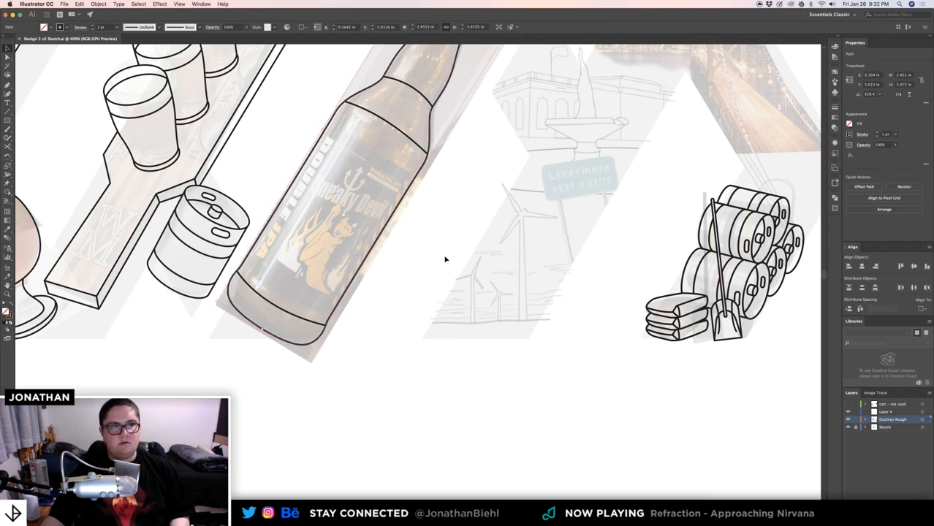
click(445, 258)
key(z)
drag(694, 273, 841, 307)
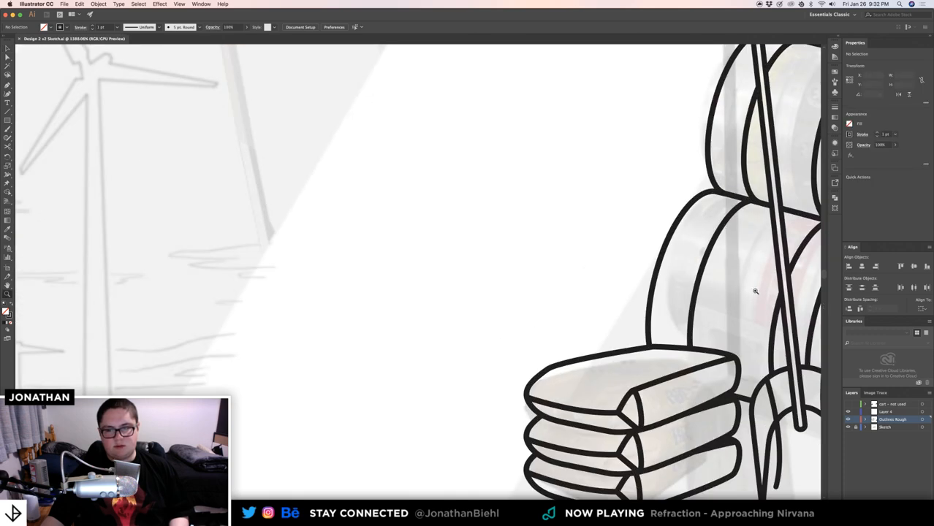
- Place a temporary copy of the bottle outline beside the kegs to compare line weights, and delete the copy
drag(459, 244, 401, 234)
key(v)
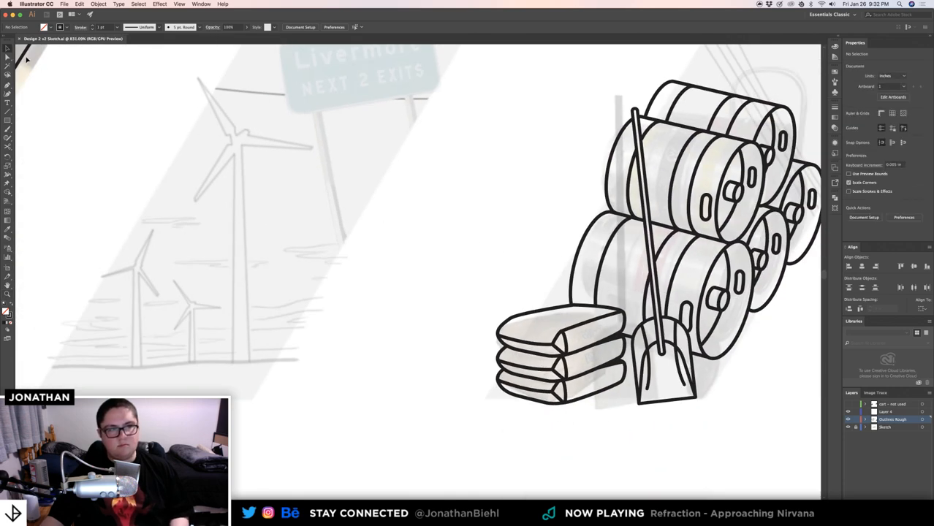
mouse_move(24, 57)
mouse_down()
mouse_move(607, 237)
mouse_move(655, 244)
mouse_move(577, 215)
mouse_up()
click(520, 216)
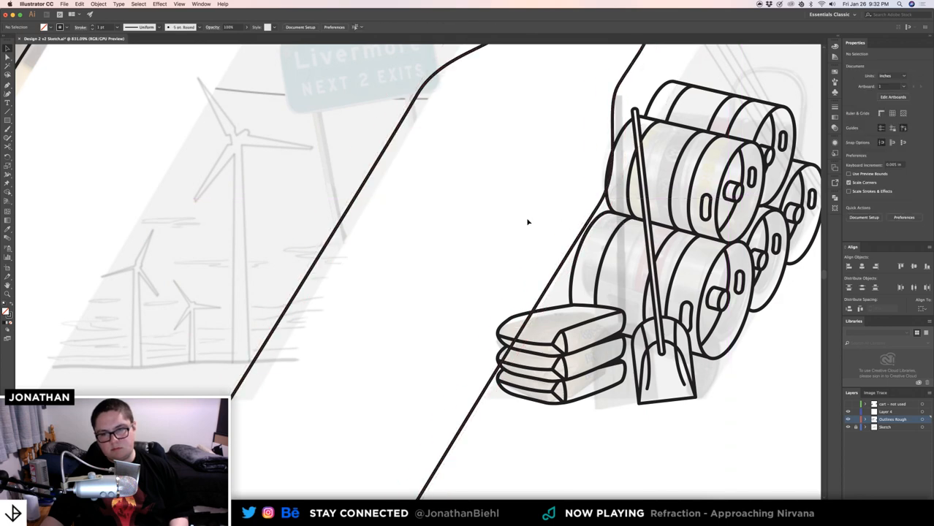
click(569, 253)
key(Delete)
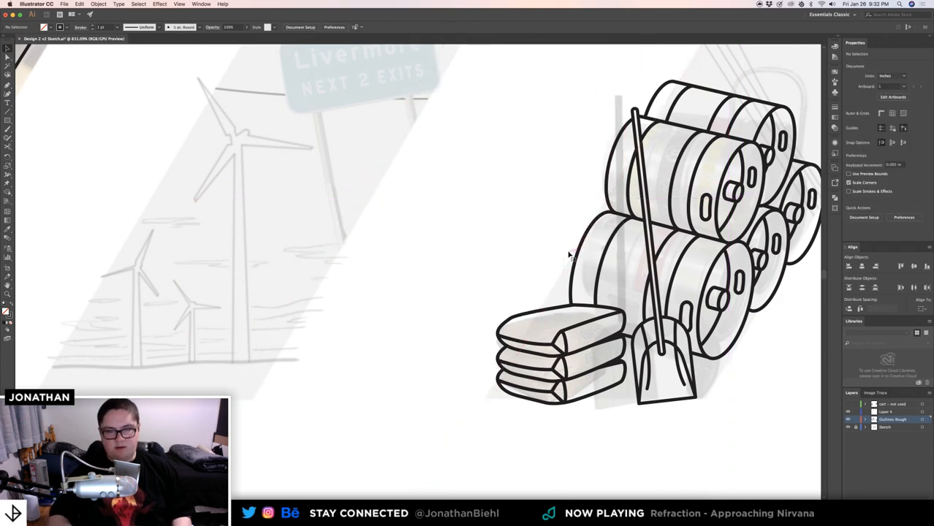
- Compare the tap, glasses, bottle and keg outlines with the untraced fountain, road sign and windmill sketches
drag(574, 253, 588, 377)
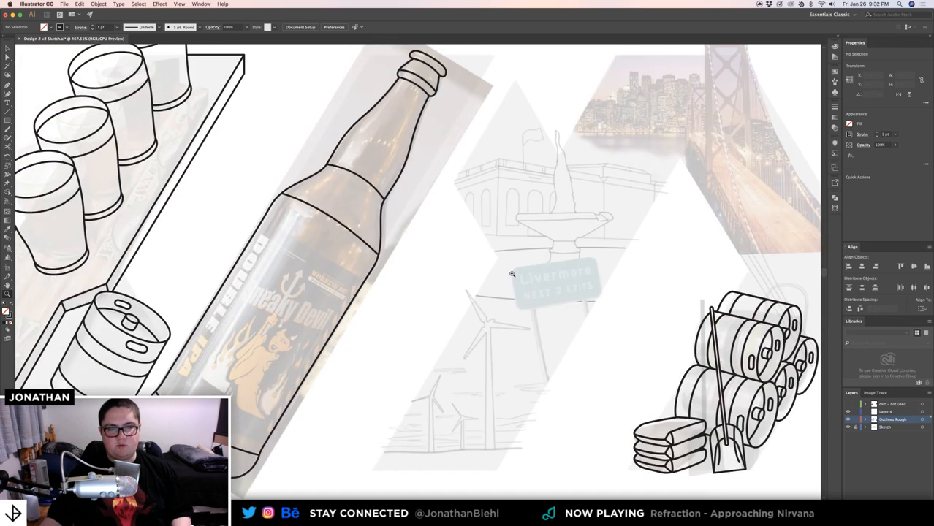
drag(513, 275, 443, 294)
key(v)
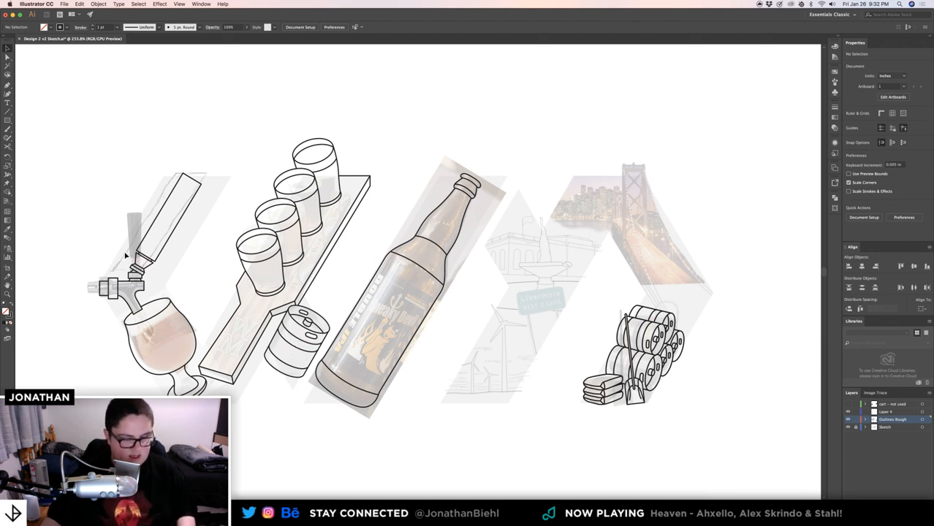
key(z)
drag(161, 293, 214, 284)
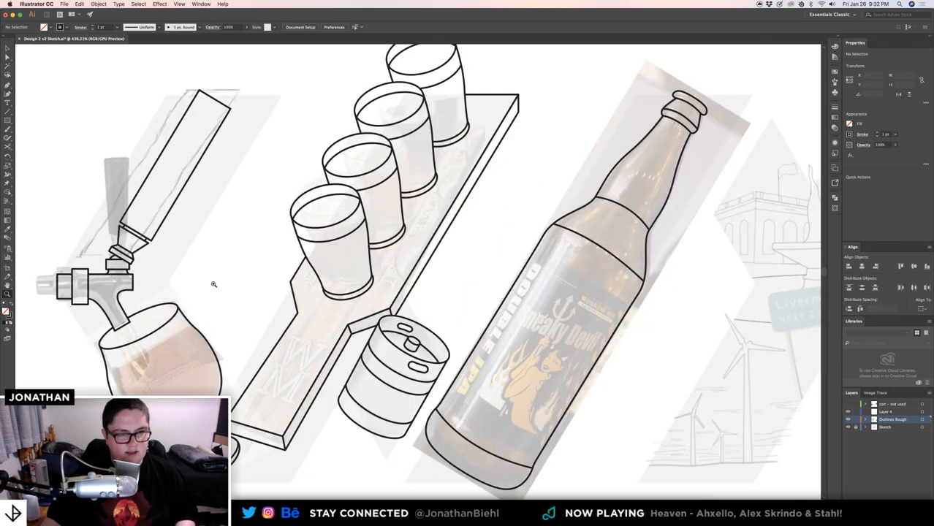
click(149, 259)
drag(519, 300, 220, 230)
drag(621, 294, 328, 239)
drag(512, 249, 422, 242)
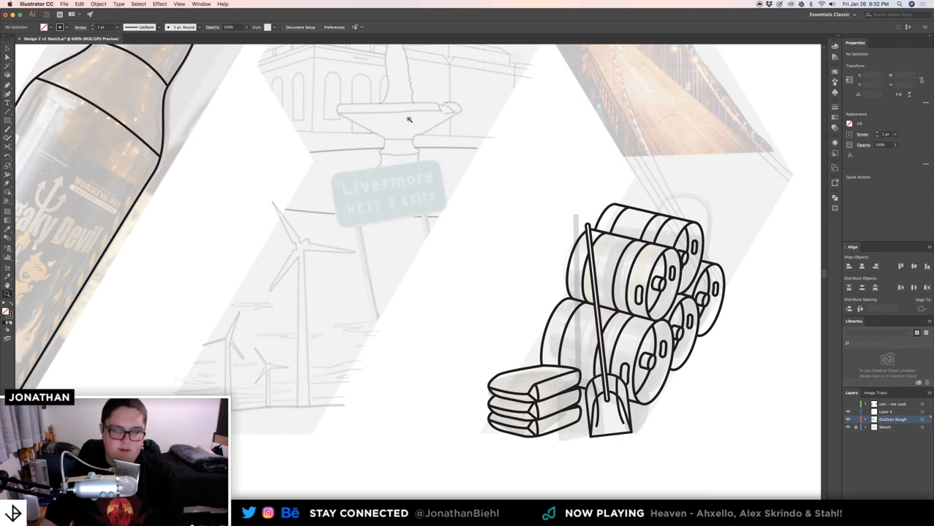
drag(454, 158, 599, 243)
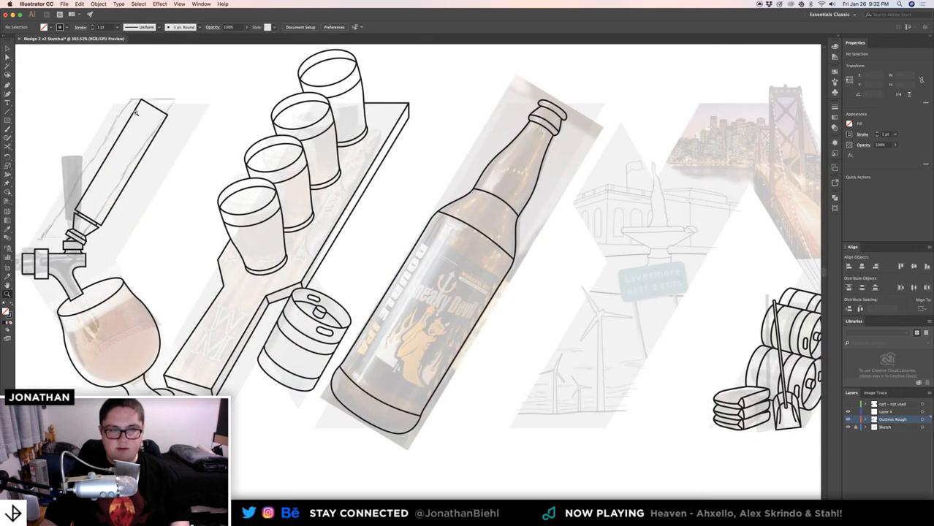
- Review the whole design from the tap handle to the bridge photo, checking which illustrations still need outlines
scroll(264, 209, right, 3)
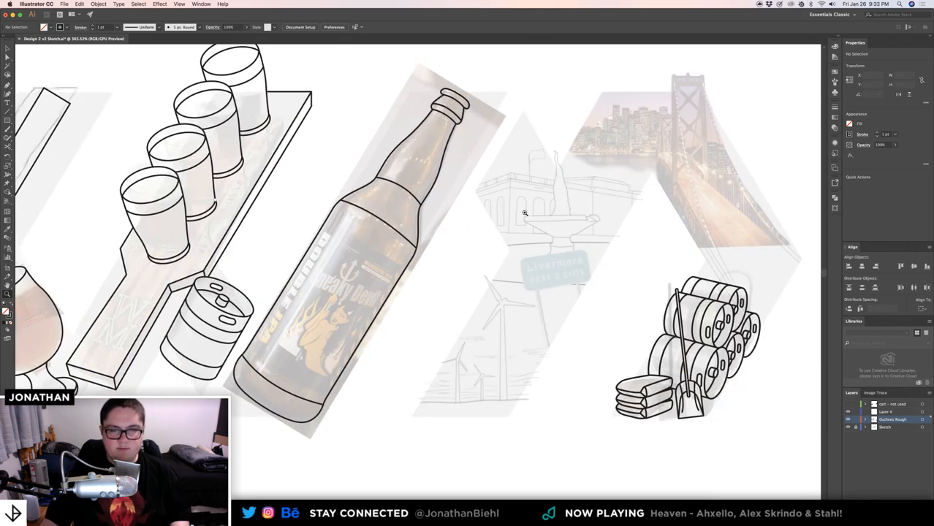
drag(524, 213, 478, 209)
mouse_move(409, 201)
mouse_down()
mouse_move(442, 216)
mouse_move(412, 210)
mouse_up()
key(v)
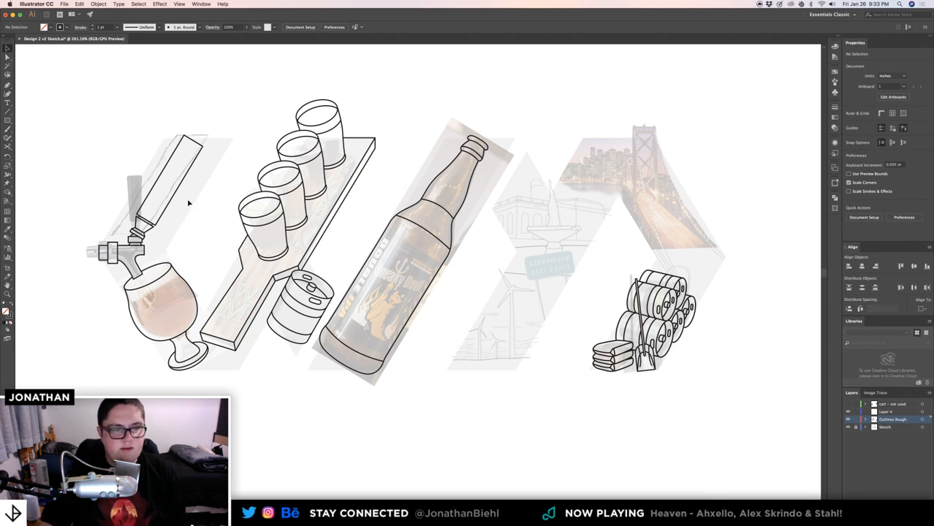
key(z)
drag(129, 185, 136, 186)
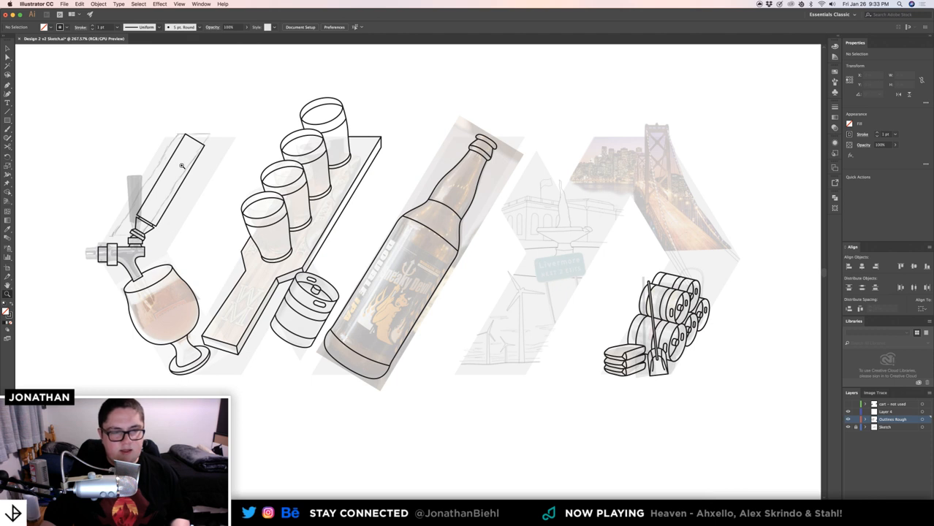
key(v)
key(z)
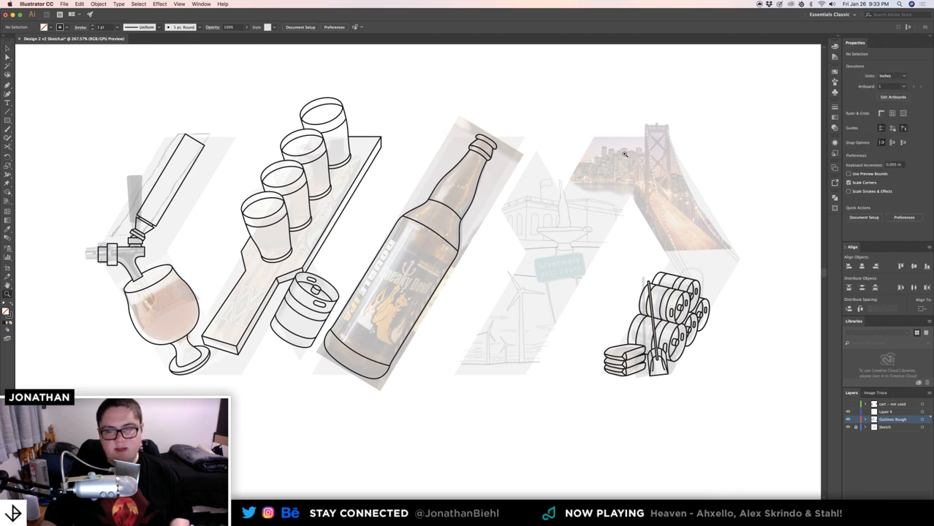
drag(705, 185, 702, 200)
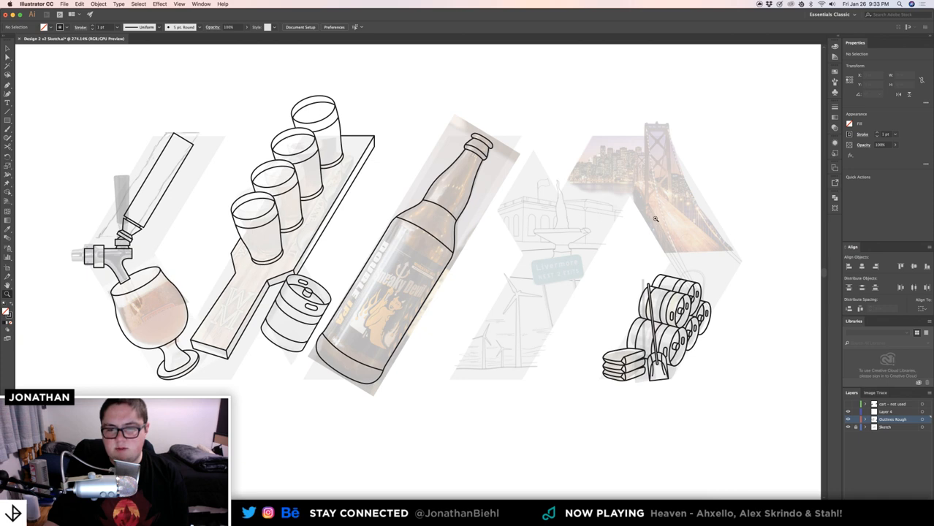
- Examine the bridge photo closely, including its tower, suspension cables, roadway and railings
drag(656, 219, 767, 269)
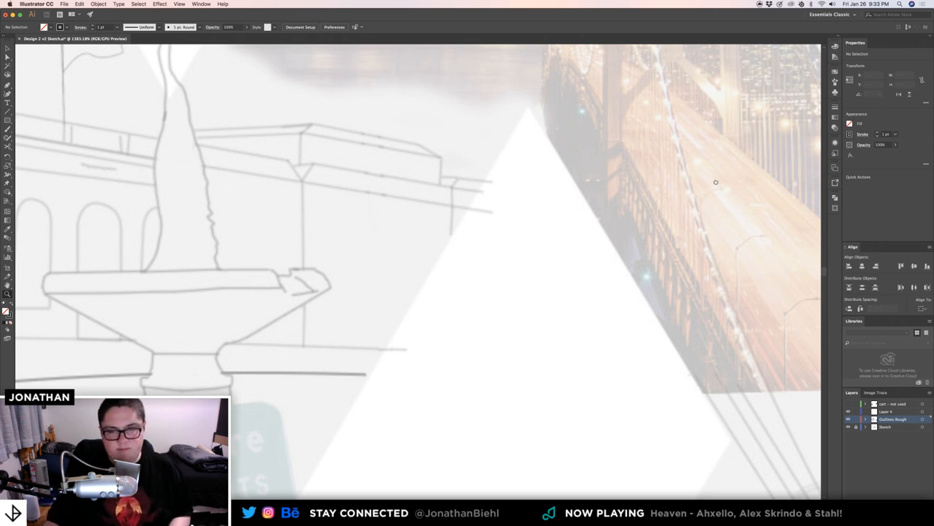
drag(716, 182, 502, 240)
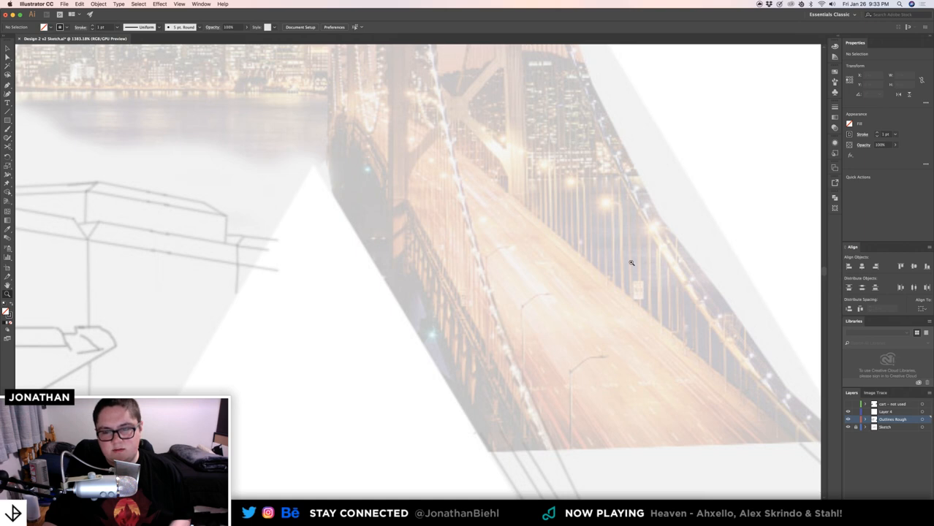
drag(580, 155, 540, 275)
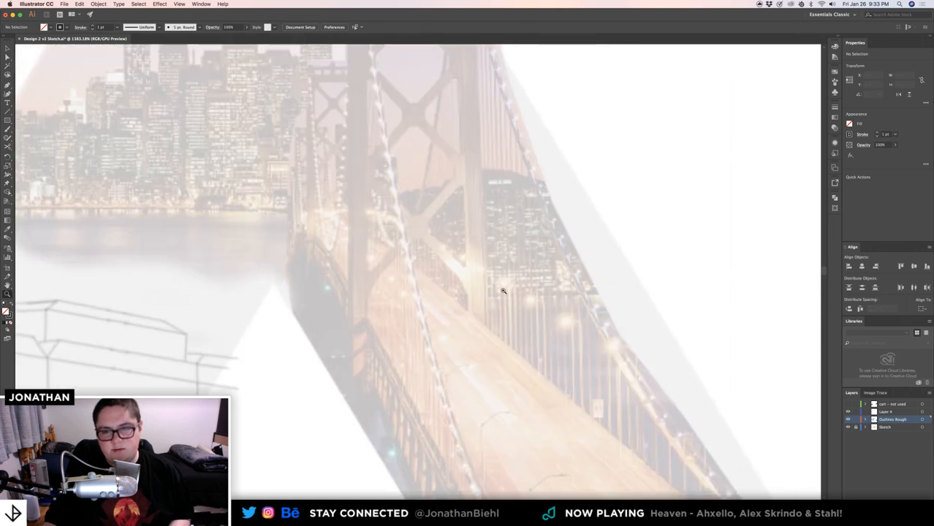
drag(585, 393, 476, 303)
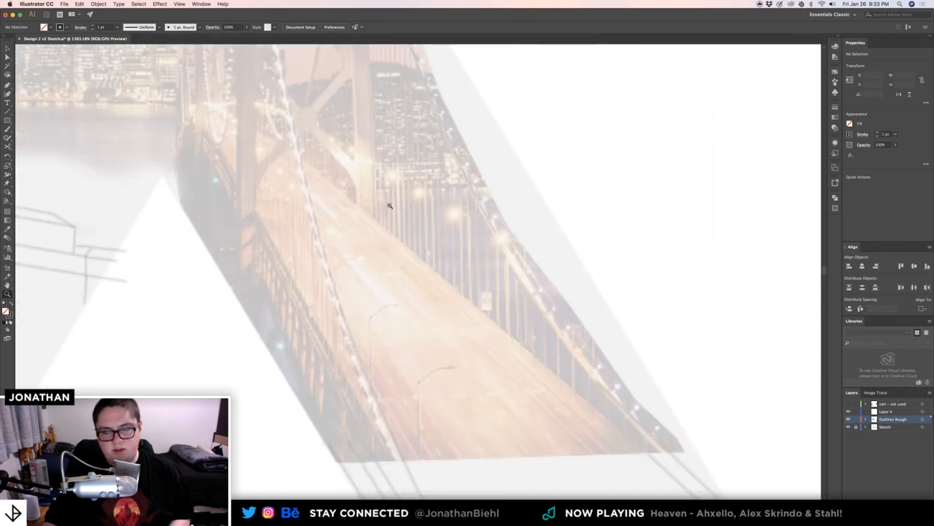
scroll(416, 165, up, 5)
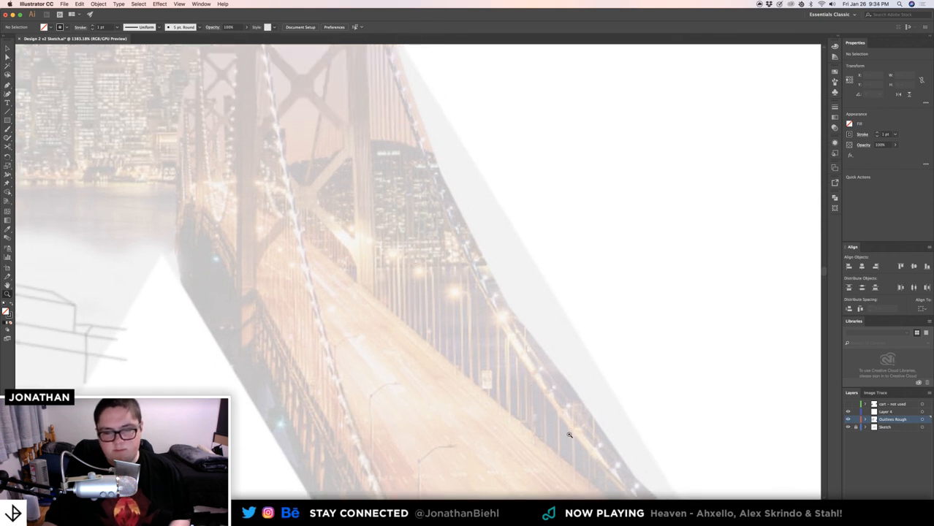
- Look over the whole illustration, from the bridge photo across the bottle and glasses to the full artboard
drag(524, 422, 390, 367)
drag(434, 308, 391, 299)
drag(444, 263, 542, 189)
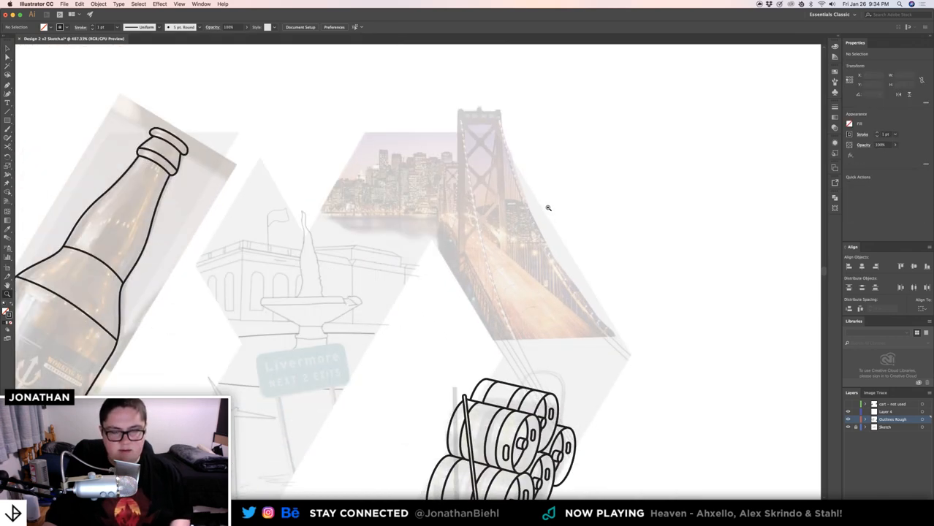
alt+click(466, 275)
drag(382, 308, 590, 249)
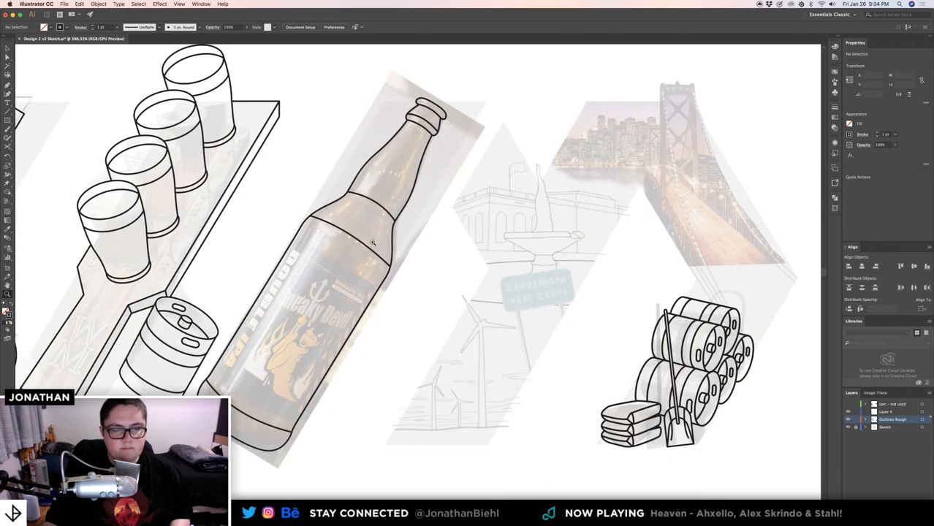
drag(373, 242, 477, 321)
key(v)
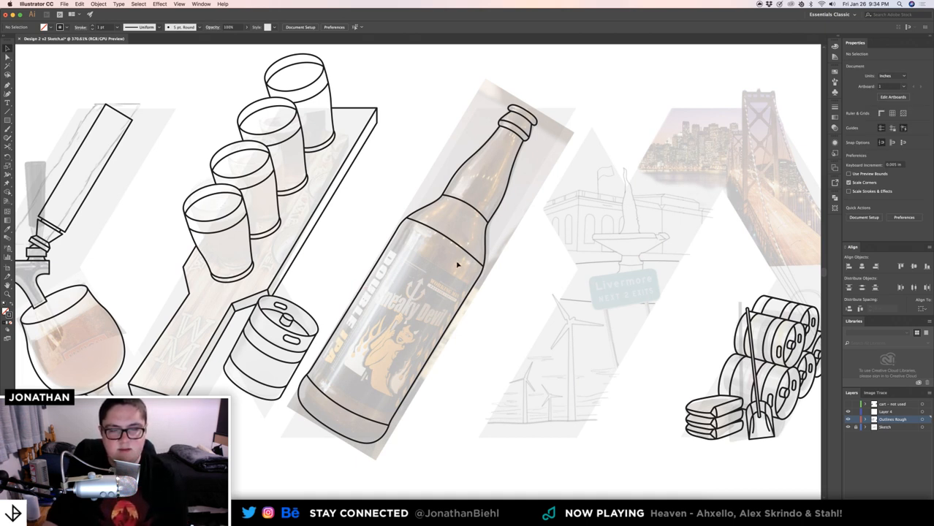
double_click(9, 286)
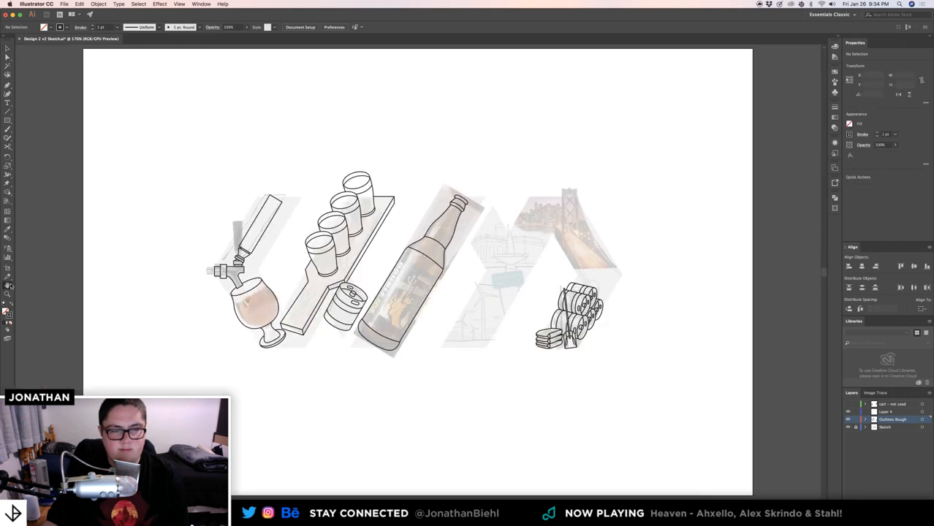
key(z)
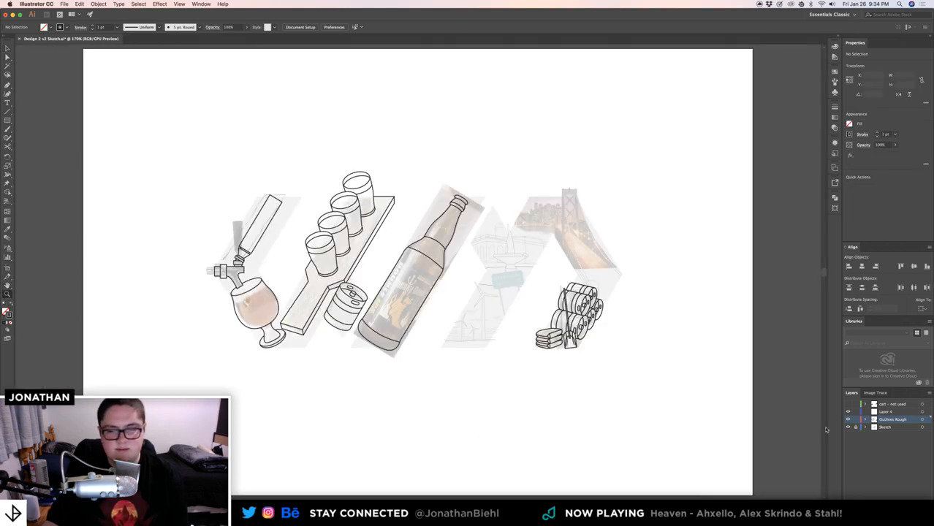
- Hide the Sketch layer and examine the traced outlines of the tap, glasses, bottle and keg stack
click(848, 427)
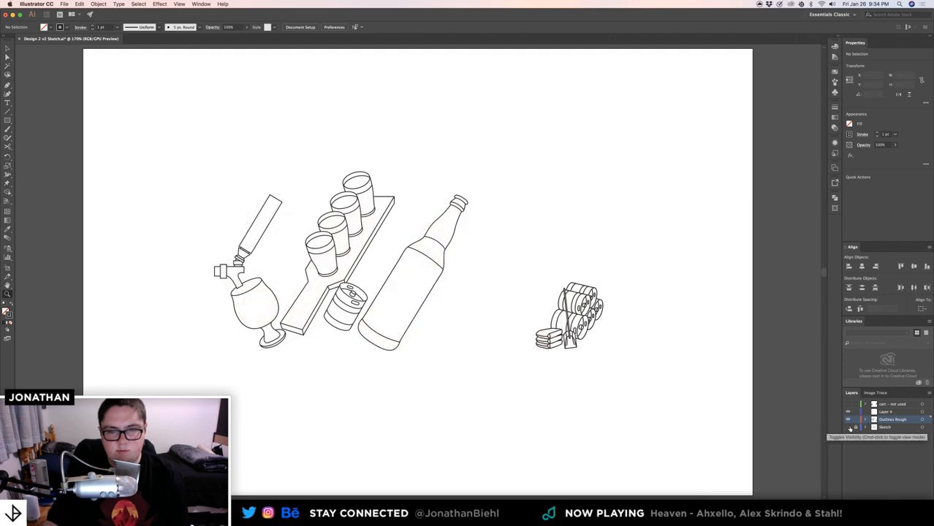
drag(530, 293, 453, 284)
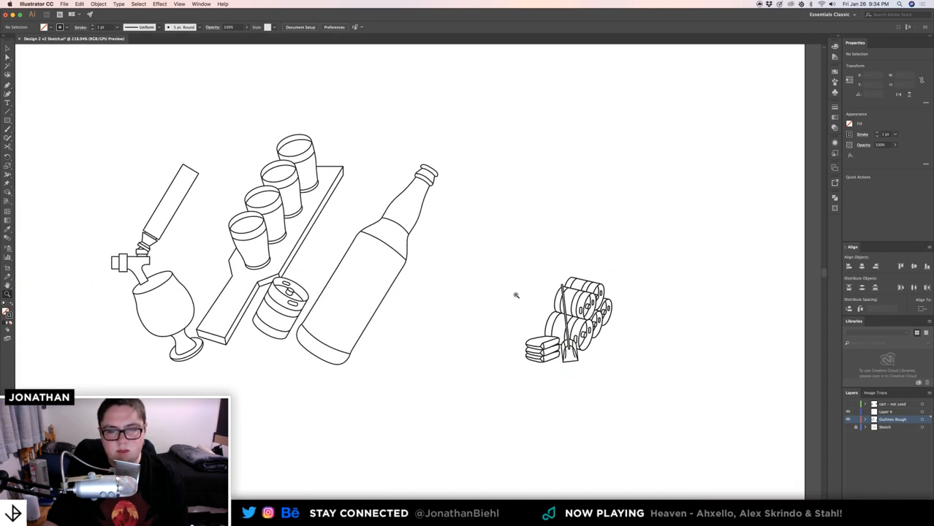
click(8, 48)
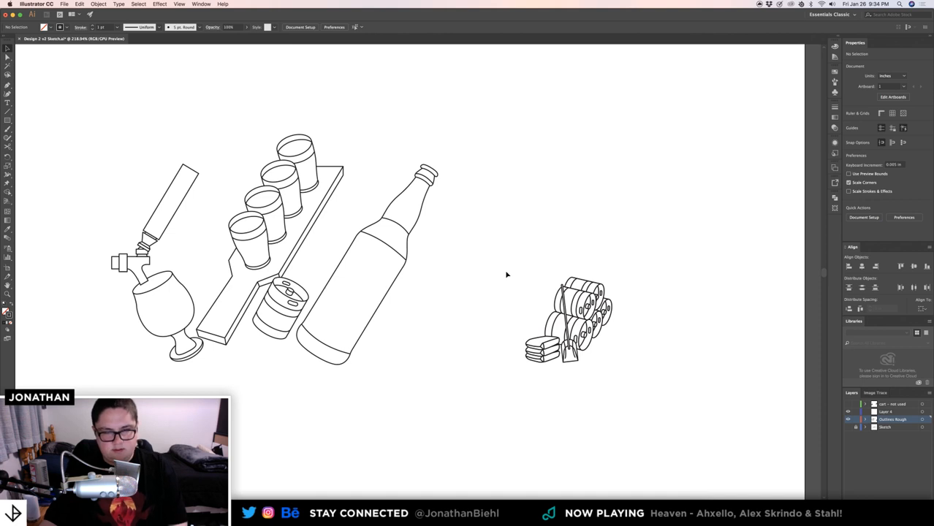
key(z)
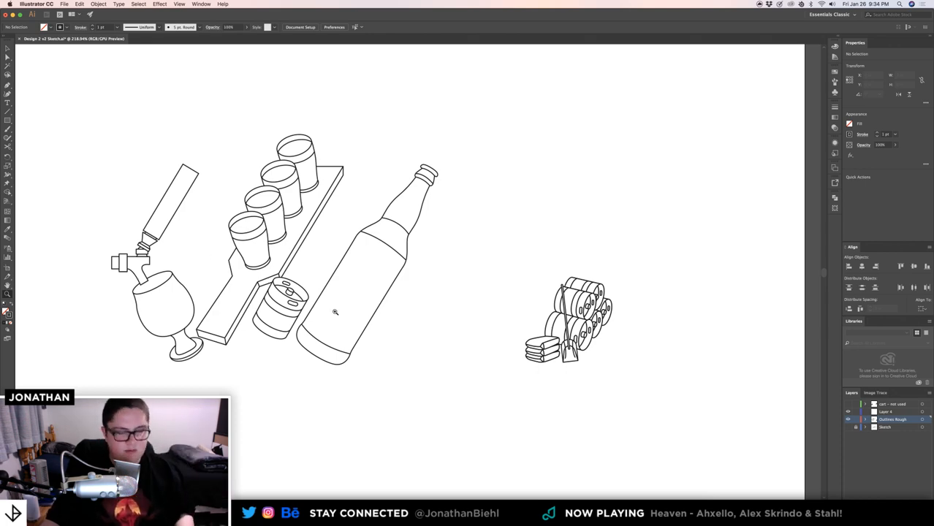
drag(133, 282, 197, 281)
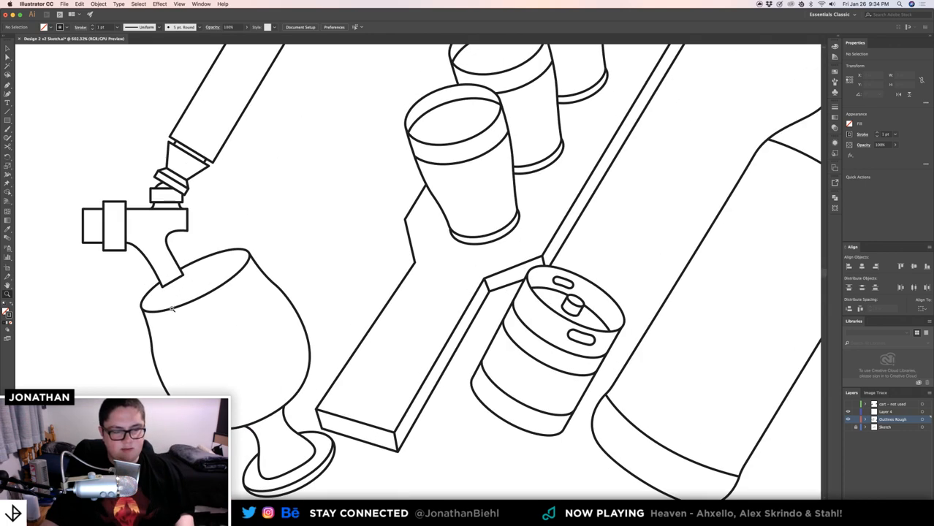
drag(416, 307, 398, 307)
drag(484, 278, 302, 302)
drag(401, 286, 333, 296)
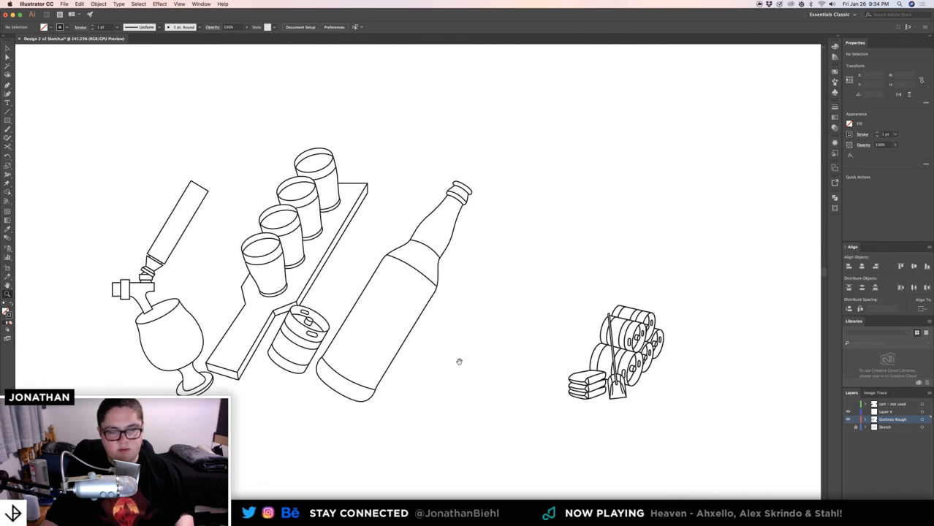
drag(545, 369, 440, 338)
drag(582, 327, 695, 347)
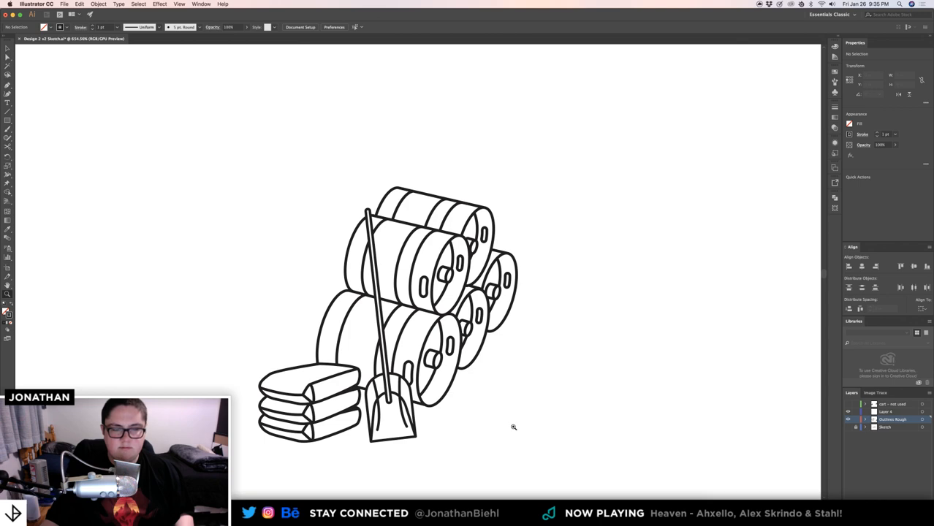
- Inspect the shovel's compound path and the line work where it overlaps the stacked kegs
key(v)
key(z)
drag(395, 397, 518, 397)
key(v)
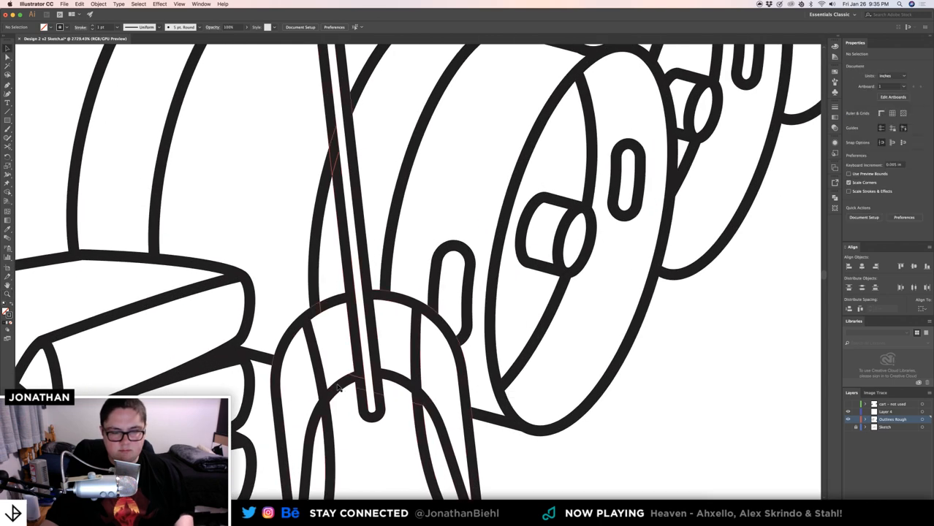
click(323, 381)
key(z)
drag(345, 385, 299, 384)
key(v)
click(520, 437)
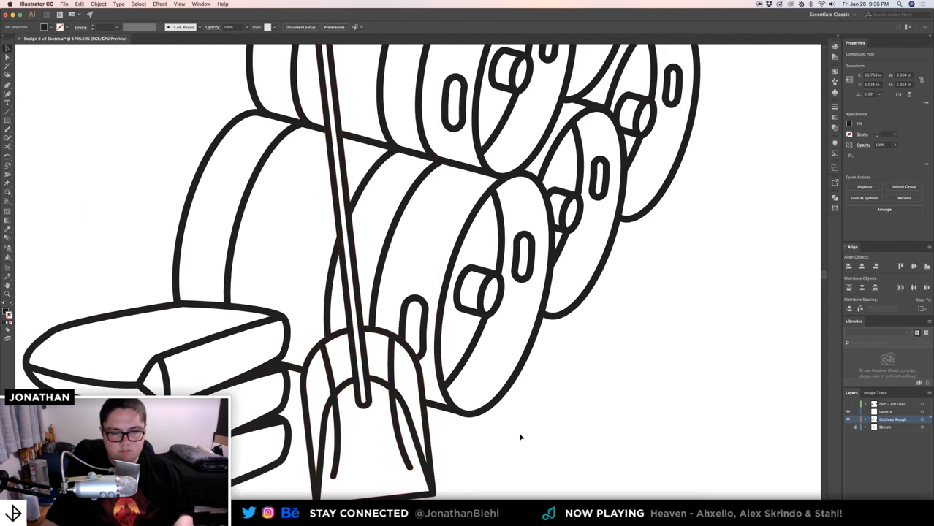
scroll(520, 438, down, 4)
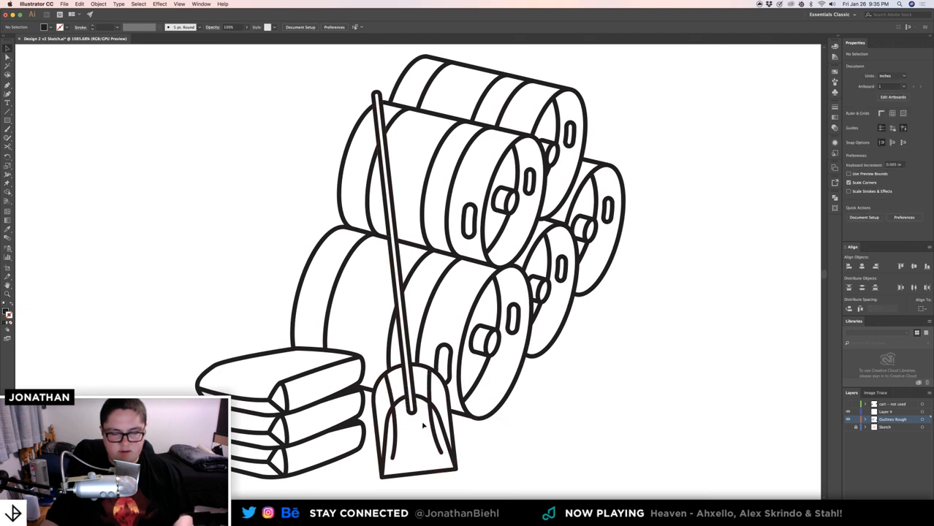
key(super+space)
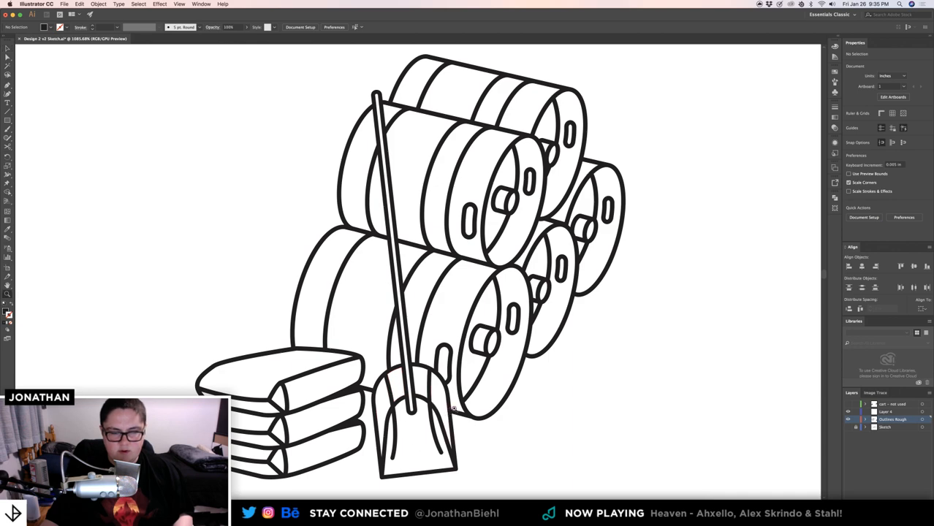
drag(430, 403, 402, 403)
key(super+space)
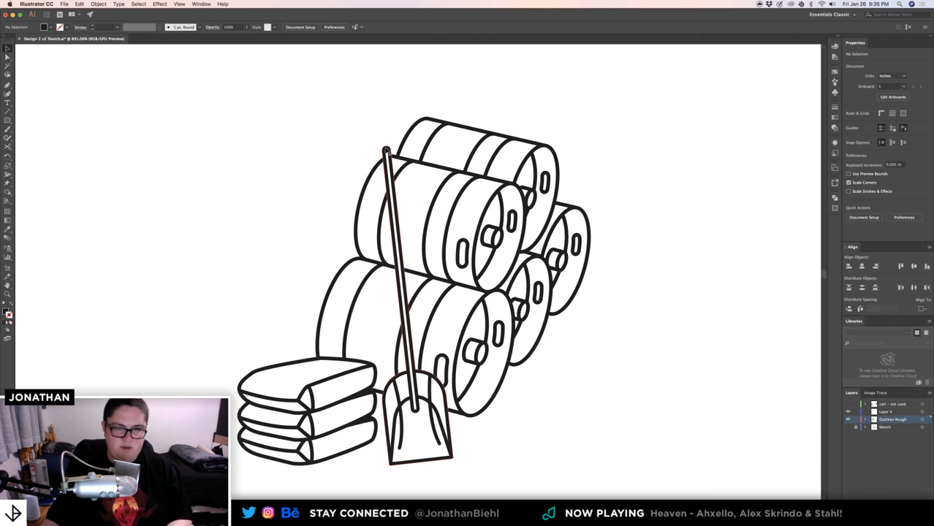
- Draw a temporary line beside the shovel handle, swap its fill and stroke to get an unfilled black outline, and delete the line
key(p)
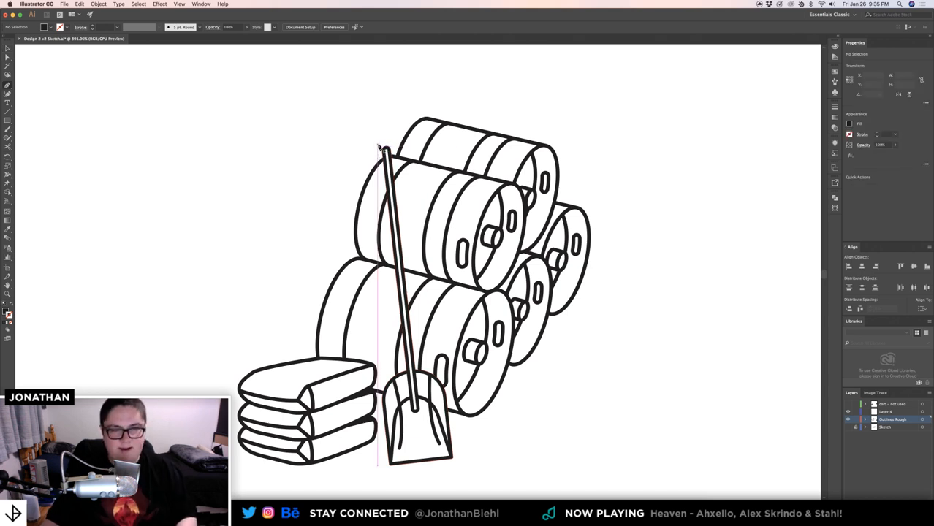
click(380, 146)
click(331, 225)
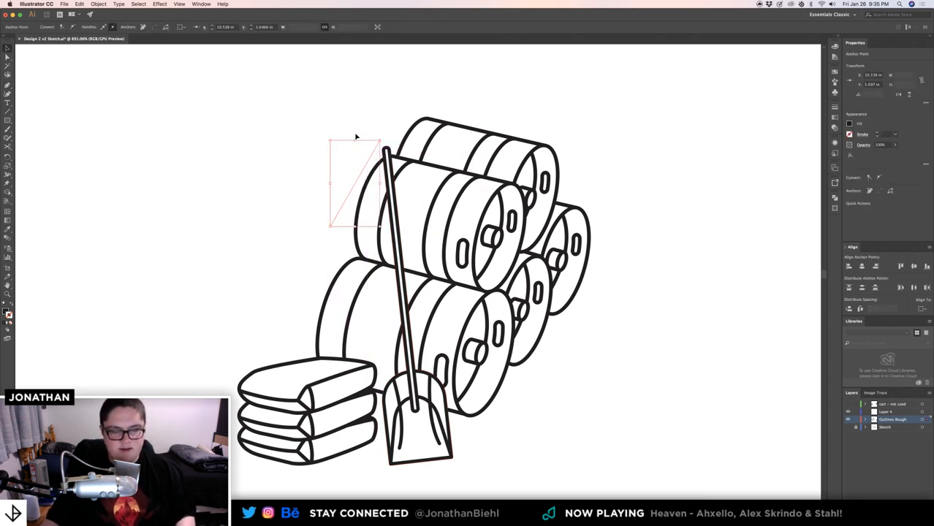
key(shift+x)
super+click(354, 128)
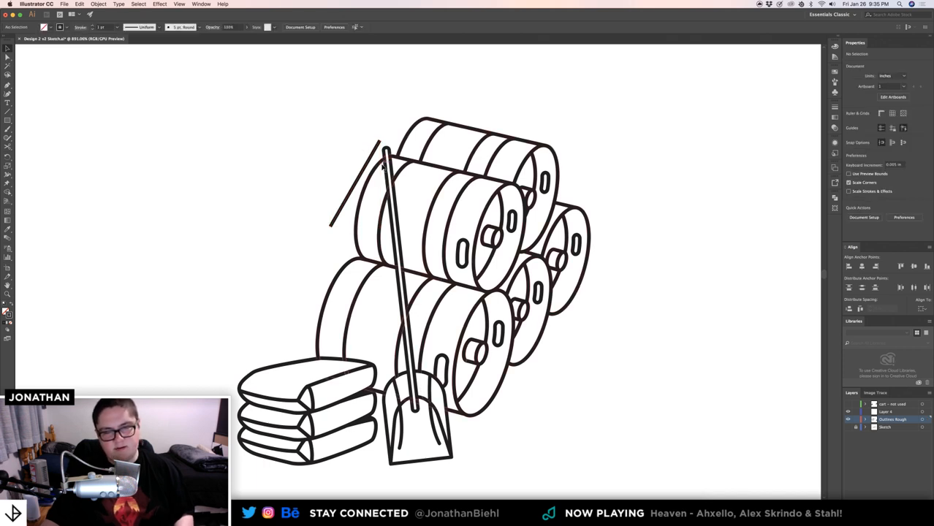
click(370, 155)
key(Delete)
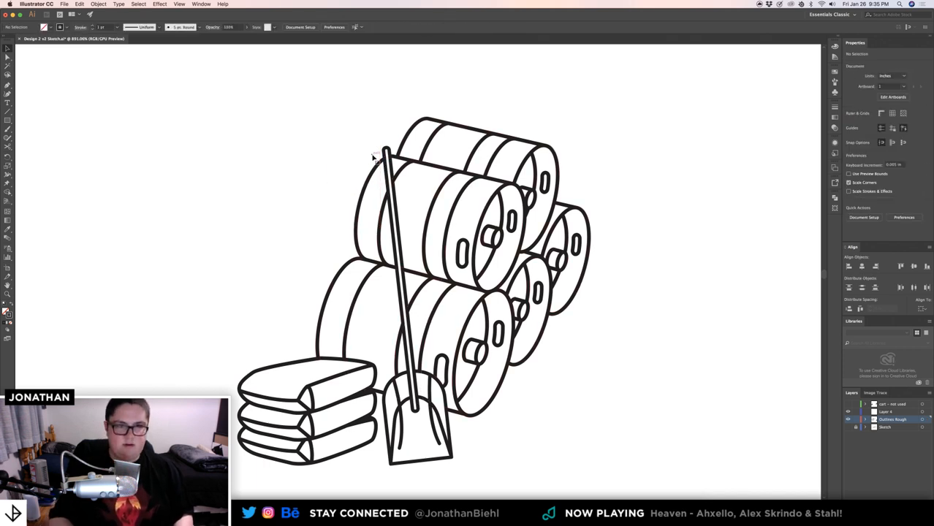
- Save the document and make the Sketch layer visible again
key(z)
drag(369, 154, 219, 175)
drag(322, 233, 538, 347)
drag(537, 347, 471, 311)
key(v)
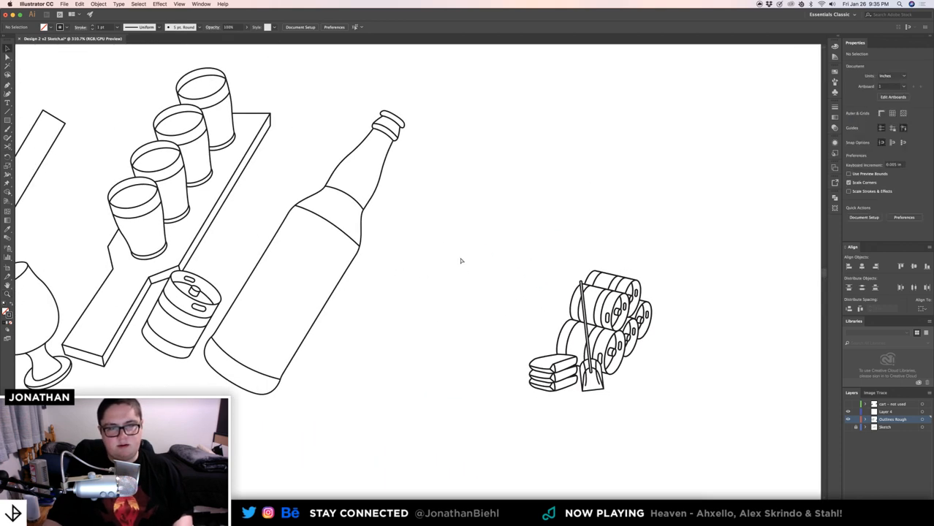
key(super+s)
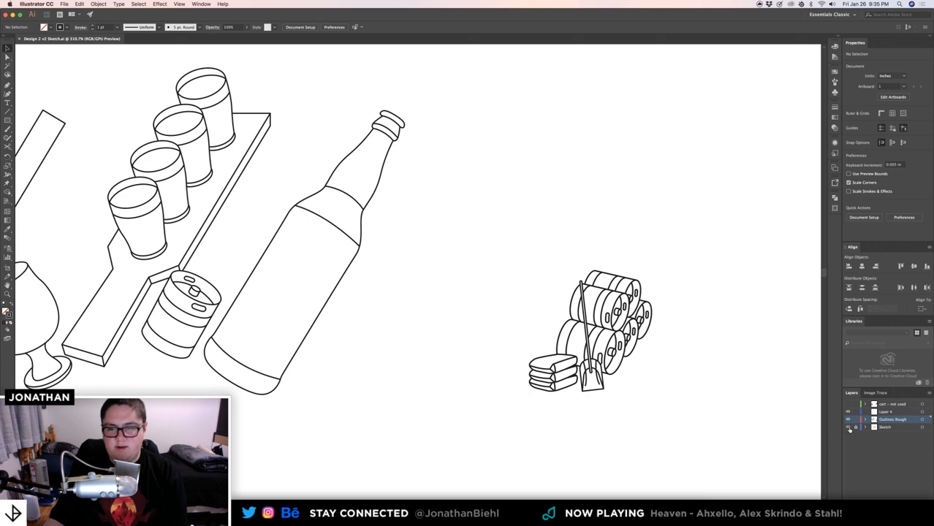
click(849, 428)
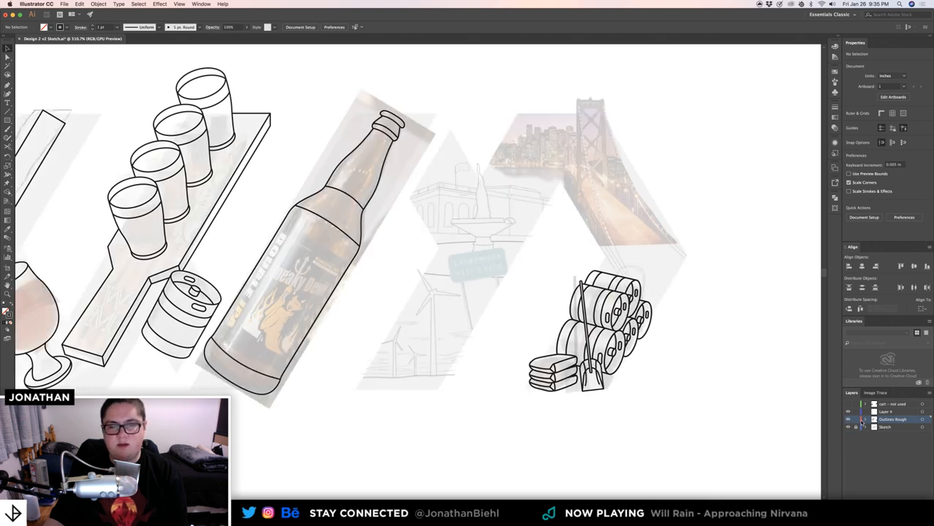
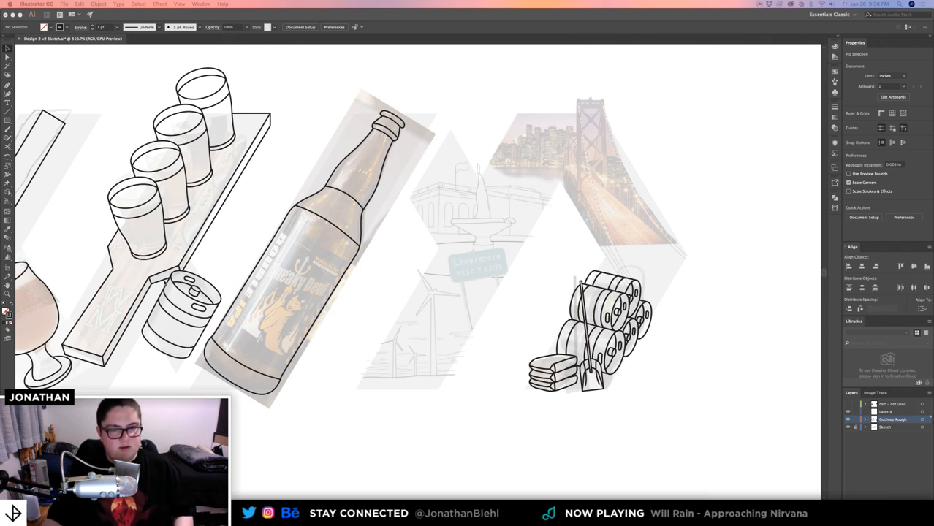
- Examine the wind turbine sketch below the Livermore road sign for tracing
click(299, 298)
key(z)
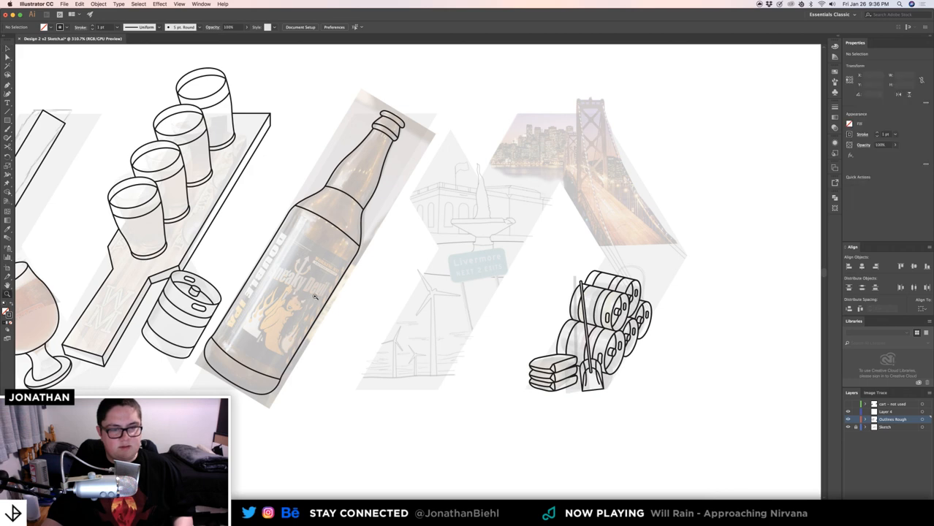
drag(296, 299, 267, 295)
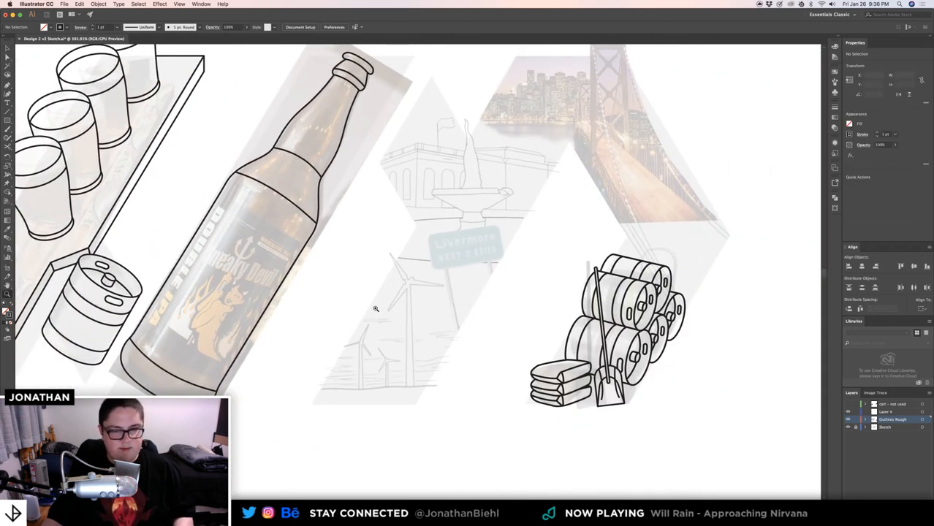
drag(375, 310, 371, 307)
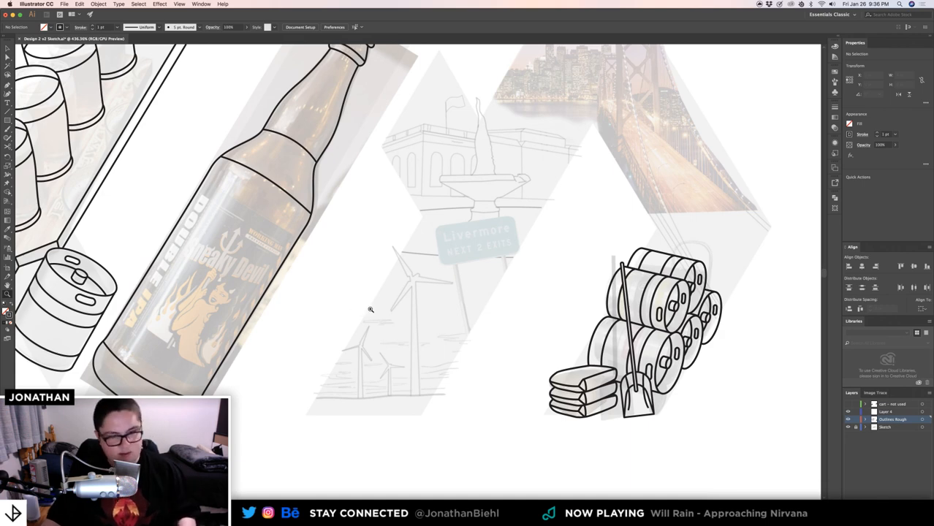
drag(370, 308, 402, 315)
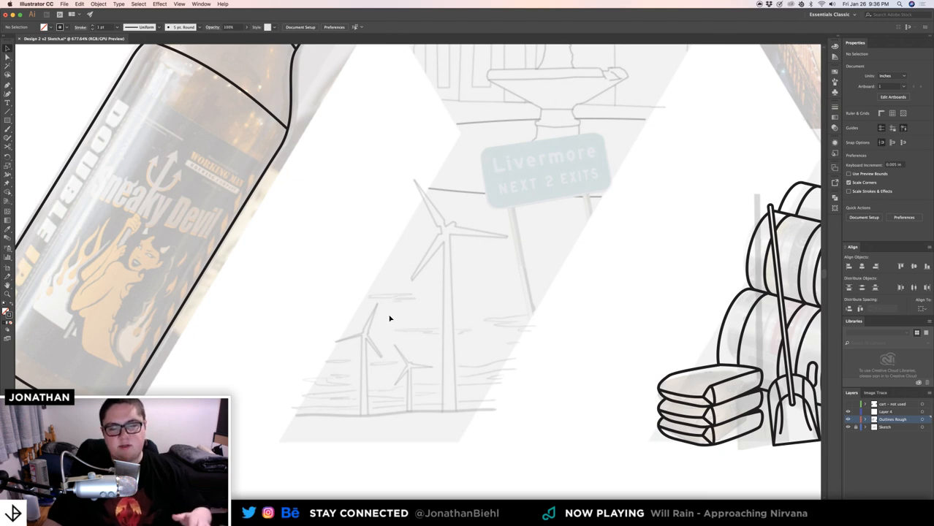
key(z)
drag(389, 316, 373, 329)
key(v)
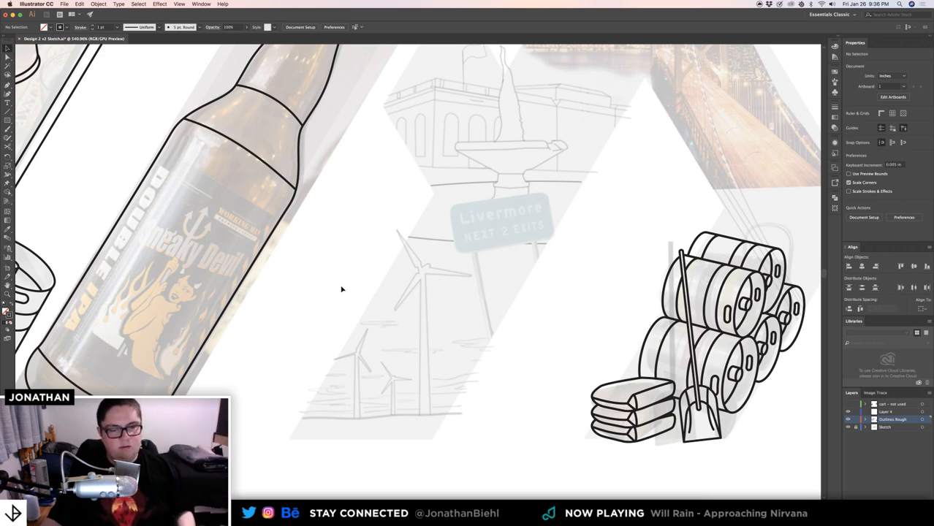
- Draw an open, gently waving ground curve with the Pen tool across the bases of the three sketched wind turbines
key(z)
drag(432, 353, 473, 360)
drag(517, 329, 561, 269)
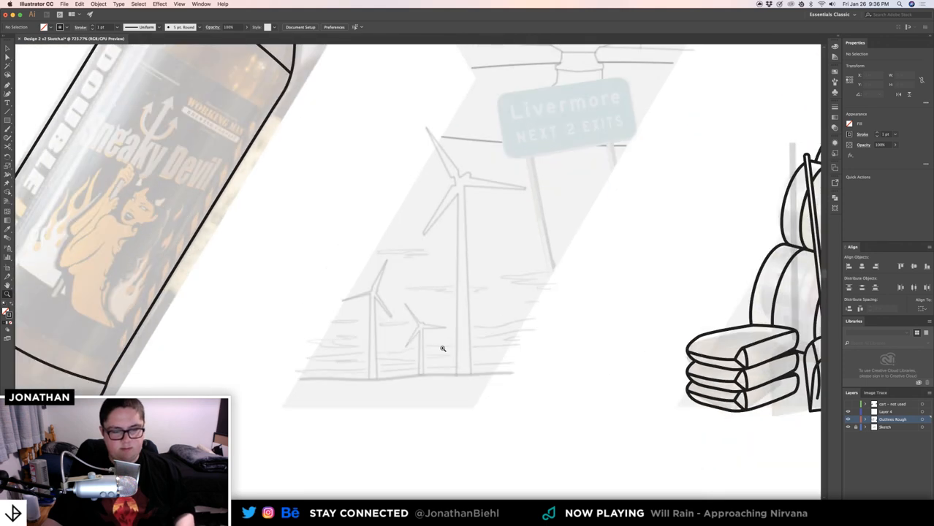
drag(442, 348, 483, 348)
key(p)
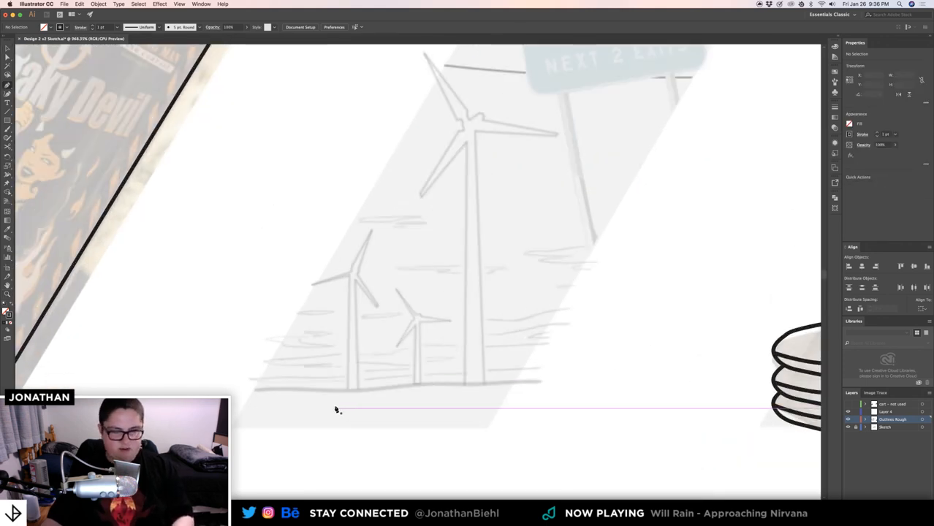
click(249, 388)
drag(371, 391, 480, 409)
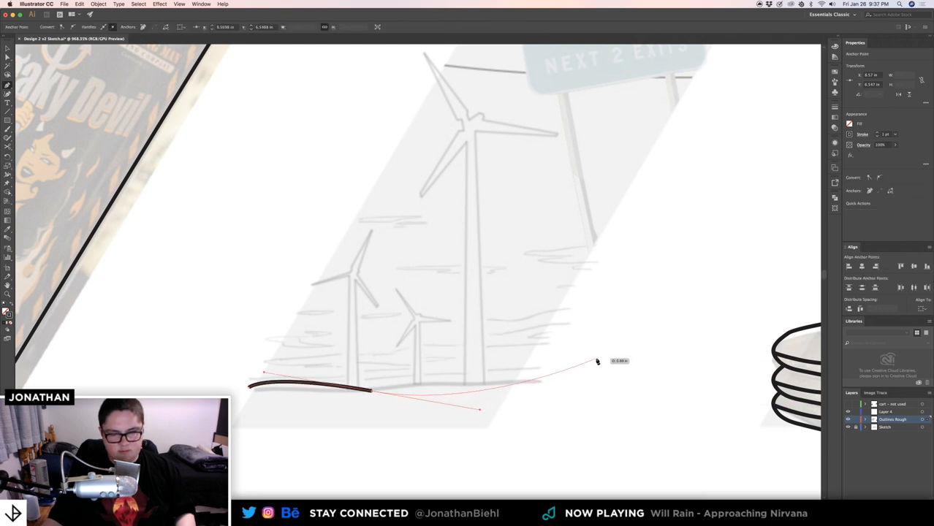
click(598, 360)
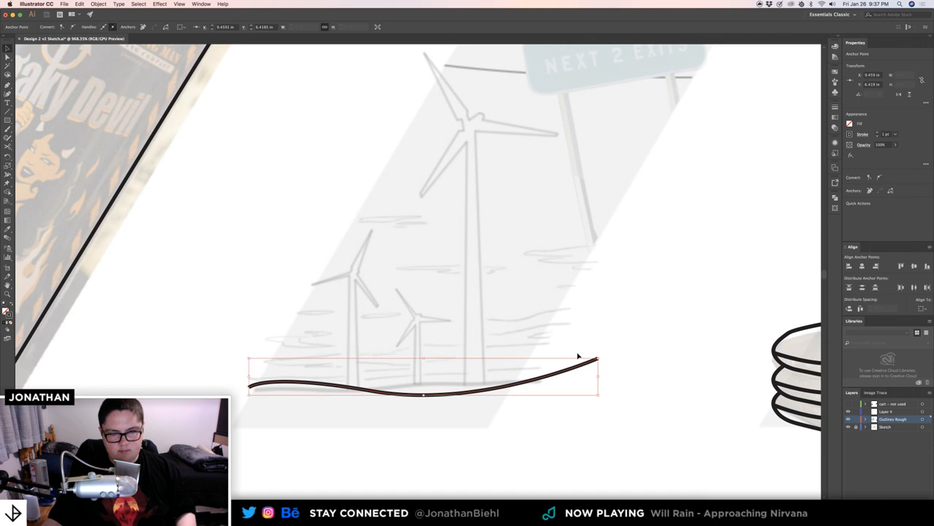
super+click(578, 356)
- Check the new ground curve against the sketched turbine bases and the area around the sign
key(z)
drag(518, 379, 457, 374)
mouse_move(391, 371)
mouse_down()
mouse_move(417, 393)
mouse_move(397, 387)
mouse_up()
key(v)
click(426, 343)
key(z)
drag(437, 358, 394, 382)
key(v)
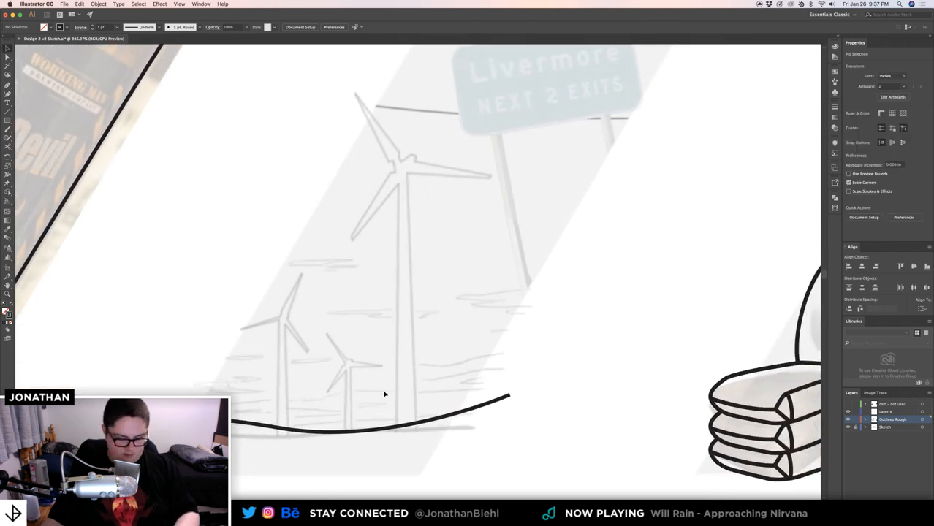
- Start a Pen tool outline for the large turbine at the tower base on the ground curve, on the side nearest the small turbines
key(p)
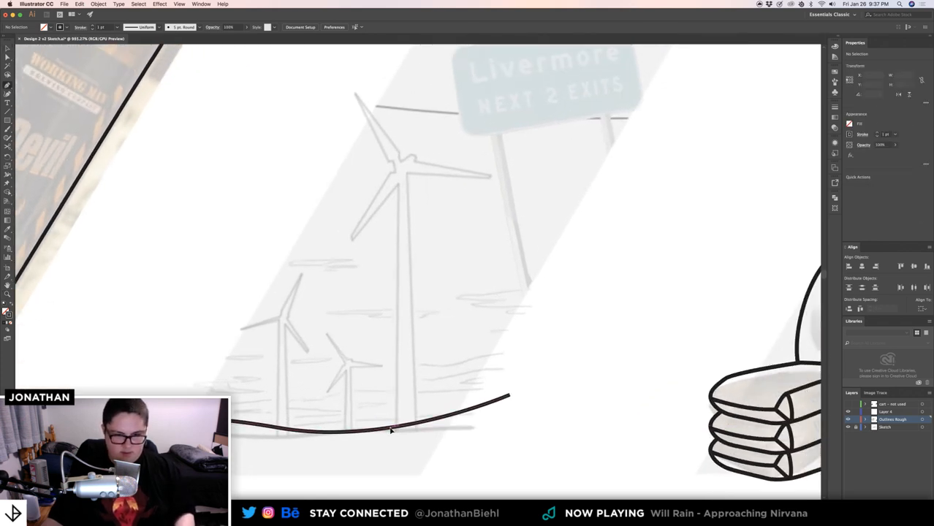
click(391, 430)
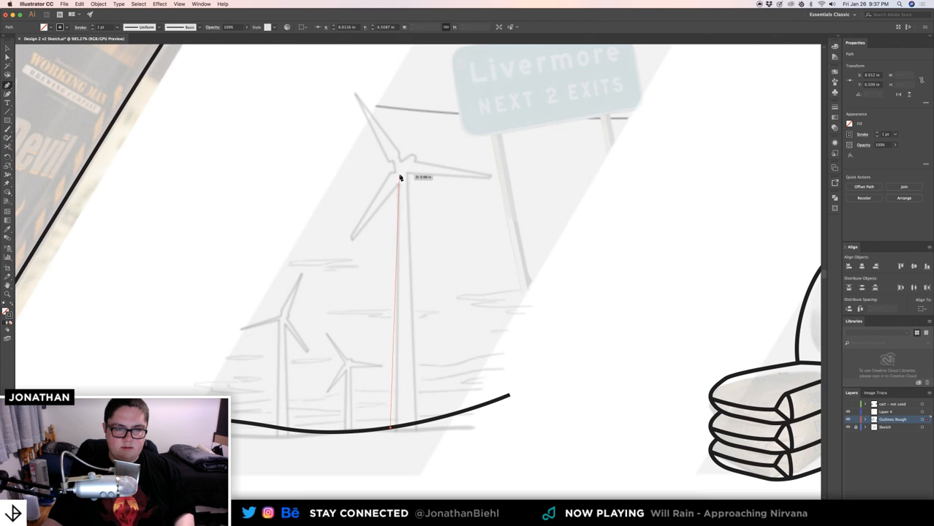
click(399, 178)
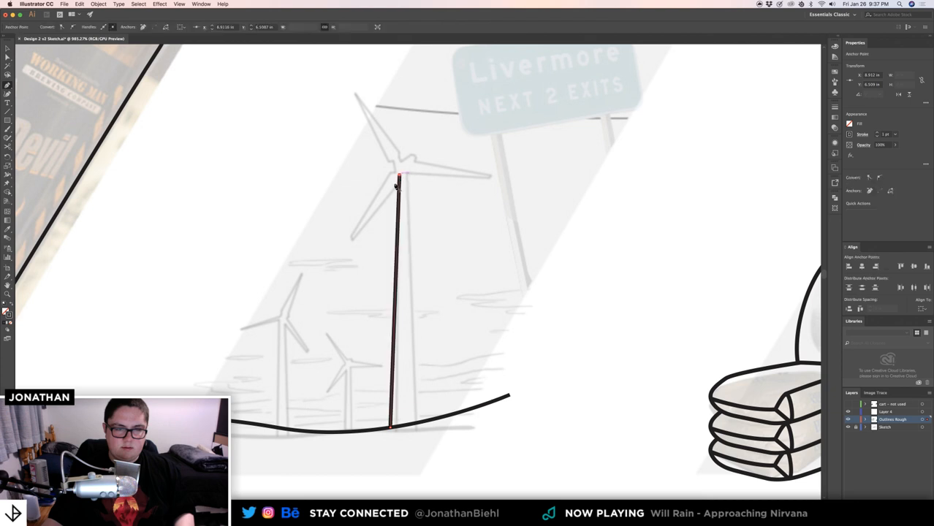
click(348, 242)
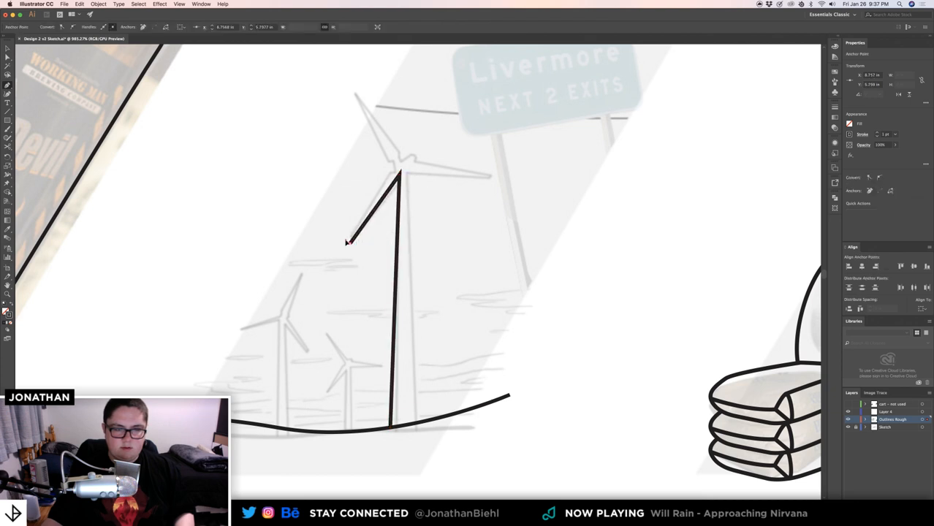
click(390, 167)
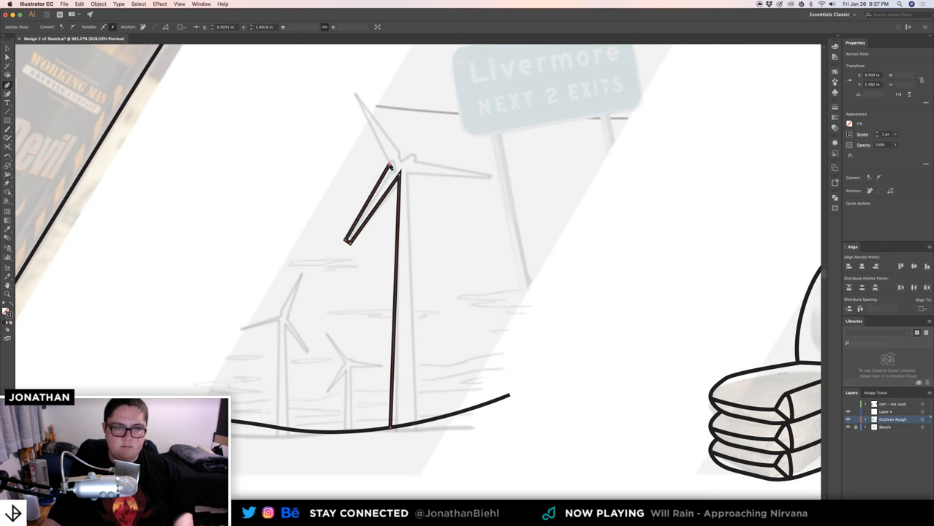
key(super+z)
key(super+z)
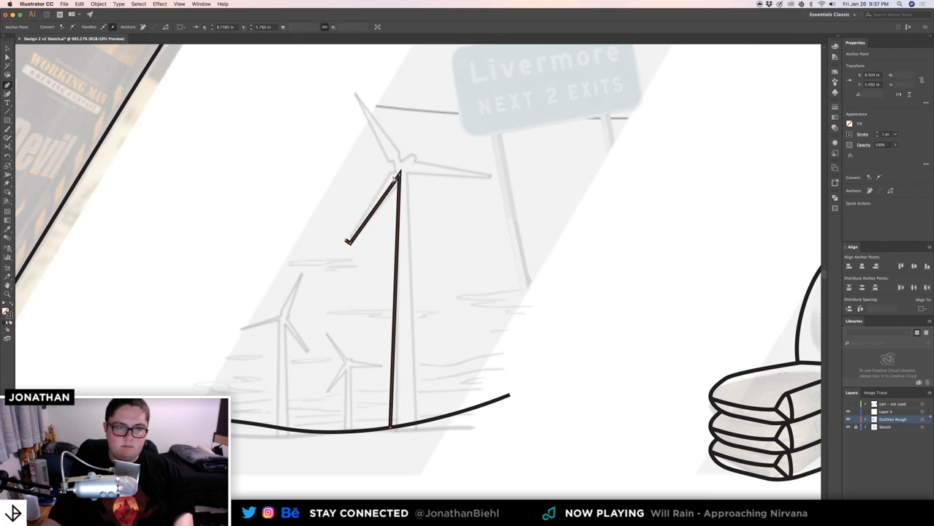
key(super+z)
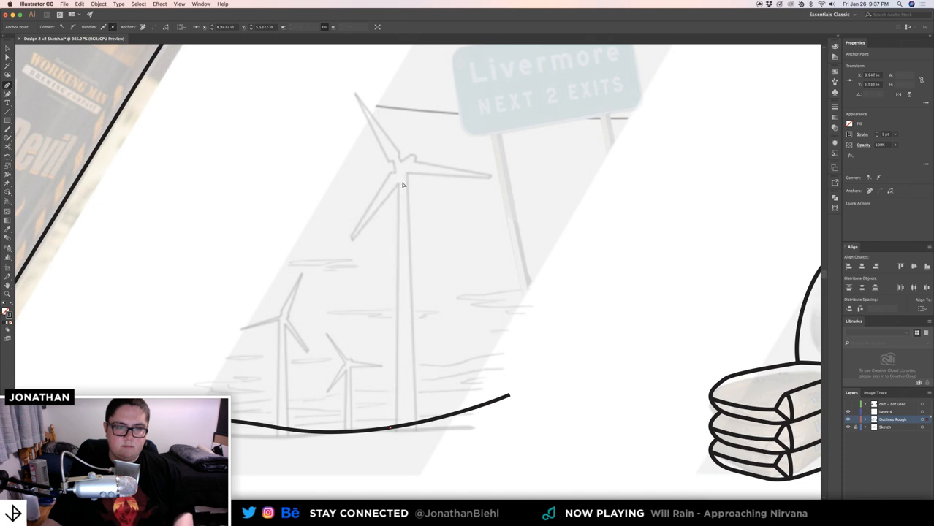
- Trace one side of the large turbine's tower, its lower blade and the adjoining hub notch with straight Pen segments
click(398, 185)
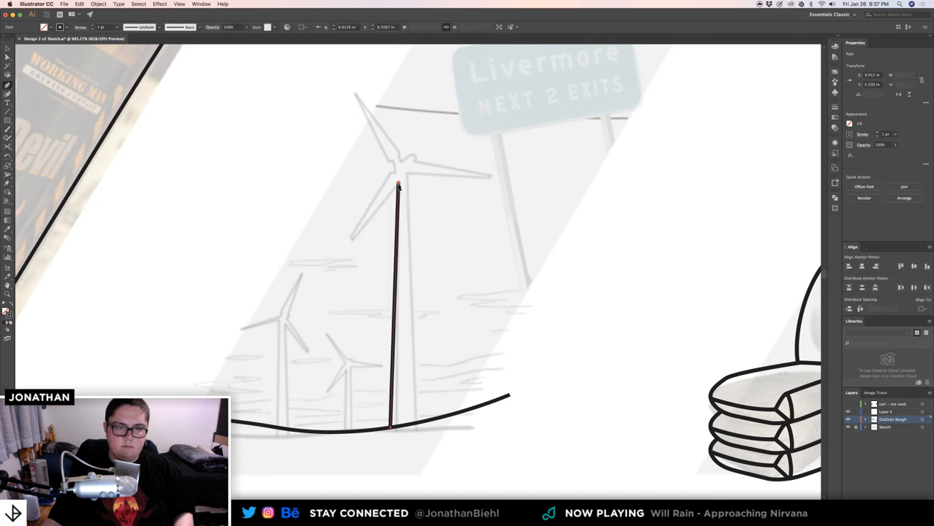
click(352, 238)
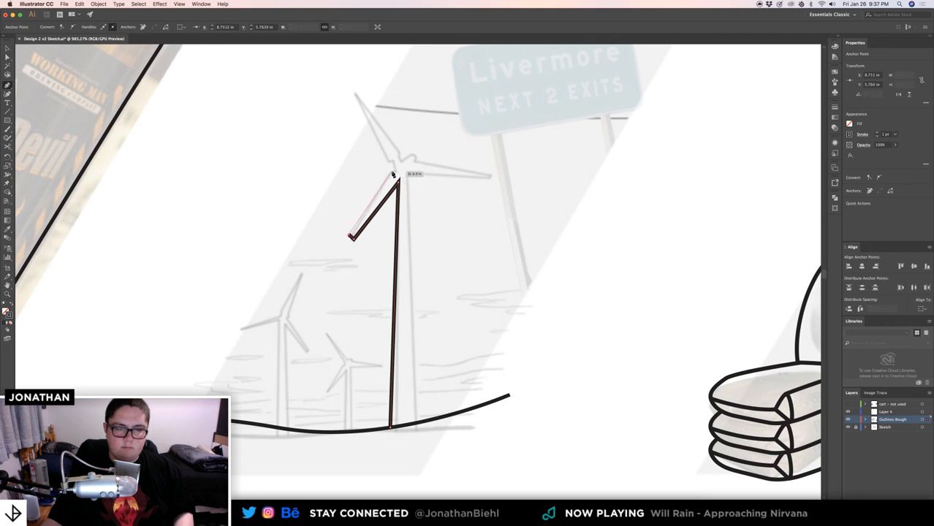
click(393, 174)
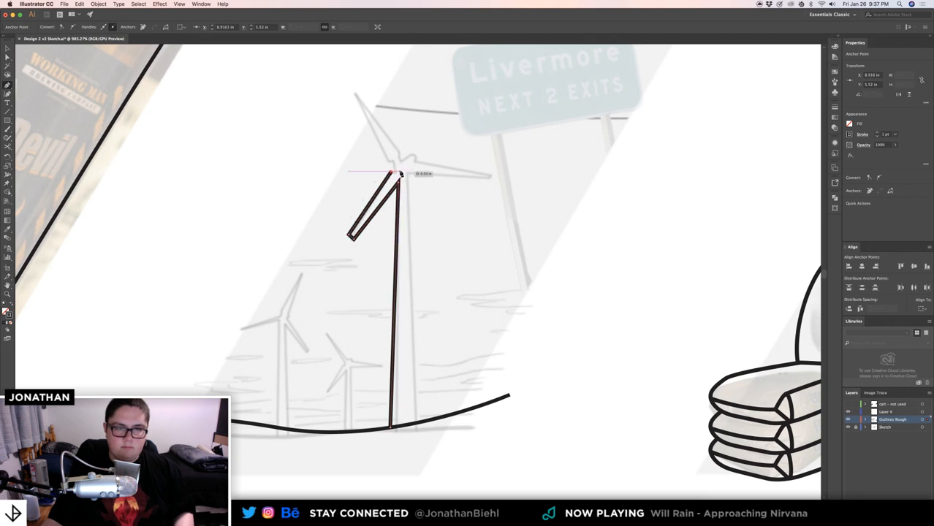
click(400, 174)
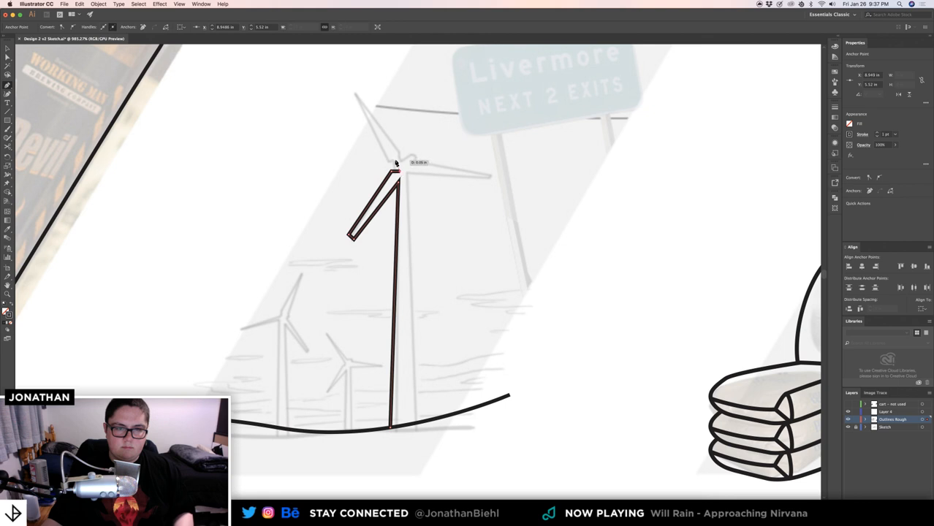
click(395, 171)
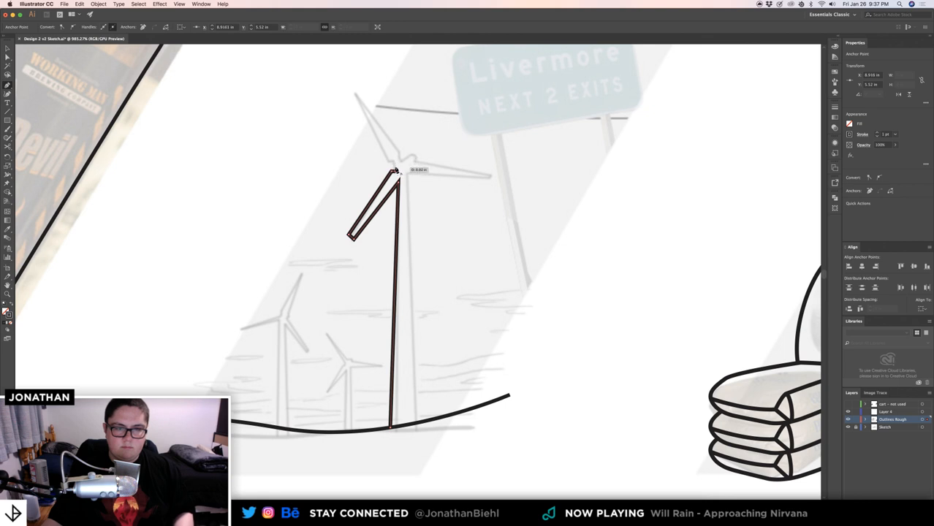
click(393, 161)
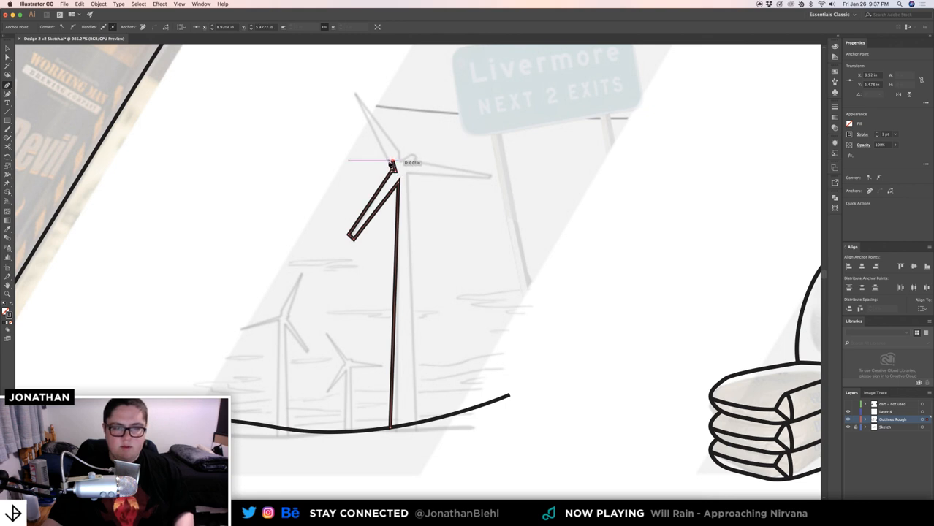
- Continue the large turbine outline around its upper blade and back to the stepped corners of the hub
click(351, 85)
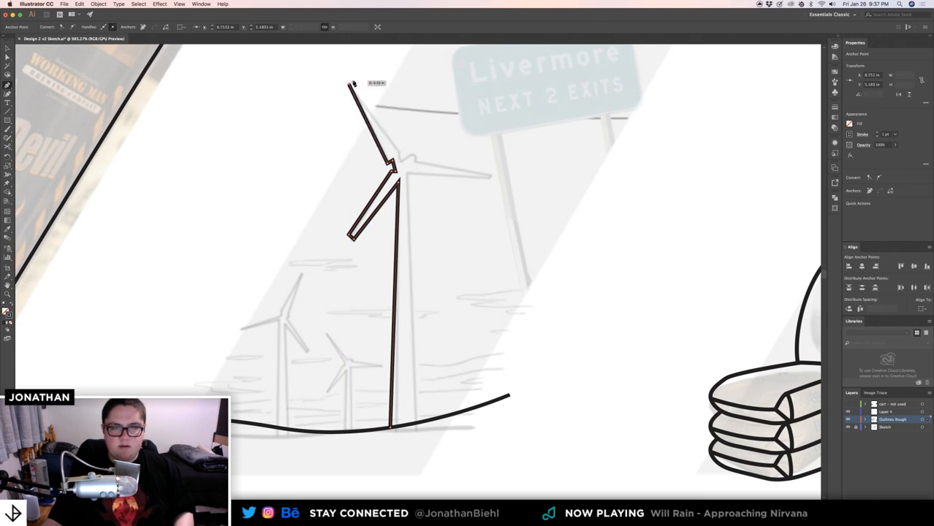
click(401, 149)
key(super+z)
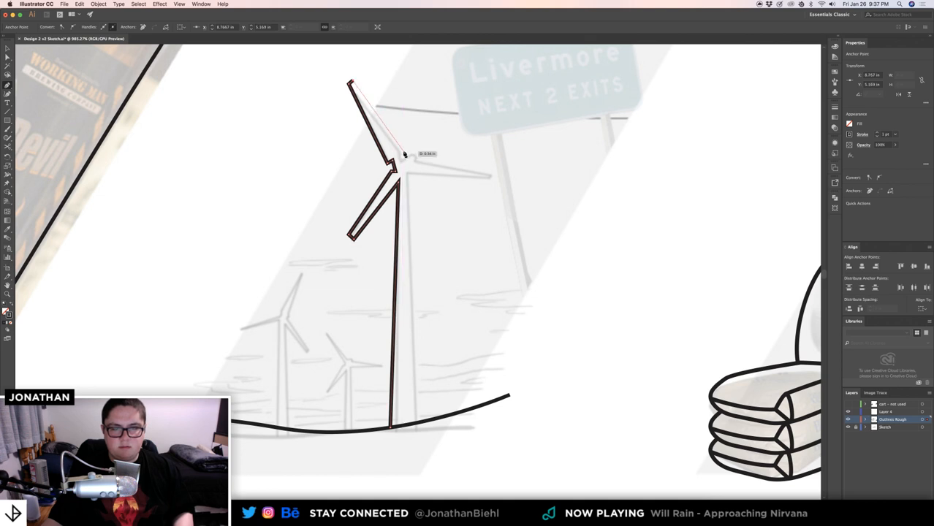
click(403, 151)
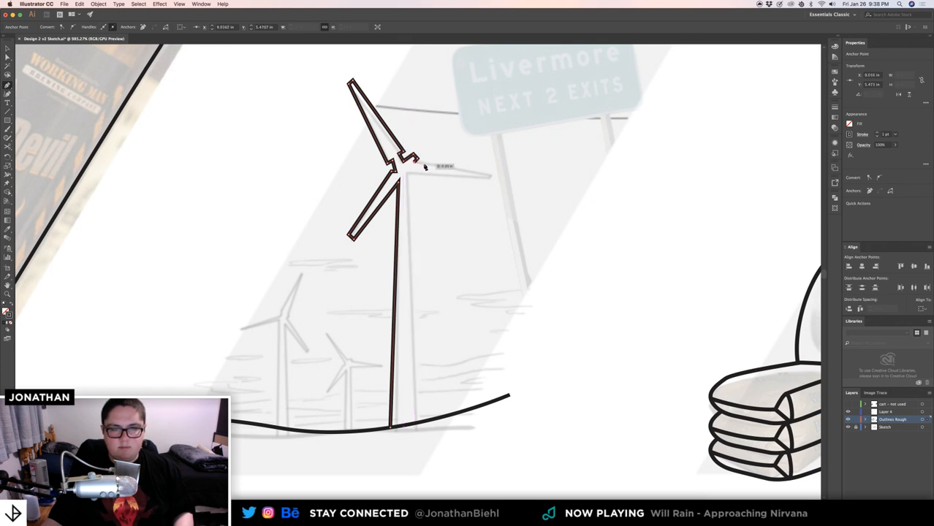
- Trace the blade pointing toward the road sign and the tower's remaining side down to the ground curve, and end the path
click(492, 177)
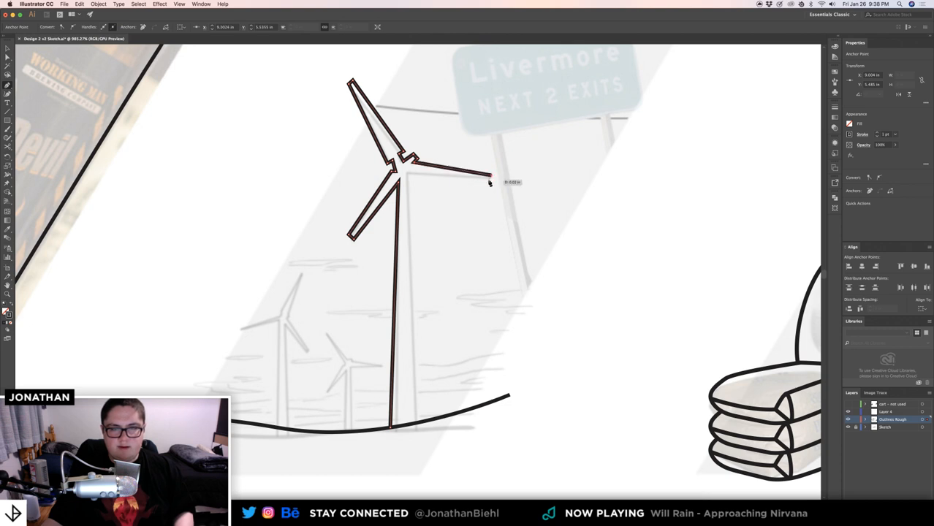
click(492, 178)
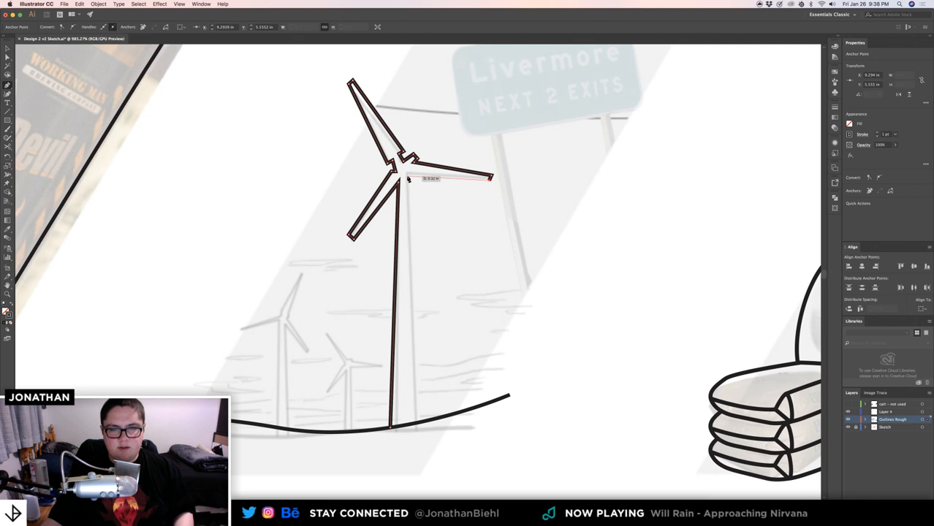
click(407, 176)
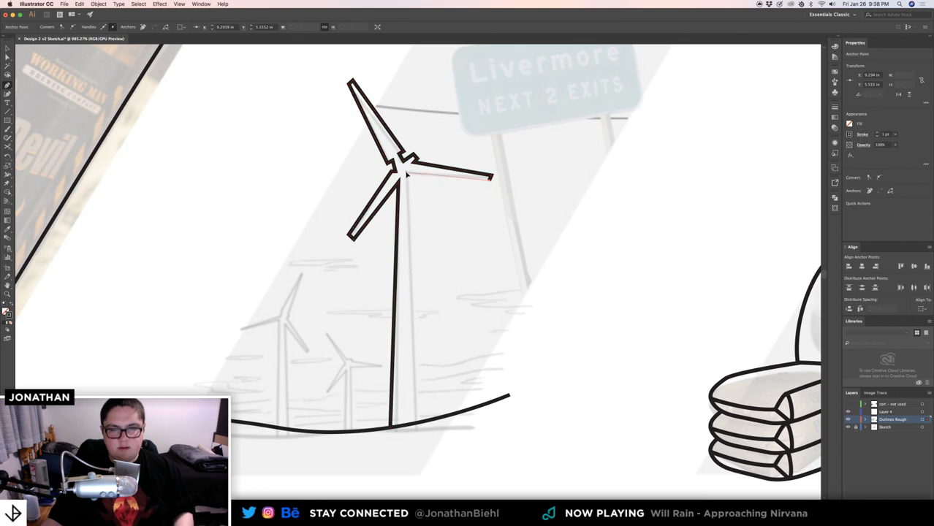
click(416, 426)
super+click(451, 354)
- Nudge the outer corner anchor at the tip of the large turbine's upper blade slightly downward
key(z)
drag(421, 270, 393, 270)
drag(386, 226, 382, 297)
key(v)
click(397, 231)
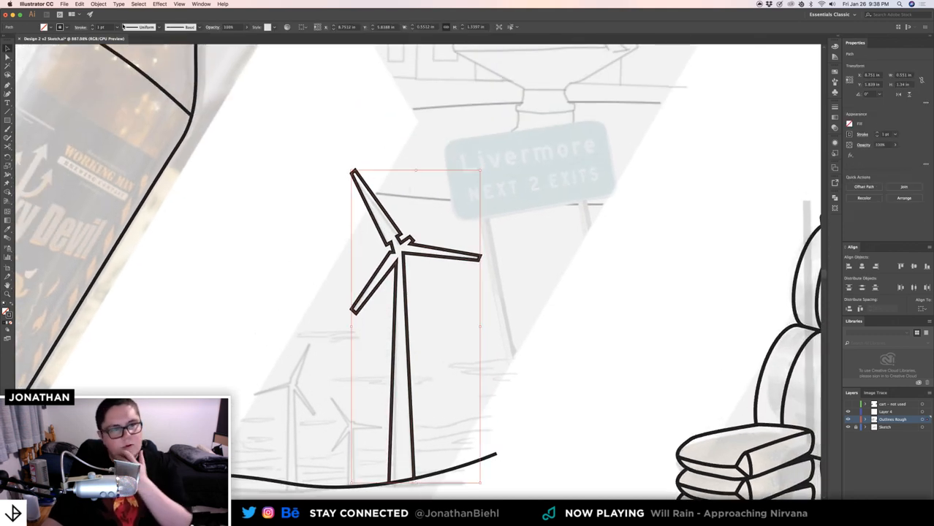
click(367, 163)
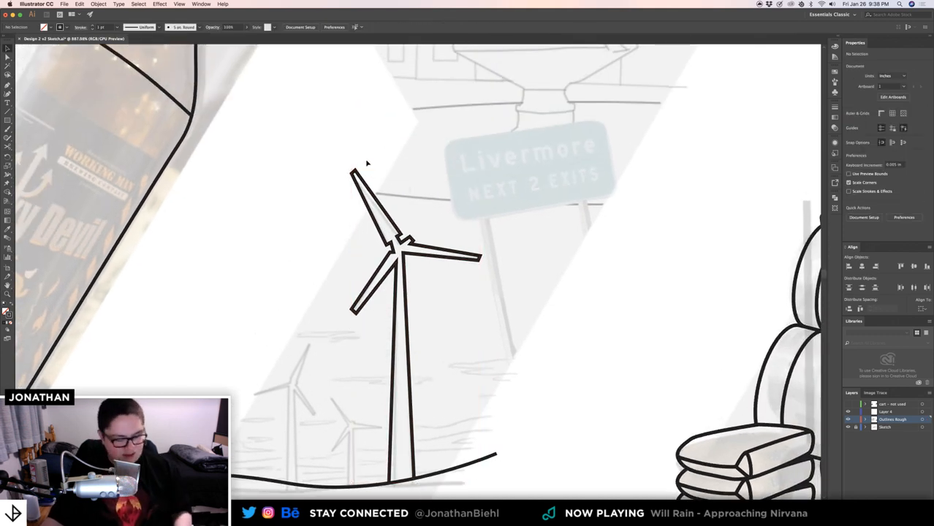
key(z)
drag(321, 171, 586, 179)
drag(444, 174, 267, 165)
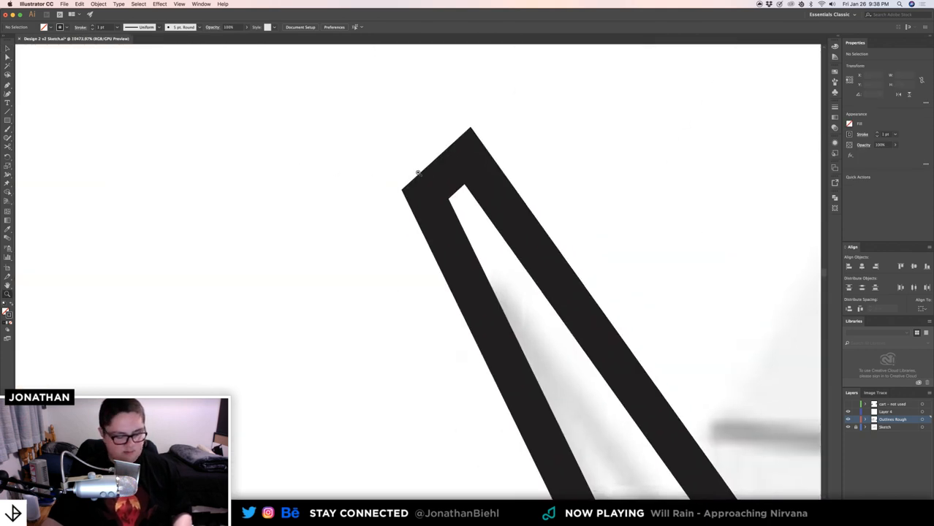
key(shift+c)
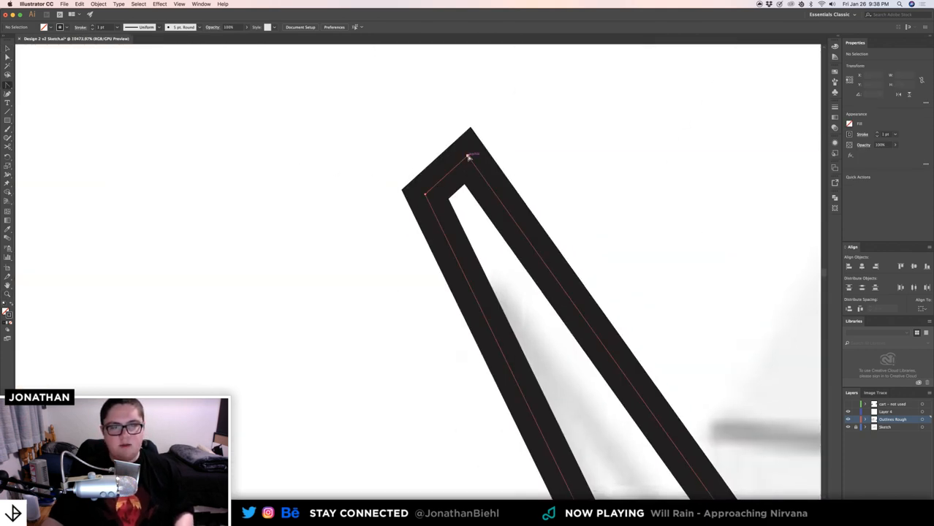
click(469, 157)
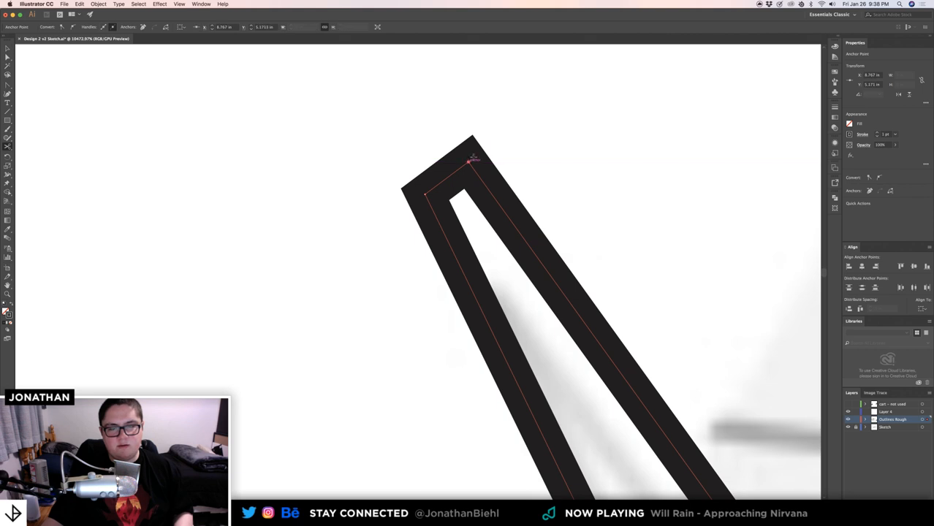
key(v)
click(524, 148)
- Examine the blades and hub corners of the large turbine outline up close
key(z)
drag(516, 150, 382, 148)
drag(513, 261, 554, 265)
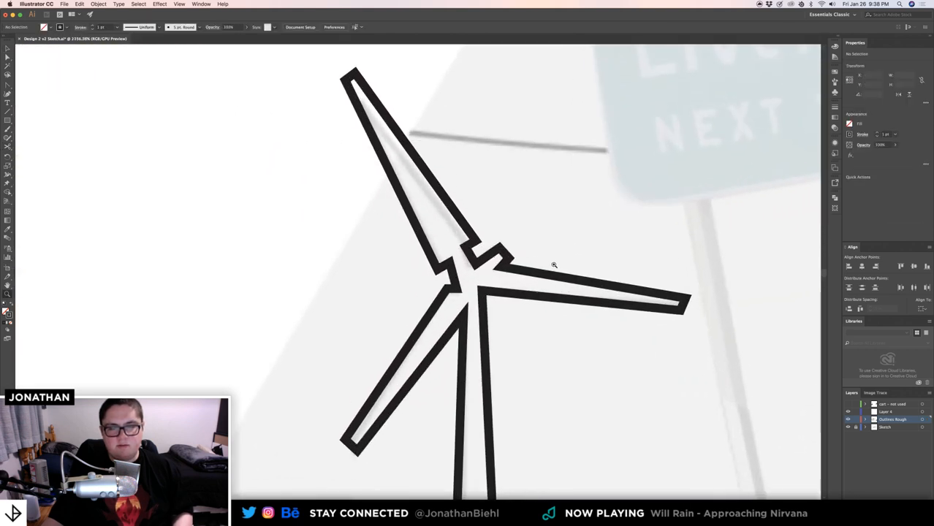
drag(446, 286, 555, 285)
key(v)
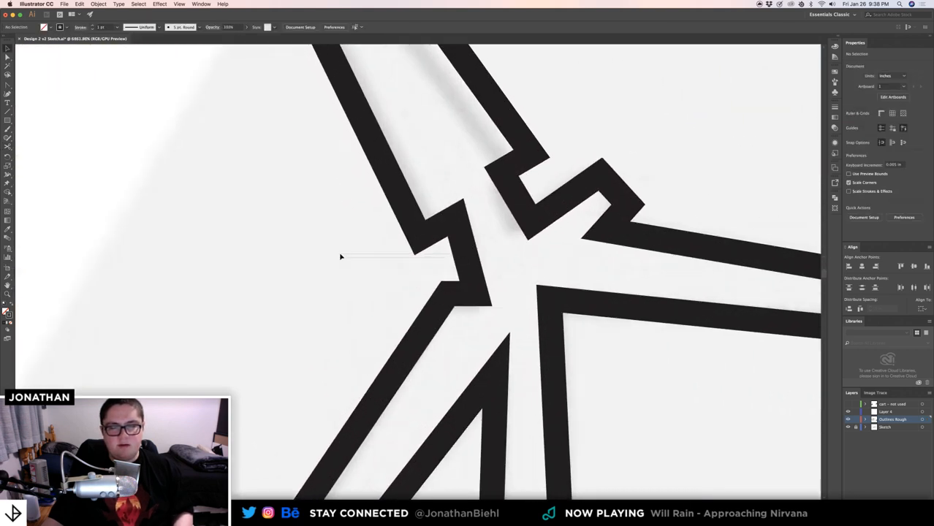
key(z)
drag(390, 261, 323, 246)
key(v)
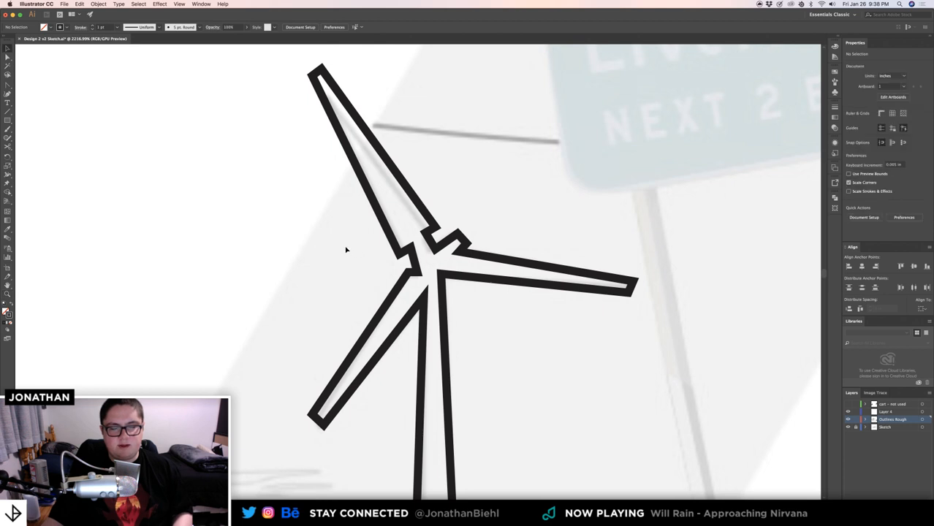
- Move the inner hub corner anchor between the upper and lower blades slightly up and outward
drag(516, 298, 546, 356)
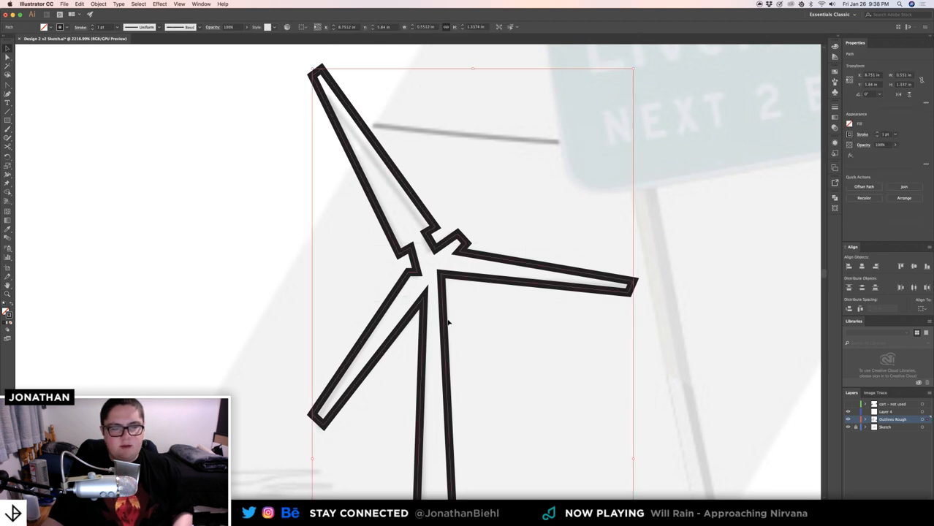
click(426, 299)
scroll(427, 265, up, 2)
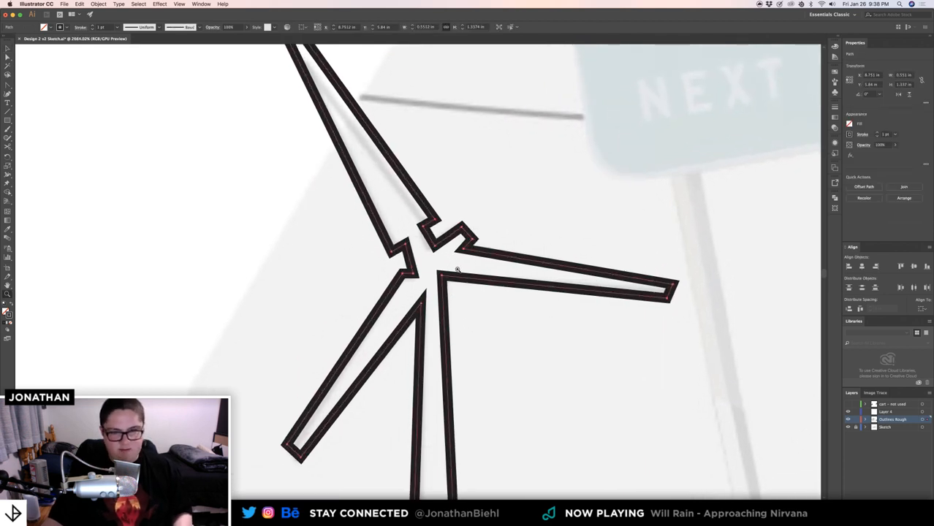
click(405, 293)
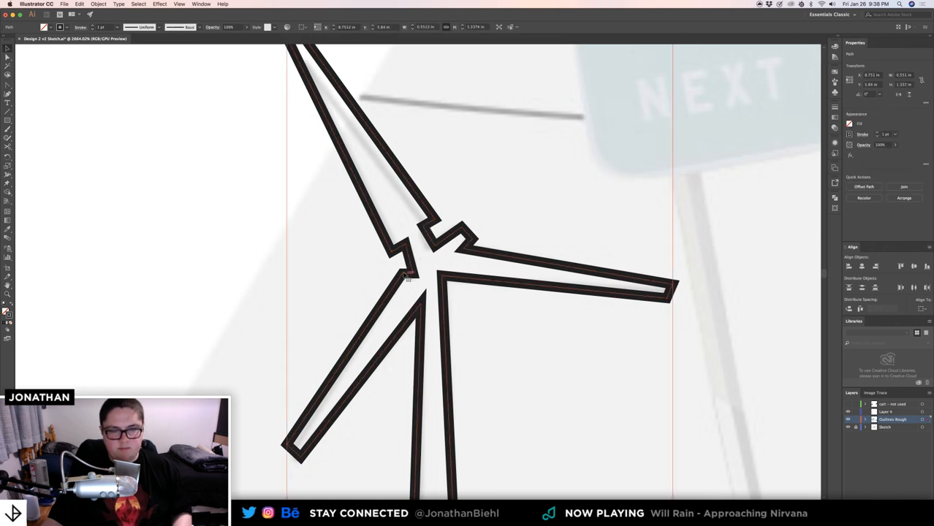
scroll(405, 291, up, 3)
key(p)
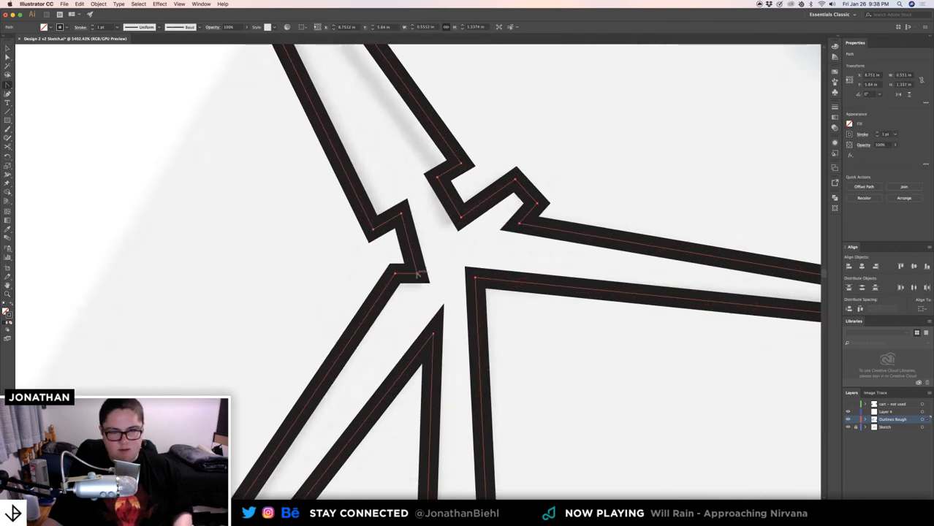
click(420, 269)
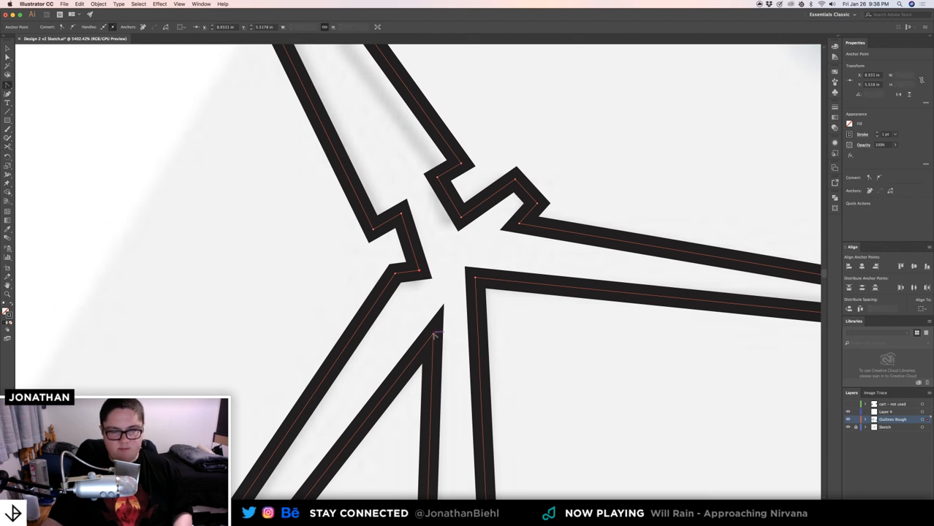
key(v)
click(342, 251)
- Give the large turbine outline's stroke round joins and round caps, and deselect it
key(z)
drag(348, 247, 575, 345)
key(v)
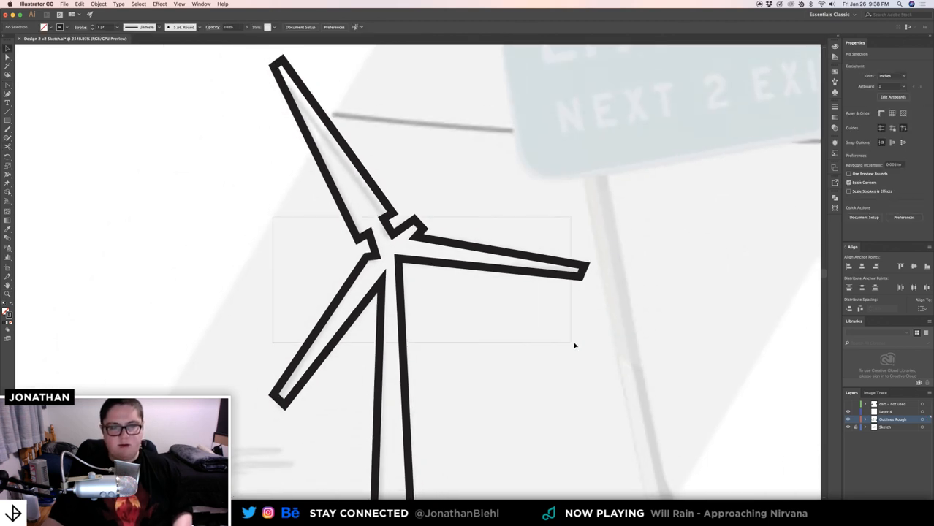
click(79, 27)
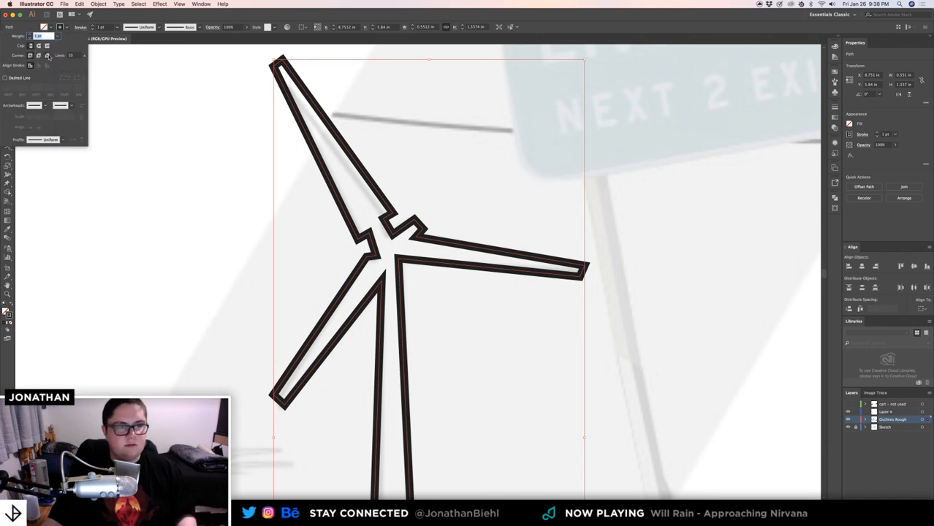
click(39, 55)
click(39, 46)
click(223, 157)
click(252, 177)
key(z)
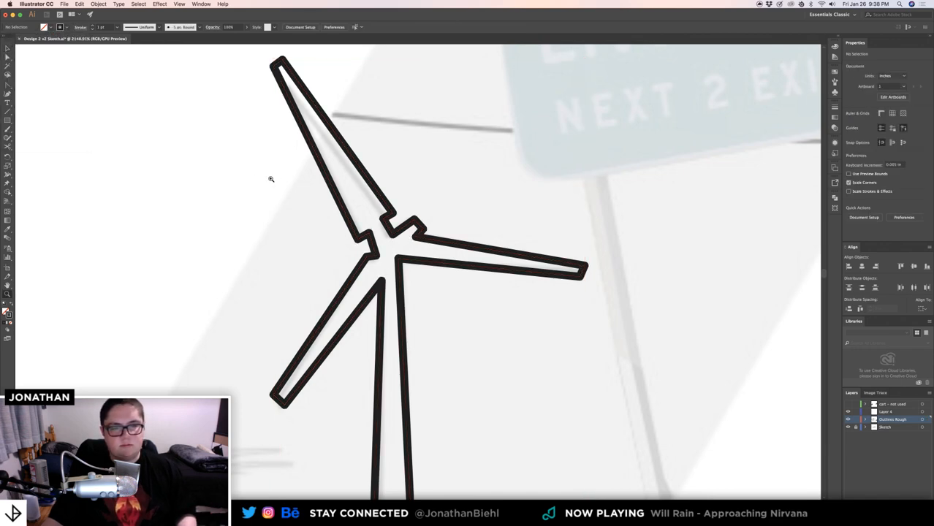
- Bring the wind turbine photo download.jpg from Finder onto the artboard over the turbine sketch
drag(271, 180, 134, 155)
mouse_move(325, 179)
mouse_down()
mouse_move(334, 175)
mouse_move(302, 164)
mouse_move(308, 182)
mouse_move(327, 183)
mouse_up()
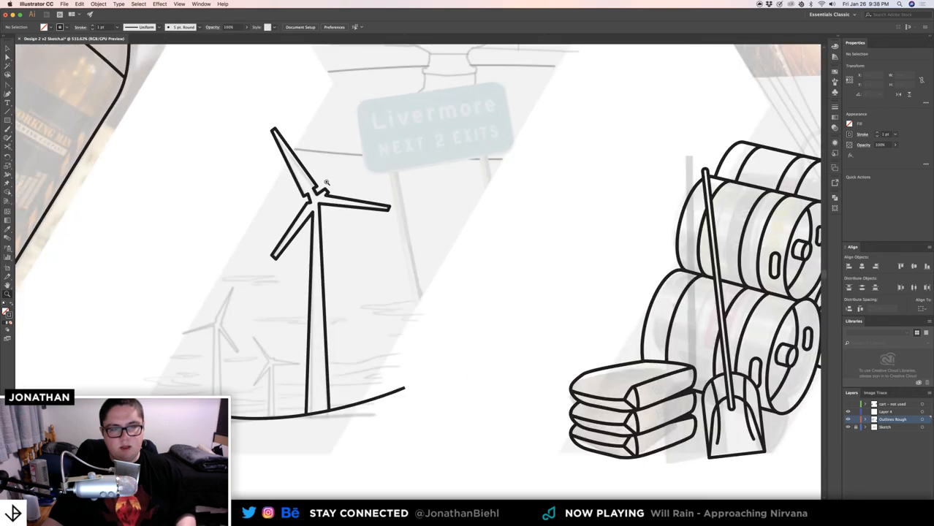
key(v)
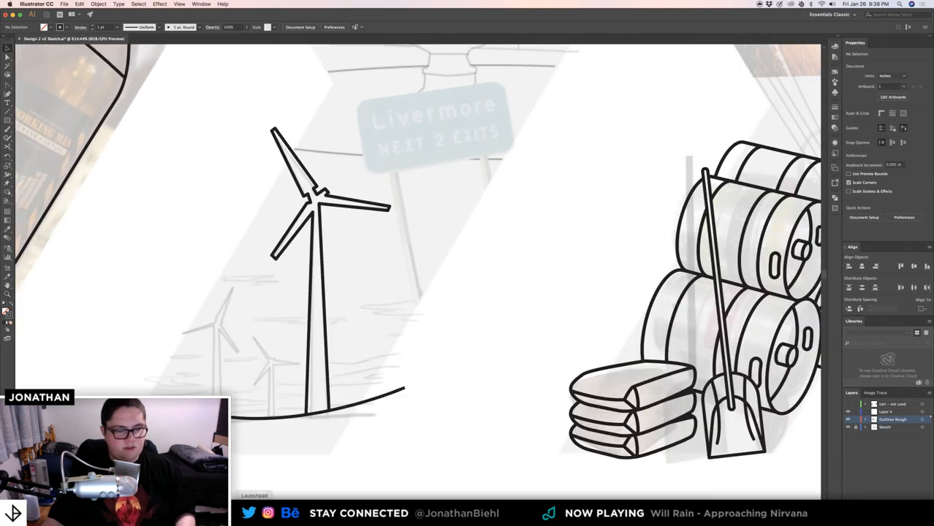
click(253, 512)
click(252, 512)
click(238, 511)
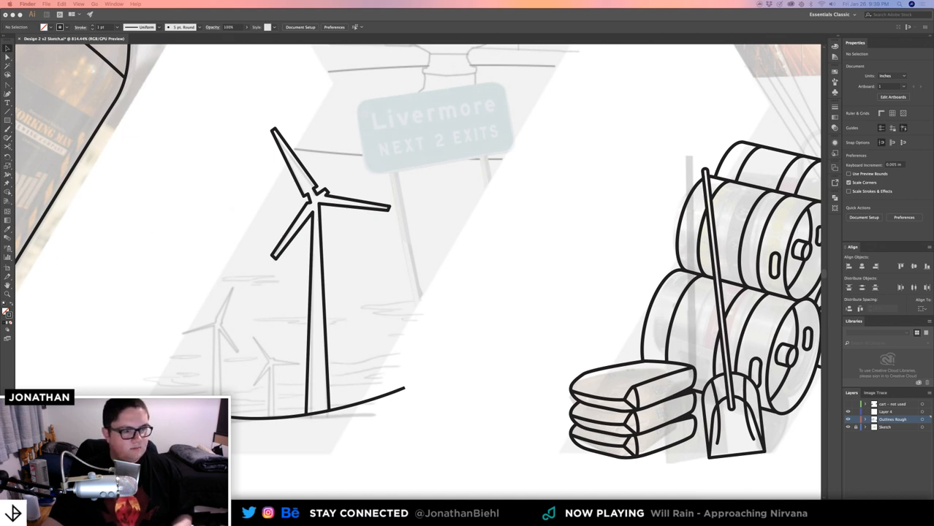
drag(330, 238, 340, 239)
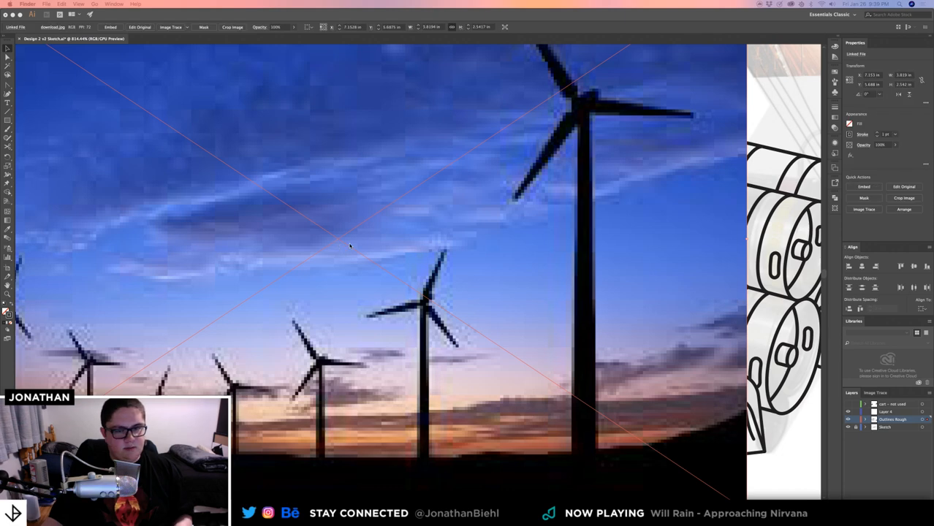
- Scale the wind turbine photo down to about 1.49 in wide and set its opacity to 50%
click(351, 246)
key(z)
drag(451, 238, 370, 236)
key(v)
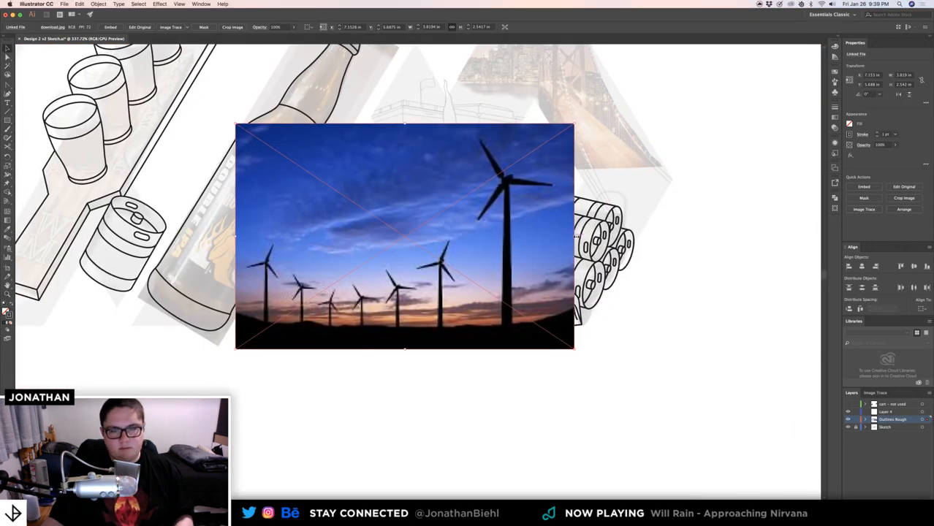
drag(576, 236, 470, 237)
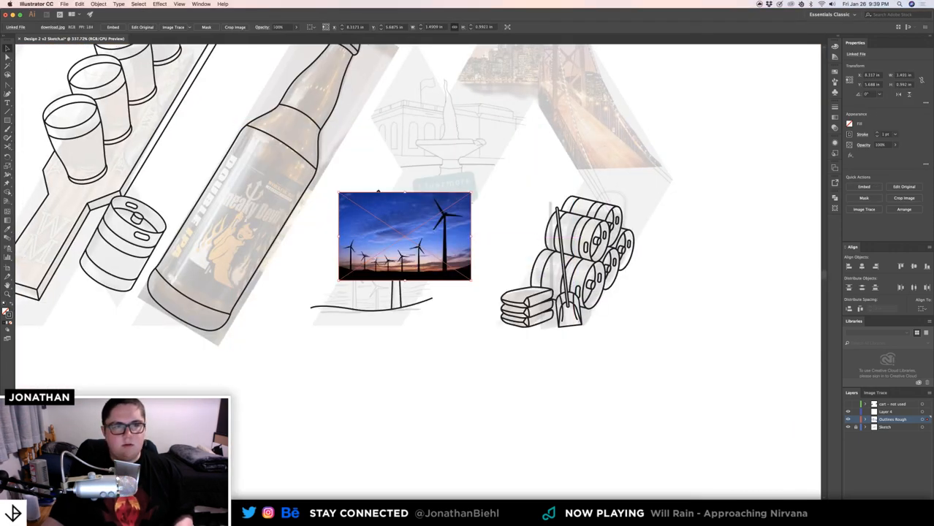
click(282, 27)
text(50)
key(Return)
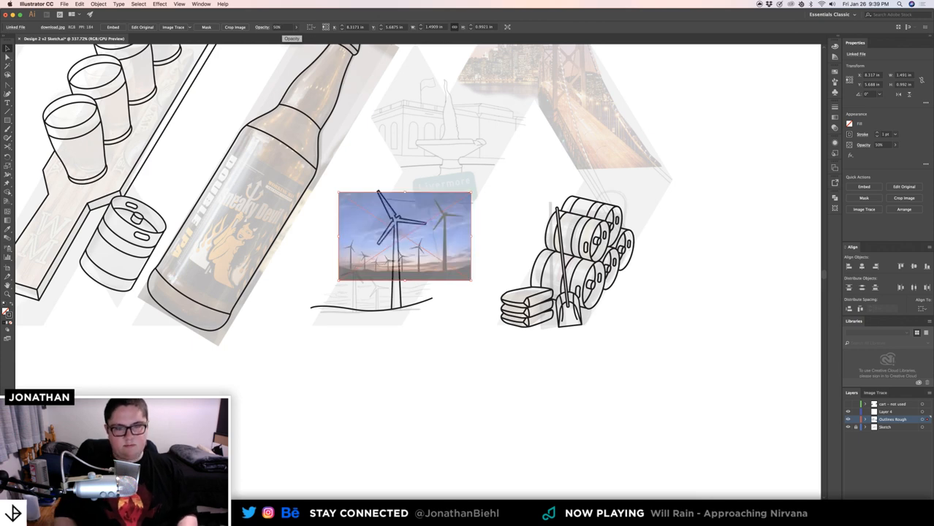
- Enlarge the wind turbine photo to about 3.08 in wide and fit it over the sketched turbines
scroll(516, 213, up, 3)
drag(397, 269, 318, 348)
drag(362, 253, 440, 199)
drag(411, 282, 414, 222)
drag(370, 303, 403, 267)
drag(351, 330, 385, 303)
drag(503, 389, 615, 441)
drag(551, 366, 489, 395)
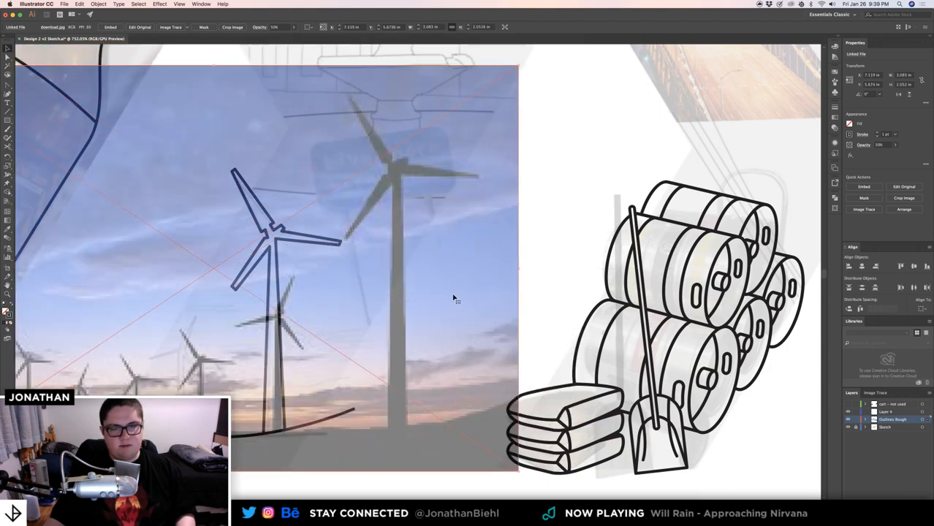
- Reposition the turbine photo so its largest turbine stands just right of the outlined turbine, under the road sign
click(537, 267)
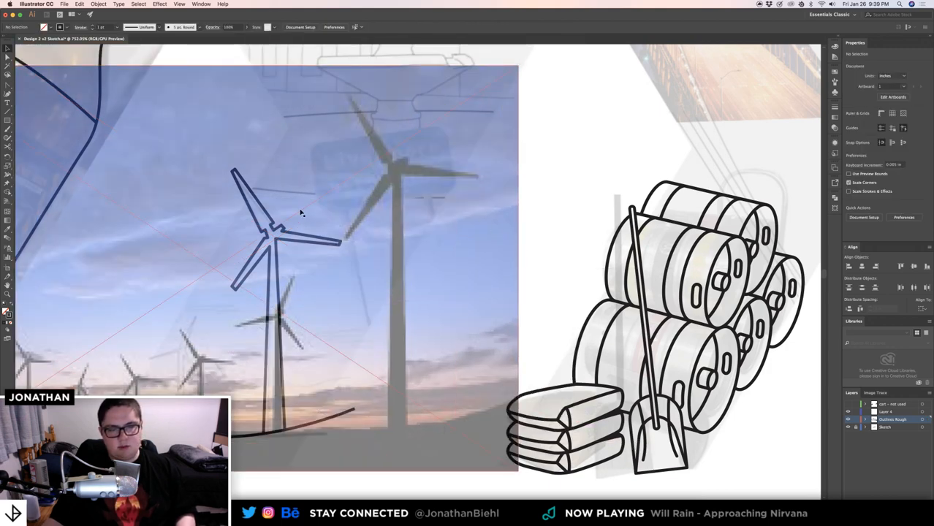
key(super+z)
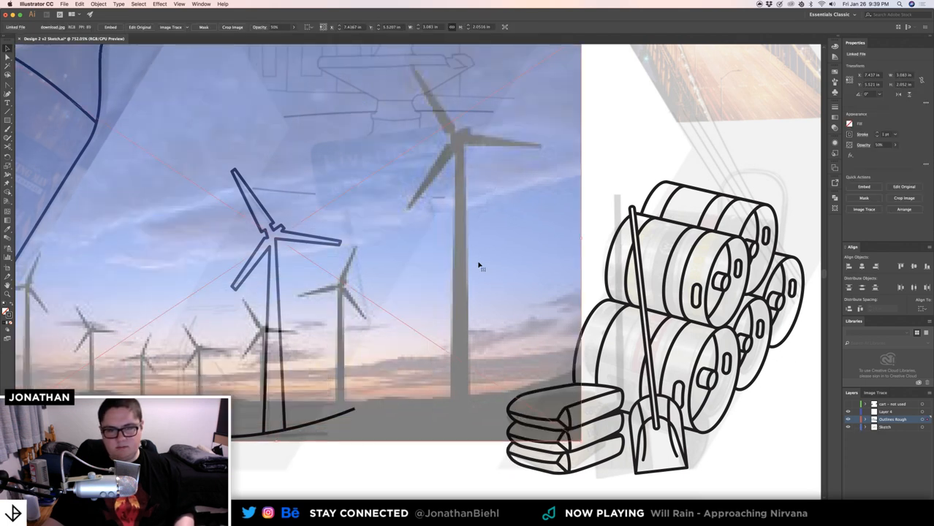
key(c)
click(436, 285)
click(532, 271)
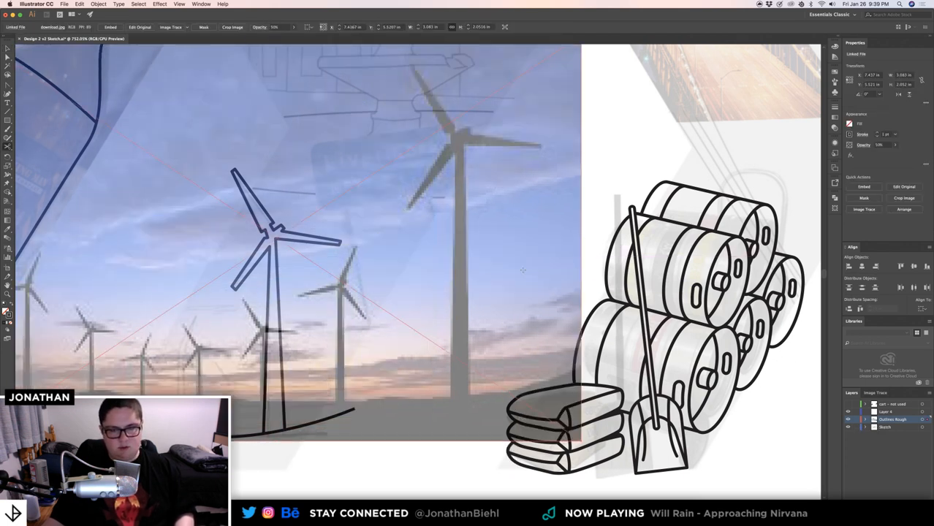
drag(459, 208, 415, 246)
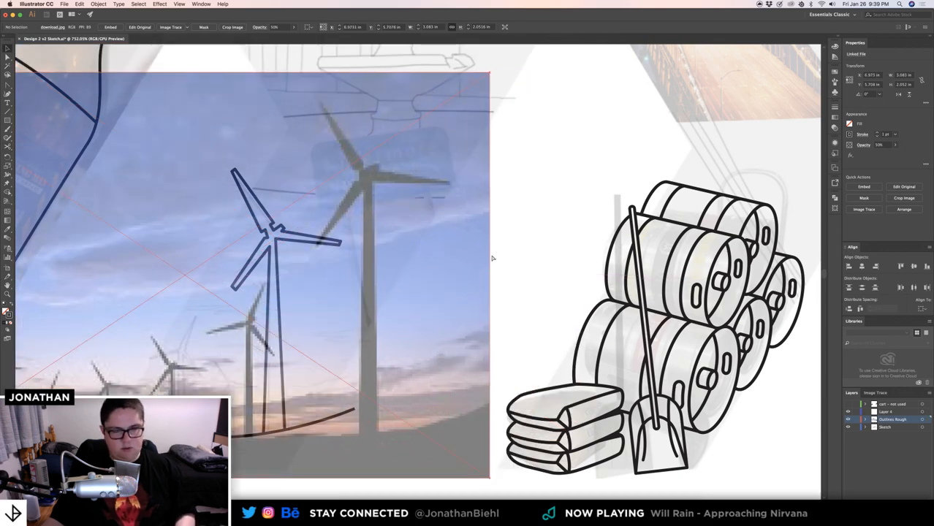
- Move the turbine photo in place onto the Sketch layer and lock that layer
key(Delete)
click(888, 428)
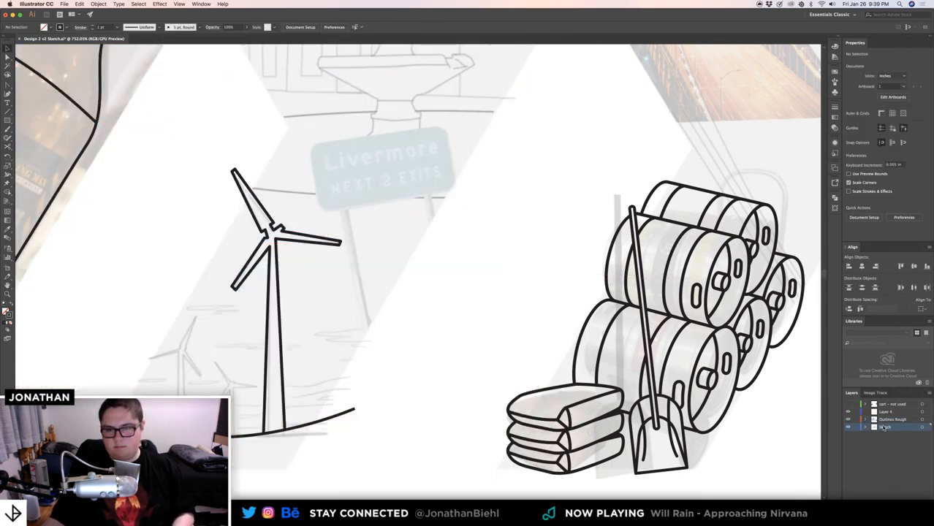
key(ctrl+z)
click(856, 427)
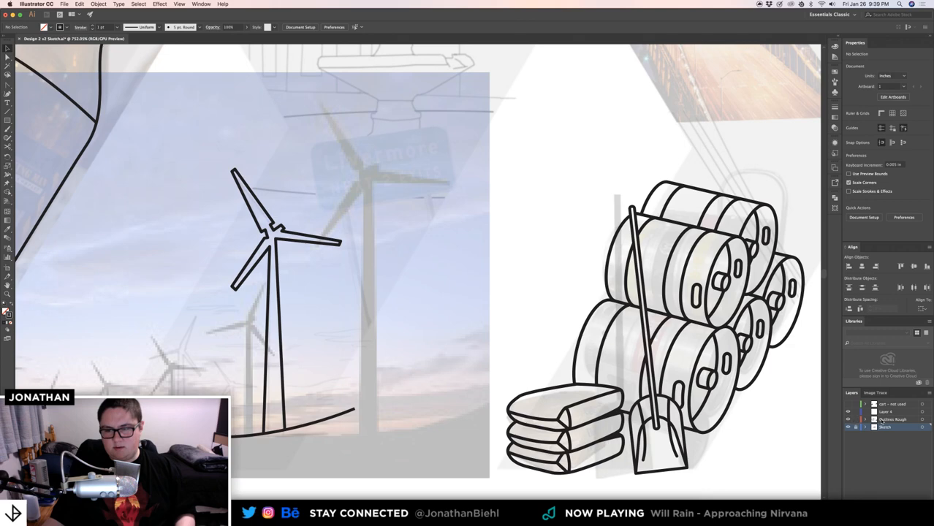
- Make the Outlines Rough layer active and delete the existing large turbine outline
click(881, 421)
drag(355, 244, 250, 283)
key(Delete)
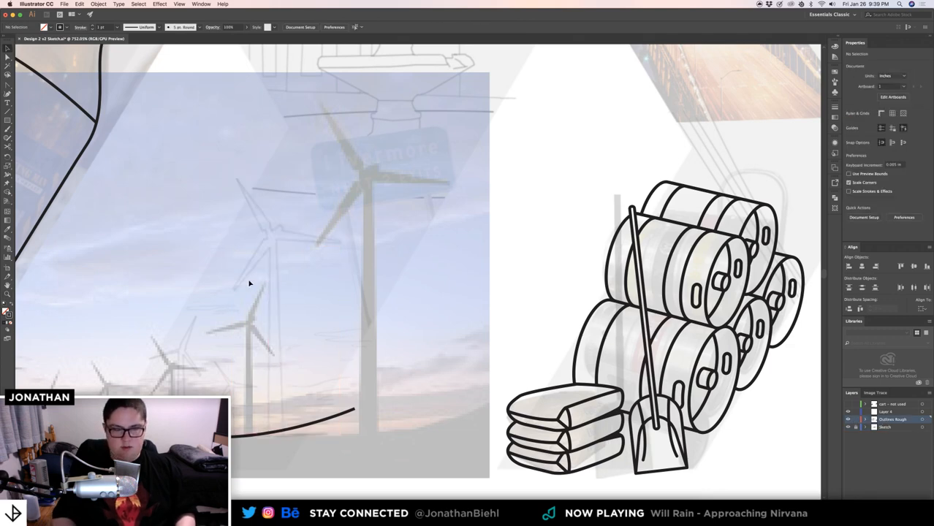
key(p)
scroll(377, 409, up, 2)
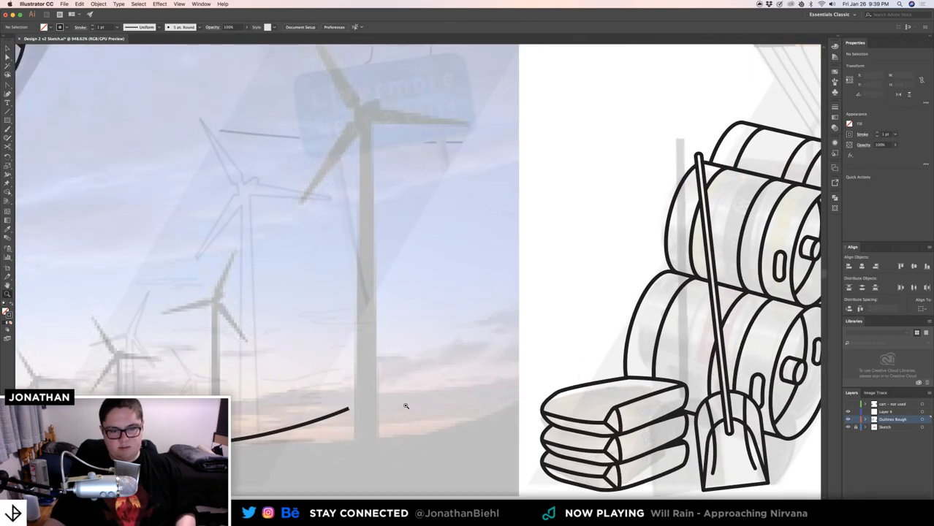
click(353, 443)
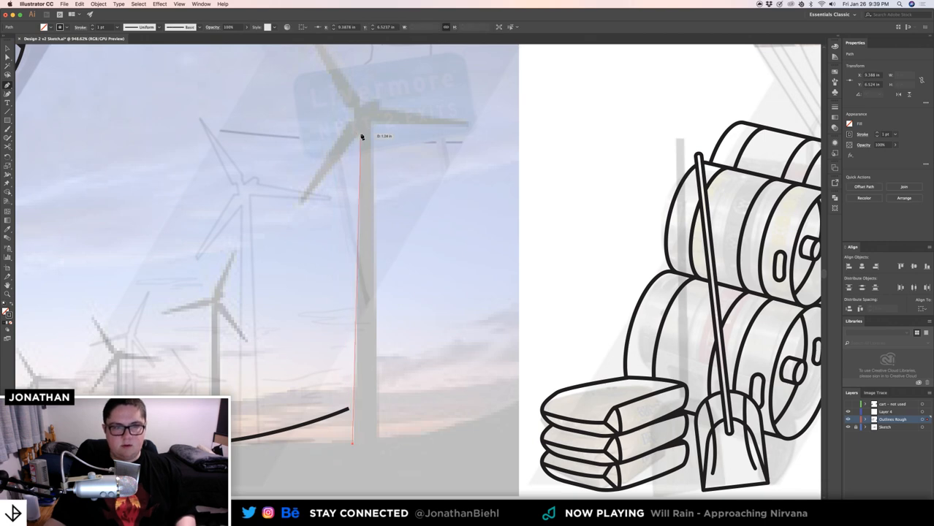
key(v)
key(Delete)
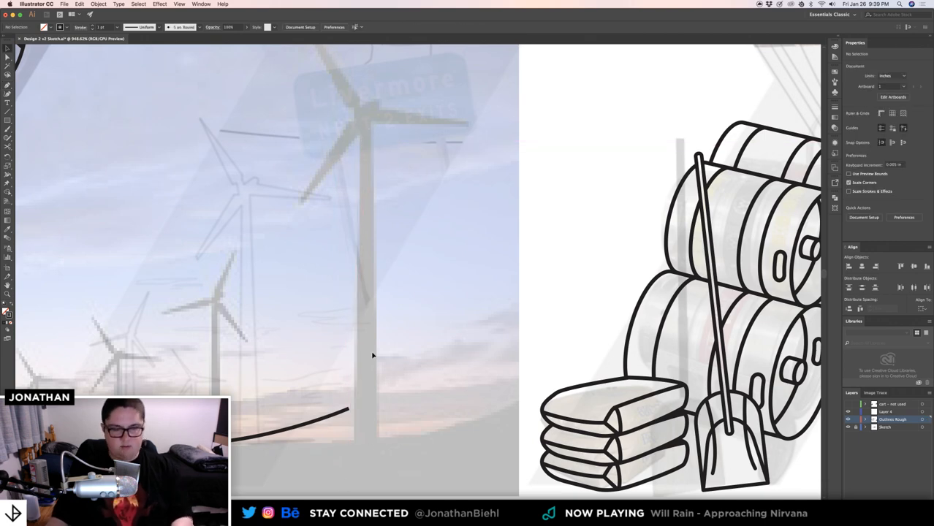
- Draw a short curved path along the lower-left edge of the large photo turbine's hub
drag(361, 113, 346, 187)
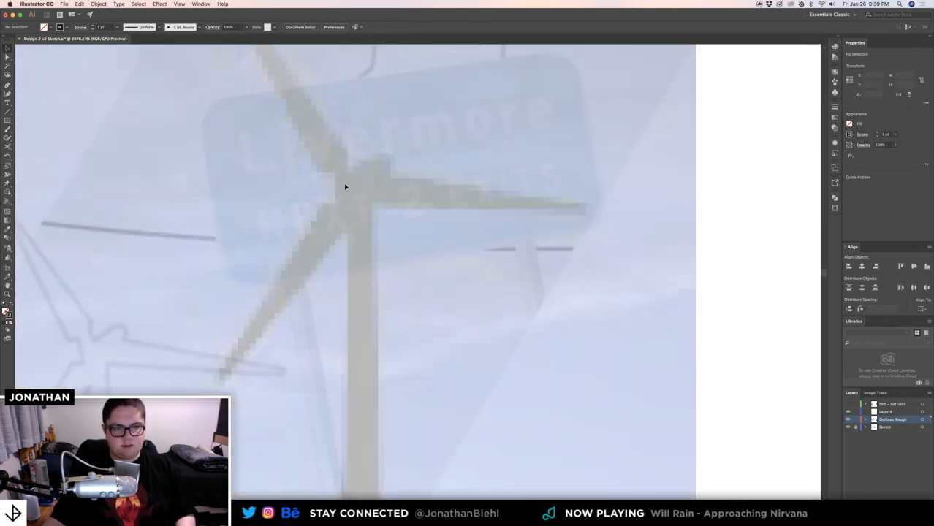
key(p)
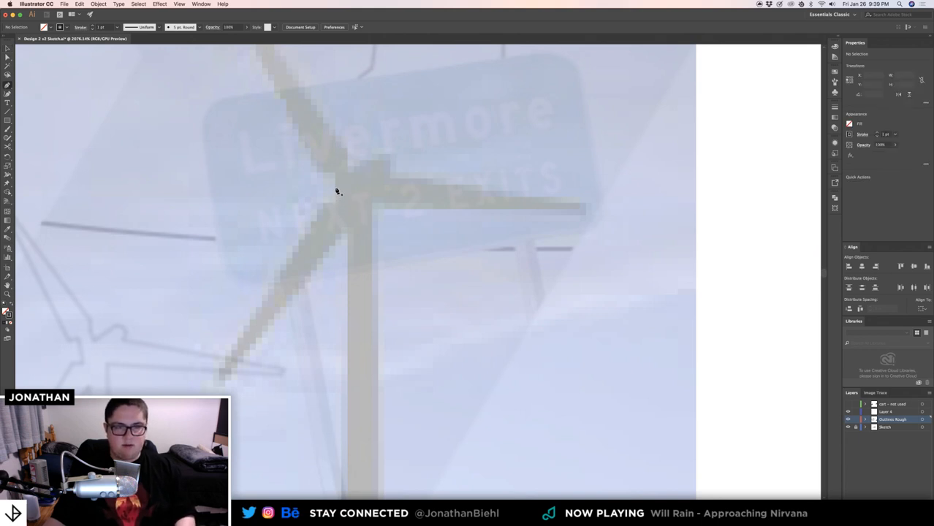
click(336, 190)
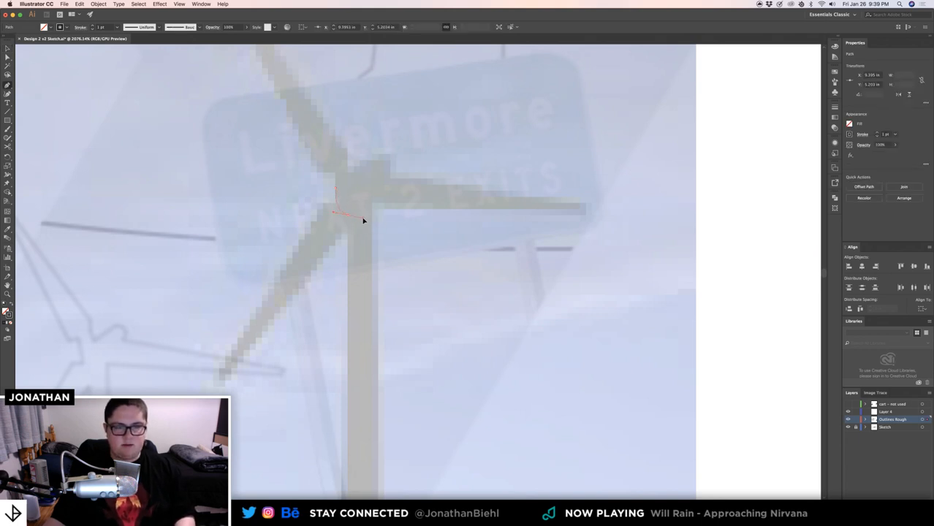
drag(372, 216, 372, 208)
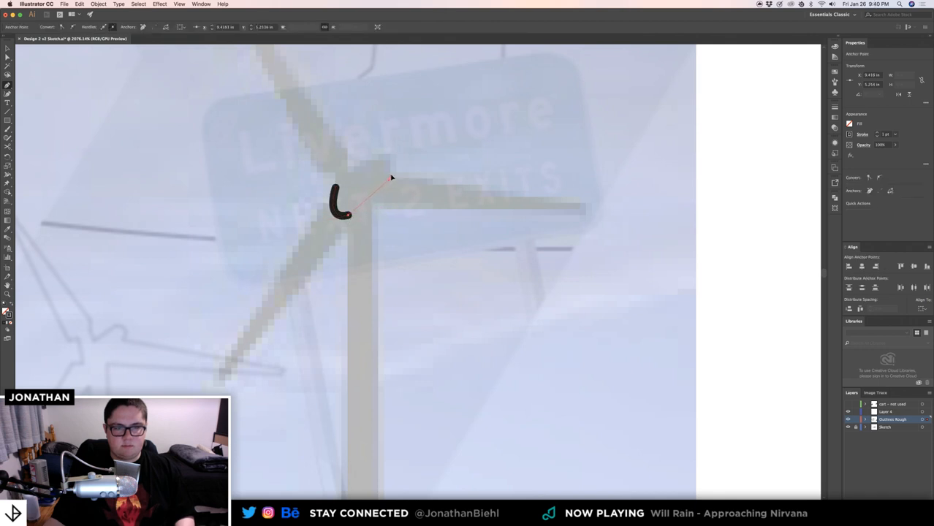
- Try to close the hub outline with a corner at its upper right, and undo those added segments
click(393, 175)
drag(357, 165, 255, 183)
click(336, 187)
key(v)
click(328, 165)
key(z)
drag(328, 190, 382, 191)
key(super+z)
key(super+z)
key(super+z)
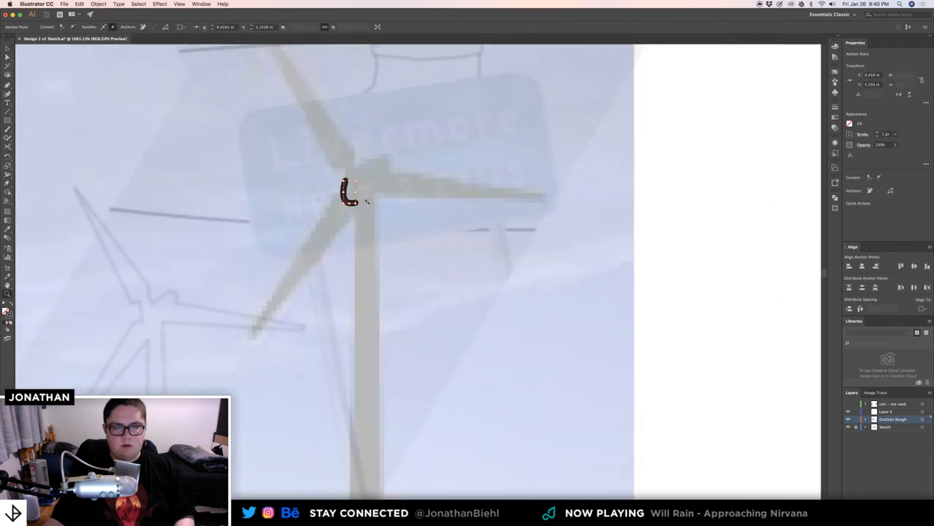
- Continue the hub path over its top to the upper-right corner and close it as a pointed oval
key(v)
click(370, 181)
key(p)
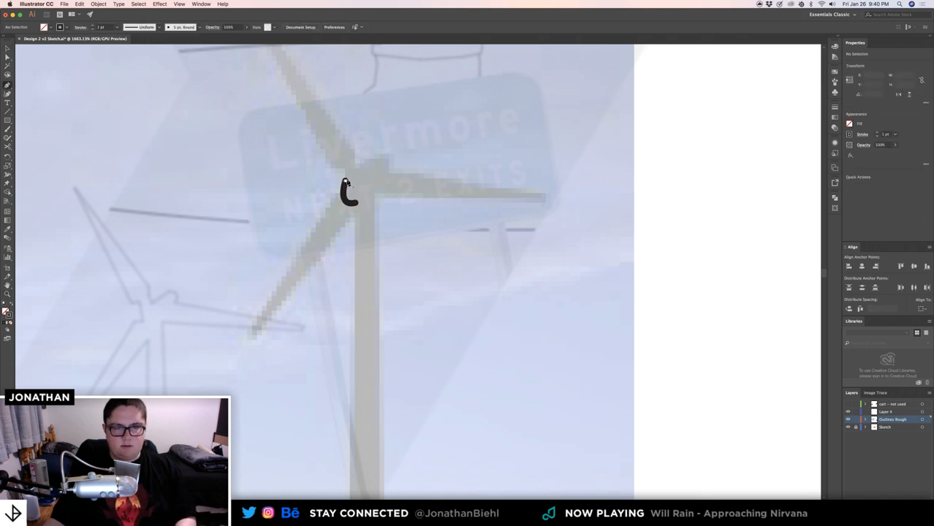
click(346, 182)
key(super+z)
drag(393, 158, 422, 158)
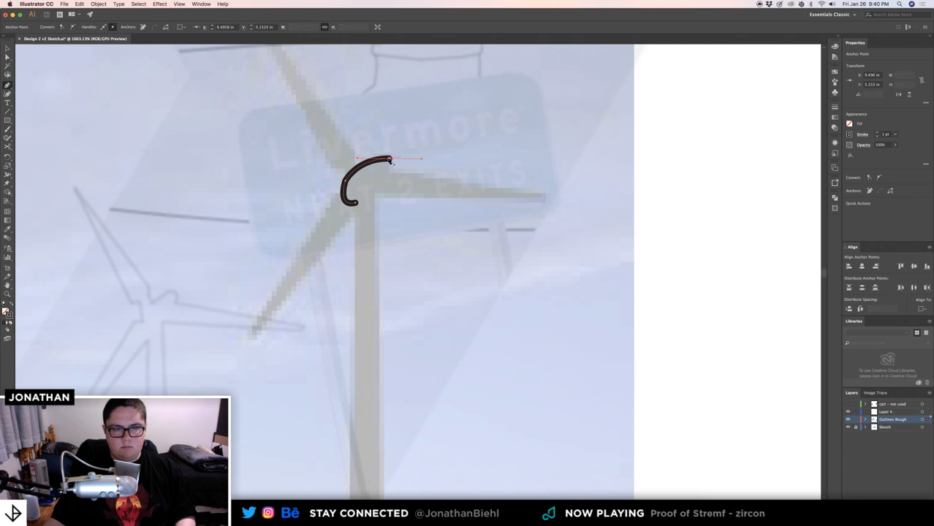
drag(356, 205, 316, 225)
key(v)
click(304, 208)
key(z)
drag(359, 196, 330, 197)
key(v)
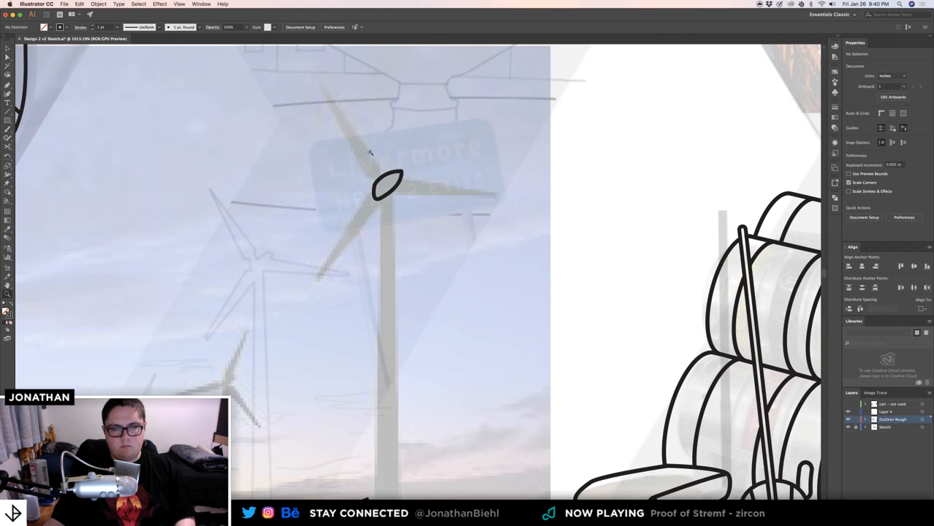
- Reshape the curve on the left side of the hub outline and deselect it
drag(371, 152, 394, 165)
key(v)
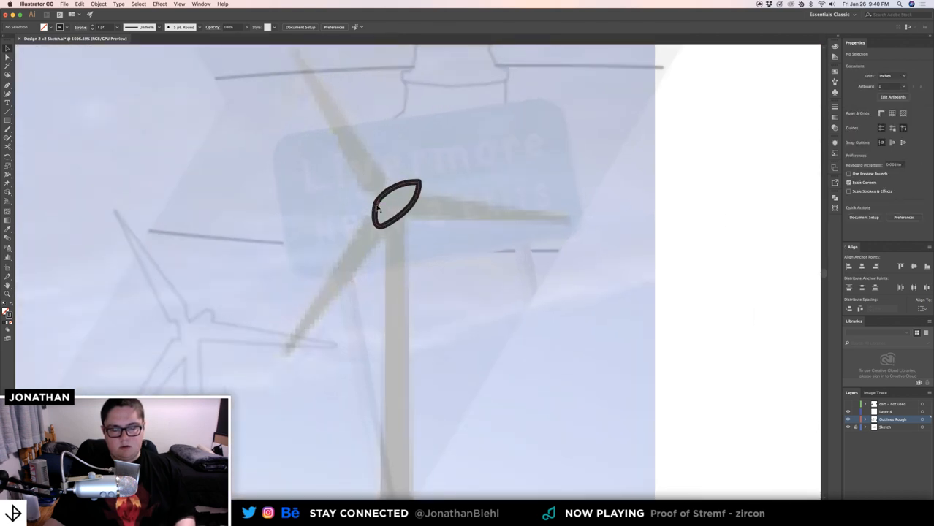
click(377, 209)
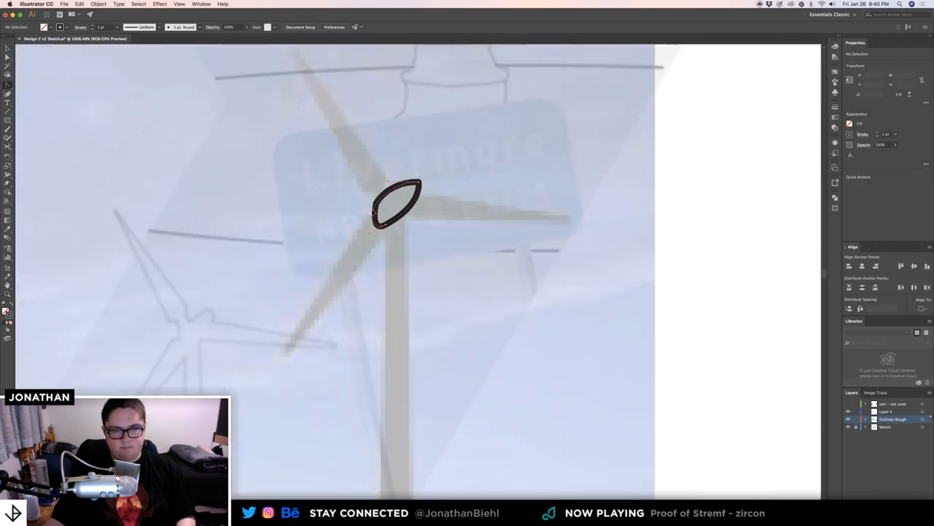
click(373, 211)
key(v)
click(346, 207)
key(z)
mouse_move(402, 227)
mouse_down()
mouse_move(471, 231)
mouse_move(442, 251)
mouse_move(399, 190)
mouse_up()
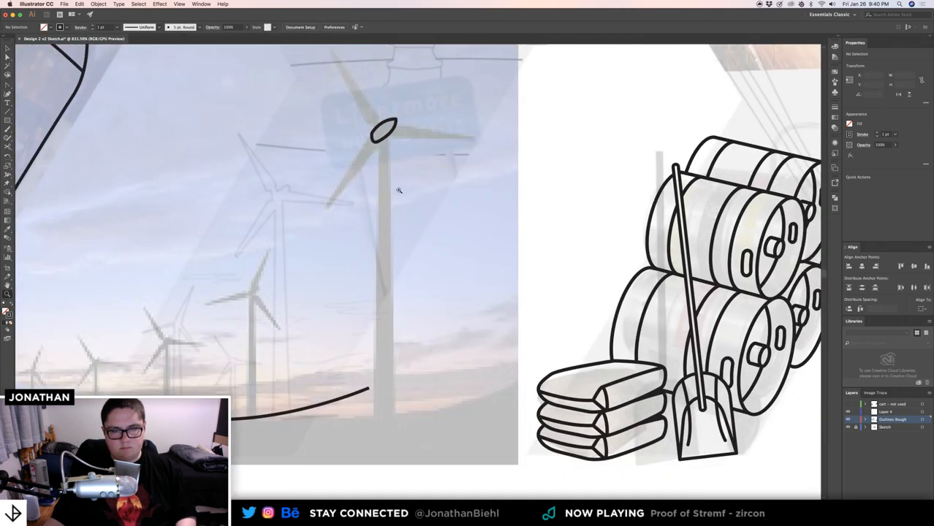
- Outline the turbine's tapered tower from the hub's lower edge to the ground and back up, following the photo
key(v)
key(p)
click(378, 142)
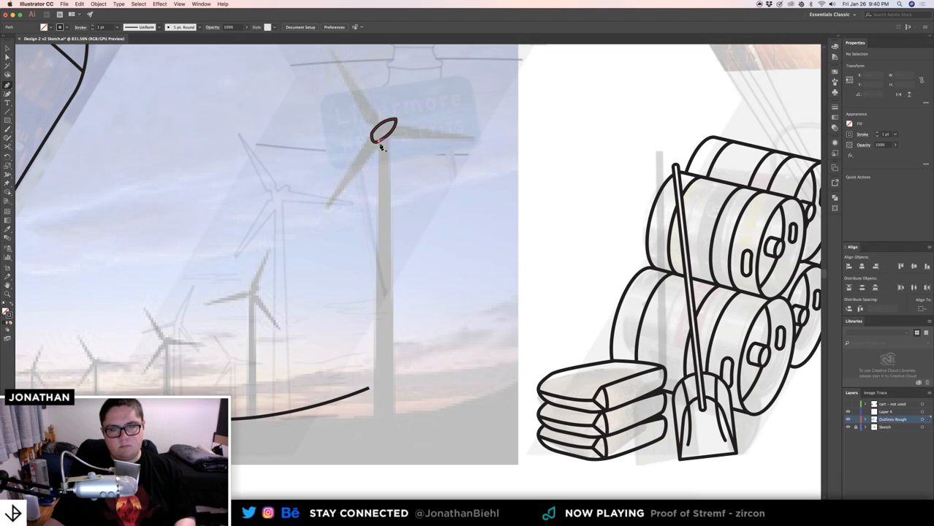
click(371, 418)
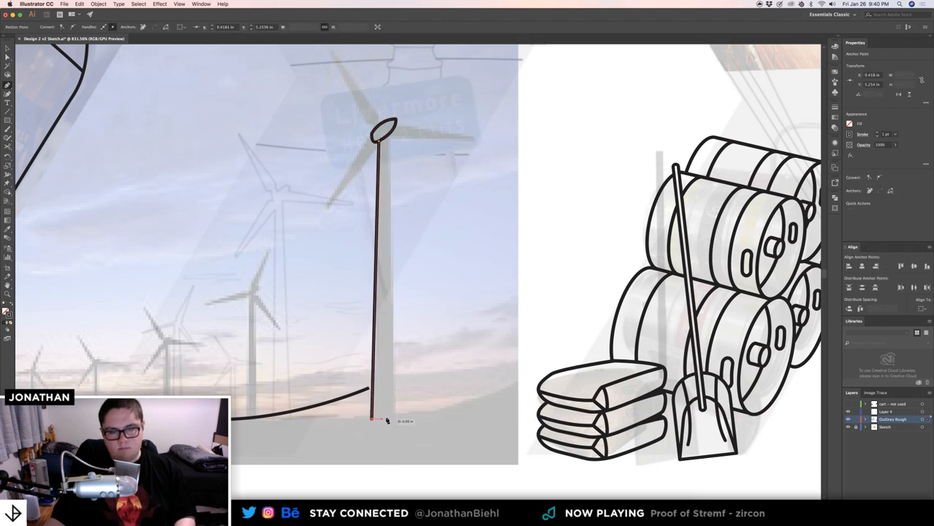
click(396, 420)
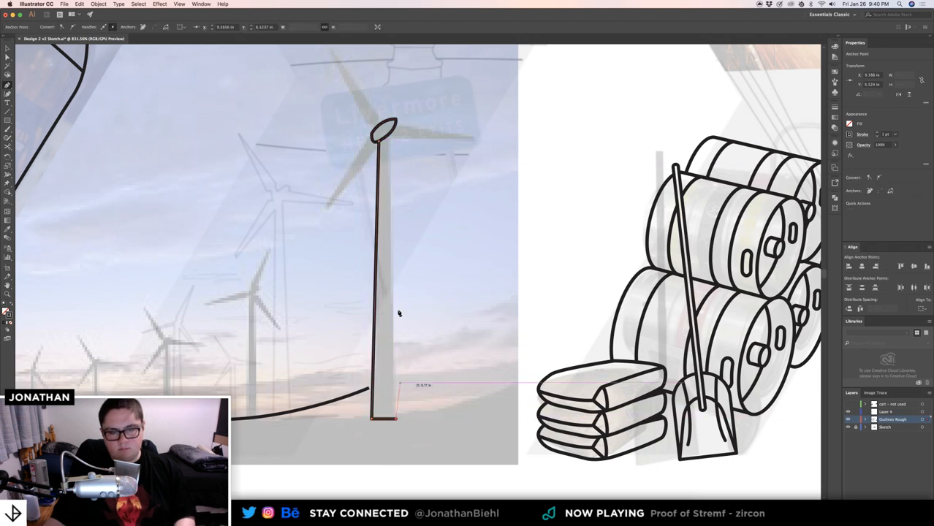
click(390, 135)
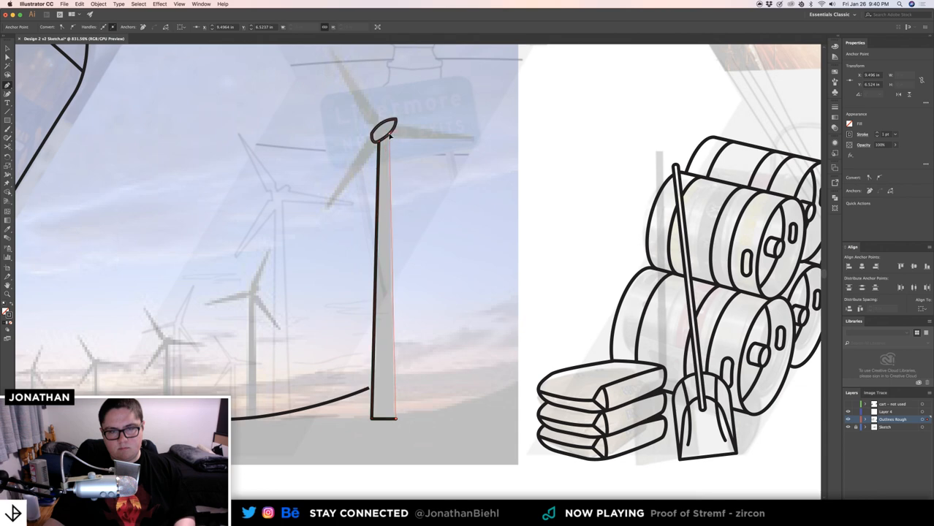
- Outline the turbine's upper-left blade from the top of the hub out to its tip and back to the hub, following the photo
drag(383, 121, 404, 229)
key(p)
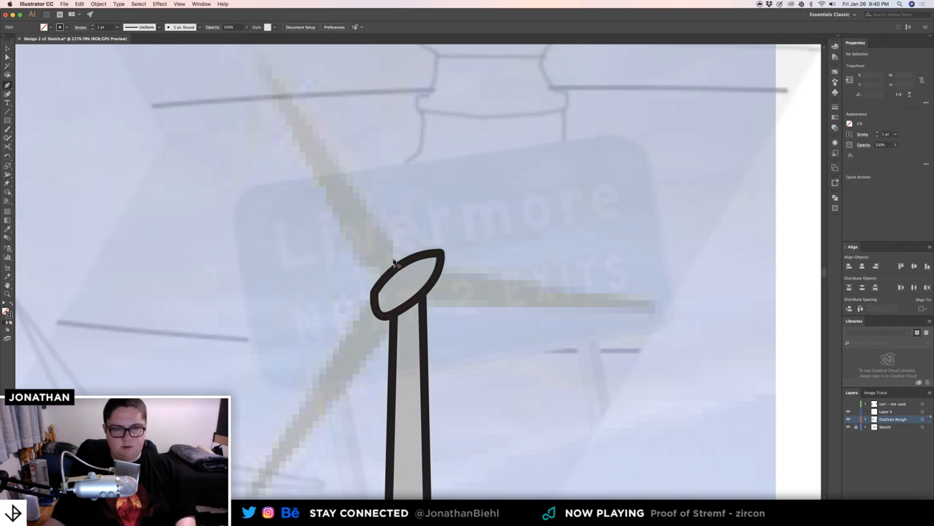
drag(394, 259, 392, 247)
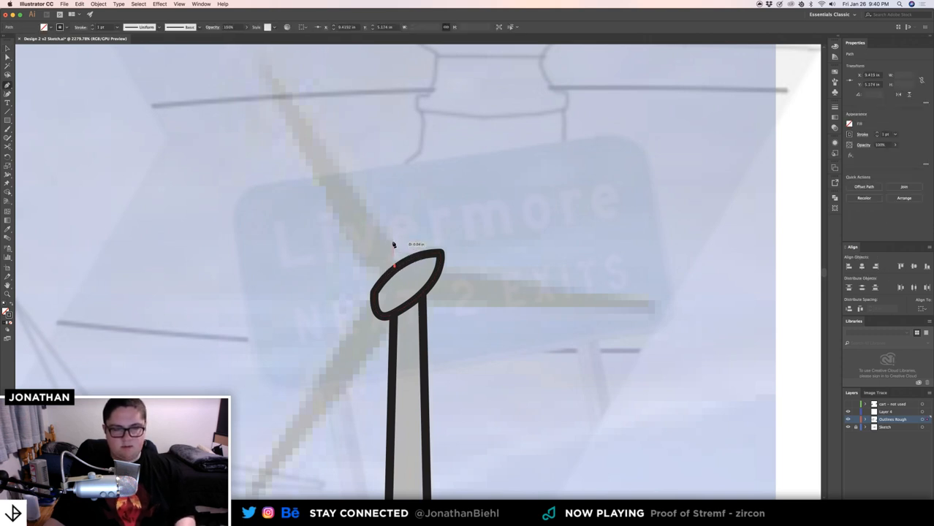
click(393, 240)
drag(362, 168, 405, 223)
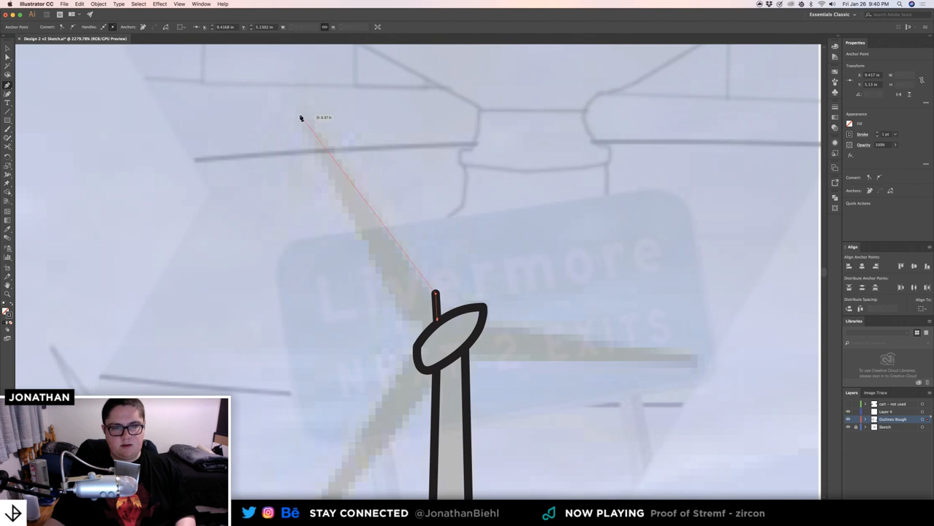
click(300, 111)
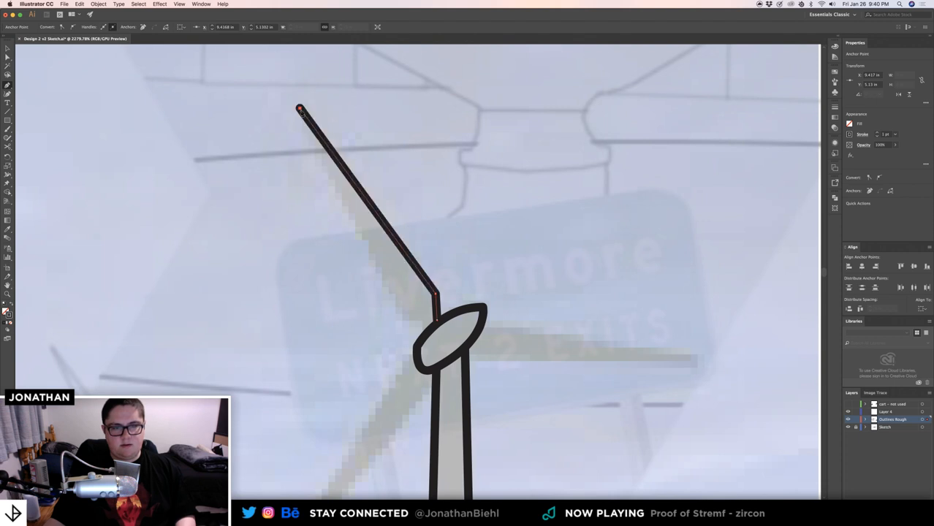
click(402, 319)
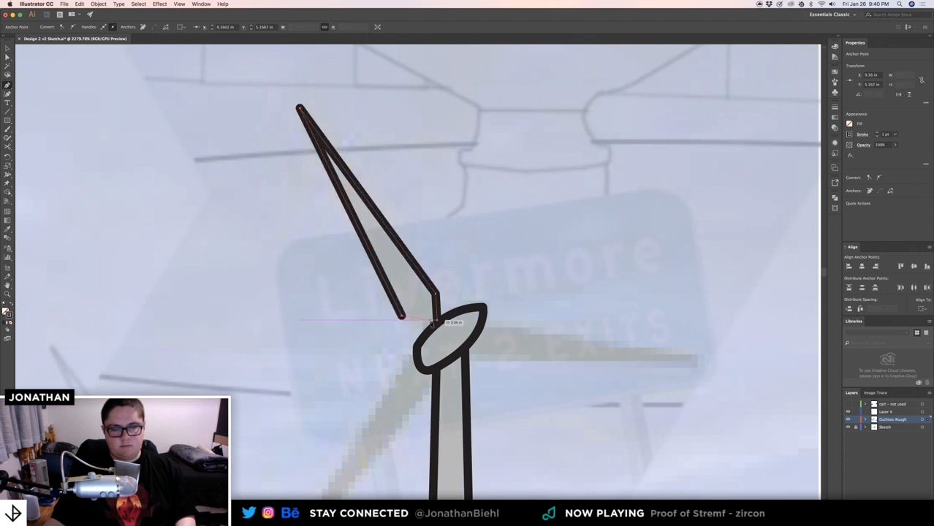
click(428, 330)
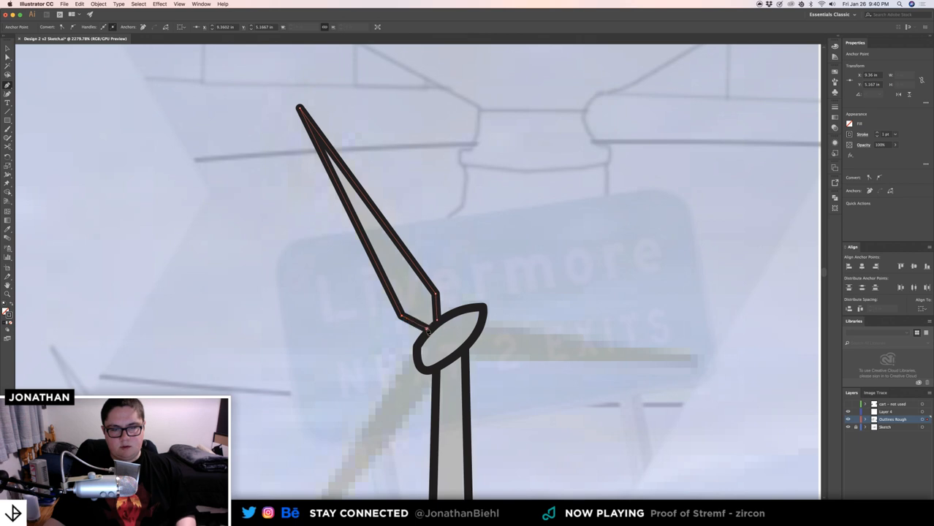
super+click(443, 303)
- Outline the right-hand blade from the hub's upper-right edge to its pointed tip and back along the underside to the tower
key(z)
drag(431, 261, 380, 256)
drag(398, 342, 311, 281)
key(v)
key(p)
super+click(379, 227)
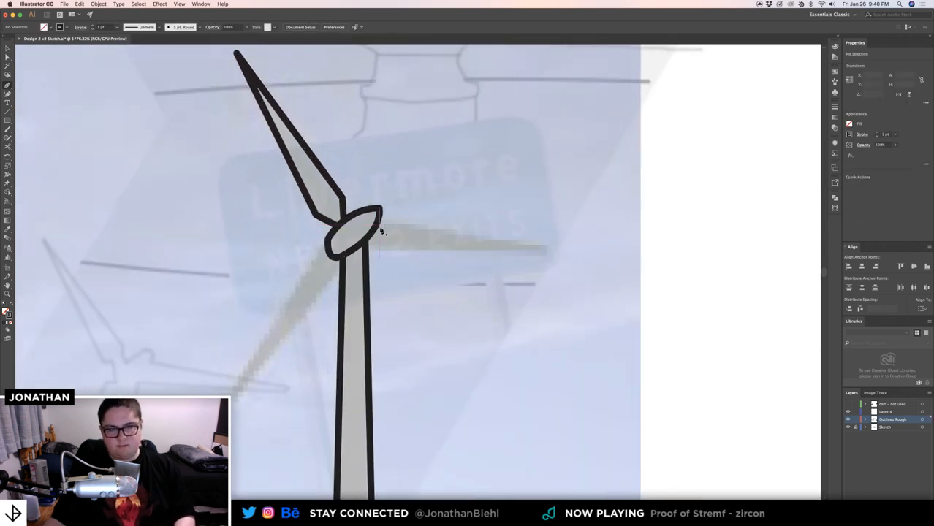
click(378, 219)
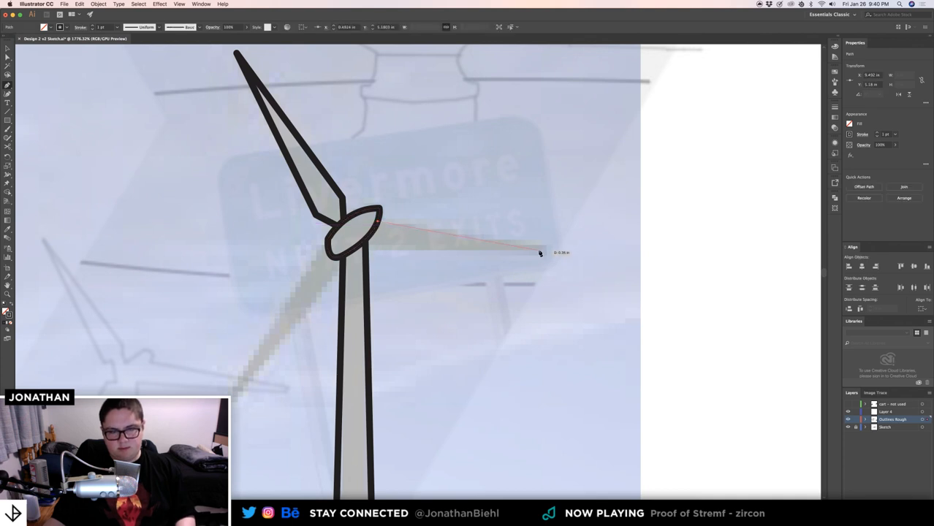
click(548, 245)
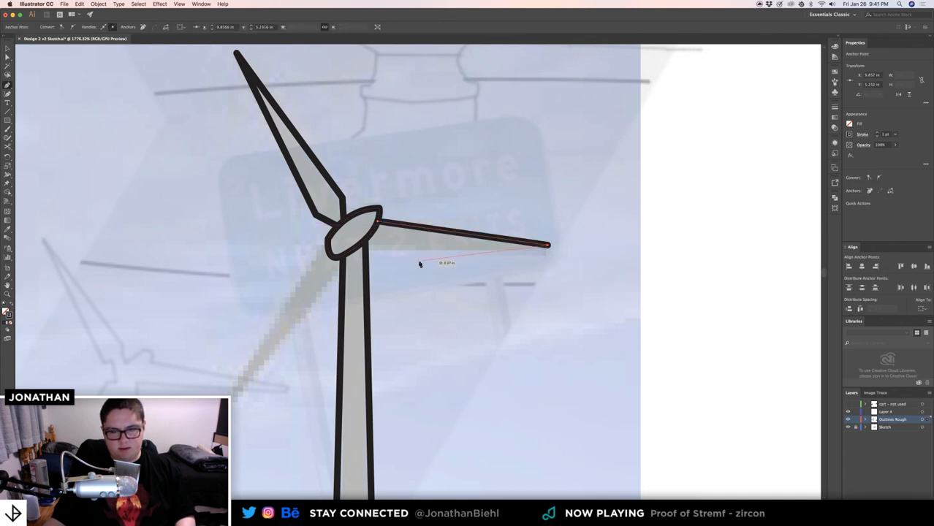
click(366, 249)
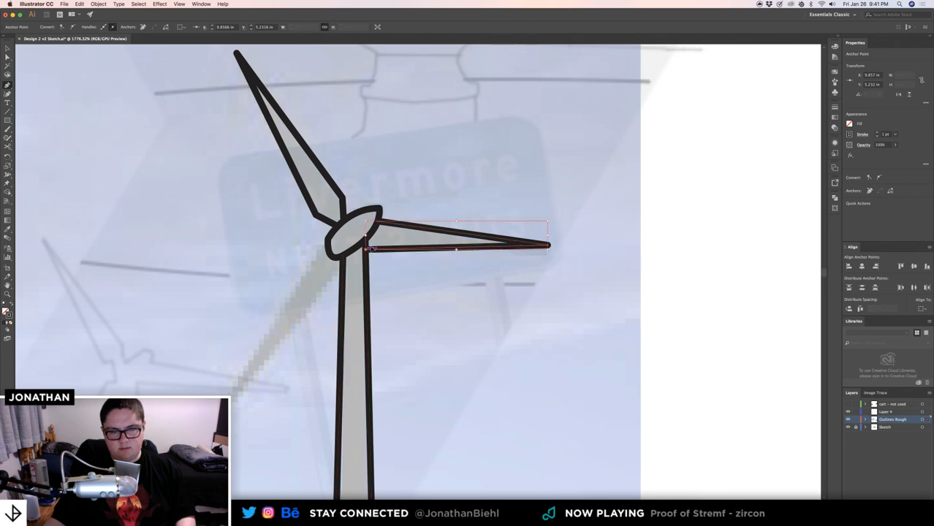
super+click(417, 210)
- Draw the outer edge of the lower-left blade from the hub's left side down to the blade tip in the photo
key(z)
drag(401, 214, 311, 215)
drag(354, 236, 394, 237)
key(p)
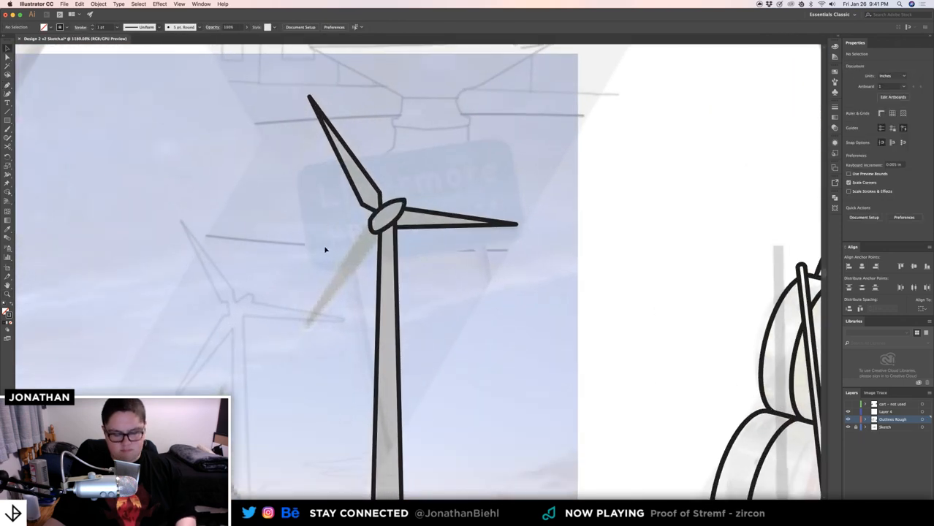
click(370, 228)
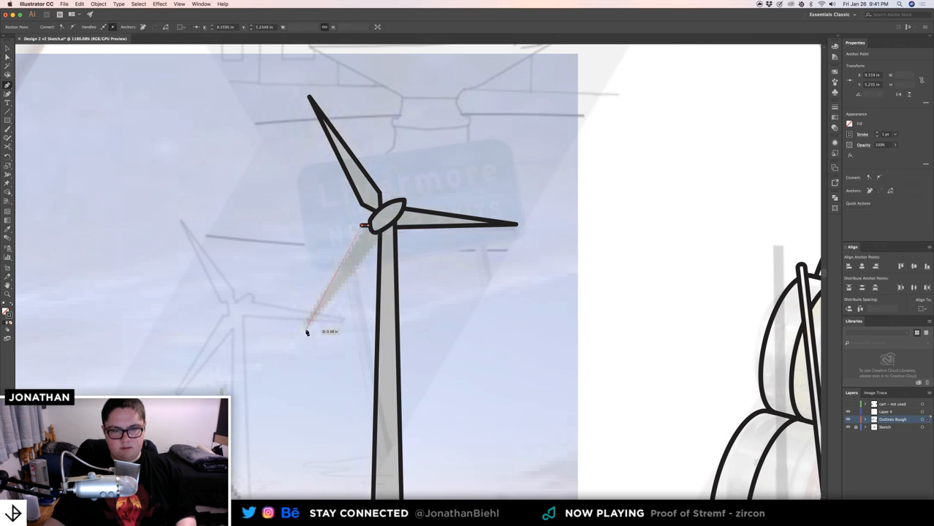
click(307, 331)
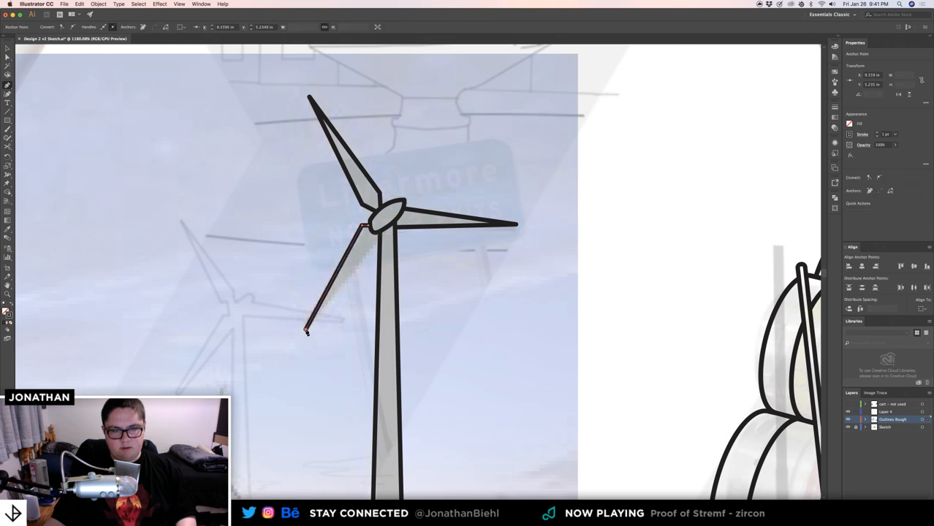
- Try to bring the lower-left blade's inner edge back to the tower, and undo the misplaced point
click(380, 249)
super+click(435, 251)
key(z)
key(super+z)
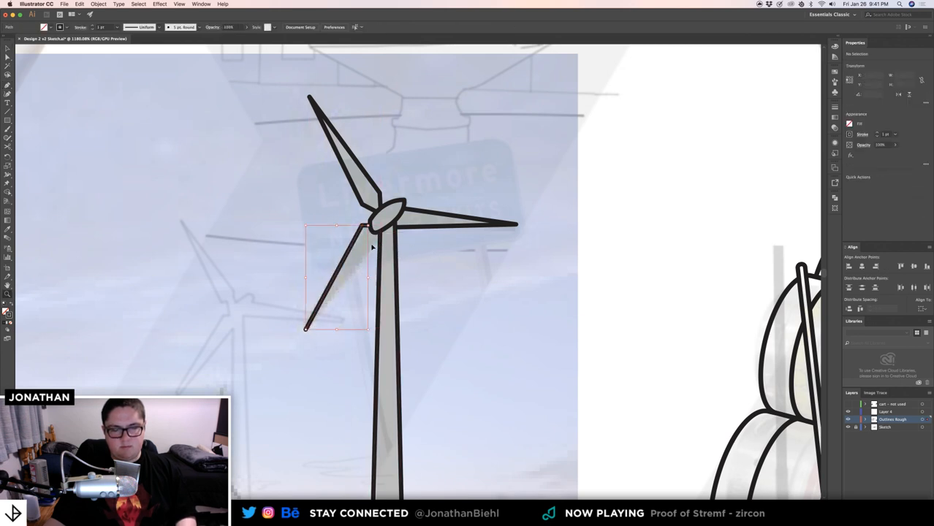
drag(380, 248, 439, 258)
key(super+z)
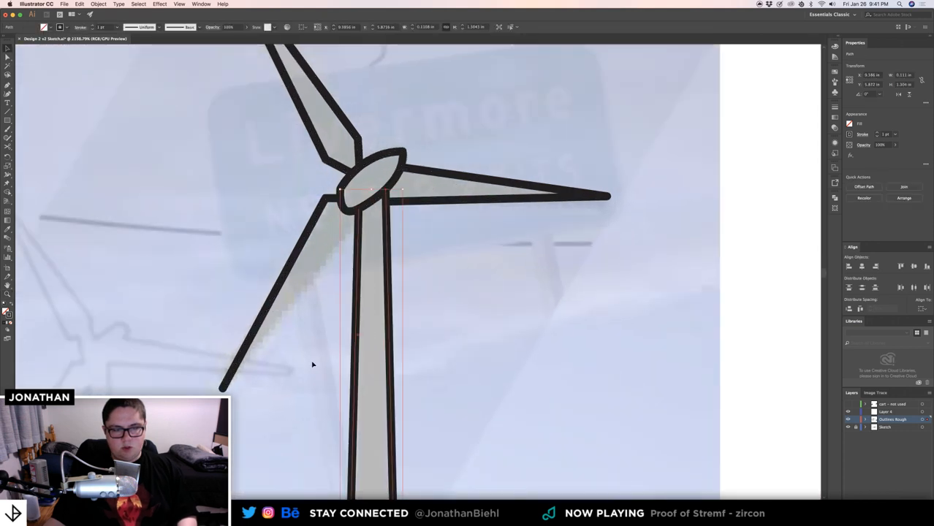
super+click(312, 364)
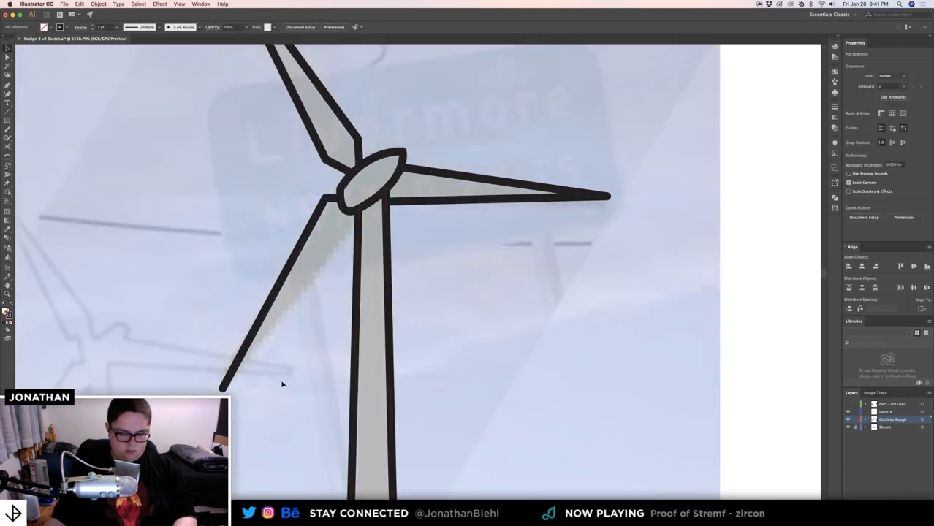
- Continue the lower-left blade from its tip with a straight inner edge ending on the tower's left side, and deselect it
click(223, 388)
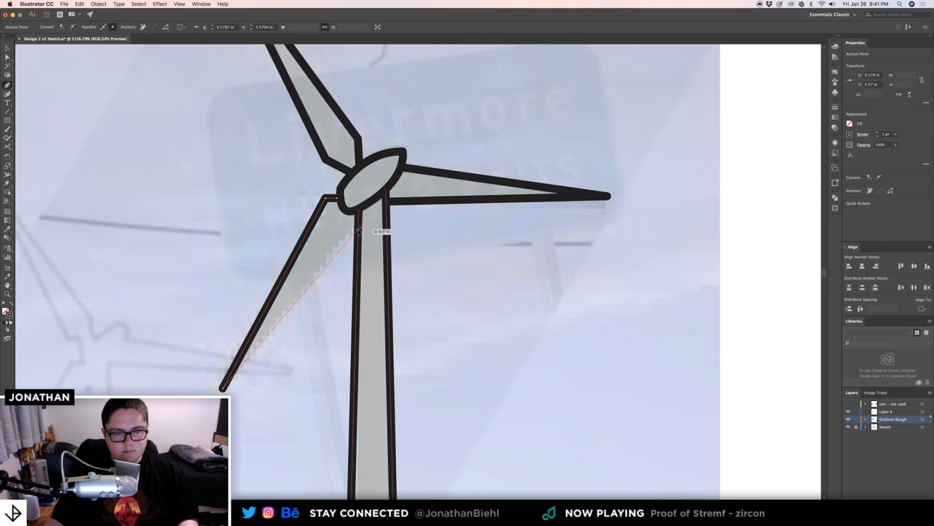
click(357, 231)
super+click(374, 231)
key(super+space)
drag(366, 233, 241, 238)
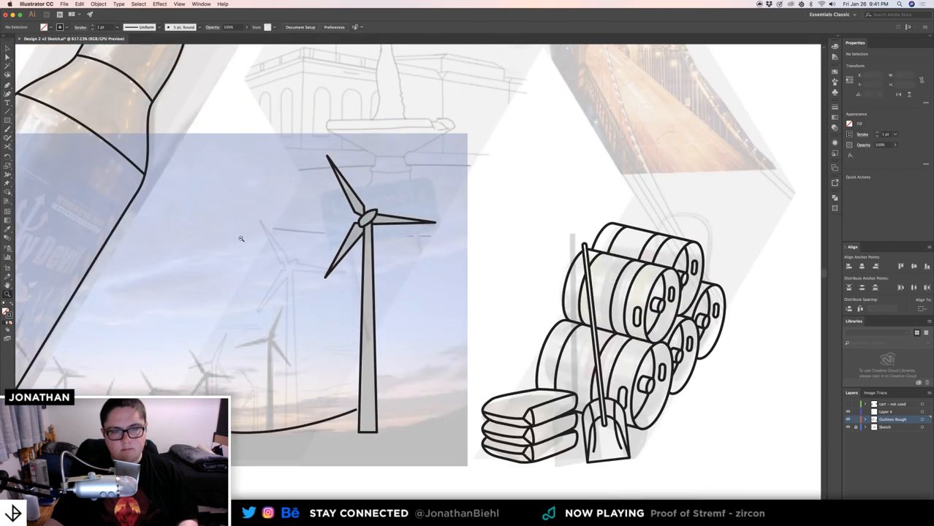
drag(296, 244, 290, 244)
key(v)
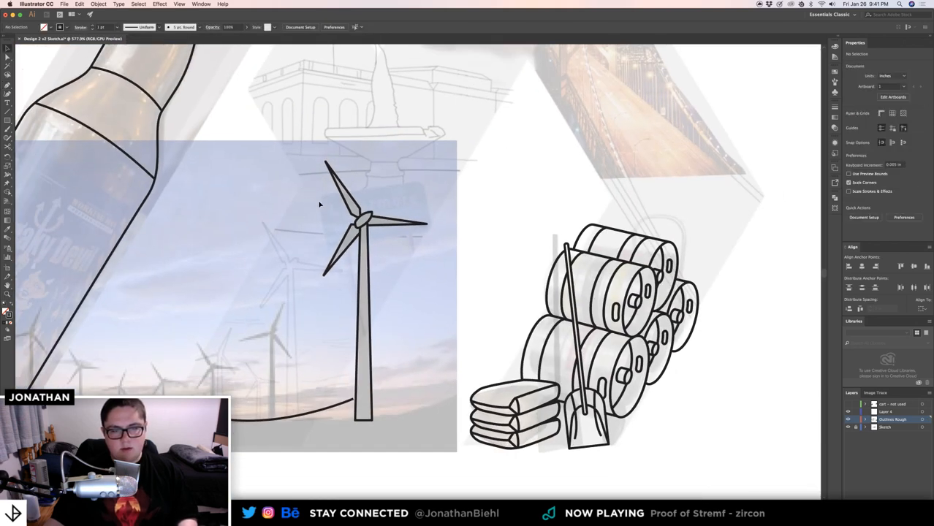
- Try rounding all corners of the hub outline with a corner radius, and undo the rounding
key(super+space)
drag(333, 208, 478, 233)
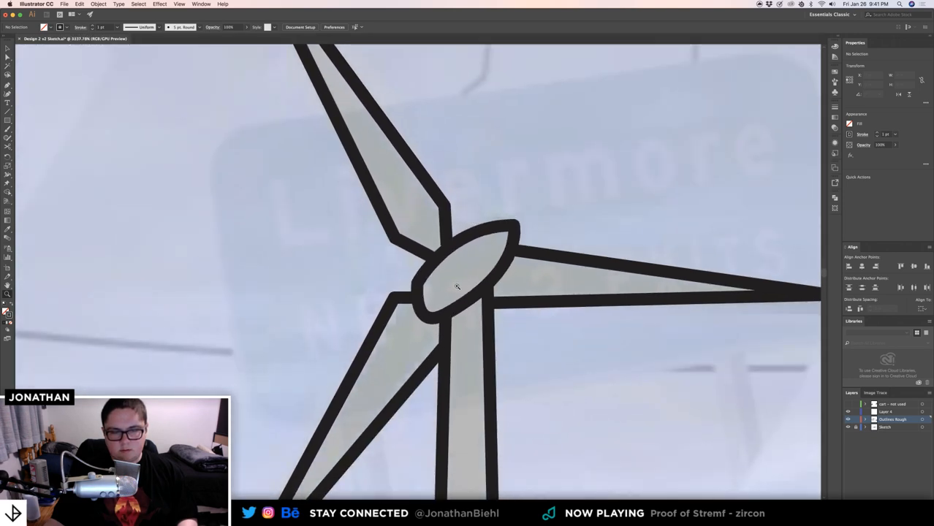
drag(457, 287, 497, 285)
click(438, 269)
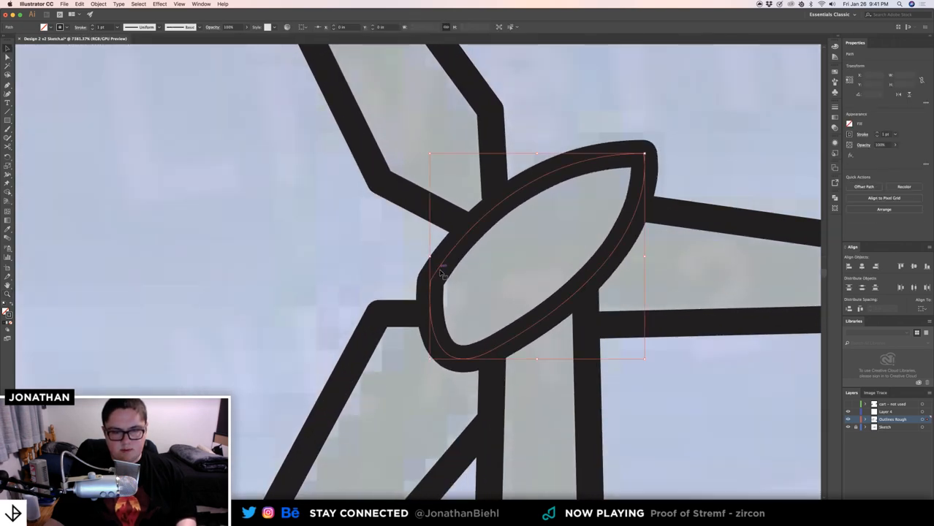
key(a)
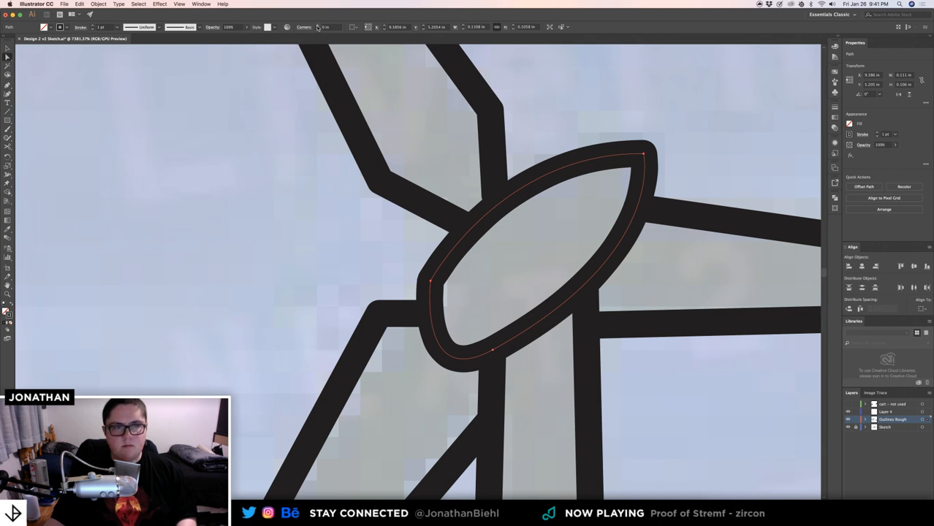
click(317, 25)
click(317, 25)
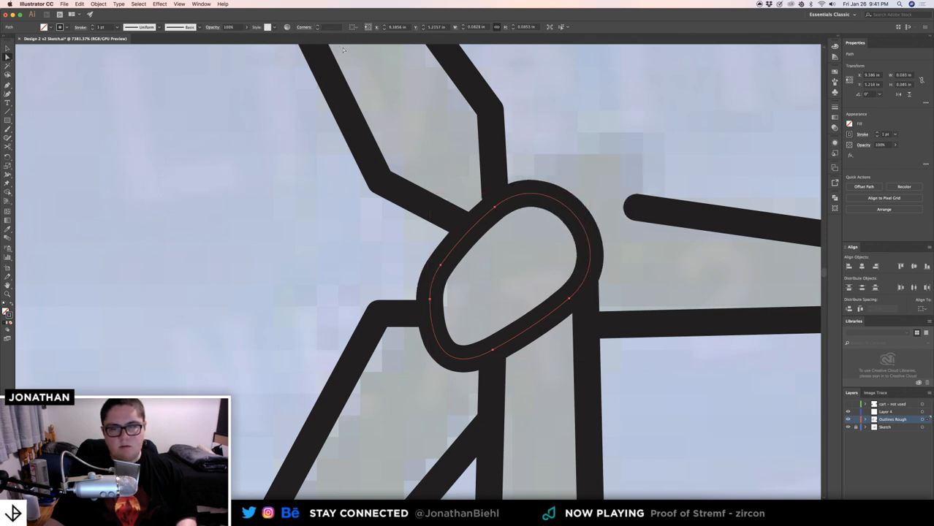
key(super+z)
key(super+shift+z)
key(super+z)
key(super+z)
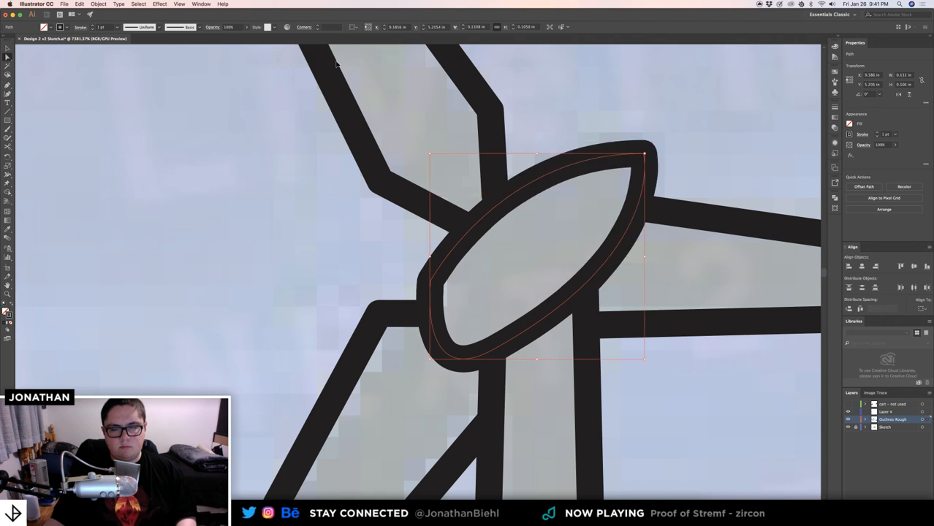
- Convert the corner anchor on the hub outline's left side to a smooth point and deselect the hub
key(a)
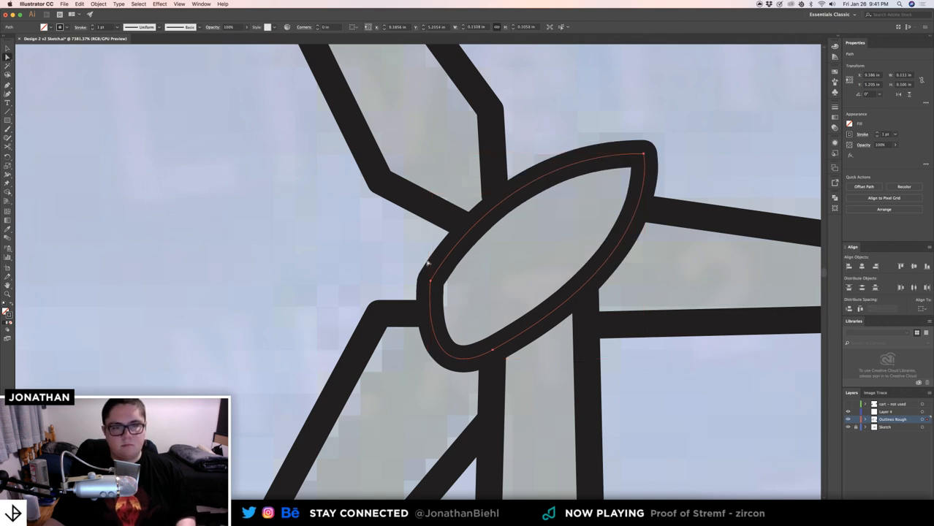
scroll(437, 276, up, 5)
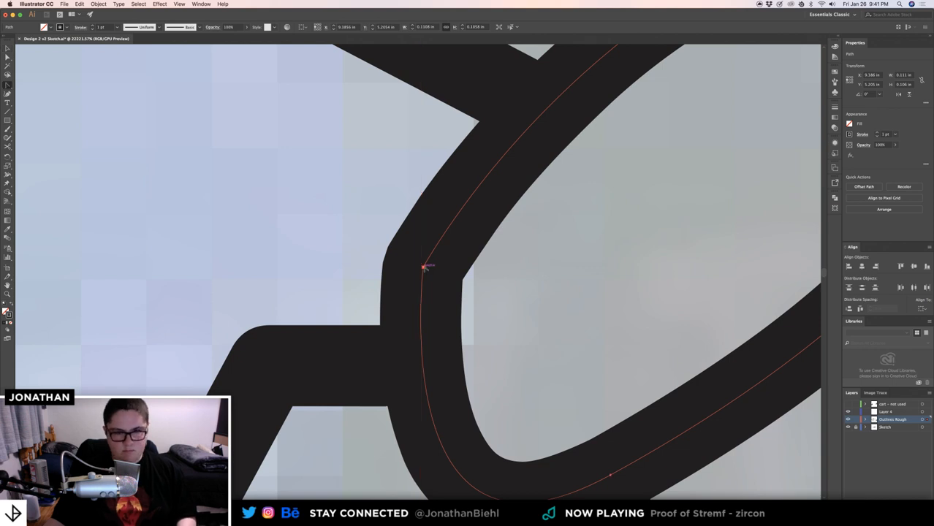
key(shift+c)
drag(424, 267, 348, 223)
key(z)
key(v)
click(348, 196)
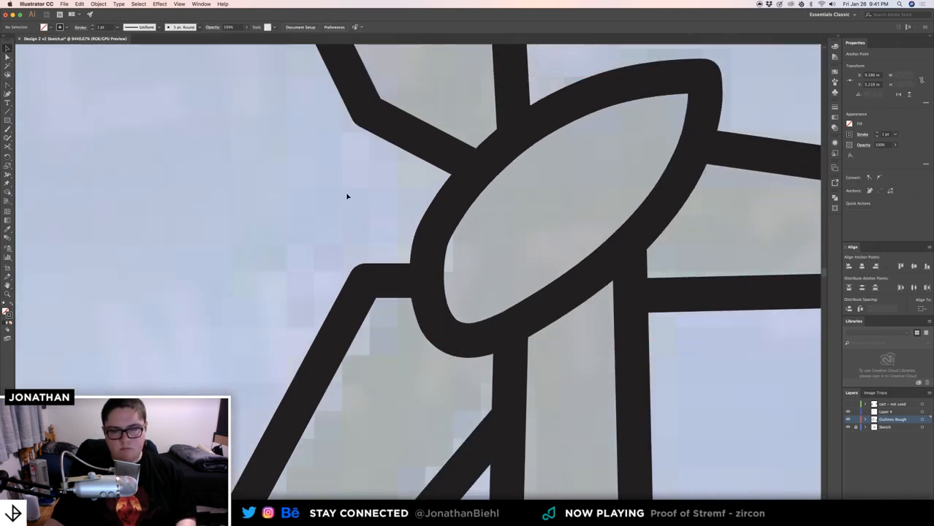
- Group all the turbine's paths and scale the group down proportionally to about 0.41 in wide and 1.04 in tall
drag(406, 207, 382, 219)
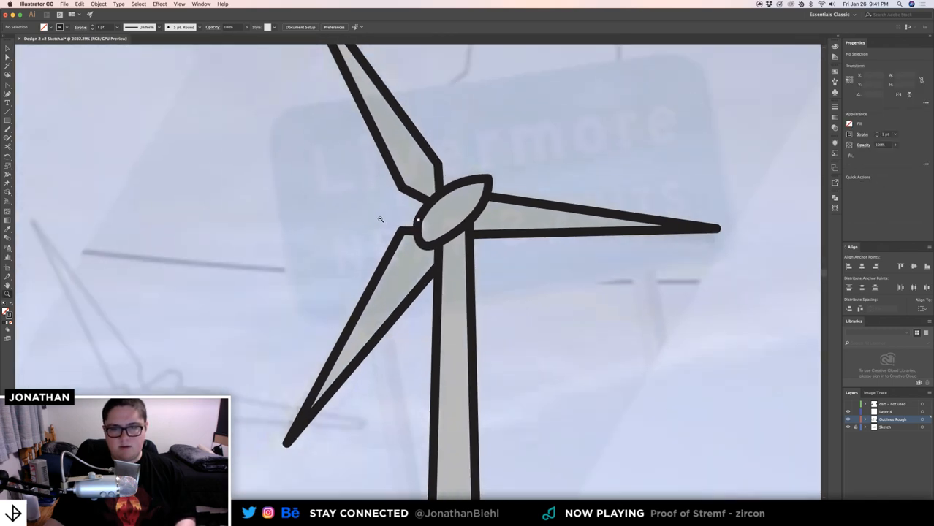
drag(450, 219, 350, 218)
drag(408, 218, 389, 217)
drag(475, 179, 518, 271)
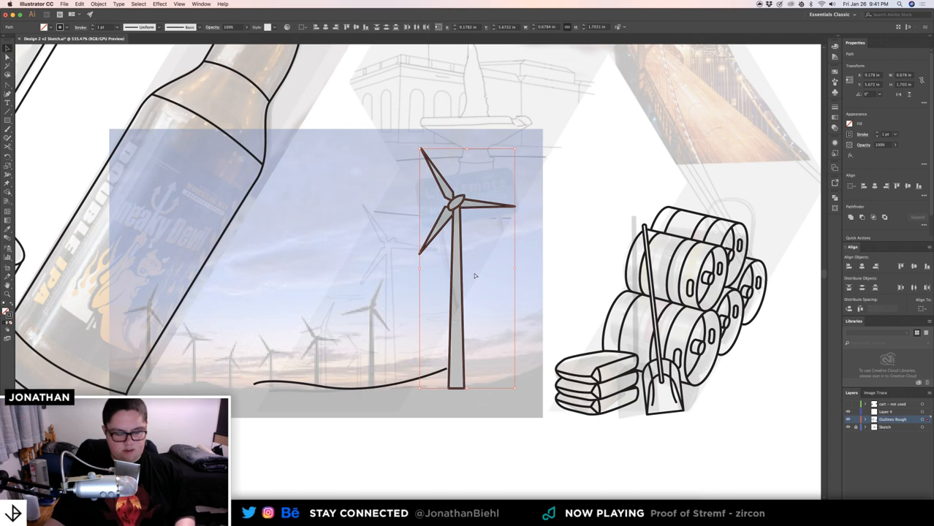
key(super+g)
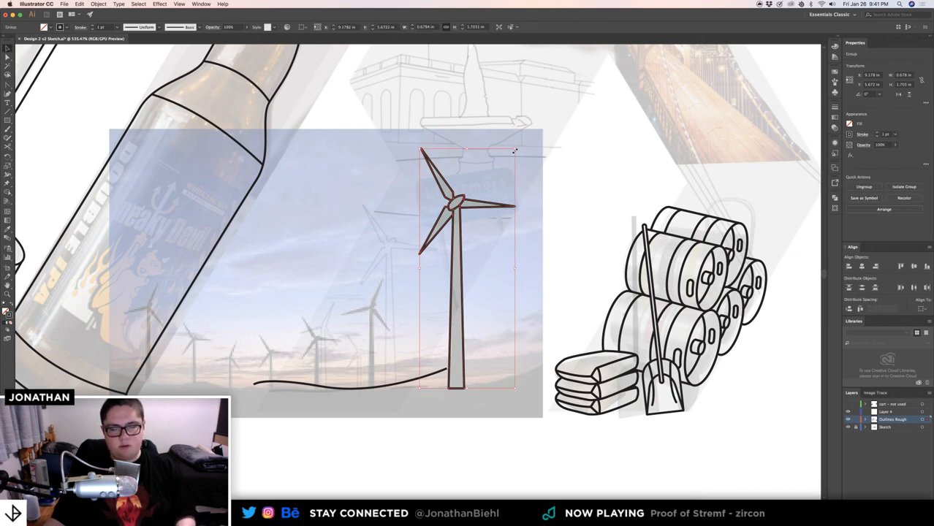
drag(515, 150, 497, 196)
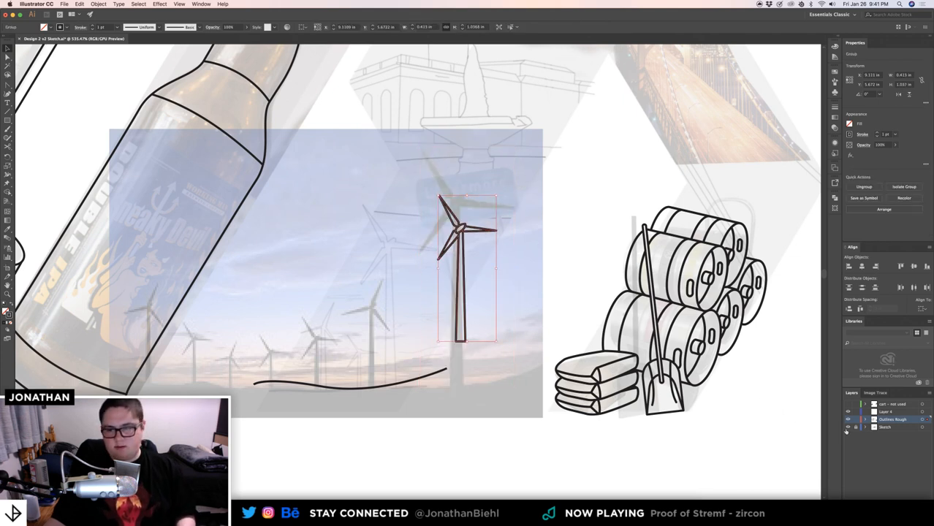
- Delete the wind turbine reference photo from the Sketch layer and make Outlines Rough the active layer again
click(329, 339)
key(Delete)
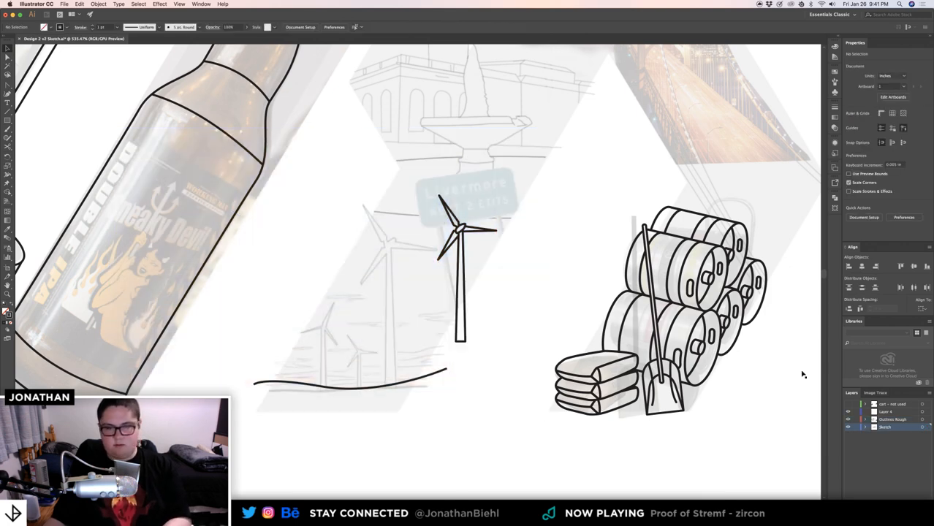
click(876, 420)
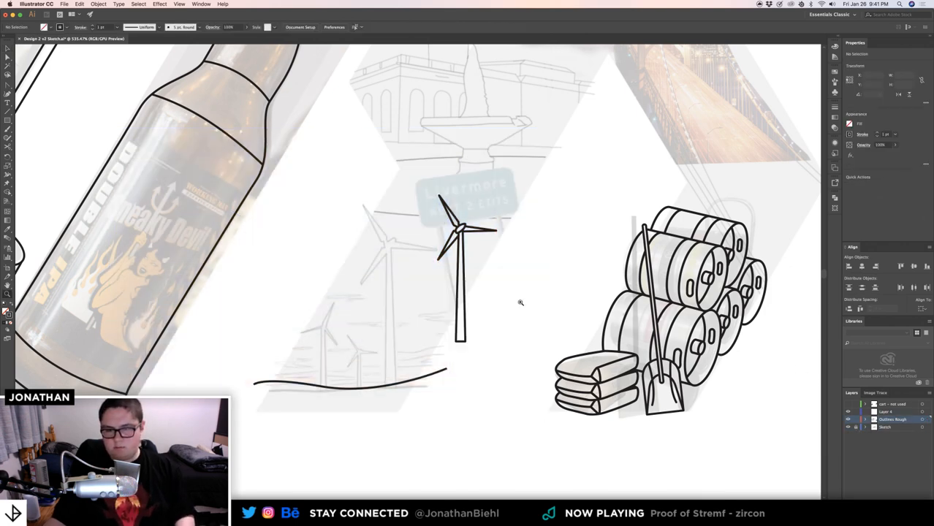
- Move the turbine group onto the sketched large turbine, with its tower base at the curved ground line
scroll(423, 256, up, 2)
click(519, 363)
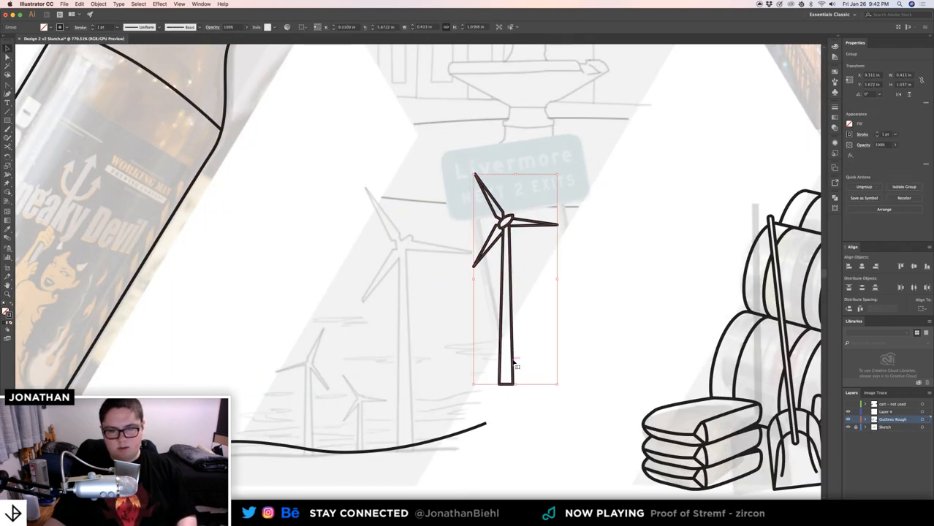
drag(516, 363, 416, 436)
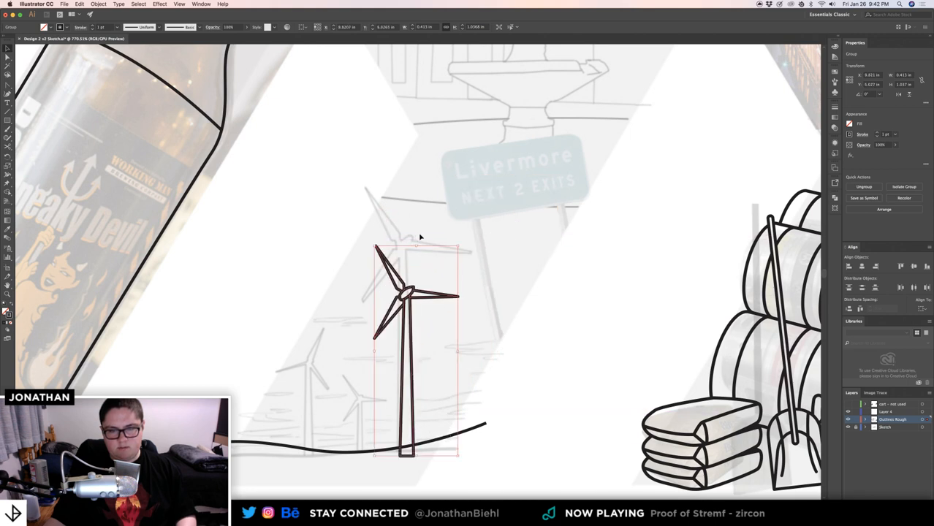
- Enlarge the turbine group to about 0.54 by 1.35 in to match the large sketched turbine and place a copy beside it
drag(416, 245, 411, 178)
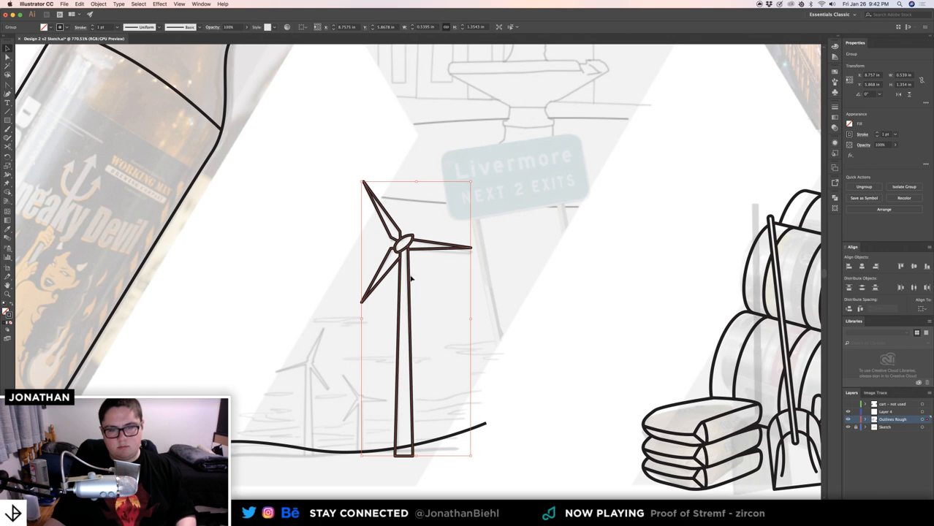
drag(411, 278, 313, 282)
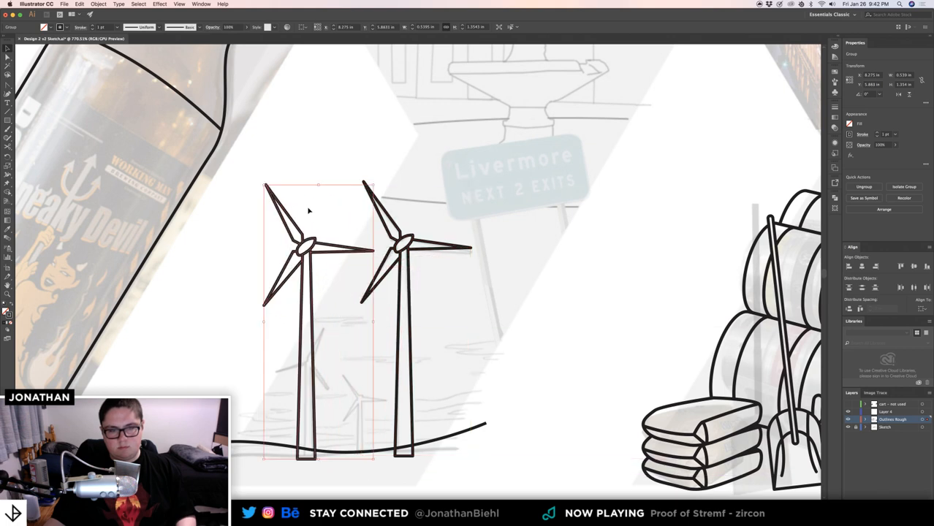
- Scale the turbine copy down to about 0.31 by 0.78 in and move it onto the medium sketched turbine
click(316, 186)
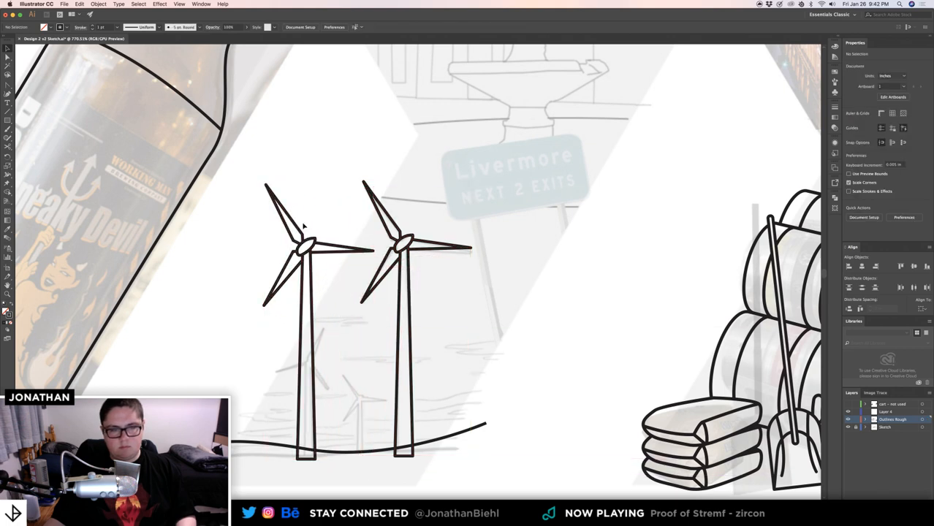
click(294, 252)
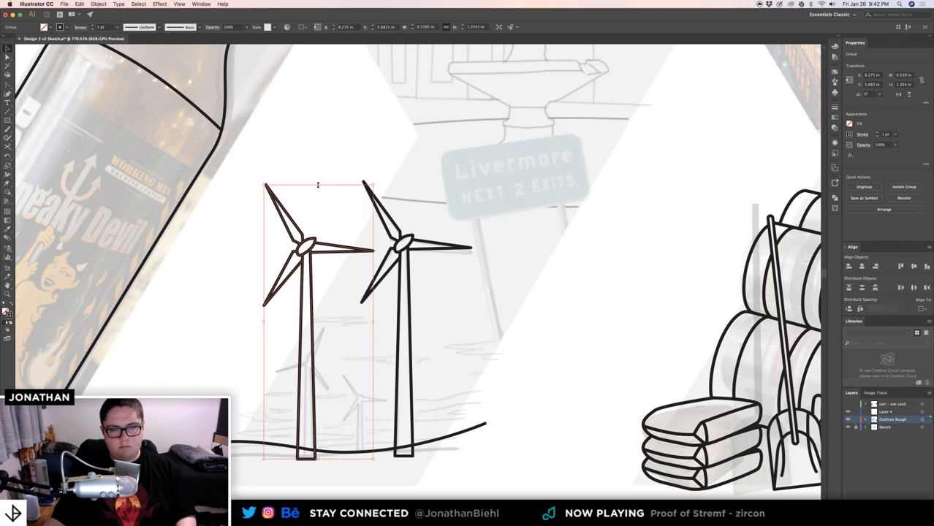
drag(317, 185, 317, 246)
drag(318, 280, 322, 352)
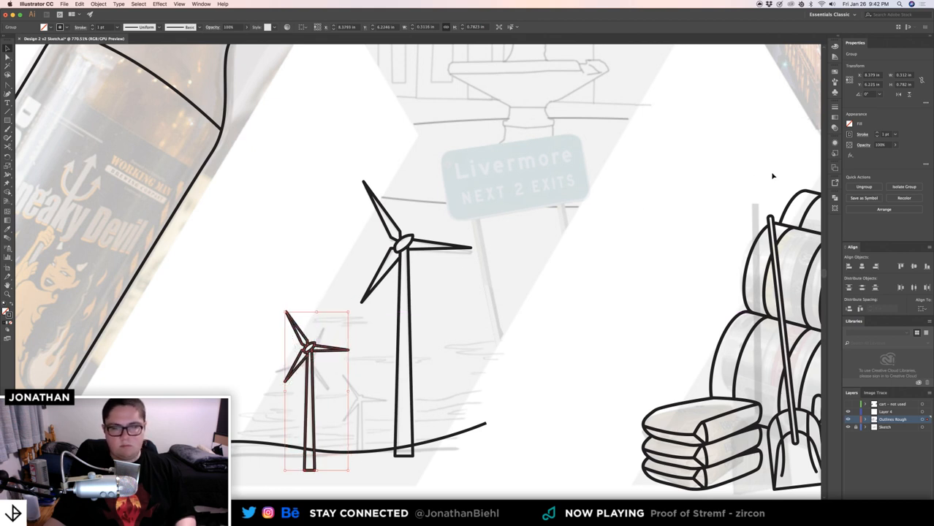
- Try to flip the medium turbine horizontally and realign it with its sketched counterpart
click(899, 95)
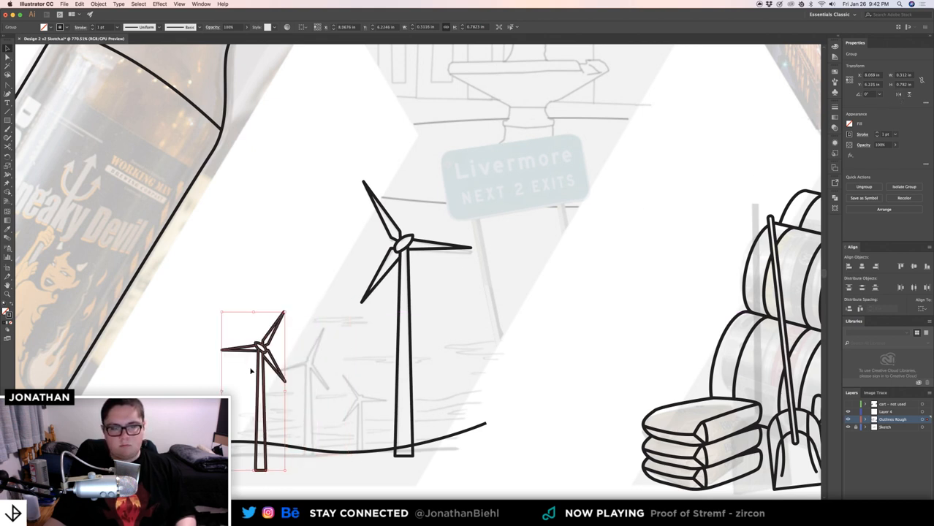
drag(266, 373, 315, 373)
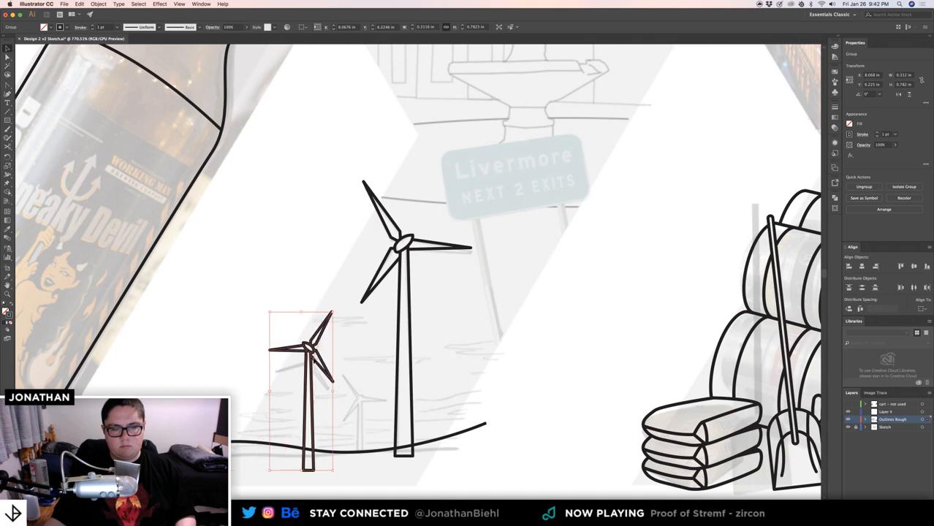
click(365, 315)
scroll(366, 316, down, 2)
key(super+z)
key(super+z)
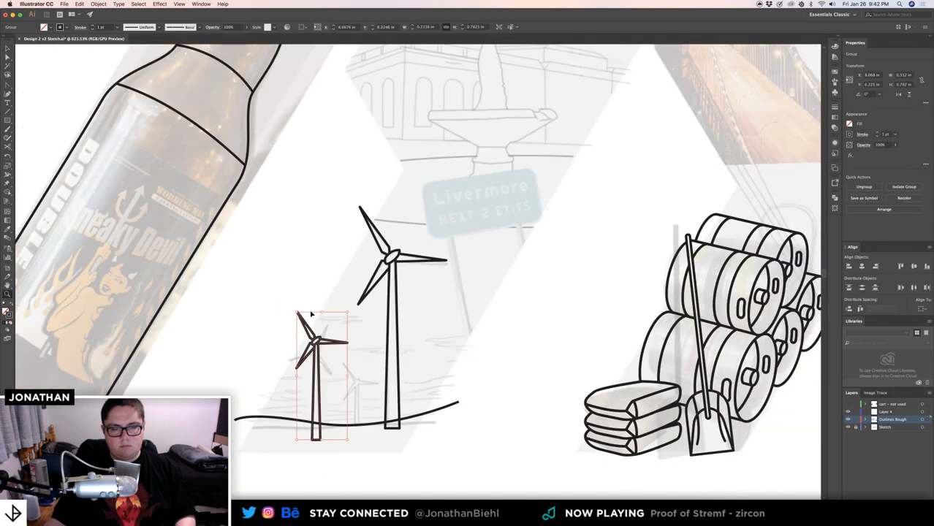
- Nudge the medium turbine slightly right and down so its tower lines up with the sketched tower
scroll(319, 368, up, 2)
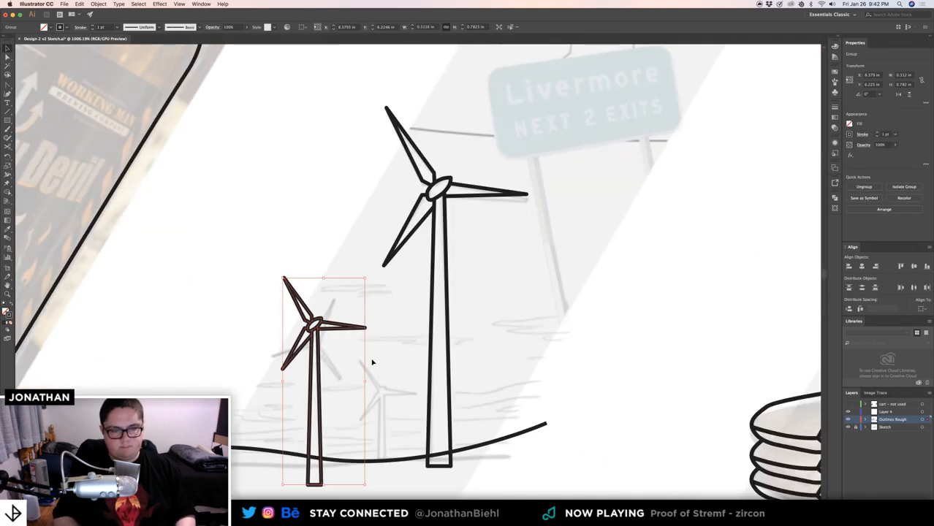
key(Right)
key(Down)
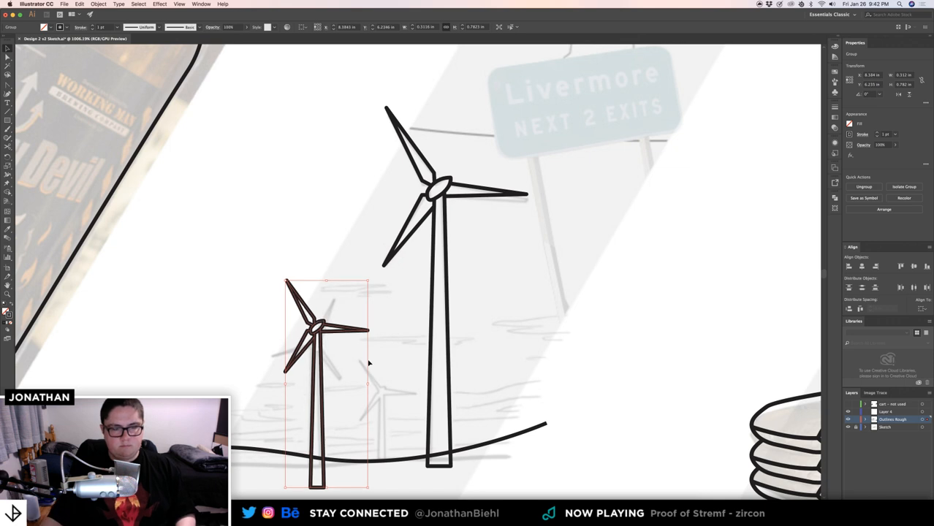
- Duplicate the medium turbine onto the smallest sketched turbine and scale the copy down to about 0.18 by 0.44 in
drag(326, 376, 388, 378)
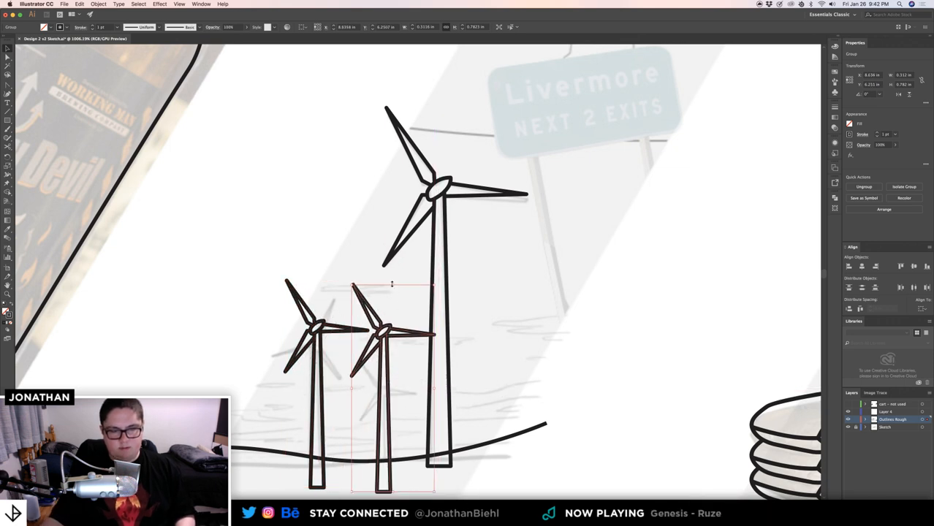
drag(392, 281, 391, 390)
- Try to give the smallest turbine a solid black fill by swapping its fill and stroke
key(shift+x)
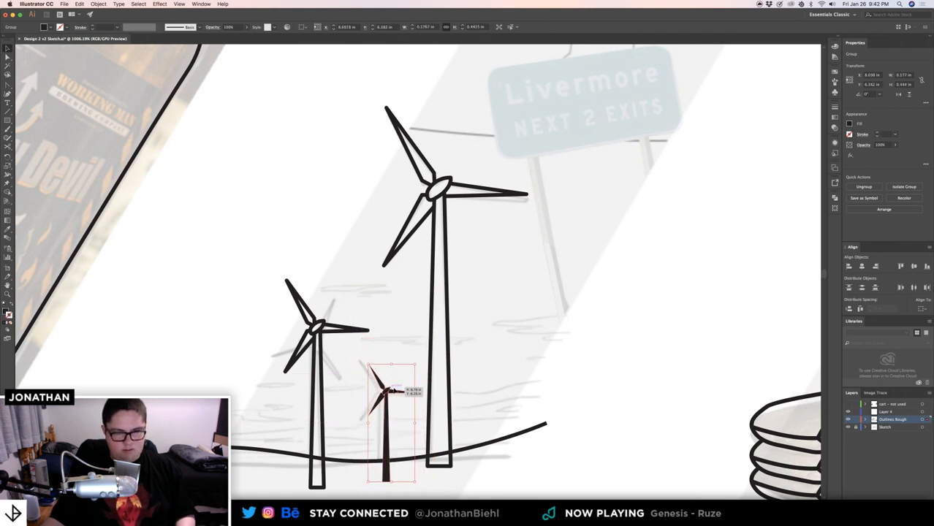
click(395, 356)
click(386, 400)
key(shift+x)
- Nudge the smallest turbine left so it sits over the smallest sketched turbine
key(z)
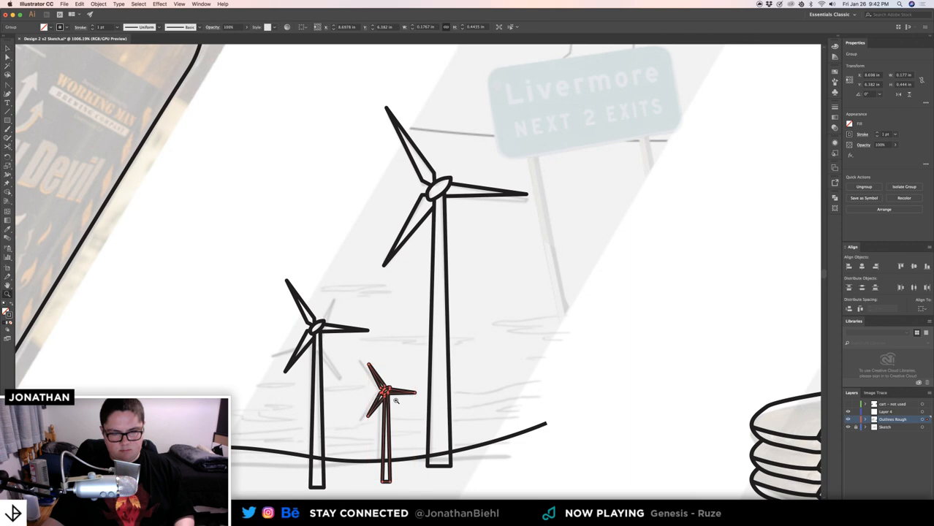
mouse_move(394, 390)
mouse_down()
mouse_move(409, 323)
mouse_move(393, 335)
mouse_move(387, 327)
mouse_up()
key(v)
scroll(399, 343, down, 2)
key(Left)
key(Left)
key(Left)
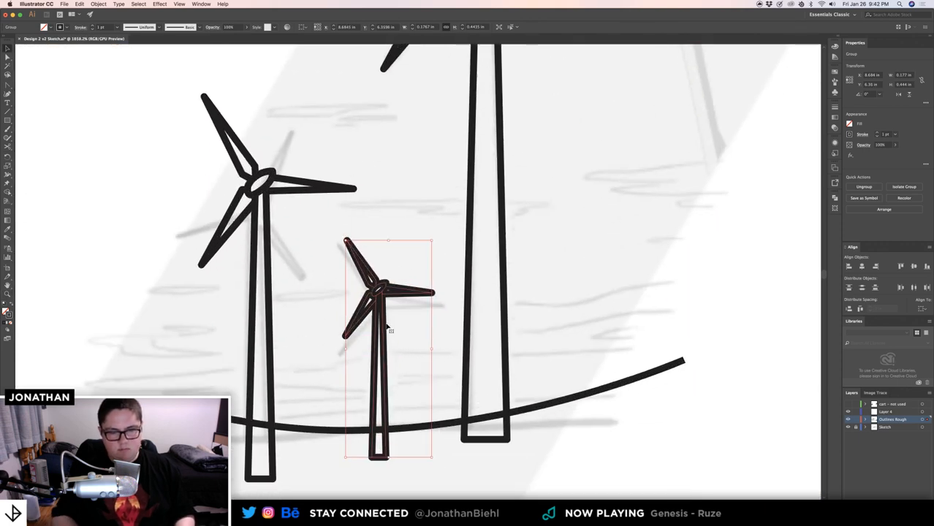
key(Right)
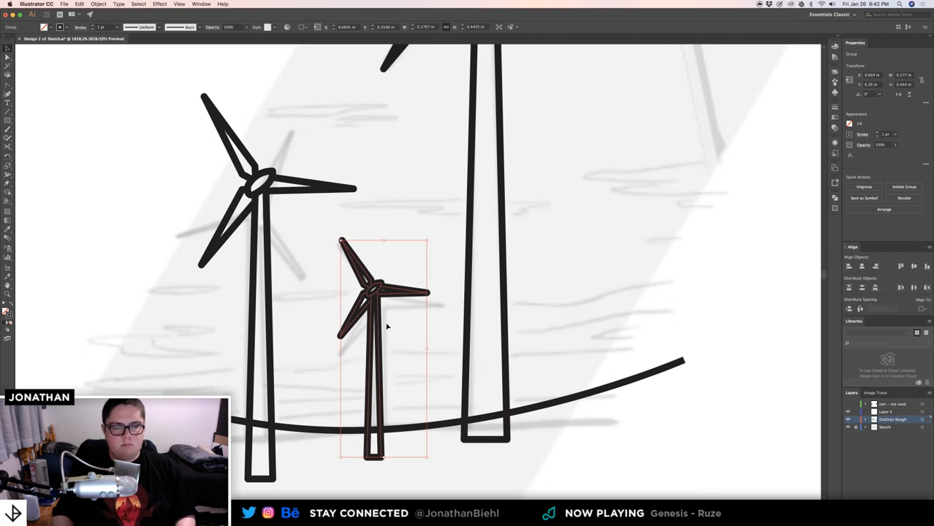
- Expand the strokes of all three turbine groups into filled shapes and deselect them
click(281, 138)
drag(294, 167, 229, 191)
drag(209, 113, 433, 258)
click(98, 3)
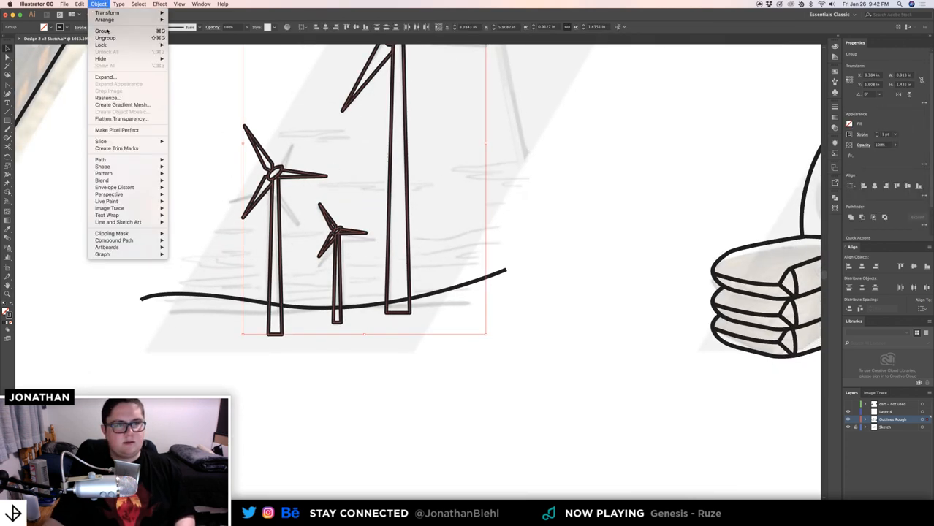
click(119, 78)
key(Return)
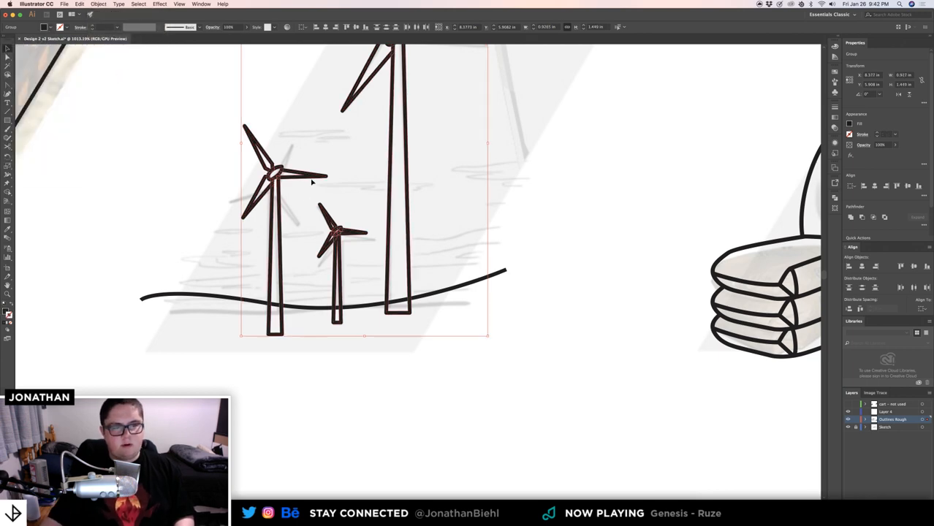
click(313, 184)
- Use the Shape Builder tool to merge the smallest turbine's blades, hub and tower interior into solid black shapes
key(z)
drag(278, 162, 330, 250)
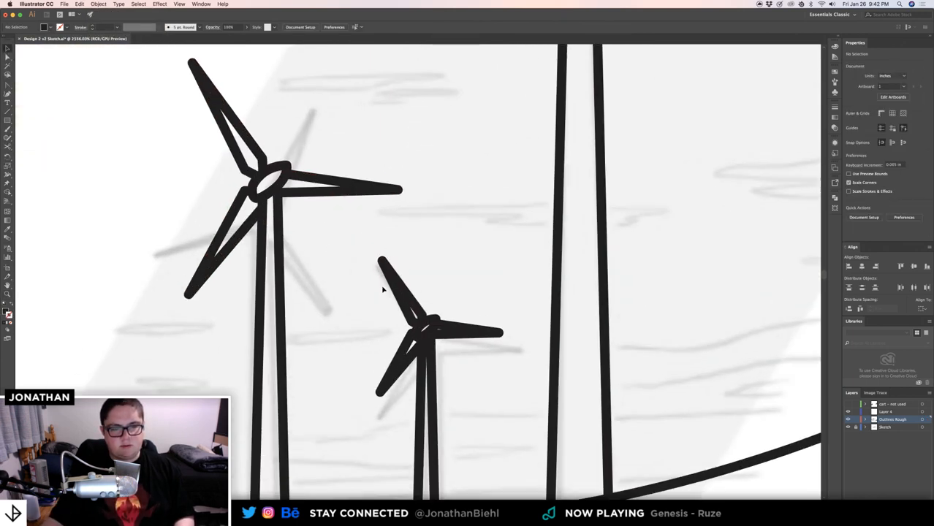
click(424, 329)
scroll(446, 274, down, 3)
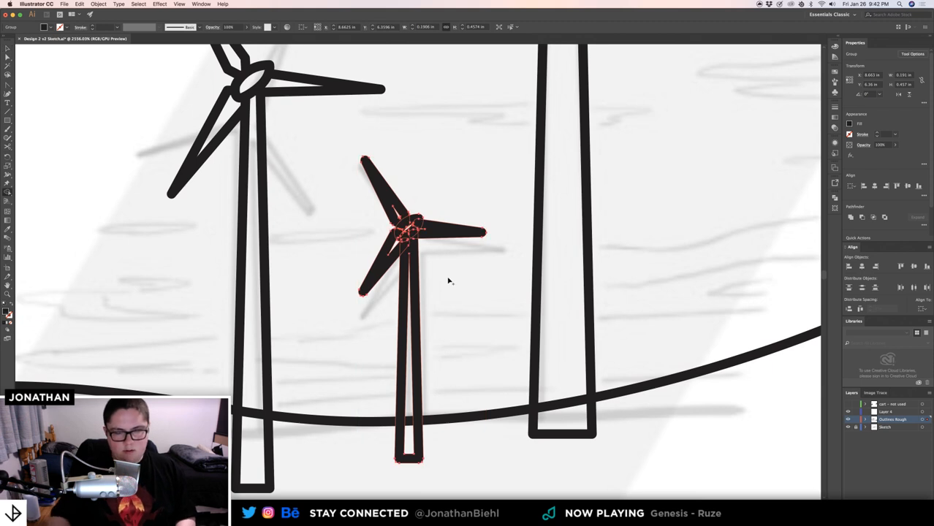
mouse_move(380, 201)
mouse_down()
mouse_move(396, 214)
mouse_move(394, 252)
mouse_move(409, 247)
mouse_up()
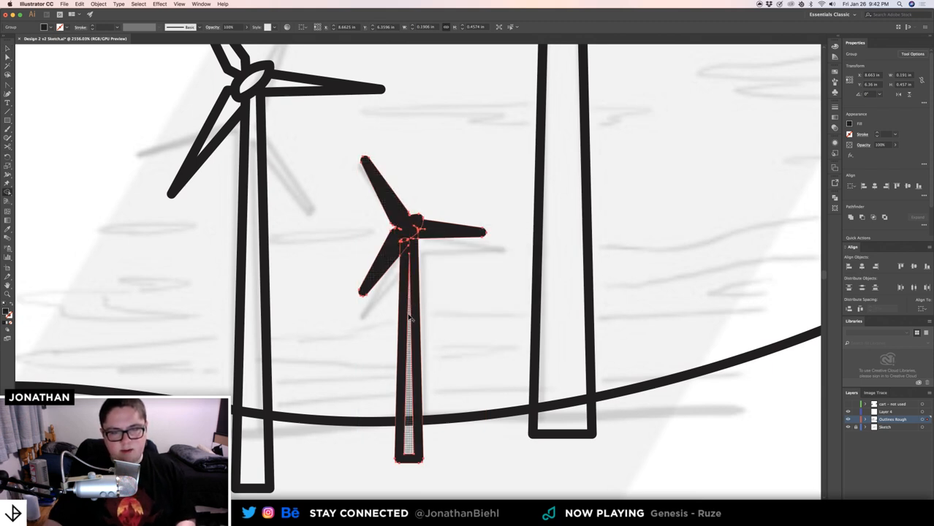
drag(408, 310, 411, 235)
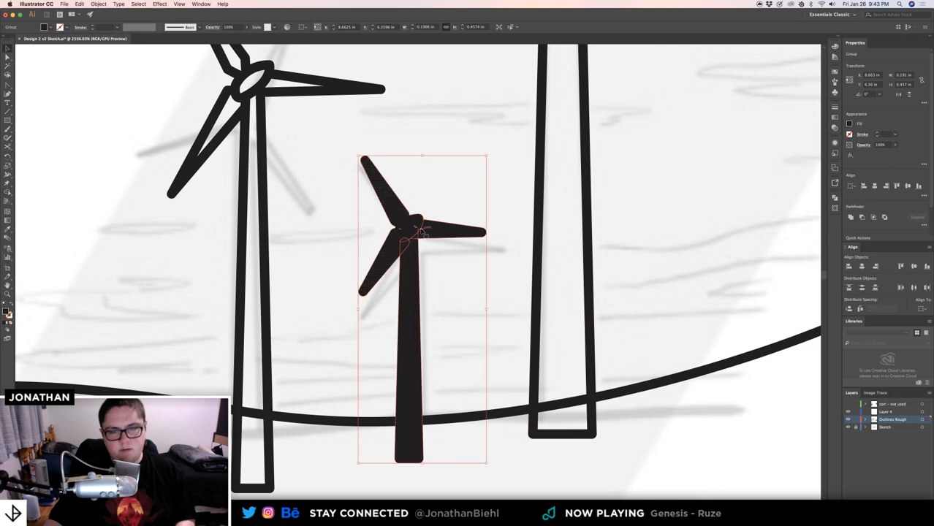
- Merge the leftover overlapping pieces around the smallest turbine's hub into one solid silhouette and deselect it
scroll(405, 227, up, 5)
key(shift+m)
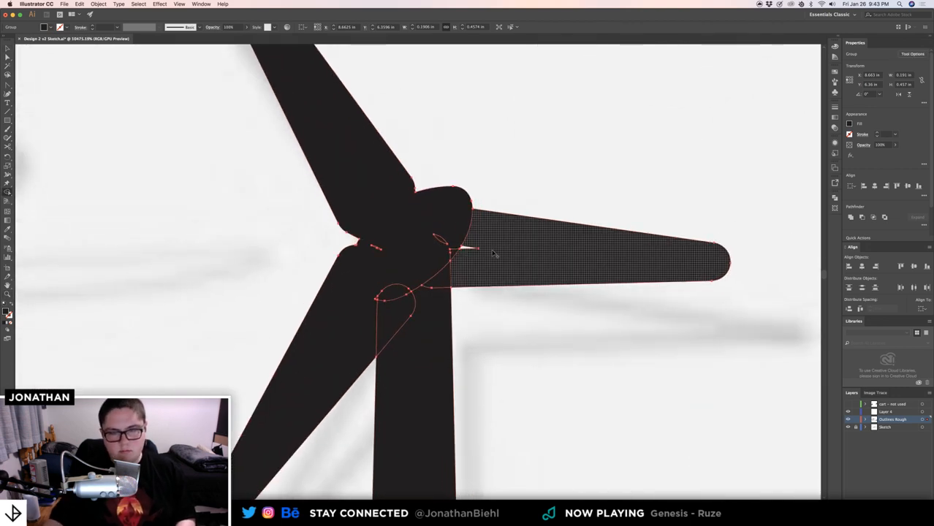
mouse_move(462, 248)
mouse_down()
mouse_move(380, 250)
mouse_move(362, 263)
mouse_move(408, 252)
mouse_move(474, 275)
mouse_move(468, 250)
mouse_move(444, 262)
mouse_move(410, 344)
mouse_move(403, 281)
mouse_move(317, 278)
mouse_up()
key(z)
key(v)
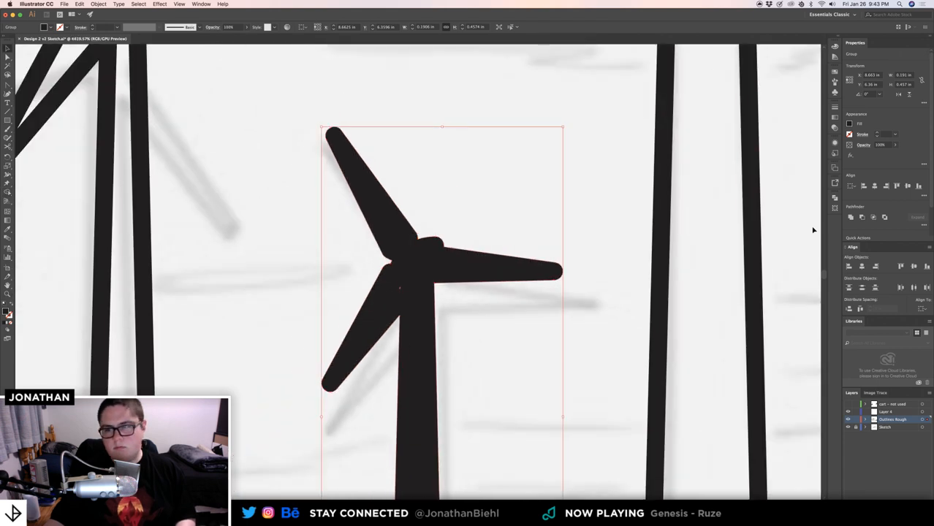
click(512, 207)
- Turn the expanded medium and large turbines into one compound path each and deselect them
key(z)
drag(475, 206, 360, 220)
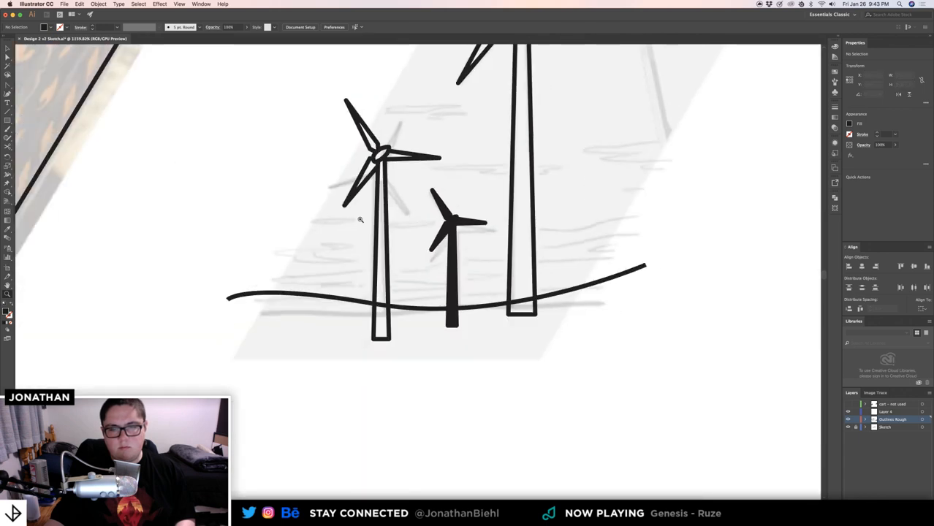
drag(436, 175, 411, 255)
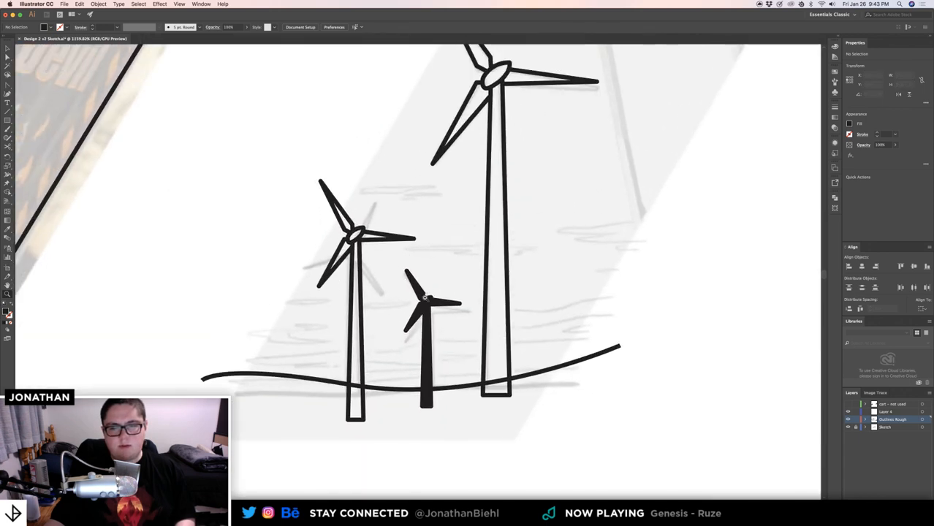
drag(424, 296, 601, 310)
drag(424, 329, 333, 284)
drag(404, 286, 435, 285)
key(v)
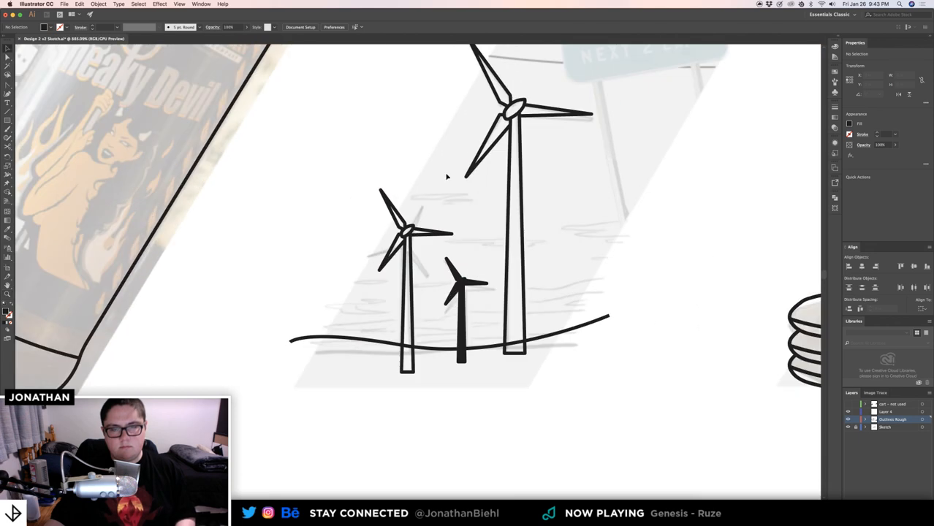
drag(423, 192, 367, 285)
click(419, 143)
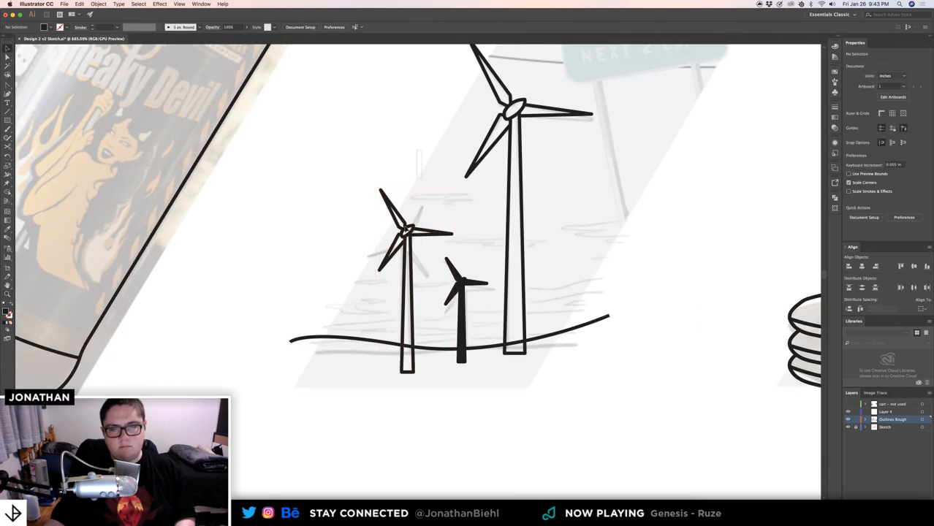
drag(405, 227, 401, 241)
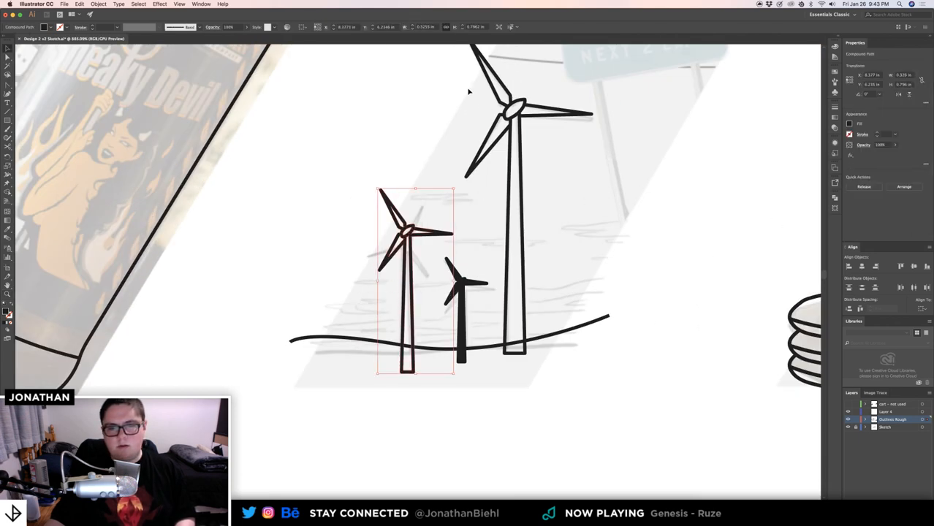
drag(469, 91, 645, 200)
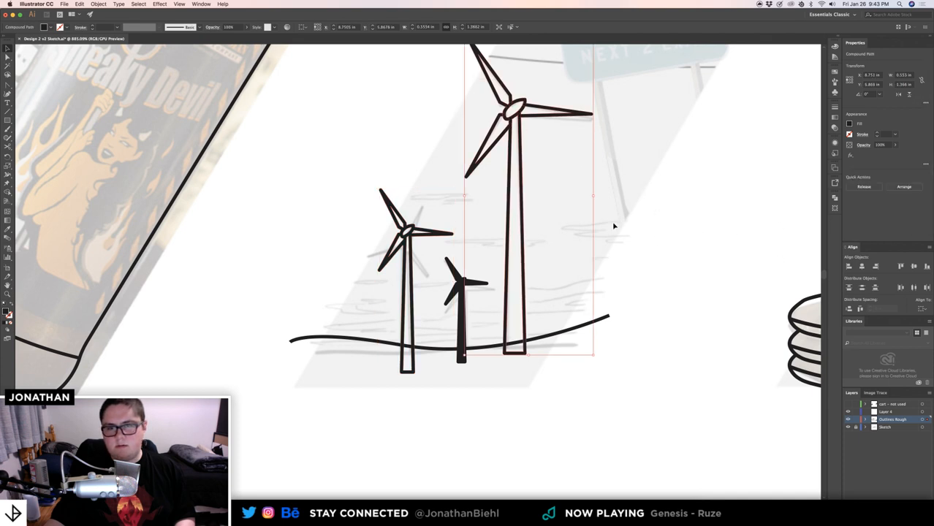
click(589, 271)
- Set the curved ground line's stroke weight to 3 pt
scroll(577, 297, up, 2)
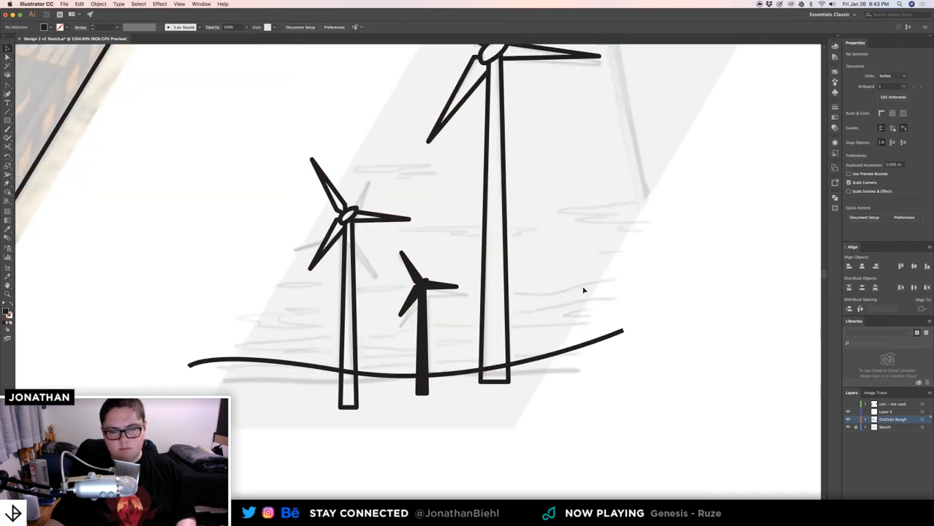
drag(583, 290, 244, 318)
click(98, 3)
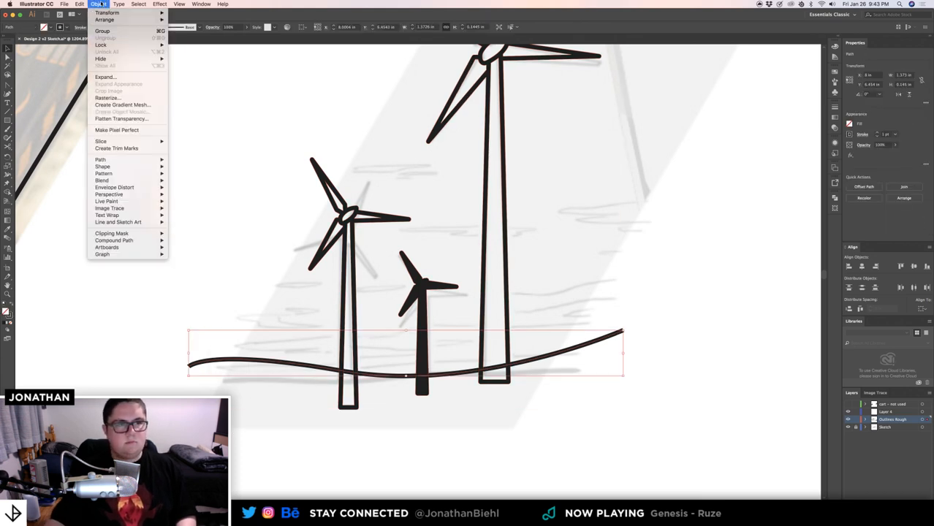
click(198, 16)
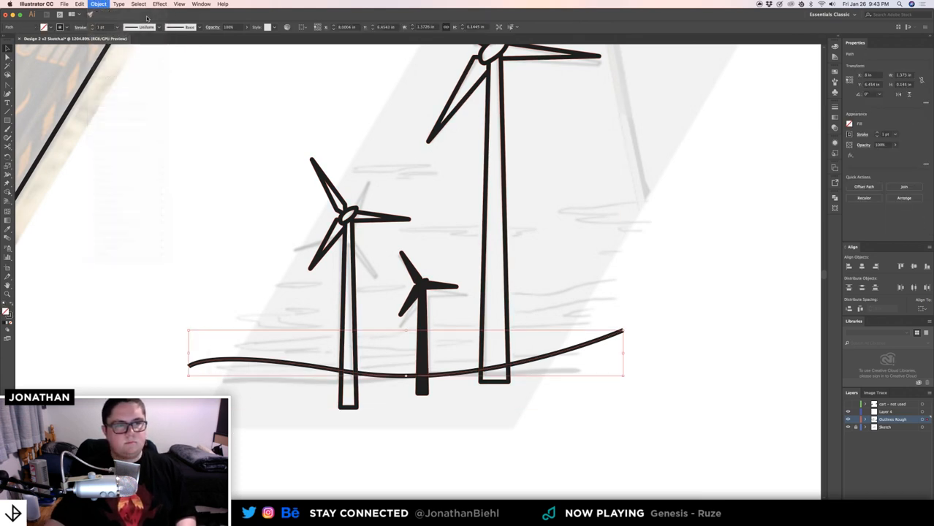
click(95, 27)
click(95, 27)
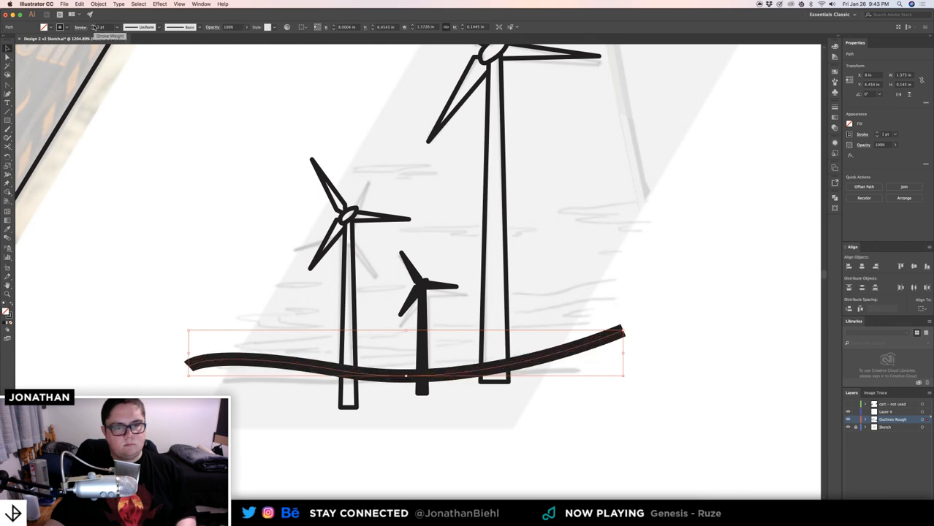
click(94, 30)
click(93, 25)
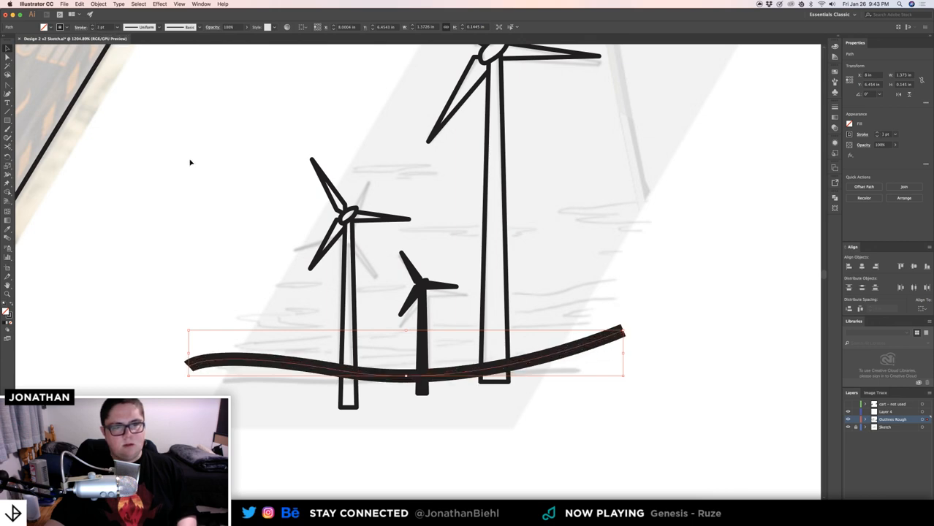
- Examine the thickened ground line against the turbine bases and the surrounding outlines
click(190, 161)
key(super+space)
drag(264, 242, 153, 242)
key(super+space)
drag(338, 299, 371, 340)
click(307, 315)
key(super+space)
drag(313, 320, 438, 319)
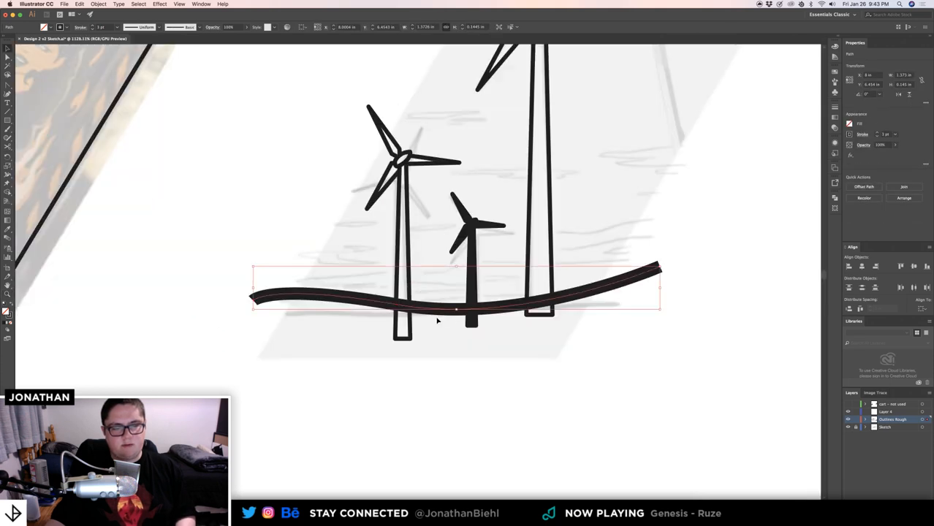
- Set the curved ground line's stroke weight to 2 pt and expand the line into a filled shape
click(93, 29)
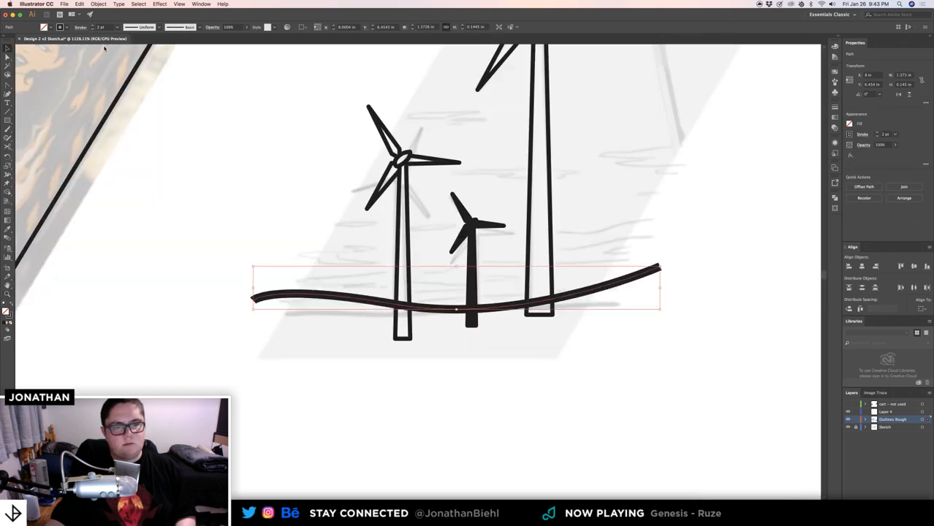
click(349, 253)
drag(334, 258, 321, 394)
click(98, 5)
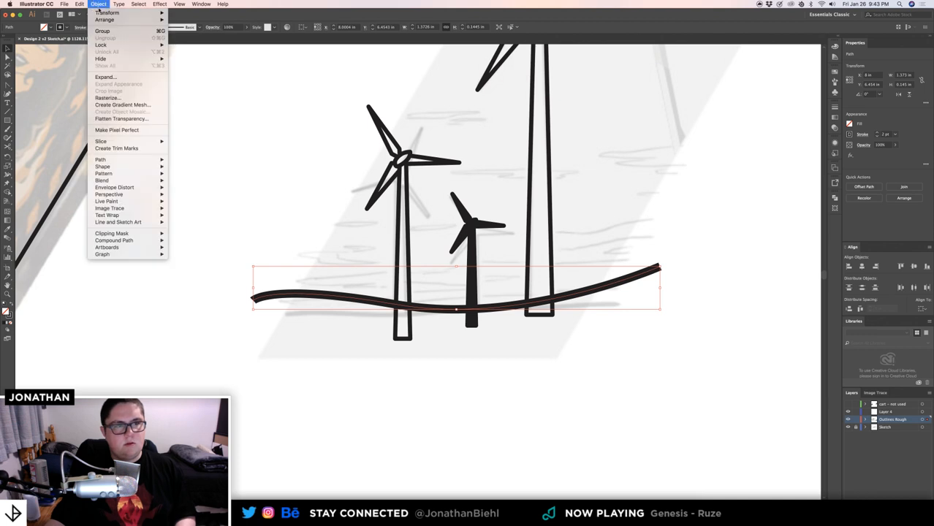
click(110, 77)
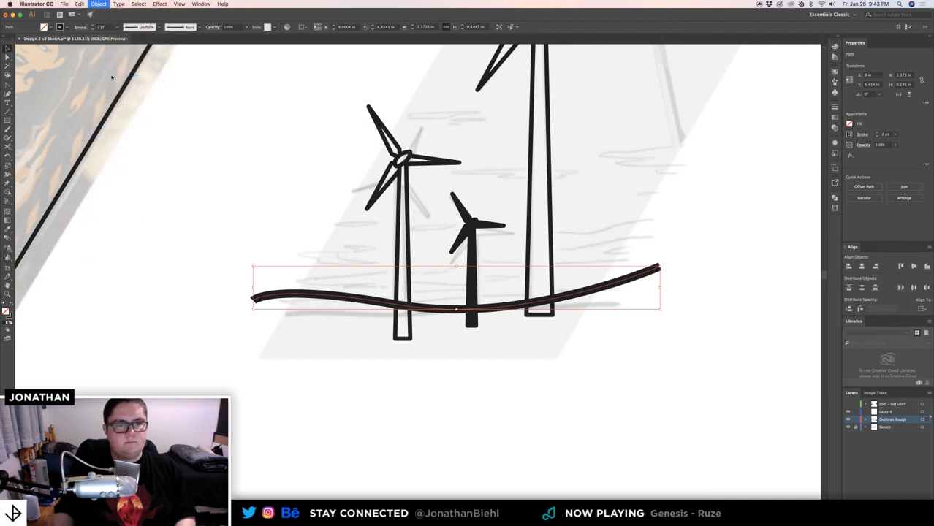
- Select the ground line with the three turbines, remove the tower pieces protruding below the line, and deselect
click(264, 250)
drag(649, 335, 648, 334)
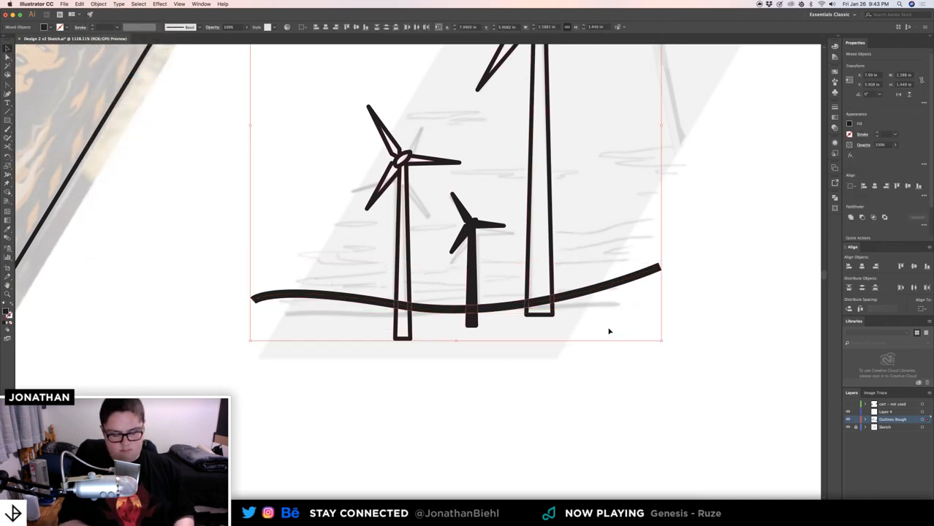
drag(407, 319, 372, 316)
click(420, 326)
- Examine the trimmed turbines and ground line beside the neighbouring bottle, keg and glass outlines
scroll(351, 289, down, 5)
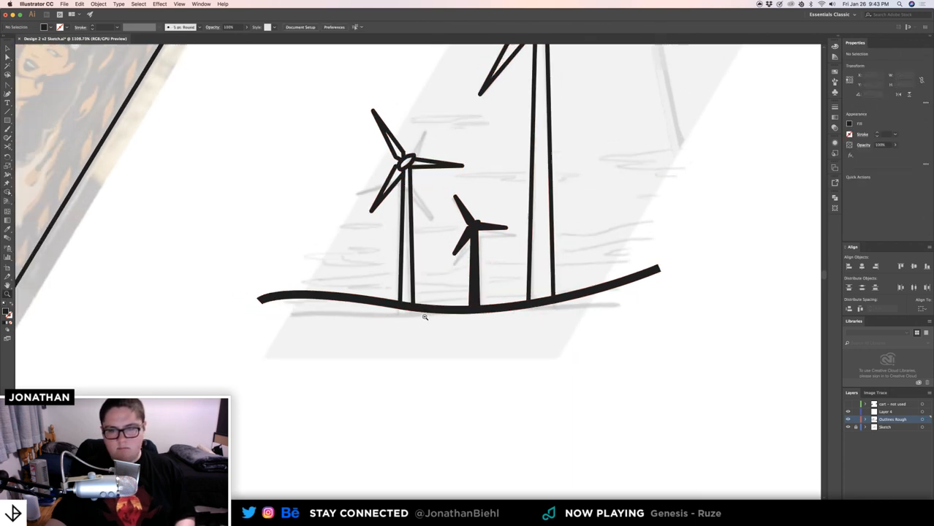
scroll(423, 246, down, 3)
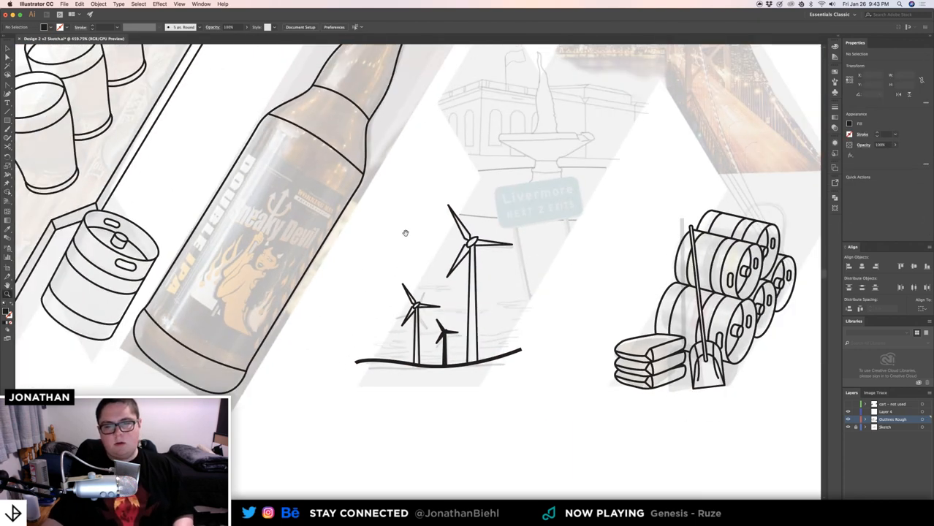
scroll(512, 325, down, 2)
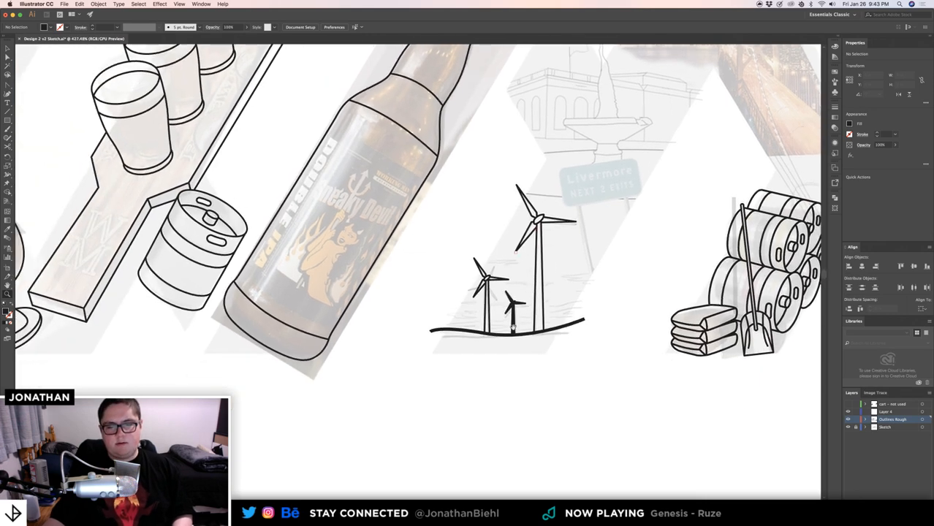
scroll(431, 307, down, 1)
scroll(462, 264, left, 5)
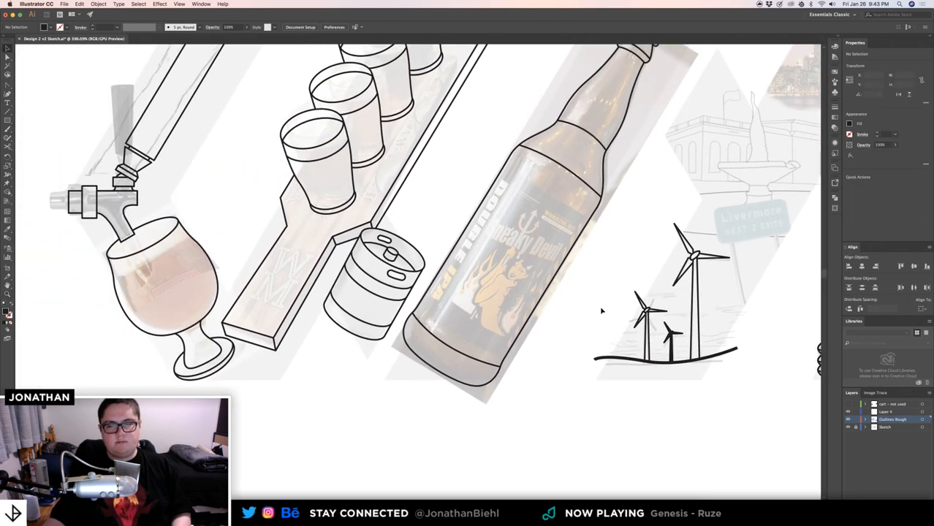
key(z)
drag(698, 365, 370, 304)
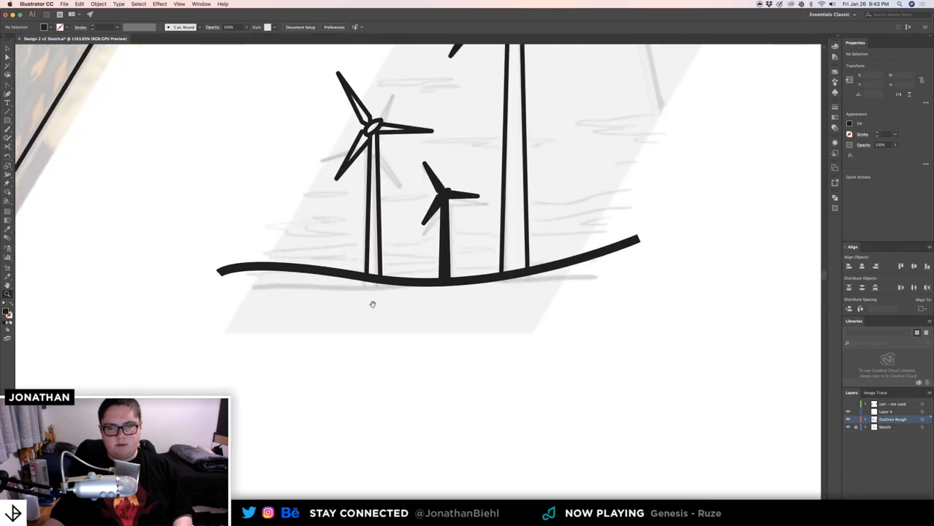
- With the Pen tool, draw a curved path from the ground line's left part down to the grey letter shape's lower-left corner
key(p)
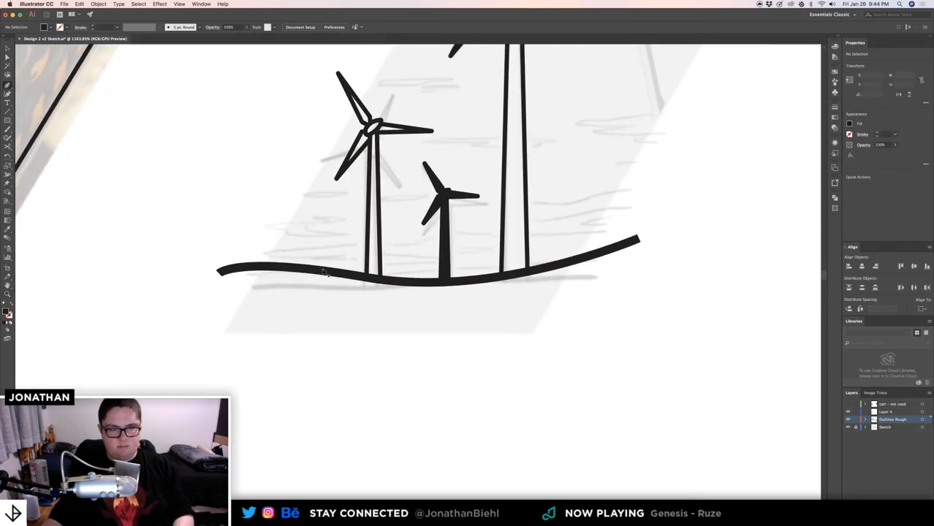
click(319, 274)
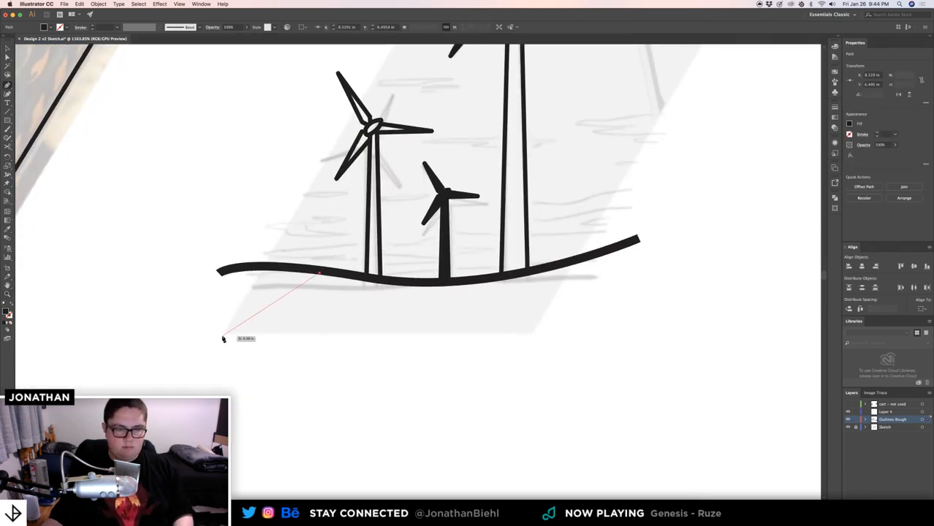
mouse_move(226, 334)
mouse_down()
mouse_move(128, 409)
mouse_move(145, 430)
mouse_move(192, 395)
mouse_up()
key(v)
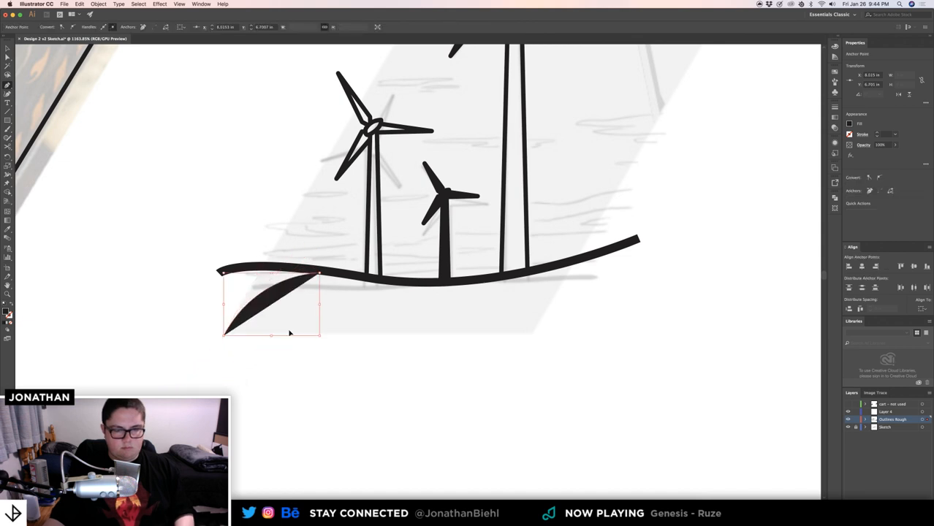
click(330, 317)
click(313, 283)
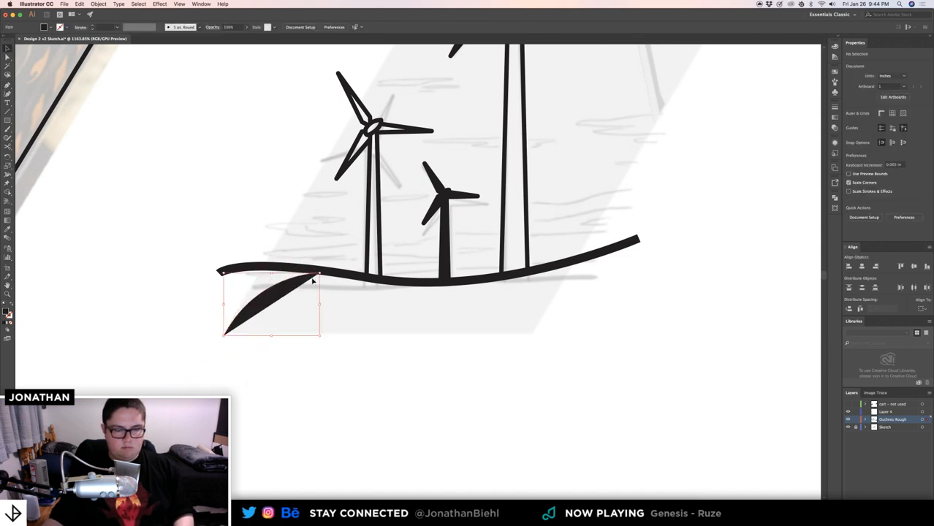
key(p)
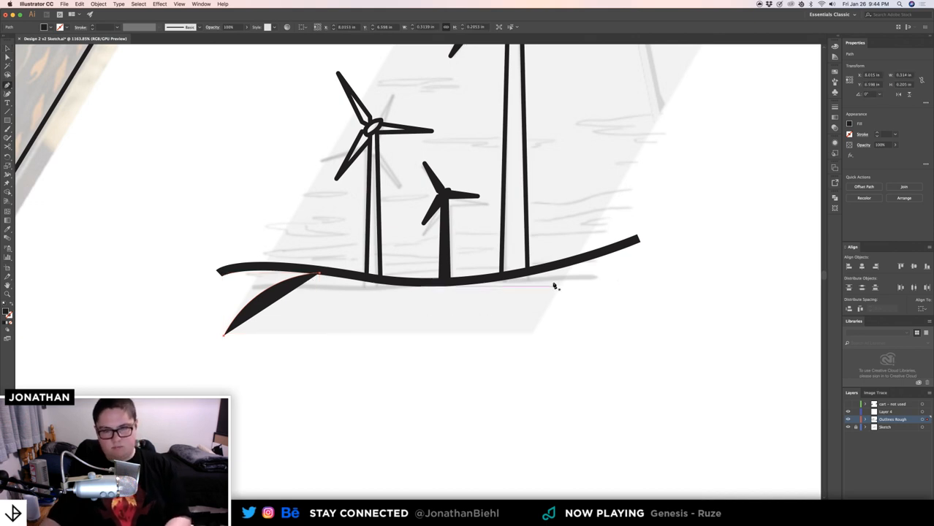
drag(565, 264, 532, 335)
drag(533, 386, 532, 382)
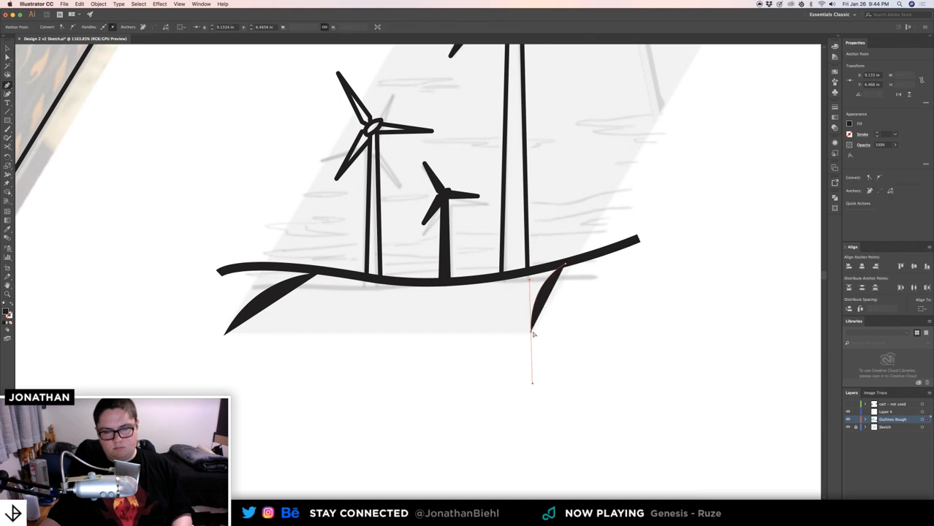
key(super+z)
key(super+z)
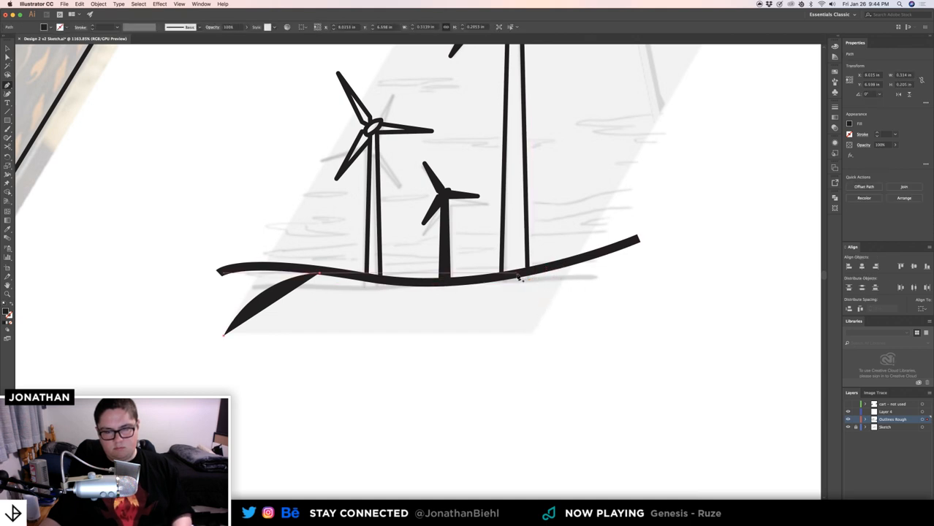
- Draw a second curved path from the ground line below the largest turbine down to the grey letter shape's lower-right corner
drag(516, 273, 537, 338)
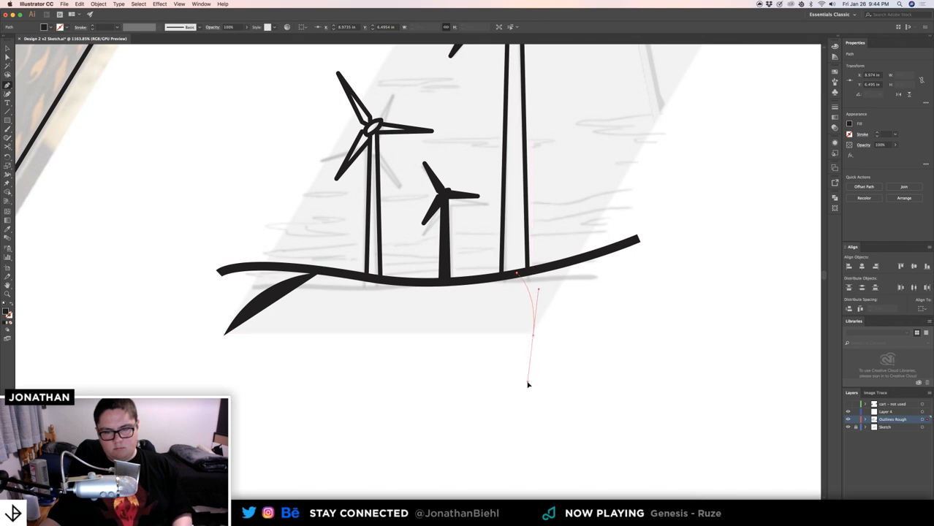
drag(525, 395, 523, 382)
key(v)
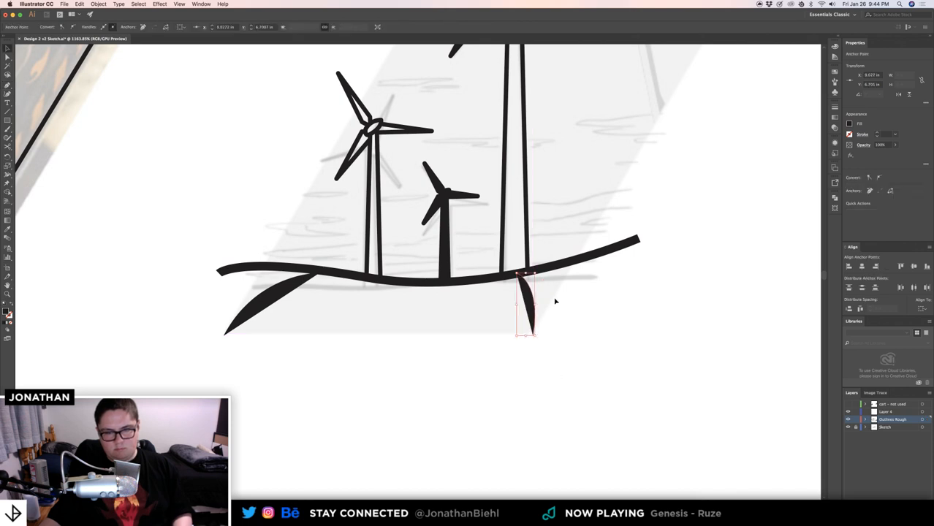
- Select both curved paths below the ground line and give them a 1 pt black stroke with no fill
drag(552, 286, 503, 326)
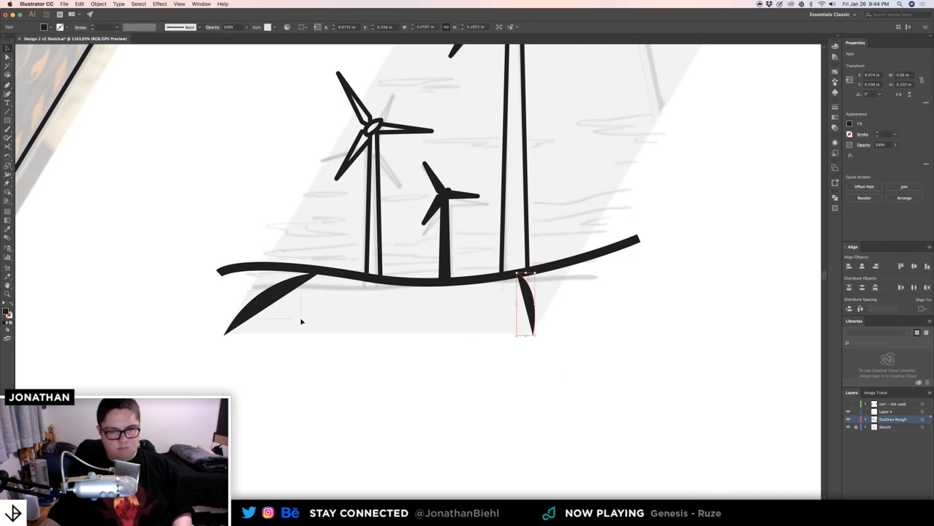
drag(300, 322, 298, 322)
key(super+j)
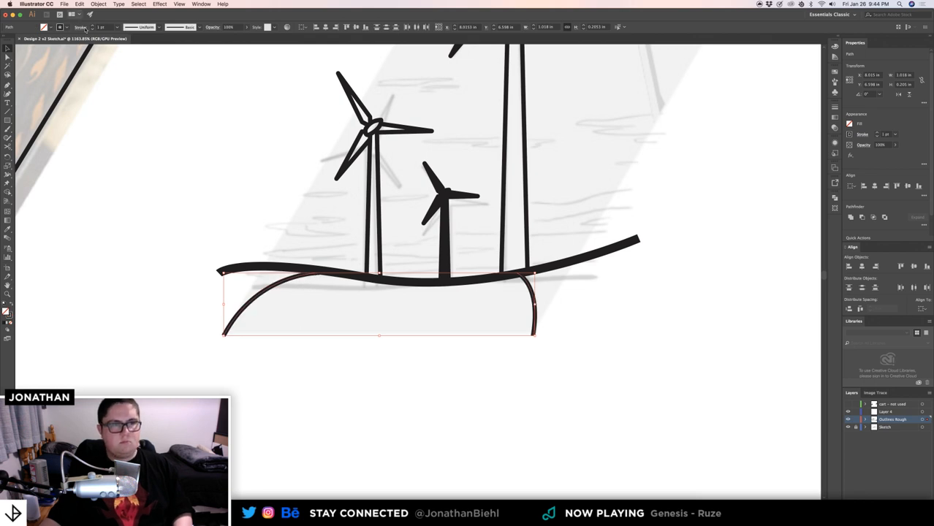
- Make a blend between the two curved paths below the ground line
click(103, 4)
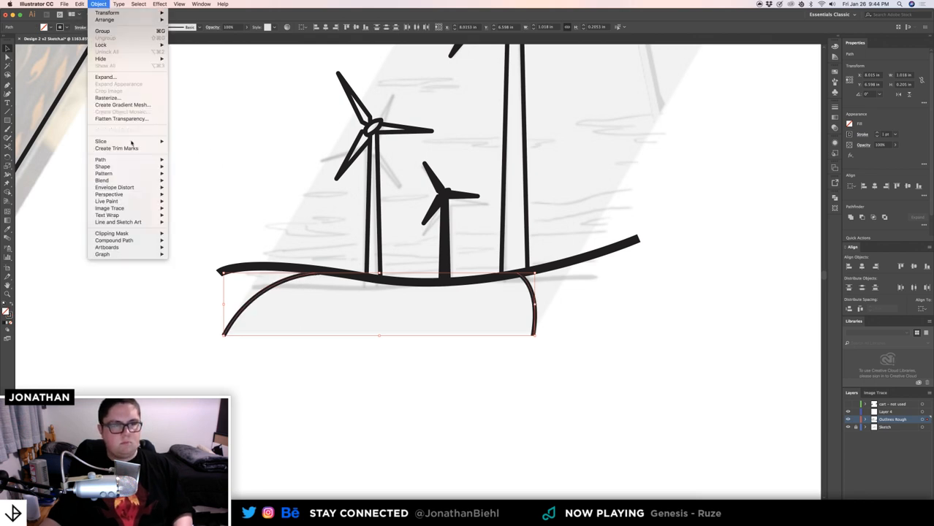
key(Escape)
click(98, 4)
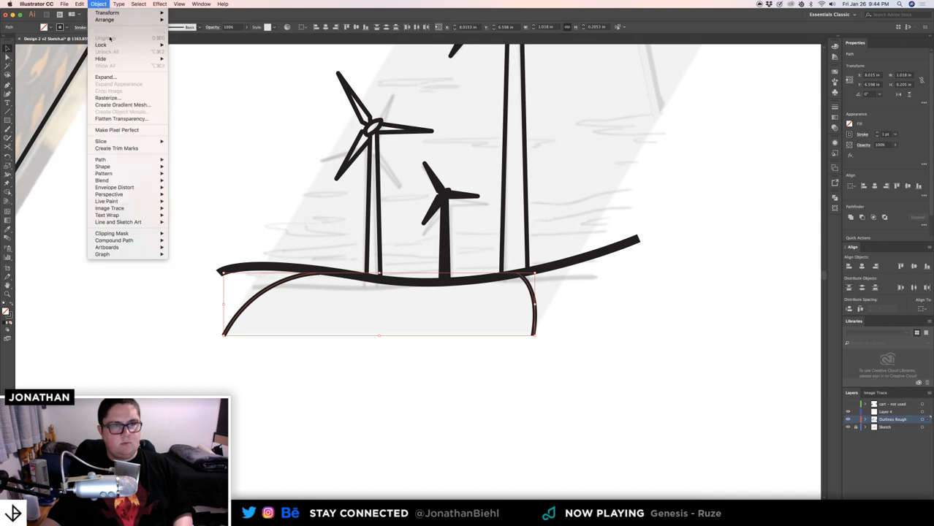
mouse_move(131, 180)
click(193, 183)
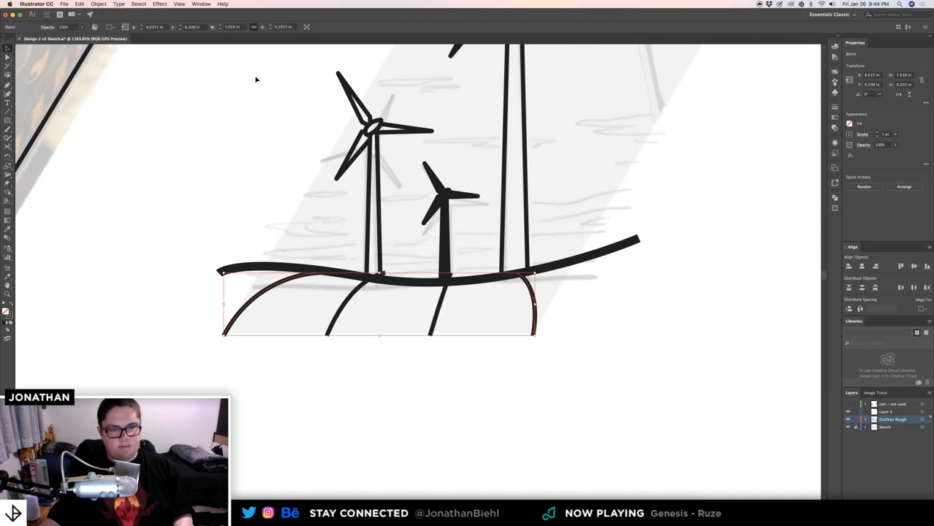
- Open the blend options for the blended curves
click(86, 3)
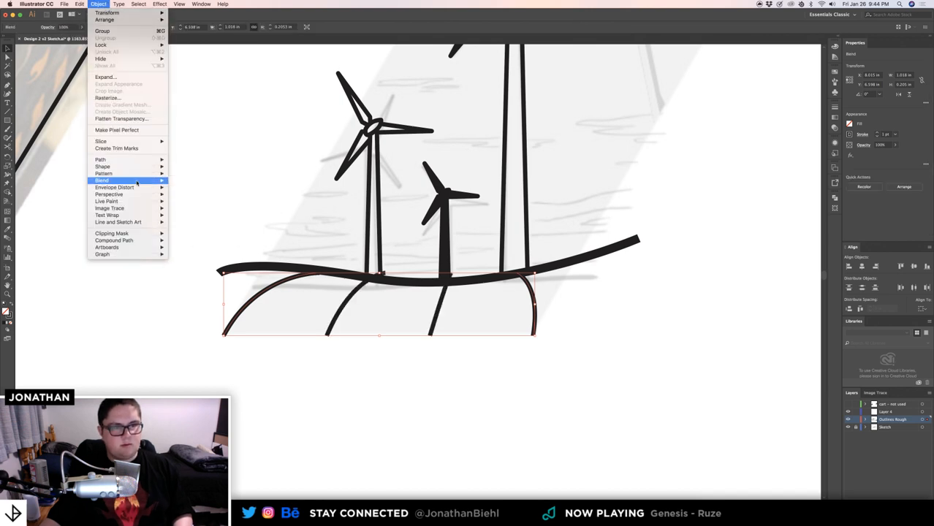
key(Escape)
click(105, 5)
mouse_move(131, 180)
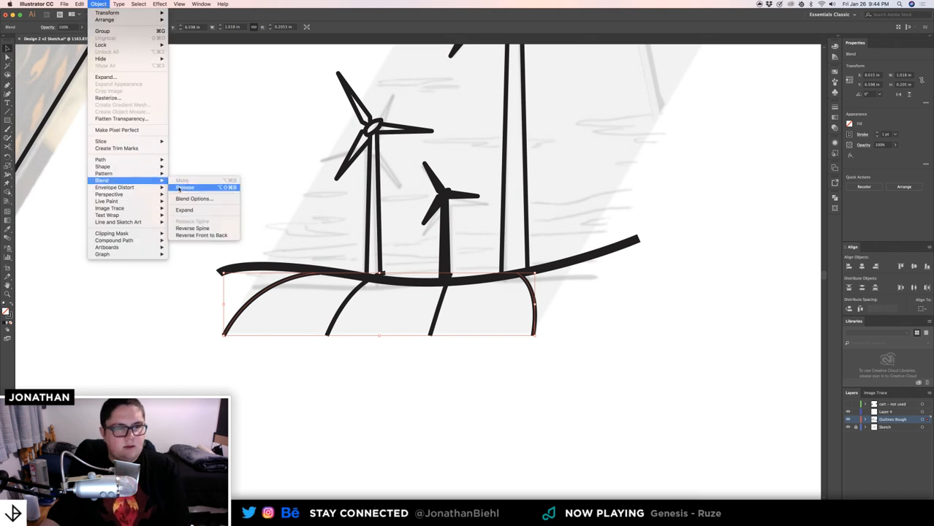
click(192, 198)
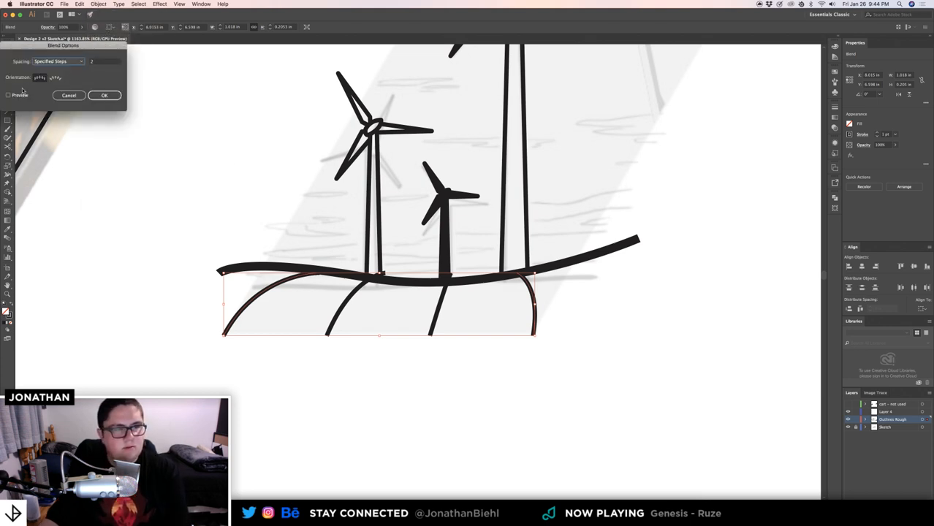
- Preview the blend with 4 specified steps
click(19, 95)
click(95, 62)
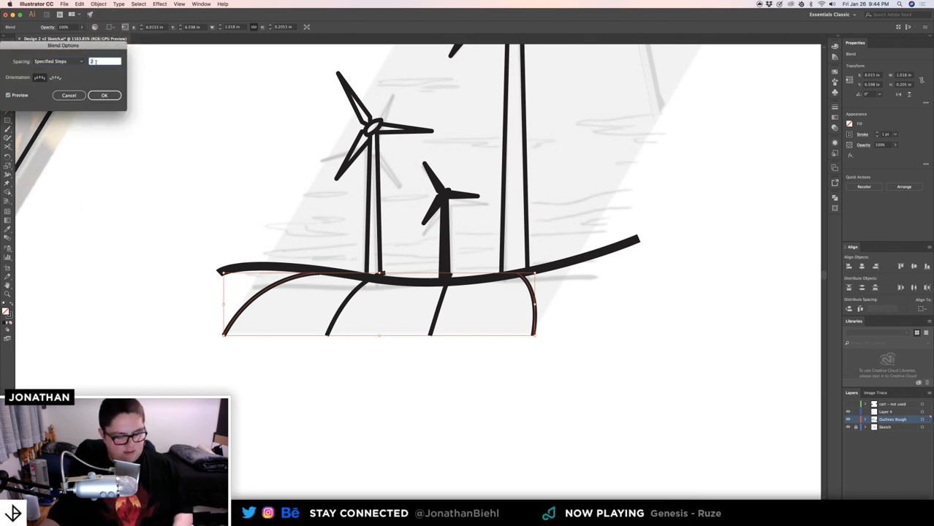
text(4)
click(21, 95)
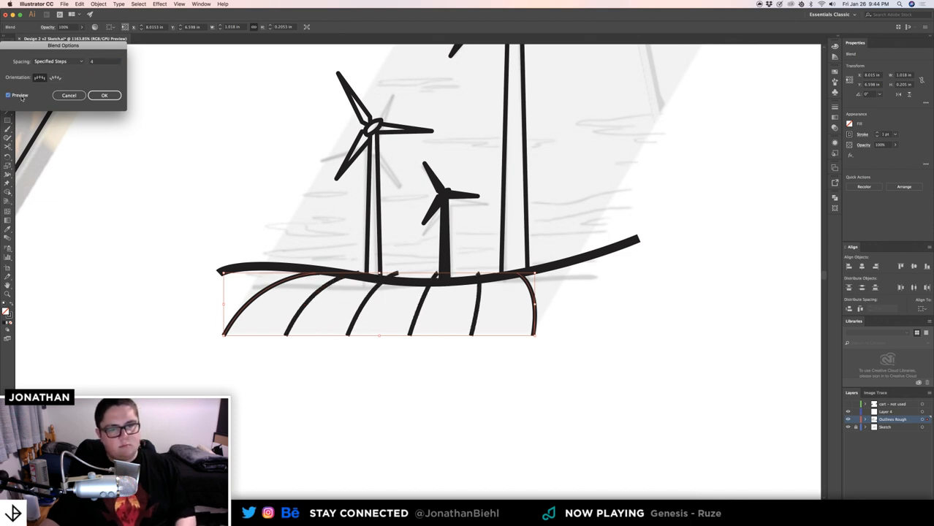
click(20, 95)
- Set the blend spacing to 6 specified steps, apply it, and deselect the blended curves
click(99, 62)
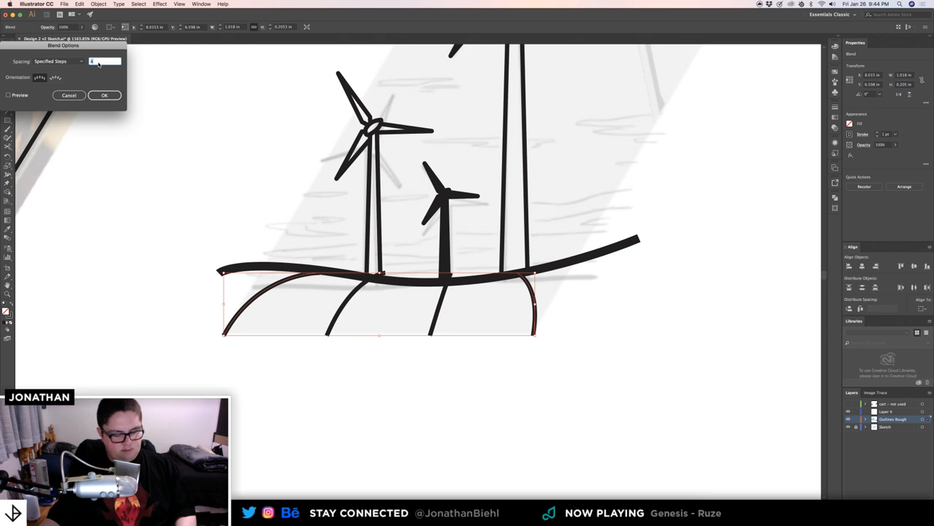
text(6)
click(9, 96)
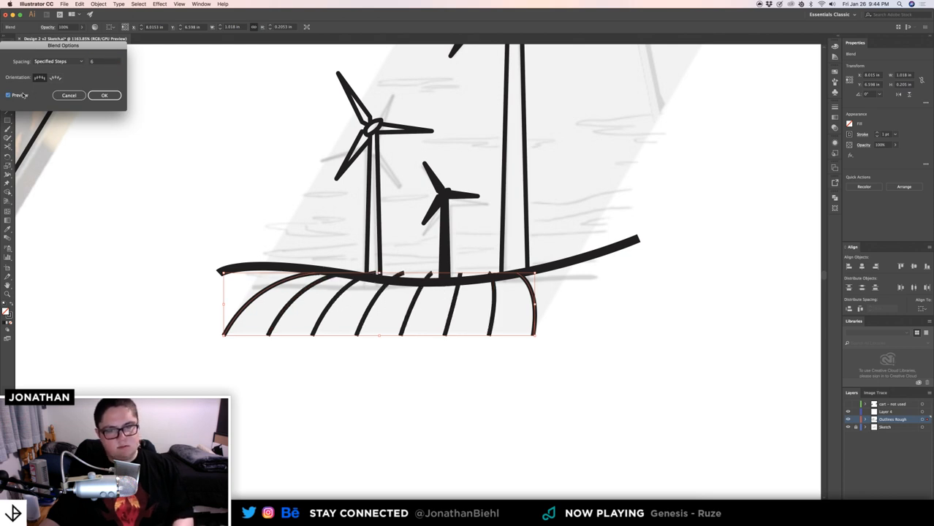
click(103, 98)
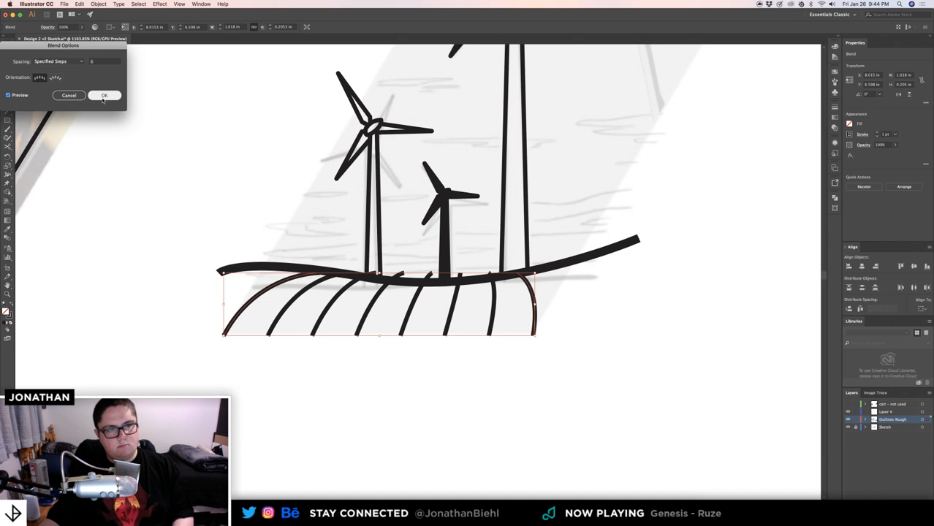
click(97, 96)
click(258, 212)
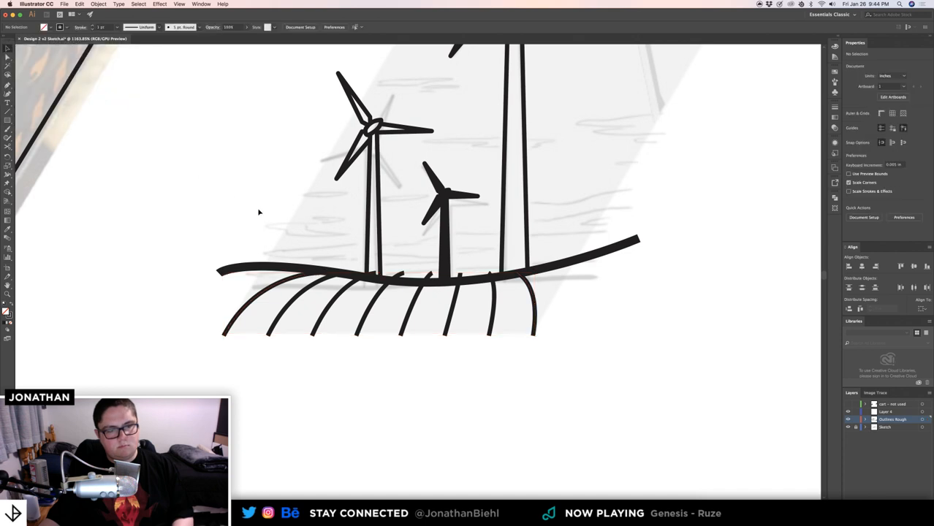
- Isolate the blend's leftmost curve and apply a tapered width profile that thins toward its lower end
scroll(429, 304, down, 2)
click(353, 324)
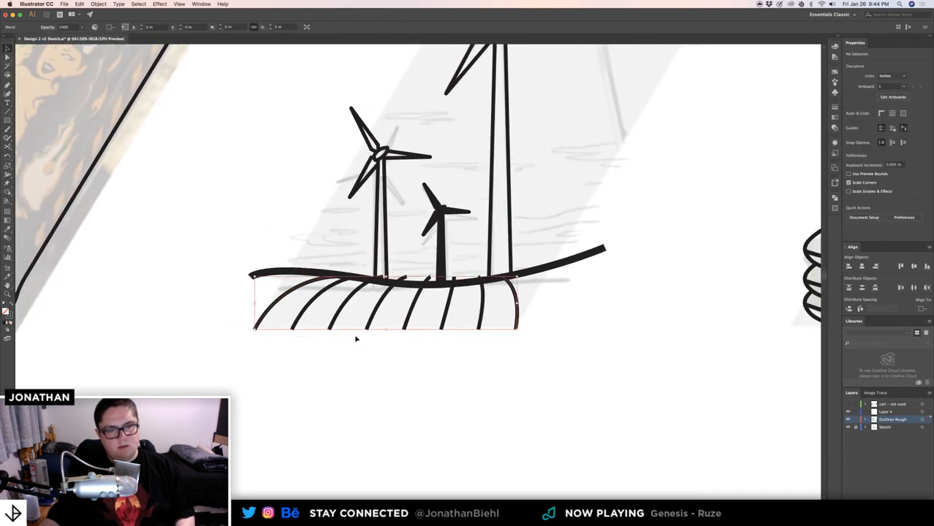
double_click(284, 296)
click(160, 27)
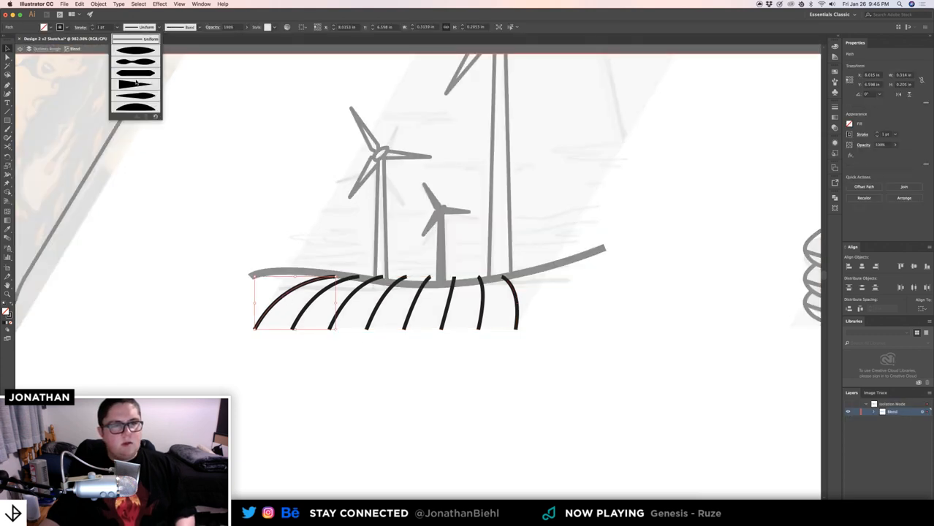
click(135, 95)
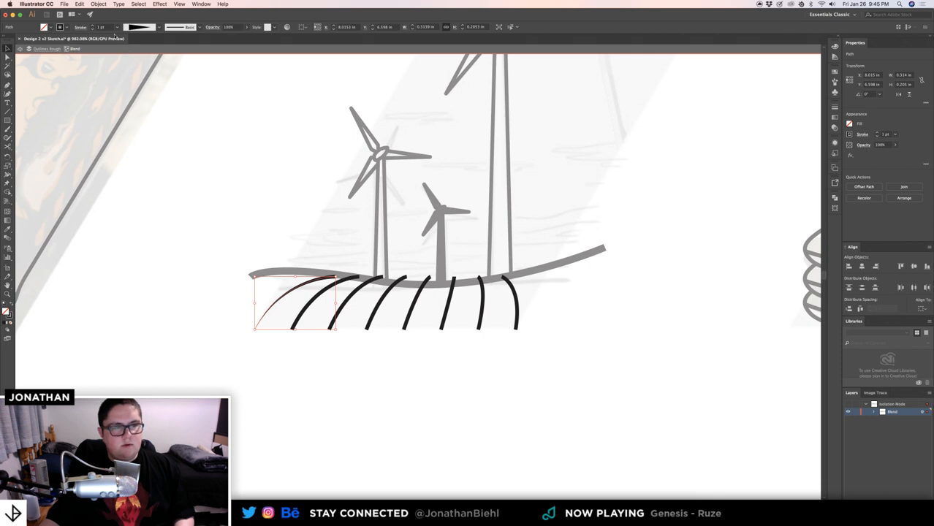
- Try flipping the tapered width profile of the blend's leftmost curve end to end, and leave isolation
double_click(204, 199)
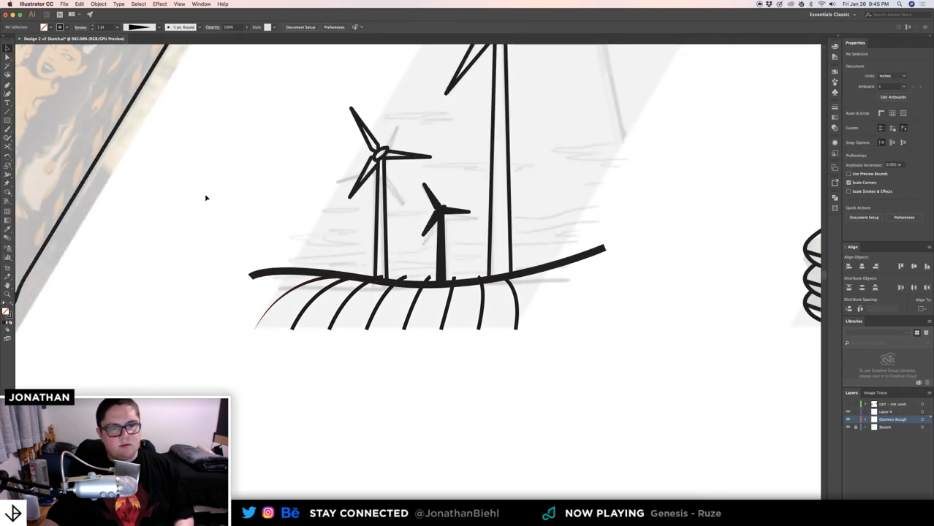
click(323, 294)
double_click(320, 280)
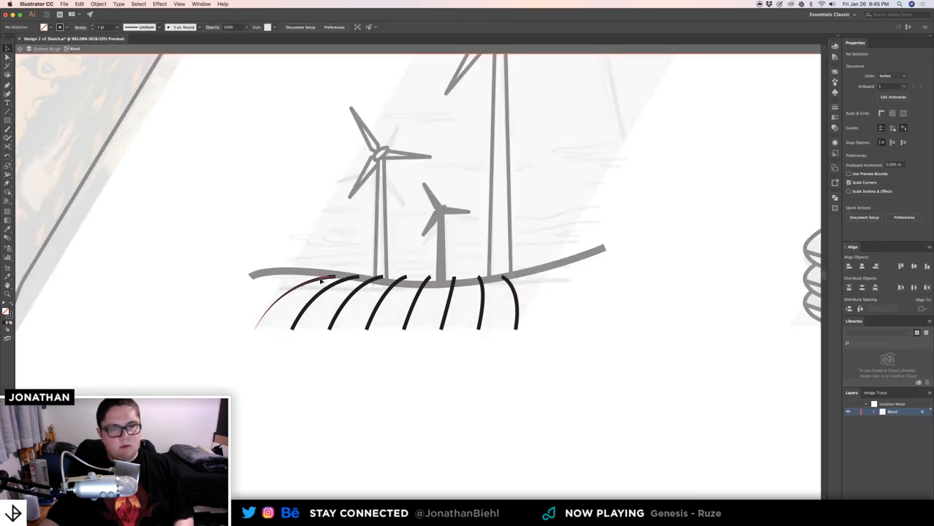
click(320, 281)
click(80, 28)
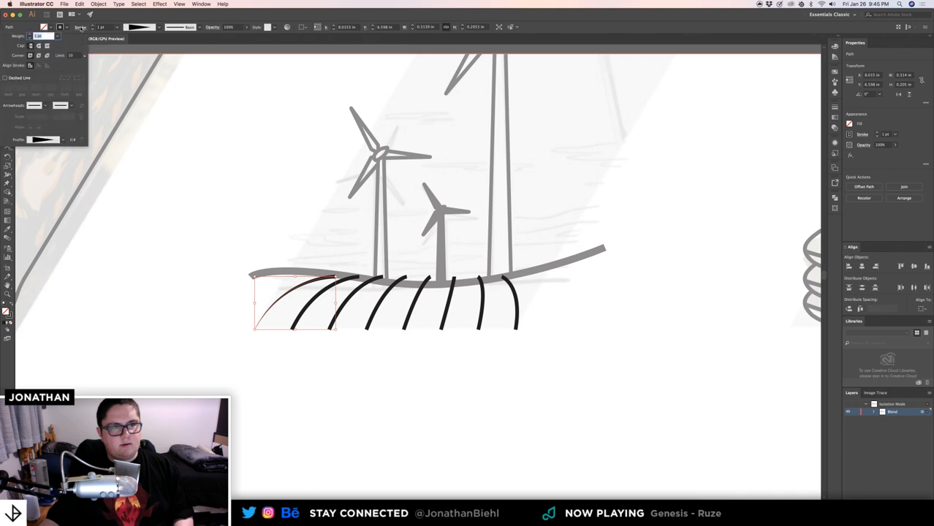
click(73, 140)
click(240, 191)
double_click(265, 196)
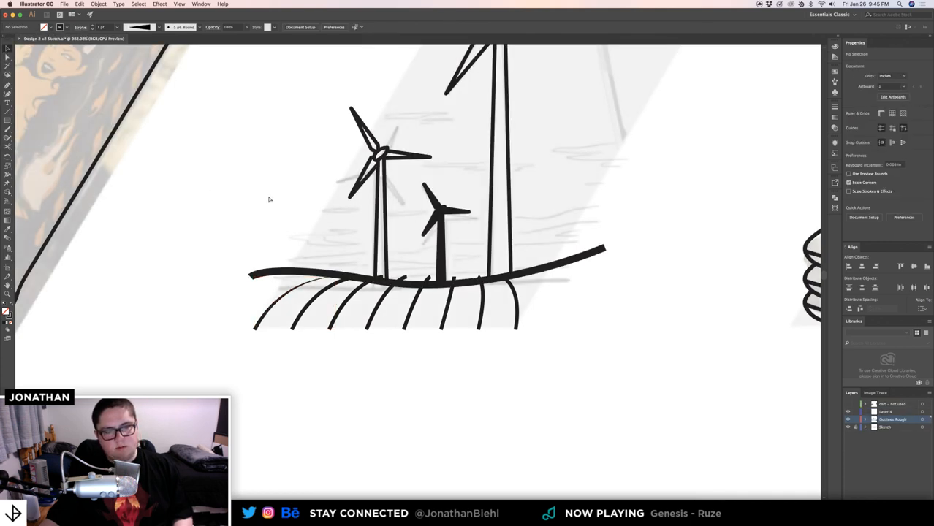
double_click(263, 214)
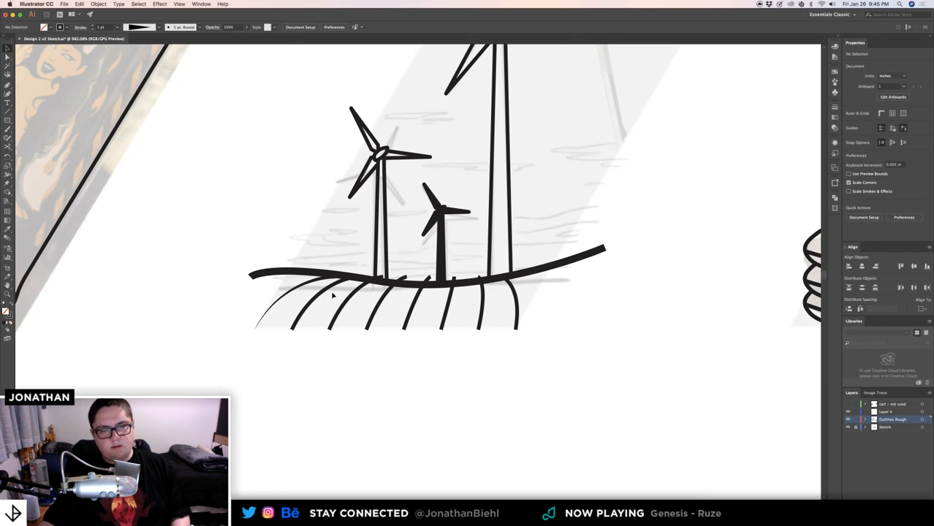
- Isolate the blend's rightmost curve, apply the tapered width profile that thins toward its lower end, and leave isolation
double_click(515, 291)
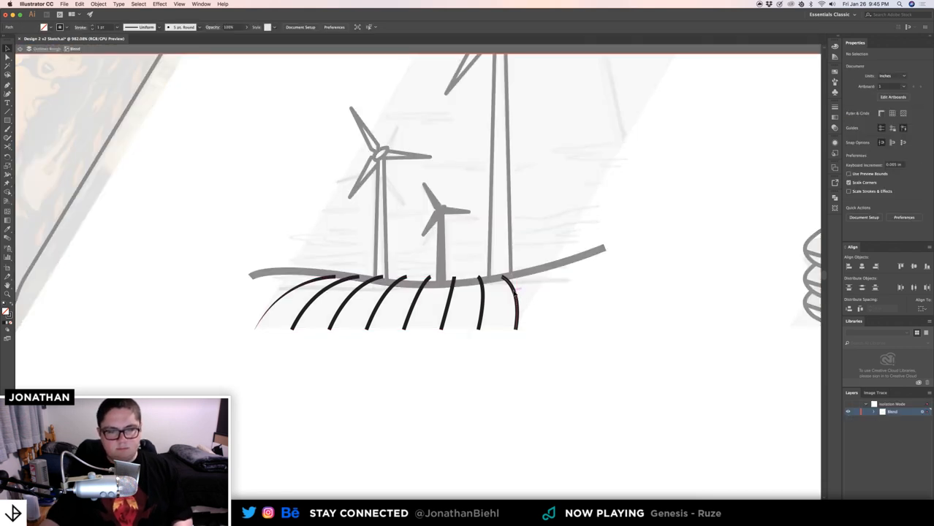
click(158, 27)
click(130, 94)
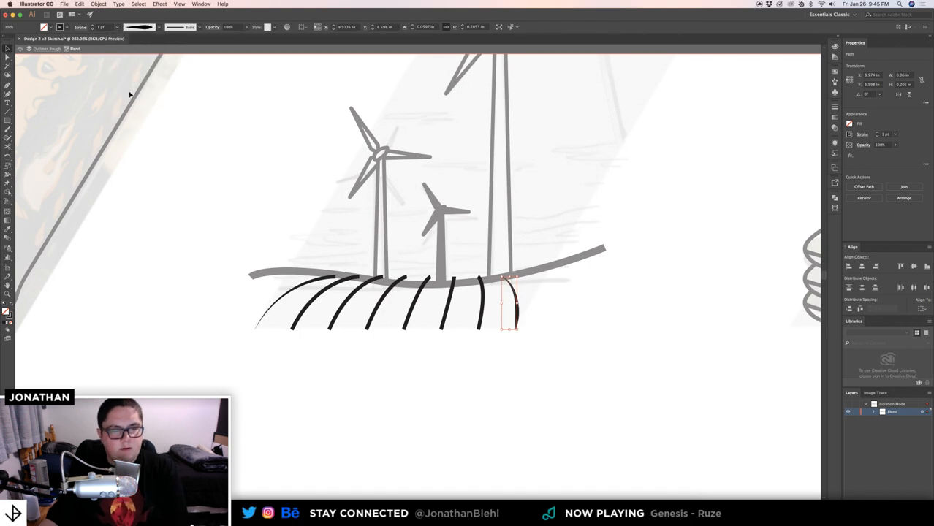
click(128, 89)
click(158, 28)
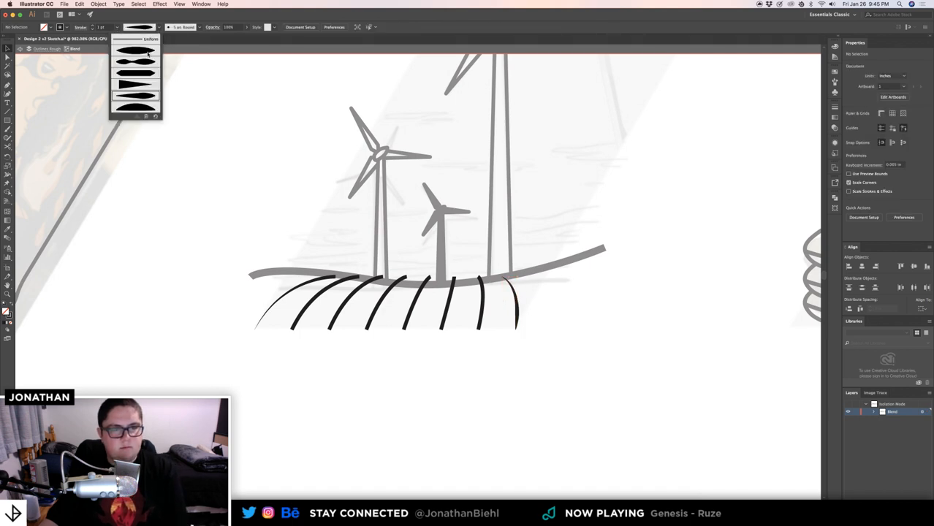
click(130, 84)
double_click(225, 141)
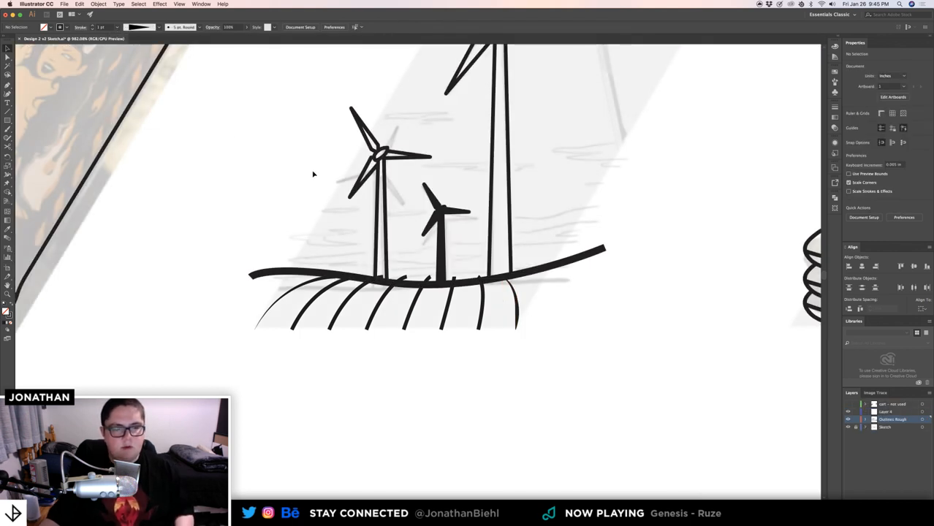
- Undo the profile edits, the blend spacing and the blend itself, back to the two separate end curves
key(super+z)
key(super+z)
key(super+z)
key(super+z)
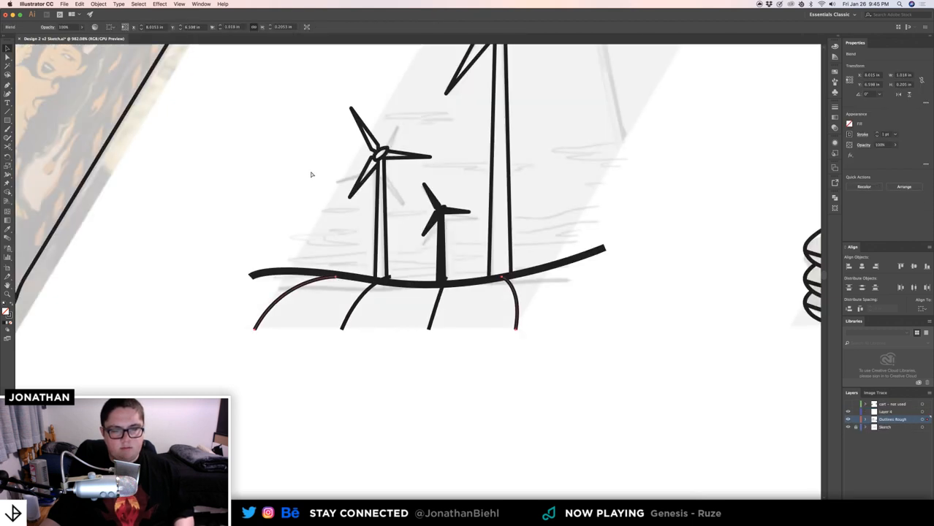
key(super+z)
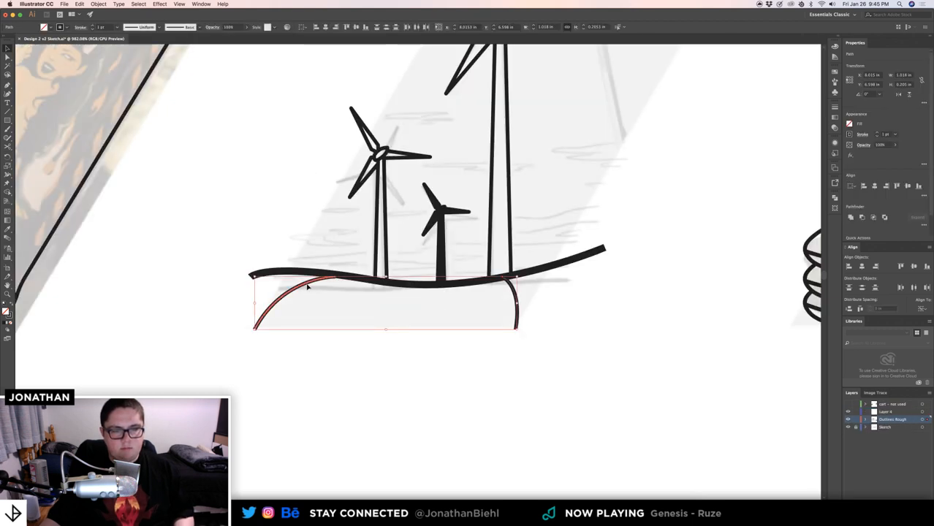
- Apply the triangular tapered width profile to both end curves and set their stroke weight to 2 pt
click(158, 27)
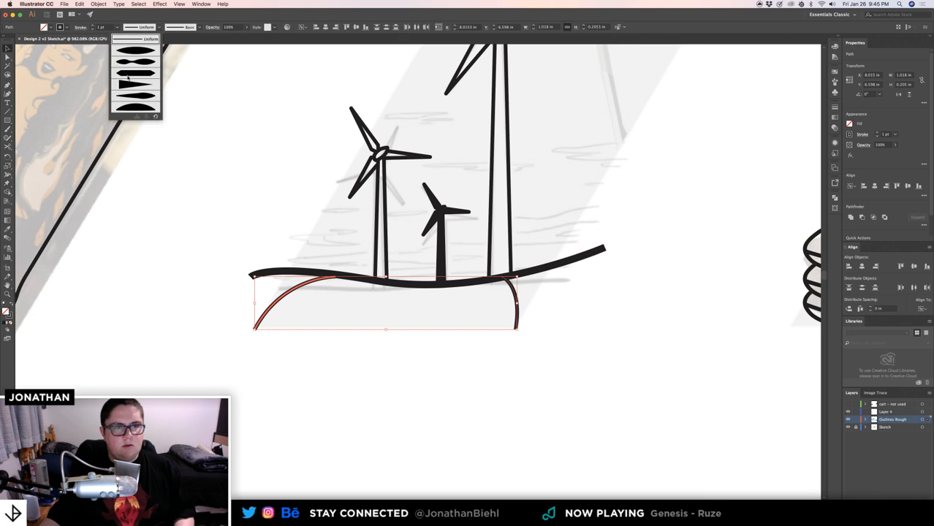
click(127, 86)
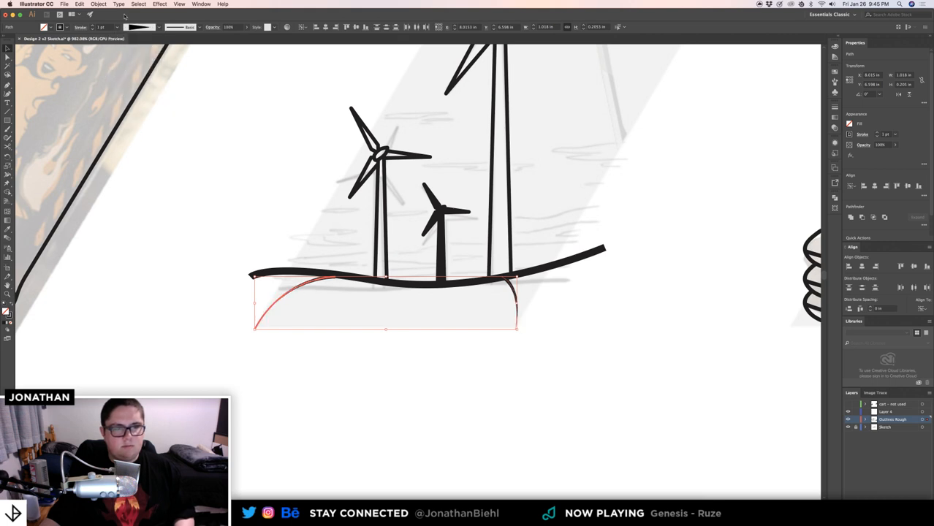
click(94, 27)
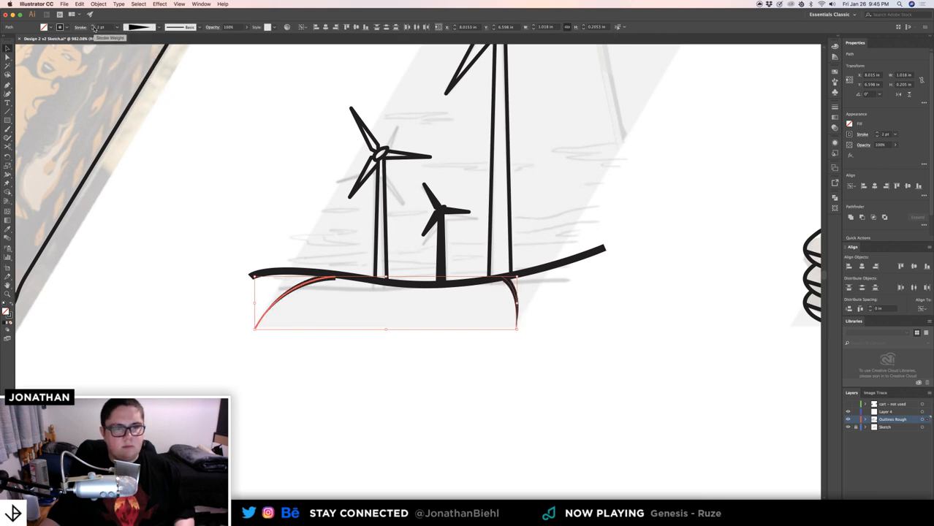
click(279, 198)
- Nudge the left tapered curve slightly up and right so its thick end merges into the ground line
key(z)
click(354, 285)
key(v)
click(308, 280)
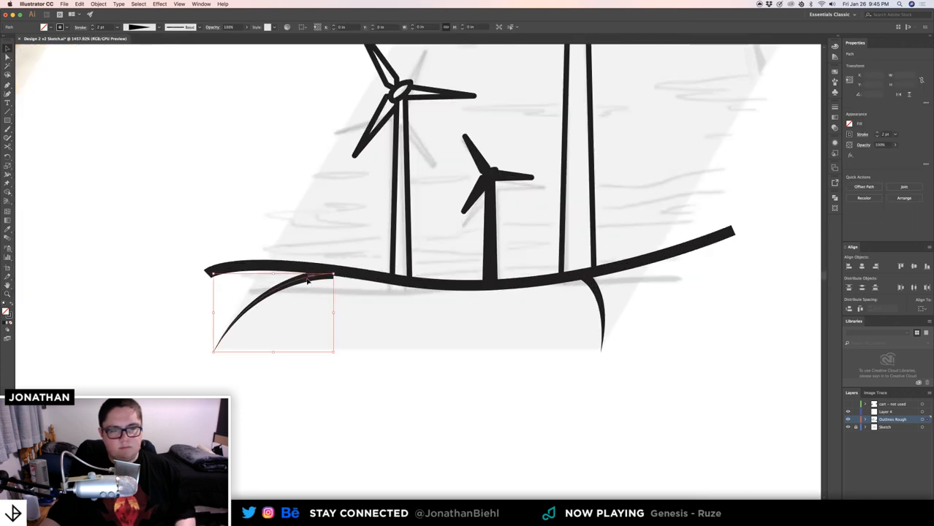
key(Up)
key(Up)
key(Down)
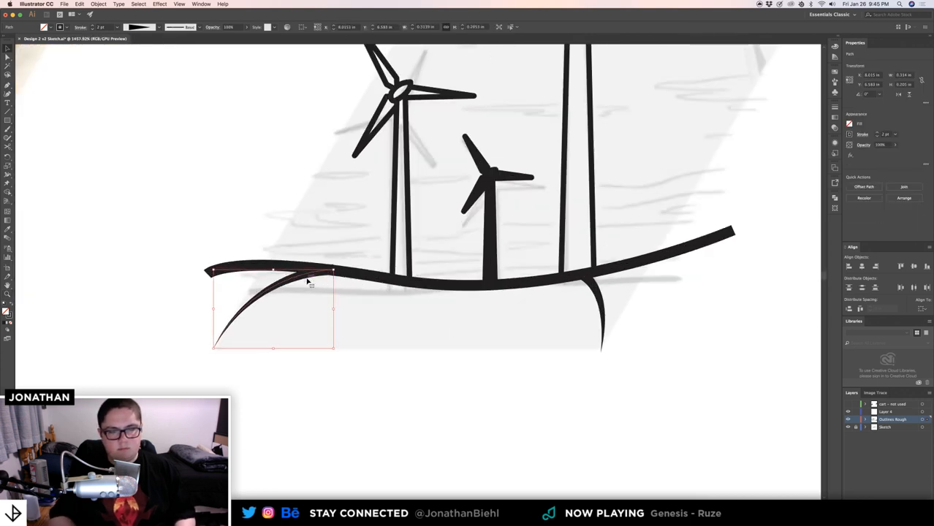
key(Right)
click(323, 209)
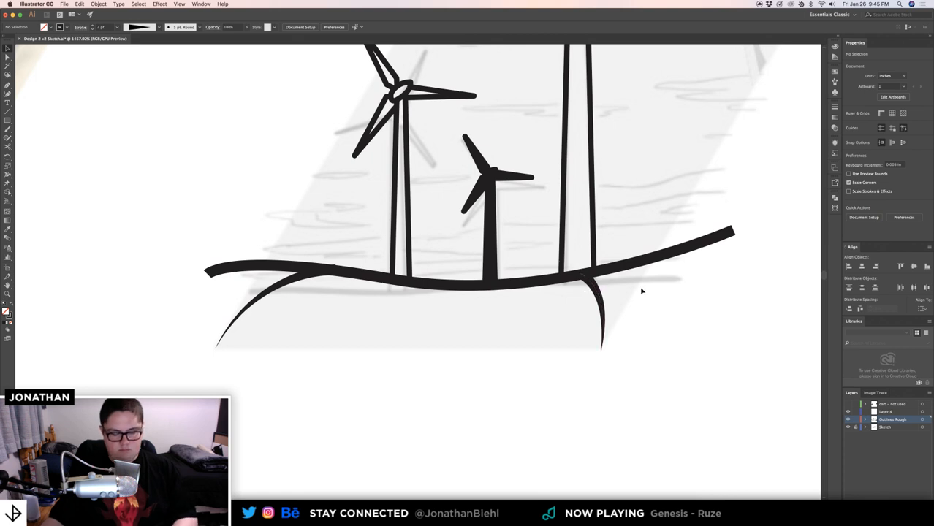
- Duplicate the right tapered curve farther right along the ground line and shorten the copy
drag(601, 293, 642, 283)
mouse_move(641, 341)
mouse_down()
mouse_move(633, 302)
mouse_move(647, 328)
mouse_up()
drag(636, 273, 636, 292)
click(673, 290)
key(z)
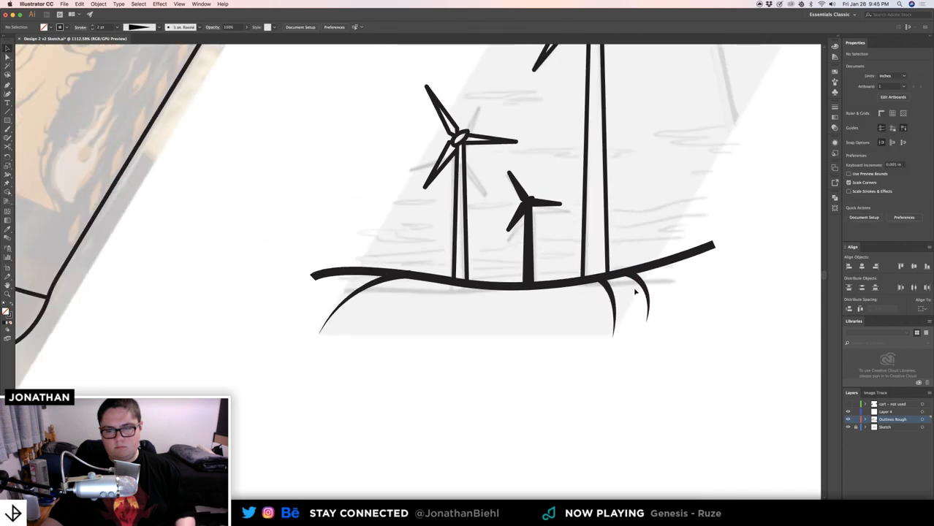
- Make a blend between the left tapered curve and the original right one, leaving out the shortened copy
click(609, 302)
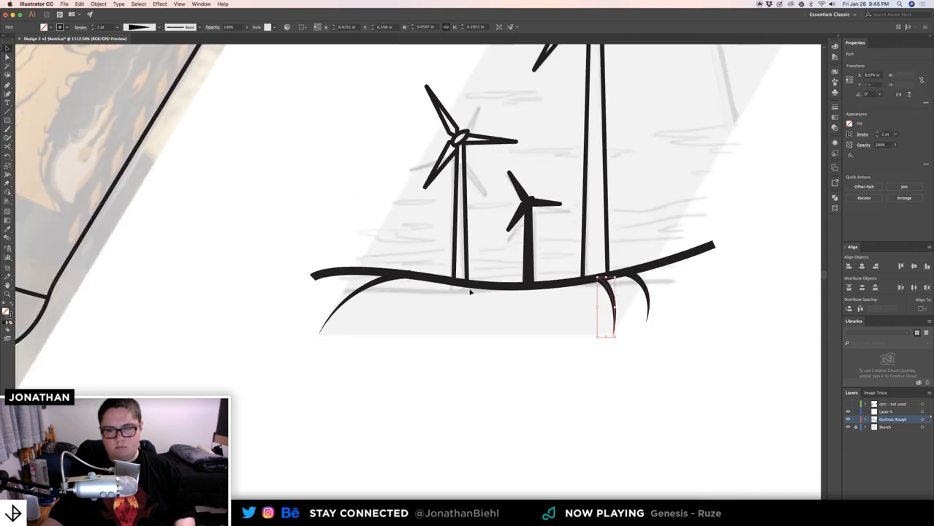
shift+click(373, 299)
click(98, 3)
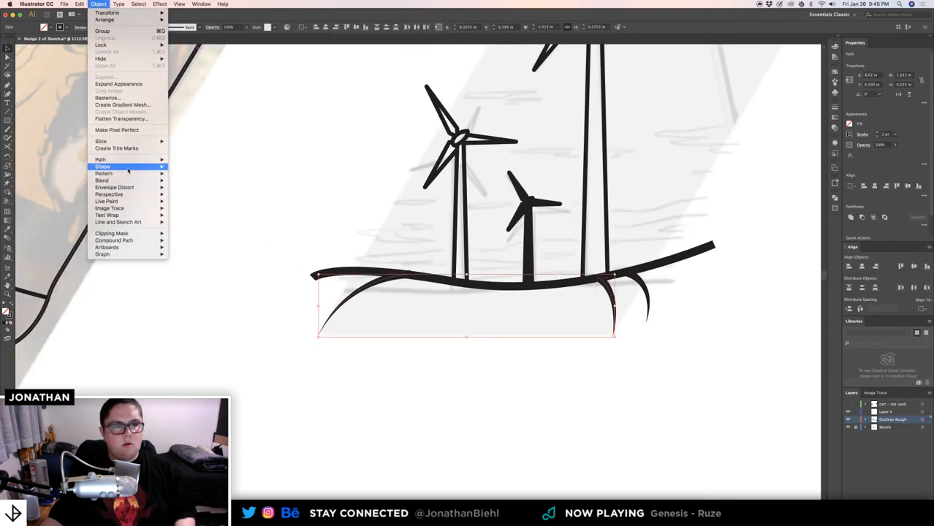
mouse_move(146, 180)
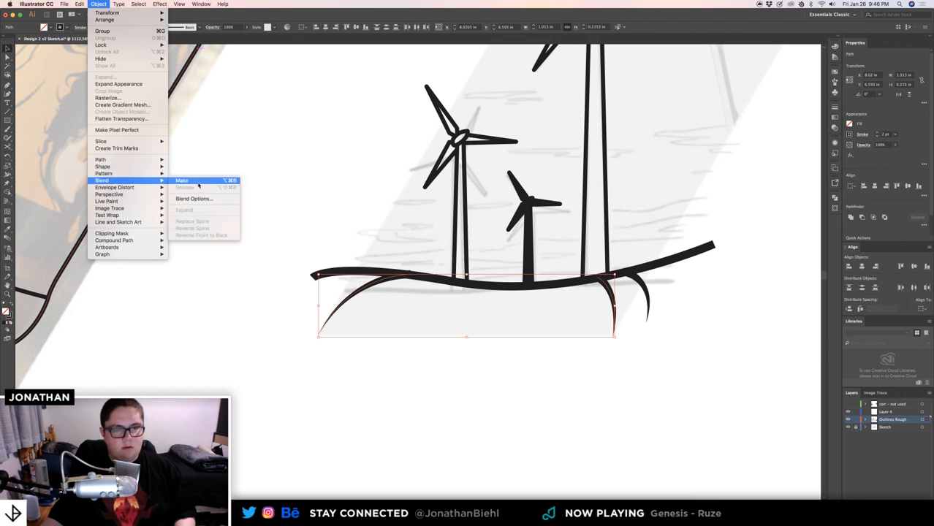
click(183, 181)
- Set the new blend's spacing to 6 specified steps and deselect it
click(98, 4)
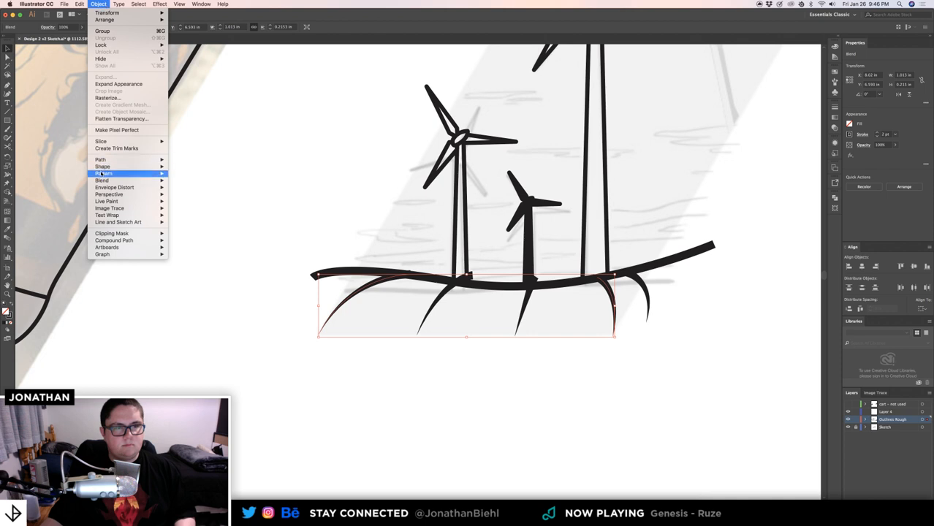
mouse_move(109, 182)
click(184, 199)
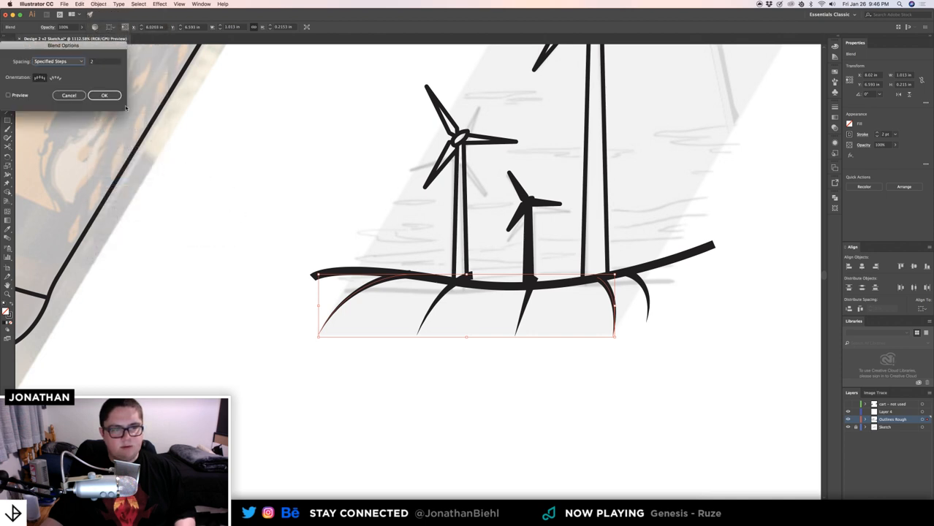
double_click(99, 62)
text(6)
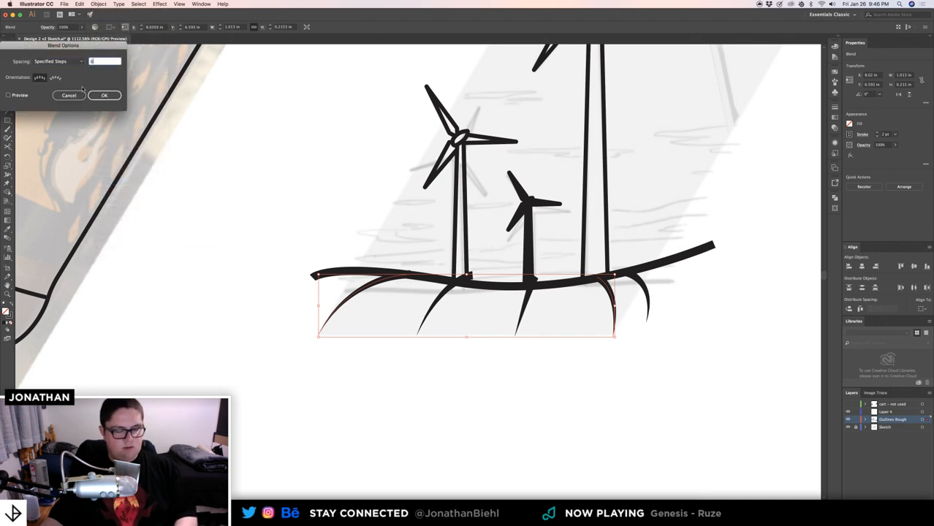
click(105, 96)
click(463, 365)
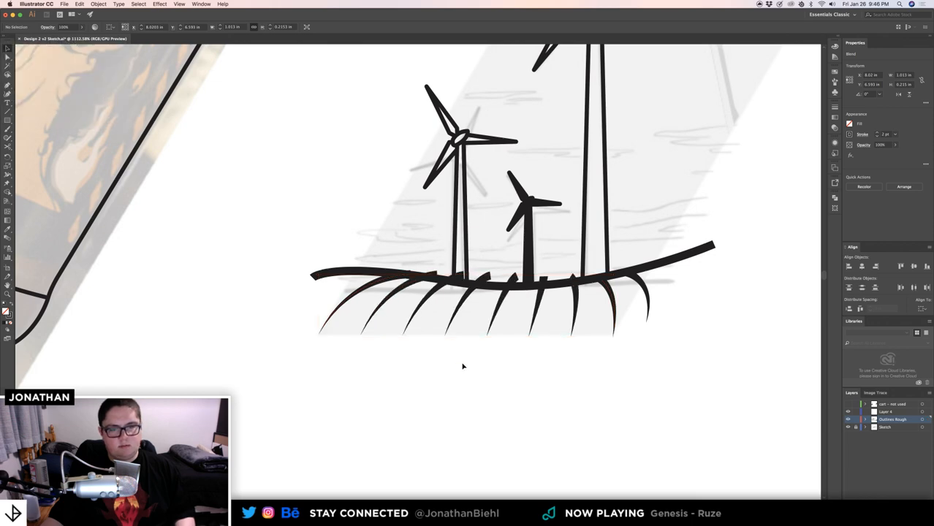
- Try moving the blended curves down and right, clear of the ground line
key(z)
drag(459, 324, 523, 327)
key(v)
drag(322, 263, 401, 296)
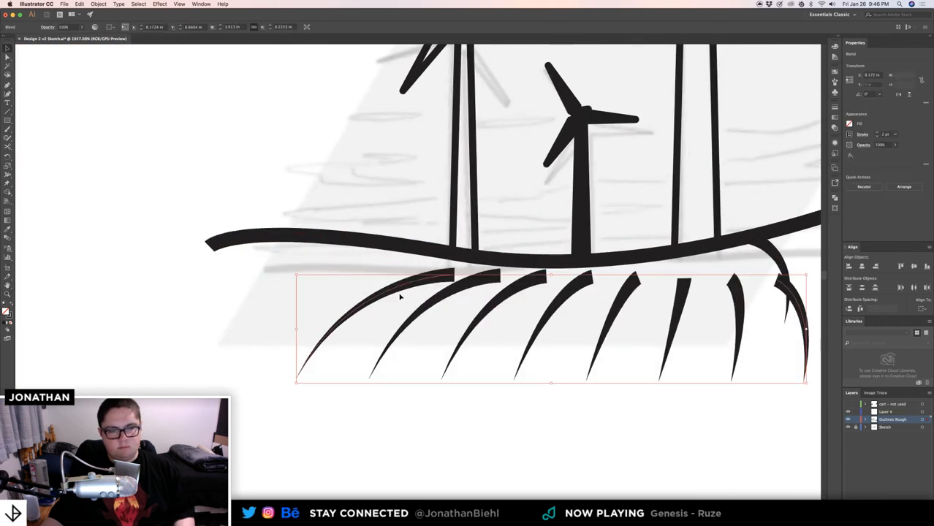
key(super+z)
- Try swapping the blended curves' fill and stroke, and restore their 2 pt tapered strokes
click(276, 274)
key(shift+x)
key(shift+x)
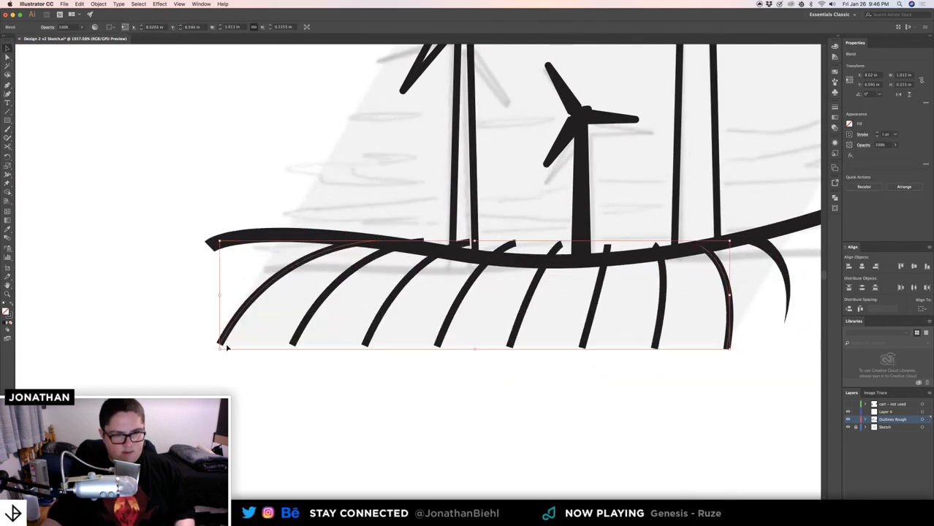
key(super+z)
key(super+z)
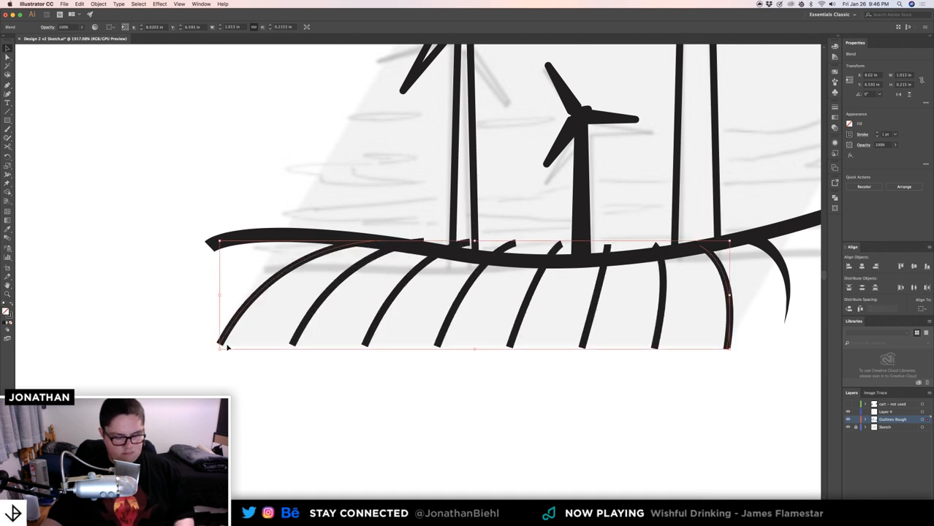
key(super+w)
click(503, 276)
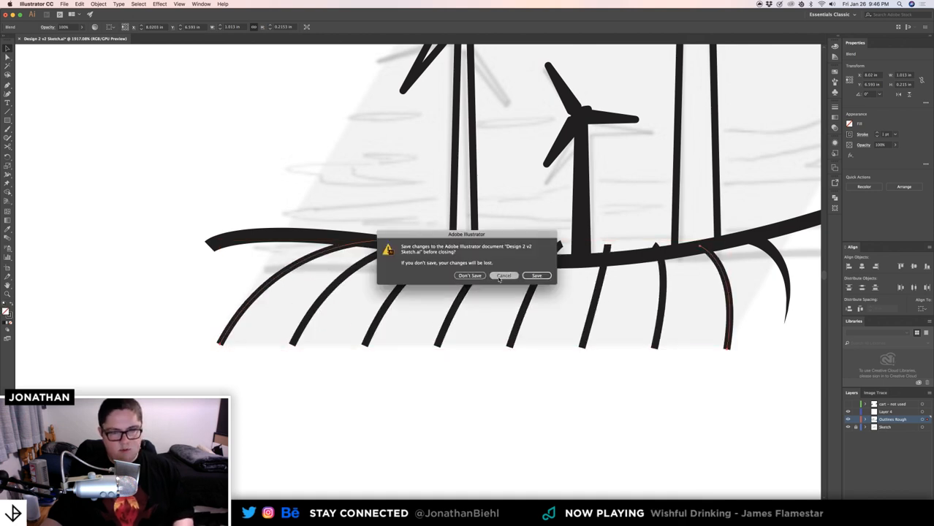
key(shift+w)
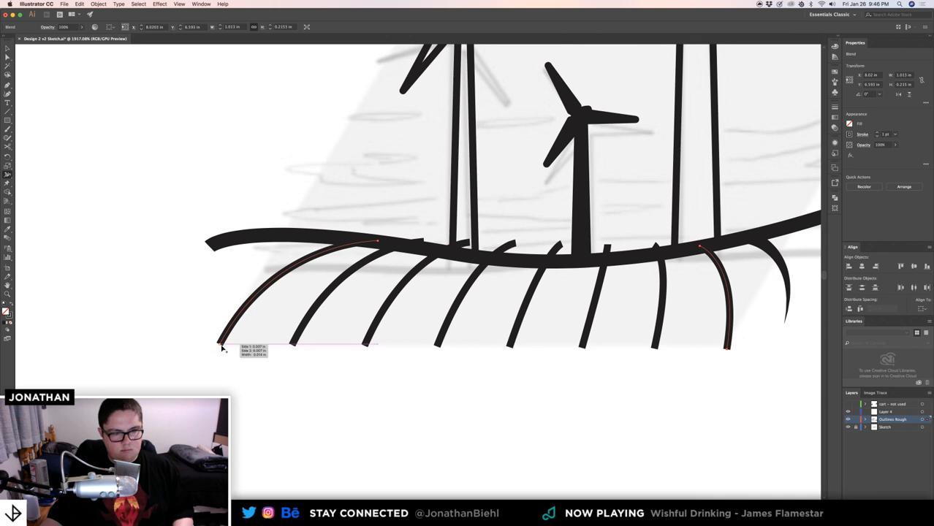
key(super+z)
key(super+z)
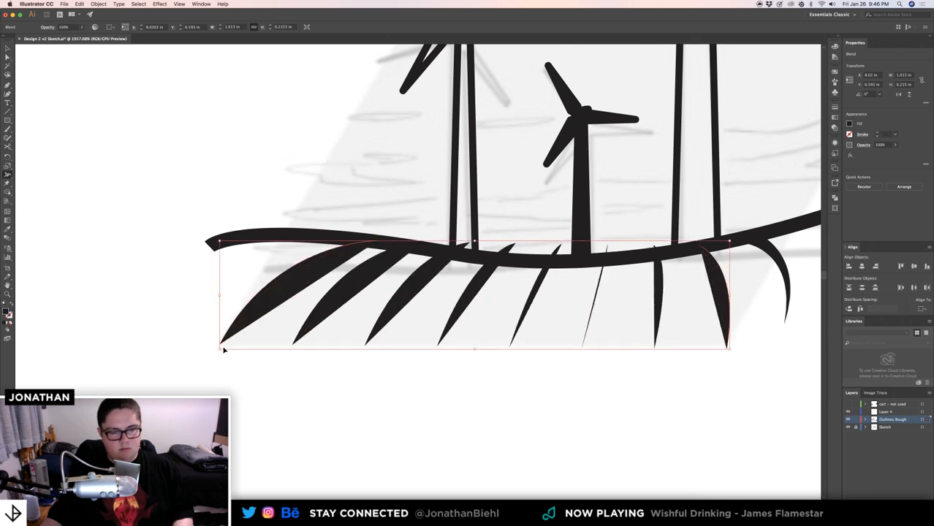
key(super+shift+z)
- Try adjusting the stroke width at the lower tip of the blend's left tapered curve, and deselect the blend
key(shift+w)
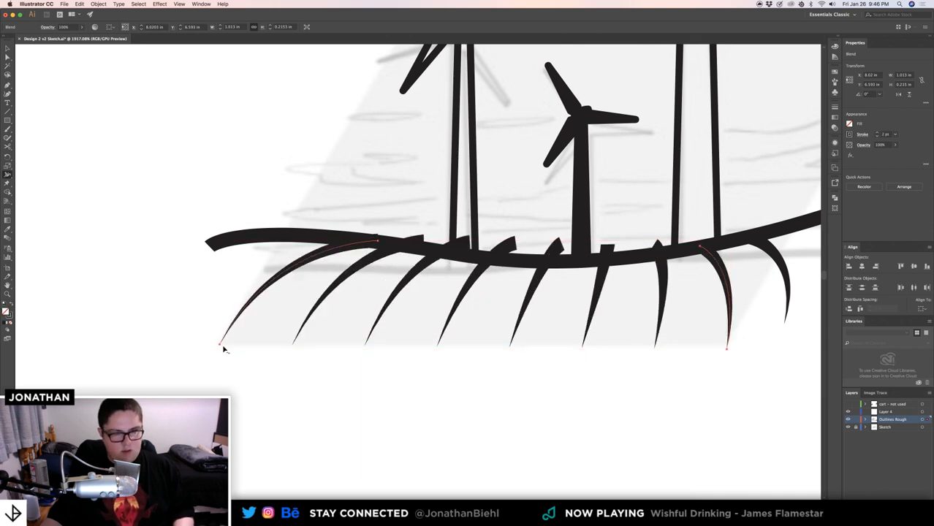
drag(220, 344, 223, 344)
key(v)
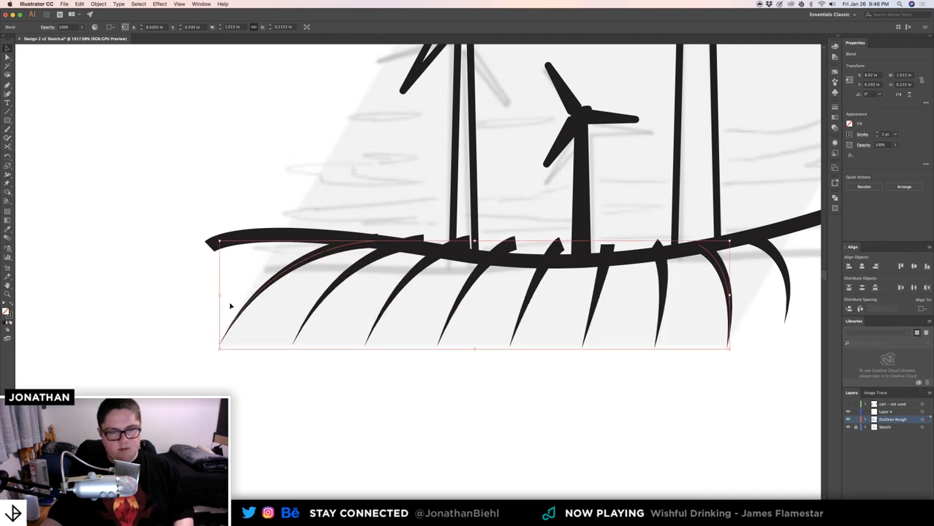
click(260, 269)
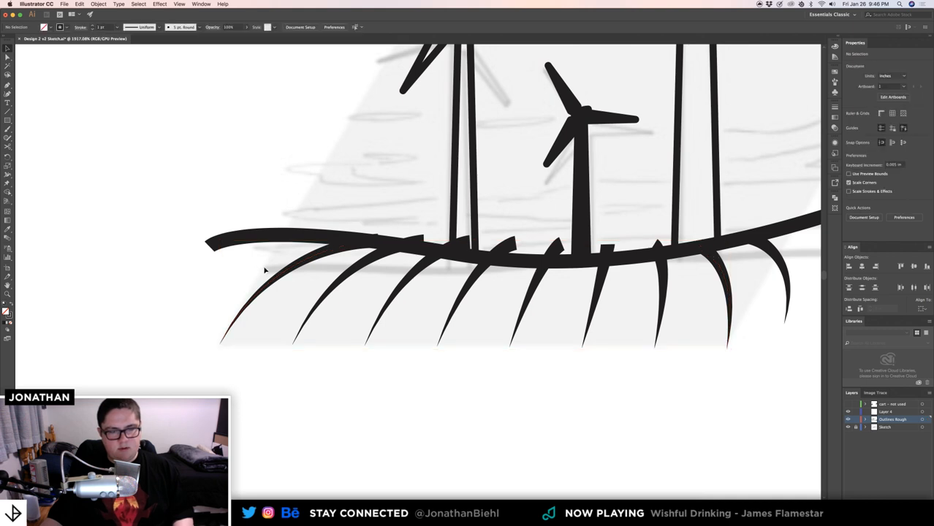
- Try a gray stroke on the isolated blend's left curve, and restore its black stroke
double_click(302, 266)
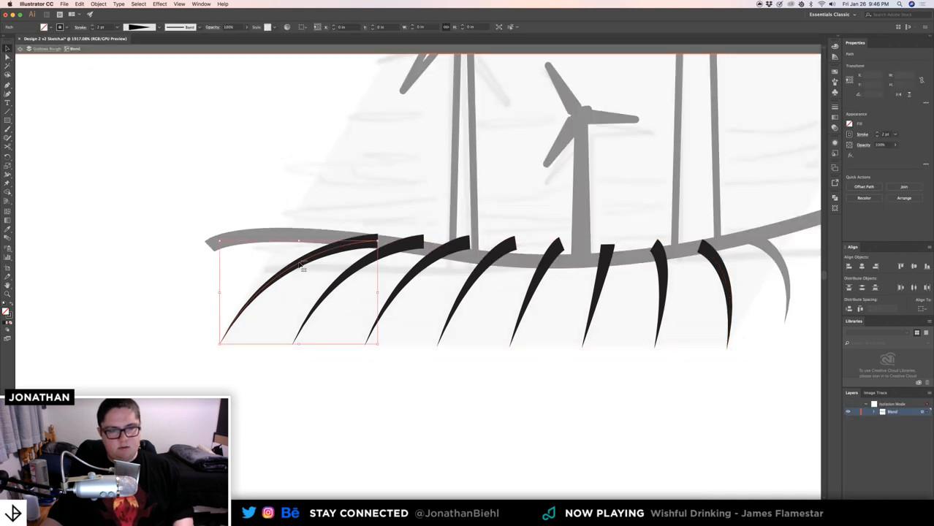
click(69, 27)
click(41, 62)
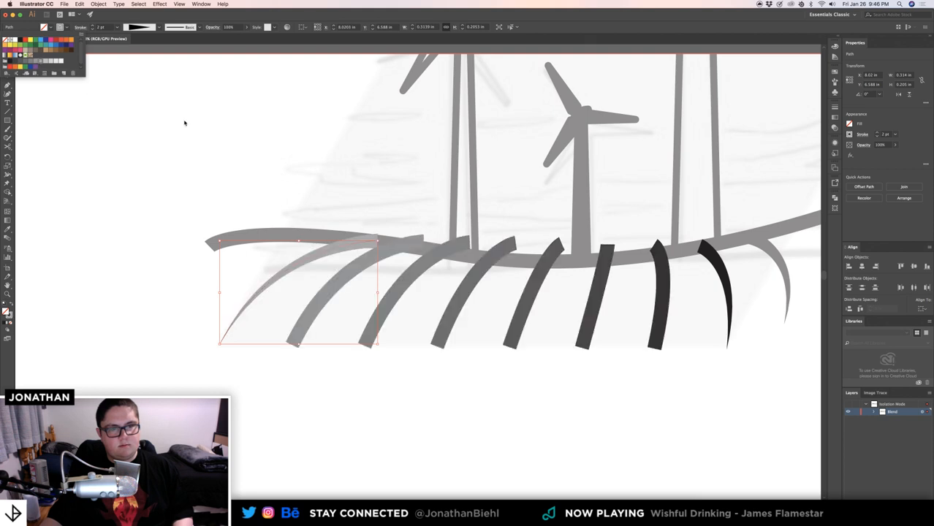
double_click(222, 134)
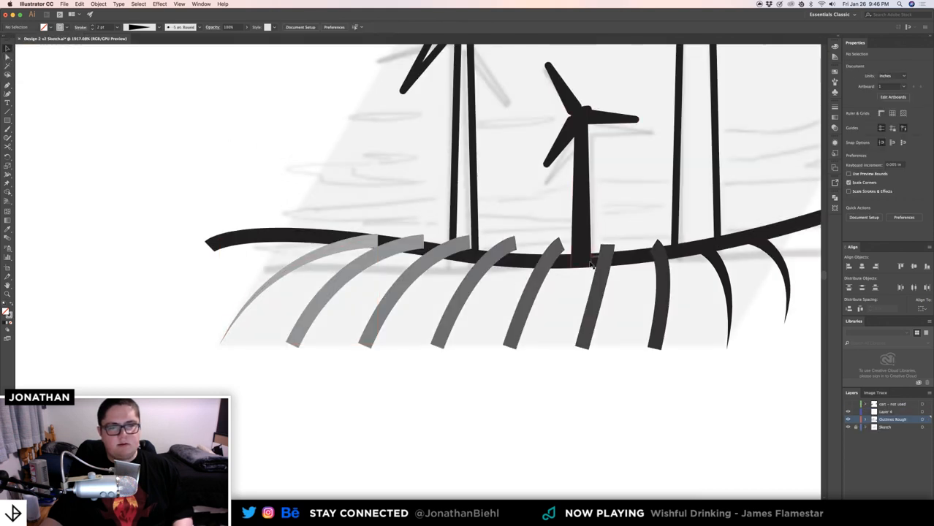
double_click(475, 273)
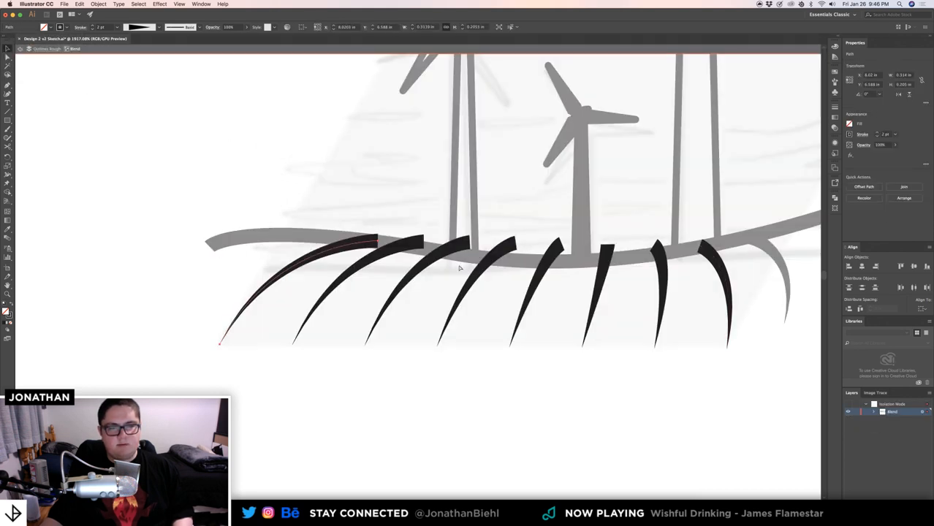
- Try narrowing the left curve's lower tip with the Width tool inside the isolated blend, and exit isolation
click(262, 303)
key(shift+w)
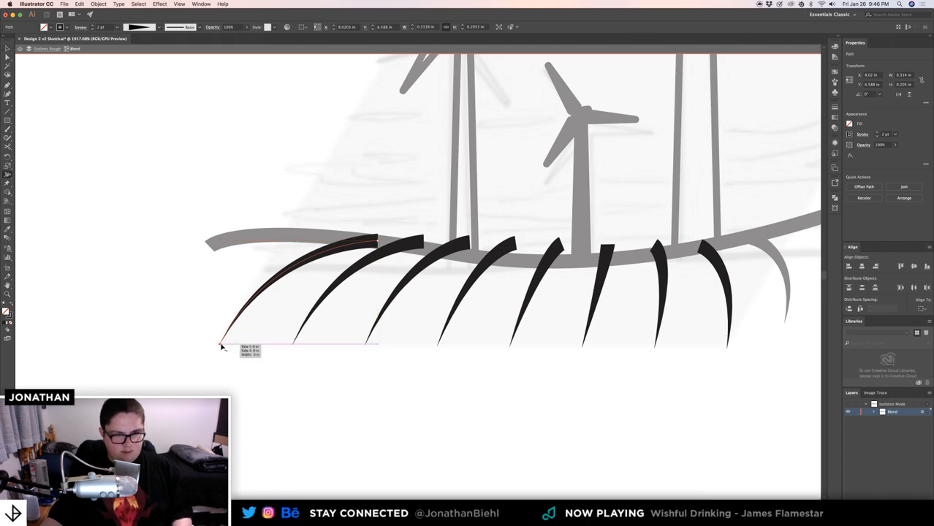
drag(220, 348, 223, 347)
key(v)
double_click(268, 364)
- Try enlarging all the field rows together to about 1.38 in wide, and undo the scaling
key(z)
drag(312, 351, 186, 336)
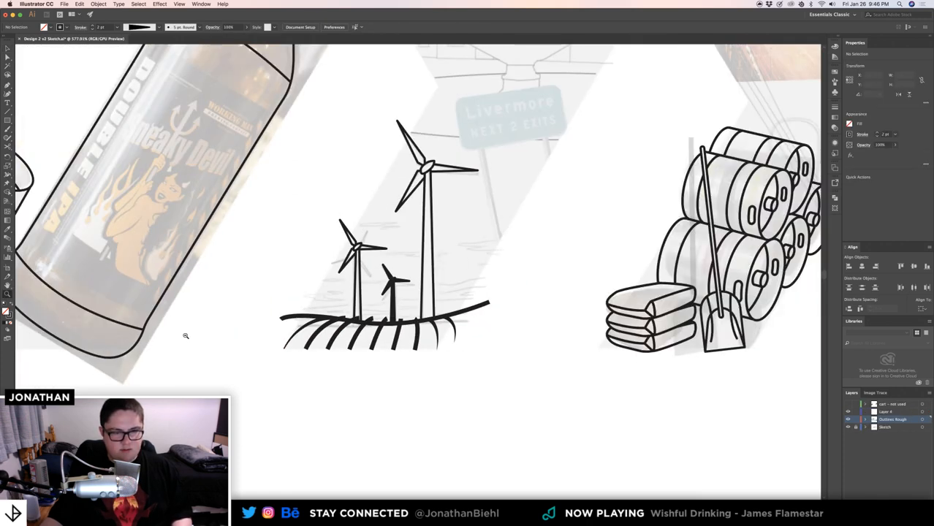
drag(425, 356, 442, 359)
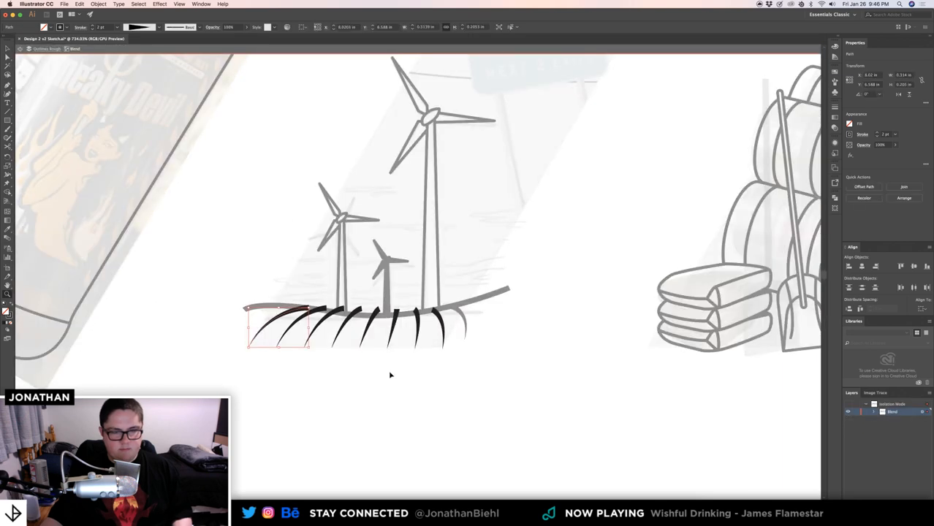
drag(368, 364, 372, 359)
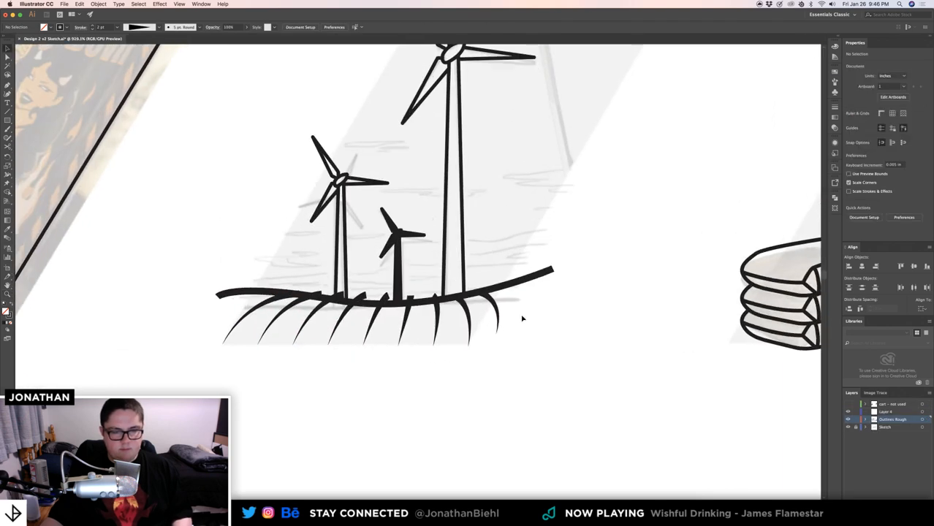
mouse_move(515, 320)
mouse_down()
mouse_move(406, 361)
mouse_move(359, 362)
mouse_up()
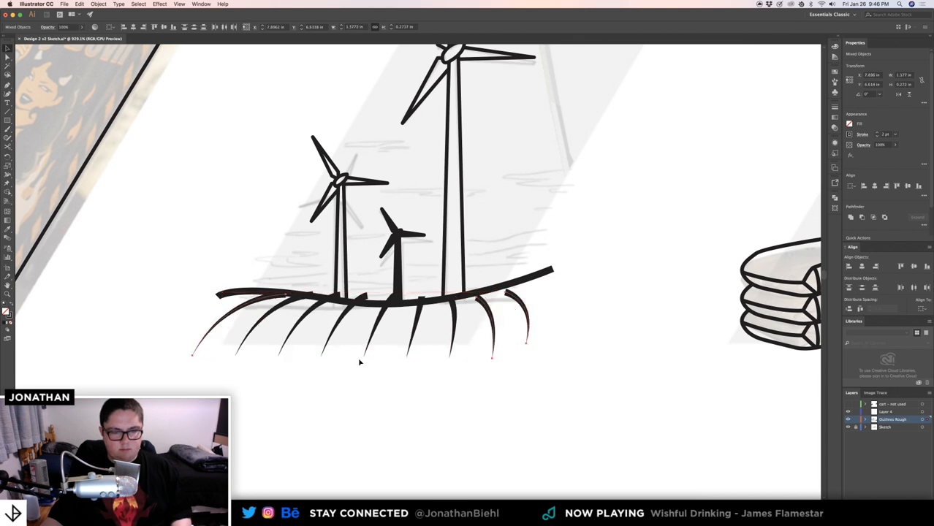
key(super+z)
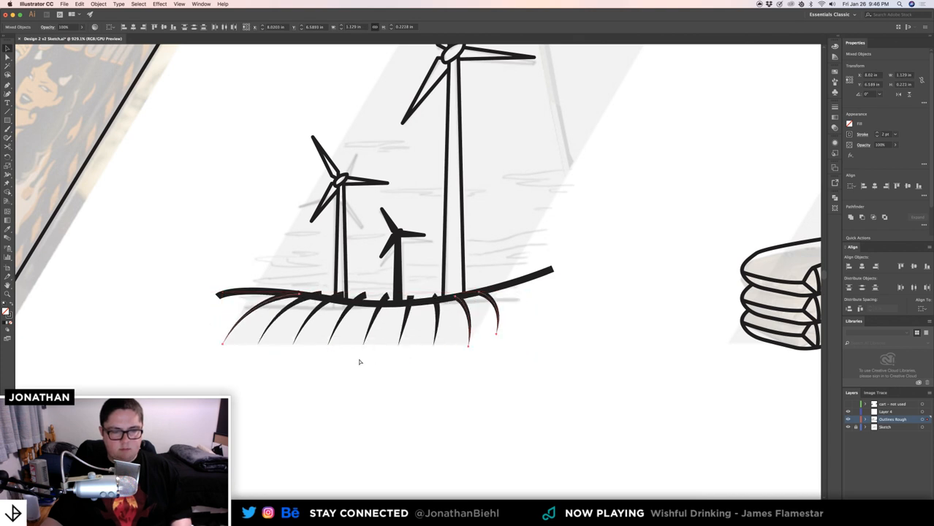
- Release the row blend and stretch its two end curves downward to about 0.303 in high
key(alt+super+b)
key(alt+shift+super+b)
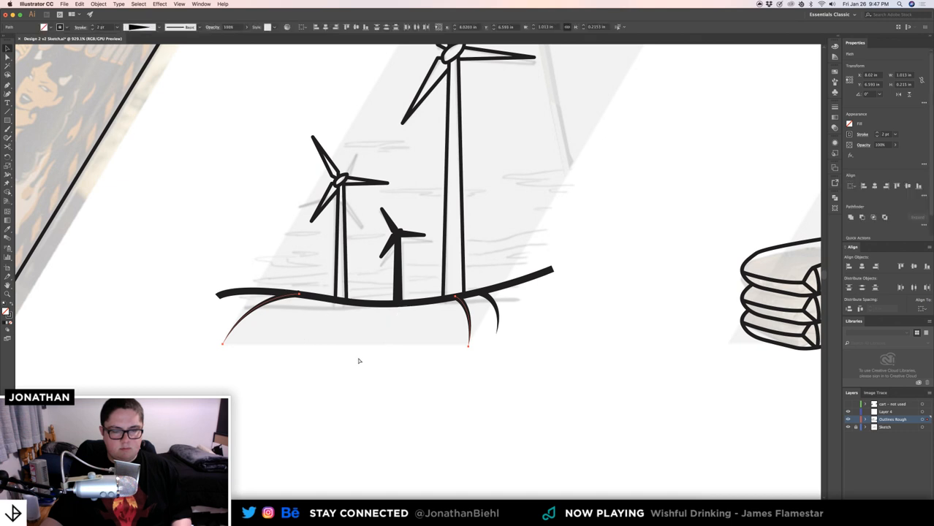
drag(347, 345, 350, 374)
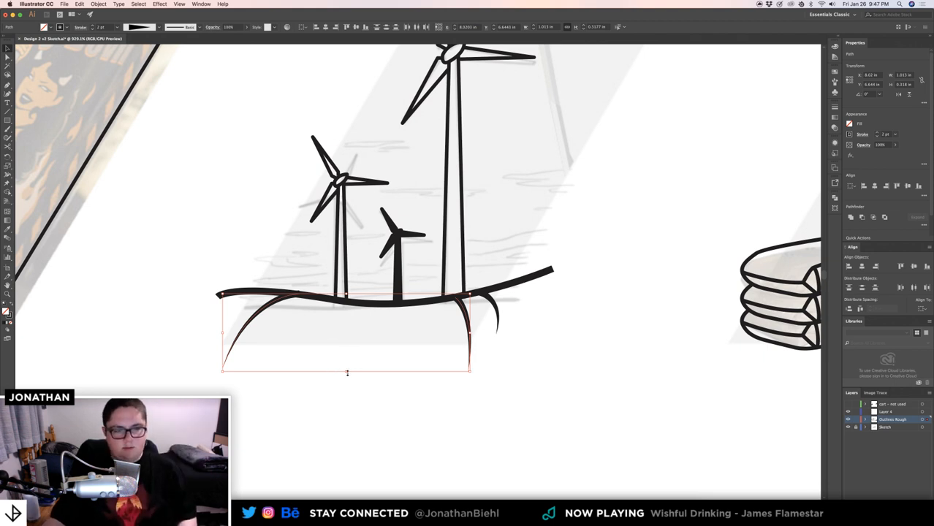
drag(347, 373, 348, 371)
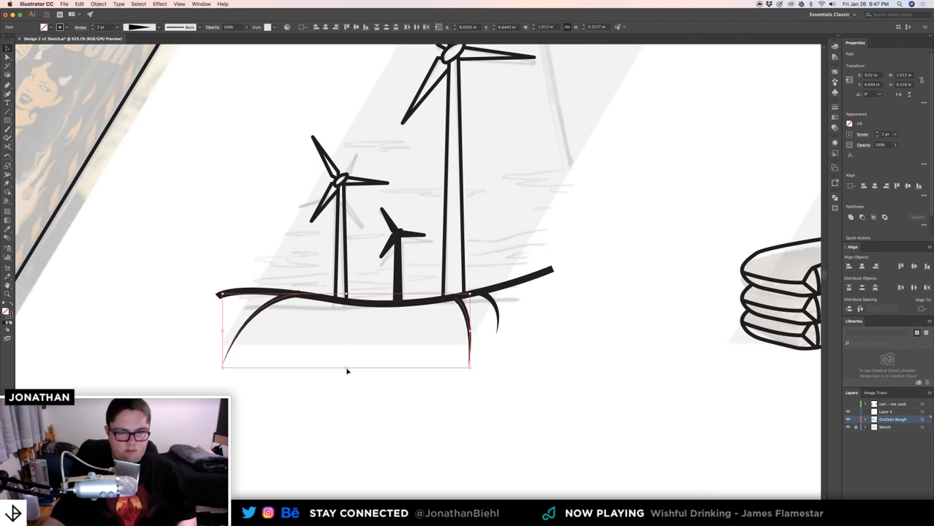
- Make a blend between the two stretched tapered curves and deselect it
click(97, 4)
mouse_move(103, 180)
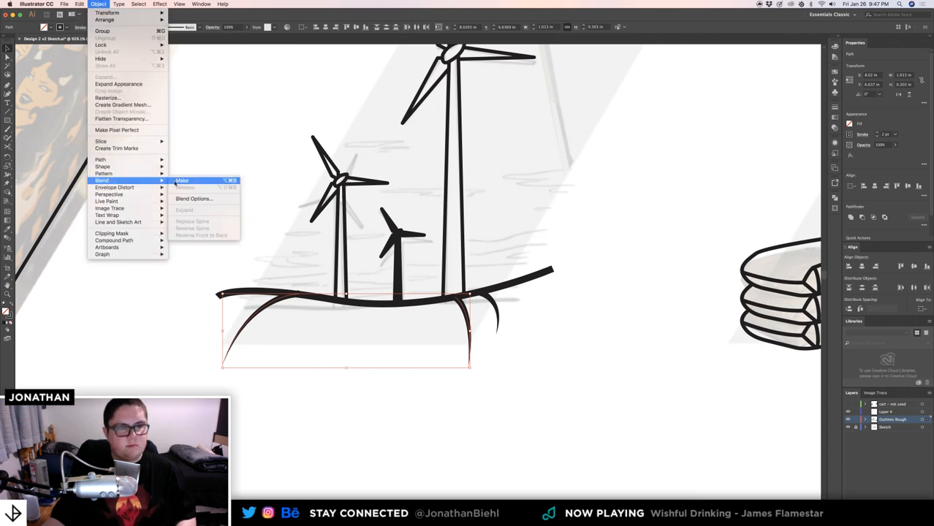
click(180, 180)
click(374, 396)
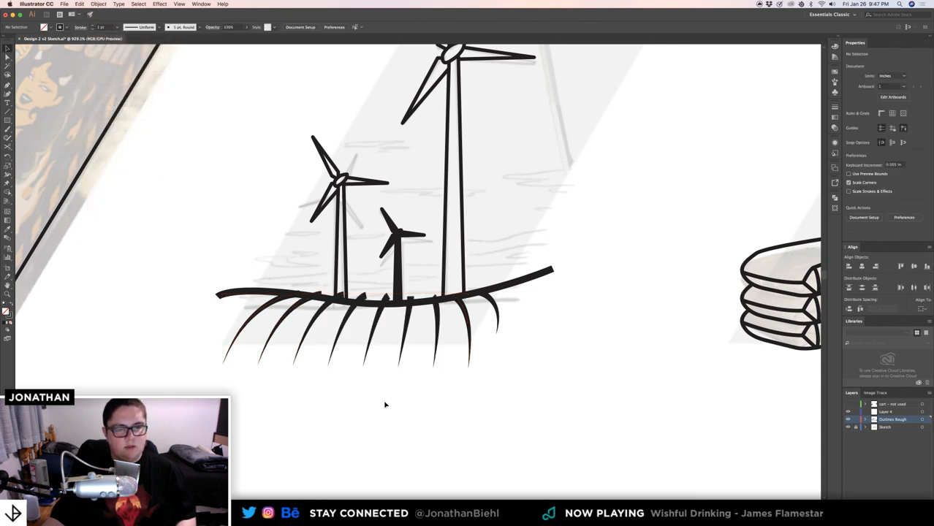
- Try Expand Appearance on the blended rows twice, undoing each attempt
drag(337, 349, 406, 354)
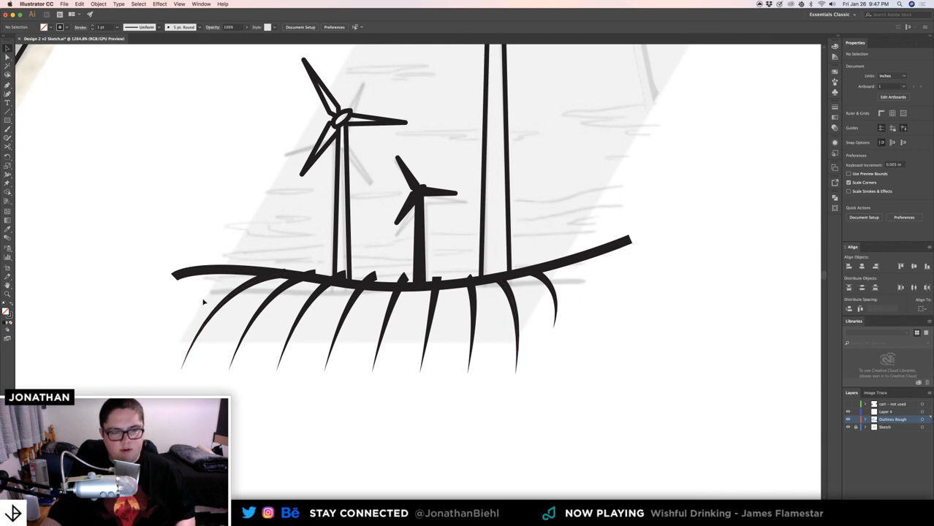
click(220, 314)
click(80, 4)
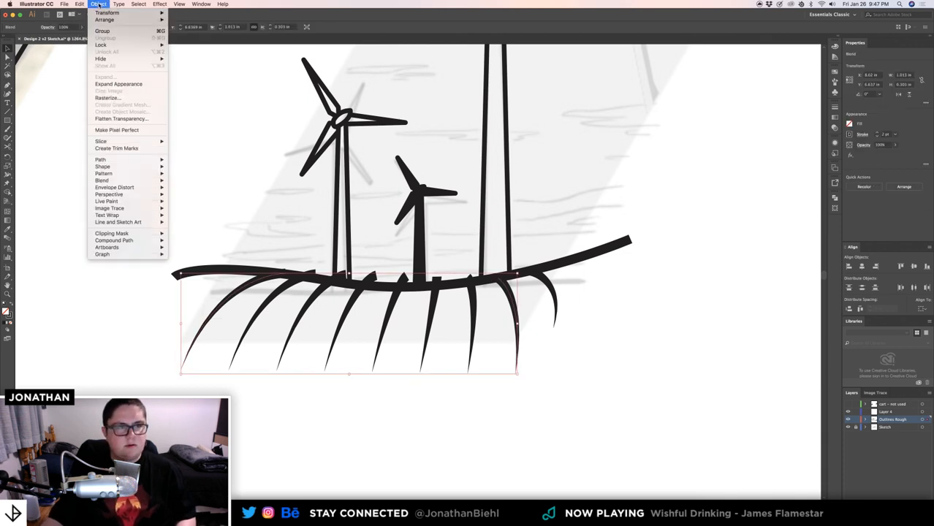
click(113, 83)
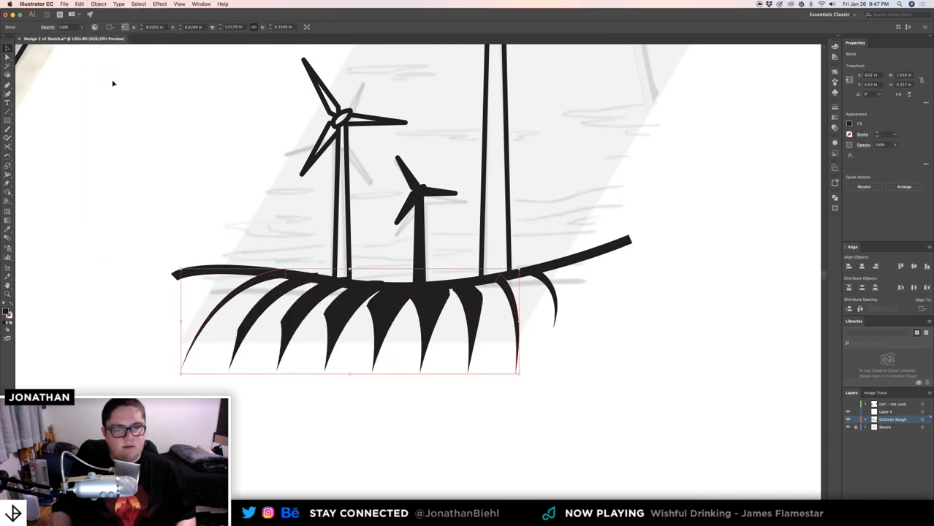
key(cmd+z)
click(99, 4)
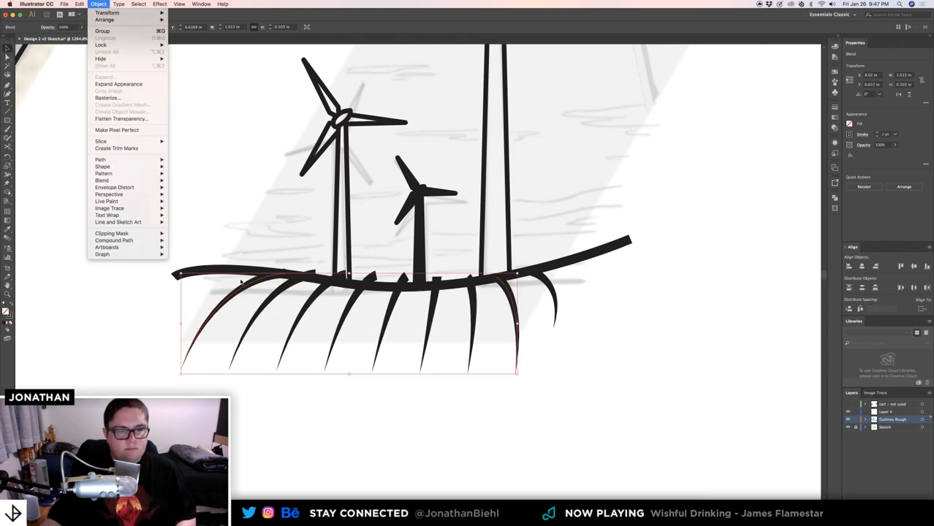
click(144, 85)
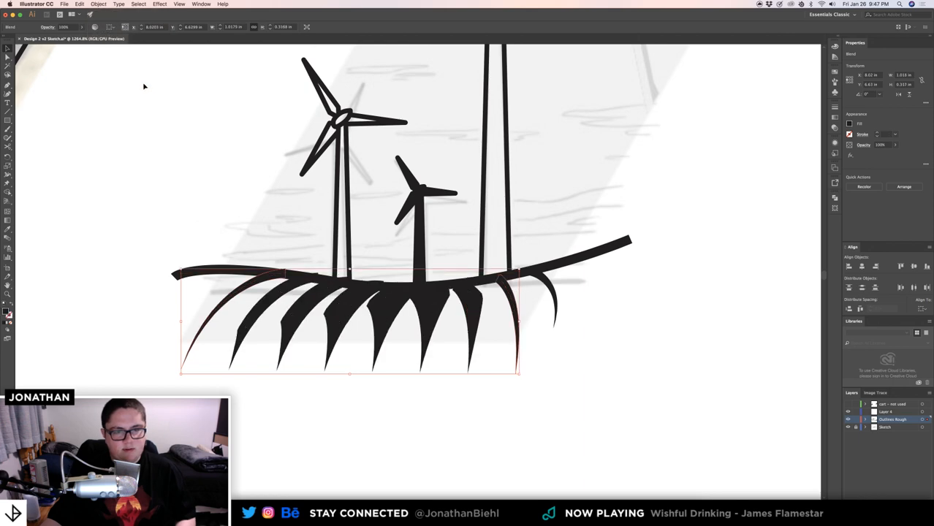
click(276, 325)
click(285, 326)
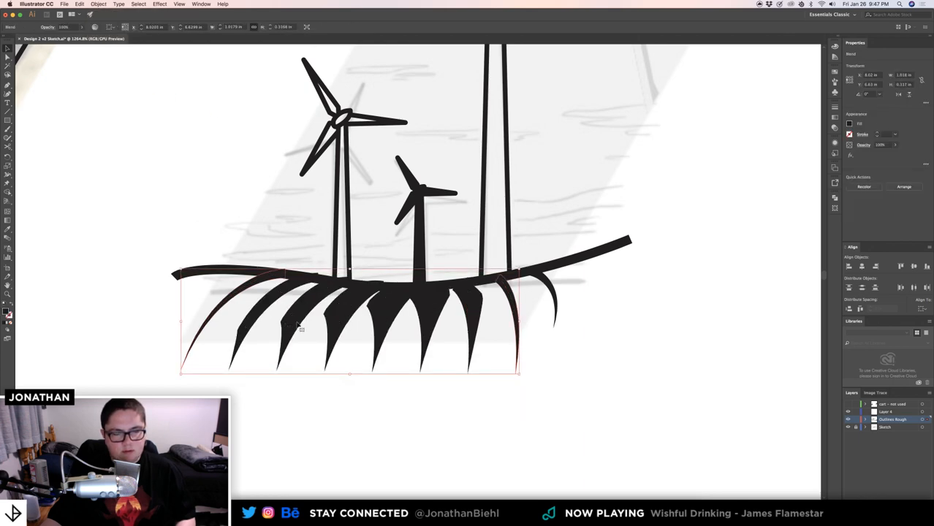
key(super+z)
click(277, 226)
- Examine up close where the blended rows' upper ends overlap the ground line
key(super+space)
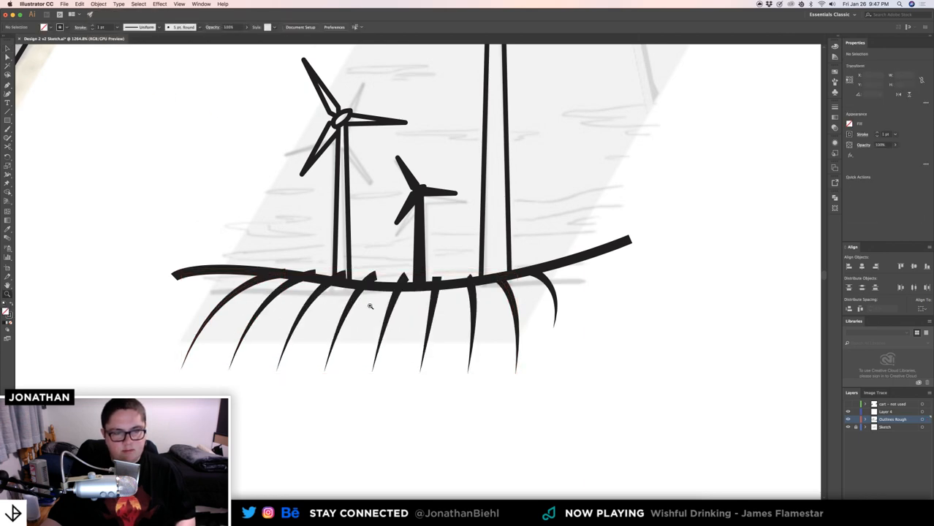
drag(363, 302, 404, 290)
click(173, 235)
key(super+space)
drag(208, 239, 132, 234)
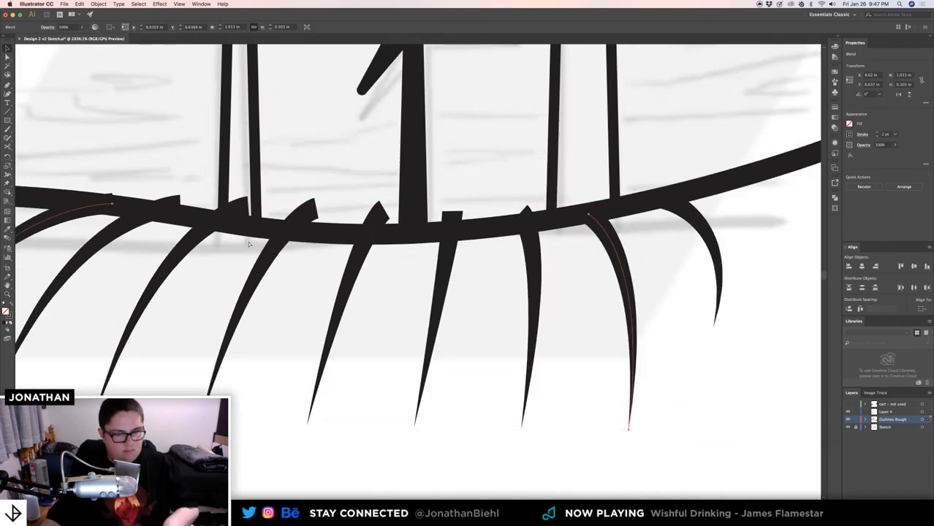
click(608, 280)
click(619, 268)
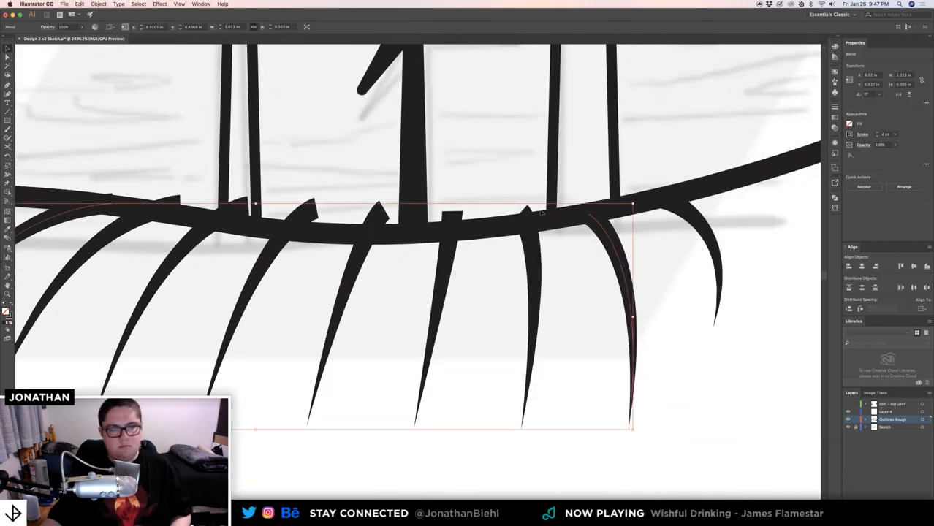
click(106, 5)
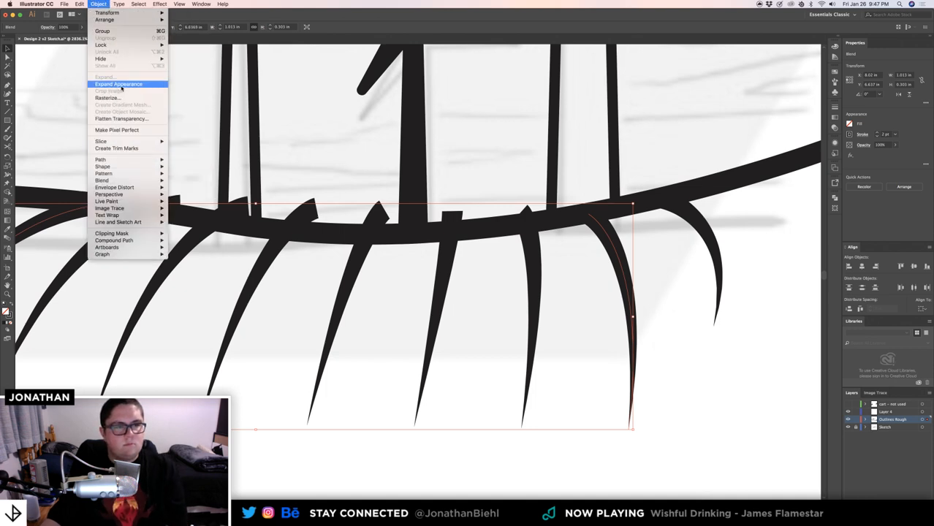
click(438, 171)
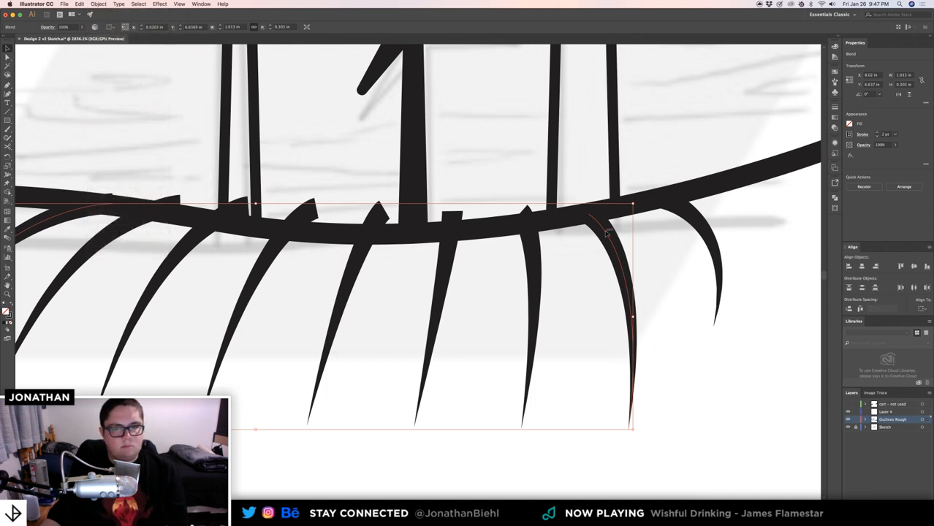
- Isolate the row blend and try expanding its appearance from within
double_click(606, 232)
click(427, 207)
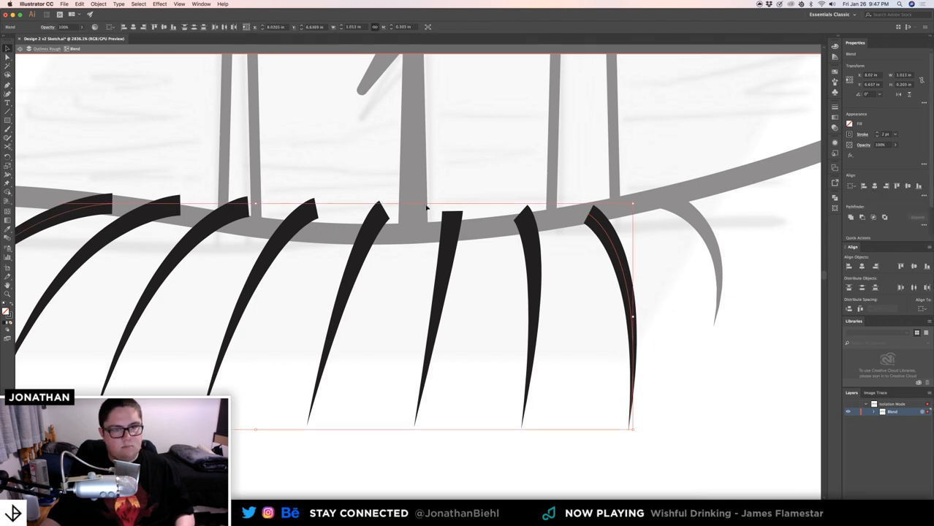
click(98, 4)
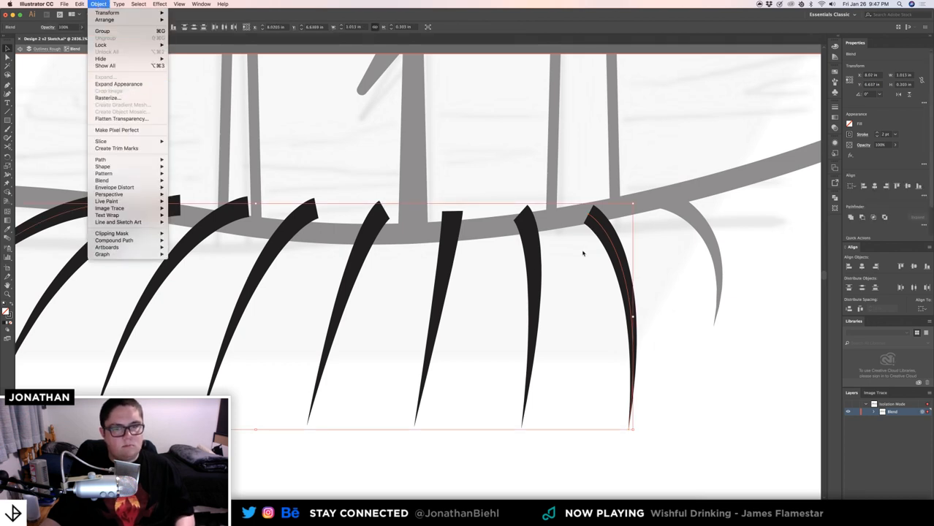
click(605, 233)
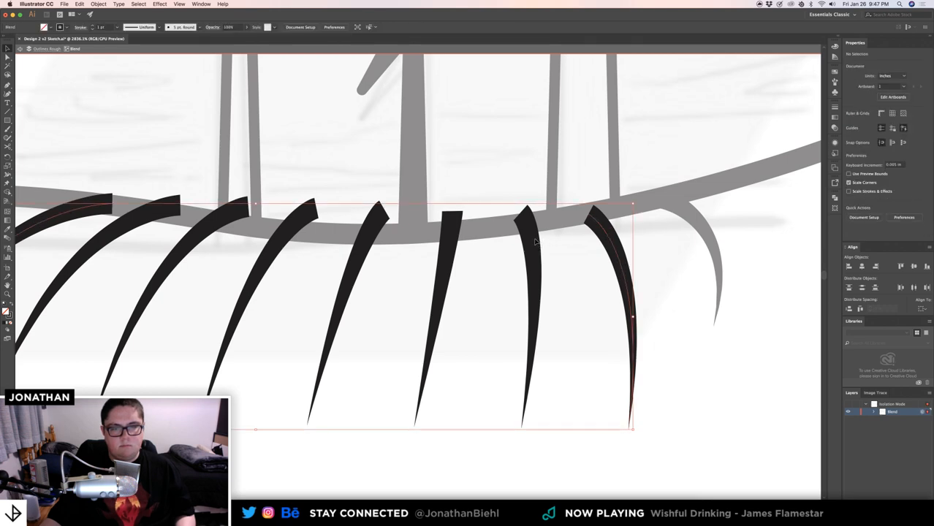
click(98, 4)
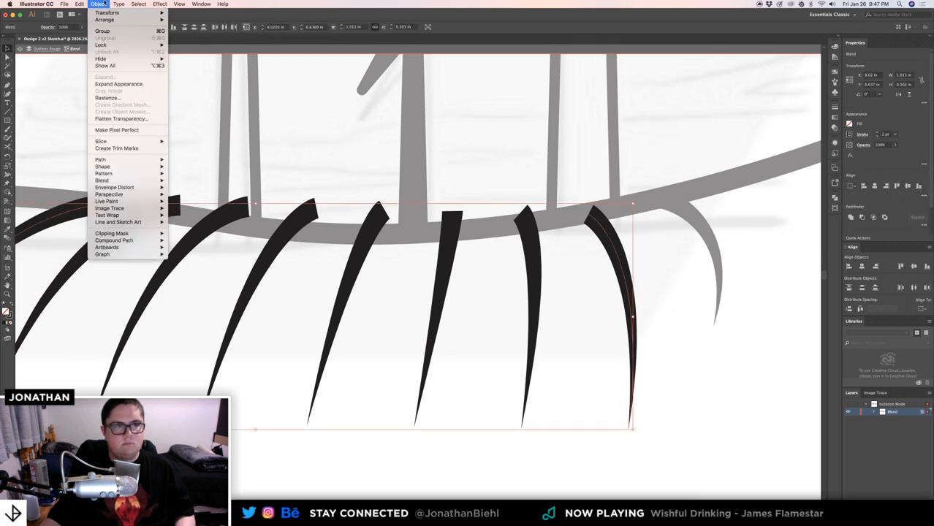
click(112, 84)
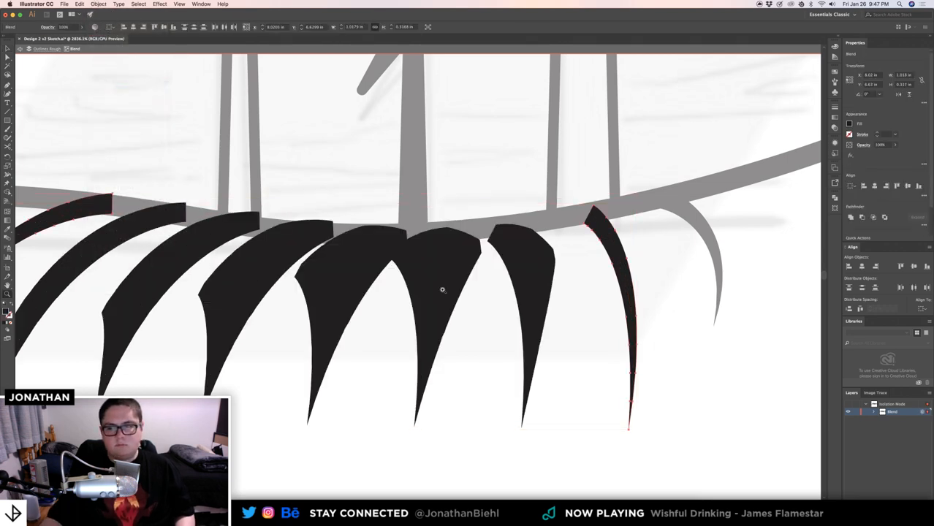
- Undo the expansion and the blend, back to the two separate stretched curves
drag(442, 290, 342, 280)
key(super+z)
key(super+z)
key(super+z)
key(super+z)
key(super+z)
key(super+z)
key(super+z)
key(super+z)
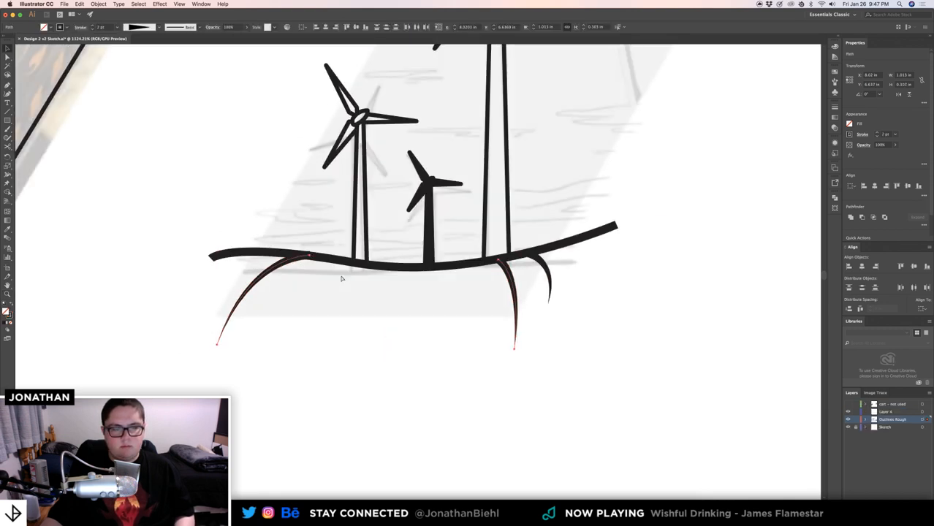
- Undo the stretching and tapering edits back to the two original field curves with uniform 1 pt strokes
key(super+z)
key(super+z)
key(super+z)
key(super+z)
key(super+z)
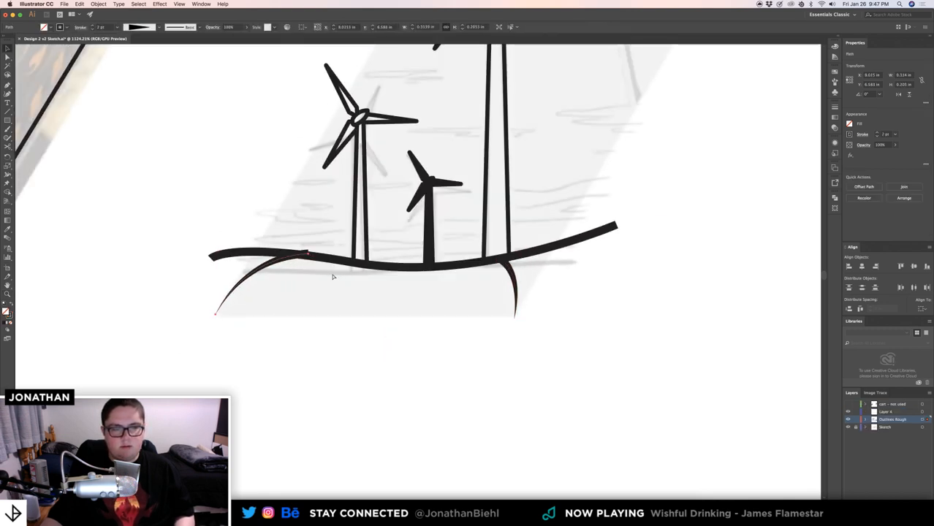
key(super+z)
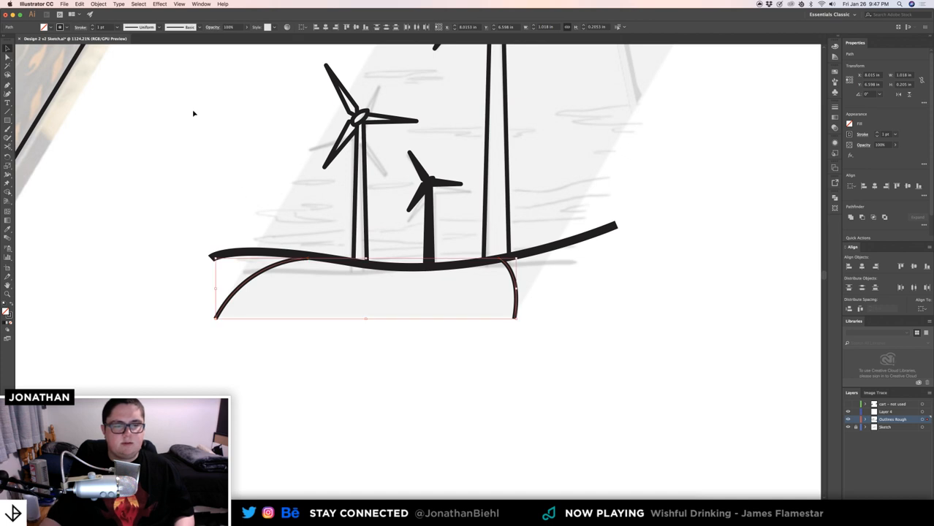
click(223, 157)
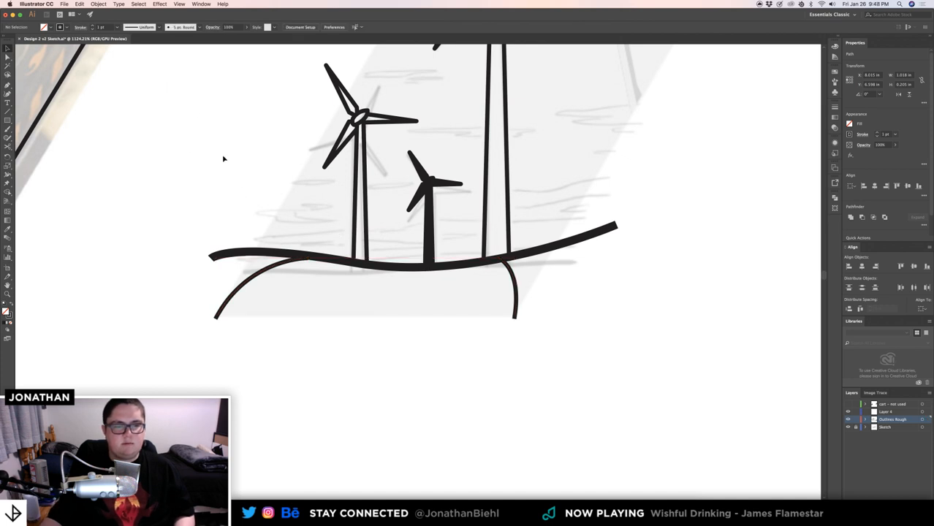
- Give both field curves beneath the ground line rounded stroke caps
click(286, 265)
scroll(340, 271, up, 6)
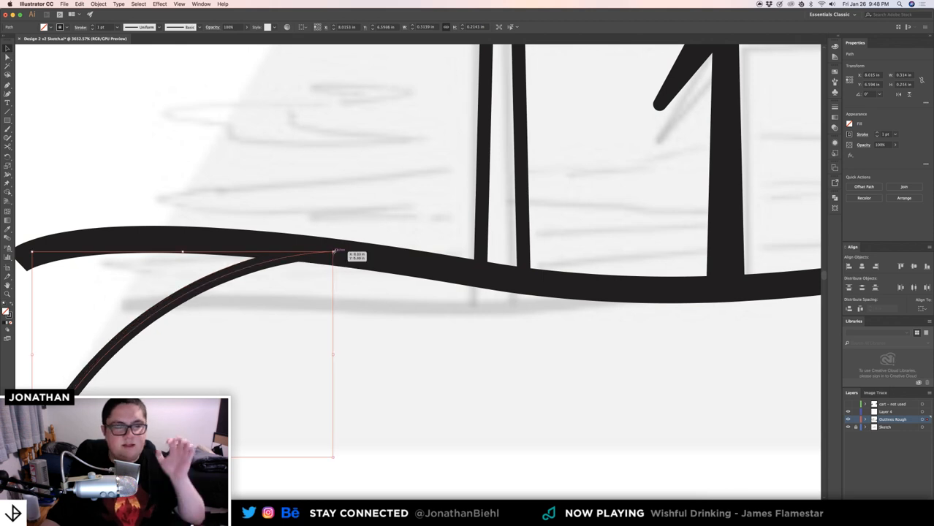
click(345, 220)
scroll(345, 220, down, 5)
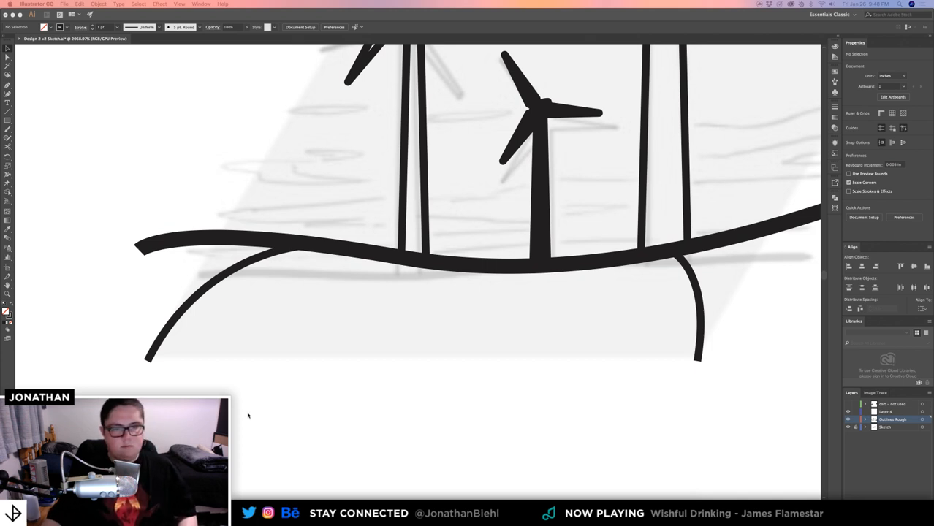
scroll(418, 347, down, 3)
scroll(419, 348, right, 4)
click(510, 383)
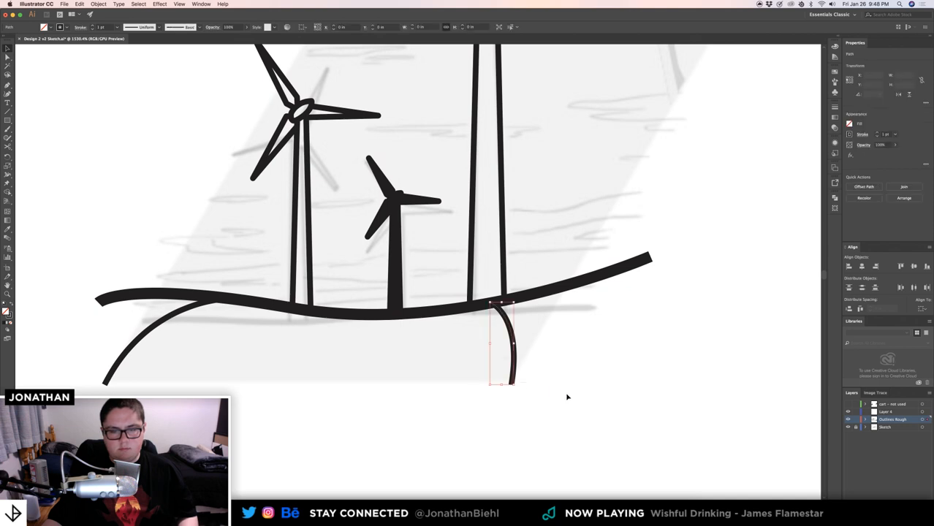
drag(95, 342, 186, 383)
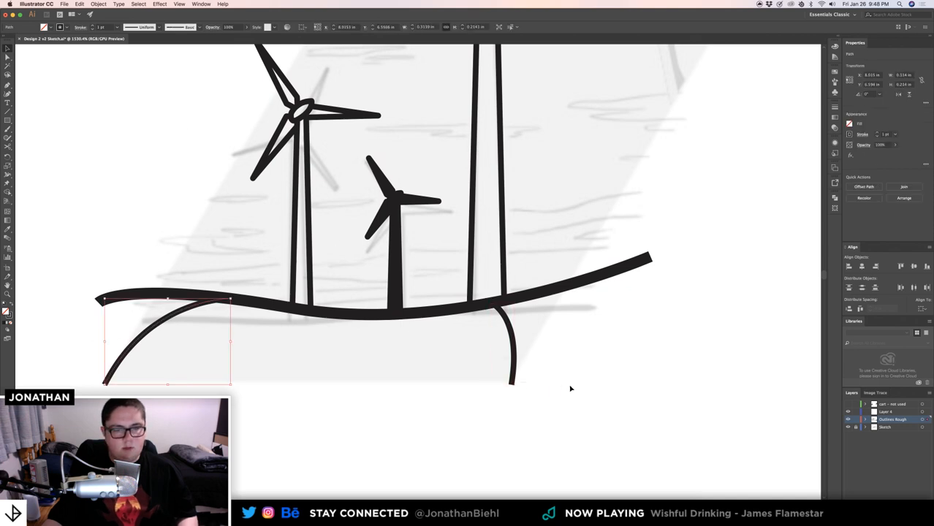
drag(561, 391, 561, 391)
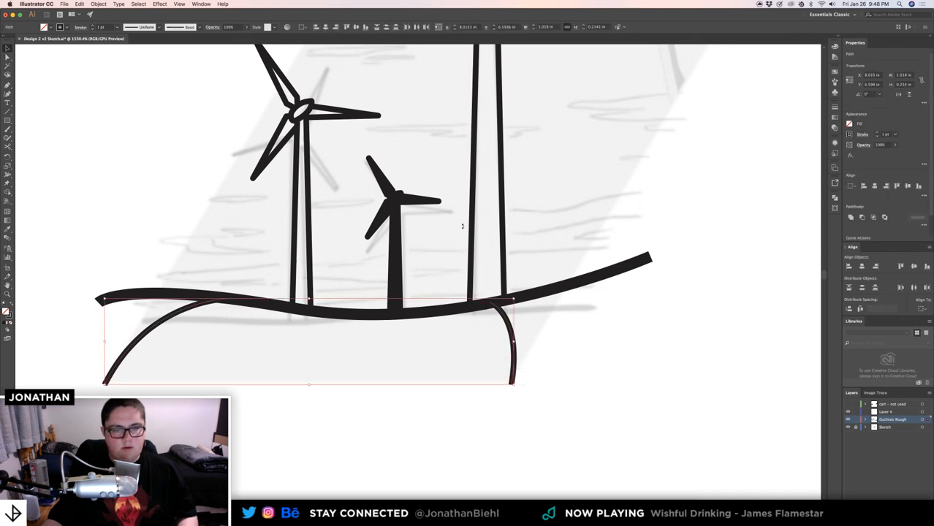
click(77, 27)
click(143, 157)
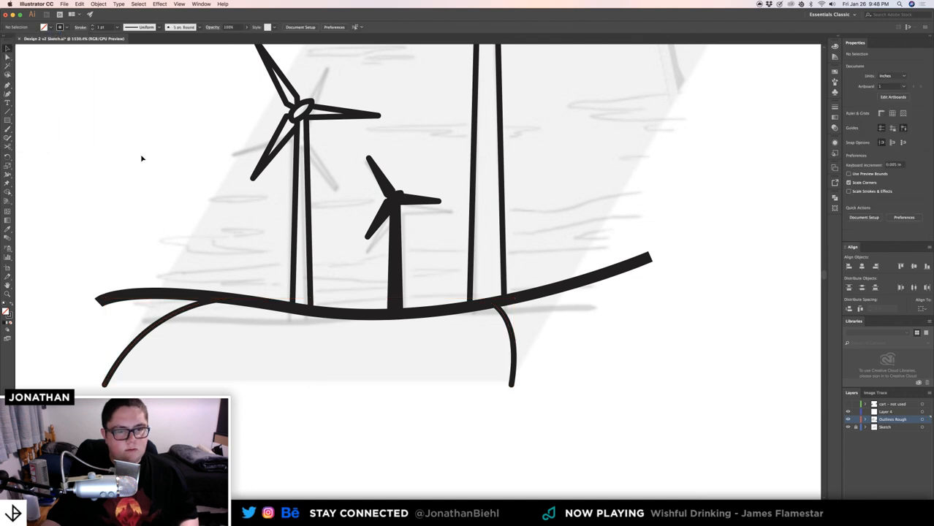
- Blend the two round-capped curves into a series of field rows beneath the ground line
drag(105, 294, 568, 364)
click(93, 3)
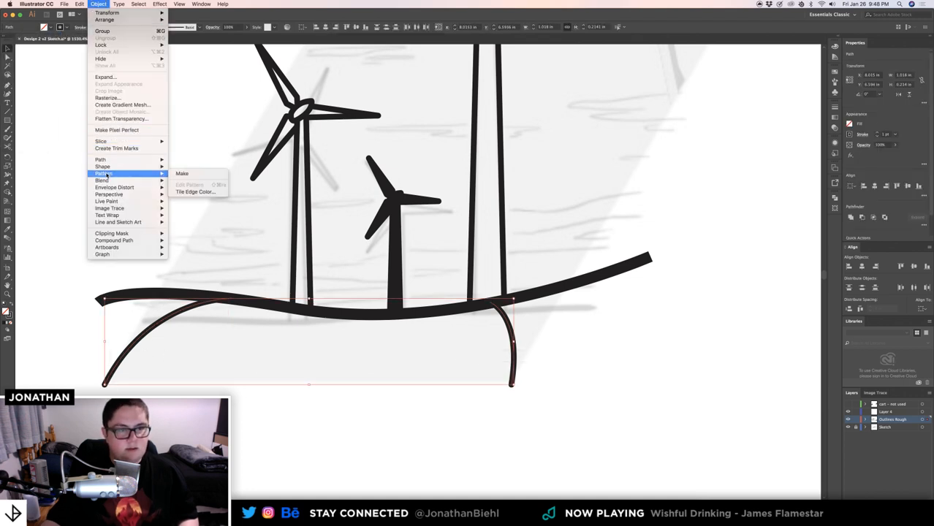
mouse_move(135, 181)
click(201, 182)
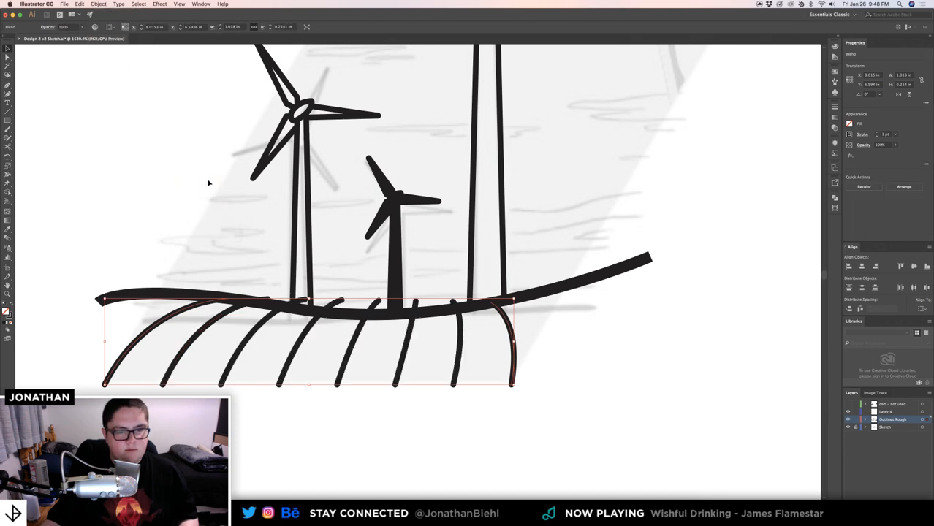
- Expand the row blend into separate paths and expand their strokes into filled outlines
click(98, 4)
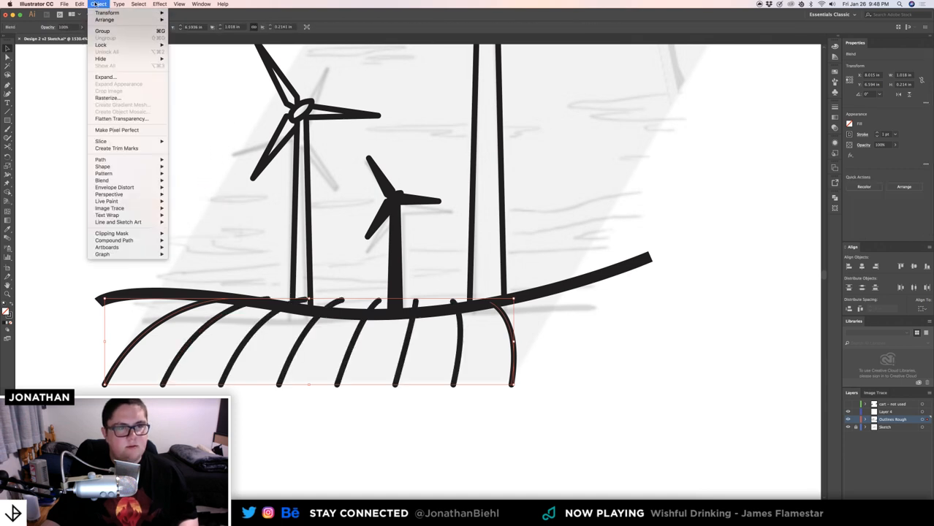
click(110, 76)
key(Return)
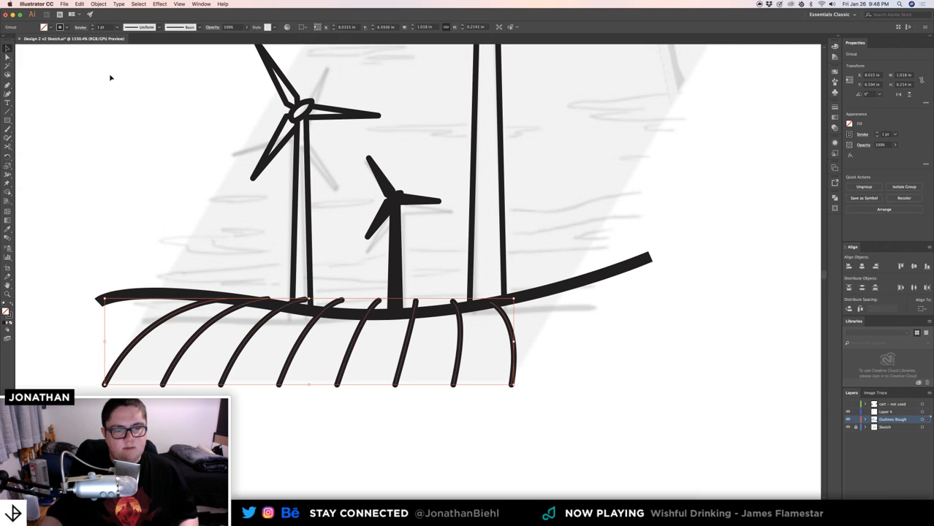
click(98, 4)
click(113, 79)
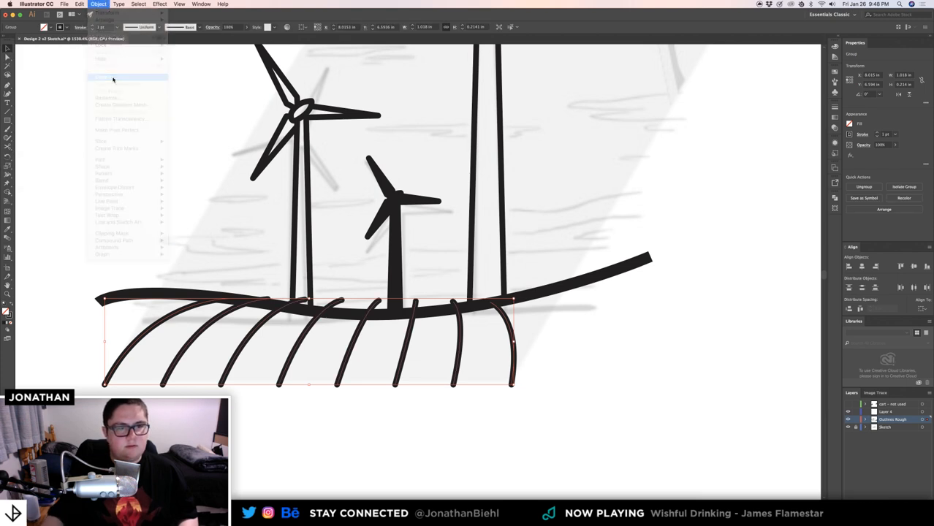
key(Return)
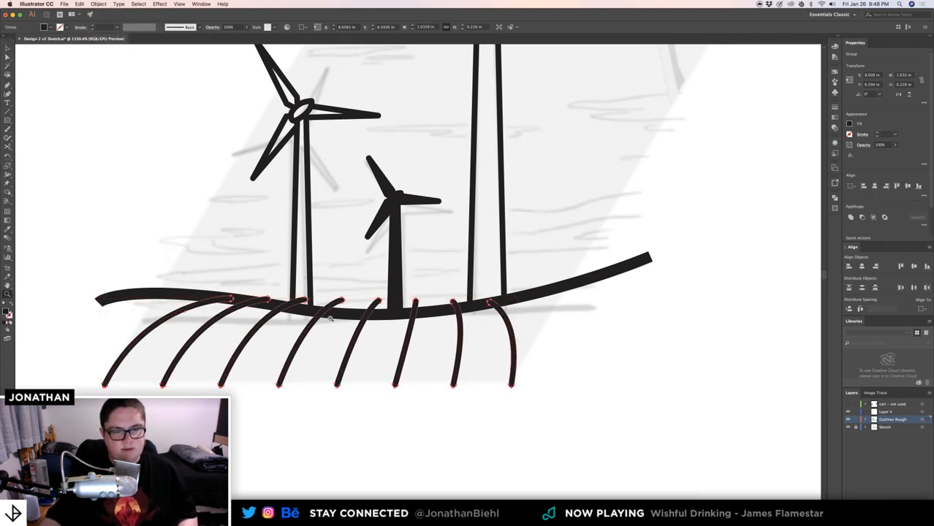
- Trim the row ends protruding above the ground line with Shape Builder
click(186, 311)
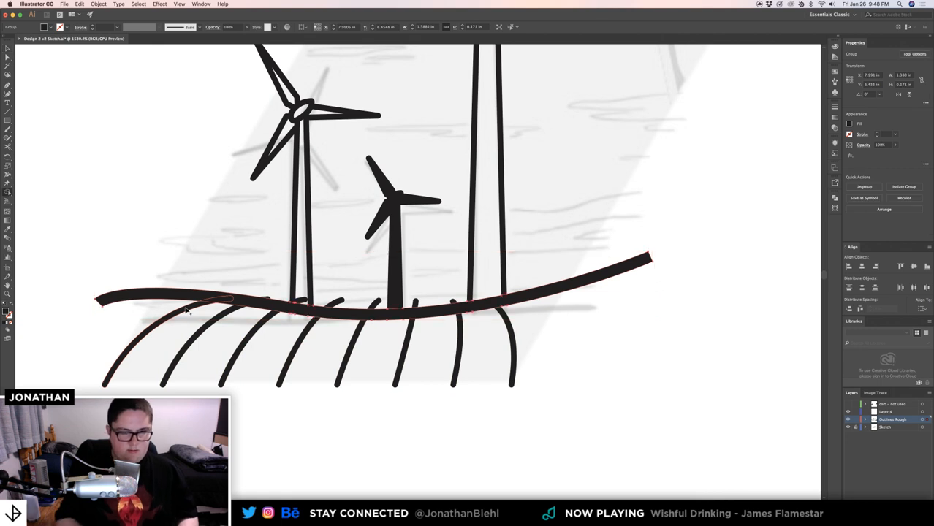
drag(146, 219, 599, 417)
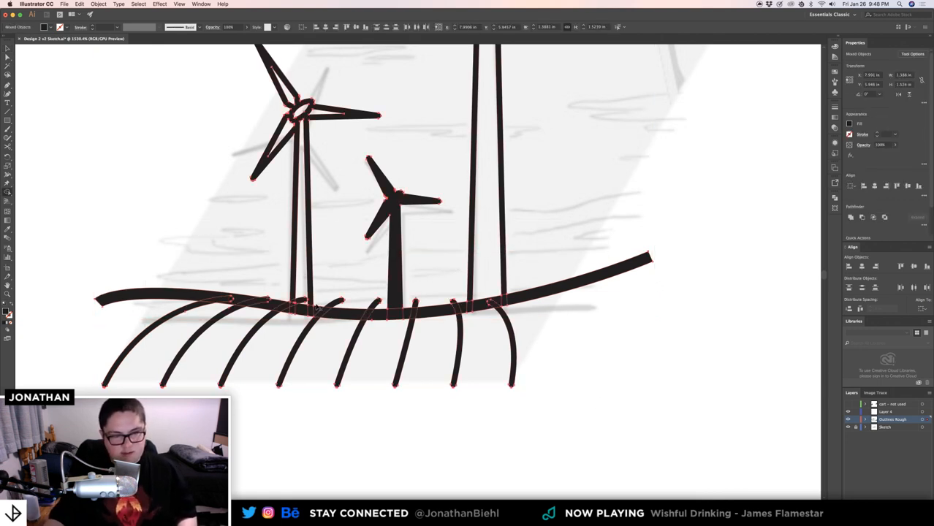
scroll(289, 307, up, 5)
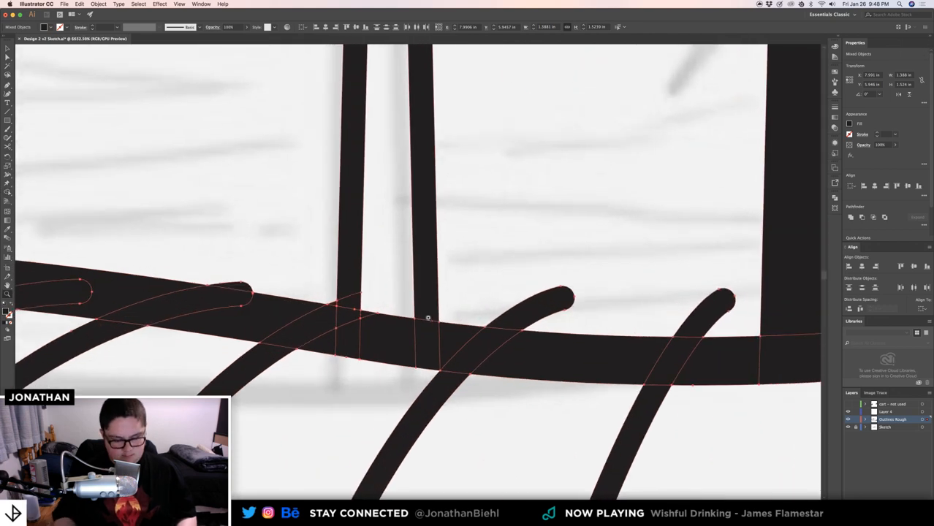
key(shift+m)
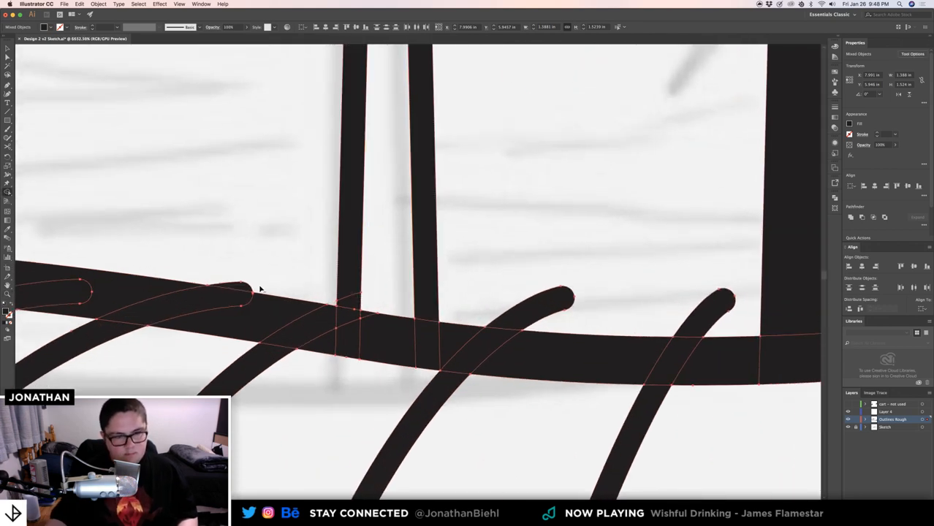
alt+click(543, 314)
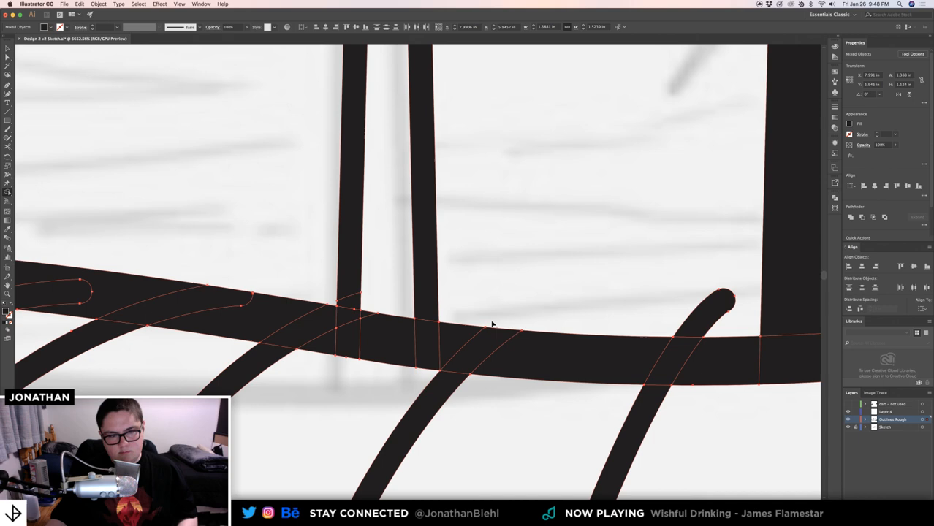
alt+click(694, 318)
drag(667, 312, 372, 283)
alt+click(466, 299)
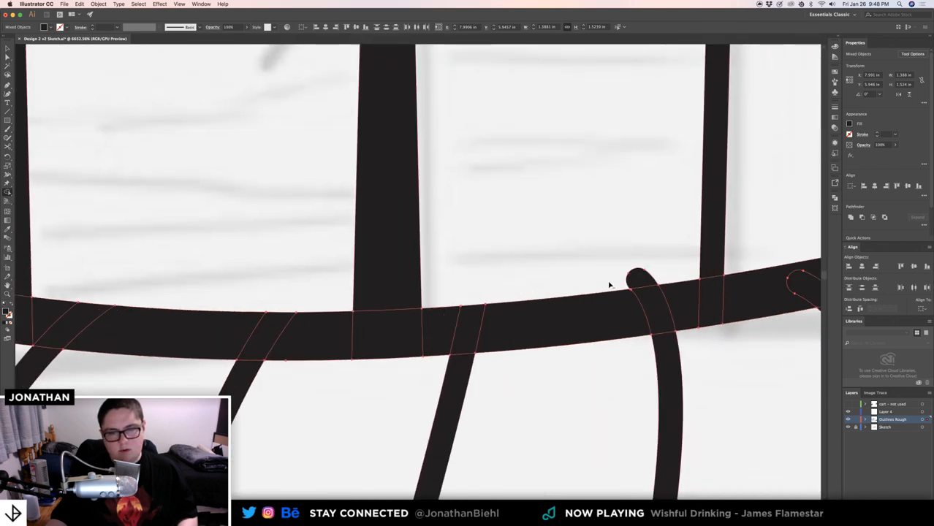
alt+click(639, 281)
drag(638, 281, 354, 277)
drag(524, 296, 430, 291)
drag(413, 340, 518, 348)
key(super+shift+a)
- Draw a rectangle about 1.35 by 0.13 in over the rows' rounded lower ends and cut both away with Shape Builder
key(m)
mouse_move(598, 377)
mouse_down()
mouse_move(332, 313)
mouse_move(69, 326)
mouse_up()
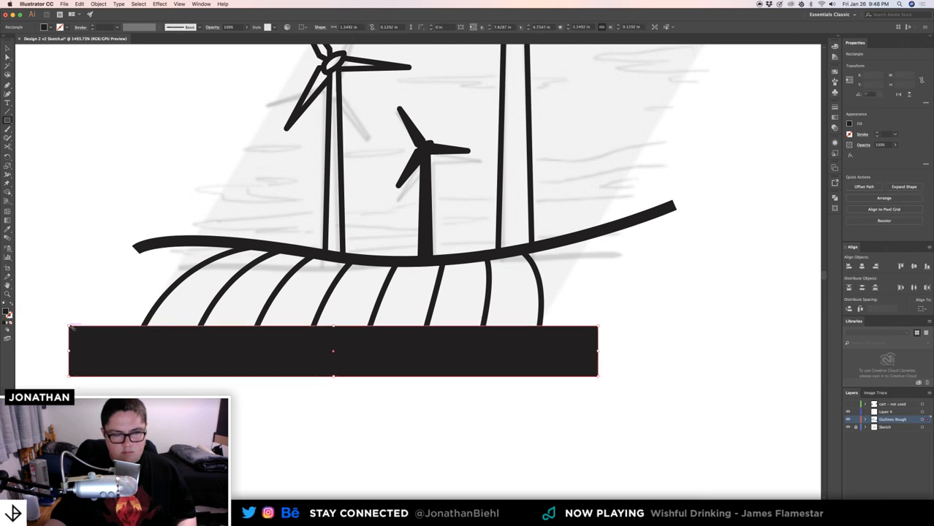
drag(496, 372, 601, 401)
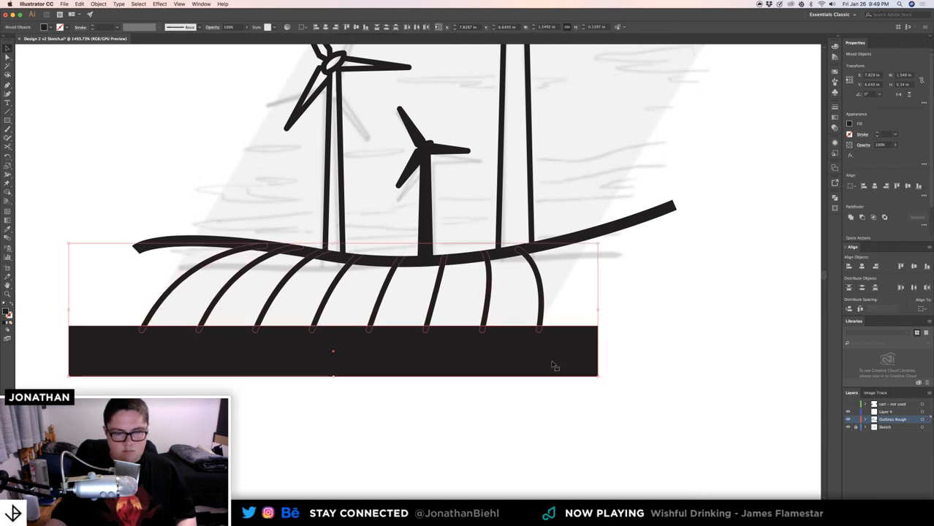
key(shift+m)
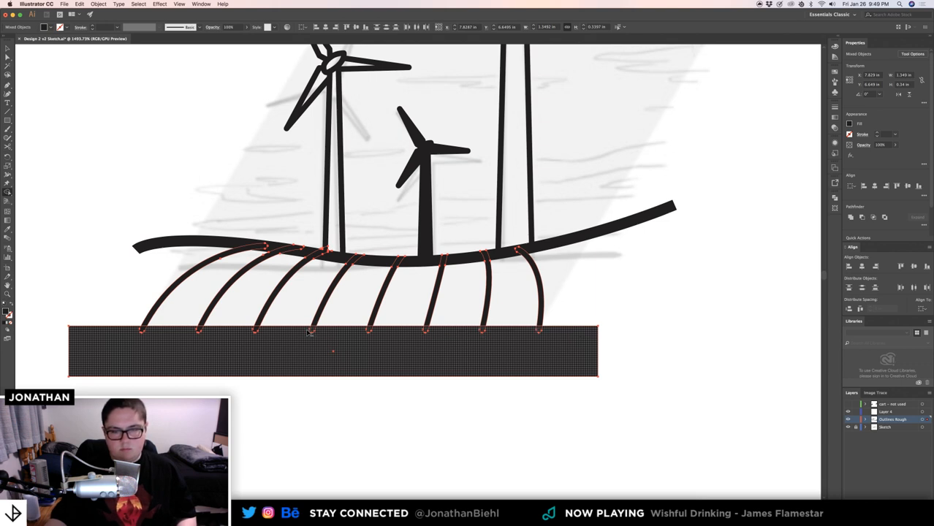
alt+click(145, 332)
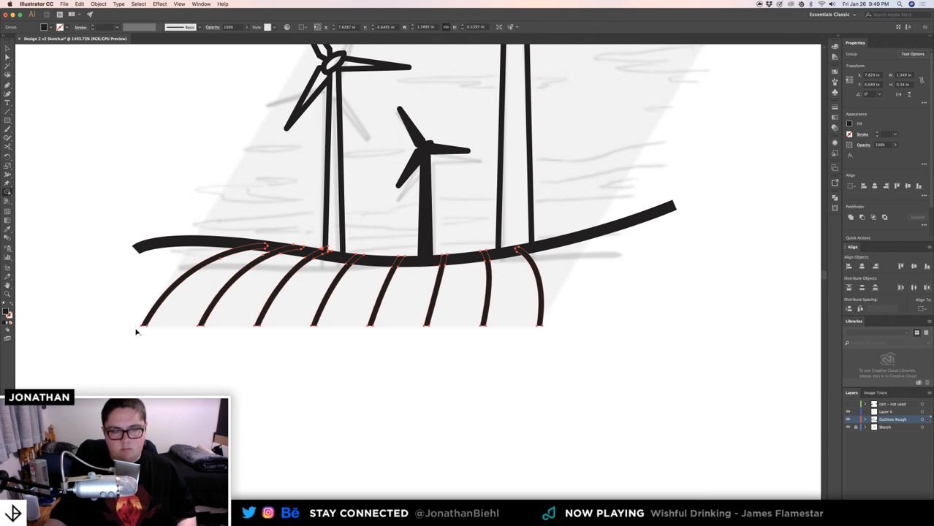
key(v)
click(373, 367)
drag(413, 359, 395, 357)
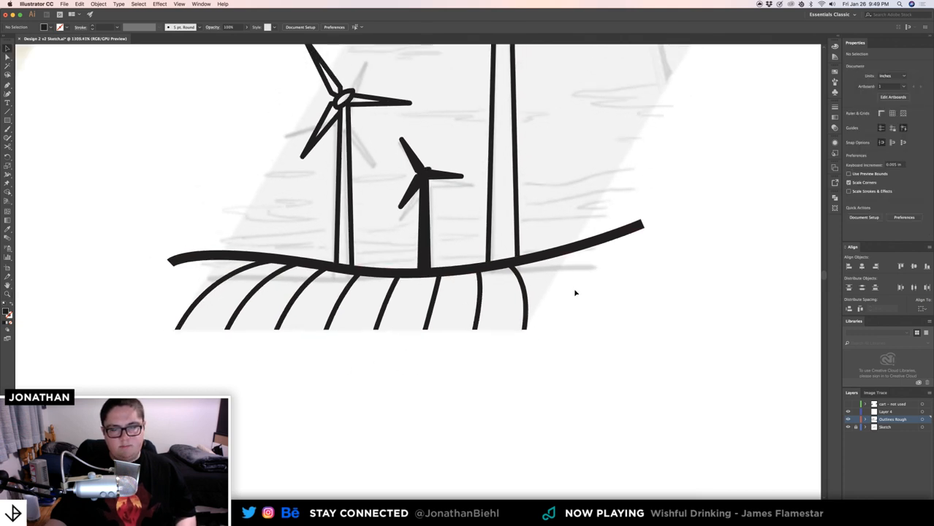
- Draw a short curved 1 pt row about 0.06 in wide and 0.07 in high beneath the ground line's right part
drag(563, 280, 667, 292)
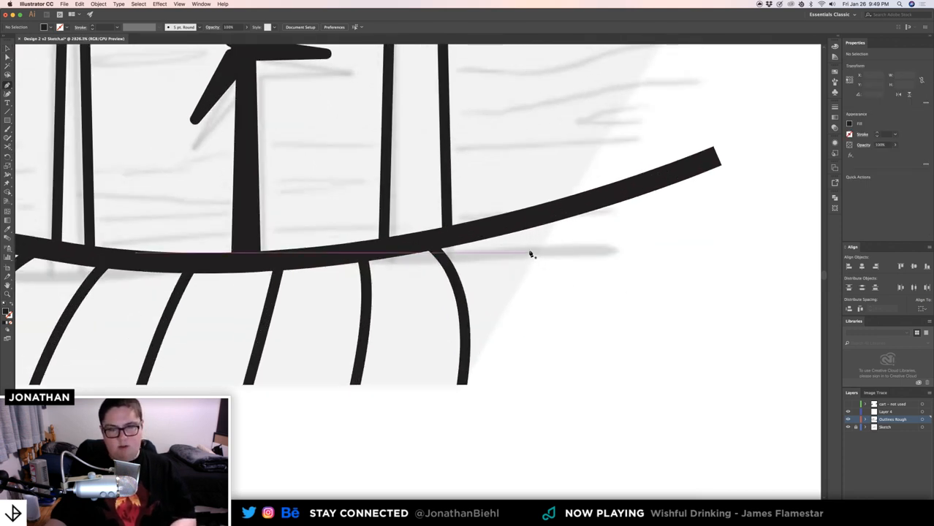
click(495, 232)
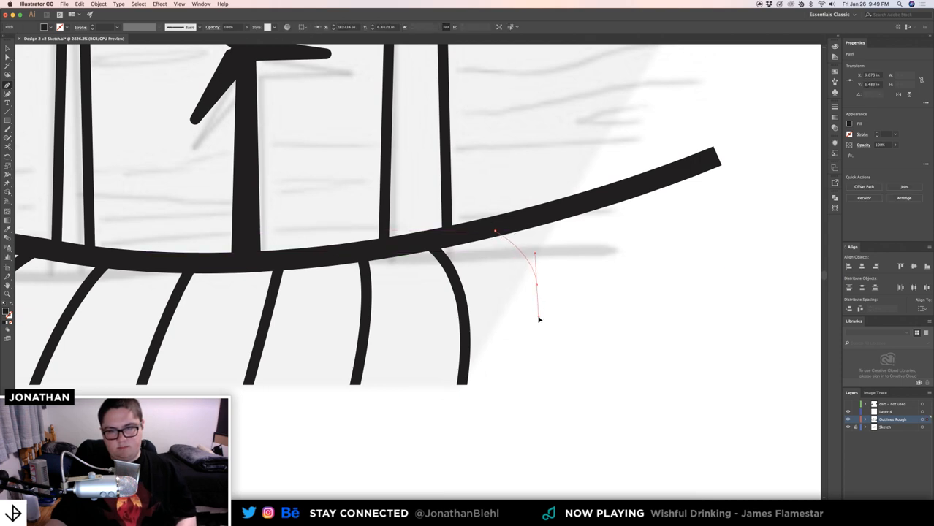
drag(539, 317, 540, 319)
key(v)
key(shift+x)
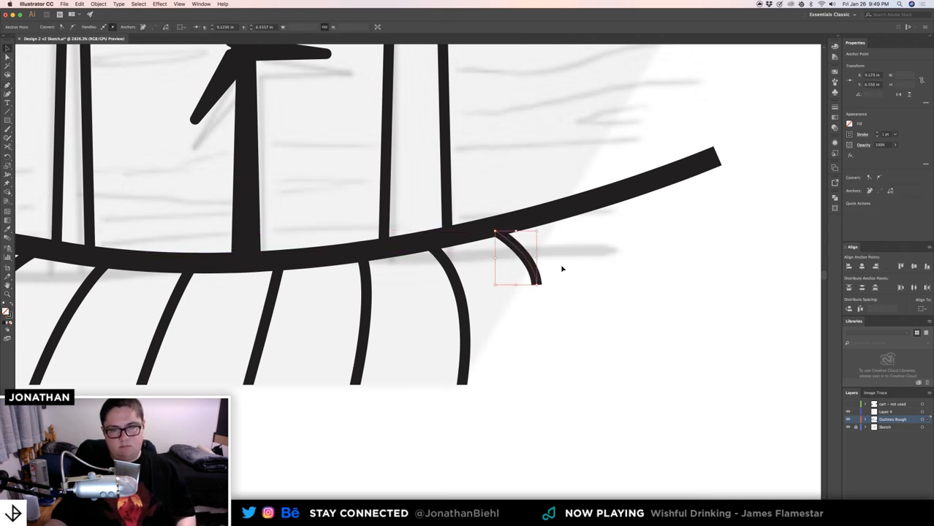
- Expand the short right-hand row's stroke into a filled outline
click(519, 261)
click(98, 4)
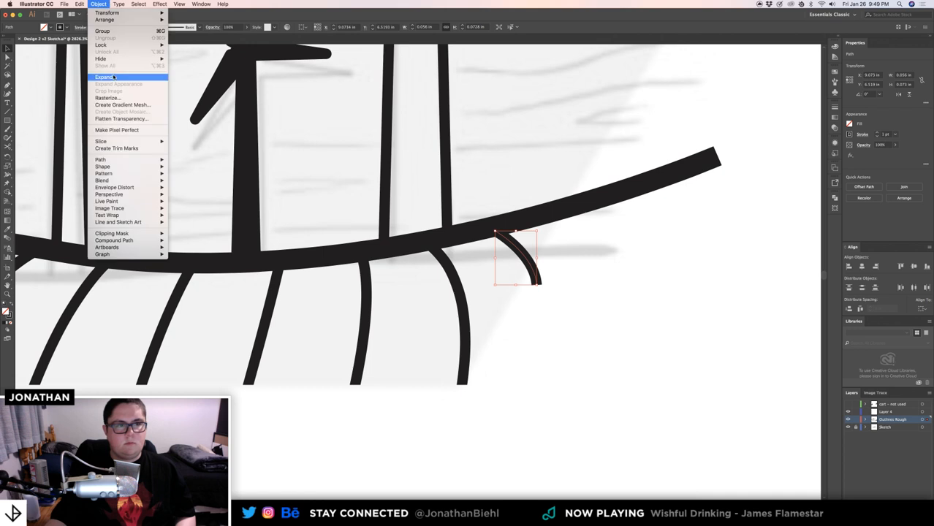
click(113, 77)
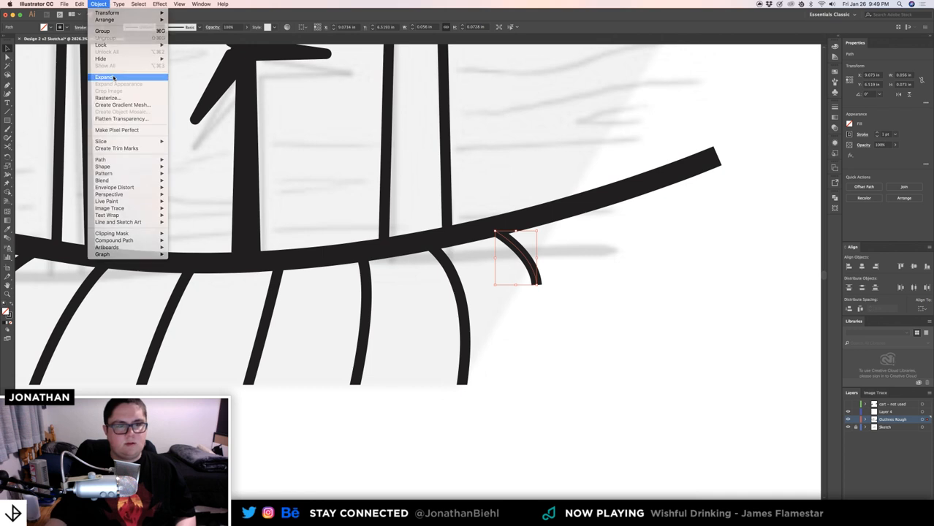
shift+click(533, 212)
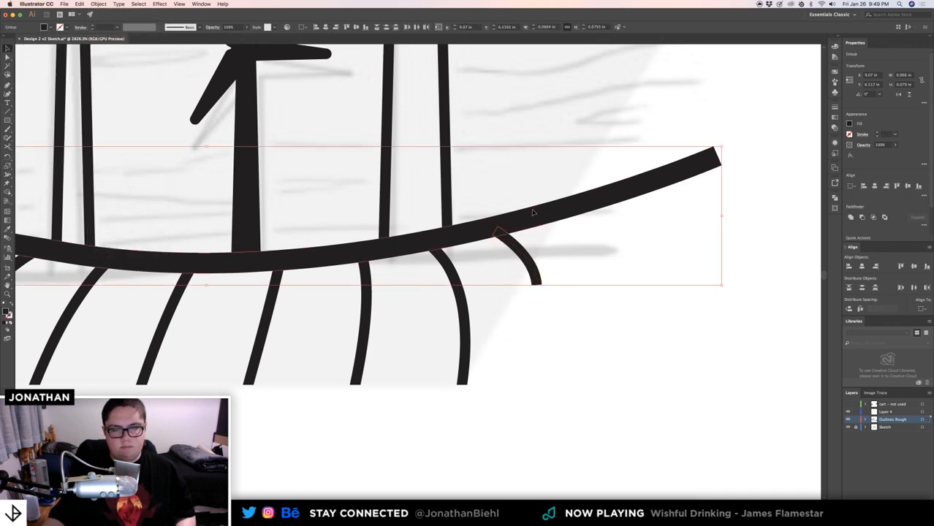
click(569, 278)
- Hide the Sketch layer and inspect the wind turbine outlines without the rough drawing
drag(539, 261, 513, 253)
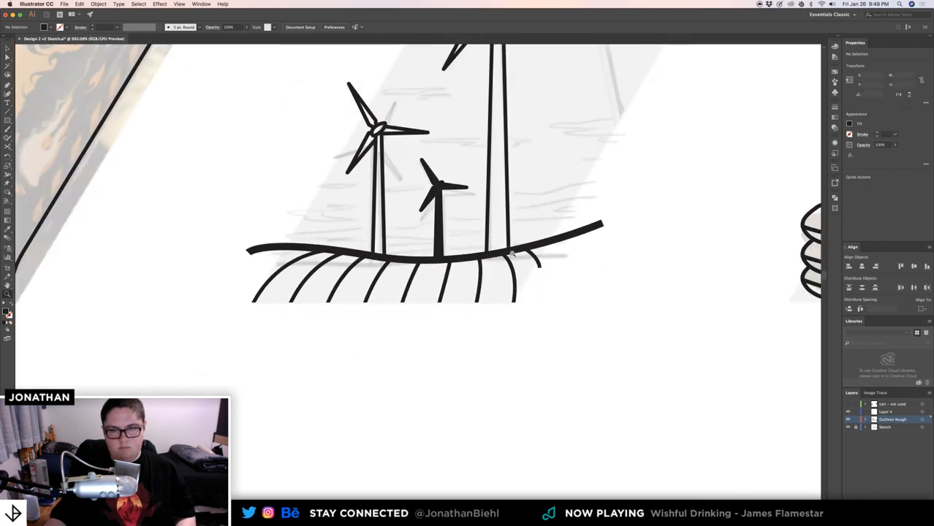
drag(538, 196, 514, 176)
drag(411, 148, 346, 250)
mouse_move(447, 235)
mouse_down()
mouse_move(538, 277)
mouse_move(516, 257)
mouse_move(476, 265)
mouse_up()
click(849, 428)
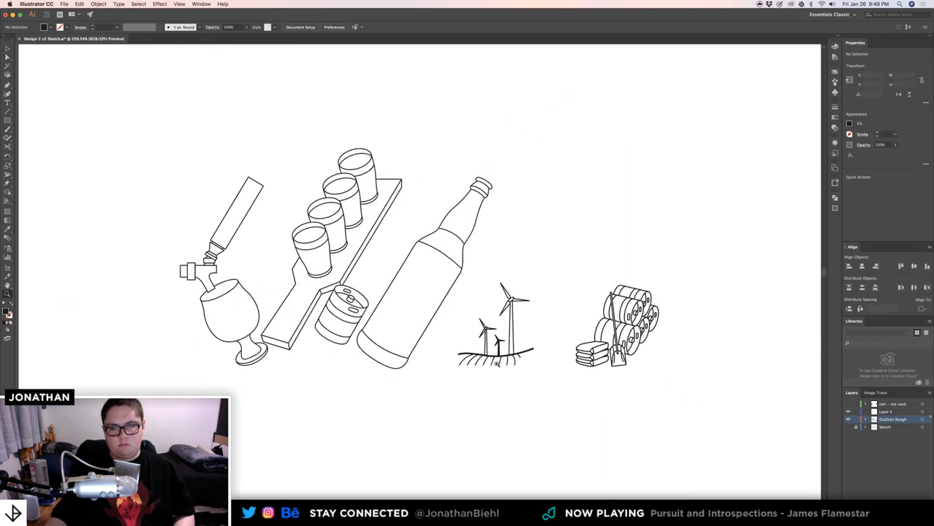
drag(497, 363, 666, 334)
drag(377, 179, 463, 196)
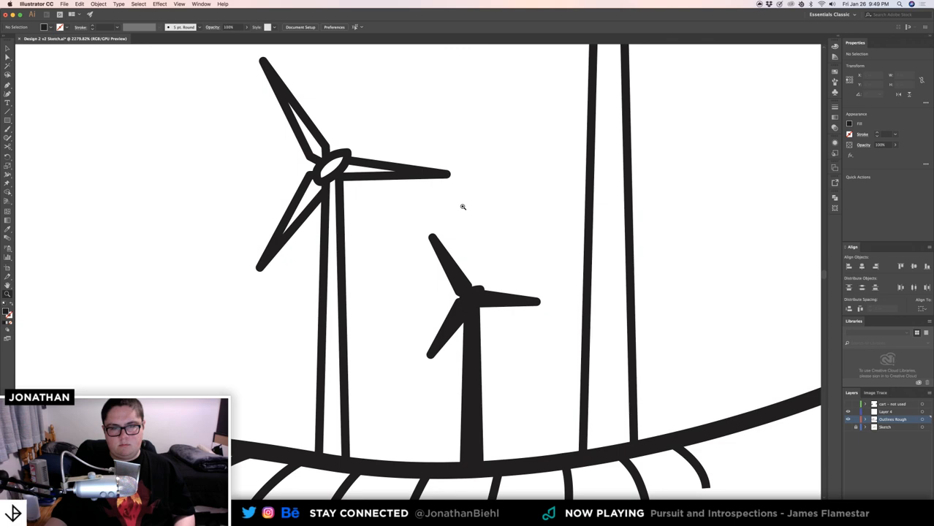
drag(421, 218, 326, 217)
drag(406, 218, 409, 273)
key(v)
click(392, 301)
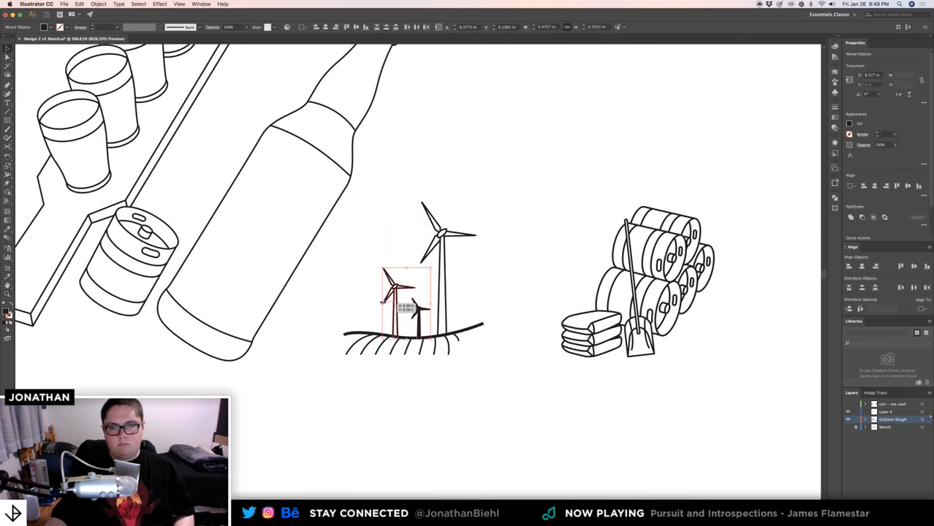
click(425, 257)
click(398, 266)
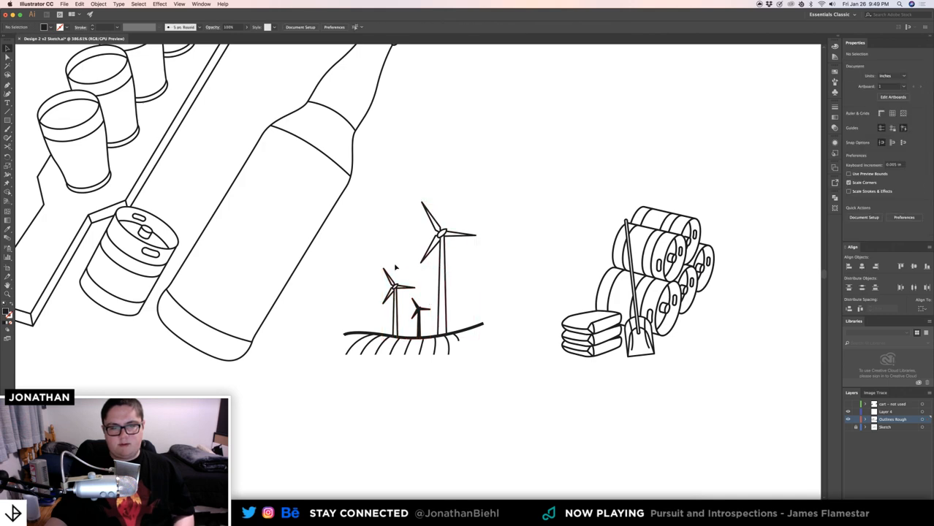
- Fill the medium turbine's blades and hub solid black by merging their inner areas with Shape Builder
key(z)
drag(380, 276, 521, 277)
key(v)
drag(465, 265, 476, 352)
key(z)
drag(467, 304, 460, 244)
key(v)
drag(458, 156, 376, 288)
key(shift+m)
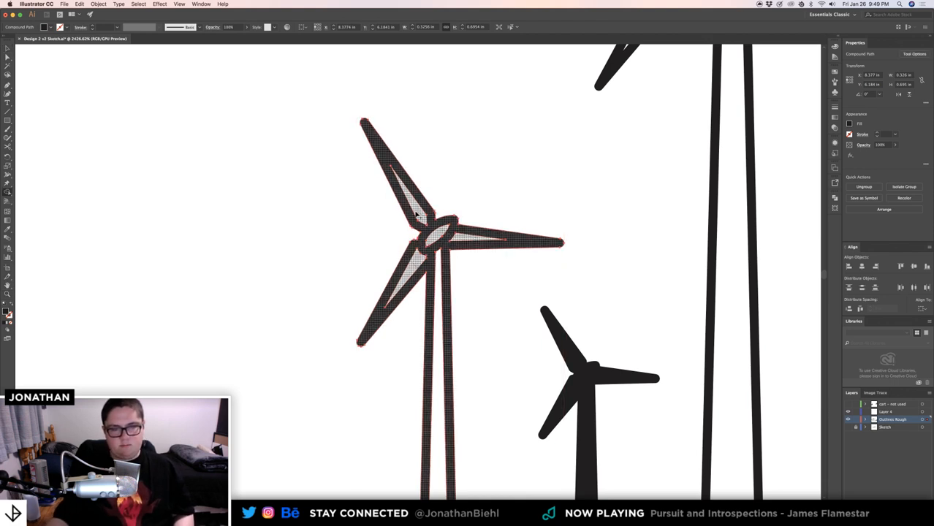
click(441, 279)
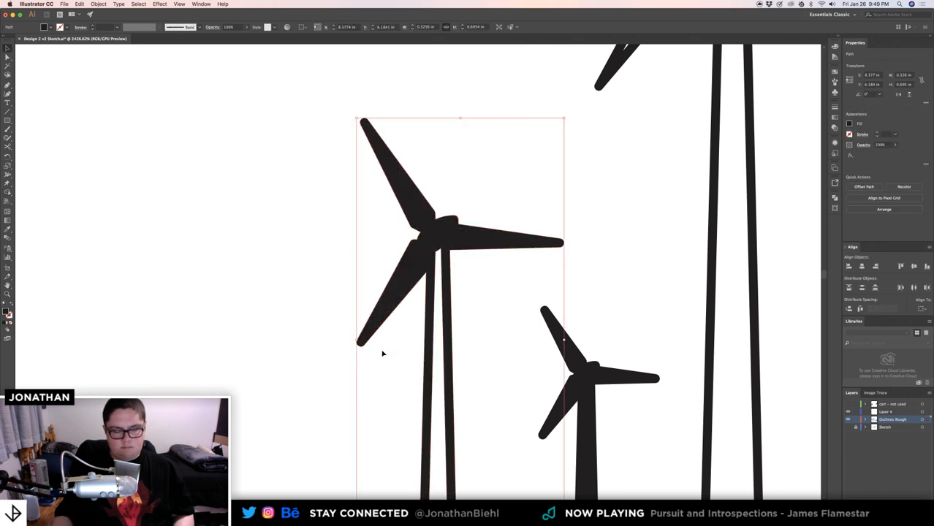
- Draw a filled black four-sided Pen shape covering the gap between the medium turbine's tower lines, from hub to ground line
key(z)
alt+click(456, 400)
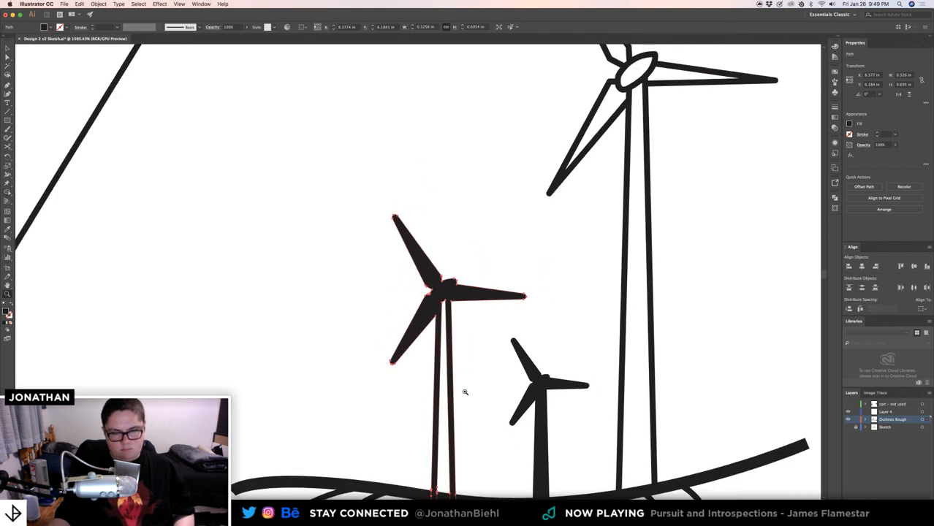
drag(466, 393, 417, 283)
super+click(419, 286)
drag(414, 345, 474, 354)
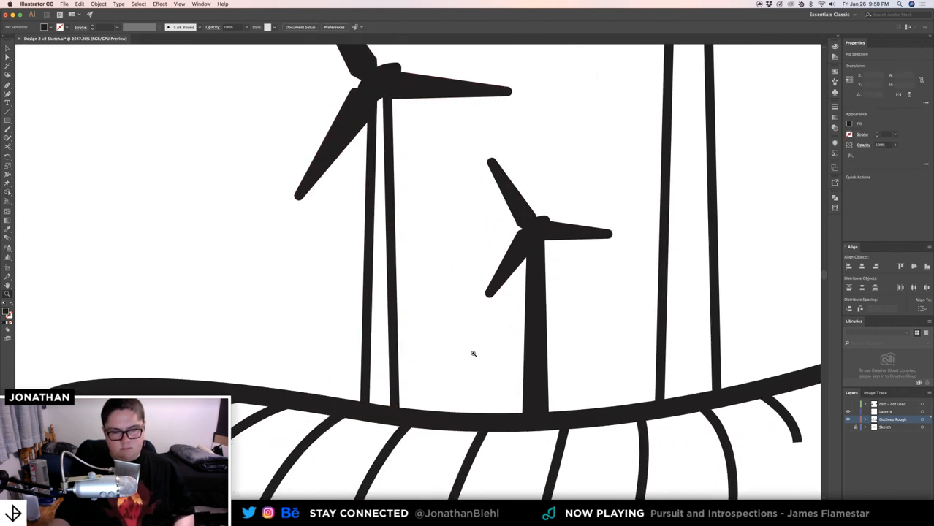
key(p)
click(366, 412)
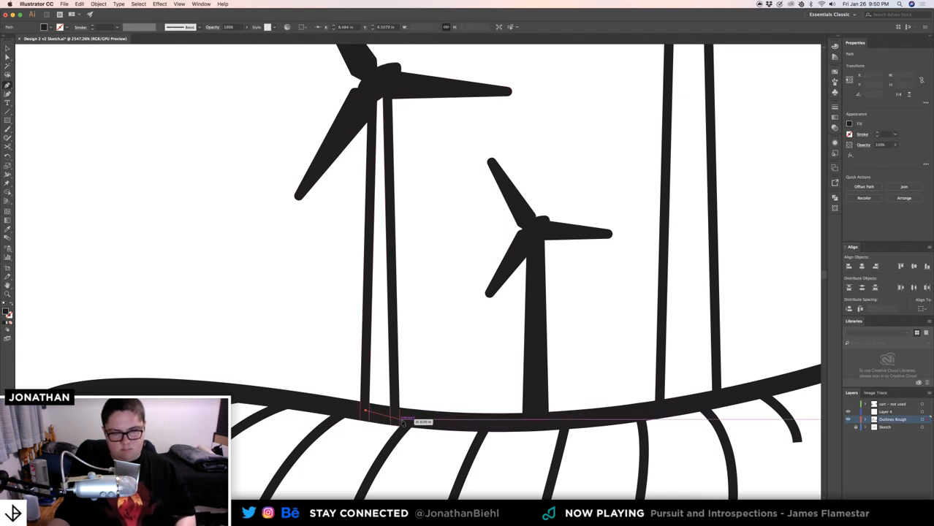
click(396, 415)
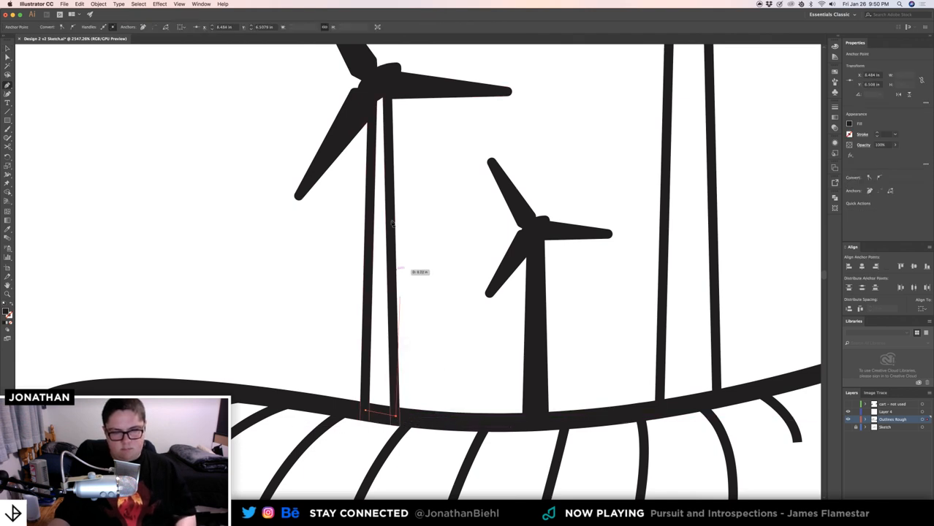
click(389, 77)
click(370, 81)
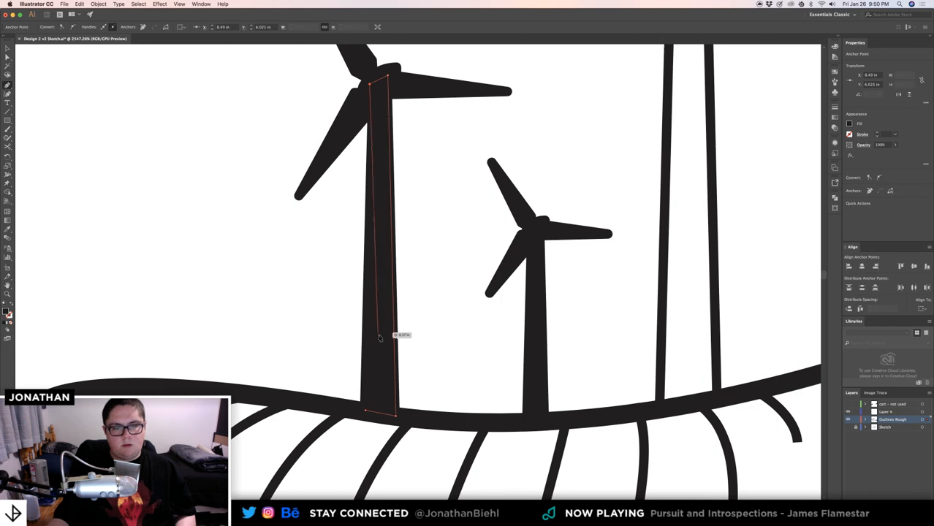
click(365, 410)
super+click(288, 294)
- Unite the medium turbine and its tower fill into one solid shape
drag(309, 269, 215, 233)
drag(278, 248, 459, 313)
drag(459, 314, 331, 290)
key(v)
drag(432, 310, 517, 349)
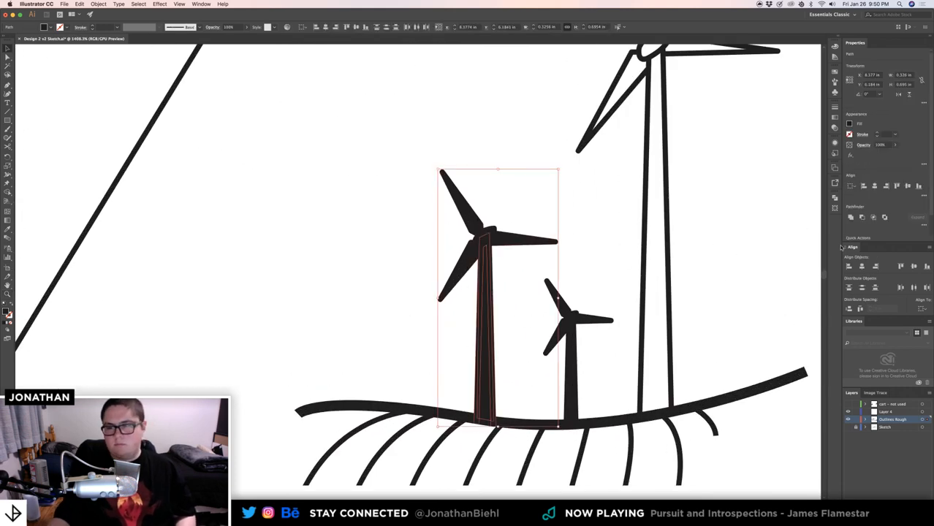
click(851, 218)
click(545, 195)
- Show the Sketch layer briefly to compare all the outlines with the rough drawing, and hide it again
scroll(543, 185, down, 3)
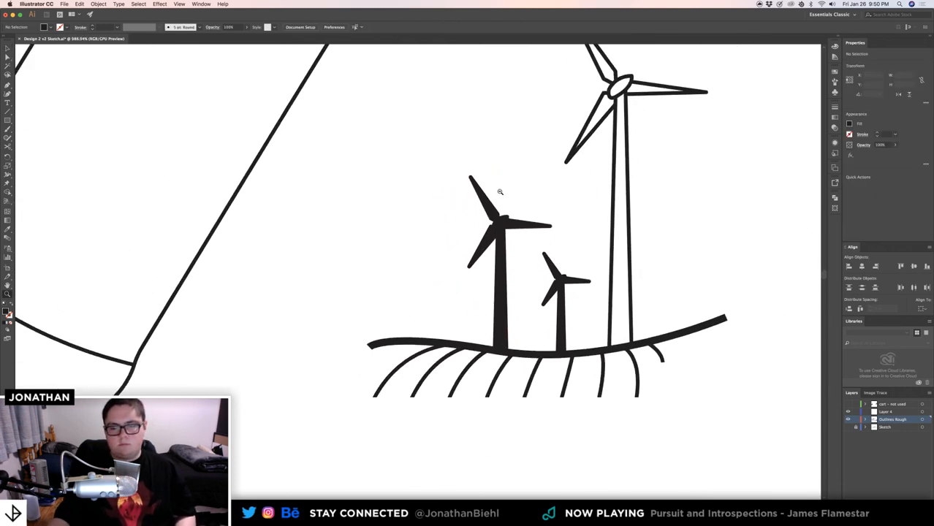
scroll(522, 196, down, 8)
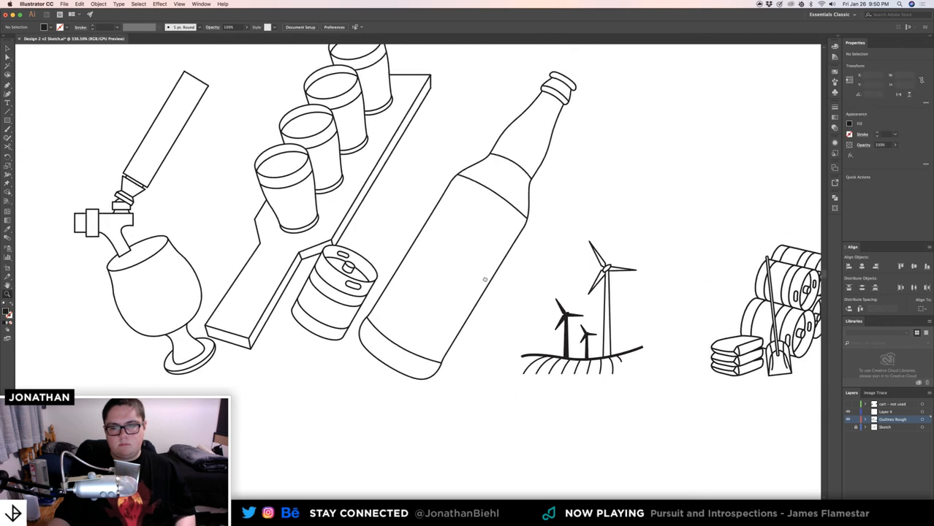
scroll(561, 182, down, 3)
scroll(521, 215, up, 4)
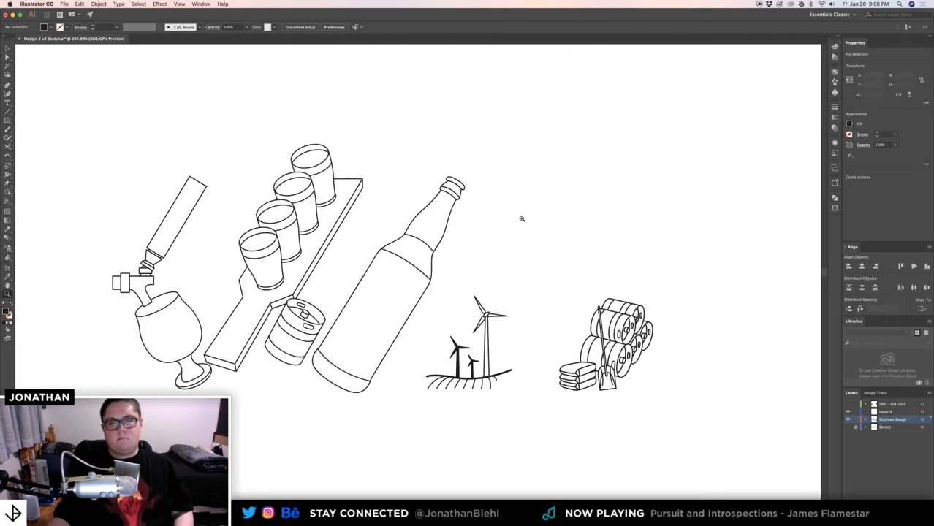
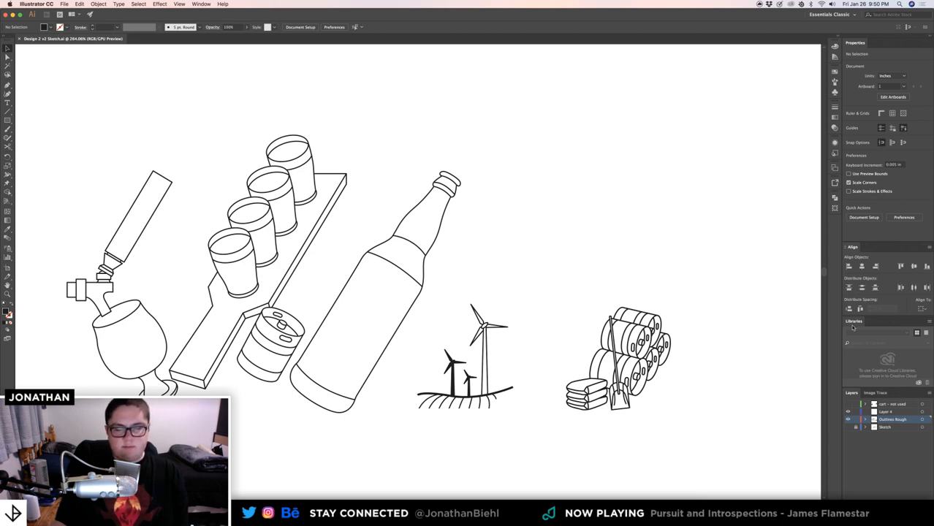
click(848, 427)
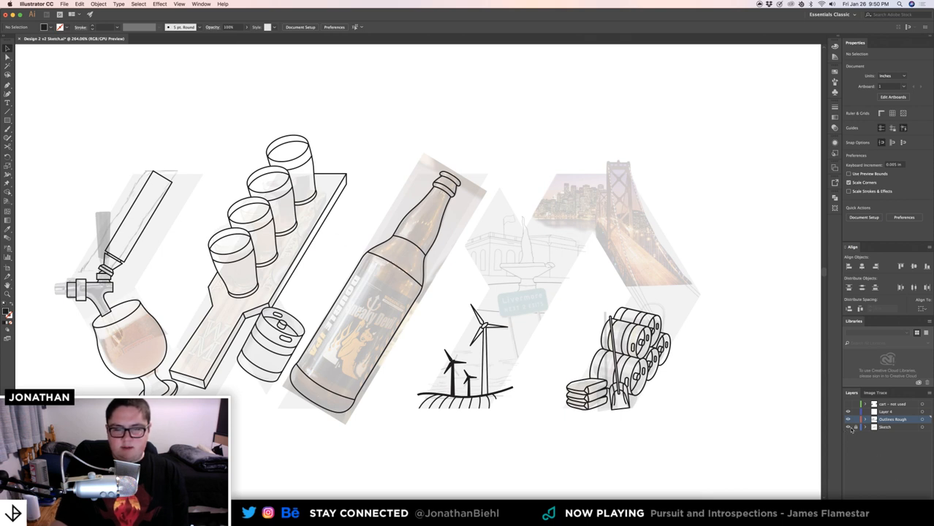
click(848, 429)
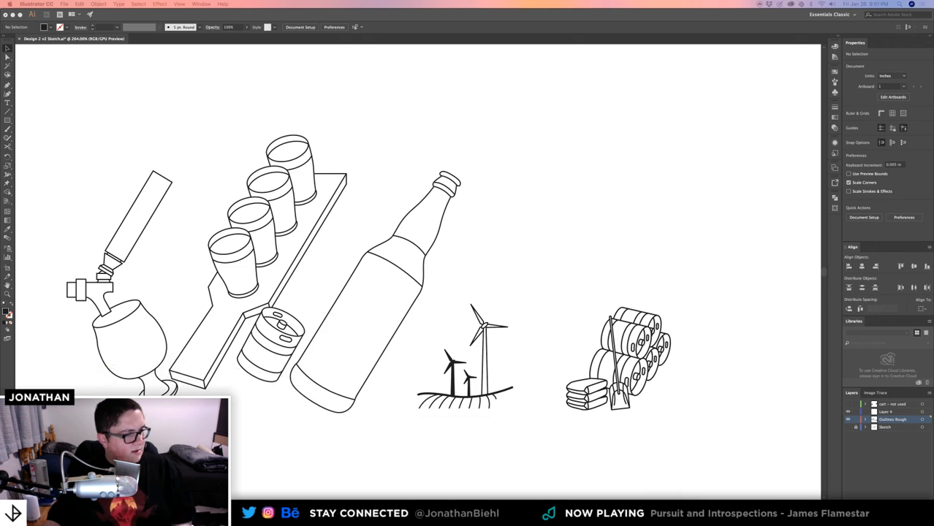
- Examine the stacked kegs, shovel and sacks up close, checking the line weights and gaps around the keg ends
click(611, 195)
key(z)
drag(565, 344, 617, 307)
drag(687, 310, 560, 292)
drag(562, 295, 584, 276)
key(v)
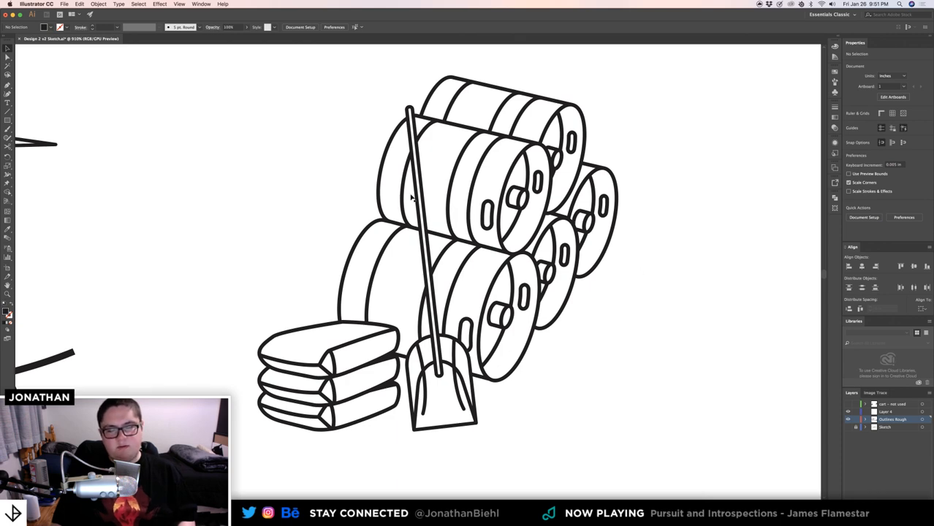
key(z)
mouse_move(467, 245)
mouse_down()
mouse_move(498, 243)
mouse_move(466, 241)
mouse_up()
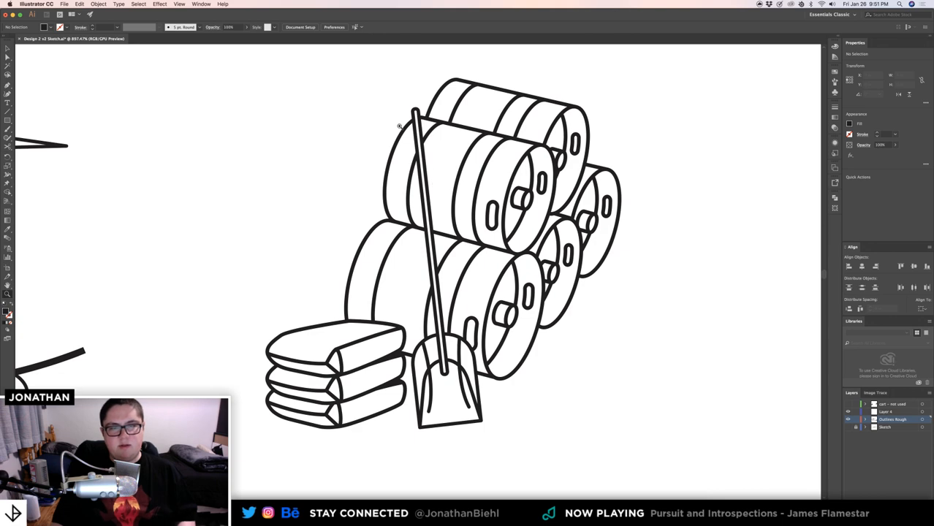
drag(399, 126, 432, 130)
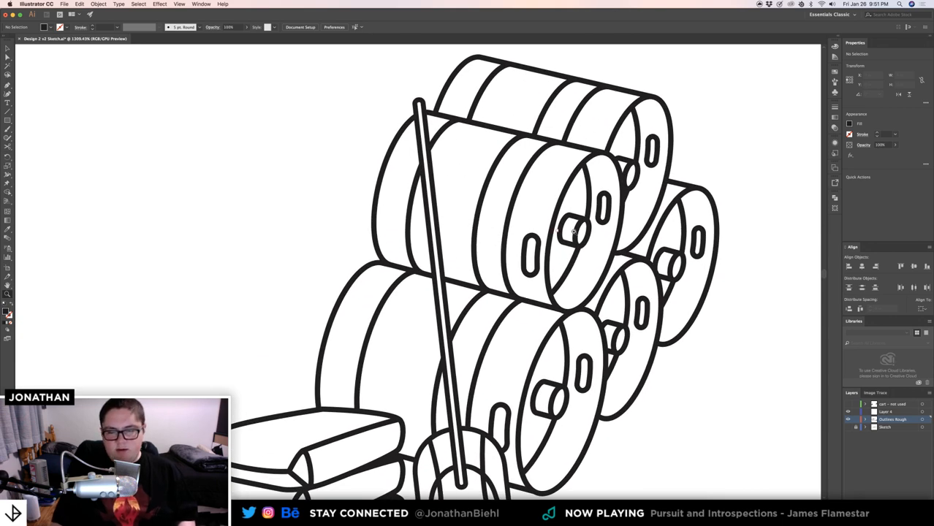
drag(604, 163, 648, 209)
drag(598, 183, 426, 354)
drag(515, 178, 467, 340)
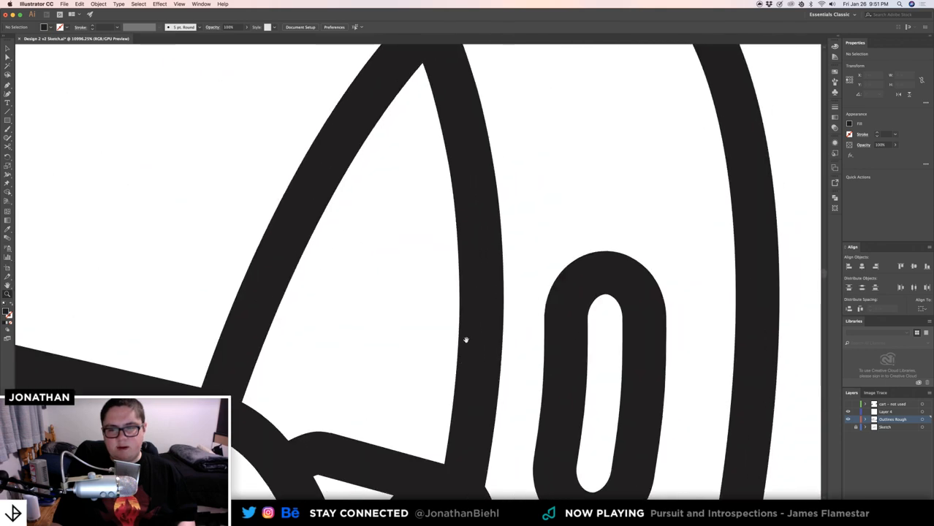
drag(513, 250, 513, 384)
drag(522, 322, 341, 326)
drag(350, 319, 451, 220)
drag(436, 249, 355, 268)
drag(390, 331, 415, 207)
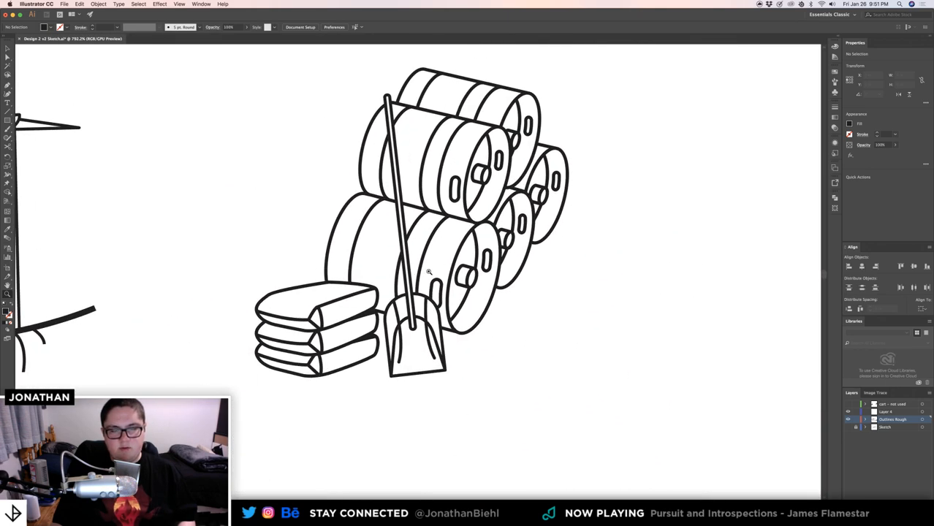
- Compare the solid and outlined wind turbines with the line work of the neighbouring bottle, glasses and kegs
drag(447, 290, 343, 288)
drag(344, 288, 495, 291)
drag(492, 291, 443, 287)
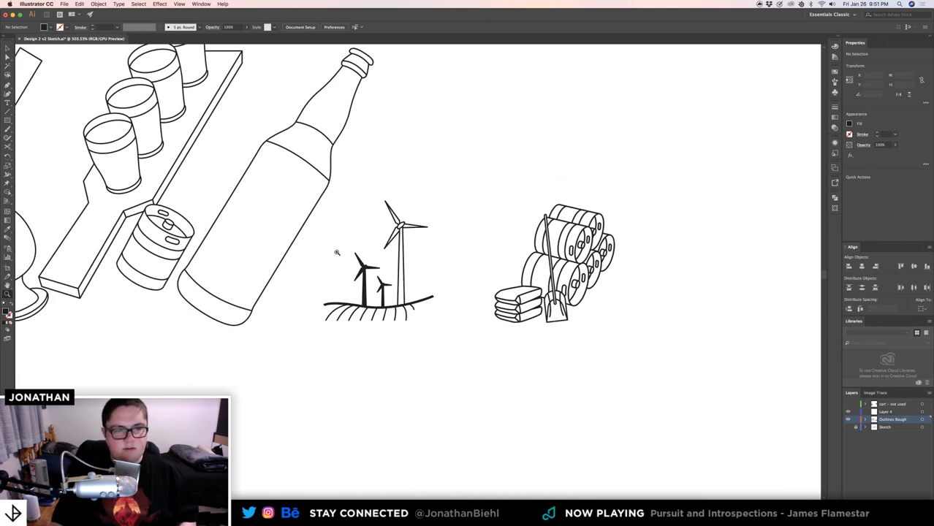
drag(294, 258, 510, 301)
drag(586, 306, 488, 313)
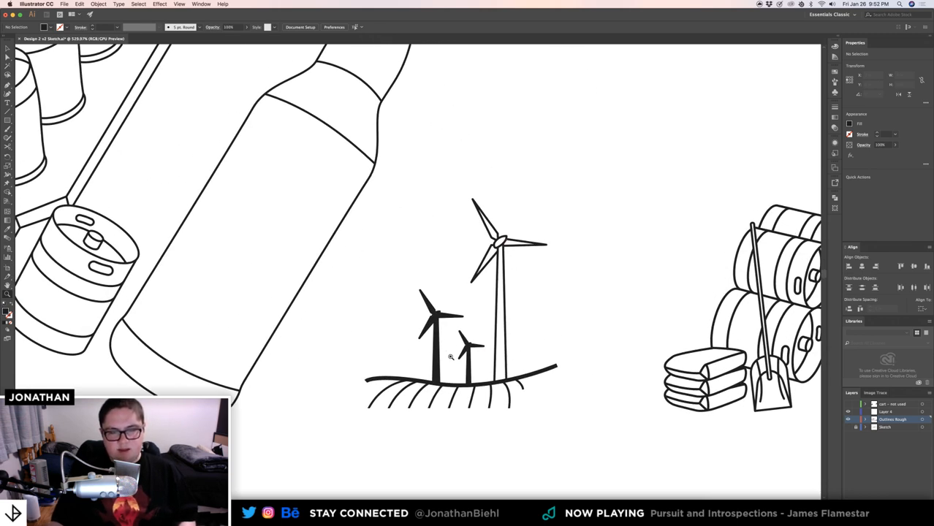
drag(427, 314, 378, 317)
drag(411, 319, 457, 337)
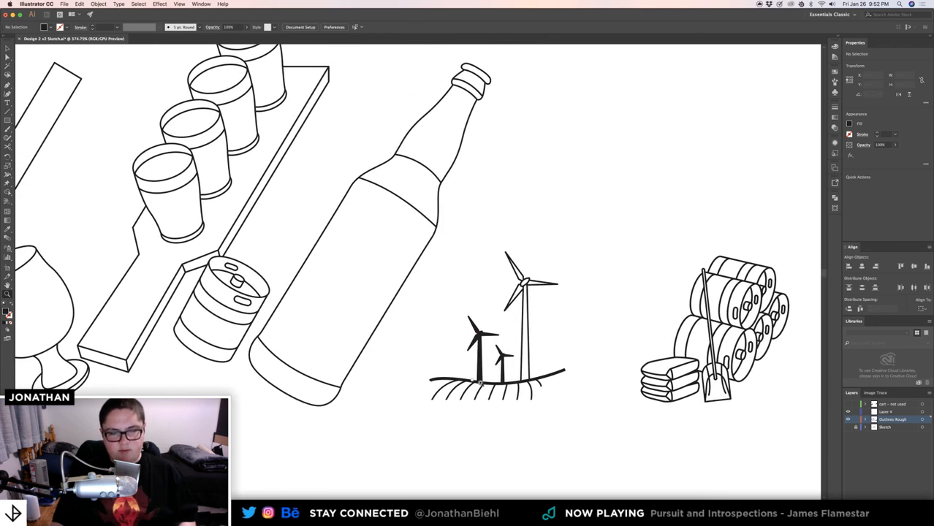
drag(473, 389, 532, 390)
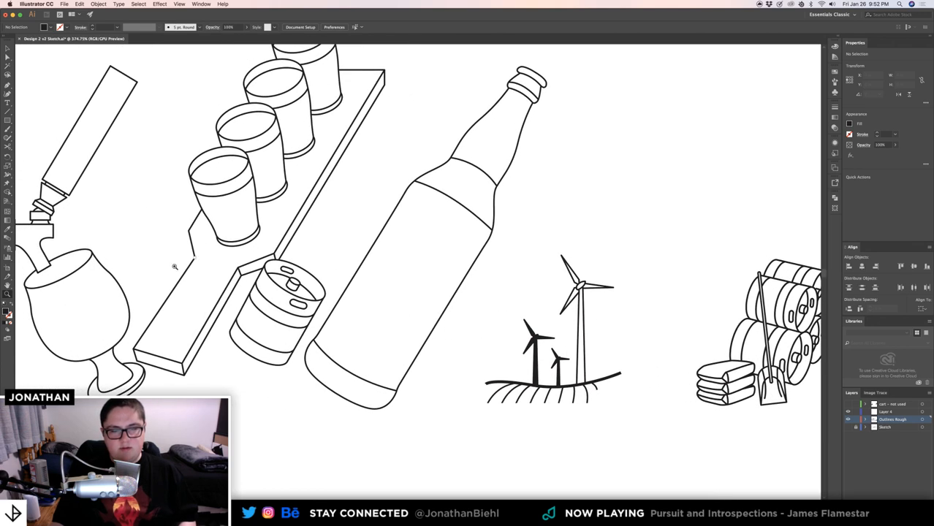
- Switch to the T-Shirt Styleboard PDF in Acrobat, study its lettering references at 100% zoom, and return to Illustrator
click(655, 512)
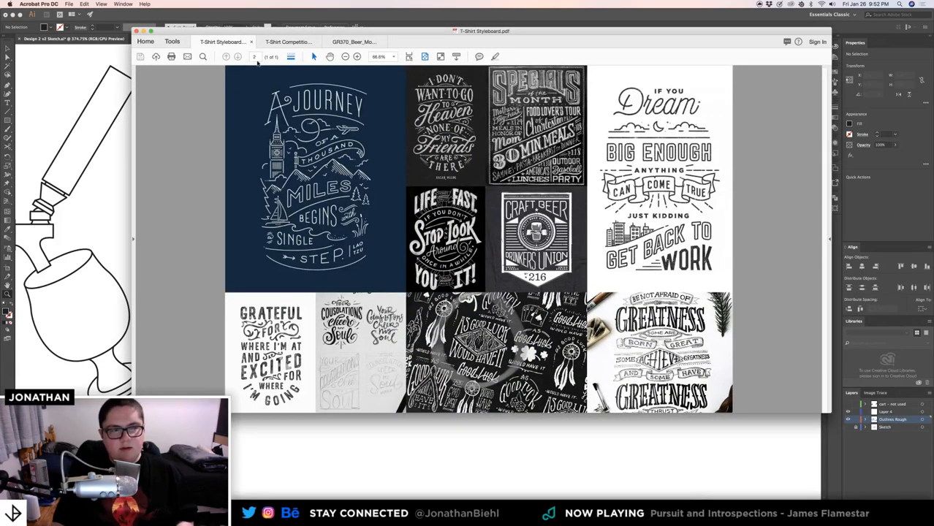
click(357, 56)
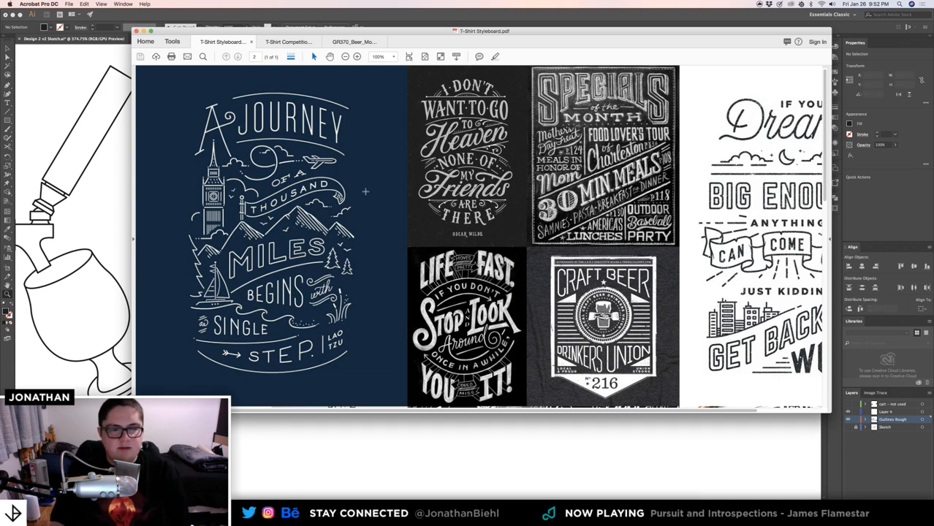
scroll(435, 223, down, 2)
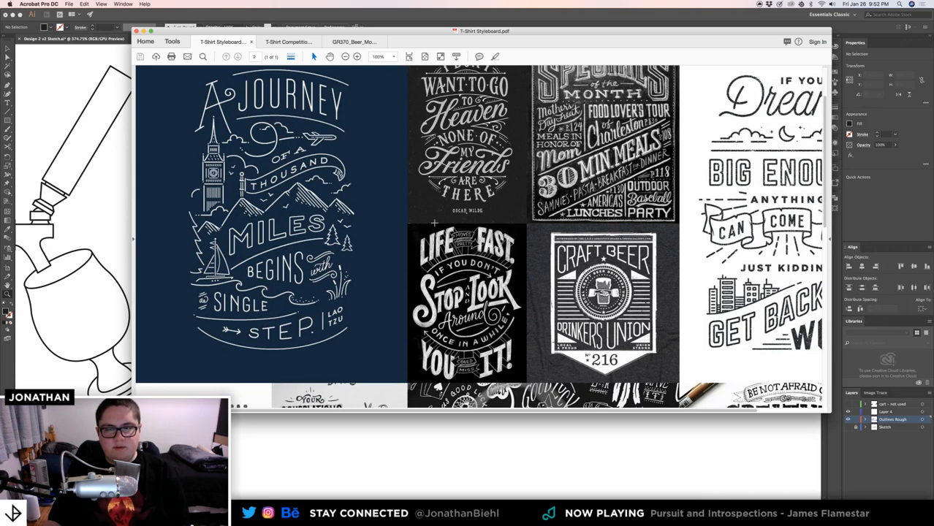
scroll(434, 222, up, 2)
scroll(435, 222, down, 5)
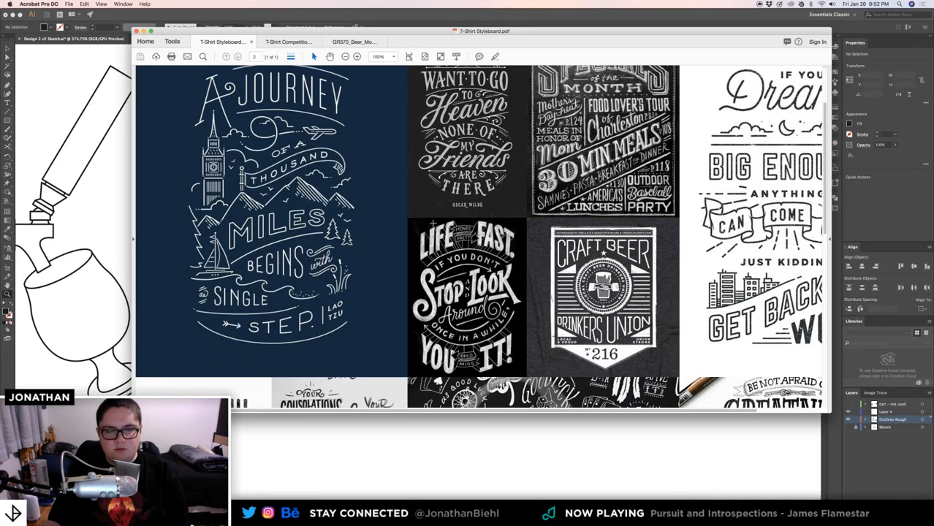
scroll(434, 222, down, 4)
scroll(434, 222, up, 5)
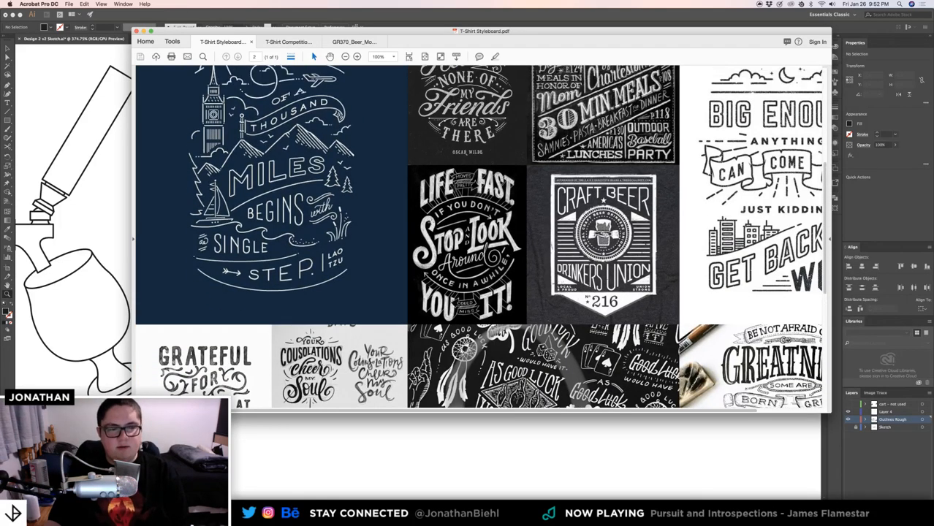
scroll(434, 222, up, 3)
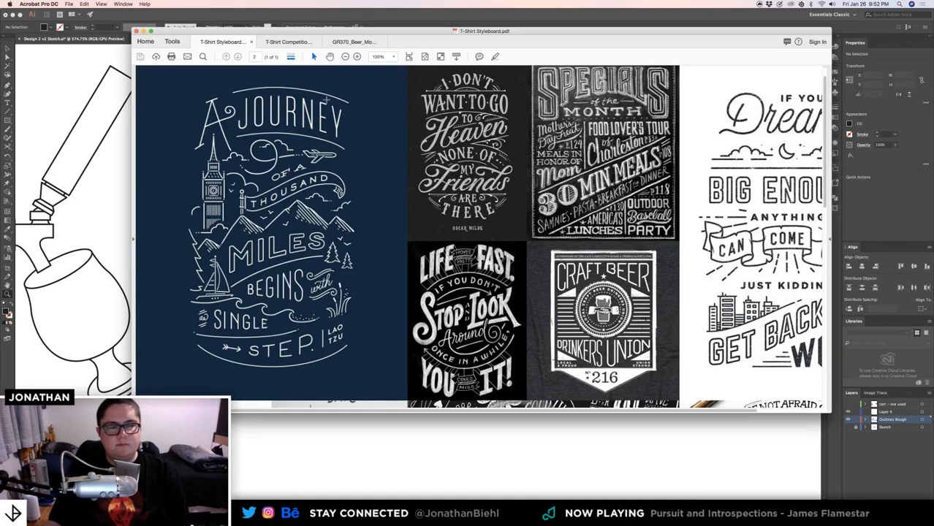
click(144, 31)
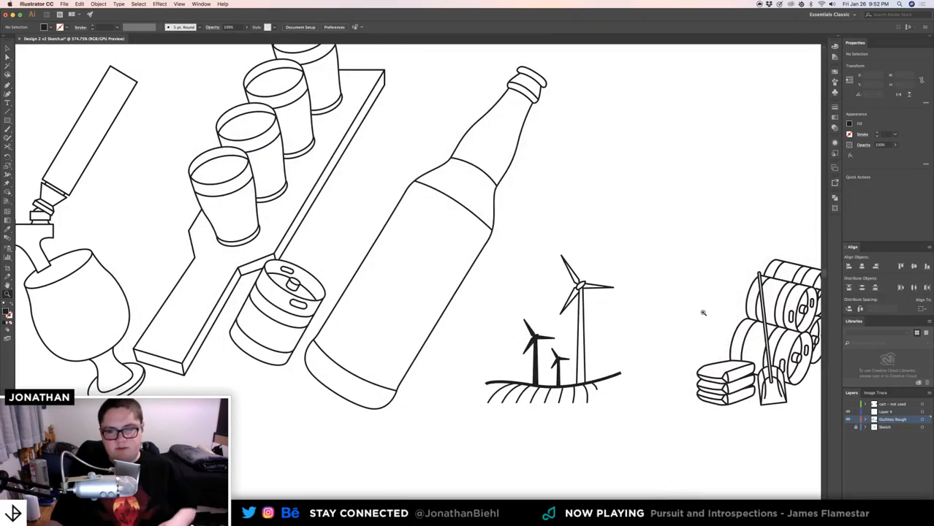
- Examine the keg stack, shovel and sacks up close, checking where the shovel handle crosses the upper keg's bands
key(super+equal)
drag(590, 291, 352, 241)
drag(482, 307, 606, 305)
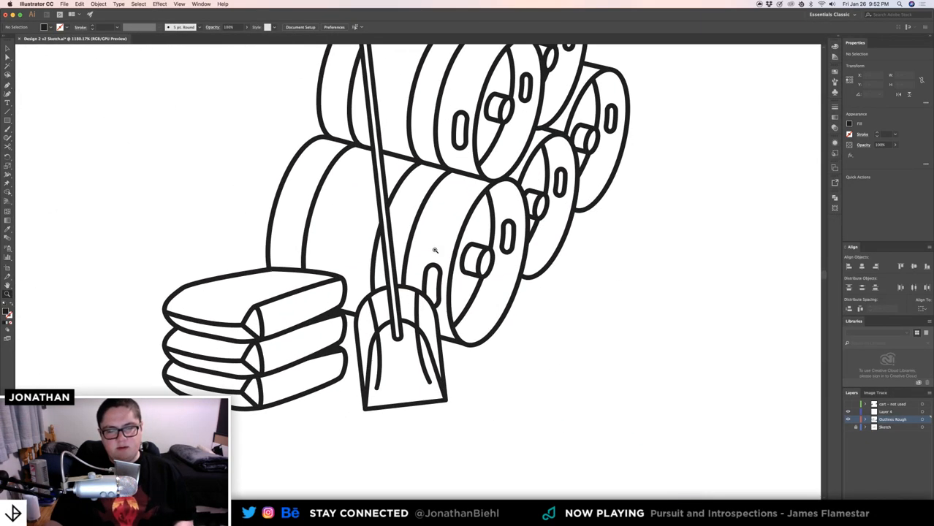
drag(417, 206, 442, 316)
key(v)
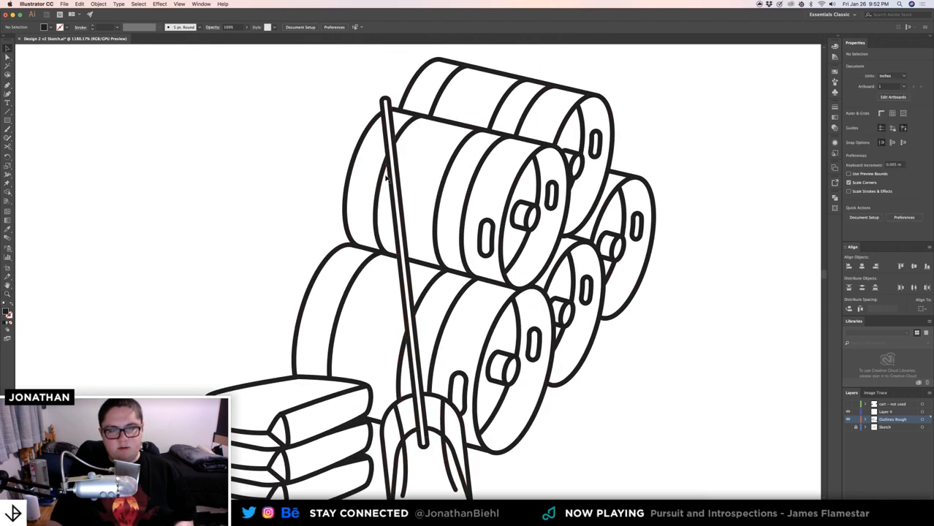
key(z)
drag(381, 155, 512, 188)
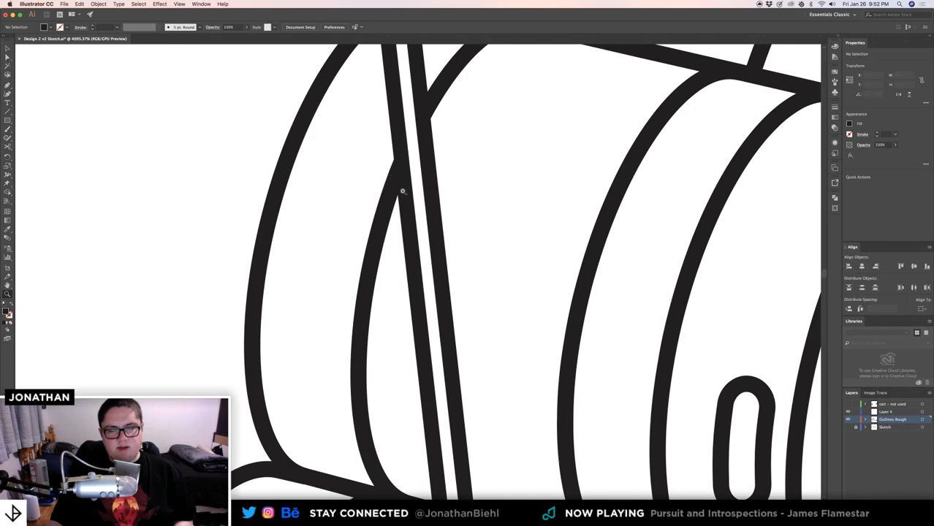
drag(402, 191, 318, 175)
key(v)
key(z)
key(v)
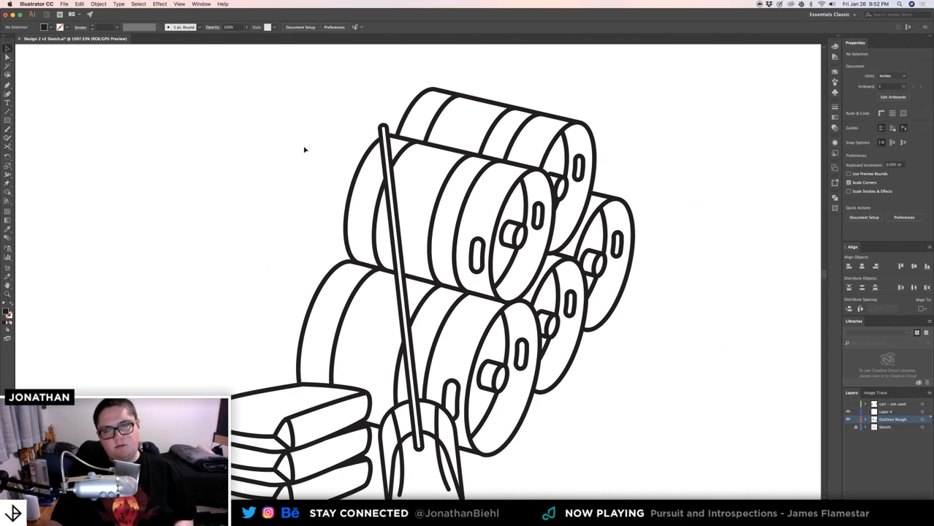
key(z)
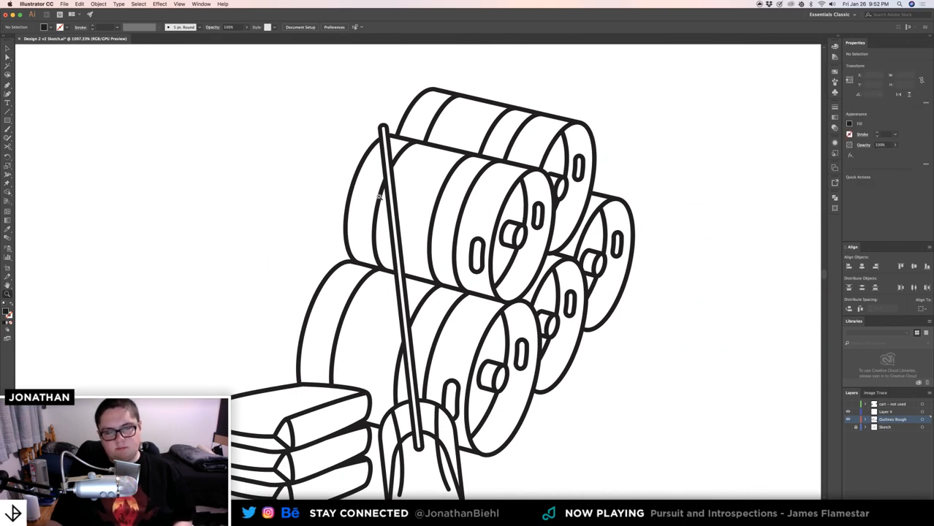
drag(379, 196, 328, 198)
key(v)
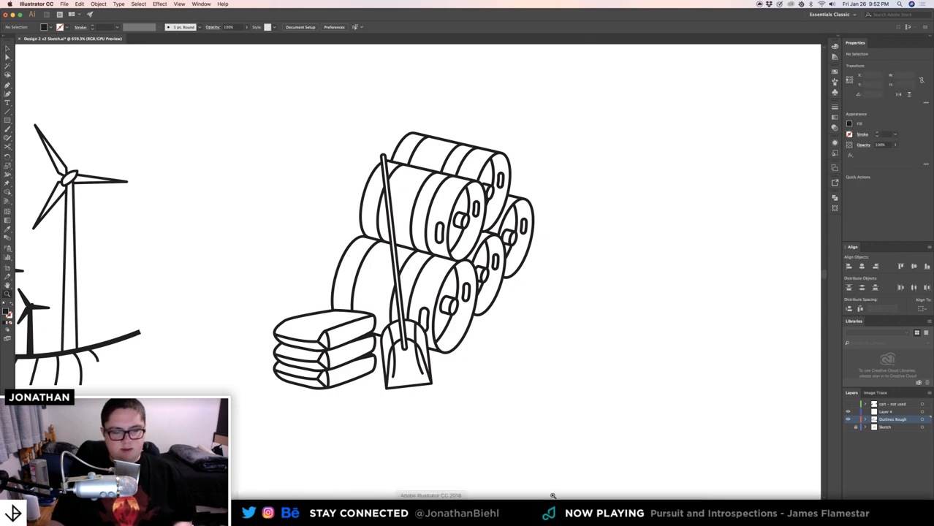
- Switch to the T-Shirt Styleboard PDF in Acrobat, study the "A Journey of a Thousand Miles" reference at 150% and the whole board, and return to Illustrator
click(523, 496)
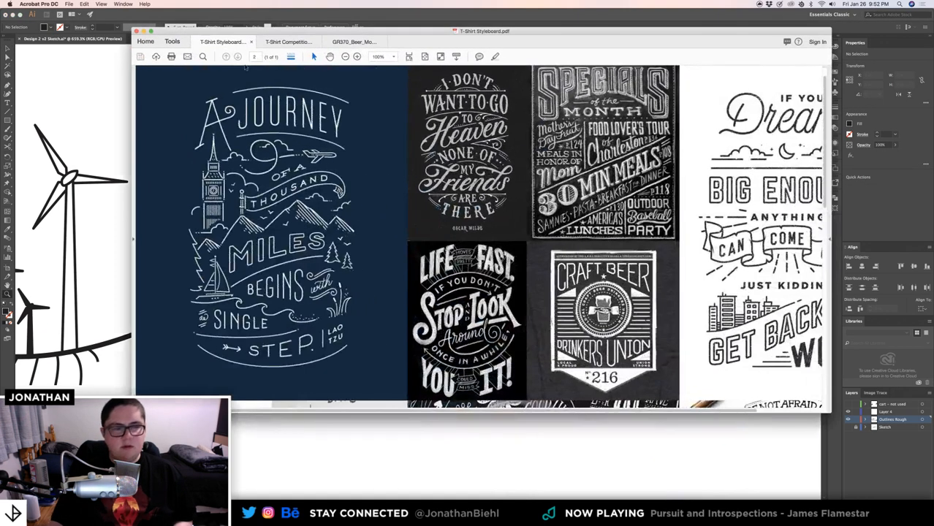
click(358, 57)
click(358, 57)
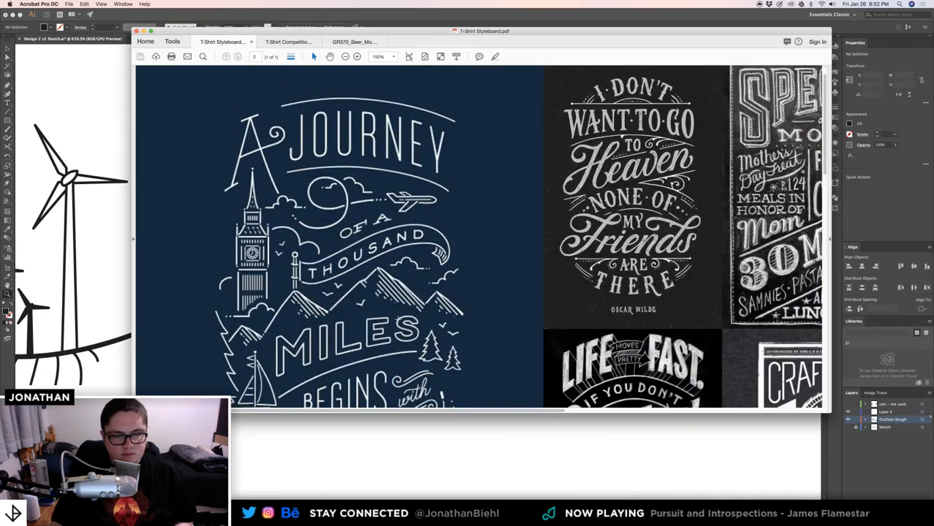
scroll(387, 313, down, 1)
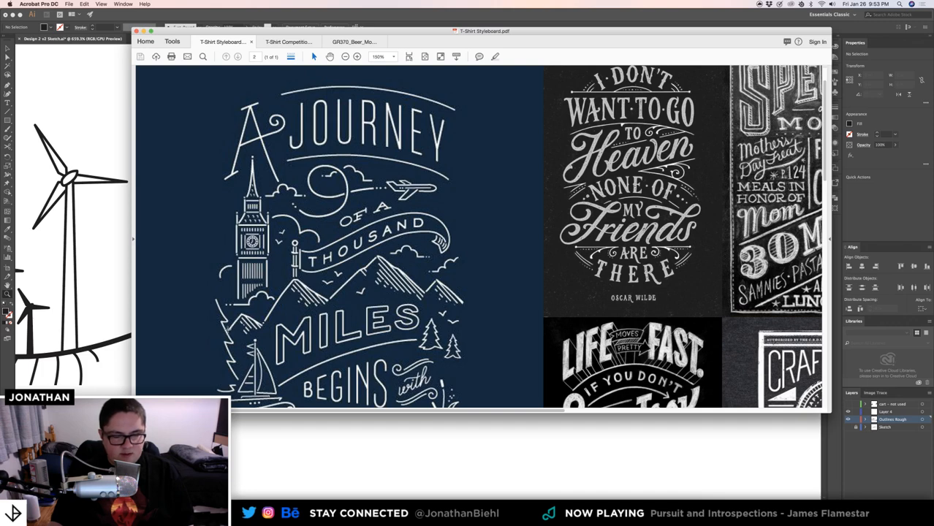
scroll(238, 289, down, 2)
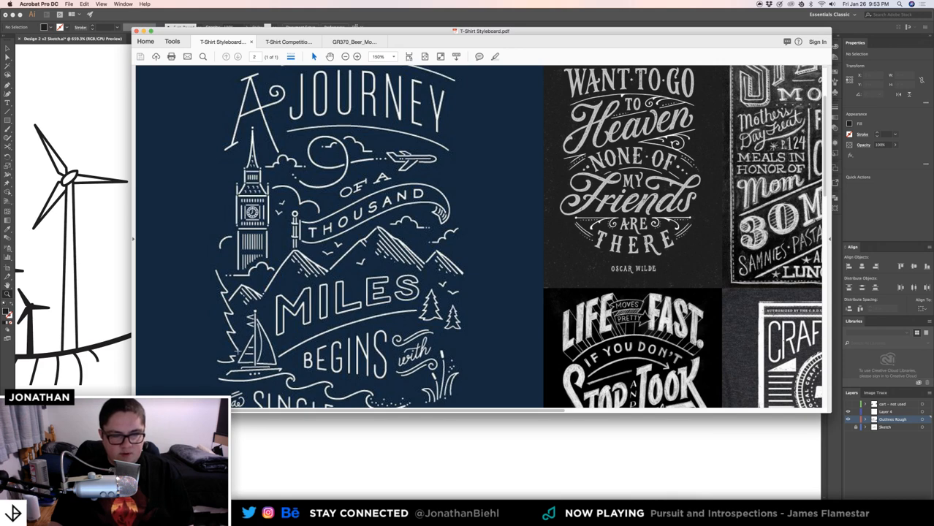
scroll(325, 325, down, 2)
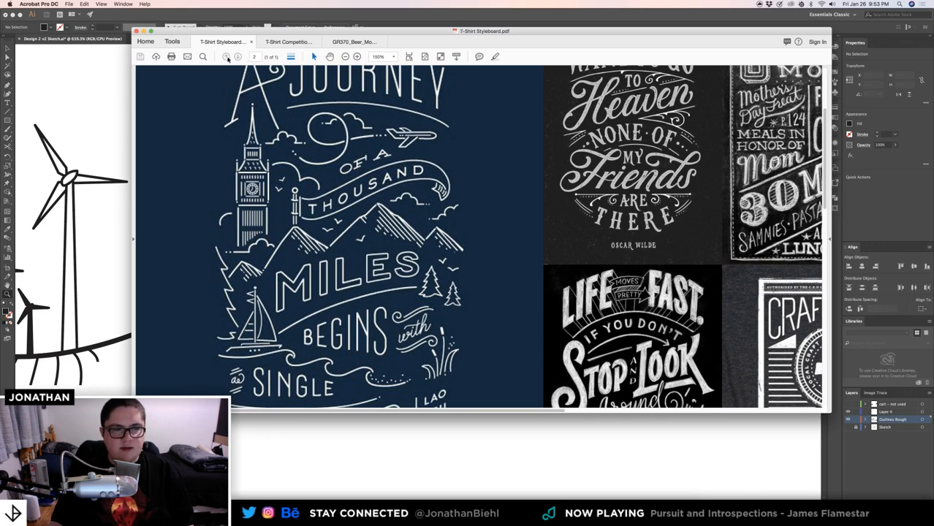
click(345, 57)
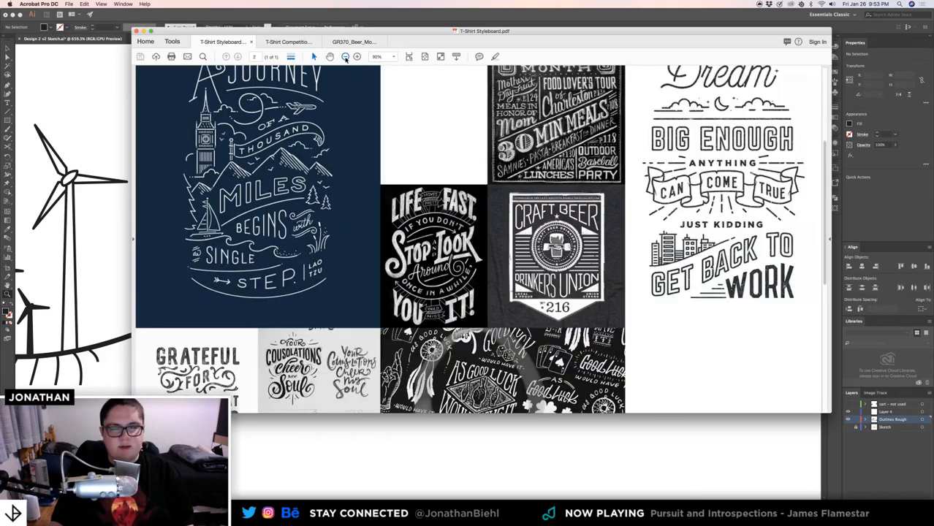
click(345, 57)
click(345, 57)
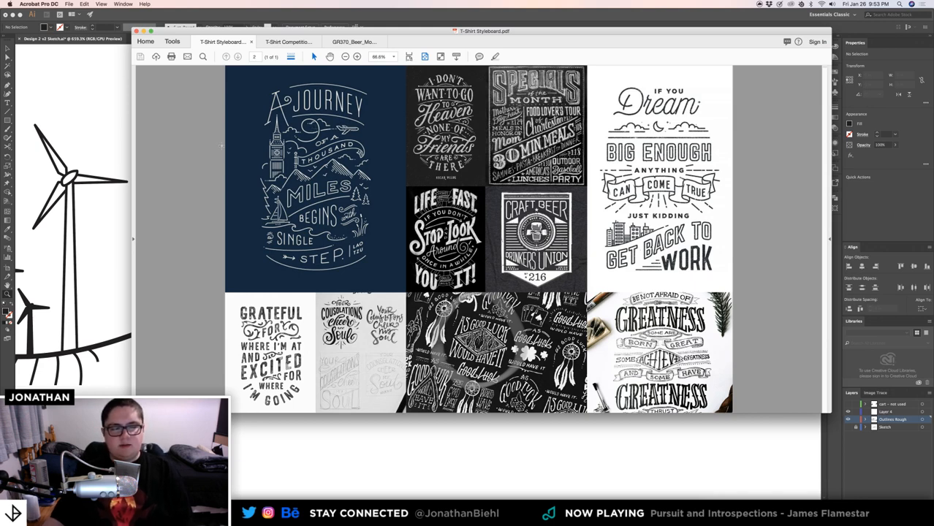
click(81, 100)
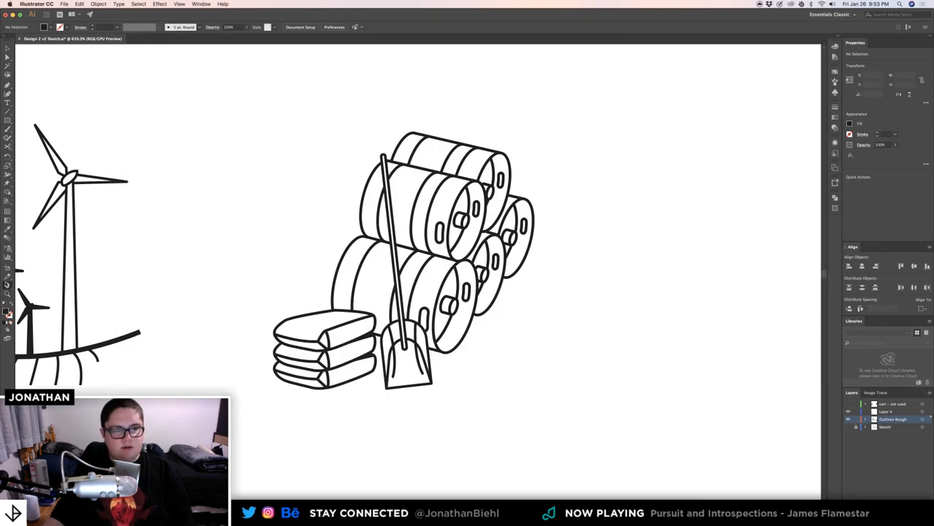
- Review the full set of outlines on the artboard, comparing the tap, glasses and bottle with the smaller turbines and kegs
key(super+0)
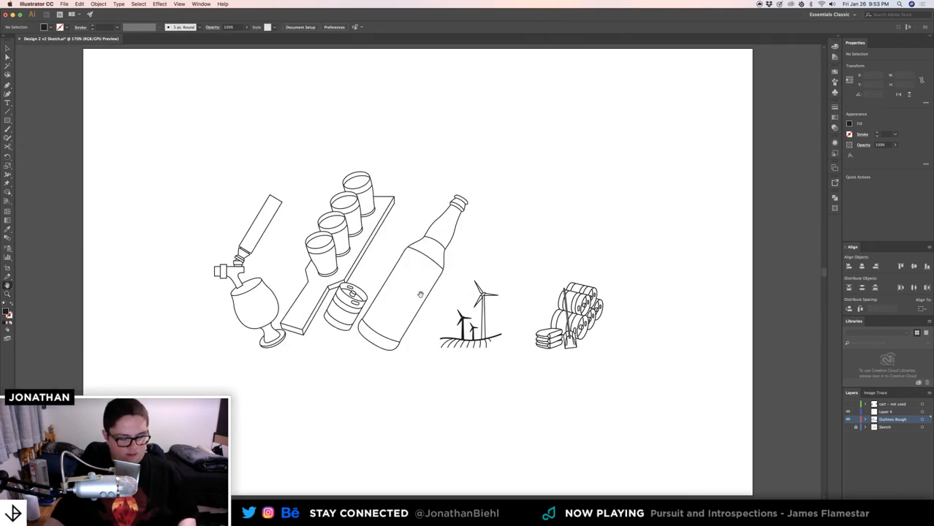
key(v)
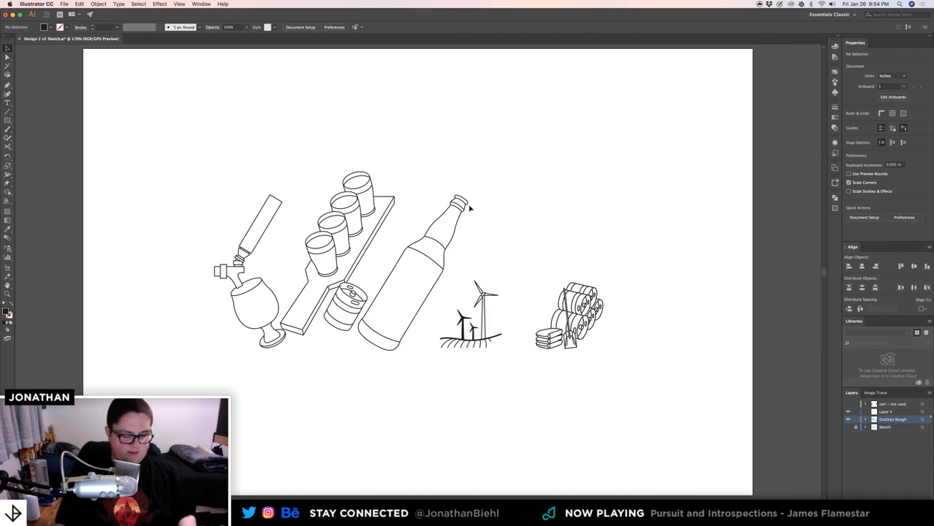
scroll(410, 264, up, 5)
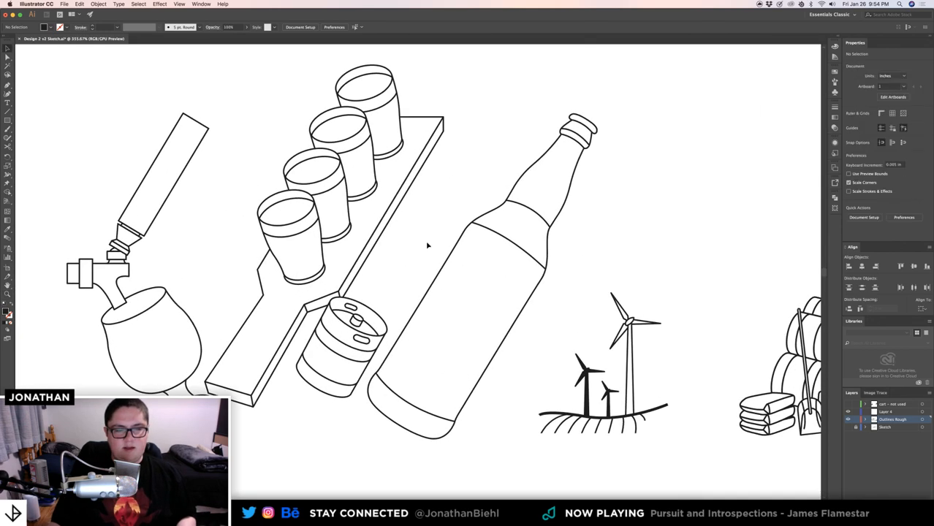
key(z)
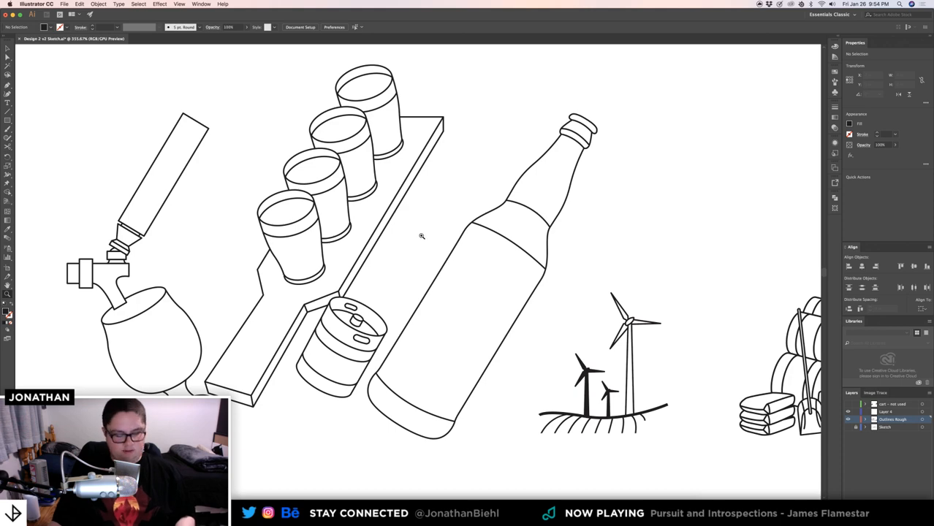
drag(419, 235, 398, 246)
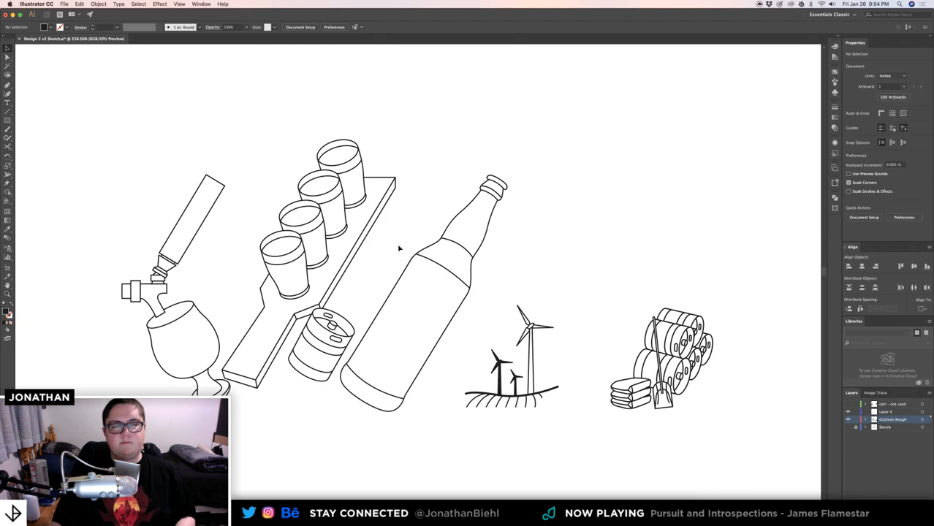